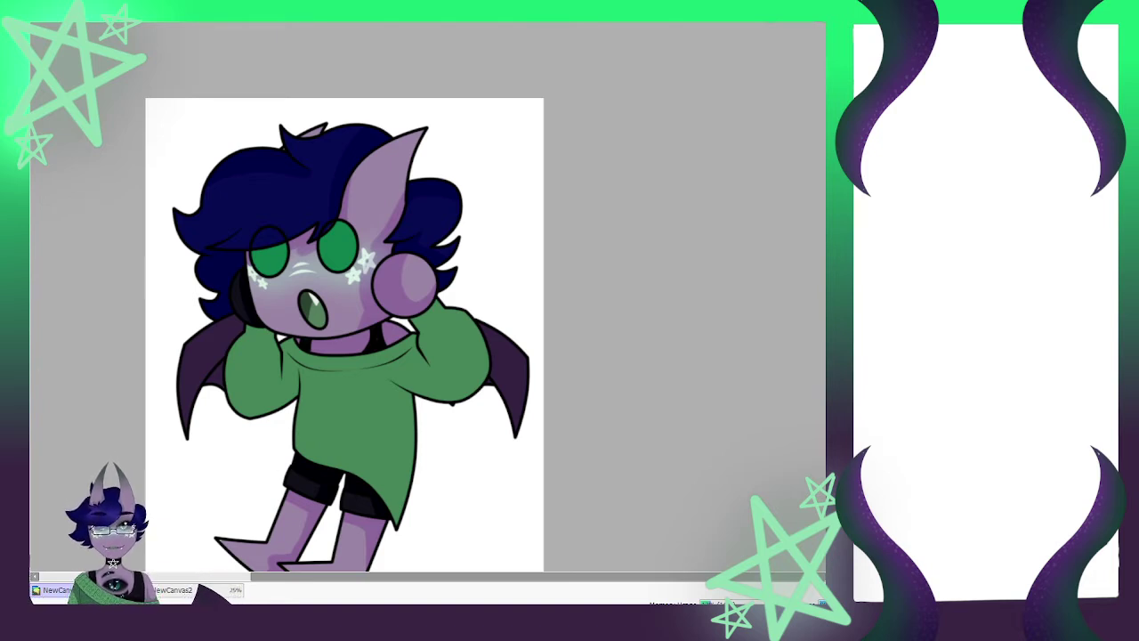
On NewCanvas2, add a text note headed "Eldaron colors:" with hair 8b6b39, eyes 5bbad6 (6d1f1f when blood frenzy), skin dfd2ab and clothes in varying shades of brown
left_click(191, 590)
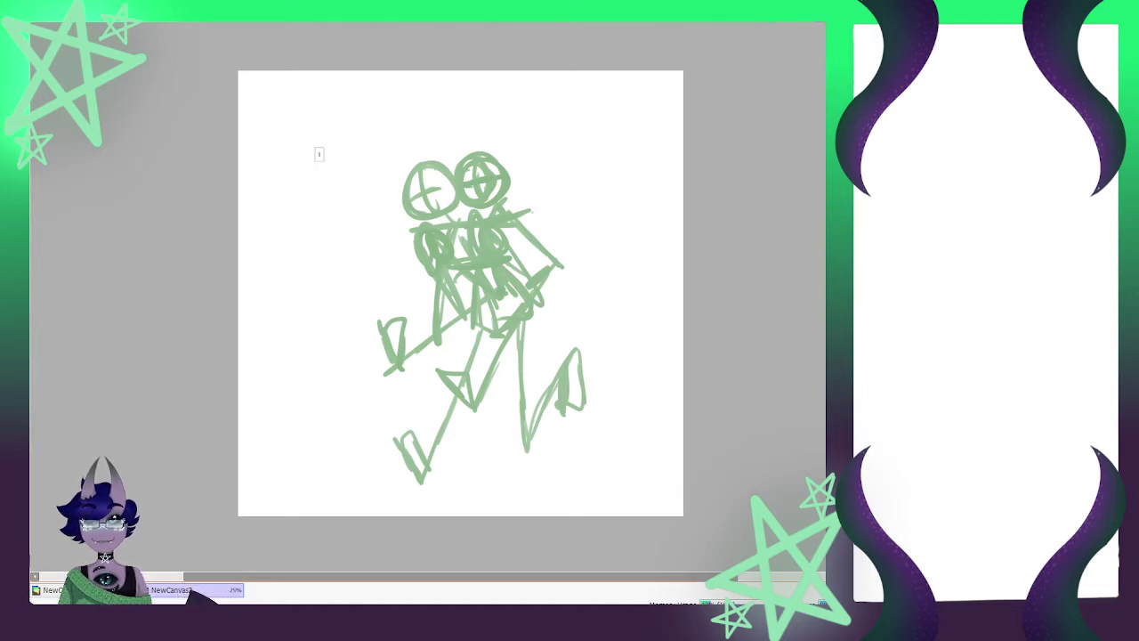
scroll(319, 154, "up", 2)
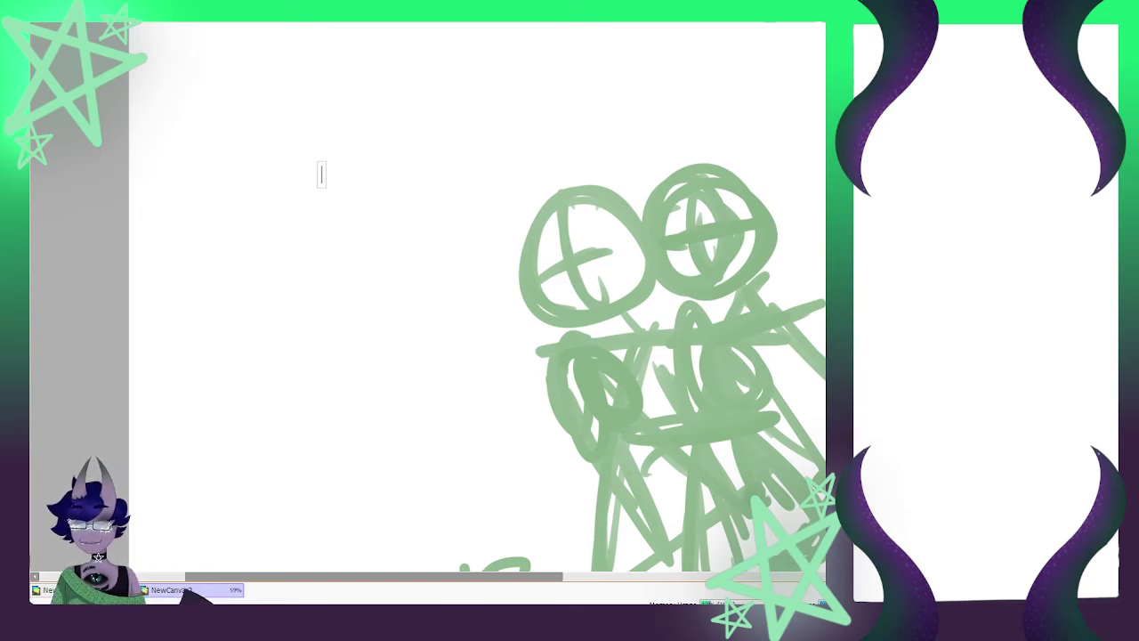
left_click(318, 163)
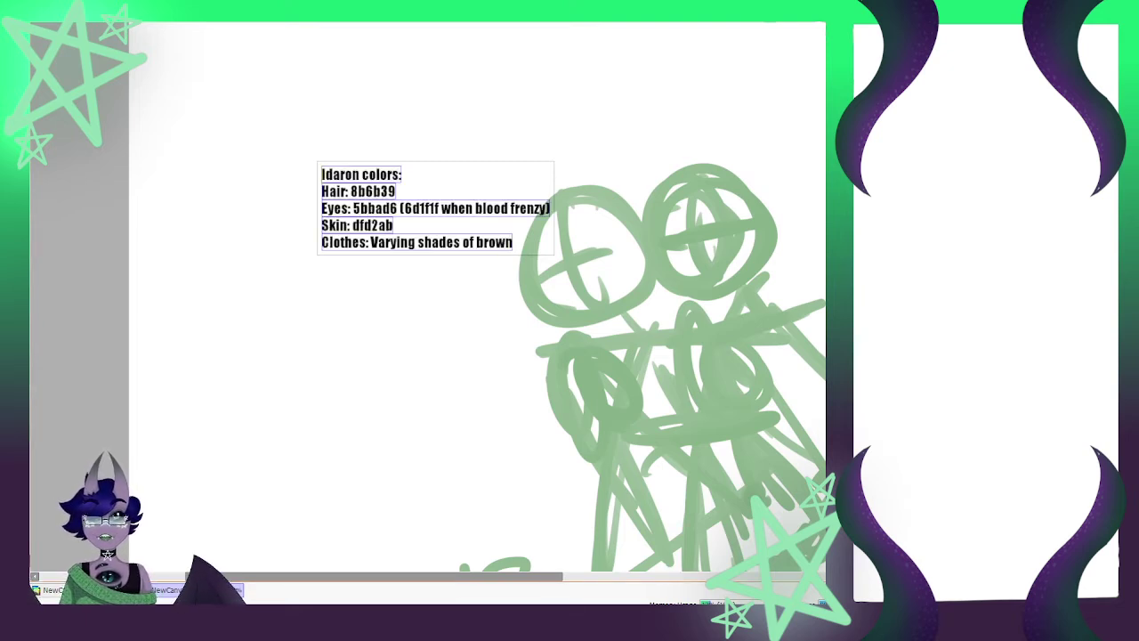
type("E")
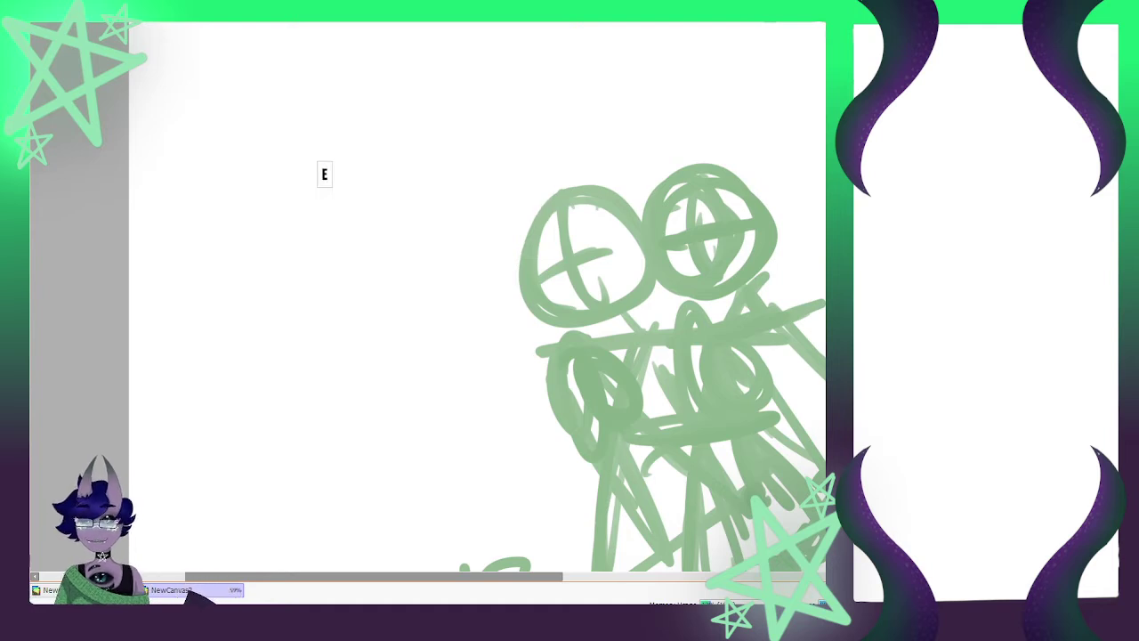
key("ctrl+z")
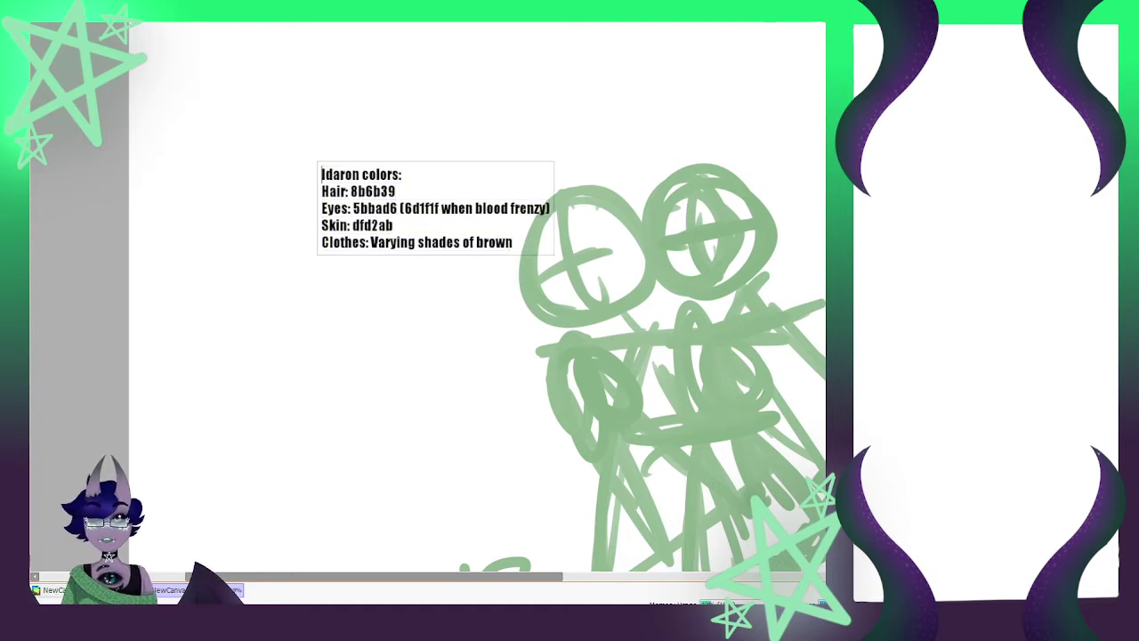
type("E")
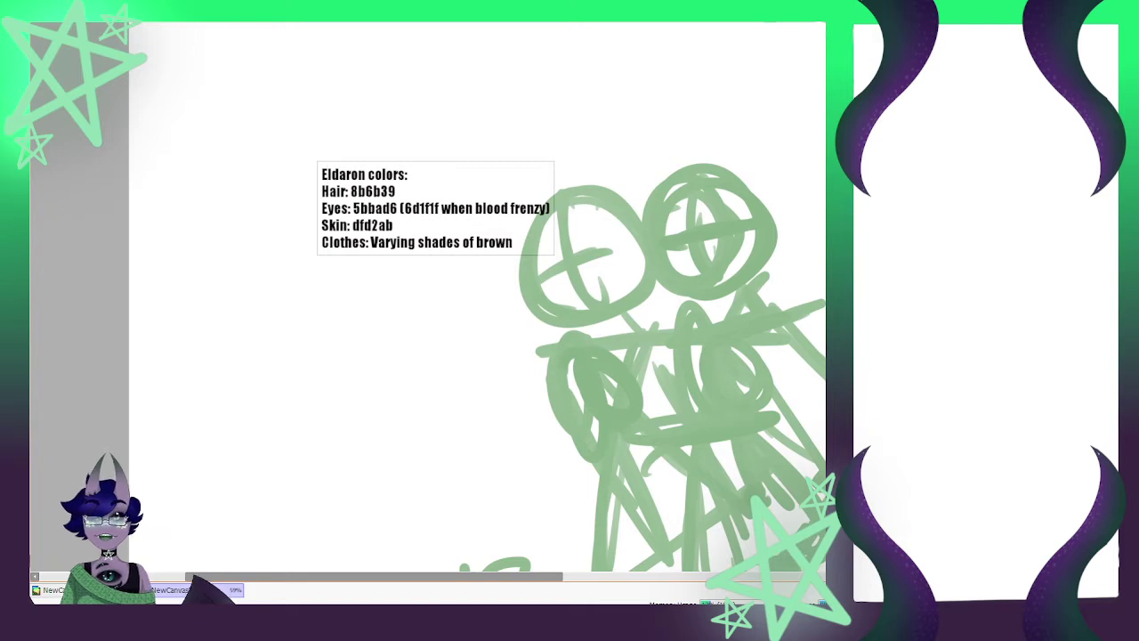
left_click(80, 314)
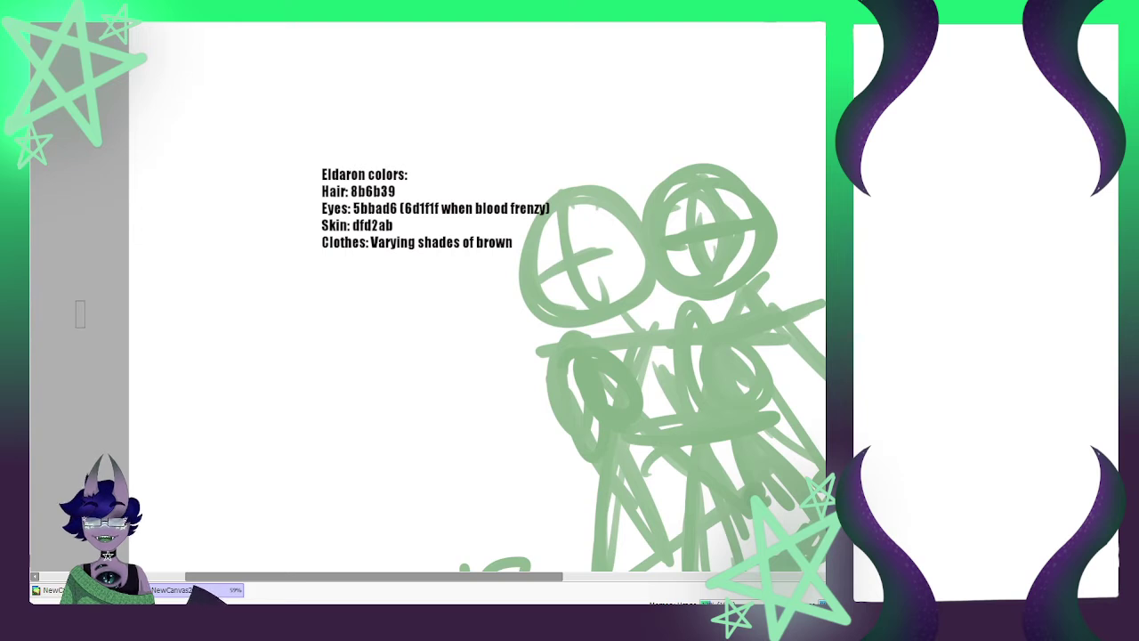
Move the Eldaron color note into the upper-left corner of the canvas, clear of the sketch
left_click(436, 209)
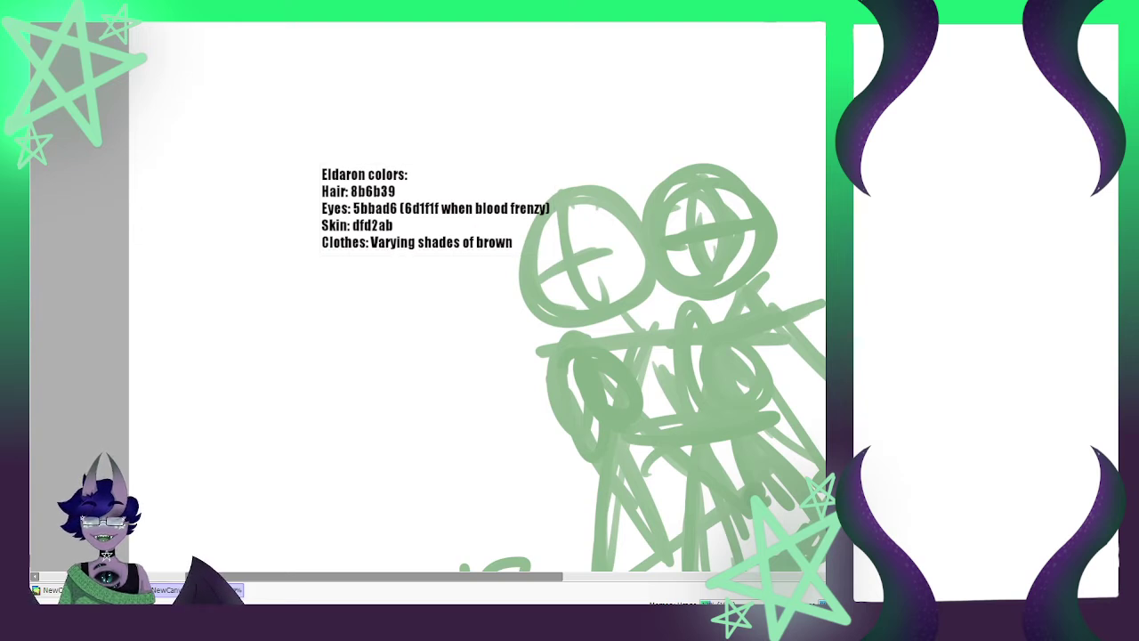
left_click_drag(436, 209, 326, 117)
scroll(247, 232, "down", 4)
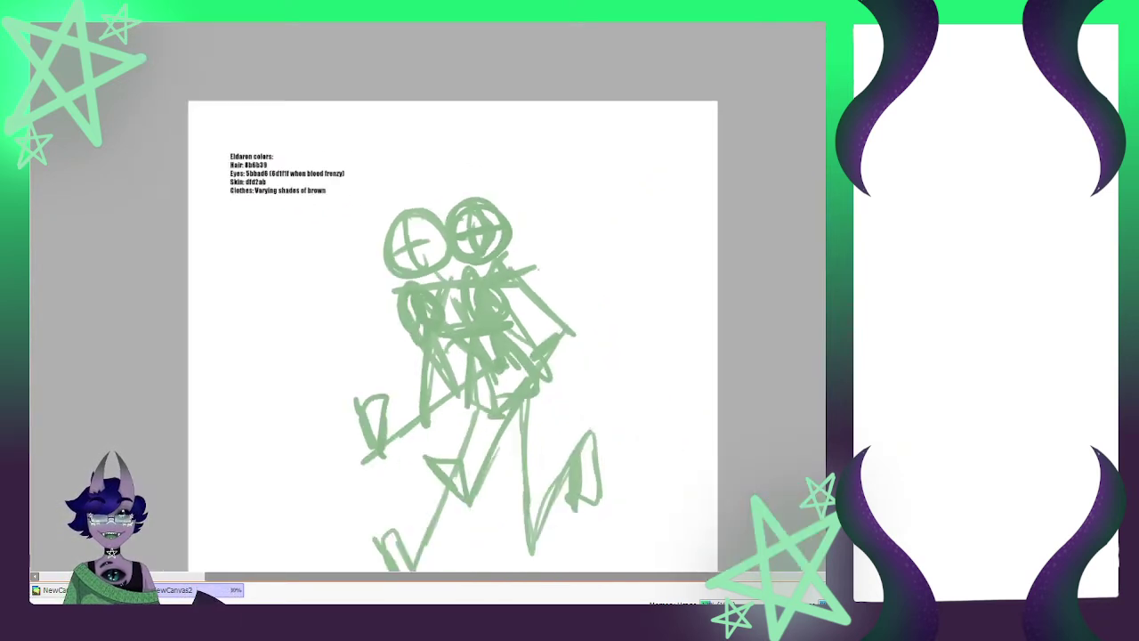
left_click_drag(248, 232, 210, 184)
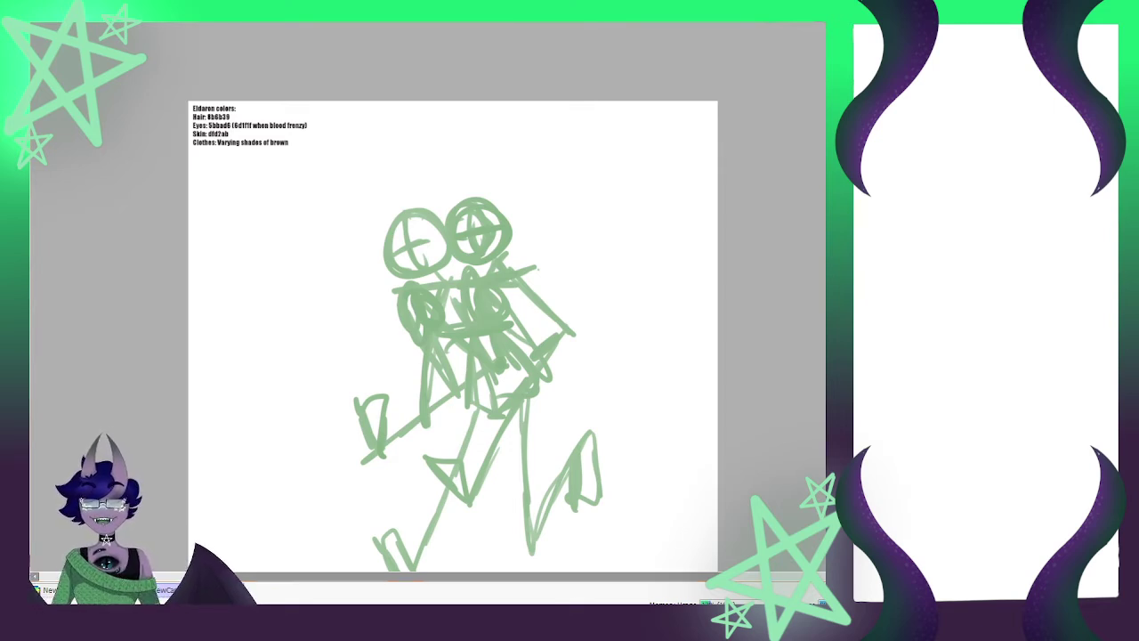
Add a Marner note directly below Eldaron's: black hair (already stated), eyes b2a087, pasty skin, shirt b1b1b2, pants b0986a, cloak 8092b8
left_click(216, 193)
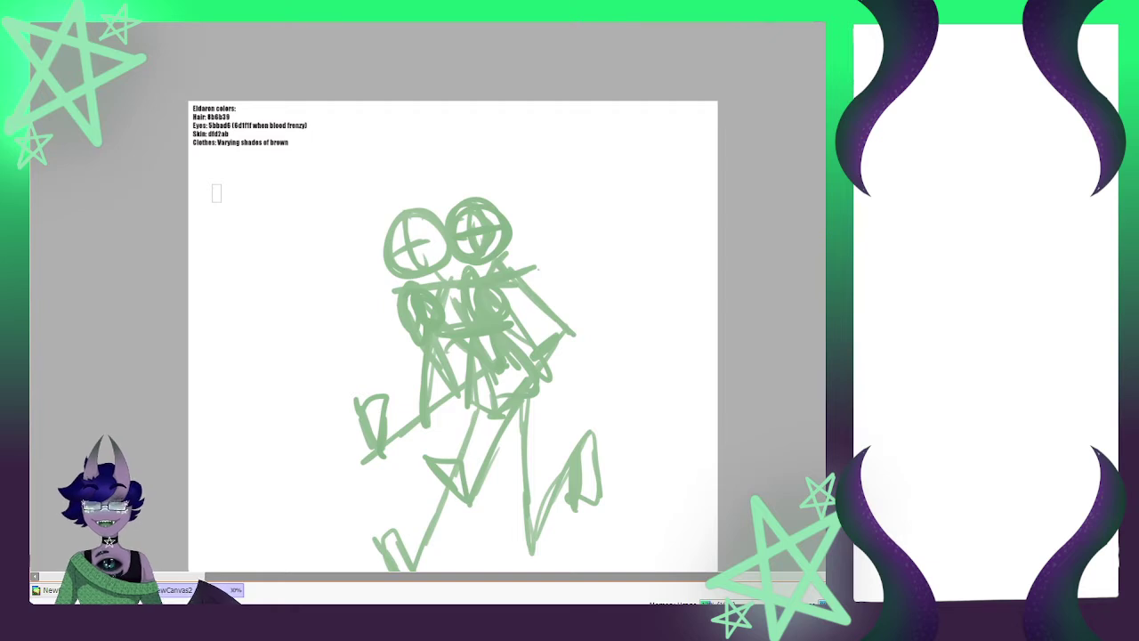
type("Marner: Black hair (already stated) Eyes: b2a087 Skin: pasty fuck shirt: b1b1b2 Pants: b0986a Cloak: 8092b8")
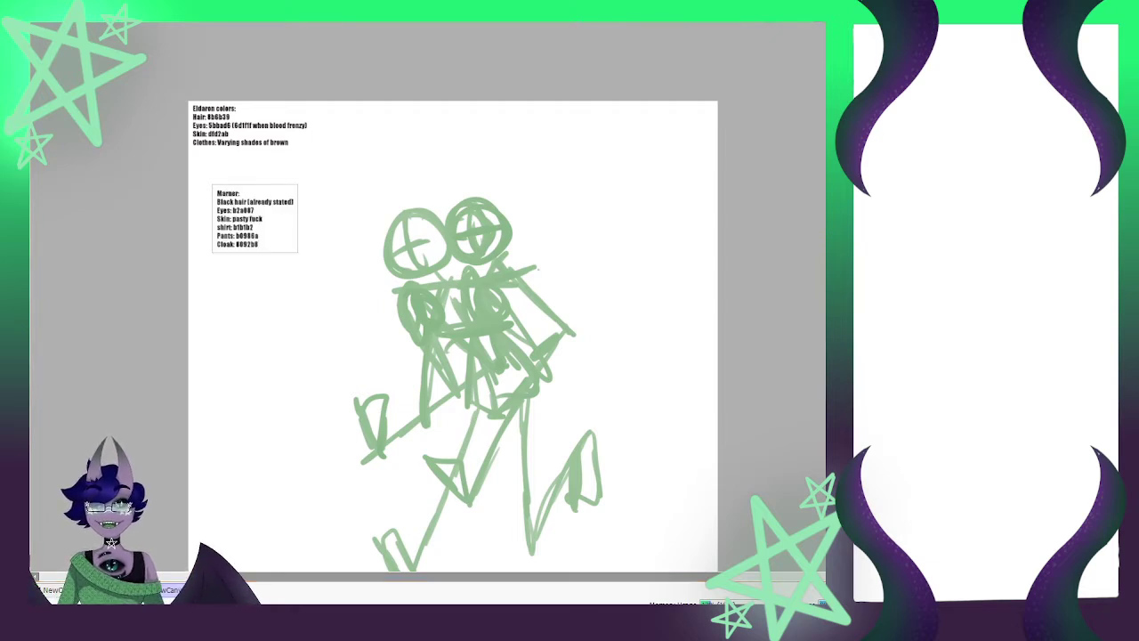
key("Escape")
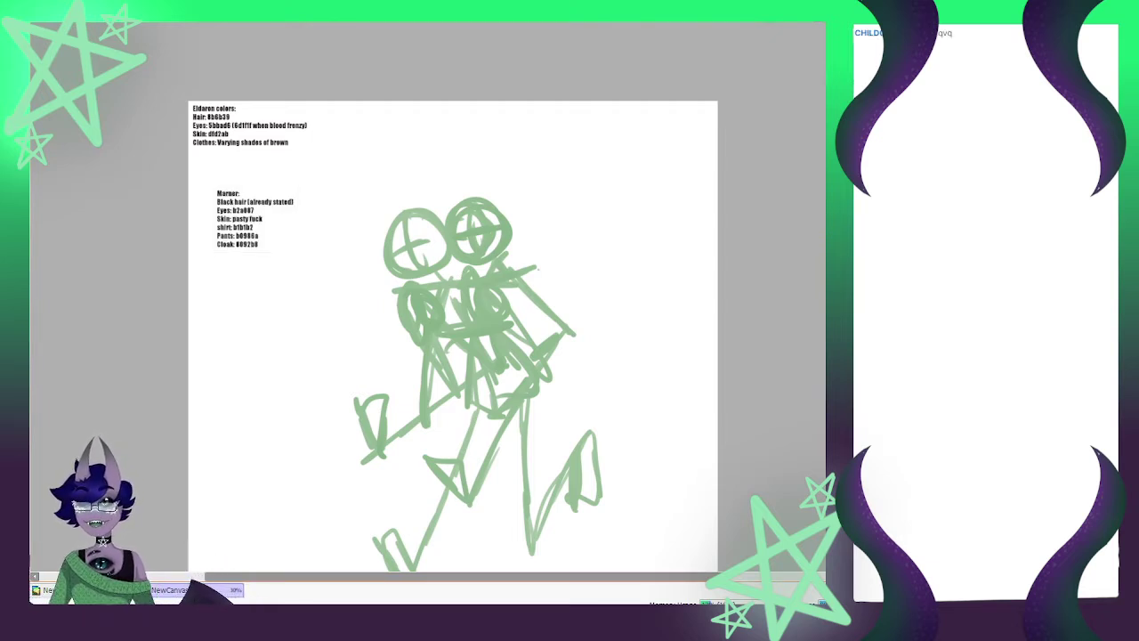
left_click_drag(255, 219, 231, 177)
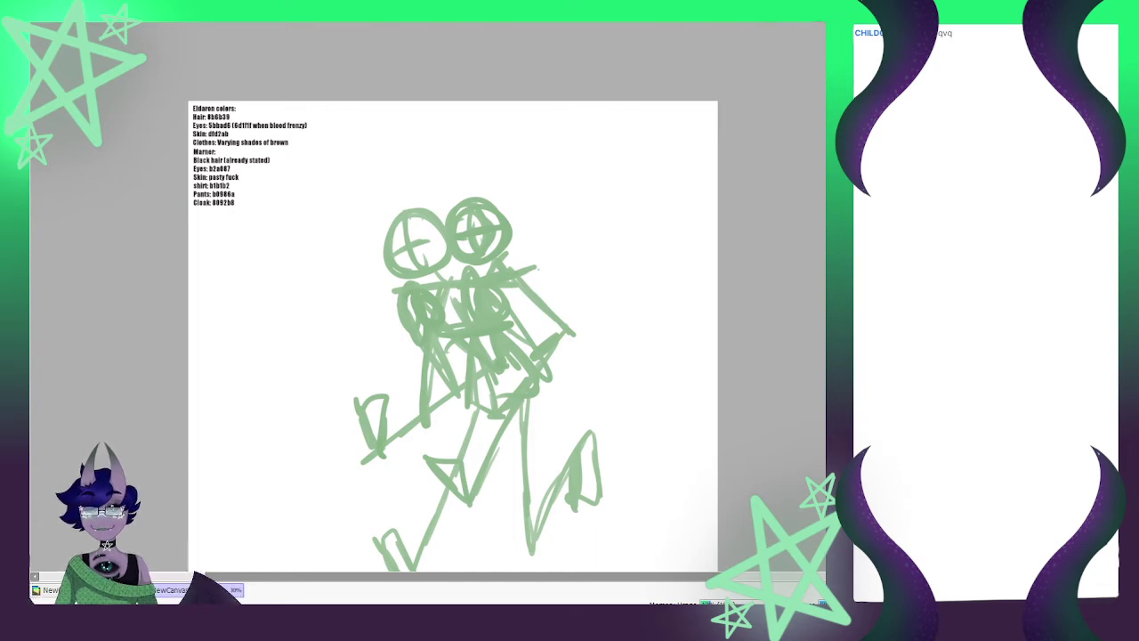
Fade the green rough sketch of the two figures so it can serve as a light guide for redrawing
scroll(243, 212, "down", 1)
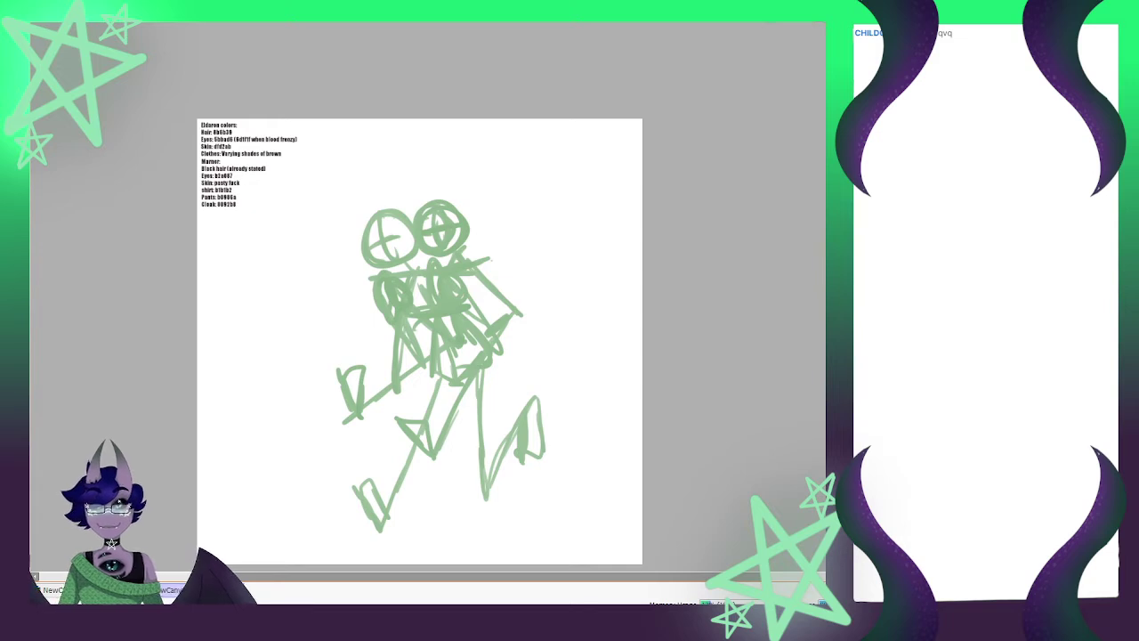
key("ctrl+plus")
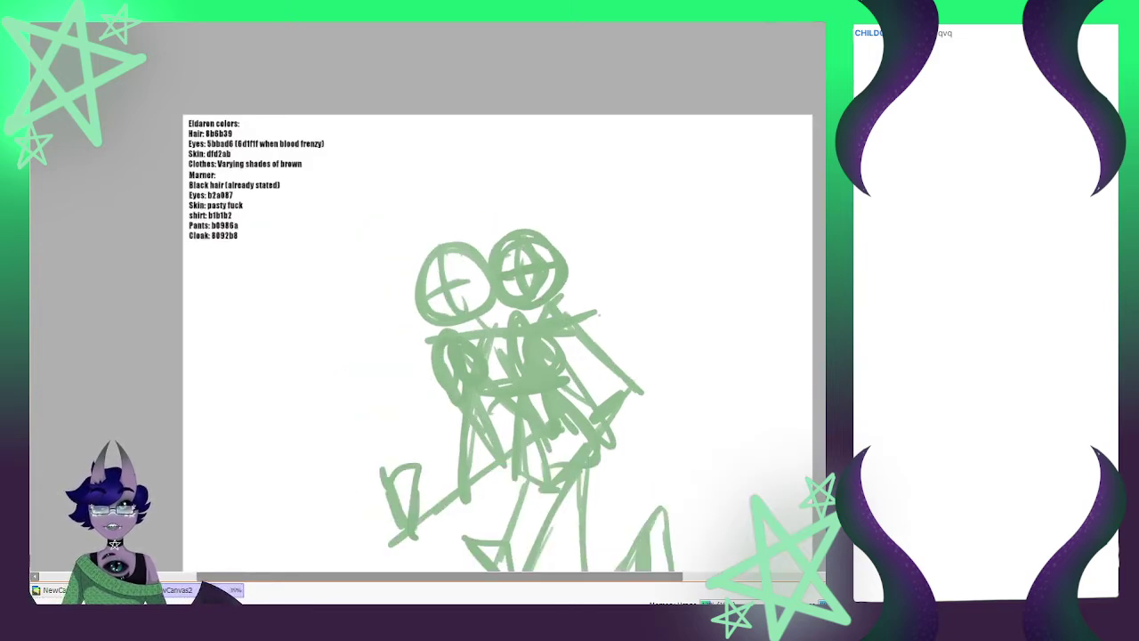
key("ctrl+minus")
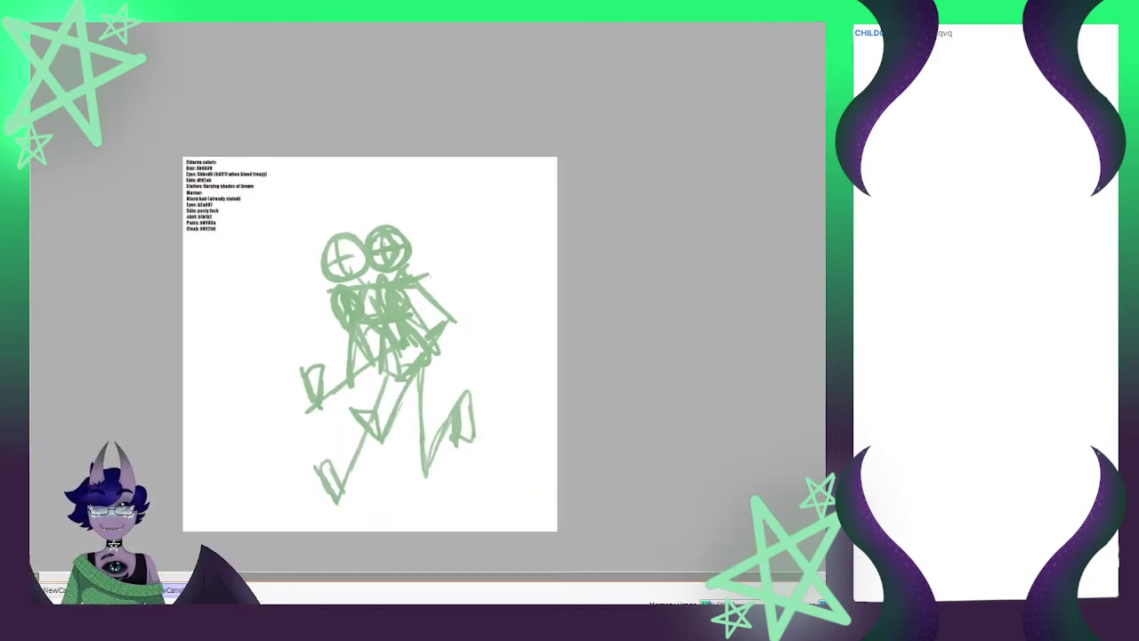
key("ctrl+plus")
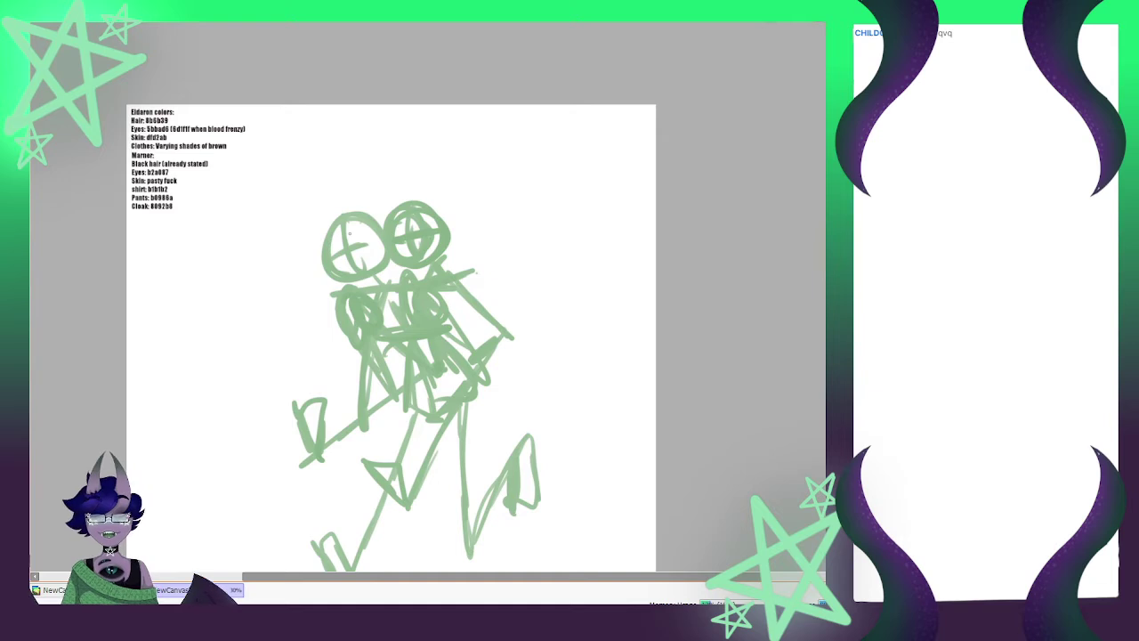
scroll(349, 231, "down", 2)
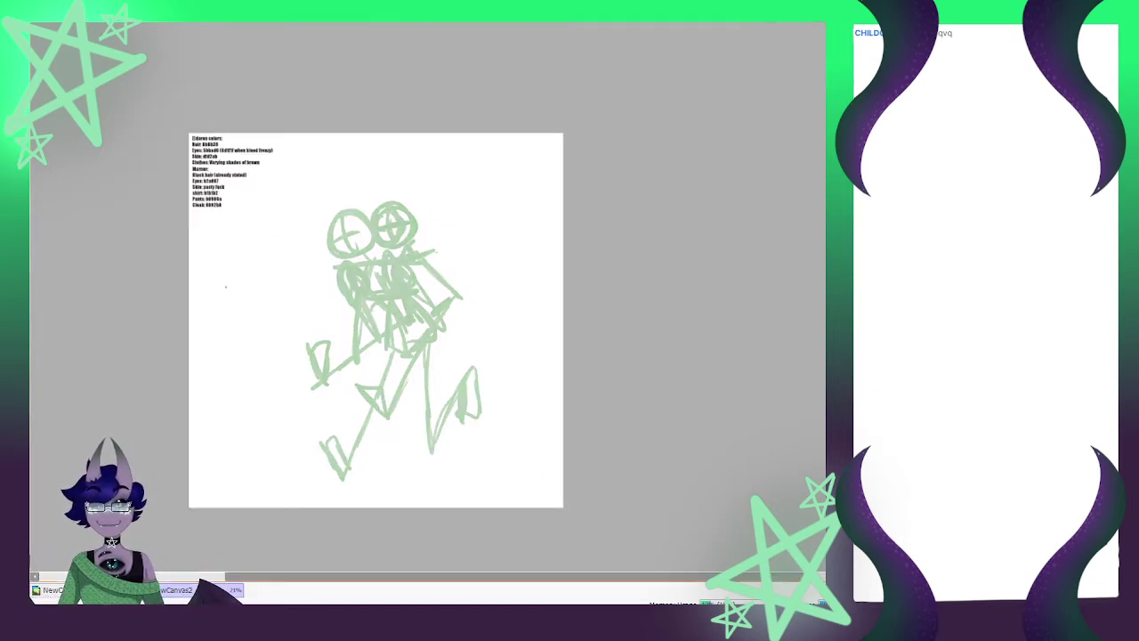
scroll(370, 202, "up", 2)
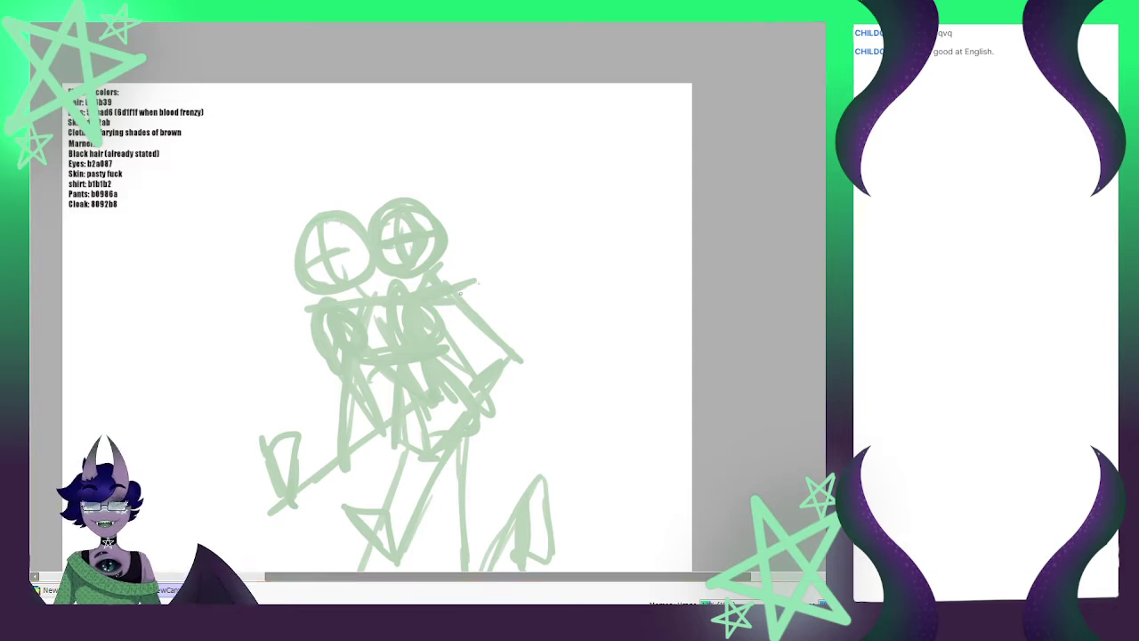
Draw the left figure's round head in darker green over the faded sketch, and start the neck beneath it
mouse_move(336, 216)
left_mouse_down()
mouse_move(306, 229)
mouse_move(334, 215)
mouse_move(300, 269)
mouse_move(323, 228)
mouse_move(303, 266)
mouse_move(309, 240)
mouse_move(335, 281)
mouse_move(321, 270)
mouse_move(363, 240)
mouse_move(354, 219)
mouse_move(329, 277)
left_mouse_up()
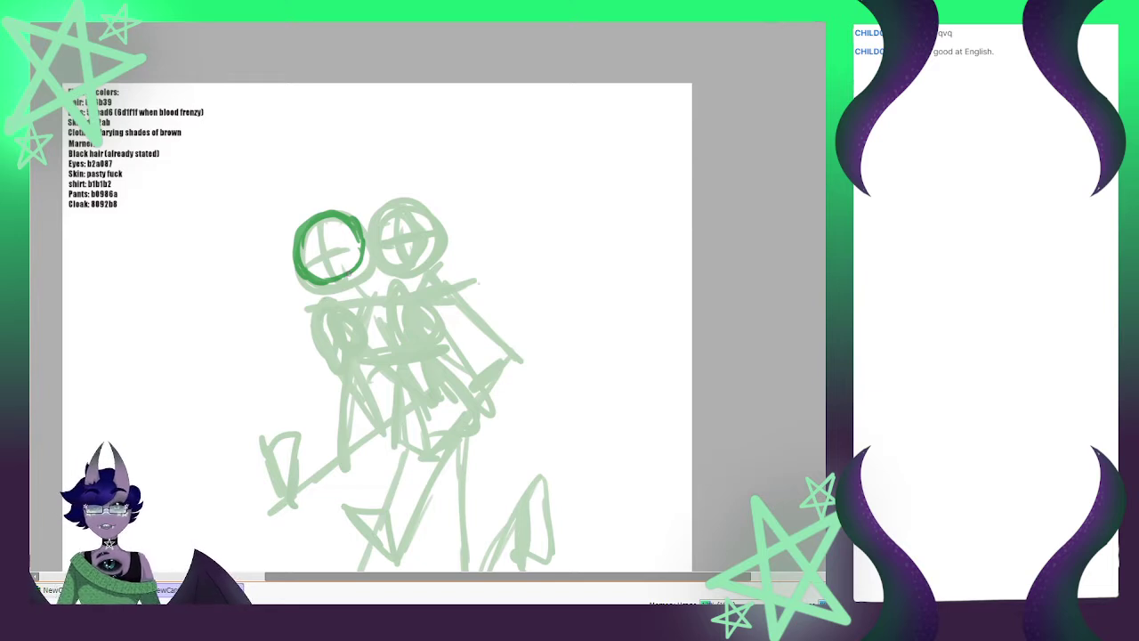
mouse_move(319, 226)
left_mouse_down()
mouse_move(305, 248)
mouse_move(320, 252)
left_mouse_up()
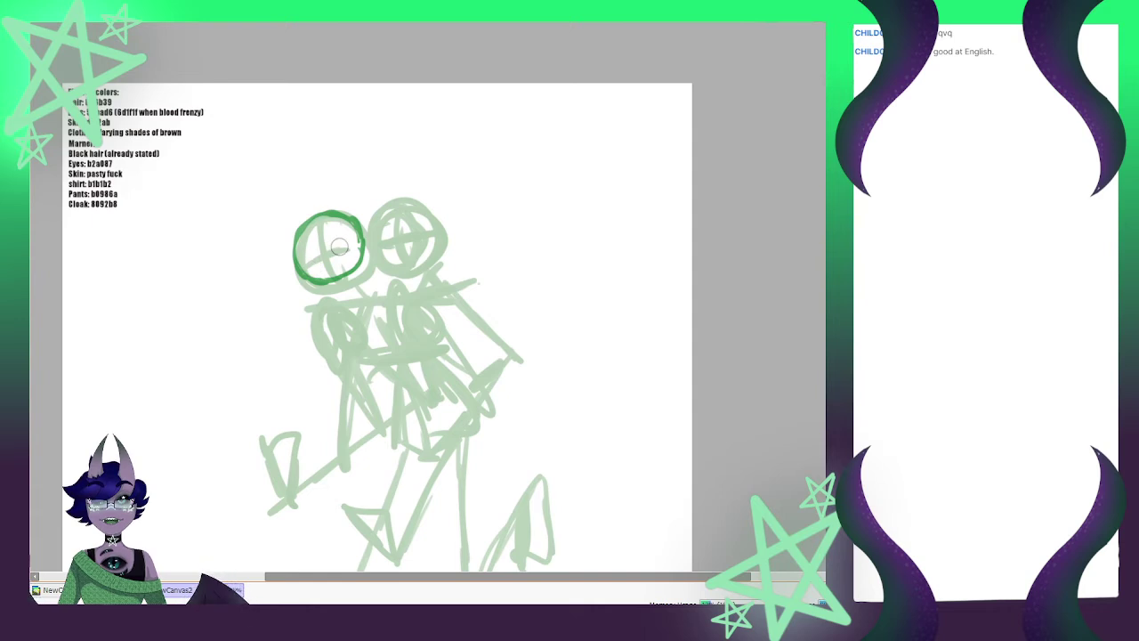
mouse_move(344, 275)
left_mouse_down()
mouse_move(343, 294)
mouse_move(316, 311)
mouse_move(409, 297)
mouse_move(349, 286)
left_mouse_up()
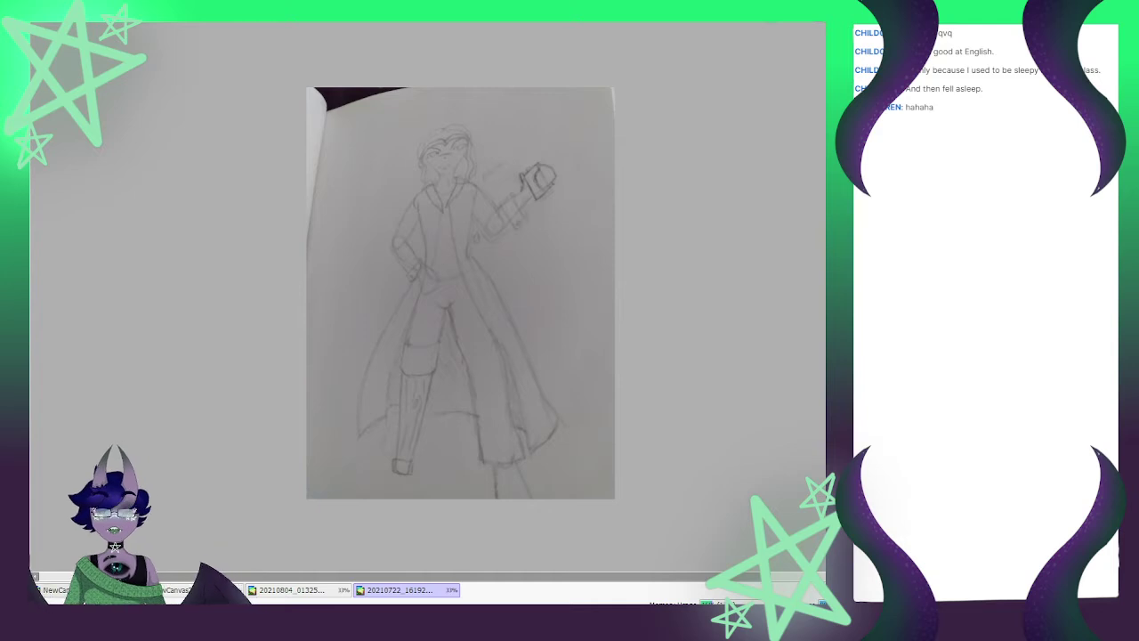
Return to the sketch canvas and outline the left figure's torso from both shoulders down to the waist in darker green
key("ctrl+Tab")
key("ctrl+Tab")
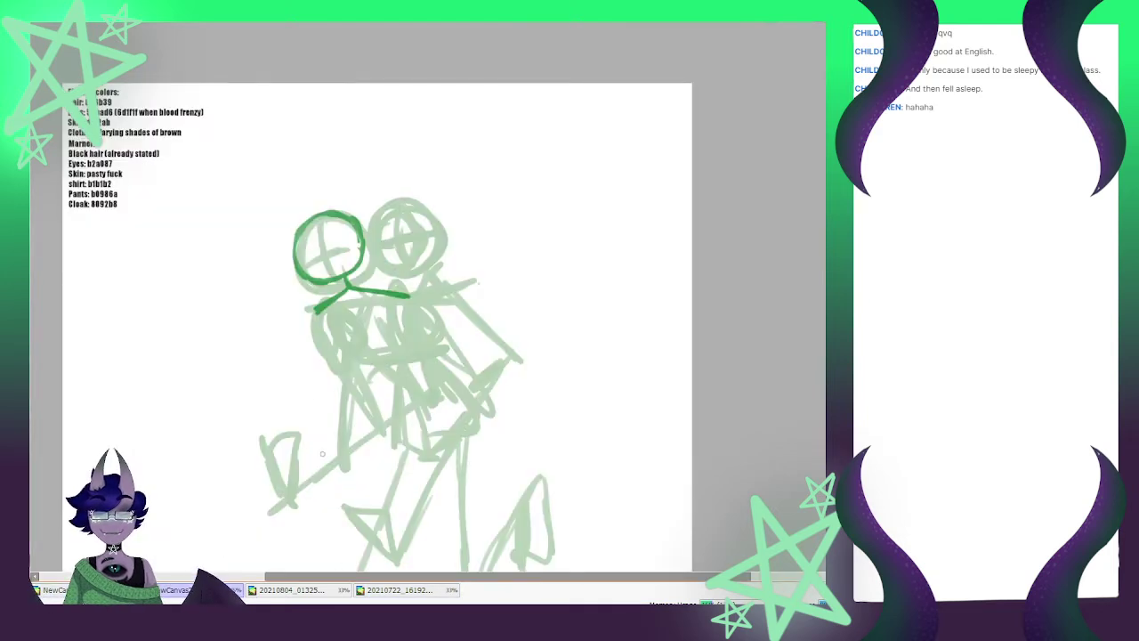
scroll(369, 259, "down", 1)
scroll(368, 259, "up", 1)
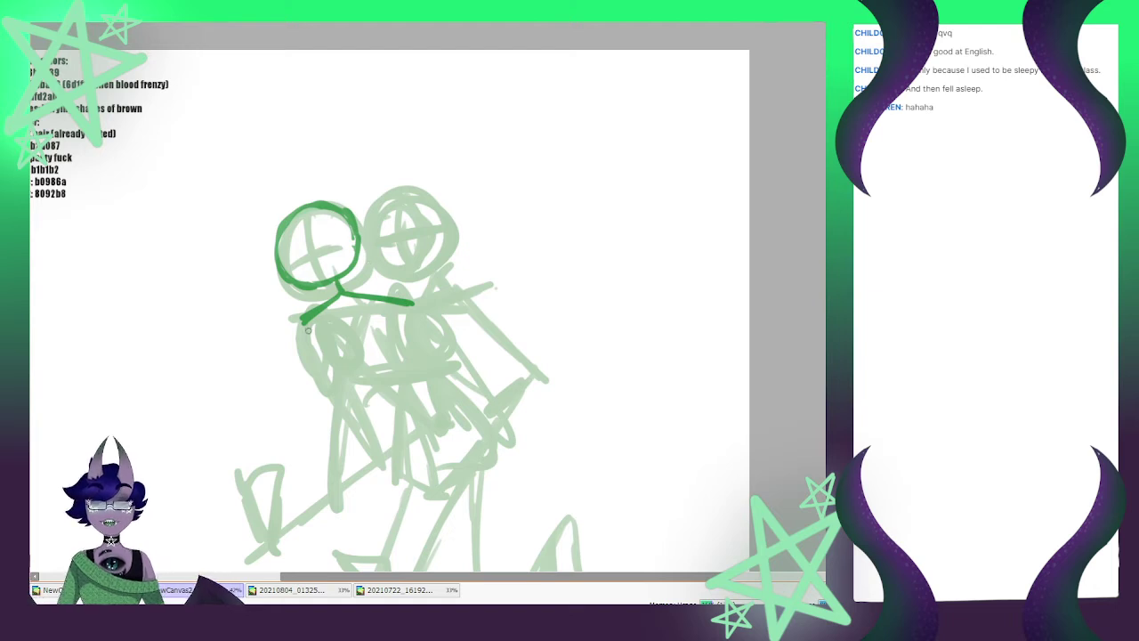
left_click_drag(303, 320, 336, 391)
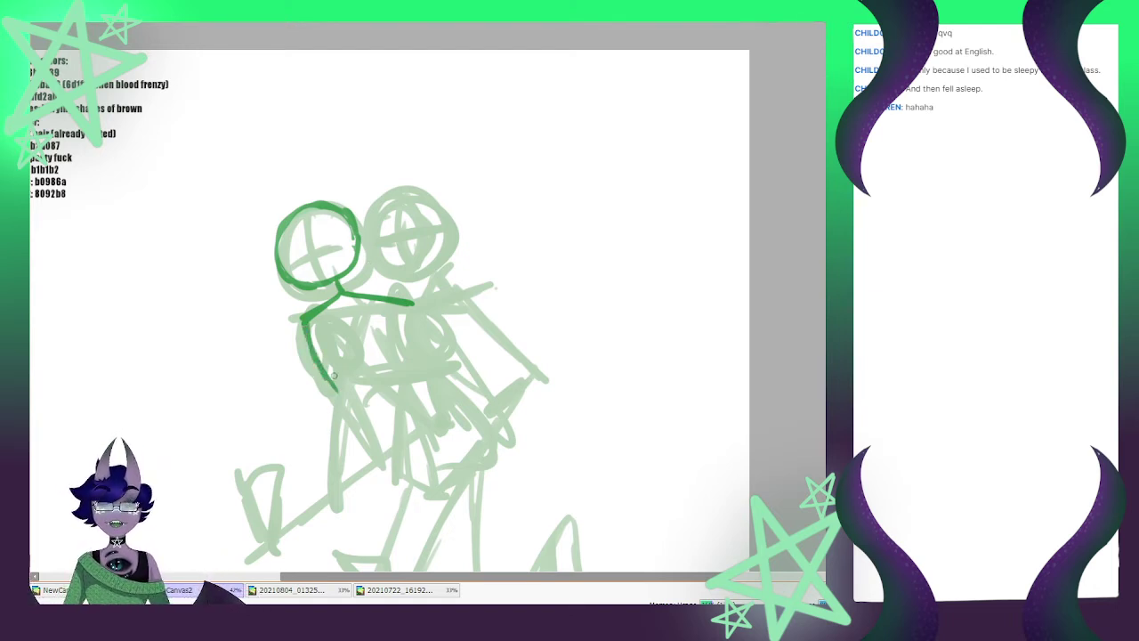
left_click_drag(335, 375, 387, 414)
mouse_move(411, 301)
left_mouse_down()
mouse_move(425, 389)
mouse_move(386, 411)
mouse_move(400, 412)
mouse_move(425, 385)
left_mouse_up()
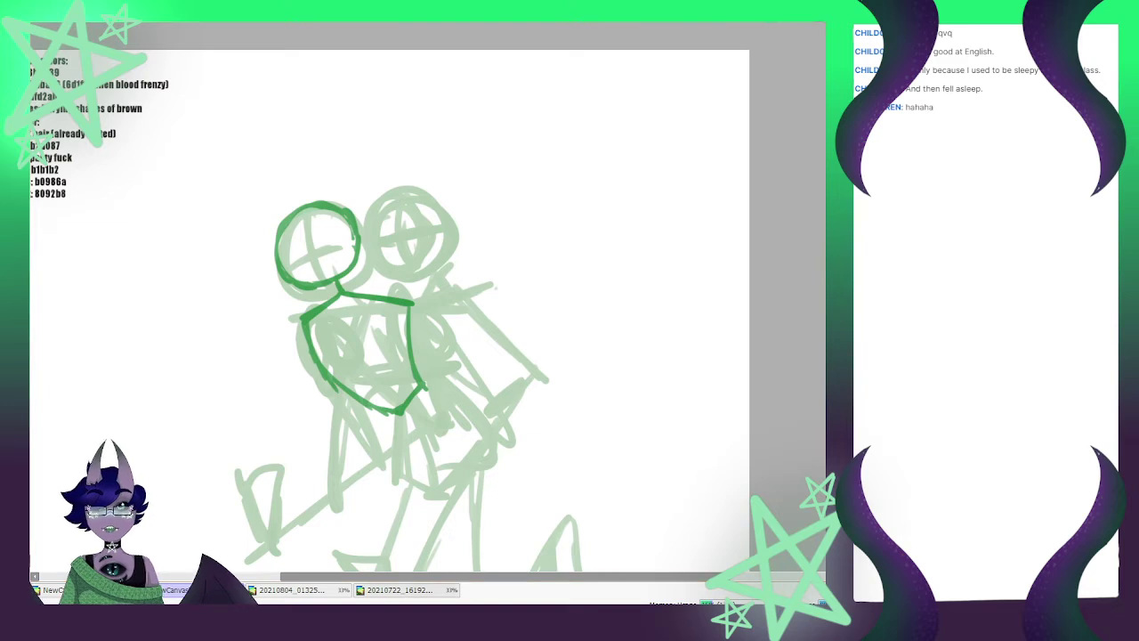
Place the 20210722 reference drawing ahead of the 20210804 image, study its pose, and return to NewCanvas2
left_click(399, 589)
left_click_drag(400, 589, 267, 589)
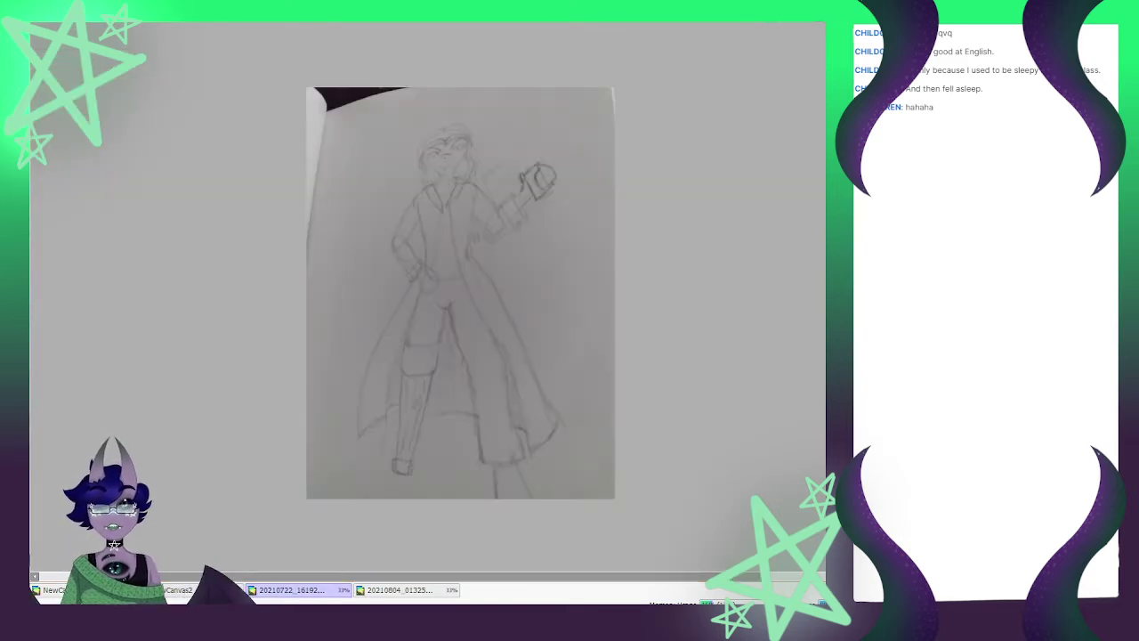
left_click(198, 590)
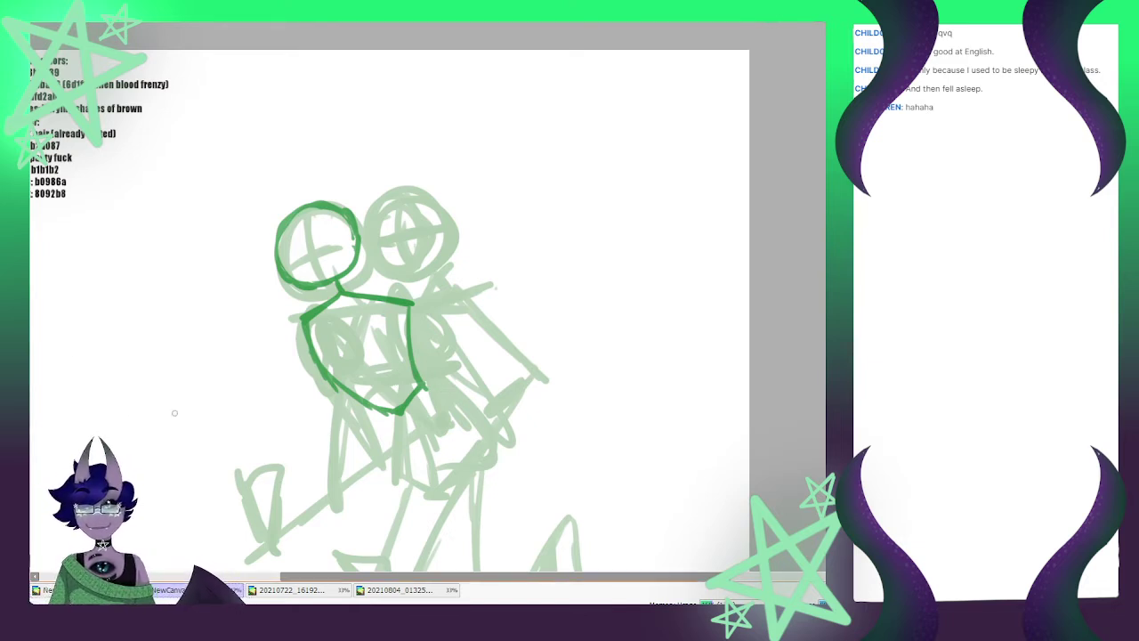
Select the left figure's torso outline, distort its corners slightly to adjust the shoulders and waist, and clear the selection
key("e")
mouse_move(429, 401)
left_mouse_down()
mouse_move(387, 412)
mouse_move(438, 391)
mouse_move(328, 409)
mouse_move(422, 368)
mouse_move(301, 327)
mouse_move(419, 300)
mouse_move(367, 304)
mouse_move(388, 341)
mouse_move(446, 355)
mouse_move(343, 330)
mouse_move(418, 409)
left_mouse_up()
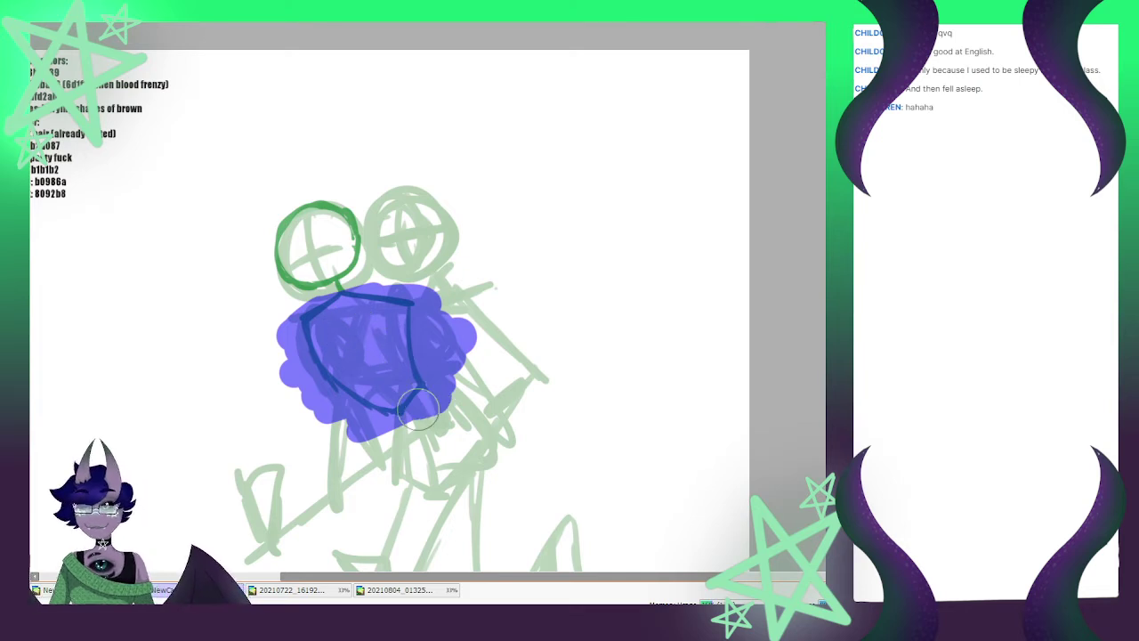
key("ctrl+t")
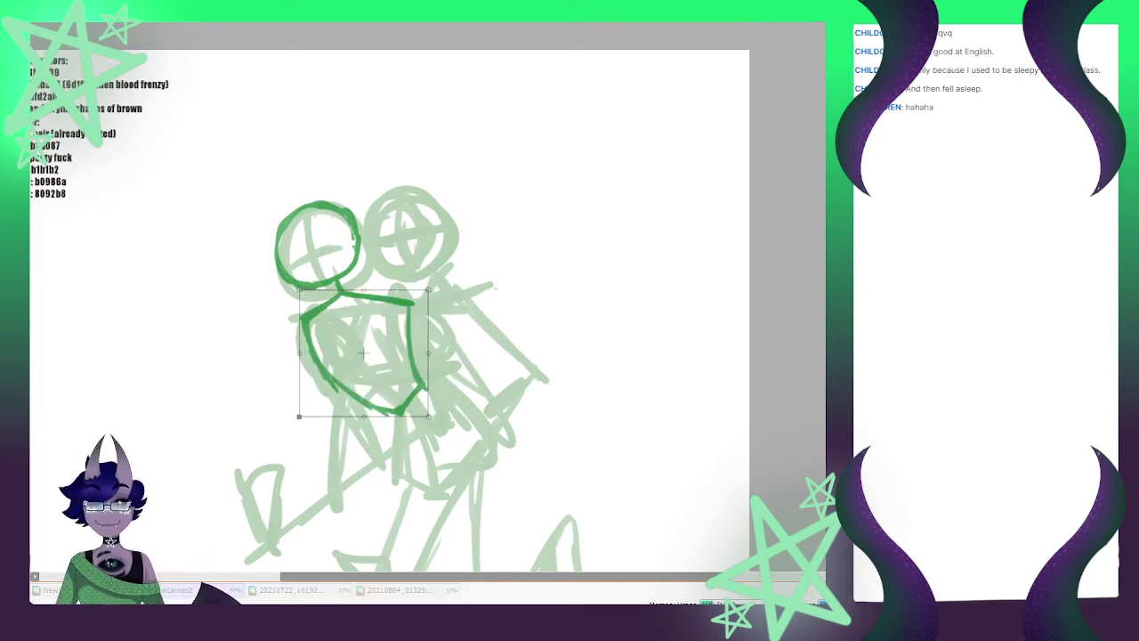
left_click_drag(299, 415, 289, 418)
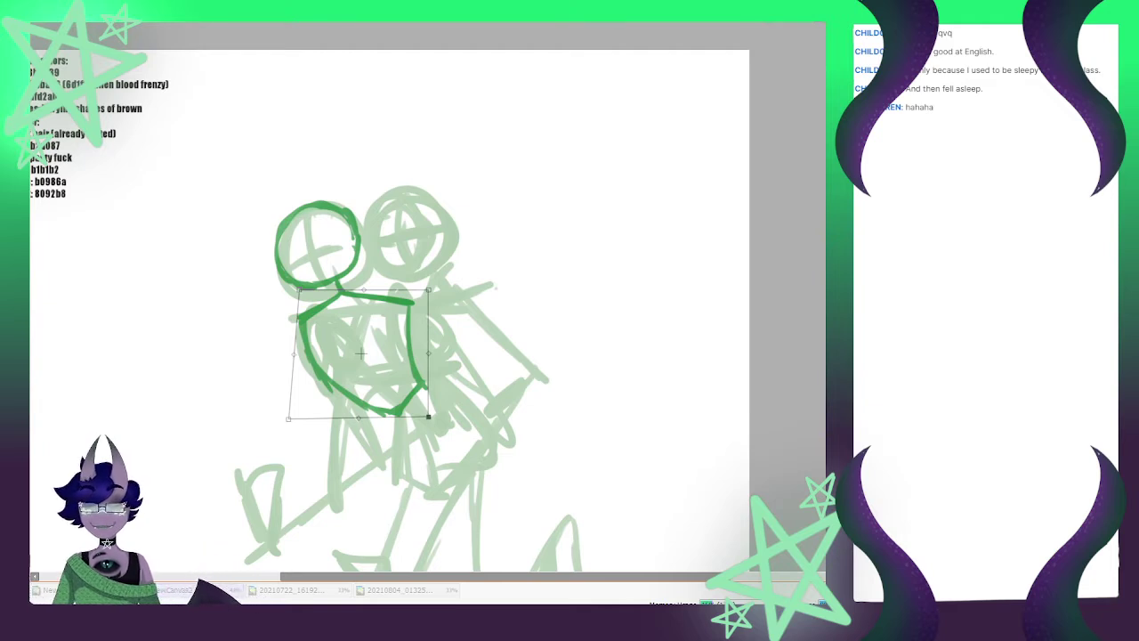
left_click_drag(428, 417, 436, 412)
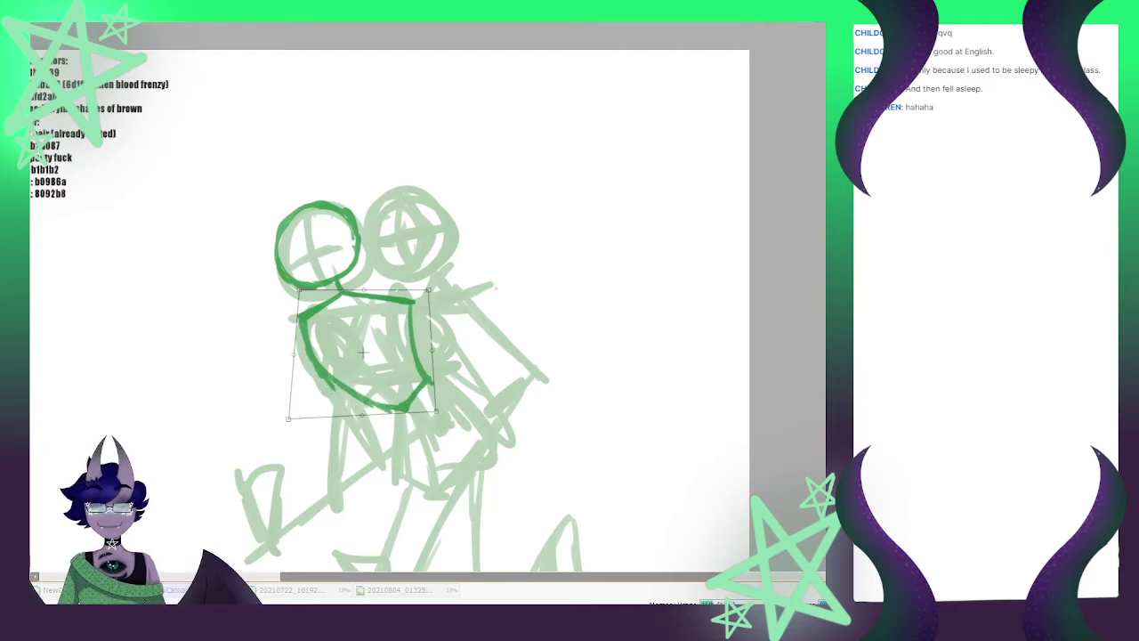
left_click_drag(428, 289, 424, 292)
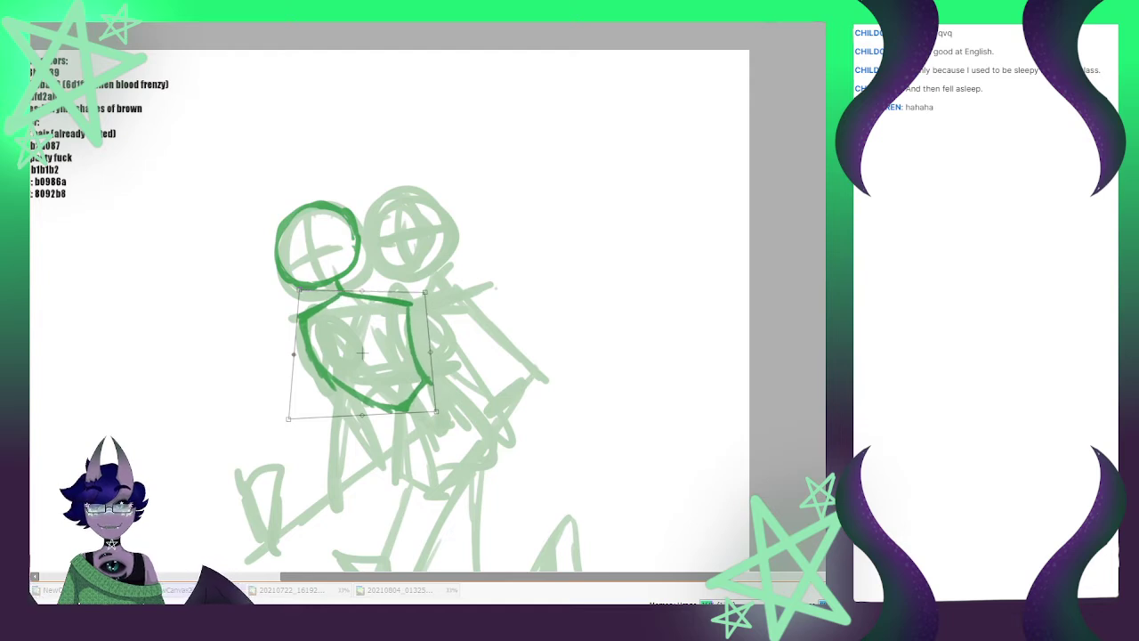
left_click_drag(288, 418, 365, 417)
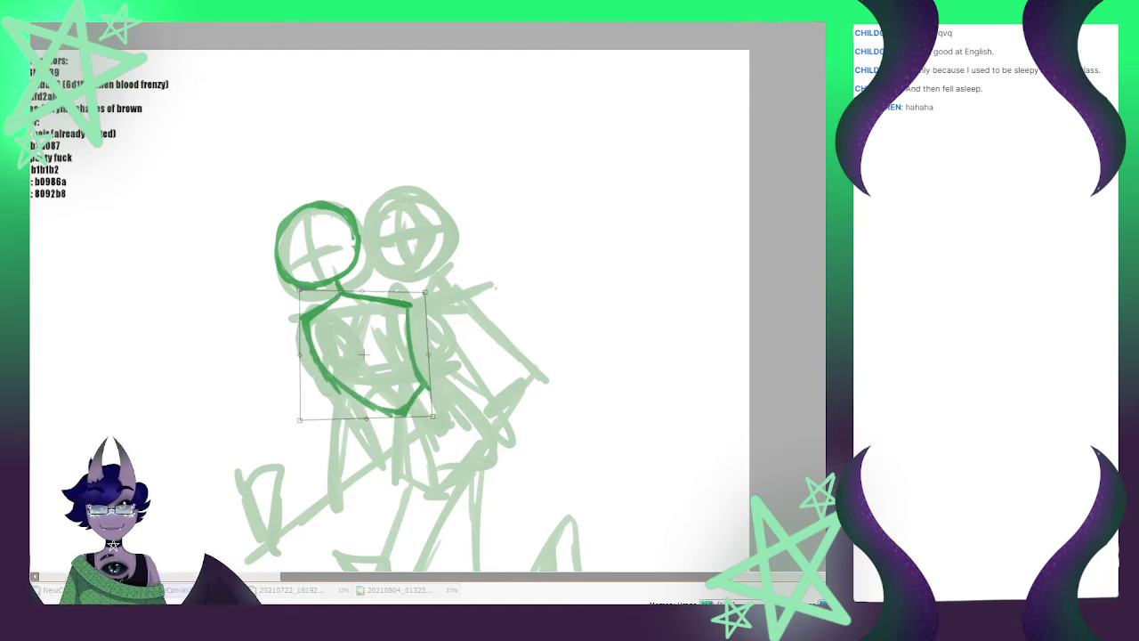
key("Return")
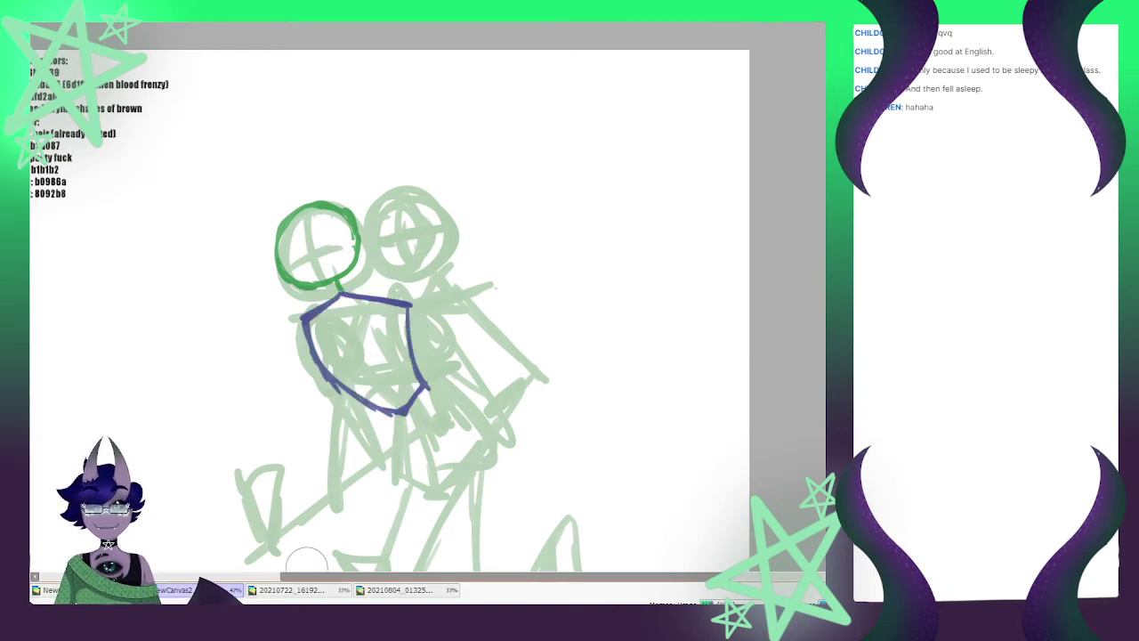
key("ctrl+d")
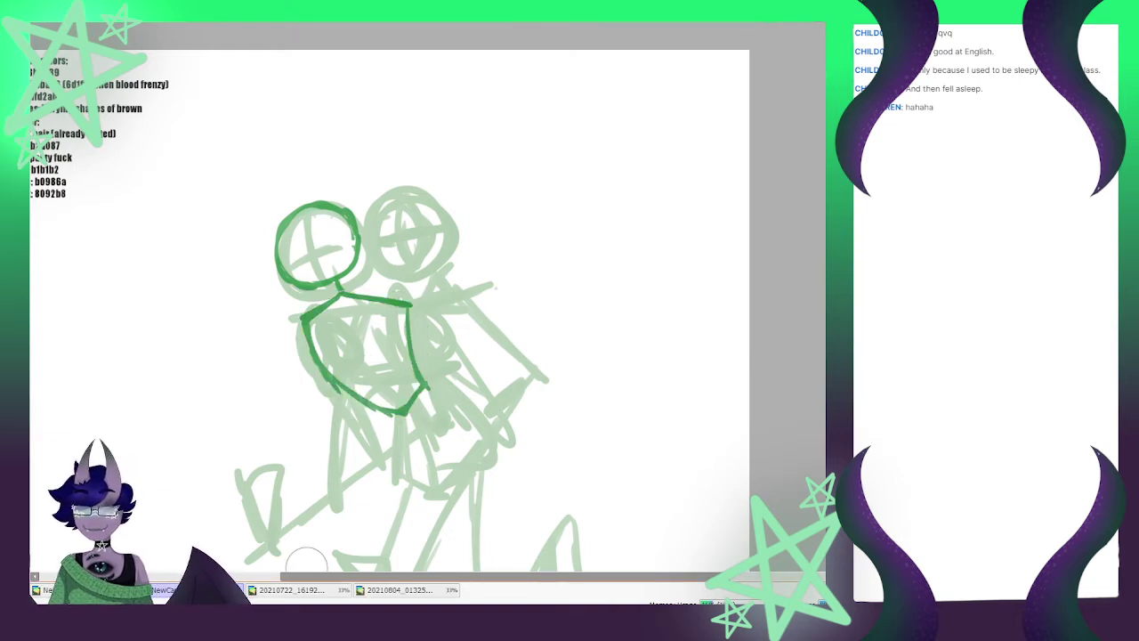
Draw the left figure's waist below the ribcage, with two sides angling down to a shallow V at the base
left_click_drag(356, 398, 368, 439)
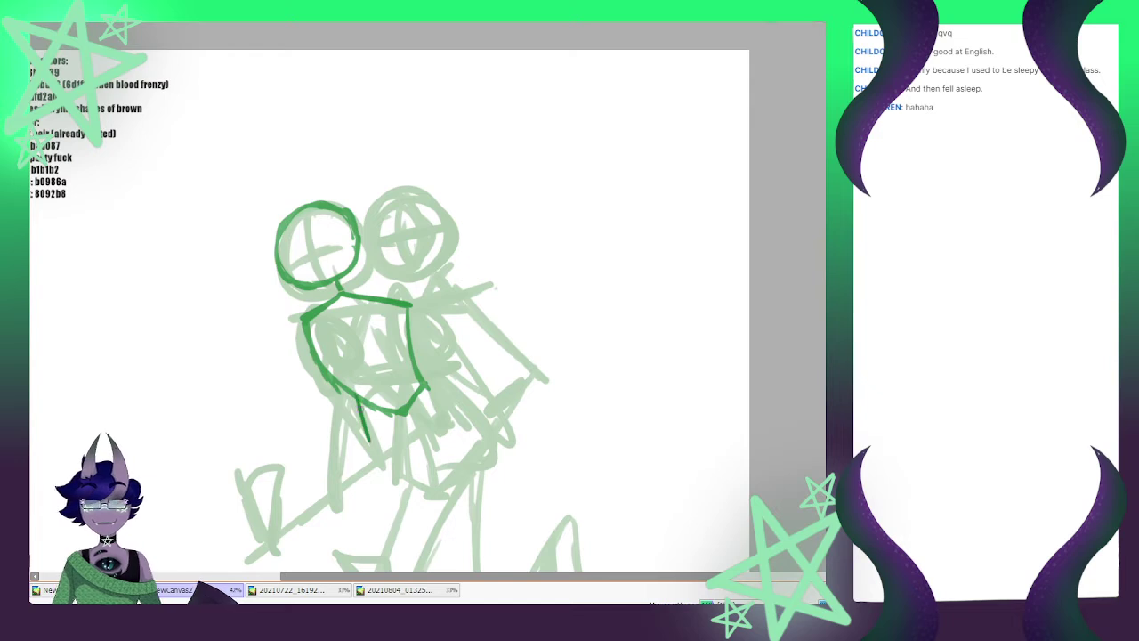
left_click_drag(425, 362, 455, 406)
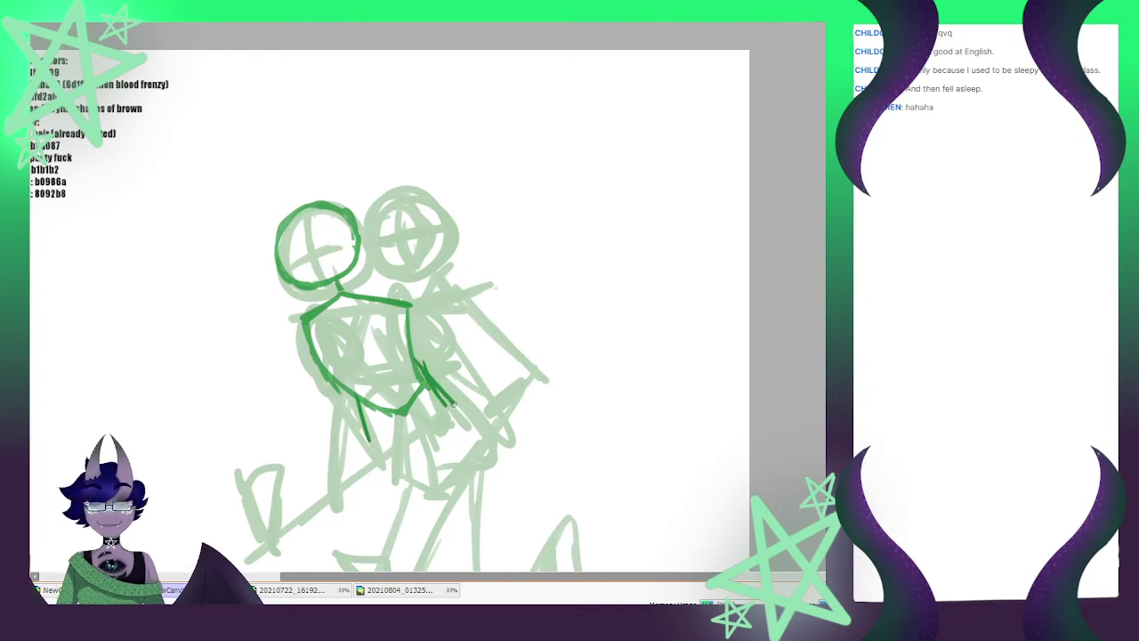
left_click_drag(372, 437, 448, 403)
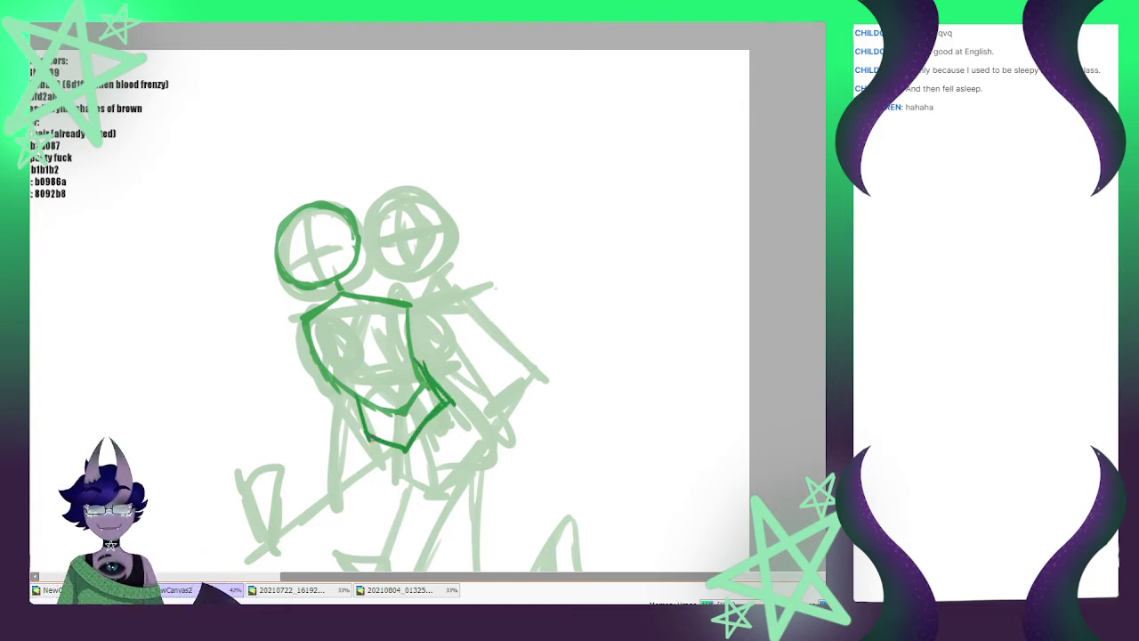
Outline the left figure's hips beneath the waist, trimming the outer hip curve and closing the bottom in a downward point
mouse_move(369, 438)
left_mouse_down()
mouse_move(364, 483)
mouse_move(396, 505)
left_mouse_up()
mouse_move(390, 505)
left_mouse_down()
mouse_move(426, 495)
mouse_move(405, 500)
left_mouse_up()
mouse_move(399, 499)
left_mouse_down()
mouse_move(408, 508)
mouse_move(481, 450)
mouse_move(407, 513)
mouse_move(369, 509)
mouse_move(372, 478)
left_mouse_up()
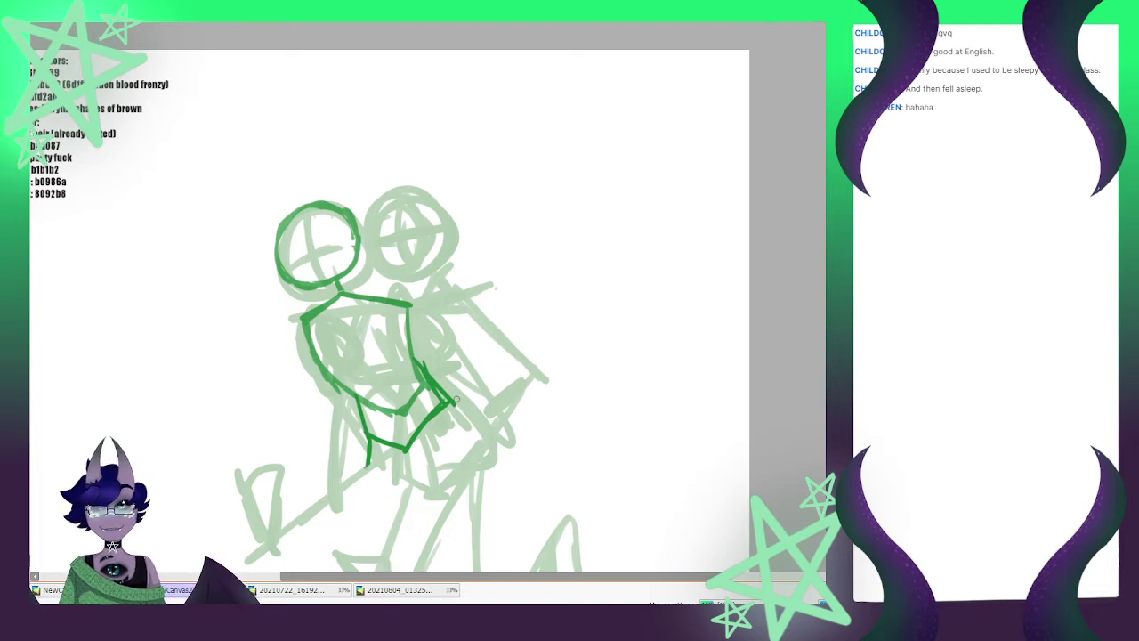
mouse_move(451, 399)
left_mouse_down()
mouse_move(480, 412)
mouse_move(487, 446)
mouse_move(433, 486)
mouse_move(488, 450)
left_mouse_up()
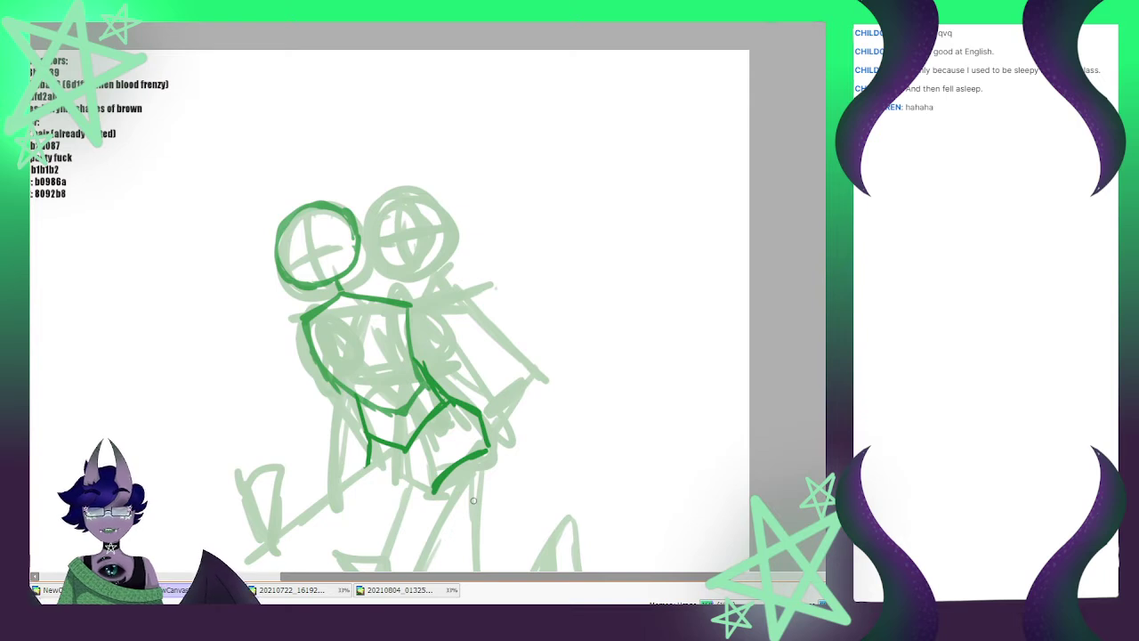
key("e")
mouse_move(465, 396)
left_mouse_down()
mouse_move(481, 469)
mouse_move(456, 402)
mouse_move(485, 439)
left_mouse_up()
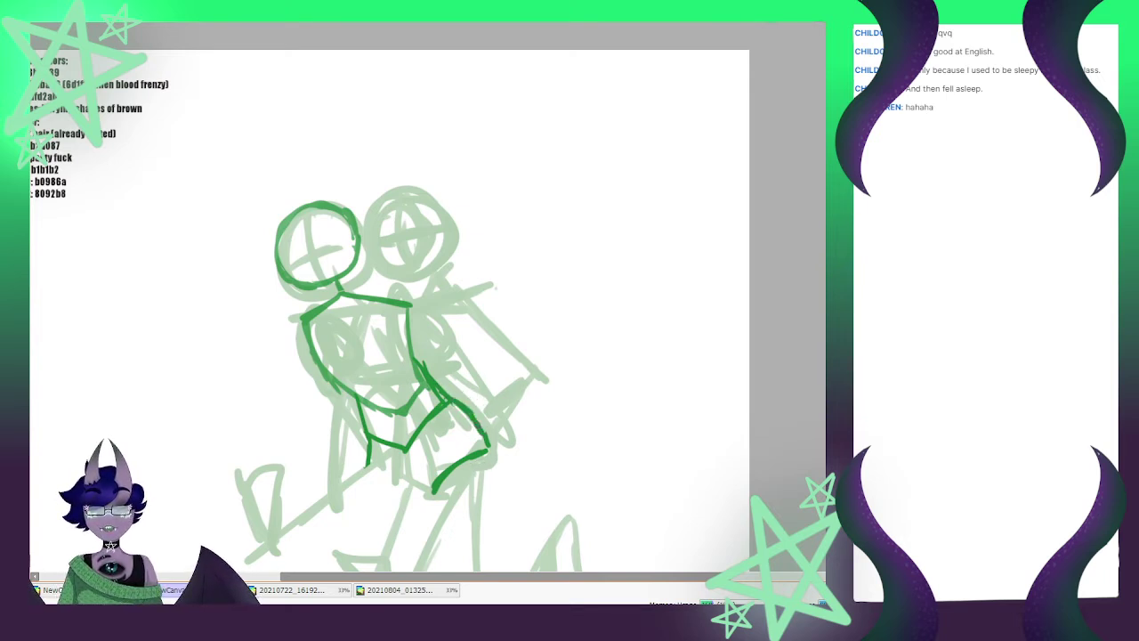
mouse_move(372, 459)
left_mouse_down()
mouse_move(430, 495)
mouse_move(448, 481)
left_mouse_up()
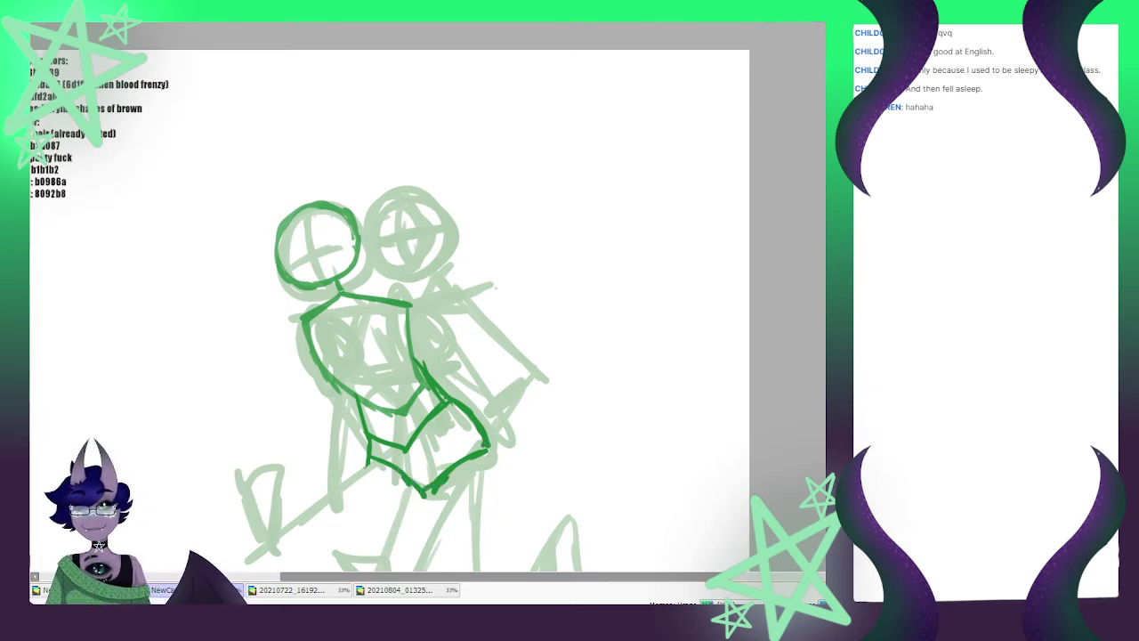
mouse_move(396, 495)
left_mouse_down()
mouse_move(465, 464)
mouse_move(426, 489)
left_mouse_up()
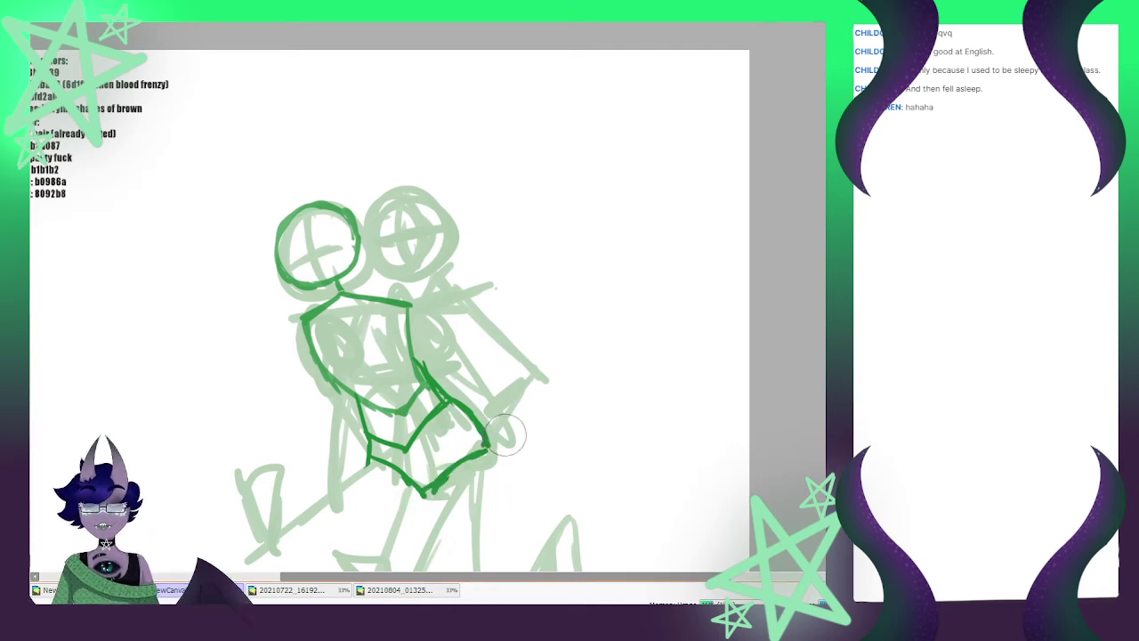
Select the left figure's hip outline and distort its corners to narrow the hips and bring them under the waist
mouse_move(503, 440)
left_mouse_down()
mouse_move(419, 498)
mouse_move(400, 497)
mouse_move(464, 432)
mouse_move(463, 410)
mouse_move(459, 434)
mouse_move(405, 487)
mouse_move(365, 489)
mouse_move(368, 460)
mouse_move(421, 488)
mouse_move(463, 435)
mouse_move(450, 475)
left_mouse_up()
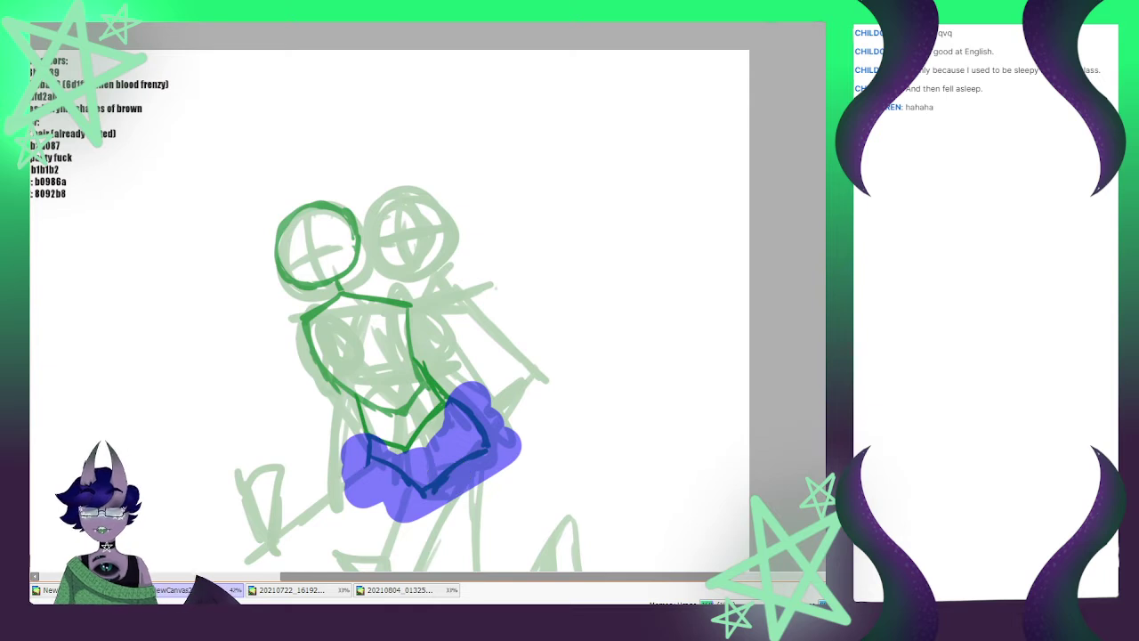
key("ctrl+t")
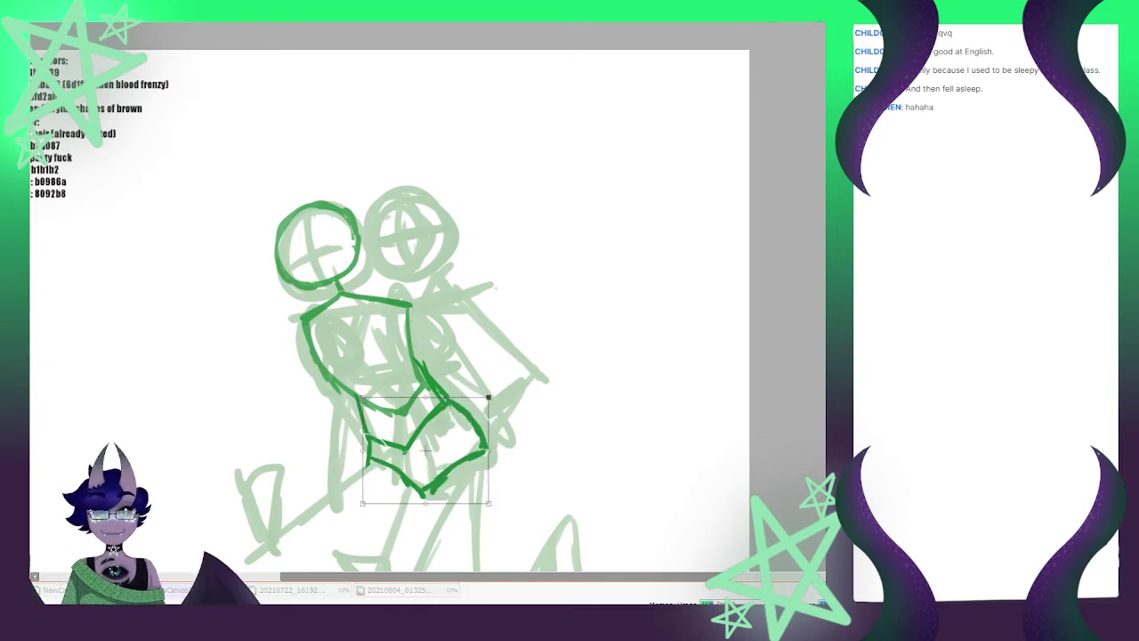
left_click_drag(491, 395, 471, 383)
left_click_drag(490, 503, 474, 505)
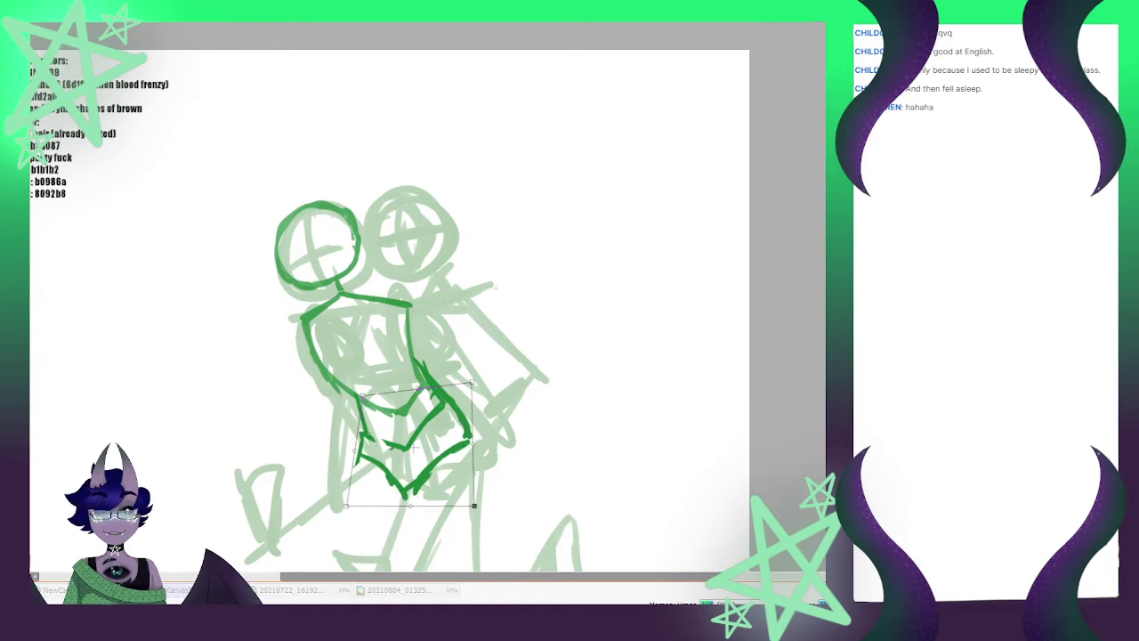
left_click_drag(363, 395, 369, 397)
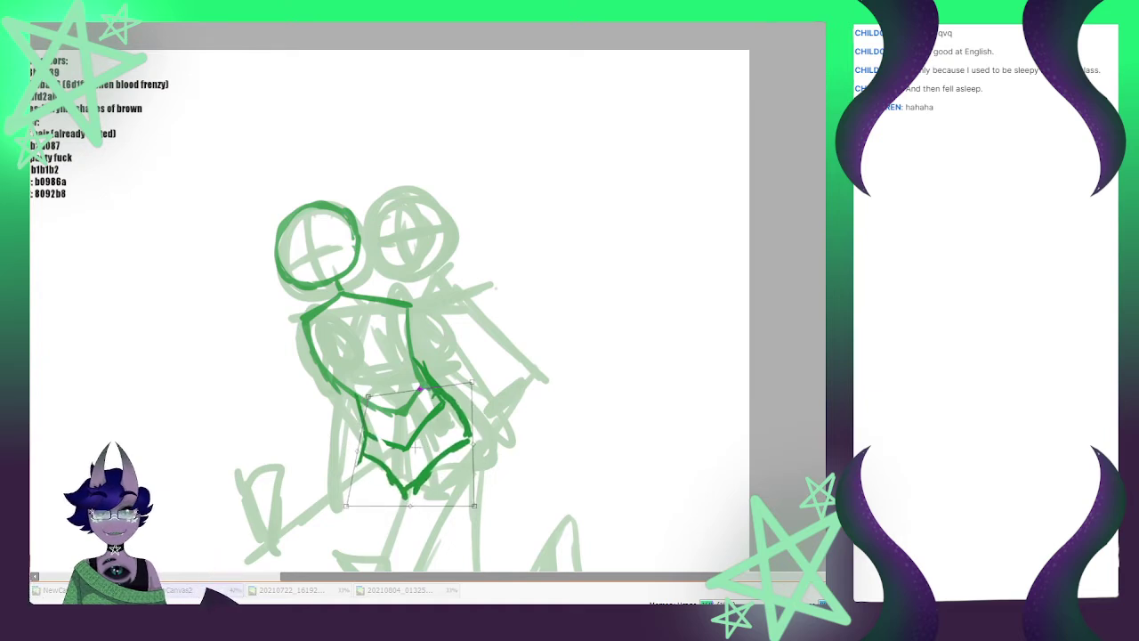
left_click_drag(411, 506, 408, 509)
key("Return")
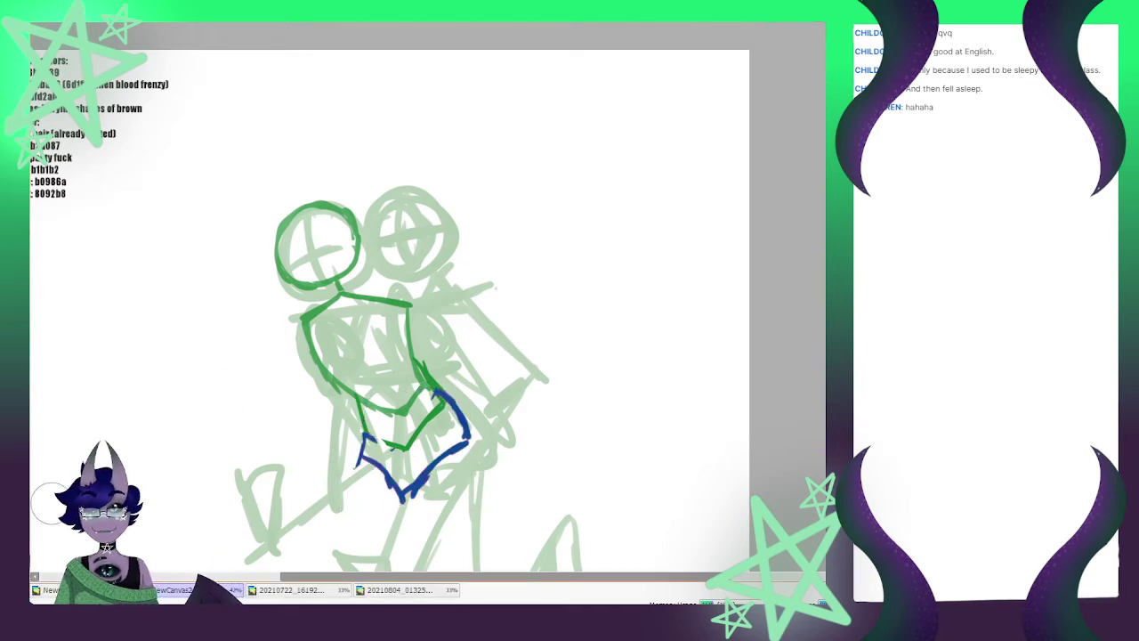
Select the left figure's whole torso and hips, stretch them wider and longer, and spread the shoulder corners outward
mouse_move(461, 398)
left_mouse_down()
mouse_move(369, 456)
mouse_move(434, 413)
mouse_move(366, 437)
mouse_move(310, 418)
mouse_move(348, 366)
mouse_move(349, 344)
mouse_move(396, 303)
mouse_move(359, 305)
mouse_move(346, 325)
mouse_move(309, 335)
left_mouse_up()
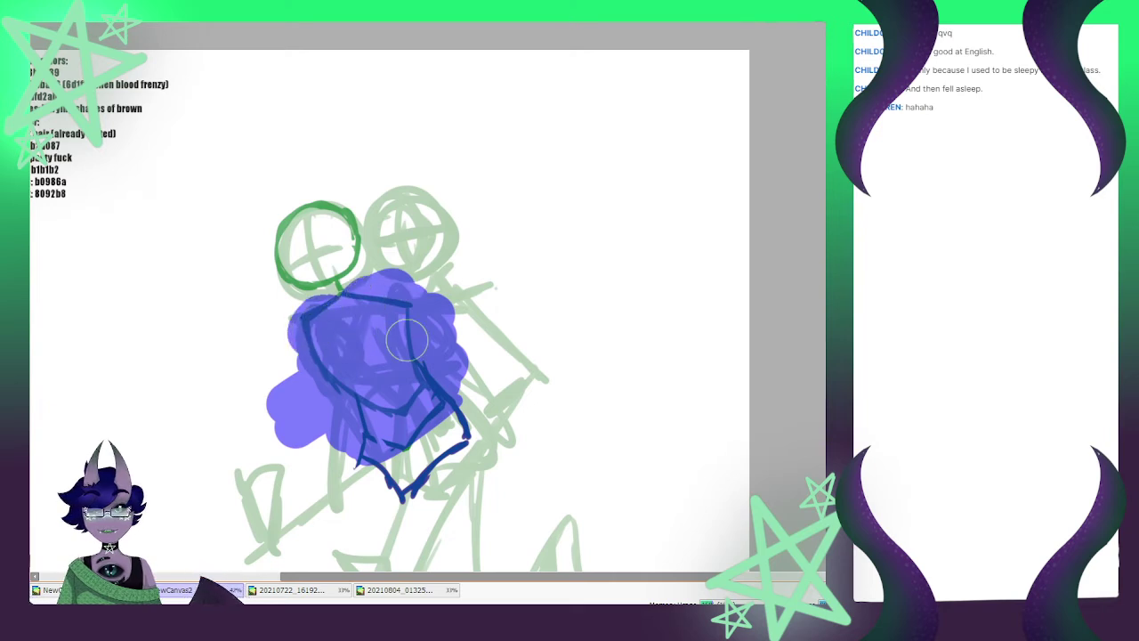
key("ctrl+d")
key("ctrl+t")
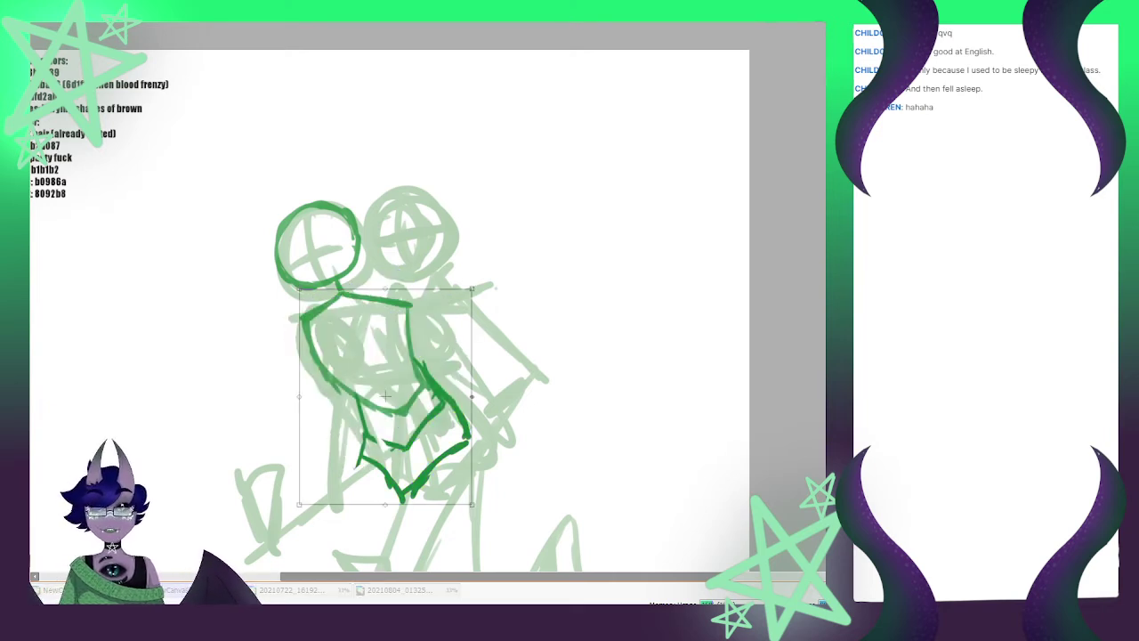
left_click_drag(471, 396, 488, 396)
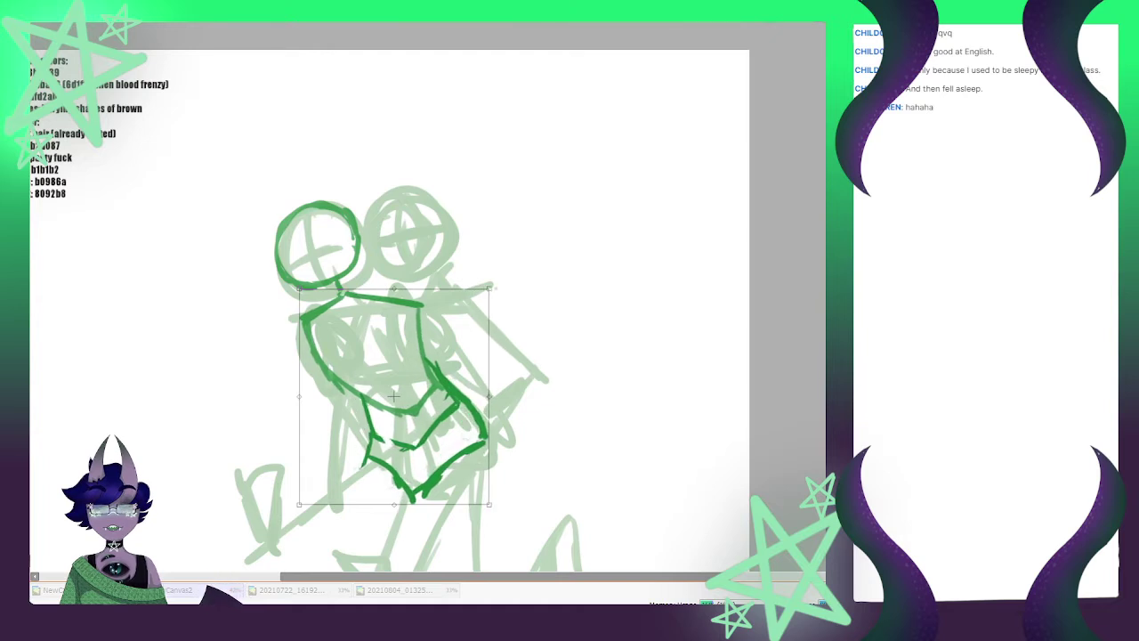
left_click_drag(299, 396, 290, 396)
left_click_drag(389, 504, 389, 532)
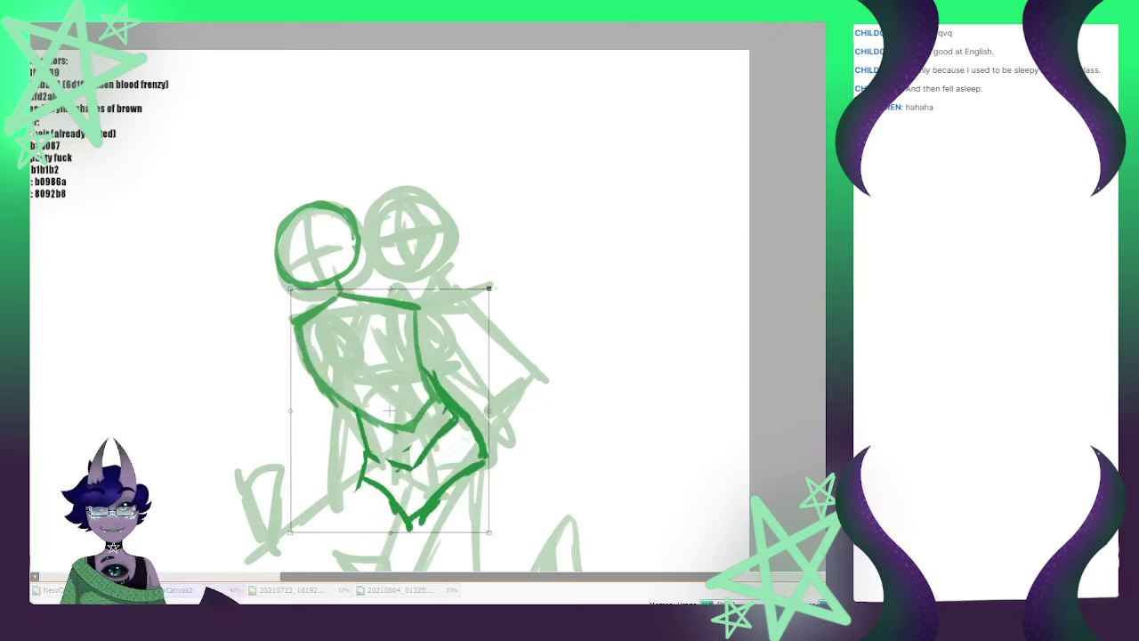
left_click_drag(490, 289, 500, 288)
left_click_drag(290, 289, 284, 292)
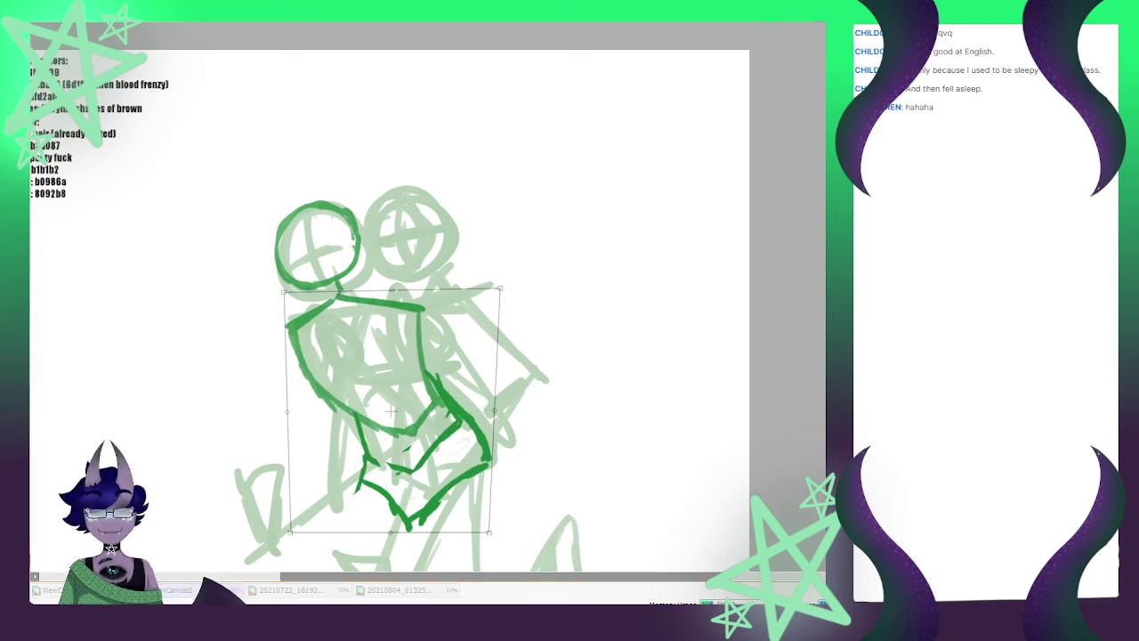
key("Return")
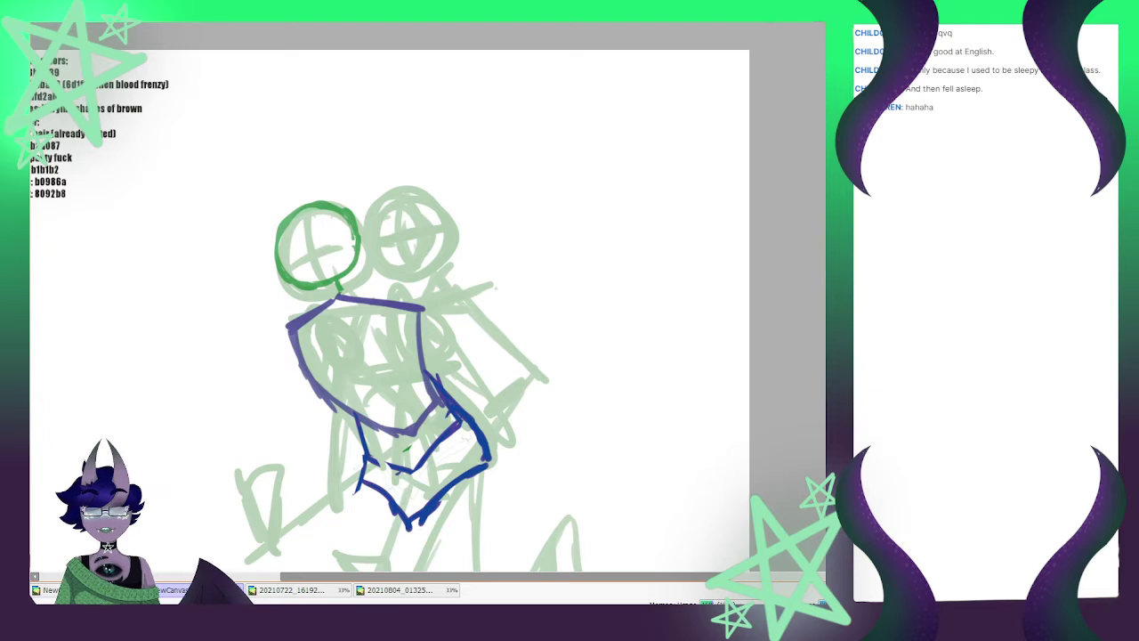
Shift the selected torso and hips slightly right and down from the head
key("ctrl+t")
left_click_drag(464, 438, 472, 443)
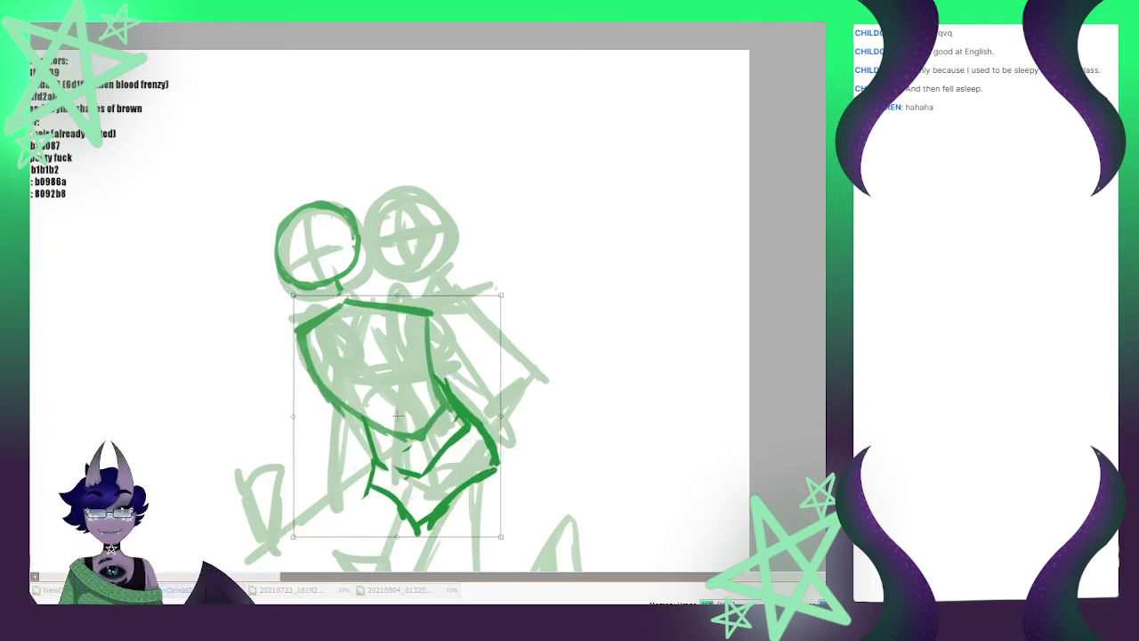
key("Return")
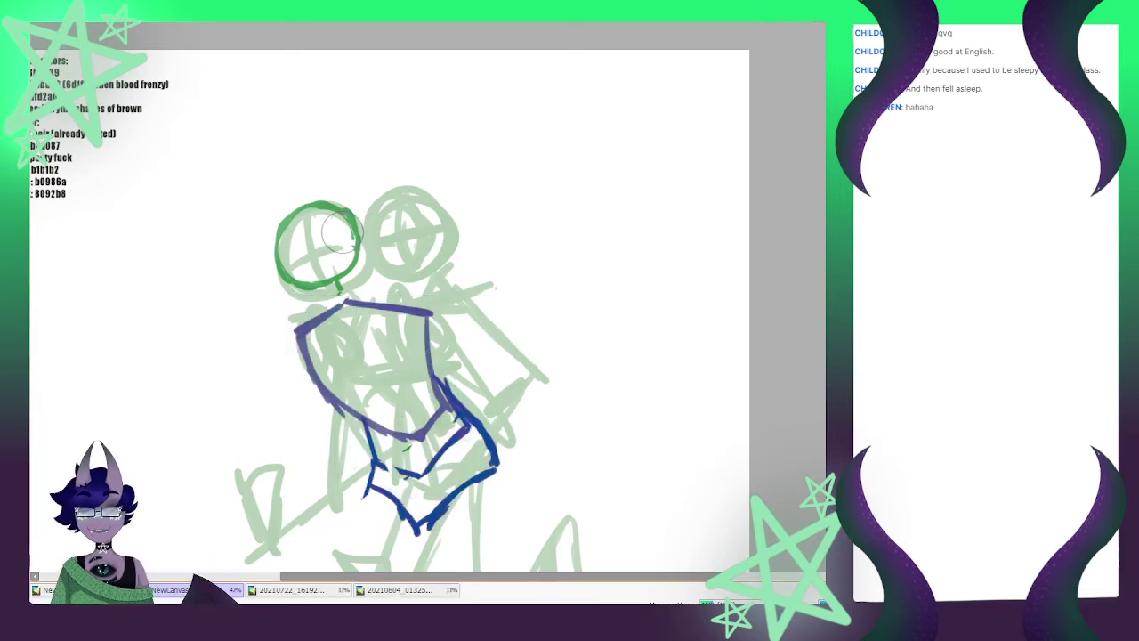
Select the left figure's head and neck, enlarge them slightly, reposition them so the neck meets the shoulders, and clear the selection
mouse_move(324, 209)
left_mouse_down()
mouse_move(359, 252)
mouse_move(316, 237)
mouse_move(311, 282)
mouse_move(321, 201)
mouse_move(331, 255)
left_mouse_up()
key("ctrl+d")
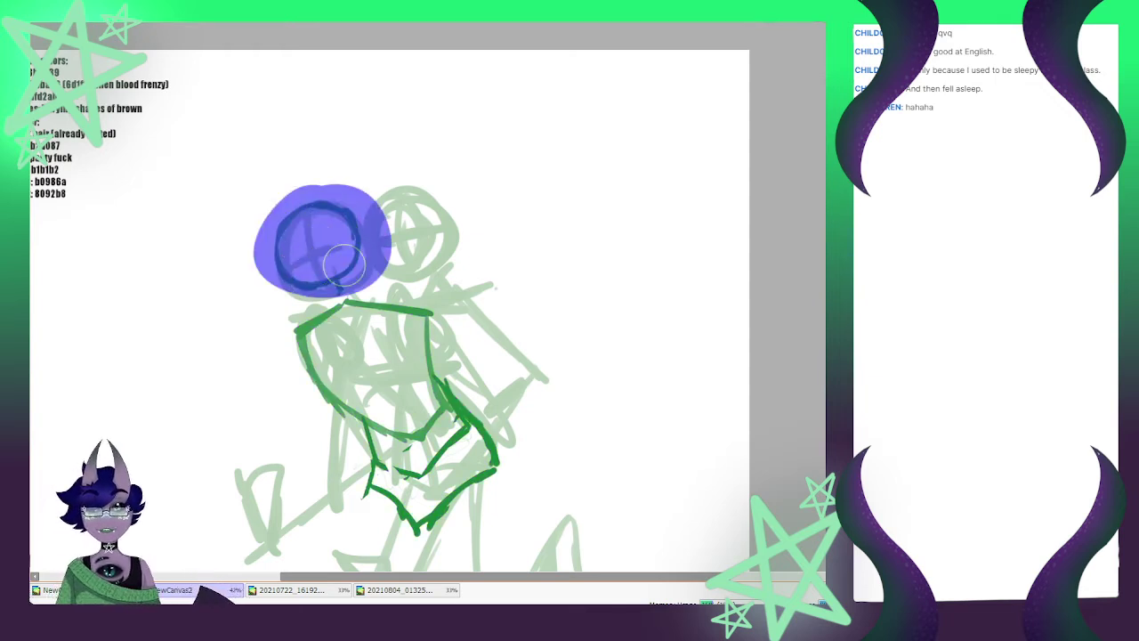
key("ctrl+t")
left_click_drag(361, 200, 377, 183)
left_click_drag(329, 239, 321, 247)
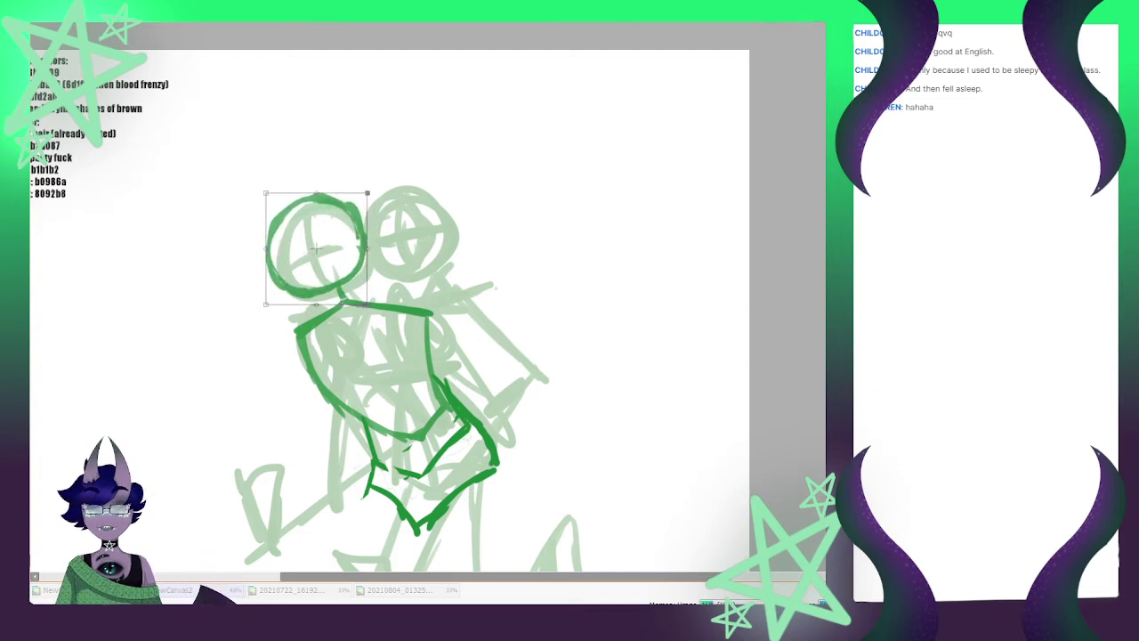
left_click_drag(368, 193, 370, 189)
left_click_drag(322, 247, 320, 253)
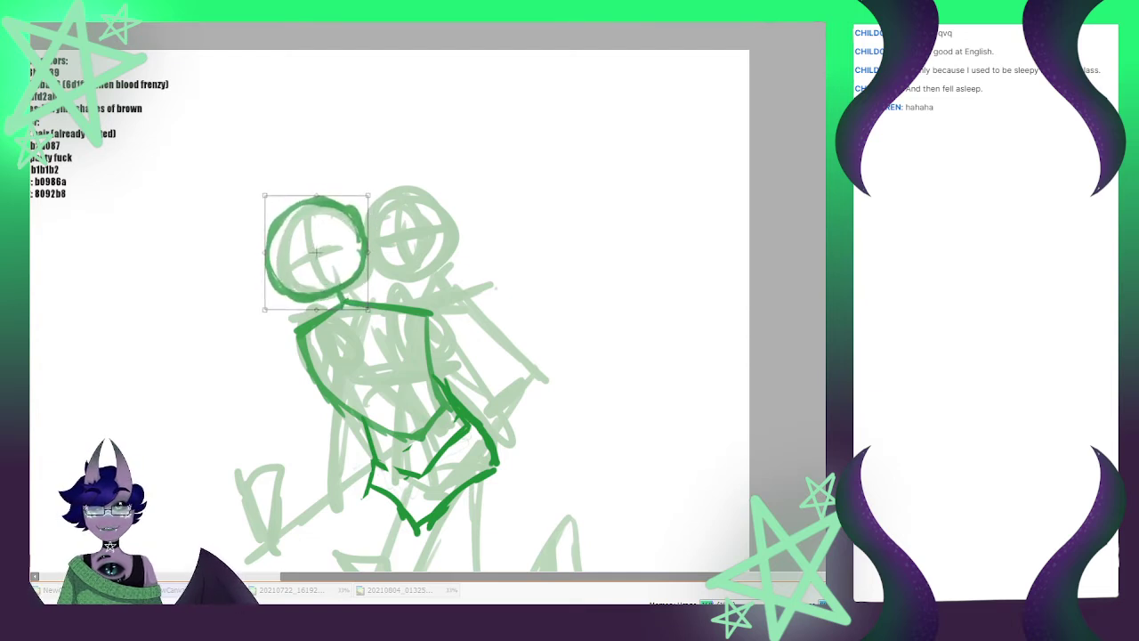
key("Return")
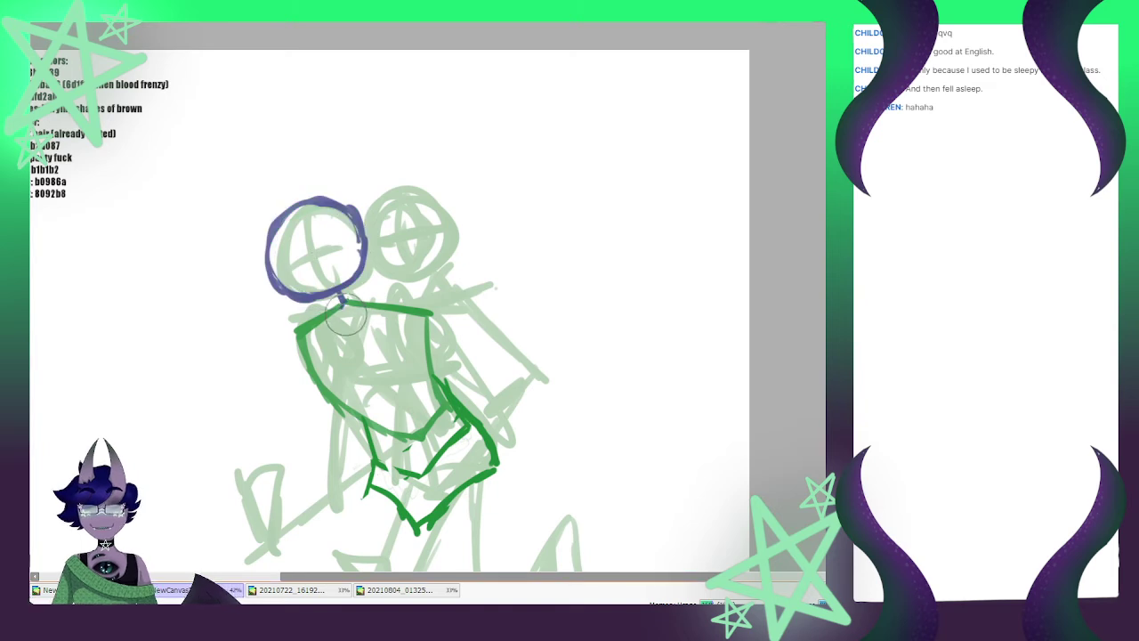
key("ctrl+d")
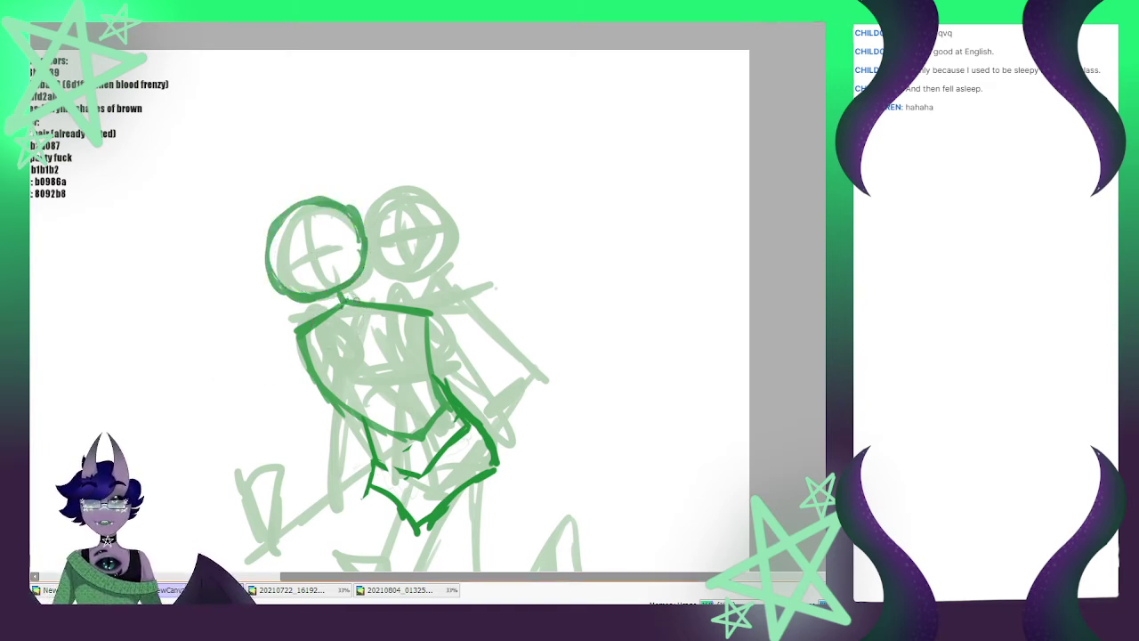
Draw a curved center line down the left figure's body from the base of the neck to the bottom of the hips
mouse_move(343, 305)
left_mouse_down()
mouse_move(358, 369)
mouse_move(407, 446)
mouse_move(416, 519)
left_mouse_up()
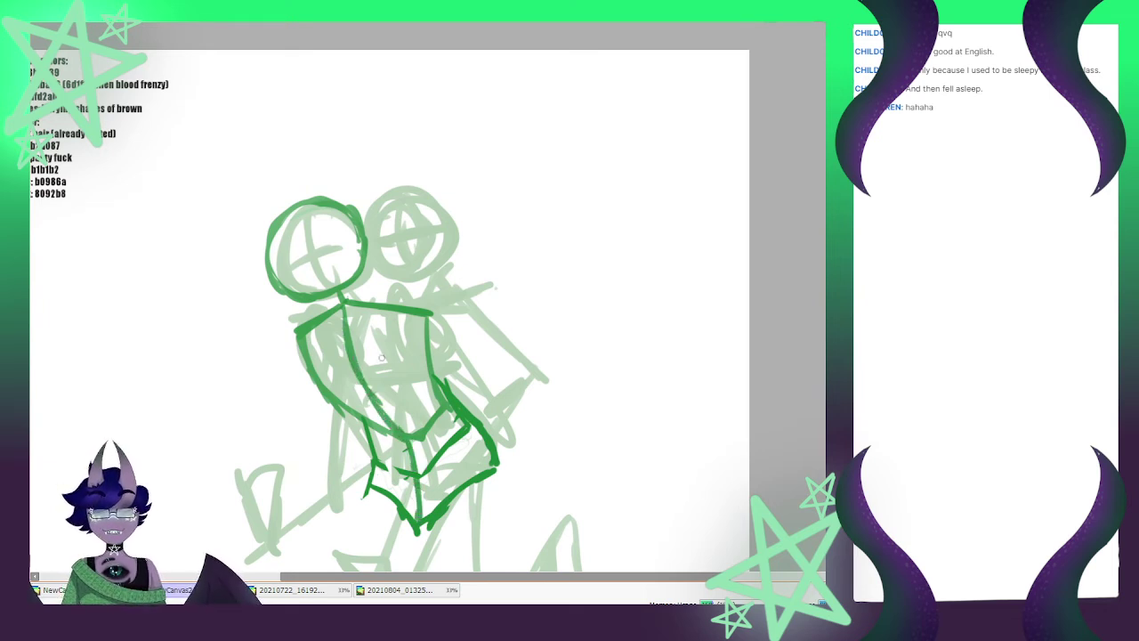
Draw a line across the left figure's lower ribcage and an arm-socket oval at each side of the chest
left_click_drag(327, 387, 426, 364)
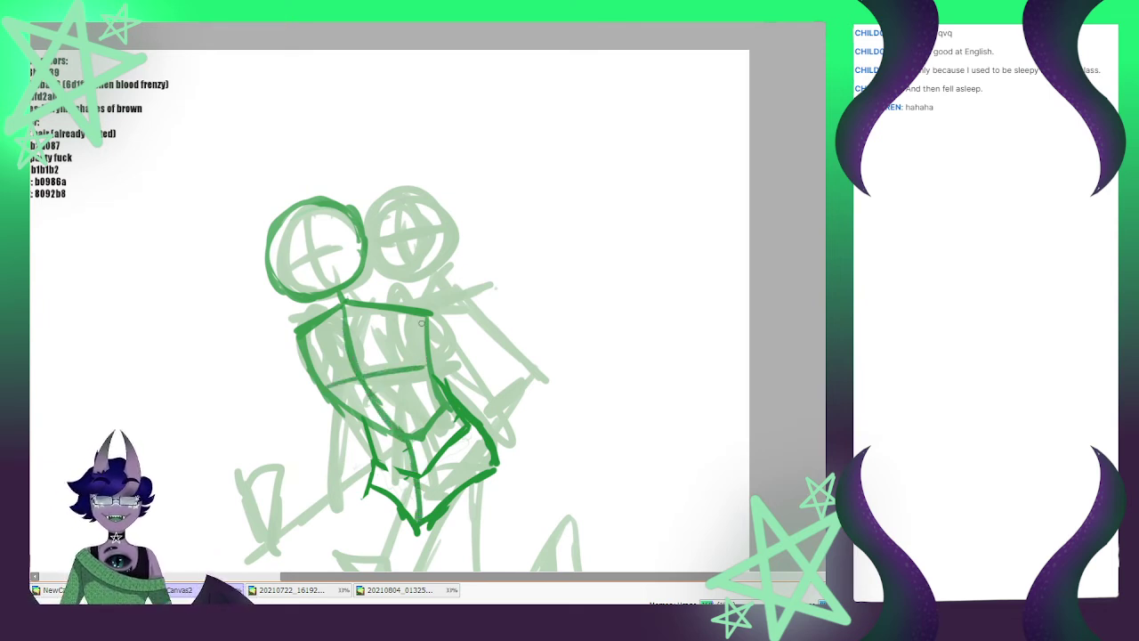
mouse_move(420, 319)
left_mouse_down()
mouse_move(429, 365)
mouse_move(417, 361)
left_mouse_up()
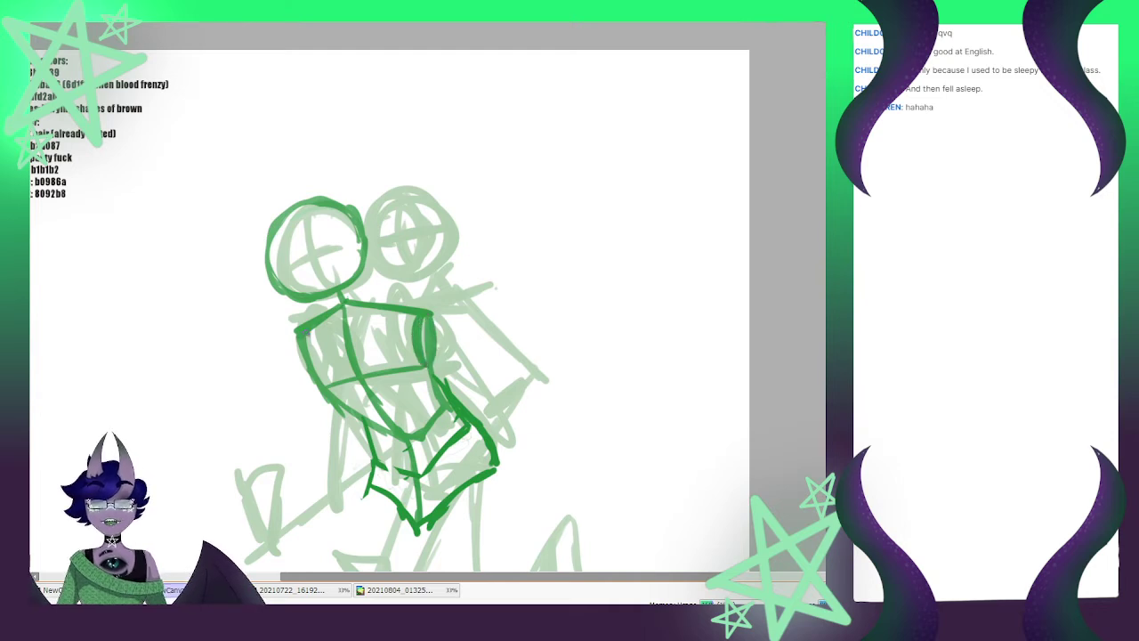
left_click_drag(311, 336, 326, 371)
Try to sketch the left figure's front leg as a long line from the hip with a triangular foot
scroll(347, 301, "down", 4)
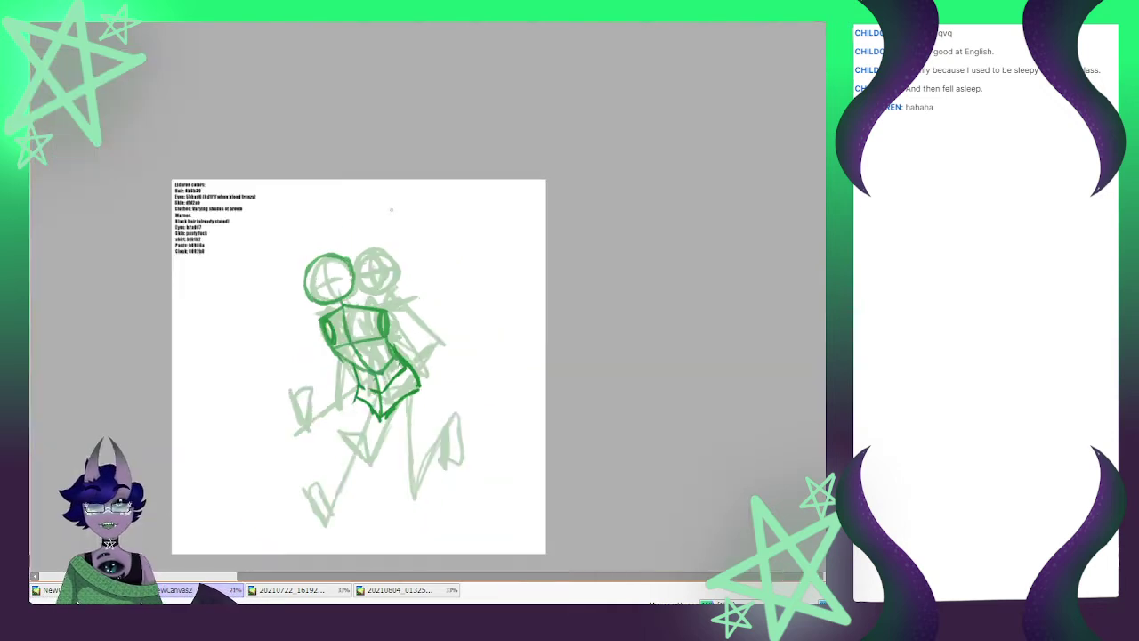
scroll(399, 341, "up", 1)
scroll(339, 448, "down", 1)
scroll(341, 444, "up", 1)
scroll(340, 443, "down", 1)
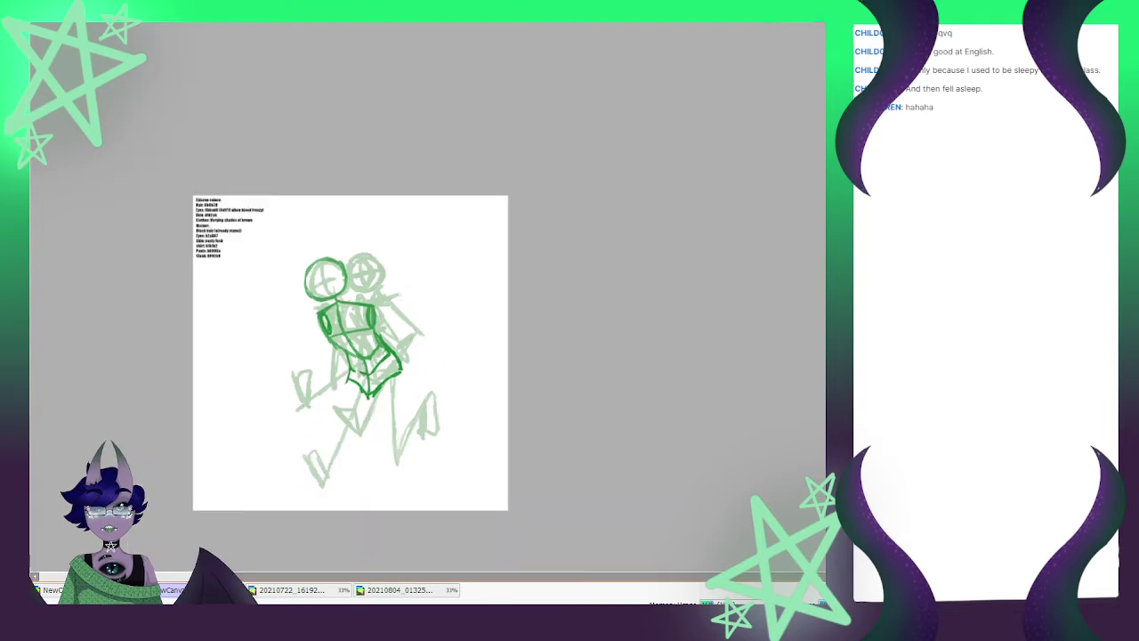
scroll(343, 365, "up", 1)
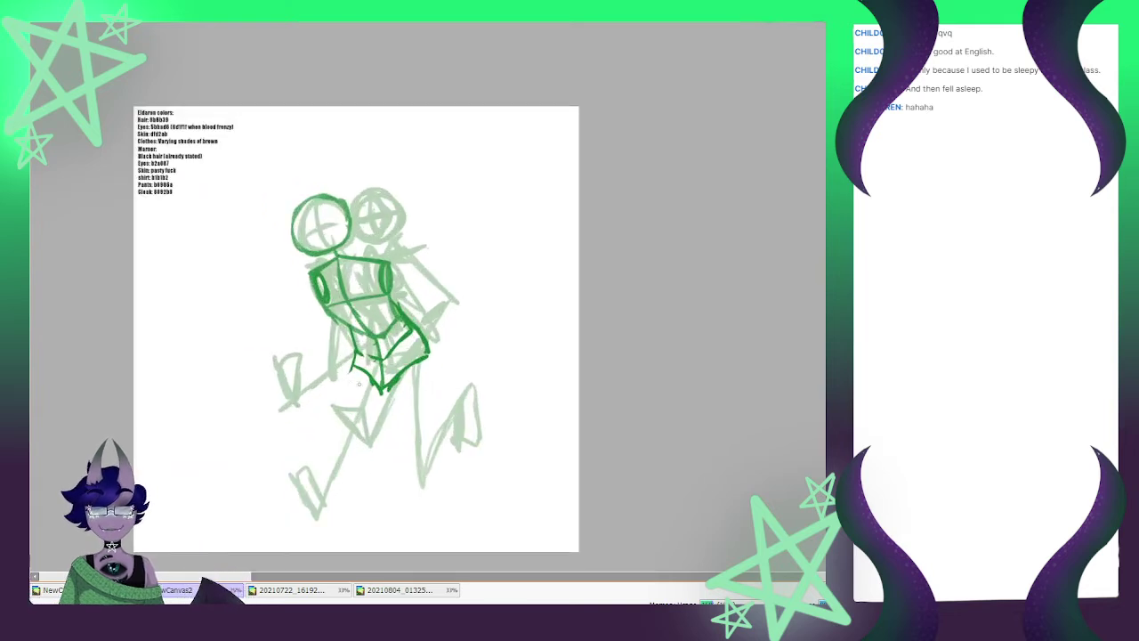
mouse_move(358, 381)
left_mouse_down()
mouse_move(288, 531)
mouse_move(260, 491)
mouse_move(278, 471)
mouse_move(288, 520)
mouse_move(283, 488)
left_mouse_up()
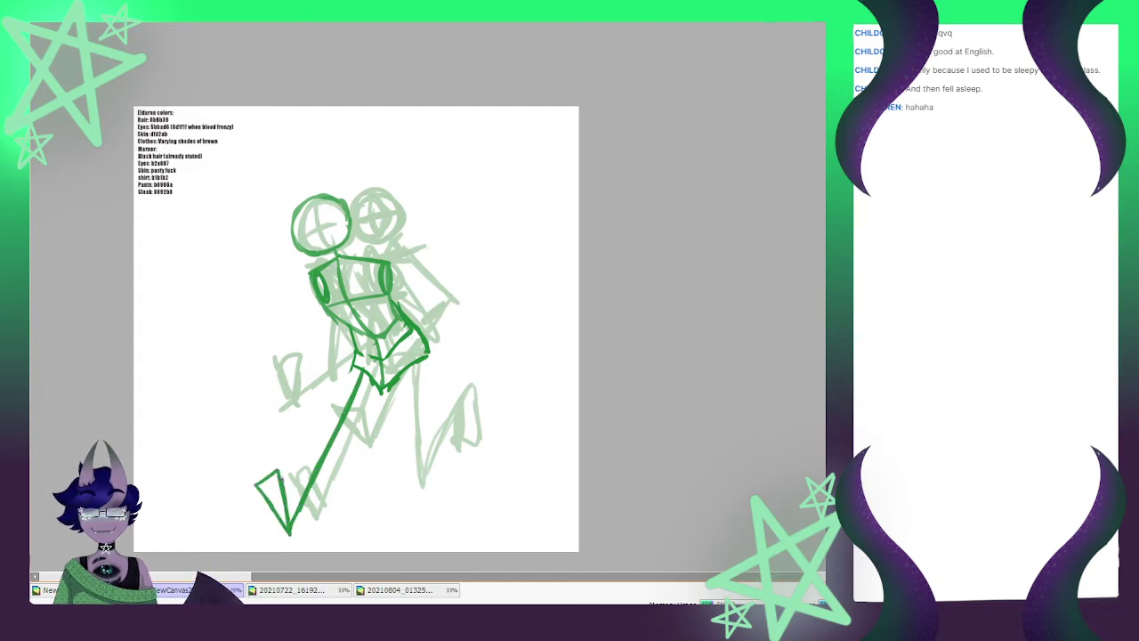
key("ctrl+z")
key("ctrl+z")
key("ctrl+z")
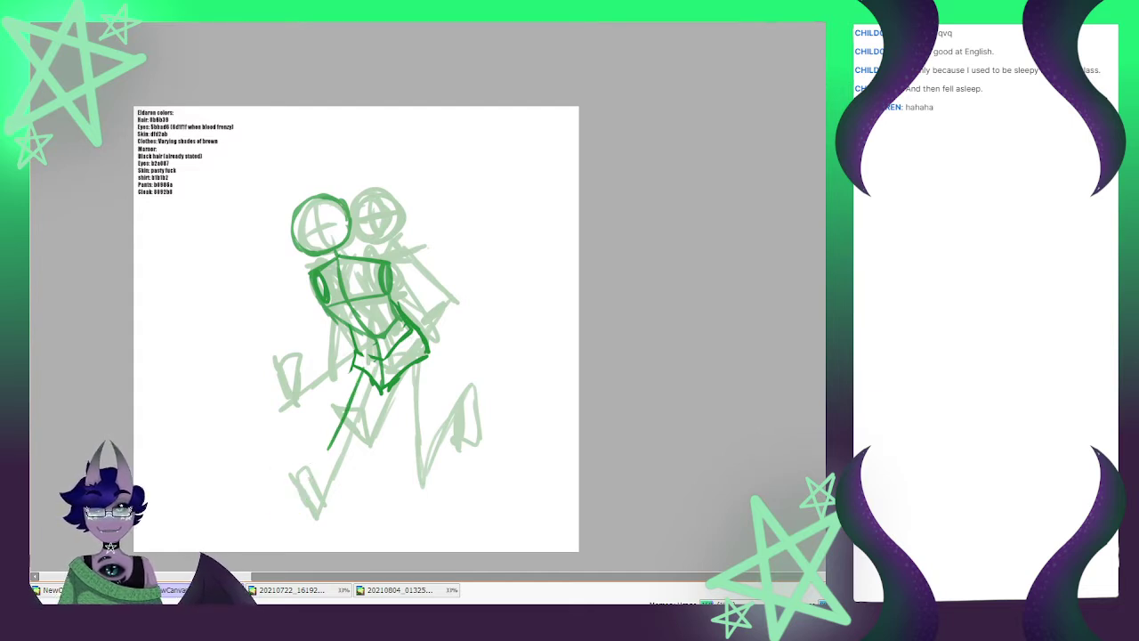
Shift the left figure's sketch slightly up and left, rotate it slightly clockwise, and remove the leftover thigh line
key("ctrl+t")
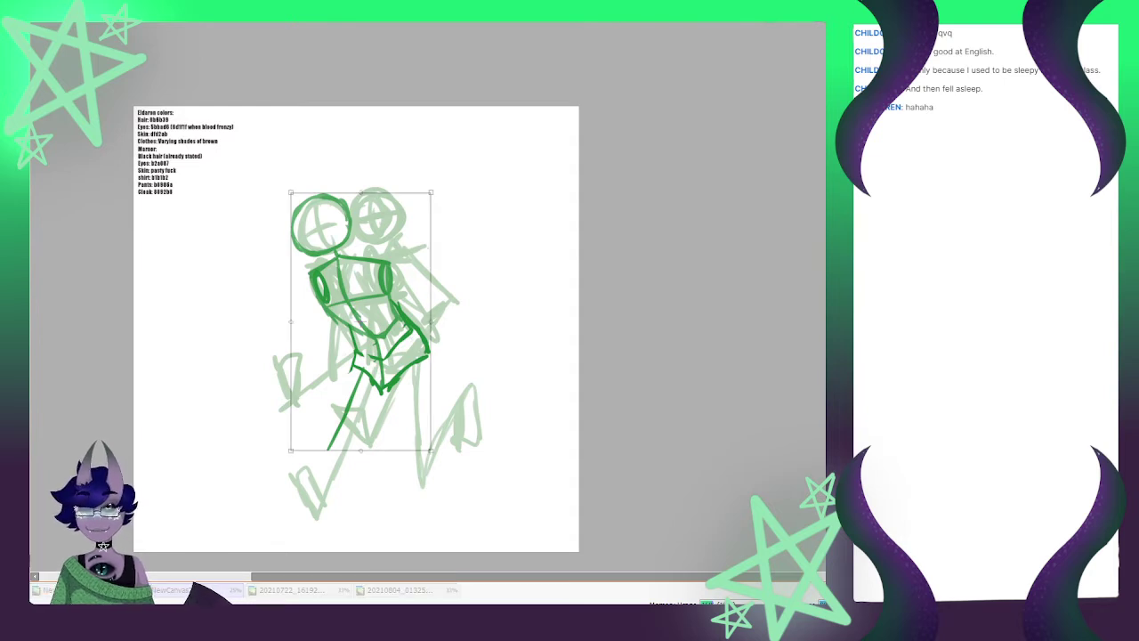
left_click_drag(361, 321, 360, 288)
left_click_drag(454, 160, 461, 166)
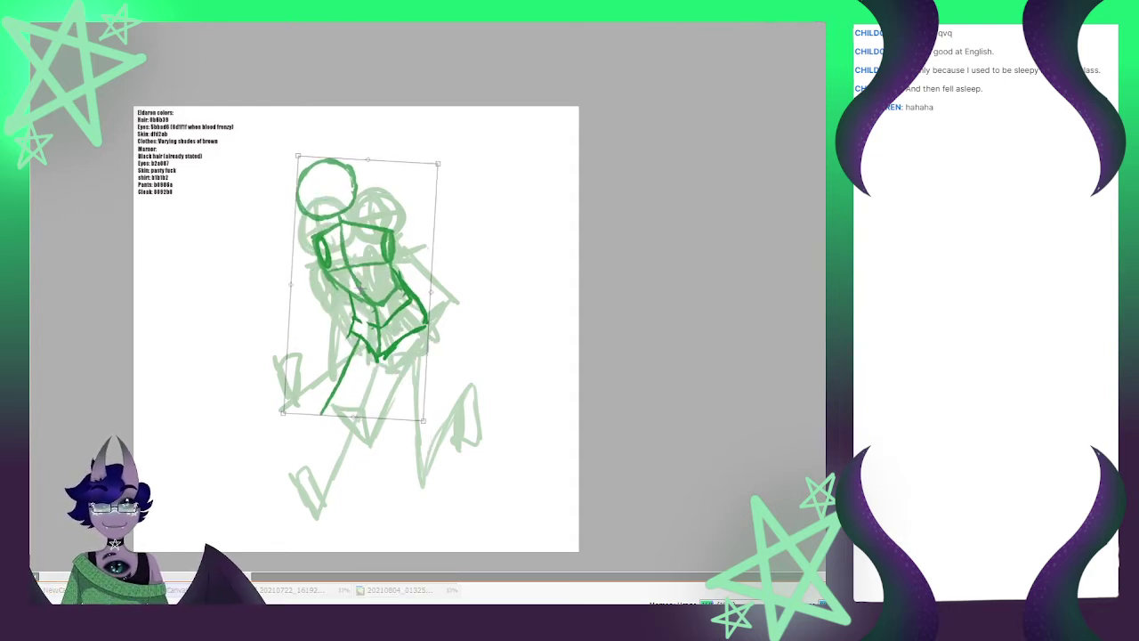
left_click_drag(361, 289, 345, 306)
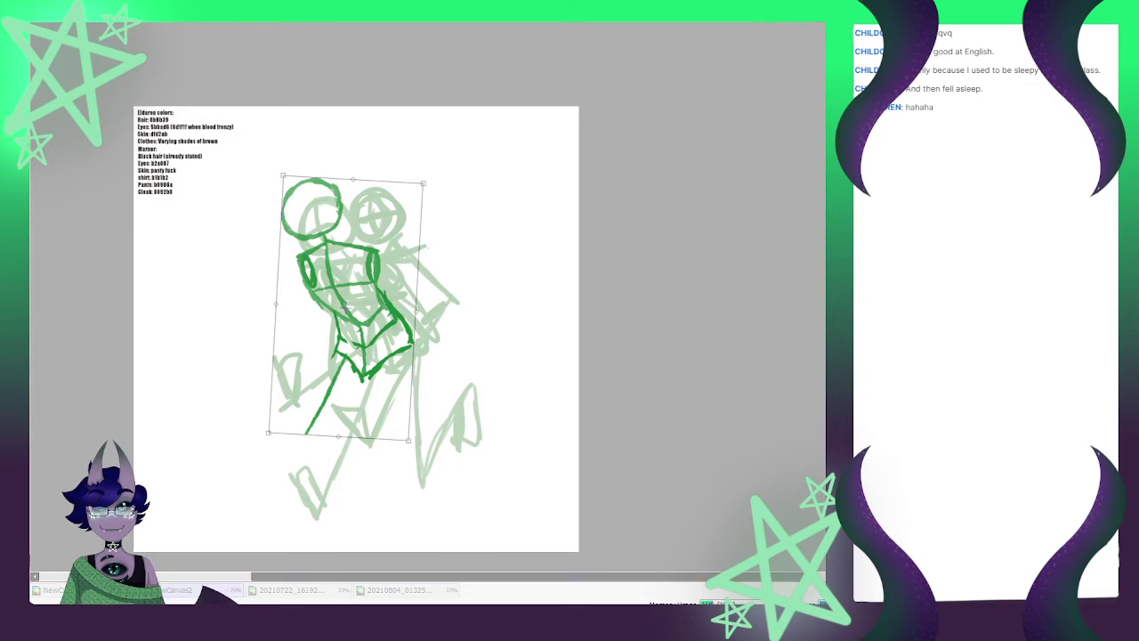
key("Return")
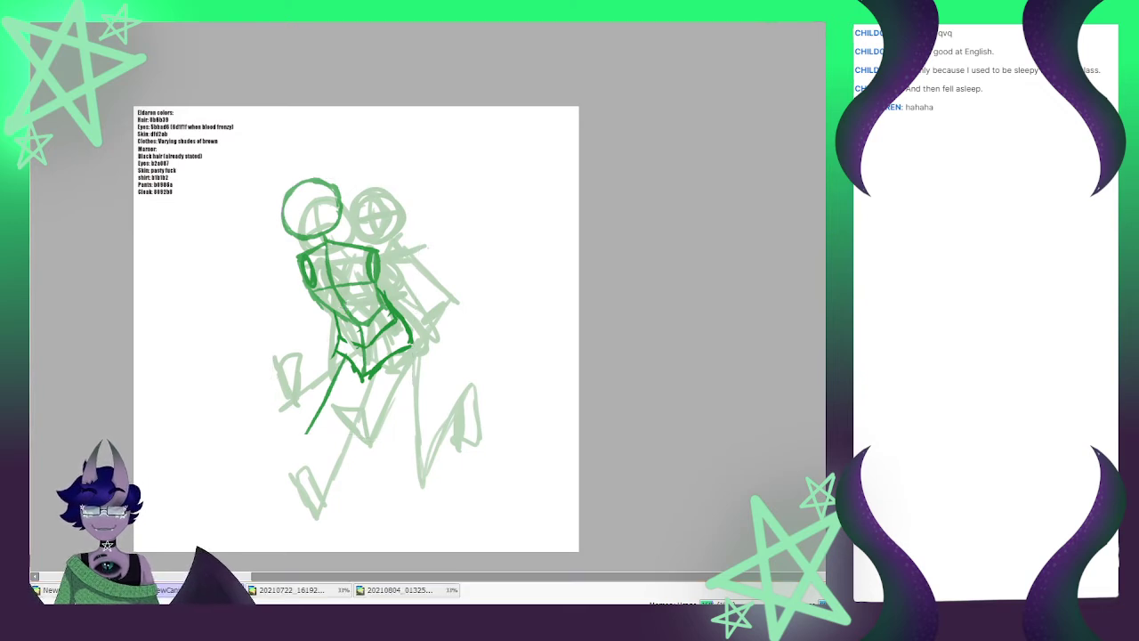
left_click_drag(306, 433, 338, 370)
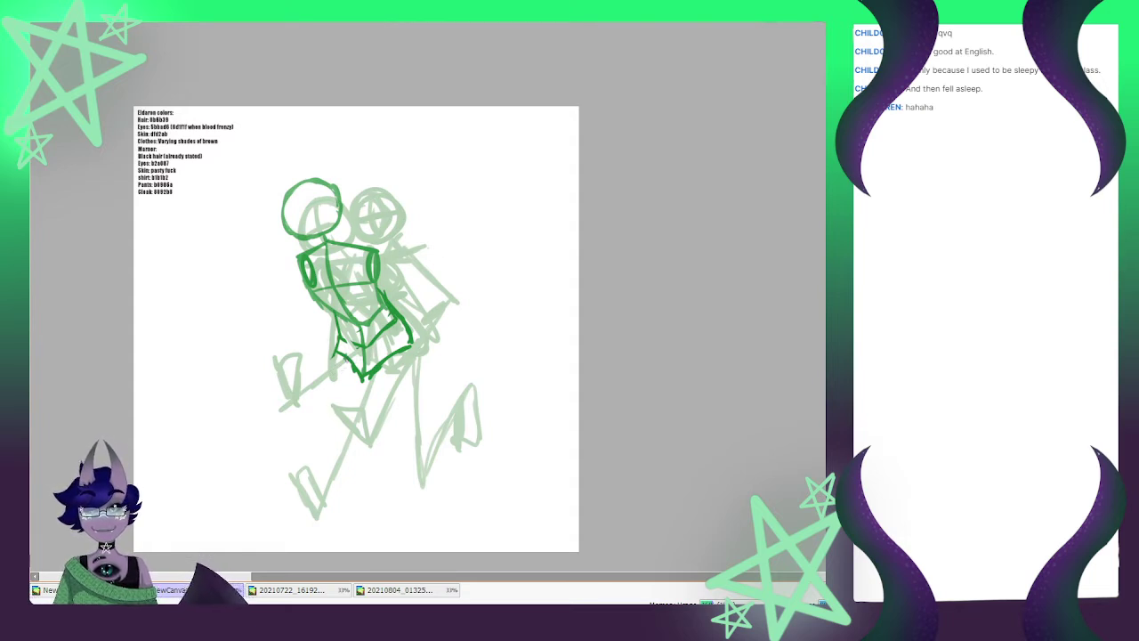
Try to sketch the left figure's rear leg with a circled knee and the lower leg raised behind
mouse_move(384, 361)
left_mouse_down()
mouse_move(368, 472)
mouse_move(457, 384)
left_mouse_up()
left_click_drag(400, 436, 469, 379)
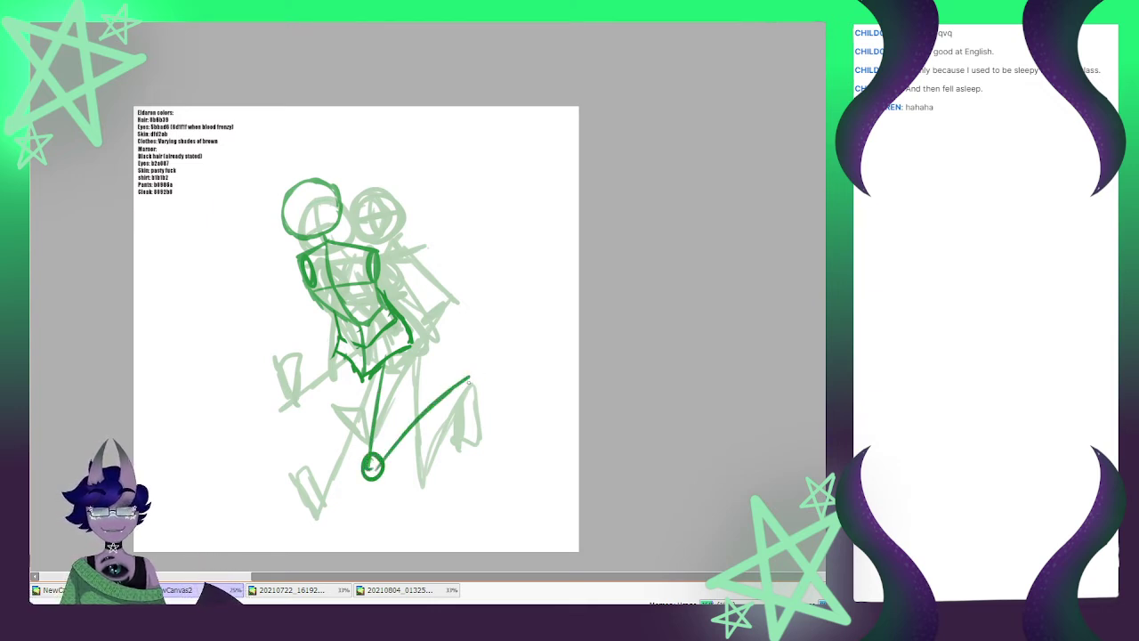
key("ctrl+z")
key("ctrl+z")
key("ctrl+z")
key("ctrl+z")
key("ctrl+z")
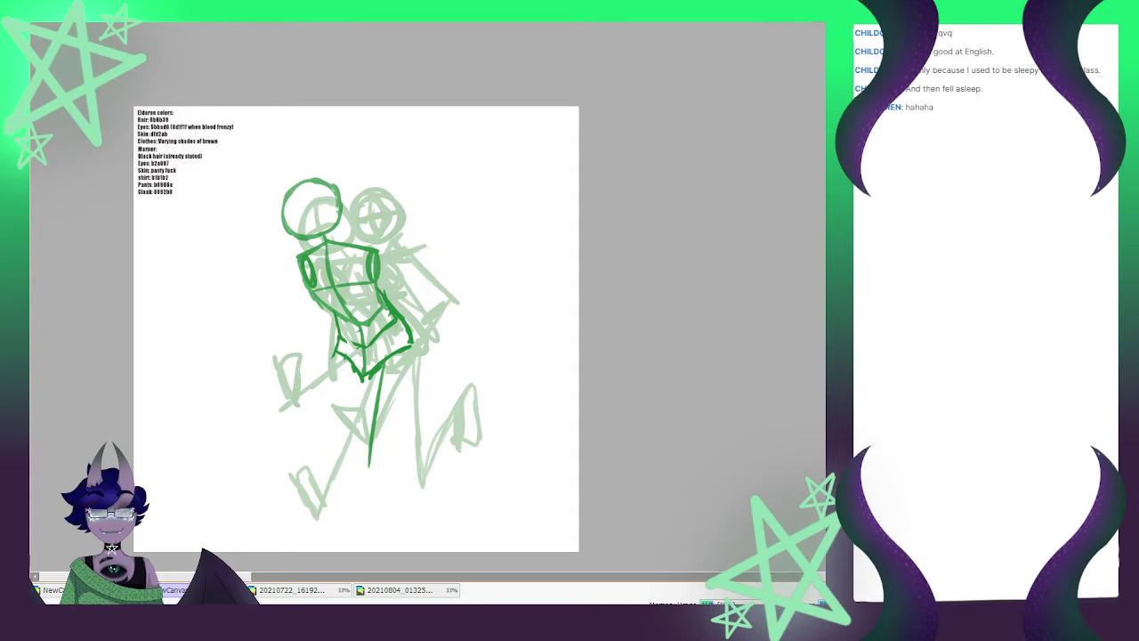
key("ctrl+z")
key("ctrl+z")
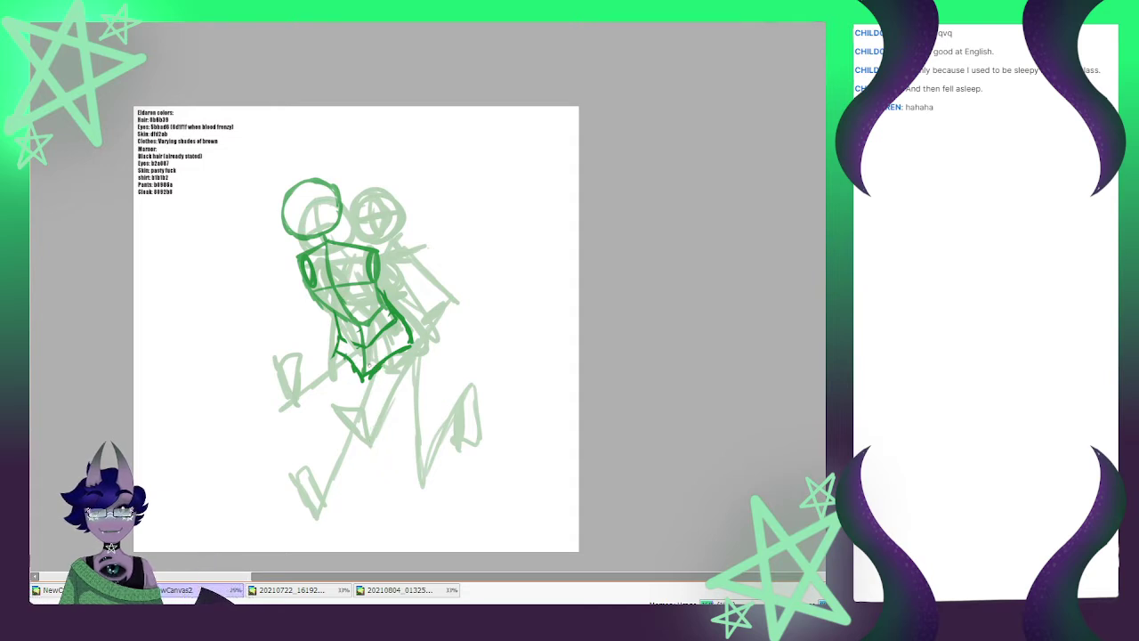
Try to sketch a steeper front leg with a low triangular foot, checking the pencil drawing of the cloaked character for reference
mouse_move(346, 360)
left_mouse_down()
mouse_move(303, 535)
mouse_move(268, 519)
mouse_move(302, 512)
mouse_move(259, 512)
mouse_move(304, 536)
mouse_move(312, 503)
left_mouse_up()
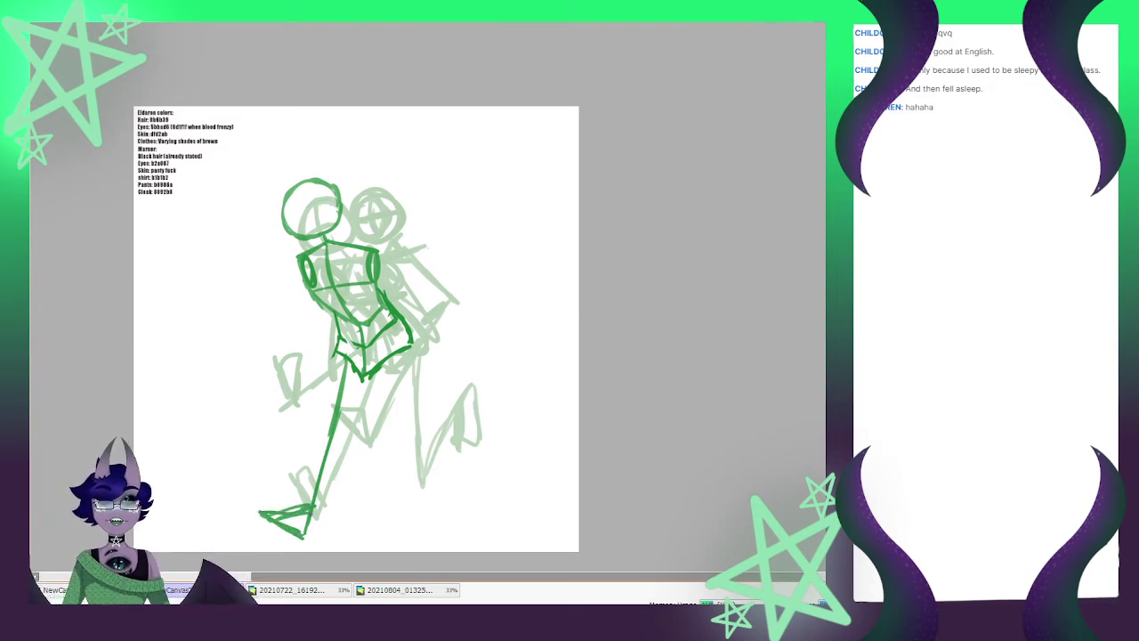
left_click(301, 590)
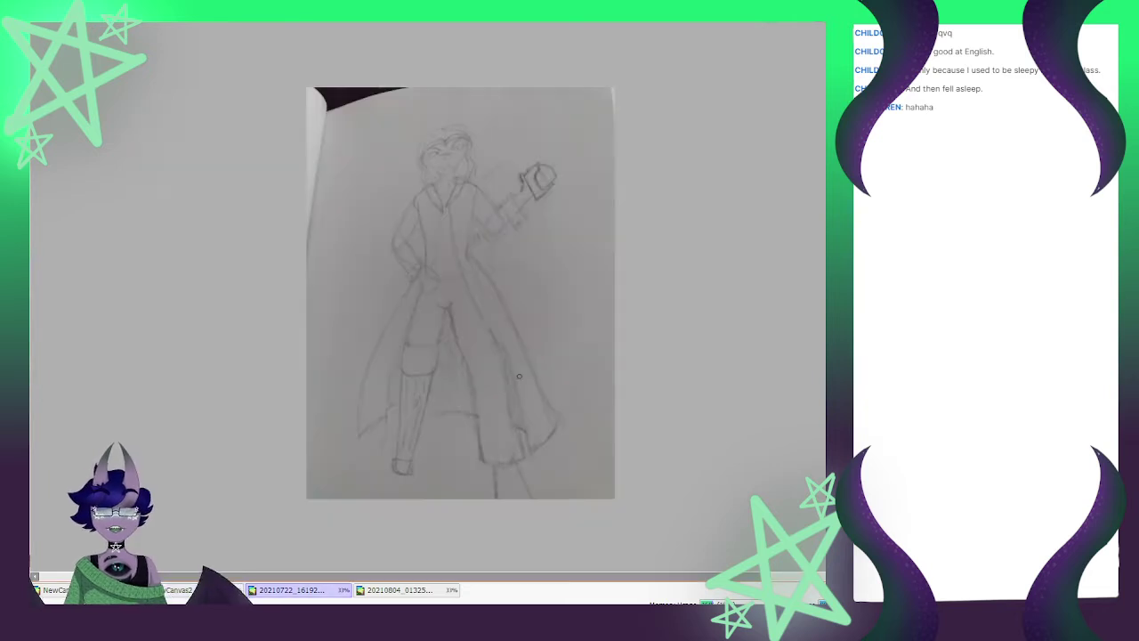
key("ctrl+Tab")
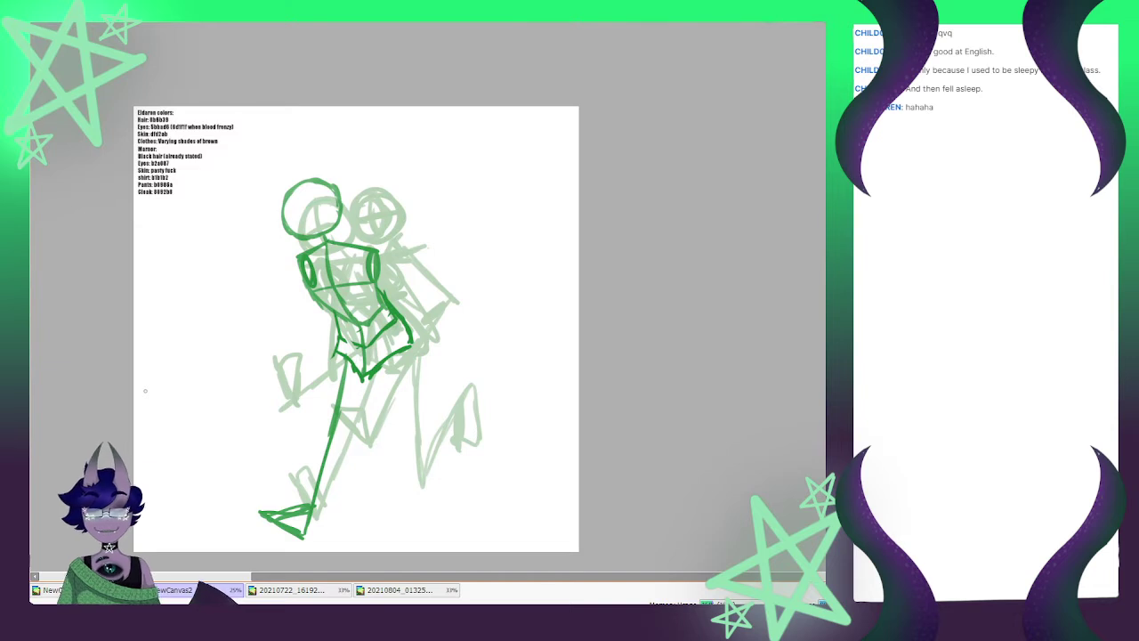
key("ctrl+z")
key("ctrl+z")
key("ctrl+z")
key("ctrl+z")
key("ctrl+z")
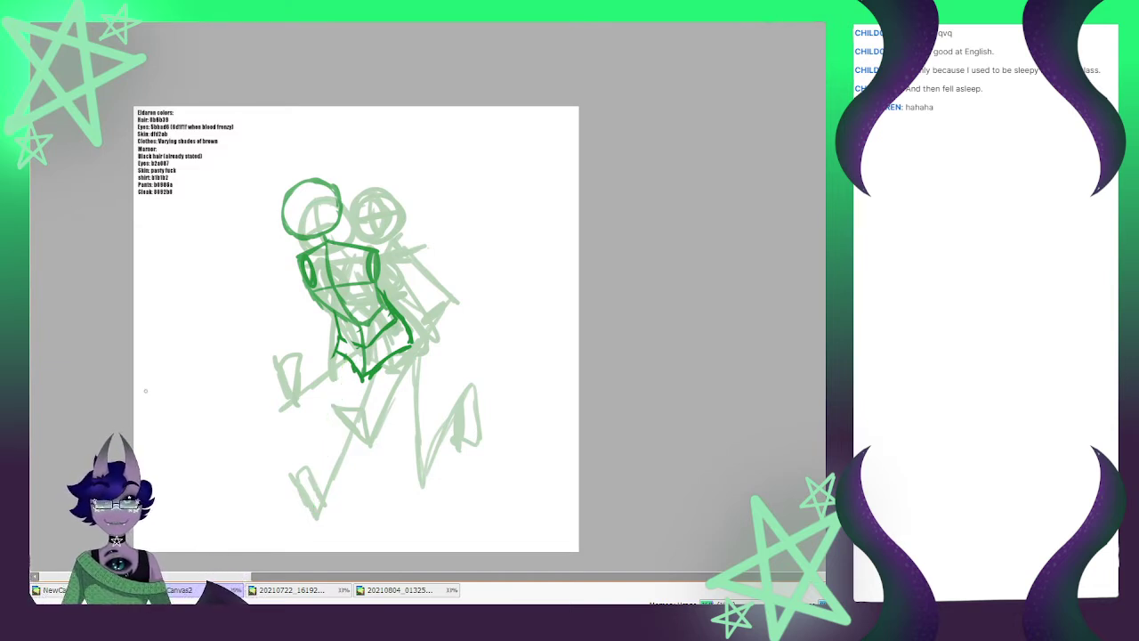
Move the left figure's head, torso and hips straight up to make room for longer legs
key("ctrl+t")
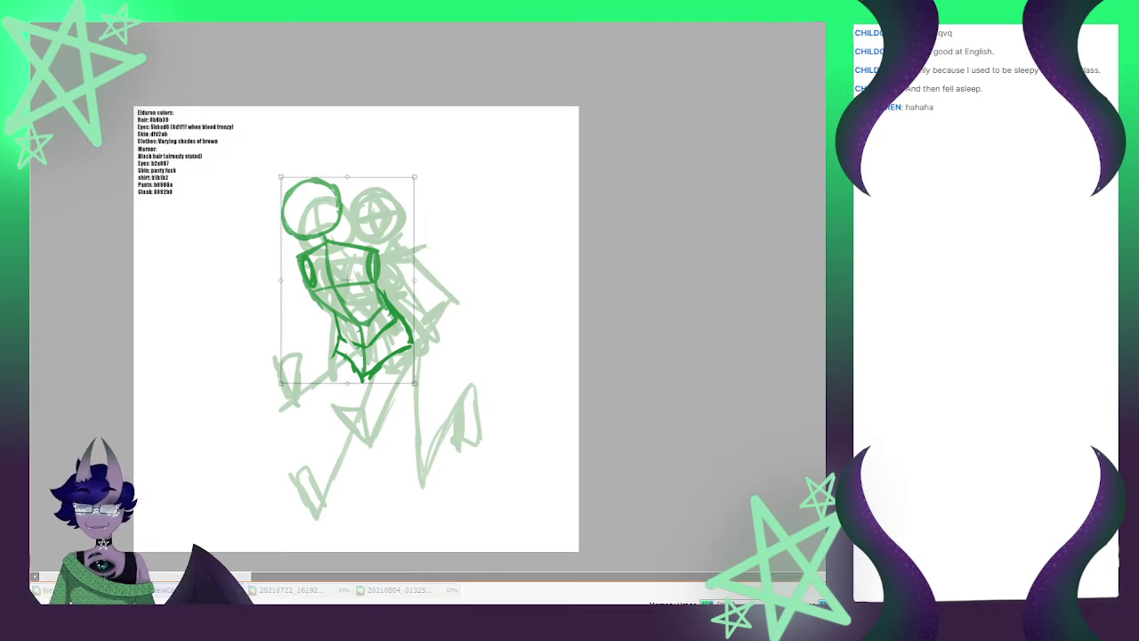
left_click_drag(348, 280, 348, 247)
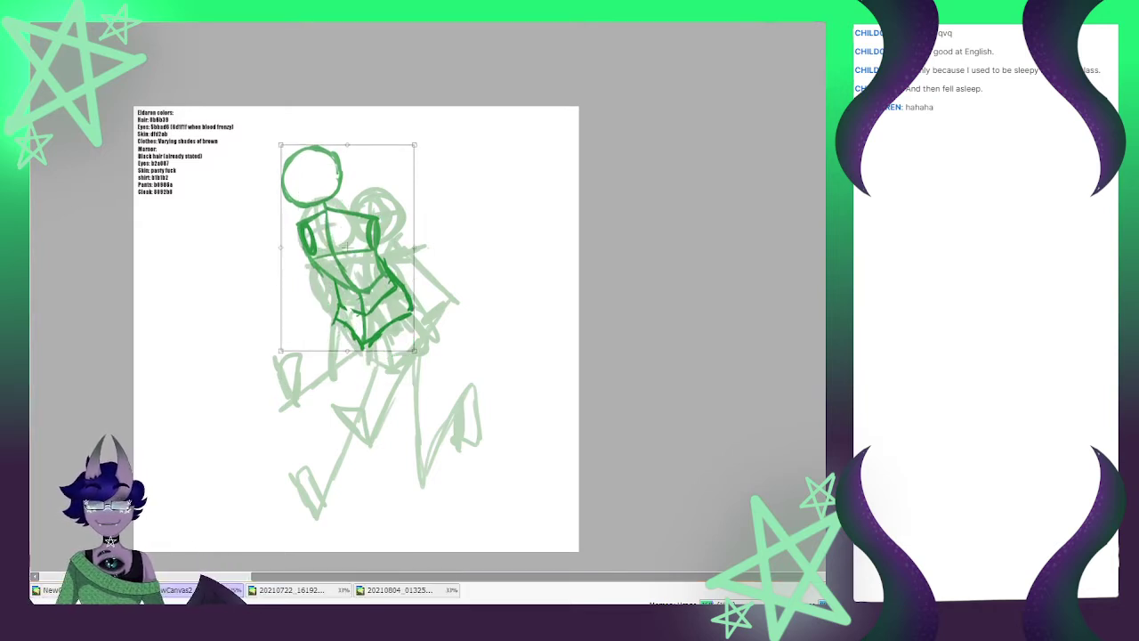
key("Return")
Draw the left figure's front leg stretched forward with a lifted foot, and a rear leg line bending back at the knee
mouse_move(352, 333)
left_mouse_down()
mouse_move(287, 527)
mouse_move(248, 486)
mouse_move(285, 489)
mouse_move(283, 512)
mouse_move(267, 480)
mouse_move(245, 486)
mouse_move(280, 530)
mouse_move(286, 522)
left_mouse_up()
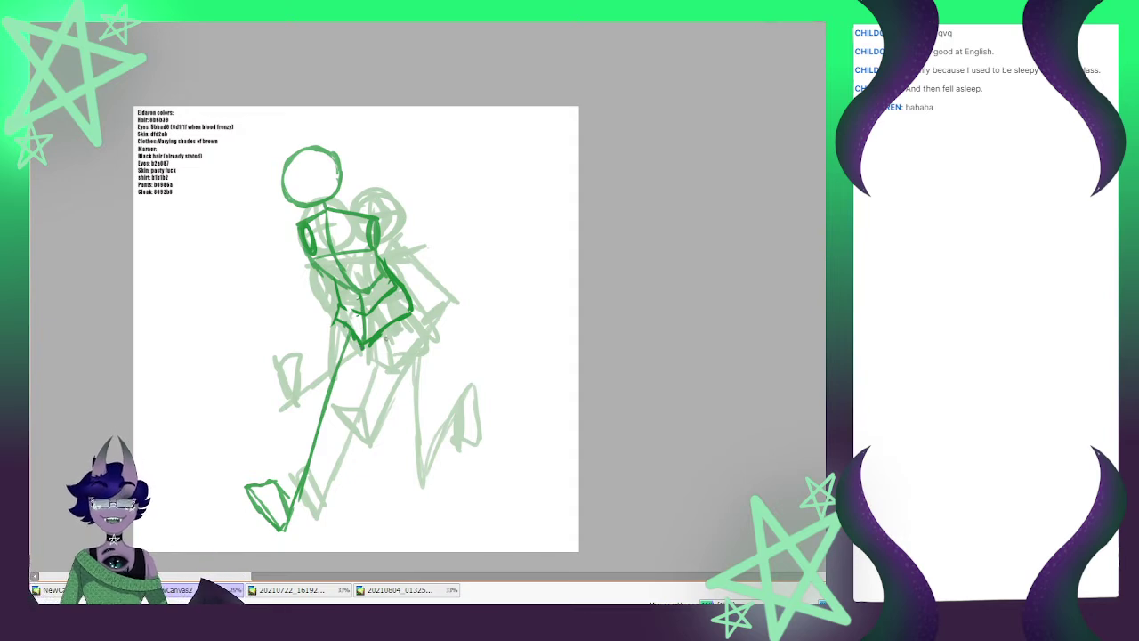
mouse_move(387, 326)
left_mouse_down()
mouse_move(380, 422)
mouse_move(408, 507)
left_mouse_up()
left_click_drag(385, 456, 410, 520)
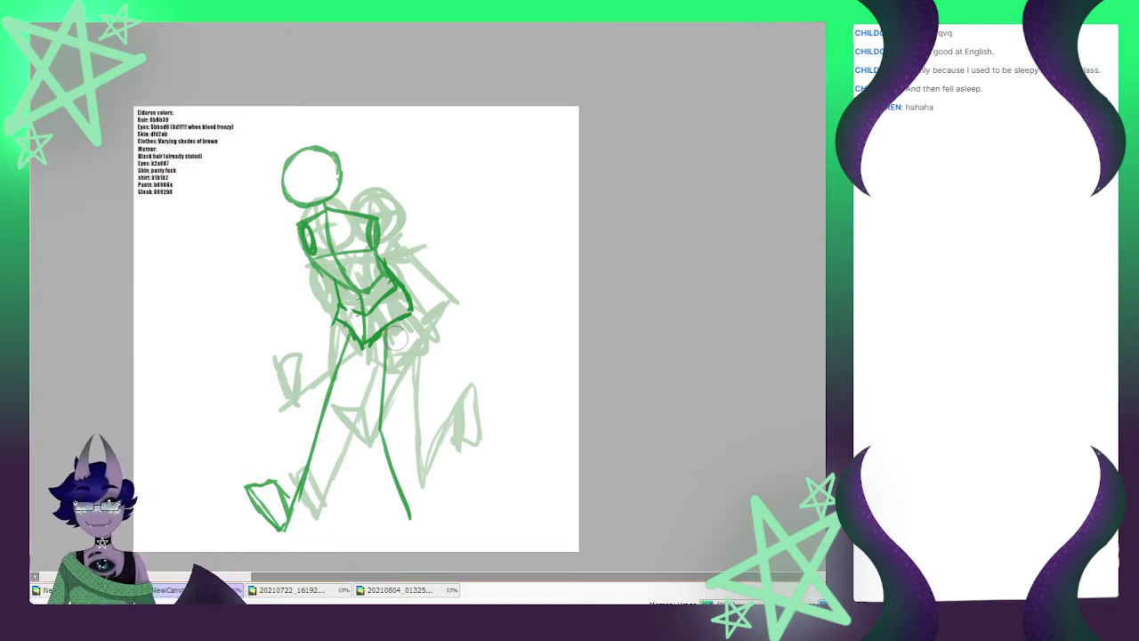
Select the rear leg, rotate it so its lower end swings backward, shift it slightly right, and clear the selection
mouse_move(390, 327)
left_mouse_down()
mouse_move(379, 483)
mouse_move(385, 429)
mouse_move(410, 517)
mouse_move(383, 439)
mouse_move(393, 337)
left_mouse_up()
key("ctrl+t")
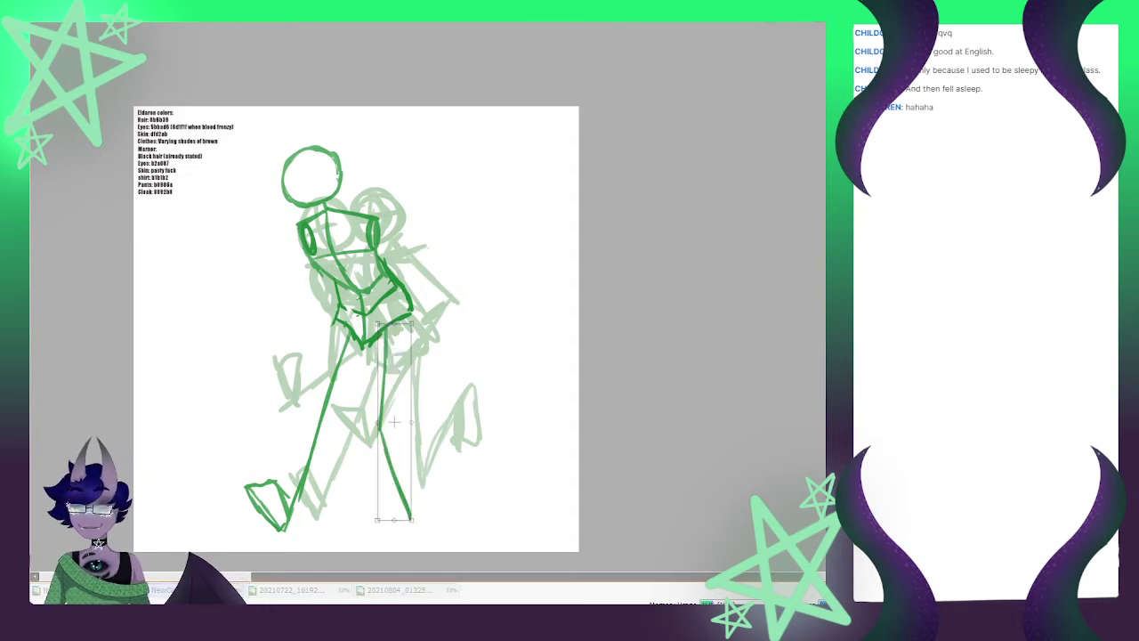
left_click_drag(427, 534, 441, 530)
left_click_drag(405, 427, 418, 428)
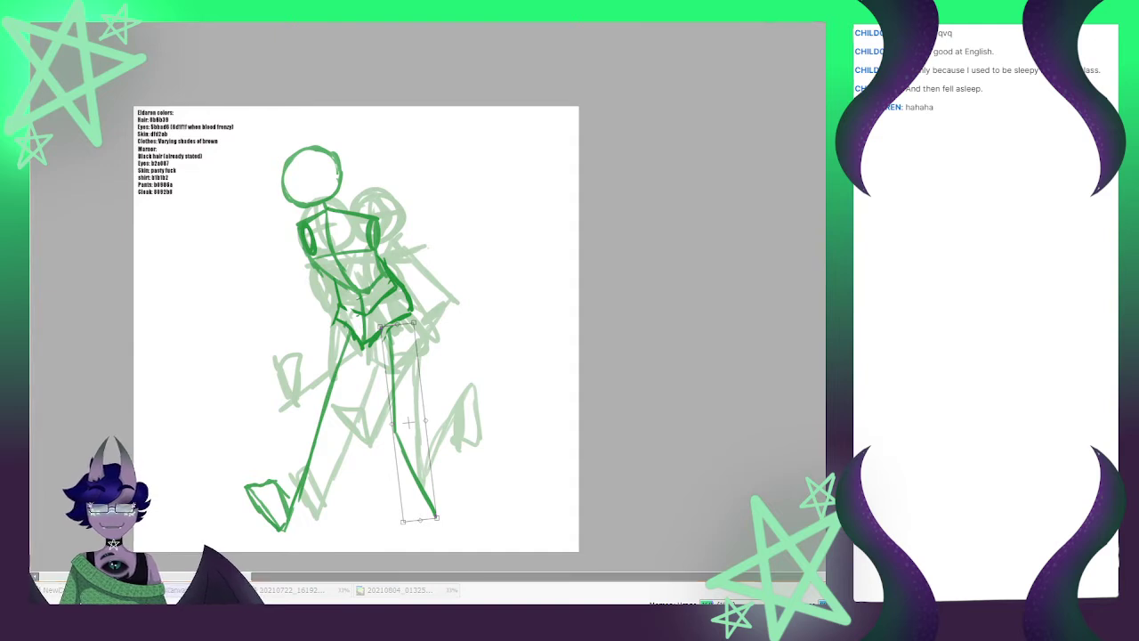
key("Return")
key("ctrl+d")
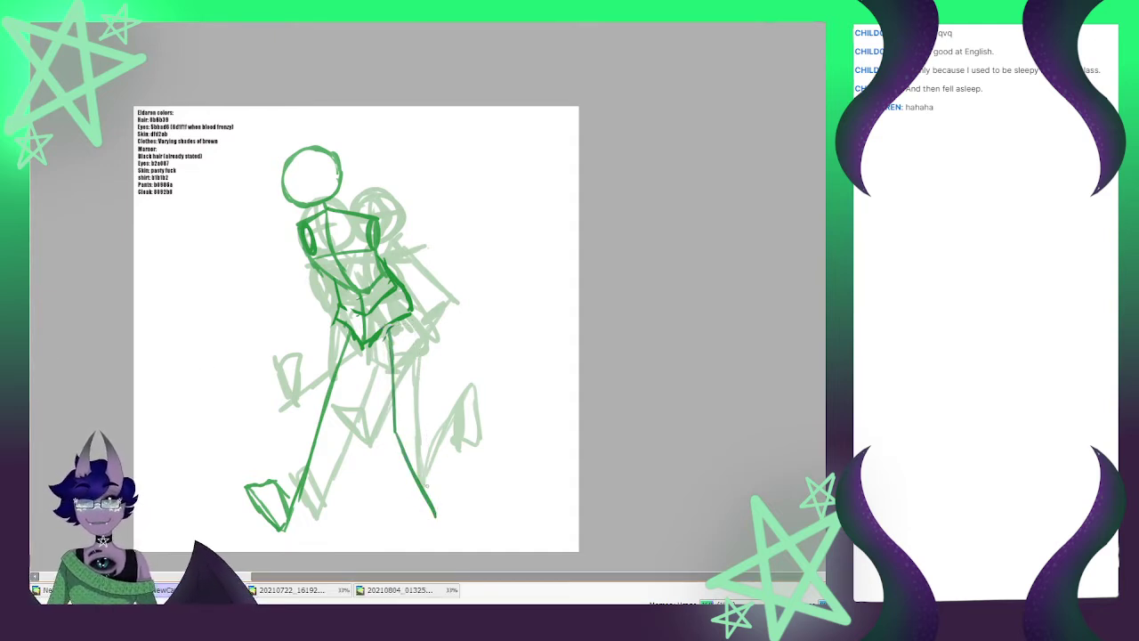
Draw a flat foot at the end of the rear leg and a small circle on each knee
mouse_move(422, 495)
left_mouse_down()
mouse_move(418, 519)
mouse_move(379, 528)
mouse_move(439, 525)
mouse_move(428, 496)
mouse_move(446, 520)
mouse_move(422, 527)
left_mouse_up()
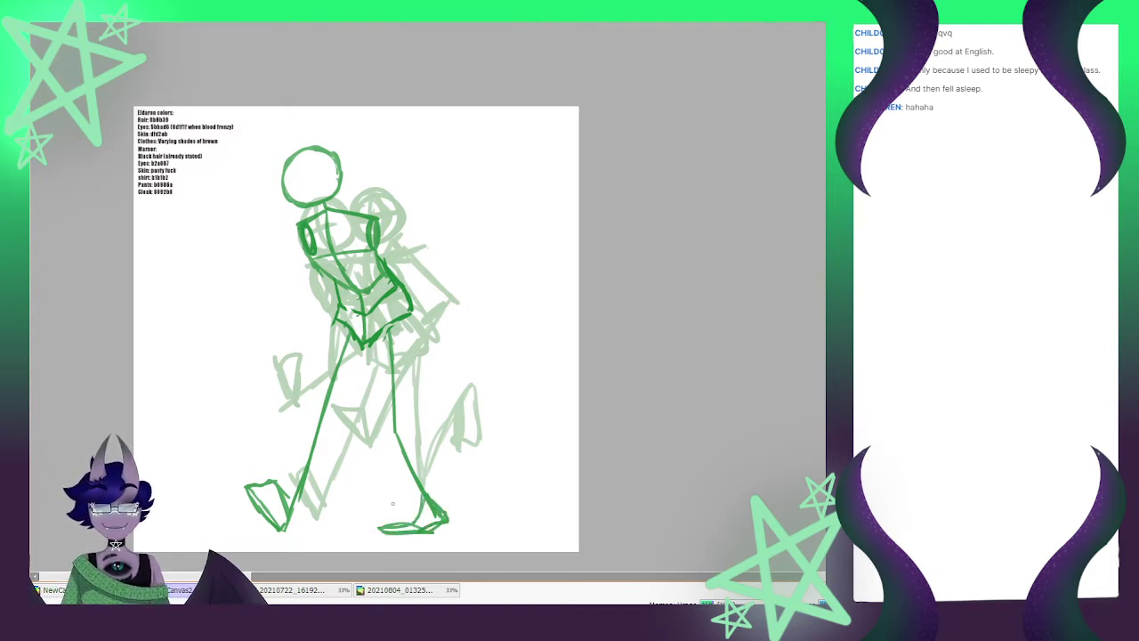
left_click_drag(396, 425, 393, 427)
left_click_drag(322, 414, 313, 419)
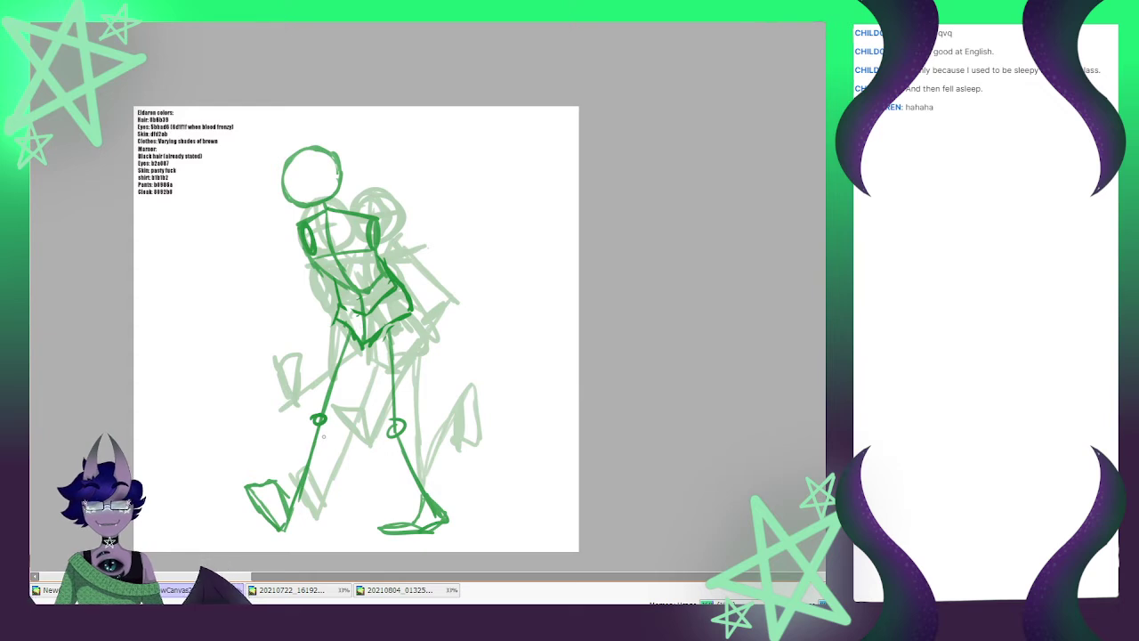
Draw curved vertical and horizontal face guidelines across the left figure's head
mouse_move(312, 150)
left_mouse_down()
mouse_move(308, 206)
mouse_move(334, 179)
left_mouse_up()
key("ctrl+z")
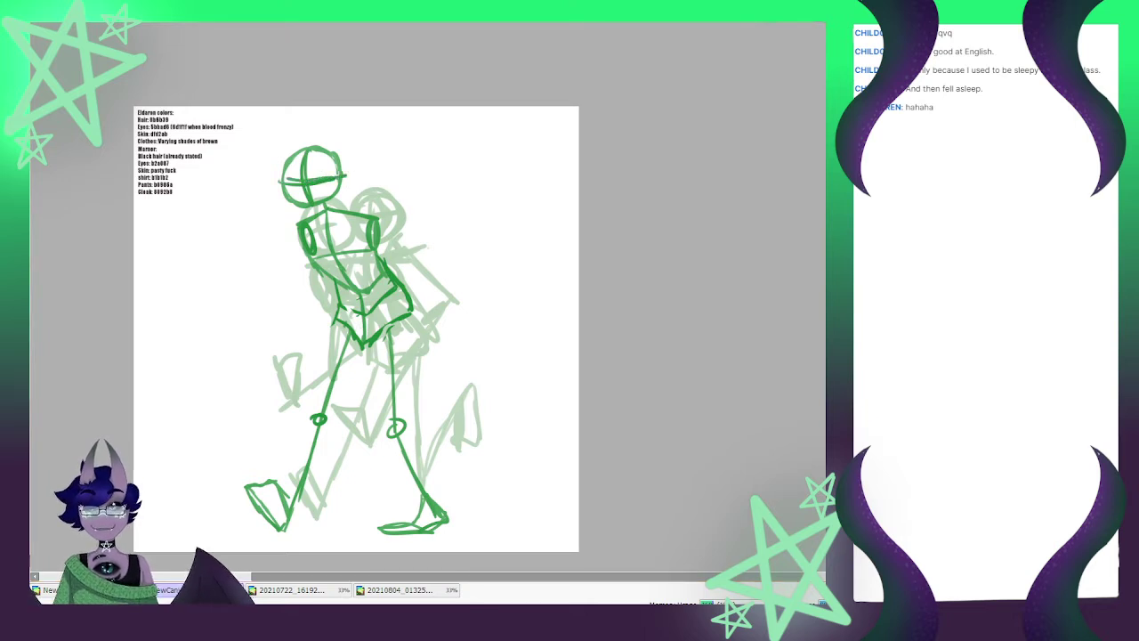
Select the whole front leg and distort it so it reaches further forward while staying attached to the hip
mouse_move(328, 476)
left_mouse_down()
mouse_move(250, 524)
mouse_move(262, 476)
mouse_move(351, 391)
mouse_move(343, 338)
mouse_move(303, 478)
left_mouse_up()
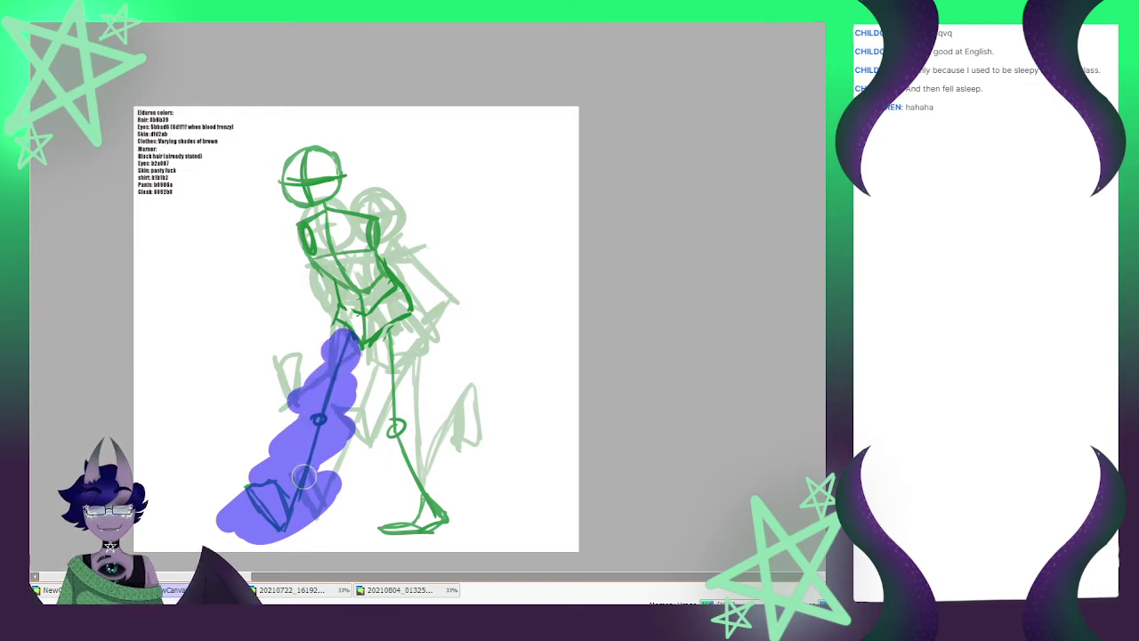
key("ctrl+t")
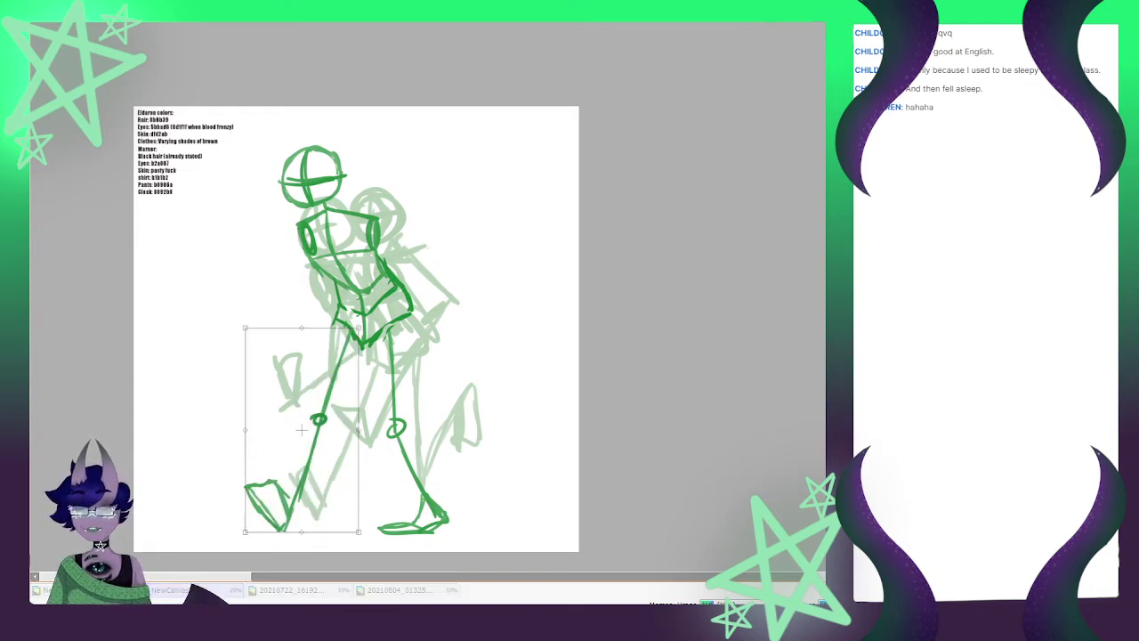
left_click_drag(245, 532, 221, 538)
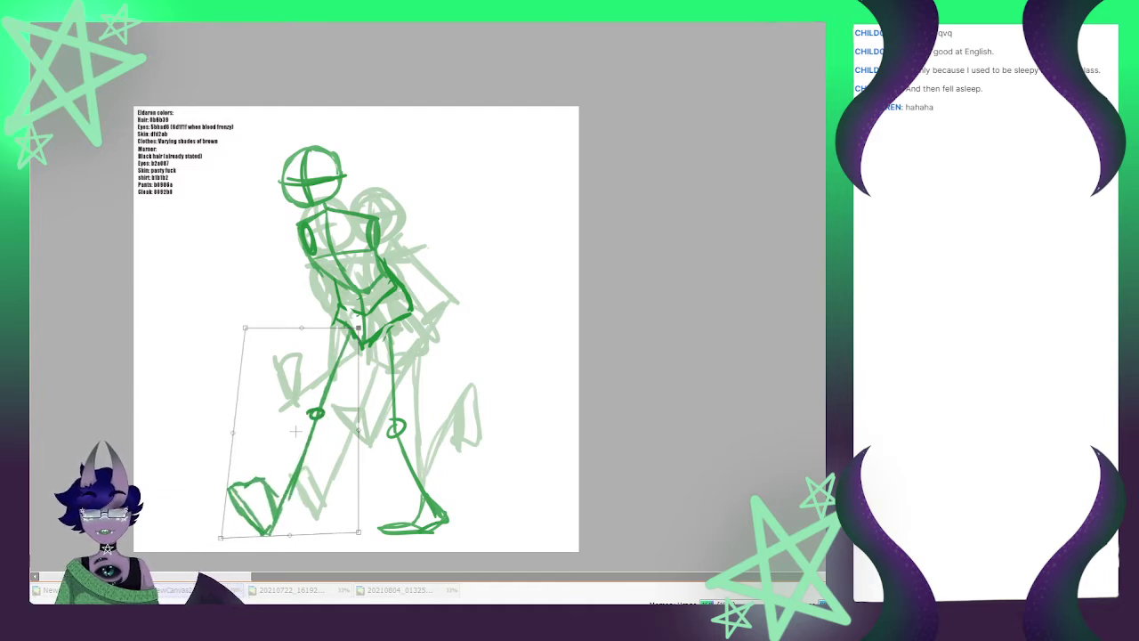
left_click_drag(358, 327, 355, 325)
left_click_drag(246, 328, 212, 360)
left_click_drag(287, 439, 285, 430)
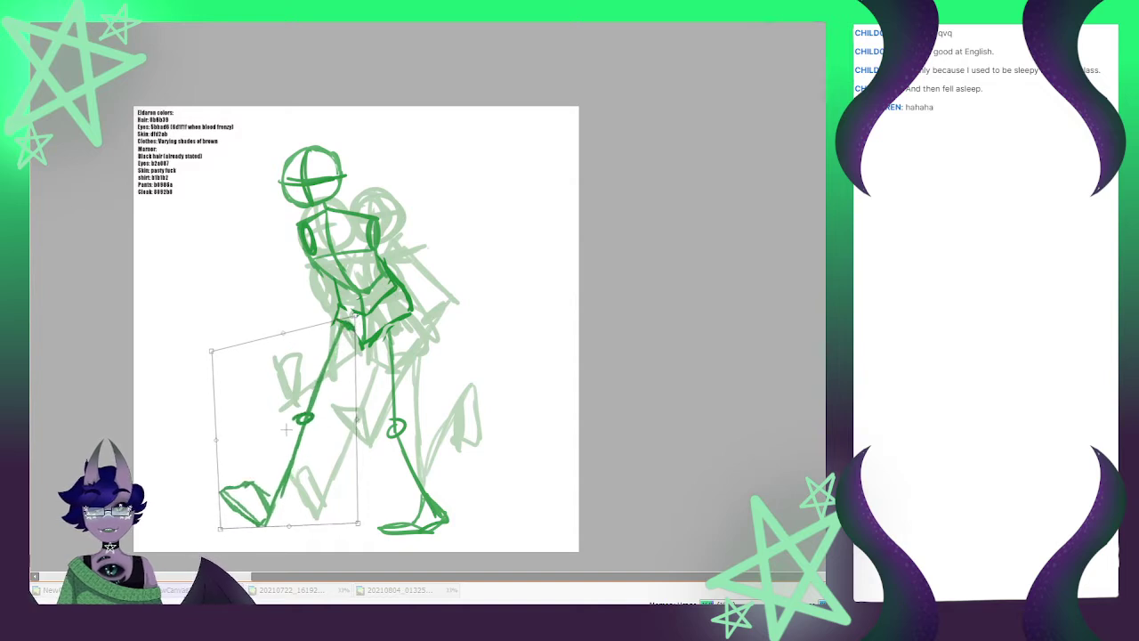
left_click_drag(372, 539, 366, 544)
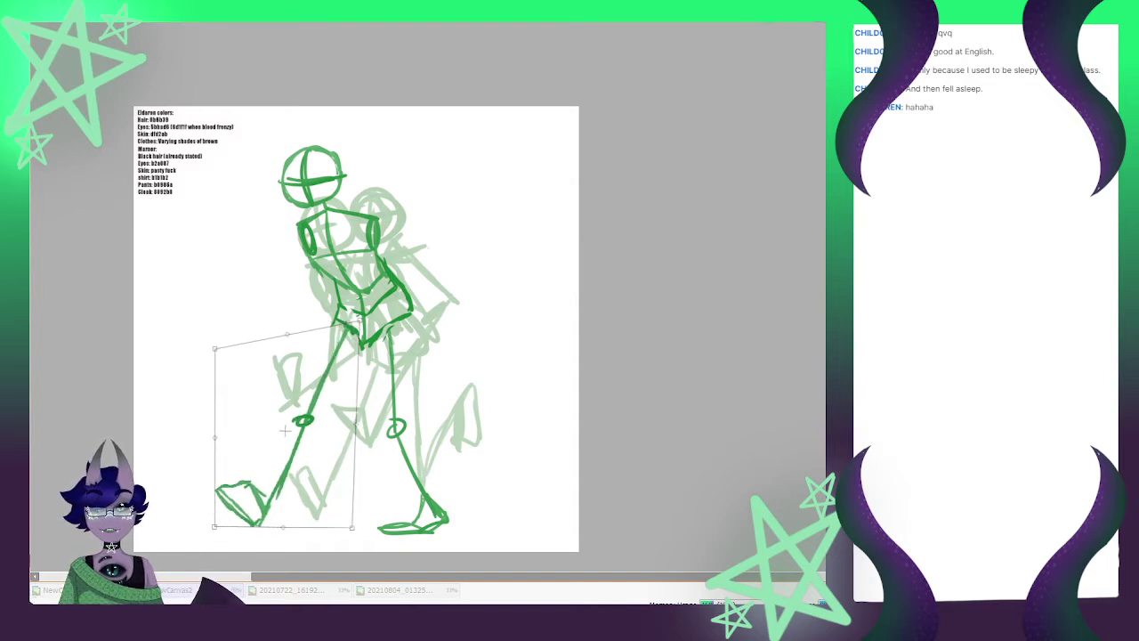
key("Return")
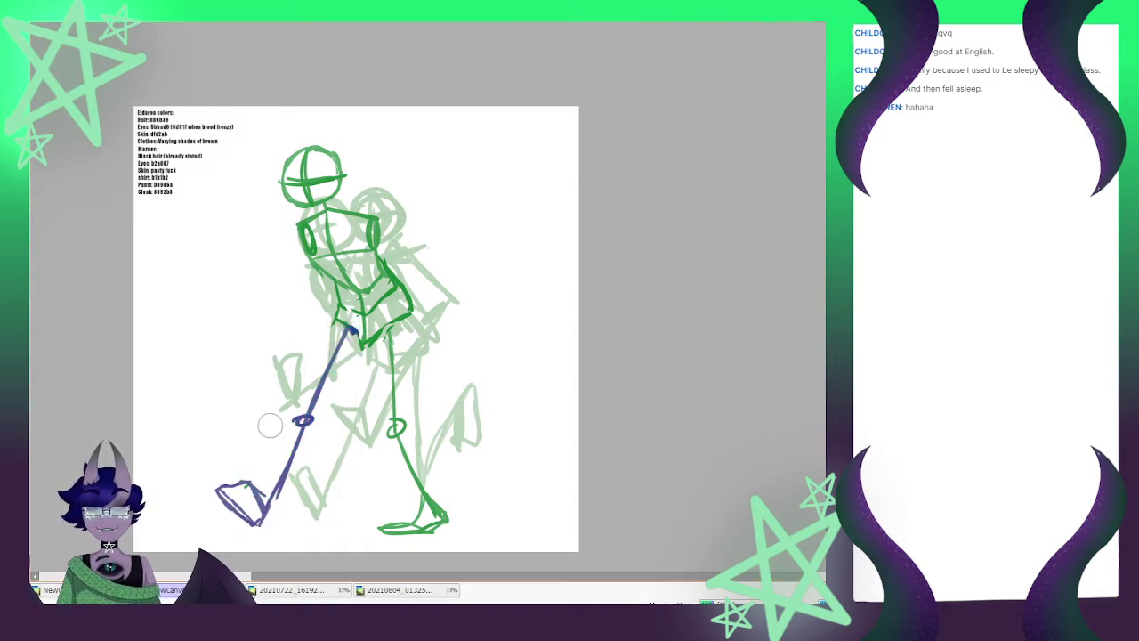
Clear the leg selection, then scale the whole green figure down slightly and shift it a little right and down
key("ctrl+d")
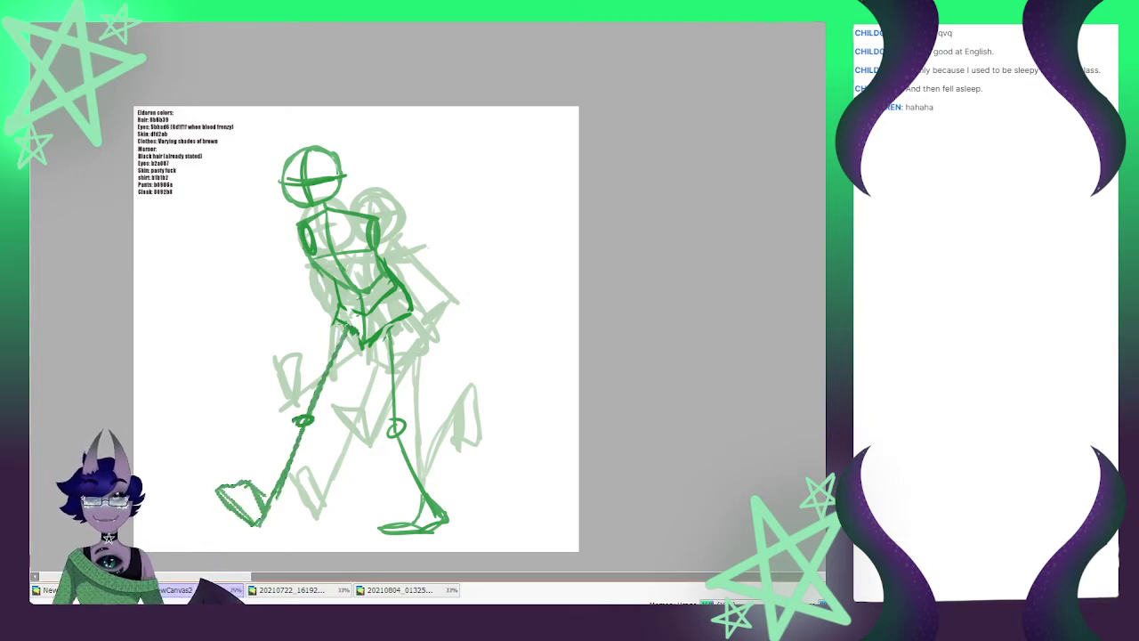
key("ctrl+d")
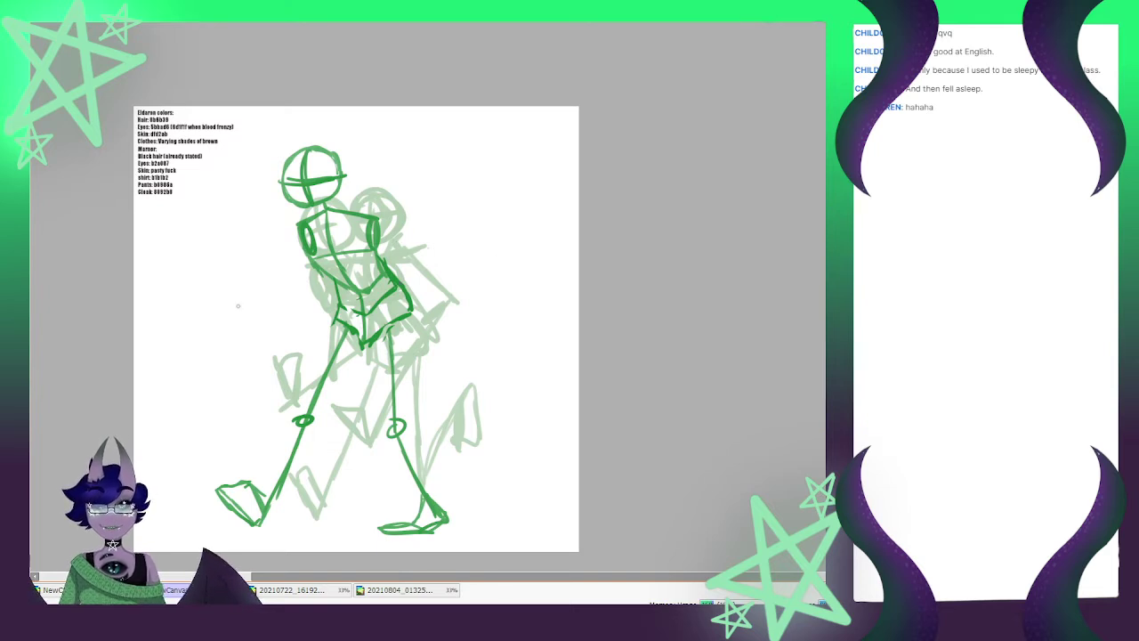
key("ctrl+t")
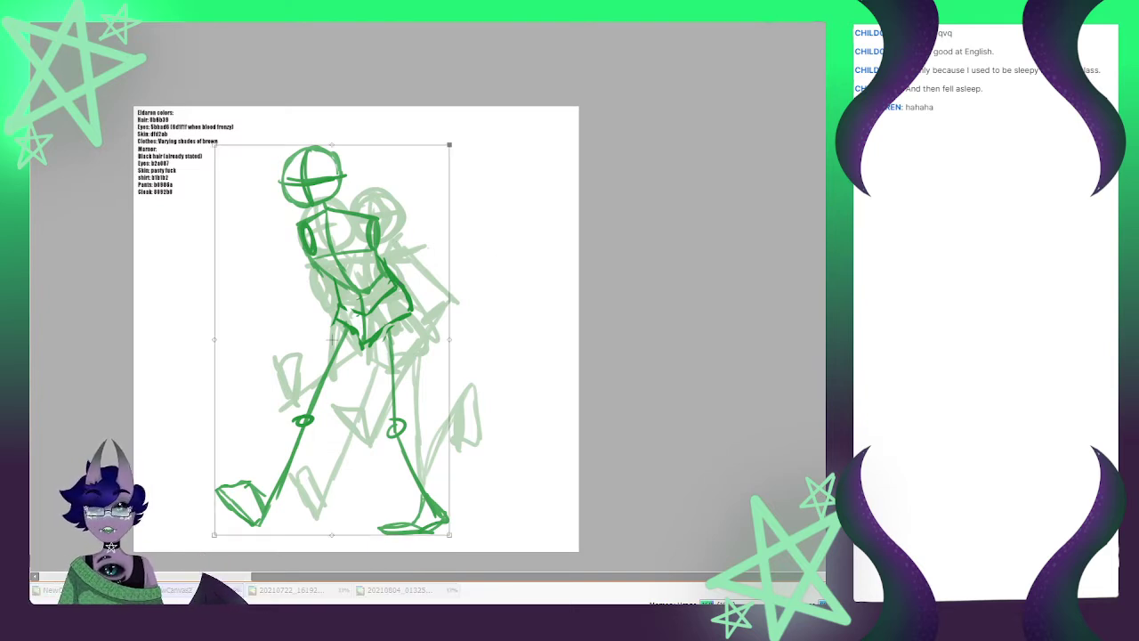
mouse_move(449, 144)
left_mouse_down()
mouse_move(418, 197)
mouse_move(424, 187)
left_mouse_up()
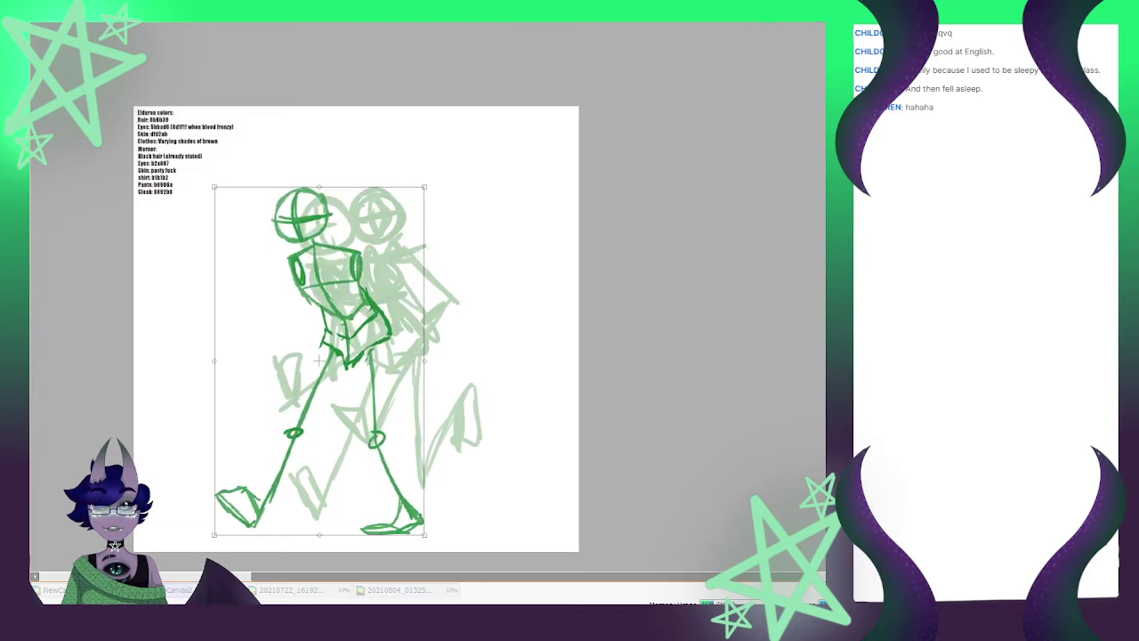
left_click_drag(320, 360, 329, 366)
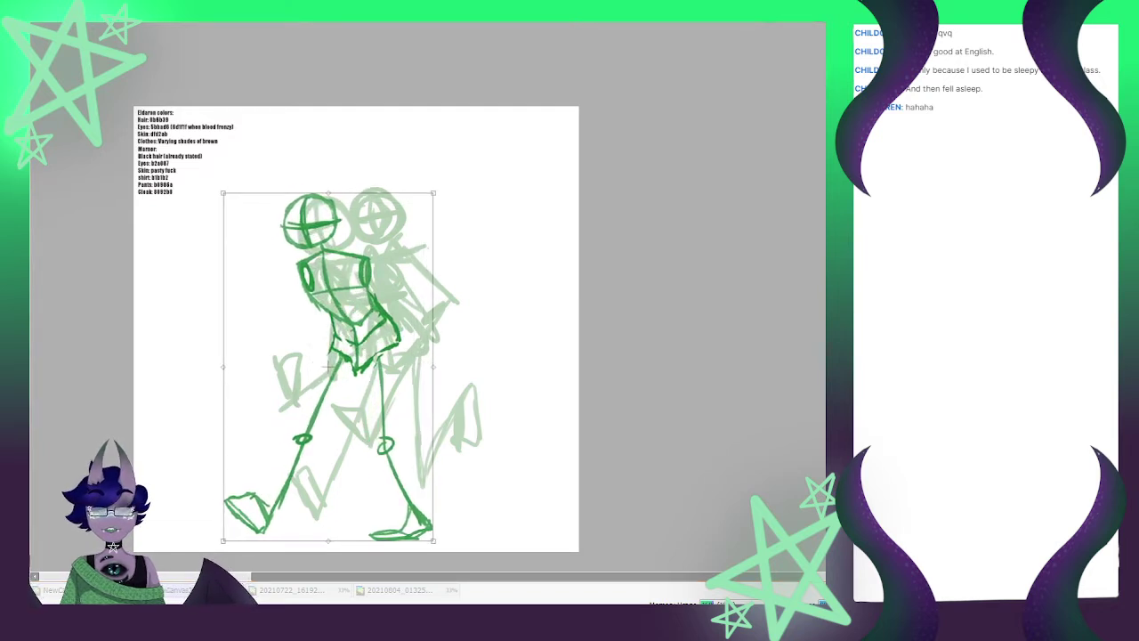
key("Return")
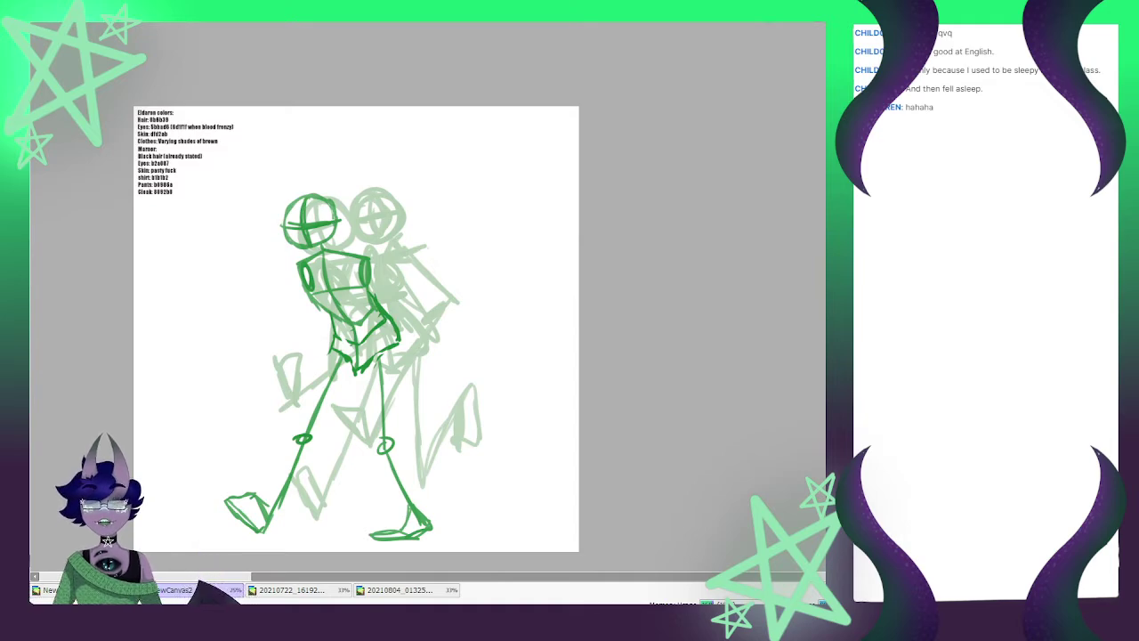
Draw the second figure's head in teal beside the green head, a circle with curved vertical and horizontal face guidelines
scroll(408, 153, "up", 2)
scroll(408, 154, "down", 1)
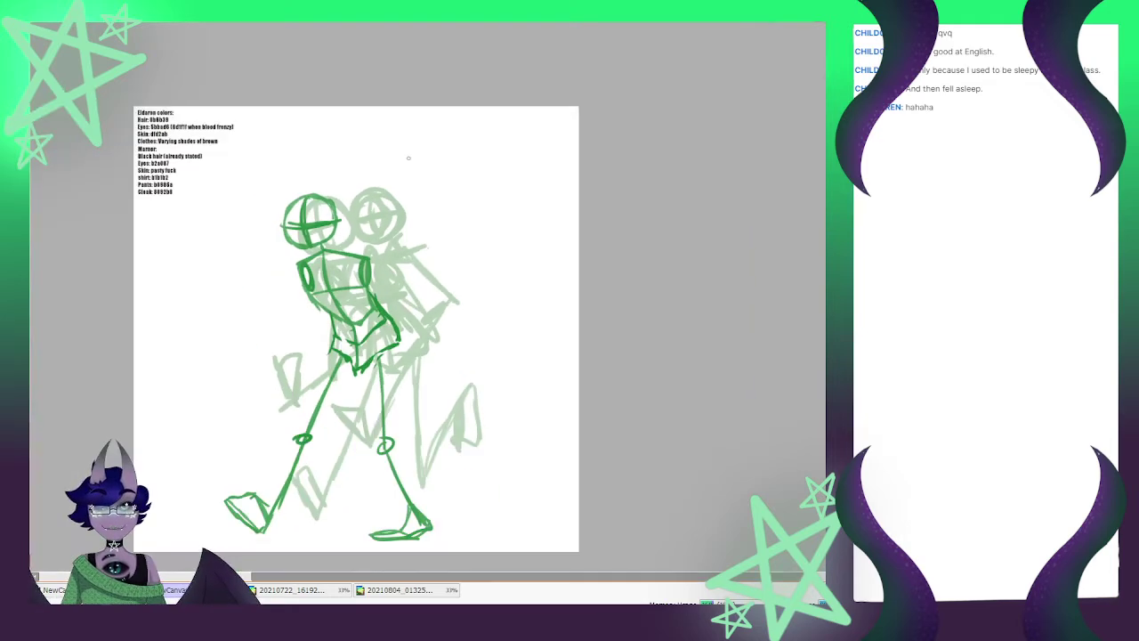
scroll(407, 160, "up", 2)
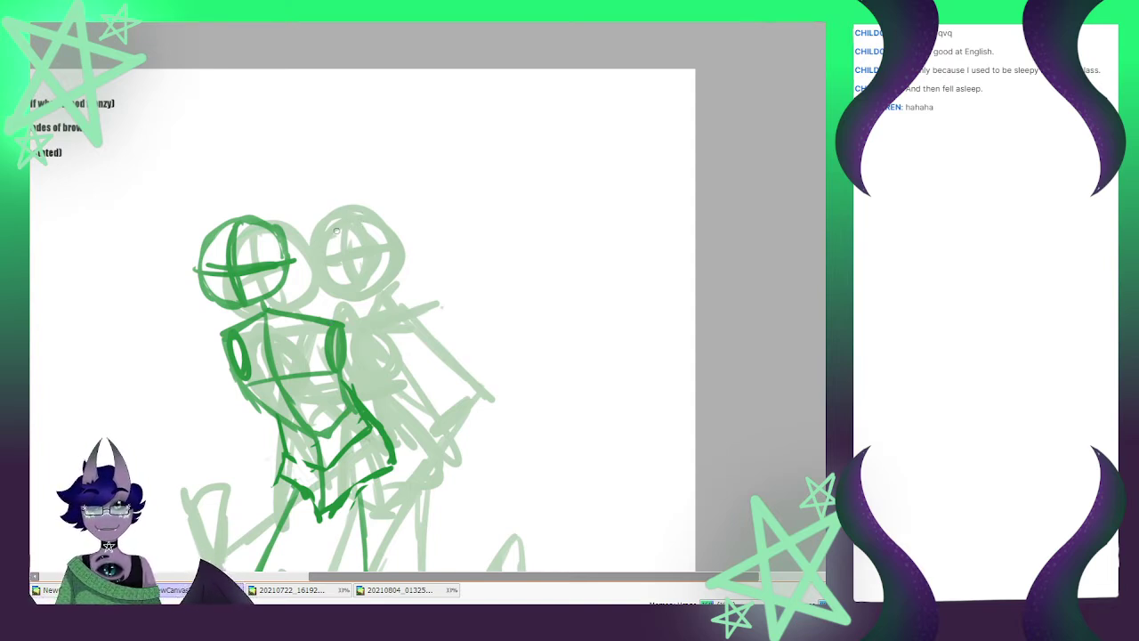
mouse_move(336, 222)
left_mouse_down()
mouse_move(370, 270)
mouse_move(377, 238)
mouse_move(375, 260)
mouse_move(352, 224)
mouse_move(326, 258)
mouse_move(331, 283)
mouse_move(356, 247)
mouse_move(381, 245)
left_mouse_up()
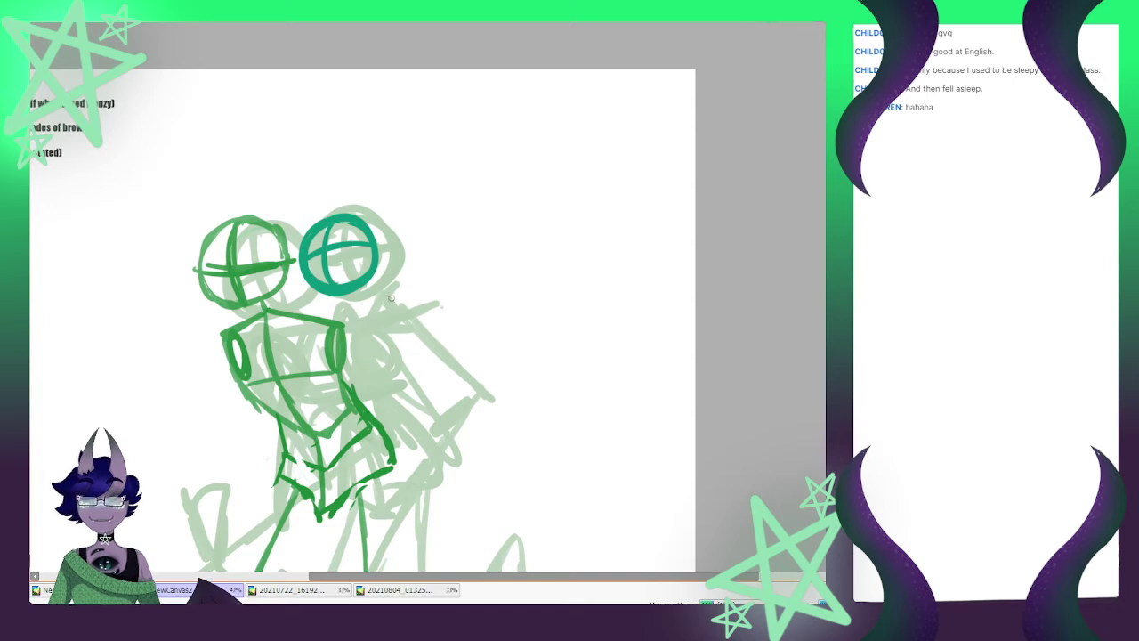
Transform the teal head into a narrower, slightly larger oval and nudge it into place beside the green head
key("ctrl+t")
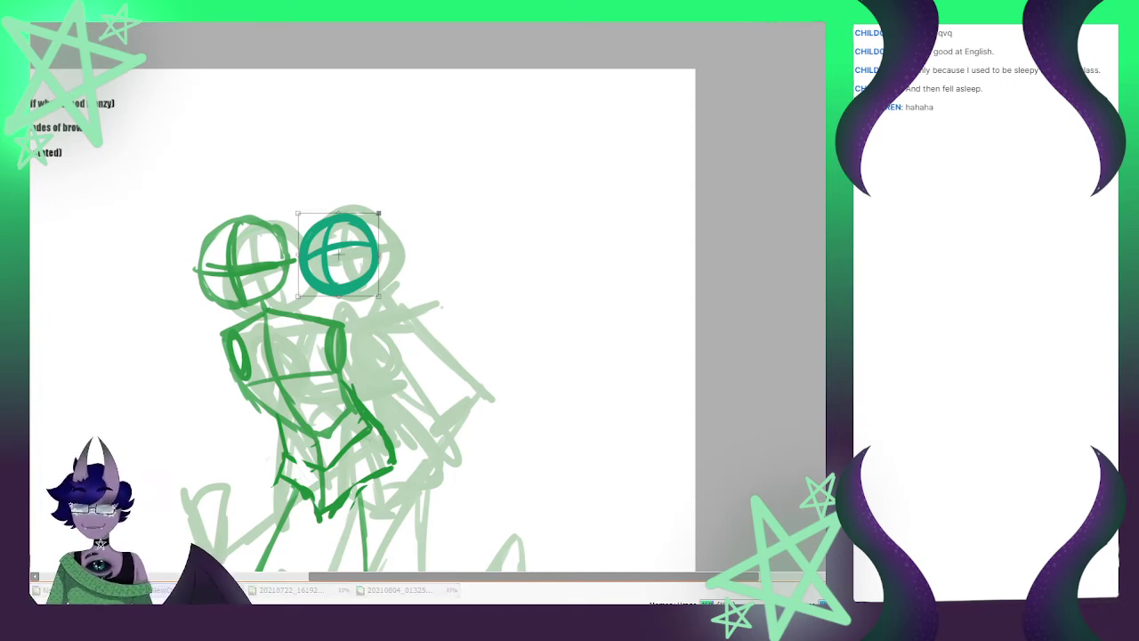
left_click_drag(378, 255, 368, 256)
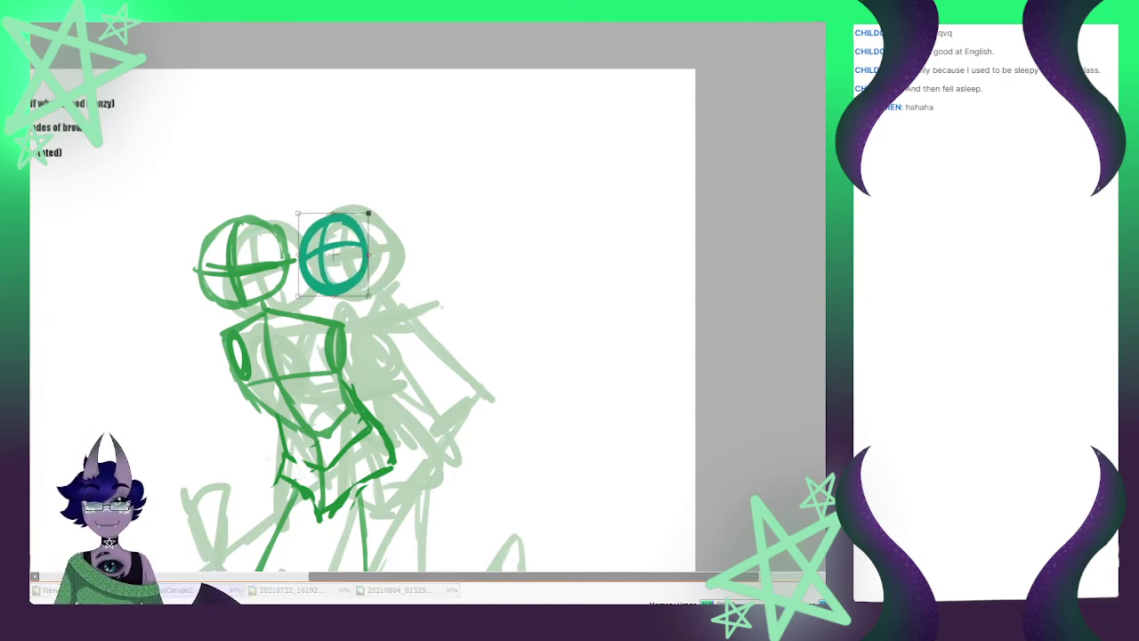
left_click_drag(369, 213, 378, 201)
left_click_drag(338, 250, 335, 252)
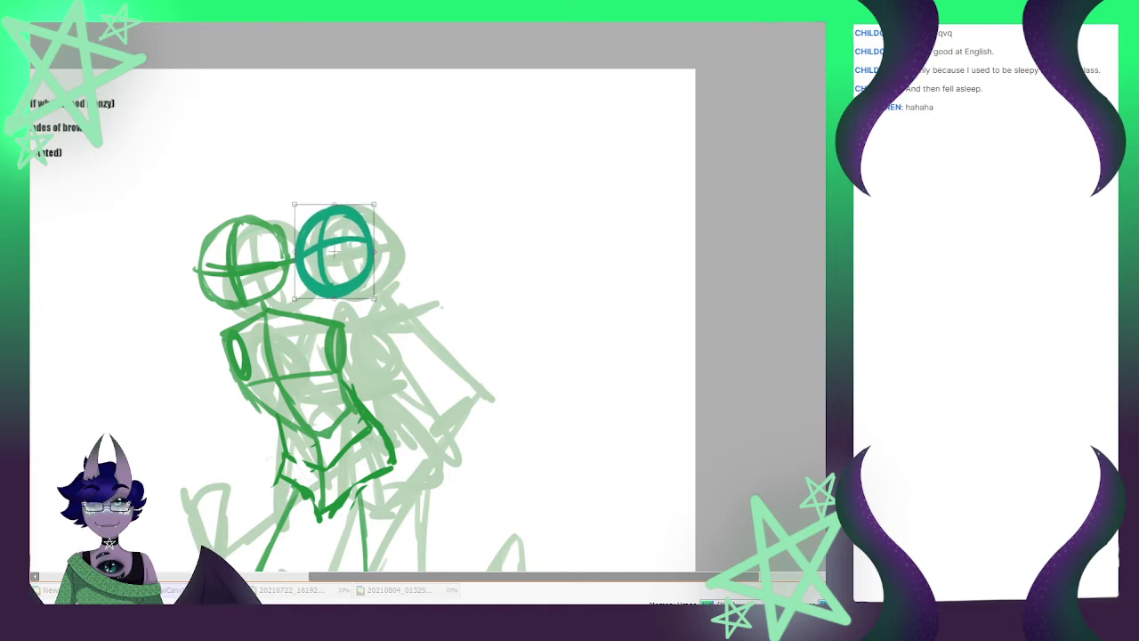
key("Return")
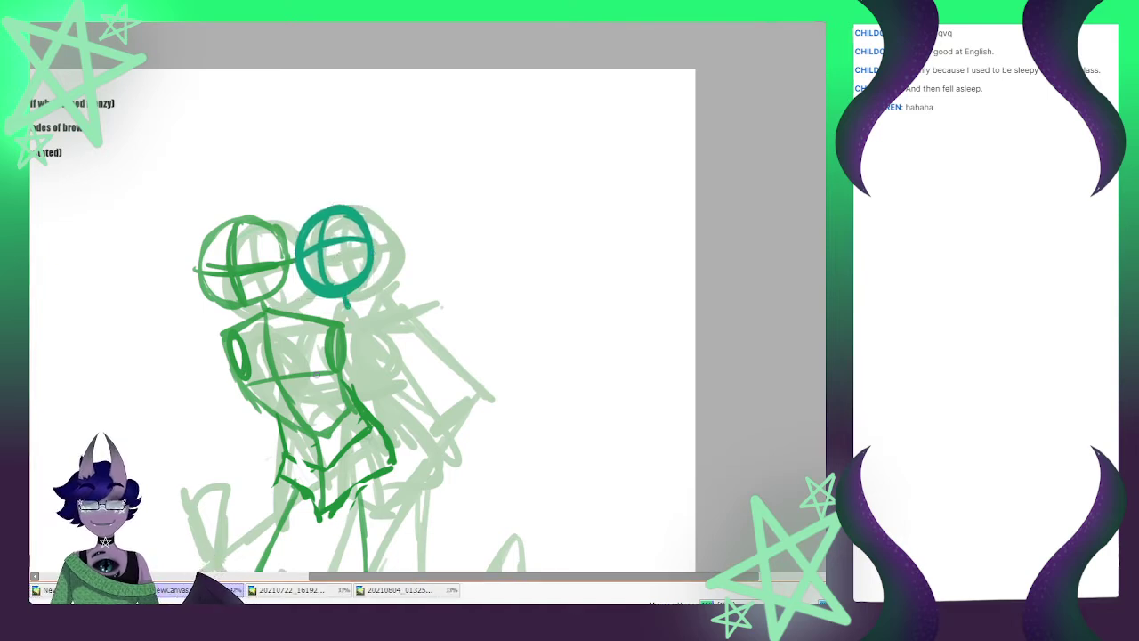
Draw the teal figure's neck, shoulder line and tapering ribcage sides, and erase the line ends that overshoot the shoulders
mouse_move(347, 309)
left_mouse_down()
mouse_move(284, 326)
mouse_move(352, 308)
mouse_move(429, 325)
left_mouse_up()
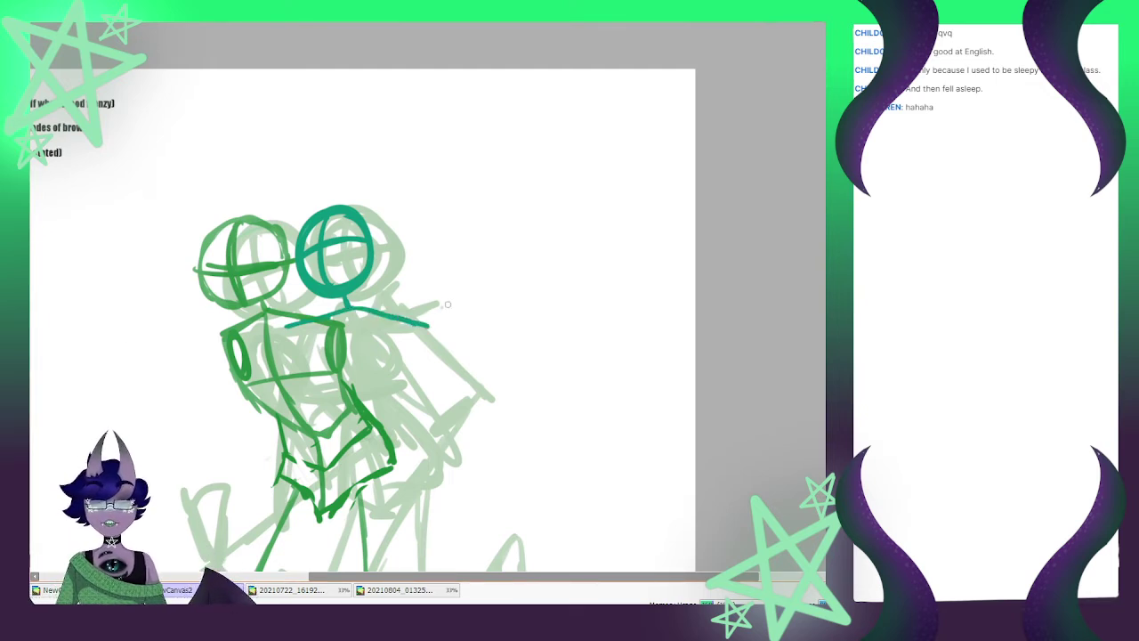
mouse_move(305, 326)
left_mouse_down()
mouse_move(328, 383)
mouse_move(370, 427)
left_mouse_up()
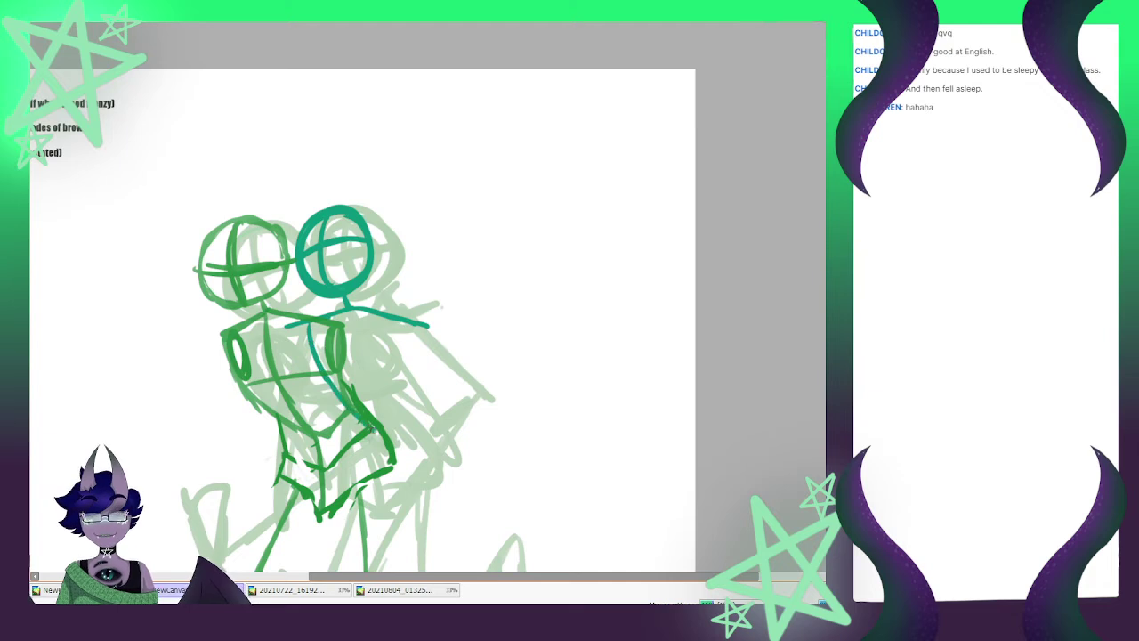
mouse_move(416, 331)
left_mouse_down()
mouse_move(383, 423)
mouse_move(415, 328)
mouse_move(406, 344)
mouse_move(404, 325)
mouse_move(404, 347)
left_mouse_up()
left_click_drag(316, 324, 318, 355)
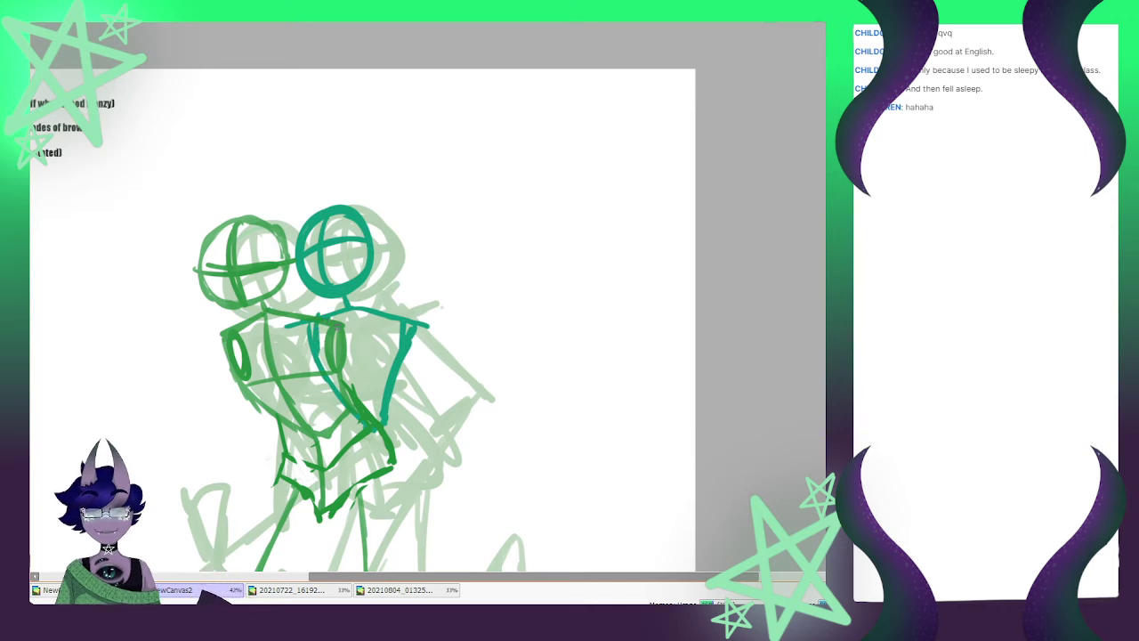
left_click_drag(416, 315, 414, 358)
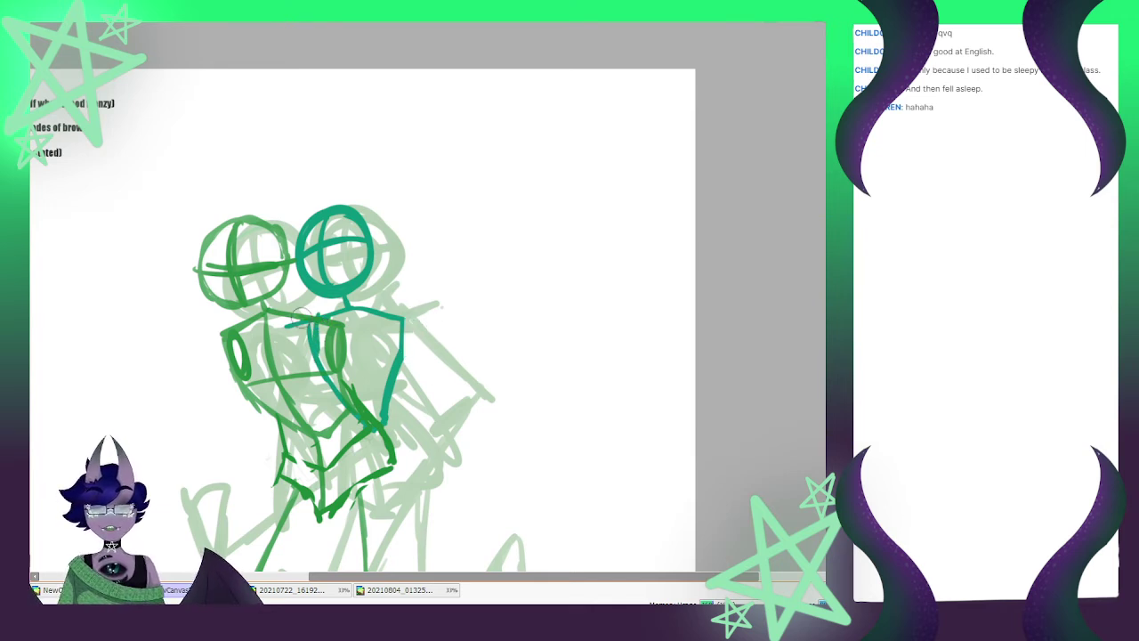
mouse_move(302, 318)
left_mouse_down()
mouse_move(298, 351)
mouse_move(306, 305)
mouse_move(301, 377)
mouse_move(297, 338)
left_mouse_up()
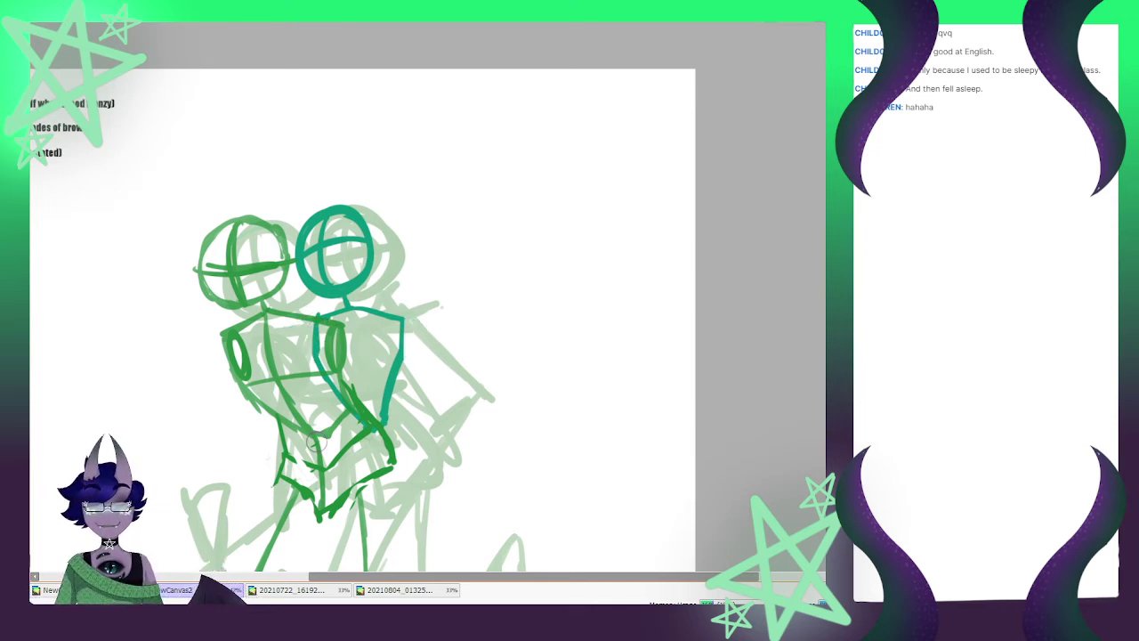
Close the teal torso's outline at the waist and add a curved vertical centerline and a horizontal chest line
left_click_drag(395, 385, 415, 418)
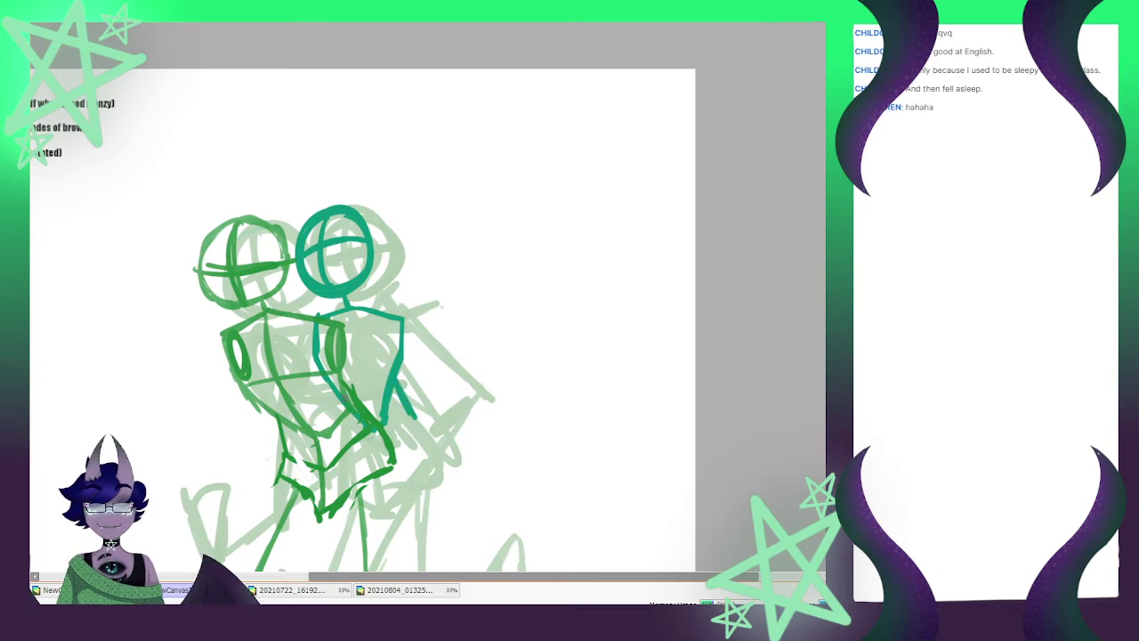
mouse_move(343, 408)
left_mouse_down()
mouse_move(366, 452)
mouse_move(411, 417)
mouse_move(403, 435)
mouse_move(400, 371)
left_mouse_up()
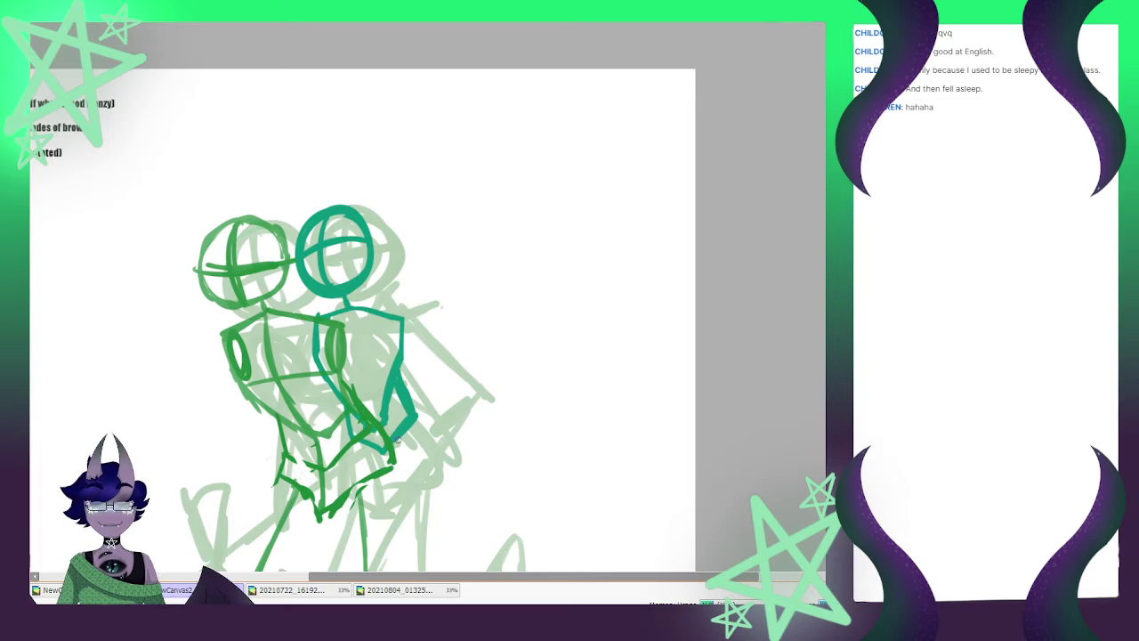
scroll(392, 370, "down", 4)
scroll(362, 382, "up", 4)
scroll(329, 360, "down", 3)
scroll(384, 418, "up", 3)
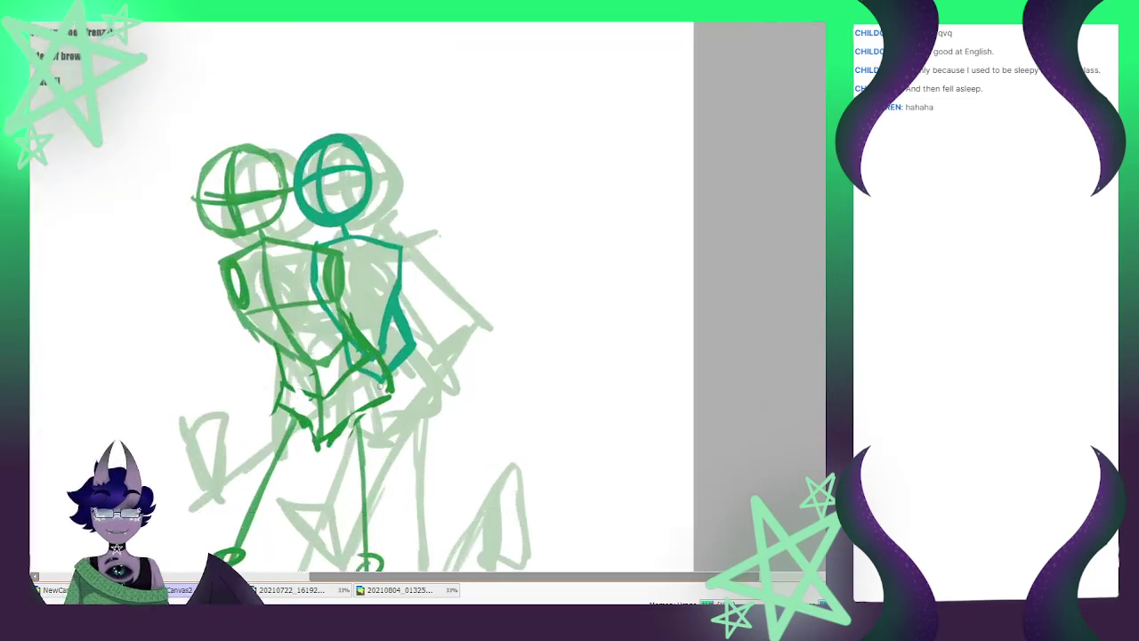
mouse_move(349, 240)
left_mouse_down()
mouse_move(351, 310)
mouse_move(372, 347)
left_mouse_up()
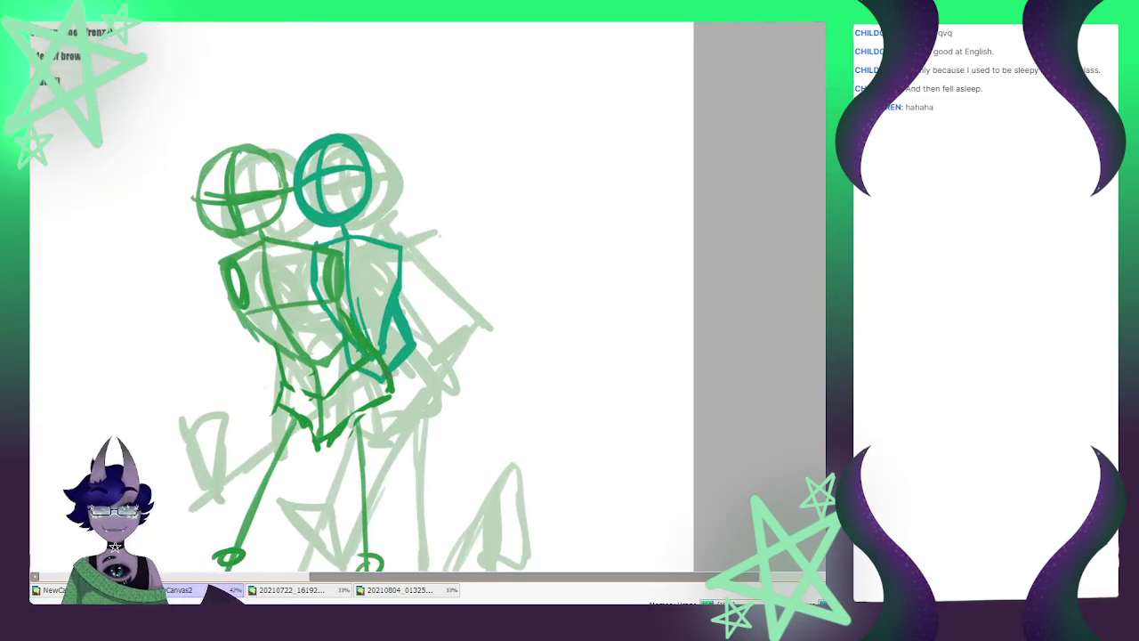
left_click_drag(349, 282, 397, 278)
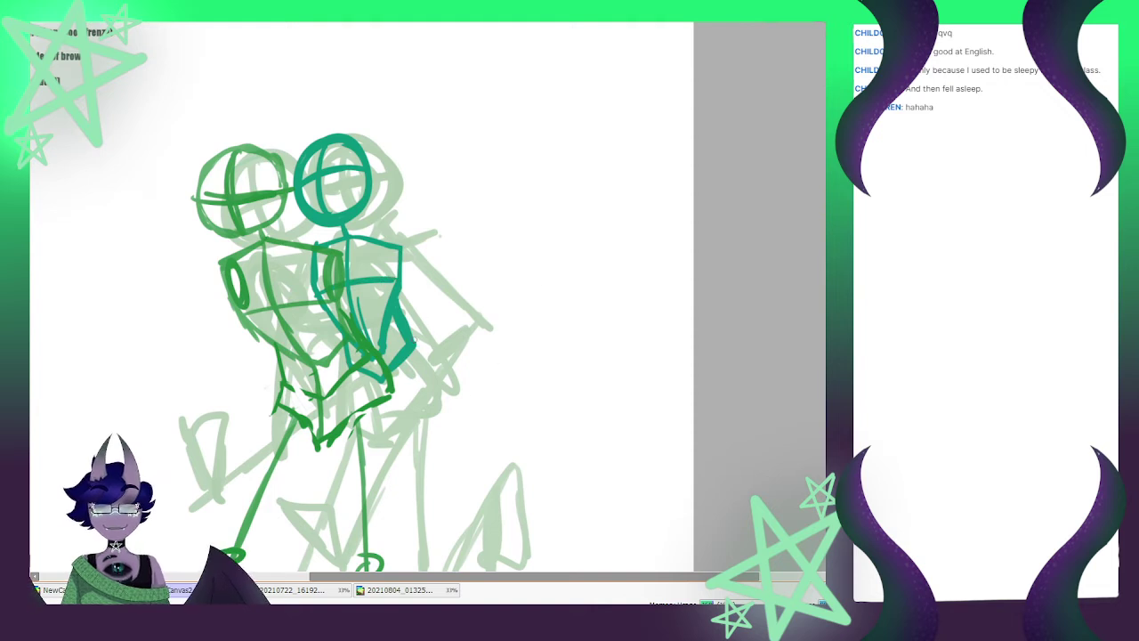
Draw an angular pelvis below the teal torso and move the whole teal figure left and slightly up, closer to the green figure
left_click_drag(415, 347, 438, 372)
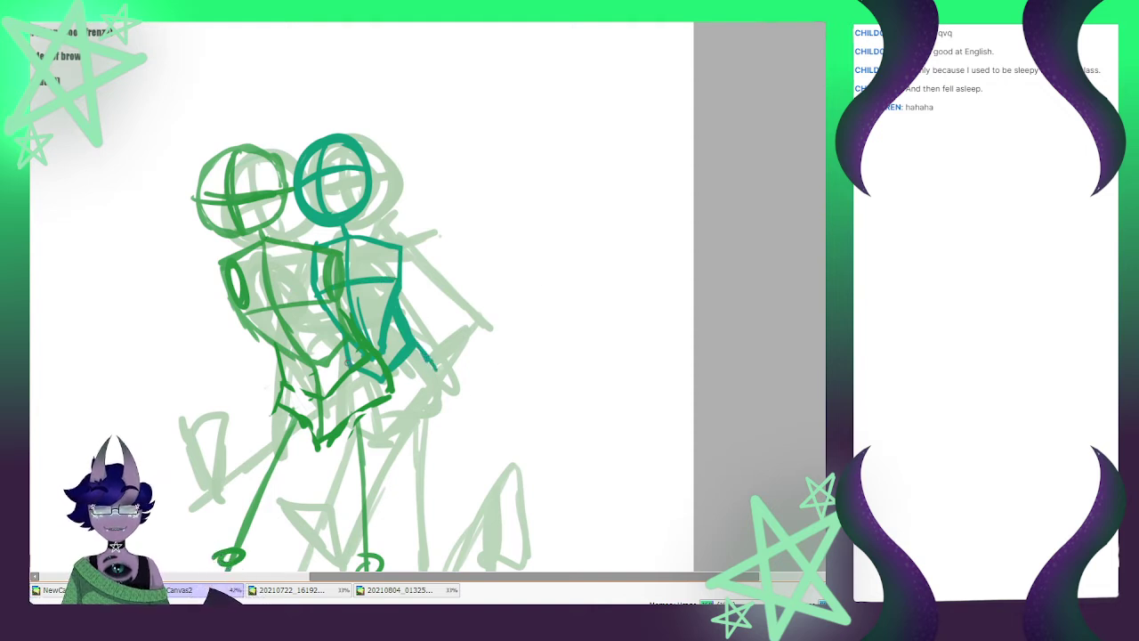
mouse_move(347, 361)
left_mouse_down()
mouse_move(357, 409)
mouse_move(383, 423)
mouse_move(430, 388)
mouse_move(434, 361)
left_mouse_up()
key("ctrl+t")
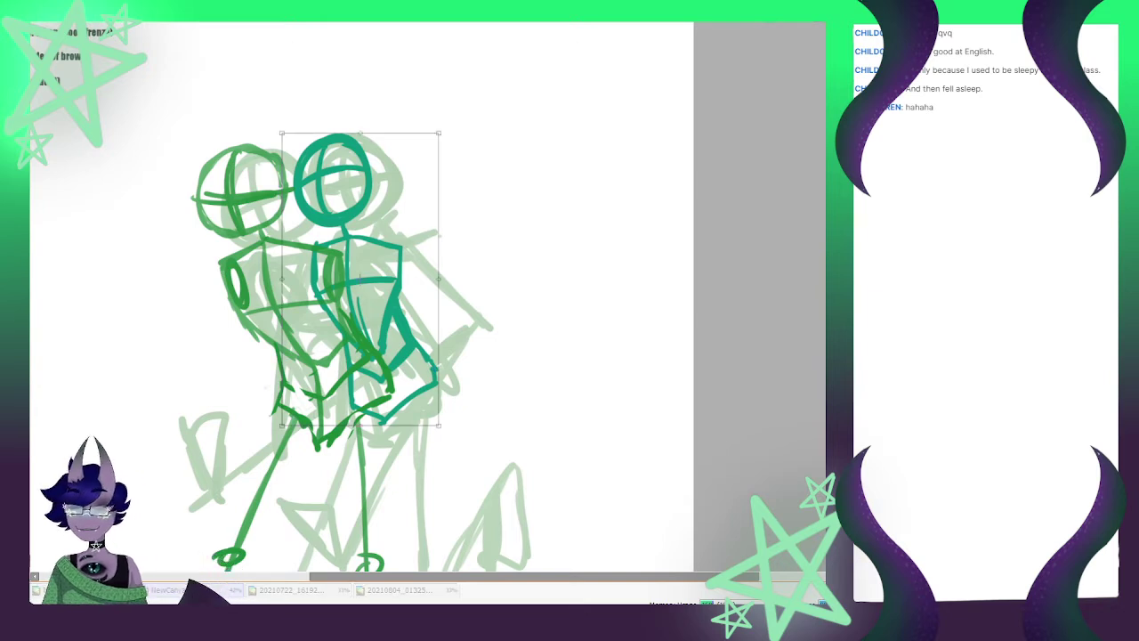
left_click_drag(360, 279, 337, 273)
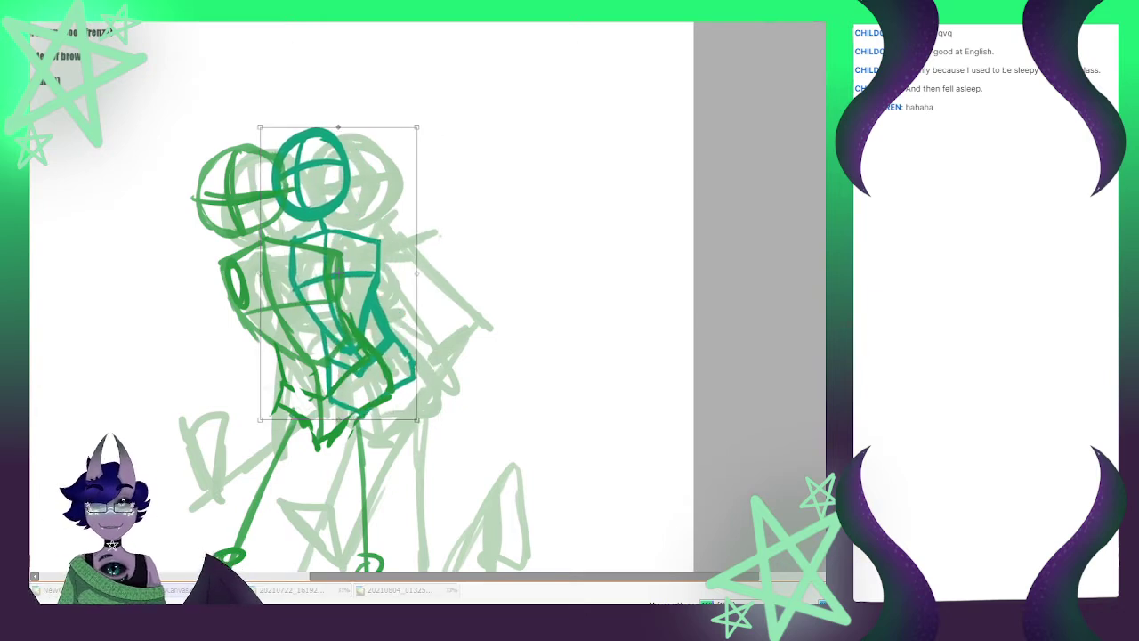
key("Return")
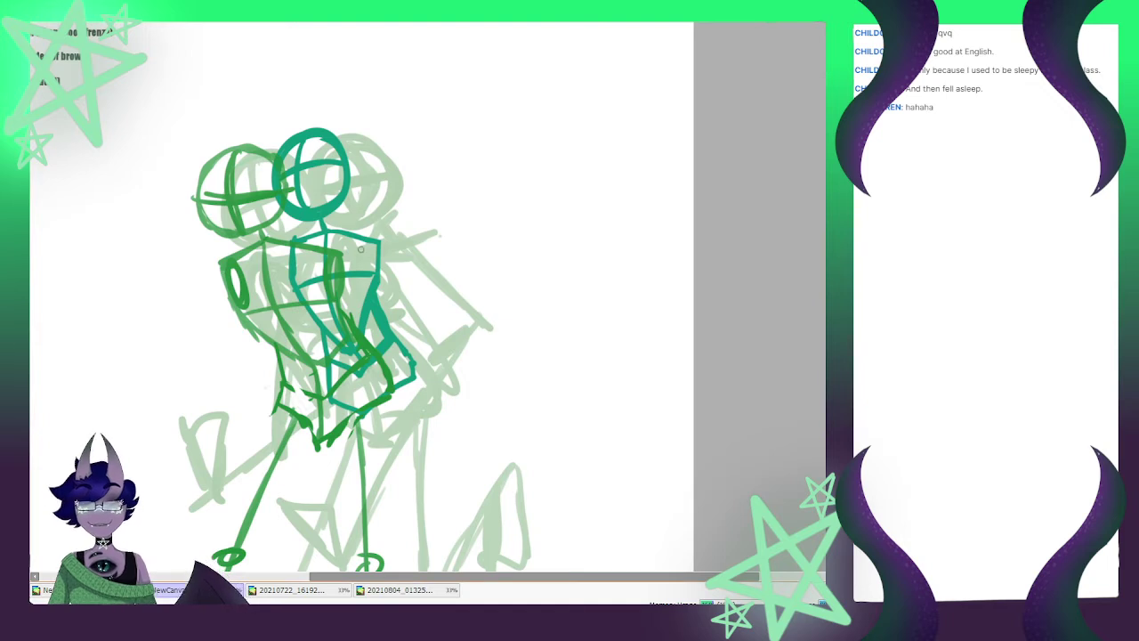
Draw the teal figure's near arm from a shoulder circle across the green torso, ending in a hanging forearm and hand
mouse_move(362, 279)
left_mouse_down()
mouse_move(368, 250)
mouse_move(299, 263)
mouse_move(230, 354)
mouse_move(220, 416)
mouse_move(248, 436)
left_mouse_up()
mouse_move(242, 350)
left_mouse_down()
mouse_move(235, 424)
mouse_move(238, 415)
left_mouse_up()
left_click_drag(239, 341, 243, 421)
left_click_drag(243, 434, 250, 442)
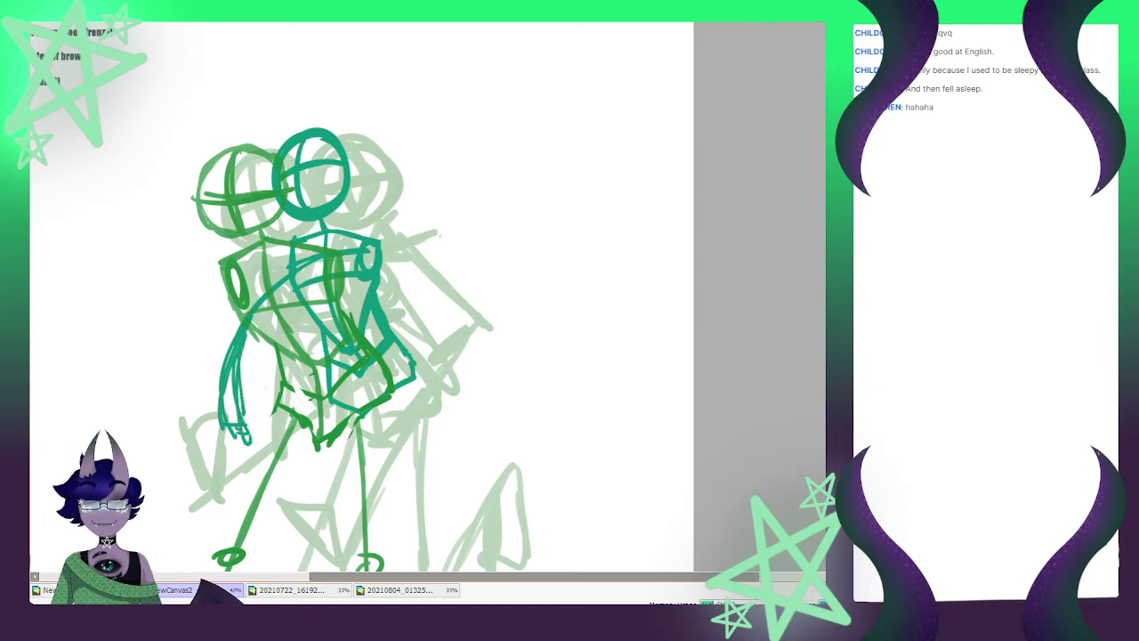
left_click_drag(293, 236, 189, 308)
mouse_move(224, 272)
left_mouse_down()
mouse_move(160, 396)
mouse_move(167, 449)
left_mouse_up()
mouse_move(168, 449)
left_mouse_down()
mouse_move(197, 449)
mouse_move(168, 363)
mouse_move(193, 441)
left_mouse_up()
key("ctrl+z")
key("ctrl+z")
key("ctrl+z")
key("ctrl+z")
key("ctrl+z")
key("ctrl+z")
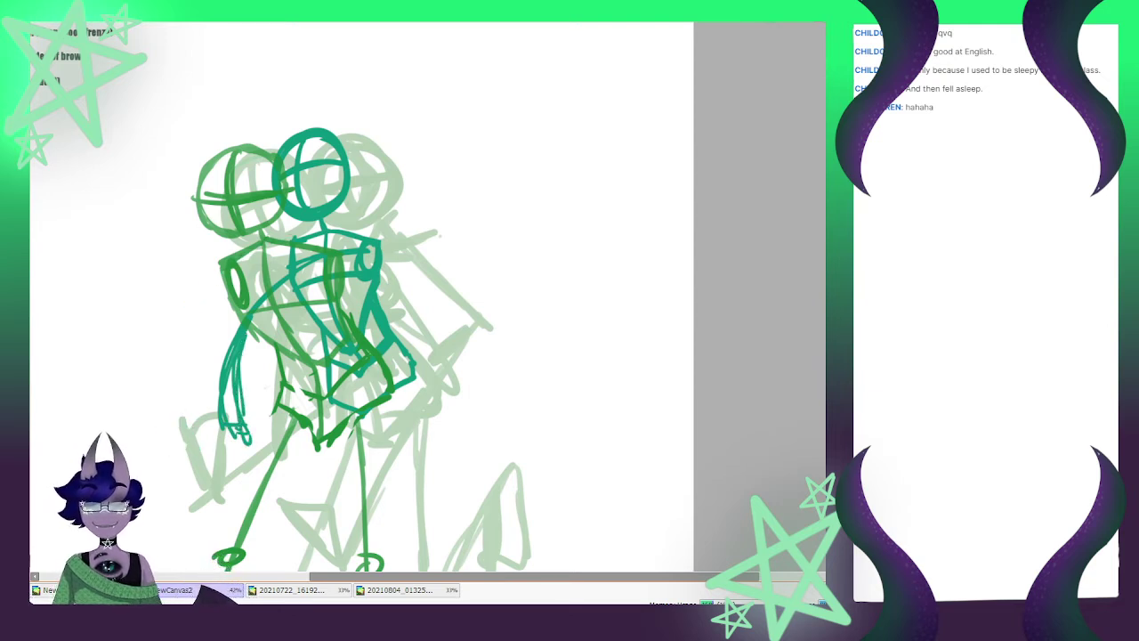
Draw the teal figure's far arm hanging outside the green figure's shoulder, and add two hip-joint circles at the teal pelvis
mouse_move(267, 229)
left_mouse_down()
mouse_move(188, 317)
mouse_move(169, 398)
mouse_move(195, 413)
mouse_move(183, 335)
left_mouse_up()
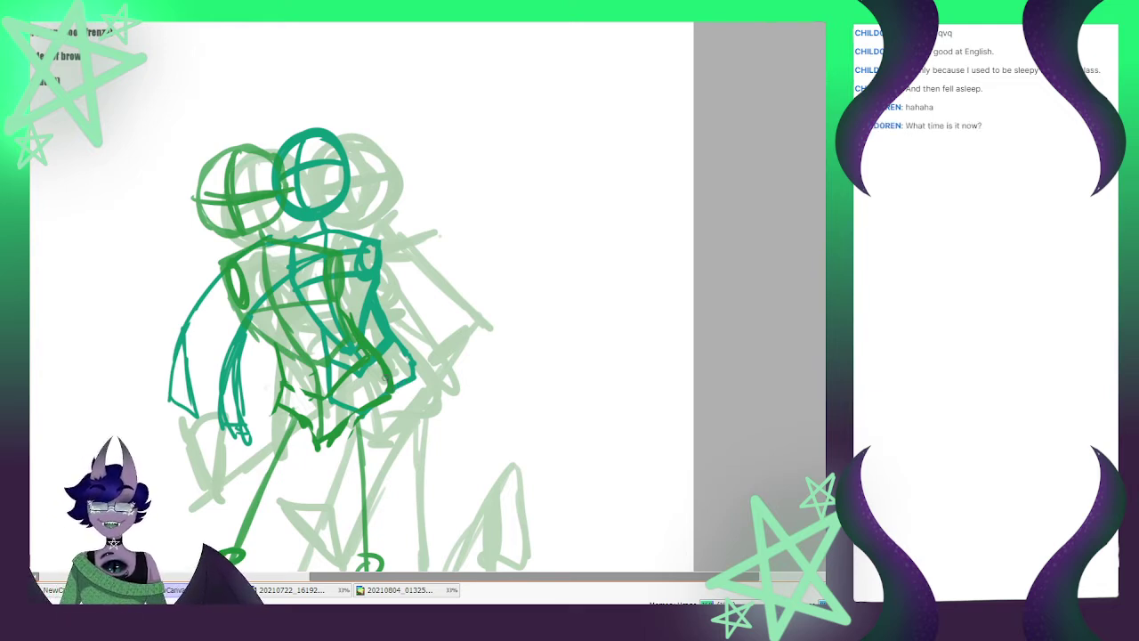
mouse_move(399, 389)
left_mouse_down()
mouse_move(373, 402)
mouse_move(406, 392)
mouse_move(390, 413)
mouse_move(349, 397)
left_mouse_up()
scroll(445, 383, "down", 4)
scroll(381, 418, "up", 3)
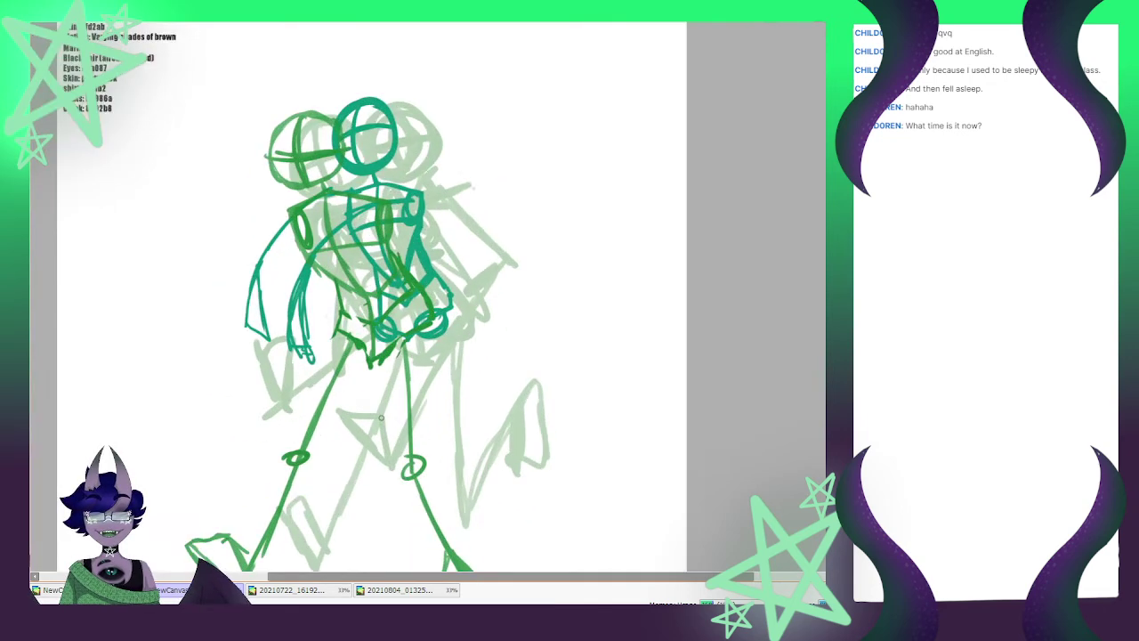
Draw the teal figure's two bent legs from the hips down to the shins, with a small circle on the forward knee
mouse_move(395, 328)
left_mouse_down()
mouse_move(415, 321)
mouse_move(327, 380)
mouse_move(343, 373)
mouse_move(340, 499)
left_mouse_up()
left_click_drag(336, 415, 345, 537)
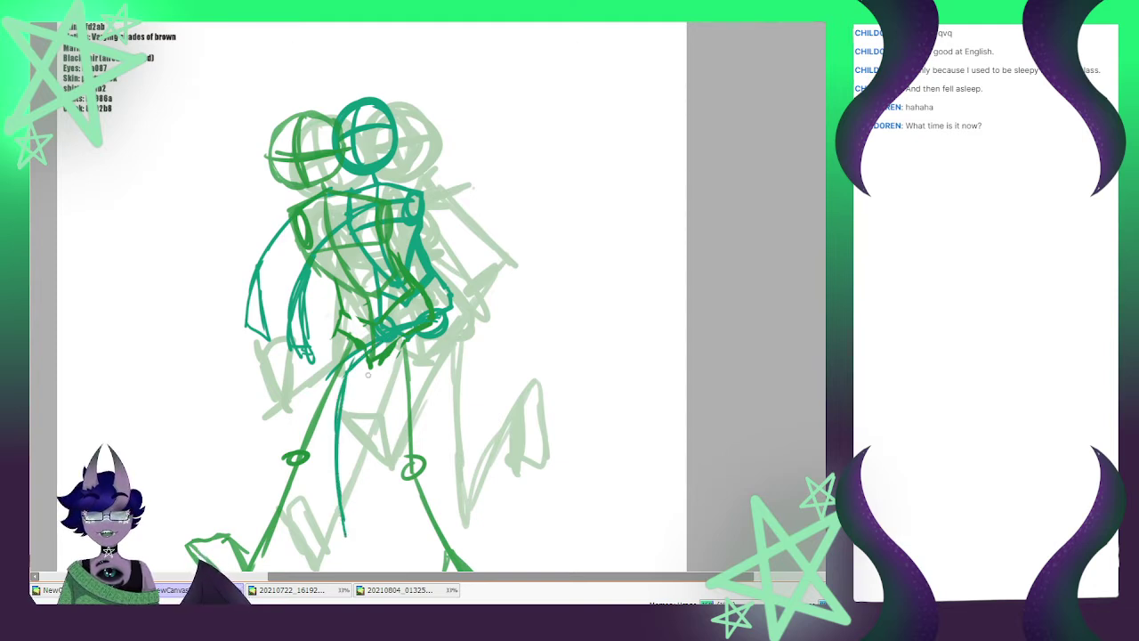
mouse_move(359, 330)
left_mouse_down()
mouse_move(292, 368)
mouse_move(279, 471)
left_mouse_up()
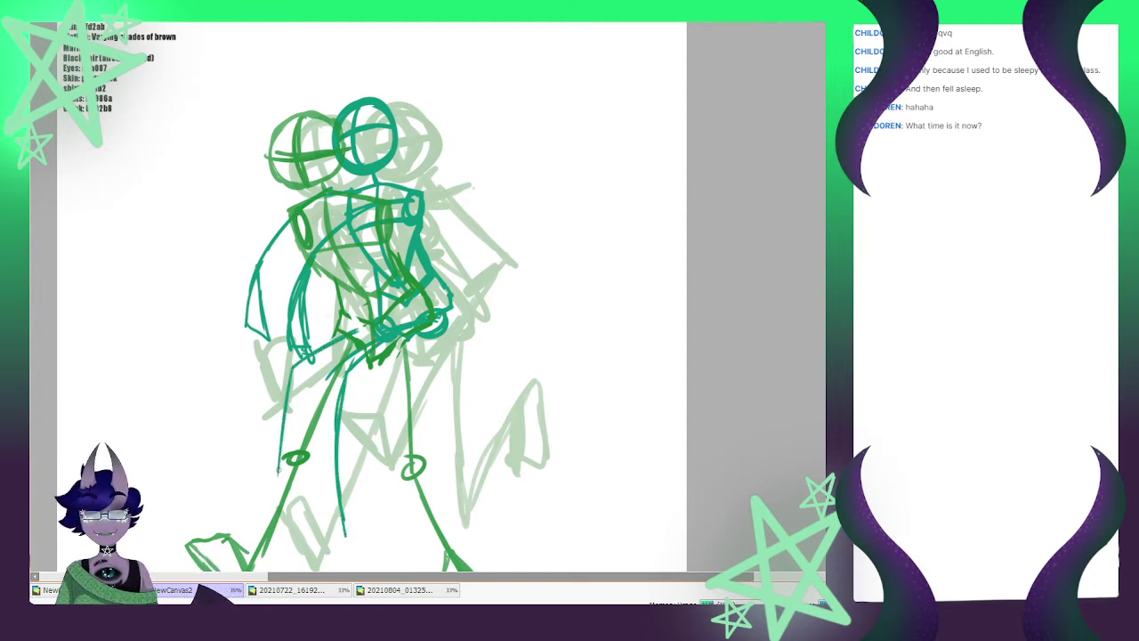
left_click_drag(286, 403, 278, 510)
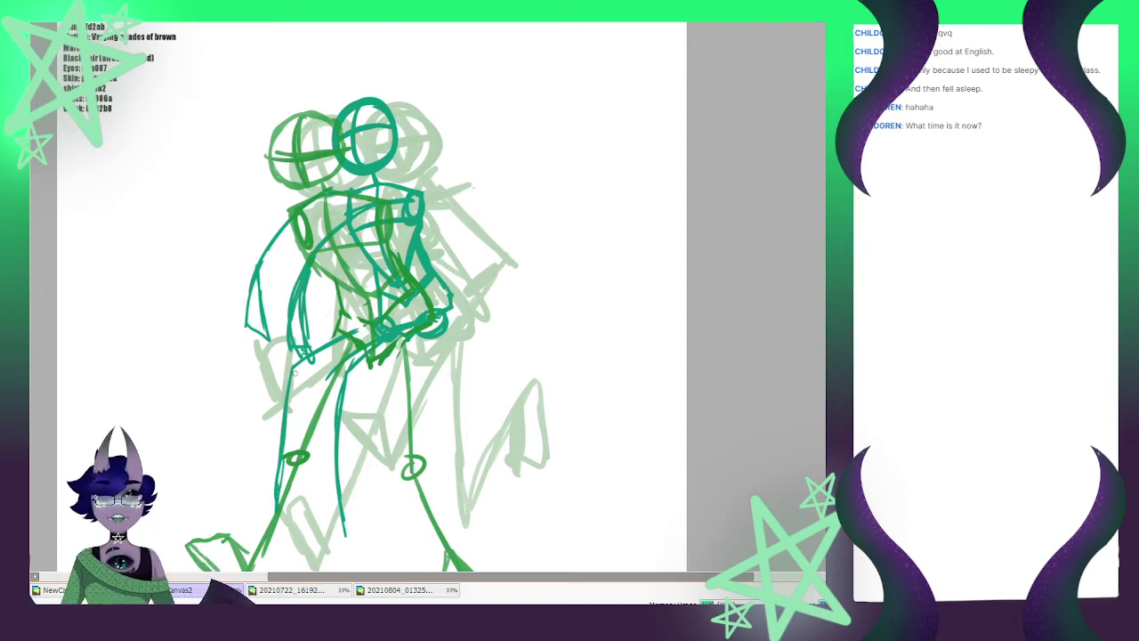
left_click_drag(301, 368, 297, 356)
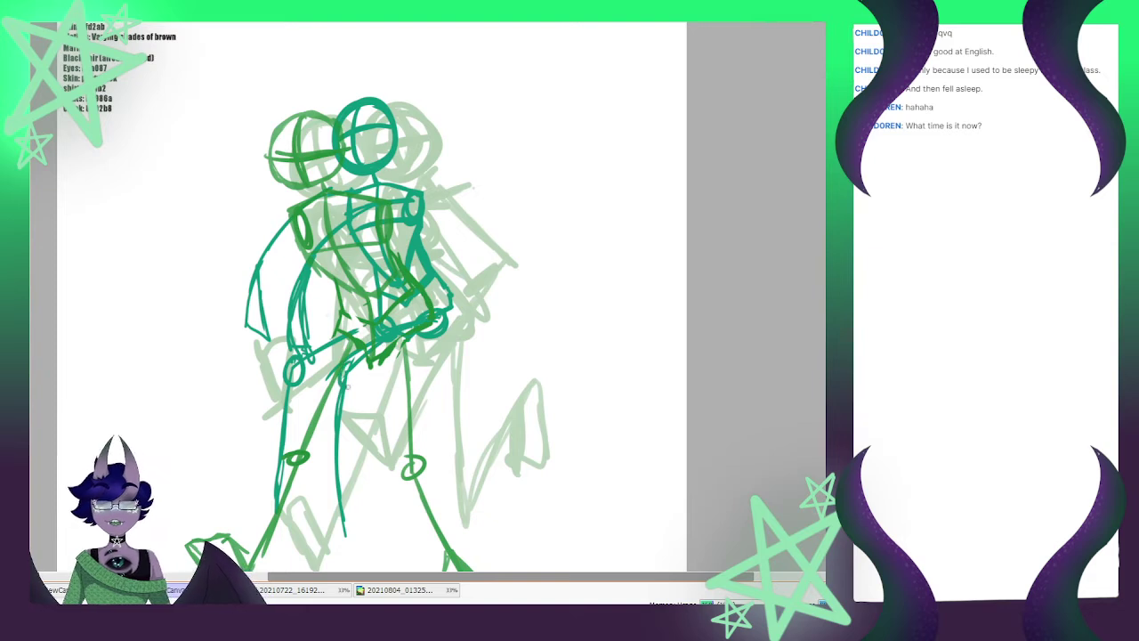
Add a circle at the teal figure's second knee and pointed feet at the ends of both shins
left_click_drag(348, 386, 346, 379)
mouse_move(338, 500)
left_mouse_down()
mouse_move(328, 551)
mouse_move(344, 569)
mouse_move(346, 519)
left_mouse_up()
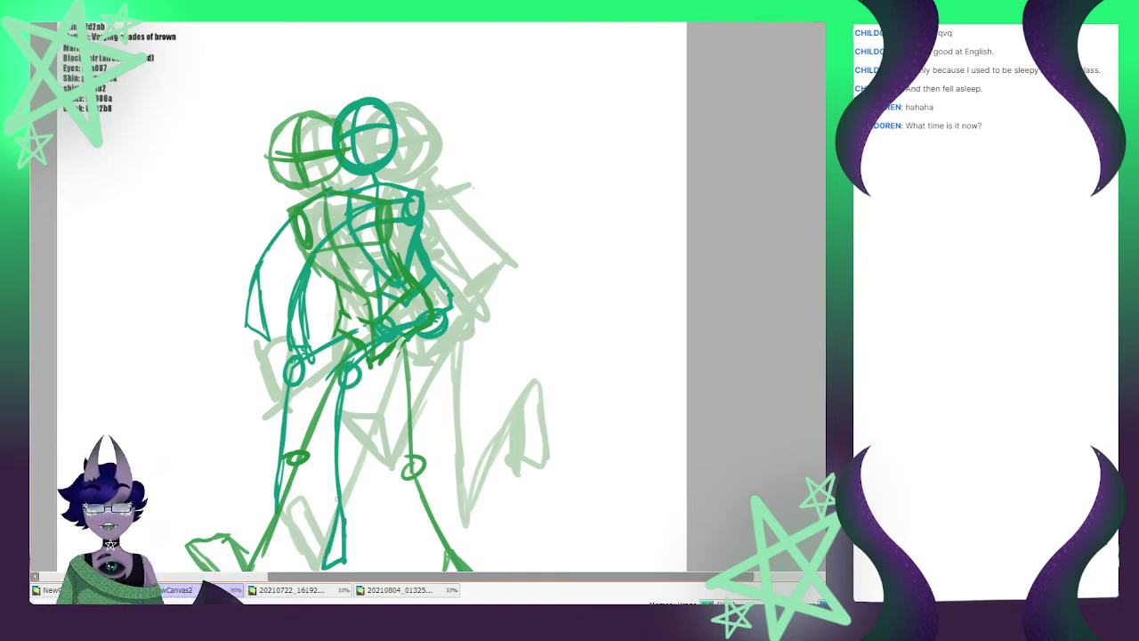
mouse_move(276, 481)
left_mouse_down()
mouse_move(260, 534)
mouse_move(281, 536)
mouse_move(274, 496)
left_mouse_up()
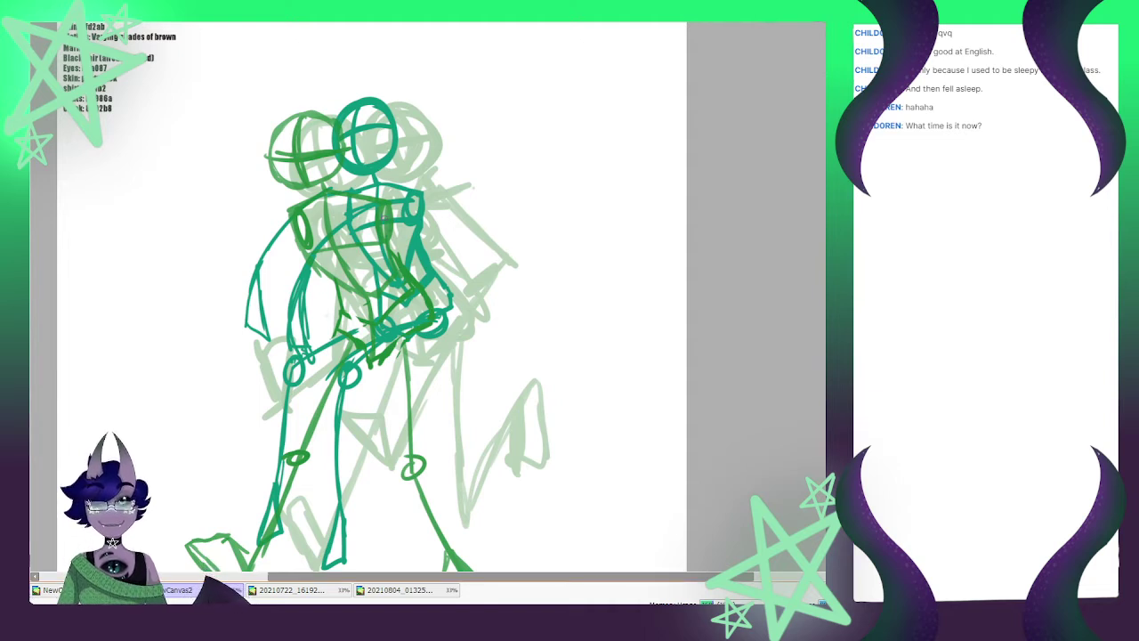
Try a bent green arm running from the green figure's shoulder out past the waist and back to the hip, and undo it
mouse_move(393, 227)
left_mouse_down()
mouse_move(449, 276)
mouse_move(365, 328)
left_mouse_up()
left_click_drag(451, 279, 397, 311)
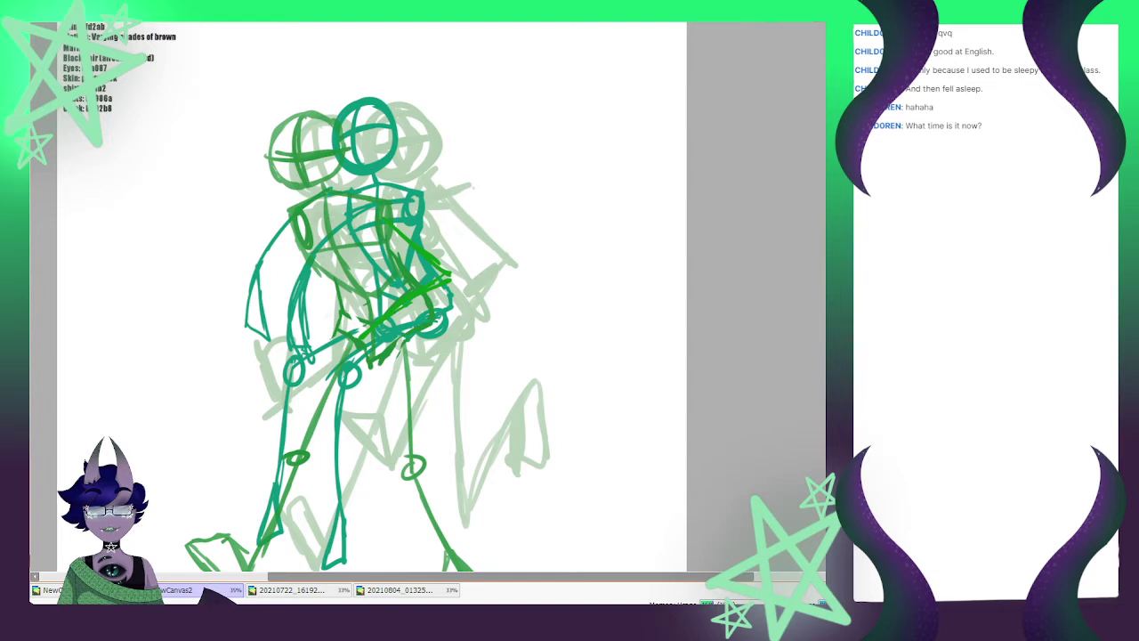
key("ctrl+z")
key("ctrl+z")
key("ctrl+z")
key("ctrl+z")
key("ctrl+z")
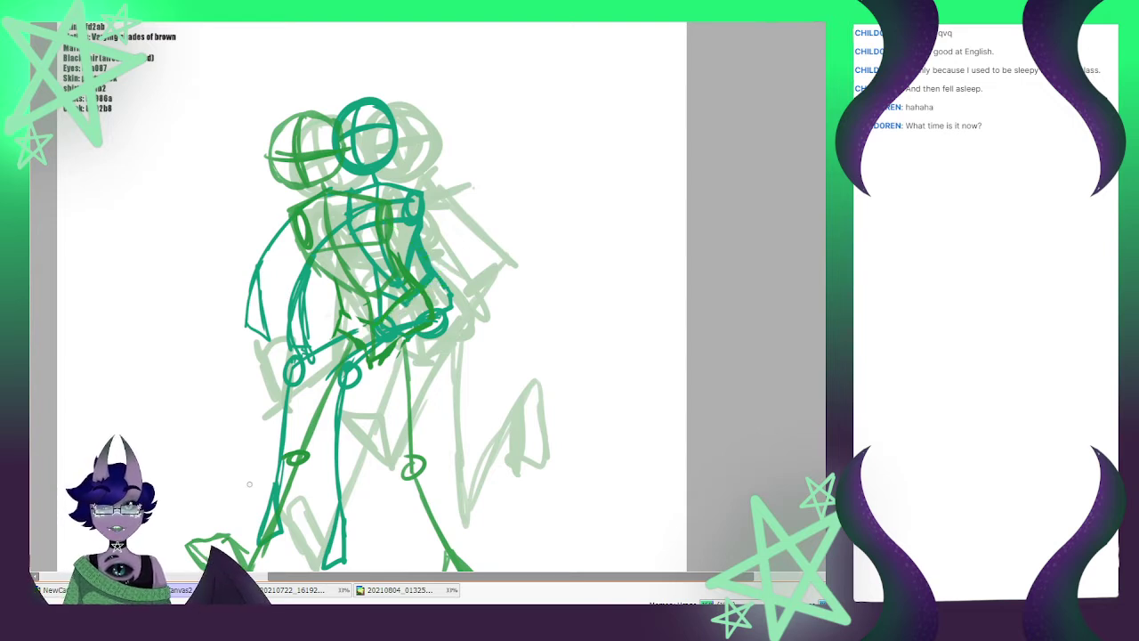
Undo the teal figure's feet, knee circles and legs back to the pelvis with its two hip-joint circles
key("ctrl+z")
key("ctrl+z")
key("ctrl+z")
key("ctrl+z")
key("ctrl+z")
key("ctrl+z")
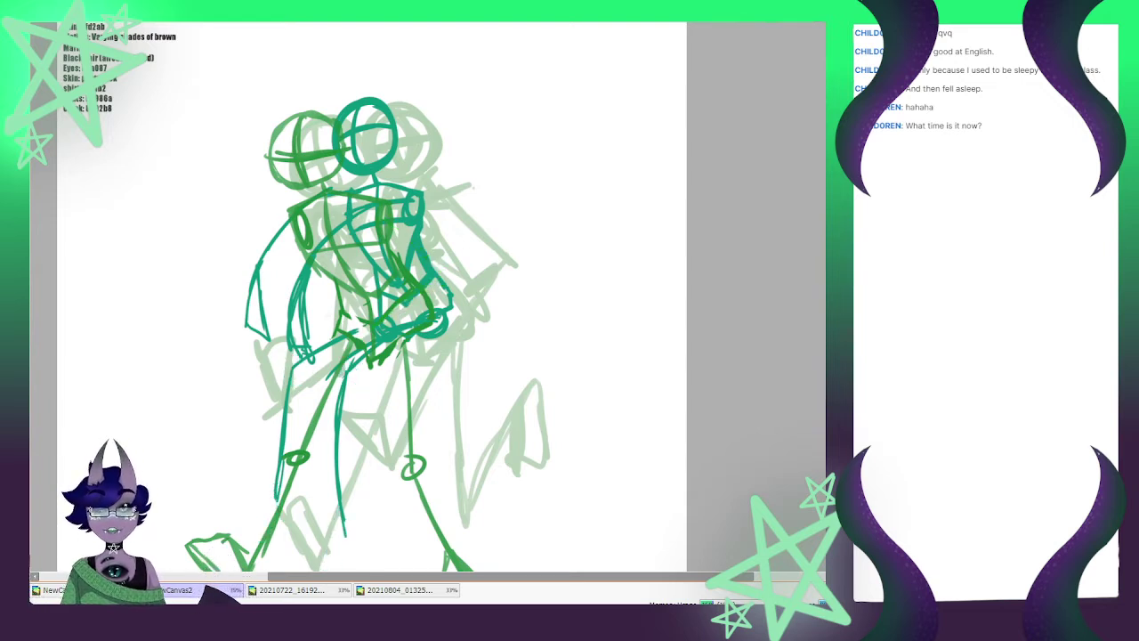
key("ctrl+z")
key("ctrl+z")
key("ctrl+z")
key("ctrl+z")
key("ctrl+z")
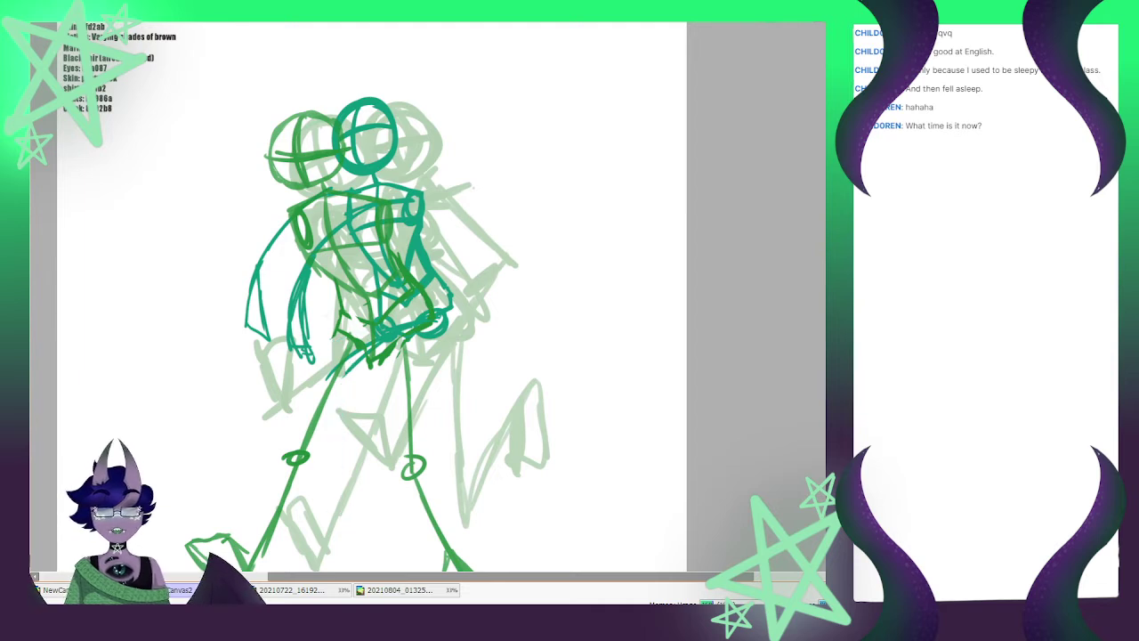
key("ctrl+z")
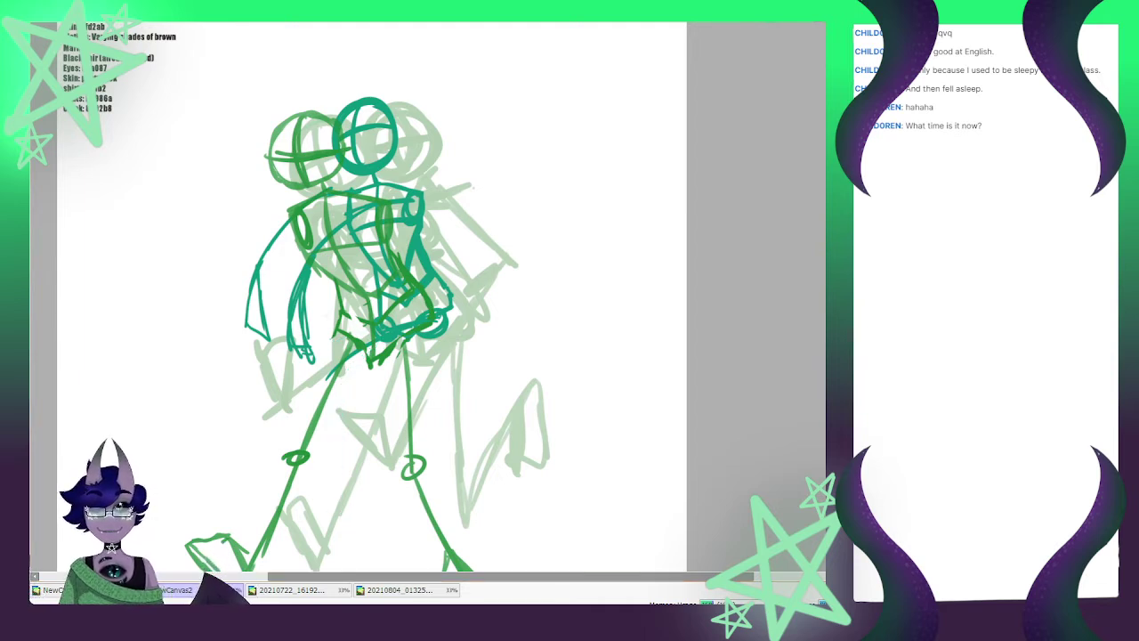
key("ctrl+z")
key("ctrl+z")
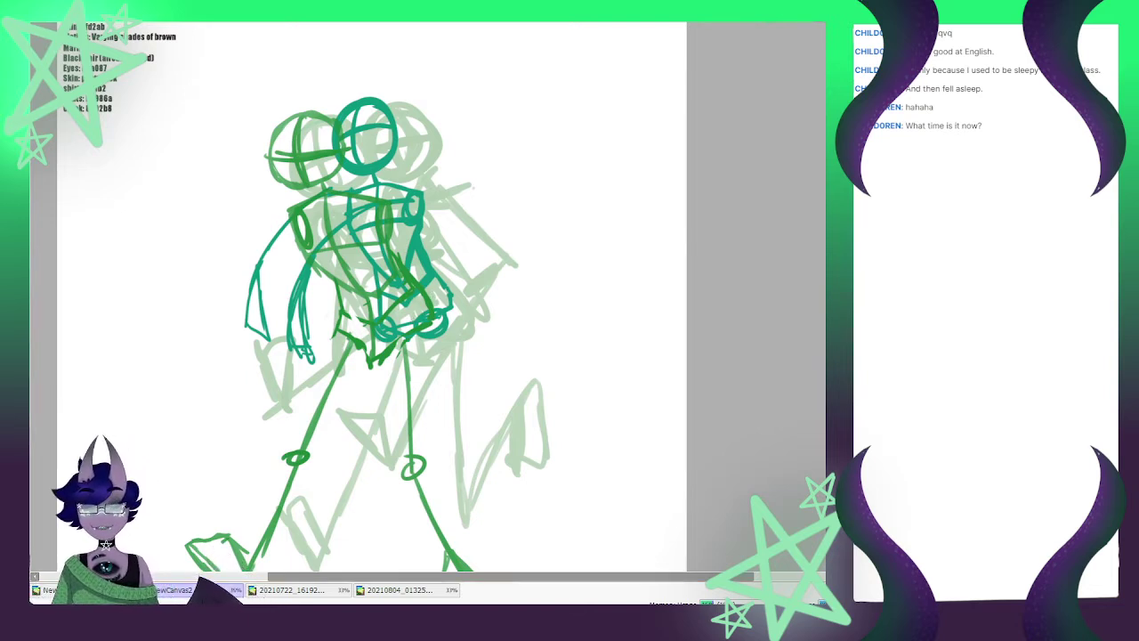
Move the whole teal figure slightly upward so its head sits above the green figure's head
key("ctrl+t")
key("Up")
key("Up")
key("Up")
key("Up")
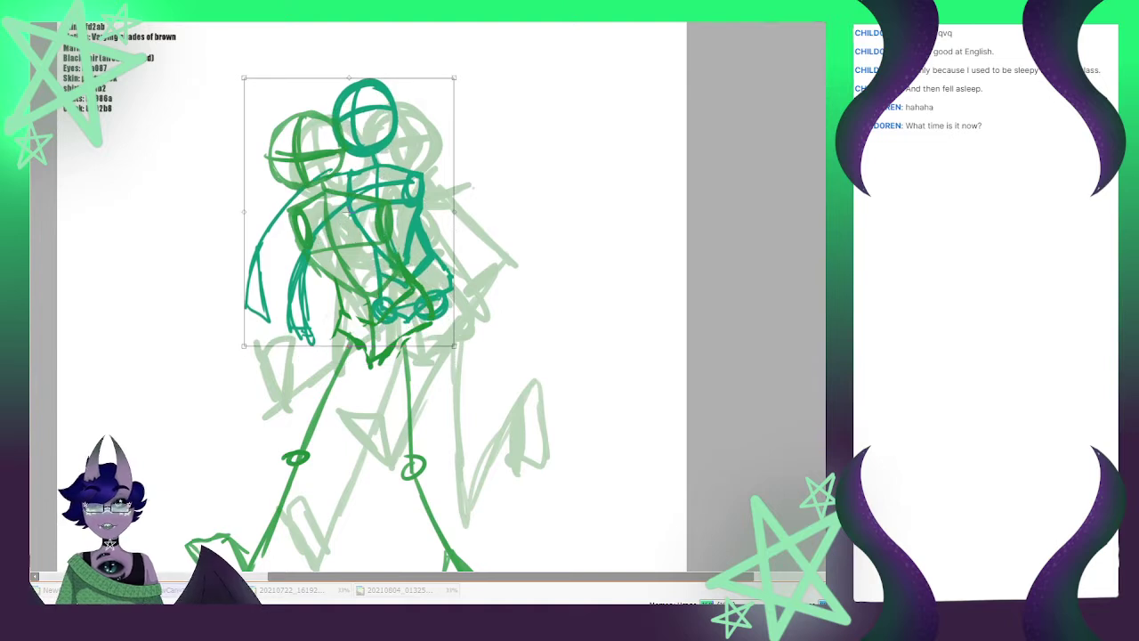
key("Down")
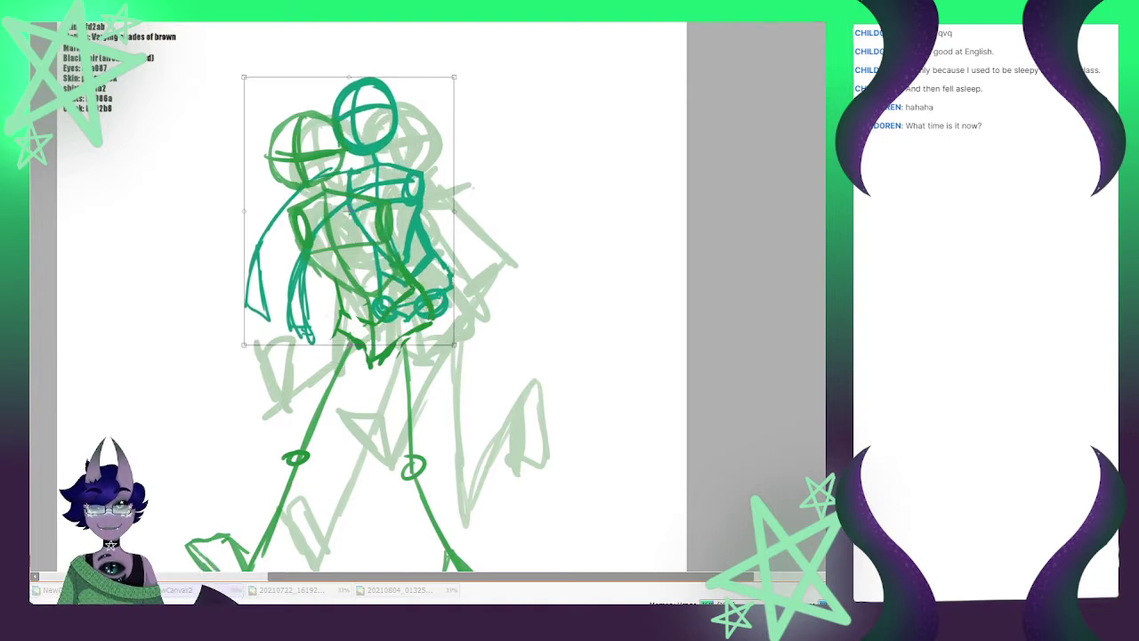
key("Return")
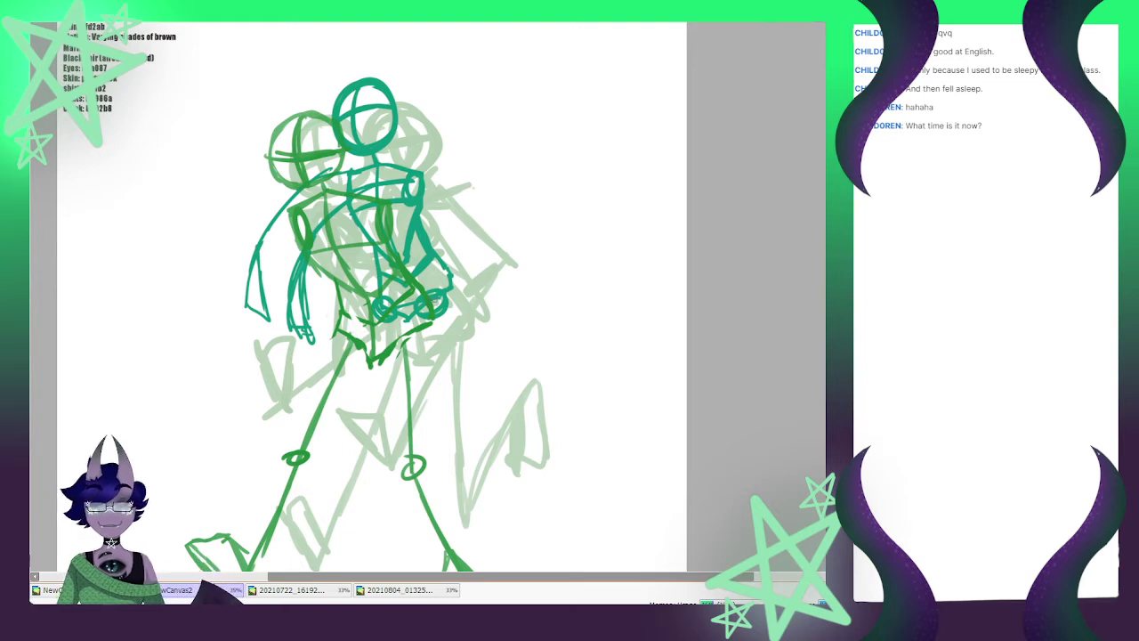
Draw the teal figure's two bent legs from the raised hips, with straight hanging shins and pointed feet near the green figure's forward knee
mouse_move(404, 294)
left_mouse_down()
mouse_move(342, 292)
mouse_move(361, 290)
mouse_move(332, 396)
left_mouse_up()
left_click_drag(339, 305, 337, 440)
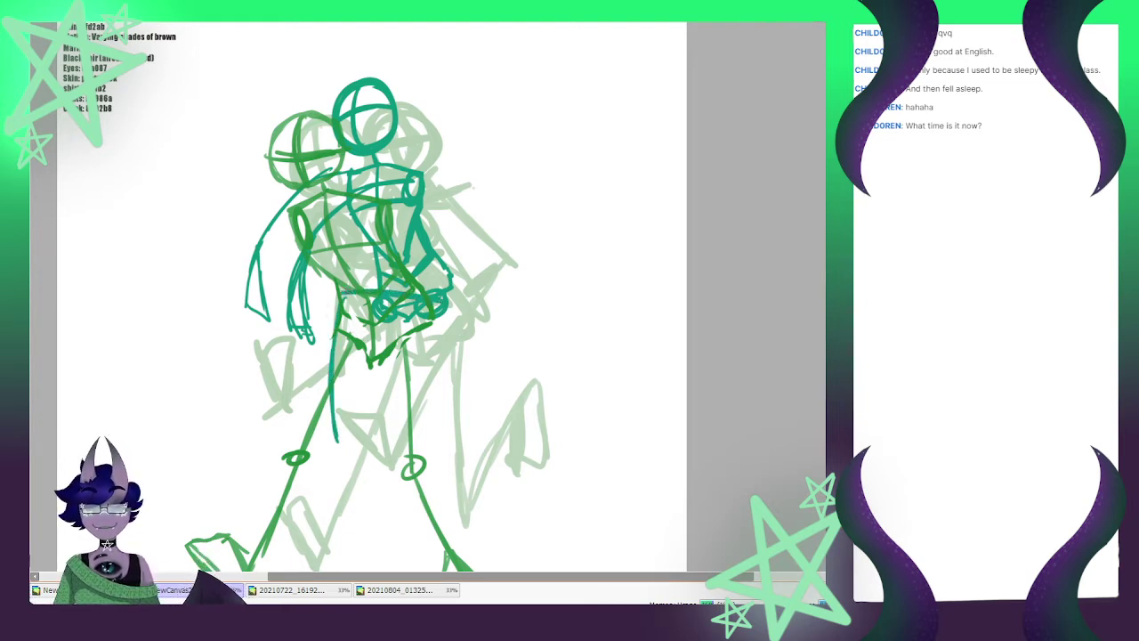
mouse_move(352, 293)
left_mouse_down()
mouse_move(312, 285)
mouse_move(290, 429)
left_mouse_up()
left_click_drag(299, 360, 302, 467)
left_click_drag(342, 418, 305, 464)
mouse_move(299, 426)
left_mouse_down()
mouse_move(263, 482)
mouse_move(298, 450)
left_mouse_up()
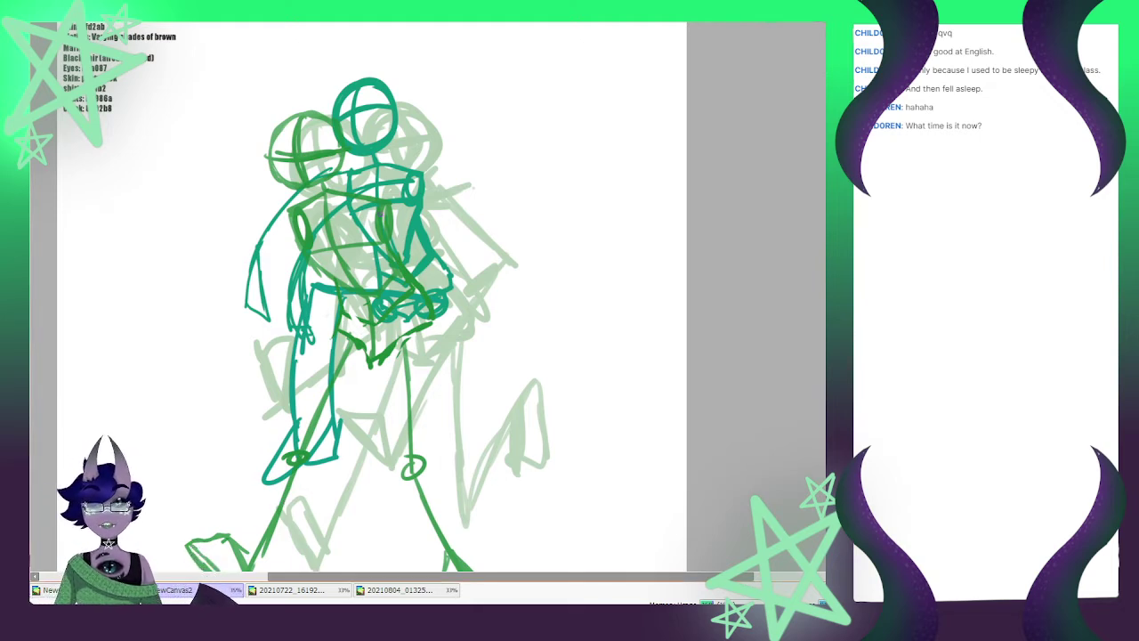
Draw the green figure's two bent arms in bright green, one folded across the waist and one raised outside the torso, with rounded hands
left_click_drag(398, 236, 449, 315)
mouse_move(337, 270)
left_mouse_down()
mouse_move(444, 329)
mouse_move(334, 269)
left_mouse_up()
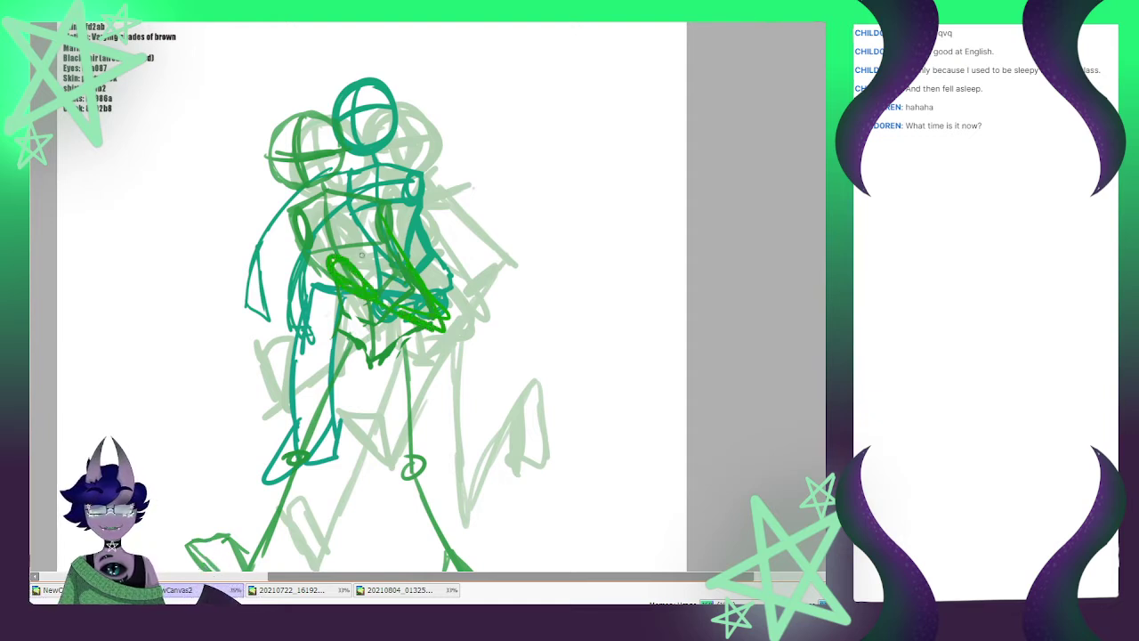
mouse_move(299, 213)
left_mouse_down()
mouse_move(336, 312)
mouse_move(296, 275)
mouse_move(308, 299)
left_mouse_up()
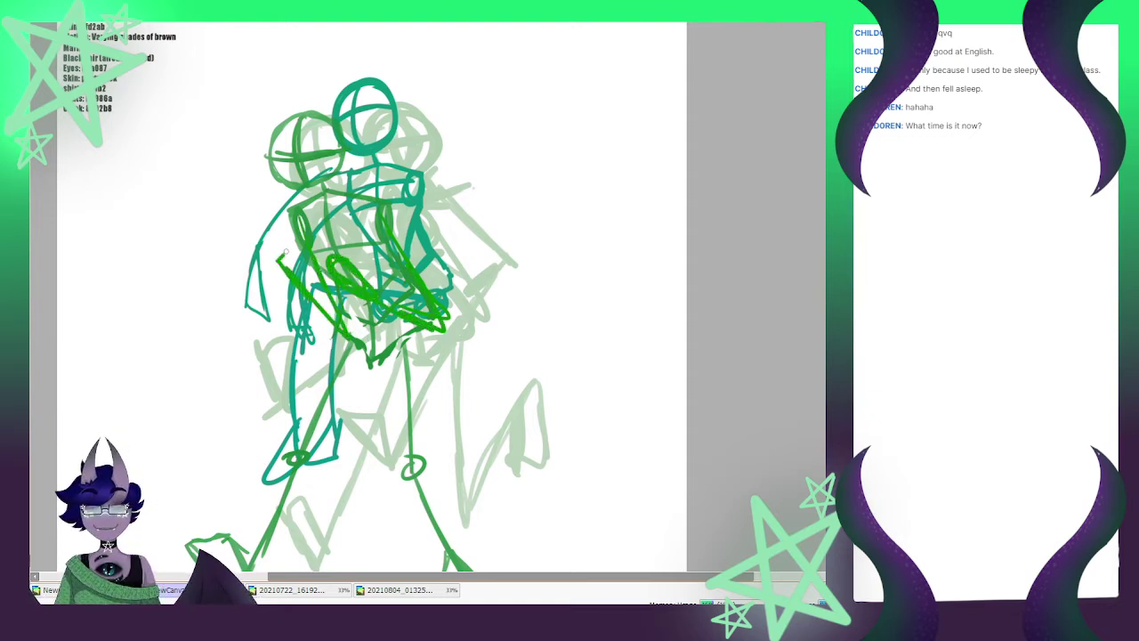
mouse_move(283, 244)
left_mouse_down()
mouse_move(323, 306)
mouse_move(294, 283)
left_mouse_up()
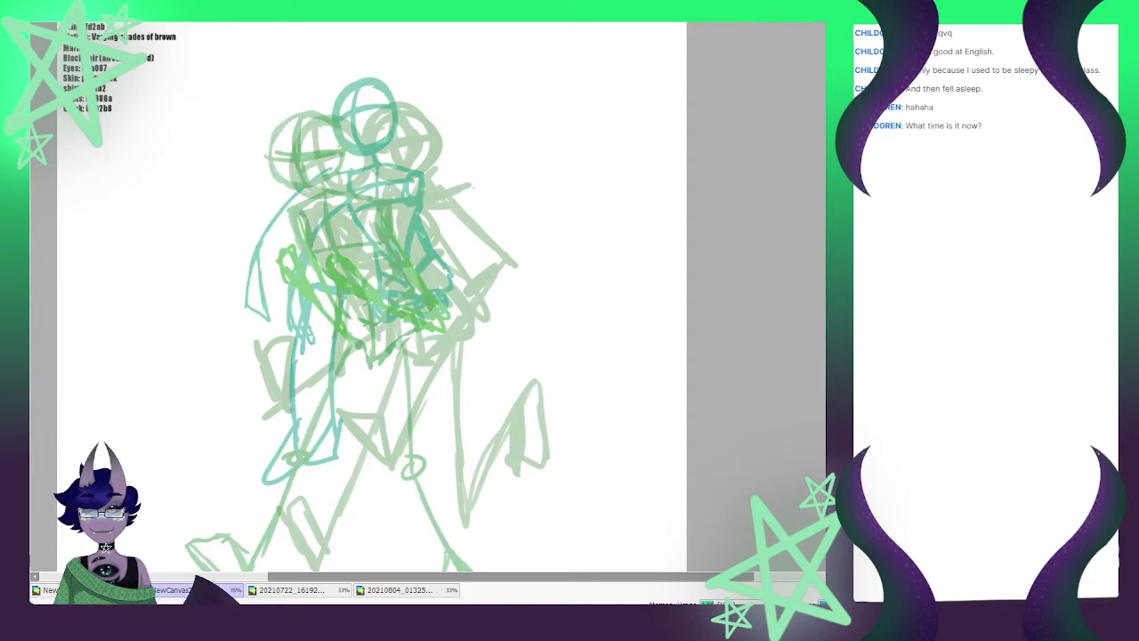
Examine the faded green and teal sketches, checking the overall pose as well as the heads and shoulders up close
scroll(306, 122, "down", 1)
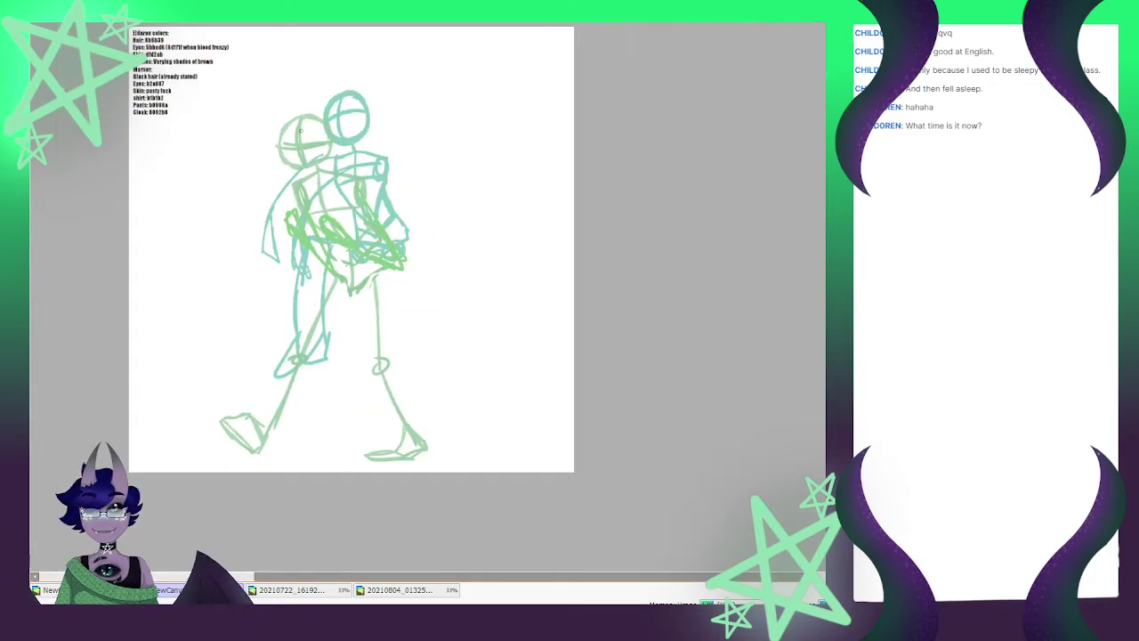
scroll(340, 107, "up", 1)
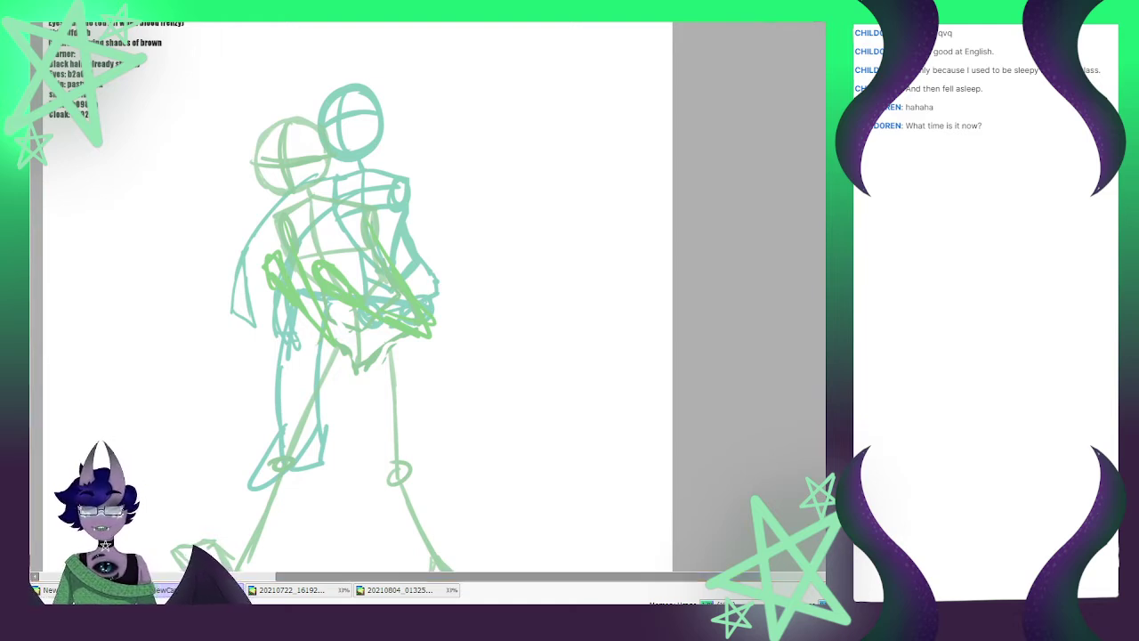
scroll(383, 97, "up", 2)
scroll(349, 374, "down", 3)
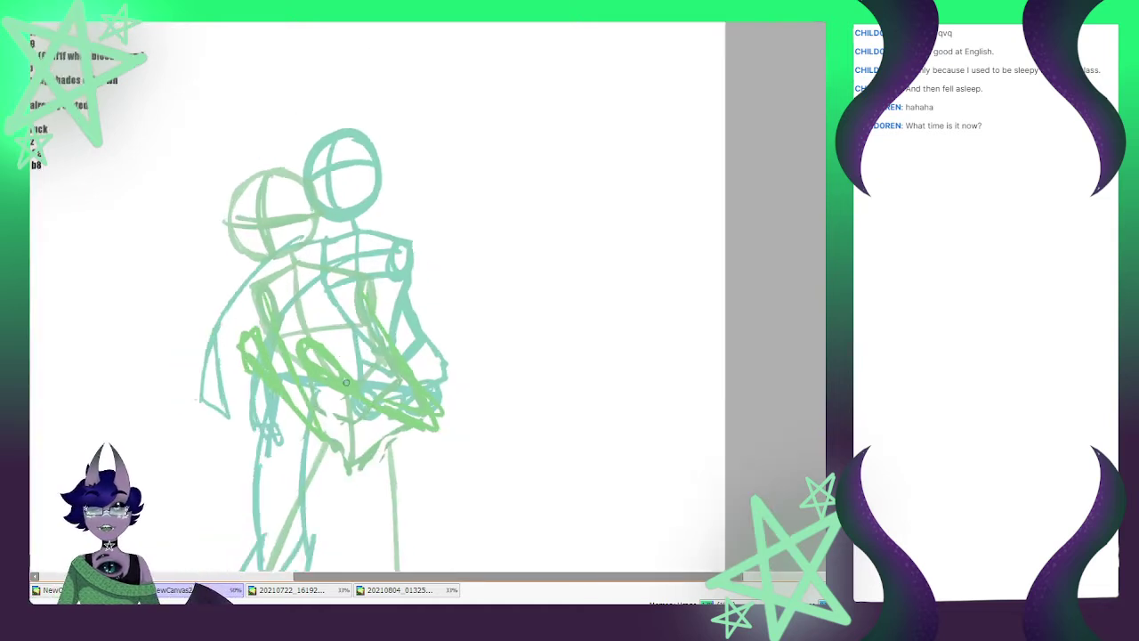
scroll(141, 143, "up", 2)
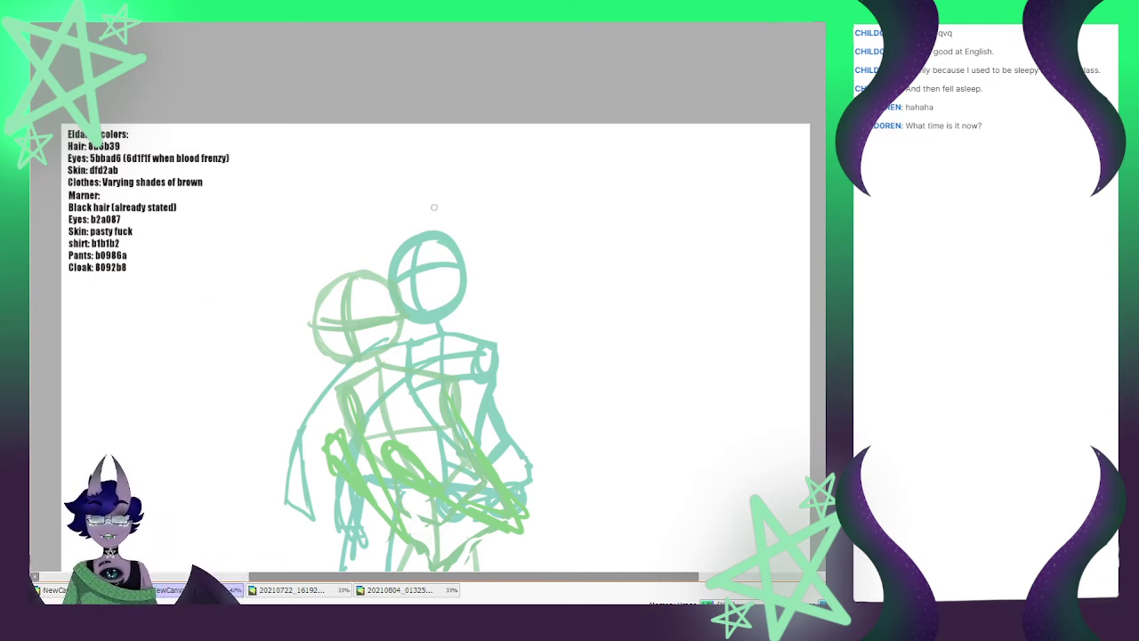
scroll(460, 254, "up", 1)
scroll(460, 255, "up", 1)
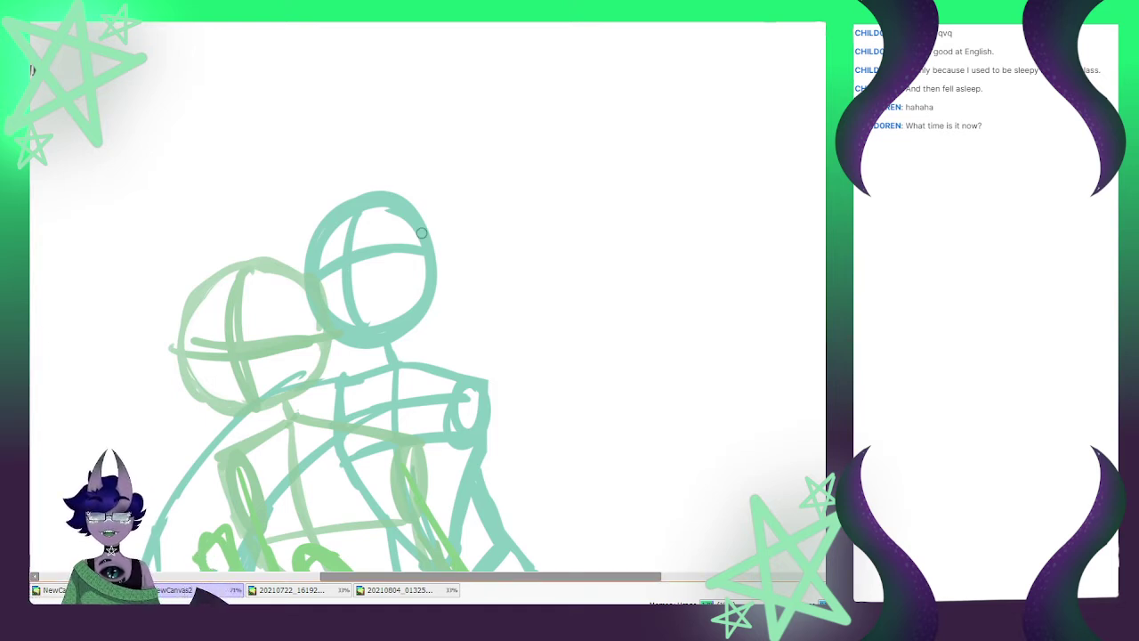
scroll(420, 233, "down", 2)
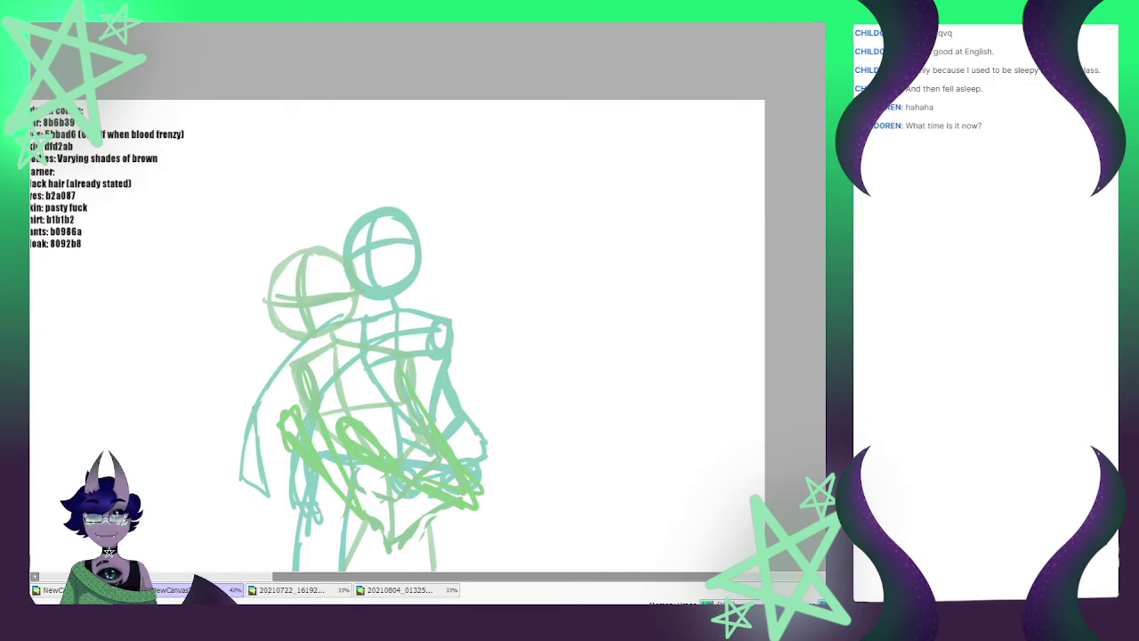
scroll(299, 291, "down", 1)
scroll(298, 291, "up", 3)
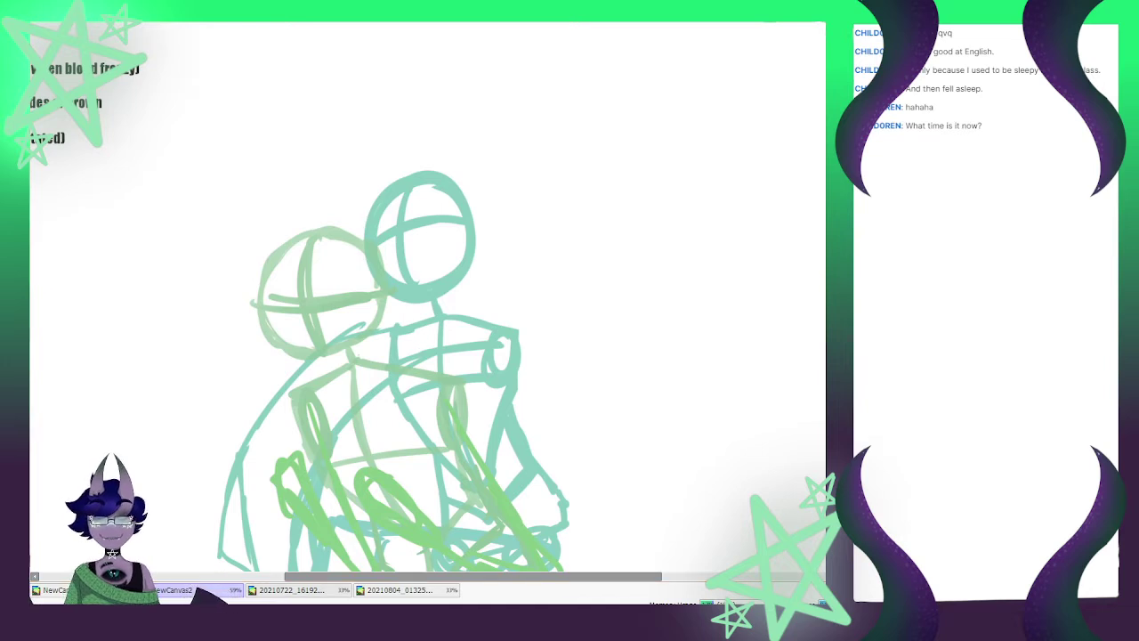
Look over the two pencil reference drawings, 20210722_16192... and 20210804_01325..., and return to the NewCanvas2 sketch
left_click(298, 590)
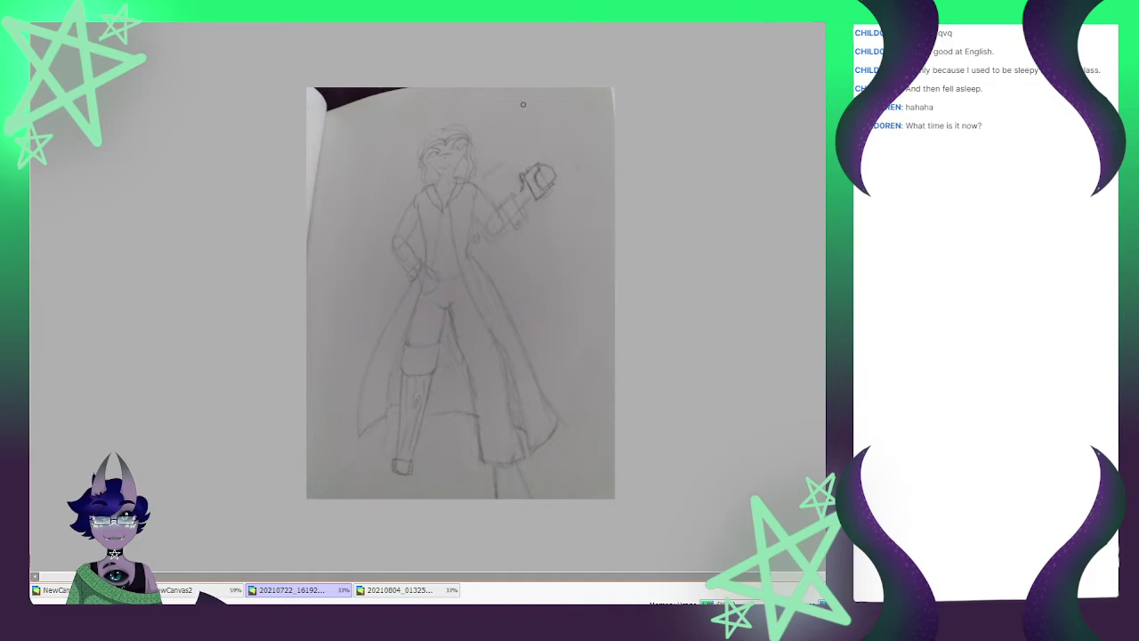
scroll(484, 112, "up", 4)
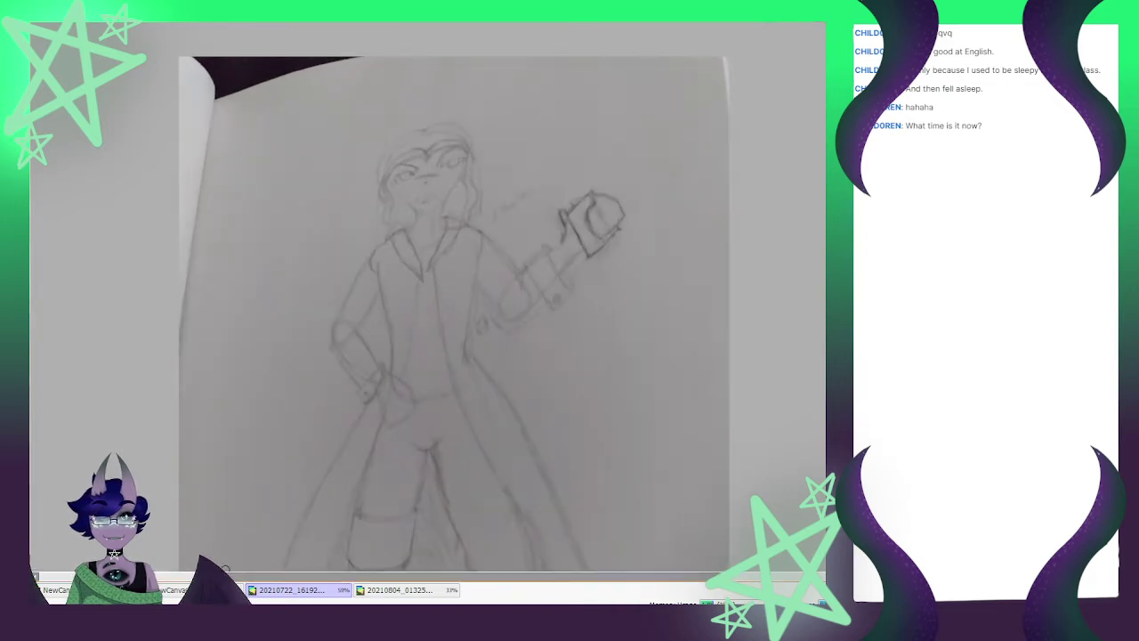
left_click(401, 589)
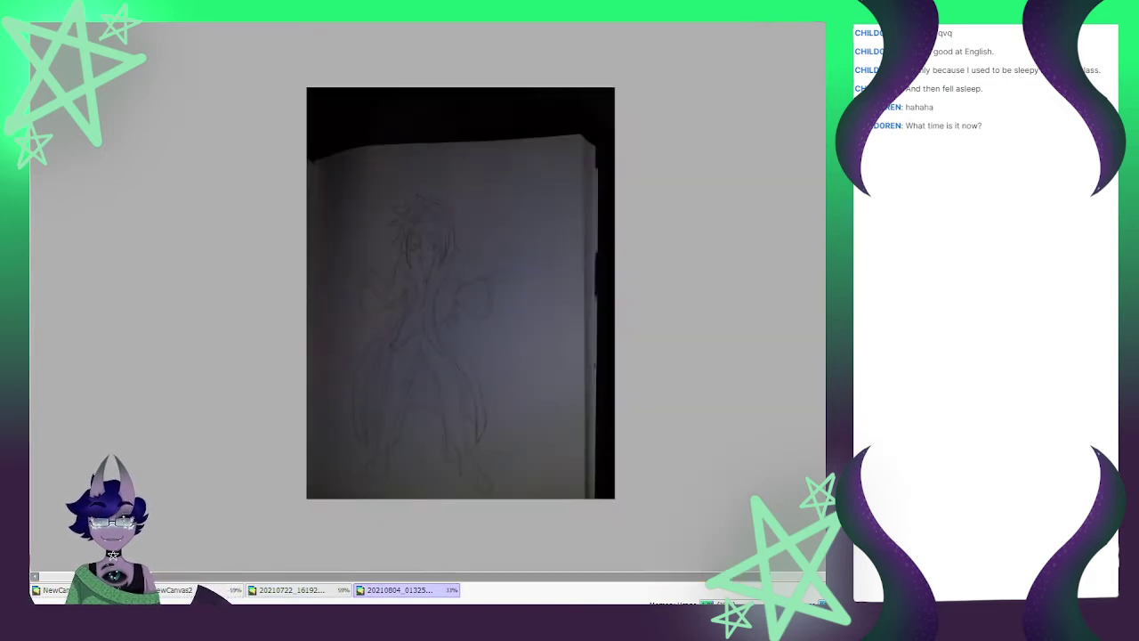
left_click(294, 590)
left_click(192, 590)
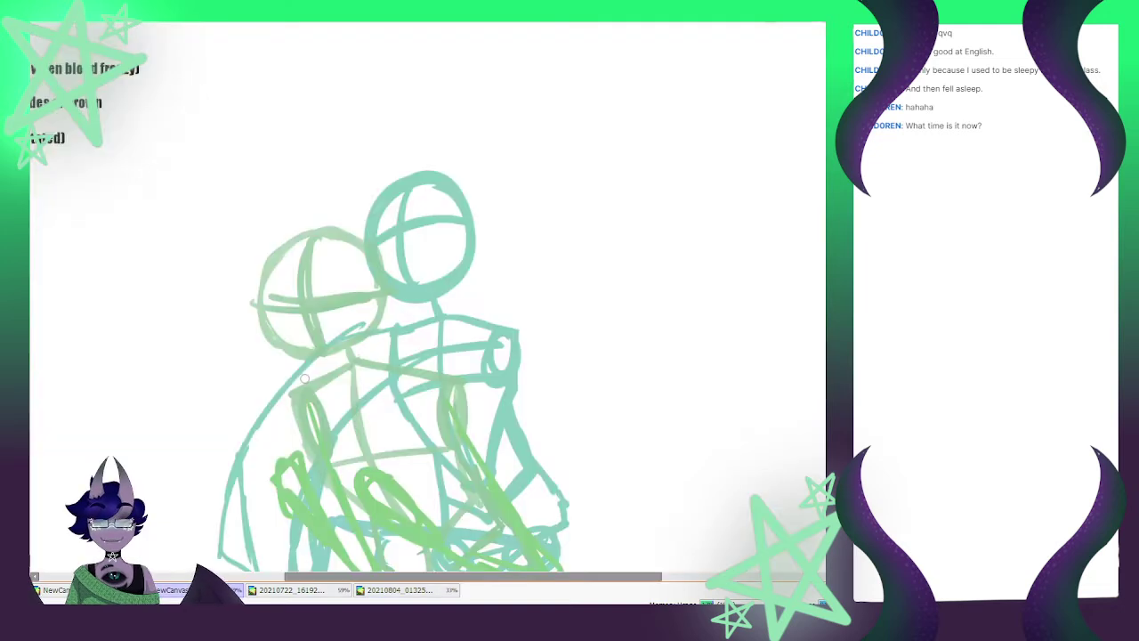
Try a narrow angular face outline with a pointed chin over the green figure's head, erase part of it and undo the attempt
scroll(296, 286, "up", 3)
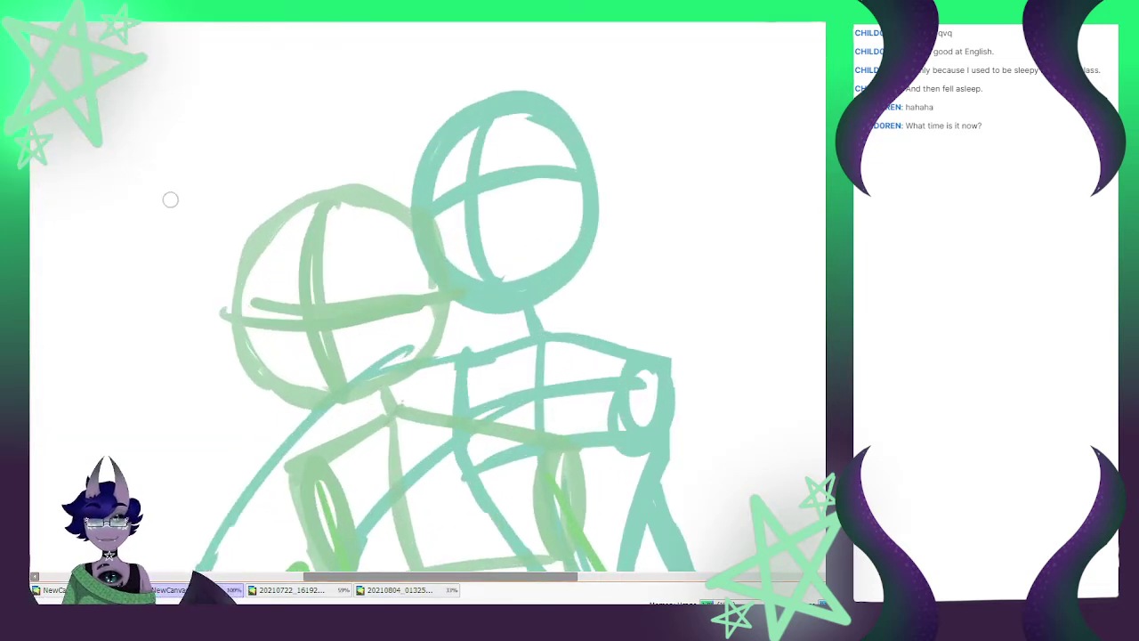
scroll(169, 196, "down", 2)
scroll(163, 208, "up", 1)
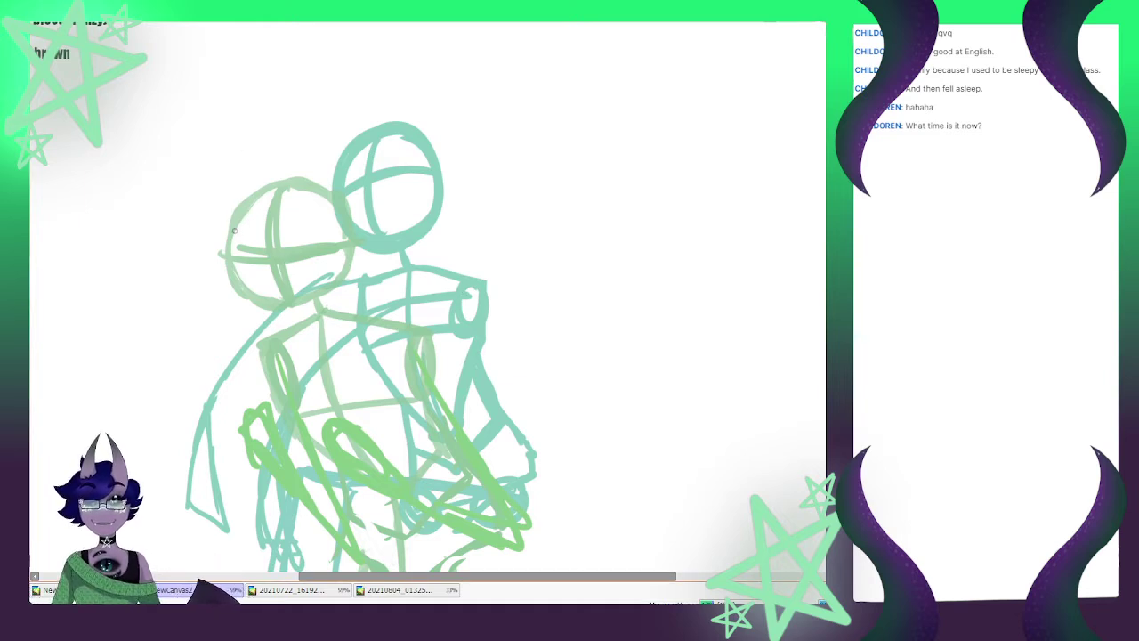
mouse_move(231, 223)
left_mouse_down()
mouse_move(239, 285)
mouse_move(272, 325)
left_mouse_up()
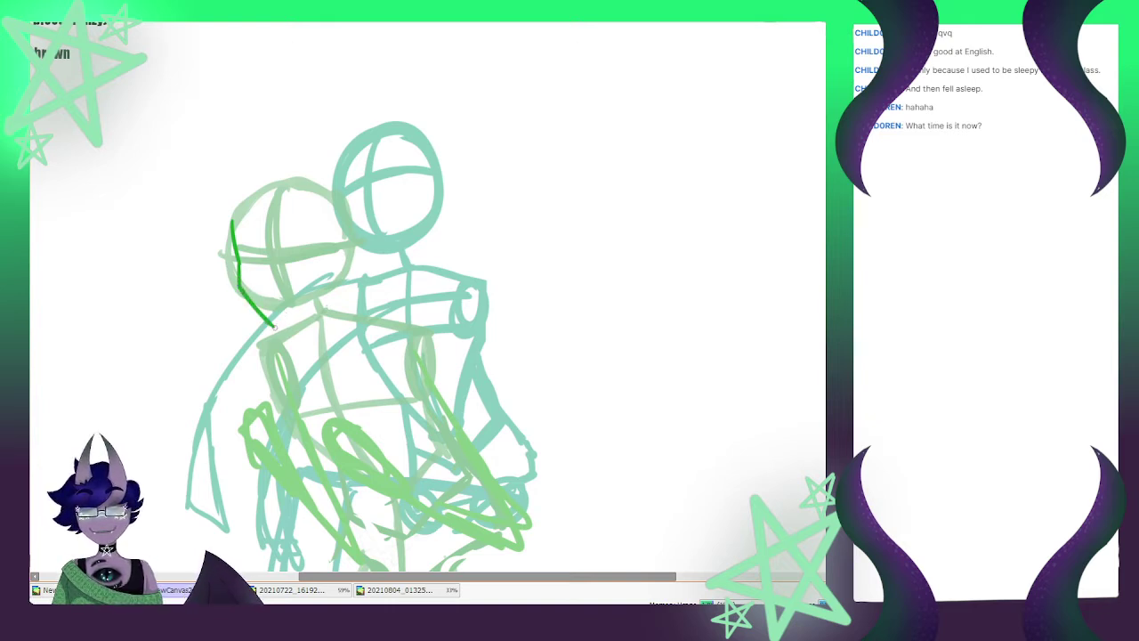
mouse_move(272, 325)
left_mouse_down()
mouse_move(303, 317)
mouse_move(334, 281)
mouse_move(338, 239)
mouse_move(339, 258)
left_mouse_up()
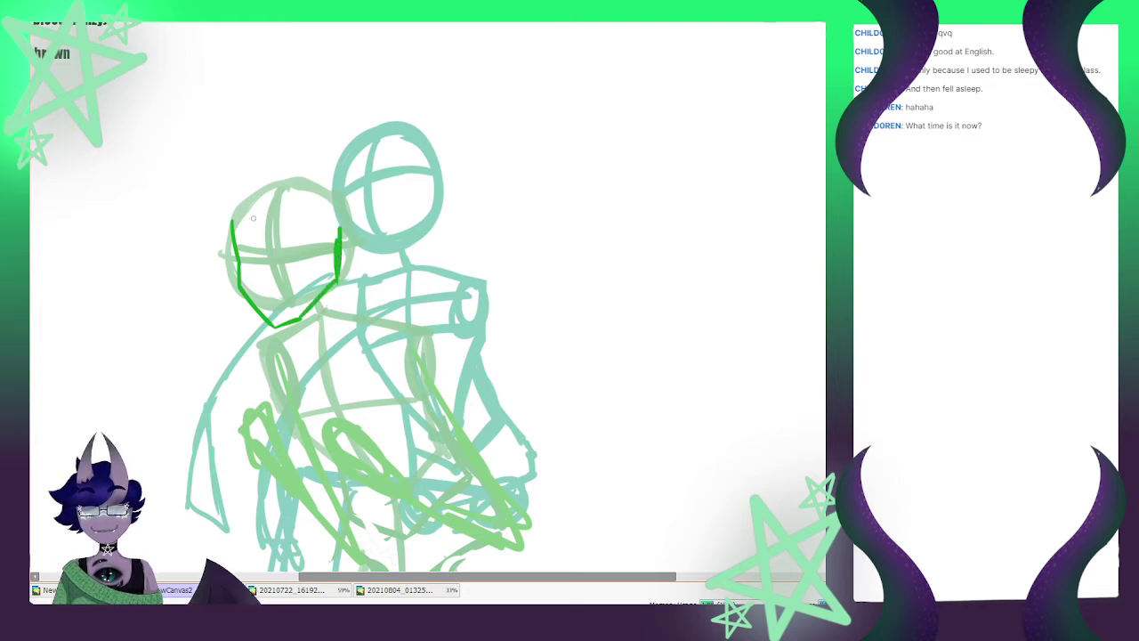
mouse_move(233, 233)
left_mouse_down()
mouse_move(303, 175)
mouse_move(331, 201)
mouse_move(340, 238)
left_mouse_up()
mouse_move(294, 174)
left_mouse_down()
mouse_move(337, 202)
mouse_move(226, 223)
mouse_move(223, 293)
mouse_move(245, 319)
left_mouse_up()
key("e")
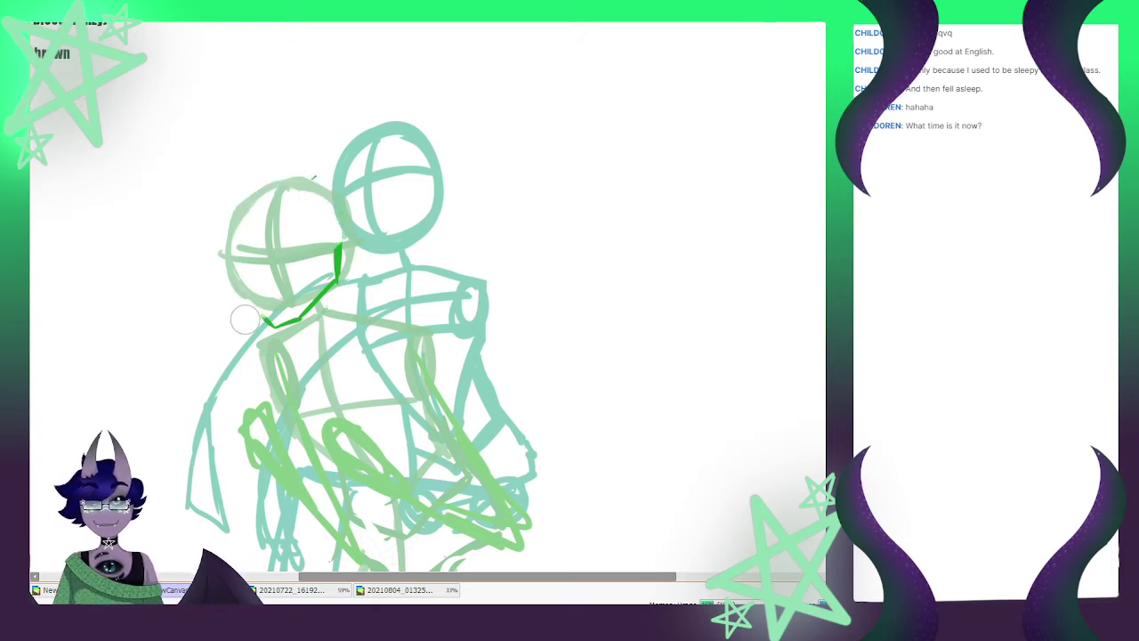
key("ctrl+z")
key("ctrl+z")
key("ctrl+z")
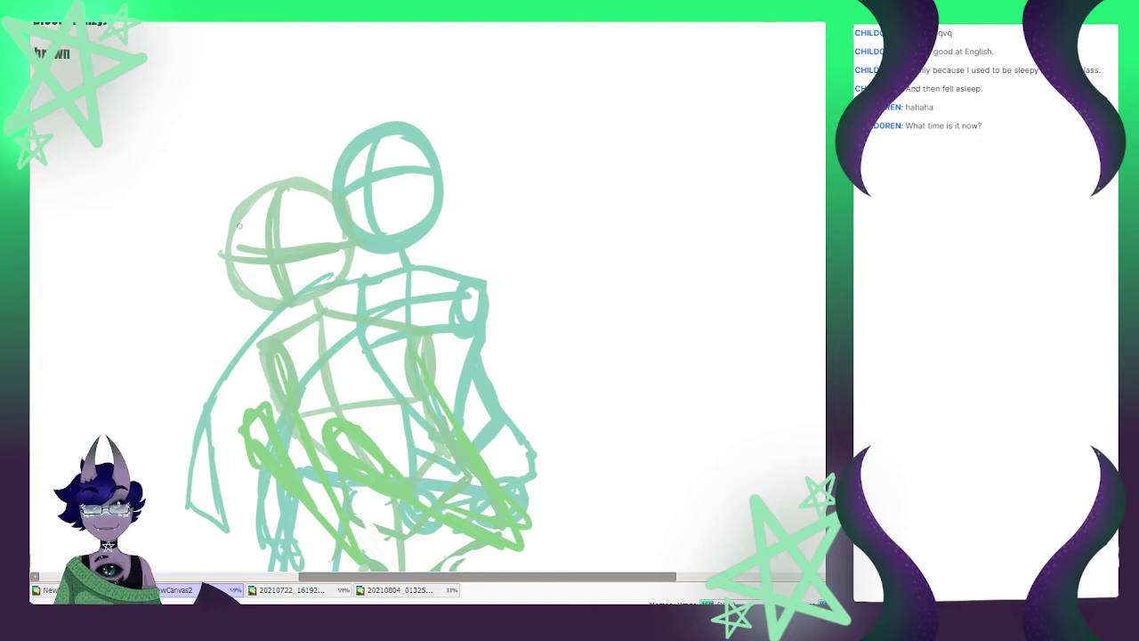
Draw an angular jaw outline over the green head, from the outer temple down to a flat chin and up to the opposite cheek
mouse_move(227, 216)
left_mouse_down()
mouse_move(235, 261)
mouse_move(280, 324)
mouse_move(347, 258)
left_mouse_up()
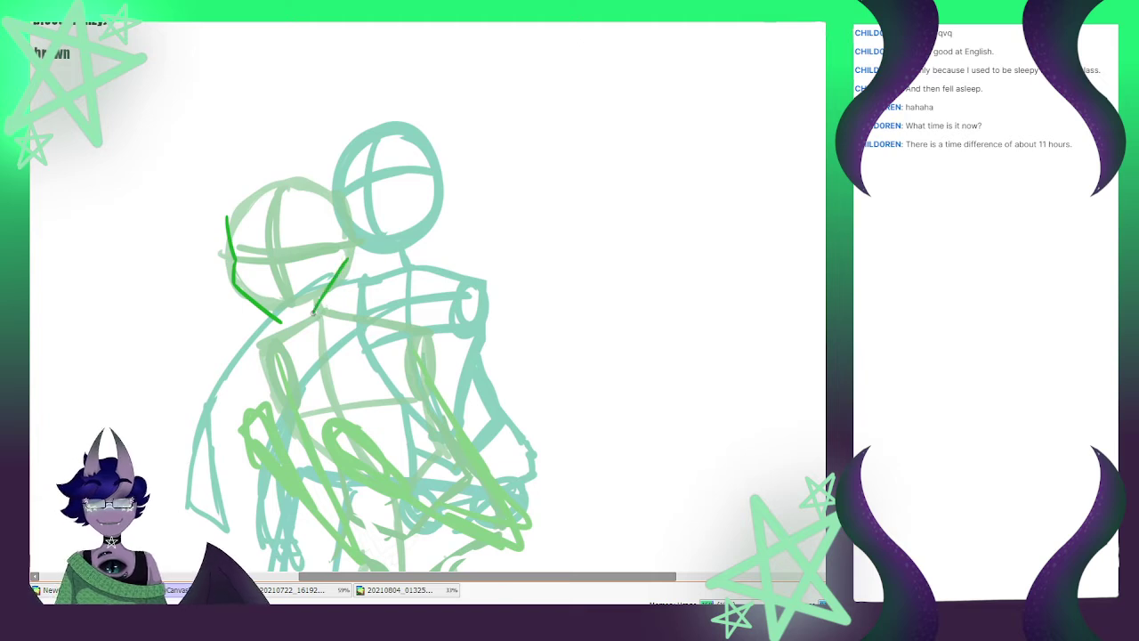
left_click_drag(312, 316, 278, 322)
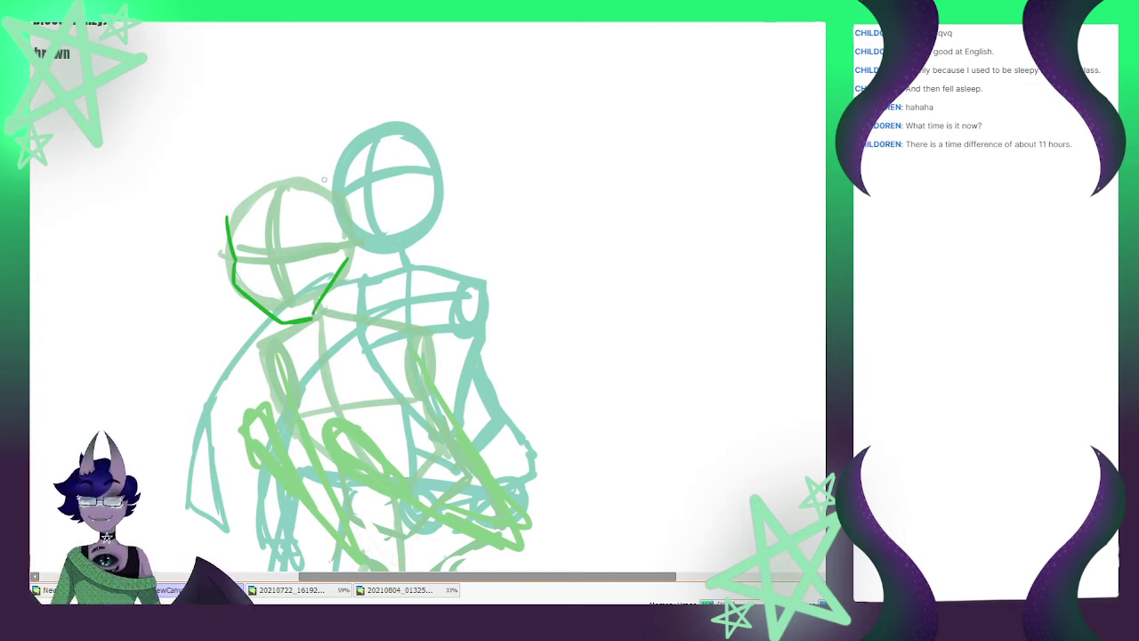
Try a closed head outline over the green head, with a jaw, straight cheeks and a rounded skull, and erase it
mouse_move(228, 222)
left_mouse_down()
mouse_move(252, 167)
mouse_move(334, 156)
mouse_move(334, 168)
mouse_move(319, 164)
mouse_move(344, 193)
mouse_move(349, 255)
mouse_move(359, 251)
mouse_move(324, 300)
mouse_move(338, 355)
mouse_move(323, 302)
mouse_move(352, 269)
left_mouse_up()
key("e")
key("n")
mouse_move(349, 203)
left_mouse_down()
mouse_move(325, 164)
mouse_move(237, 195)
mouse_move(249, 214)
left_mouse_up()
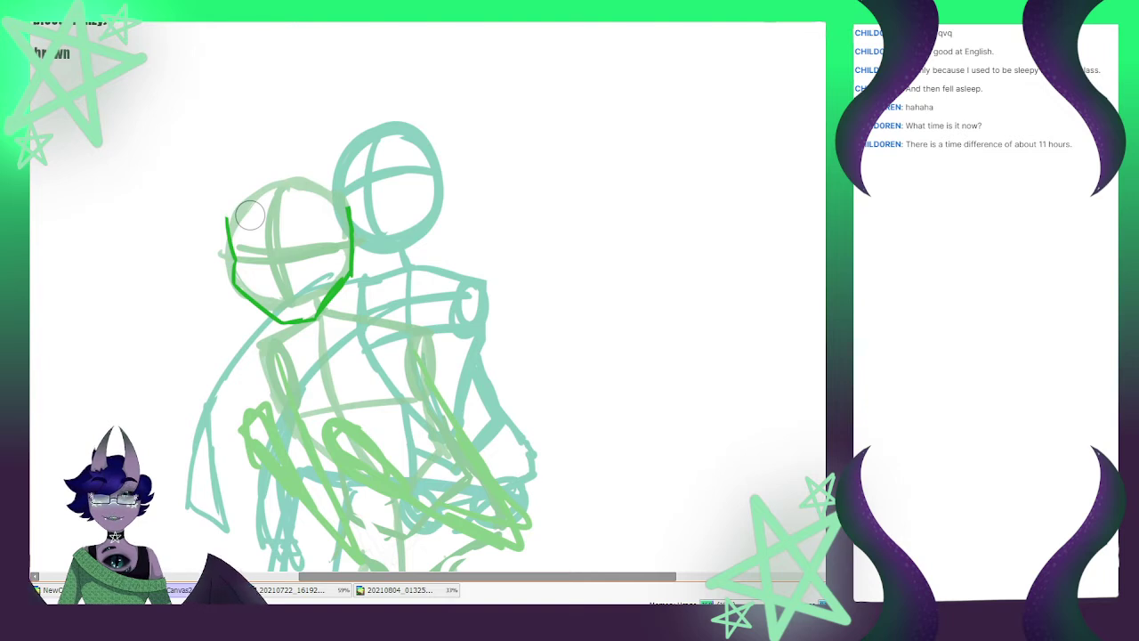
mouse_move(229, 223)
left_mouse_down()
mouse_move(240, 187)
mouse_move(282, 166)
mouse_move(336, 179)
mouse_move(349, 209)
left_mouse_up()
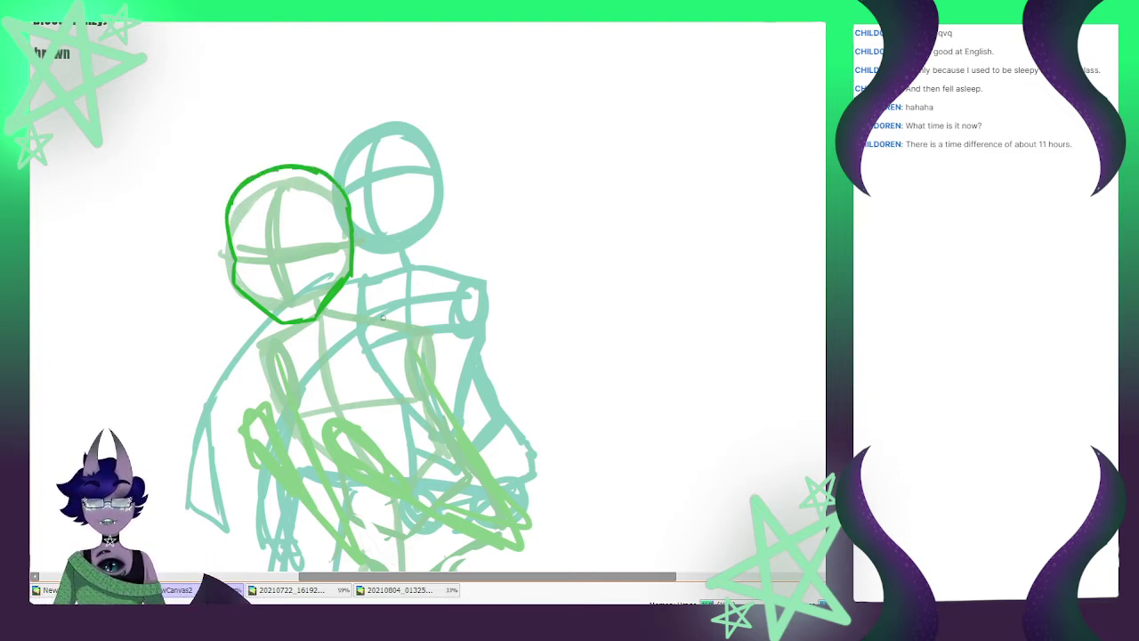
key("e")
mouse_move(282, 169)
left_mouse_down()
mouse_move(253, 190)
mouse_move(233, 258)
mouse_move(340, 192)
mouse_move(302, 322)
mouse_move(280, 250)
mouse_move(314, 279)
left_mouse_up()
key("n")
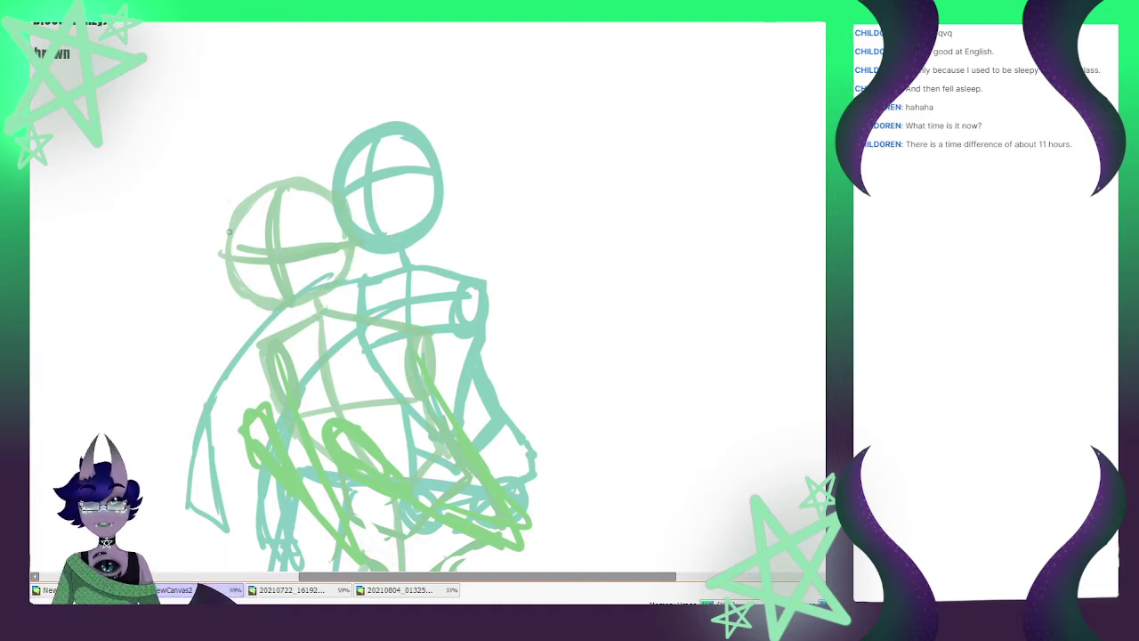
Redraw the angular jaw over the green head from temple to opposite cheek and erase the overshoot at the chin
mouse_move(226, 224)
left_mouse_down()
mouse_move(238, 287)
mouse_move(287, 334)
mouse_move(346, 276)
left_mouse_up()
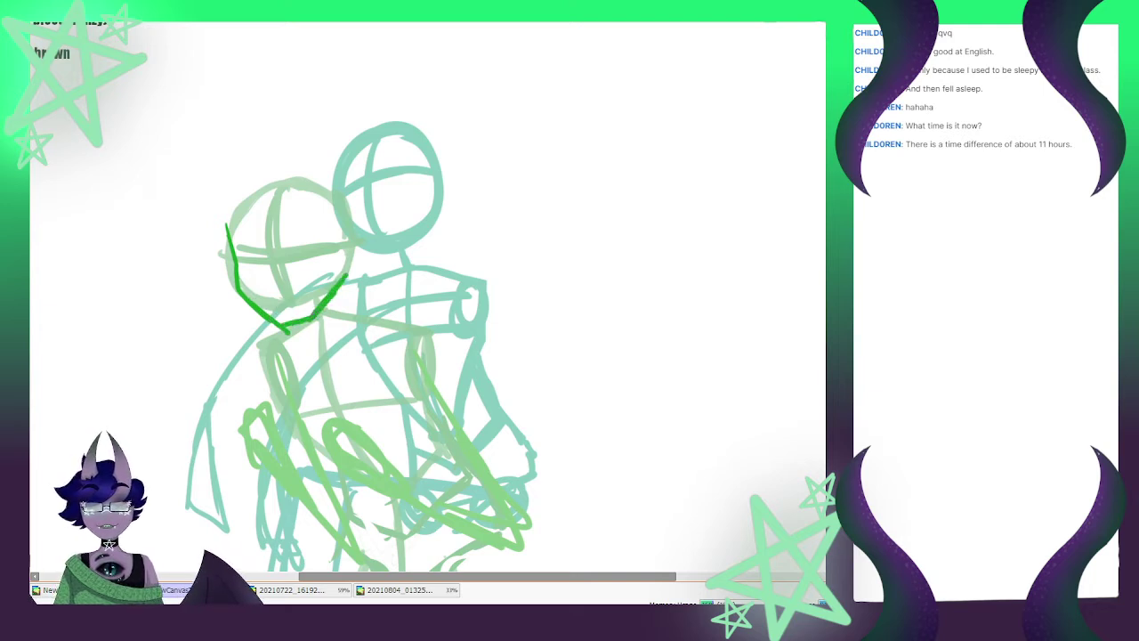
key("e")
left_click_drag(296, 329, 277, 335)
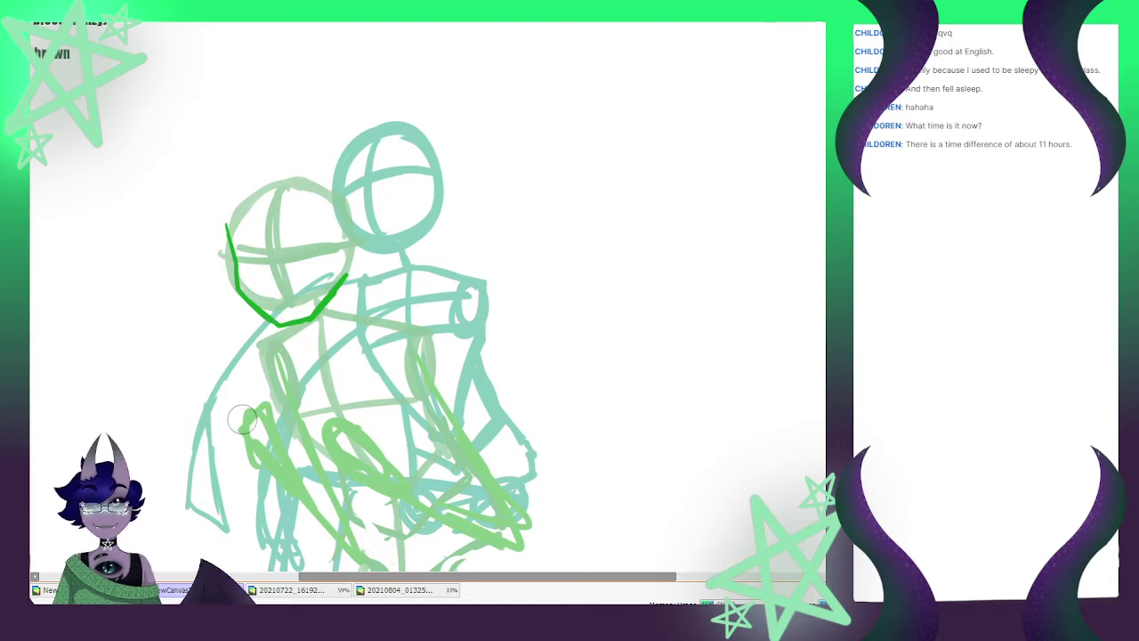
Check the 20210722_16192... reference drawing and sketch an ear on the green head at the end of the jawline nearest the teal head
left_click(298, 589)
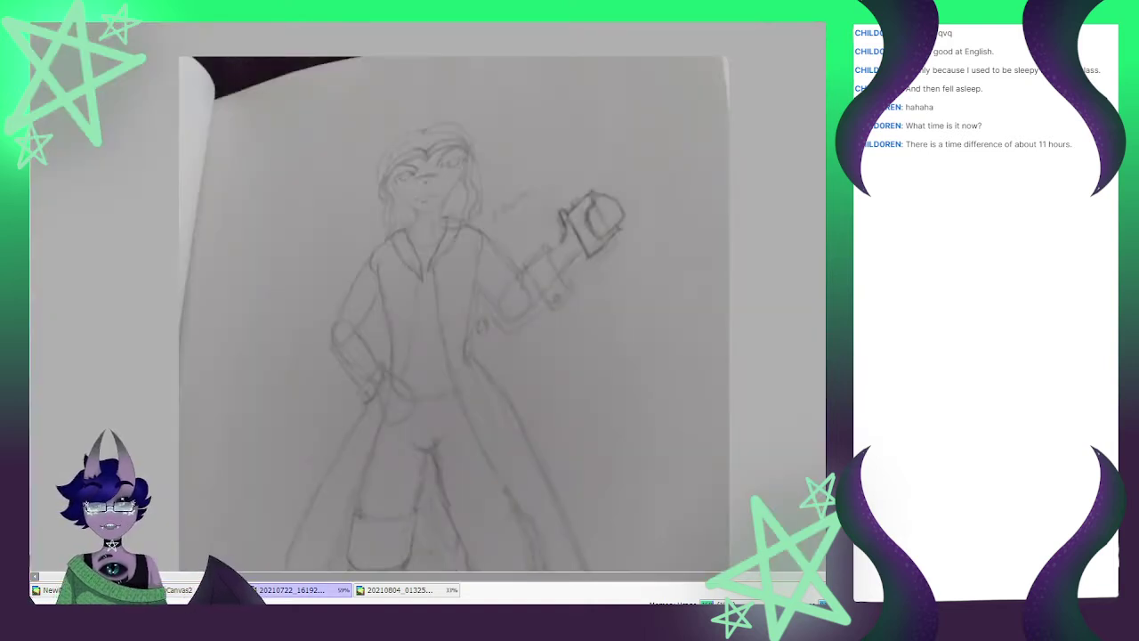
left_click(183, 589)
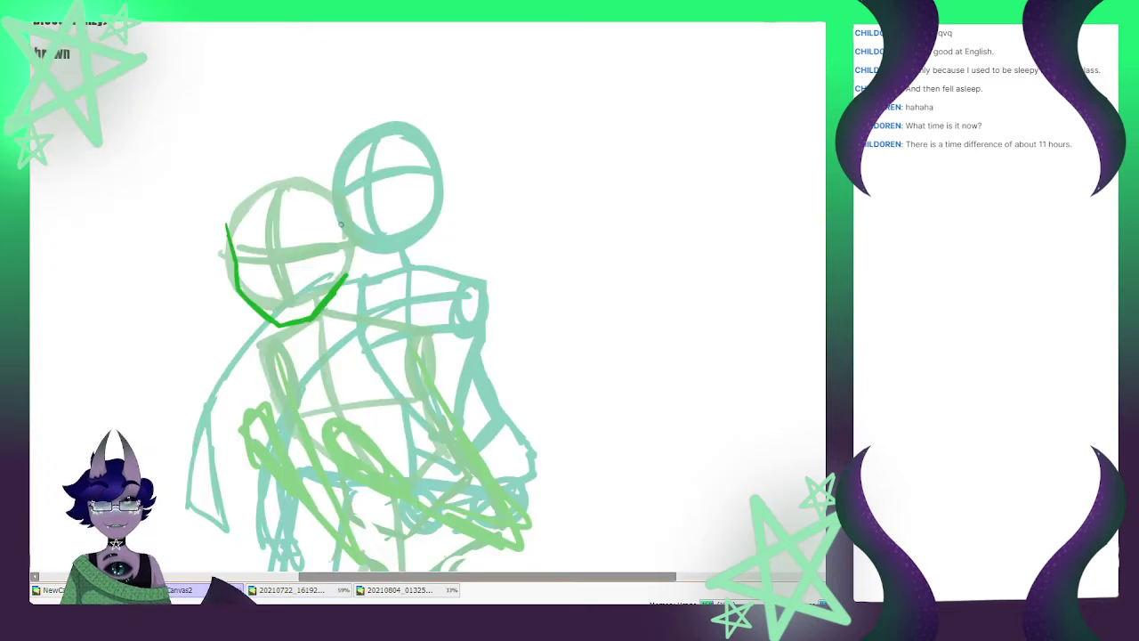
mouse_move(339, 236)
left_mouse_down()
mouse_move(347, 219)
mouse_move(363, 242)
mouse_move(344, 276)
mouse_move(358, 247)
mouse_move(357, 264)
left_mouse_up()
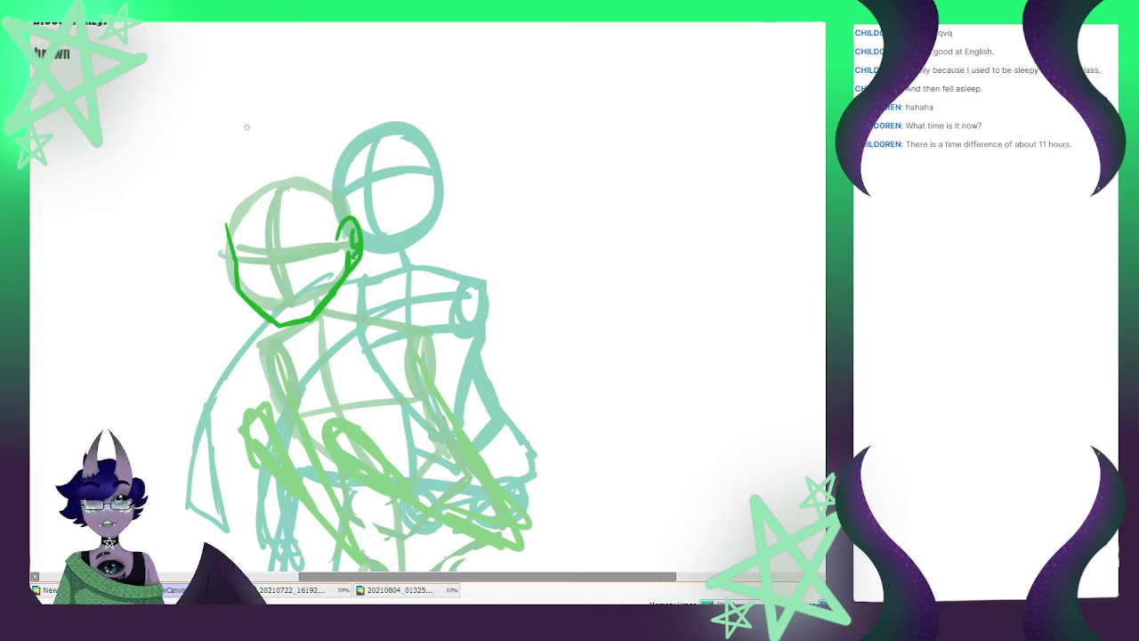
Draw wavy front hair locks curling down both sides of the green figure's face, replacing a first overly wide strand
mouse_move(263, 223)
left_mouse_down()
mouse_move(271, 250)
mouse_move(260, 218)
mouse_move(208, 286)
left_mouse_up()
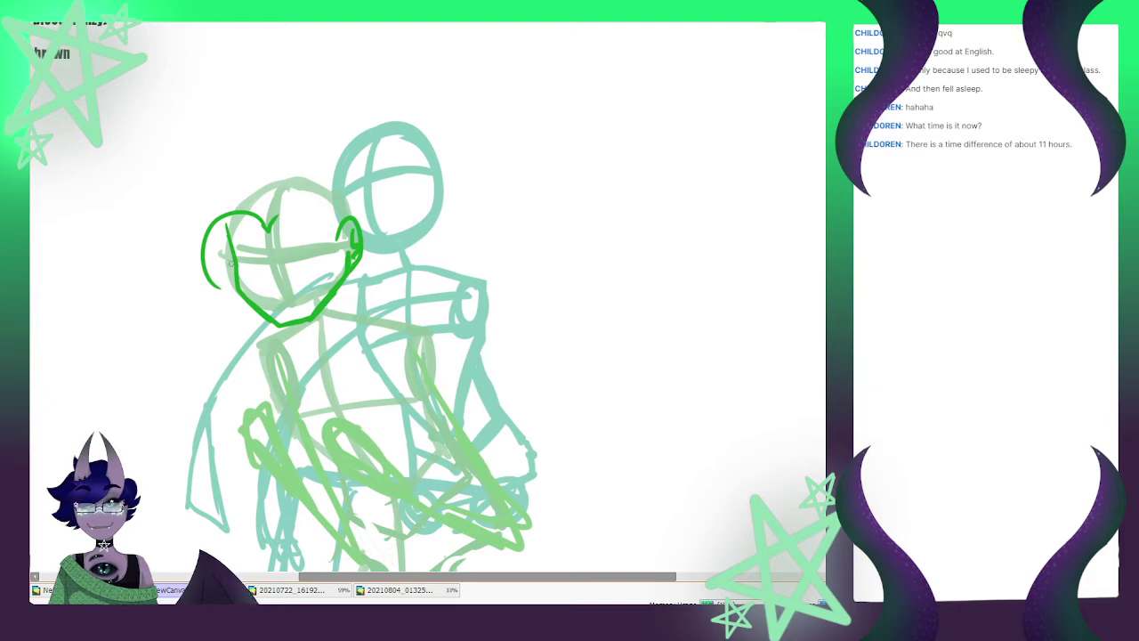
key("ctrl+z")
left_click_drag(266, 230, 233, 310)
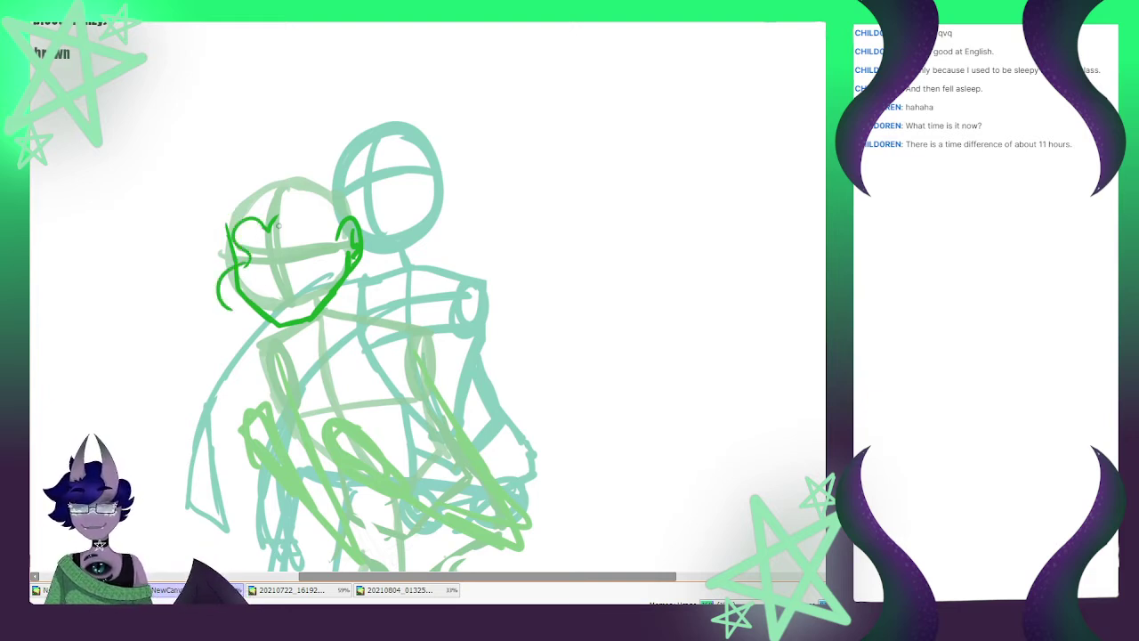
mouse_move(277, 225)
left_mouse_down()
mouse_move(284, 210)
mouse_move(334, 287)
left_mouse_up()
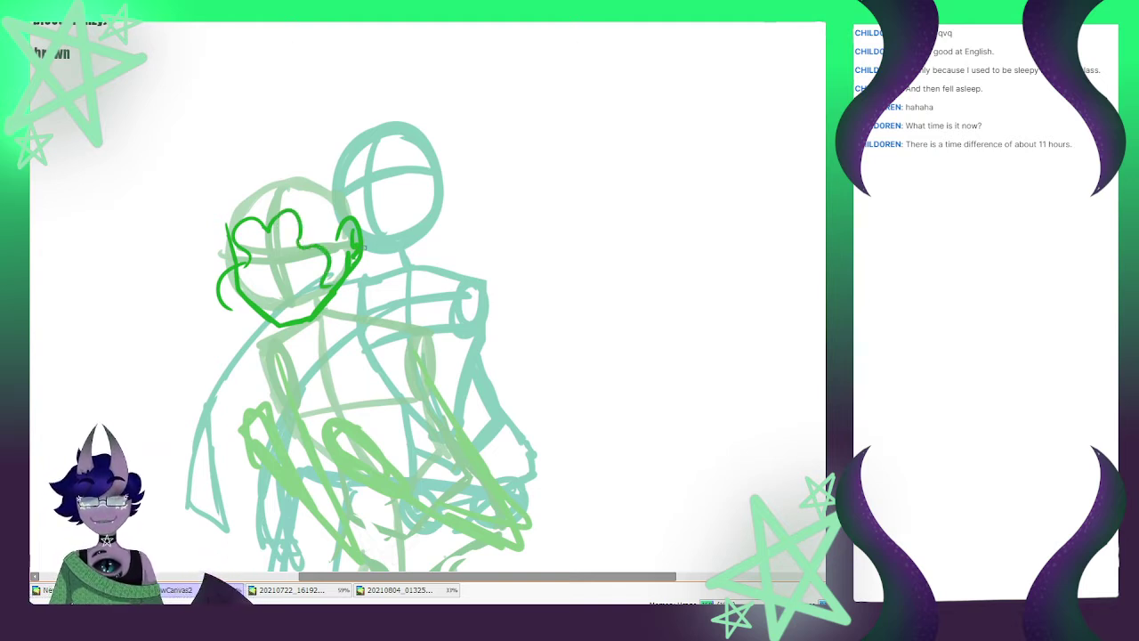
mouse_move(231, 309)
left_mouse_down()
mouse_move(260, 230)
mouse_move(290, 233)
mouse_move(325, 275)
left_mouse_up()
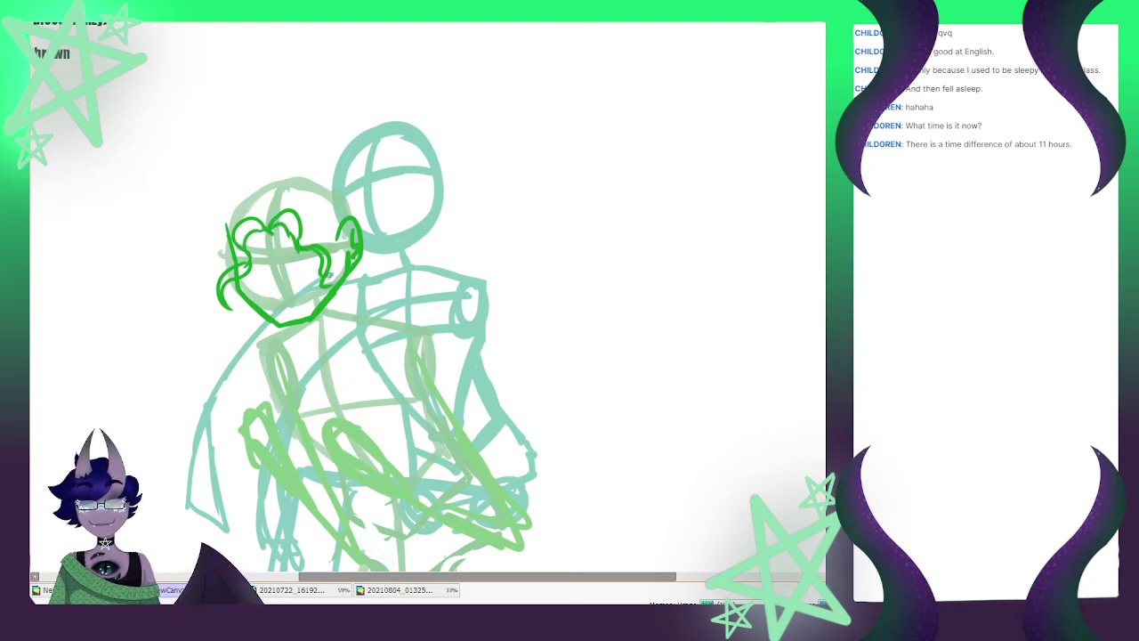
Outline the green figure's outer hair from a parting at the crown down both sides, with pointed tufts around the ear
mouse_move(265, 213)
left_mouse_down()
mouse_move(280, 187)
mouse_move(256, 182)
mouse_move(228, 210)
mouse_move(215, 239)
mouse_move(229, 271)
left_mouse_up()
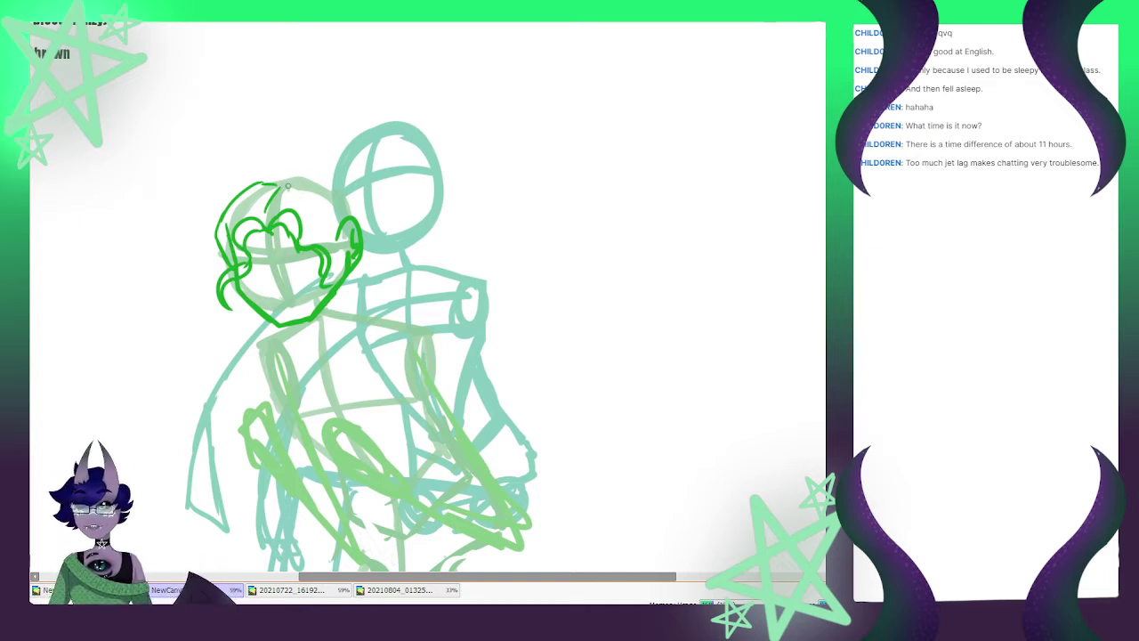
mouse_move(281, 186)
left_mouse_down()
mouse_move(247, 184)
mouse_move(218, 233)
left_mouse_up()
mouse_move(281, 185)
left_mouse_down()
mouse_move(308, 173)
mouse_move(342, 190)
mouse_move(377, 242)
mouse_move(358, 207)
mouse_move(377, 243)
mouse_move(370, 252)
mouse_move(380, 240)
mouse_move(355, 293)
mouse_move(367, 258)
left_mouse_up()
left_click_drag(240, 194, 207, 219)
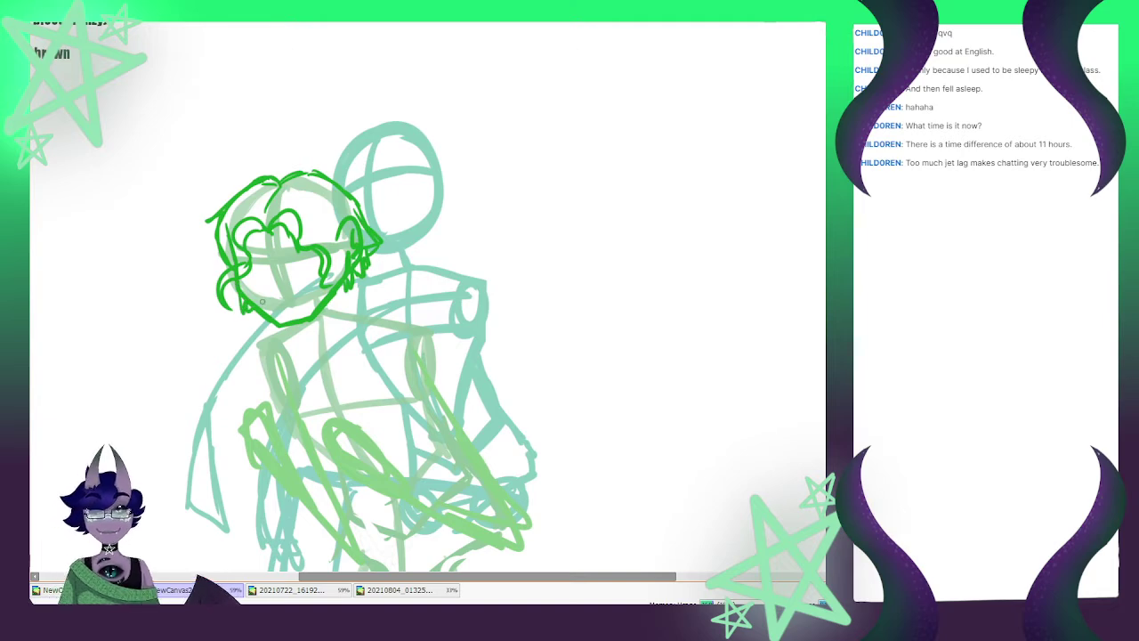
Compare the head with the 20210722_16192... reference, and raise the top of the hair outline slightly and rotate it a little clockwise
scroll(263, 300, "down", 6)
scroll(252, 264, "up", 4)
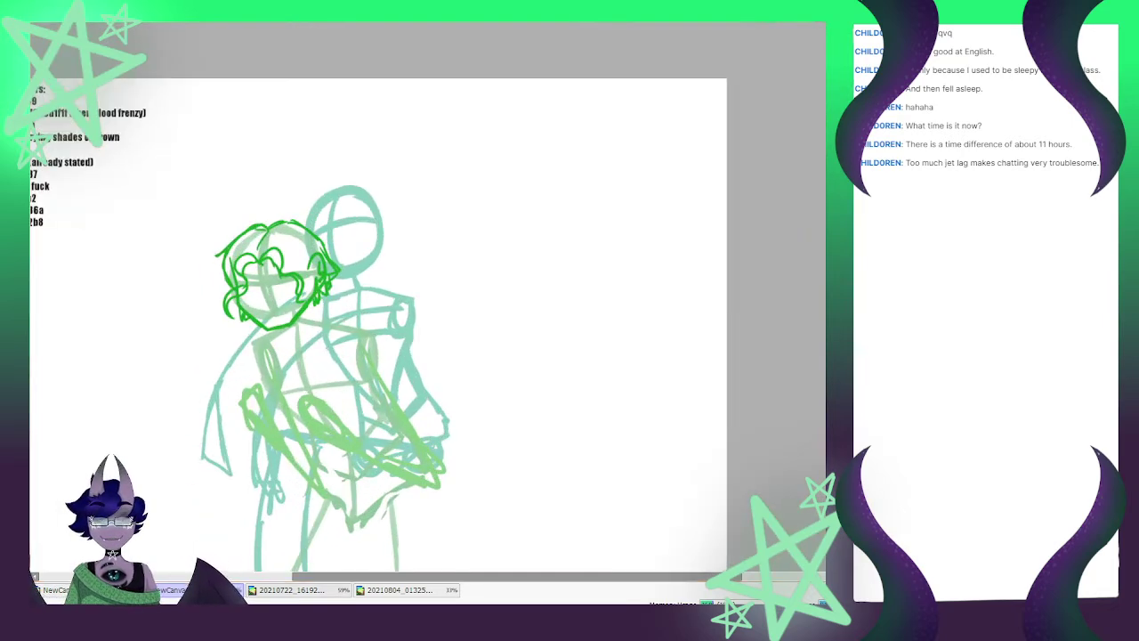
left_click(294, 590)
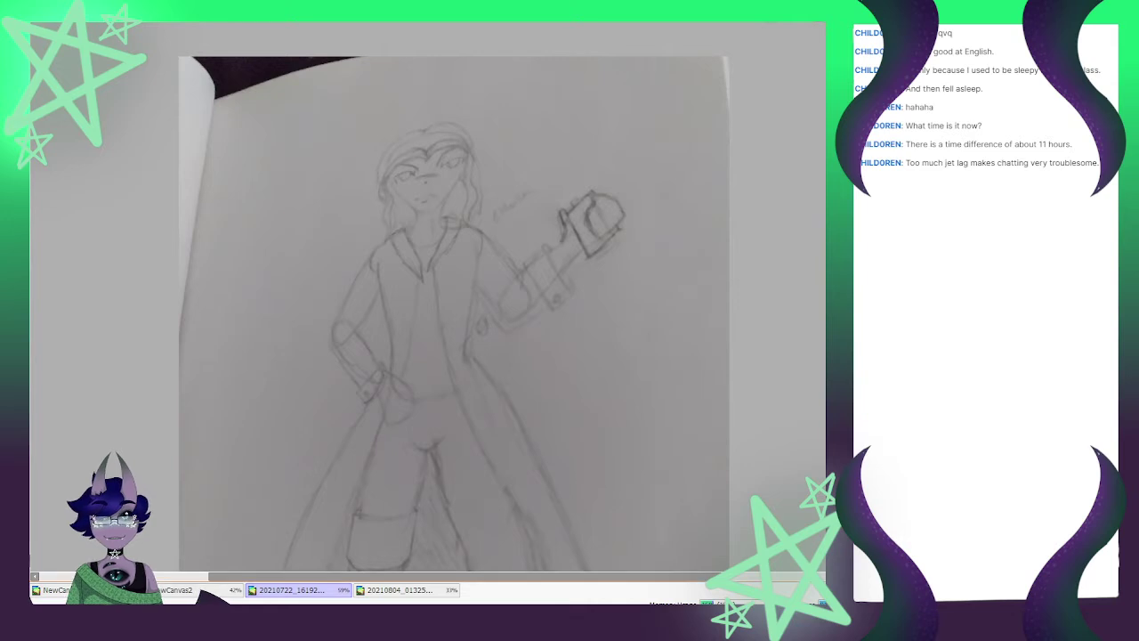
key("ctrl+shift+Tab")
scroll(262, 302, "up", 2)
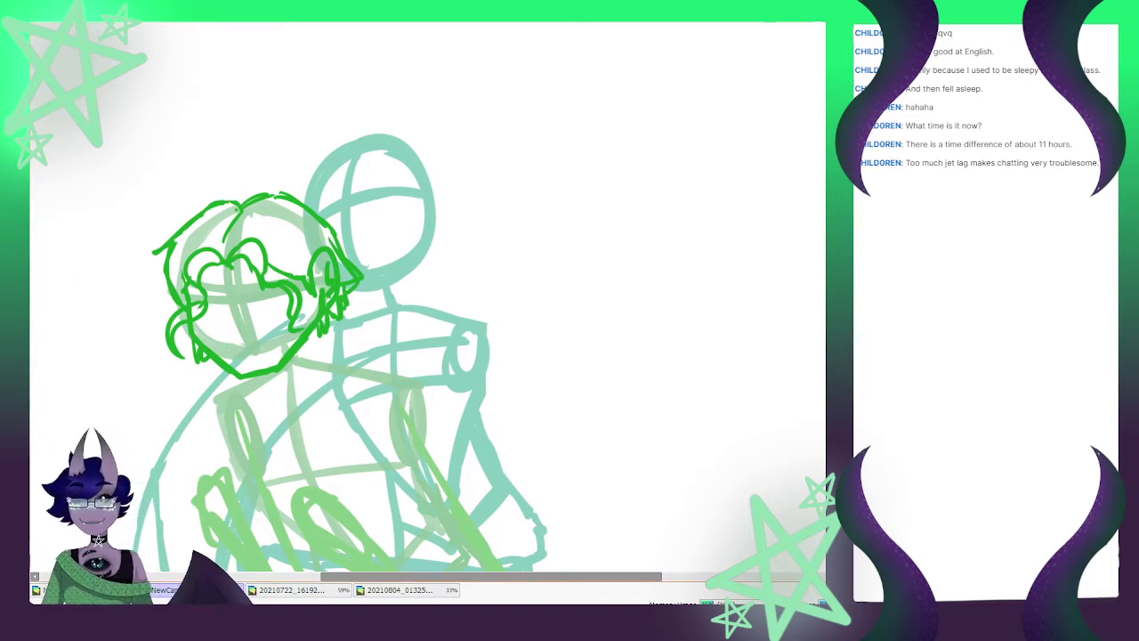
mouse_move(313, 178)
left_mouse_down()
mouse_move(256, 179)
mouse_move(199, 262)
mouse_move(347, 184)
mouse_move(320, 179)
left_mouse_up()
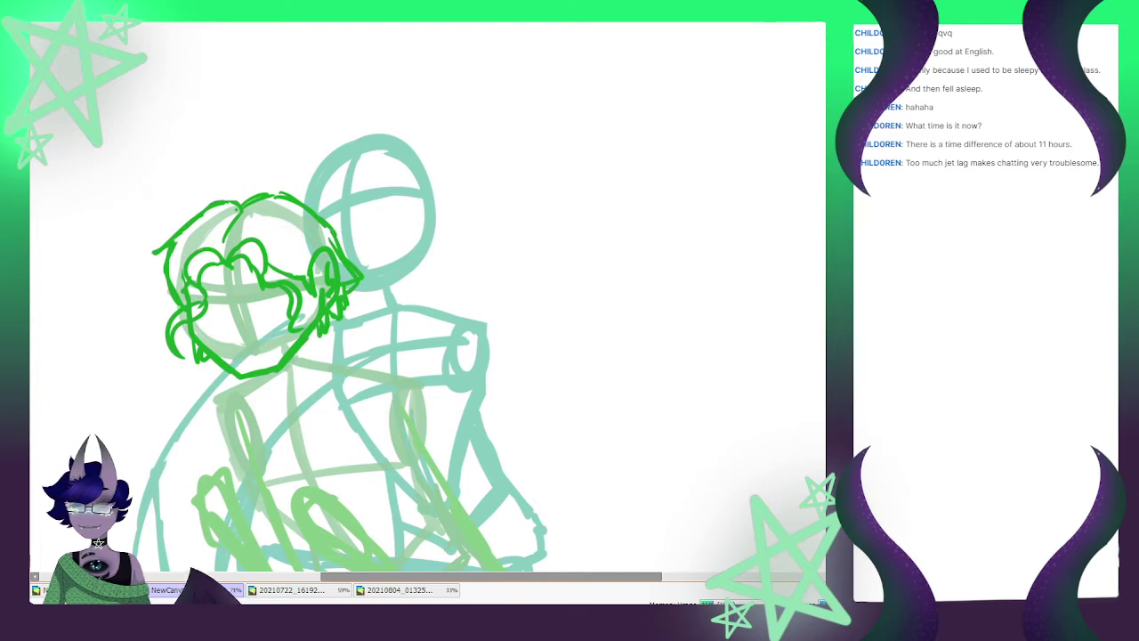
key("ctrl+t")
left_click_drag(243, 190, 243, 180)
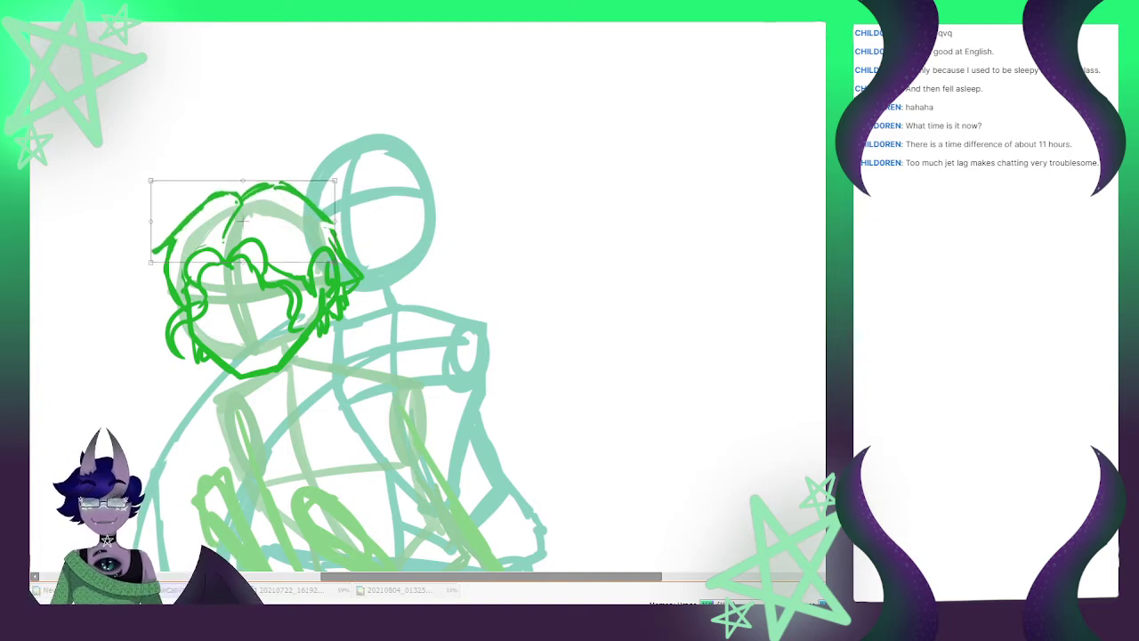
left_click_drag(352, 178, 354, 185)
left_click_drag(244, 222, 245, 216)
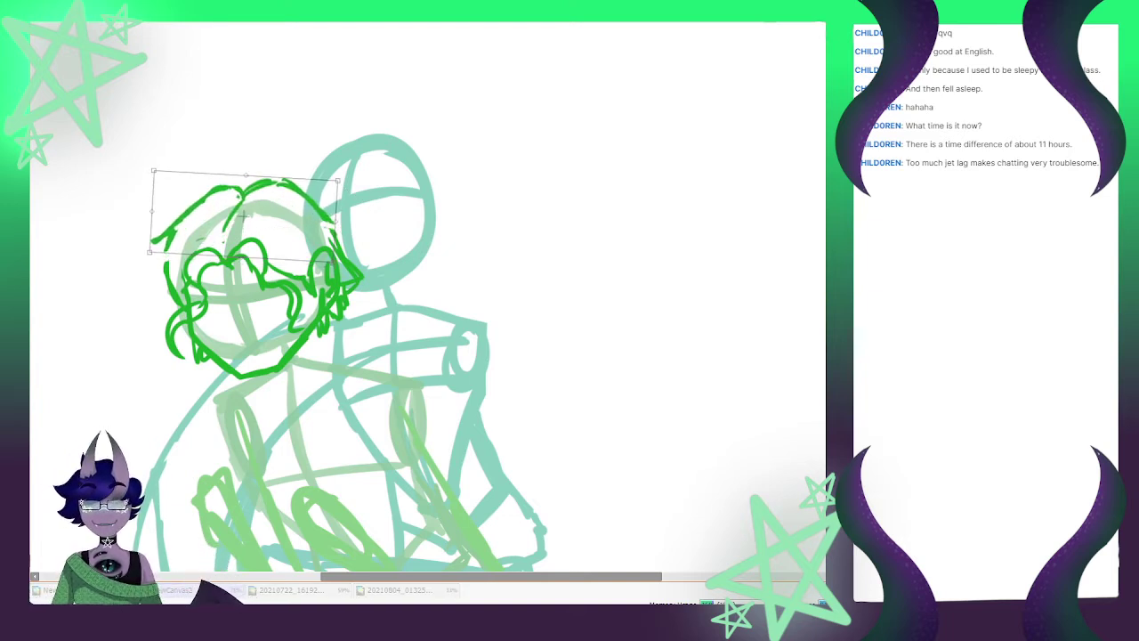
key("Return")
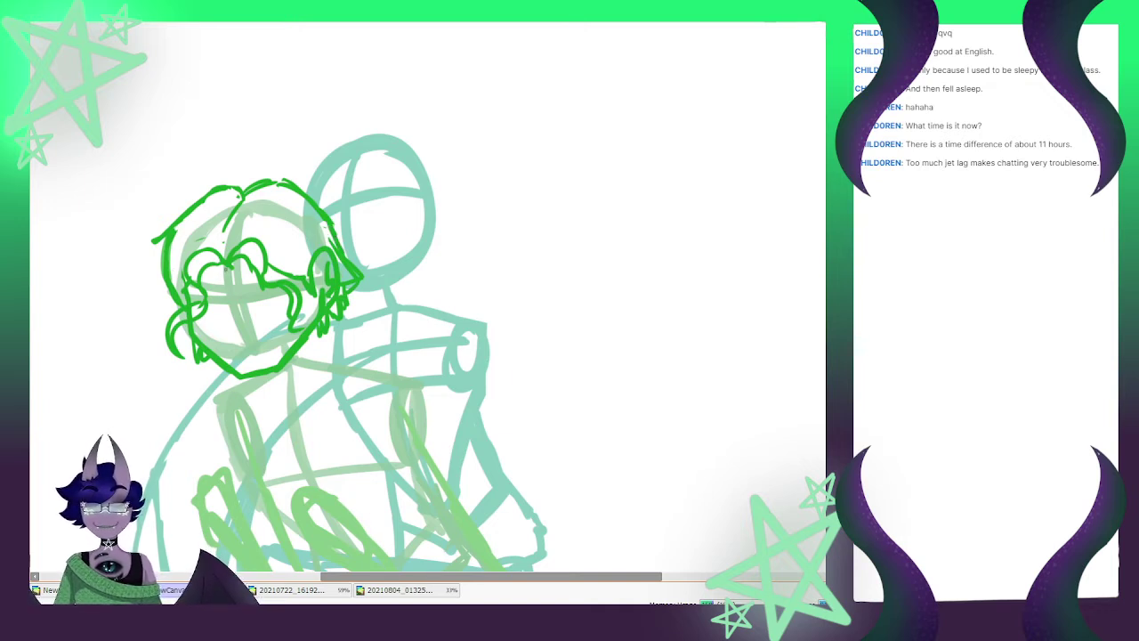
Draw thin curved vertical and horizontal guide lines across the green figure's face, undoing a stroke that misses
mouse_move(225, 227)
left_mouse_down()
mouse_move(255, 367)
mouse_move(240, 301)
mouse_move(285, 290)
left_mouse_up()
key("ctrl+z")
left_click_drag(206, 309, 283, 292)
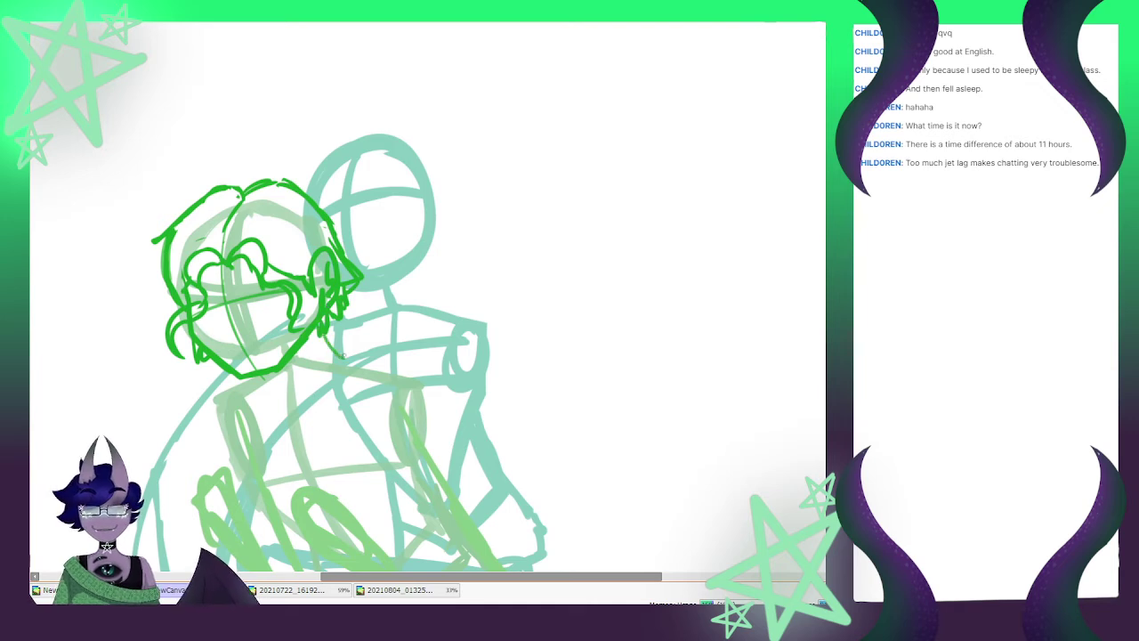
Sketch the green figure's neck below the jaw and a shoulder line on each side, consulting the 20210722_16192... reference drawing
left_click_drag(330, 331, 342, 360)
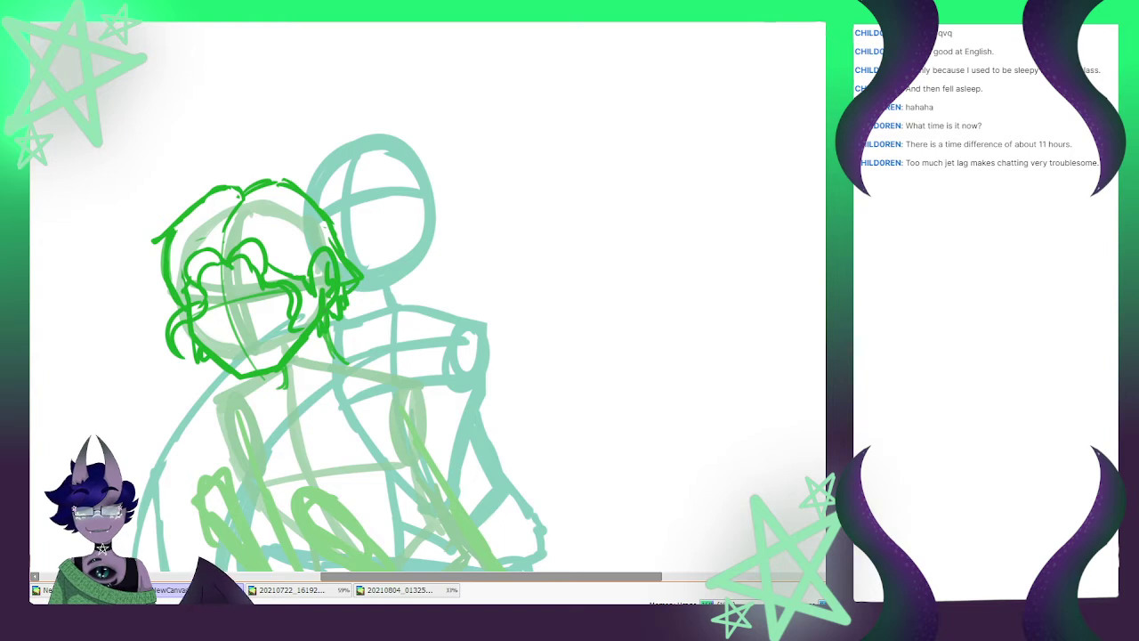
left_click_drag(329, 330, 343, 358)
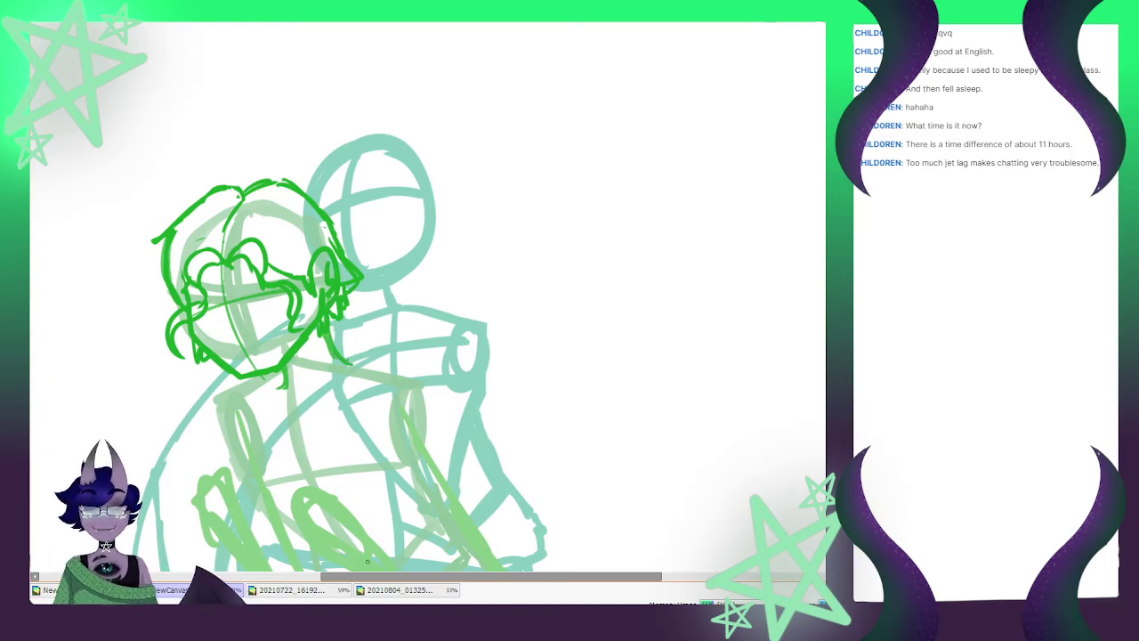
left_click(325, 589)
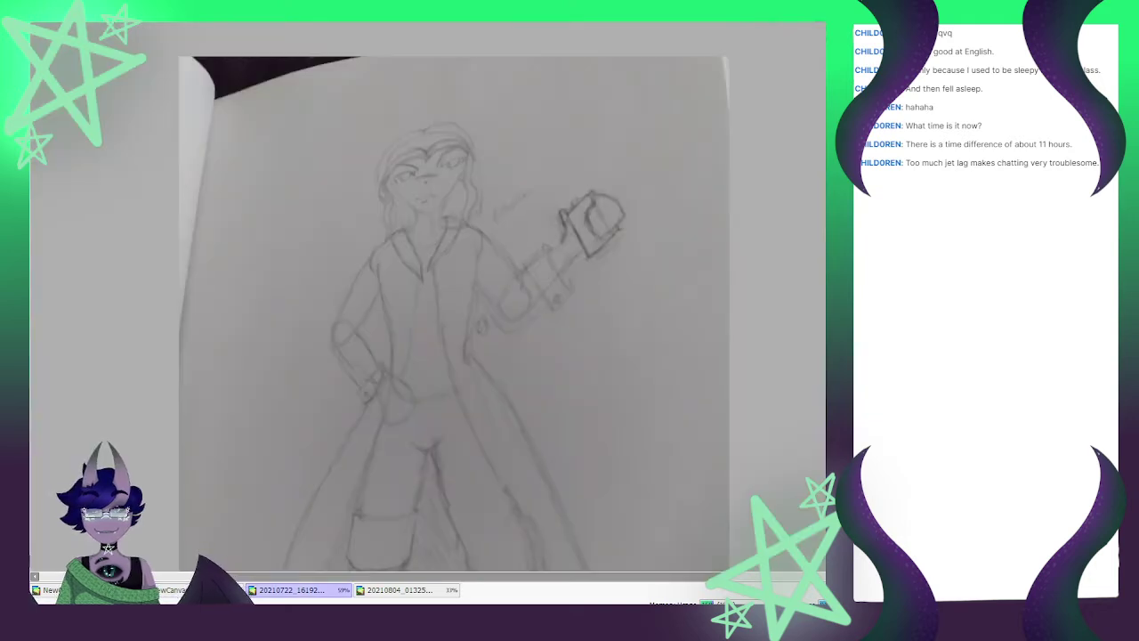
left_click(200, 590)
scroll(218, 307, "down", 2)
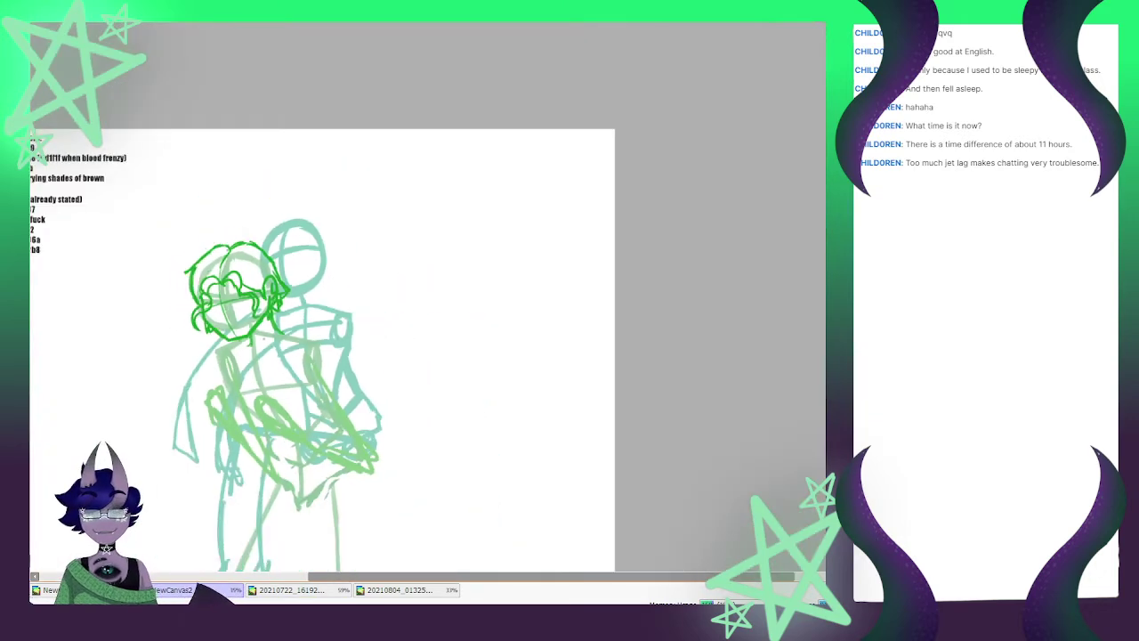
scroll(207, 432, "up", 2)
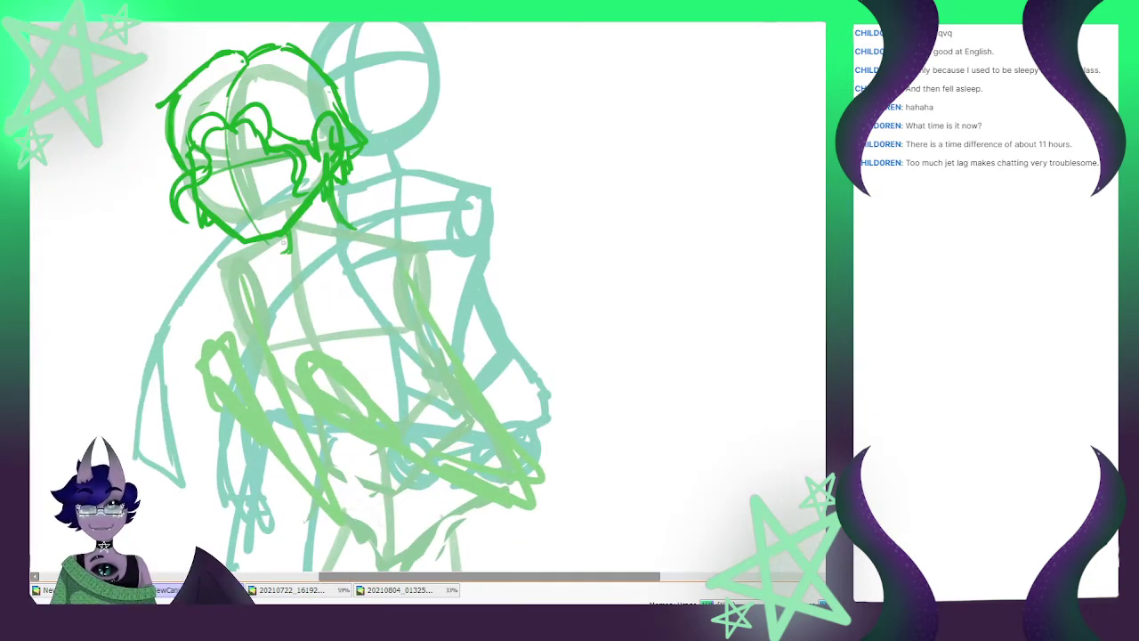
mouse_move(241, 247)
left_mouse_down()
mouse_move(290, 240)
mouse_move(277, 244)
left_mouse_up()
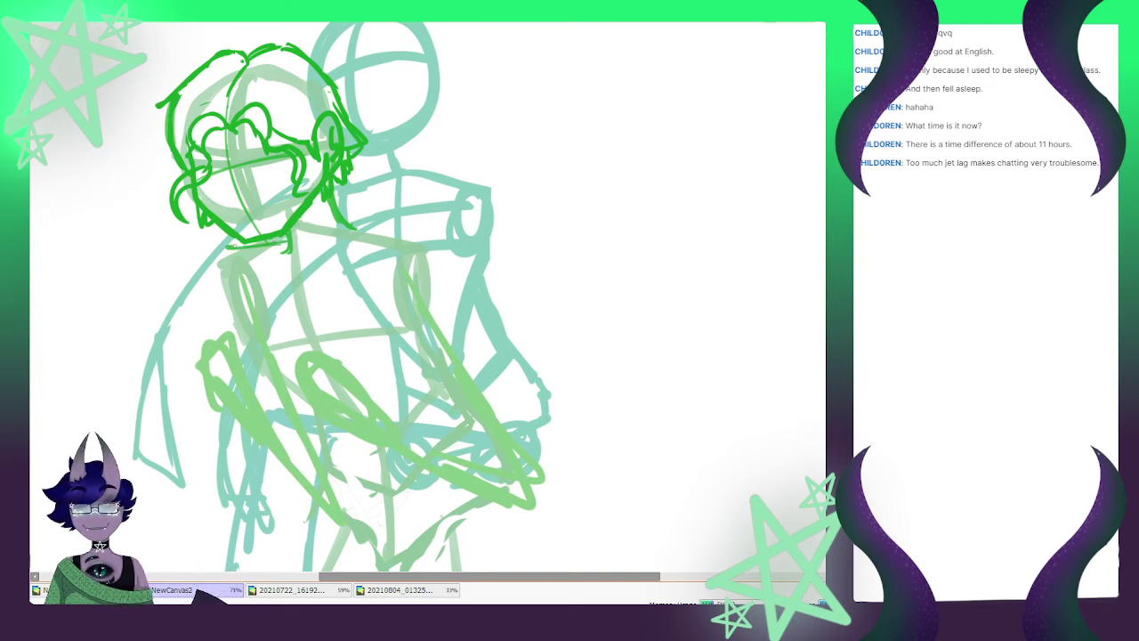
left_click_drag(350, 231, 422, 211)
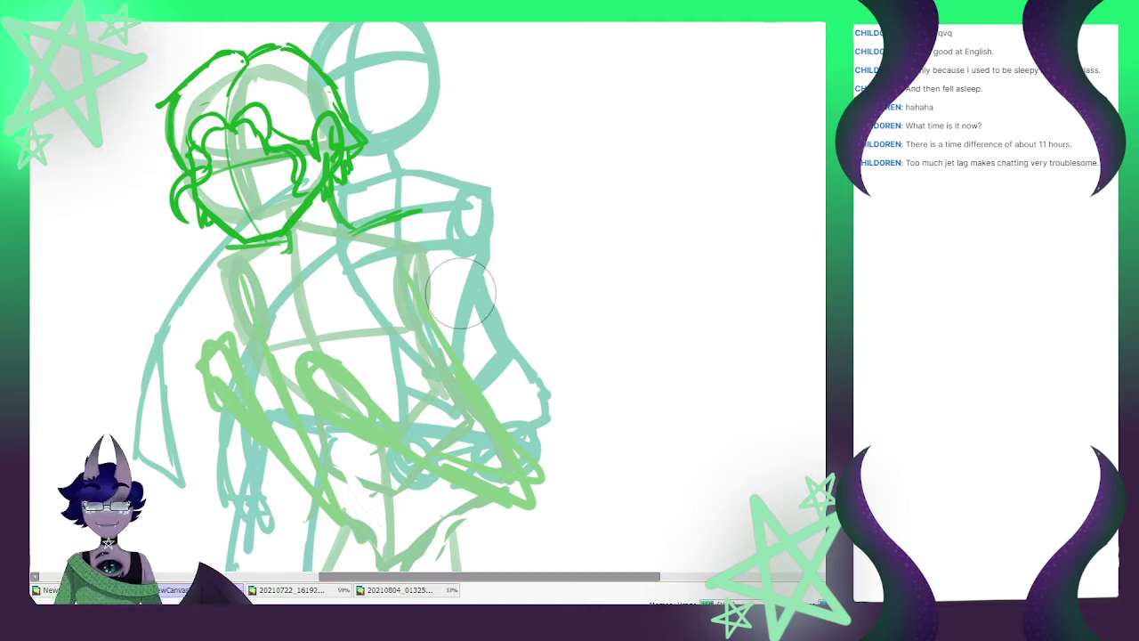
Select the new neck and shoulder lines, narrow them slightly, rotate them a little clockwise, shift them under the head and clear the selection
key("bracketleft")
key("bracketleft")
key("bracketleft")
key("bracketleft")
key("bracketleft")
key("bracketleft")
key("bracketleft")
key("bracketleft")
mouse_move(446, 200)
left_mouse_down()
mouse_move(331, 242)
mouse_move(331, 188)
mouse_move(324, 214)
mouse_move(285, 250)
mouse_move(224, 246)
mouse_move(258, 257)
left_mouse_up()
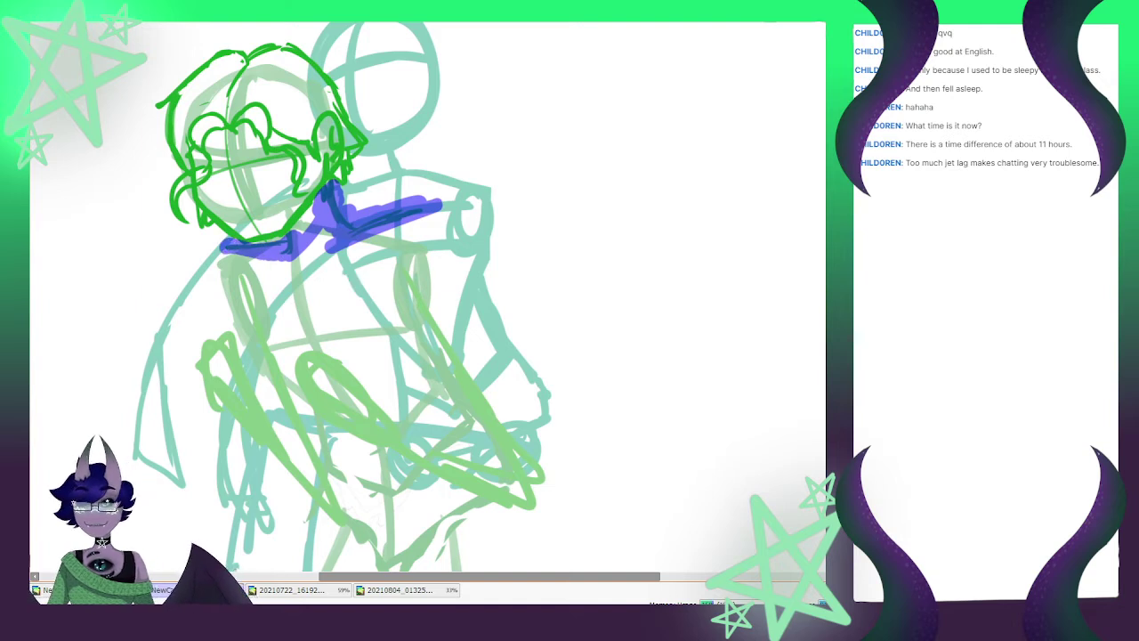
key("ctrl+t")
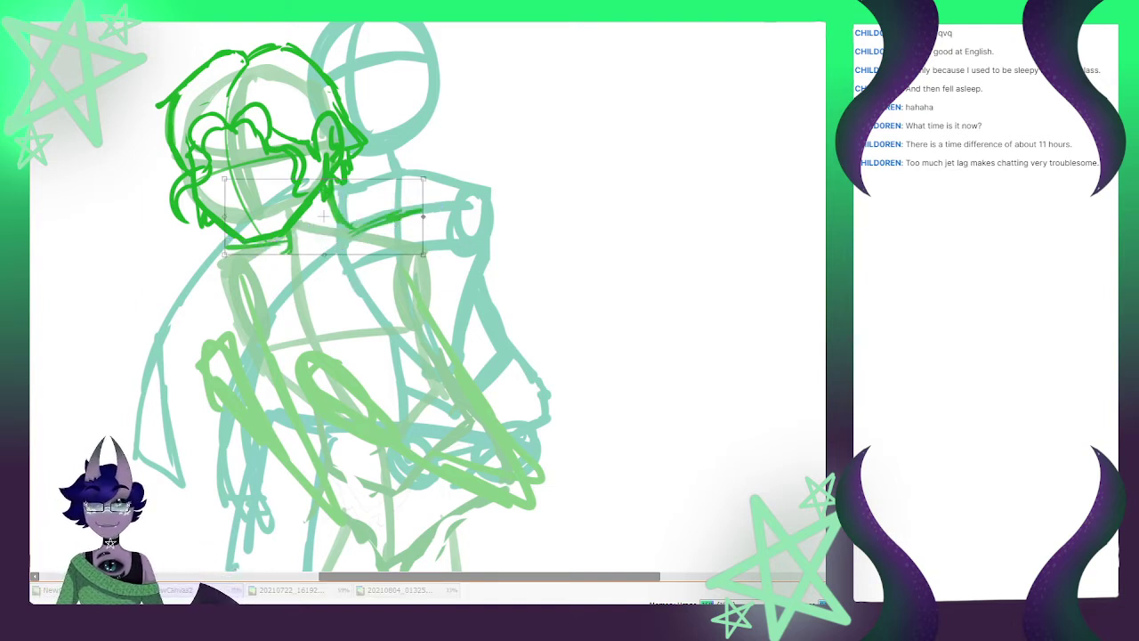
left_click_drag(422, 216, 414, 216)
left_click_drag(323, 216, 325, 218)
left_click_drag(438, 220, 437, 232)
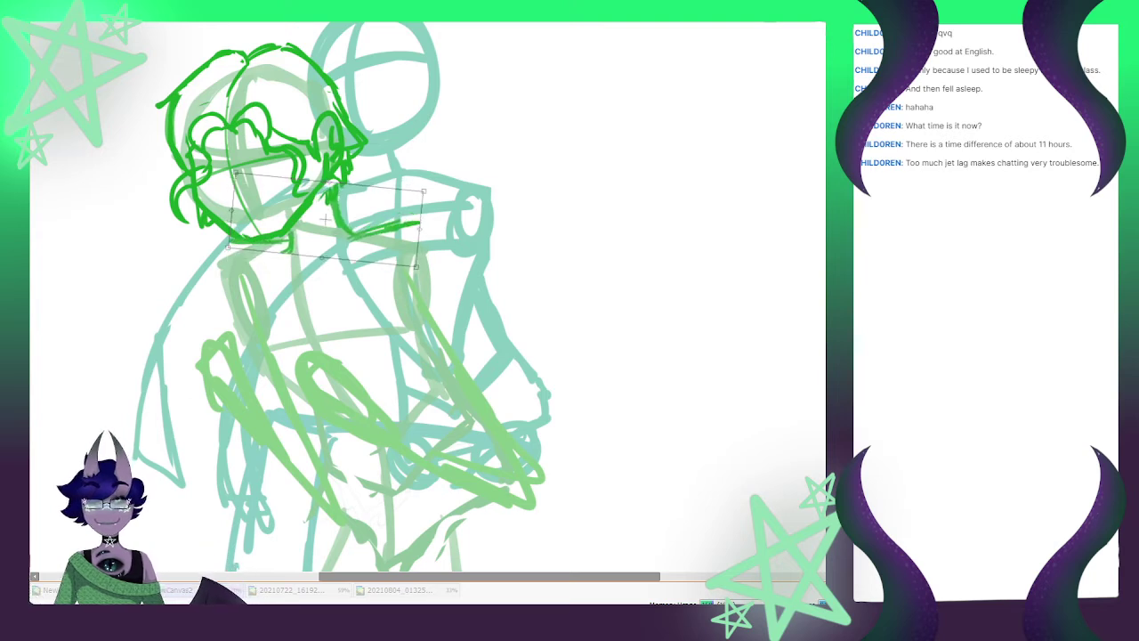
left_click_drag(326, 220, 318, 216)
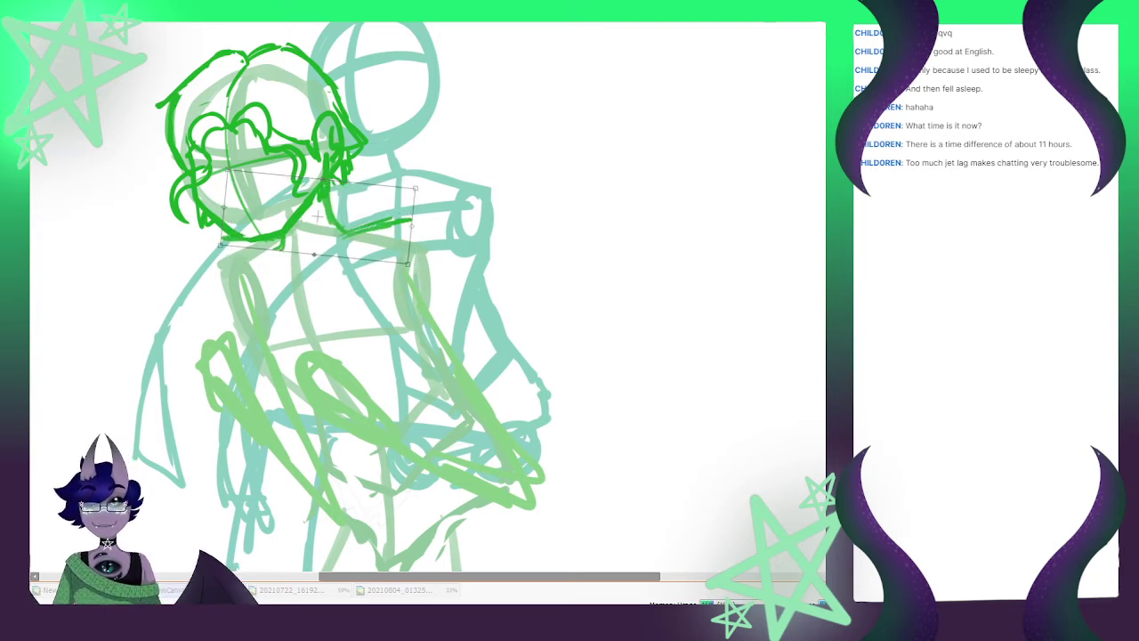
key("Return")
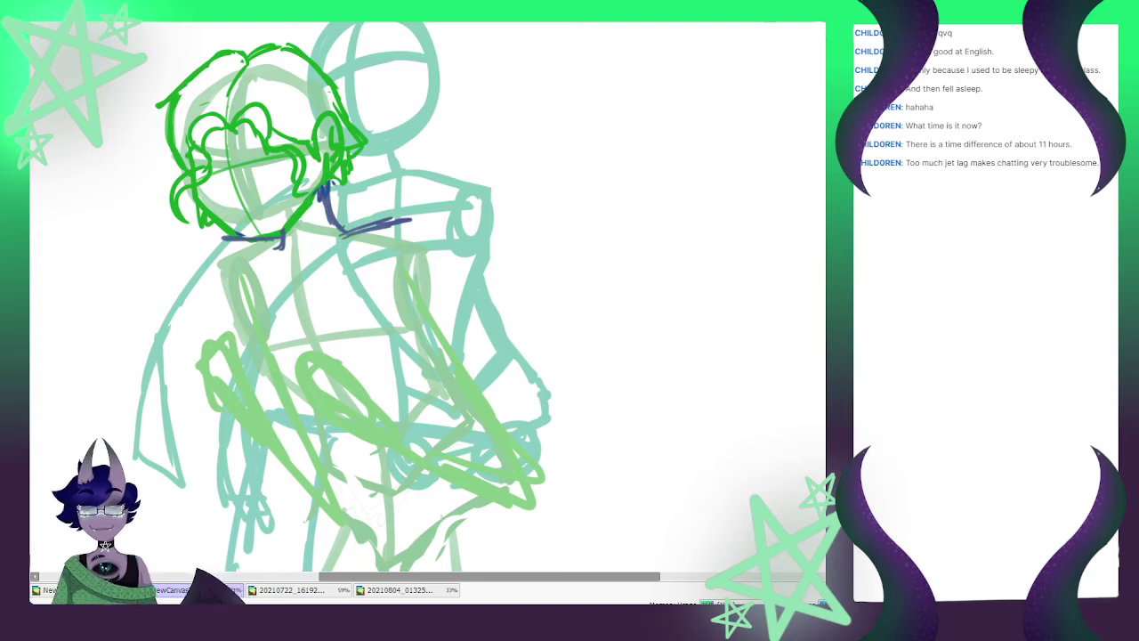
key("ctrl+d")
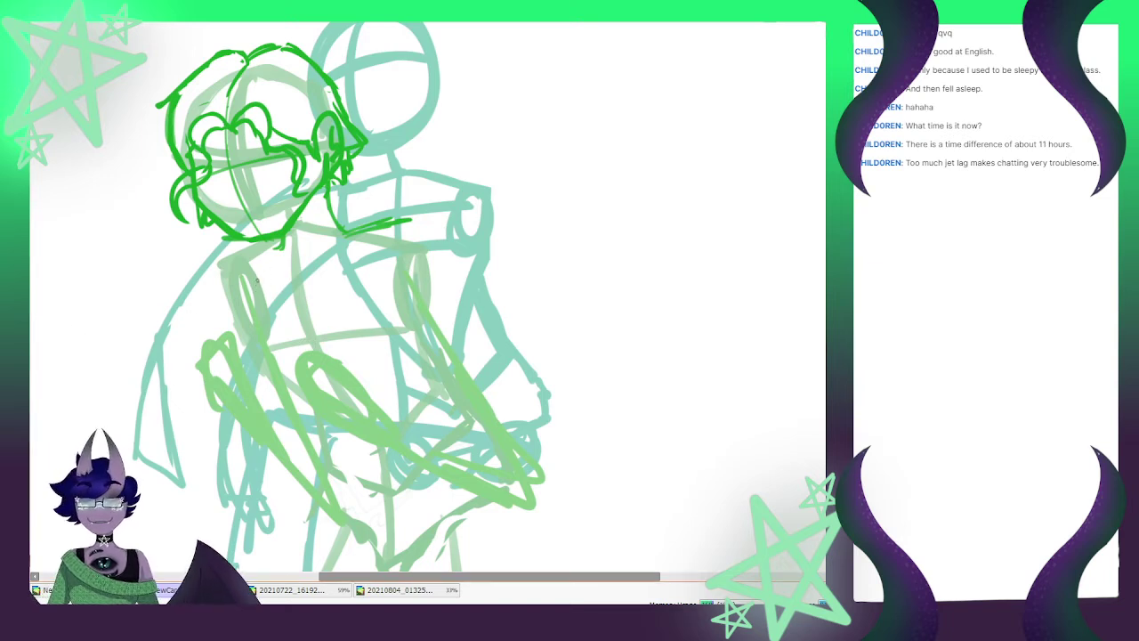
Fade the green and teal body sketches so the dark green head drawing stands out over them
scroll(300, 175, "down", 4)
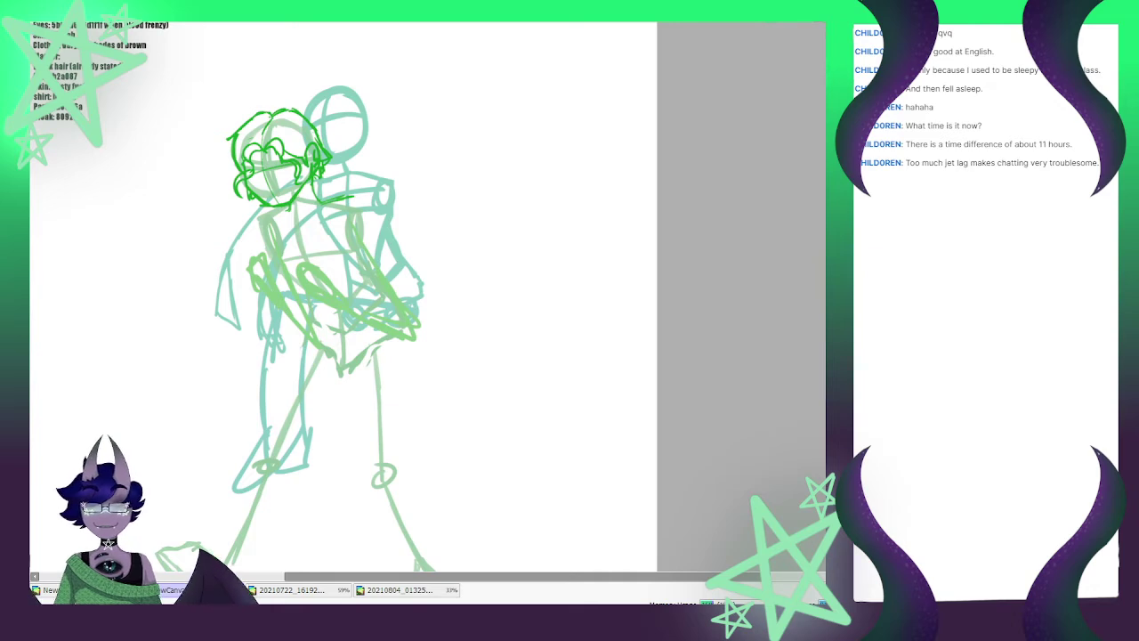
key("plus")
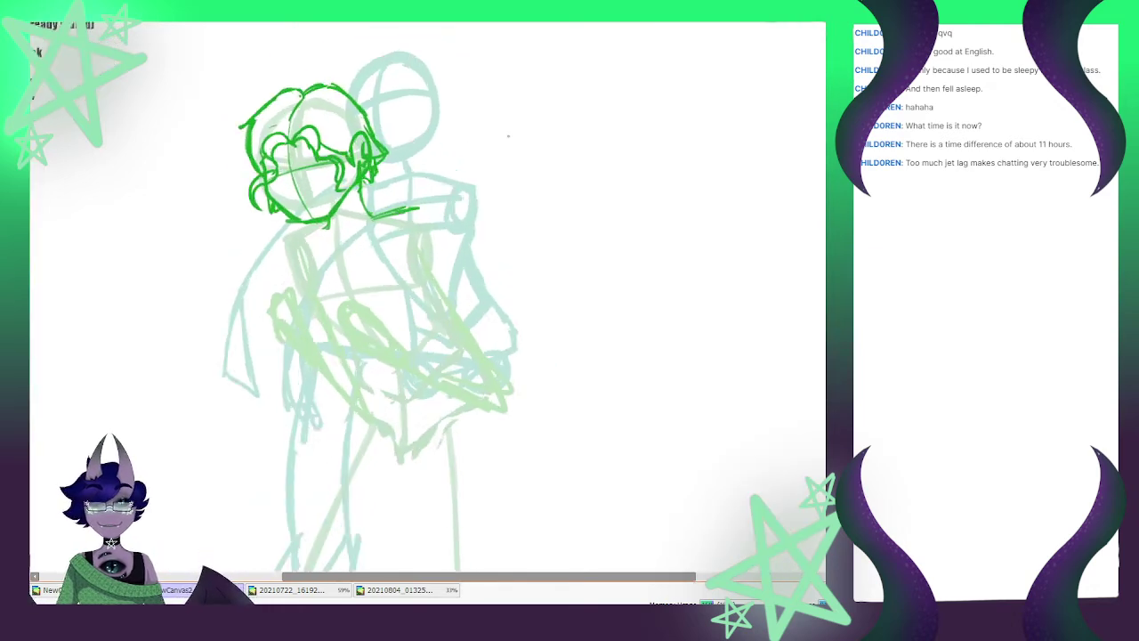
key("plus")
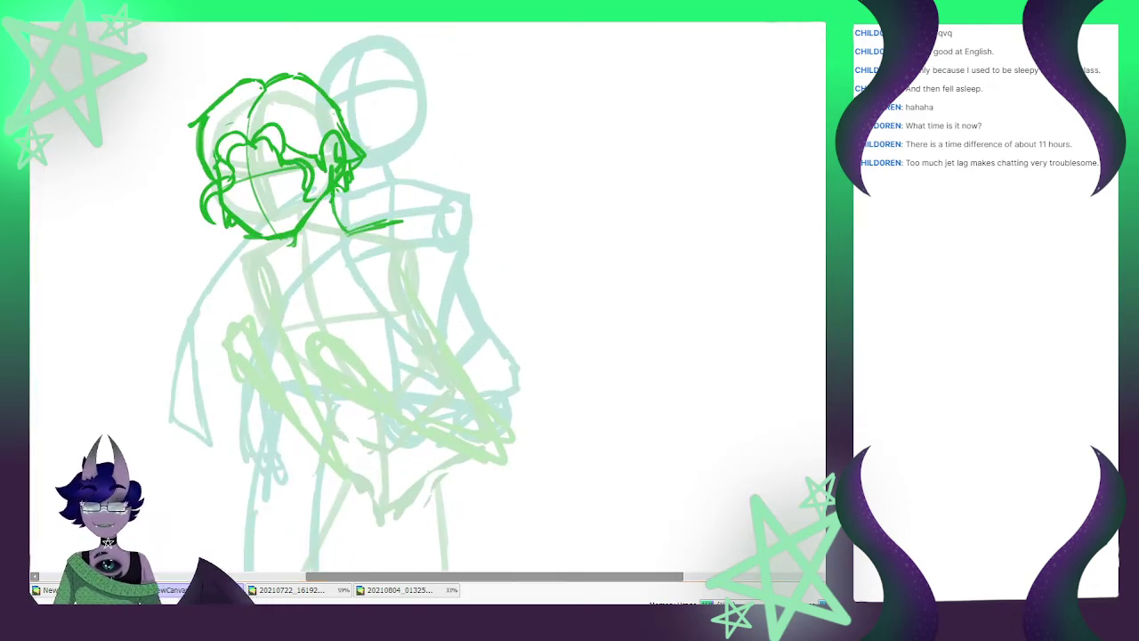
Outline the green figure's upper arm as a long rounded shape running from the shoulder line beside the ear down to the elbow
mouse_move(348, 233)
left_mouse_down()
mouse_move(406, 216)
mouse_move(463, 320)
left_mouse_up()
mouse_move(402, 223)
left_mouse_down()
mouse_move(378, 262)
mouse_move(380, 294)
mouse_move(424, 347)
left_mouse_up()
mouse_move(391, 295)
left_mouse_down()
mouse_move(460, 363)
mouse_move(469, 331)
mouse_move(424, 242)
mouse_move(385, 240)
mouse_move(411, 328)
mouse_move(439, 363)
mouse_move(469, 333)
left_mouse_up()
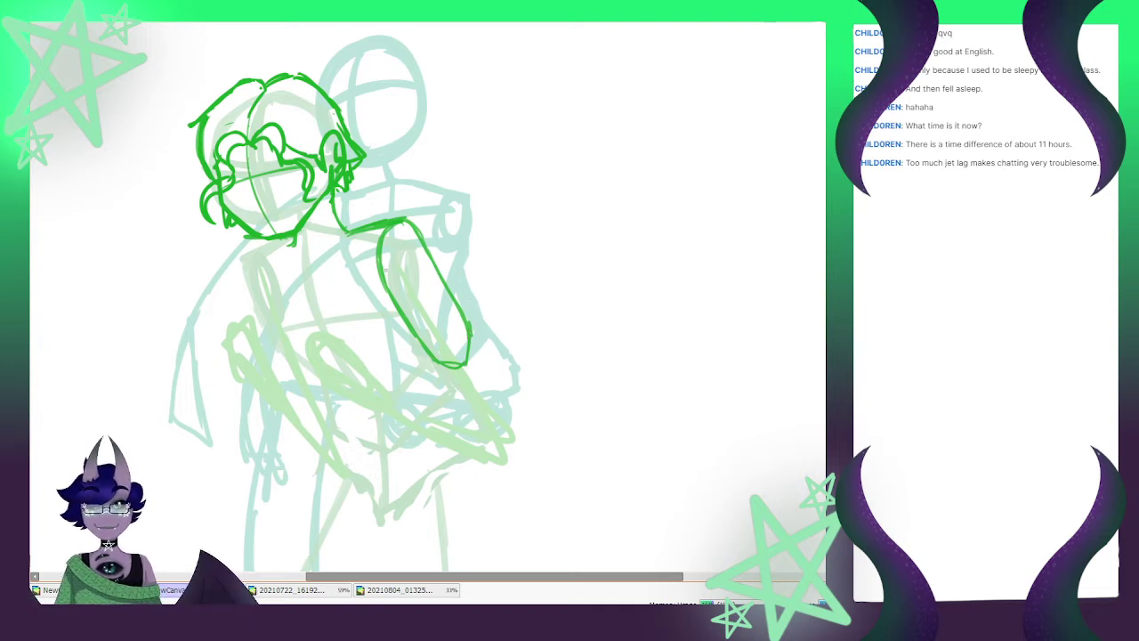
mouse_move(388, 286)
left_mouse_down()
mouse_move(423, 321)
mouse_move(434, 354)
mouse_move(439, 344)
left_mouse_up()
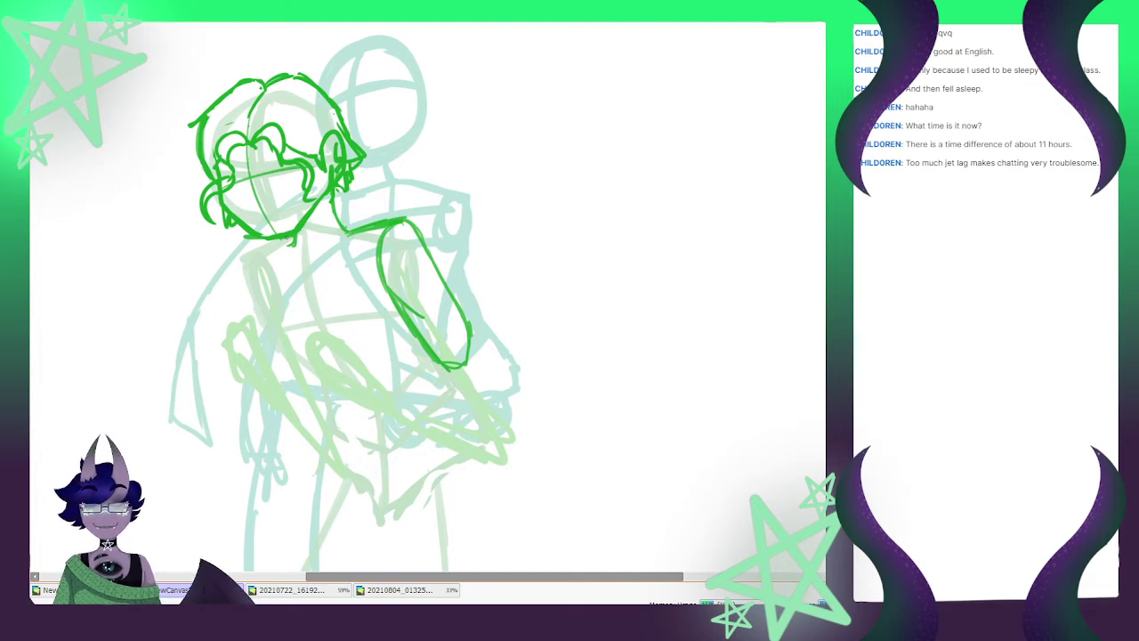
Sketch the shoulder under the green figure's chin and both sides of the torso, undoing the first shoulder strokes
mouse_move(294, 239)
left_mouse_down()
mouse_move(272, 242)
mouse_move(295, 242)
left_mouse_up()
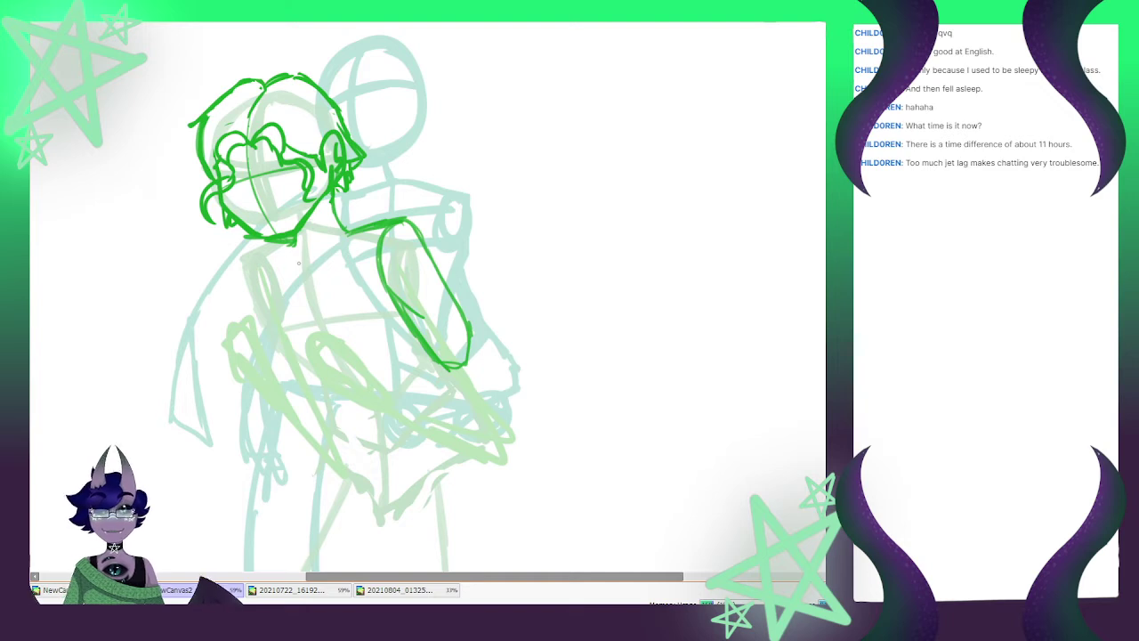
left_click_drag(267, 244, 251, 269)
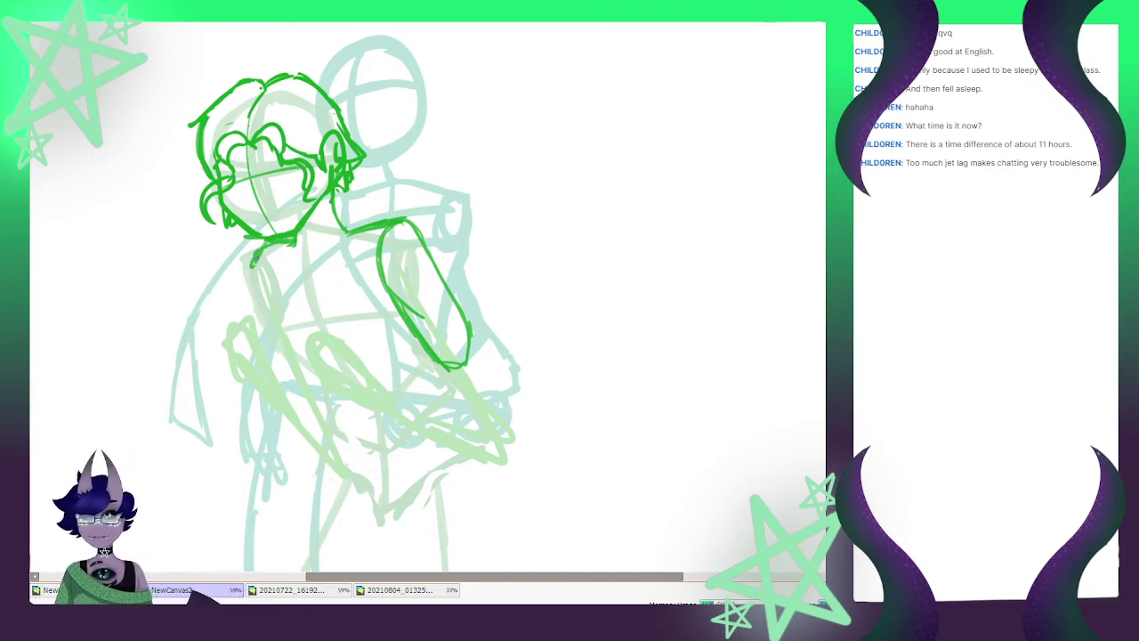
key("ctrl+z")
key("ctrl+z")
key("ctrl+z")
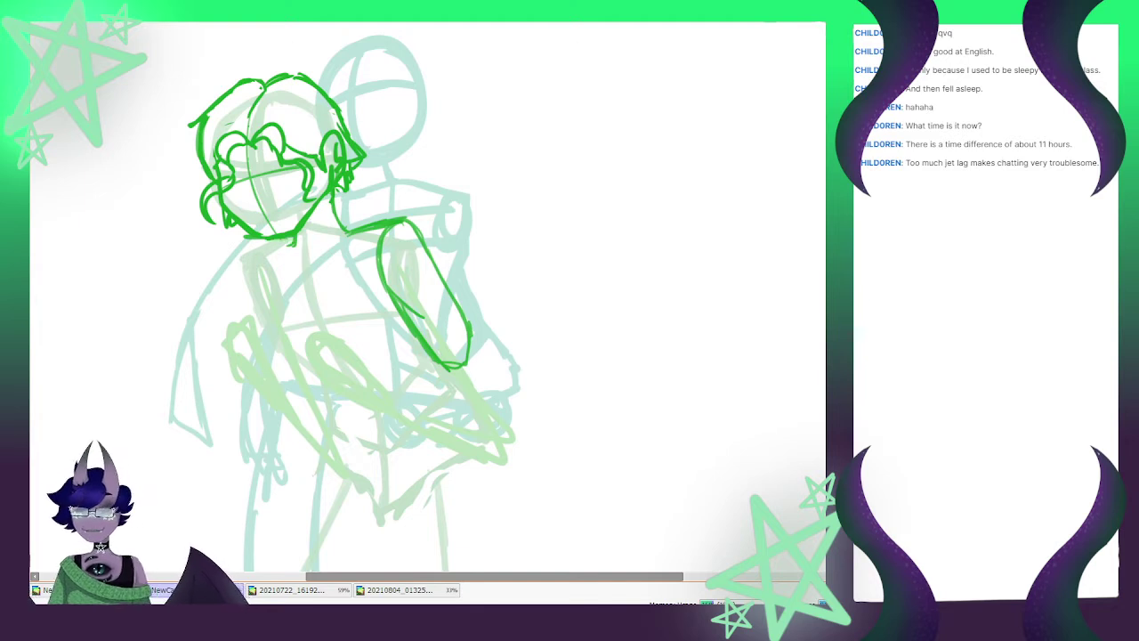
mouse_move(292, 239)
left_mouse_down()
mouse_move(246, 253)
mouse_move(239, 280)
mouse_move(270, 350)
mouse_move(302, 380)
mouse_move(274, 358)
mouse_move(259, 275)
left_mouse_up()
mouse_move(289, 386)
left_mouse_down()
mouse_move(310, 427)
mouse_move(300, 472)
left_mouse_up()
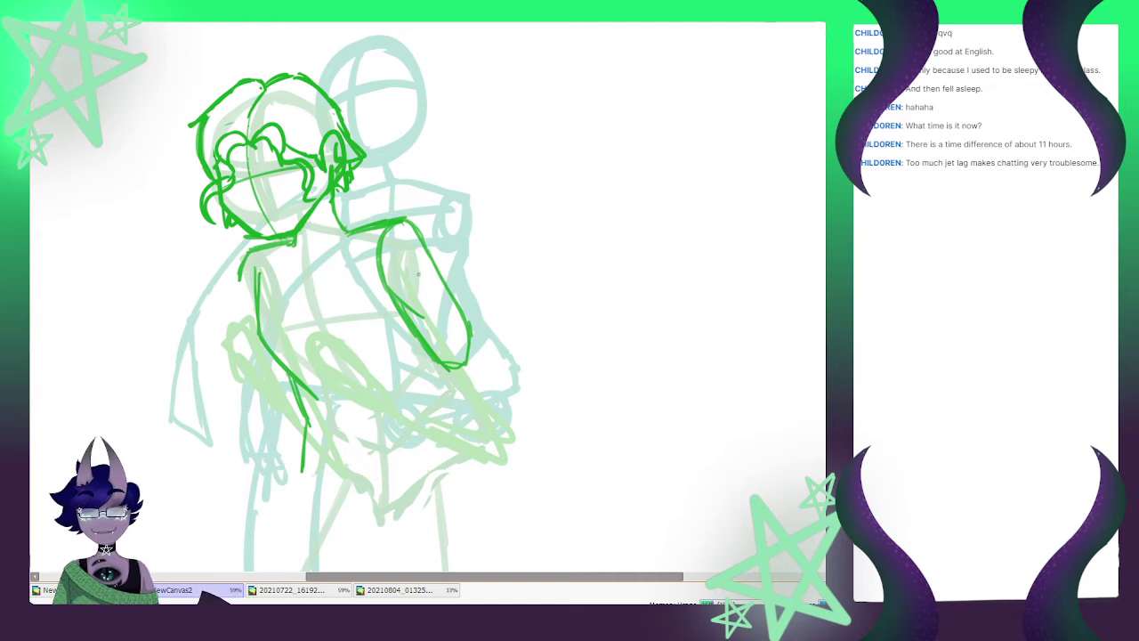
mouse_move(422, 270)
left_mouse_down()
mouse_move(431, 372)
mouse_move(479, 433)
left_mouse_up()
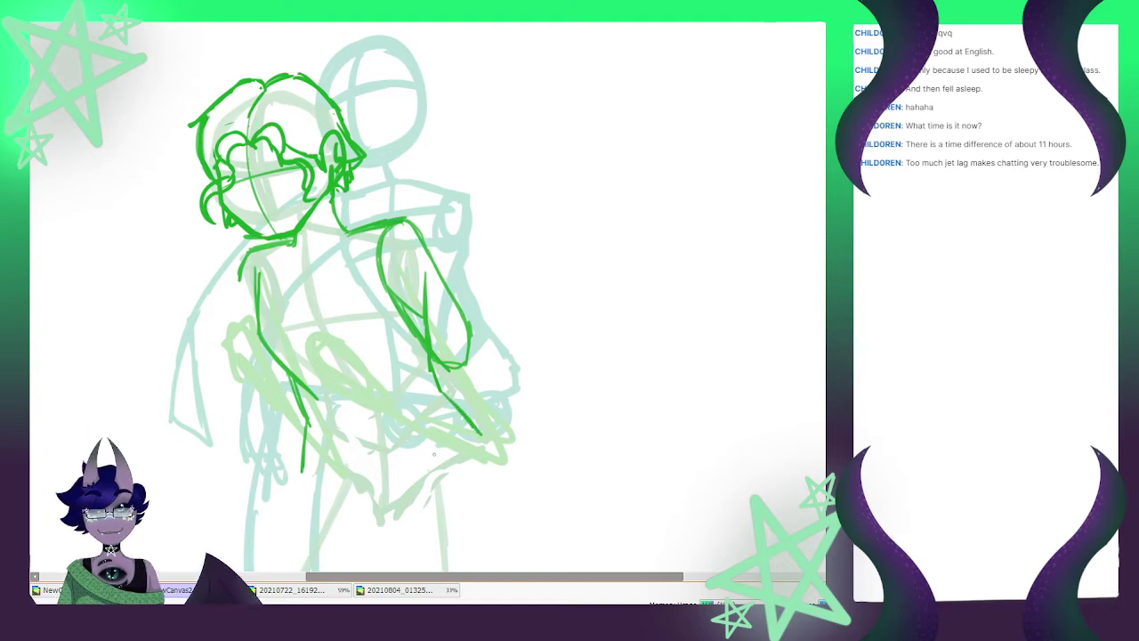
Clear the entire dark green drawing of head, neck, arm and torso, leaving only the faded body sketches
scroll(465, 258, "down", 2)
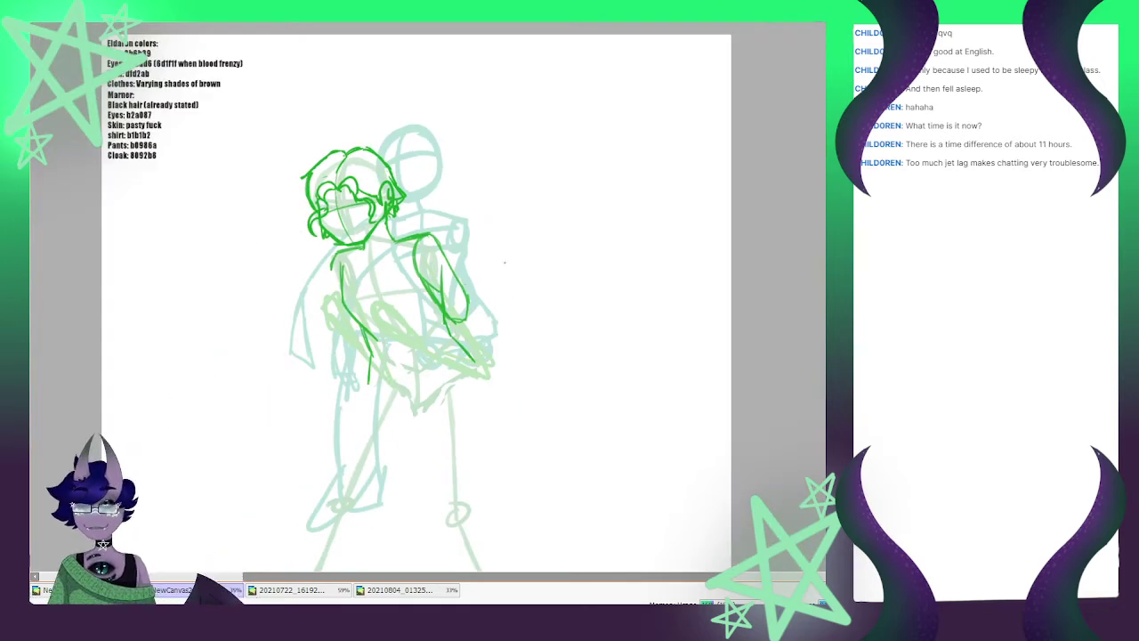
scroll(412, 331, "down", 2)
scroll(413, 338, "up", 4)
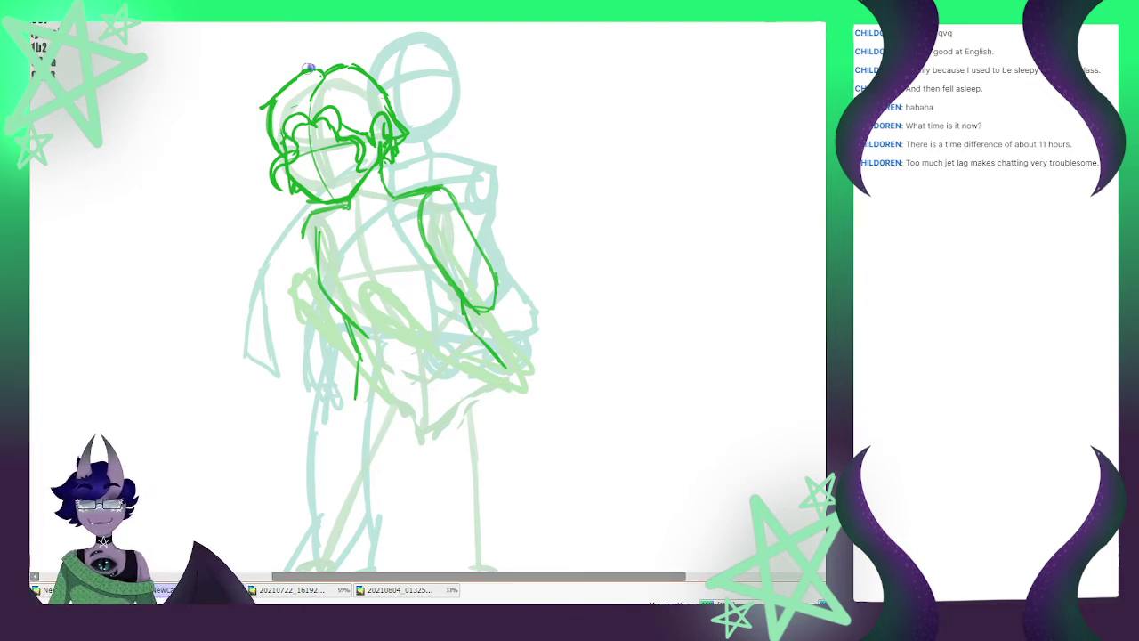
mouse_move(309, 67)
left_mouse_down()
mouse_move(261, 179)
mouse_move(305, 139)
mouse_move(338, 157)
mouse_move(359, 209)
left_mouse_up()
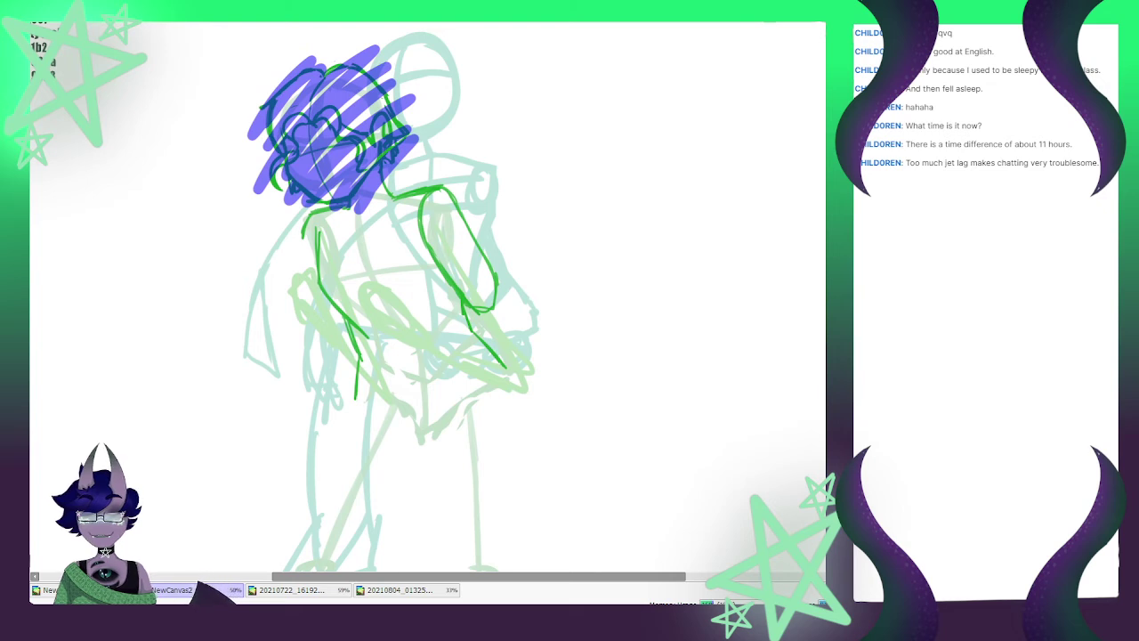
key("Delete")
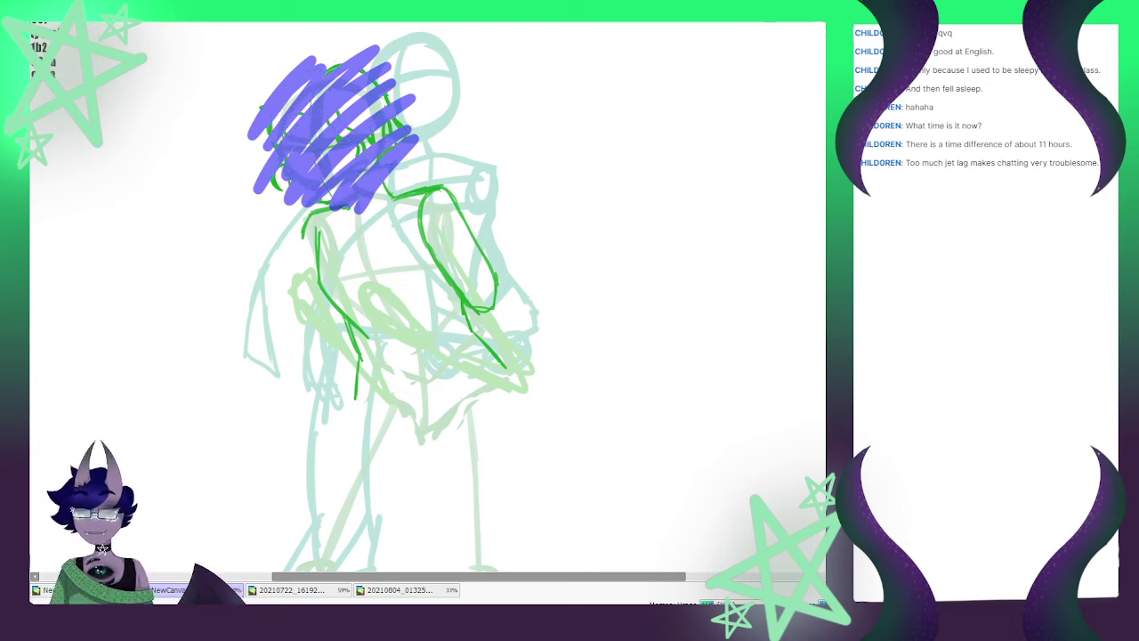
key("ctrl+z")
key("ctrl+z")
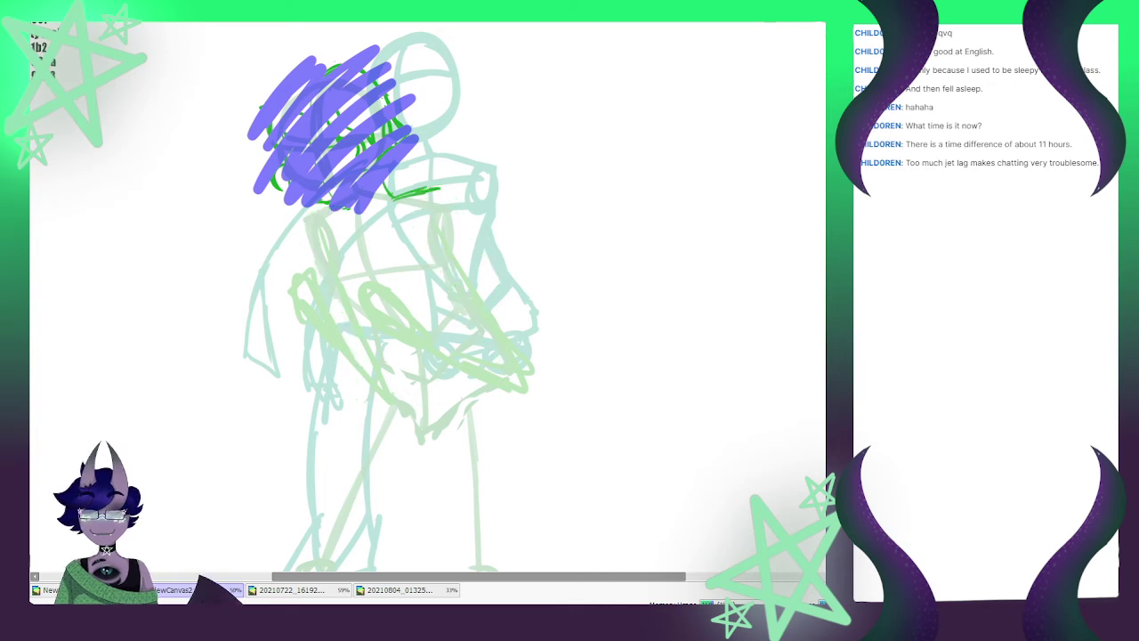
key("ctrl+x")
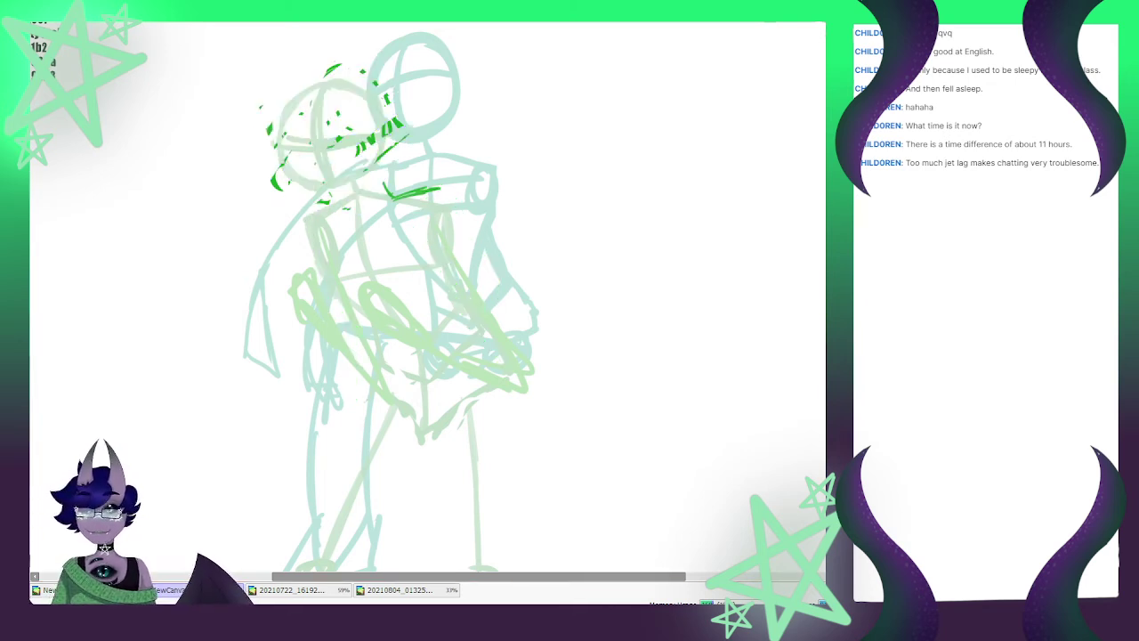
key("ctrl+x")
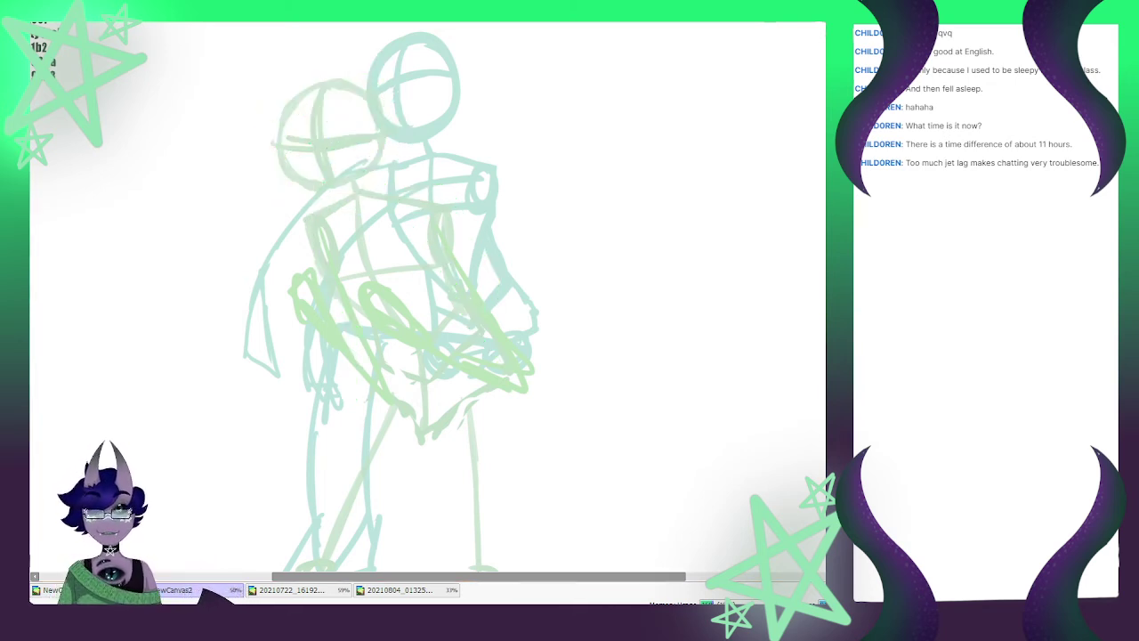
Draw a new head for the green figure as a circle over the sketched head, with an angular jaw and pointed chin below
scroll(401, 107, "up", 1)
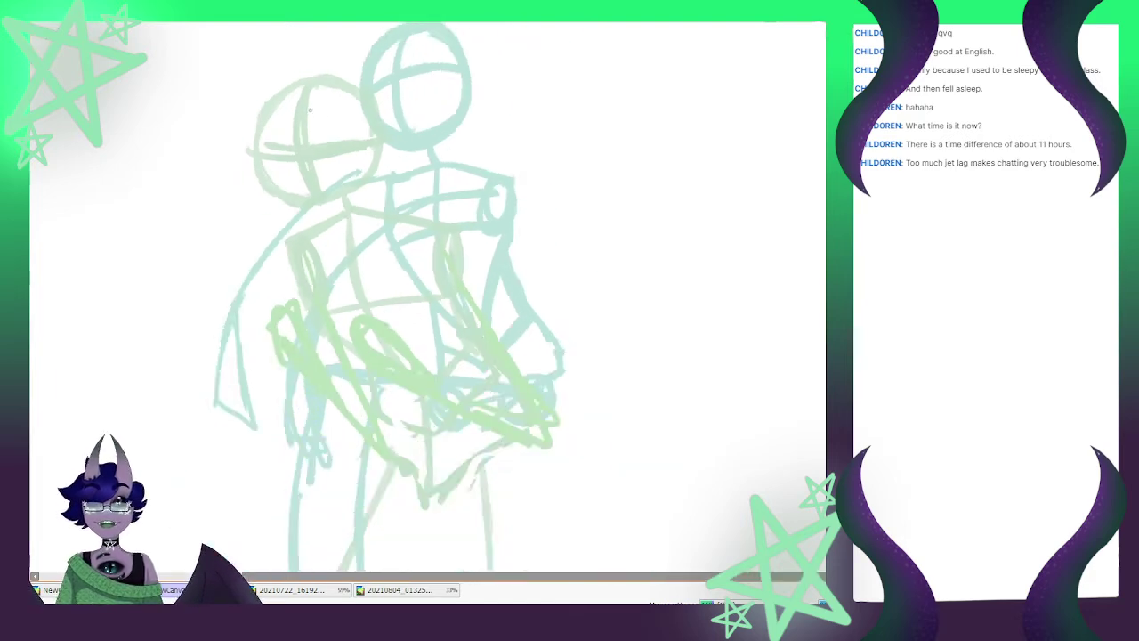
scroll(293, 258, "down", 2)
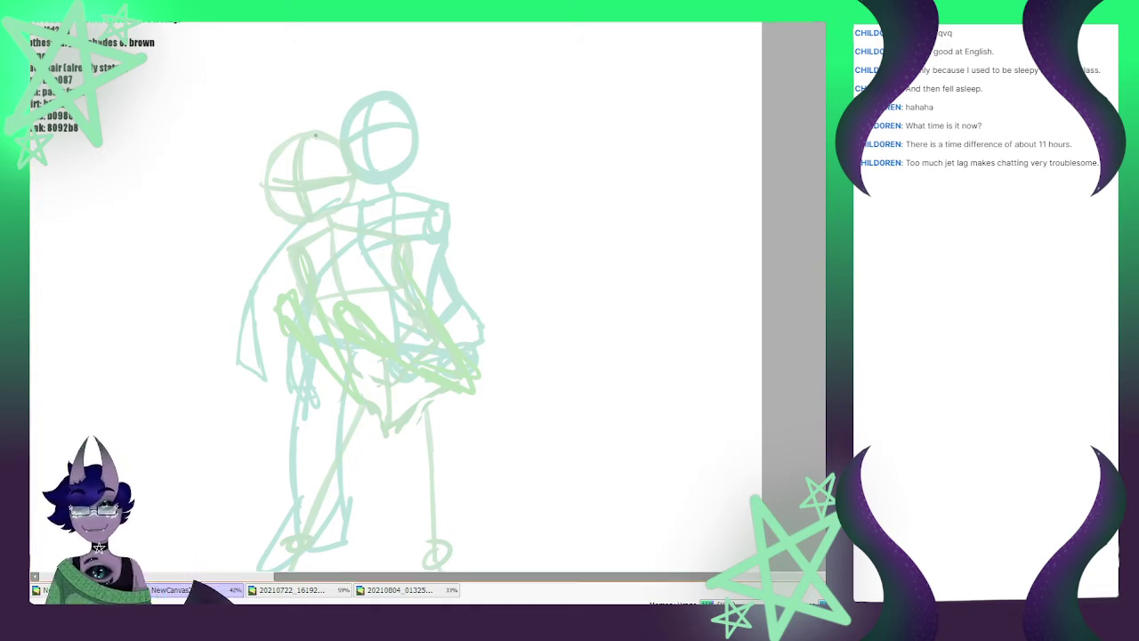
mouse_move(307, 136)
left_mouse_down()
mouse_move(272, 156)
mouse_move(299, 143)
mouse_move(271, 182)
mouse_move(285, 161)
mouse_move(290, 208)
mouse_move(311, 192)
mouse_move(304, 143)
mouse_move(319, 130)
mouse_move(348, 165)
mouse_move(338, 153)
mouse_move(328, 205)
mouse_move(348, 181)
left_mouse_up()
left_click_drag(345, 142, 350, 184)
left_click_drag(286, 135, 272, 176)
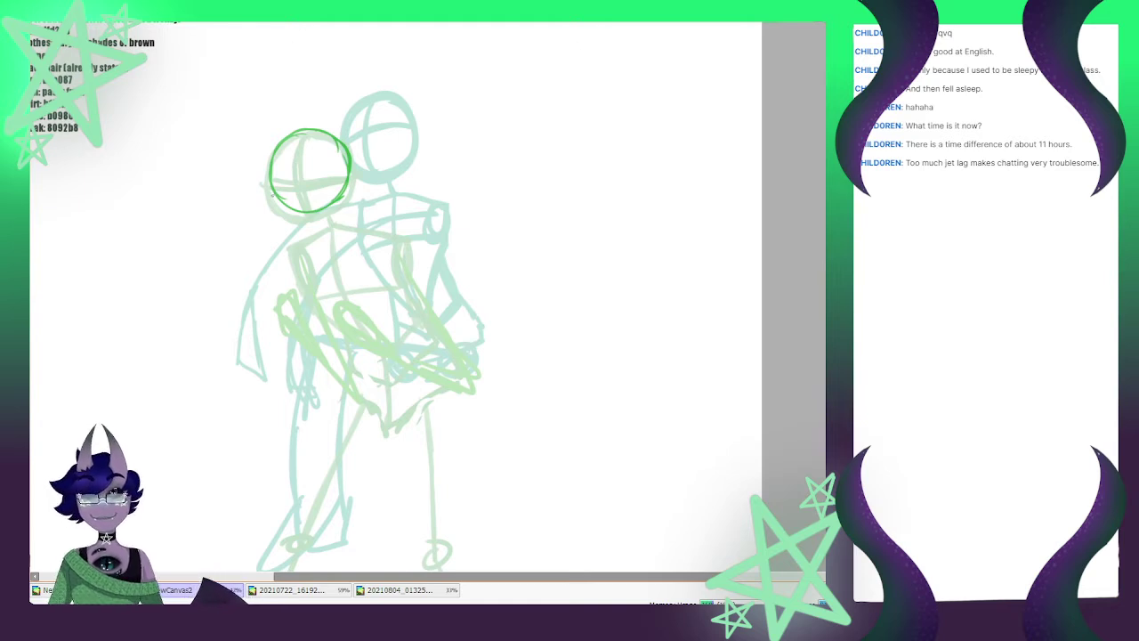
mouse_move(272, 185)
left_mouse_down()
mouse_move(269, 202)
mouse_move(309, 239)
mouse_move(349, 210)
mouse_move(349, 165)
mouse_move(352, 207)
left_mouse_up()
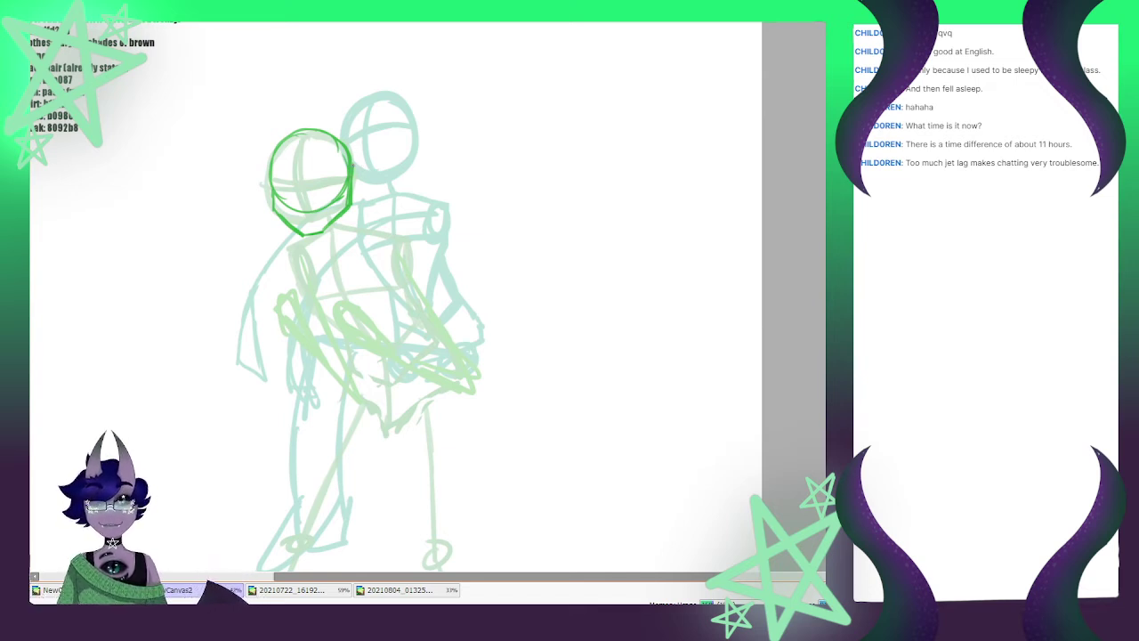
Enlarge the new head outline slightly, rotate it a little counterclockwise, distort its upper corners and narrow it slightly
key("ctrl+t")
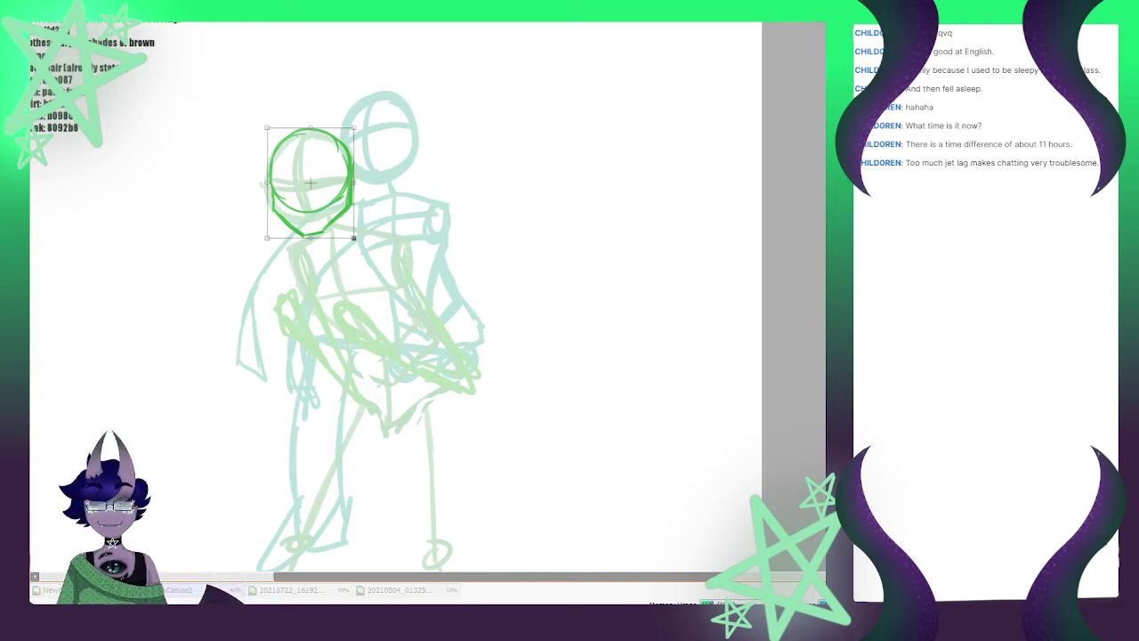
left_click_drag(354, 238, 363, 247)
left_click_drag(313, 187, 310, 180)
left_click_drag(351, 121, 357, 129)
left_click_drag(264, 120, 257, 126)
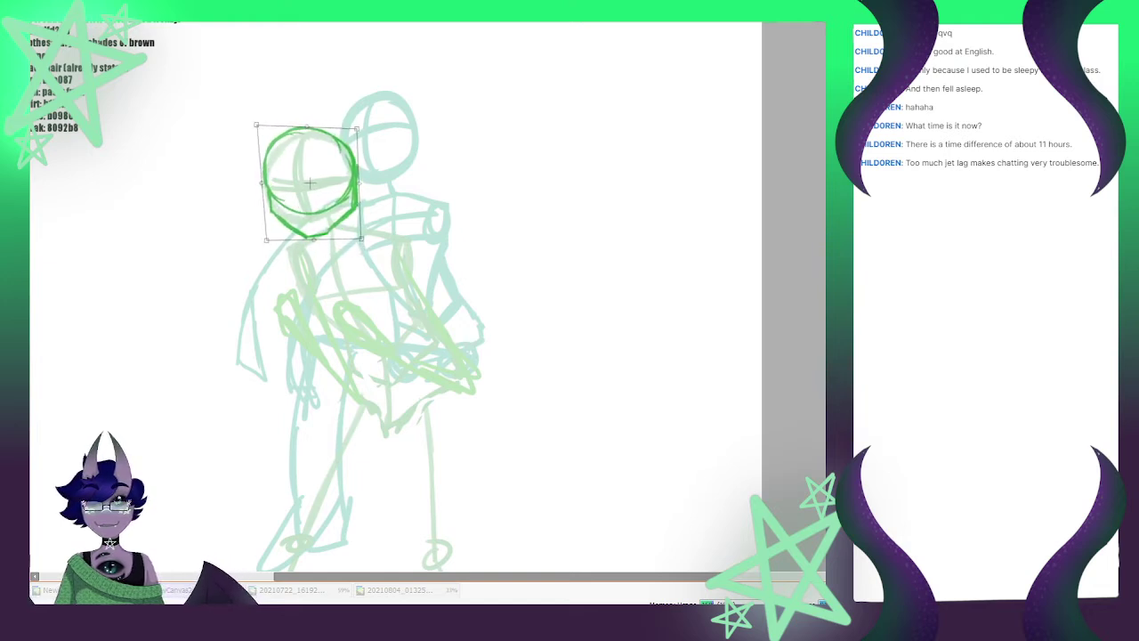
left_click_drag(357, 128, 353, 120)
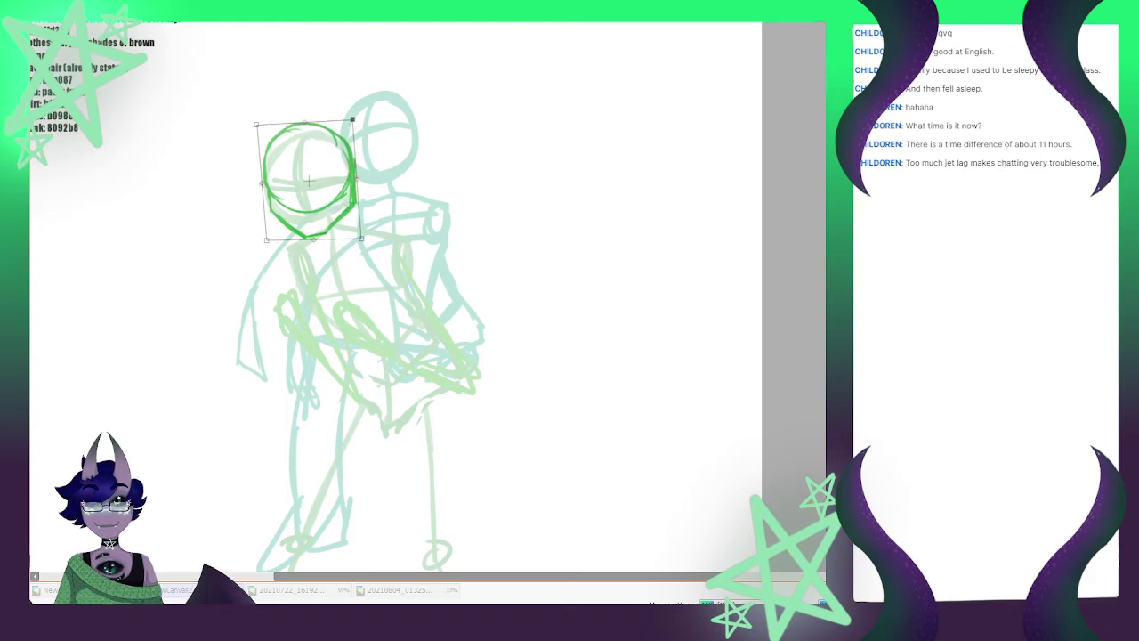
left_click_drag(357, 179, 353, 179)
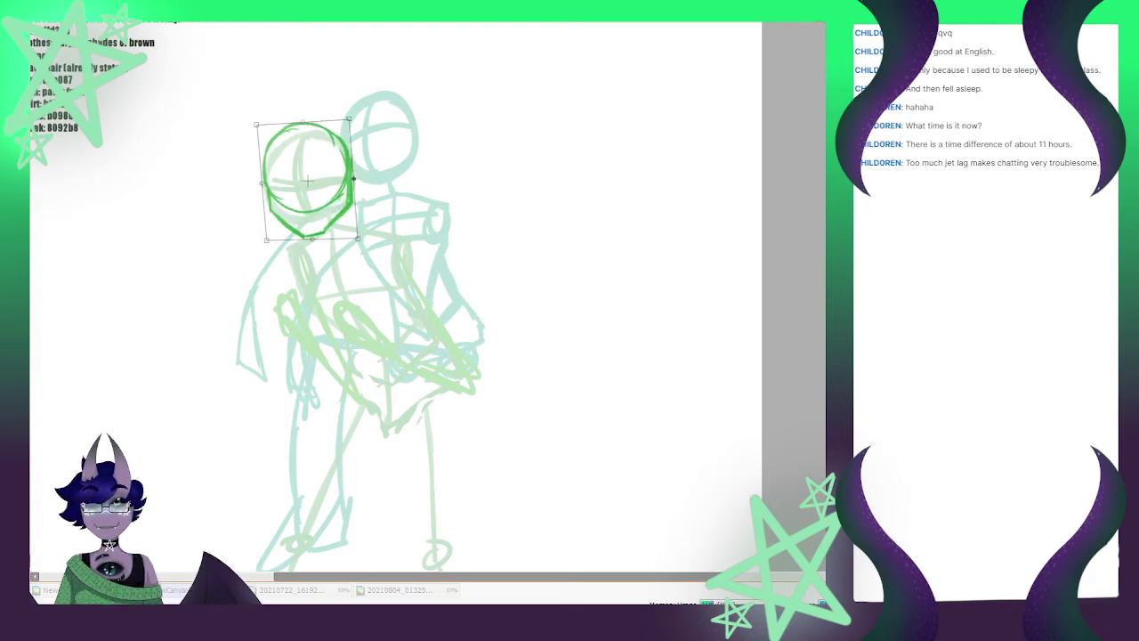
key("Return")
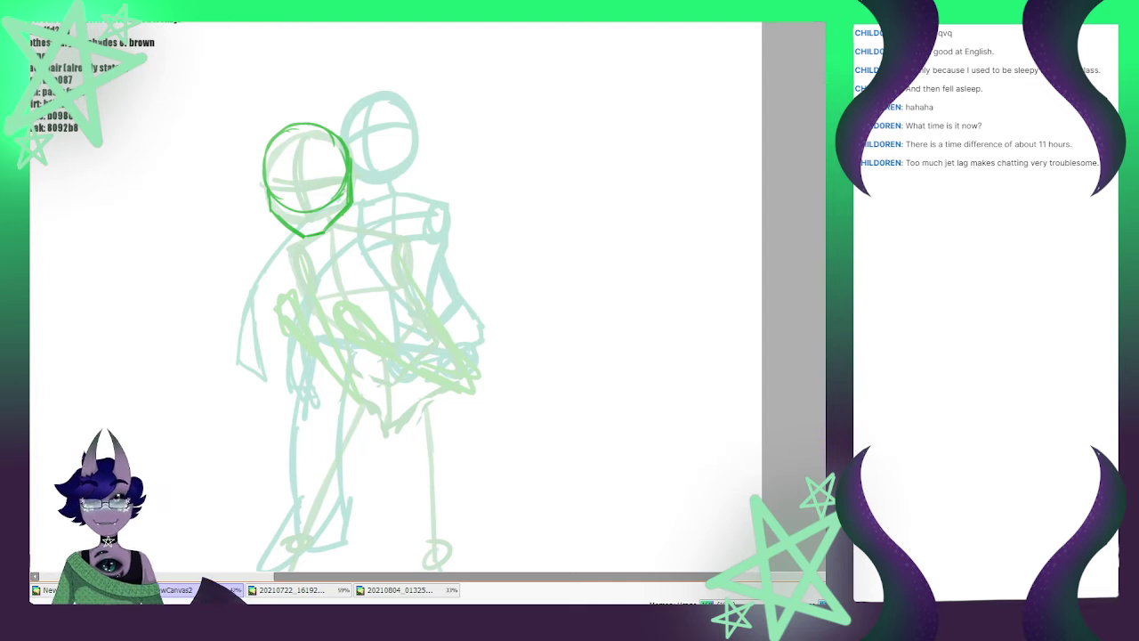
Try neck and shoulder lines below the jaw, and undo them together with the head outline's transformation
mouse_move(351, 206)
left_mouse_down()
mouse_move(371, 231)
mouse_move(323, 244)
mouse_move(371, 231)
left_mouse_up()
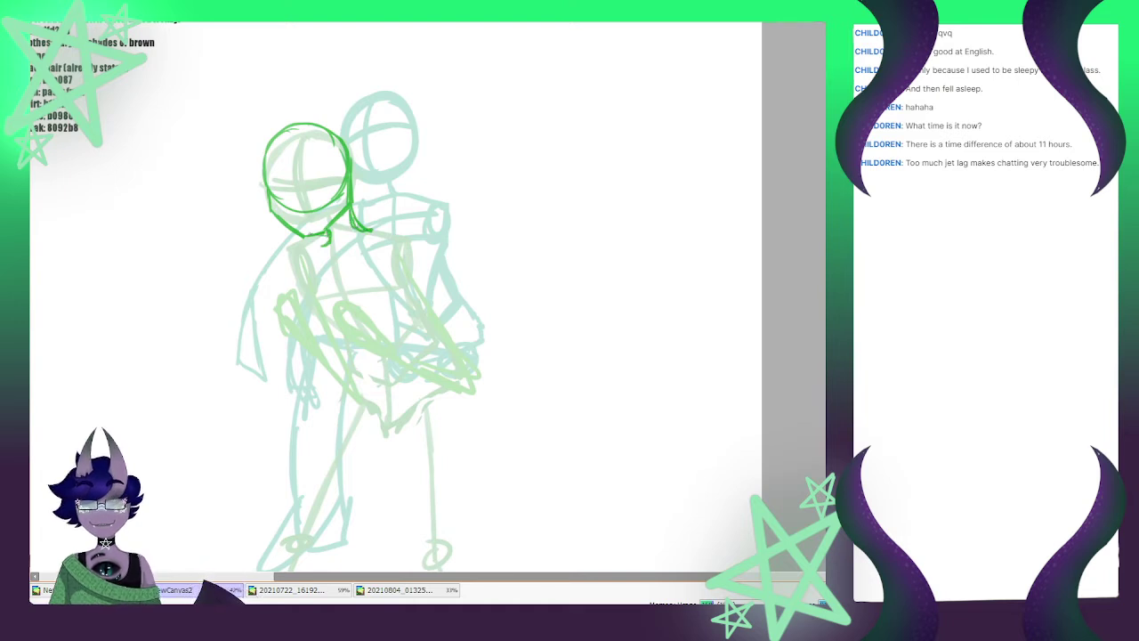
left_click_drag(357, 236, 402, 223)
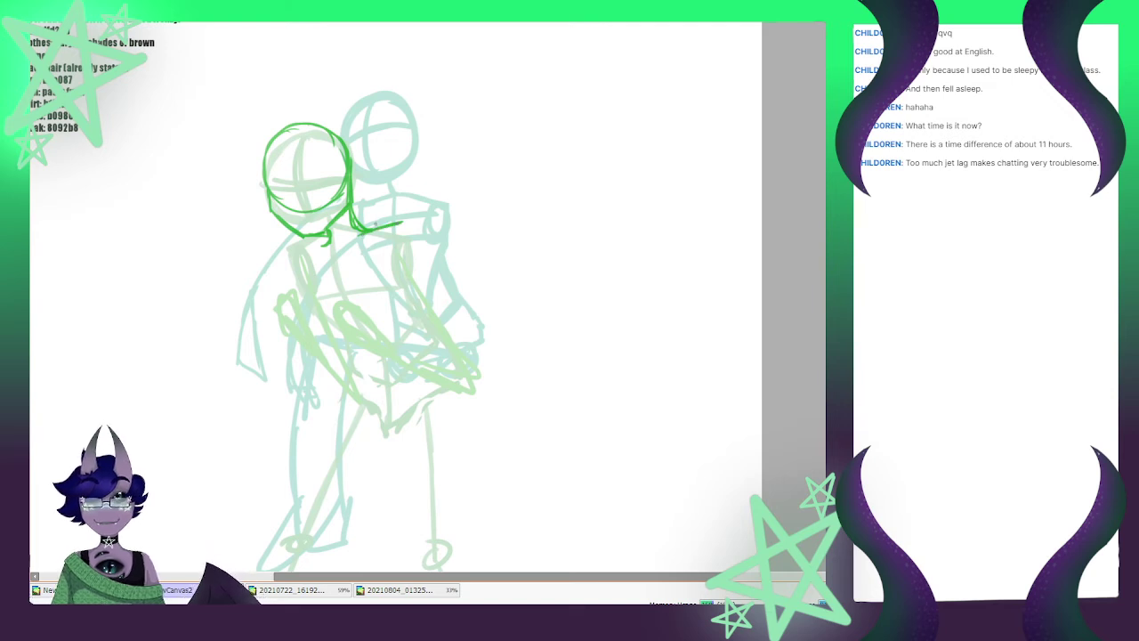
key("ctrl+z")
key("ctrl+z")
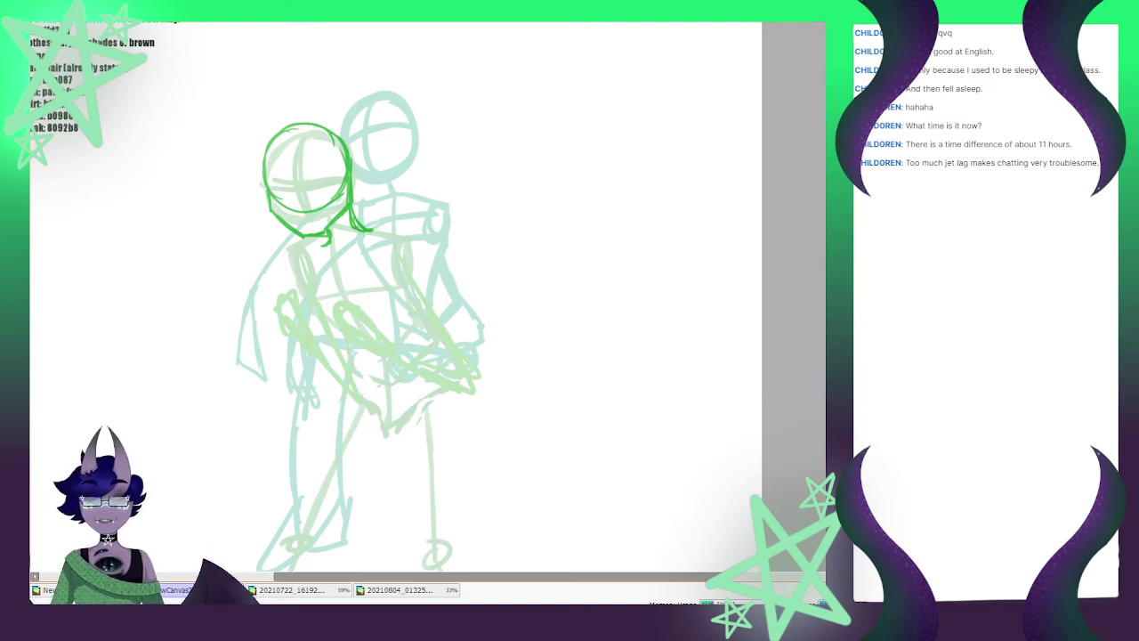
key("ctrl+z")
key("ctrl+z")
key("ctrl+z")
key("ctrl+z")
key("ctrl+z")
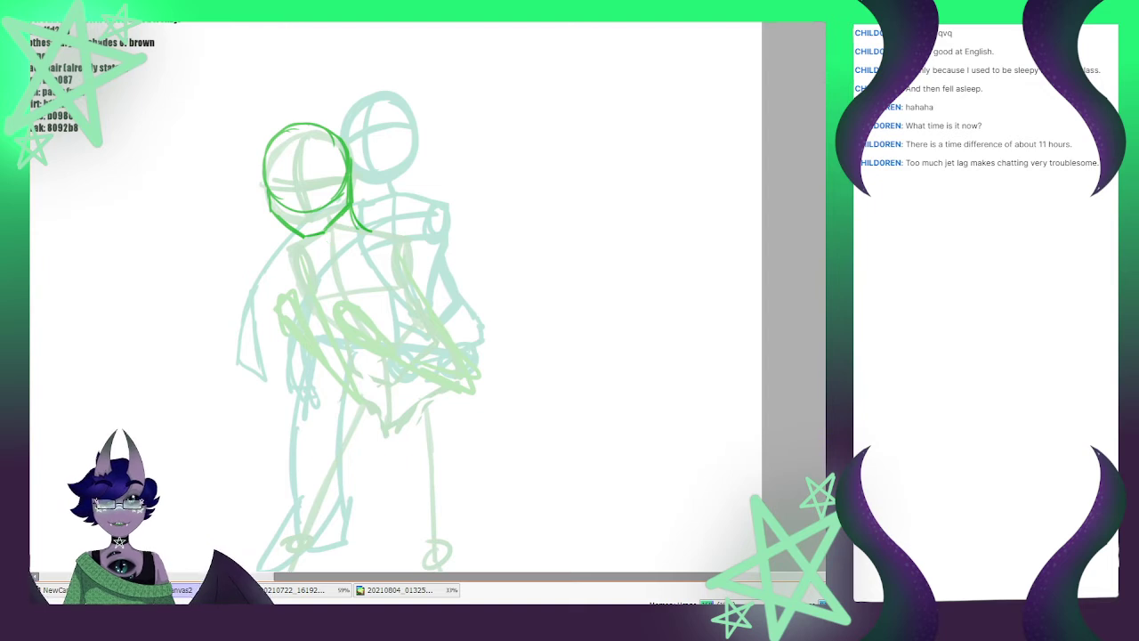
key("ctrl+z")
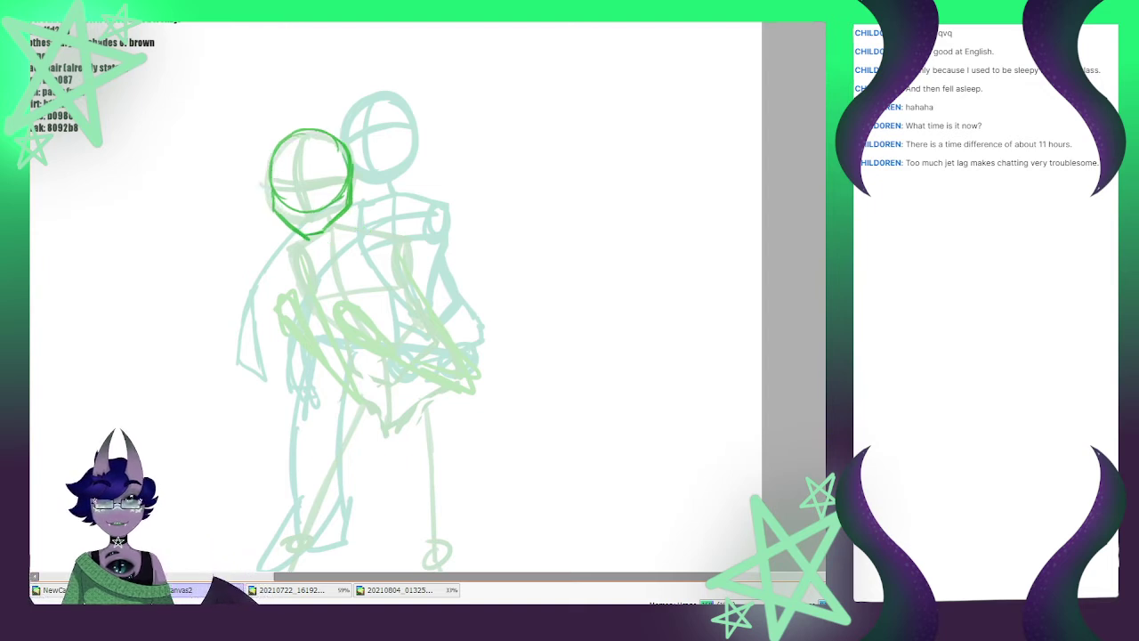
Flatten the green head outline slightly from the top, rotate it a little clockwise and shift it slightly up over the sketched head
key("ctrl+t")
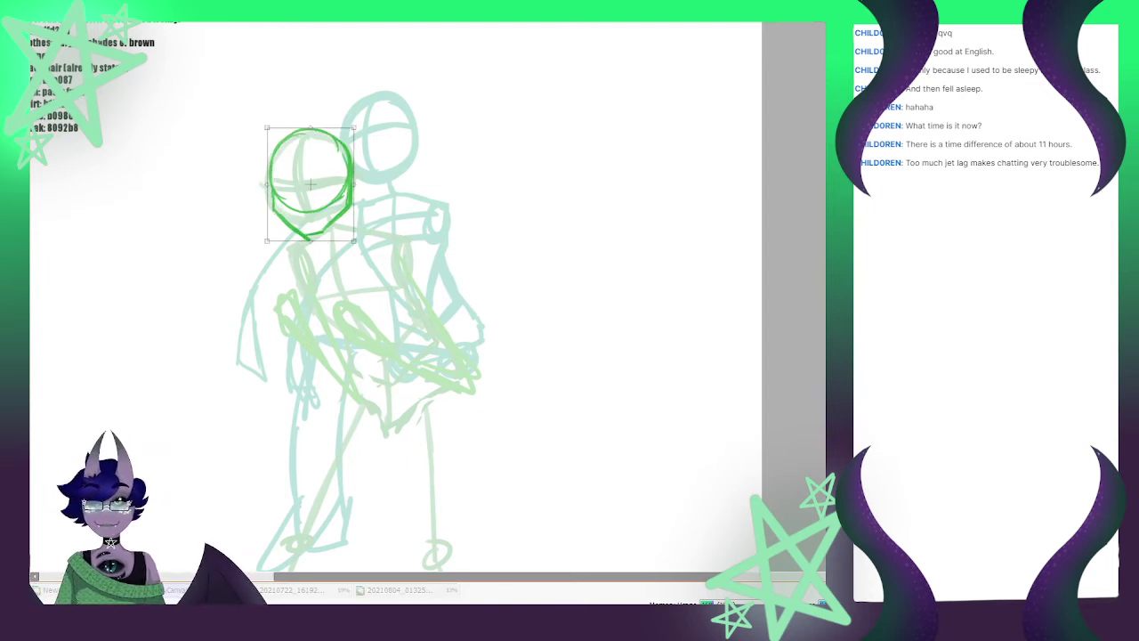
left_click_drag(311, 127, 310, 136)
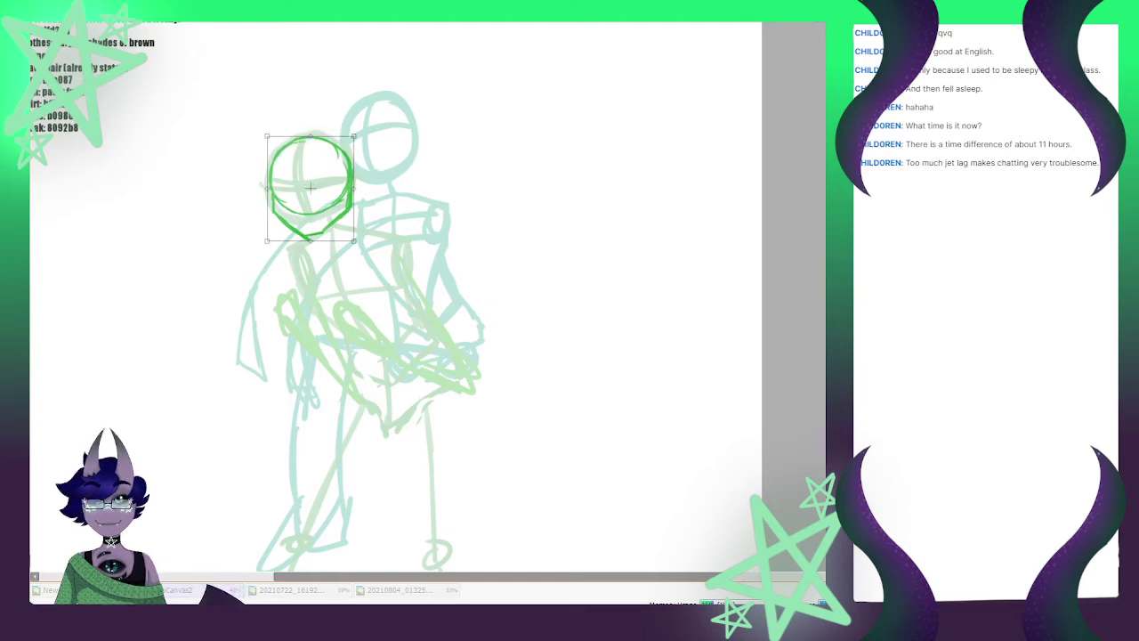
key("Return")
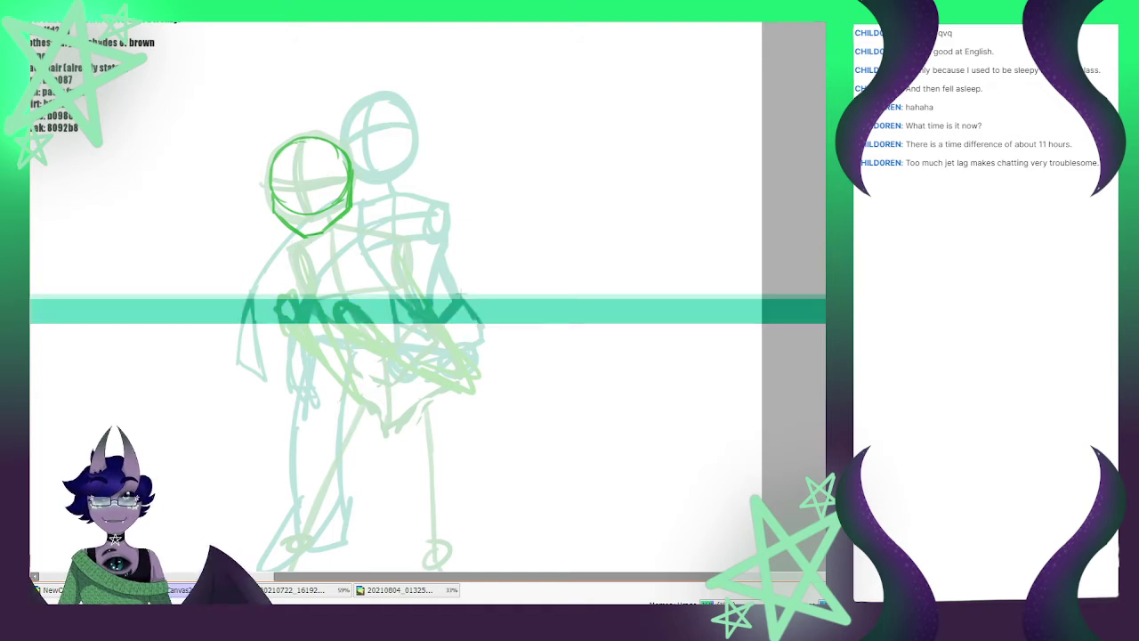
key("ctrl+t")
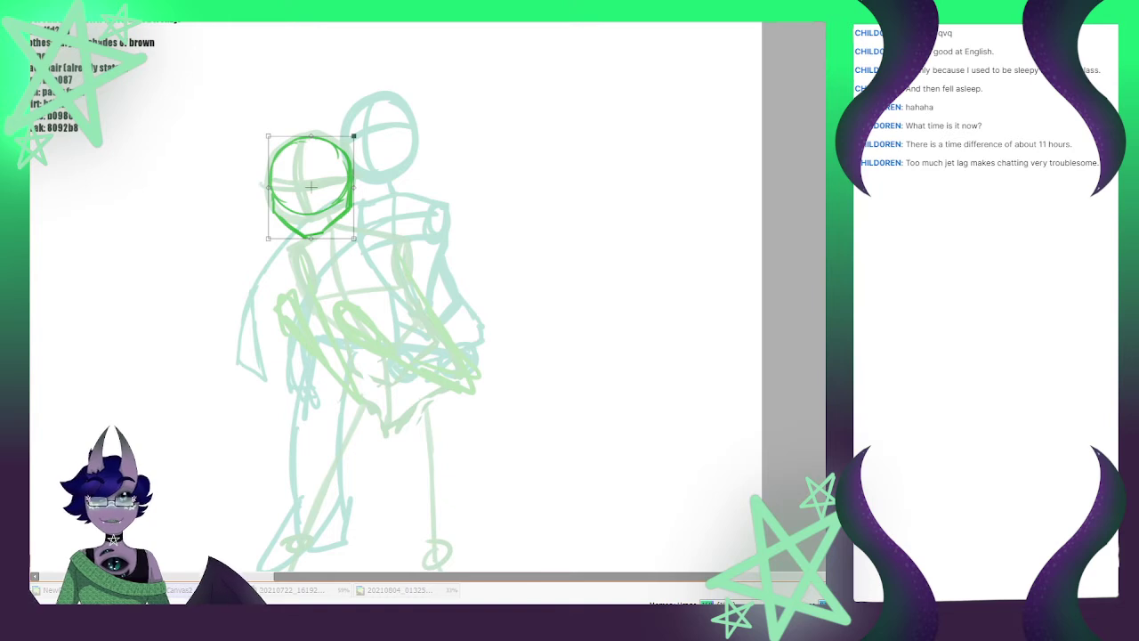
left_click_drag(311, 187, 349, 180)
left_click_drag(363, 116, 369, 121)
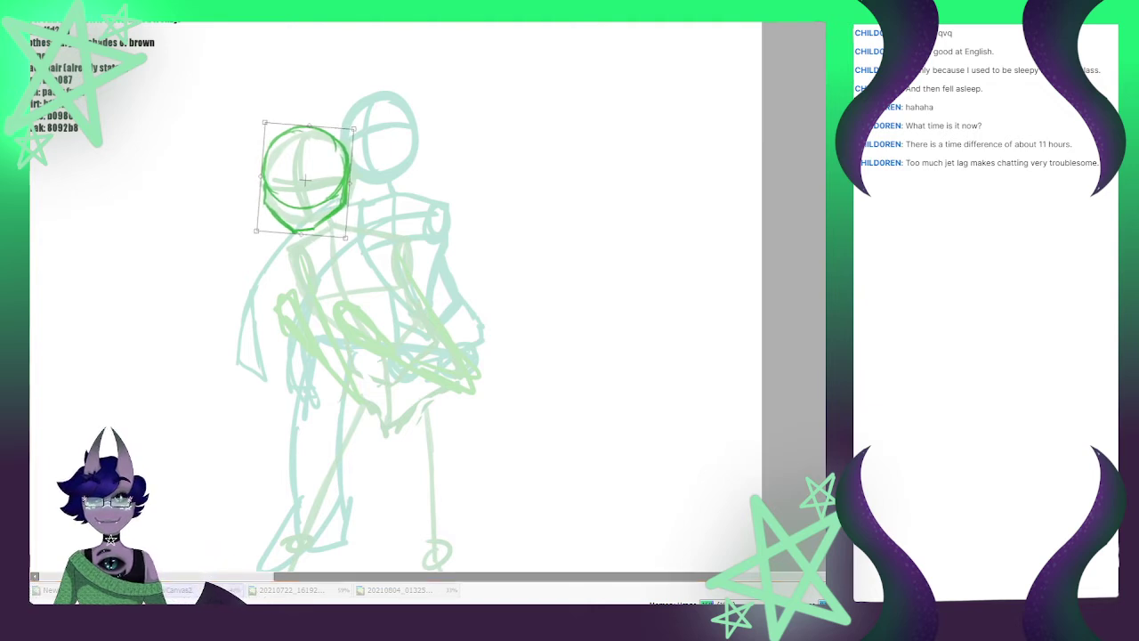
key("Return")
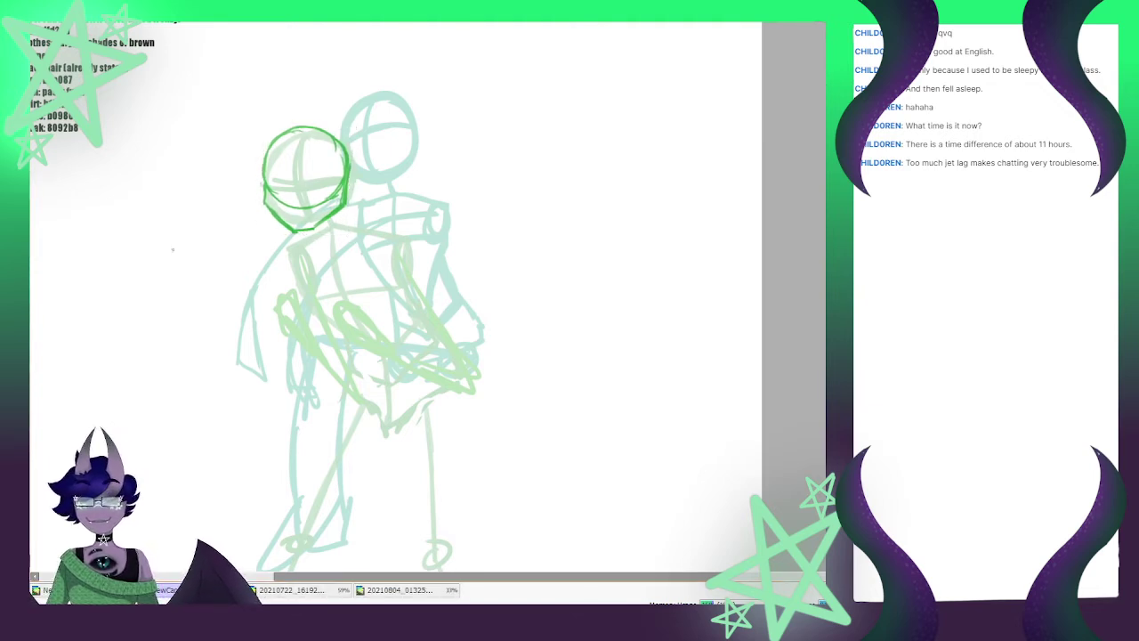
Draw both sides of the green figure's neck below the jaw, curving the far side outward into the shoulder
mouse_move(345, 205)
left_mouse_down()
mouse_move(365, 230)
mouse_move(317, 247)
left_mouse_up()
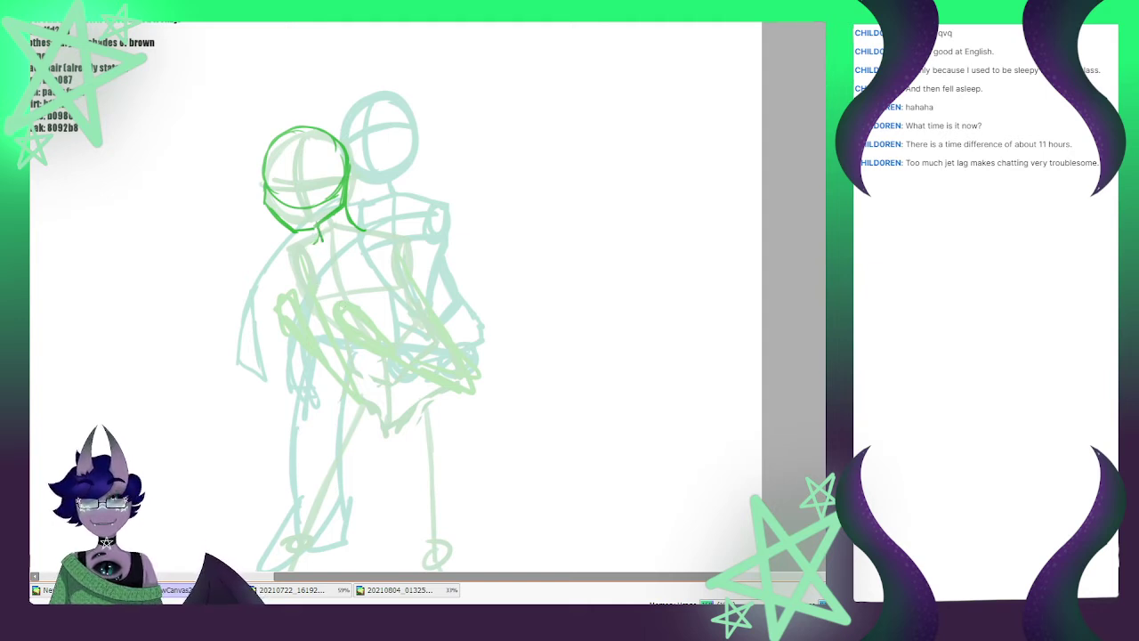
left_click_drag(321, 235, 316, 242)
mouse_move(342, 205)
left_mouse_down()
mouse_move(350, 233)
mouse_move(363, 233)
left_mouse_up()
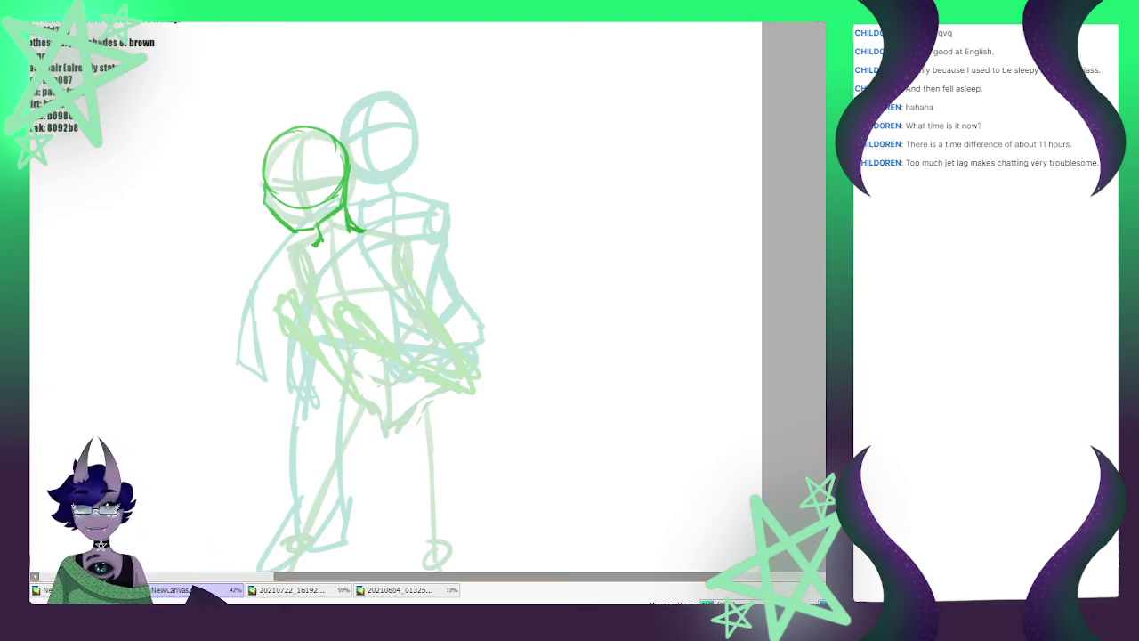
Draw the torso's side line from chest to waist beneath the chin, shift it slightly outward, shorten it from above and tilt it a little
mouse_move(307, 258)
left_mouse_down()
mouse_move(310, 308)
mouse_move(350, 356)
mouse_move(340, 347)
left_mouse_up()
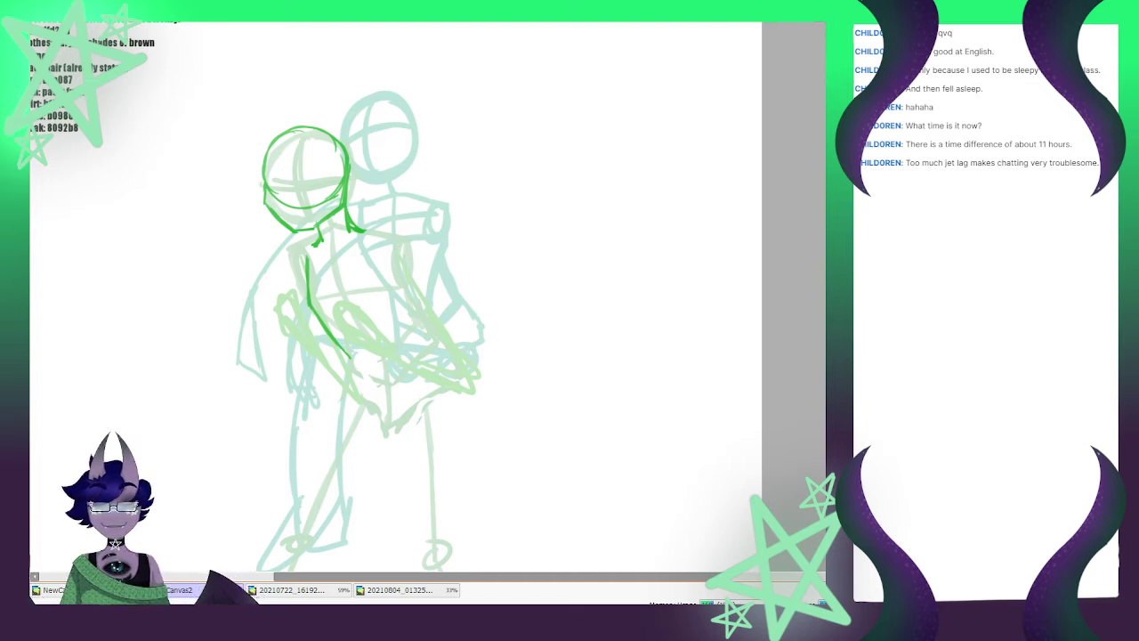
key("ctrl+t")
left_click_drag(328, 308, 321, 307)
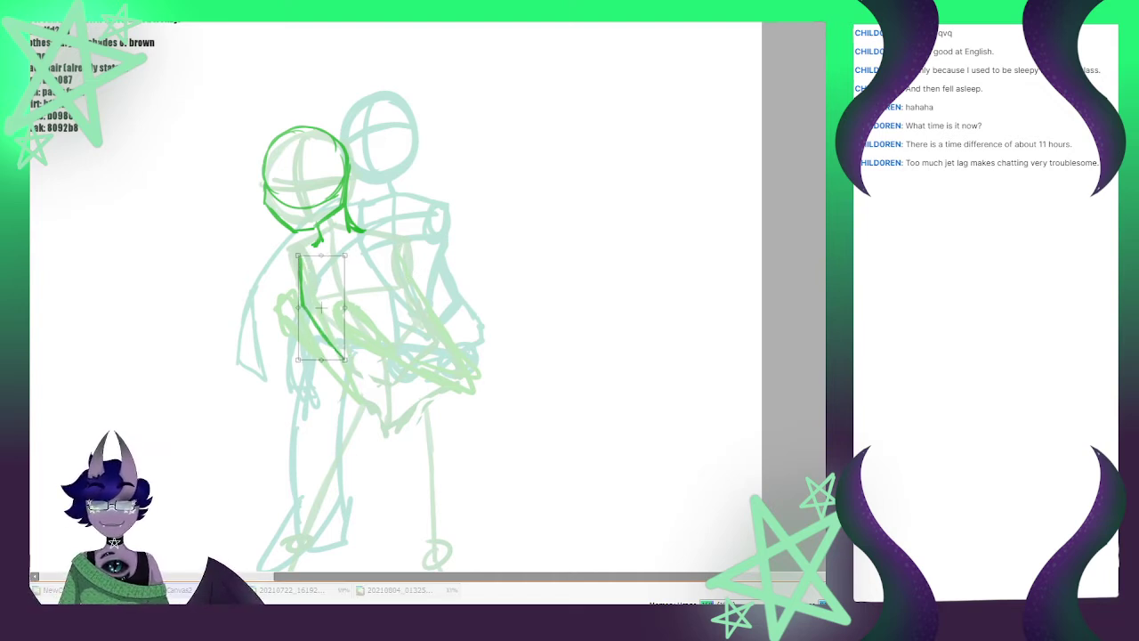
mouse_move(321, 256)
left_mouse_down()
mouse_move(322, 267)
mouse_move(358, 263)
left_mouse_up()
left_click_drag(322, 311, 321, 311)
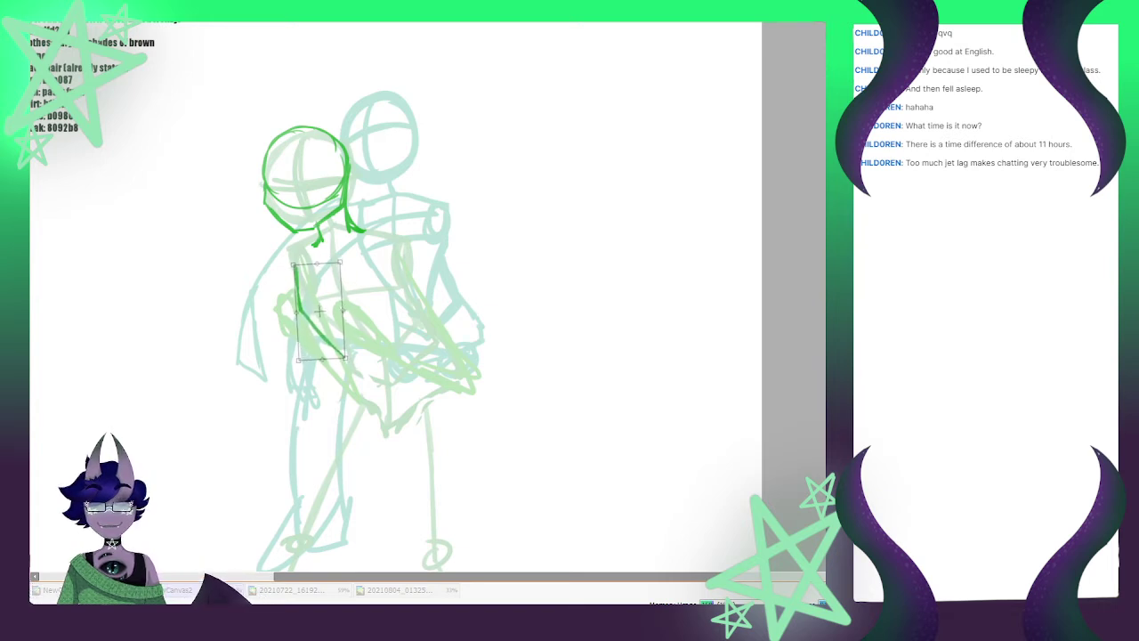
key("Return")
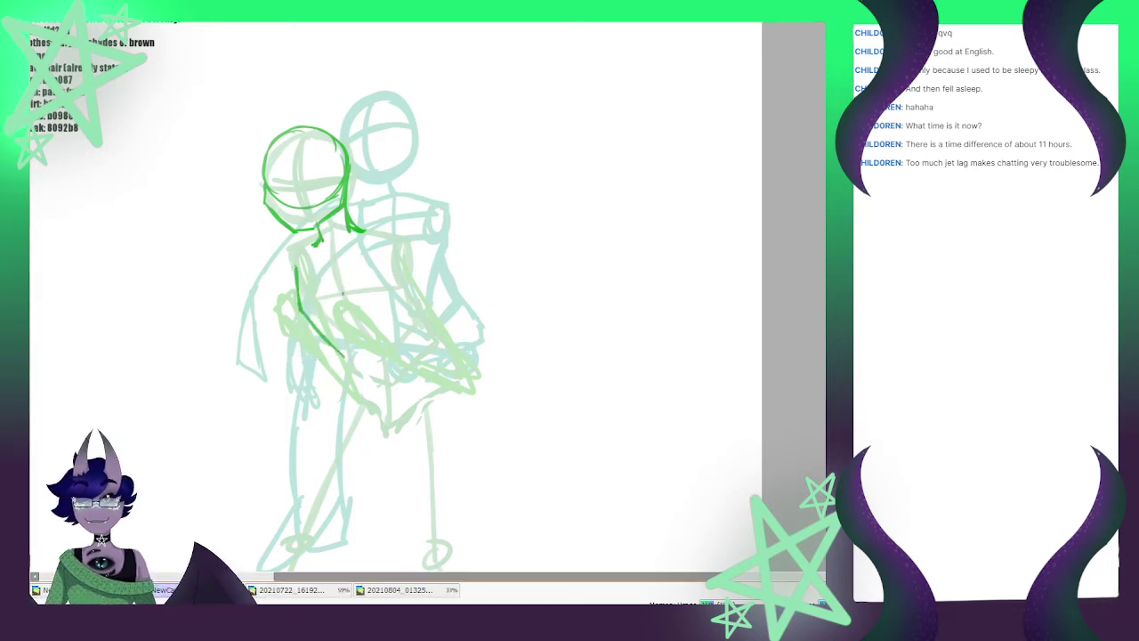
Draw the hip curve, the opposite side of the torso and the V-shaped lower edge of the pelvis
mouse_move(325, 347)
left_mouse_down()
mouse_move(337, 369)
mouse_move(323, 339)
mouse_move(324, 401)
left_mouse_up()
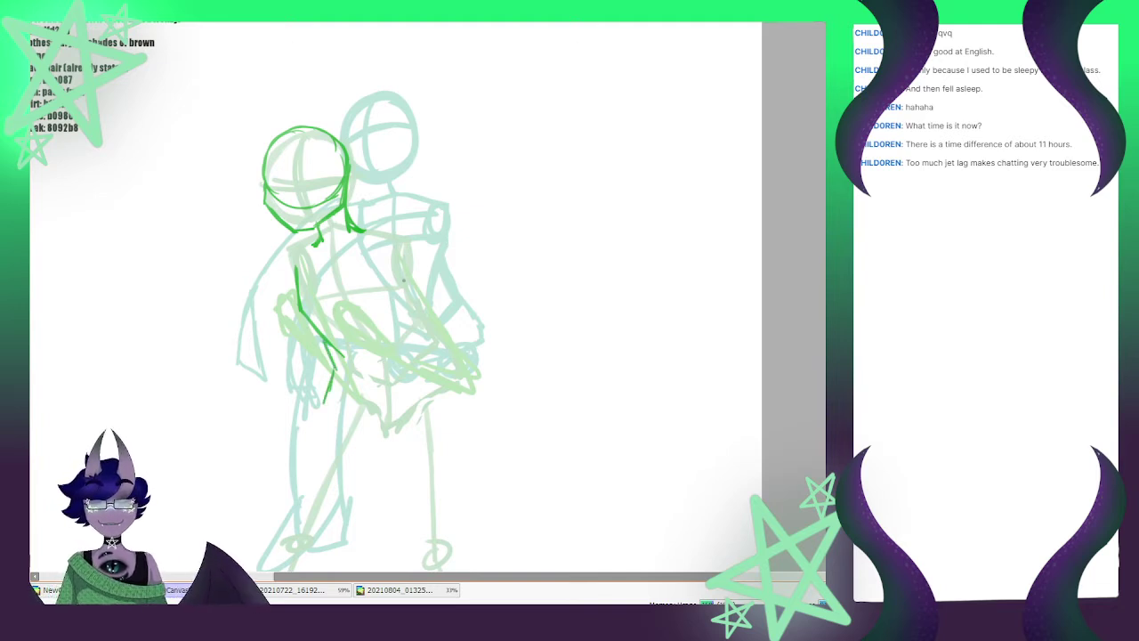
mouse_move(416, 270)
left_mouse_down()
mouse_move(413, 324)
mouse_move(454, 361)
left_mouse_up()
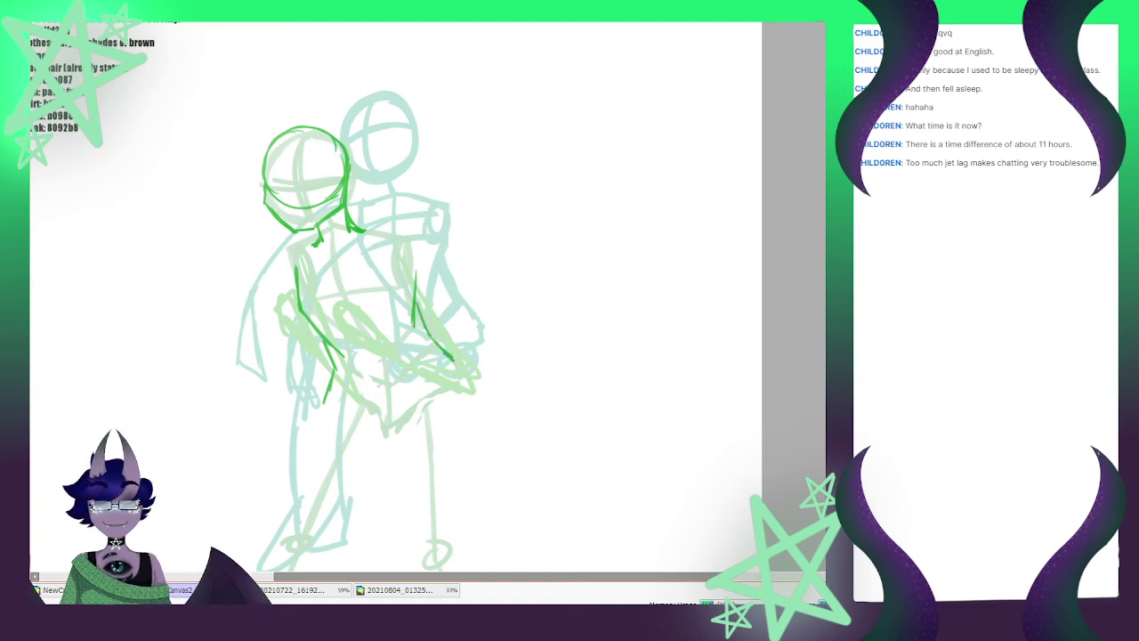
left_click_drag(335, 393, 370, 430)
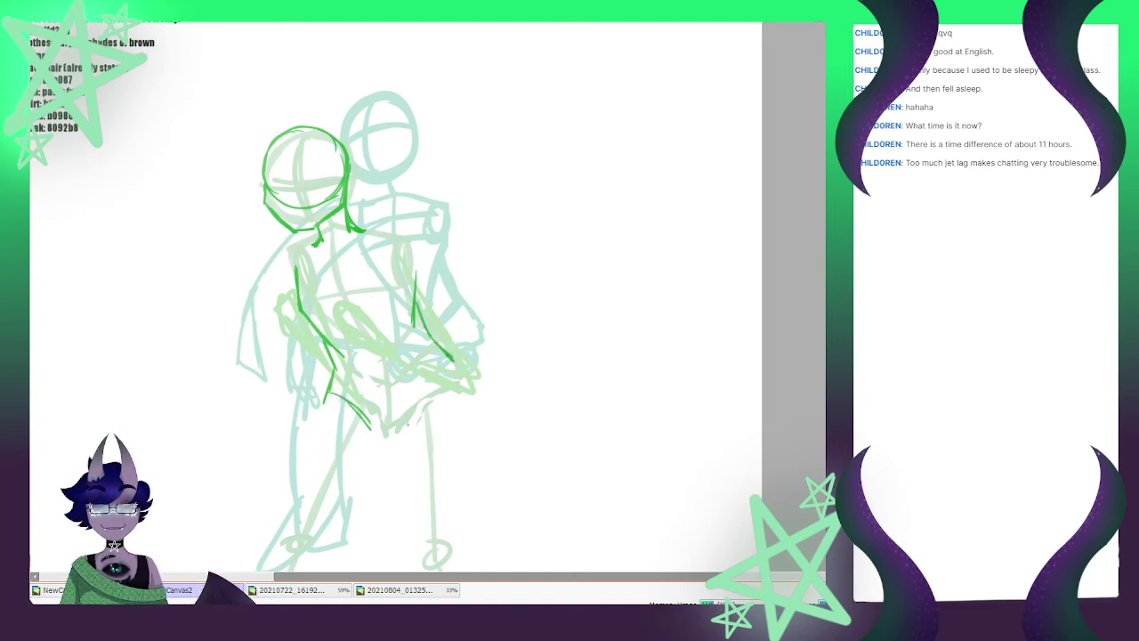
mouse_move(452, 357)
left_mouse_down()
mouse_move(463, 373)
mouse_move(380, 432)
mouse_move(444, 390)
left_mouse_up()
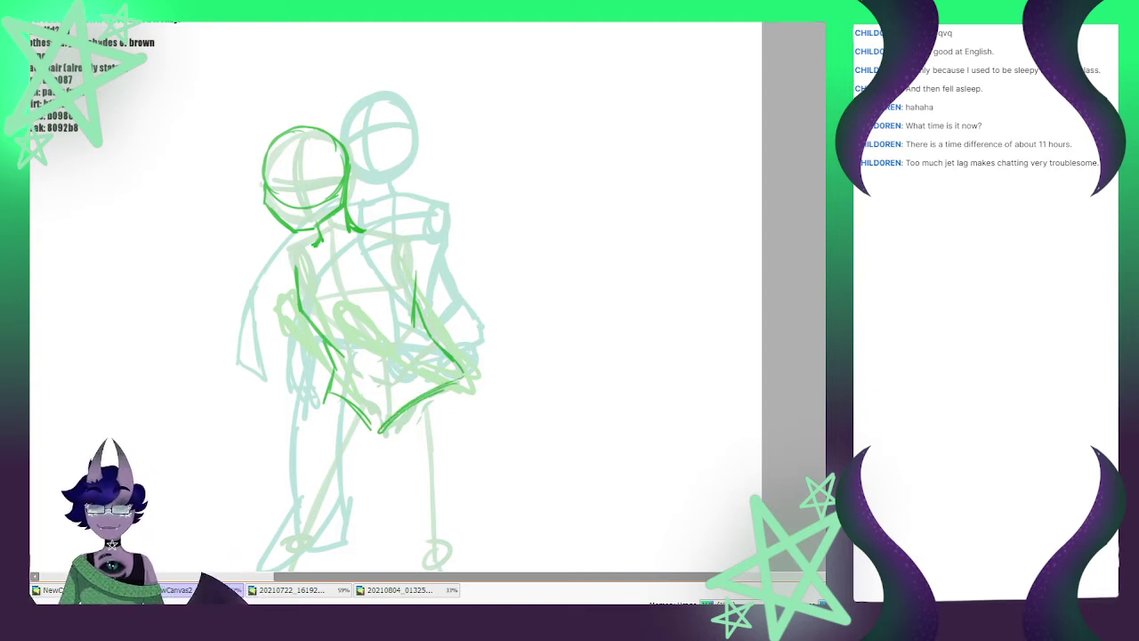
Move the whole torso and hip outline slightly upward, closer to the neck
key("ctrl+t")
left_click_drag(465, 434, 463, 433)
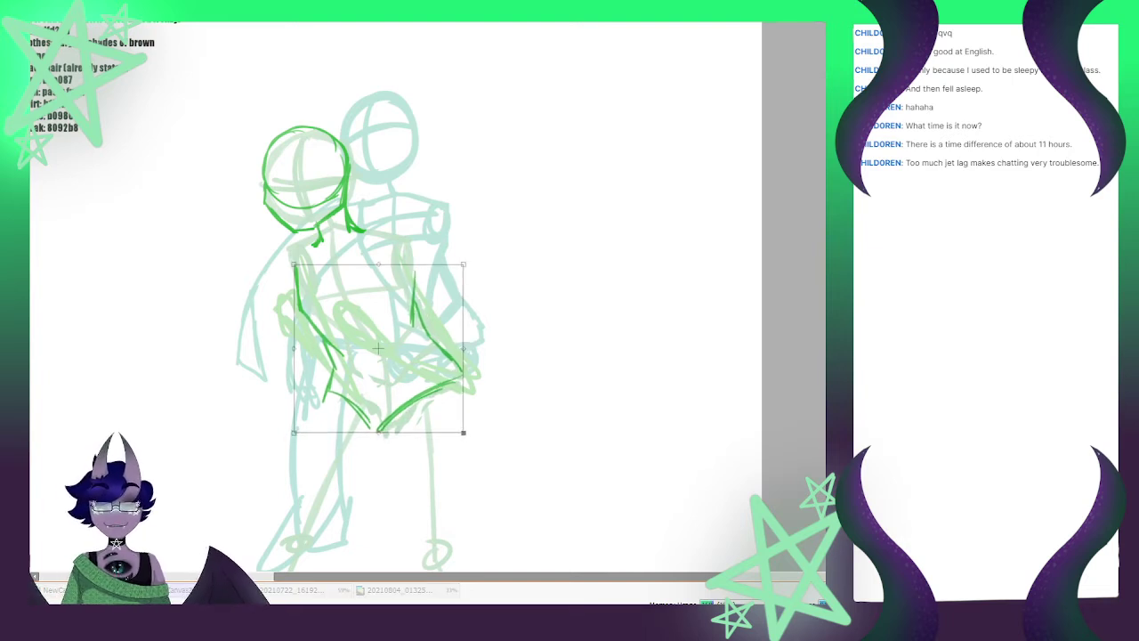
left_click_drag(378, 348, 375, 339)
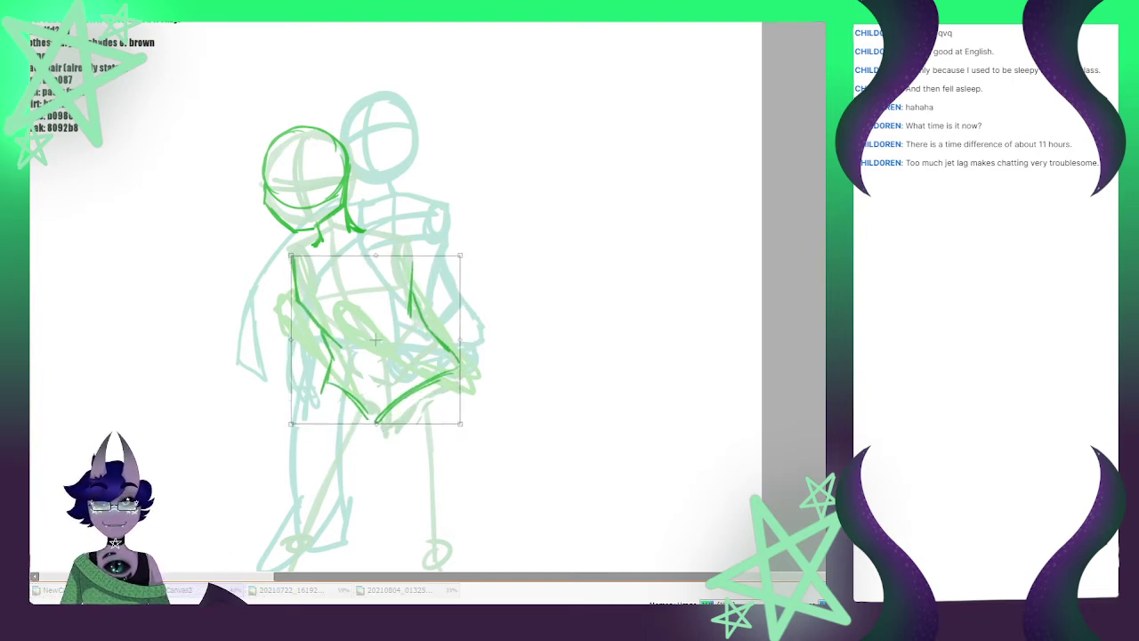
key("Return")
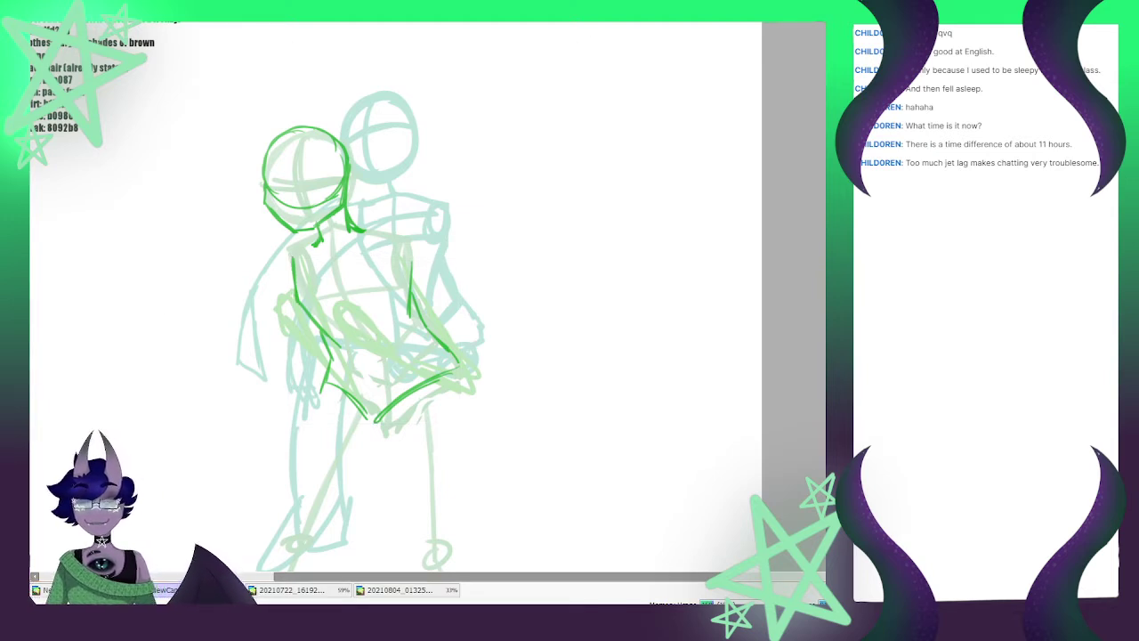
Draw the shoulder lines on both sides of the neck and outline the upper arm over the torso's far side
mouse_move(294, 243)
left_mouse_down()
mouse_move(401, 224)
mouse_move(390, 229)
left_mouse_up()
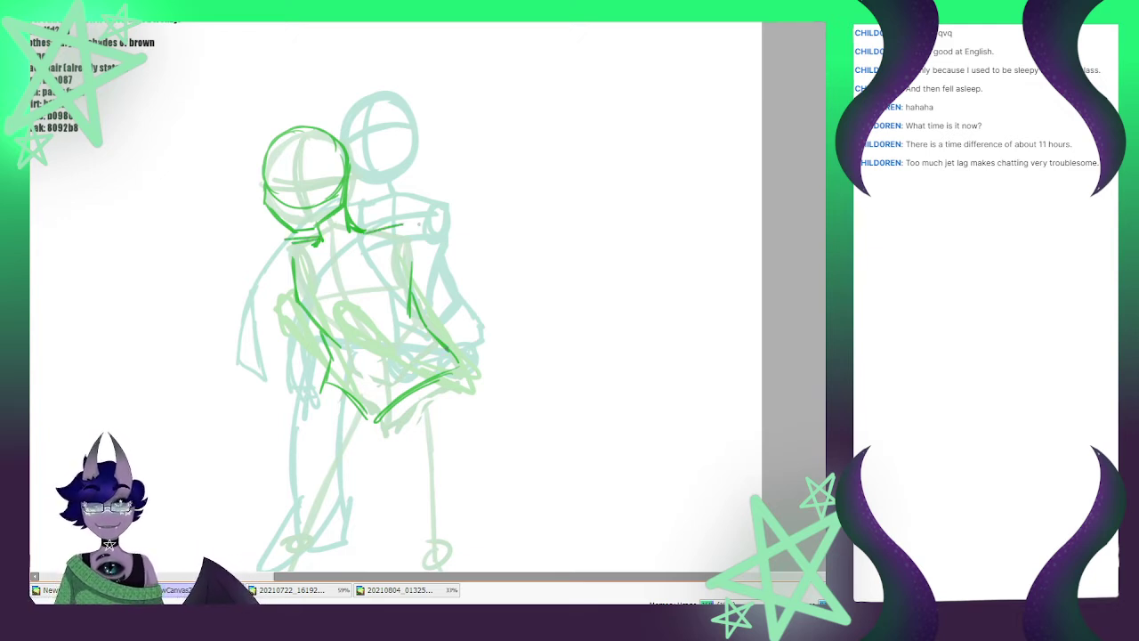
left_click_drag(408, 231, 447, 299)
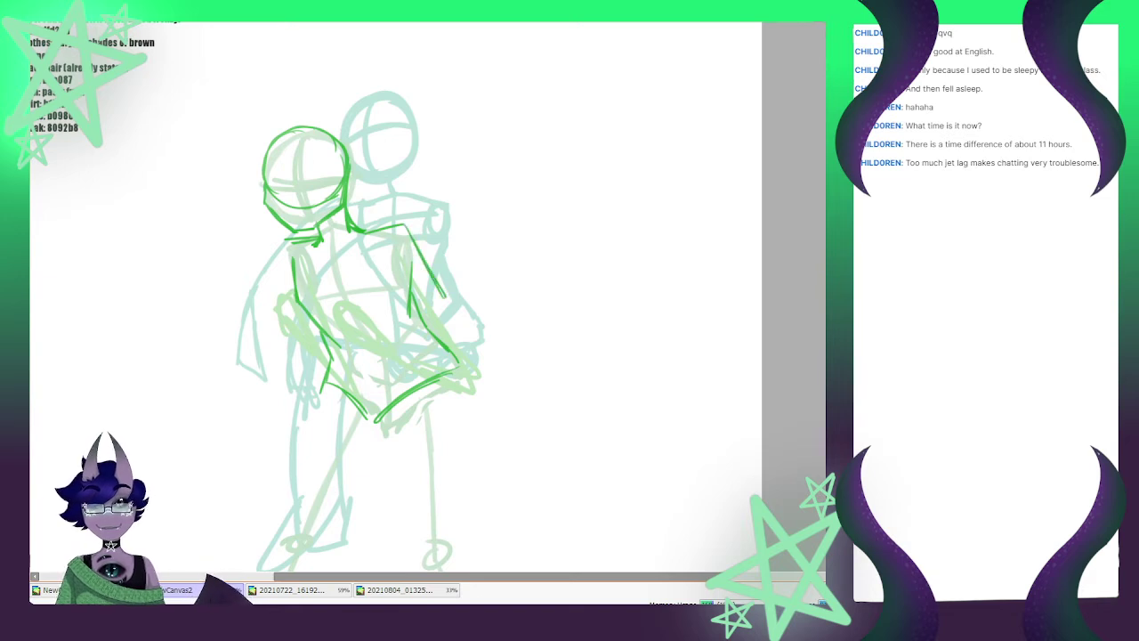
mouse_move(381, 233)
left_mouse_down()
mouse_move(373, 260)
mouse_move(403, 303)
mouse_move(425, 331)
mouse_move(451, 330)
left_mouse_up()
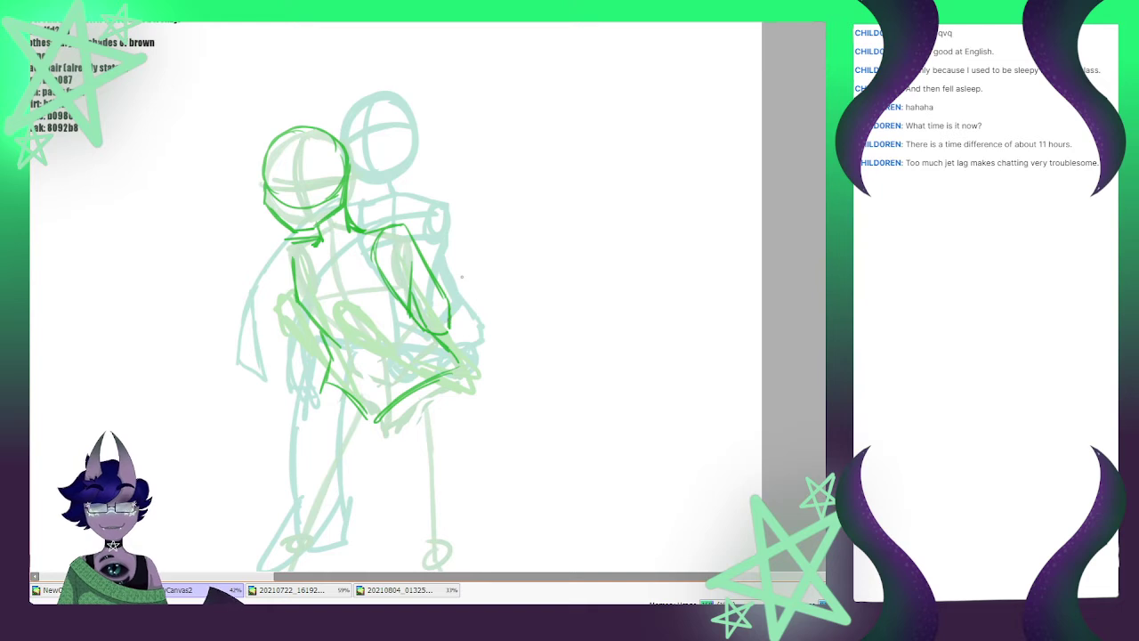
Select the upper arm outline, rotate it slightly clockwise, pull its outer corners inward, reposition it below the shoulder and clear the selection
left_click_drag(520, 316, 390, 355)
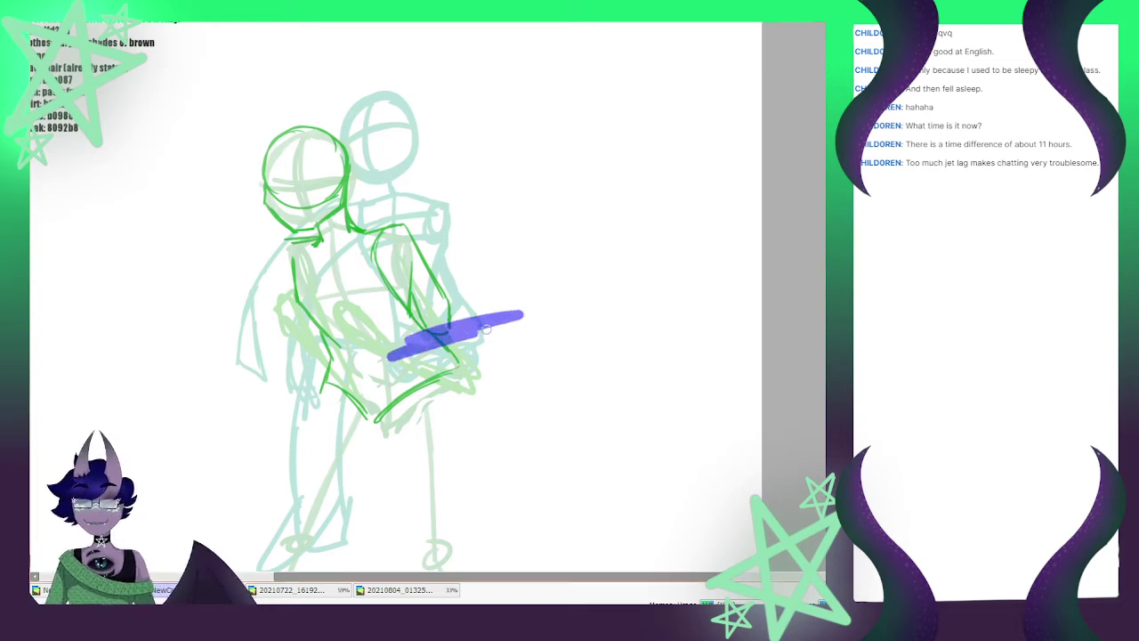
mouse_move(488, 312)
left_mouse_down()
mouse_move(382, 343)
mouse_move(406, 302)
mouse_move(365, 258)
mouse_move(378, 218)
mouse_move(396, 279)
left_mouse_up()
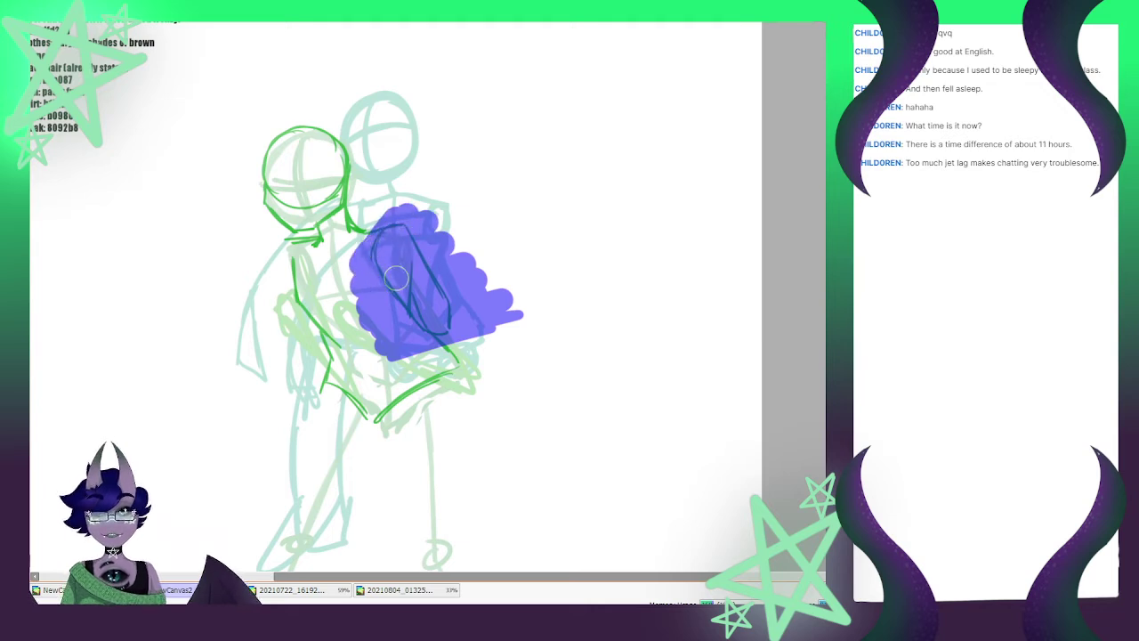
key("ctrl+t")
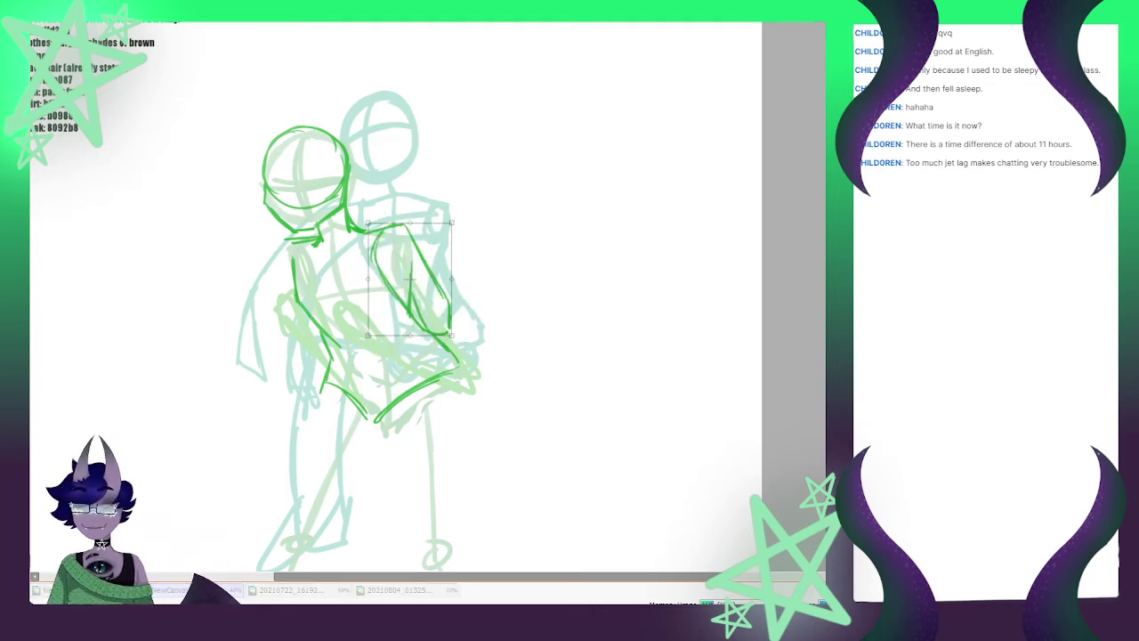
left_click_drag(471, 356, 454, 366)
left_click_drag(410, 278, 399, 286)
left_click_drag(453, 367, 436, 340)
left_click_drag(451, 235, 443, 237)
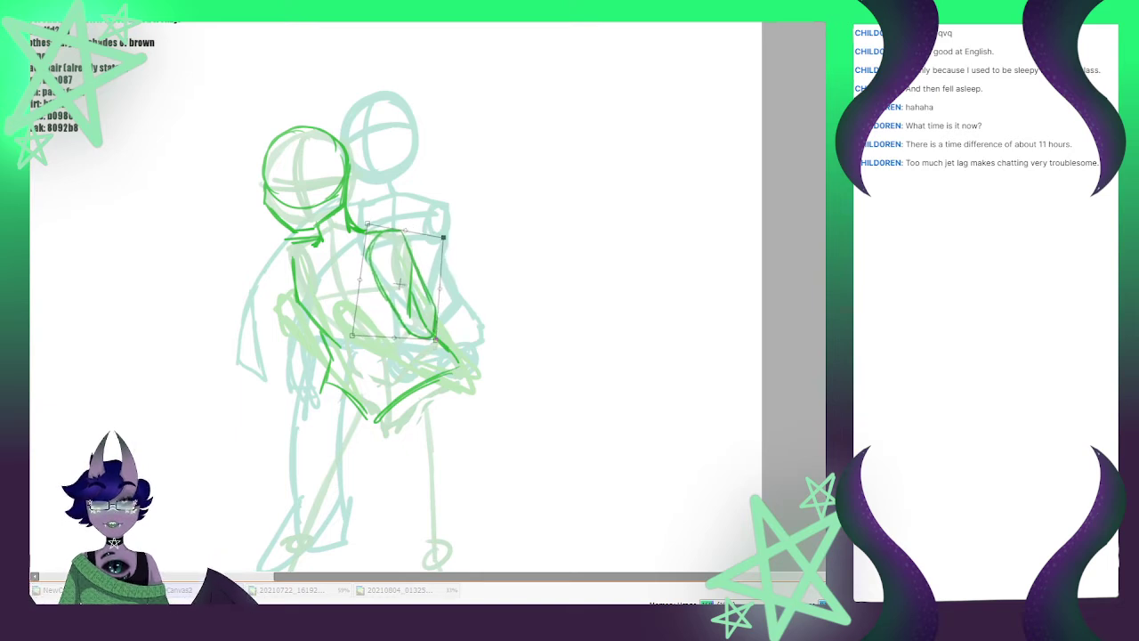
left_click_drag(400, 284, 404, 280)
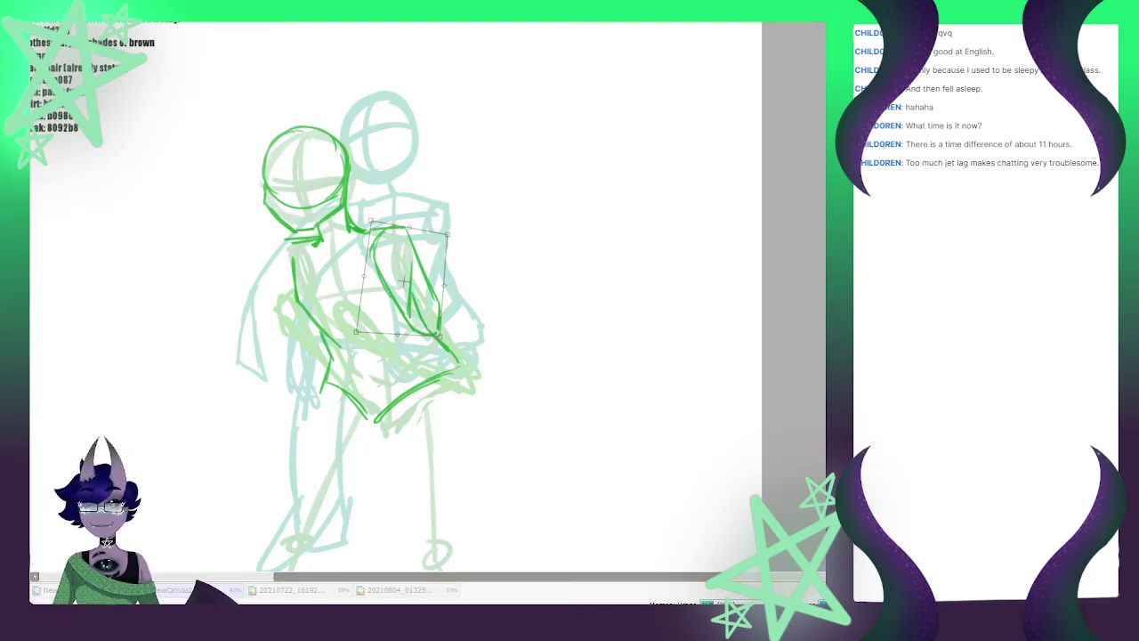
key("Return")
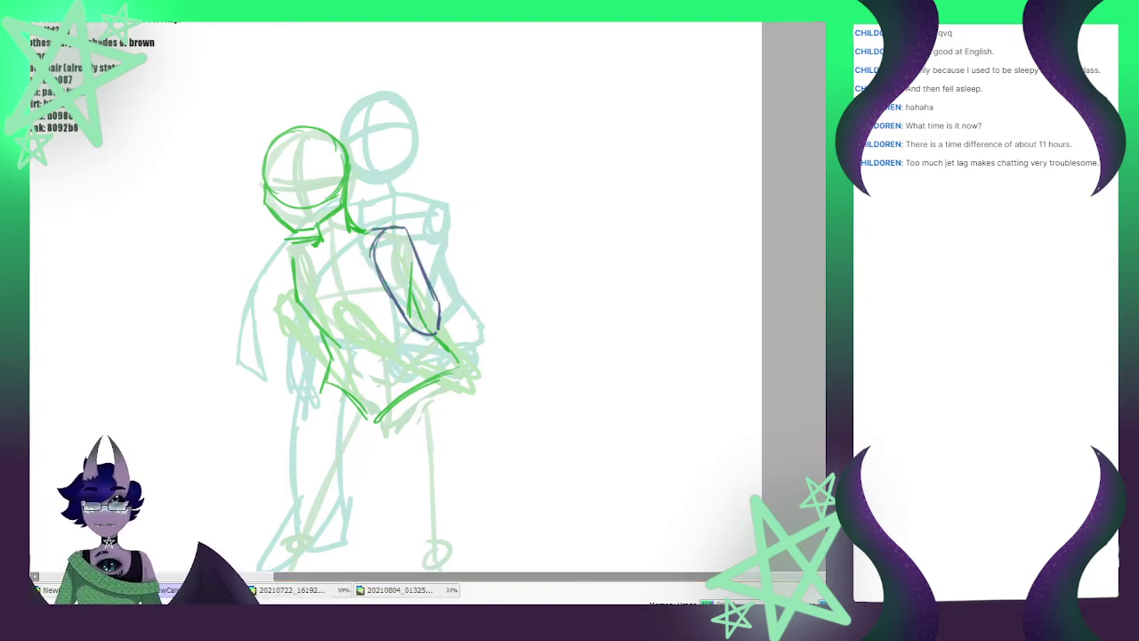
key("n")
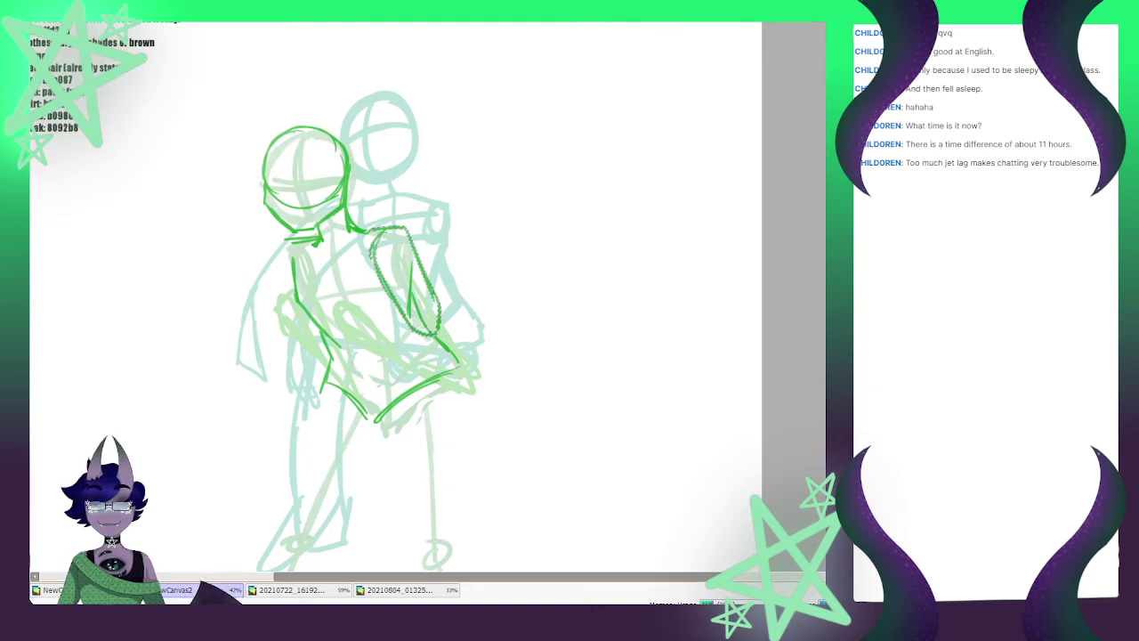
key("ctrl+d")
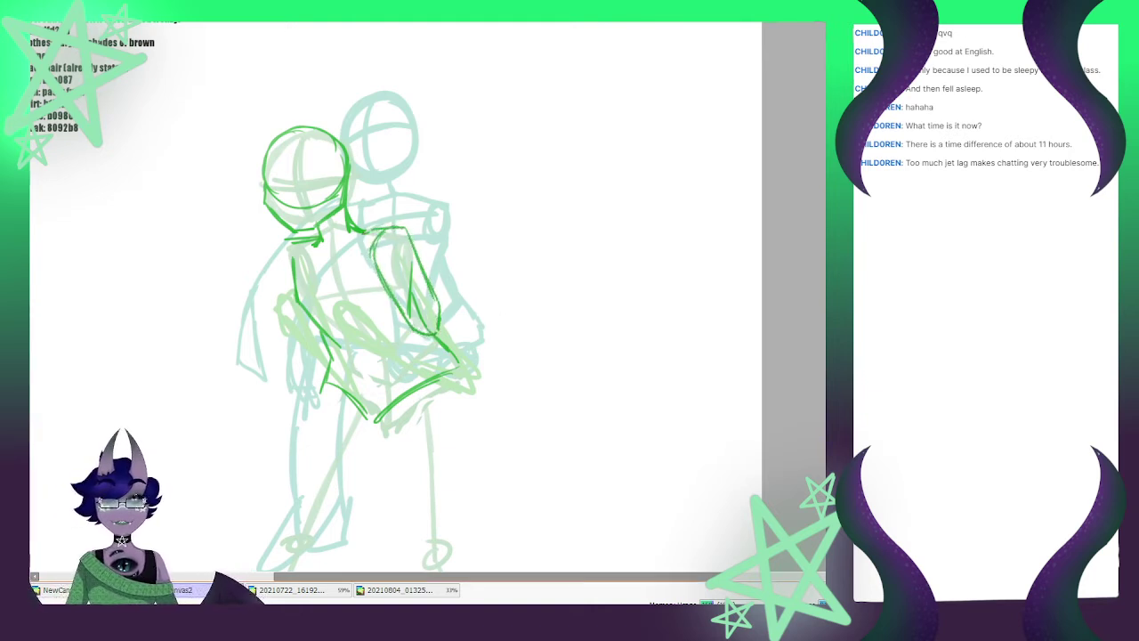
Reinforce the shoulder and outer arm line, and draw curved vertical and horizontal guidelines across the green figure's face
mouse_move(363, 233)
left_mouse_down()
mouse_move(388, 224)
mouse_move(418, 247)
mouse_move(440, 302)
left_mouse_up()
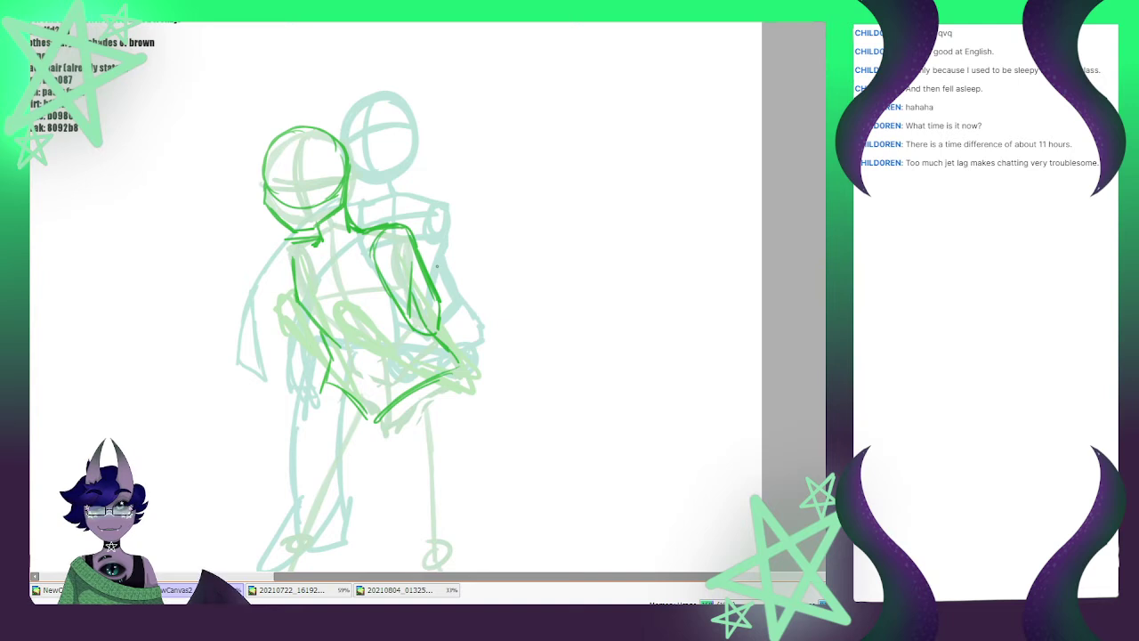
left_click_drag(302, 131, 300, 231)
left_click_drag(292, 193, 299, 227)
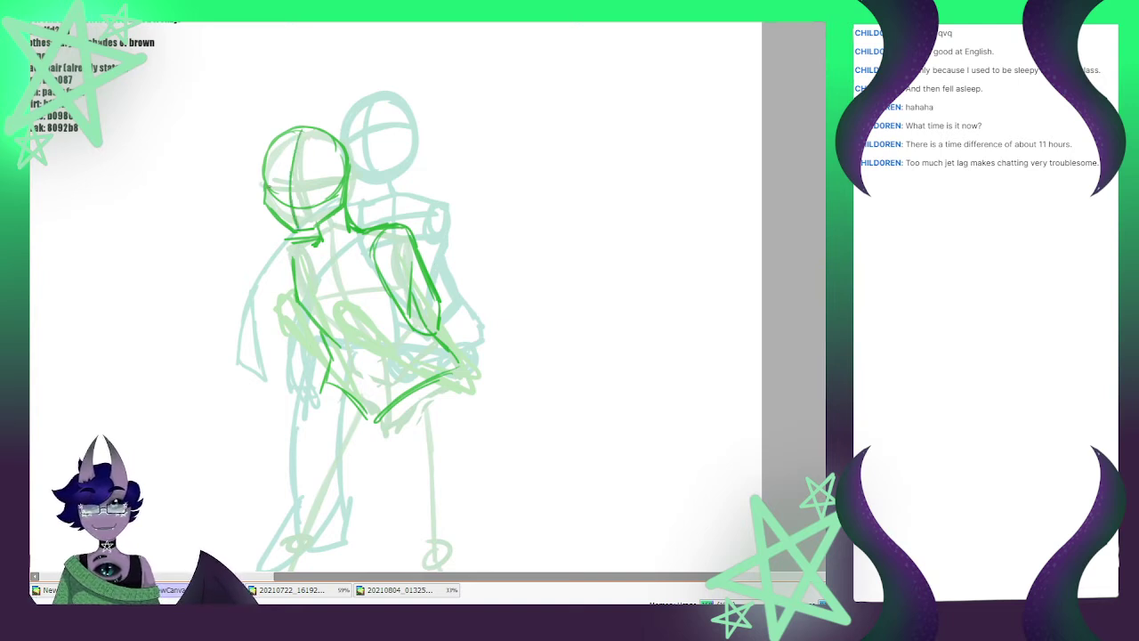
left_click_drag(267, 185, 339, 181)
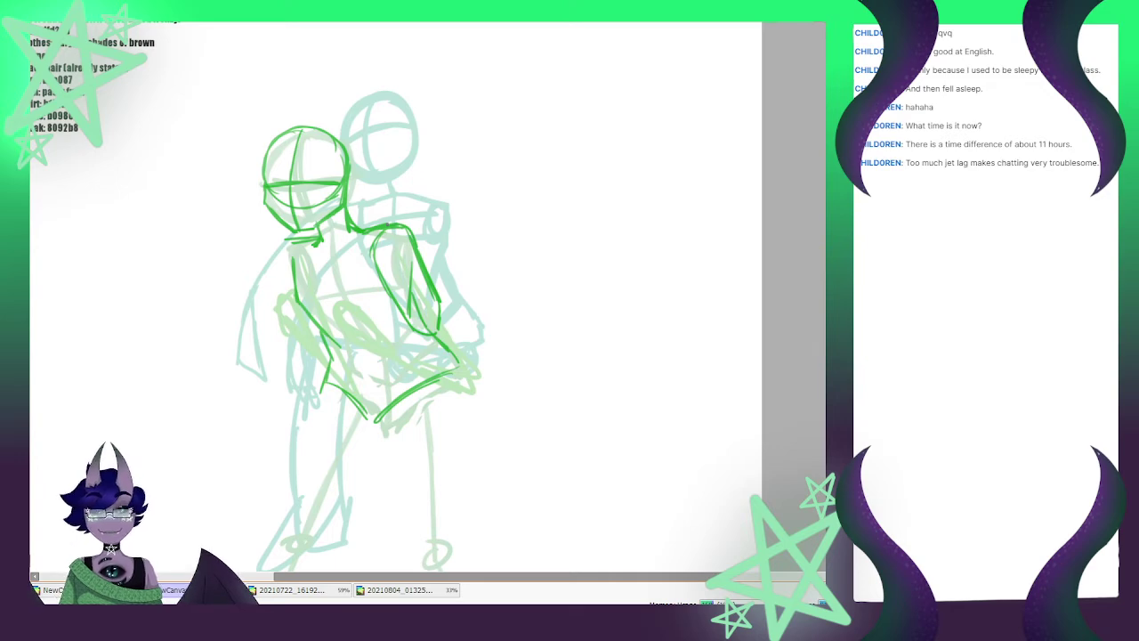
scroll(374, 156, "down", 4)
scroll(377, 151, "up", 4)
scroll(298, 245, "down", 2)
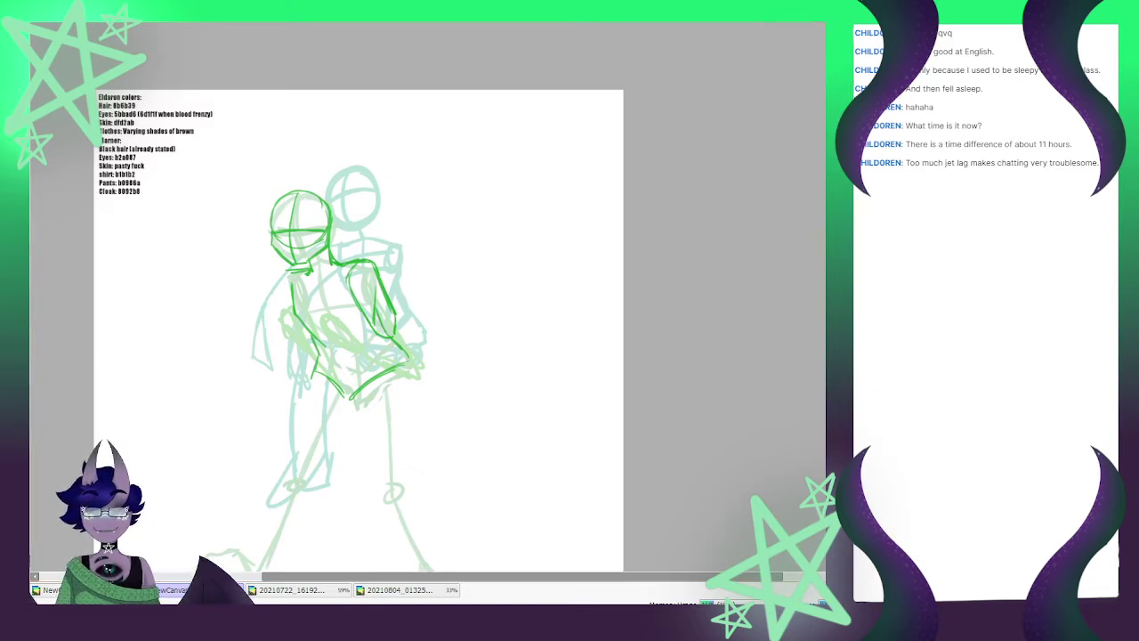
scroll(396, 293, "up", 2)
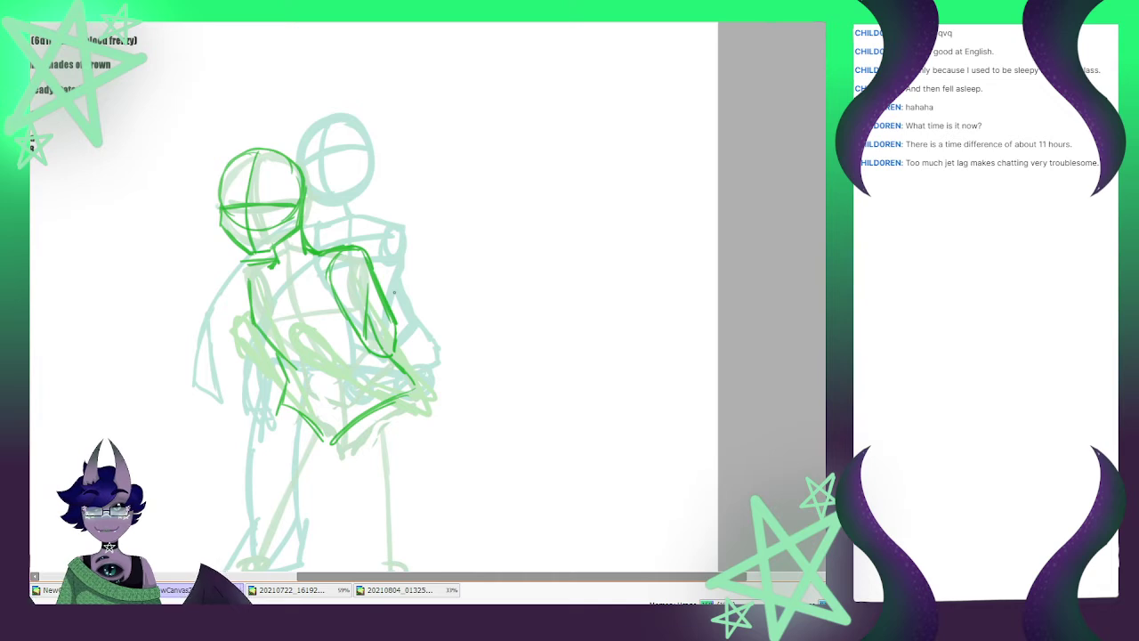
mouse_move(381, 329)
left_mouse_down()
mouse_move(336, 367)
mouse_move(317, 420)
left_mouse_up()
left_click_drag(338, 370, 317, 418)
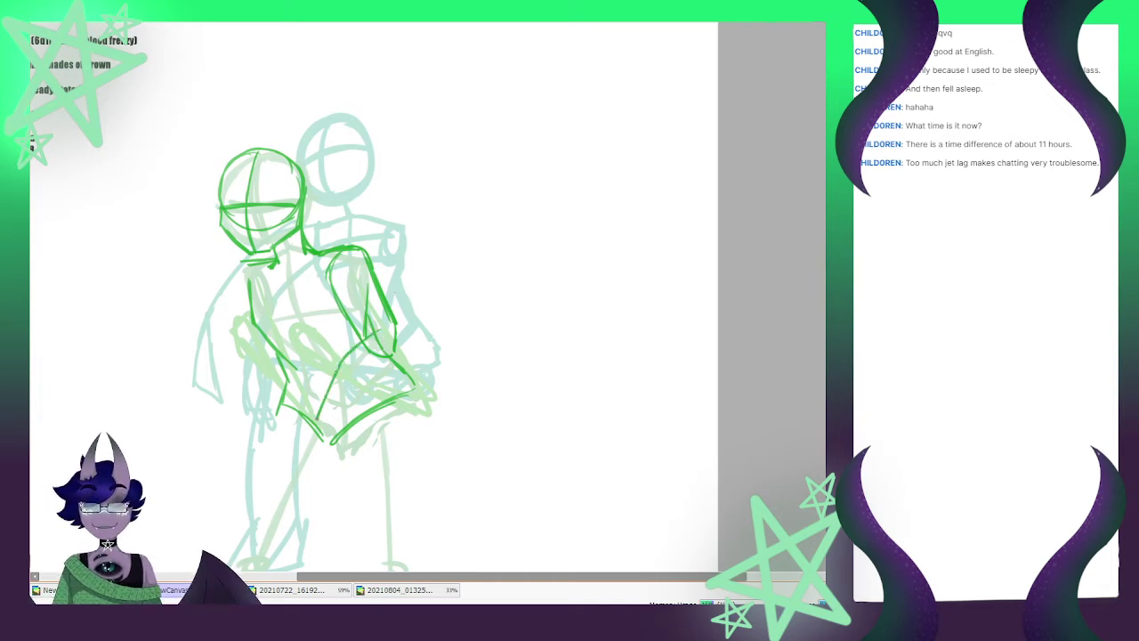
key("ctrl+z")
key("ctrl+z")
key("ctrl+z")
key("ctrl+z")
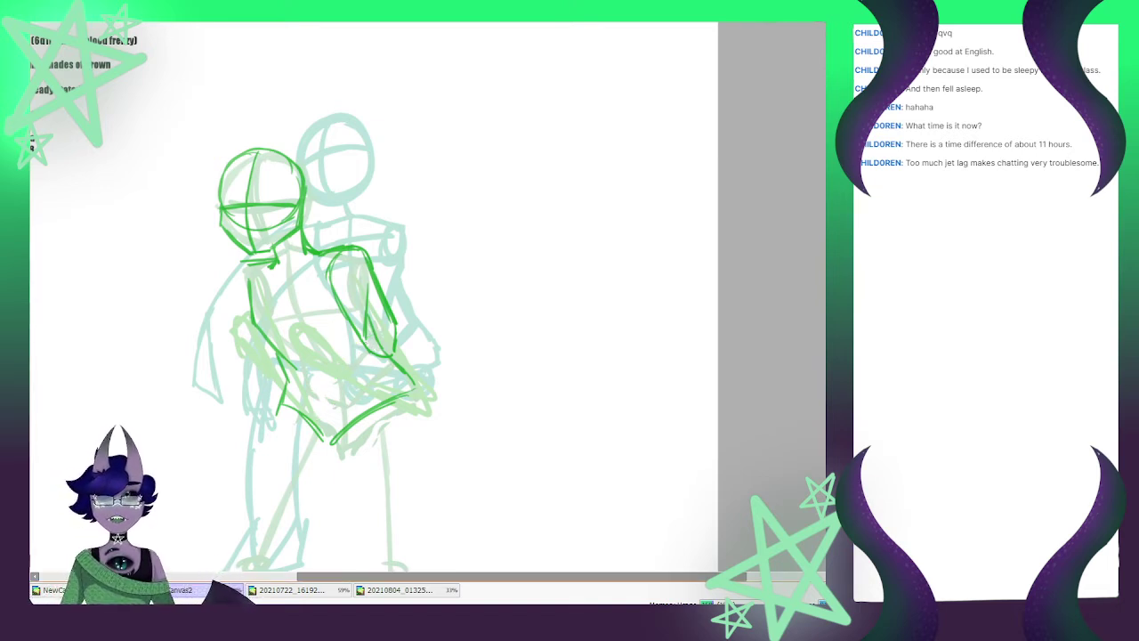
Outline the green figure's far forearm from the elbow down to the hip and distort its corners to lengthen and narrow it
mouse_move(372, 335)
left_mouse_down()
mouse_move(322, 411)
mouse_move(373, 395)
mouse_move(411, 335)
mouse_move(356, 397)
left_mouse_up()
left_click_drag(345, 407, 326, 418)
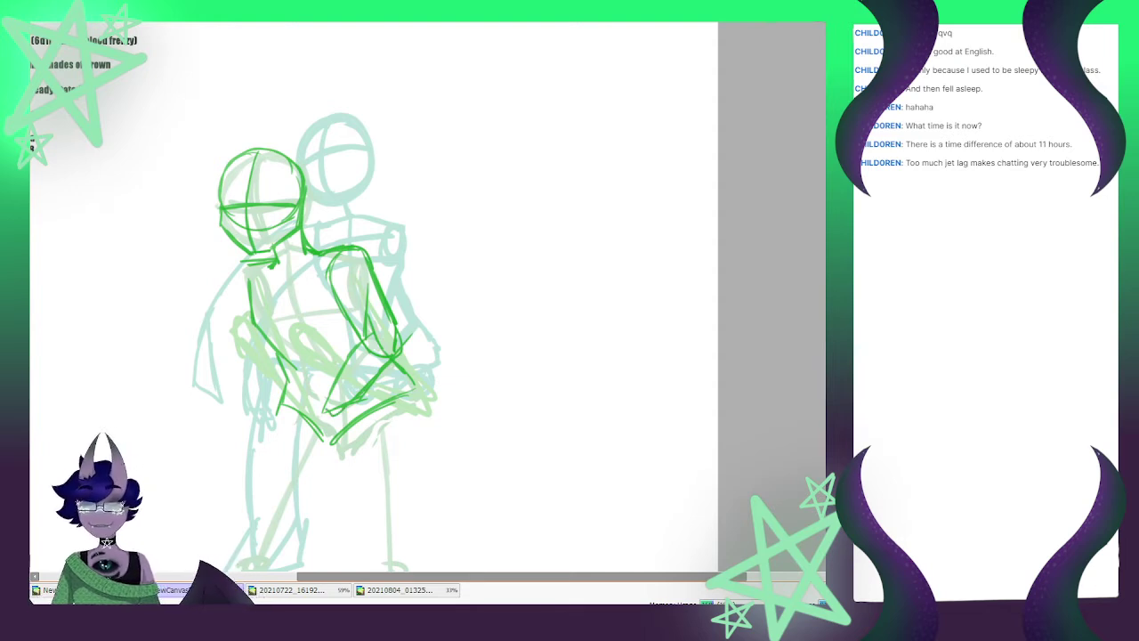
key("ctrl+t")
left_click_drag(321, 317, 316, 313)
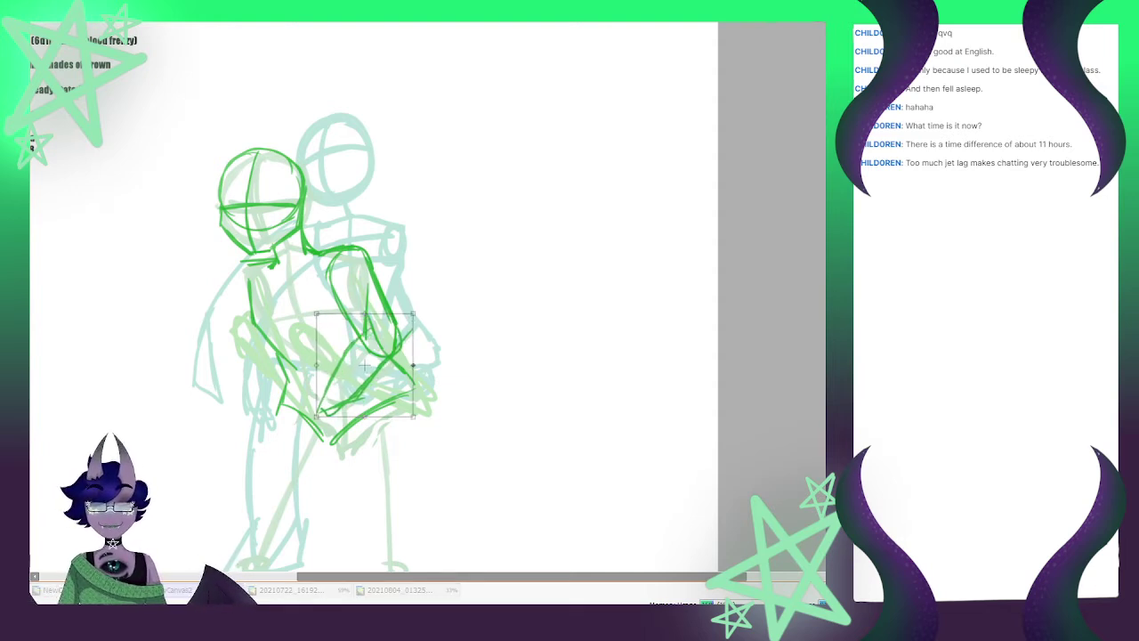
left_click_drag(365, 366, 366, 366)
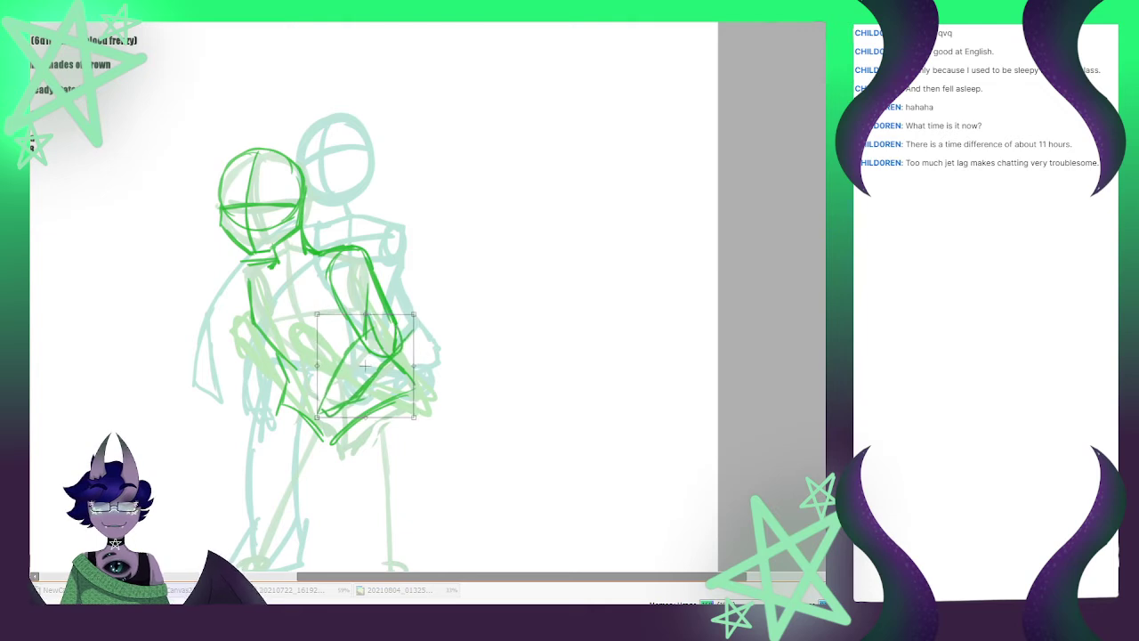
mouse_move(414, 417)
left_mouse_down()
mouse_move(423, 432)
mouse_move(409, 423)
left_mouse_up()
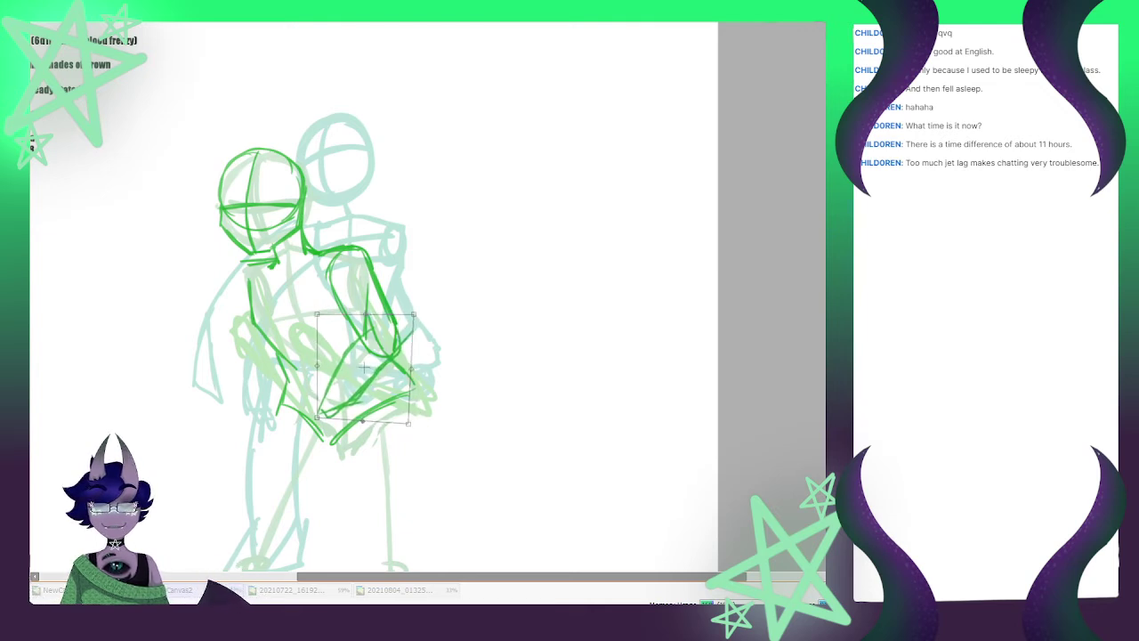
left_click_drag(316, 417, 310, 432)
left_click_drag(414, 313, 409, 306)
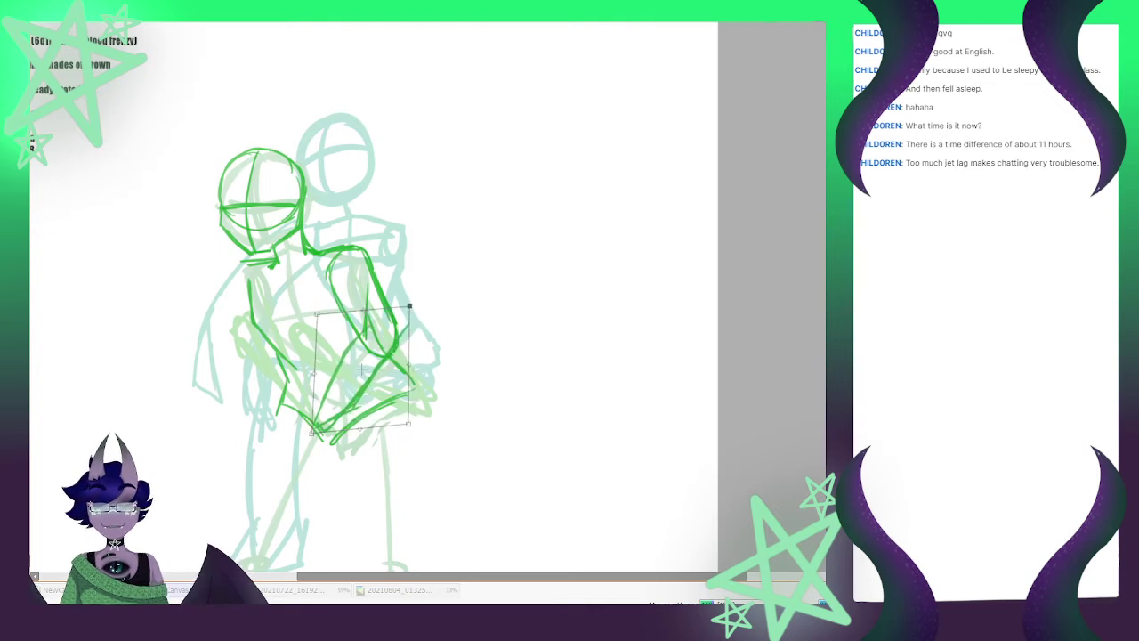
left_click_drag(309, 433, 319, 426)
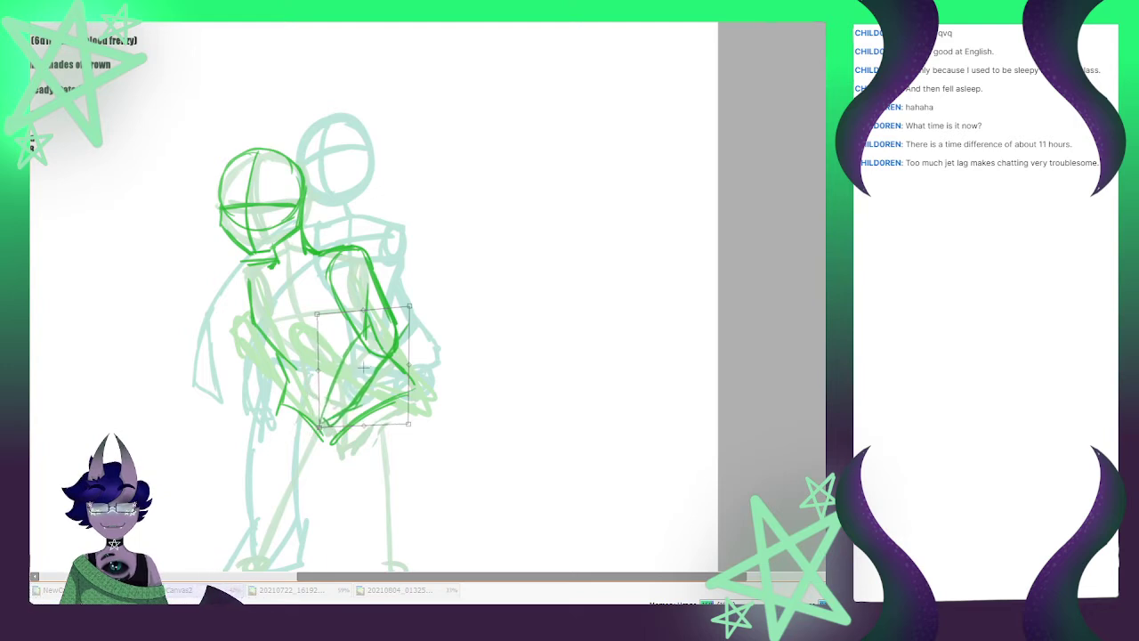
key("Return")
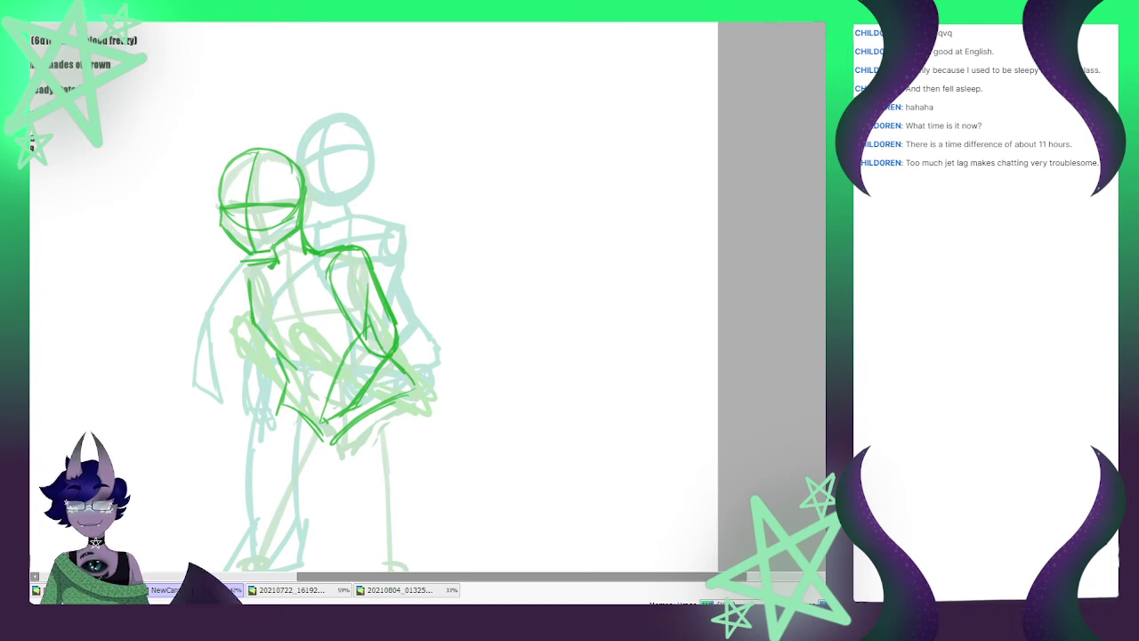
Outline the green figure's other upper arm along the near side of the torso, from shoulder to elbow
left_click_drag(247, 263, 240, 331)
left_click_drag(248, 270, 244, 329)
left_click_drag(246, 282, 247, 356)
mouse_move(246, 314)
left_mouse_down()
mouse_move(253, 387)
mouse_move(266, 396)
left_mouse_up()
left_click_drag(263, 397, 283, 367)
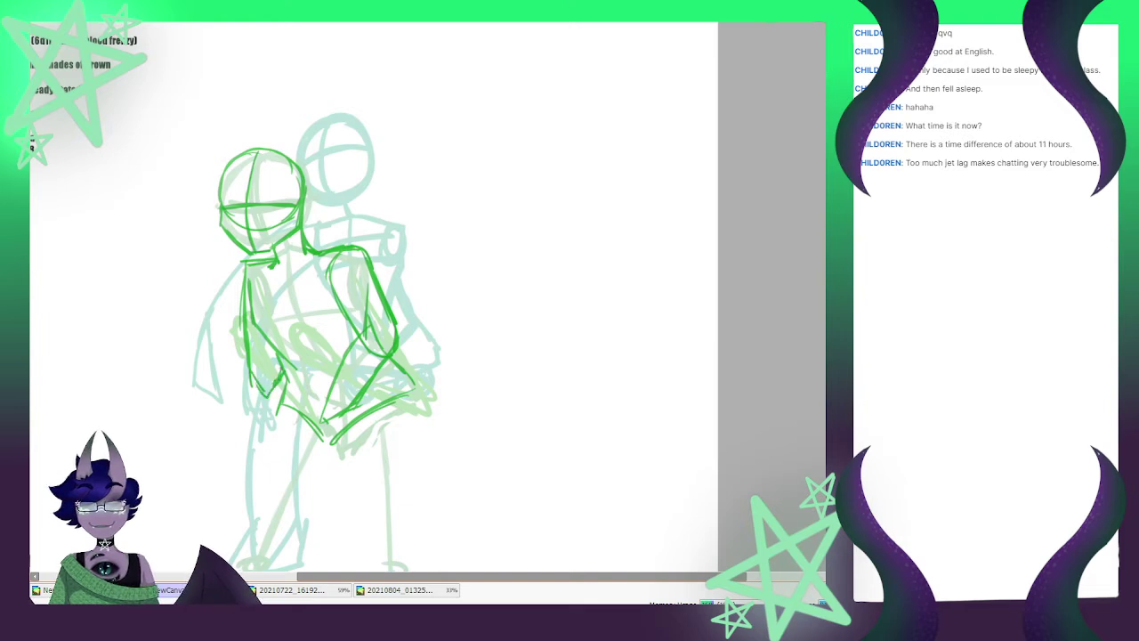
mouse_move(259, 262)
left_mouse_down()
mouse_move(241, 274)
mouse_move(248, 372)
left_mouse_up()
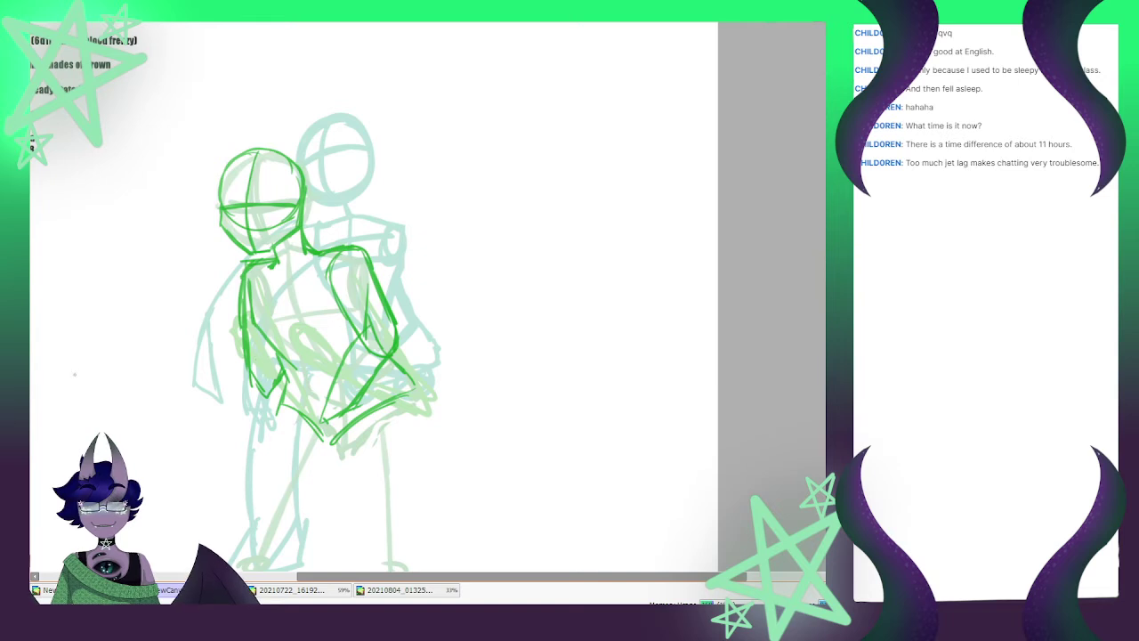
left_click_drag(262, 350, 203, 332)
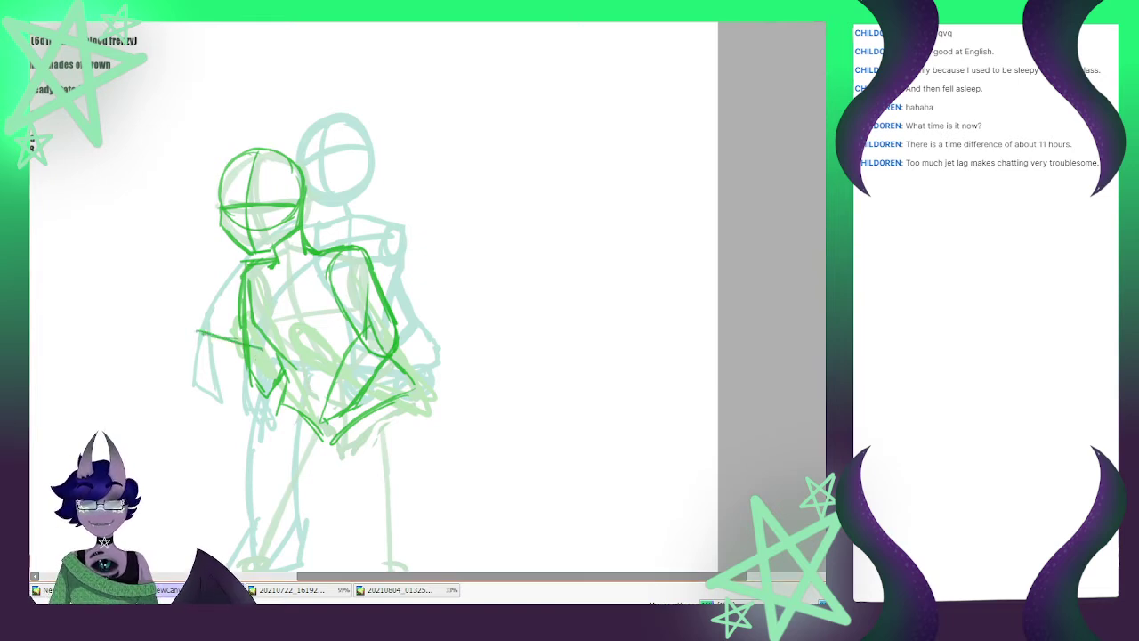
key("ctrl+z")
key("ctrl+z")
key("ctrl+z")
Draw the near forearm reaching diagonally down and outward from the elbow, away from the body
mouse_move(261, 352)
left_mouse_down()
mouse_move(171, 418)
mouse_move(180, 410)
mouse_move(205, 428)
mouse_move(263, 397)
left_mouse_up()
left_click_drag(205, 421, 272, 394)
mouse_move(272, 393)
left_mouse_down()
mouse_move(284, 376)
mouse_move(271, 394)
mouse_move(300, 432)
left_mouse_up()
Distort the near forearm outline into a shorter shape and reposition it slightly higher and closer to the torso
key("ctrl+t")
left_click_drag(170, 429, 161, 452)
left_click_drag(288, 351, 288, 348)
left_click_drag(169, 350, 177, 351)
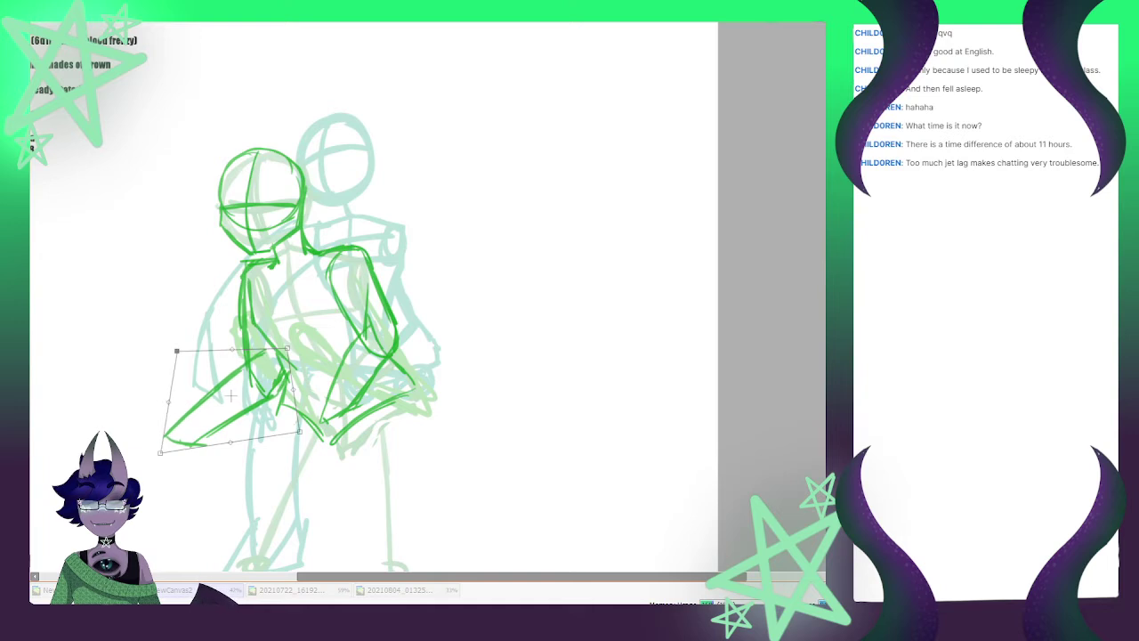
left_click_drag(160, 453, 183, 439)
left_click_drag(300, 432, 297, 422)
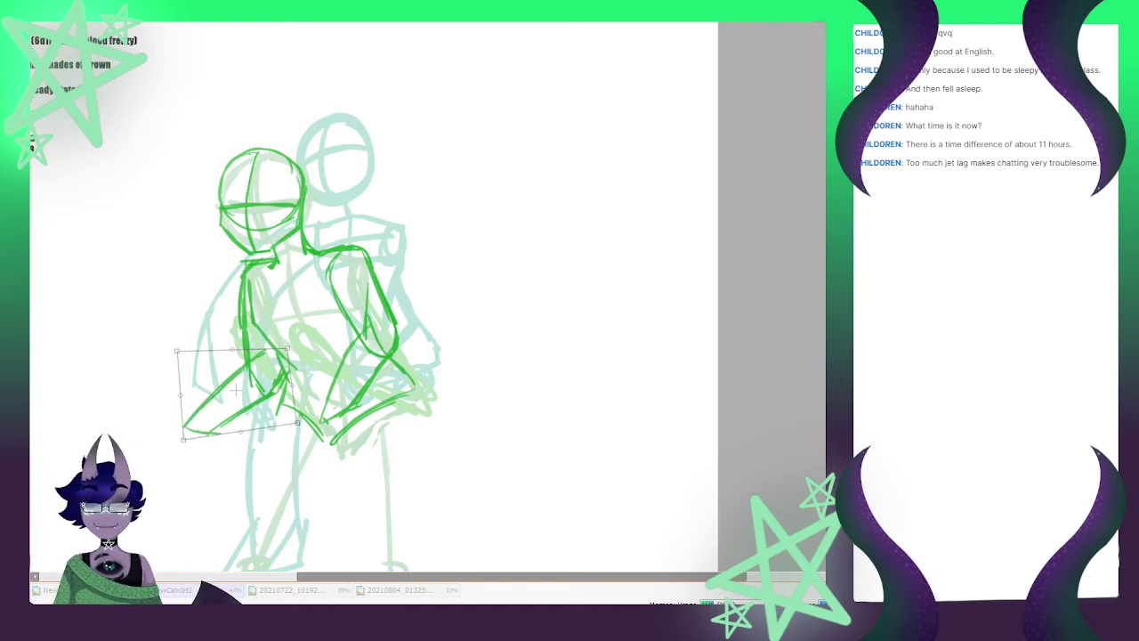
left_click_drag(236, 390, 245, 378)
left_click_drag(311, 418, 318, 409)
key("Return")
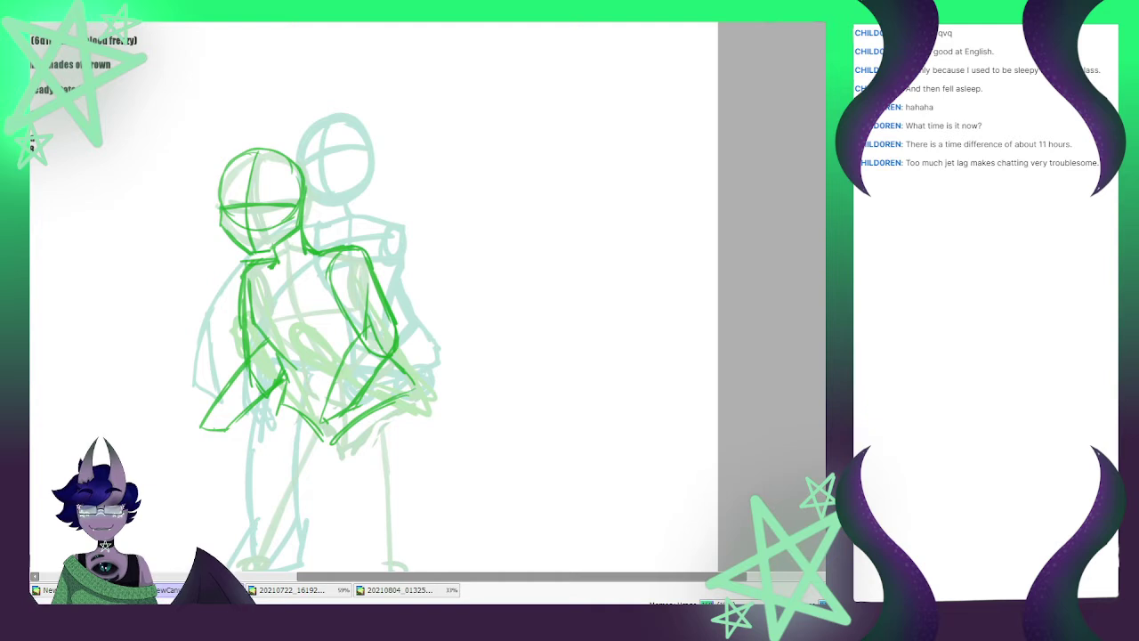
key("ctrl+z")
key("ctrl+y")
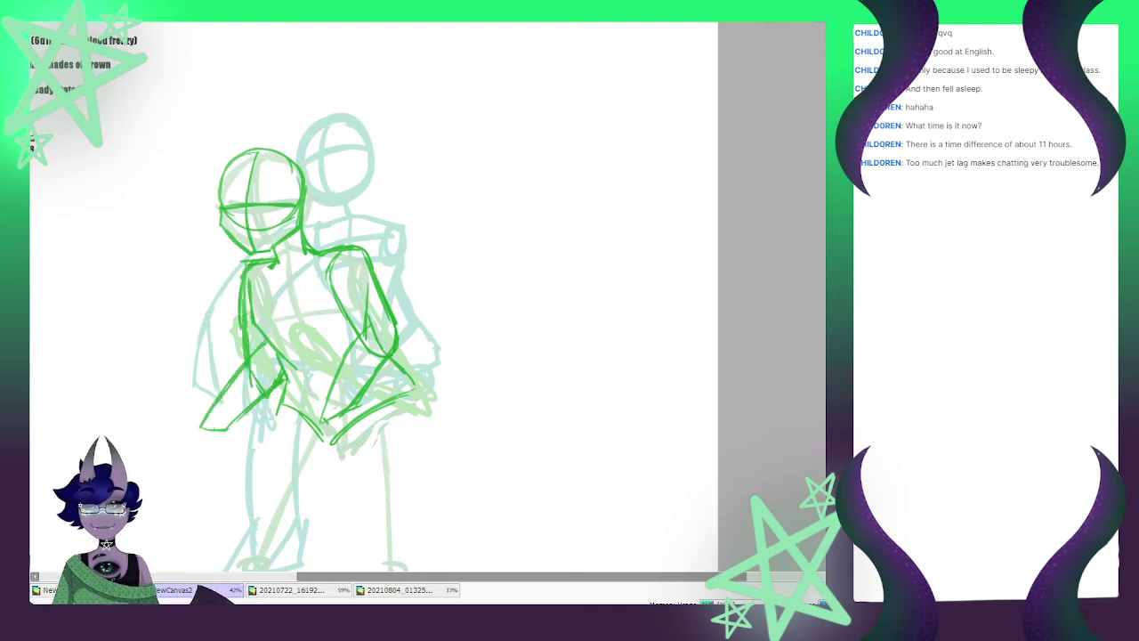
key("ctrl+z")
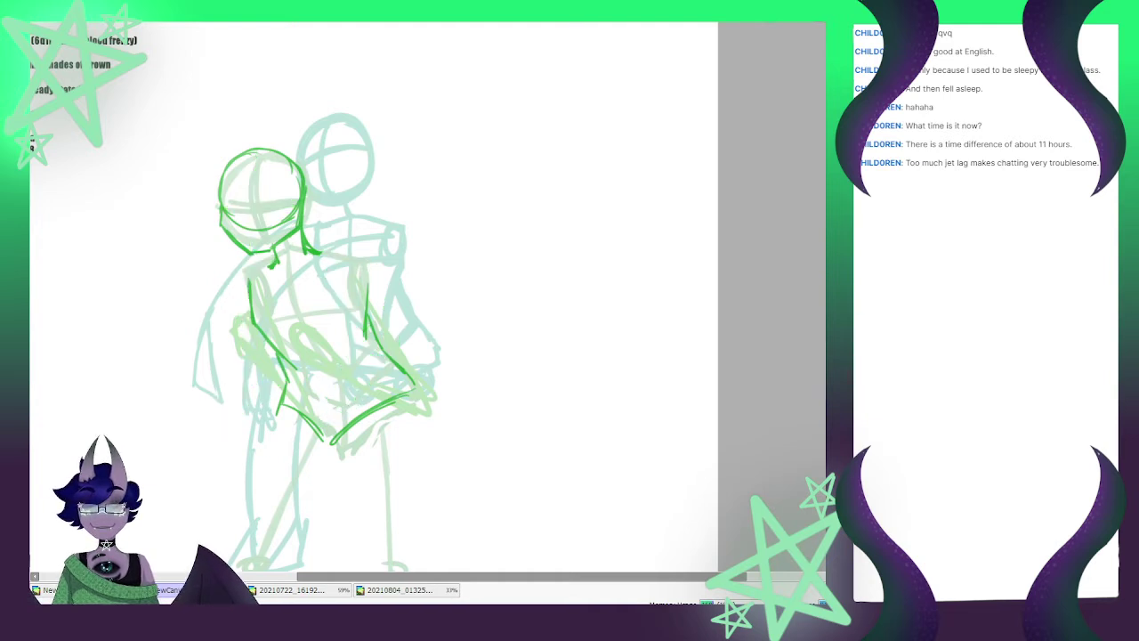
key("ctrl+y")
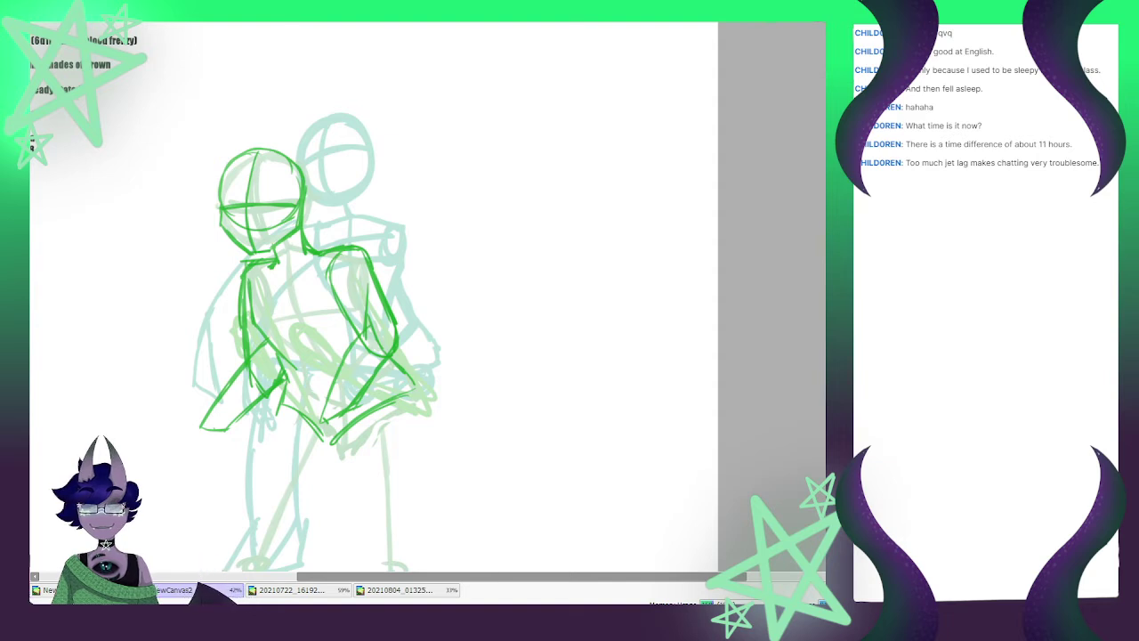
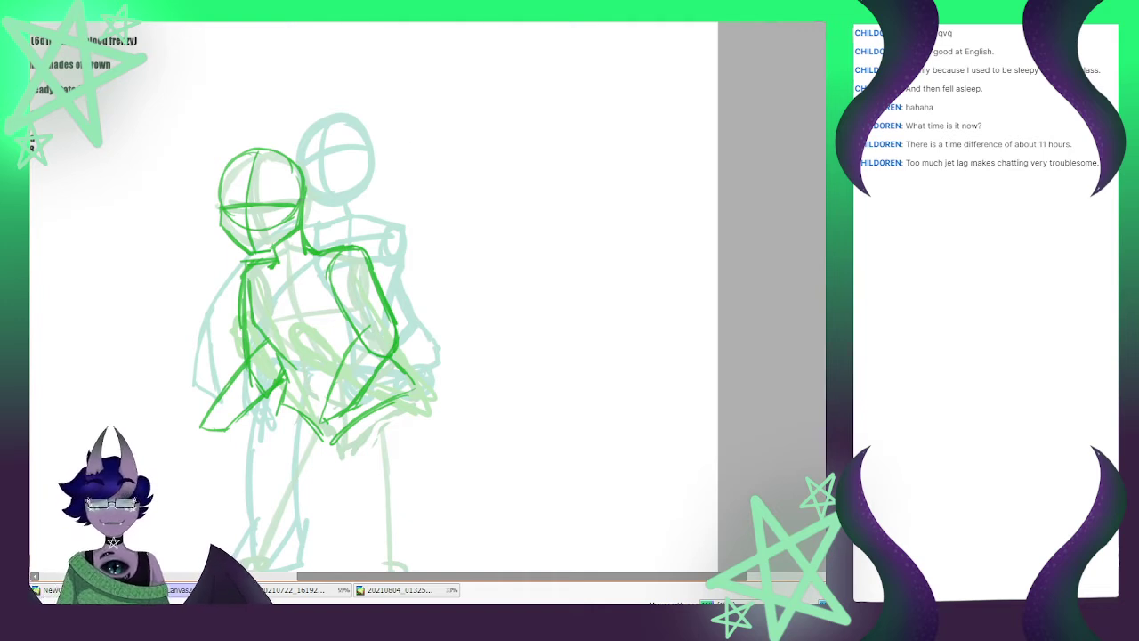
Draw an ear on the side of the green figure's head and sketch a hand at the end of each forearm
mouse_move(304, 186)
left_mouse_down()
mouse_move(306, 219)
mouse_move(315, 204)
mouse_move(305, 218)
left_mouse_up()
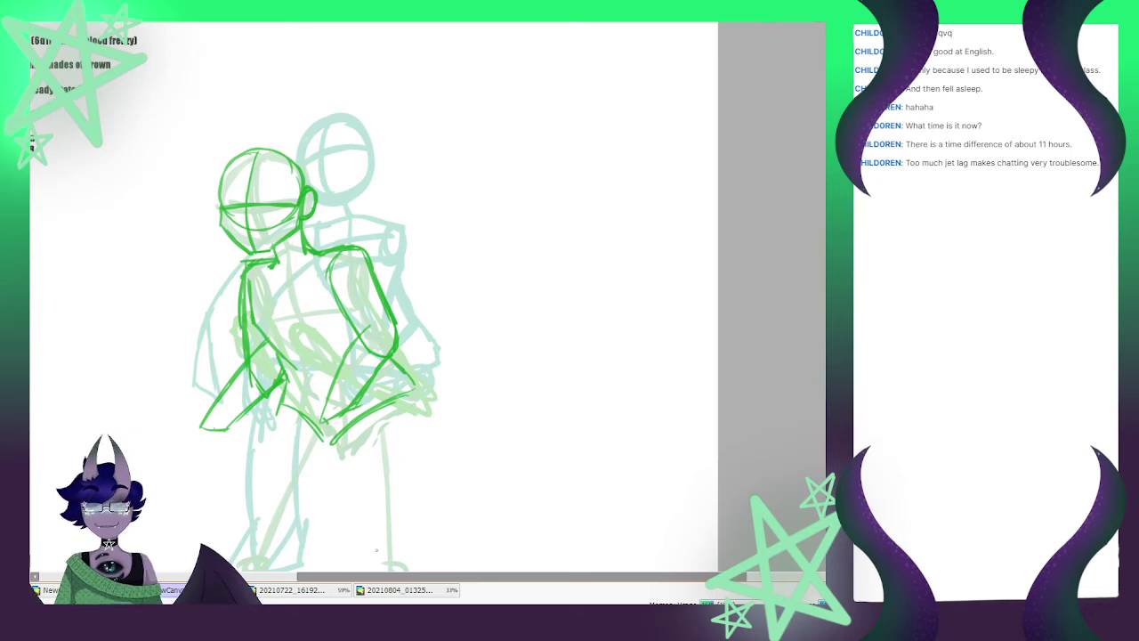
scroll(336, 445, "down", 4)
scroll(386, 495, "up", 4)
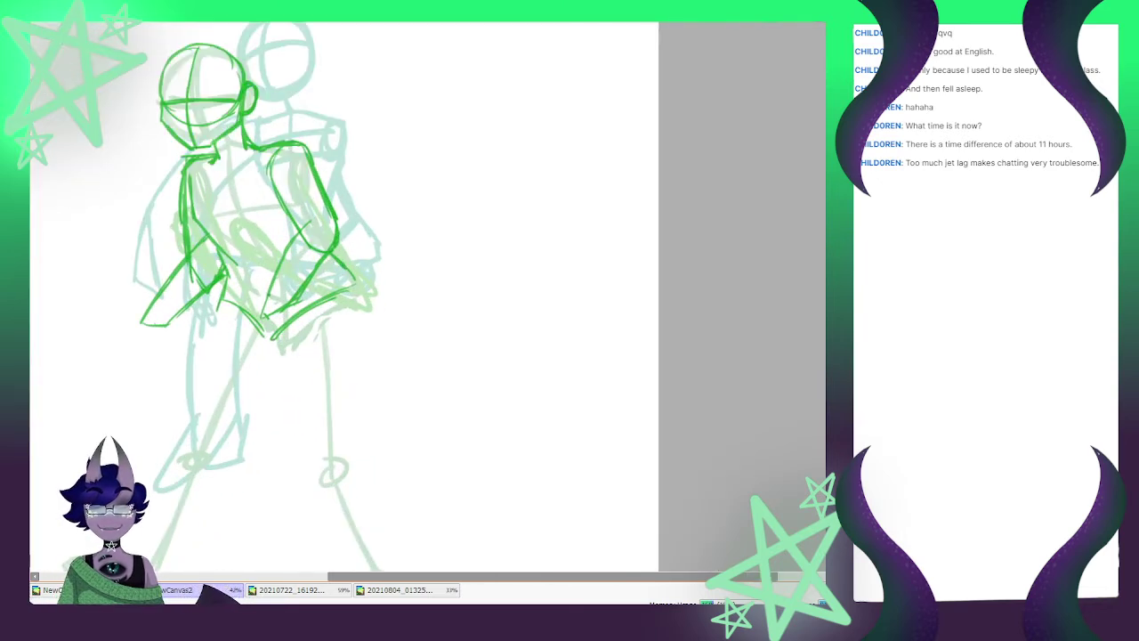
mouse_move(249, 297)
left_mouse_down()
mouse_move(271, 290)
mouse_move(276, 335)
mouse_move(293, 297)
left_mouse_up()
left_click_drag(244, 334, 271, 337)
left_click_drag(260, 305, 248, 334)
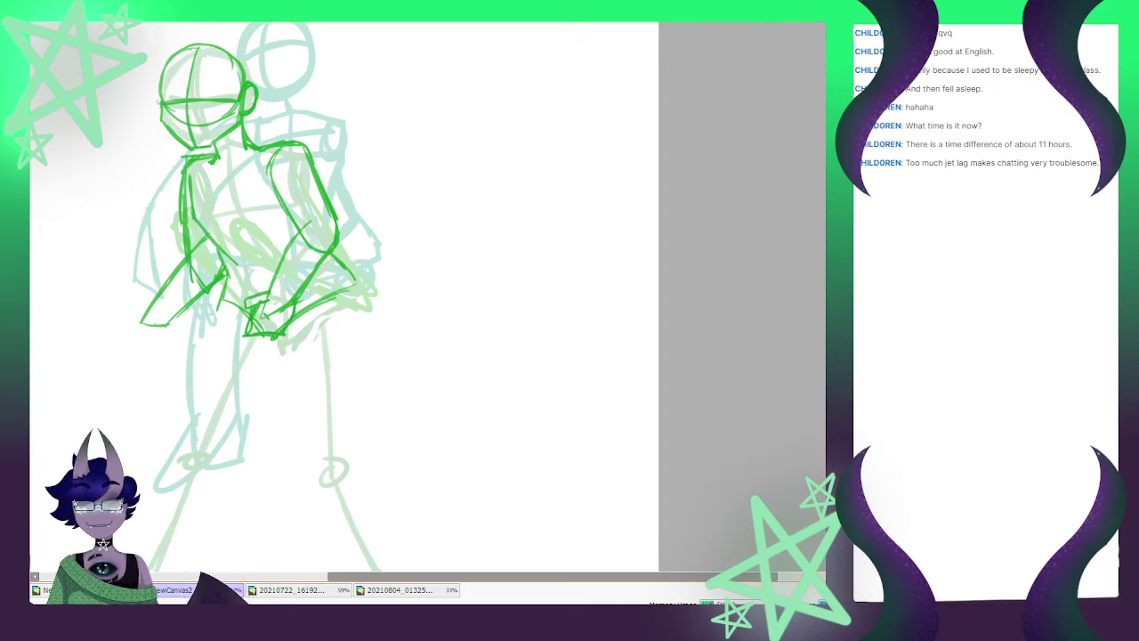
mouse_move(157, 300)
left_mouse_down()
mouse_move(131, 332)
mouse_move(172, 352)
mouse_move(173, 309)
mouse_move(140, 346)
mouse_move(156, 347)
left_mouse_up()
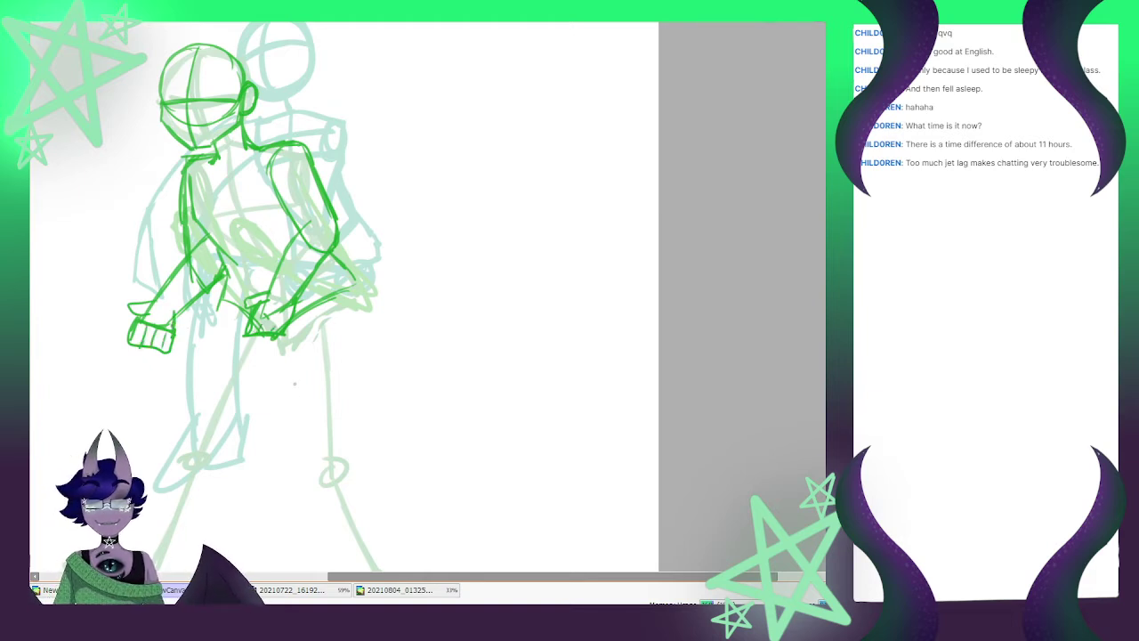
Outline the green figure's forward thigh, tapering diagonally from the hips down to the knee
scroll(310, 311, "down", 3)
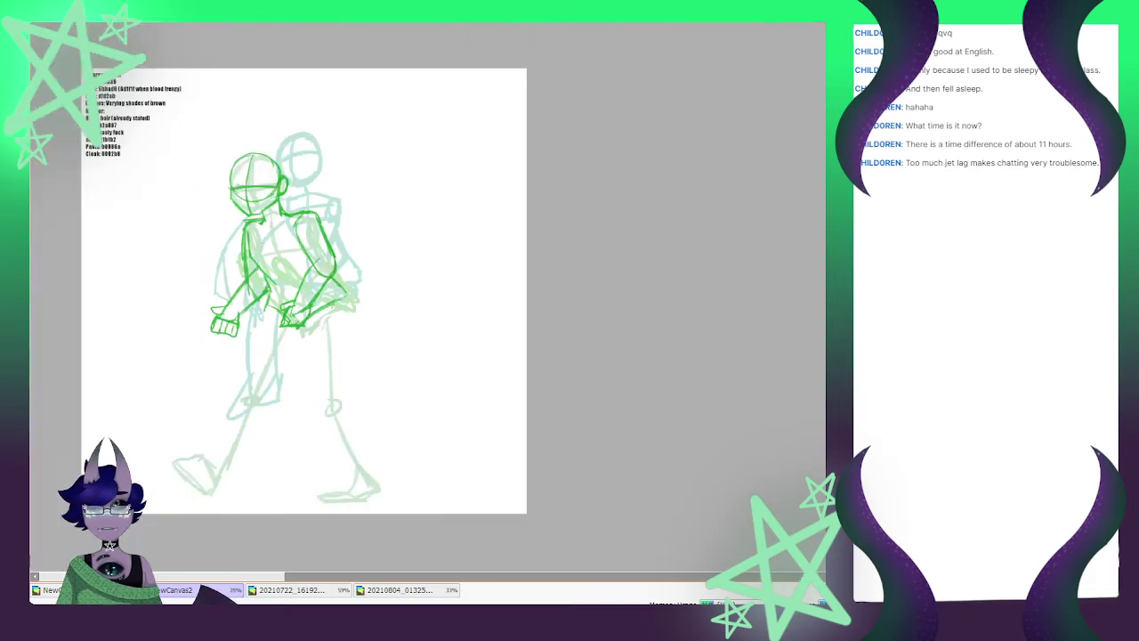
scroll(274, 196, "up", 4)
scroll(293, 356, "down", 4)
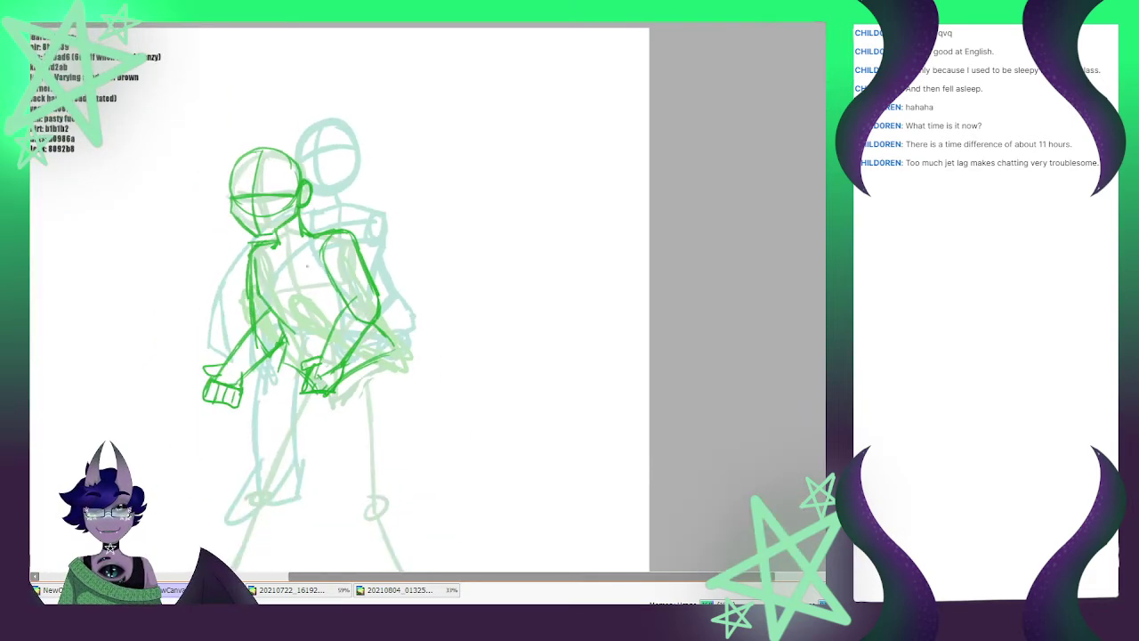
scroll(289, 458, "up", 2)
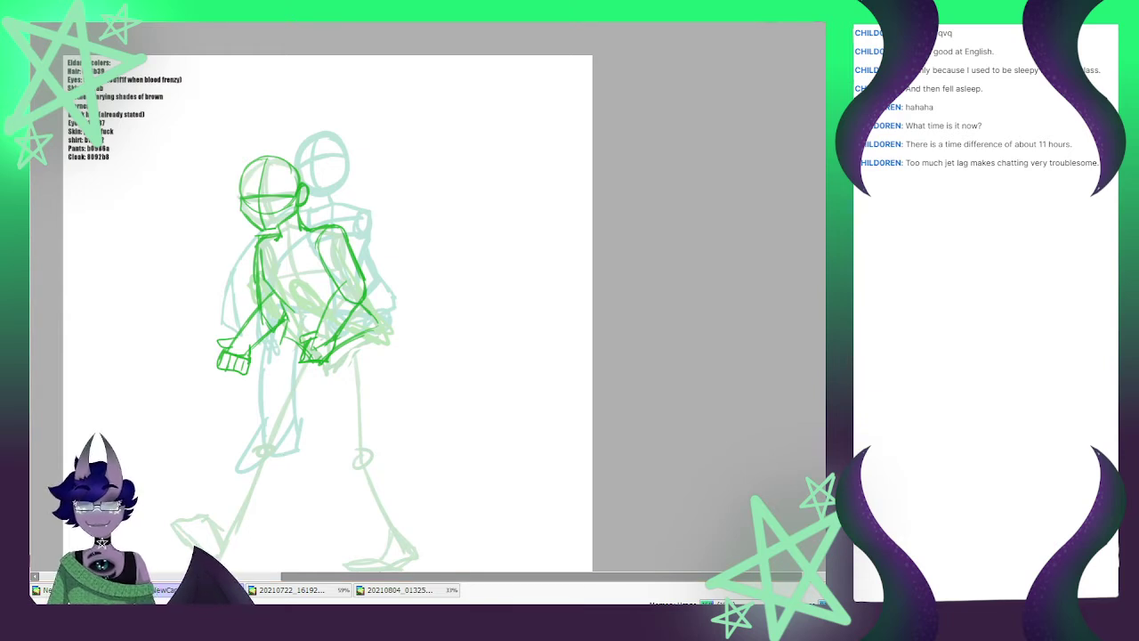
left_click_drag(279, 344, 239, 436)
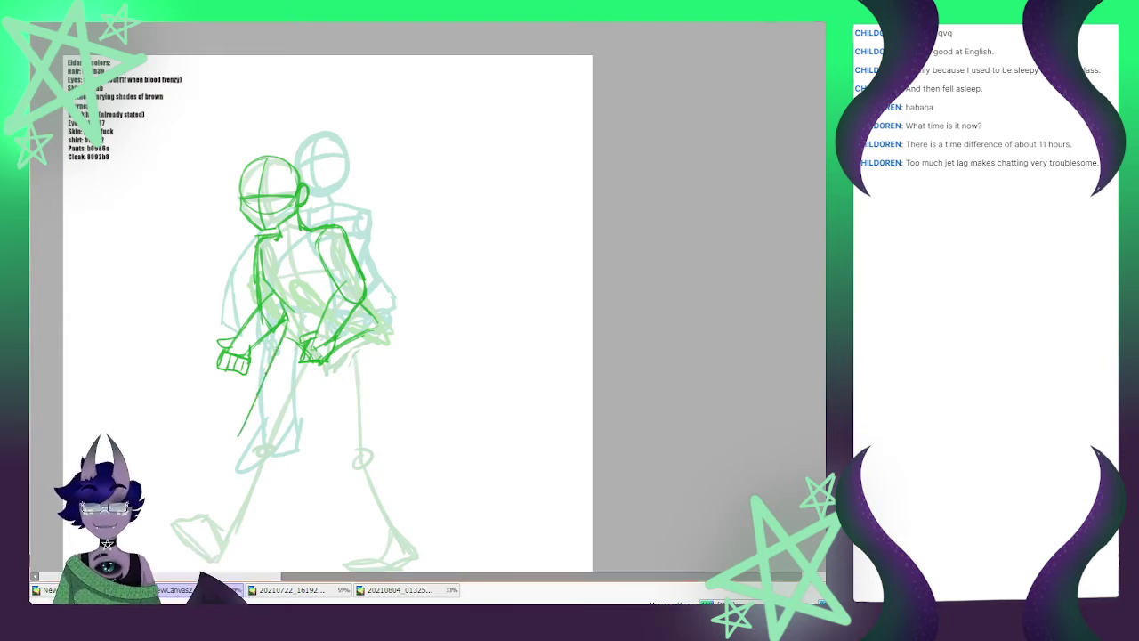
mouse_move(255, 397)
left_mouse_down()
mouse_move(233, 450)
mouse_move(260, 440)
mouse_move(326, 371)
left_mouse_up()
left_click_drag(271, 433, 345, 345)
mouse_move(294, 407)
left_mouse_down()
mouse_move(275, 437)
mouse_move(241, 448)
mouse_move(285, 429)
mouse_move(345, 343)
mouse_move(332, 358)
left_mouse_up()
Distort the forward thigh outline so that it is narrower at the knee and fits against the hips
key("ctrl+t")
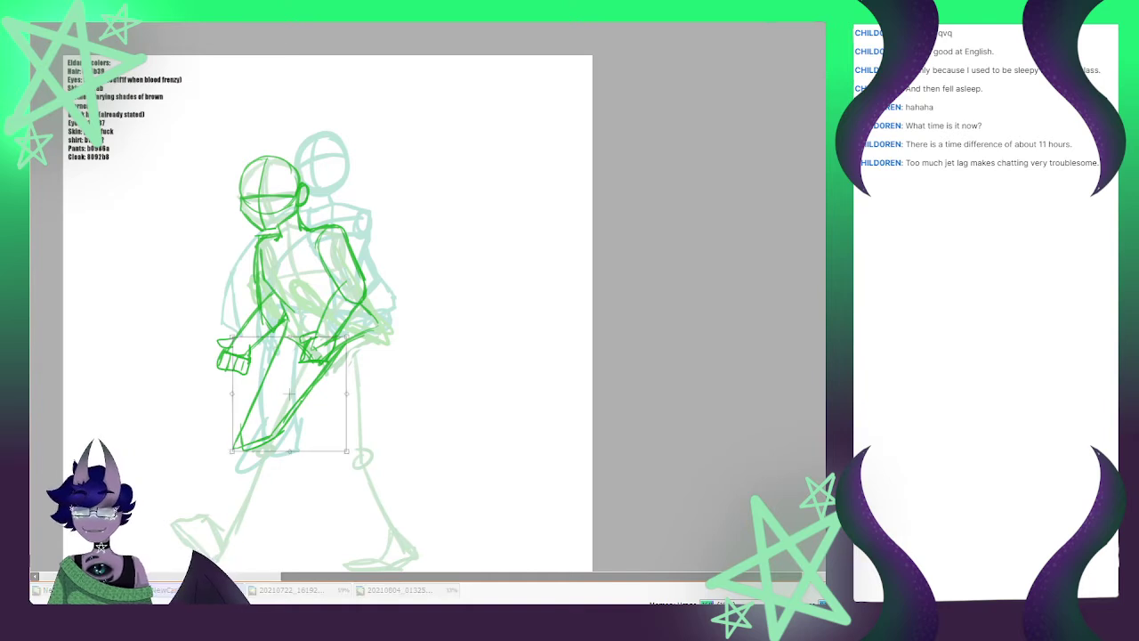
left_click_drag(346, 451, 361, 443)
left_click_drag(232, 336, 222, 336)
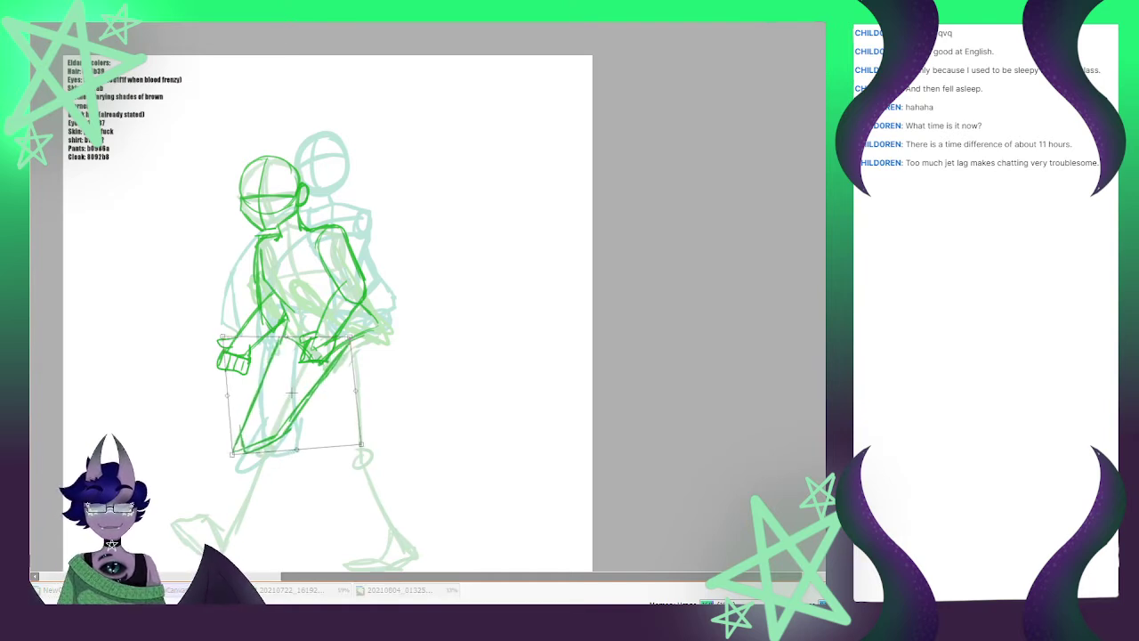
left_click_drag(349, 336, 358, 329)
left_click_drag(232, 455, 231, 454)
left_click_drag(361, 444, 350, 436)
left_click_drag(291, 388, 287, 386)
left_click_drag(228, 451, 241, 452)
left_click_drag(347, 433, 341, 426)
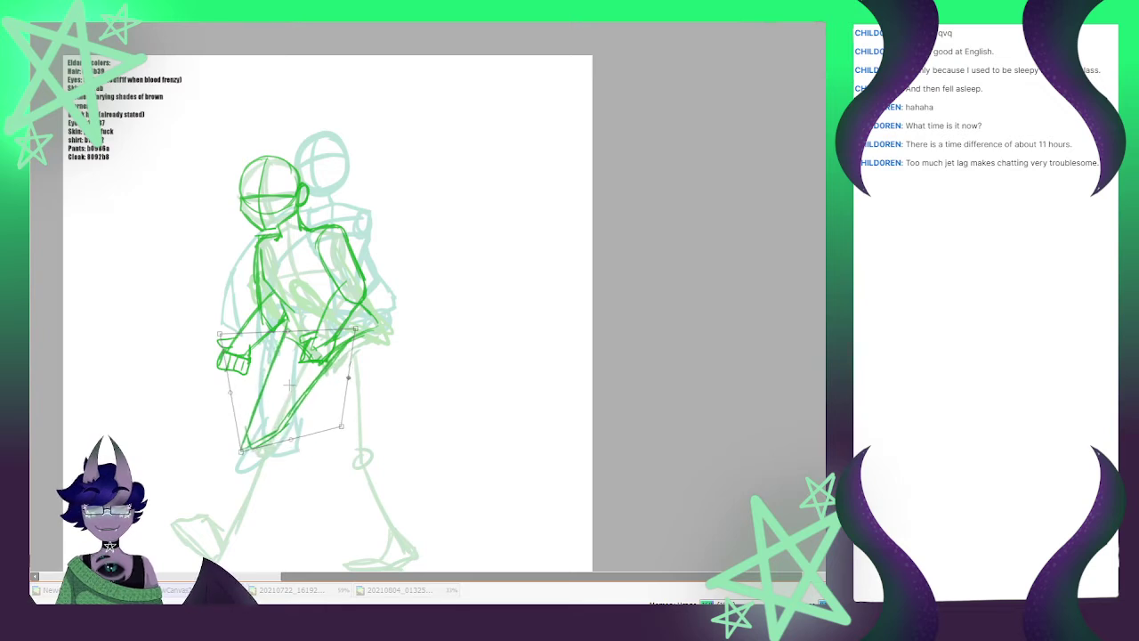
key("Return")
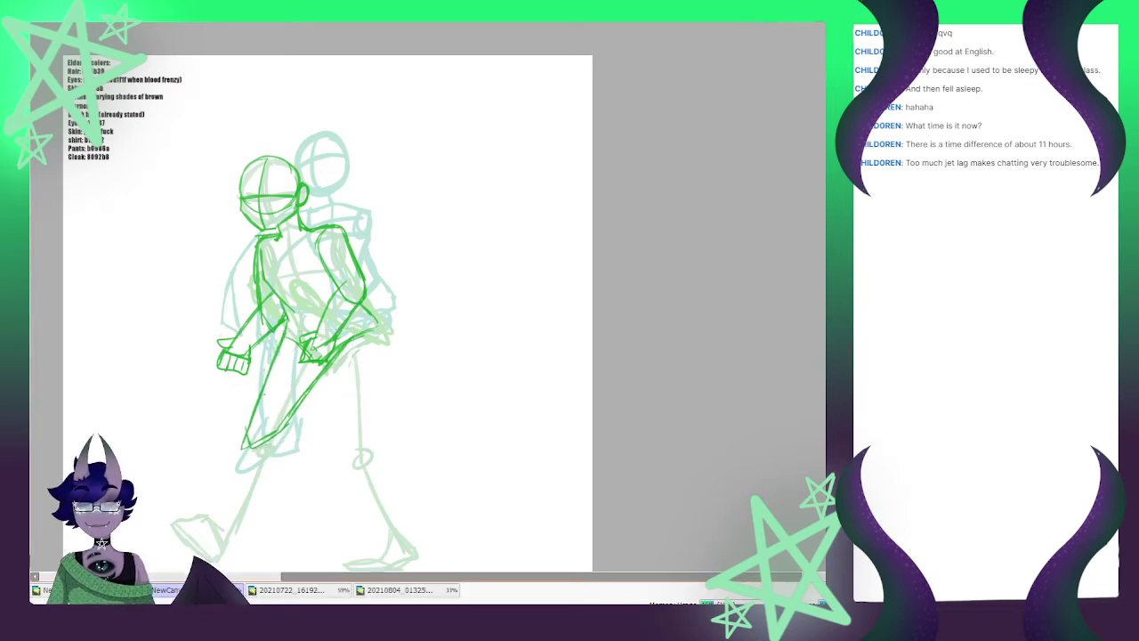
Add an oval kneecap to the forward leg and outline the shin and calf diagonally down to the ankle
left_click_drag(252, 424, 244, 452)
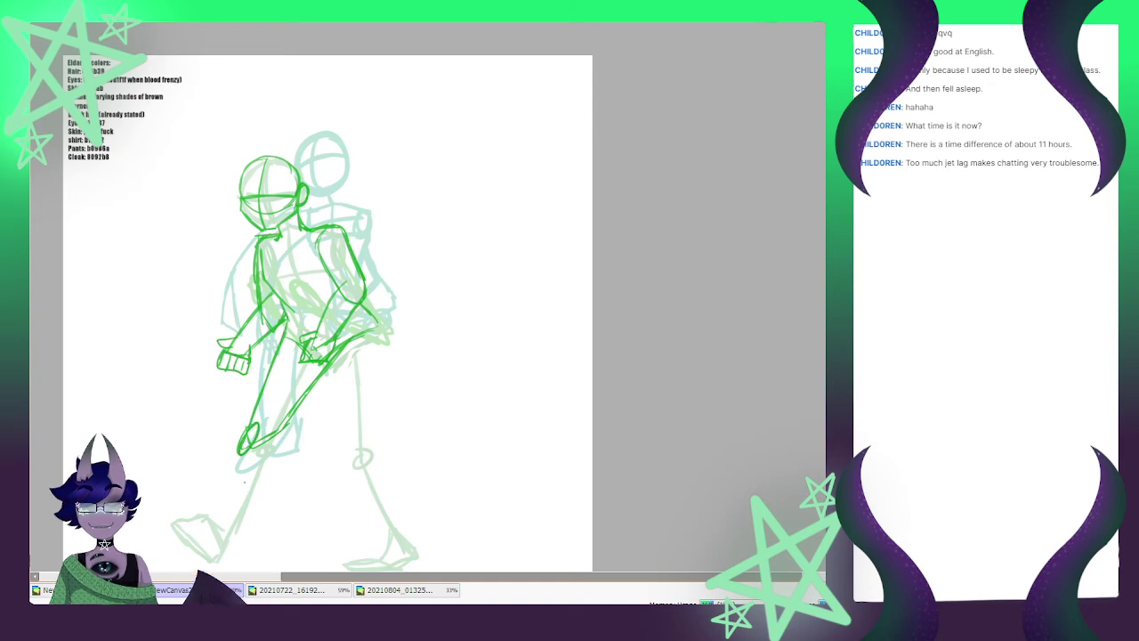
scroll(223, 278, "down", 3)
scroll(254, 312, "up", 3)
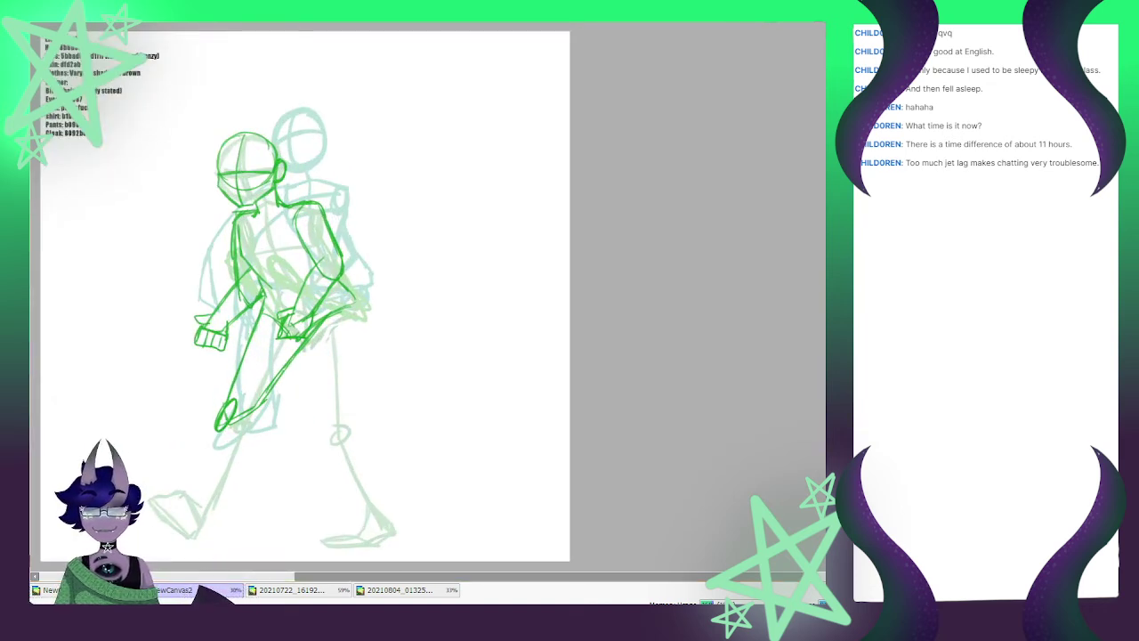
left_click_drag(227, 408, 178, 503)
left_click_drag(199, 461, 165, 527)
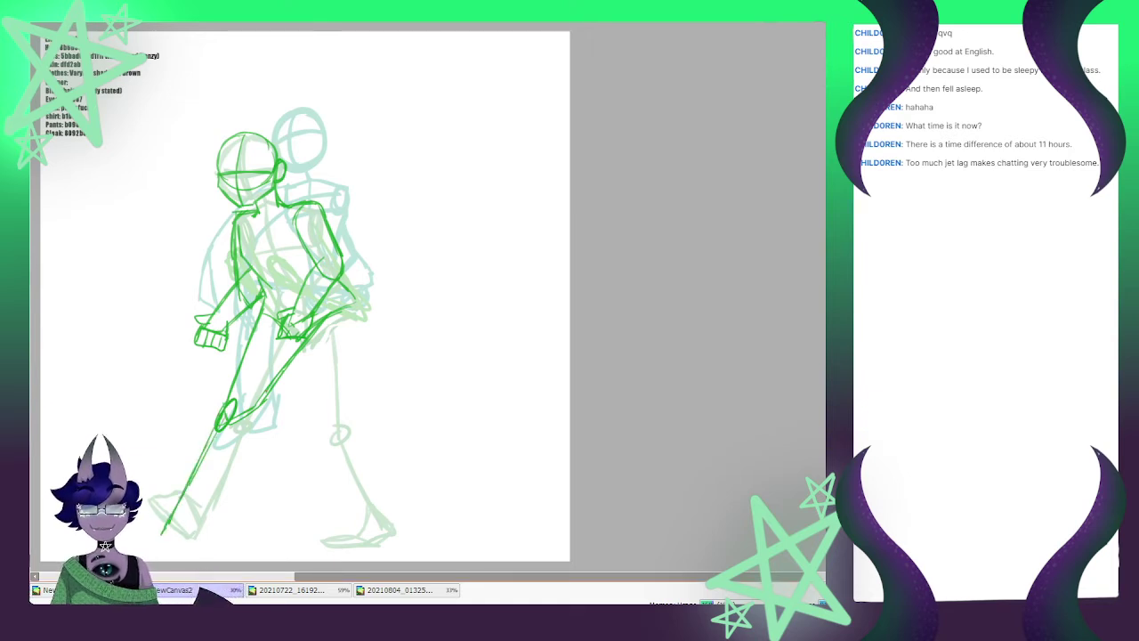
mouse_move(267, 394)
left_mouse_down()
mouse_move(259, 439)
mouse_move(197, 512)
left_mouse_up()
mouse_move(260, 441)
left_mouse_down()
mouse_move(217, 500)
mouse_move(259, 417)
left_mouse_up()
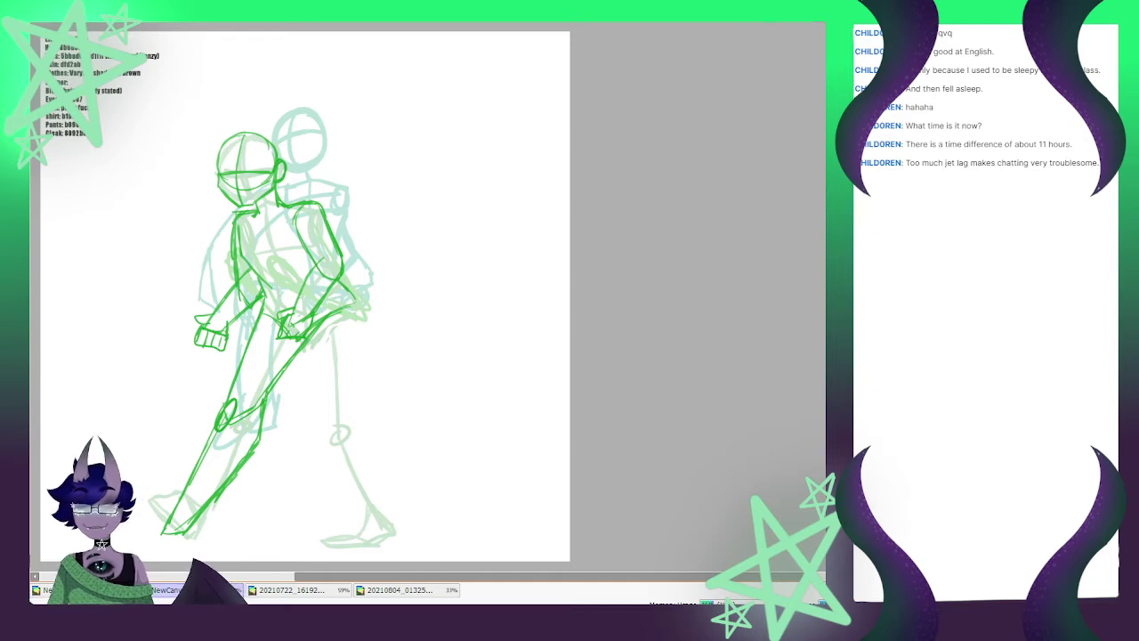
Distort the green figure's forward lower leg so the shin is shorter and sits slightly higher against the knee
key("ctrl+t")
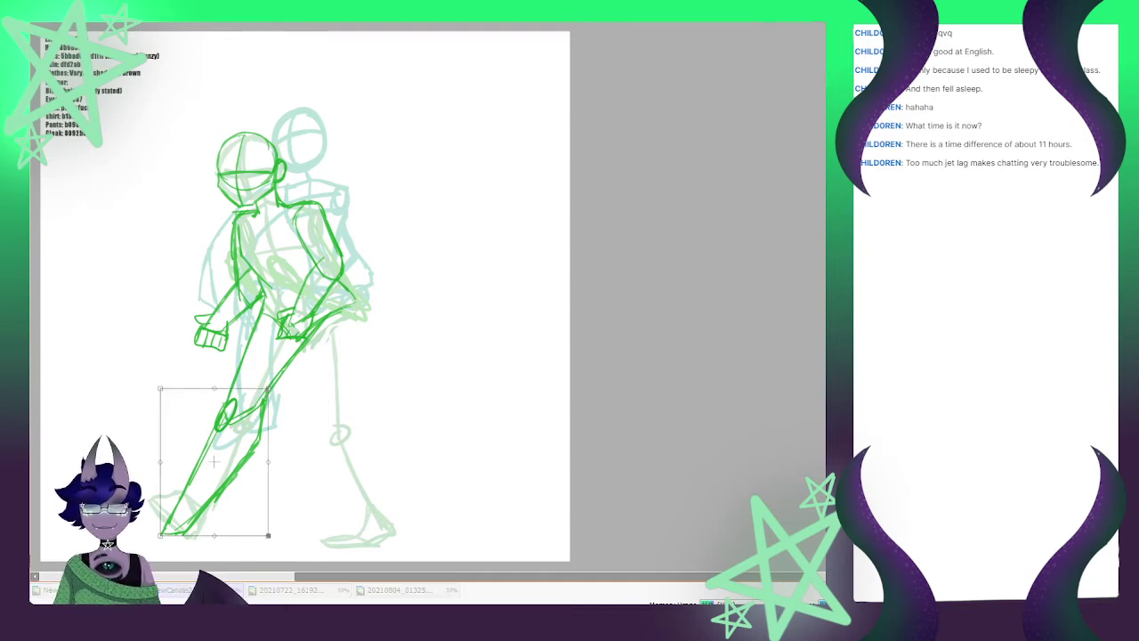
left_click_drag(269, 536, 268, 518)
left_click_drag(218, 463, 220, 443)
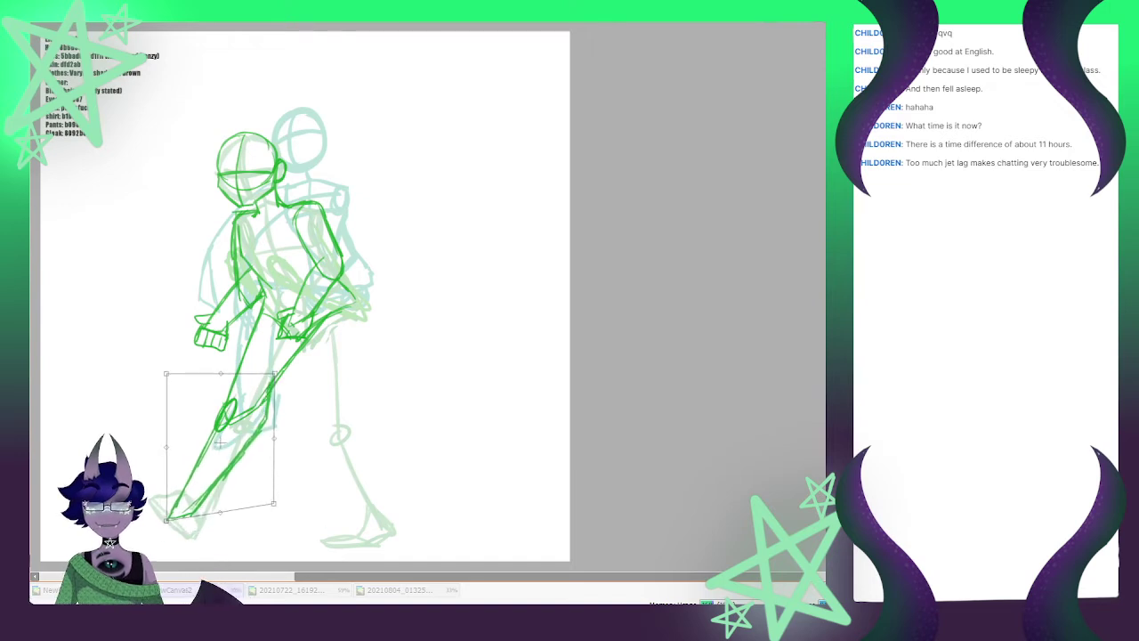
key("Return")
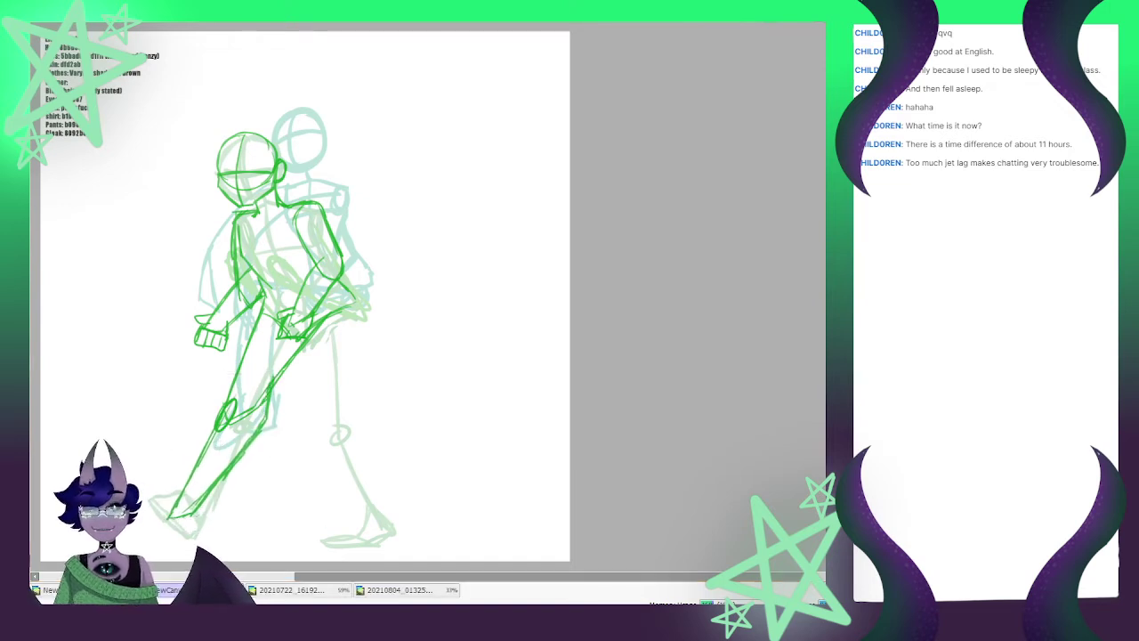
Draw a curved band across the forward knee, using the pencil sketch 20210722_16192... as reference, and outline the forward foot
scroll(224, 425, "up", 3)
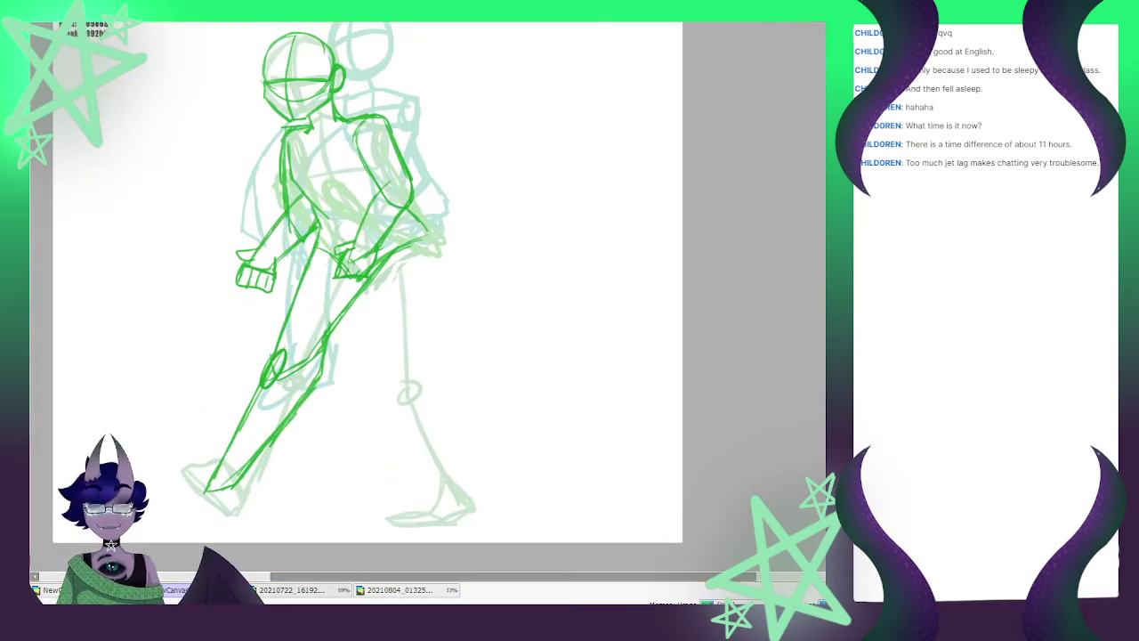
left_click(305, 590)
scroll(354, 538, "down", 3)
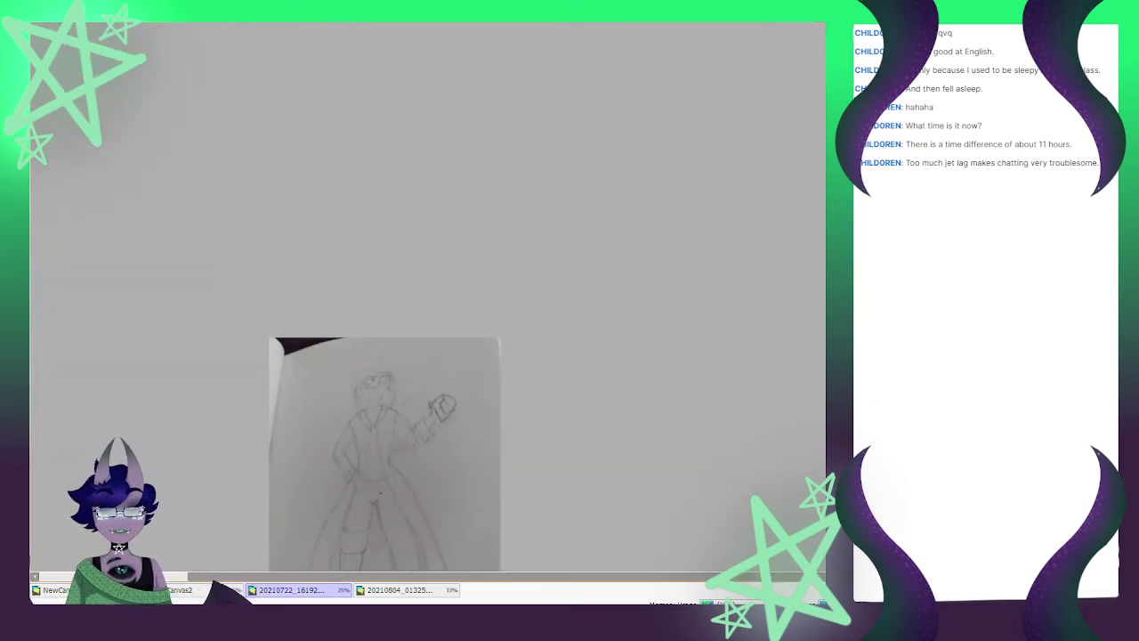
scroll(354, 538, "up", 4)
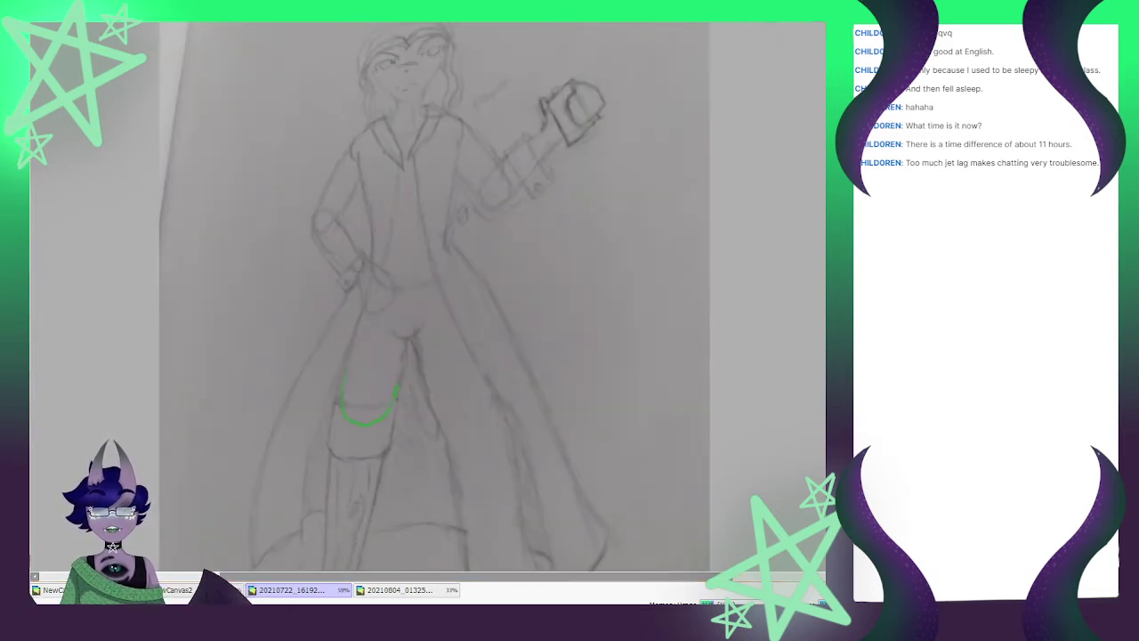
key("ctrl+shift+Tab")
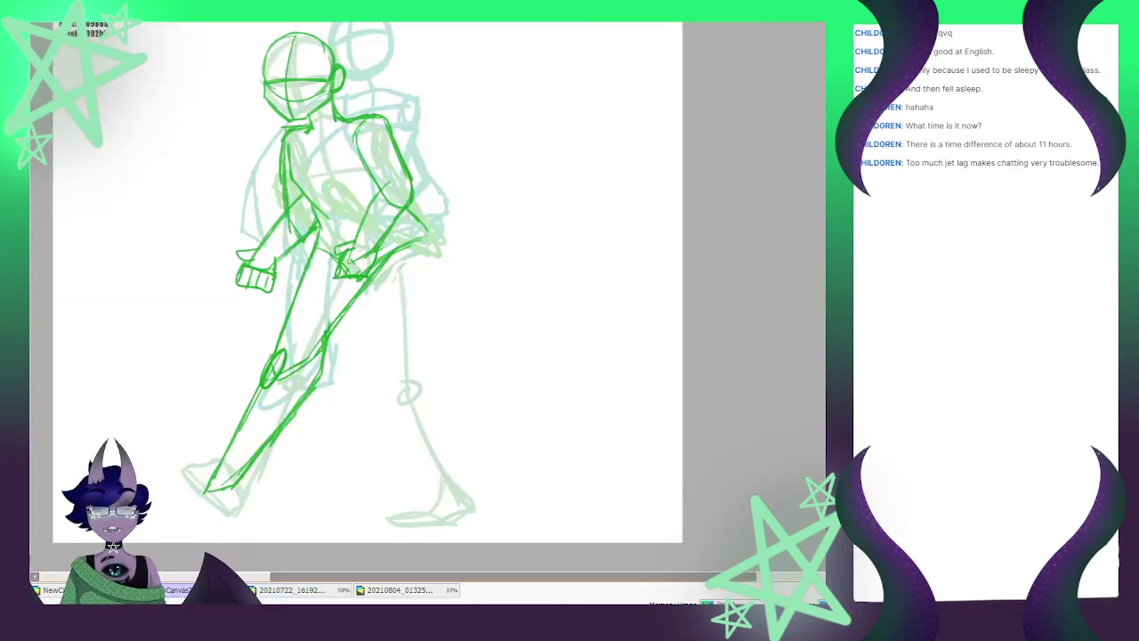
mouse_move(282, 333)
left_mouse_down()
mouse_move(293, 367)
mouse_move(319, 352)
left_mouse_up()
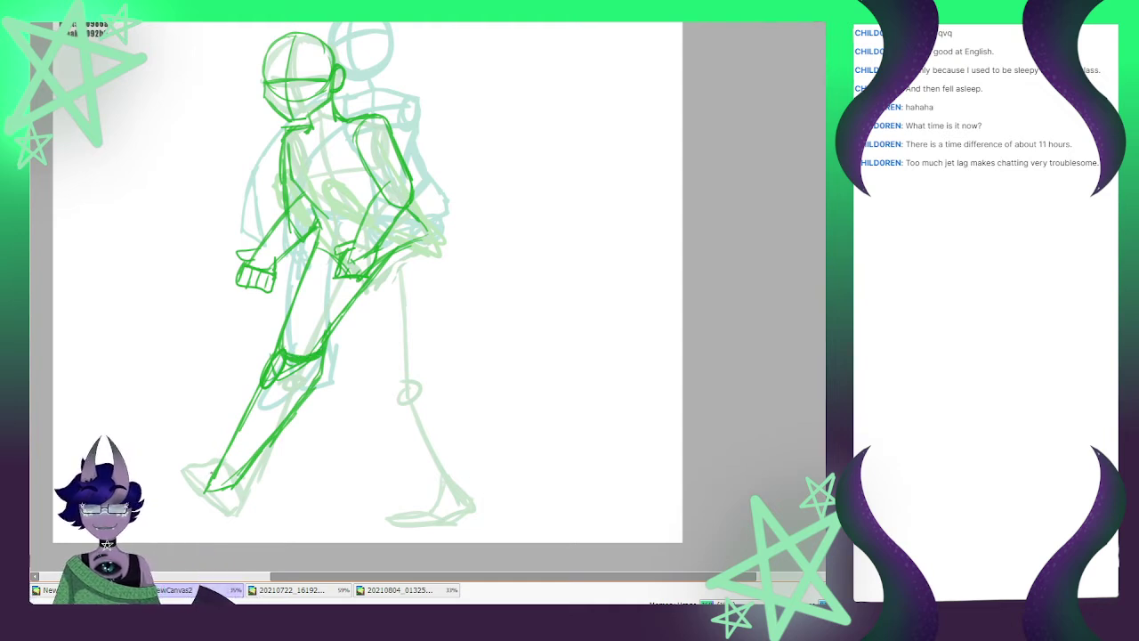
mouse_move(213, 474)
left_mouse_down()
mouse_move(200, 480)
mouse_move(237, 497)
mouse_move(216, 501)
left_mouse_up()
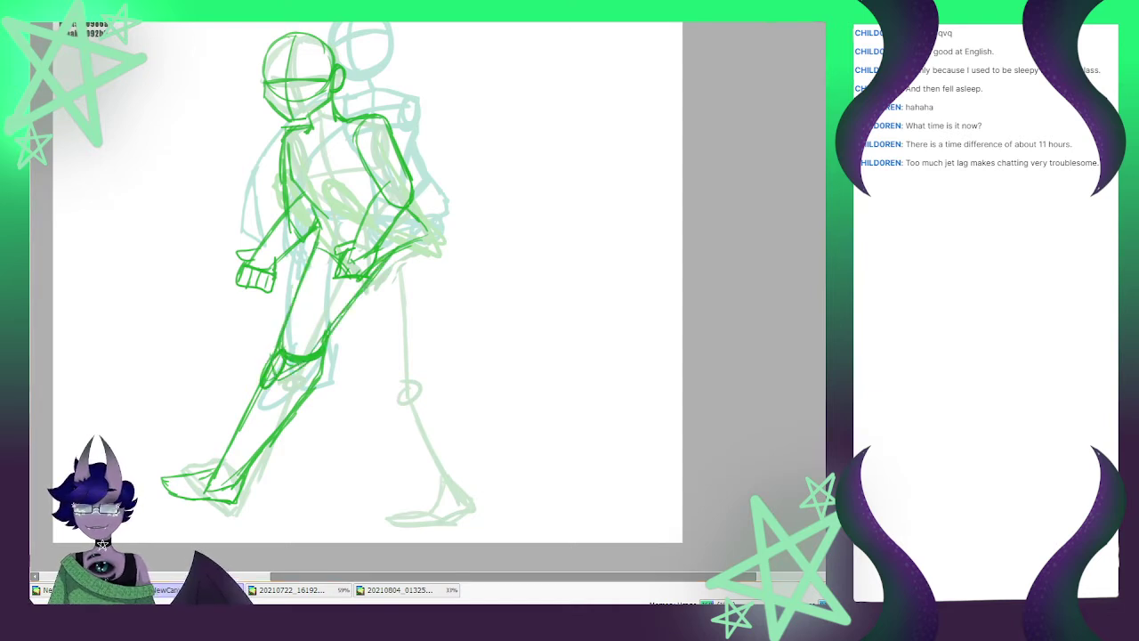
Distort the whole forward leg, pulling its lower edge up slightly and shifting it a little away from the rear leg
key("ctrl+t")
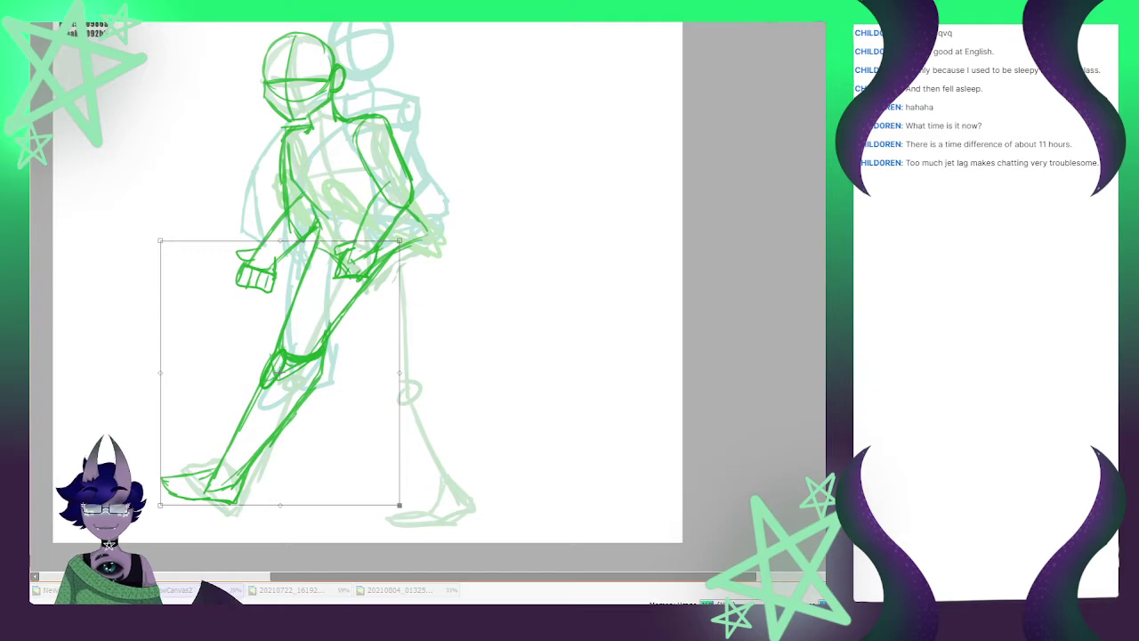
left_click_drag(399, 505, 386, 490)
left_click_drag(299, 383, 293, 382)
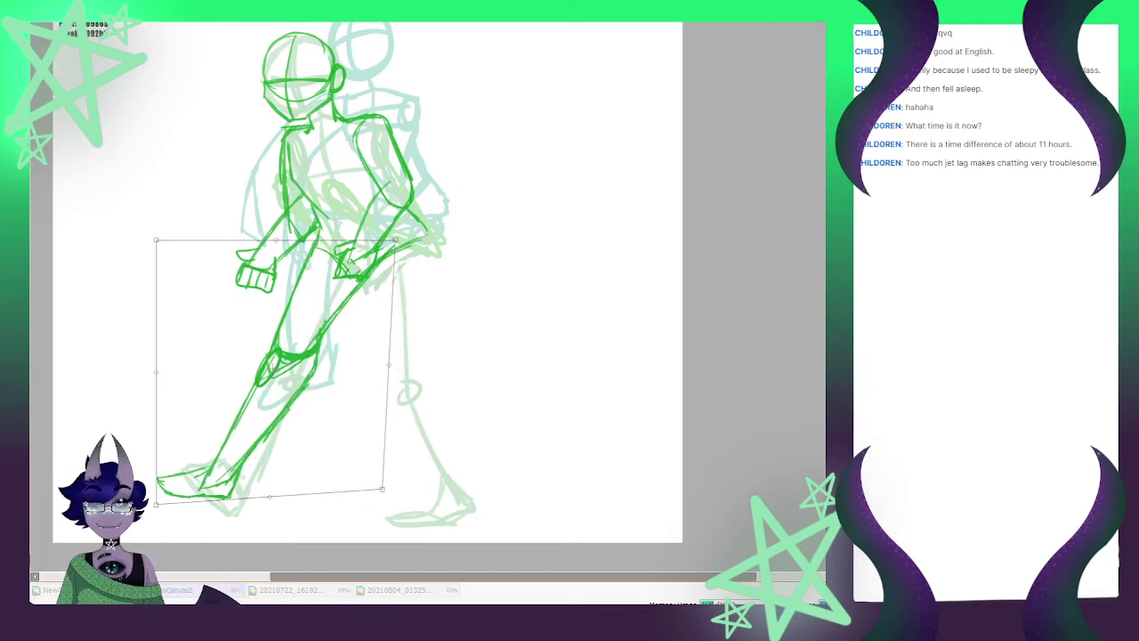
key("Return")
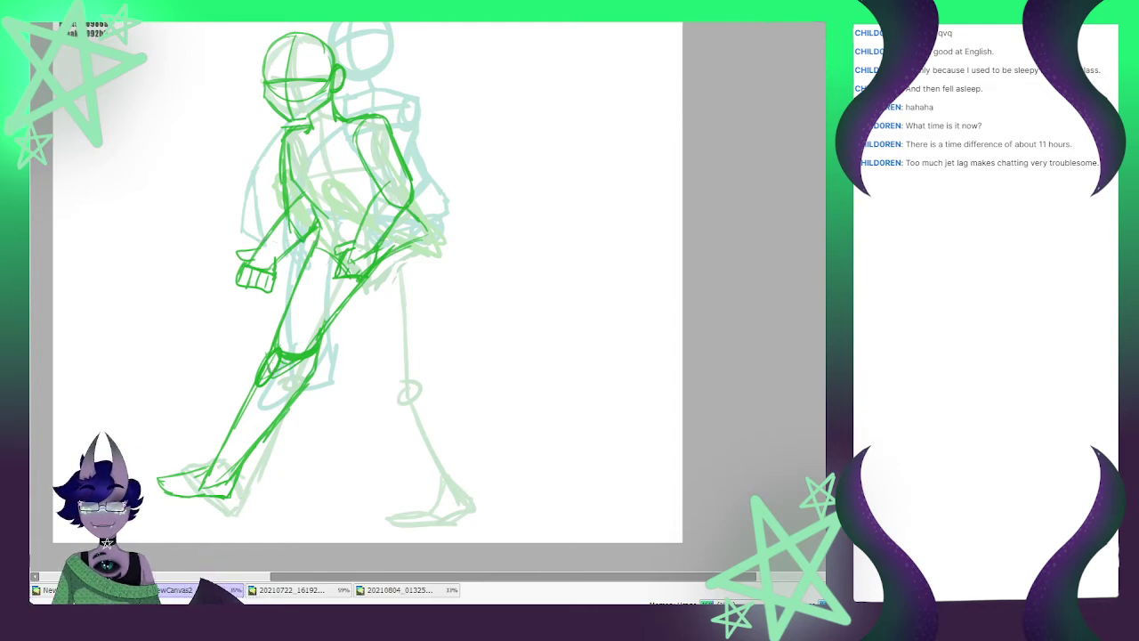
Outline the green figure's rear thigh, tapering from the hips down to a narrow knee
left_click_drag(361, 283, 381, 340)
left_click_drag(363, 288, 389, 368)
left_click_drag(362, 285, 395, 381)
mouse_move(426, 234)
left_mouse_down()
mouse_move(417, 378)
mouse_move(420, 356)
left_mouse_up()
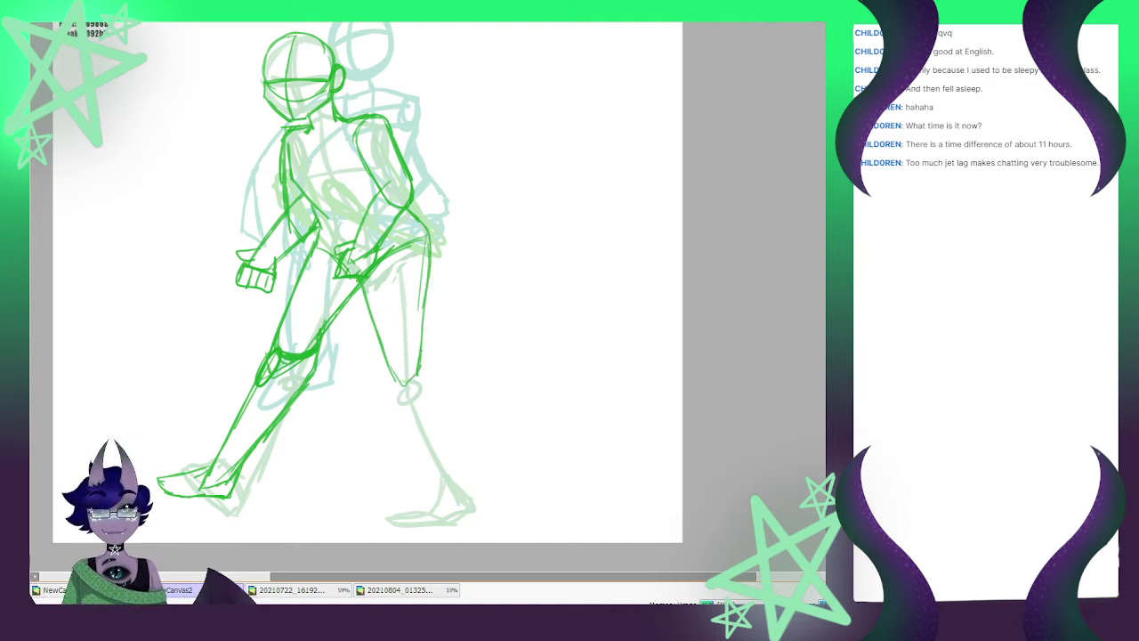
left_click_drag(427, 317, 424, 349)
mouse_move(429, 284)
left_mouse_down()
mouse_move(426, 361)
mouse_move(403, 390)
mouse_move(429, 372)
left_mouse_up()
left_click_drag(425, 298, 421, 372)
left_click_drag(429, 235, 377, 259)
left_click_drag(364, 274, 391, 377)
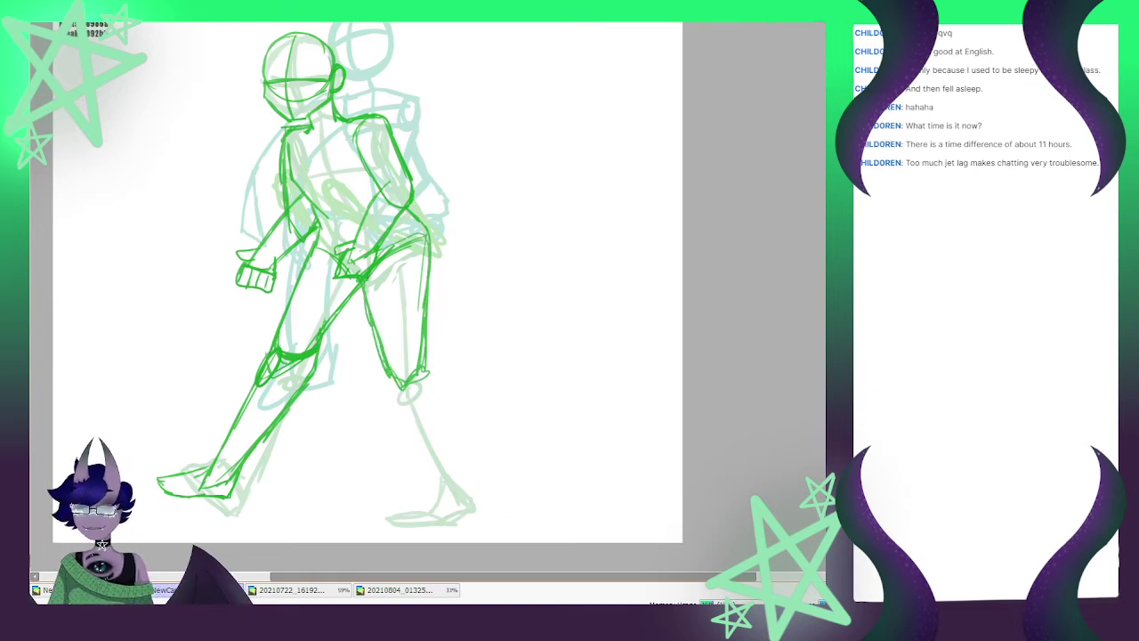
Distort the rear thigh outline so that it is slightly slimmer and fits against the hips
key("ctrl+t")
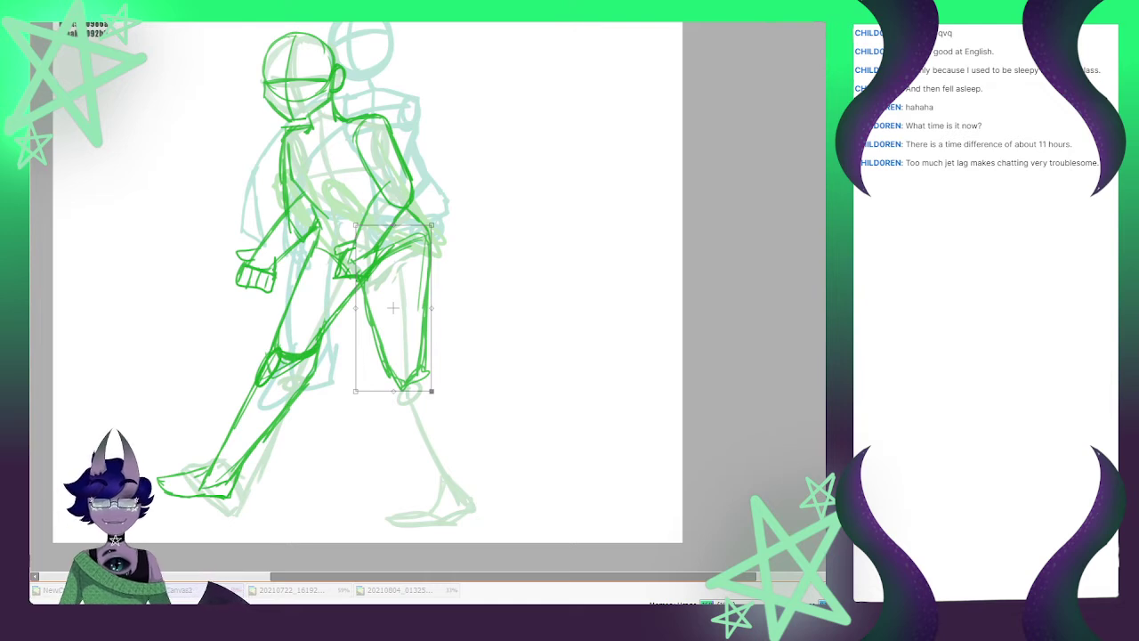
left_click_drag(432, 392, 424, 385)
left_click_drag(432, 225, 430, 222)
left_click_drag(356, 308, 358, 298)
left_click_drag(392, 383, 393, 387)
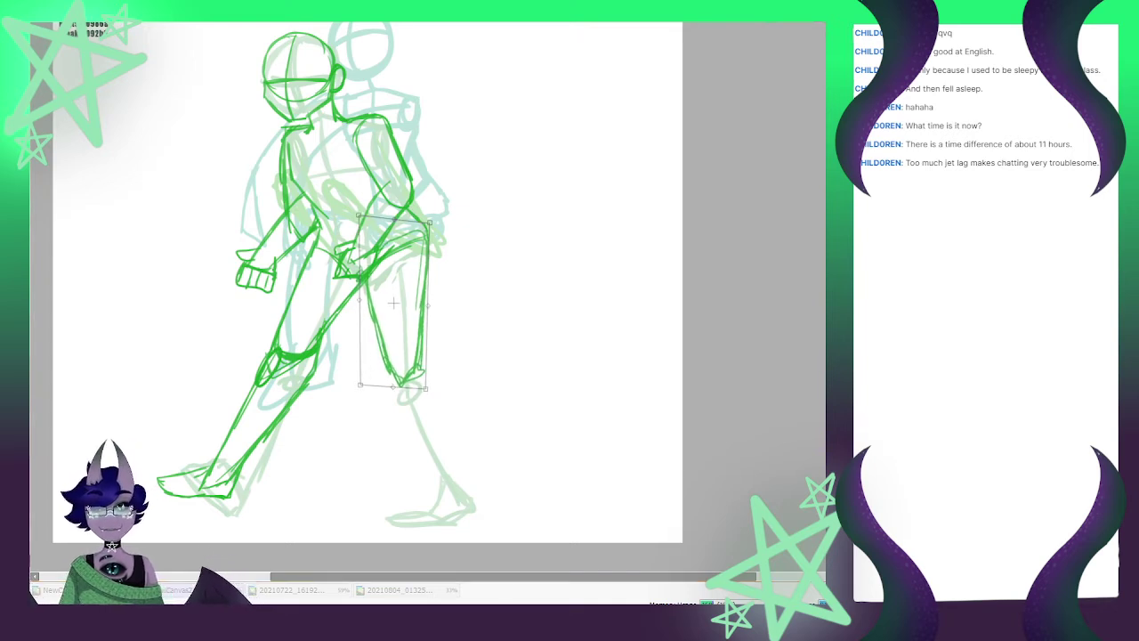
key("Return")
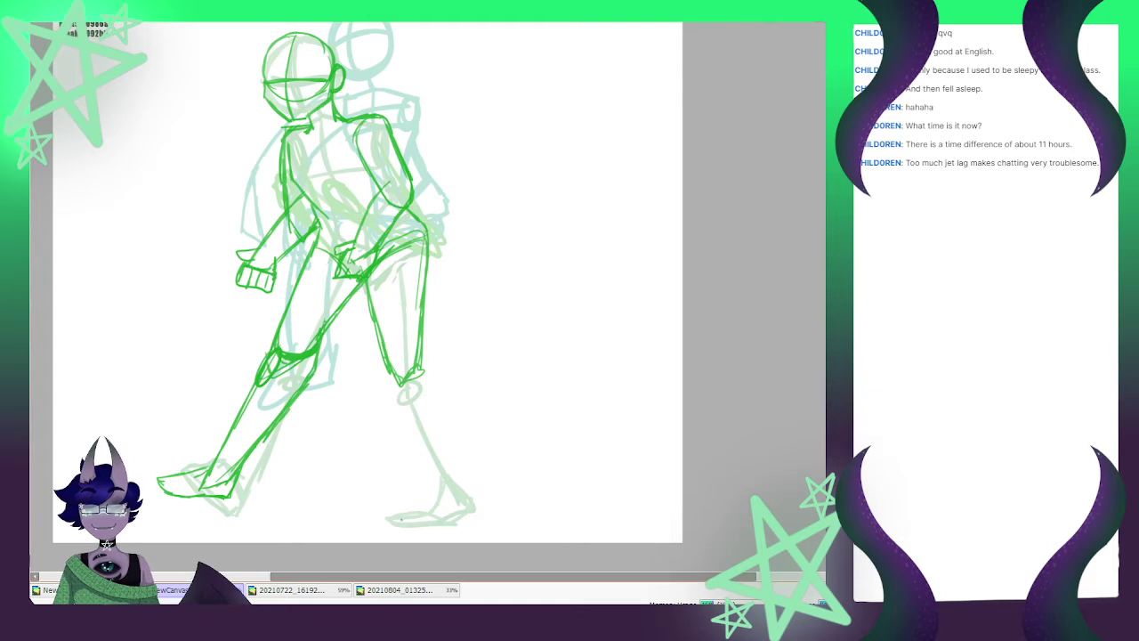
Add an oval kneecap to the rear leg and outline the shin and calf diagonally back to the ankle
scroll(411, 352, "down", 2)
scroll(401, 291, "up", 1)
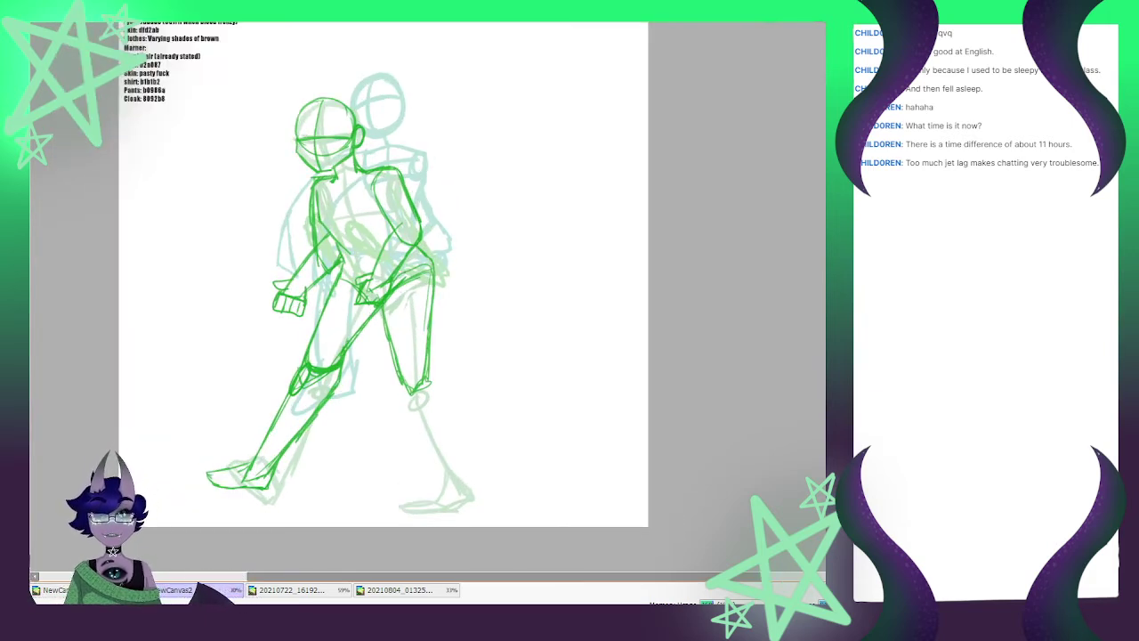
scroll(399, 322, "down", 1)
scroll(405, 323, "up", 2)
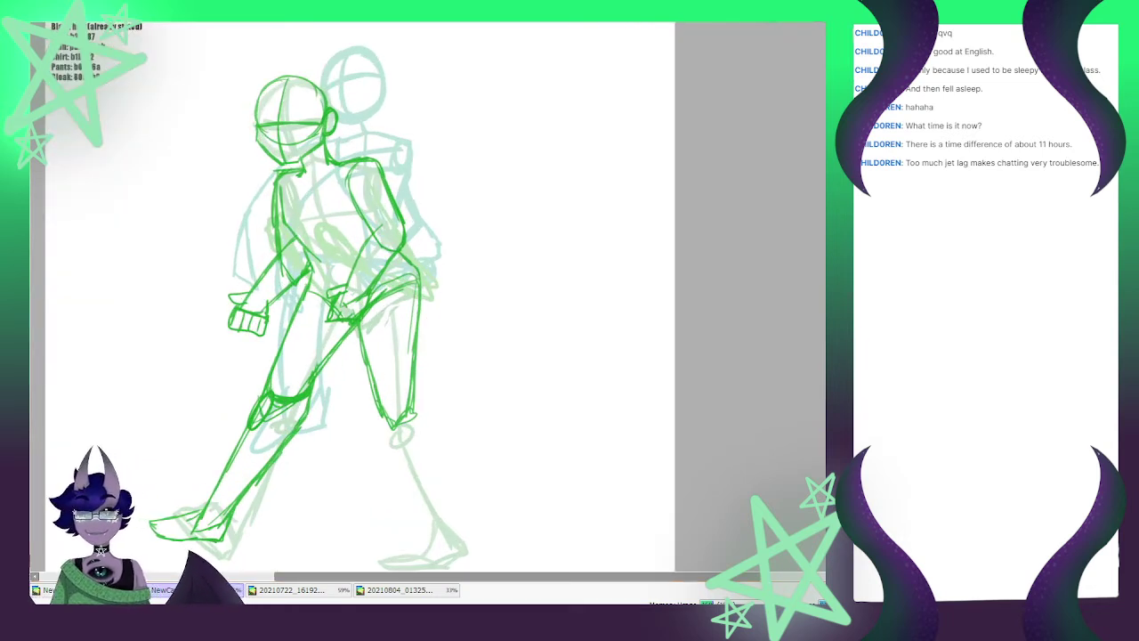
mouse_move(391, 423)
left_mouse_down()
mouse_move(404, 445)
mouse_move(434, 421)
mouse_move(482, 539)
left_mouse_up()
left_click_drag(406, 448, 473, 547)
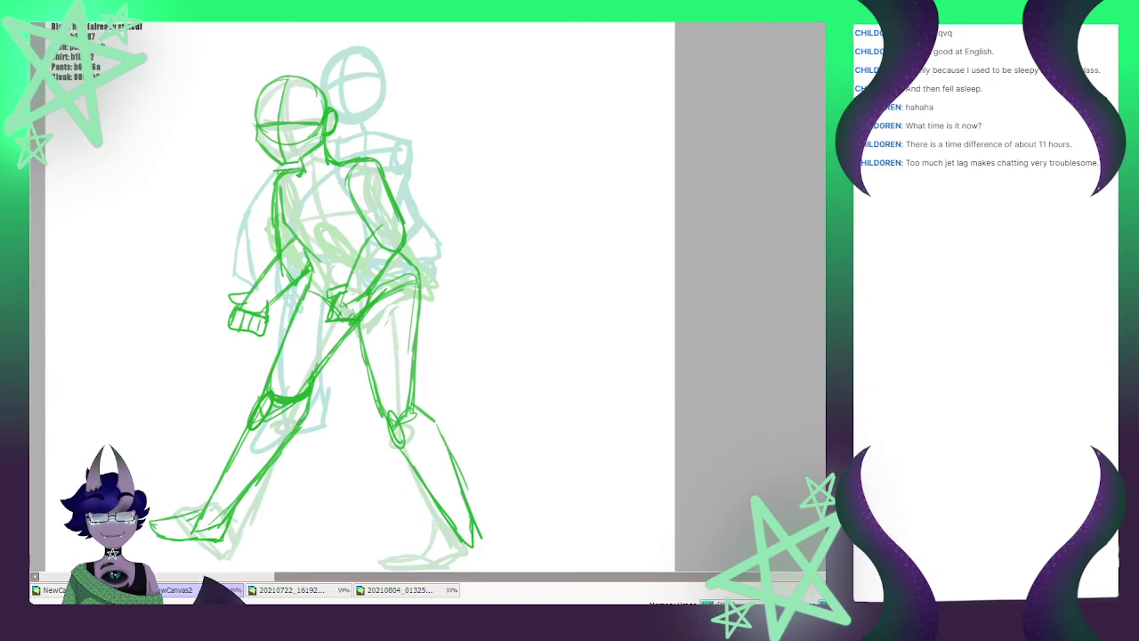
left_click_drag(467, 503, 469, 527)
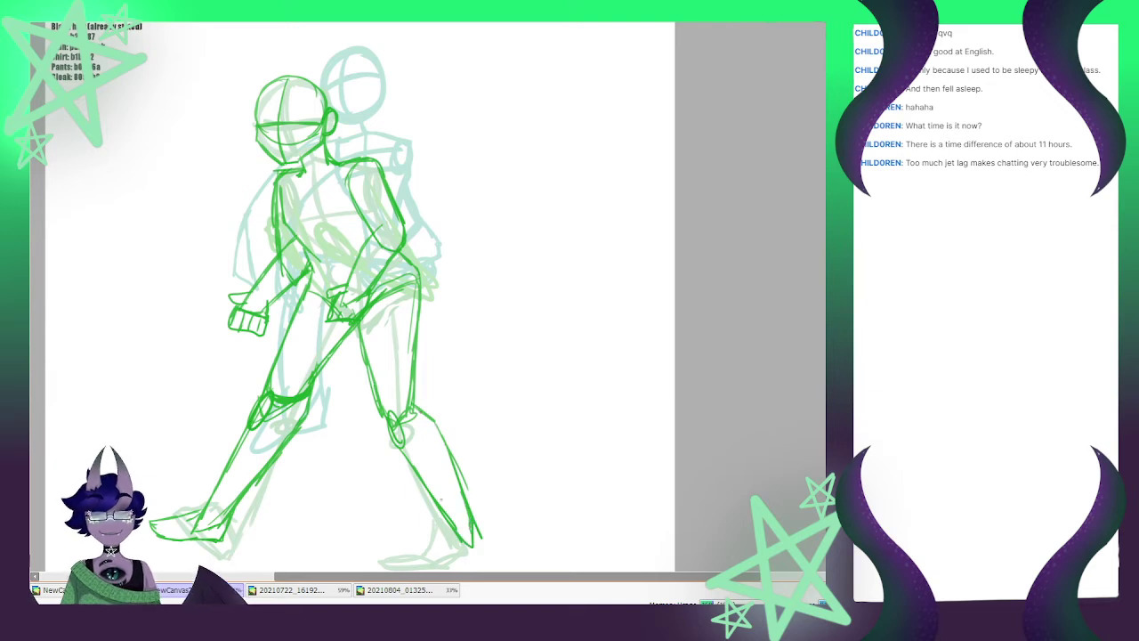
Distort the rear lower leg, moving it up against the knee and angling the ankle slightly farther back
key("ctrl+t")
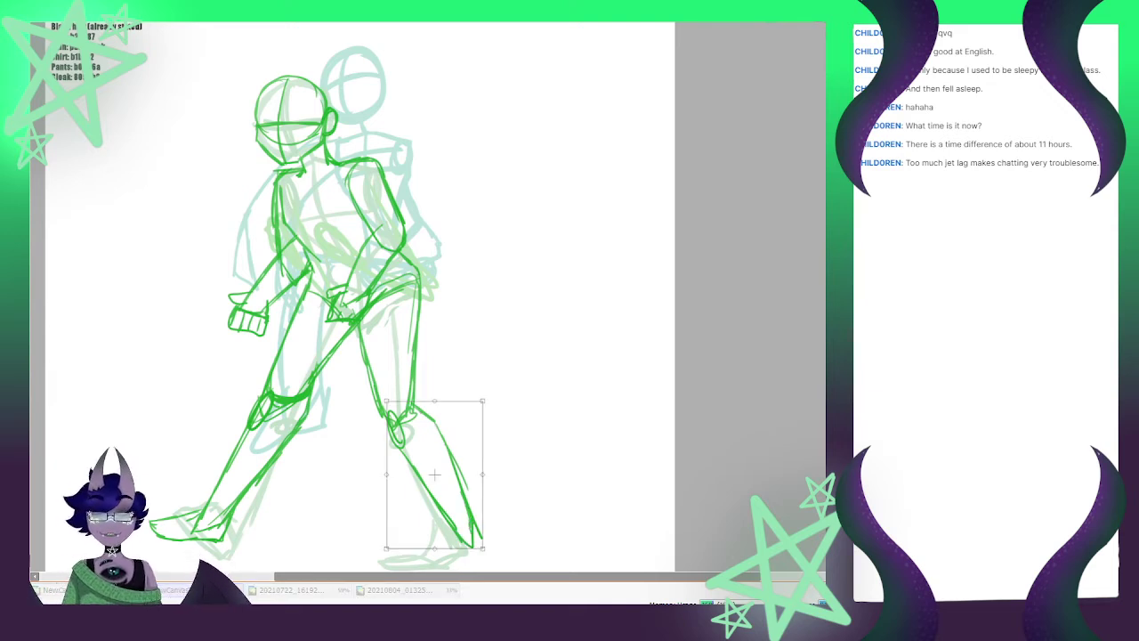
left_click_drag(482, 401, 478, 384)
left_click_drag(432, 465, 430, 460)
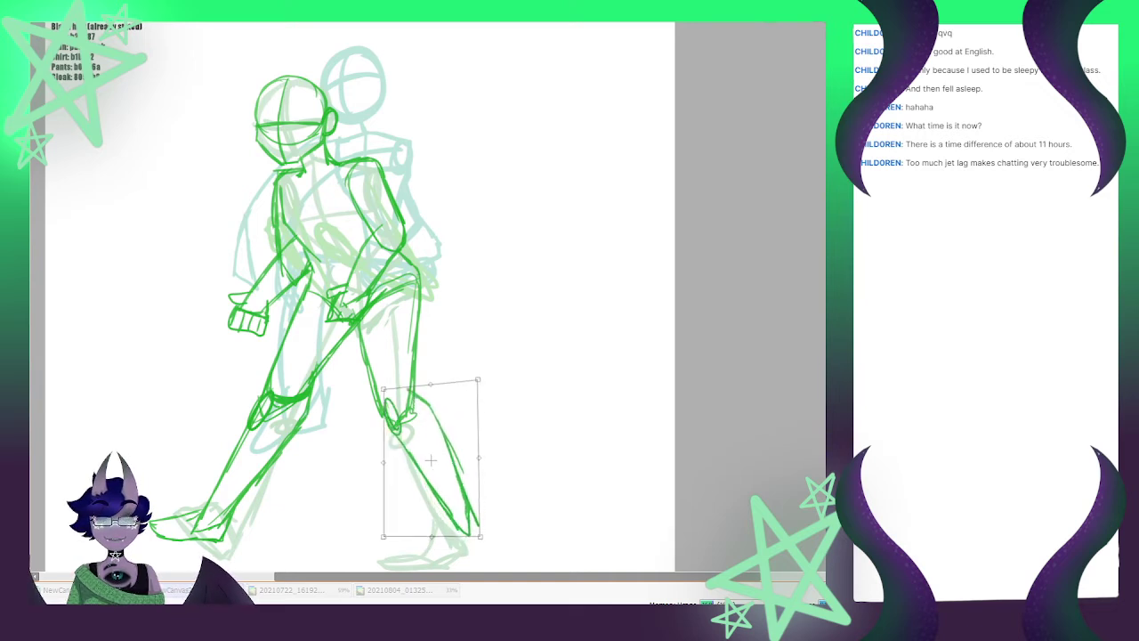
left_click_drag(480, 537, 436, 535)
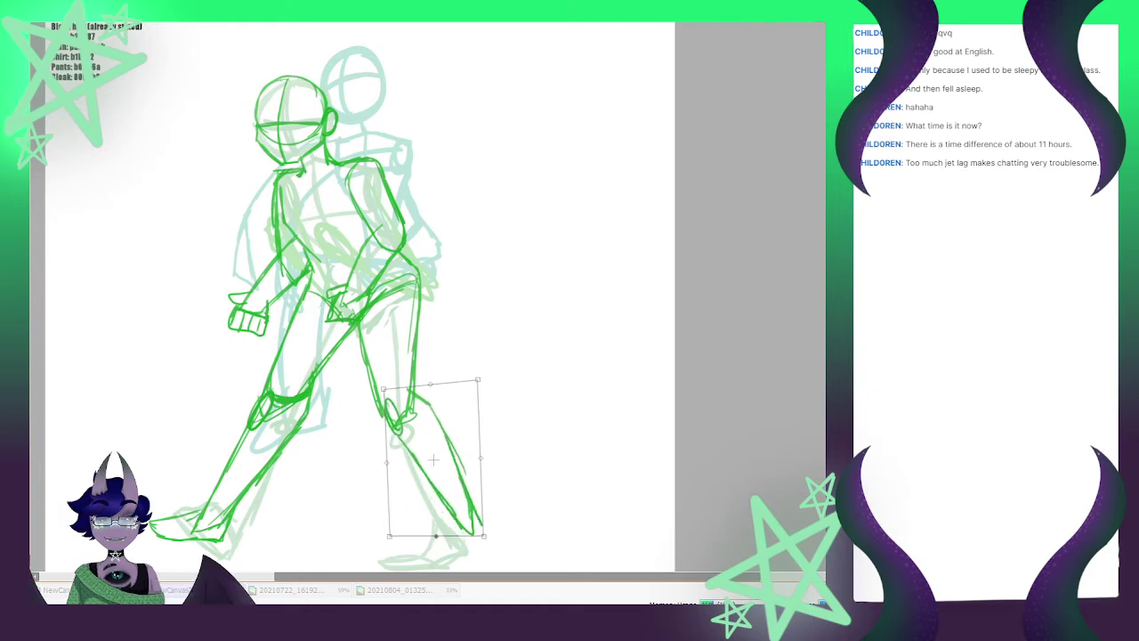
left_click_drag(434, 460, 434, 458)
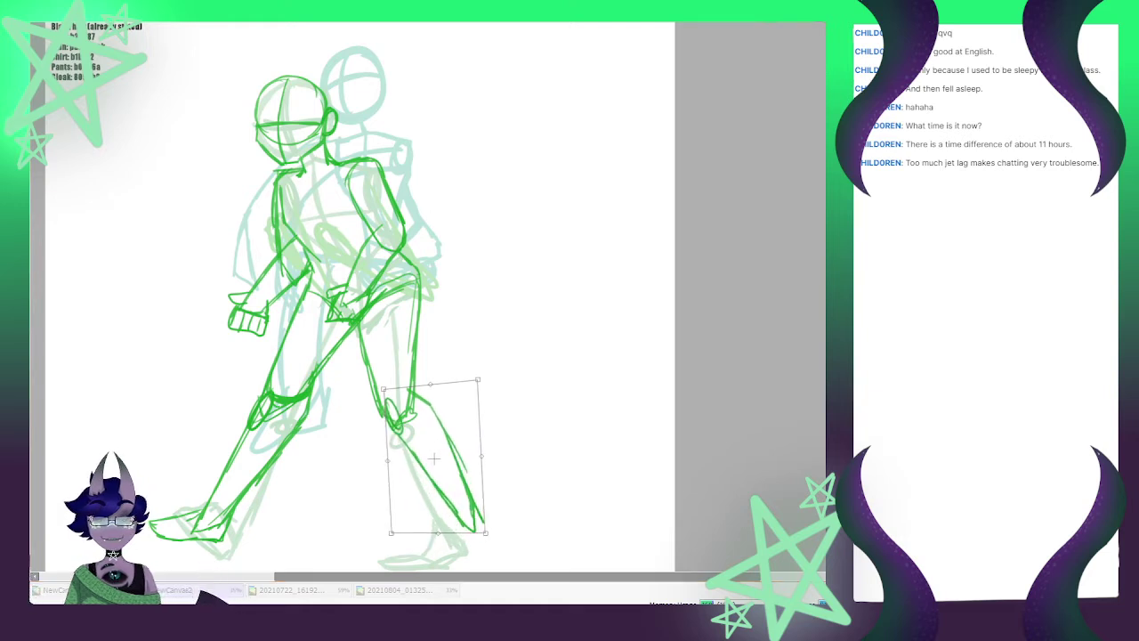
key("Return")
Draw the rear foot with a heel and a flat sole, undoing and redrawing the first sole and toe strokes
scroll(410, 511, "down", 3)
scroll(409, 466, "up", 3)
scroll(396, 422, "down", 1)
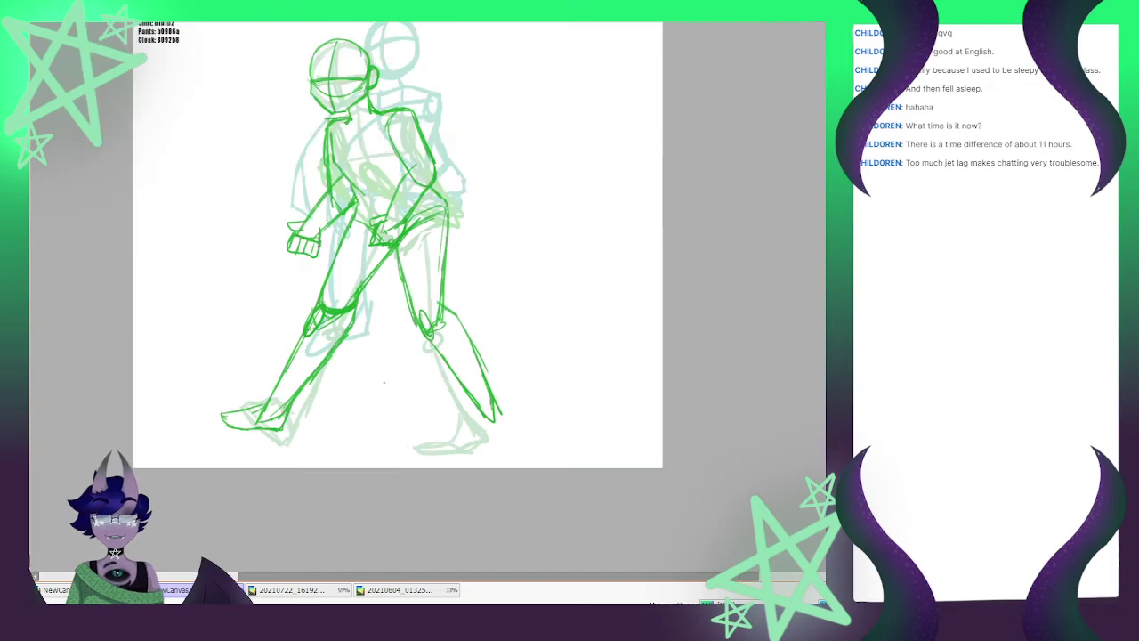
scroll(382, 377, "up", 1)
mouse_move(497, 413)
left_mouse_down()
mouse_move(498, 445)
mouse_move(534, 425)
mouse_move(530, 446)
mouse_move(477, 461)
mouse_move(519, 465)
left_mouse_up()
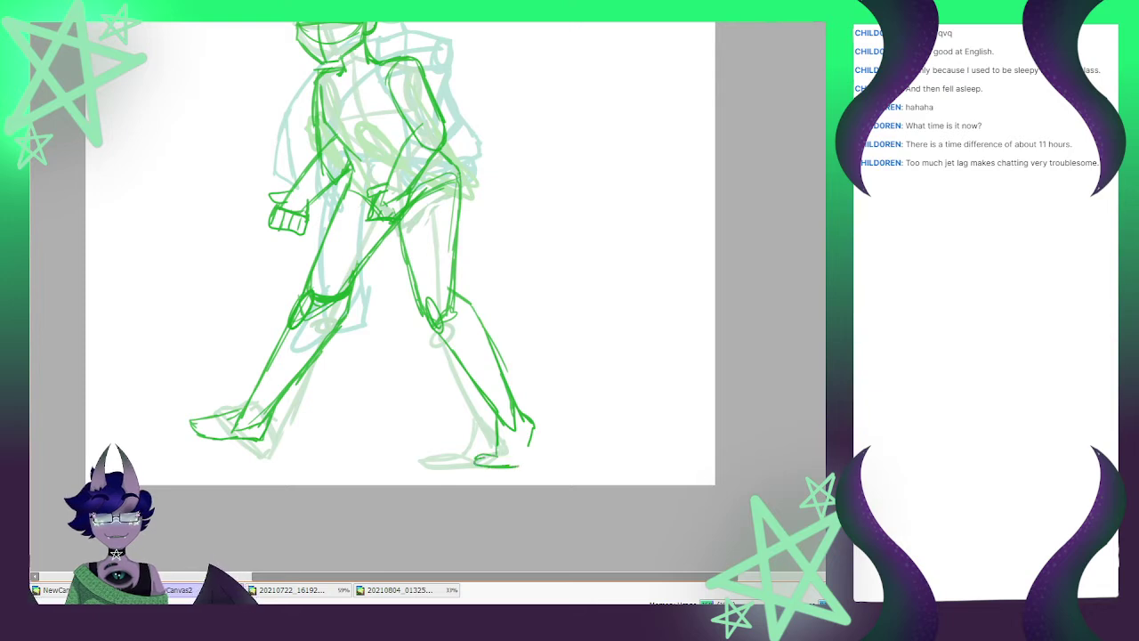
key("ctrl+z")
key("ctrl+z")
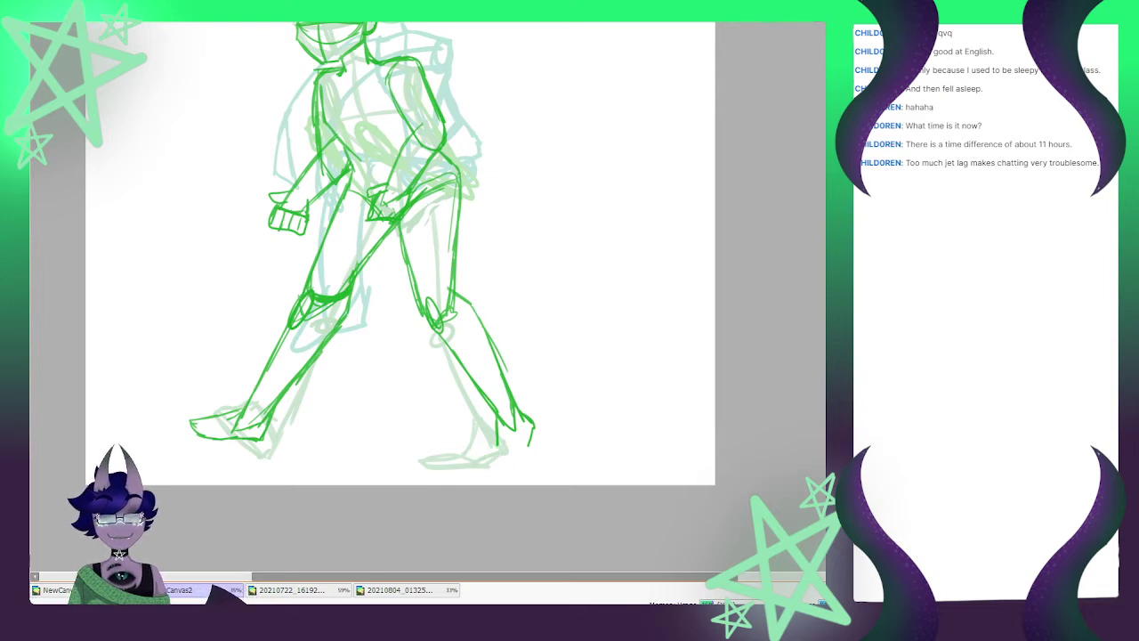
mouse_move(498, 444)
left_mouse_down()
mouse_move(496, 456)
mouse_move(468, 464)
mouse_move(529, 460)
mouse_move(480, 467)
mouse_move(534, 433)
left_mouse_up()
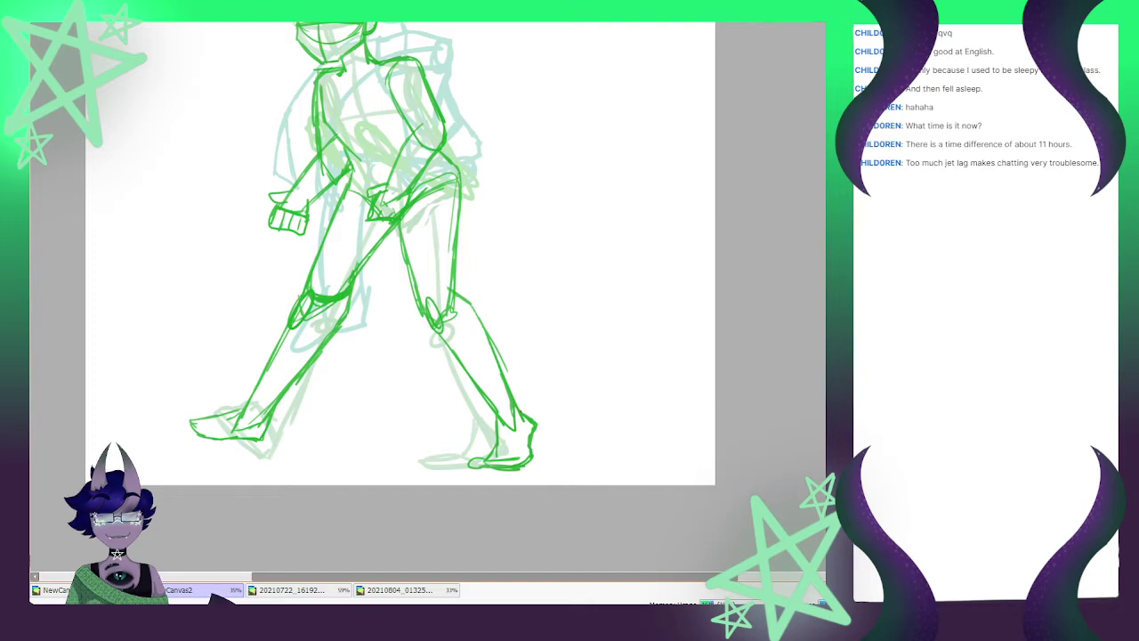
scroll(474, 409, "down", 2)
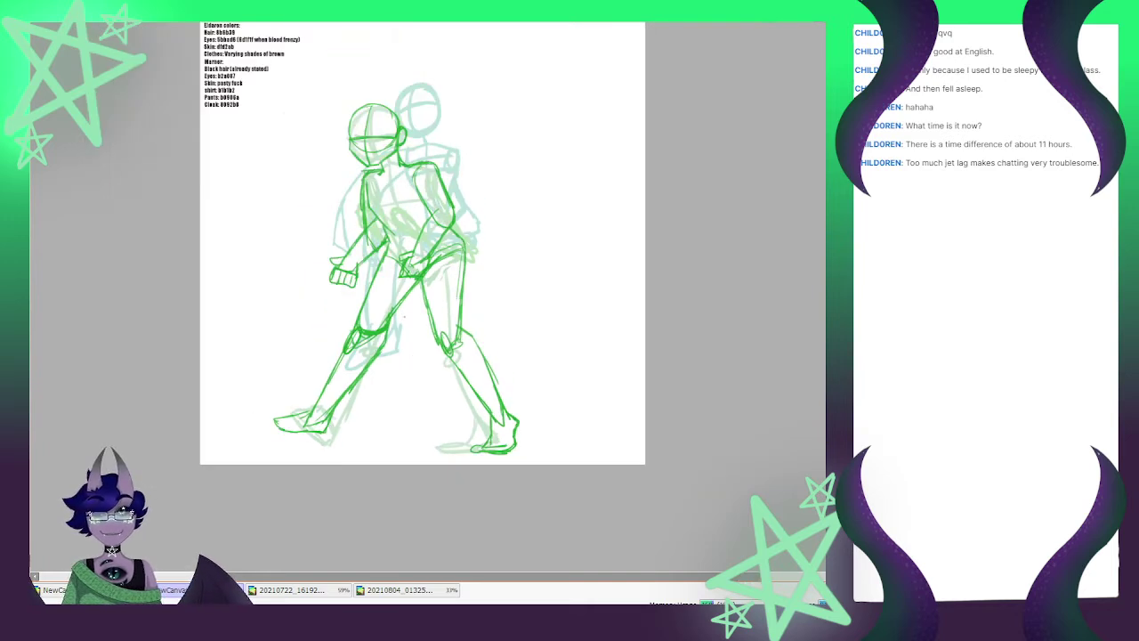
scroll(411, 314, "up", 2)
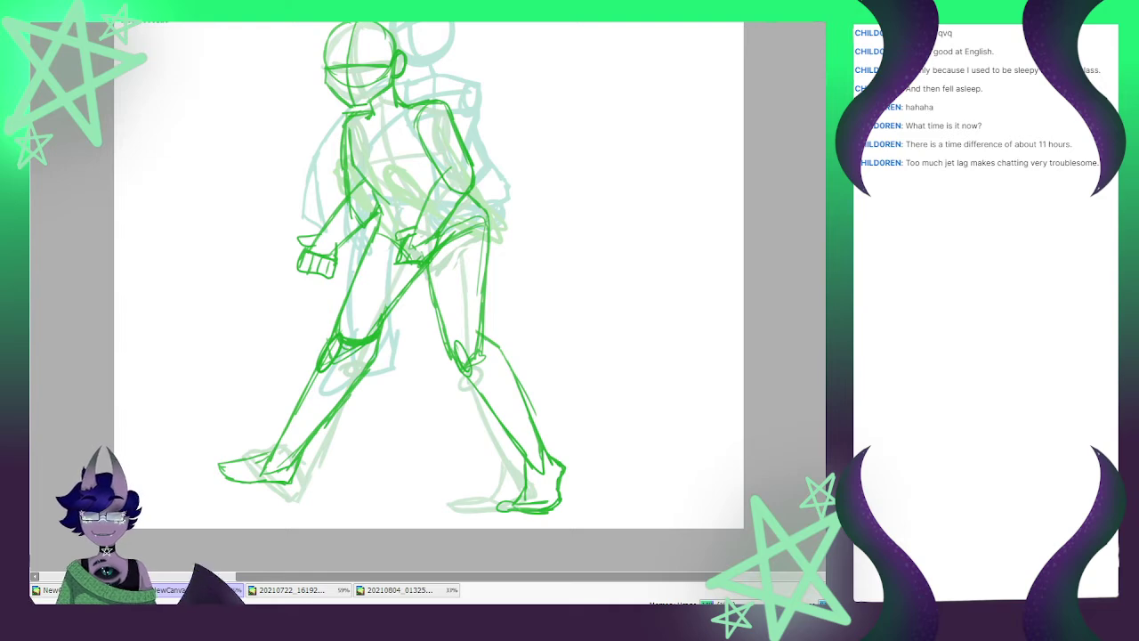
scroll(273, 382, "down", 3)
scroll(357, 218, "up", 2)
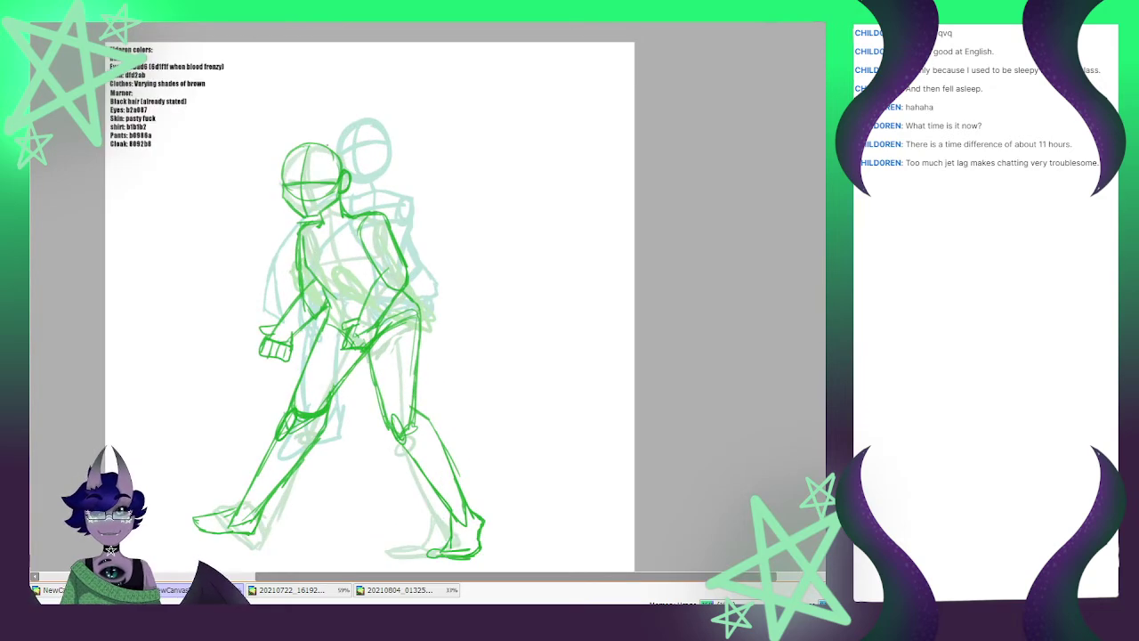
scroll(330, 165, "up", 1)
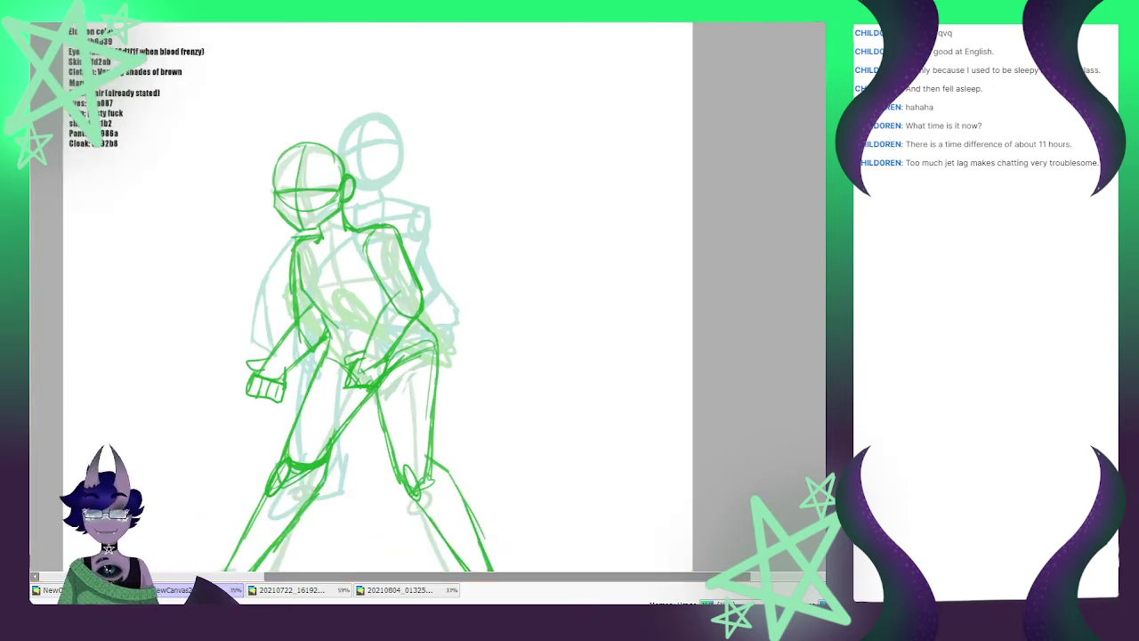
scroll(383, 293, "down", 1)
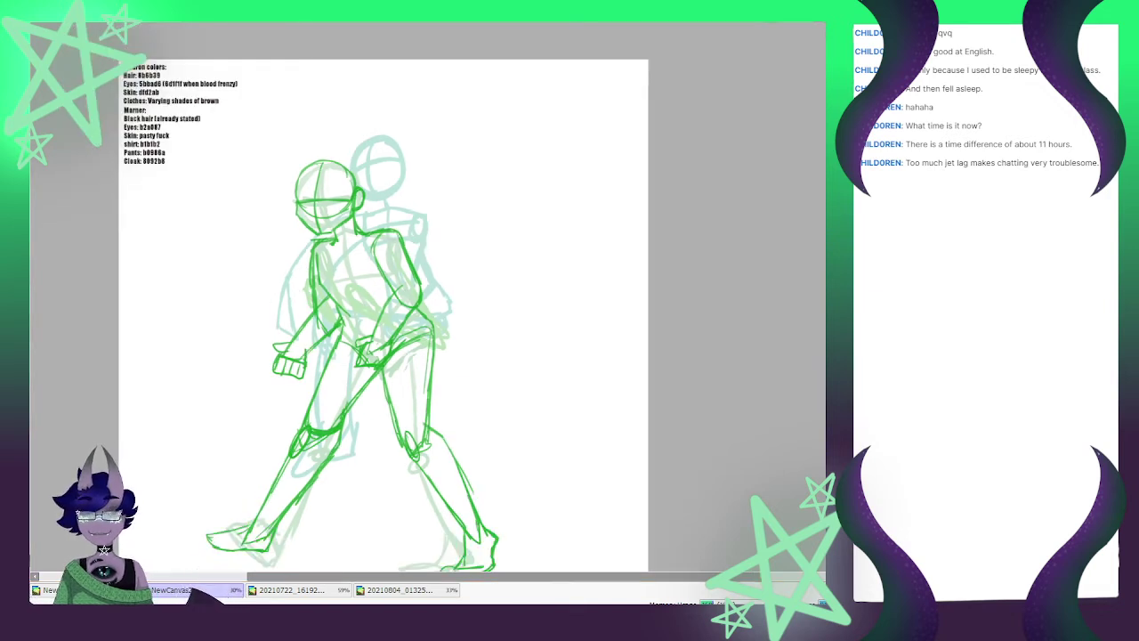
scroll(169, 210, "down", 2)
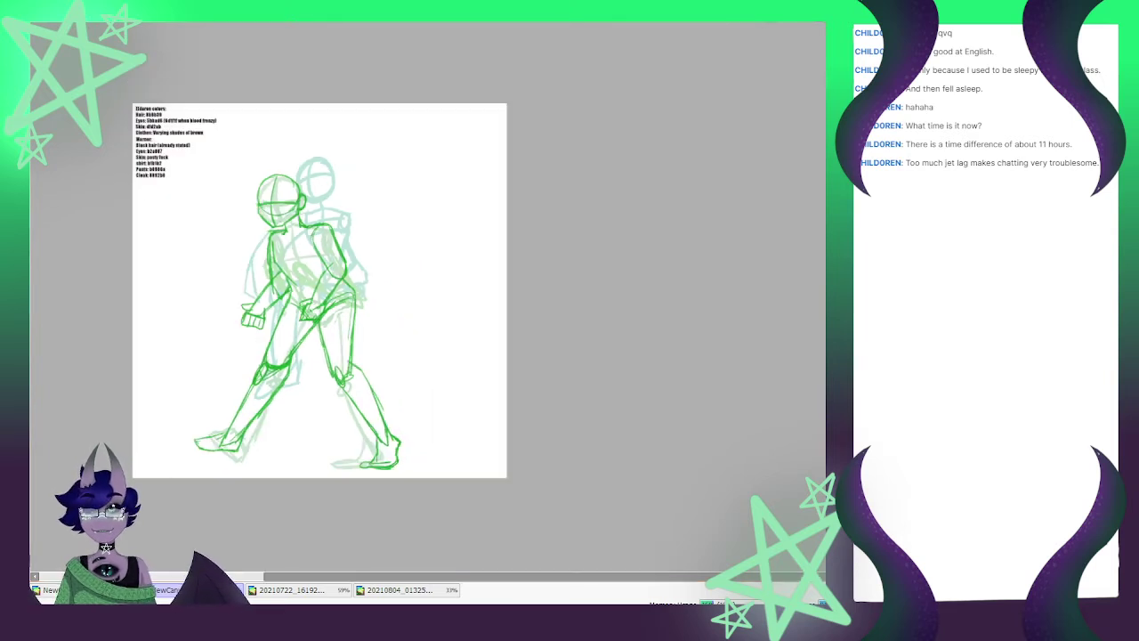
Draw a dark teal circle for the rear figure's head and reshape it into a narrower, taller oval over the sketch
scroll(310, 125, "up", 2)
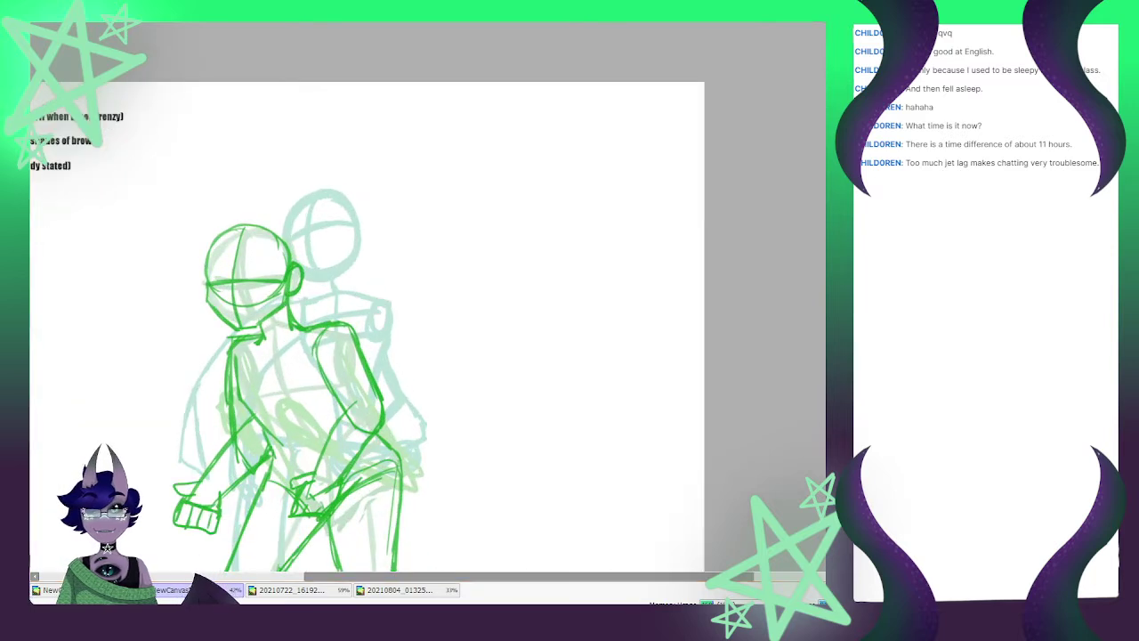
scroll(349, 247, "up", 1)
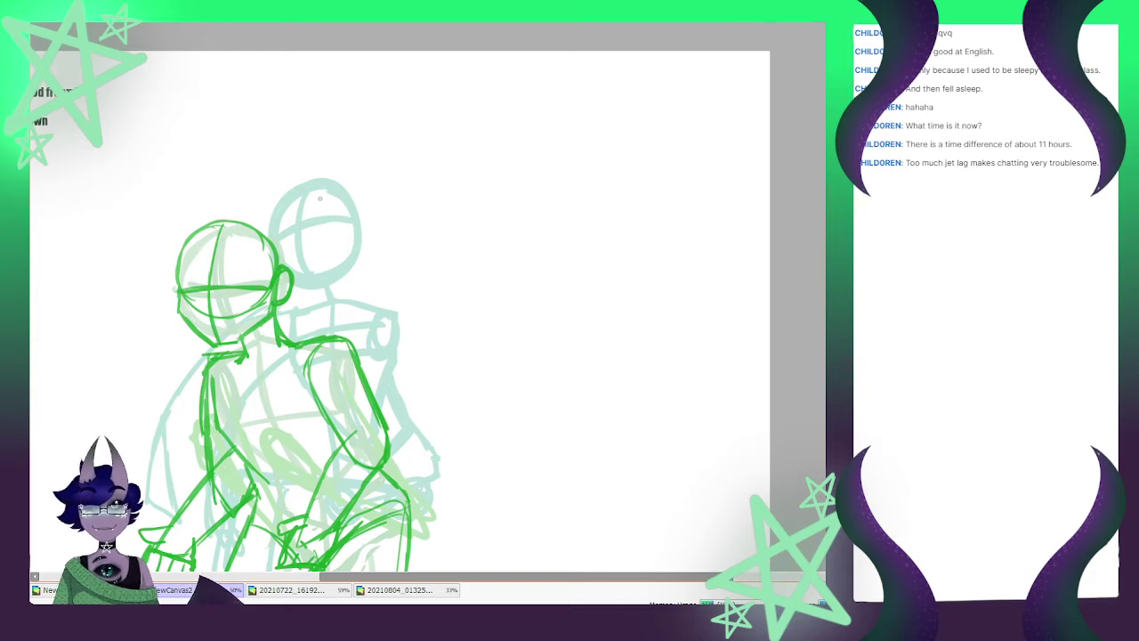
mouse_move(336, 189)
left_mouse_down()
mouse_move(282, 209)
mouse_move(274, 233)
mouse_move(345, 203)
mouse_move(353, 232)
mouse_move(283, 260)
mouse_move(274, 233)
mouse_move(284, 204)
mouse_move(323, 265)
left_mouse_up()
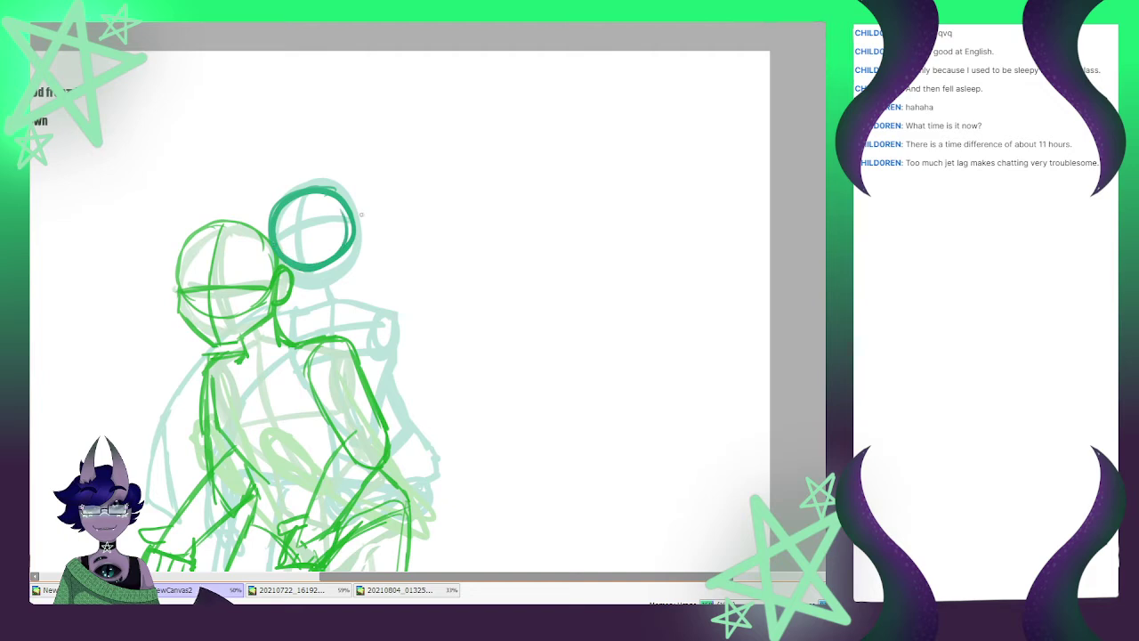
key("ctrl+t")
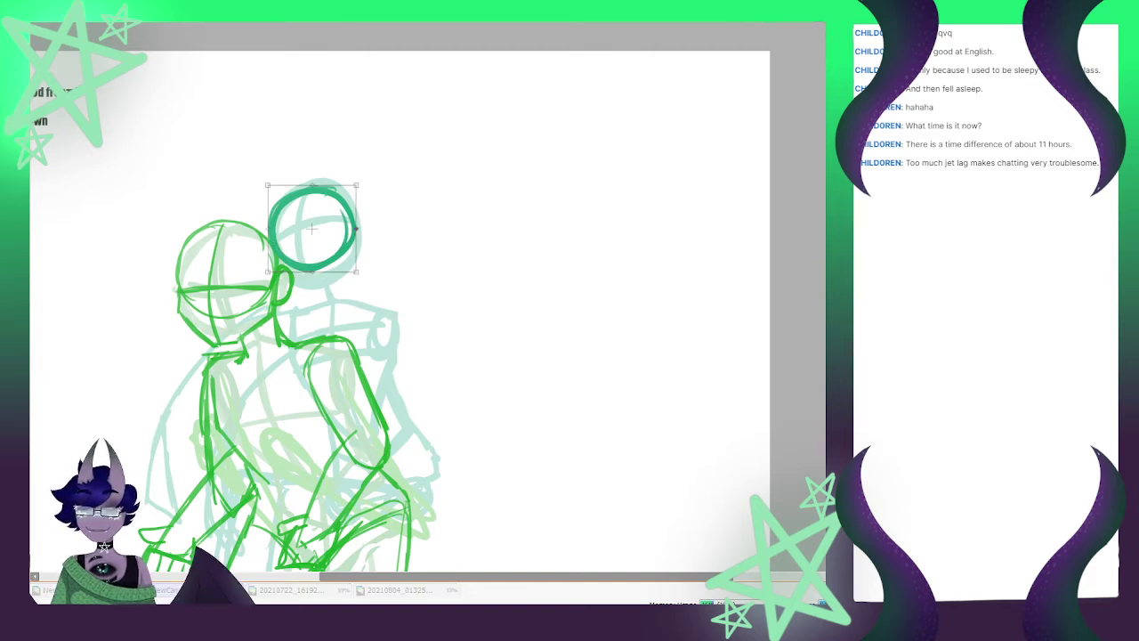
left_click_drag(358, 229, 336, 229)
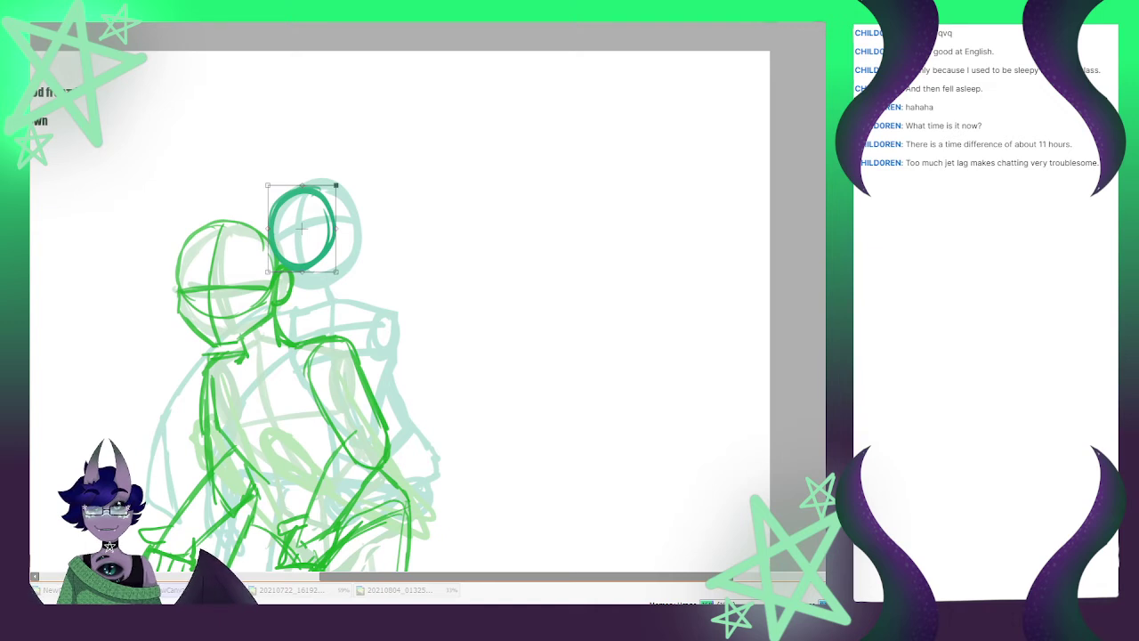
left_click_drag(336, 185, 345, 173)
left_click_drag(307, 223, 313, 223)
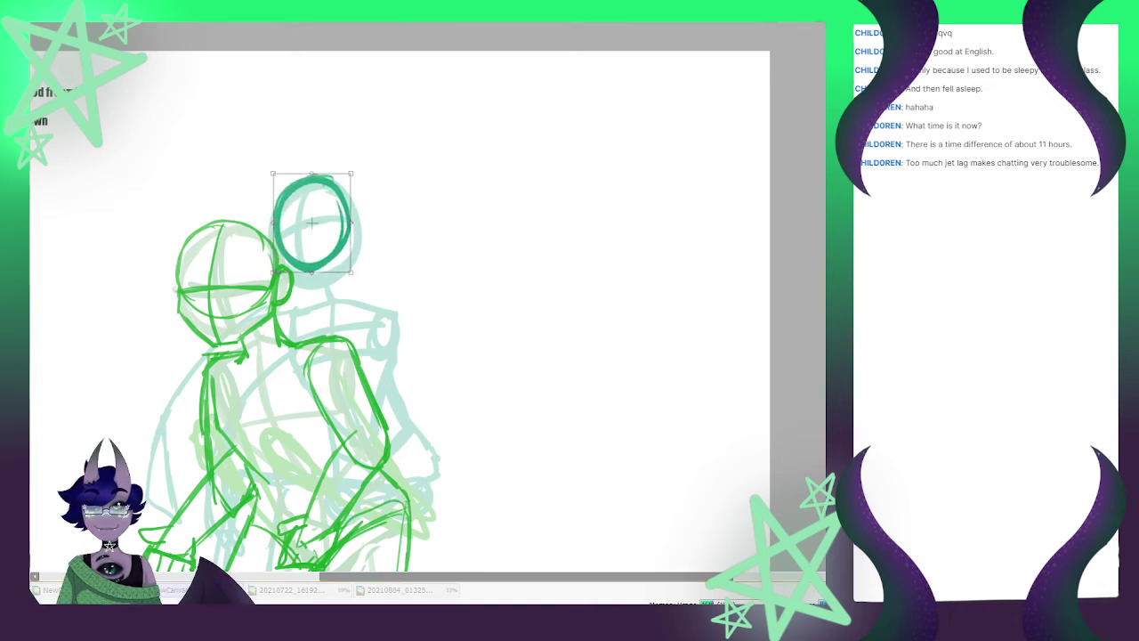
key("Return")
Add a pointed jaw below the teal head oval, and widen and tilt the whole head slightly counterclockwise
mouse_move(276, 237)
left_mouse_down()
mouse_move(270, 258)
mouse_move(302, 303)
mouse_move(353, 258)
mouse_move(347, 224)
mouse_move(347, 258)
mouse_move(313, 293)
left_mouse_up()
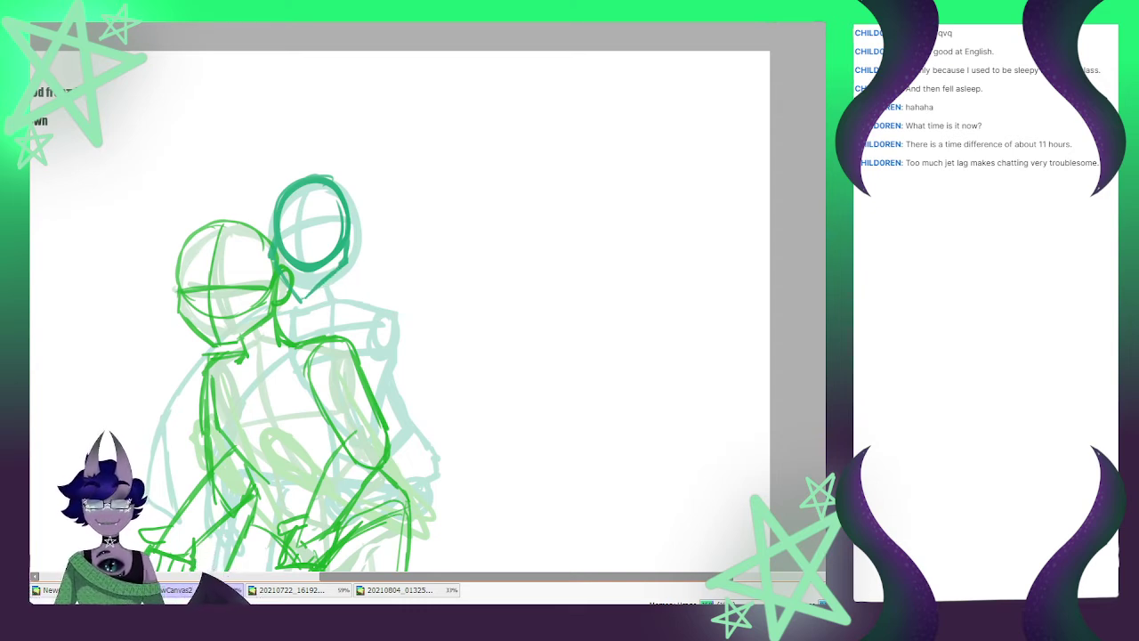
key("ctrl+t")
left_click_drag(350, 174, 314, 168)
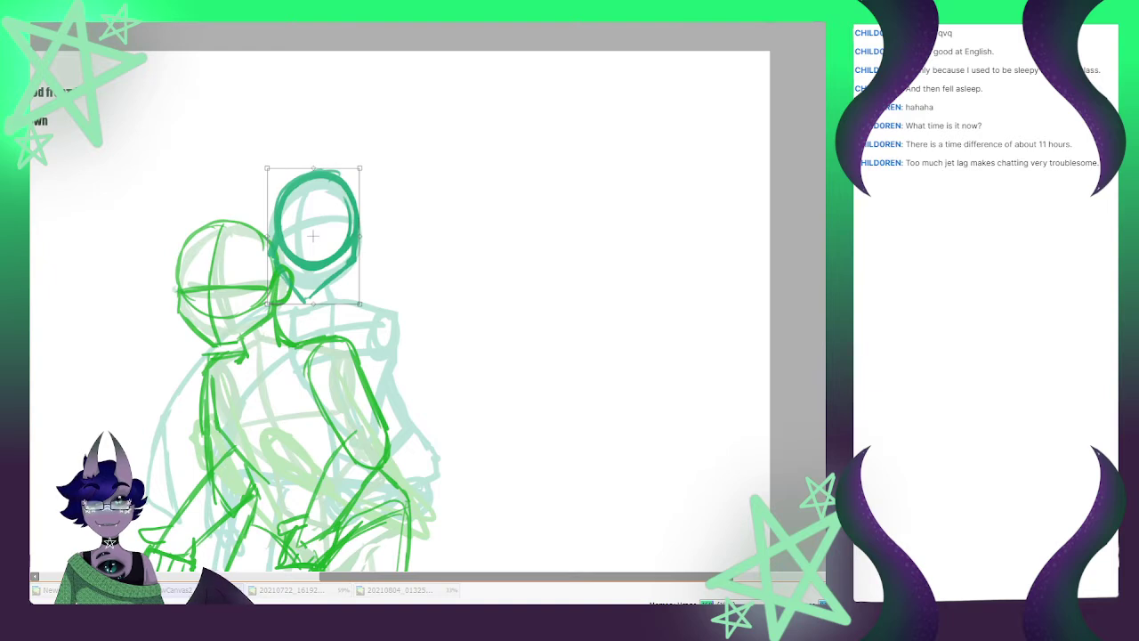
left_click_drag(314, 236, 369, 233)
left_click_drag(381, 169, 376, 162)
left_click_drag(319, 233, 315, 233)
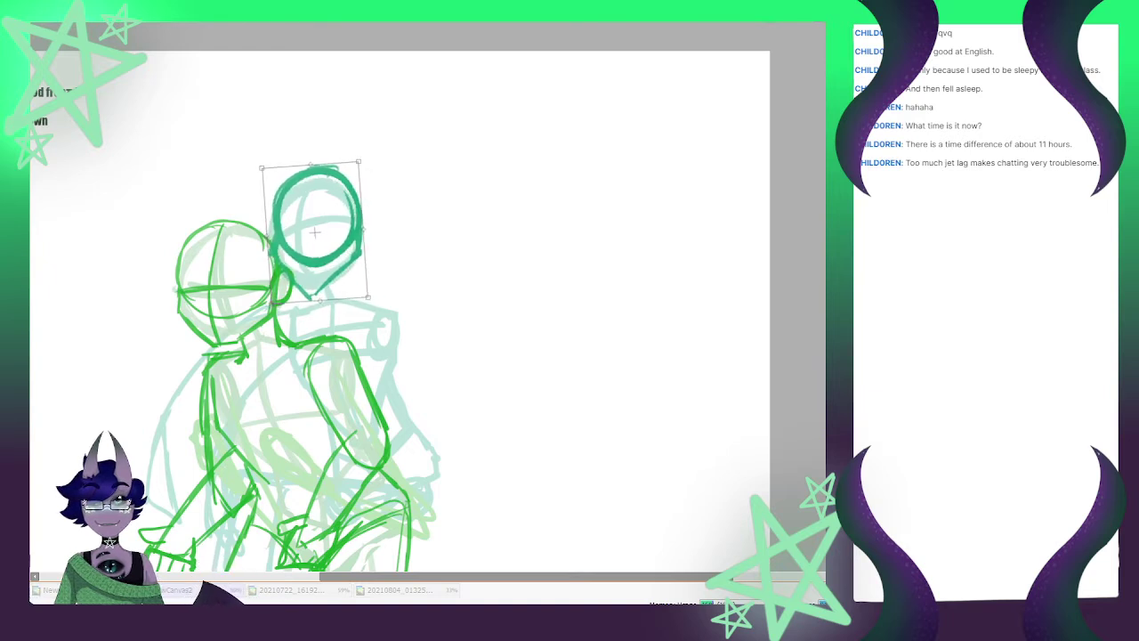
key("Return")
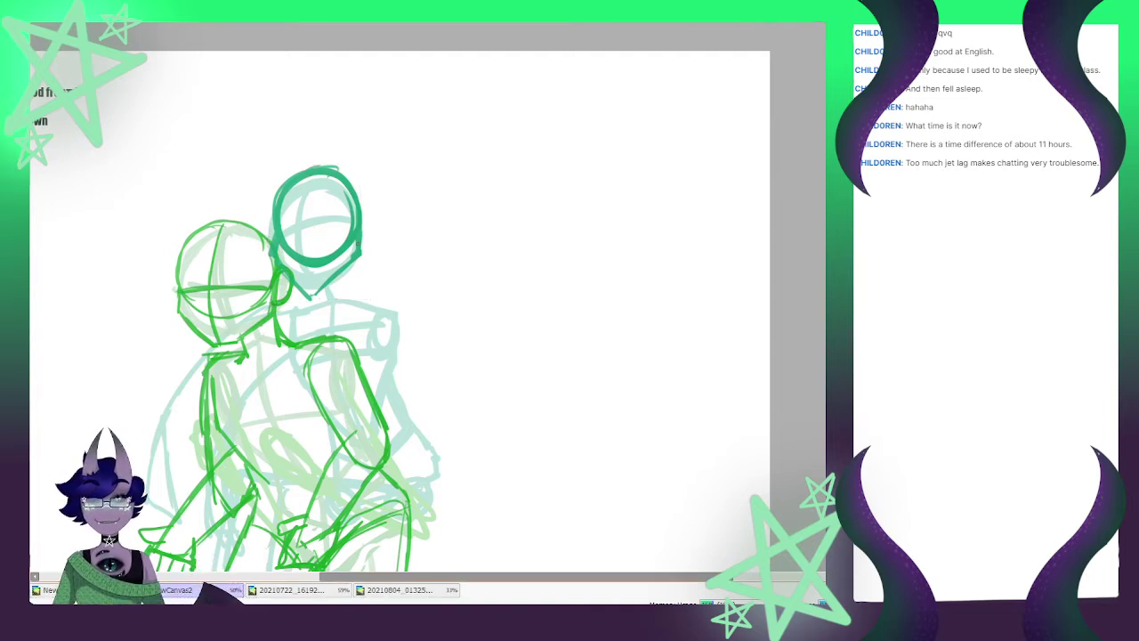
Draw the teal figure's neck and ear, and add curved vertical and horizontal face guidelines, redrawing the first vertical one
mouse_move(353, 259)
left_mouse_down()
mouse_move(365, 291)
mouse_move(323, 302)
mouse_move(369, 294)
left_mouse_up()
mouse_move(361, 208)
left_mouse_down()
mouse_move(368, 242)
mouse_move(364, 229)
left_mouse_up()
left_click_drag(296, 200, 314, 282)
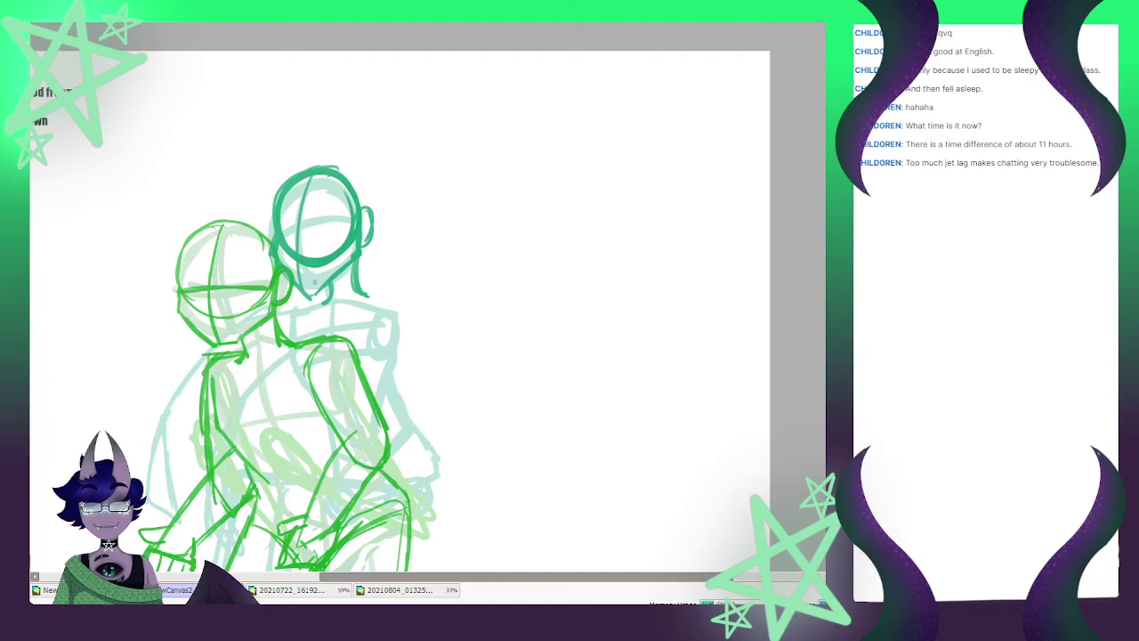
key("ctrl+z")
left_click_drag(312, 175, 315, 291)
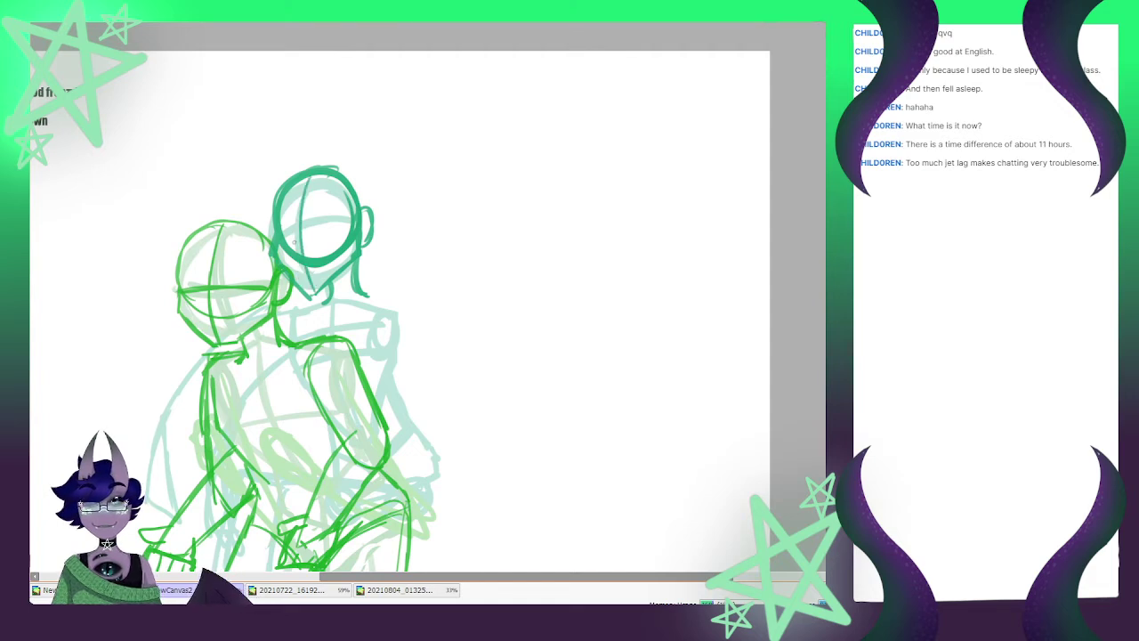
left_click_drag(283, 239, 341, 230)
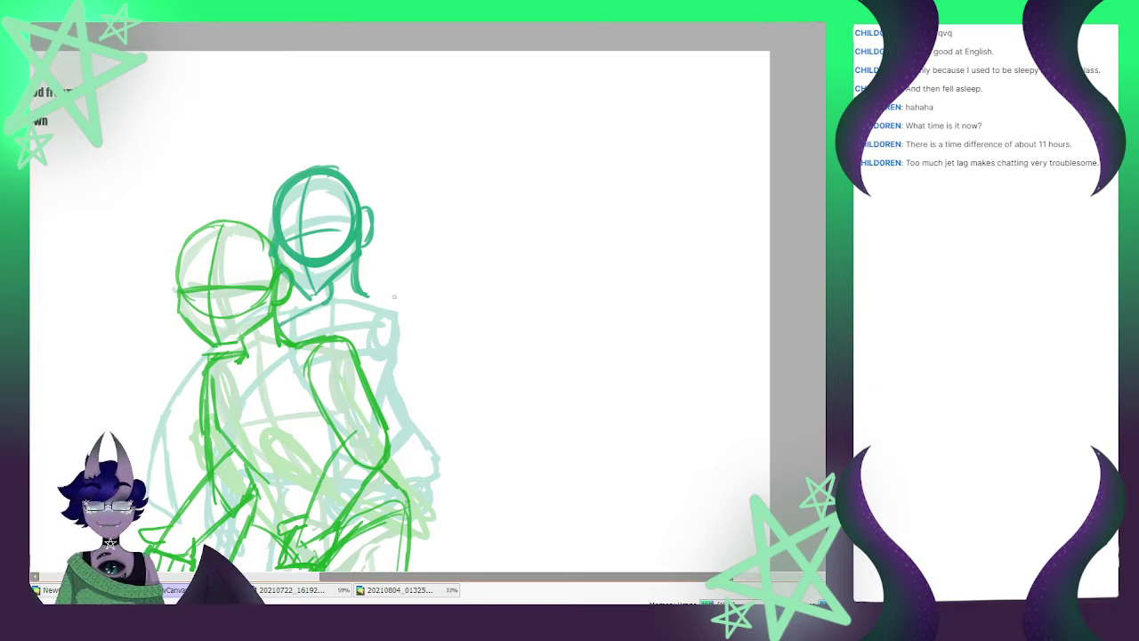
Draw the teal figure's sloping shoulder line and move the head and shoulder drawing slightly down toward the green figure
left_click_drag(362, 295, 432, 324)
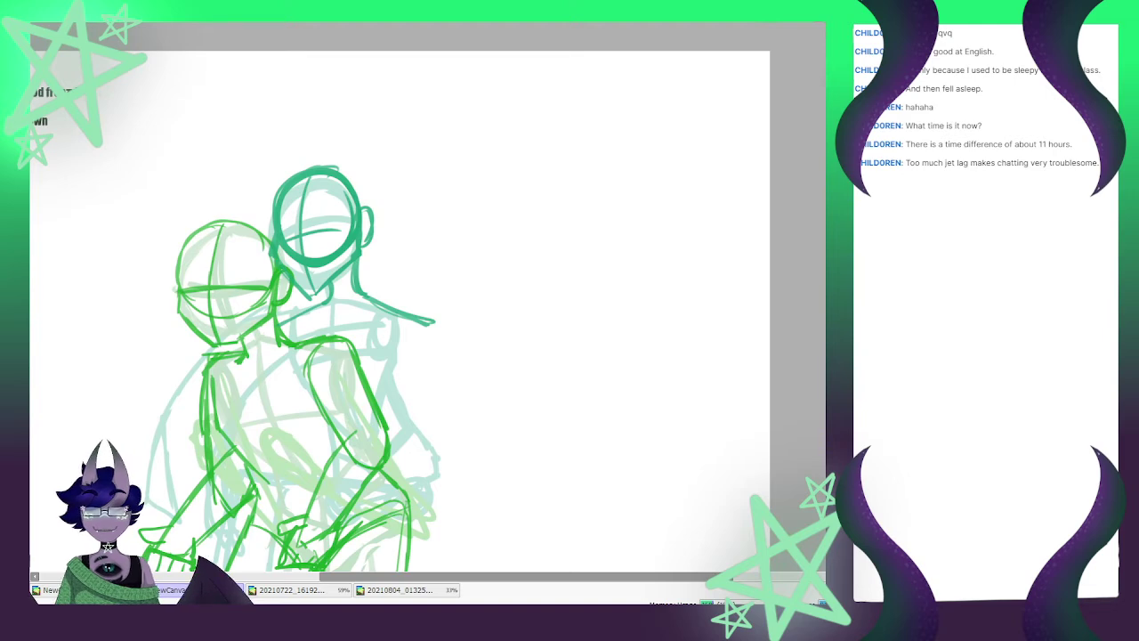
scroll(546, 170, "down", 3)
scroll(480, 276, "up", 3)
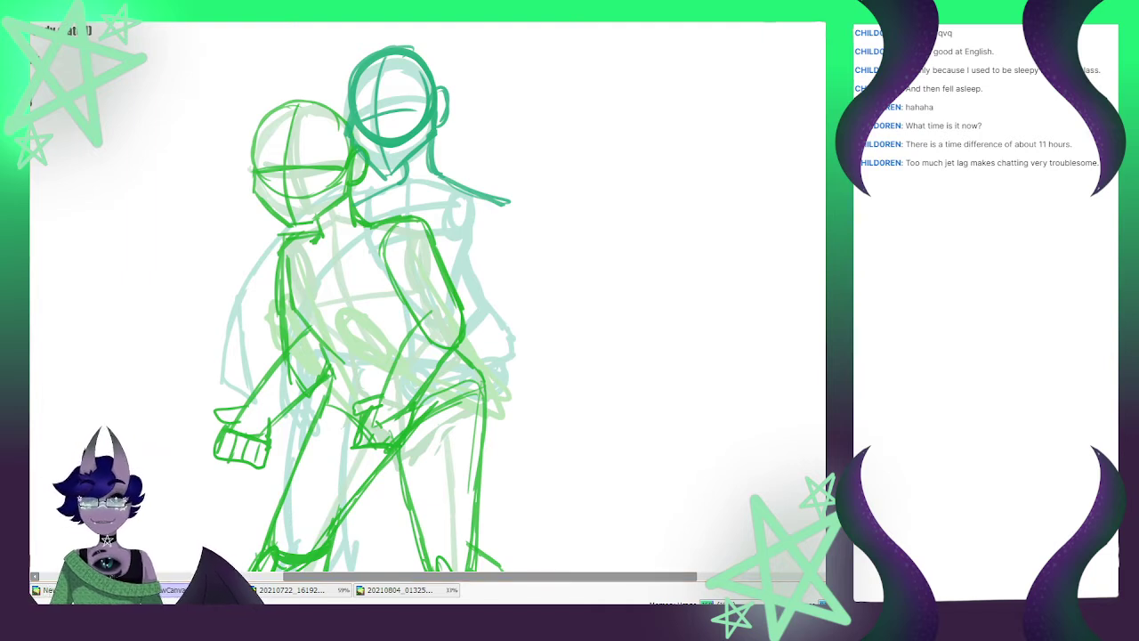
key("ctrl+t")
left_click_drag(427, 126, 412, 132)
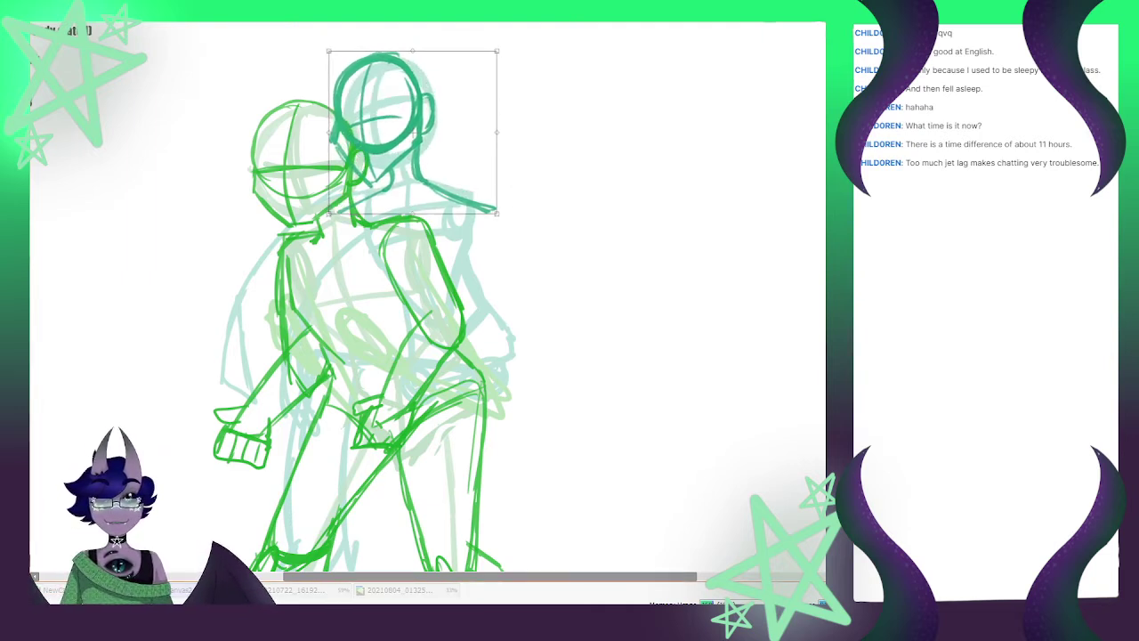
key("Return")
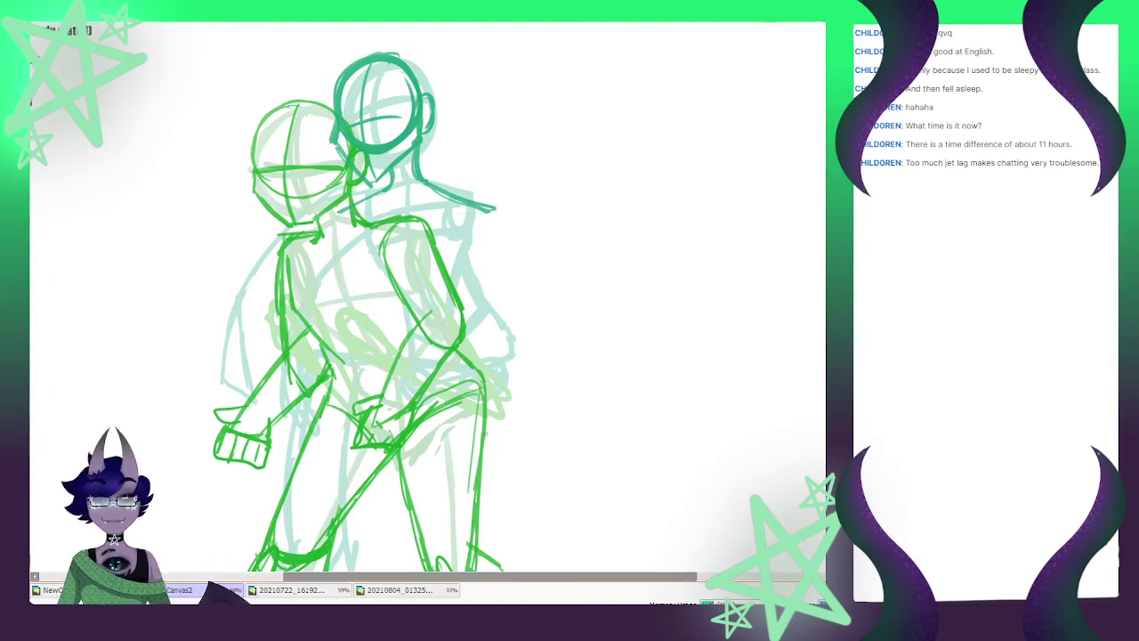
Outline both sides of the teal figure's torso behind the green figure, from below the shoulders down toward the waist
left_click_drag(358, 228, 396, 308)
left_click_drag(369, 263, 400, 310)
left_click_drag(474, 219, 468, 286)
mouse_move(472, 236)
left_mouse_down()
mouse_move(469, 279)
mouse_move(486, 305)
left_mouse_up()
left_click_drag(390, 300, 404, 336)
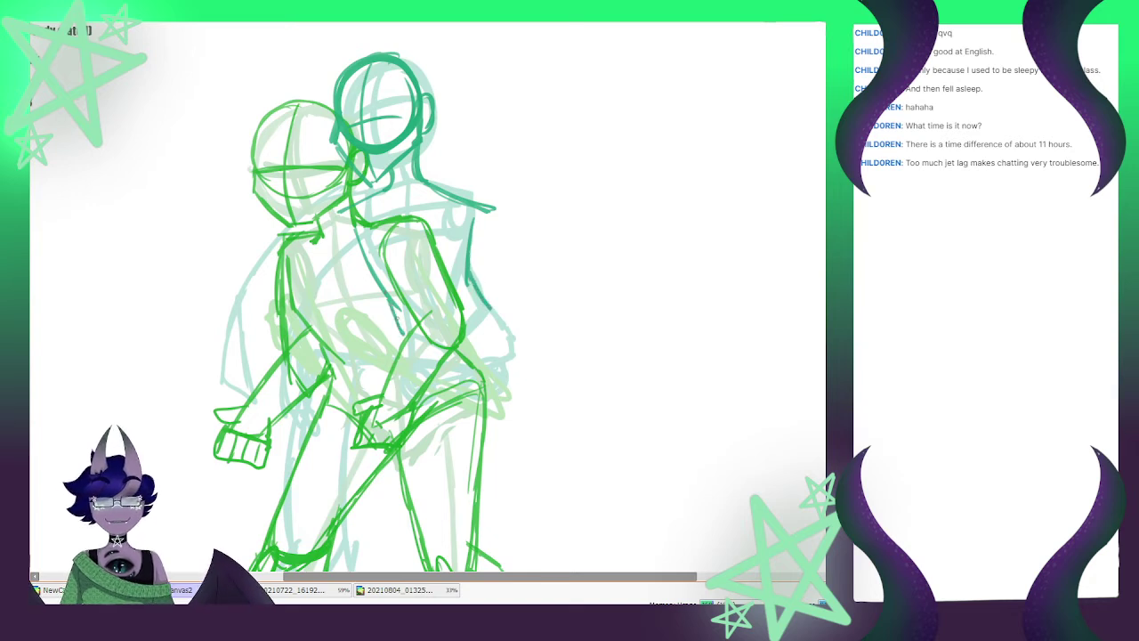
left_click_drag(495, 310, 515, 338)
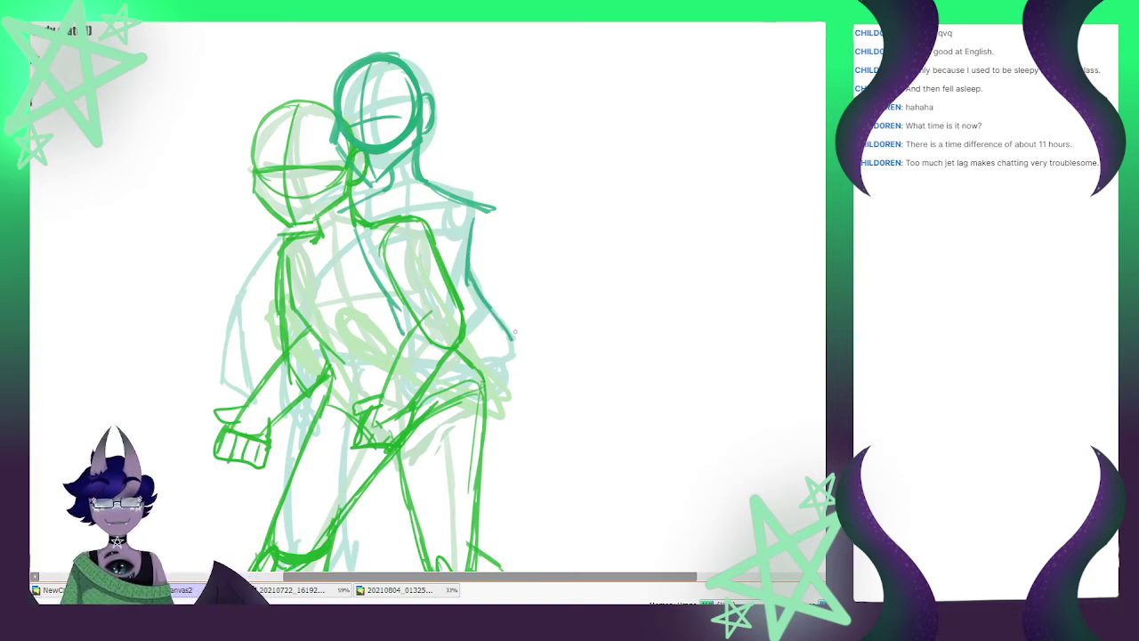
mouse_move(401, 319)
left_mouse_down()
mouse_move(397, 358)
mouse_move(441, 371)
mouse_move(512, 340)
mouse_move(451, 370)
left_mouse_up()
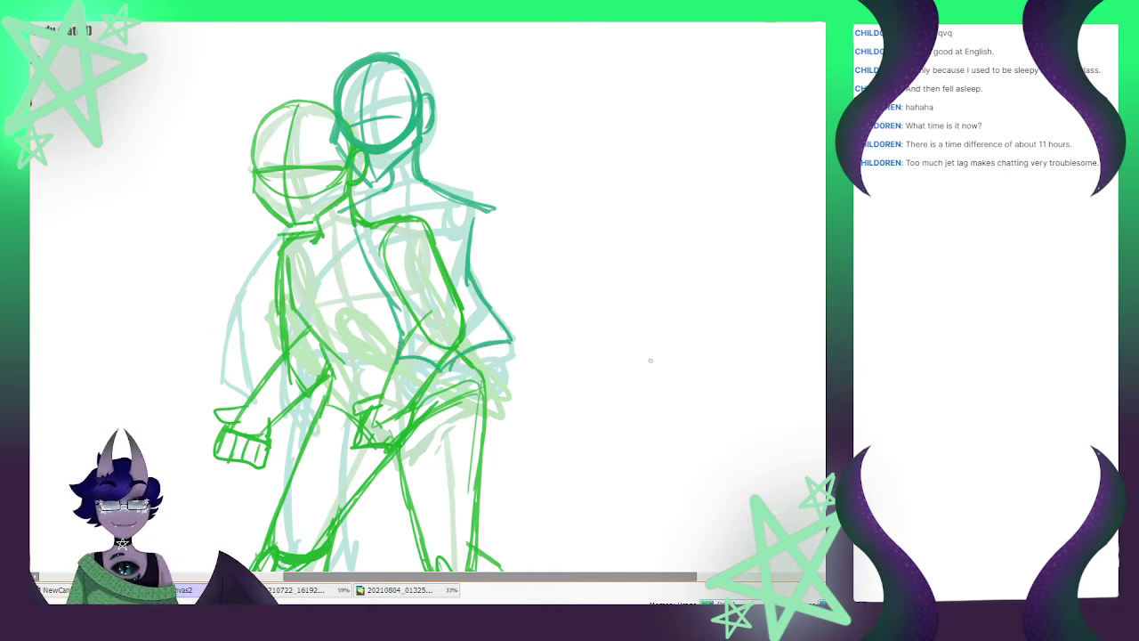
key("ctrl+z")
key("ctrl+z")
key("ctrl+z")
key("ctrl+z")
key("ctrl+z")
key("ctrl+z")
key("ctrl+z")
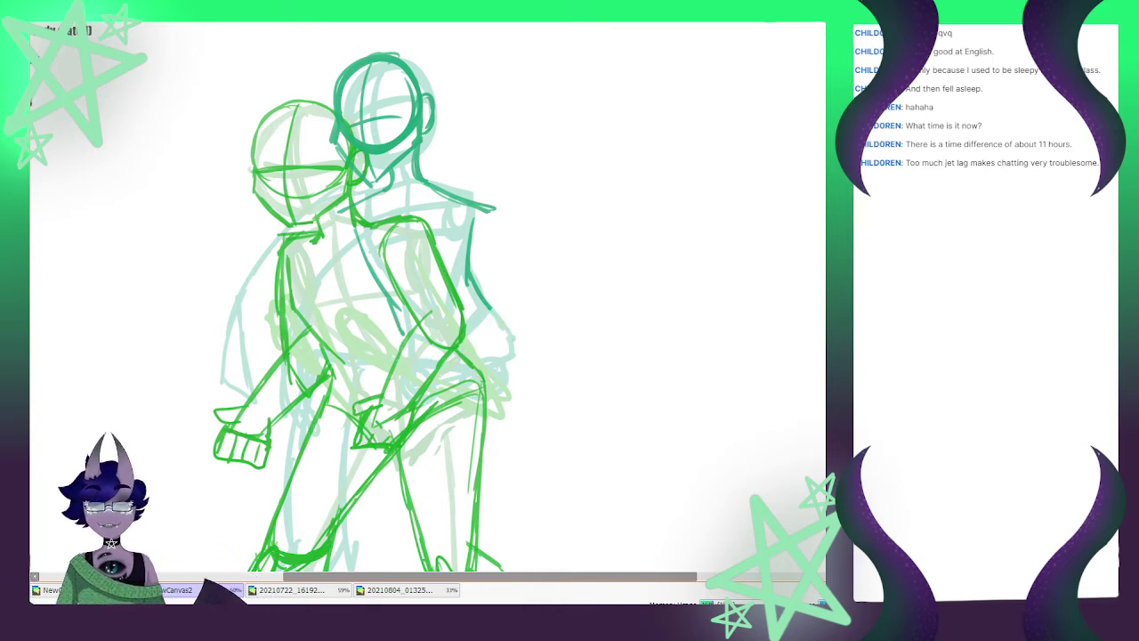
Undo the rear teal figure's earlier torso side strokes, keeping its head, neck and shoulder line
key("ctrl+z")
key("ctrl+z")
key("ctrl+z")
key("ctrl+z")
key("ctrl+z")
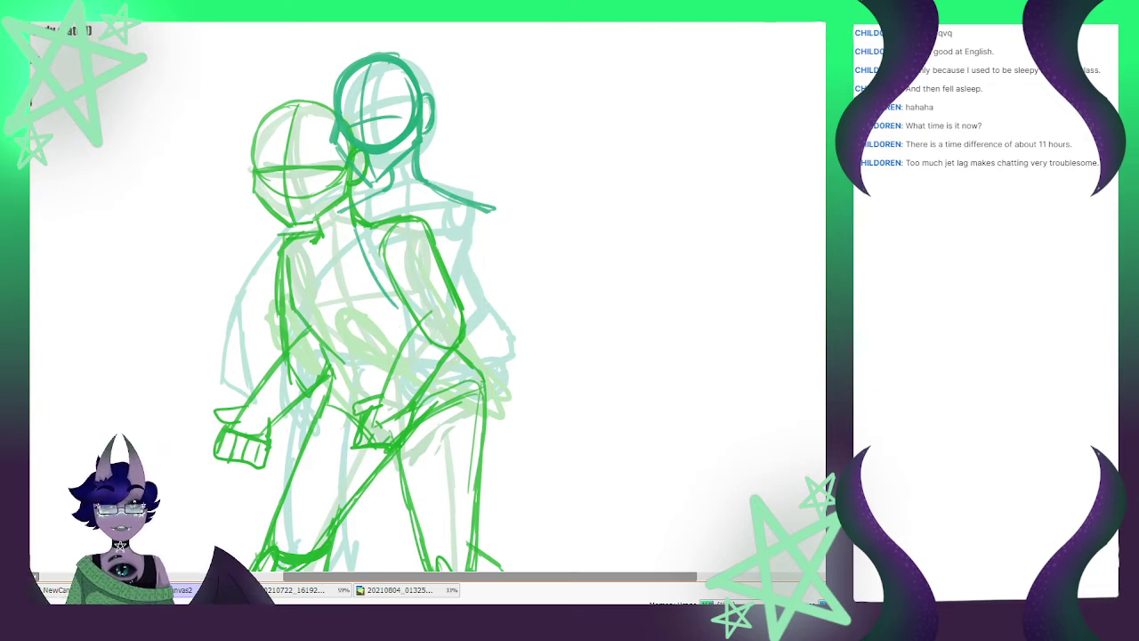
key("ctrl+z")
key("ctrl+z")
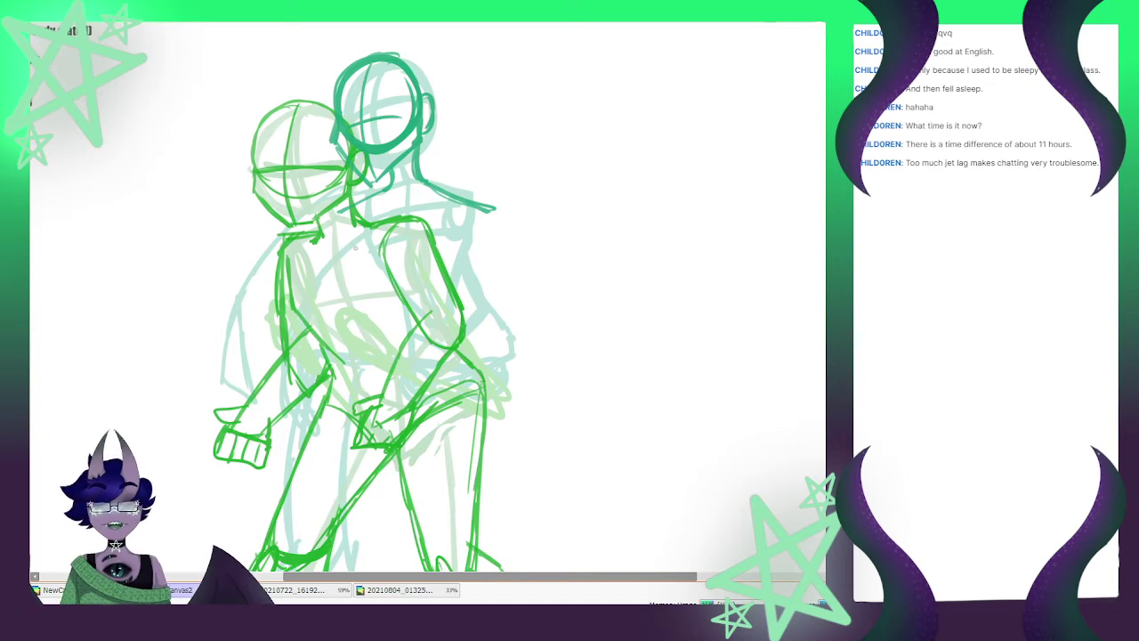
Redraw the rear figure's torso in teal, with the chest line, the back line and a curved waist edge
left_click_drag(362, 229, 390, 297)
left_click_drag(367, 260, 408, 311)
mouse_move(360, 228)
left_mouse_down()
mouse_move(410, 333)
mouse_move(398, 373)
left_mouse_up()
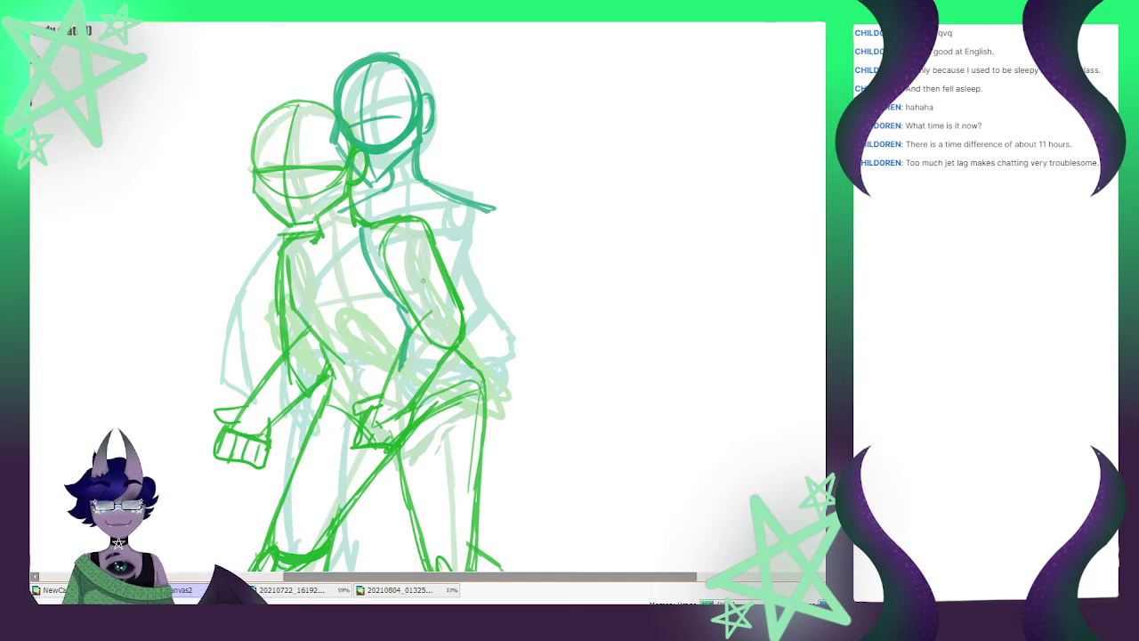
mouse_move(472, 224)
left_mouse_down()
mouse_move(470, 272)
mouse_move(512, 324)
mouse_move(517, 361)
left_mouse_up()
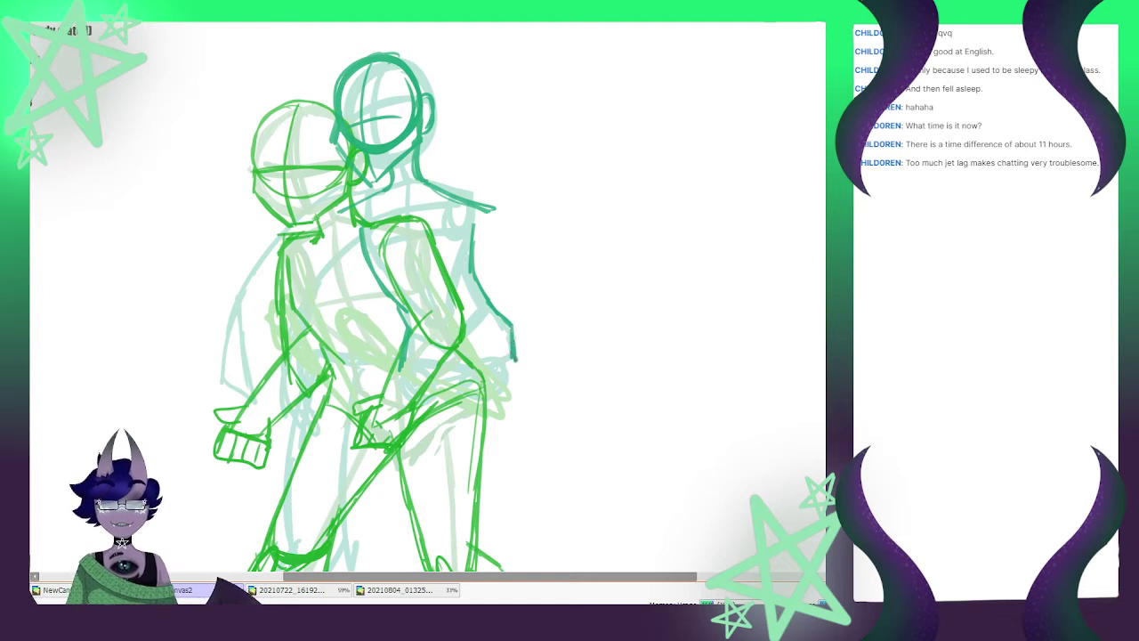
mouse_move(408, 360)
left_mouse_down()
mouse_move(436, 374)
mouse_move(514, 347)
mouse_move(442, 379)
left_mouse_up()
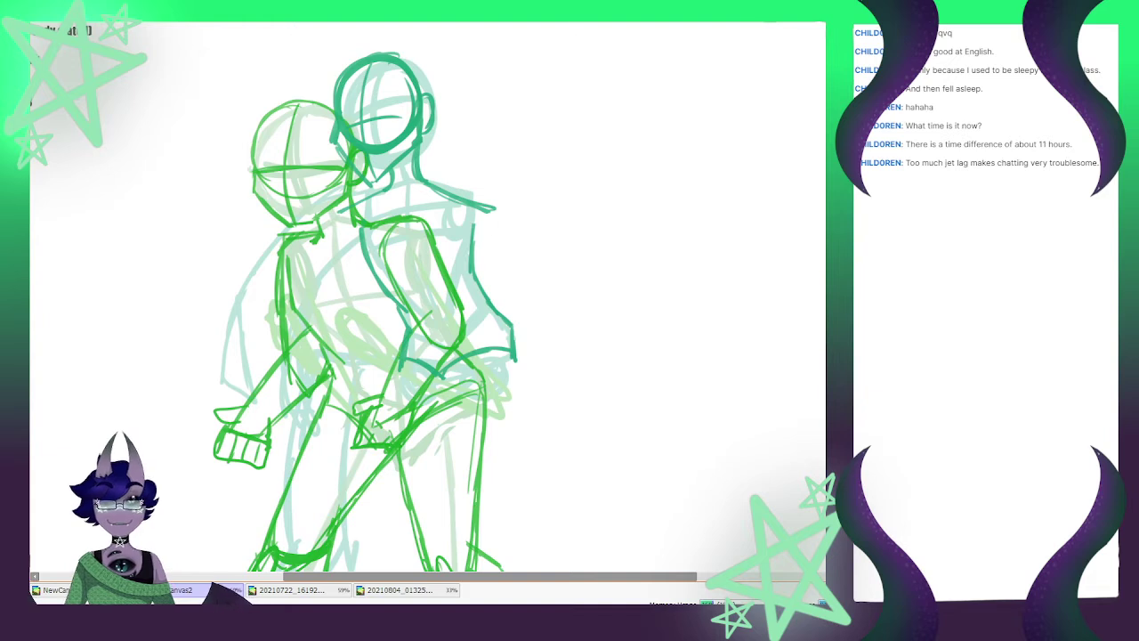
Transform the rear figure's torso outline, slightly widening, shifting and skewing it to fit the underlying rough sketch
key("ctrl+t")
left_click_drag(439, 300, 434, 288)
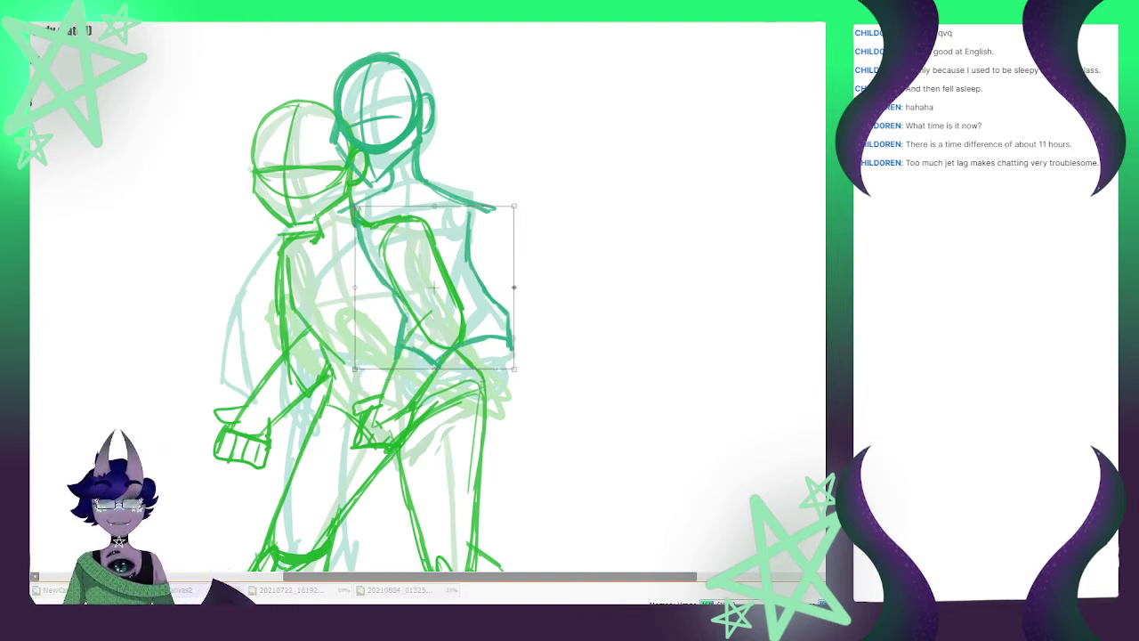
left_click_drag(514, 288, 527, 287)
left_click_drag(441, 288, 433, 291)
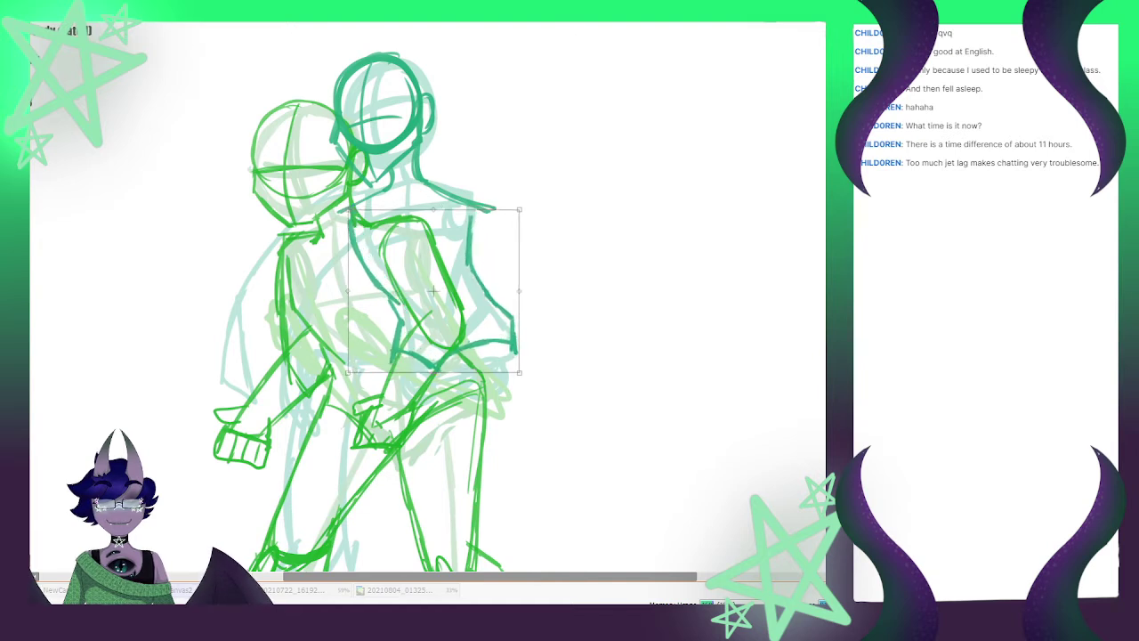
left_click_drag(520, 291, 526, 292)
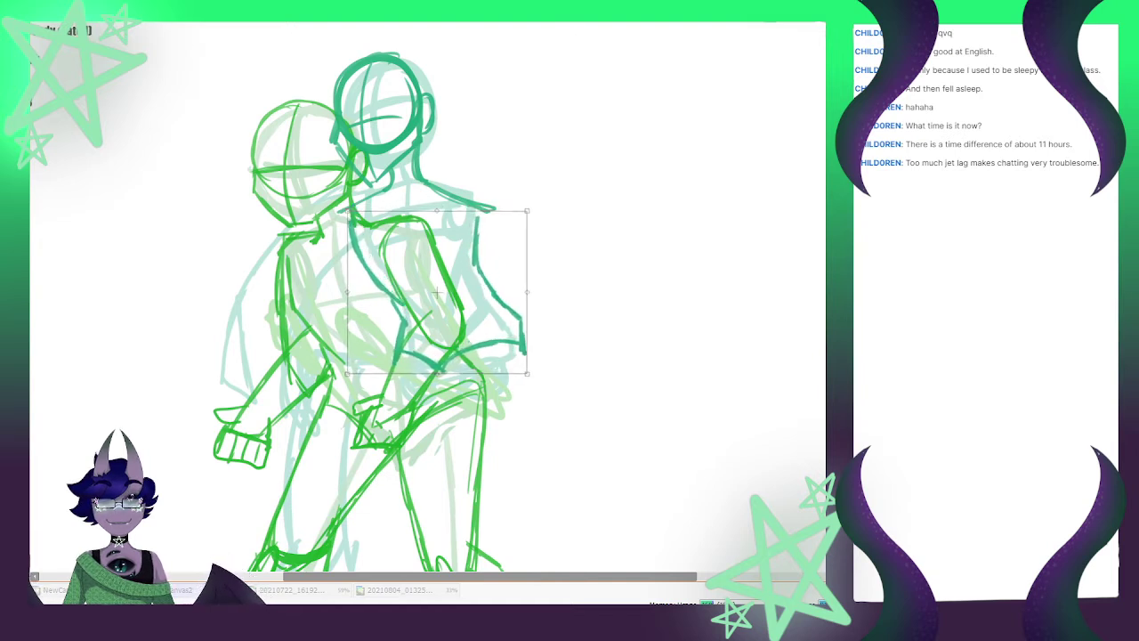
left_click_drag(437, 292, 432, 291)
left_click_drag(343, 210, 355, 211)
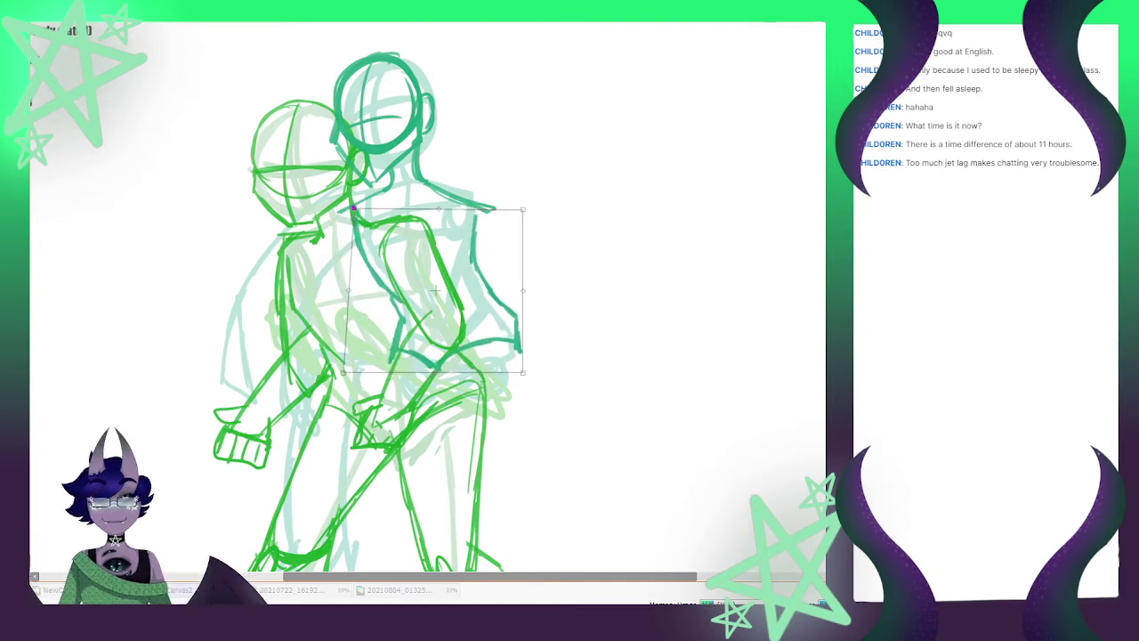
left_click_drag(523, 210, 519, 211)
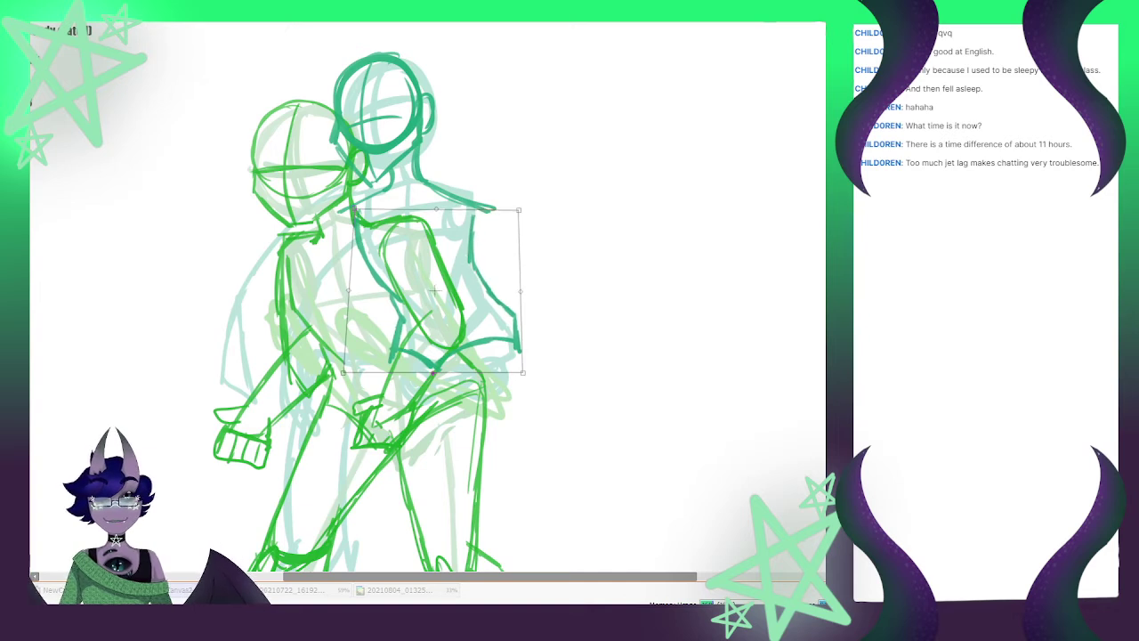
left_click_drag(522, 372, 525, 382)
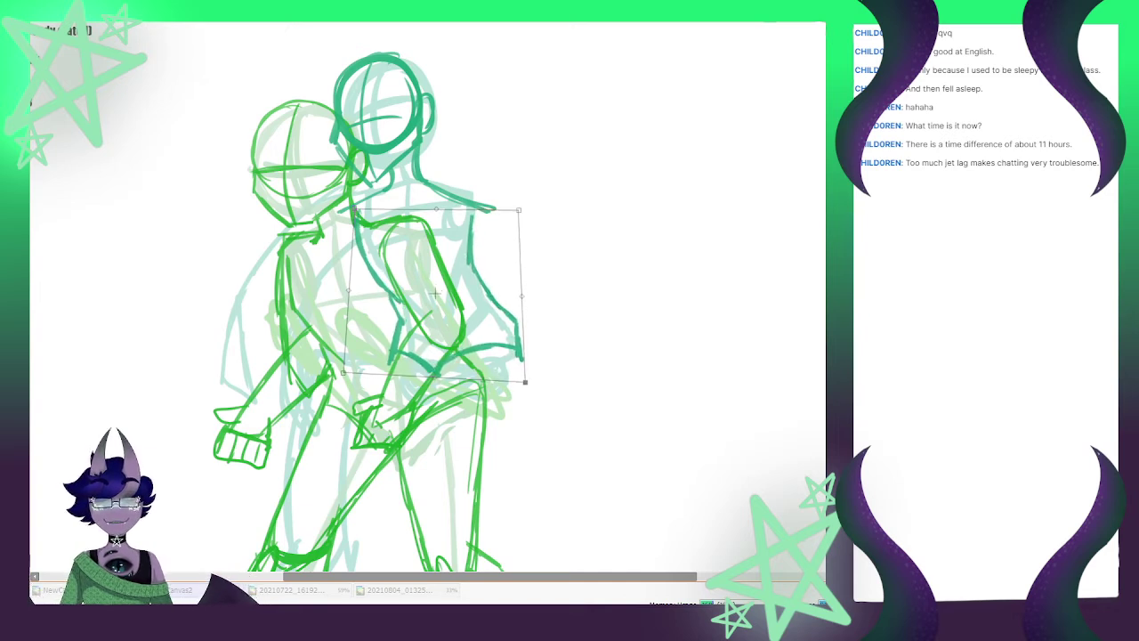
key("Return")
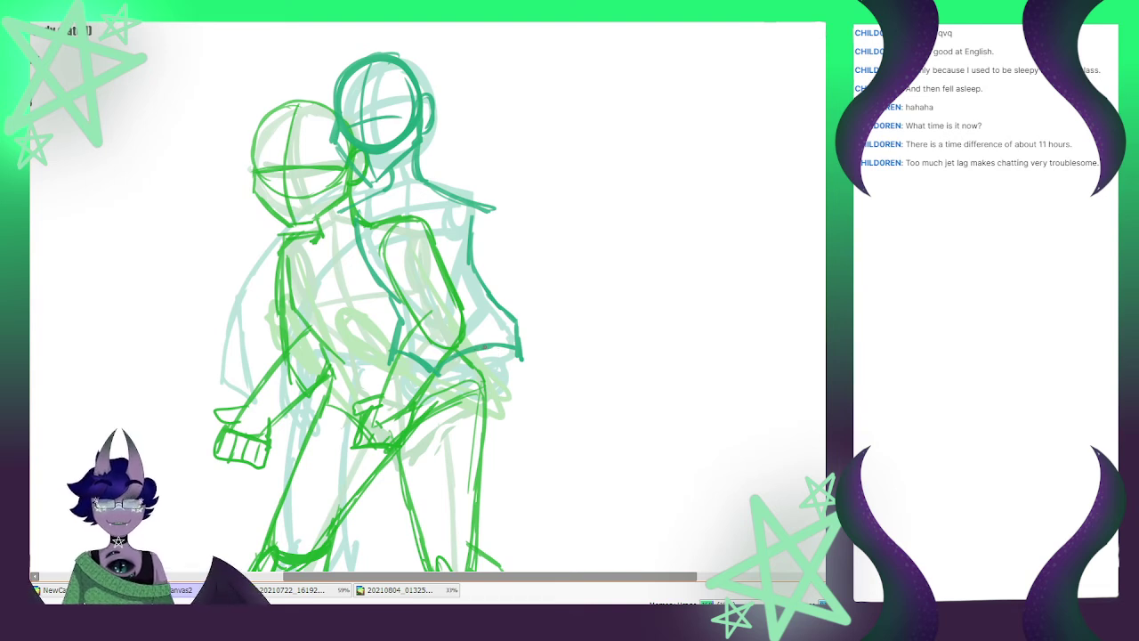
Sketch the rear figure's pelvis as a long closed teal shape below the torso, rounded at the buttocks
left_click_drag(449, 351, 372, 363)
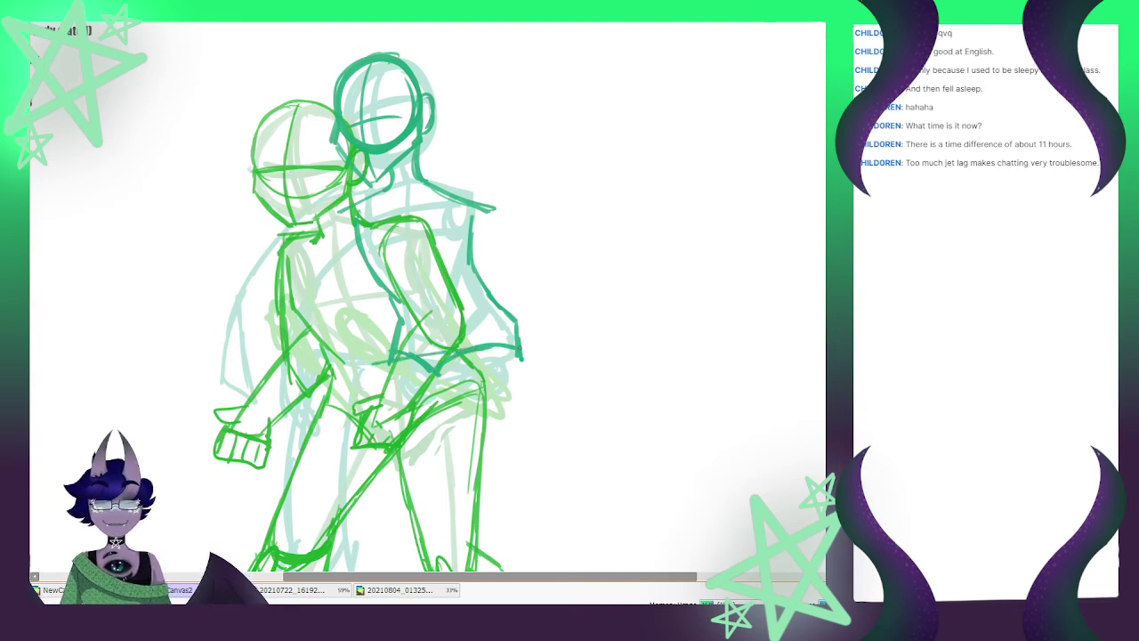
mouse_move(519, 349)
left_mouse_down()
mouse_move(523, 387)
mouse_move(375, 400)
left_mouse_up()
mouse_move(456, 400)
left_mouse_down()
mouse_move(350, 399)
mouse_move(511, 396)
mouse_move(520, 358)
mouse_move(486, 343)
mouse_move(362, 361)
mouse_move(354, 397)
mouse_move(407, 356)
mouse_move(516, 349)
mouse_move(524, 380)
mouse_move(507, 402)
left_mouse_up()
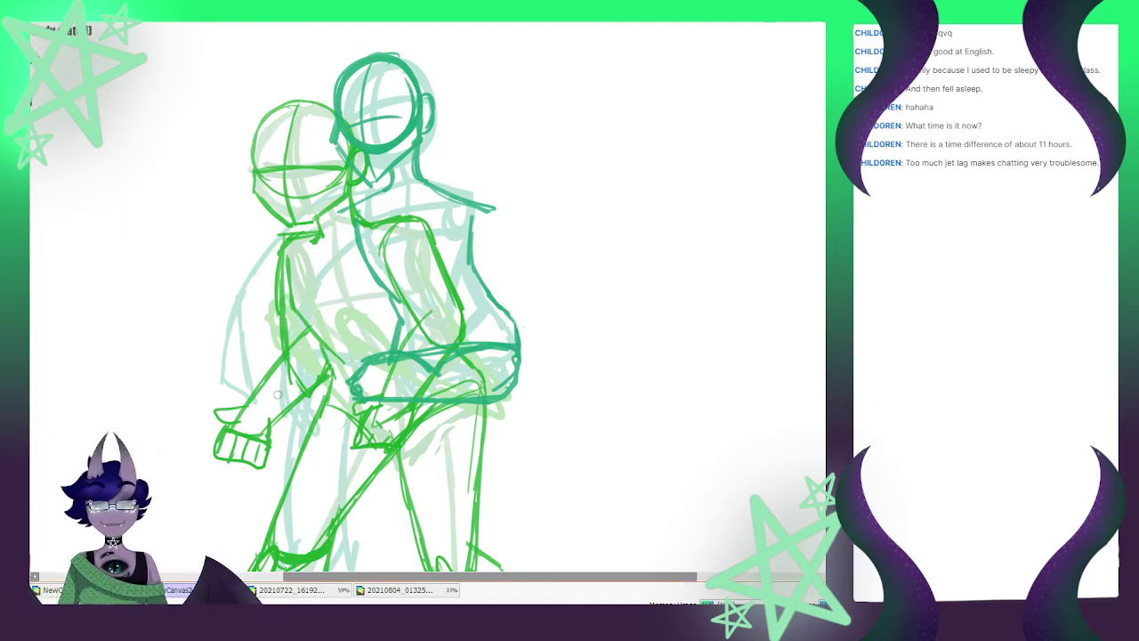
mouse_move(522, 369)
left_mouse_down()
mouse_move(483, 407)
mouse_move(515, 361)
left_mouse_up()
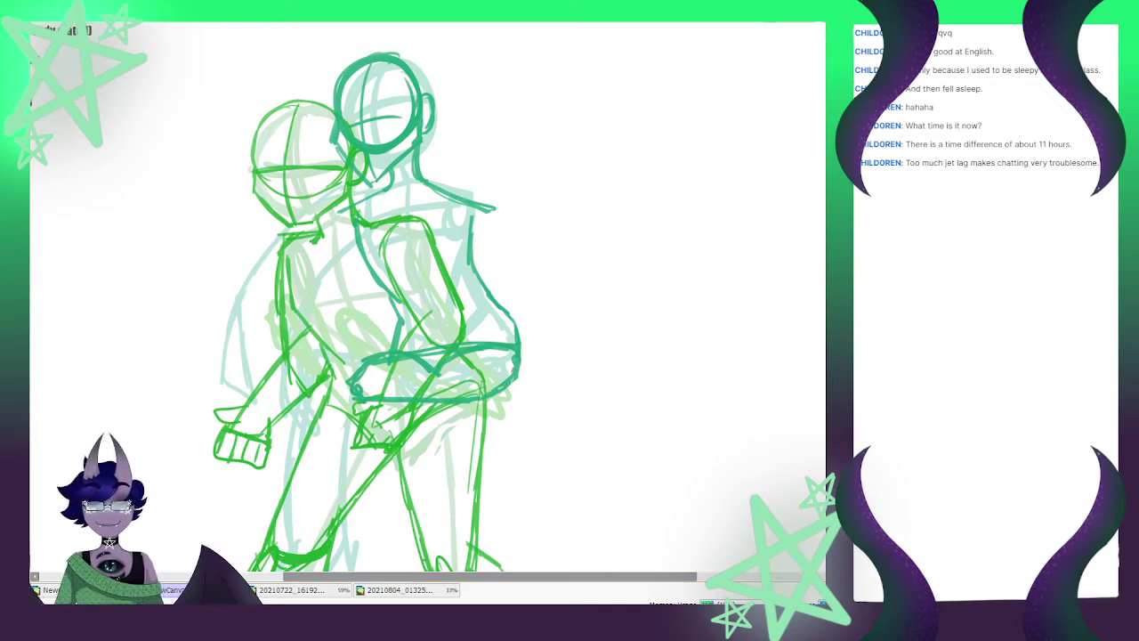
Draw the rear figure's hip joint and both sides of the thigh running down along the front figure's leg
mouse_move(356, 391)
left_mouse_down()
mouse_move(371, 378)
mouse_move(303, 541)
mouse_move(350, 405)
left_mouse_up()
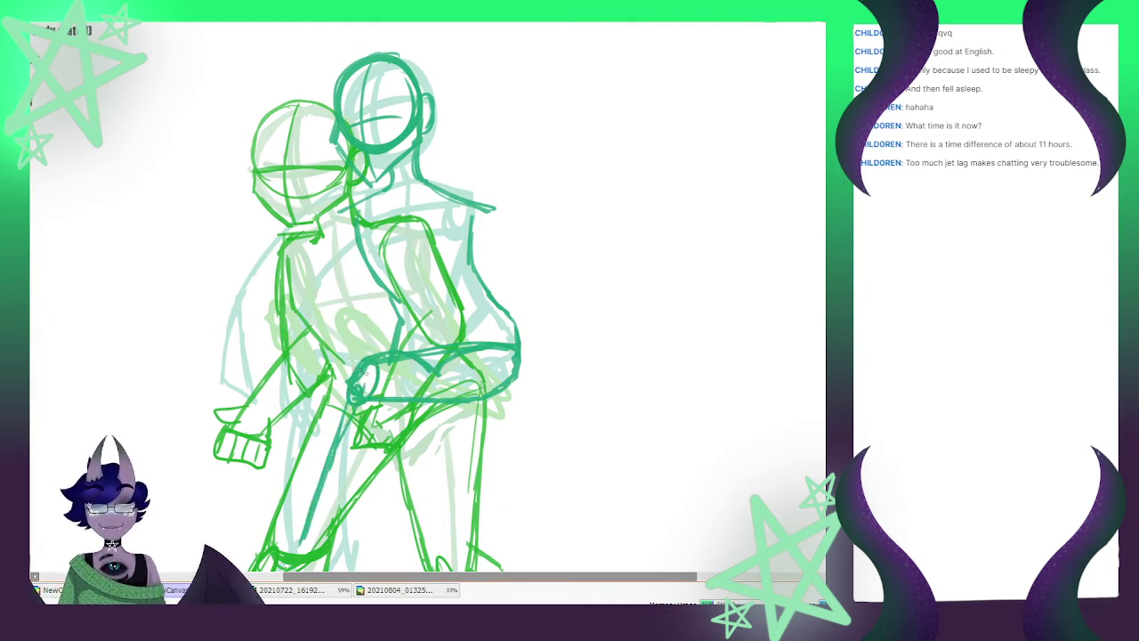
mouse_move(380, 370)
left_mouse_down()
mouse_move(395, 422)
mouse_move(328, 523)
left_mouse_up()
mouse_move(369, 463)
left_mouse_down()
mouse_move(325, 538)
mouse_move(392, 432)
left_mouse_up()
Transform the rear figure's thigh sketch, lengthening it, rotating it slightly and shifting it toward the front figure
key("ctrl+t")
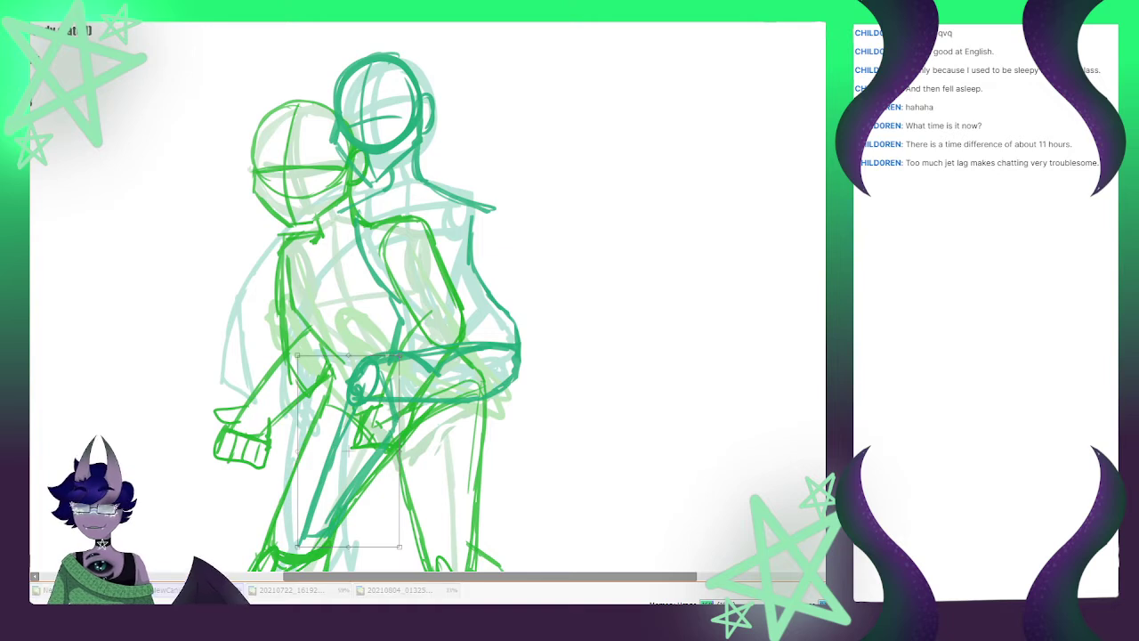
left_click_drag(347, 545, 347, 560)
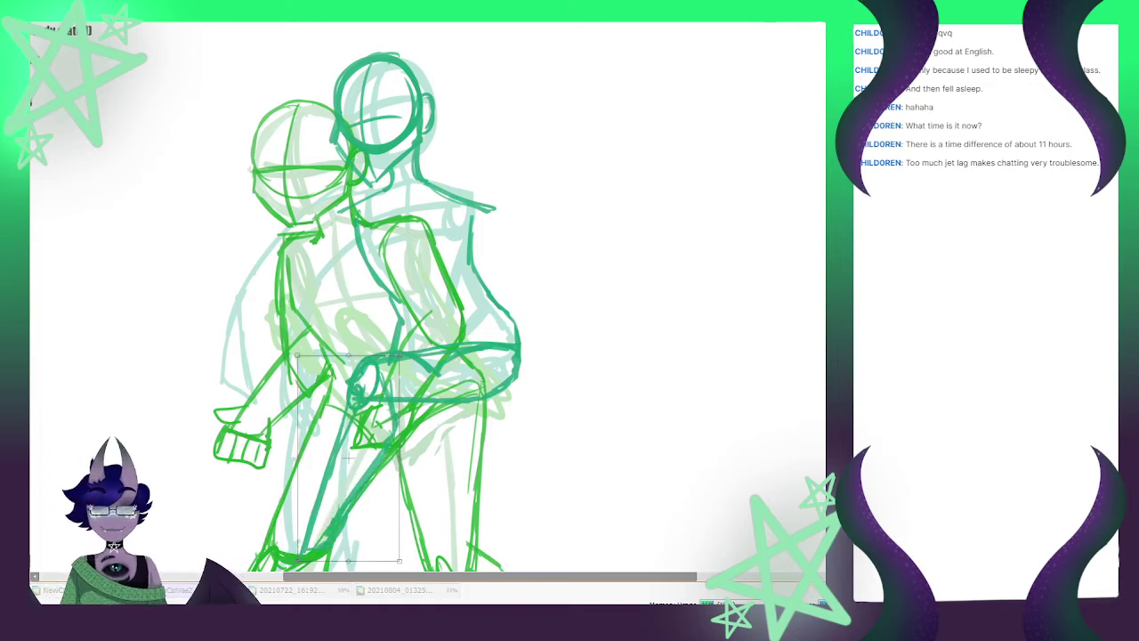
left_click_drag(427, 498, 423, 506)
left_click_drag(348, 458, 337, 455)
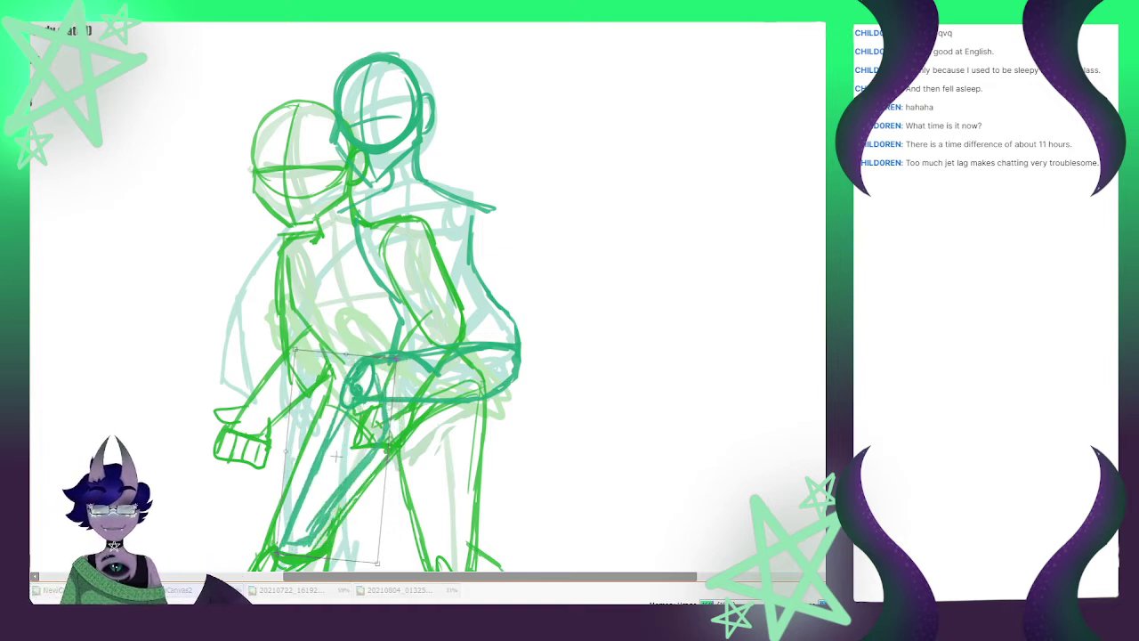
key("Return")
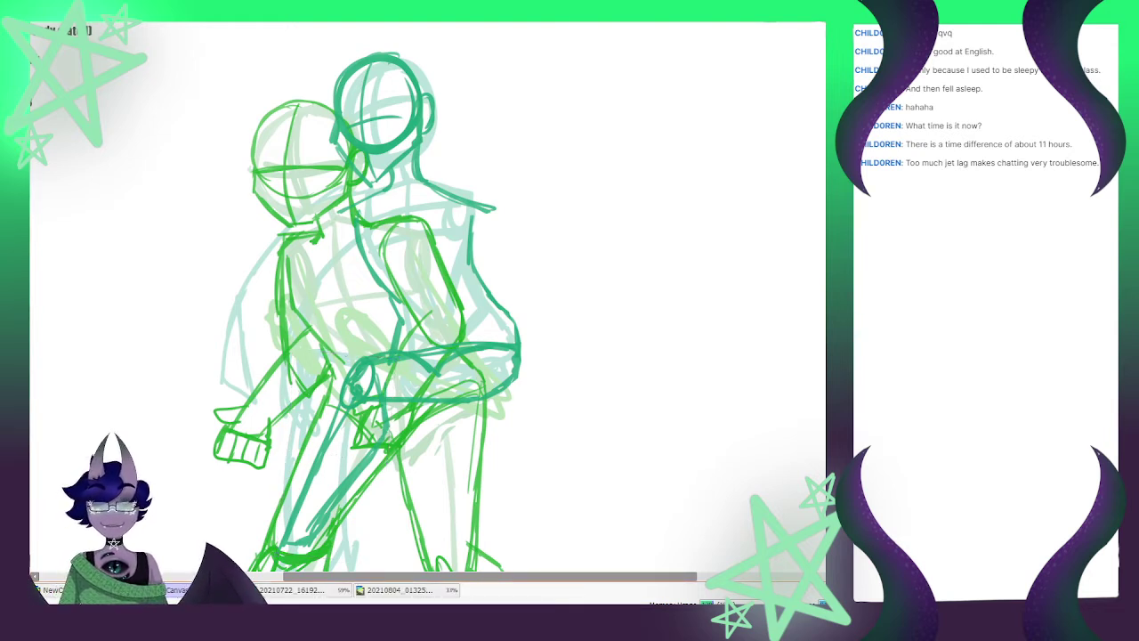
Stretch and tilt the rear figure's pelvis shape so its front end drops and its back end rises
key("ctrl+t")
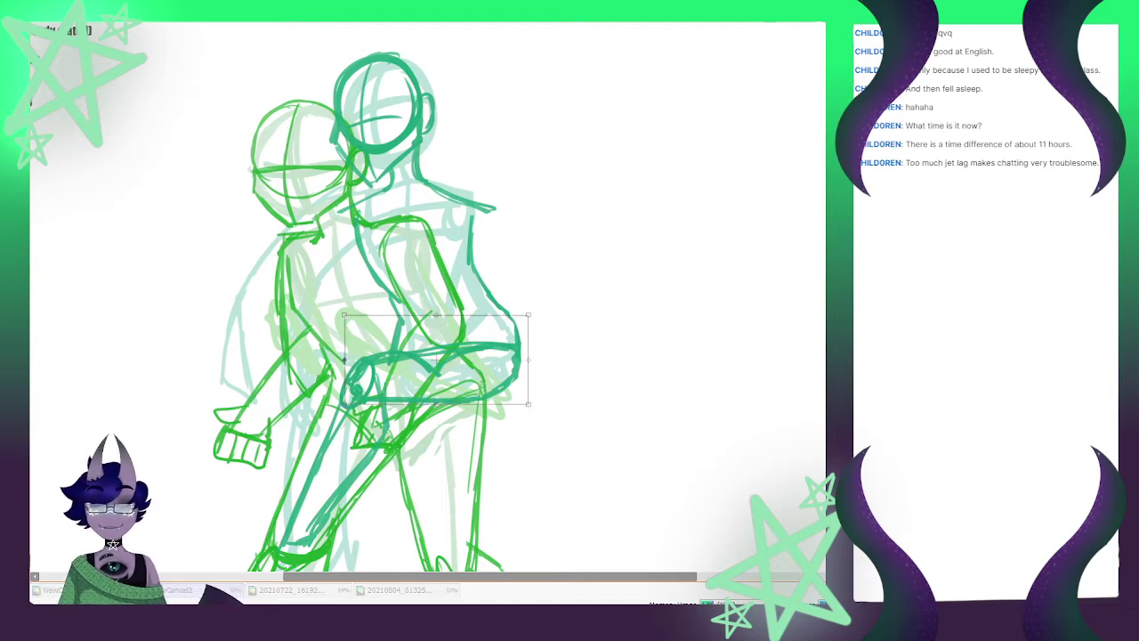
left_click_drag(344, 360, 328, 368)
left_click_drag(527, 359, 524, 346)
left_click_drag(329, 366, 330, 375)
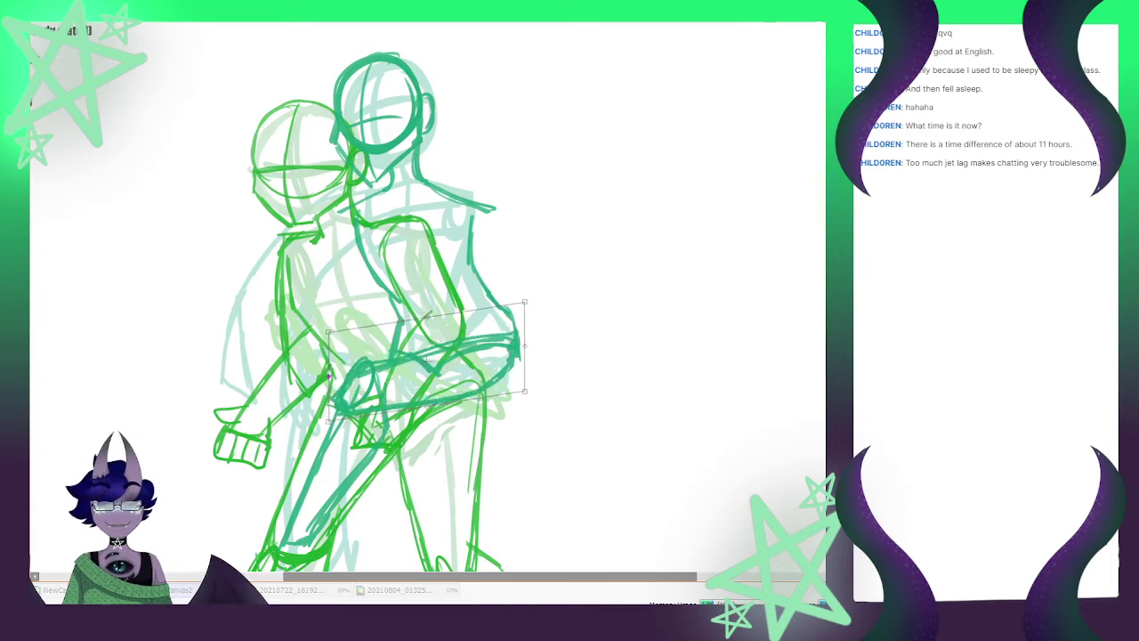
key("Return")
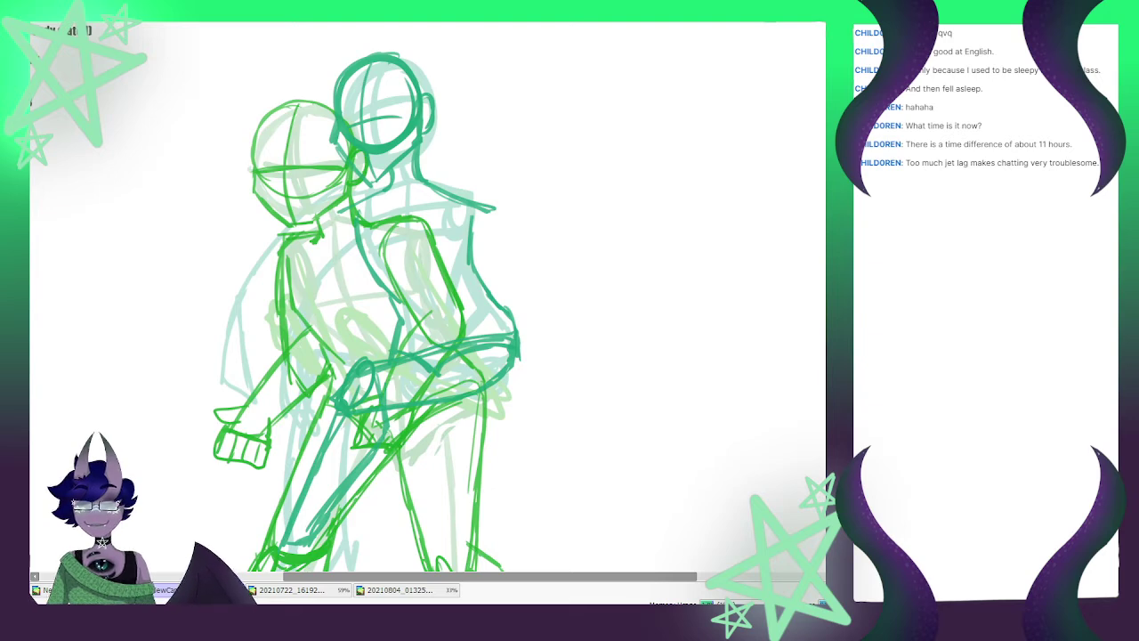
Draw the rear figure's knee in teal at the lower end of the thigh, over the front figure's knee
scroll(425, 330, "down", 1)
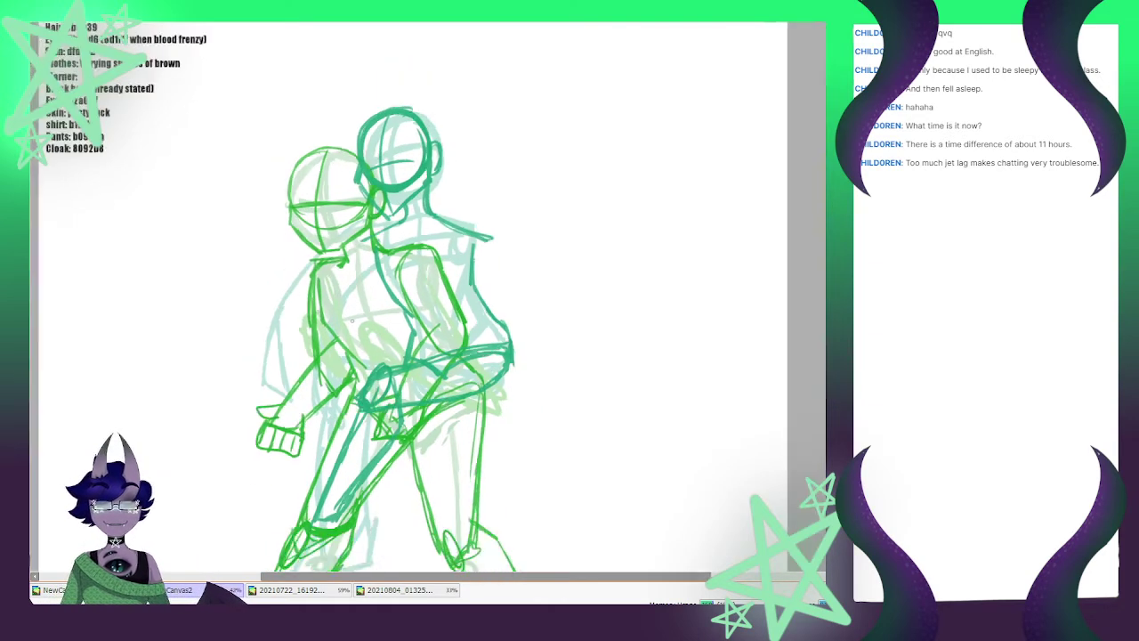
scroll(425, 329, "down", 1)
scroll(427, 303, "up", 1)
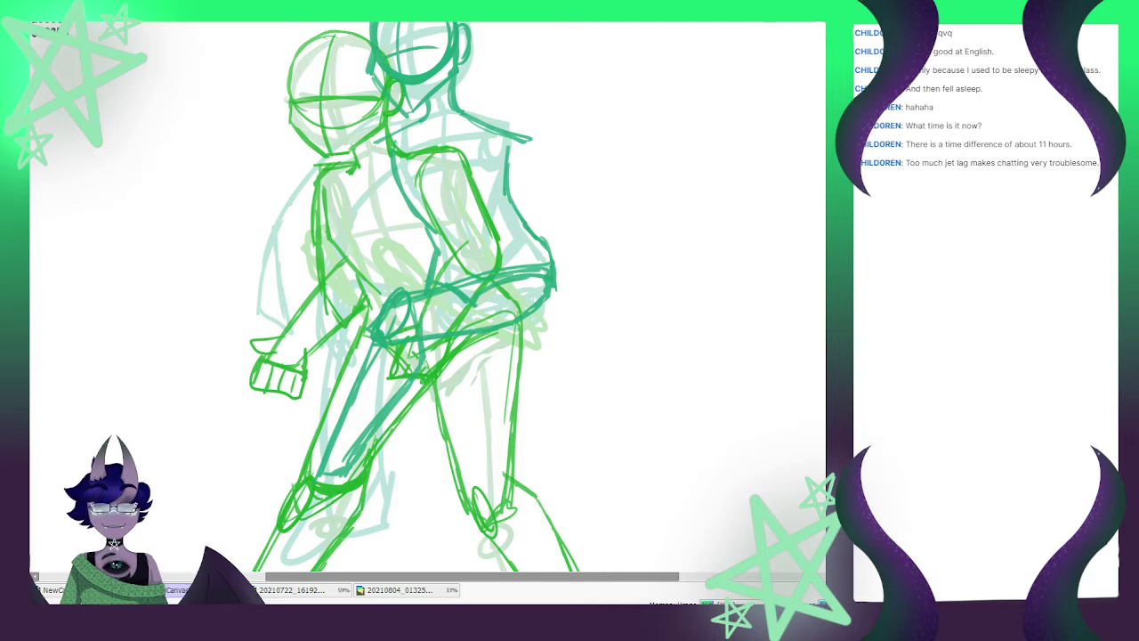
mouse_move(317, 468)
left_mouse_down()
mouse_move(294, 521)
mouse_move(338, 504)
left_mouse_up()
mouse_move(354, 465)
left_mouse_down()
mouse_move(324, 511)
mouse_move(303, 518)
left_mouse_up()
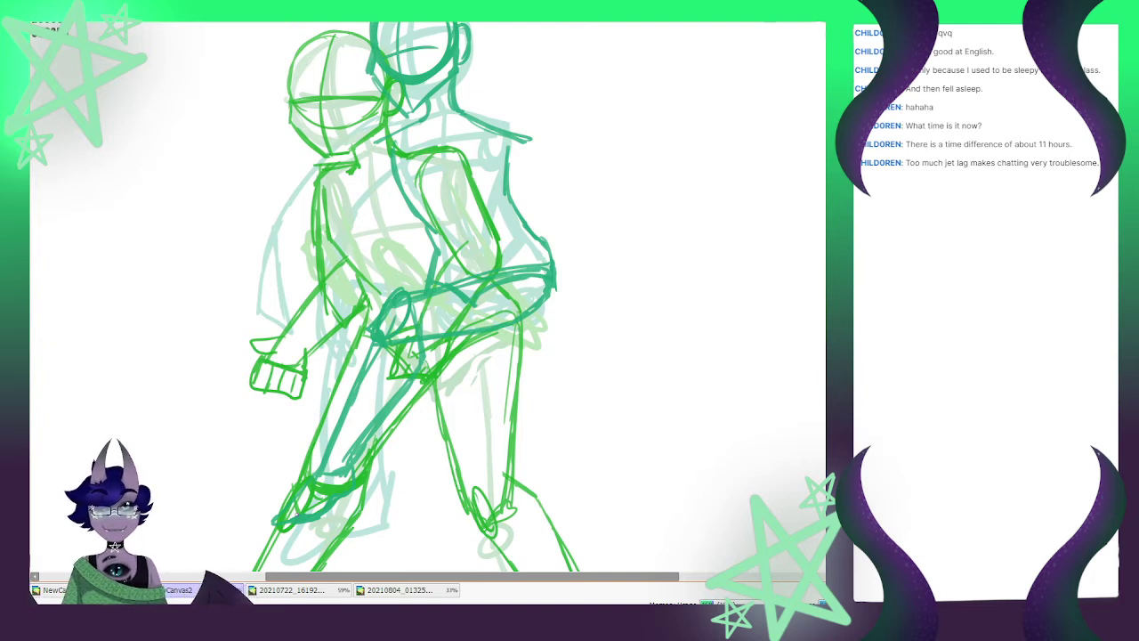
left_click_drag(353, 290, 342, 308)
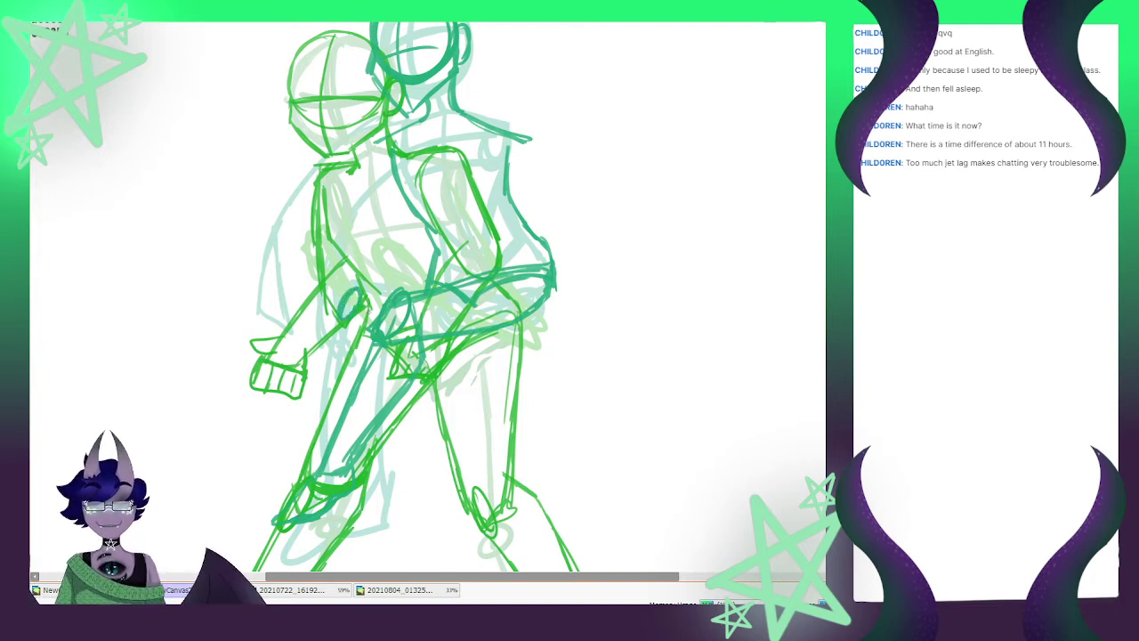
key("ctrl+z")
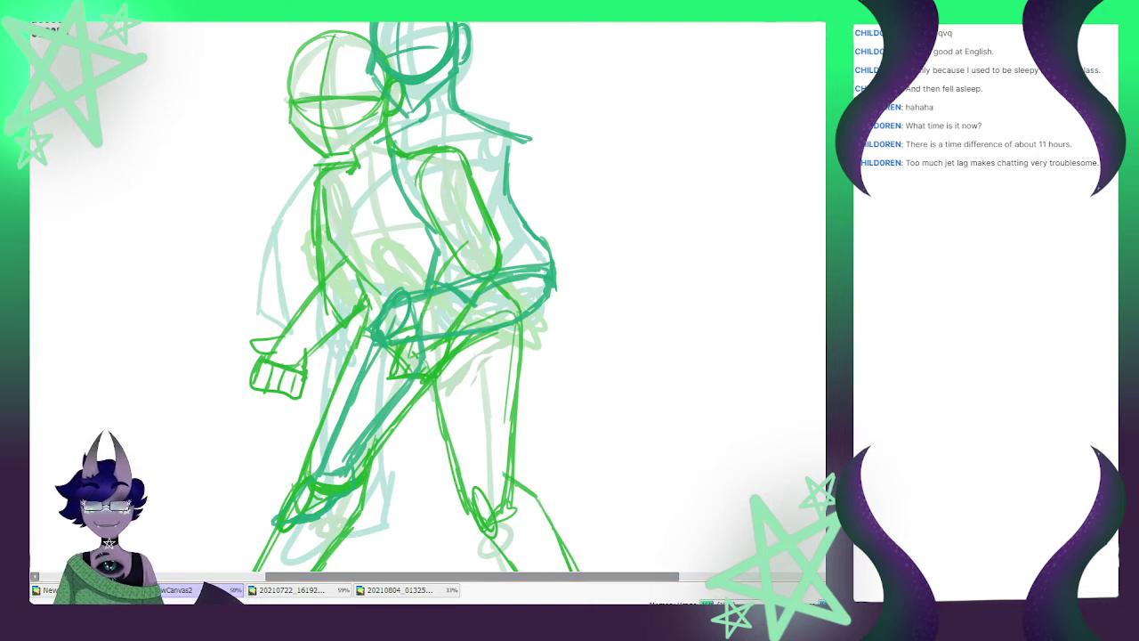
left_click_drag(359, 296, 313, 388)
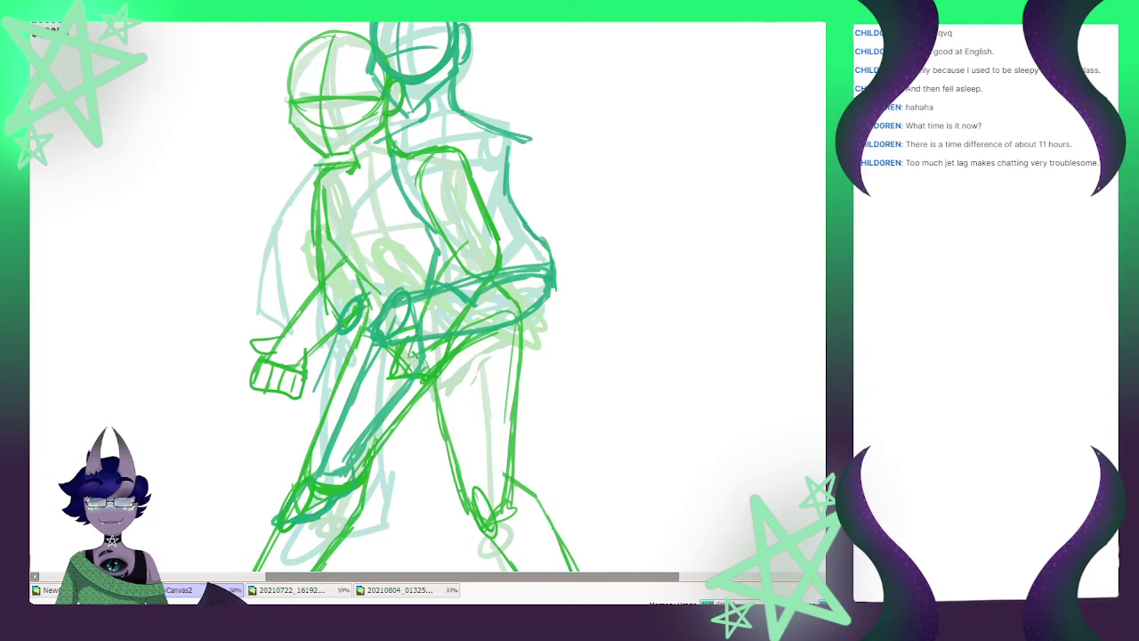
left_click_drag(334, 332, 291, 417)
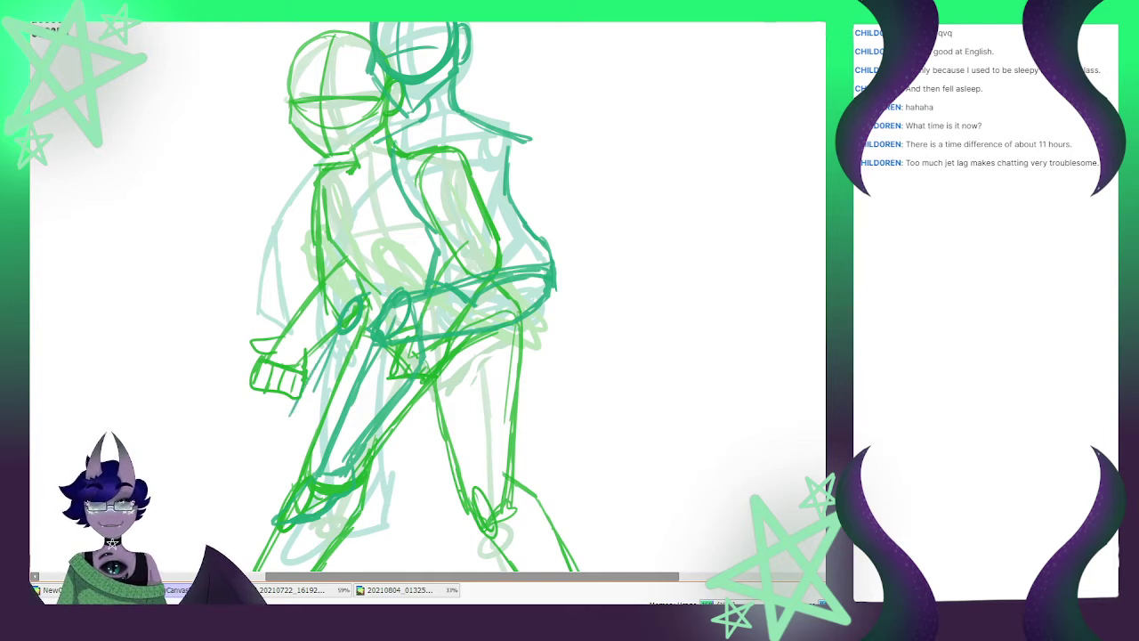
key("ctrl+z")
key("ctrl+z")
key("ctrl+z")
key("ctrl+z")
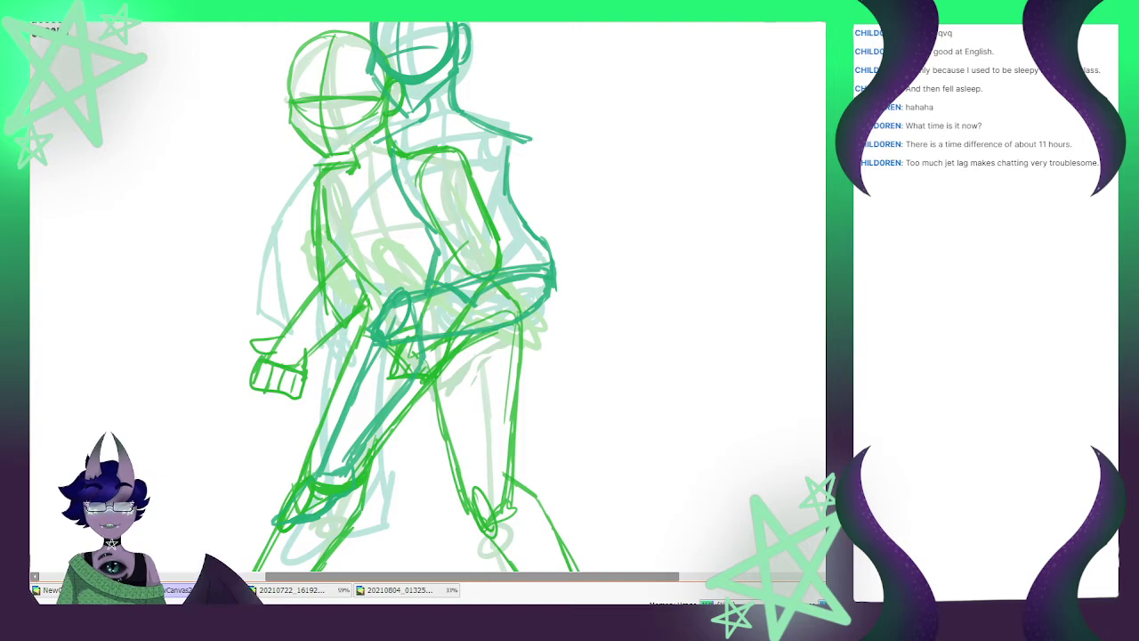
Draw the rear figure's second hip joint as an oval and outline the far thigh down from it
left_click_drag(353, 275, 315, 360)
mouse_move(335, 311)
left_mouse_down()
mouse_move(278, 450)
mouse_move(308, 436)
mouse_move(325, 408)
left_mouse_up()
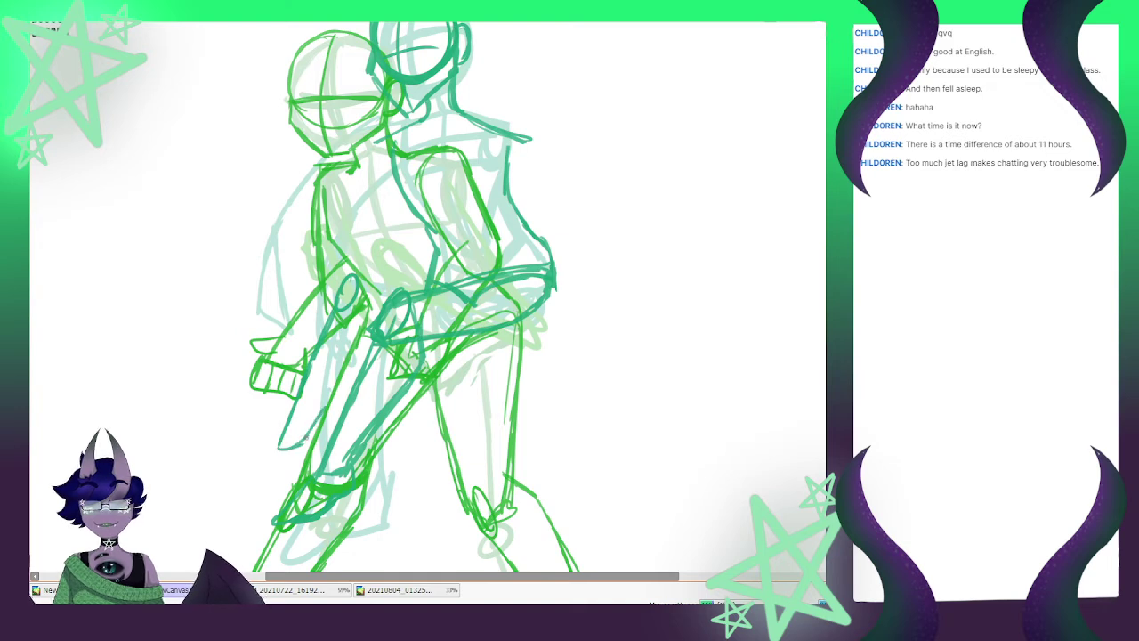
Extend the rear figure's far leg downward in teal and draw its knee and pointed lower end
left_click_drag(299, 445, 323, 415)
mouse_move(338, 291)
left_mouse_down()
mouse_move(275, 453)
mouse_move(315, 436)
mouse_move(231, 495)
mouse_move(271, 493)
mouse_move(307, 470)
left_mouse_up()
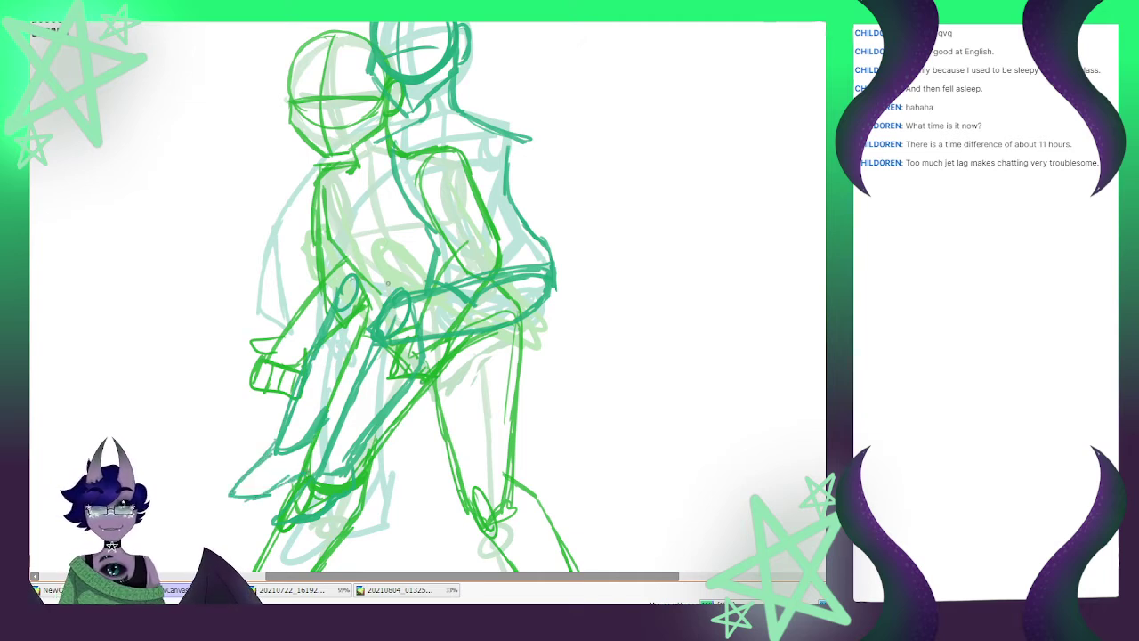
scroll(388, 283, "down", 4)
scroll(566, 184, "up", 3)
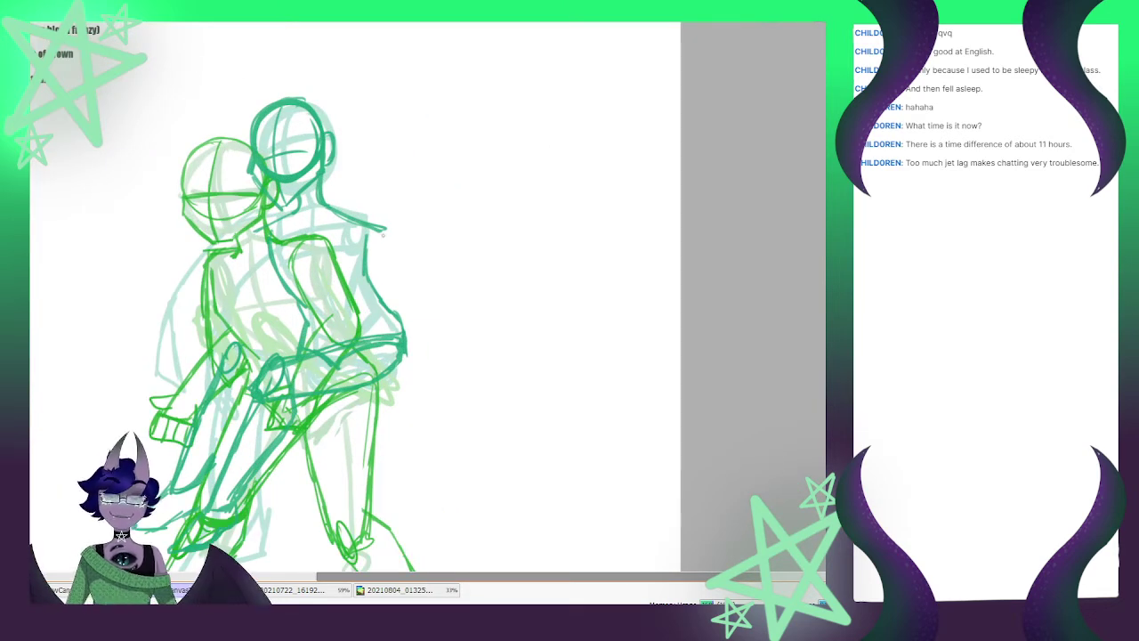
Examine the overall proportions and overlap of the two figures
scroll(320, 156, "up", 2)
scroll(370, 231, "down", 3)
scroll(296, 374, "up", 1)
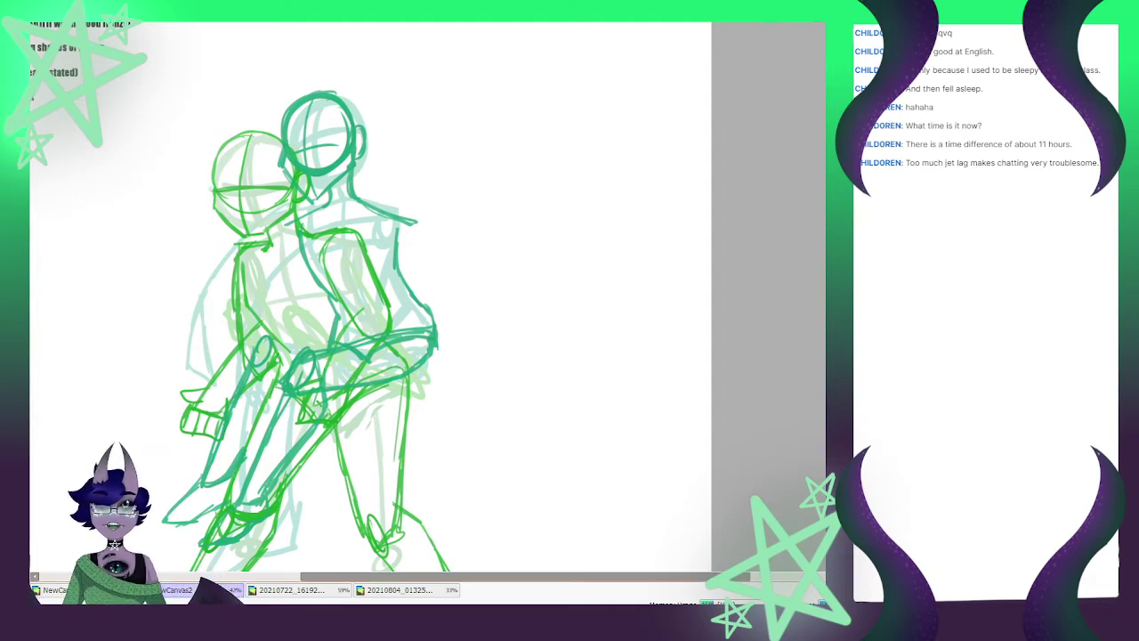
left_click(54, 590)
key("ctrl+Tab")
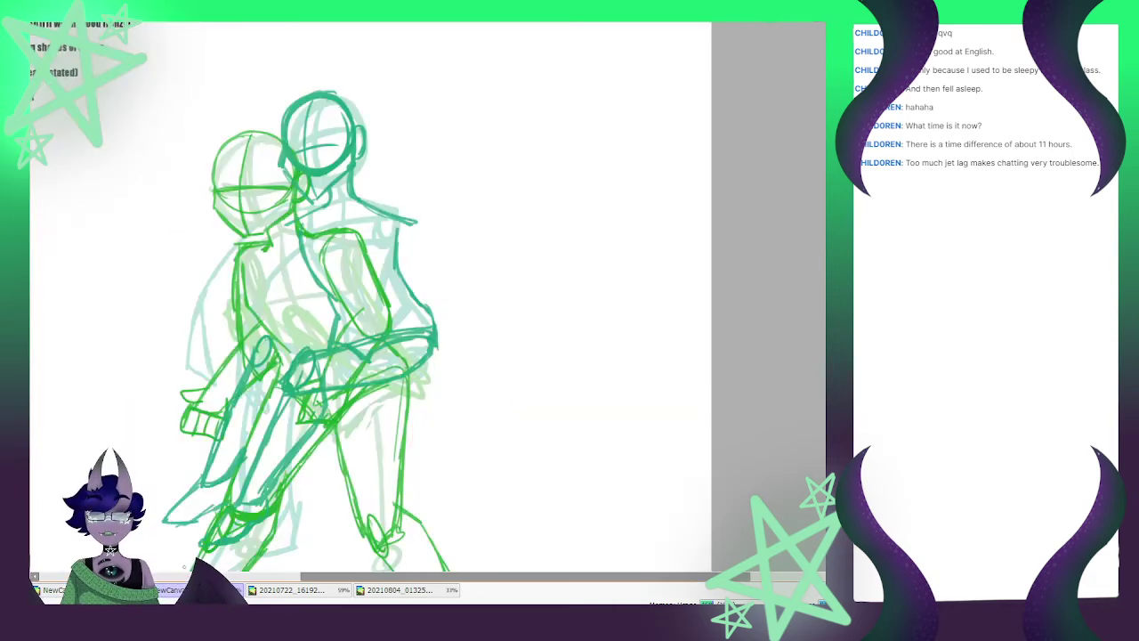
scroll(346, 232, "down", 1)
scroll(297, 233, "up", 1)
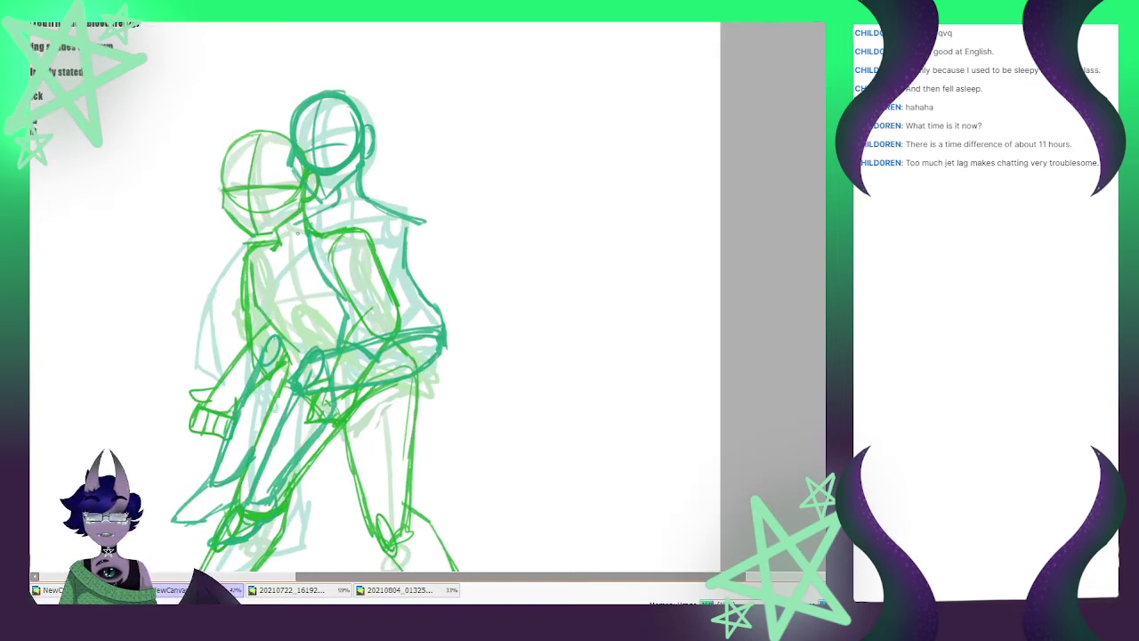
scroll(298, 233, "up", 1)
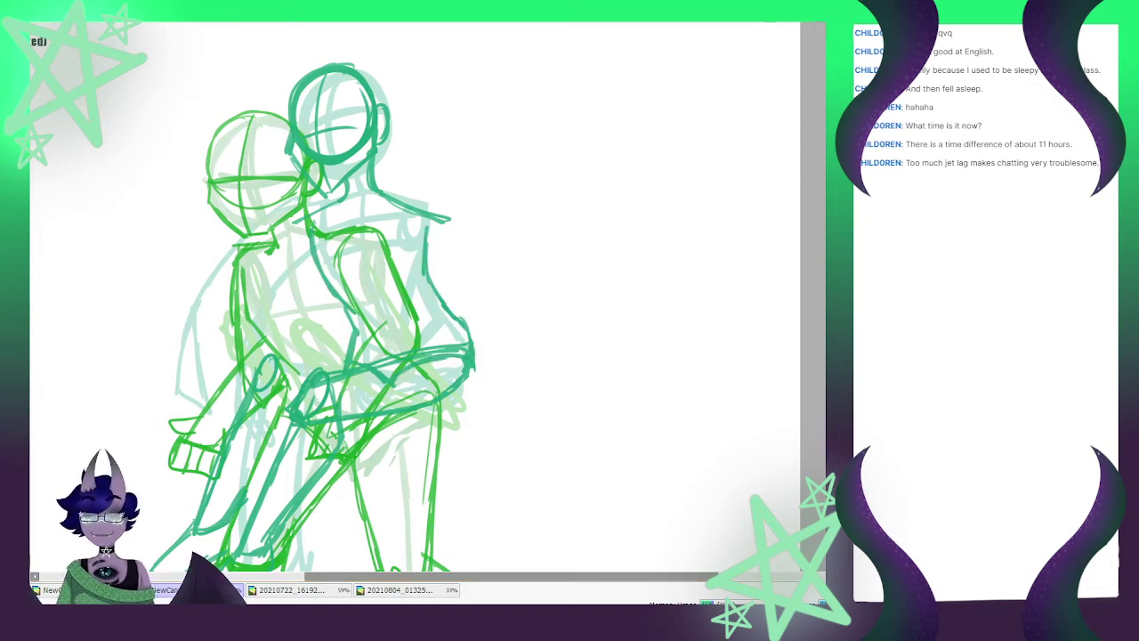
Transform the rear figure's torso outline, widening it slightly and skewing its upper end backward
key("ctrl+t")
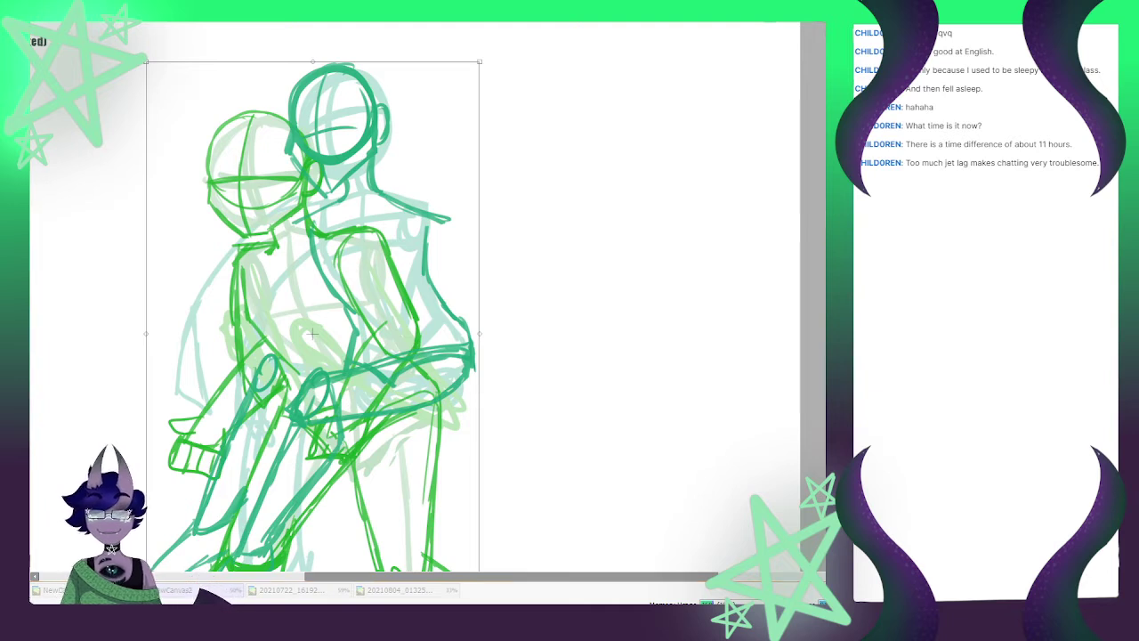
key("Return")
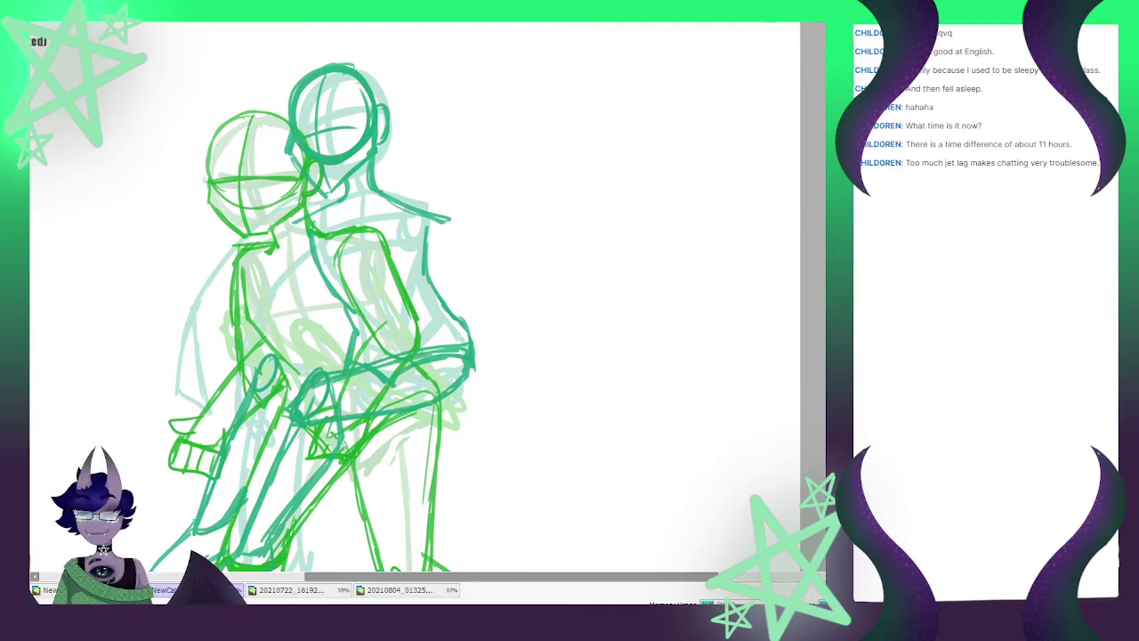
key("ctrl+t")
left_click_drag(307, 304, 292, 305)
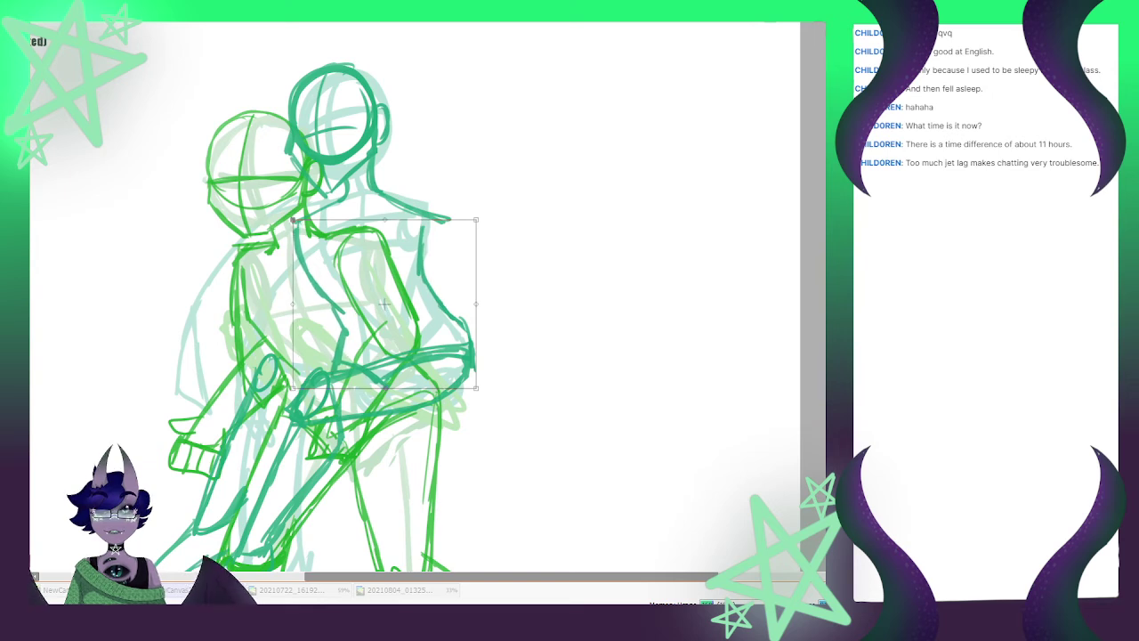
left_click_drag(293, 218, 304, 217)
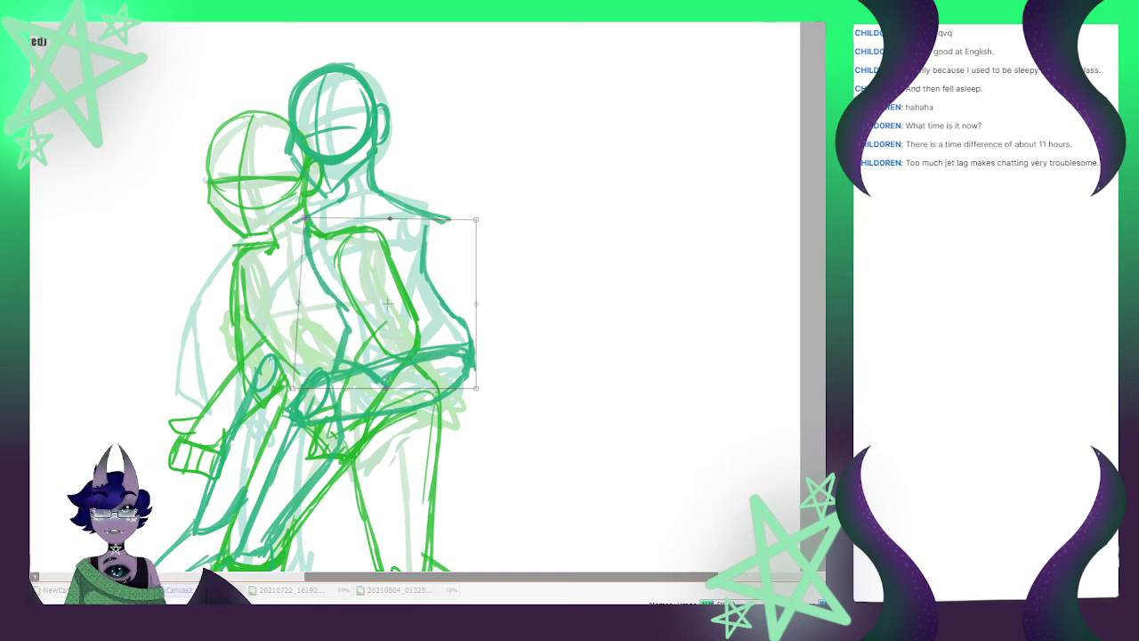
left_click_drag(476, 219, 488, 219)
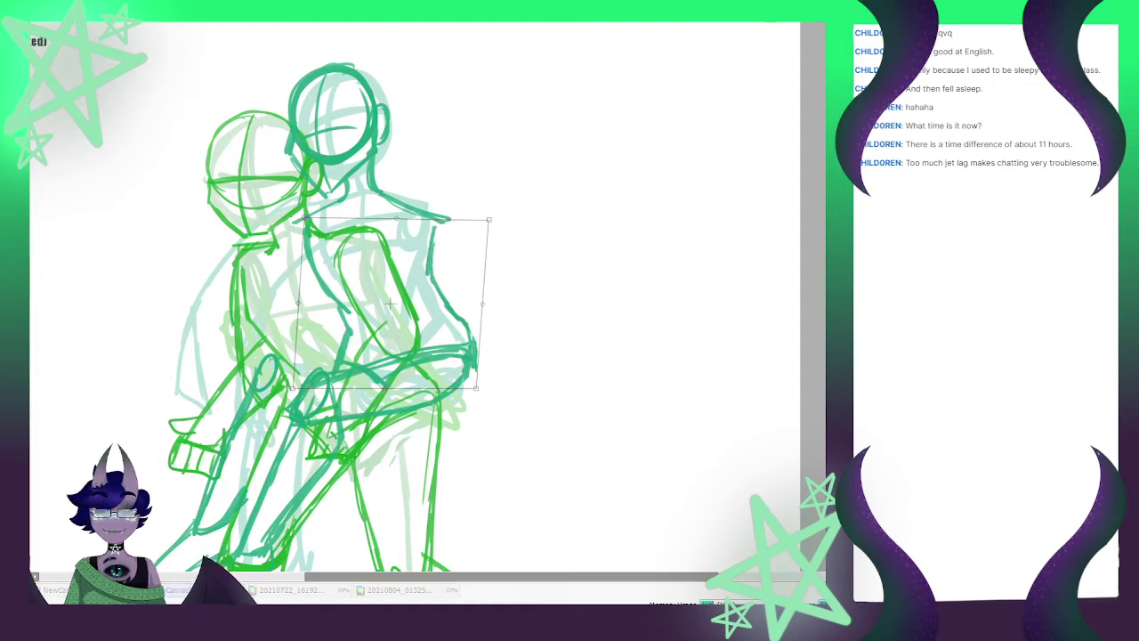
key("Return")
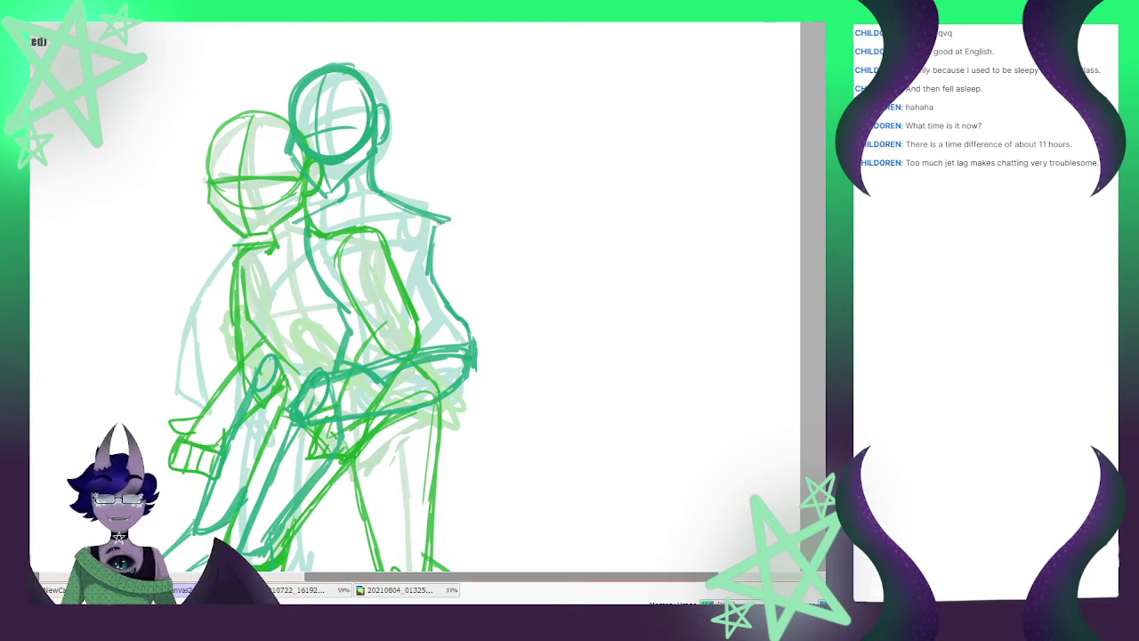
Draft the rear figure's near arm in teal: shoulder circle, upper arm, elbow, forearm and a hand on the front figure's near shoulder
left_click_drag(436, 218, 437, 219)
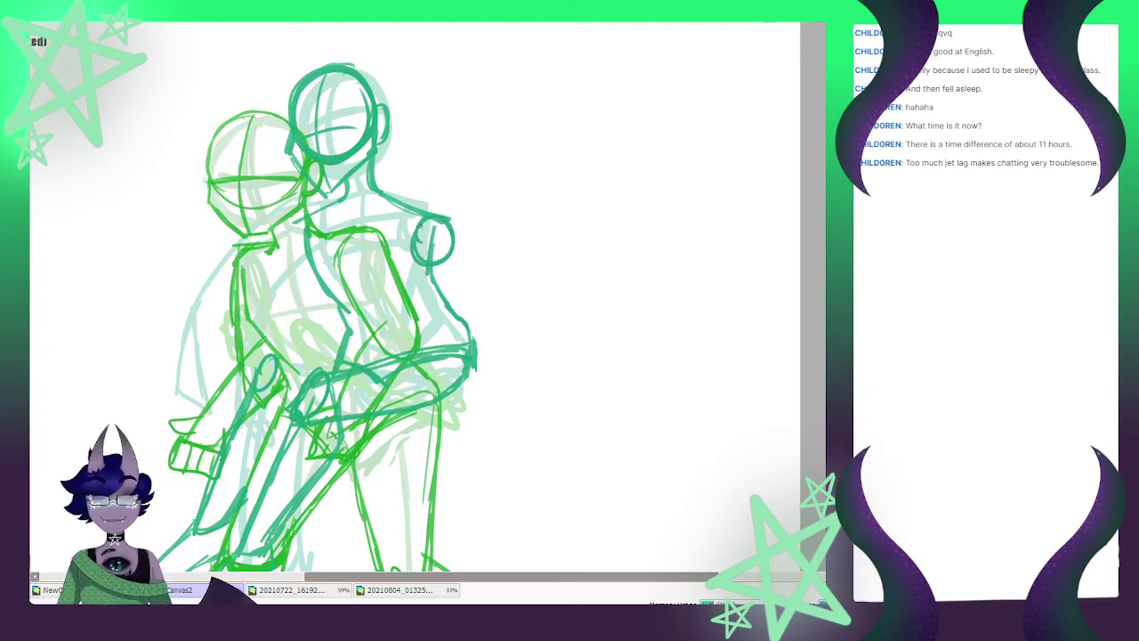
mouse_move(326, 240)
left_mouse_down()
mouse_move(304, 267)
mouse_move(320, 245)
mouse_move(302, 293)
mouse_move(344, 266)
mouse_move(333, 228)
mouse_move(303, 294)
left_mouse_up()
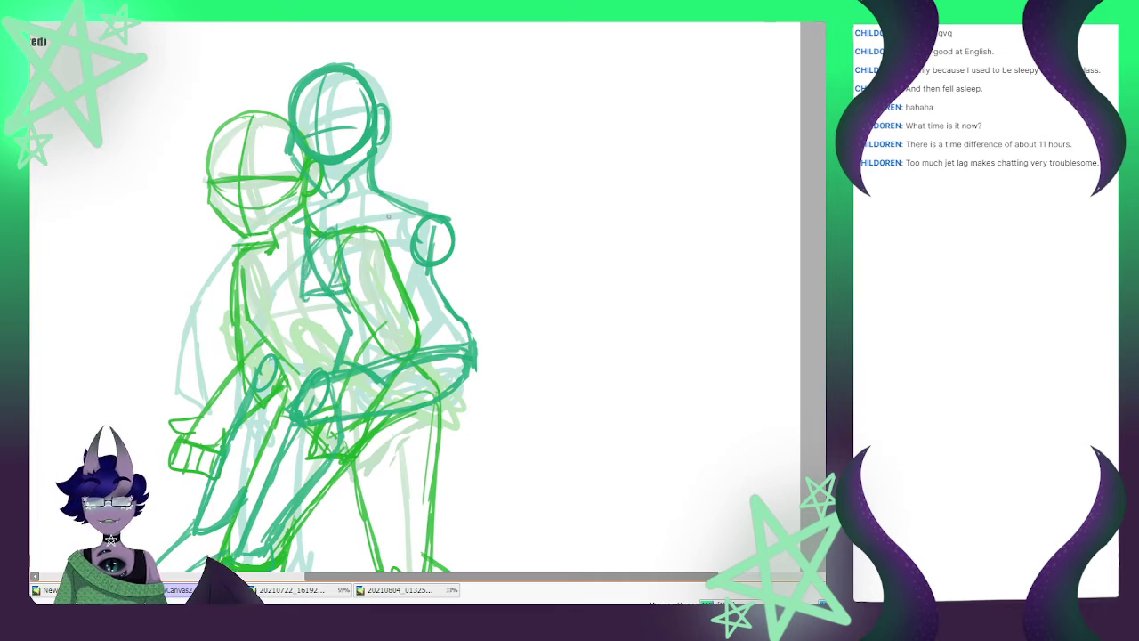
mouse_move(343, 235)
left_mouse_down()
mouse_move(410, 242)
mouse_move(415, 311)
mouse_move(443, 245)
left_mouse_up()
left_click_drag(345, 237, 416, 323)
left_click_drag(420, 330, 442, 237)
left_click_drag(371, 271, 418, 331)
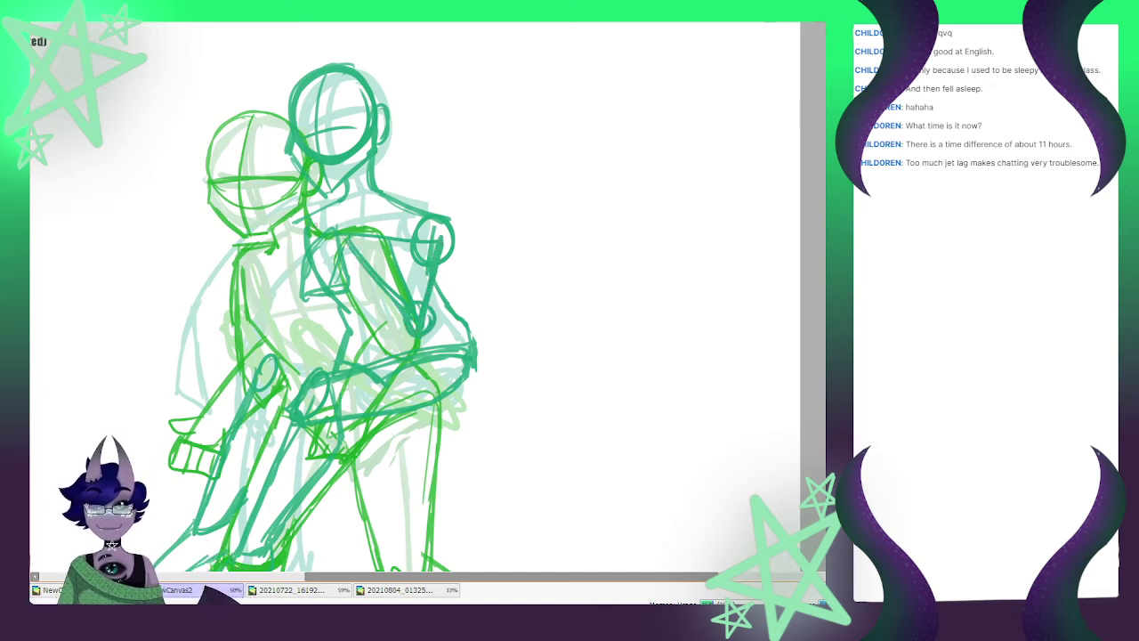
Draft the rear figure's far hand in teal as a block over the front figure's far shoulder
left_click_drag(240, 247, 217, 301)
left_click_drag(234, 256, 216, 310)
left_click_drag(216, 310, 259, 307)
mouse_move(256, 250)
left_mouse_down()
mouse_move(266, 305)
mouse_move(258, 250)
left_mouse_up()
mouse_move(255, 244)
left_mouse_down()
mouse_move(232, 255)
mouse_move(226, 294)
left_mouse_up()
mouse_move(231, 276)
left_mouse_down()
mouse_move(219, 308)
mouse_move(246, 308)
left_mouse_up()
left_click_drag(249, 303, 274, 317)
mouse_move(233, 256)
left_mouse_down()
mouse_move(95, 361)
mouse_move(127, 368)
left_mouse_up()
mouse_move(156, 304)
left_mouse_down()
mouse_move(123, 368)
mouse_move(155, 319)
left_mouse_up()
key("ctrl+z")
key("ctrl+z")
key("ctrl+z")
key("ctrl+z")
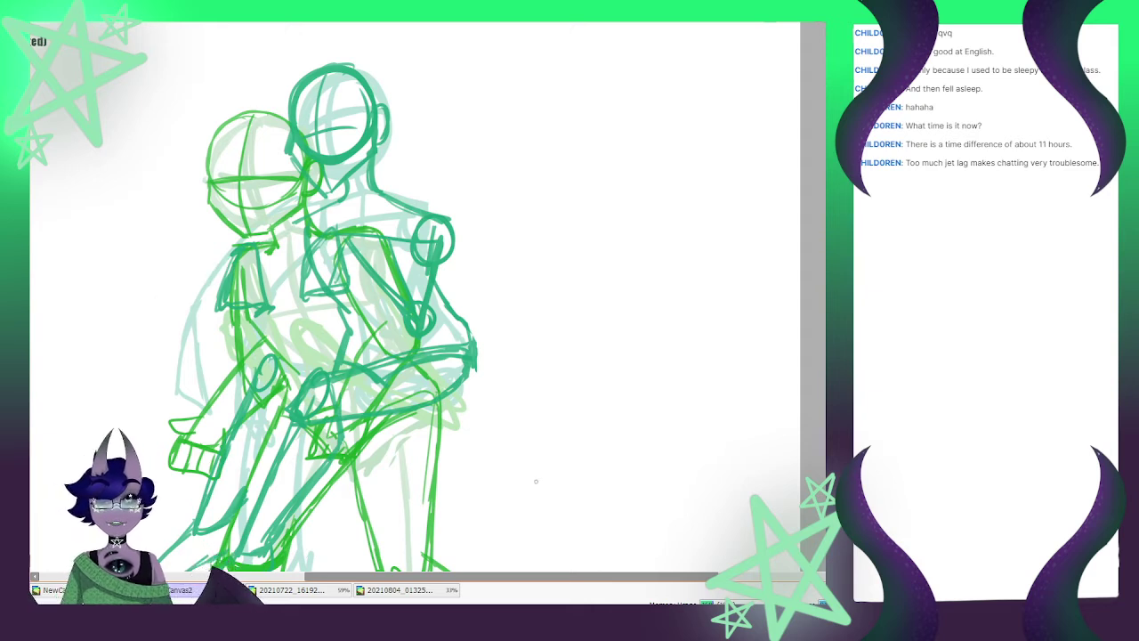
Widen the far hand's block outward and downward with extra teal strokes
left_click_drag(233, 259, 208, 311)
left_click_drag(206, 313, 263, 322)
left_click_drag(264, 271, 260, 303)
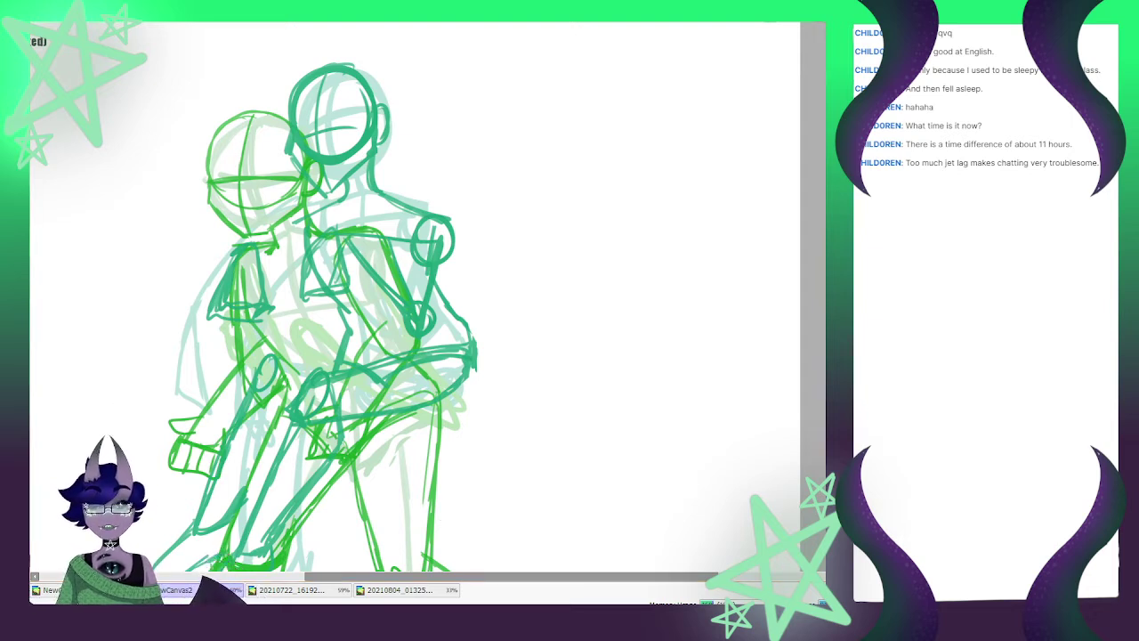
Fade the draft arm and hands to a light tint and clear the older rough sketches underneath from view
key("ctrl+z")
key("ctrl+z")
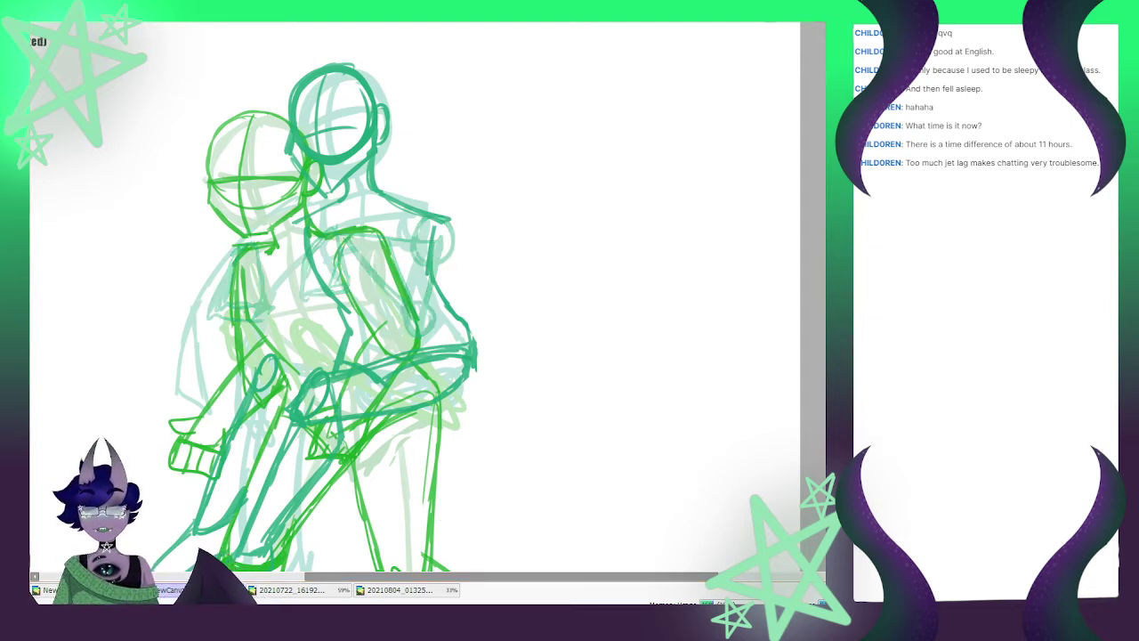
key("Delete")
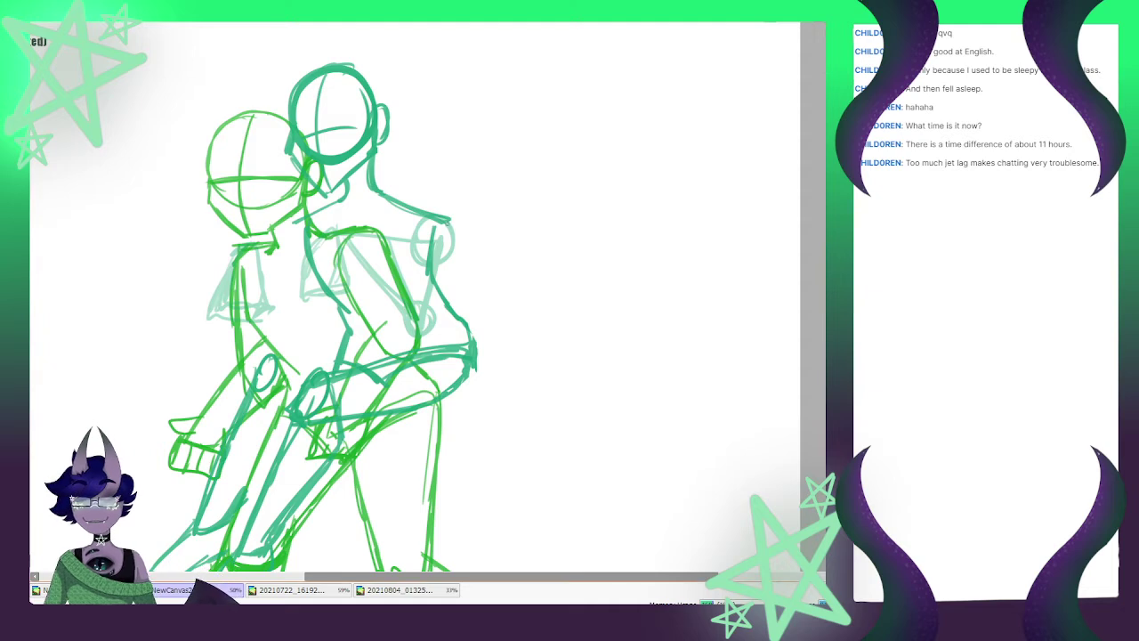
Redraw the rear figure's near arm and both hands in teal over the faded draft, and remove the draft from view
mouse_move(446, 219)
left_mouse_down()
mouse_move(458, 232)
mouse_move(431, 339)
left_mouse_up()
mouse_move(431, 218)
left_mouse_down()
mouse_move(408, 248)
mouse_move(406, 295)
left_mouse_up()
mouse_move(426, 222)
left_mouse_down()
mouse_move(413, 270)
mouse_move(415, 248)
mouse_move(430, 323)
mouse_move(420, 339)
left_mouse_up()
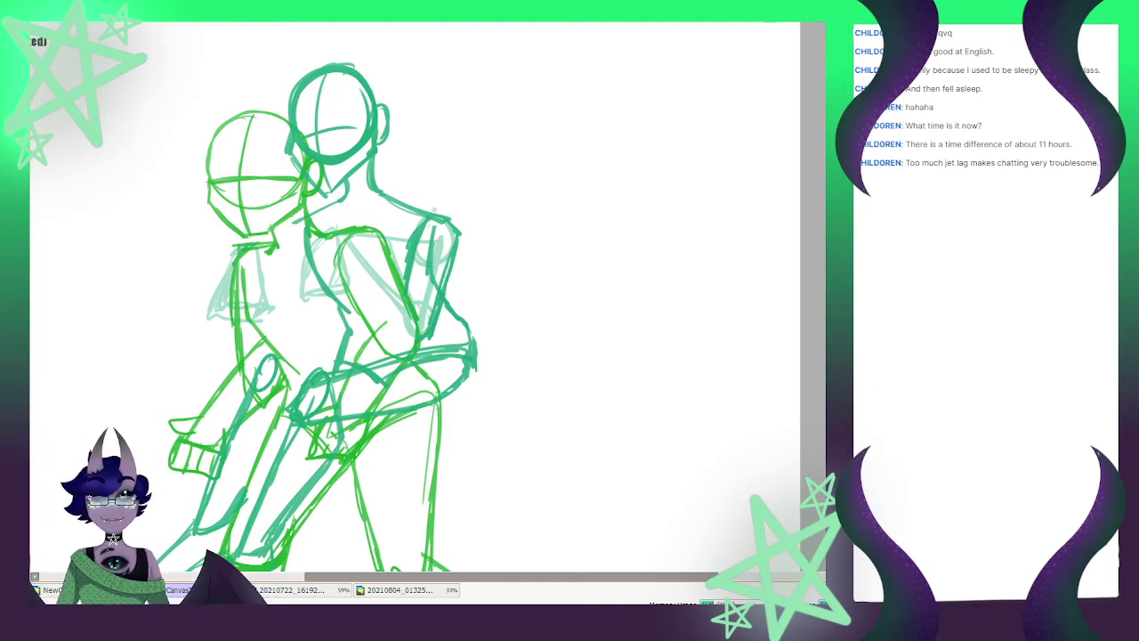
mouse_move(342, 226)
left_mouse_down()
mouse_move(313, 251)
mouse_move(315, 285)
mouse_move(357, 291)
mouse_move(360, 242)
mouse_move(338, 226)
mouse_move(402, 287)
left_mouse_up()
mouse_move(257, 240)
left_mouse_down()
mouse_move(236, 251)
mouse_move(227, 293)
mouse_move(242, 310)
mouse_move(274, 283)
mouse_move(272, 247)
mouse_move(251, 240)
left_mouse_up()
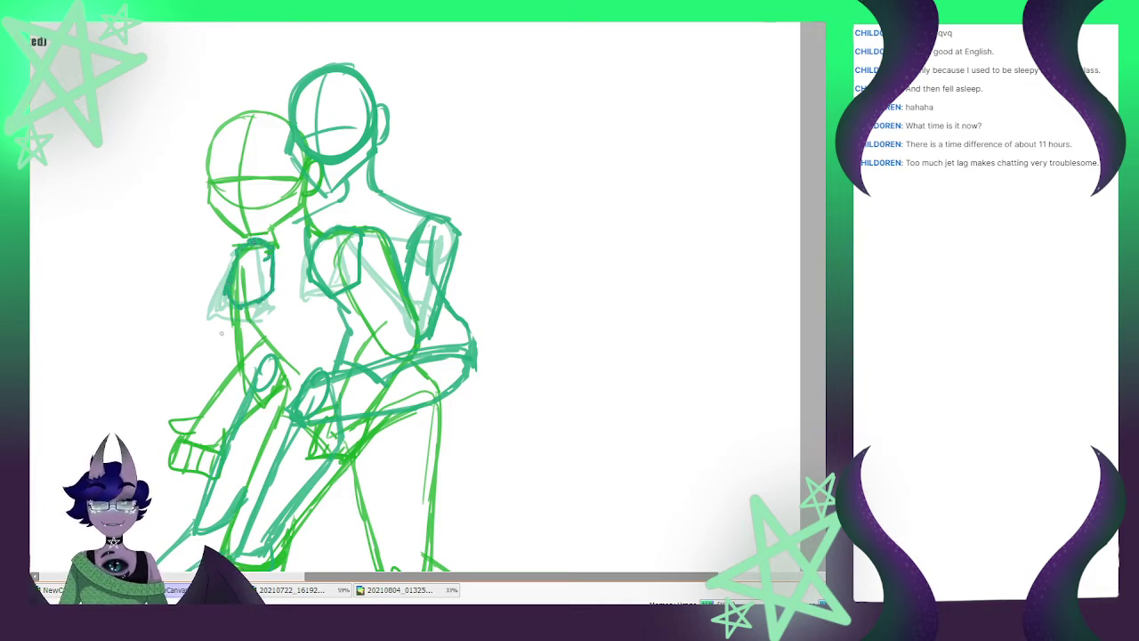
key("d")
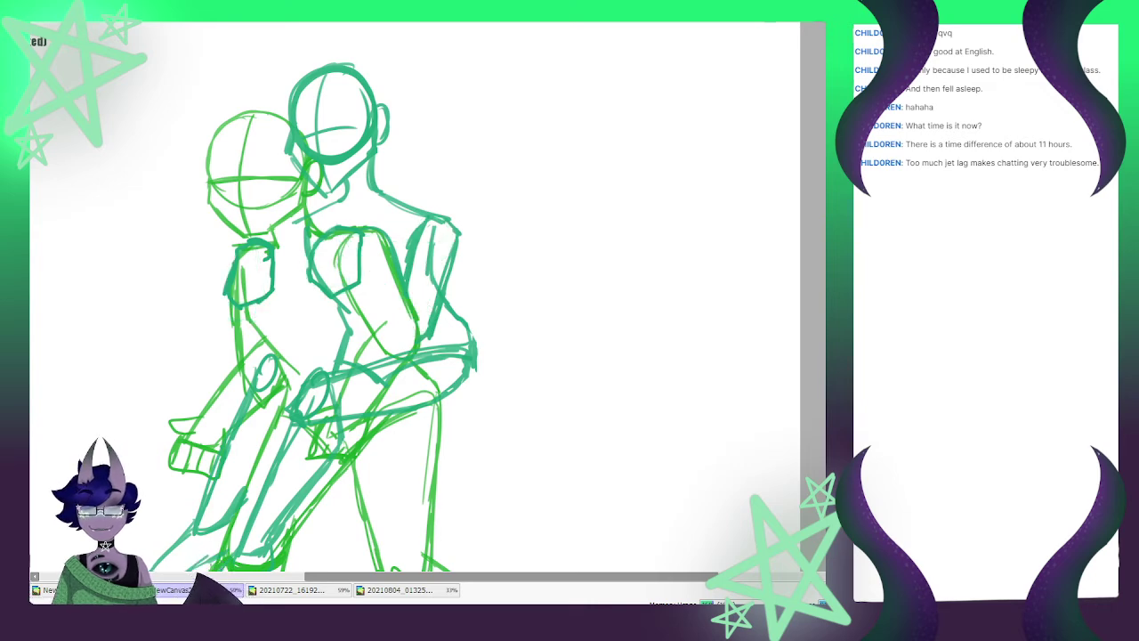
Select the front figure's lowered forearm and hand, rotate them inward toward the legs, reposition them at the elbow, and deselect
scroll(280, 195, "down", 3)
scroll(311, 263, "up", 3)
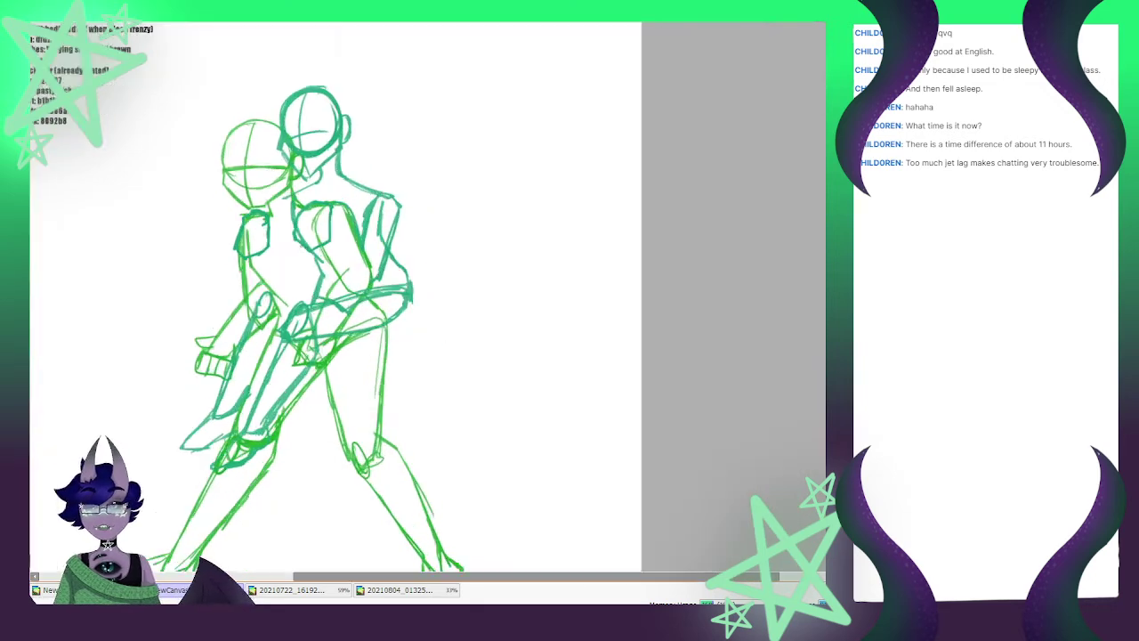
scroll(329, 295, "up", 1)
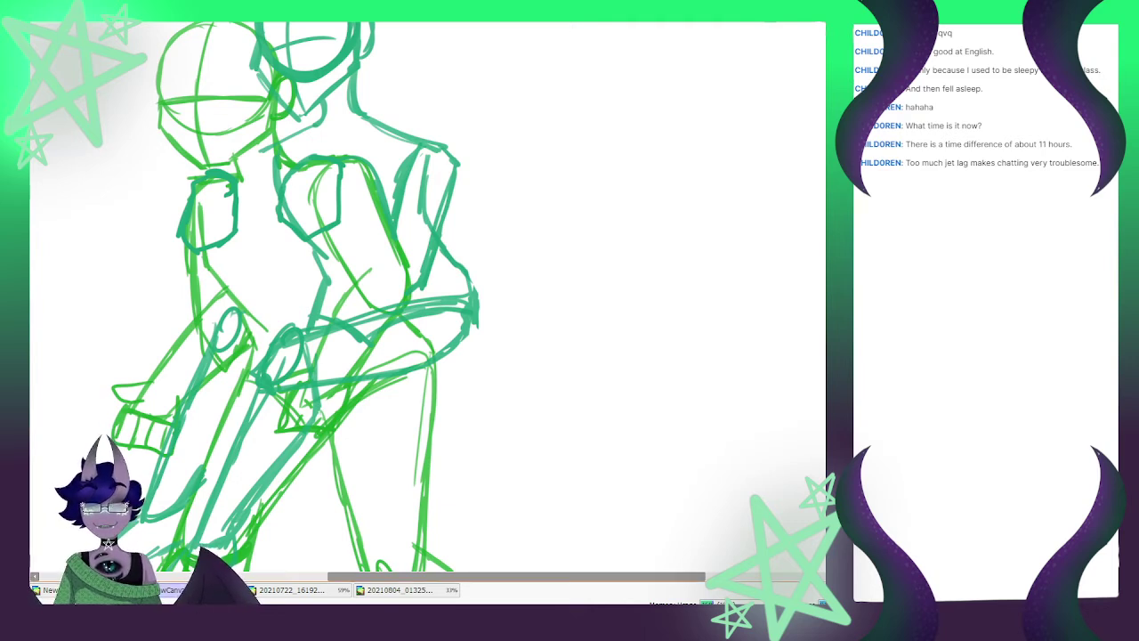
mouse_move(215, 301)
left_mouse_down()
mouse_move(121, 383)
mouse_move(96, 388)
mouse_move(98, 435)
mouse_move(182, 456)
mouse_move(201, 403)
mouse_move(247, 353)
left_mouse_up()
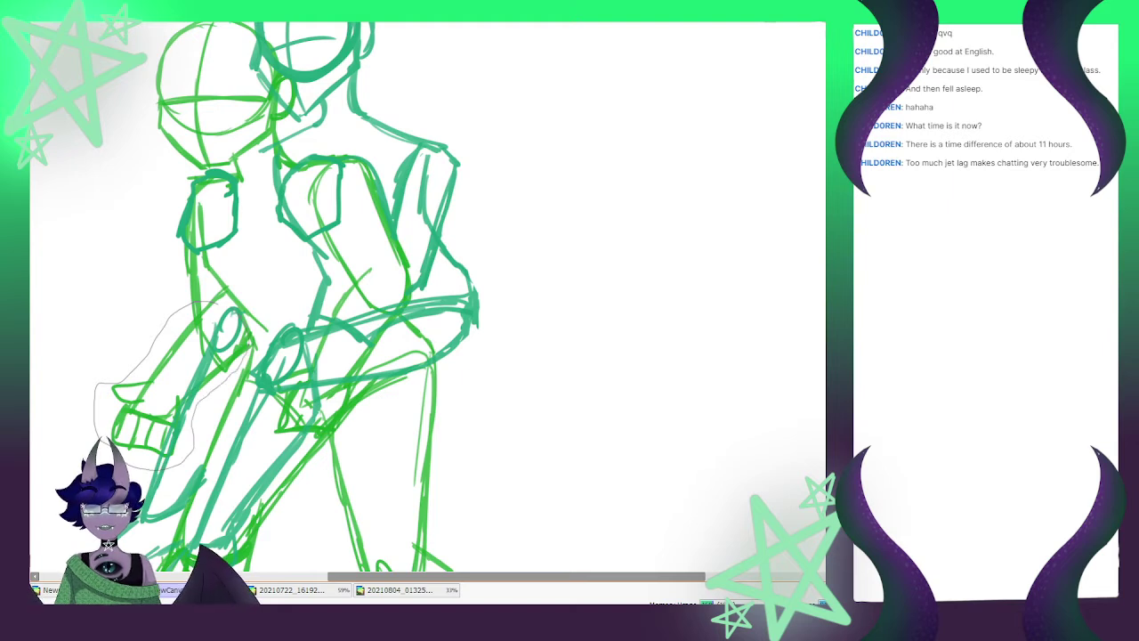
left_click_drag(229, 306, 222, 301)
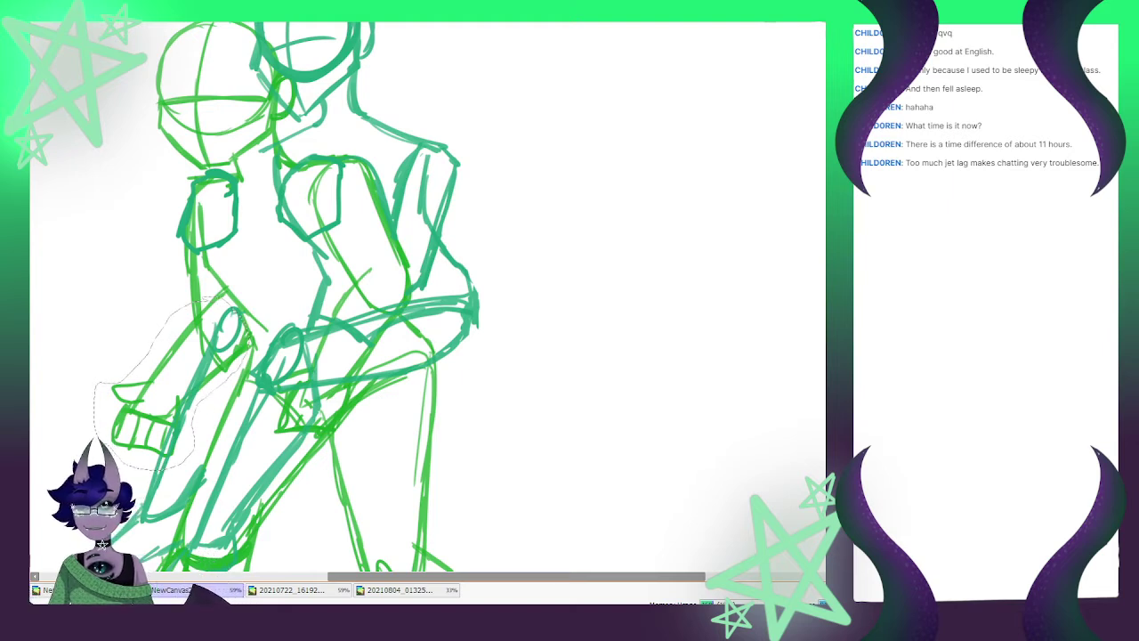
key("ctrl+t")
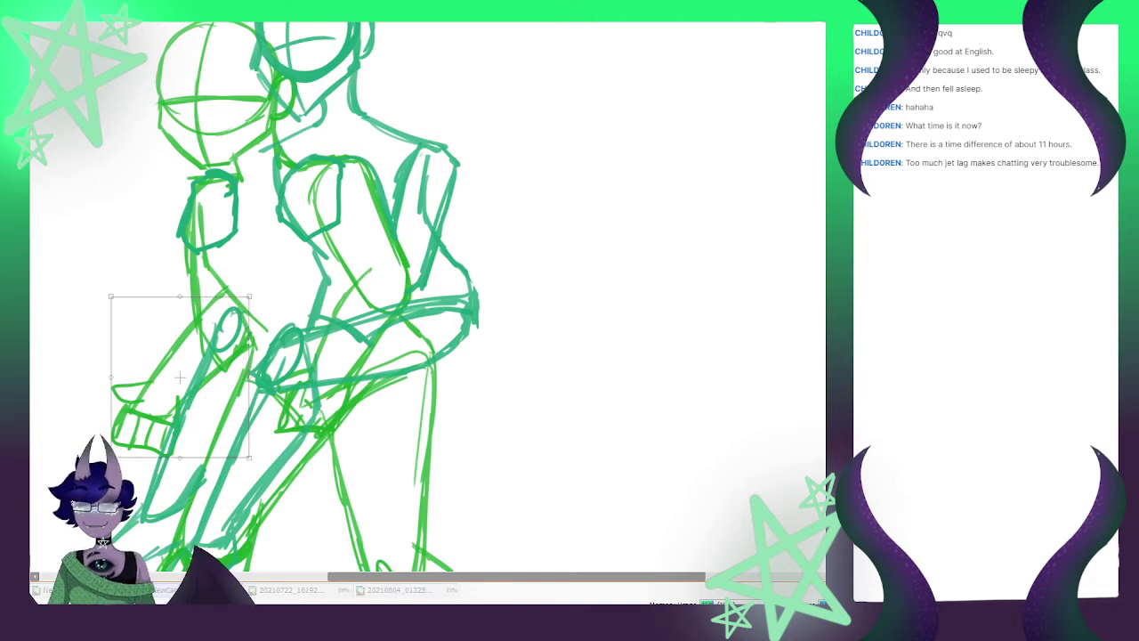
left_click_drag(276, 418, 280, 404)
left_click_drag(186, 383, 204, 382)
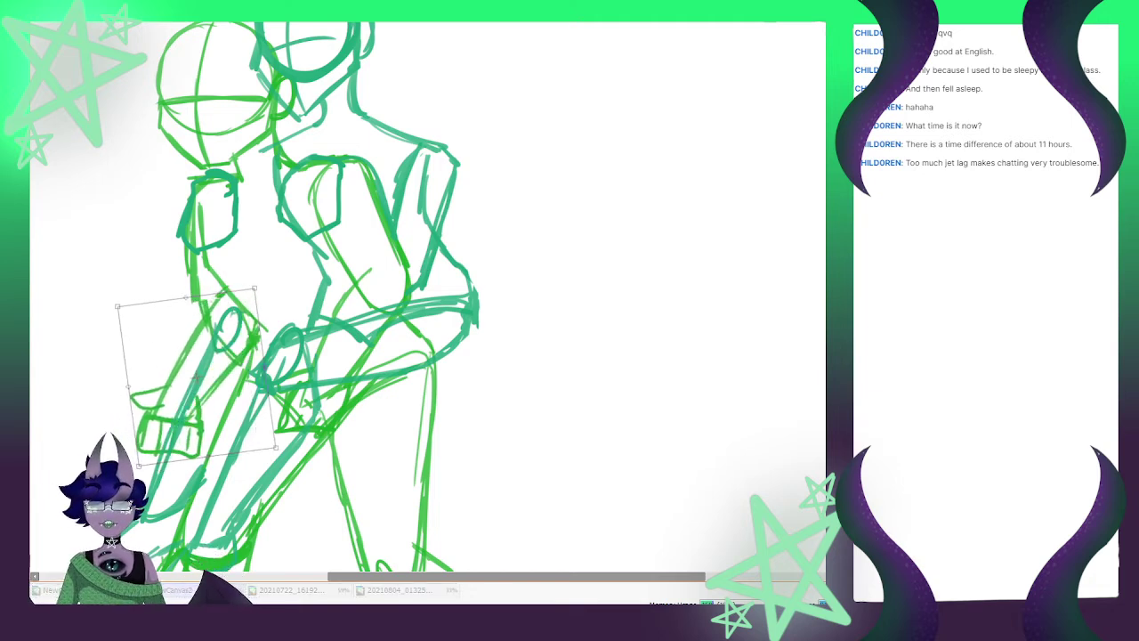
left_click_drag(290, 427, 299, 402)
mouse_move(197, 382)
left_mouse_down()
mouse_move(208, 383)
mouse_move(211, 356)
left_mouse_up()
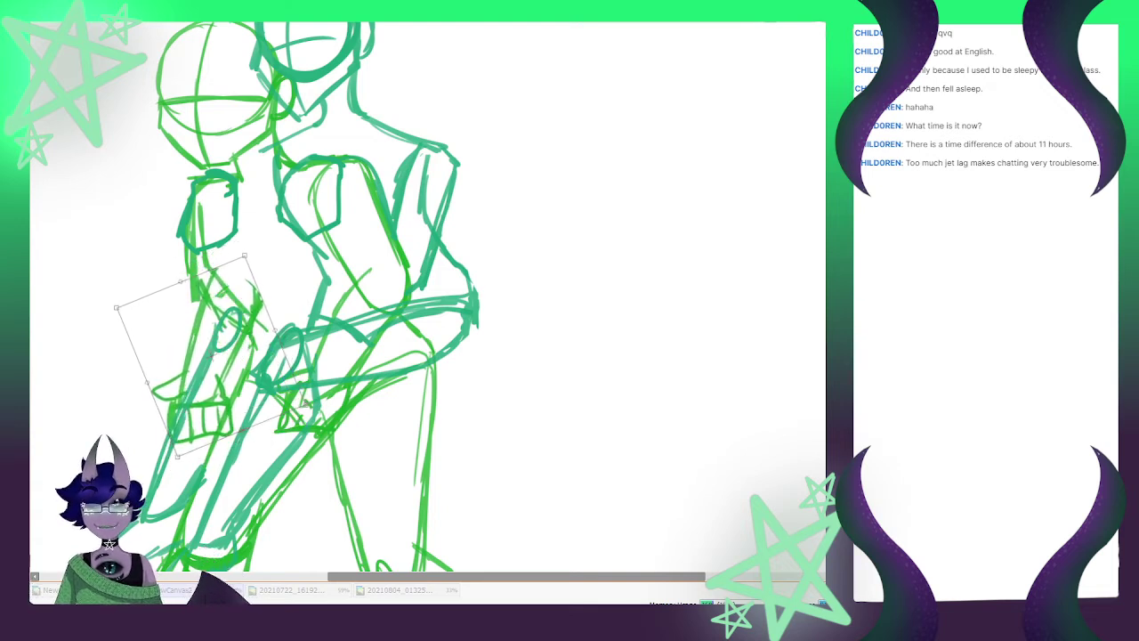
key("Return")
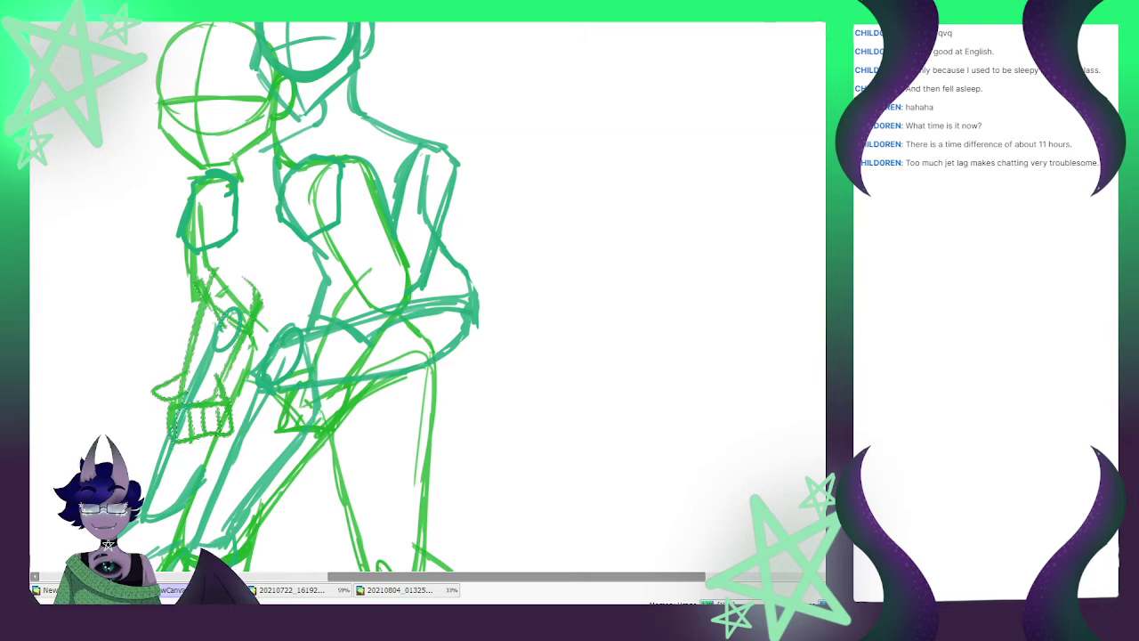
key("ctrl+d")
Fade both figures' sketches and erase the rear figure's front torso and inner pelvis lines that overlap the front figure
scroll(330, 309, "down", 3)
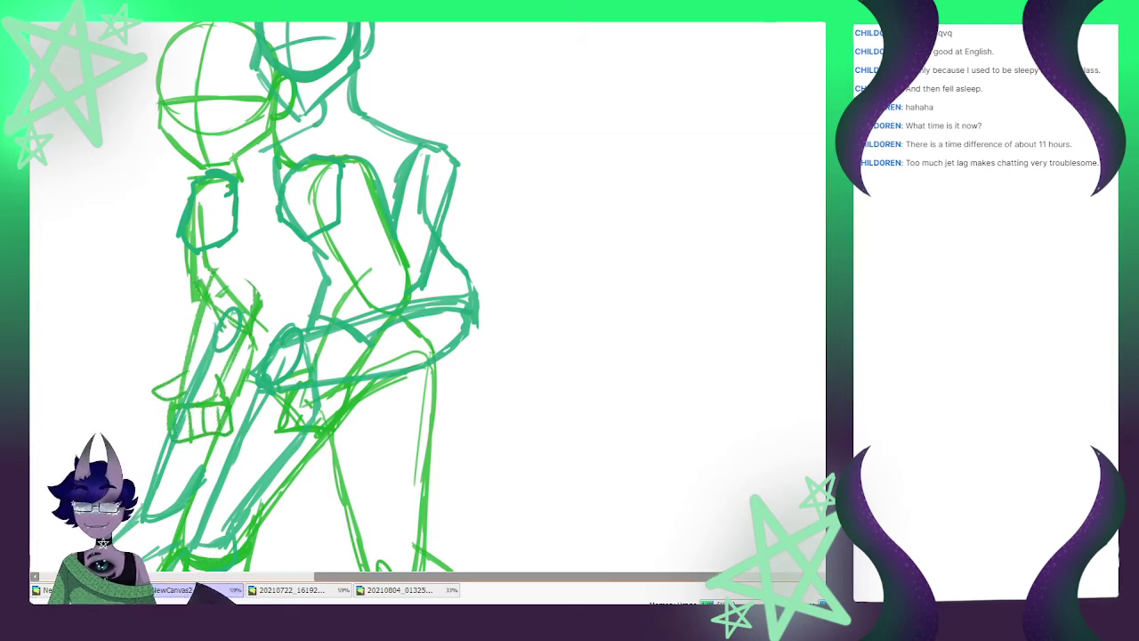
scroll(427, 294, "down", 1)
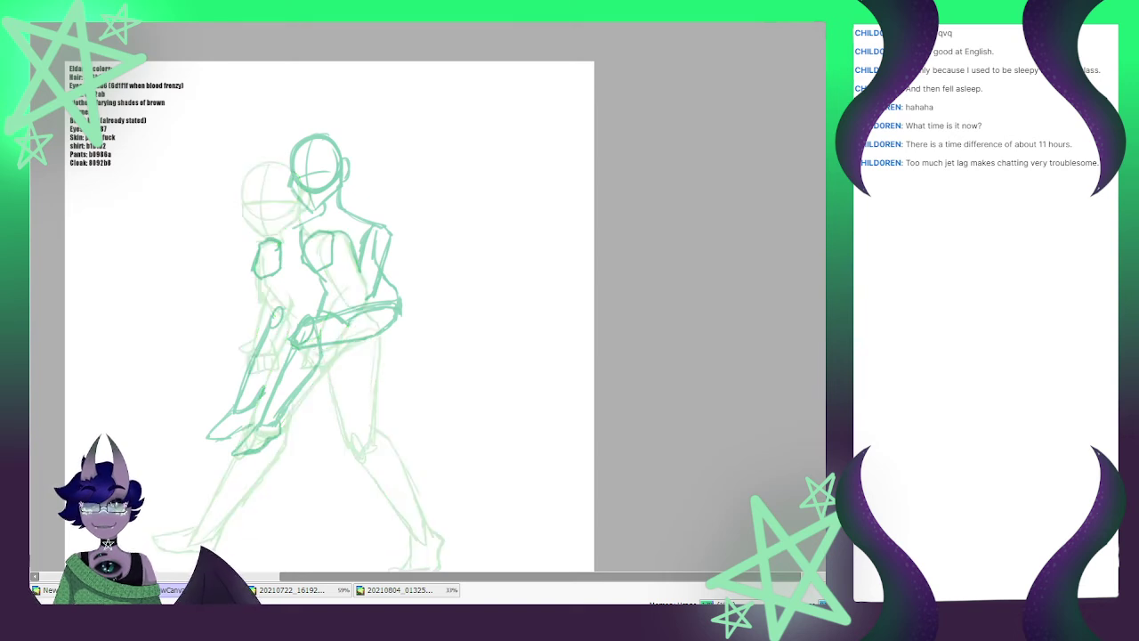
scroll(336, 242, "up", 2)
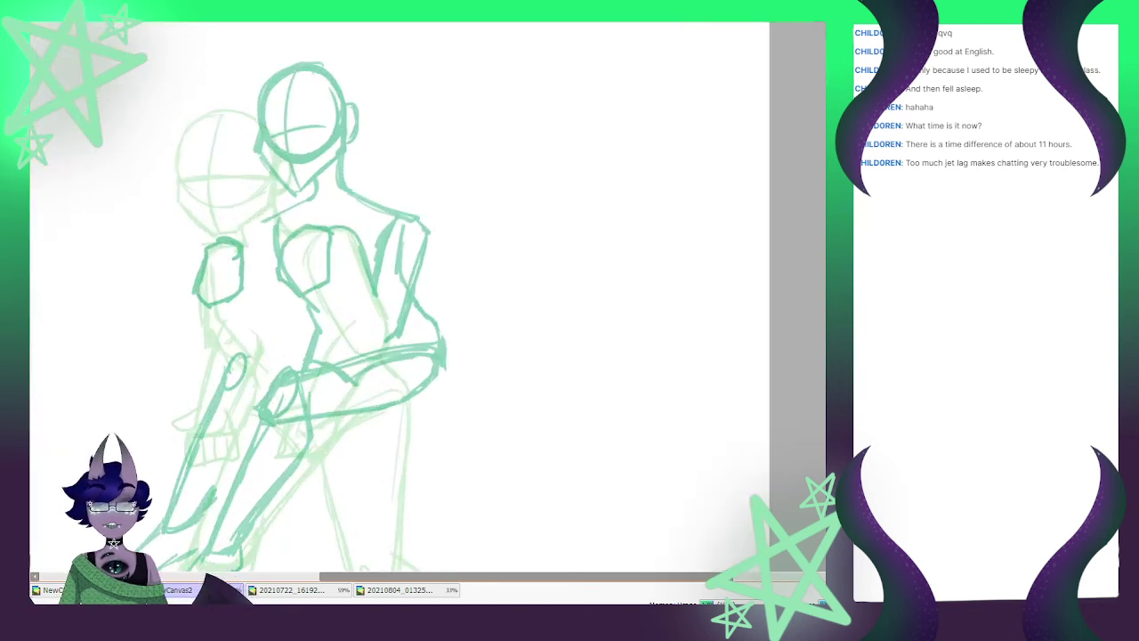
scroll(401, 298, "down", 1)
scroll(400, 298, "up", 1)
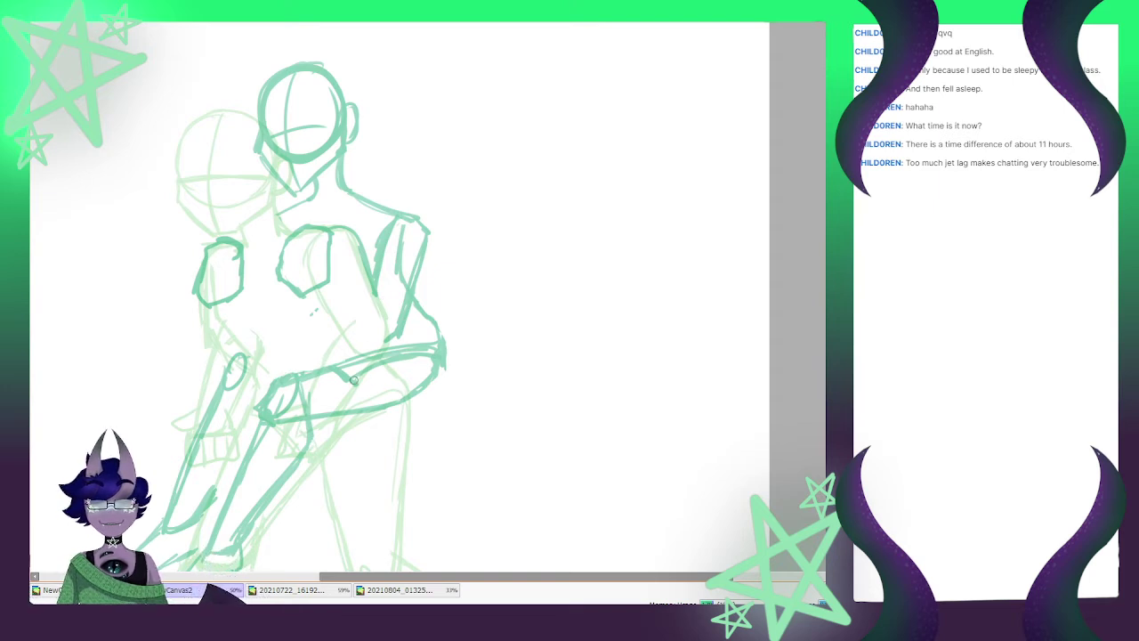
mouse_move(355, 380)
left_mouse_down()
mouse_move(408, 360)
mouse_move(390, 364)
left_mouse_up()
mouse_move(449, 338)
left_mouse_down()
mouse_move(449, 373)
mouse_move(443, 323)
mouse_move(444, 379)
mouse_move(449, 342)
left_mouse_up()
scroll(361, 162, "down", 3)
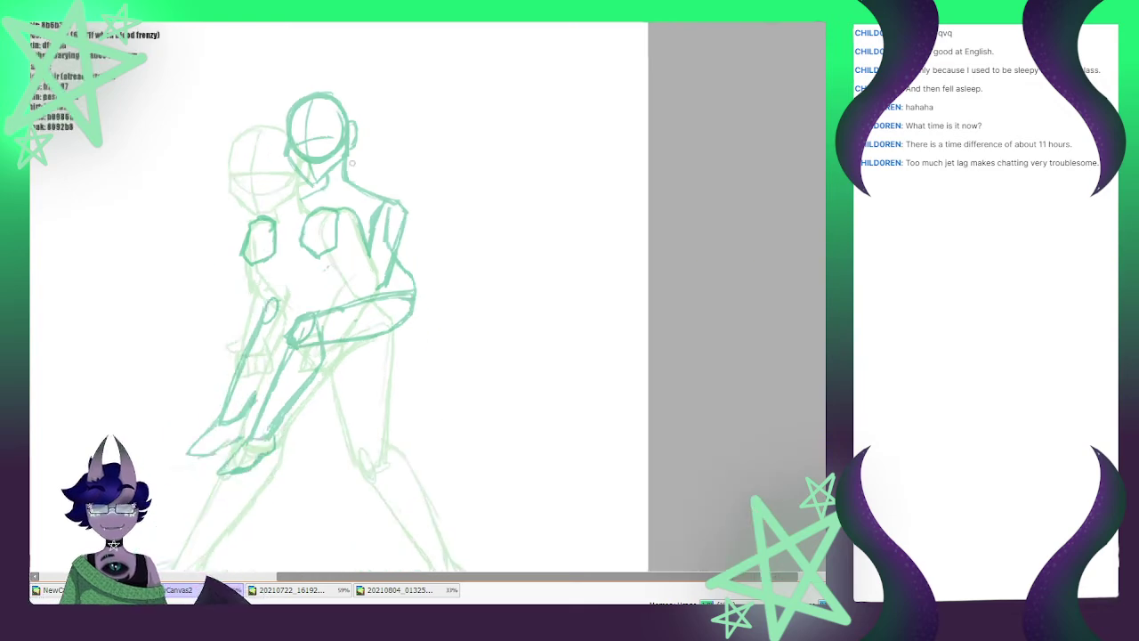
Erase the rear figure's thigh and jaw lines where they cross the front figure's forearm, hand and head
scroll(214, 331, "up", 2)
scroll(312, 205, "up", 2)
scroll(143, 400, "down", 2)
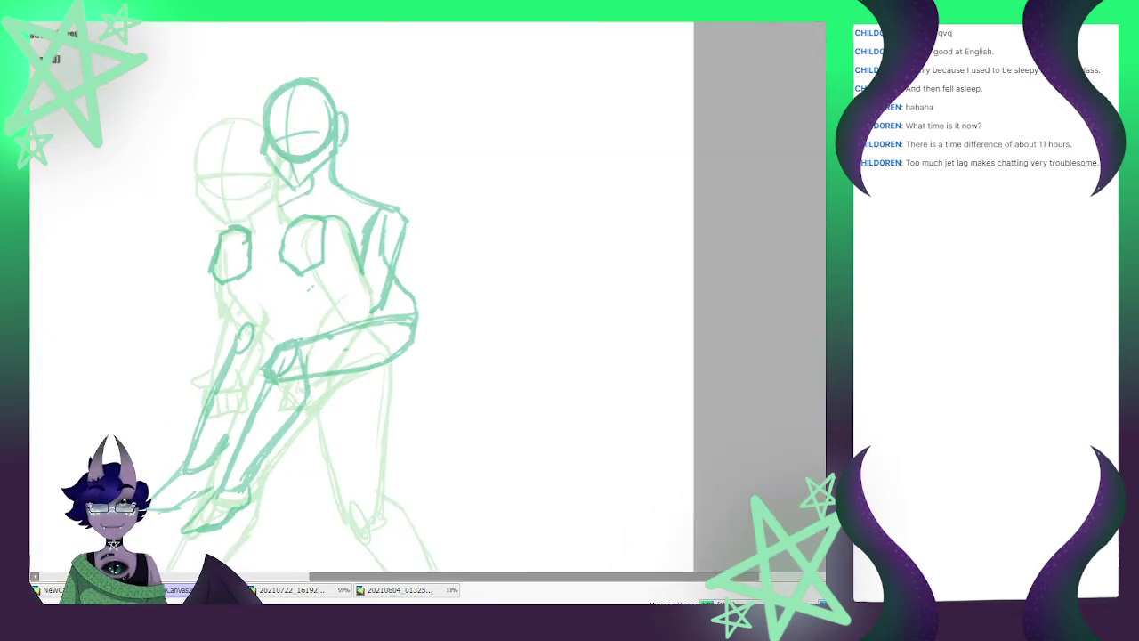
scroll(177, 274, "up", 1)
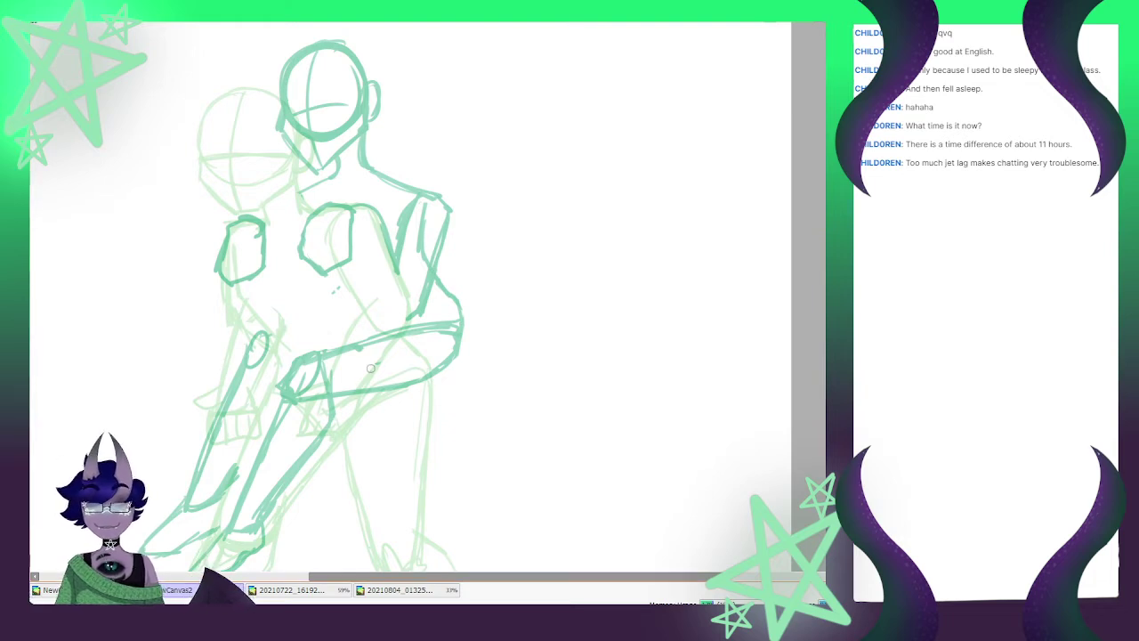
mouse_move(364, 331)
left_mouse_down()
mouse_move(361, 345)
mouse_move(385, 335)
mouse_move(338, 393)
mouse_move(327, 433)
mouse_move(319, 428)
mouse_move(330, 398)
mouse_move(311, 393)
mouse_move(355, 388)
mouse_move(343, 369)
mouse_move(337, 382)
left_mouse_up()
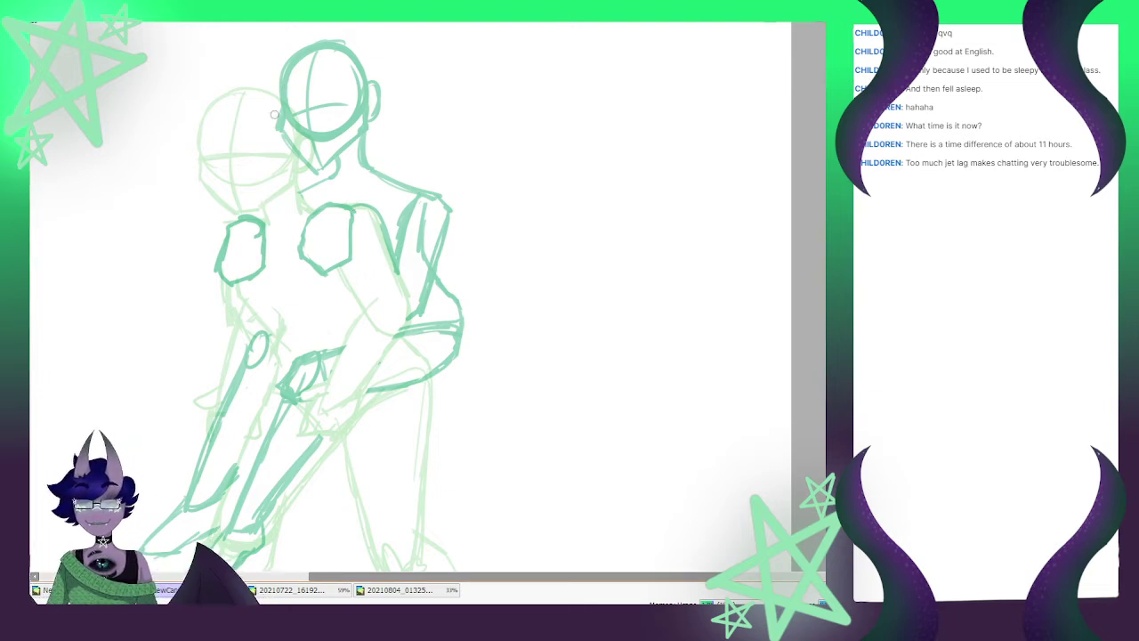
mouse_move(281, 108)
left_mouse_down()
mouse_move(293, 156)
mouse_move(279, 120)
mouse_move(304, 154)
left_mouse_up()
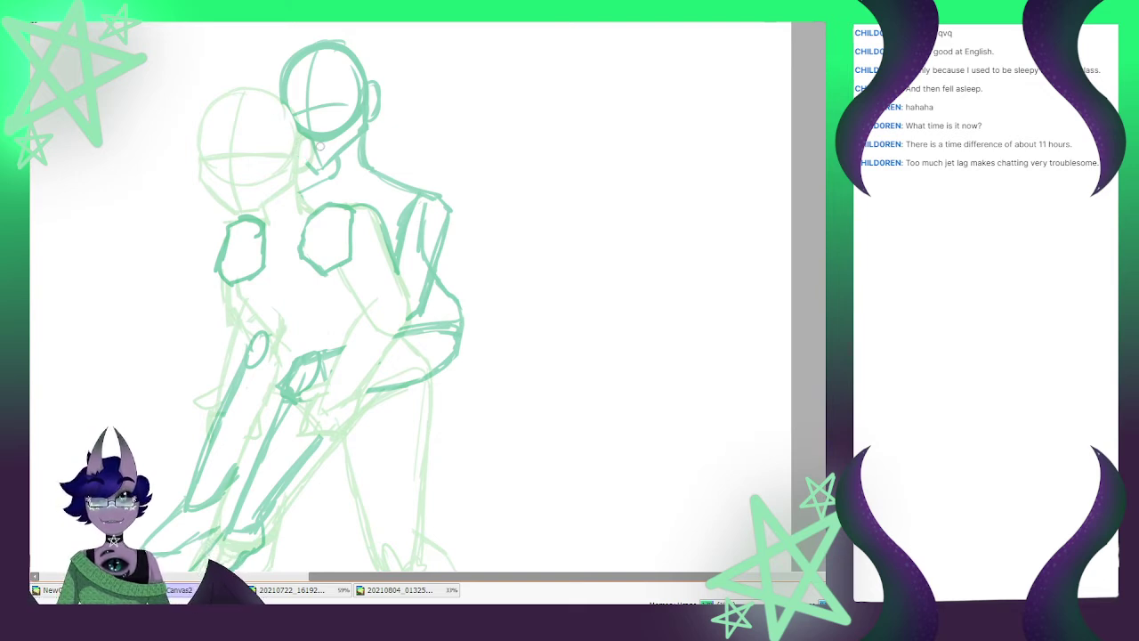
Undo the erasing of the rear figure's overlapping thigh and jaw lines
scroll(325, 128, "down", 4)
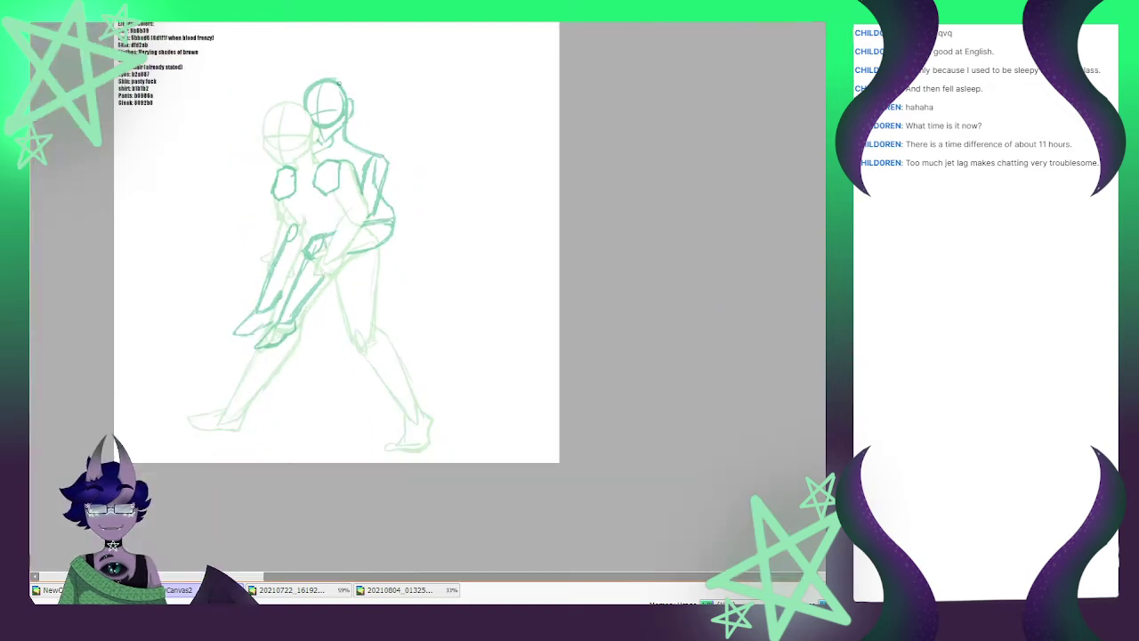
scroll(338, 117, "up", 1)
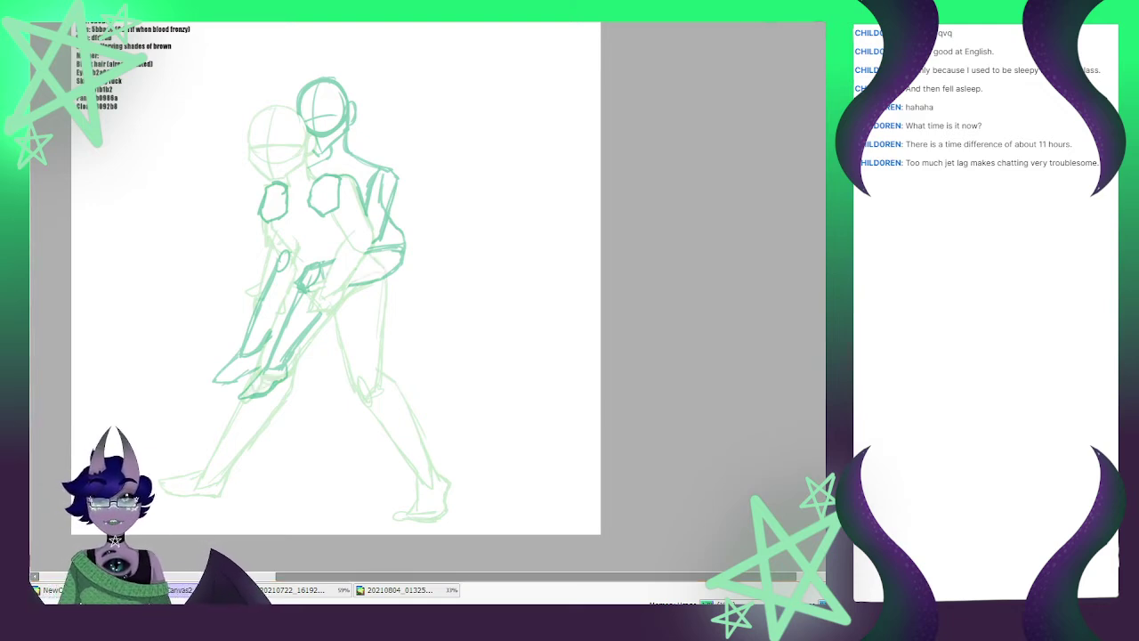
left_click_drag(312, 289, 368, 252)
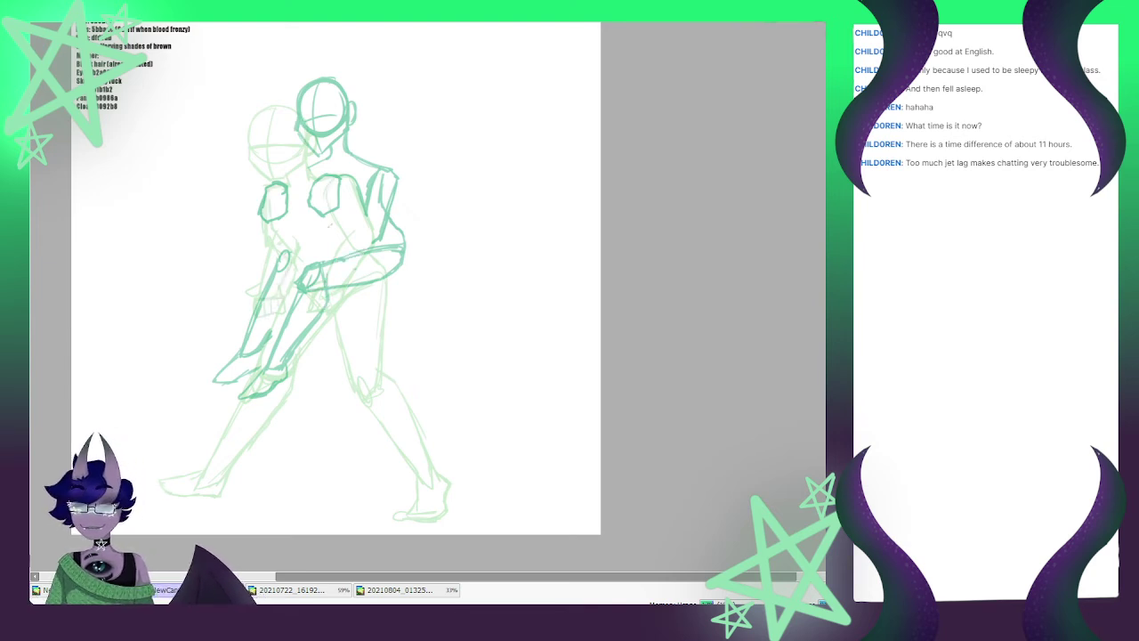
key("ctrl+z")
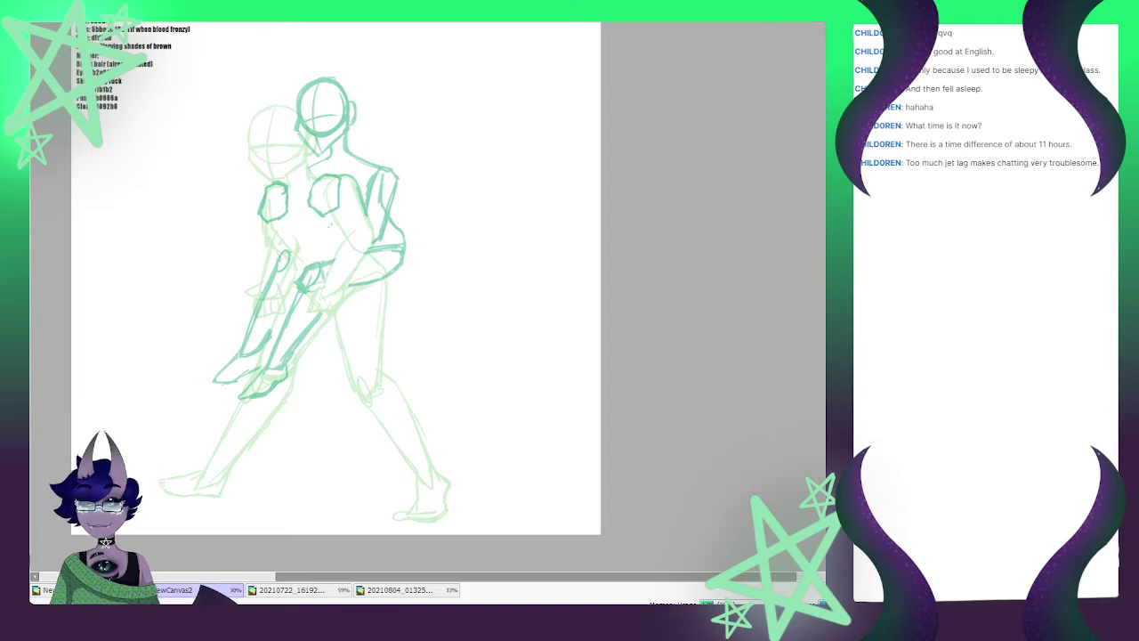
left_click_drag(311, 292, 368, 251)
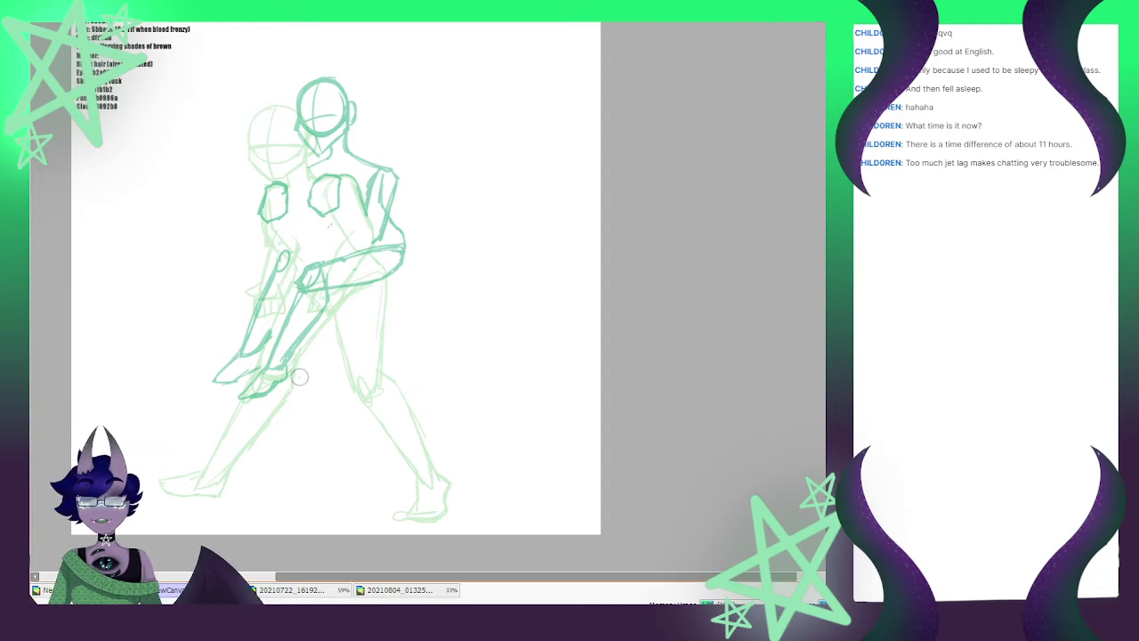
Select the rear figure's pelvis and both legs, shift them slightly downward, and deselect
mouse_move(299, 377)
left_mouse_down()
mouse_move(222, 399)
mouse_move(312, 333)
mouse_move(239, 324)
mouse_move(308, 275)
mouse_move(411, 255)
mouse_move(298, 247)
mouse_move(363, 251)
mouse_move(408, 224)
mouse_move(385, 273)
mouse_move(345, 271)
mouse_move(340, 259)
mouse_move(356, 257)
mouse_move(323, 255)
mouse_move(296, 331)
mouse_move(221, 391)
mouse_move(258, 328)
mouse_move(239, 352)
left_mouse_up()
key("ctrl+z")
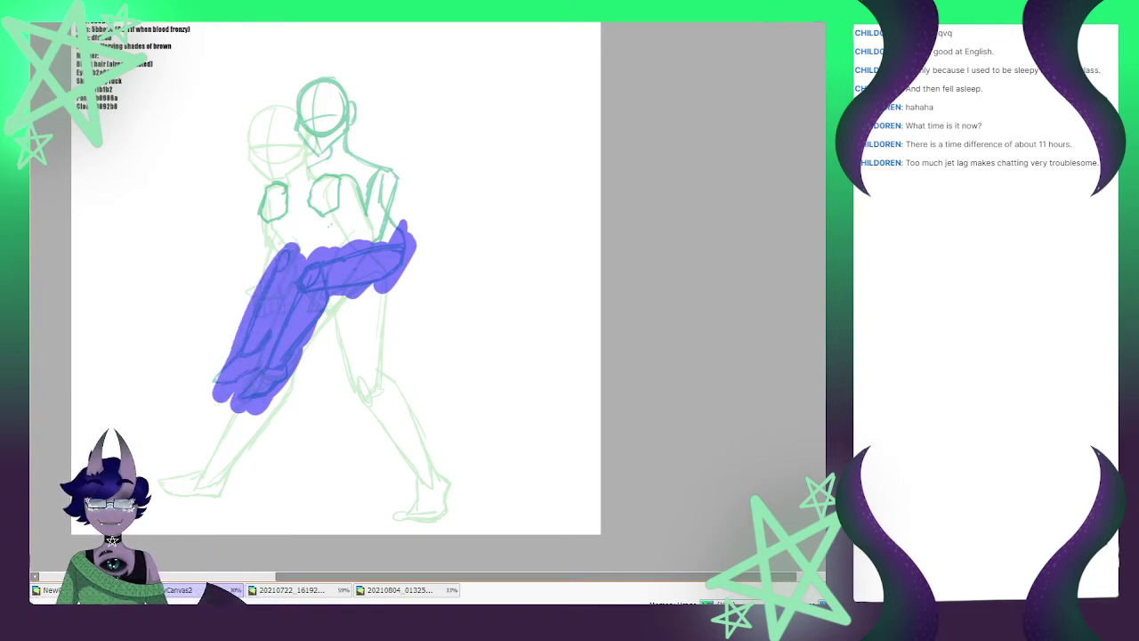
key("ctrl+t")
left_click_drag(310, 312, 311, 331)
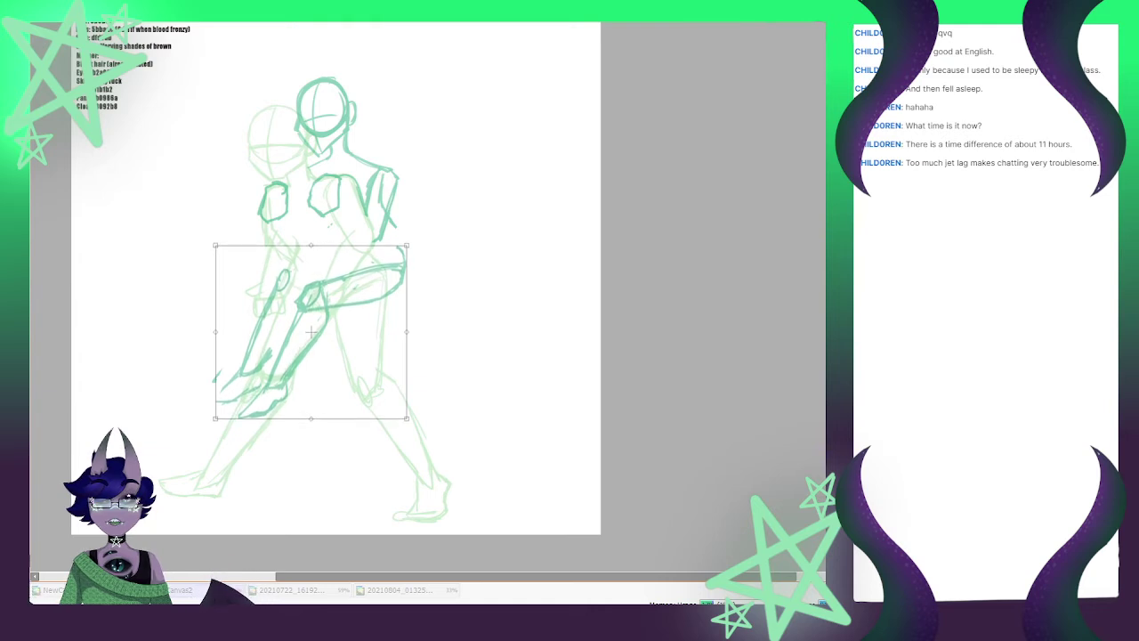
key("Return")
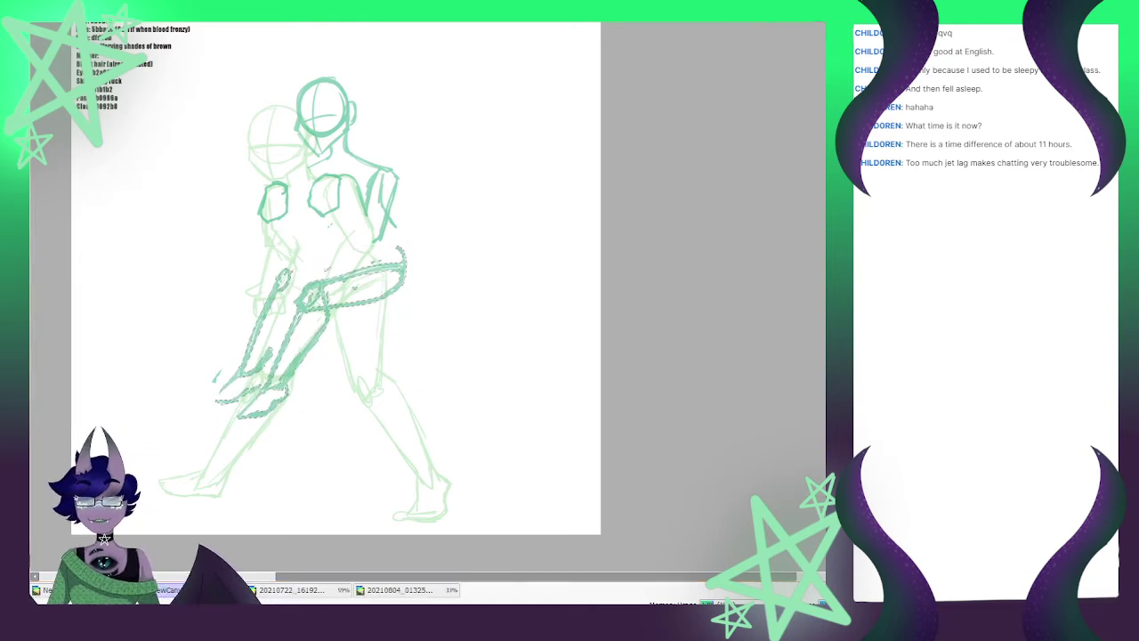
key("ctrl+d")
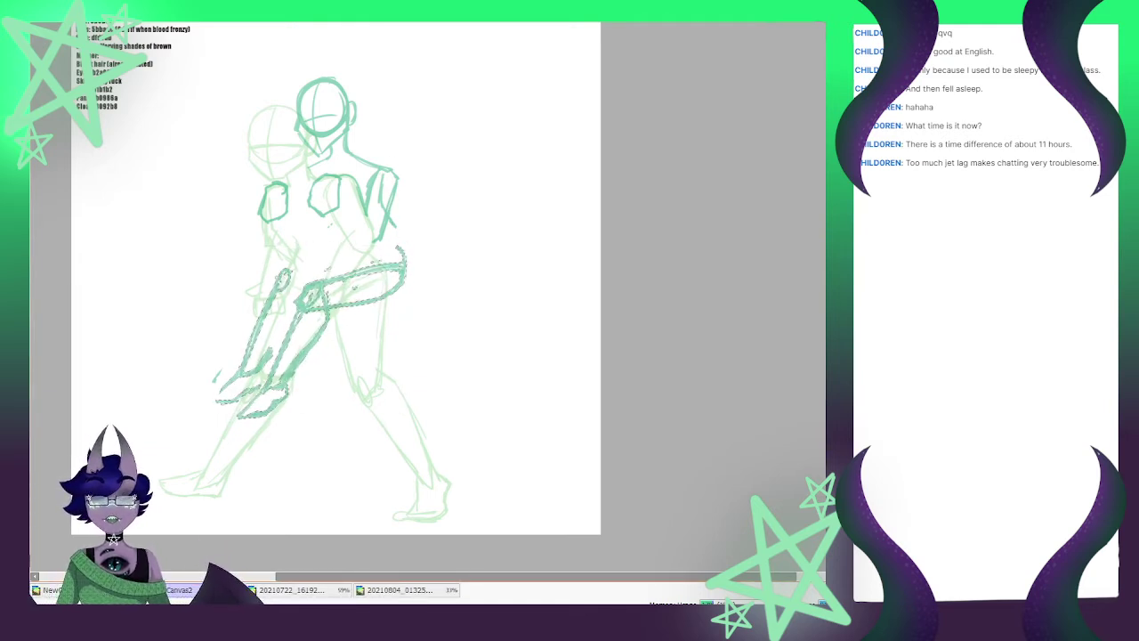
Redraw the rear figure's broken waist and toe lines in teal, and erase the thigh lines crossing the front figure's forearm and hand
mouse_move(392, 224)
left_mouse_down()
mouse_move(402, 257)
mouse_move(401, 247)
left_mouse_up()
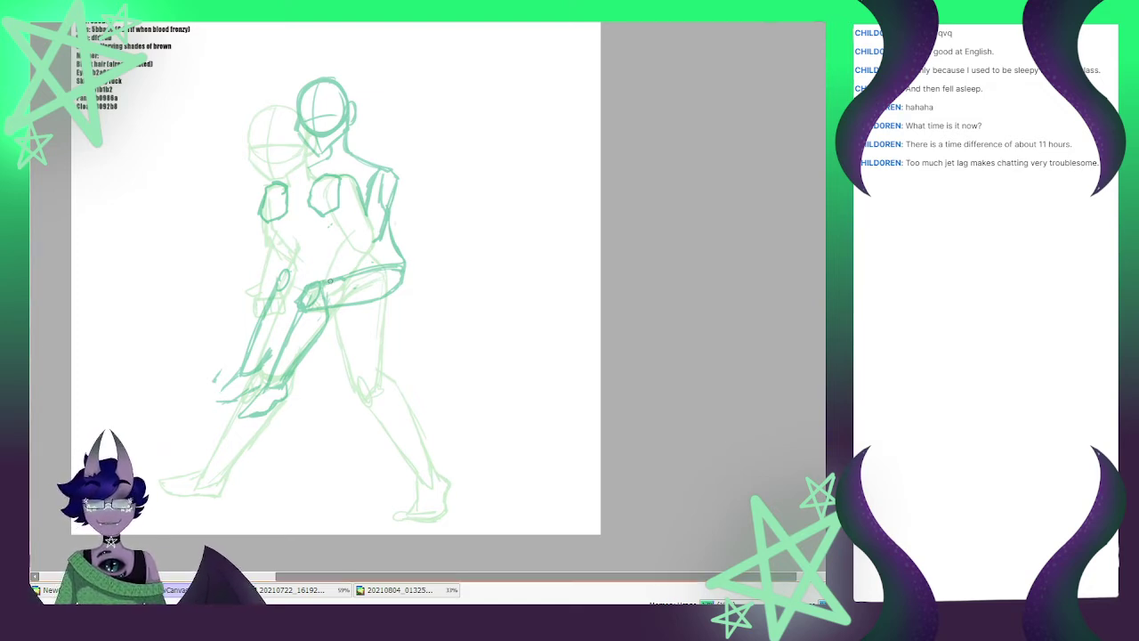
mouse_move(328, 281)
left_mouse_down()
mouse_move(316, 308)
mouse_move(343, 278)
mouse_move(311, 304)
mouse_move(317, 285)
left_mouse_up()
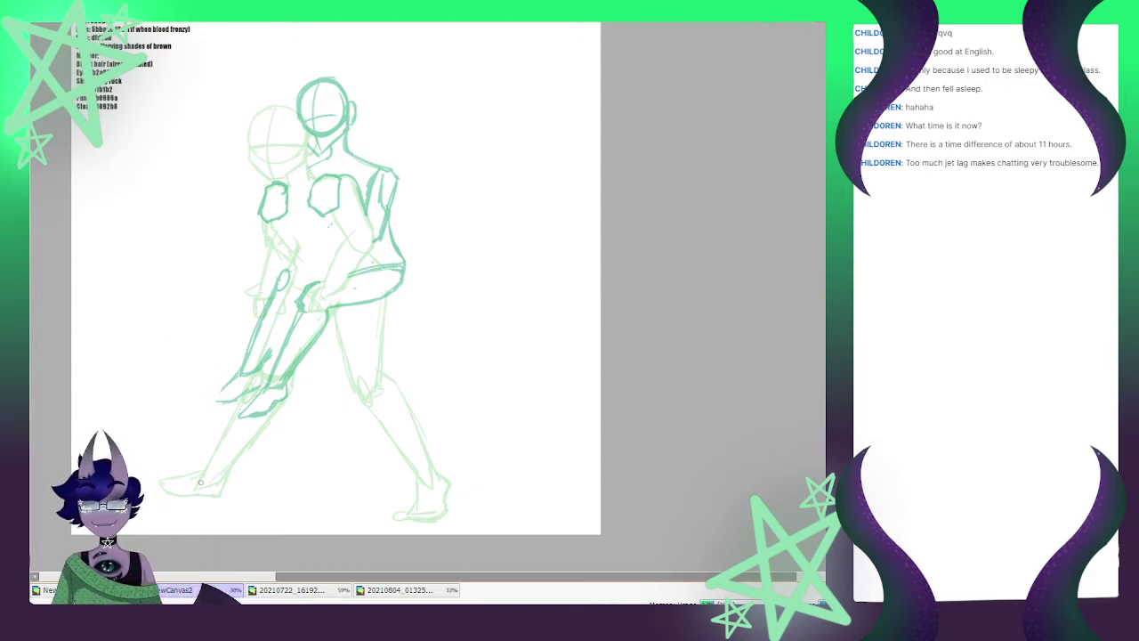
left_click_drag(224, 387, 214, 402)
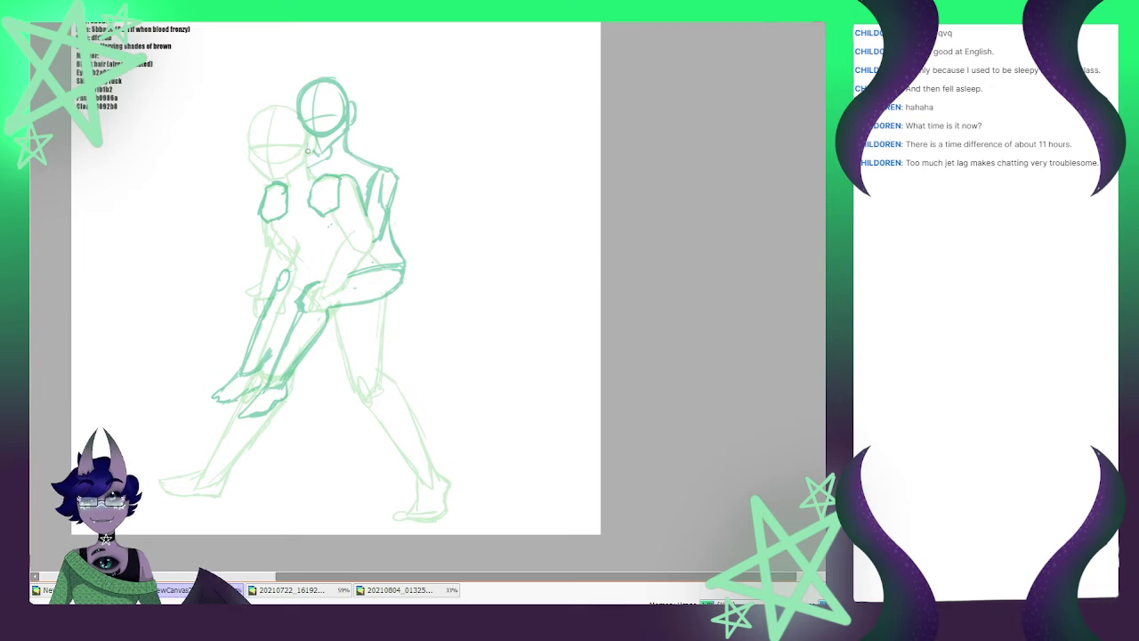
Erase the front figure's hip and upper-leg lines that show through the rear figure's raised thigh
scroll(310, 175, "down", 2)
scroll(307, 173, "up", 5)
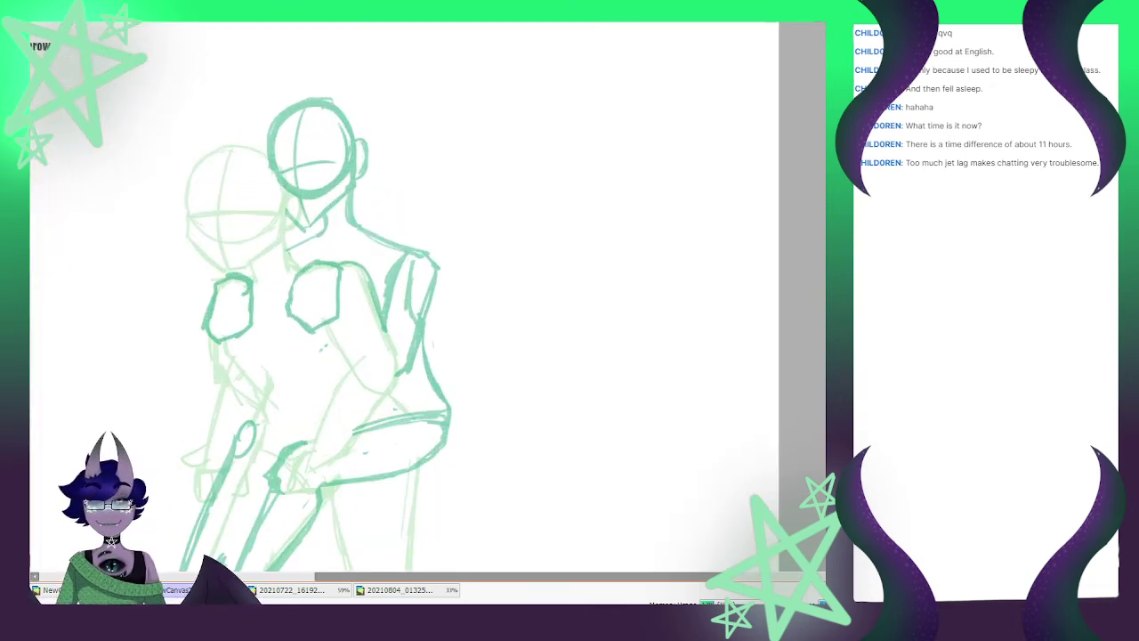
left_click_drag(419, 424, 343, 477)
left_click_drag(327, 272, 314, 315)
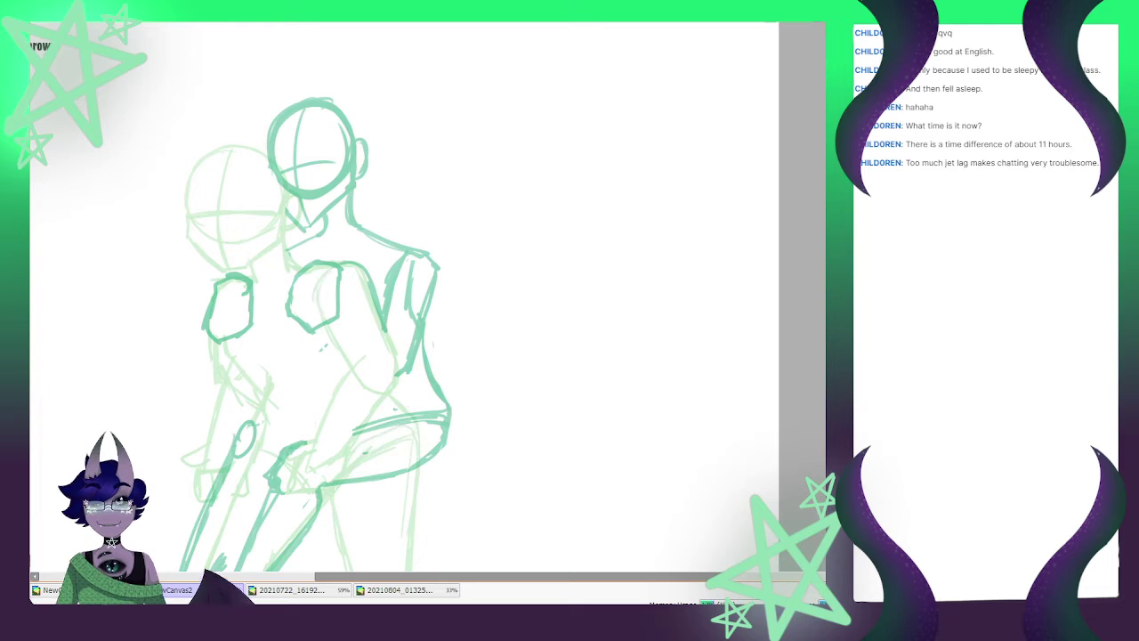
left_click_drag(224, 301, 214, 333)
left_click_drag(250, 429, 223, 497)
scroll(294, 267, "down", 2)
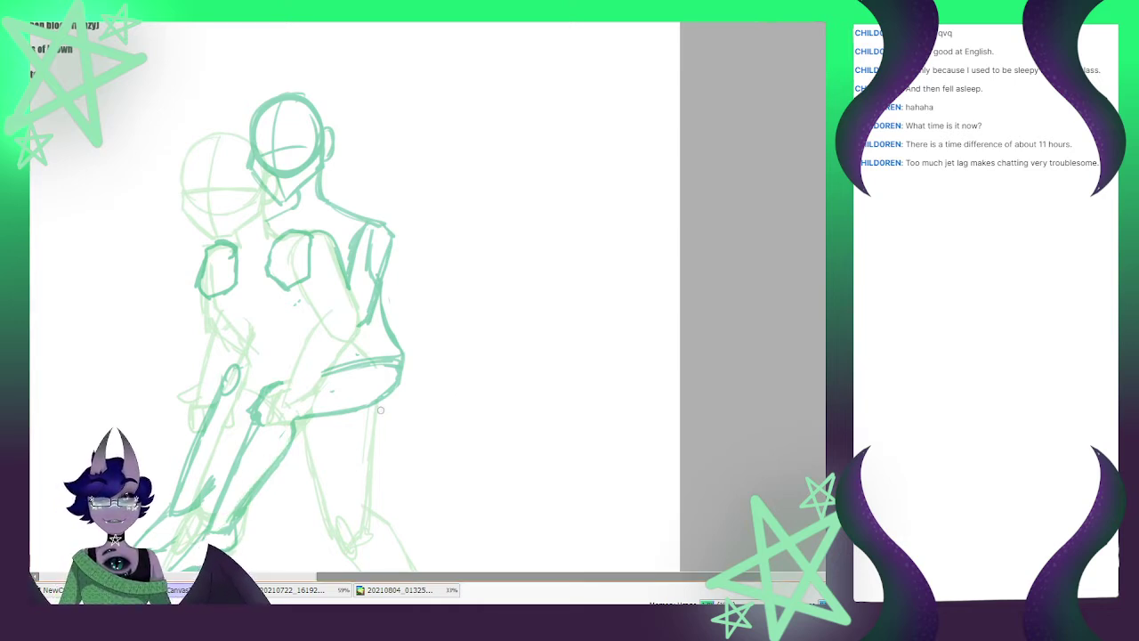
Select the rear figure's head, tilt it clockwise, move it slightly back over the neck, and deselect
scroll(352, 250, "down", 3)
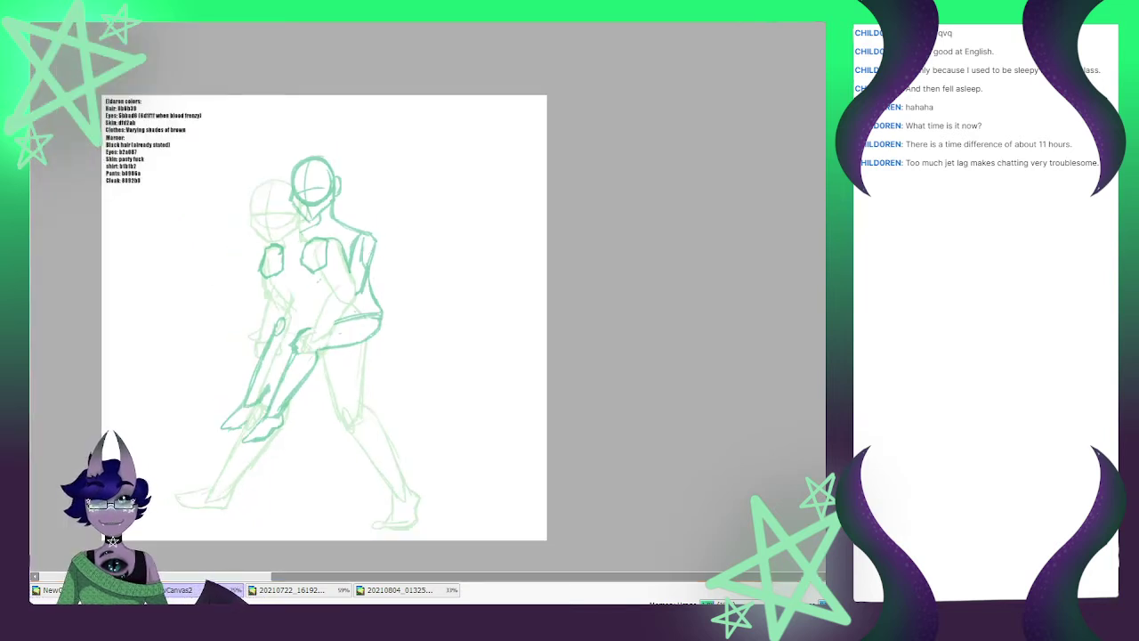
key("ctrl+plus")
key("ctrl+plus")
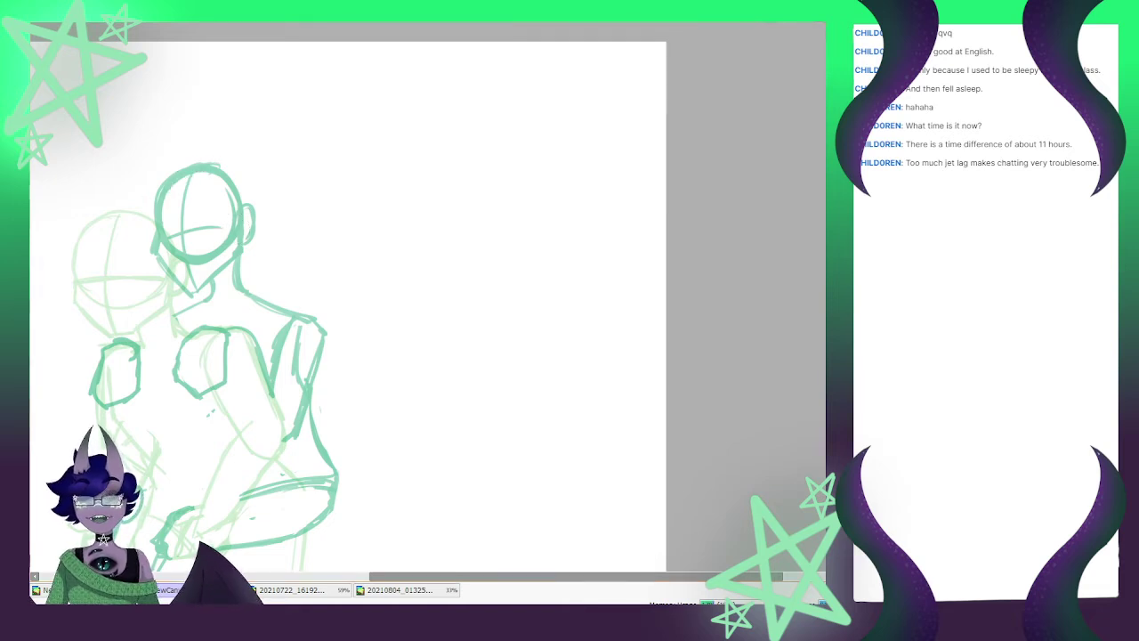
mouse_move(234, 153)
left_mouse_down()
mouse_move(208, 159)
mouse_move(248, 157)
mouse_move(230, 188)
mouse_move(247, 219)
mouse_move(179, 285)
mouse_move(212, 269)
mouse_move(254, 214)
left_mouse_up()
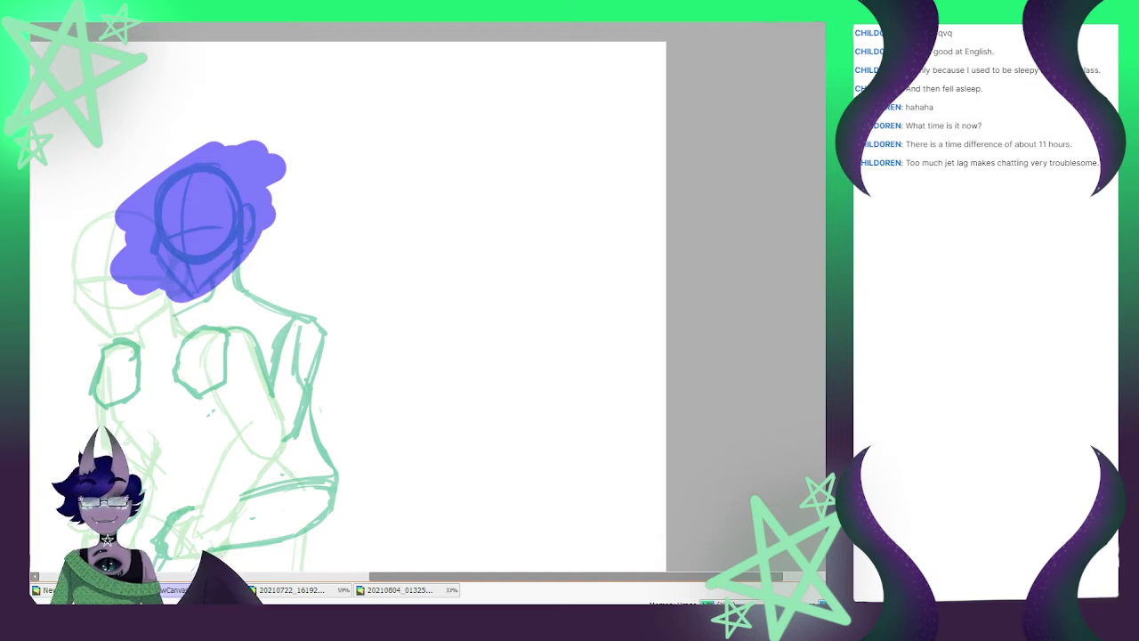
key("ctrl+t")
left_click_drag(286, 169, 290, 175)
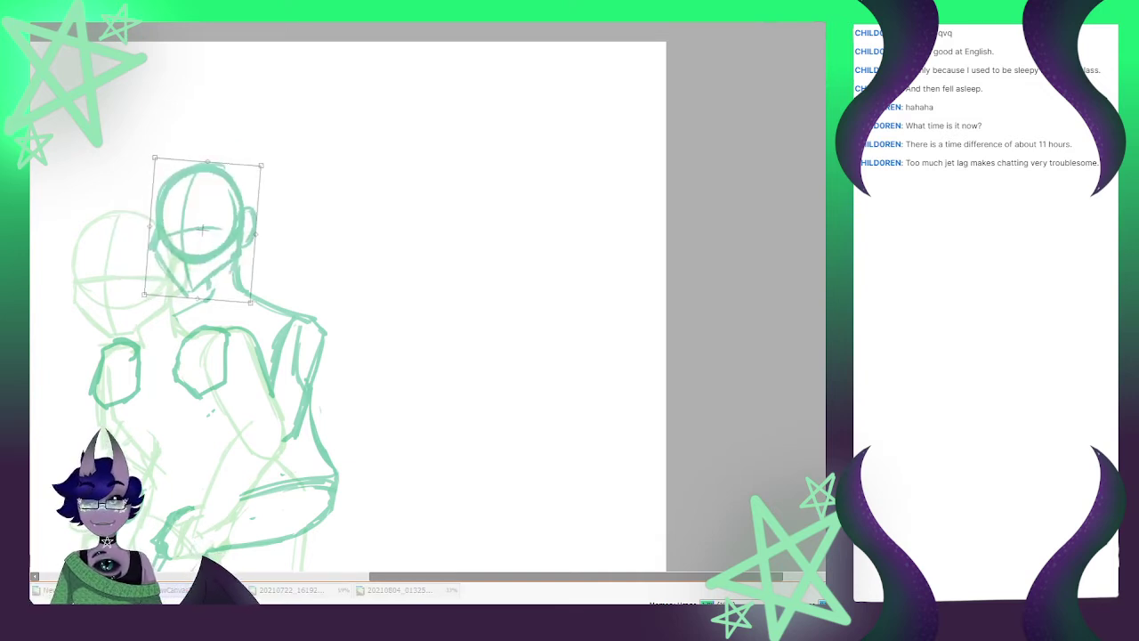
left_click_drag(203, 230, 209, 230)
left_click_drag(290, 175, 296, 184)
left_click_drag(208, 229, 212, 233)
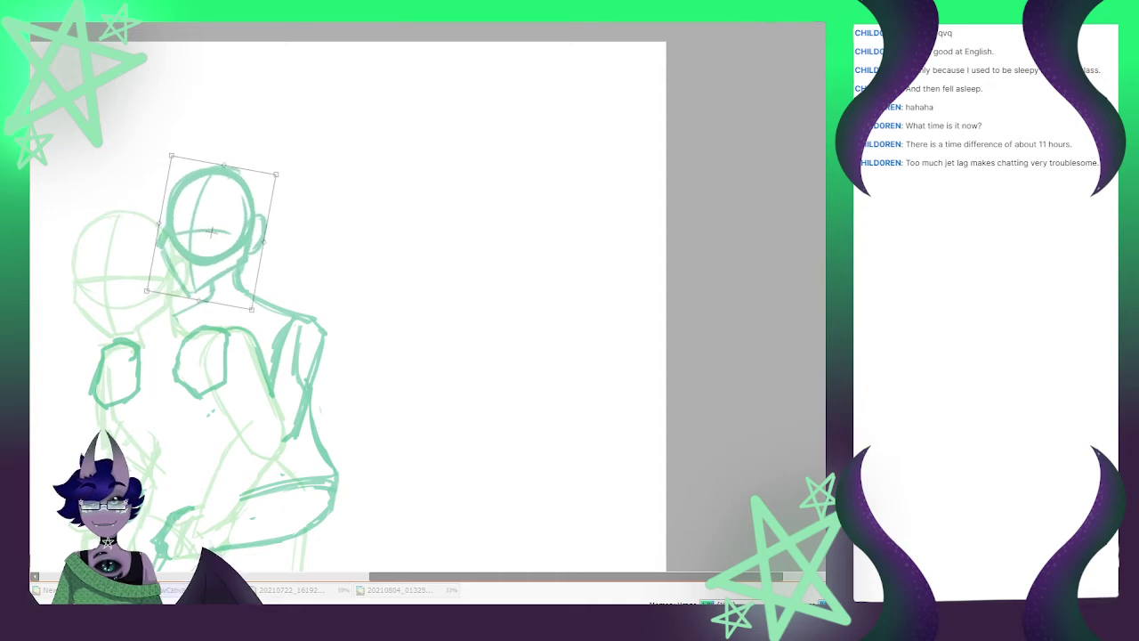
left_click_drag(290, 167, 291, 170)
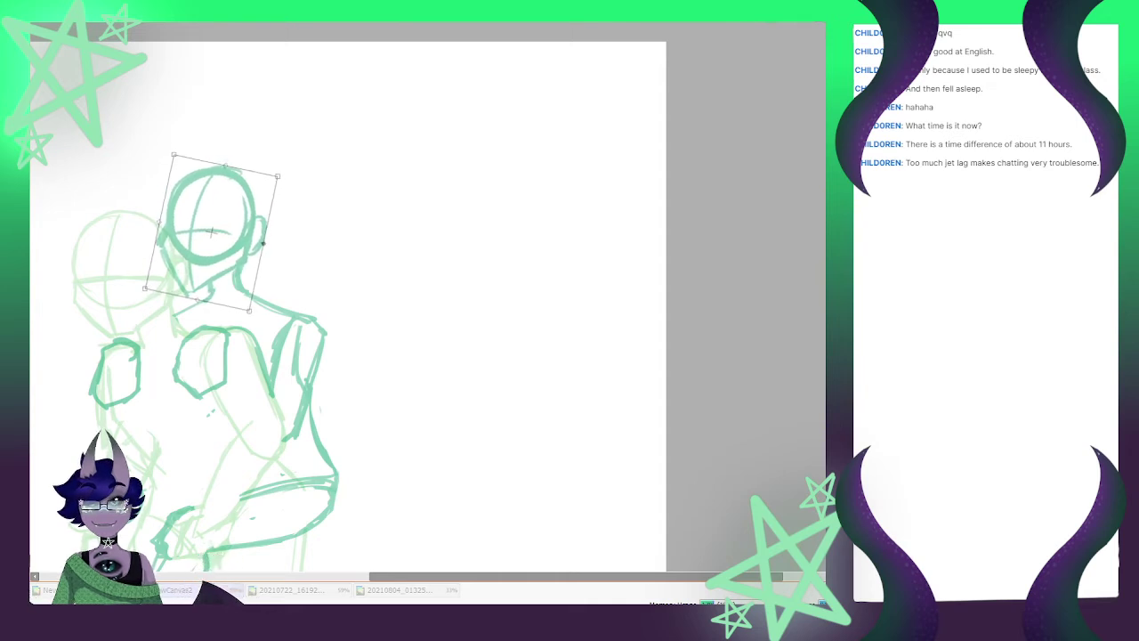
left_click_drag(212, 232, 215, 227)
left_click_drag(287, 171, 283, 170)
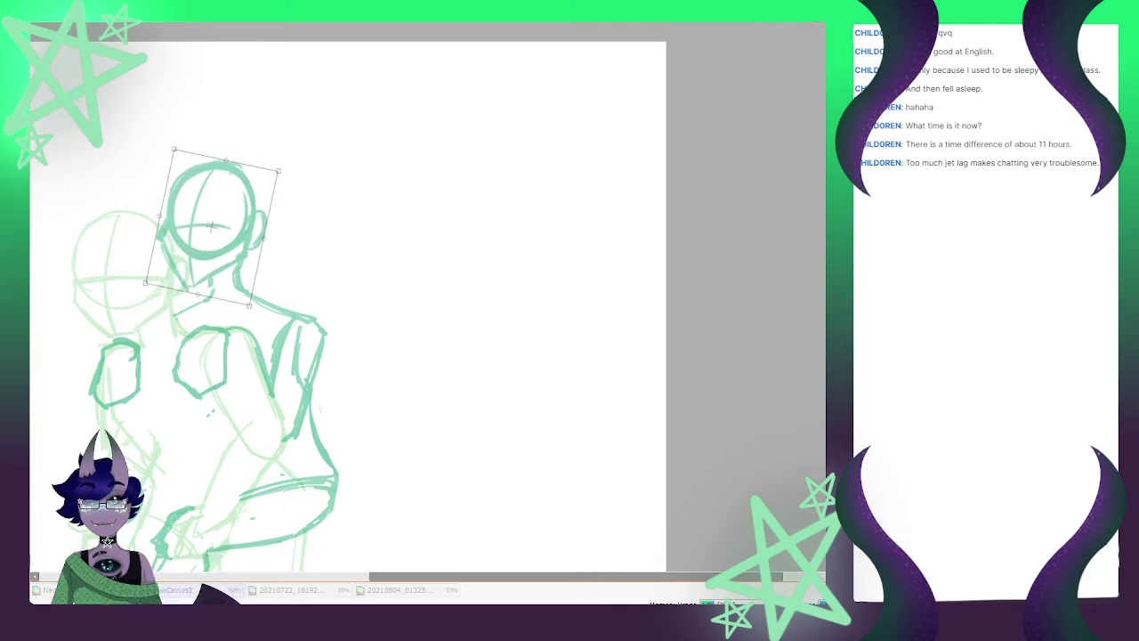
key("Return")
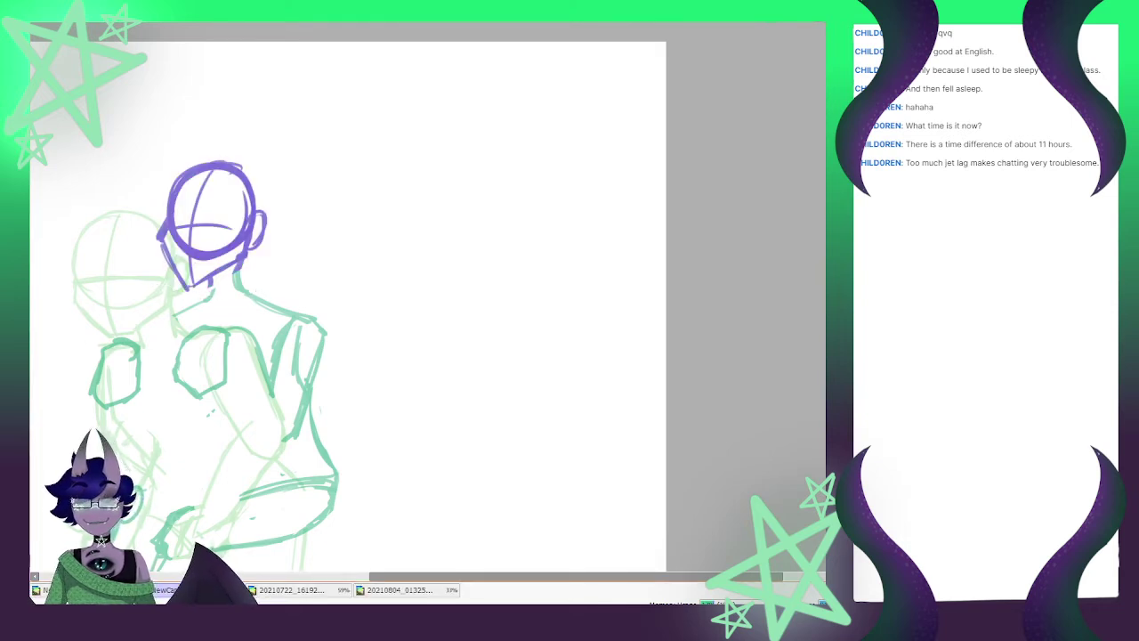
key("ctrl+d")
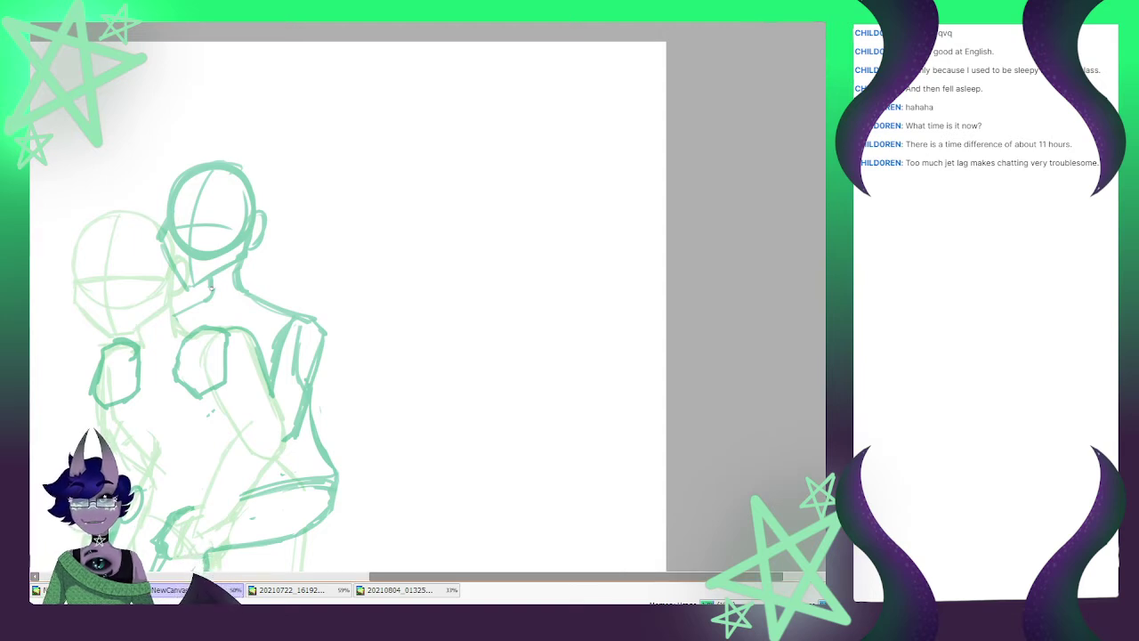
Connect the rear figure's front neck line to the tilted jaw in teal, and restore both sketches to full opacity
left_click_drag(212, 287, 202, 300)
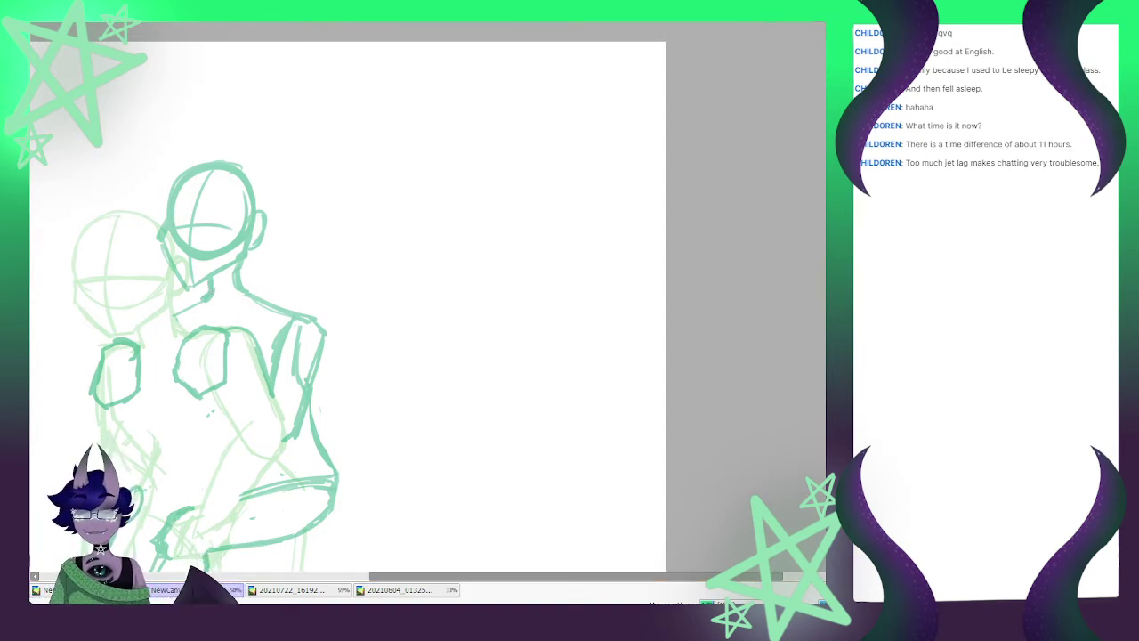
key("ctrl+z")
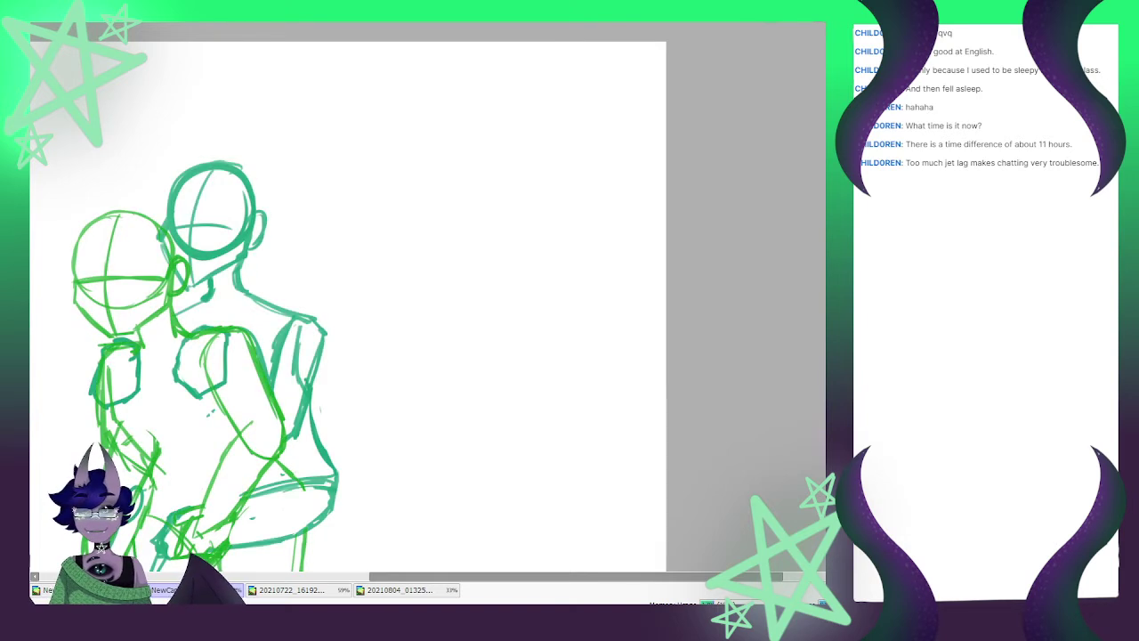
scroll(320, 188, "down", 7)
scroll(277, 174, "up", 3)
scroll(277, 214, "down", 3)
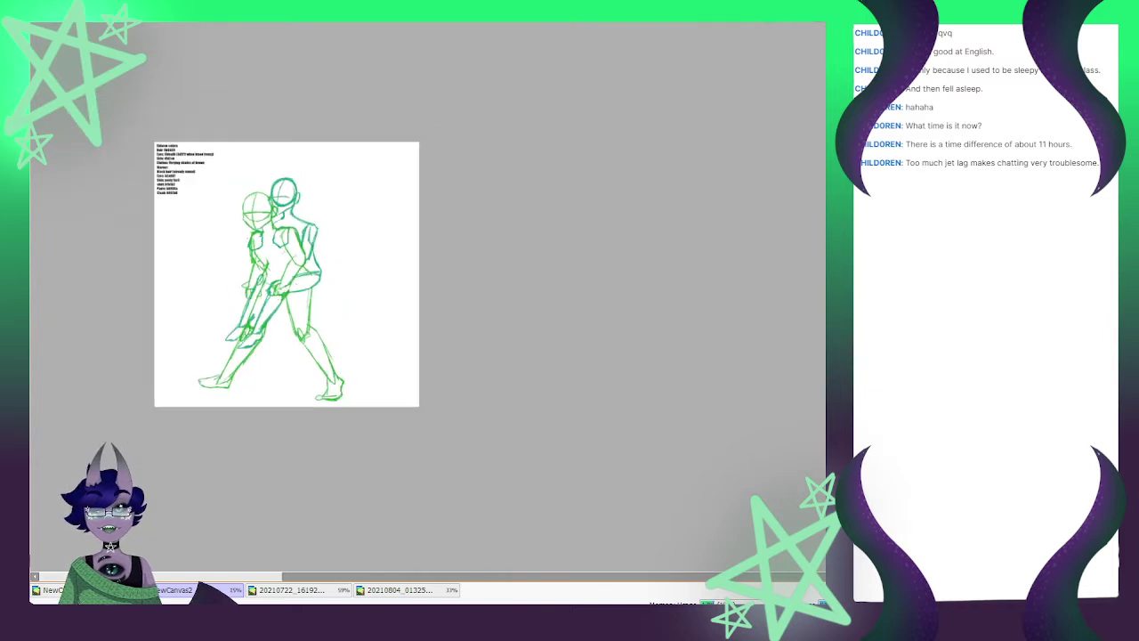
Sketch sweeping purple curves looping around both figures, with small pointed shapes at the upper edges, and fade them to a light tint
scroll(210, 253, "up", 3)
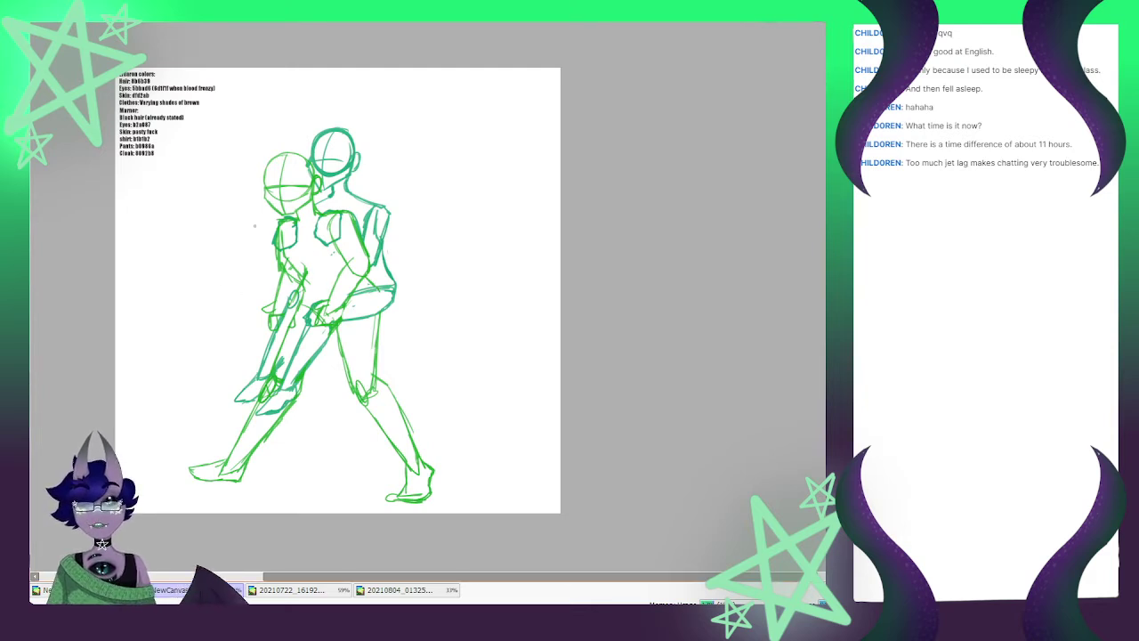
mouse_move(264, 208)
left_mouse_down()
mouse_move(229, 262)
mouse_move(228, 360)
left_mouse_up()
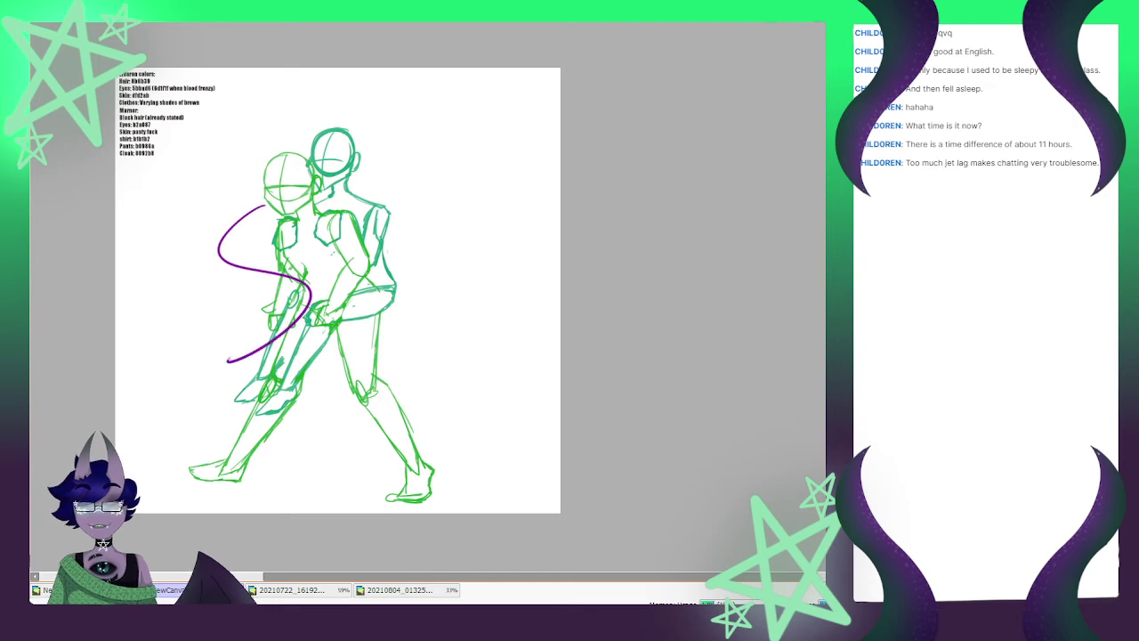
left_click_drag(318, 310, 391, 290)
mouse_move(194, 373)
left_mouse_down()
mouse_move(242, 425)
mouse_move(470, 294)
left_mouse_up()
left_click_drag(384, 210, 401, 177)
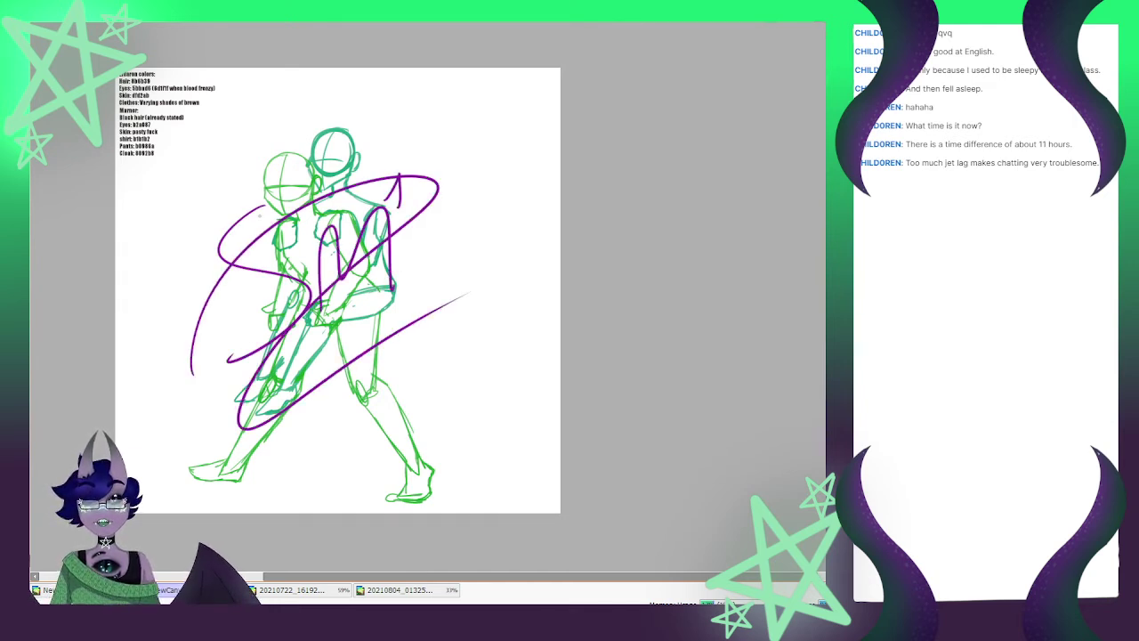
mouse_move(201, 203)
left_mouse_down()
mouse_move(204, 228)
mouse_move(219, 233)
left_mouse_up()
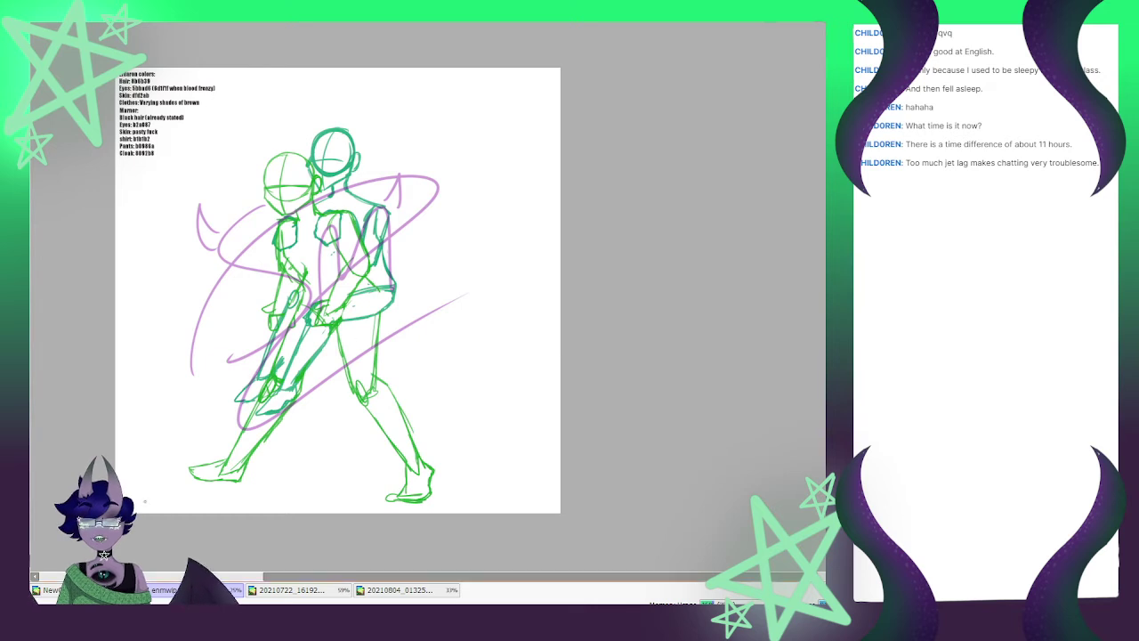
Switch to the chibi character drawing, paint three purple oval highlights on the navy hair, and dim them to a subtle tint
left_click(73, 590)
scroll(309, 264, "down", 4)
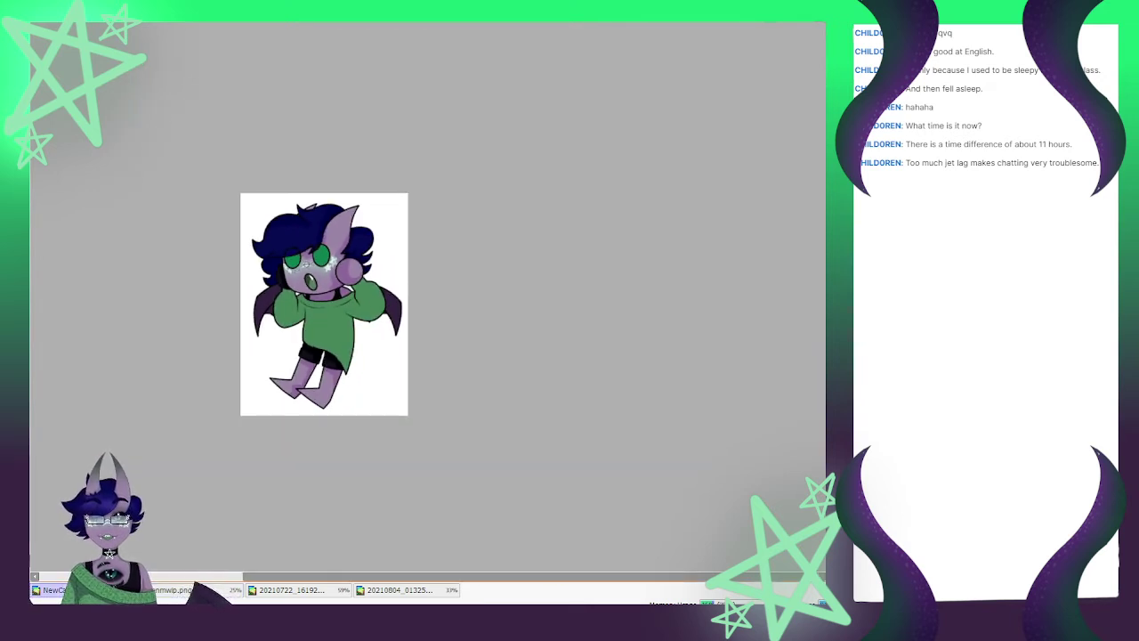
scroll(297, 272, "up", 3)
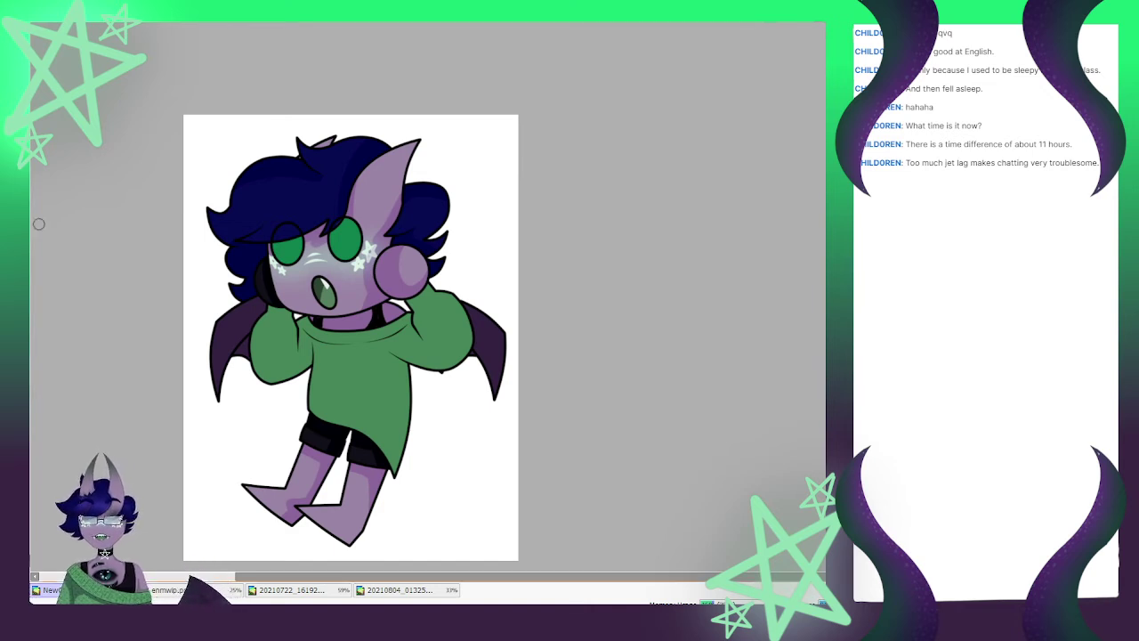
scroll(297, 114, "up", 1)
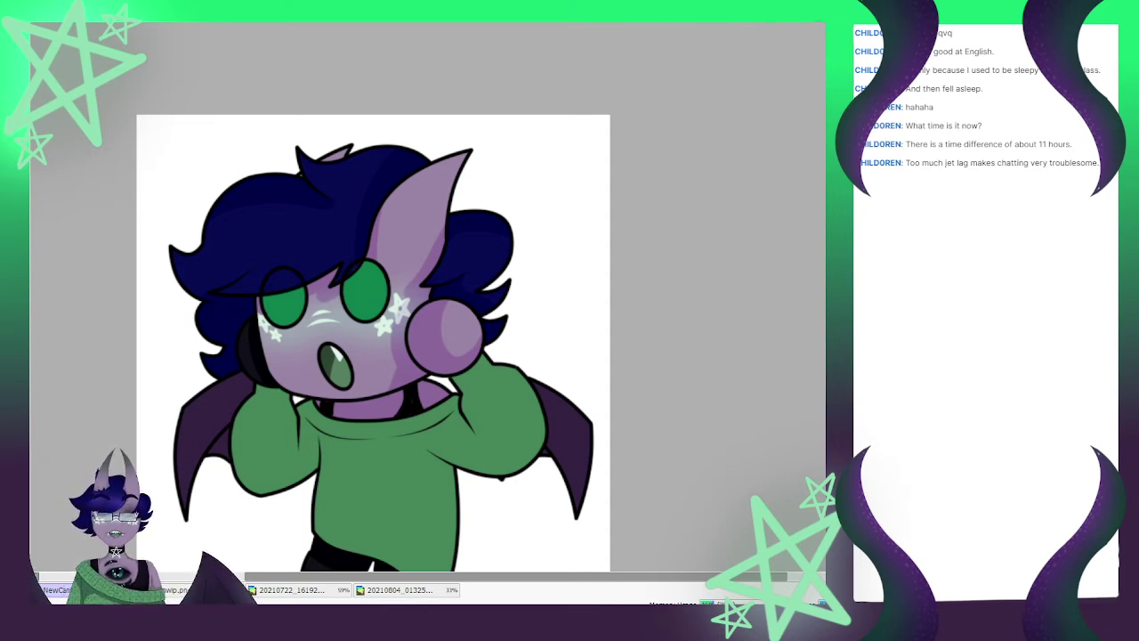
left_click_drag(223, 211, 223, 213)
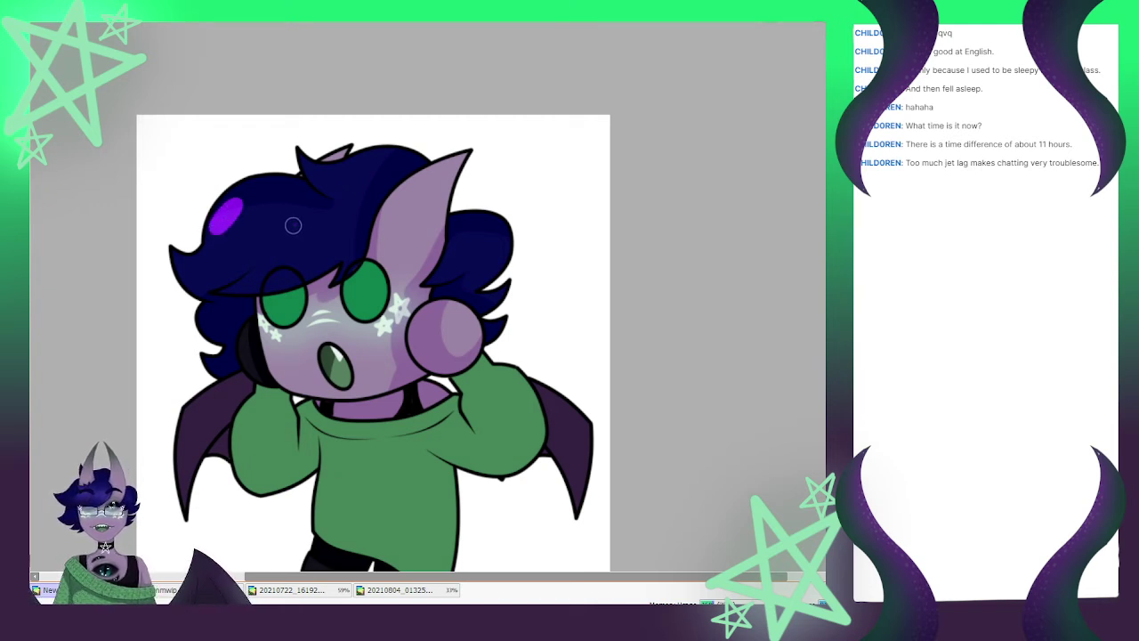
mouse_move(296, 227)
left_mouse_down()
mouse_move(287, 236)
mouse_move(295, 229)
left_mouse_up()
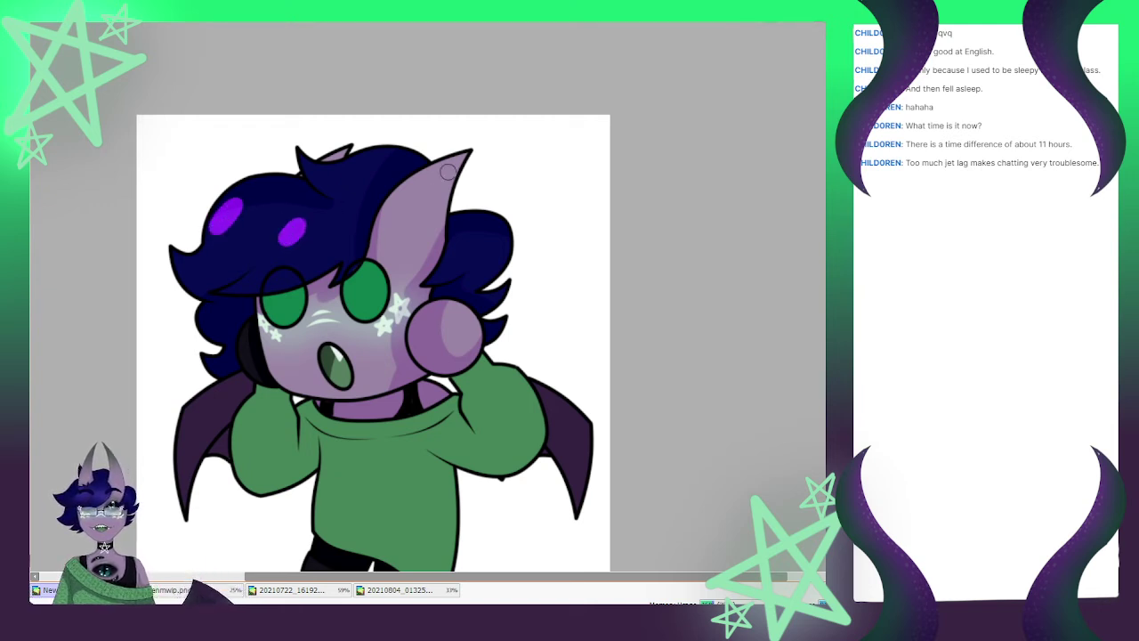
left_click_drag(492, 236, 493, 238)
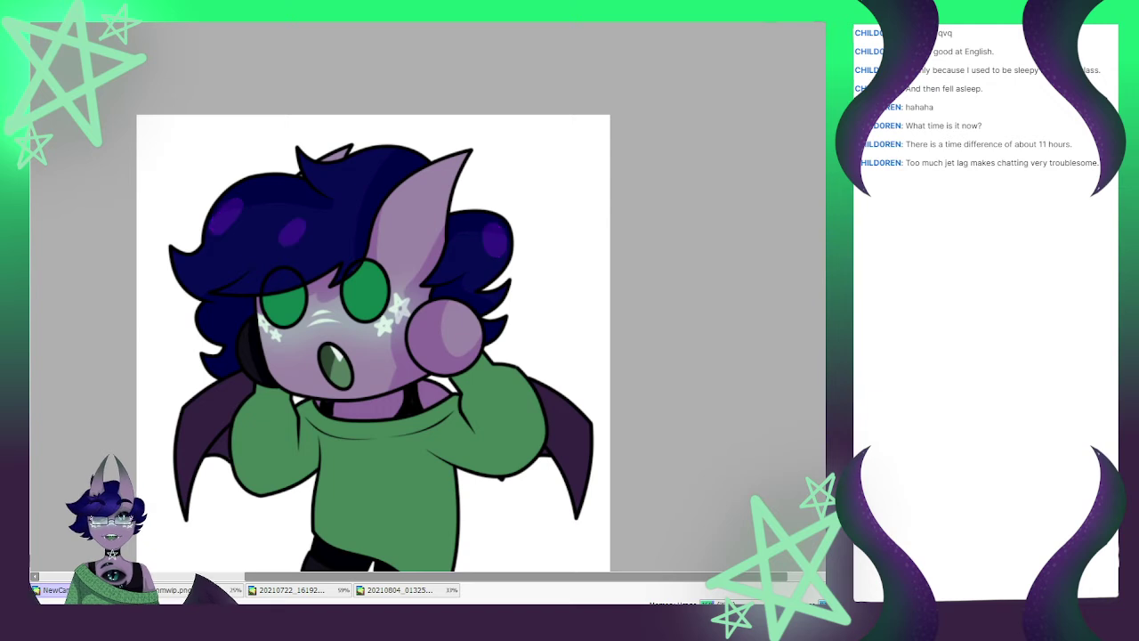
scroll(262, 212, "down", 3)
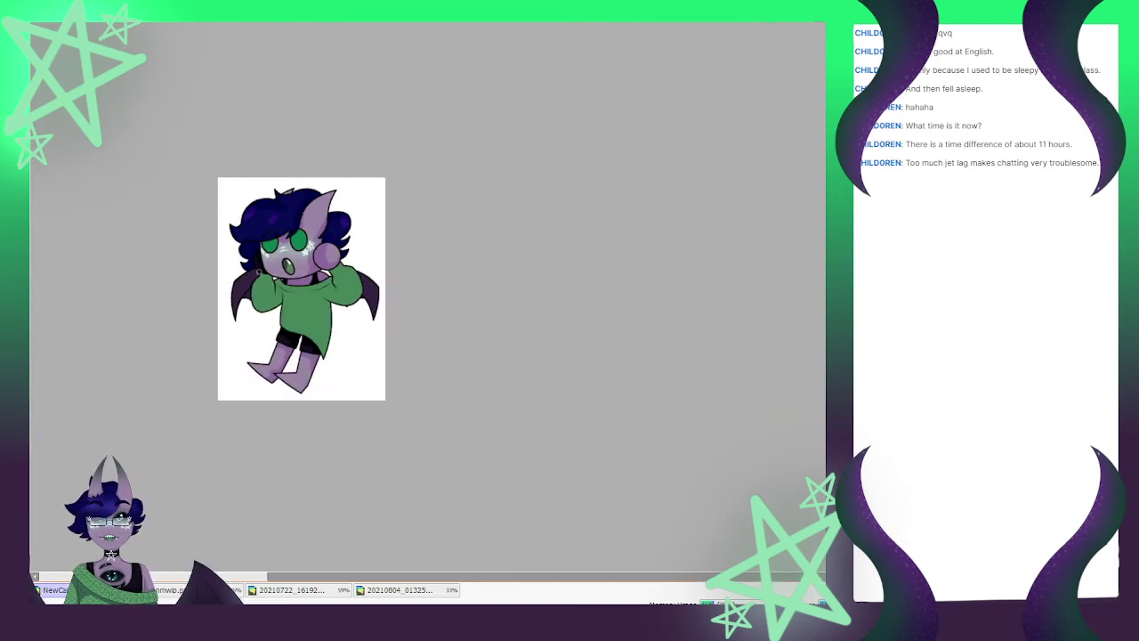
Paint solid black shadow shapes along both sleeves, beneath the raised arms and down the far side of the green sweater
scroll(259, 267, "up", 3)
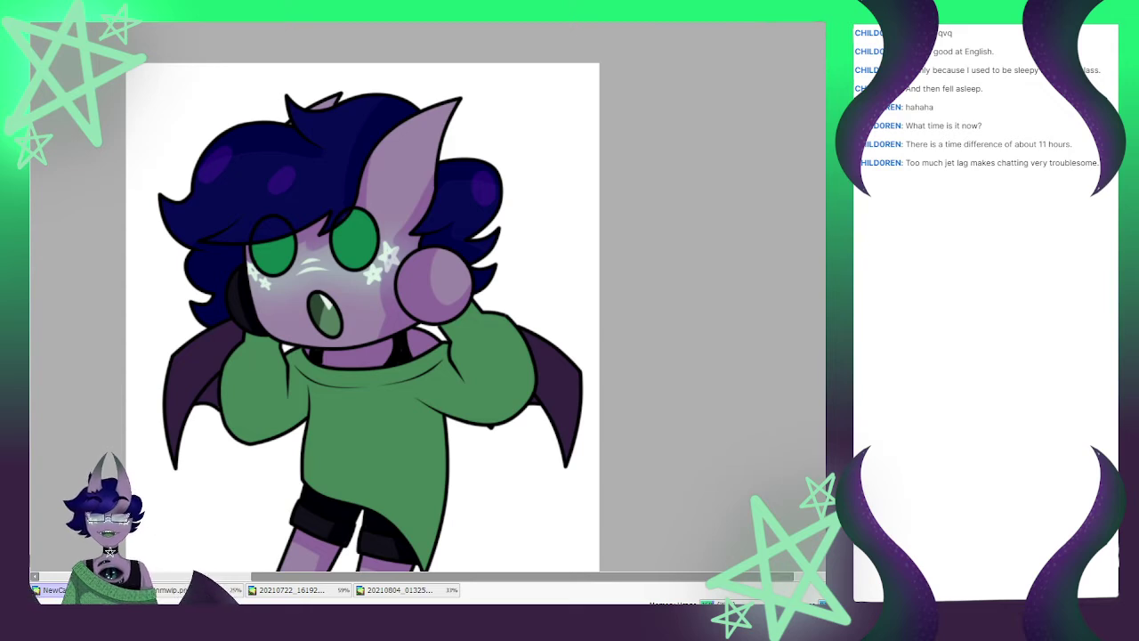
scroll(274, 367, "up", 2)
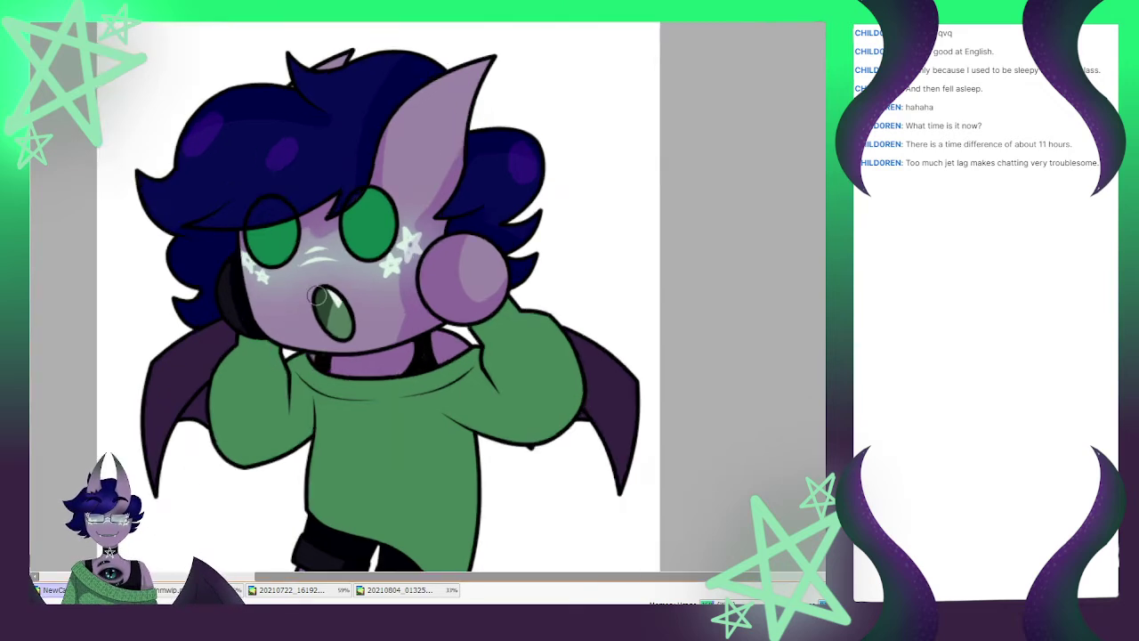
scroll(222, 388, "down", 2)
scroll(233, 349, "up", 3)
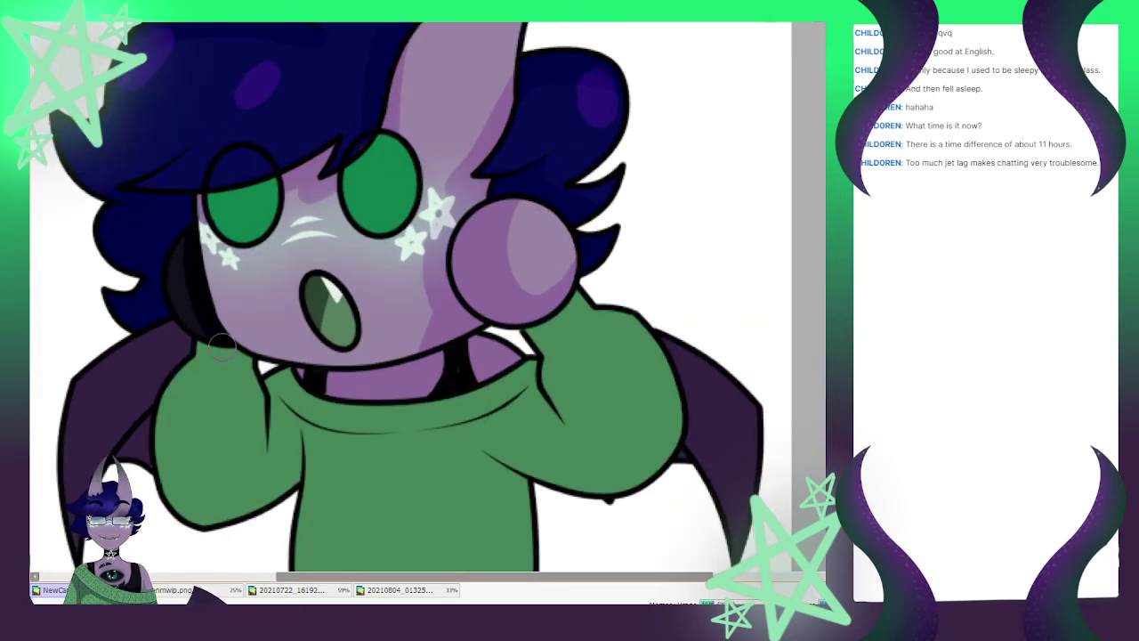
scroll(223, 344, "down", 3)
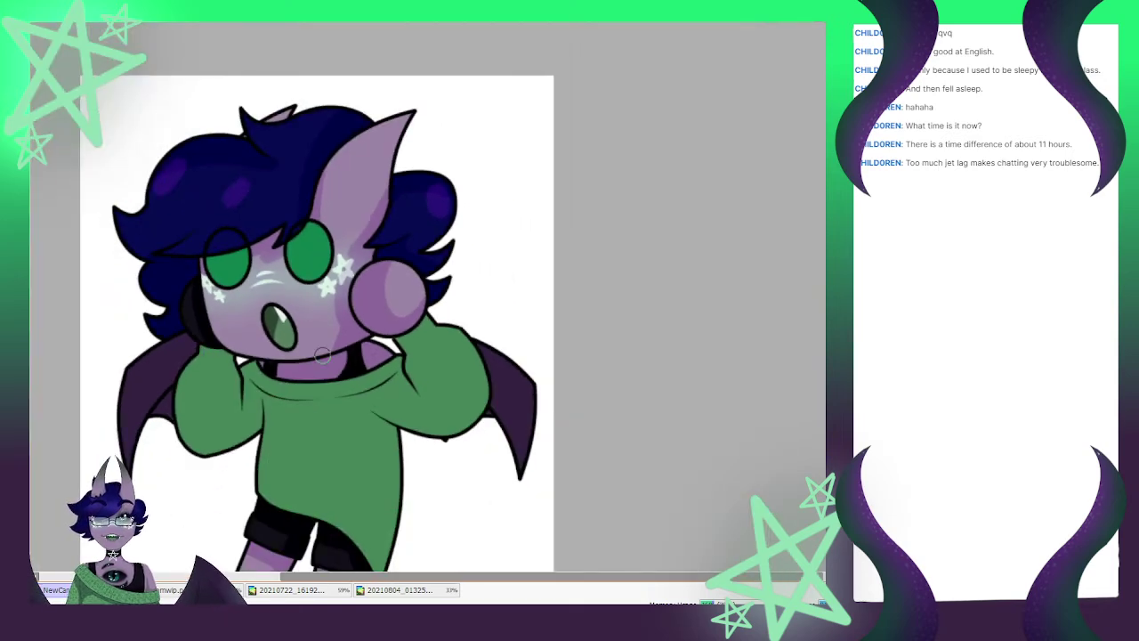
mouse_move(245, 406)
left_mouse_down()
mouse_move(258, 369)
mouse_move(244, 372)
mouse_move(257, 370)
mouse_move(247, 408)
left_mouse_up()
mouse_move(188, 361)
left_mouse_down()
mouse_move(183, 430)
mouse_move(201, 444)
mouse_move(191, 359)
mouse_move(201, 347)
mouse_move(212, 482)
mouse_move(201, 368)
mouse_move(190, 359)
mouse_move(212, 464)
left_mouse_up()
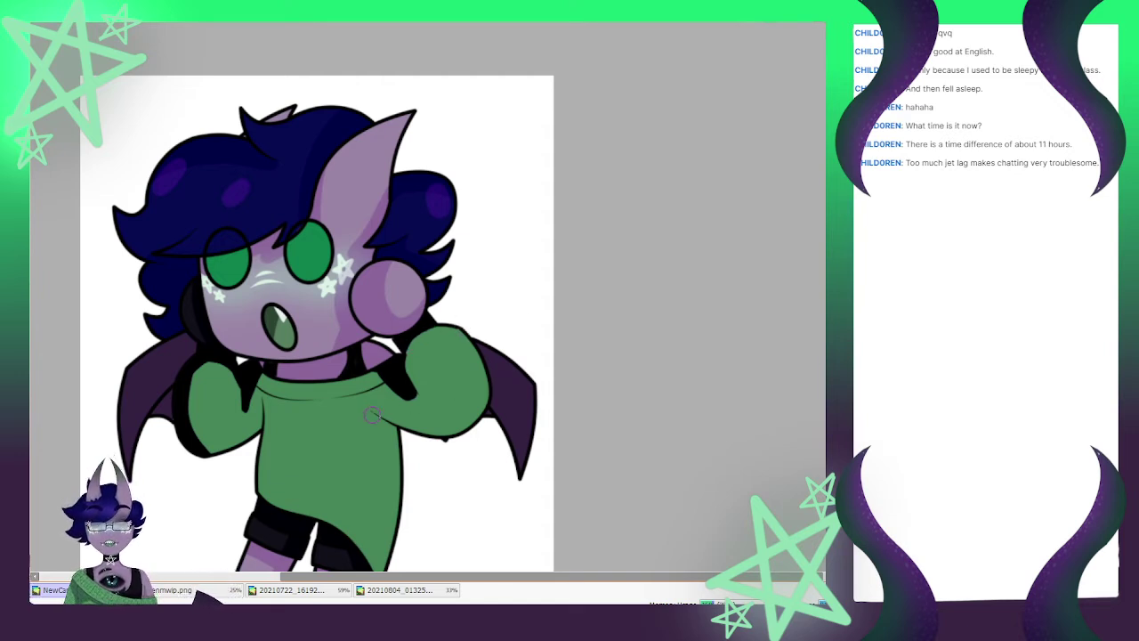
left_click_drag(374, 414, 400, 518)
left_click_drag(387, 423, 403, 472)
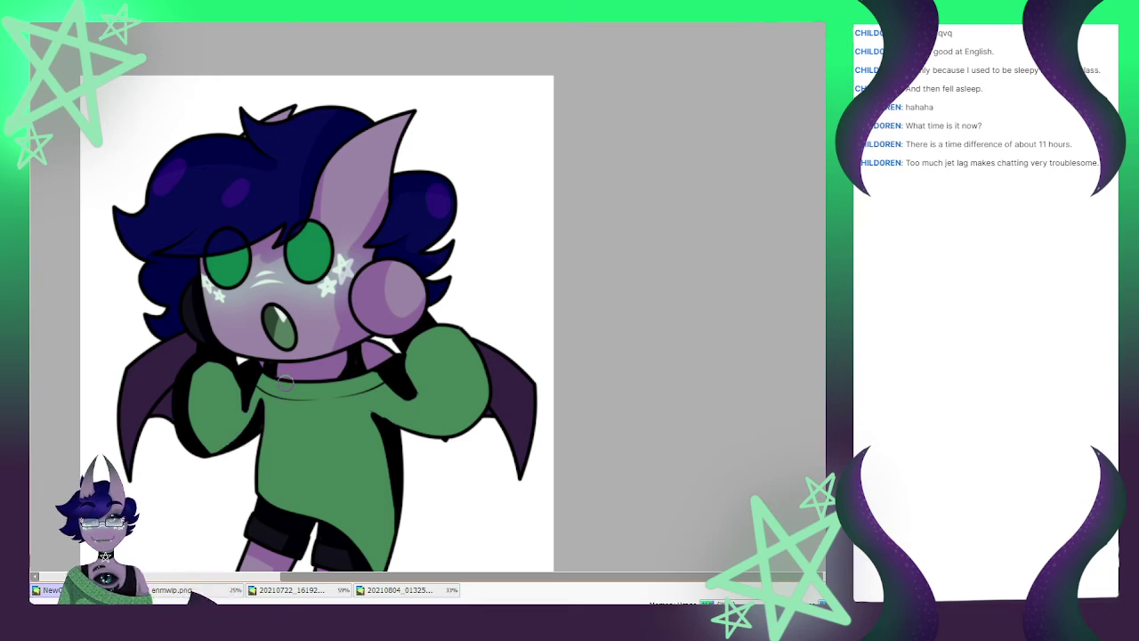
Add two curved fold shadows beneath the sweater's collar and soften all the black sweater shading to a translucent darker green
scroll(284, 383, "down", 3)
scroll(309, 419, "up", 4)
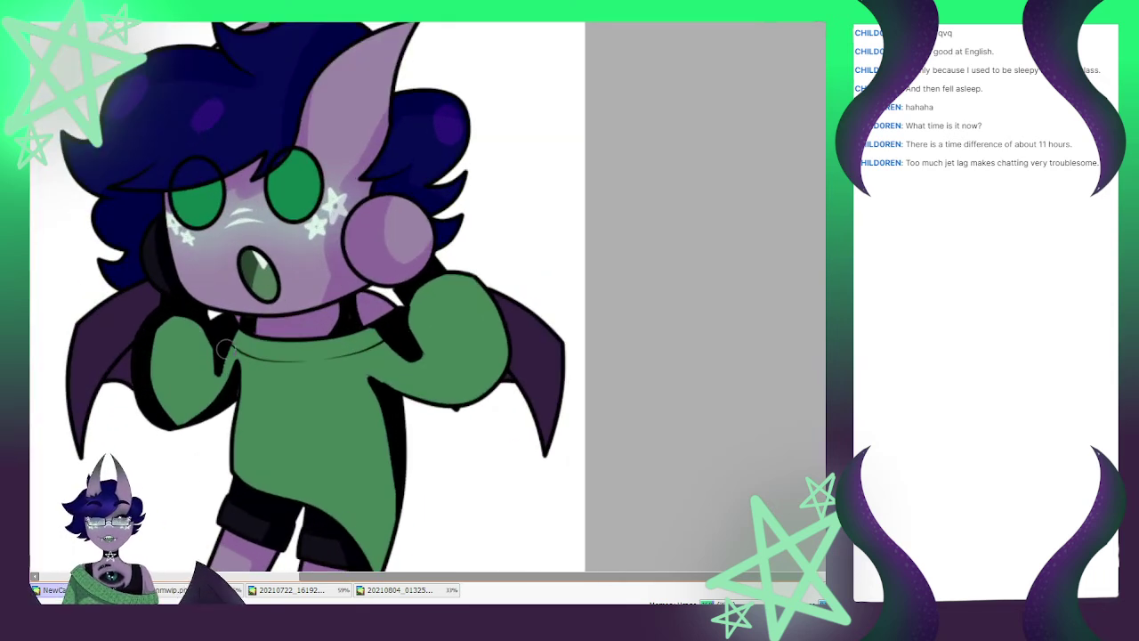
mouse_move(217, 347)
left_mouse_down()
mouse_move(303, 355)
mouse_move(366, 324)
mouse_move(362, 342)
mouse_move(323, 358)
mouse_move(383, 340)
left_mouse_up()
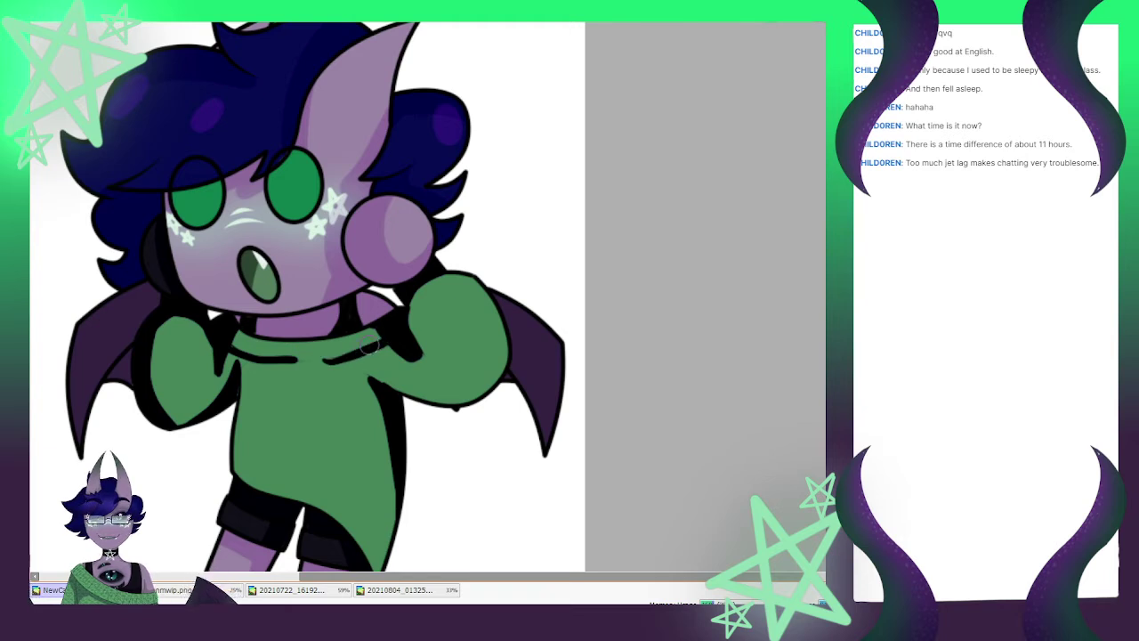
scroll(366, 343, "down", 2)
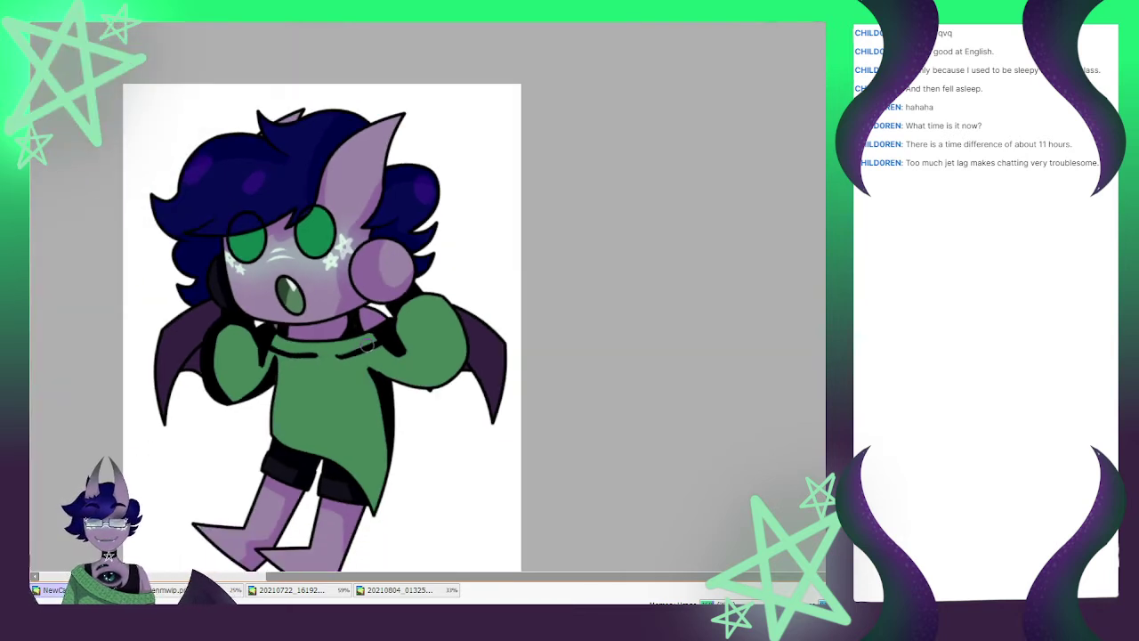
scroll(365, 338, "up", 1)
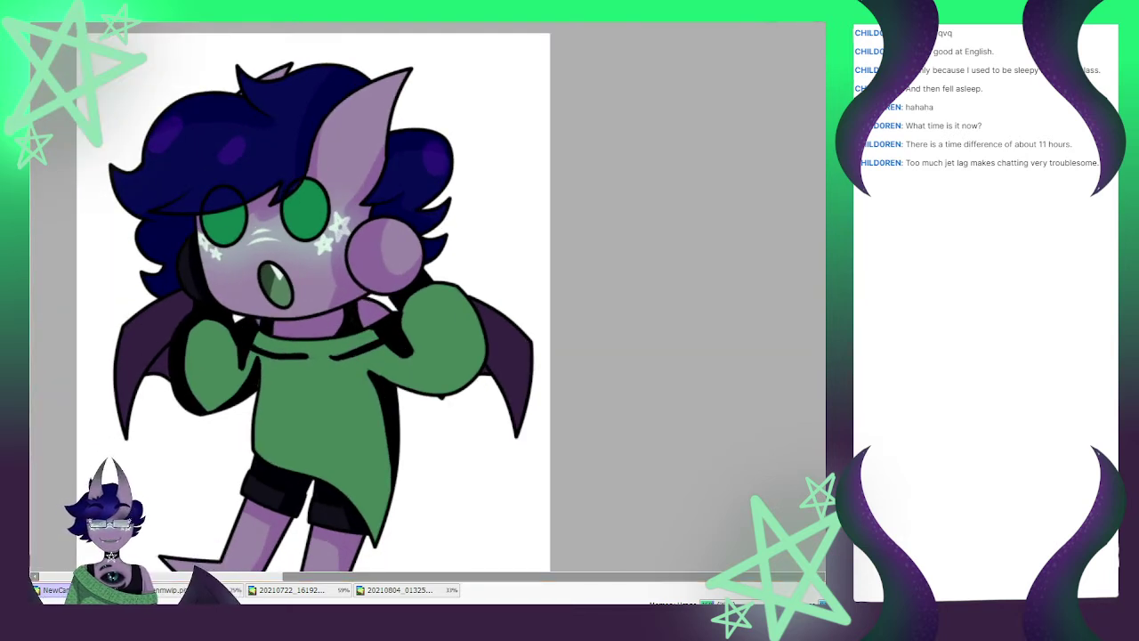
key("ctrl+z")
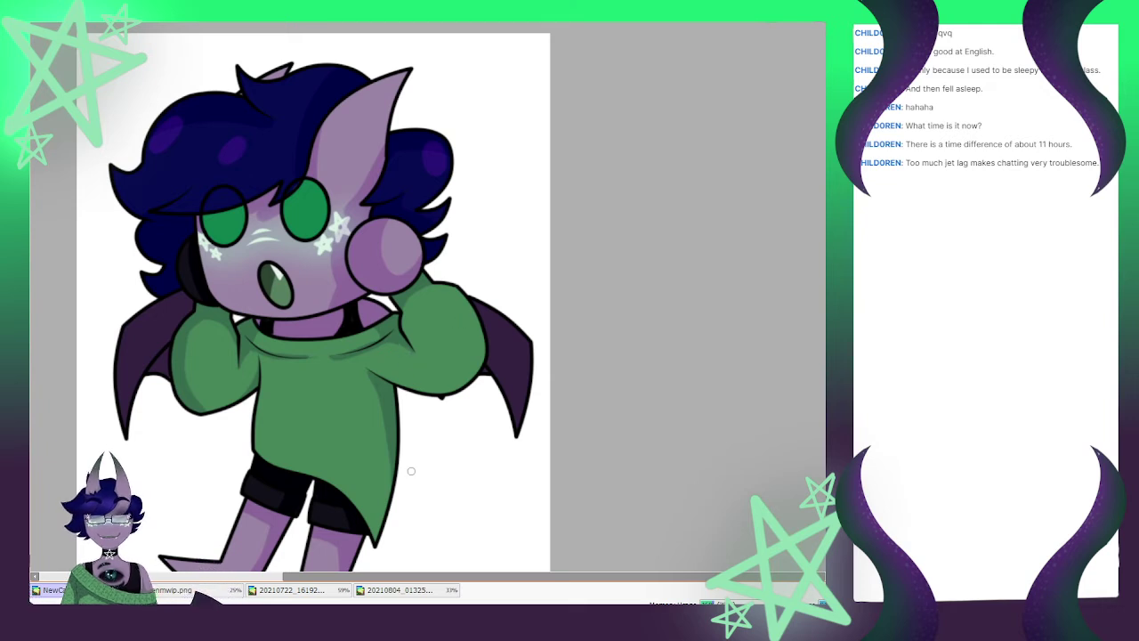
scroll(411, 471, "down", 1)
scroll(513, 449, "up", 2)
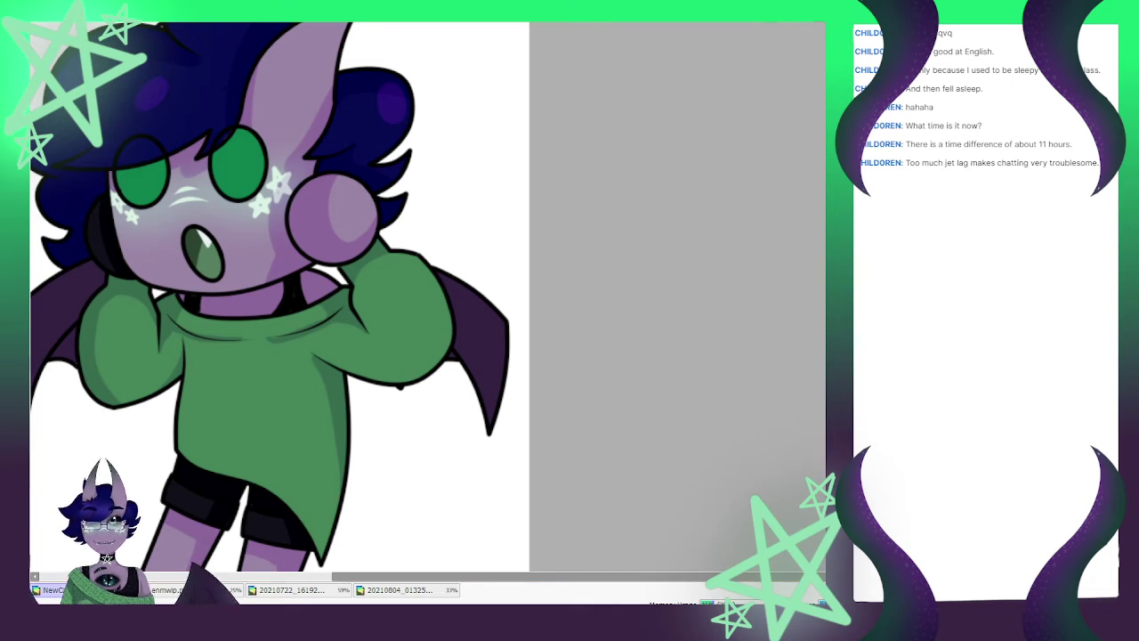
key("ctrl+z")
scroll(317, 360, "down", 1)
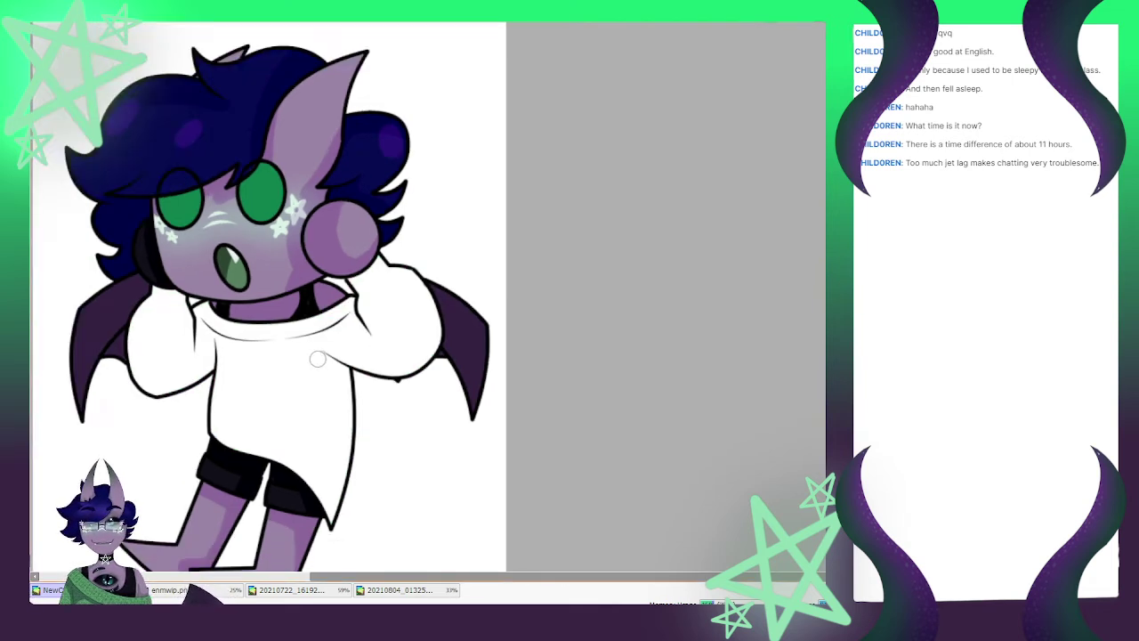
key("ctrl+y")
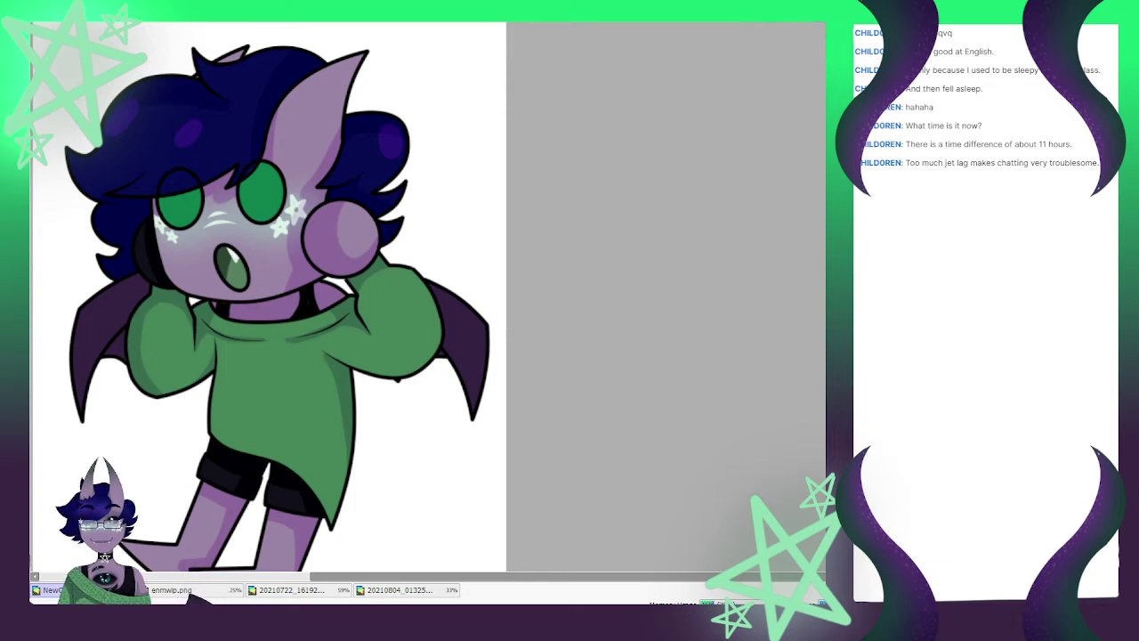
Draw a pink-purple star outline with uneven points on the lower front of the sweater and lighten it to pale pink
scroll(240, 367, "up", 1)
mouse_move(232, 400)
left_mouse_down()
mouse_move(235, 370)
mouse_move(241, 400)
mouse_move(262, 391)
mouse_move(245, 417)
mouse_move(283, 412)
mouse_move(249, 426)
mouse_move(262, 453)
mouse_move(232, 425)
mouse_move(203, 430)
mouse_move(225, 408)
mouse_move(206, 383)
mouse_move(229, 401)
left_mouse_up()
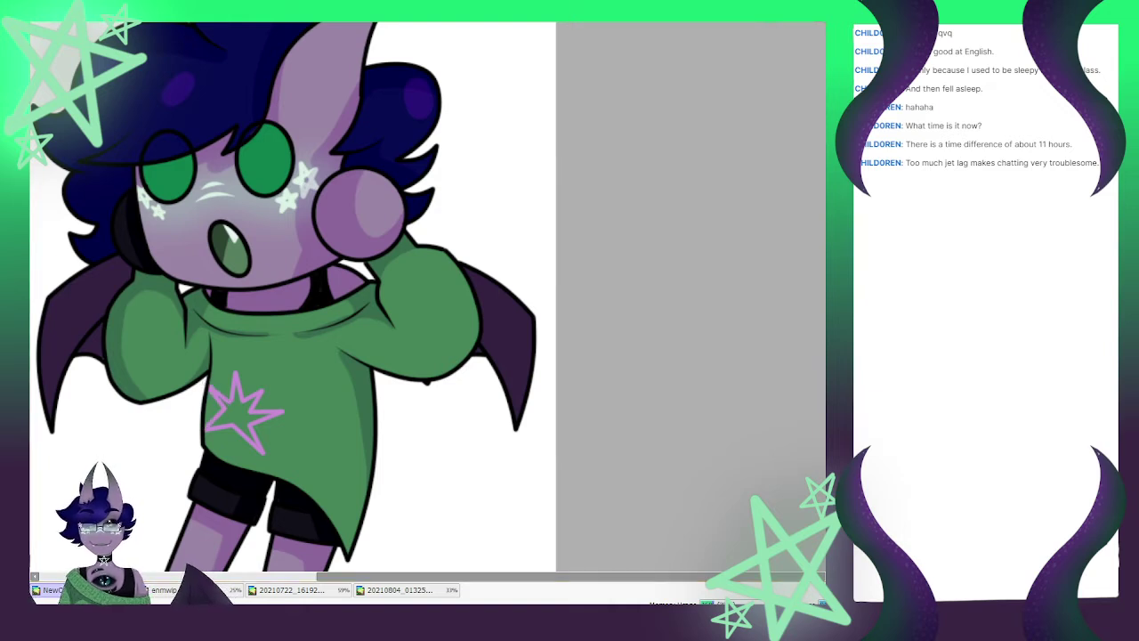
key("ctrl+f")
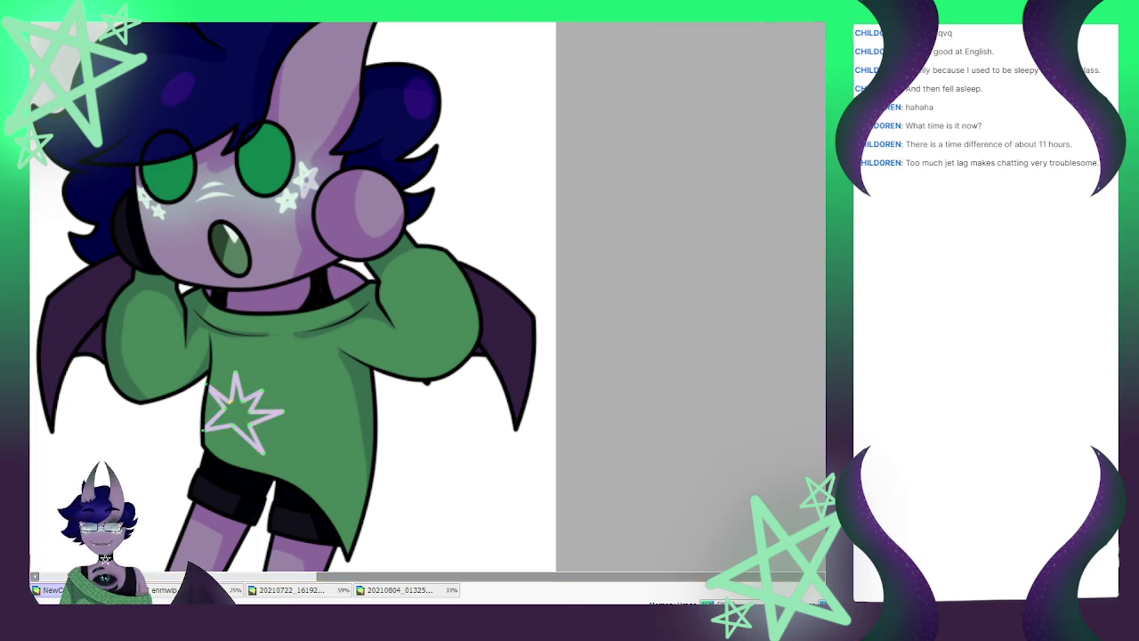
Move the star outline onto the sleeve beside the headphone, scale it down to about three quarters, and center it there
left_click_drag(231, 399, 139, 312)
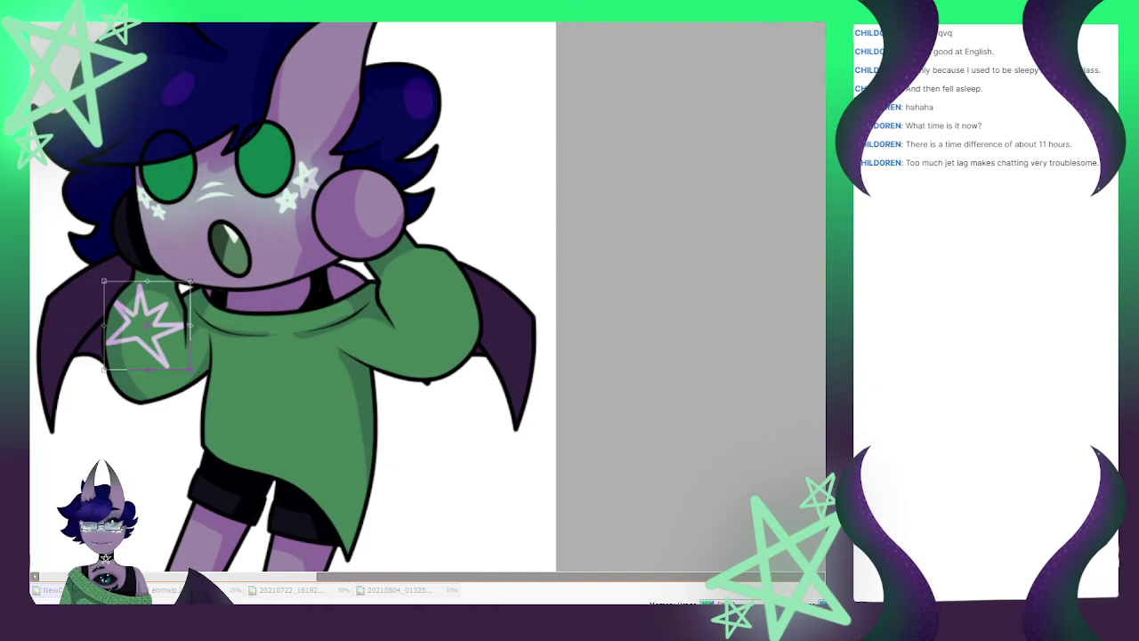
left_click_drag(191, 281, 169, 303)
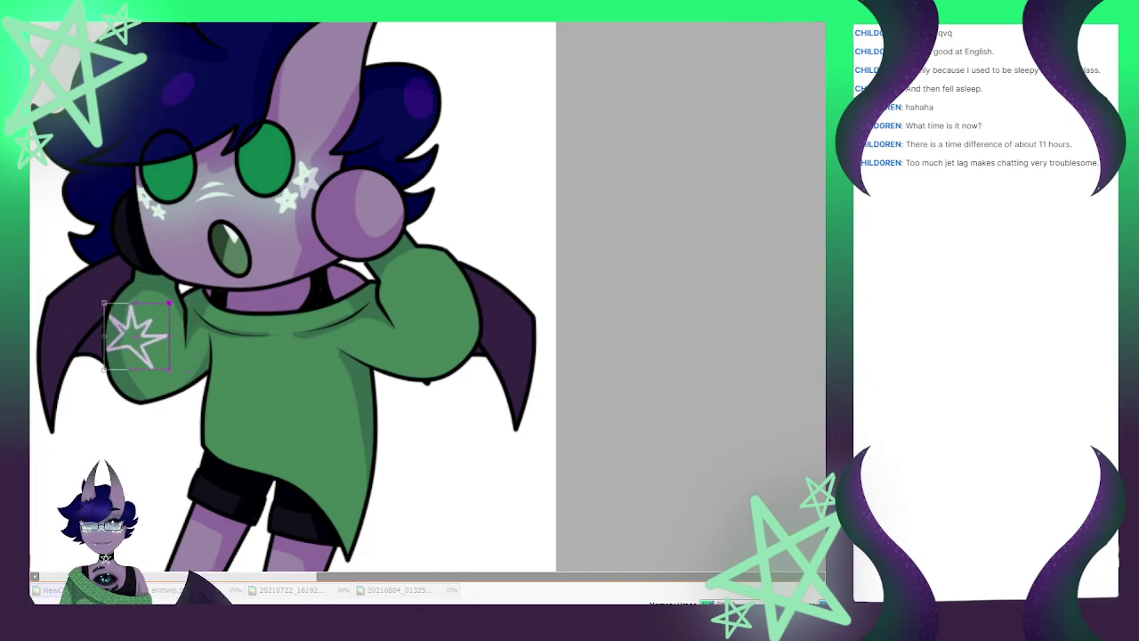
left_click_drag(136, 336, 145, 311)
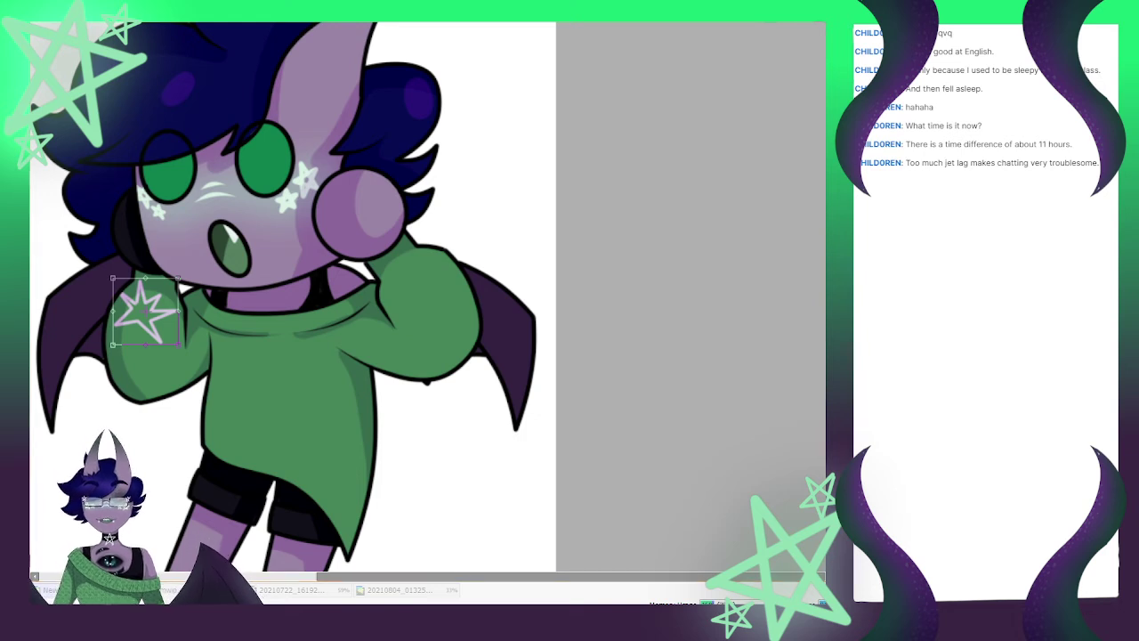
key("Return")
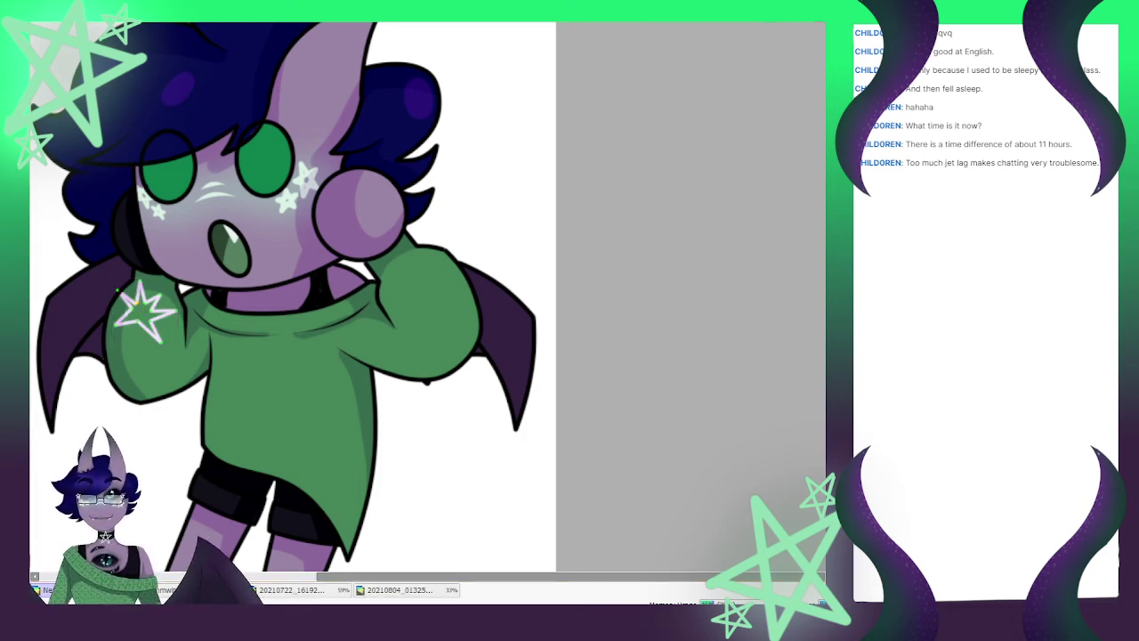
Place a copy of the small star beside the original, at the same height, overlapping the sweater's collar
key("ctrl+t")
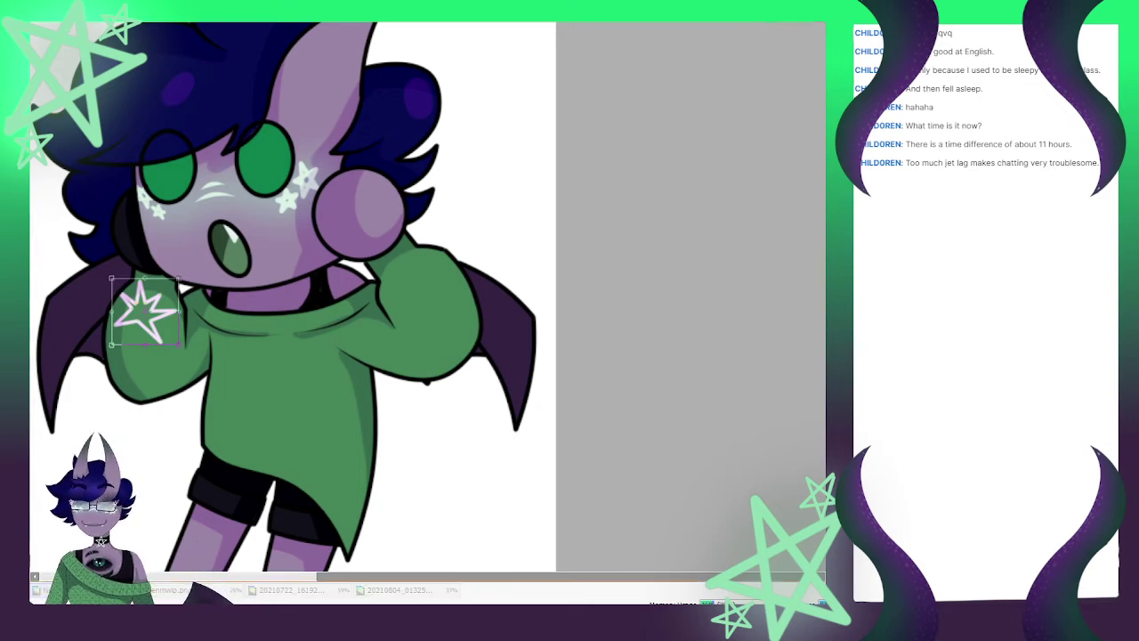
left_click_drag(144, 312, 204, 311)
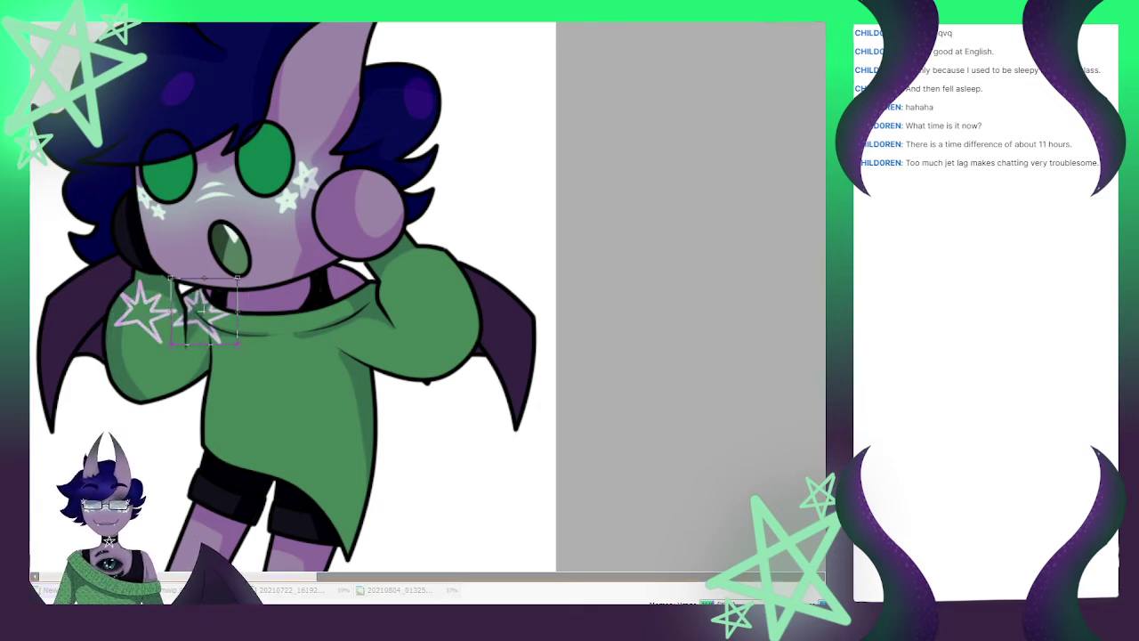
key("Return")
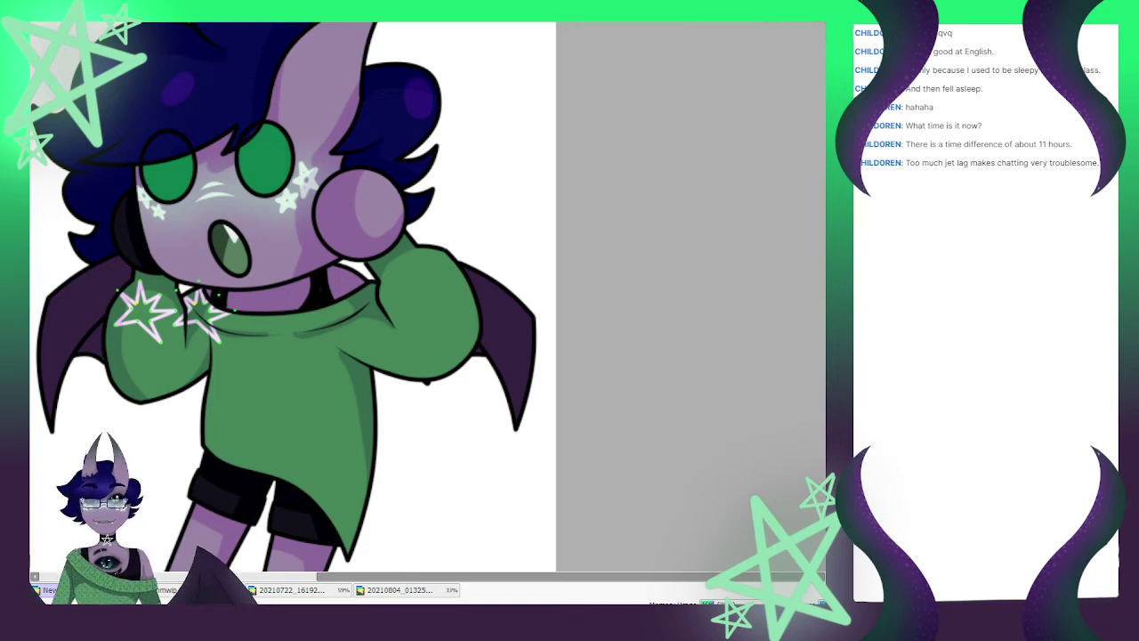
Place a copy of the star pair directly below the first pair to form a two-by-two block on the sleeve
scroll(401, 235, "down", 2)
scroll(210, 266, "up", 2)
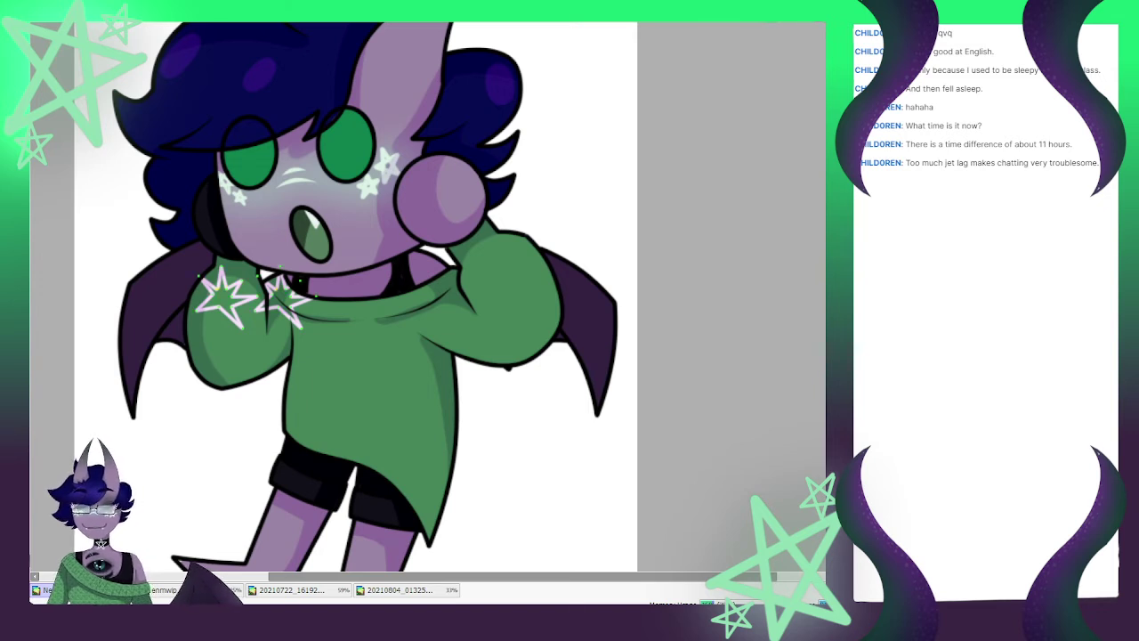
key("ctrl+t")
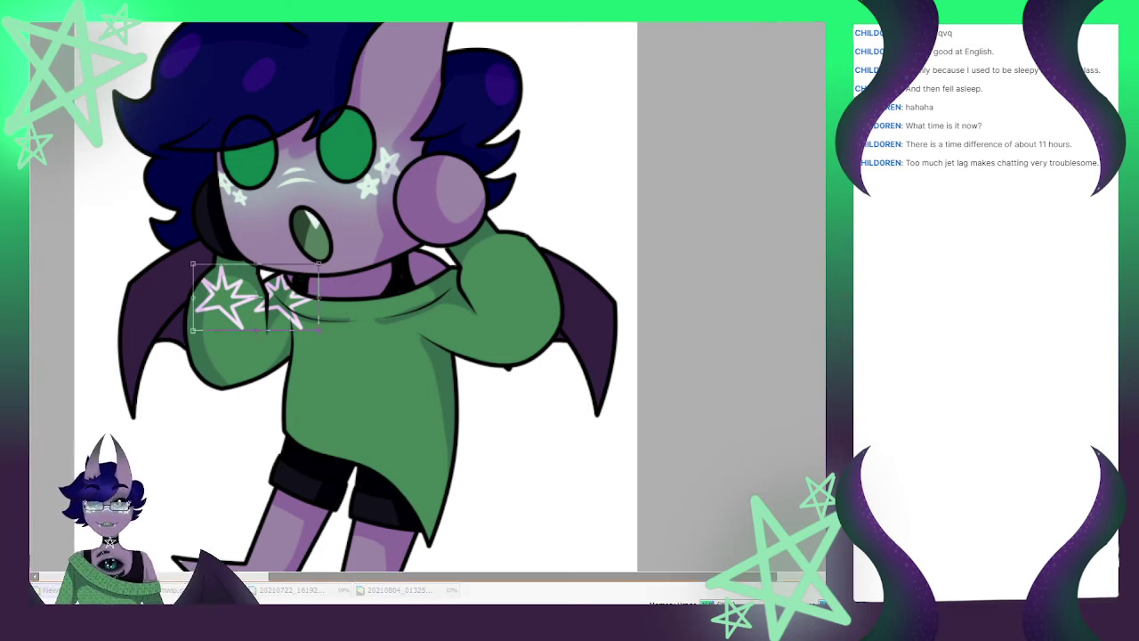
left_click_drag(256, 297, 257, 352)
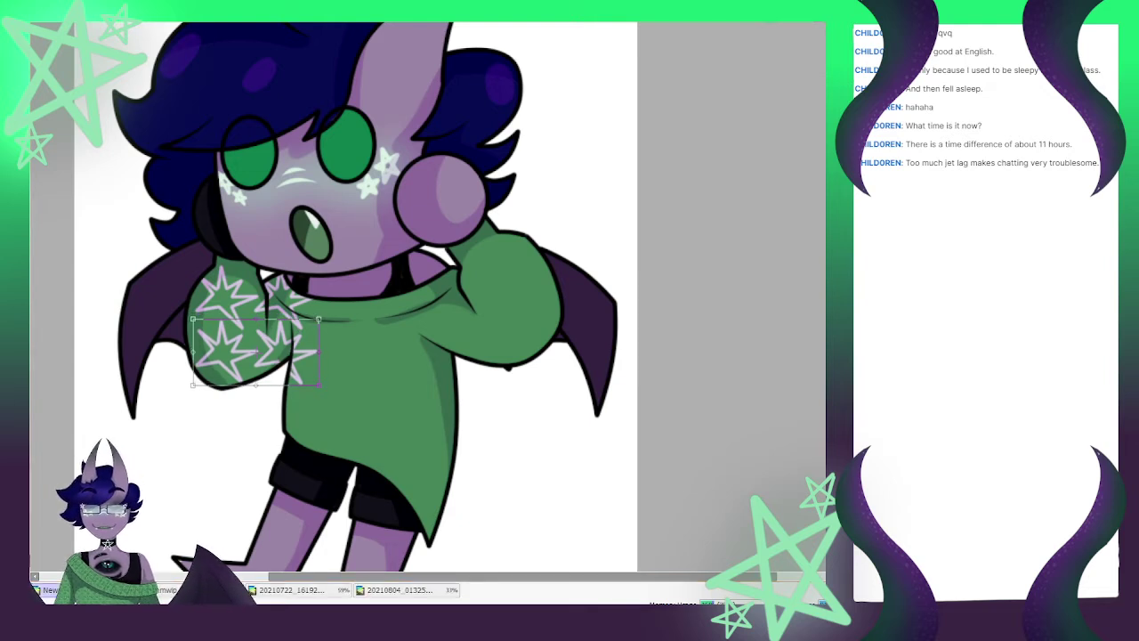
key("Return")
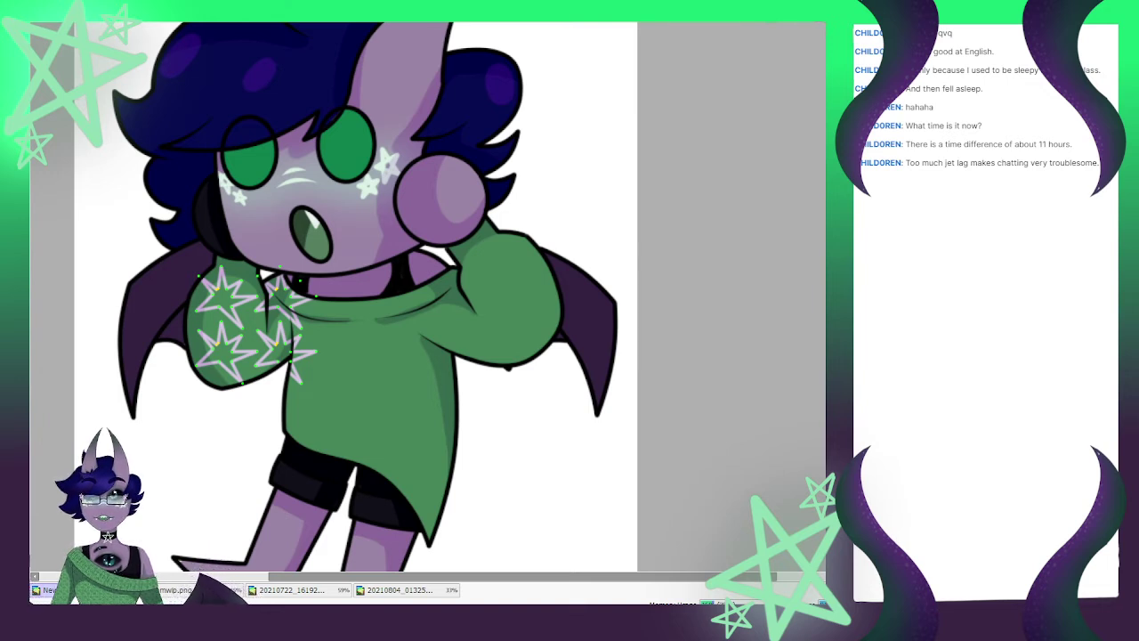
Place a copy of the two-by-two star block across the sweater's chest, and a copy of both blocks directly below
key("ctrl+t")
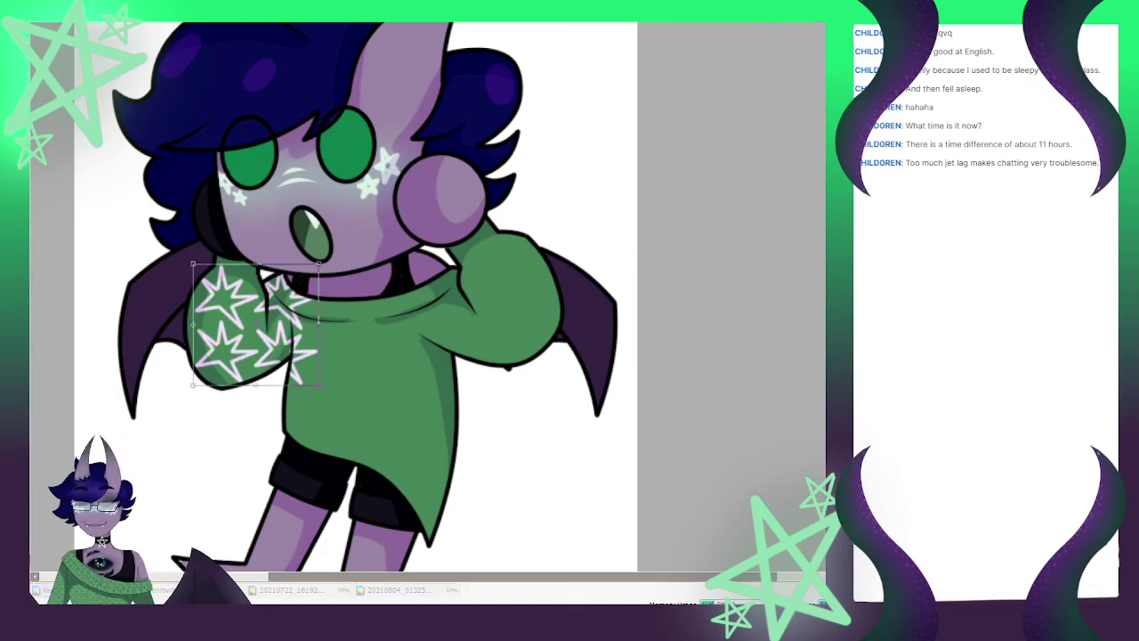
left_click_drag(254, 326, 369, 324)
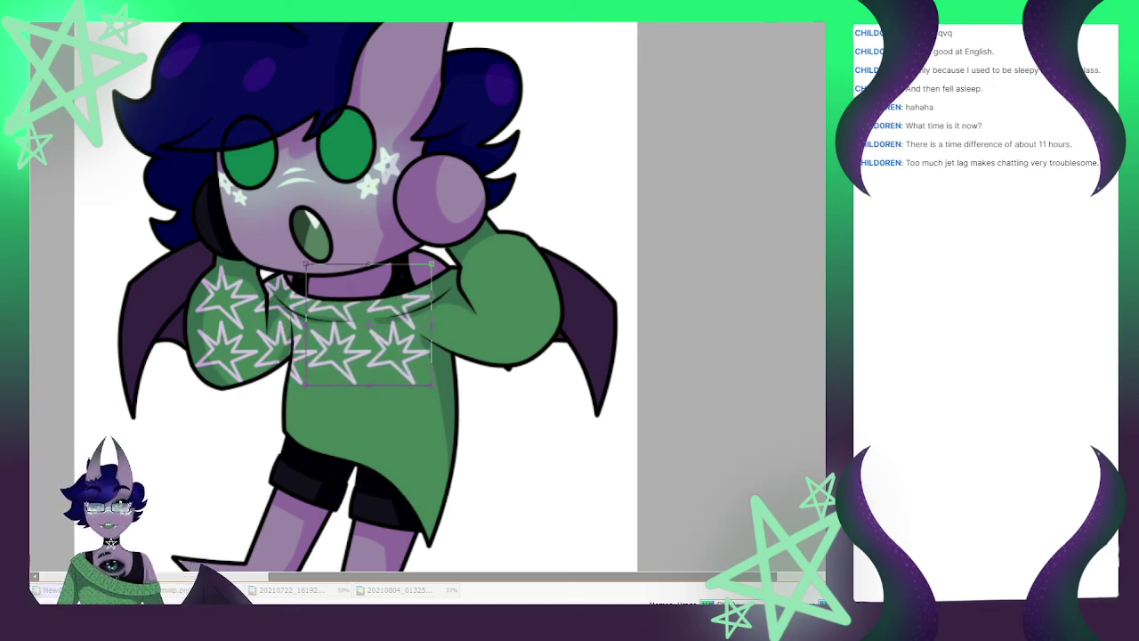
key("Return")
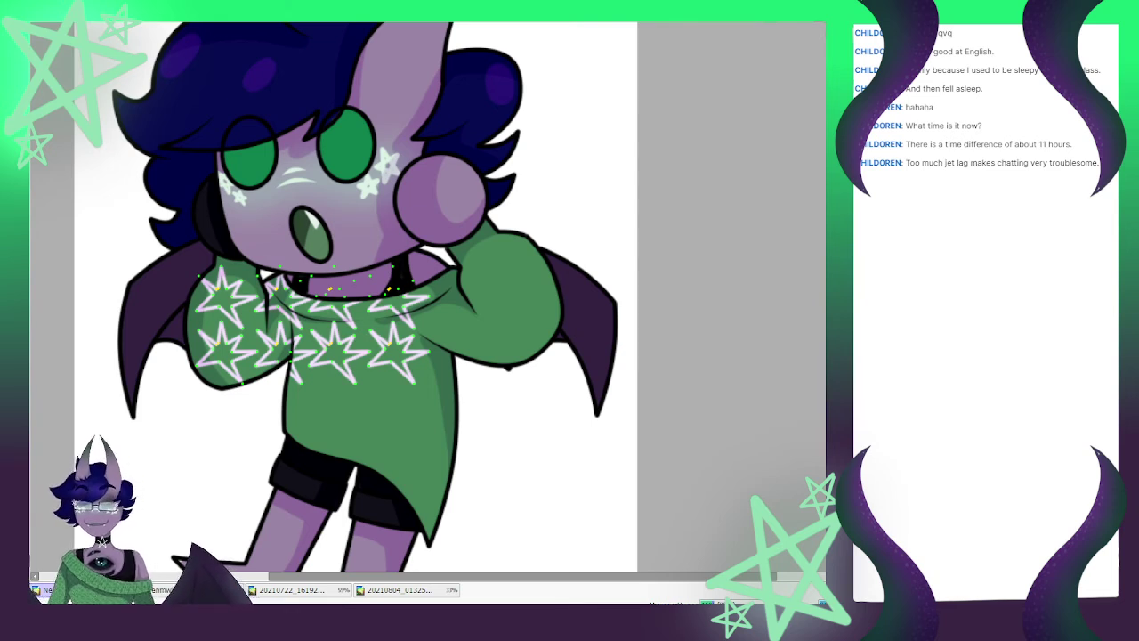
key("ctrl+t")
left_click_drag(312, 322, 313, 437)
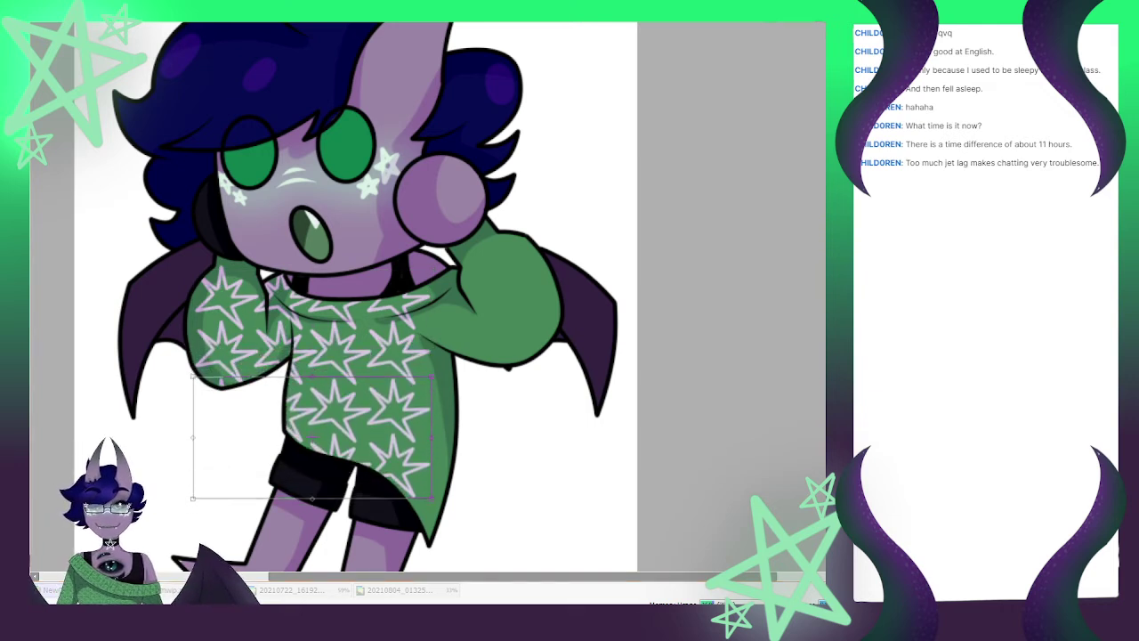
key("Return")
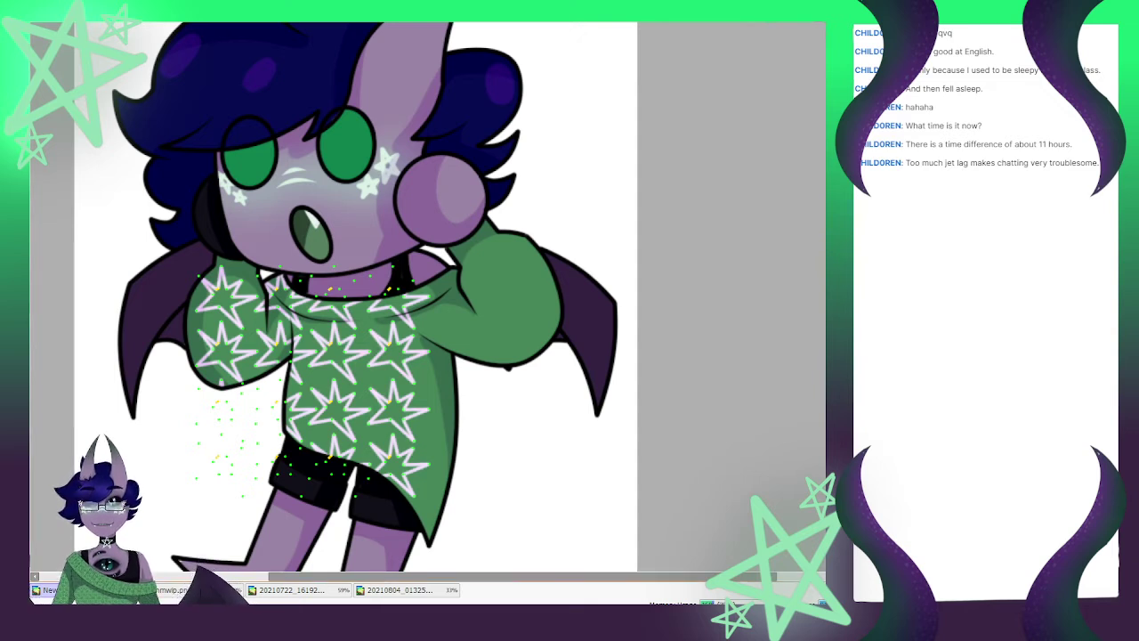
Place a copy of the whole star grid beside it, at the same height, covering the other sleeve and the sweater's side
key("ctrl+t")
left_click_drag(312, 381, 543, 380)
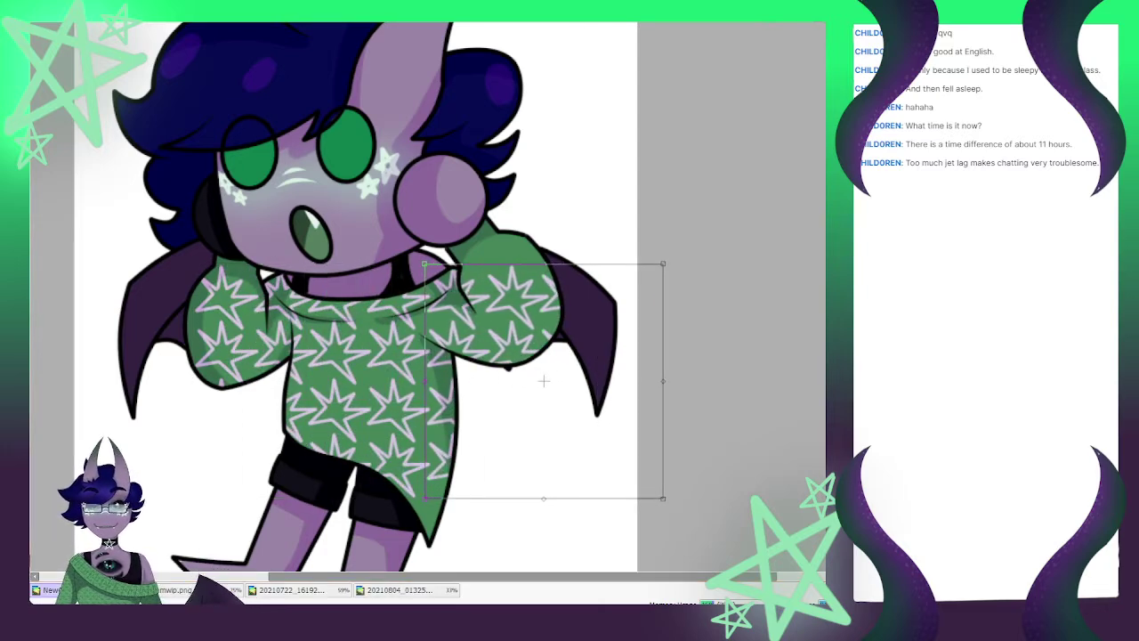
key("Return")
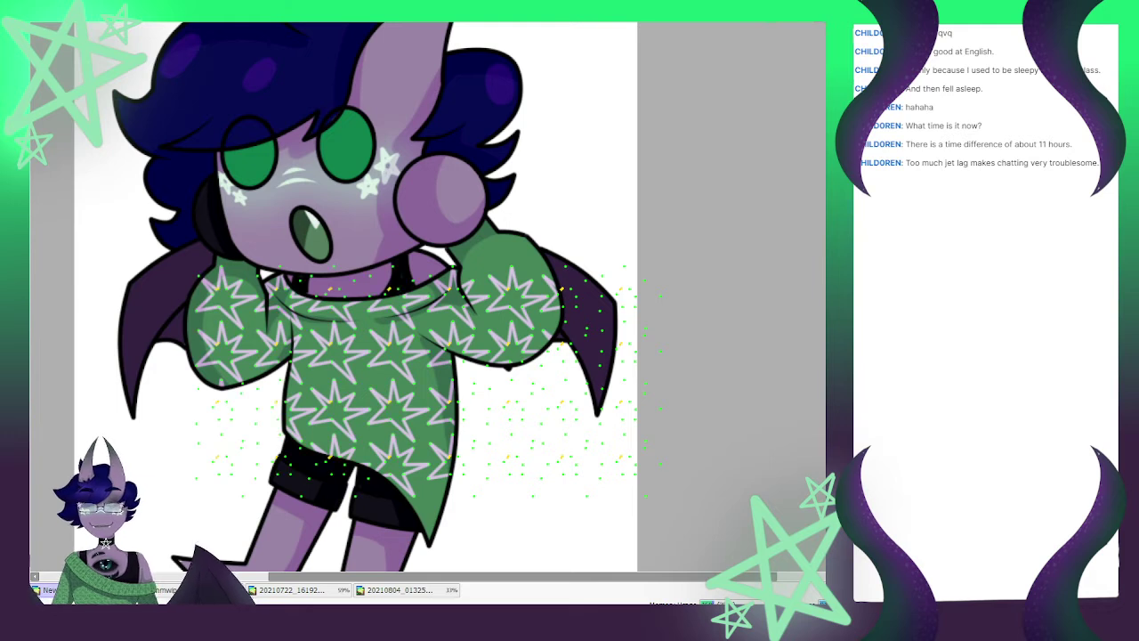
Shift the combined star pattern toward the headphone-side wing and up until it fills the upper part of both sleeves
key("ctrl+t")
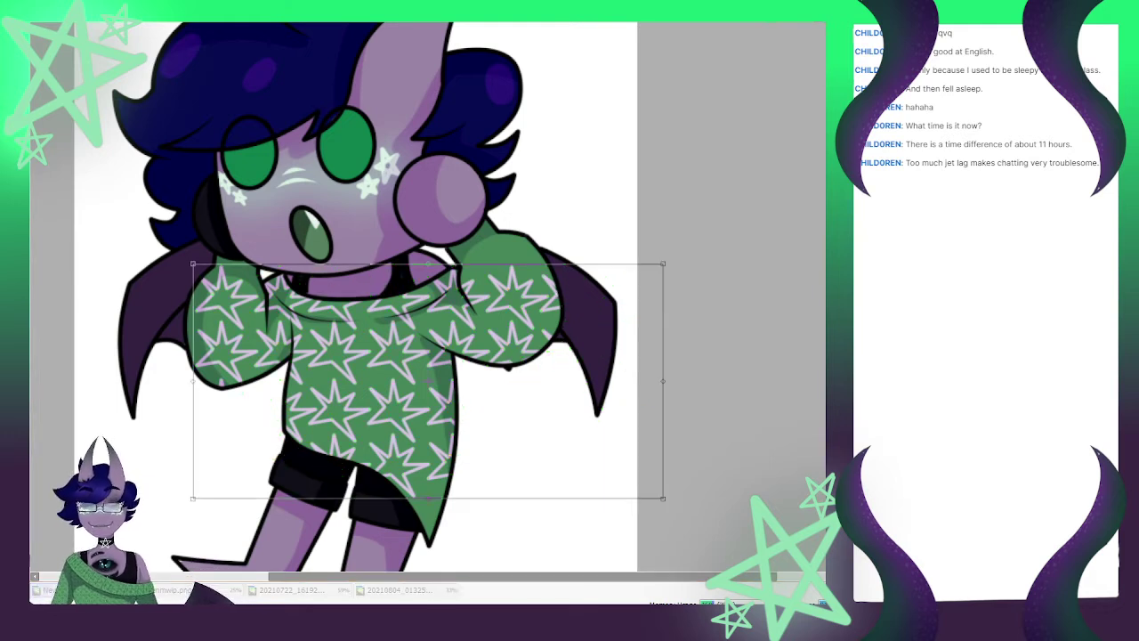
left_click_drag(428, 381, 362, 381)
key("shift+Left")
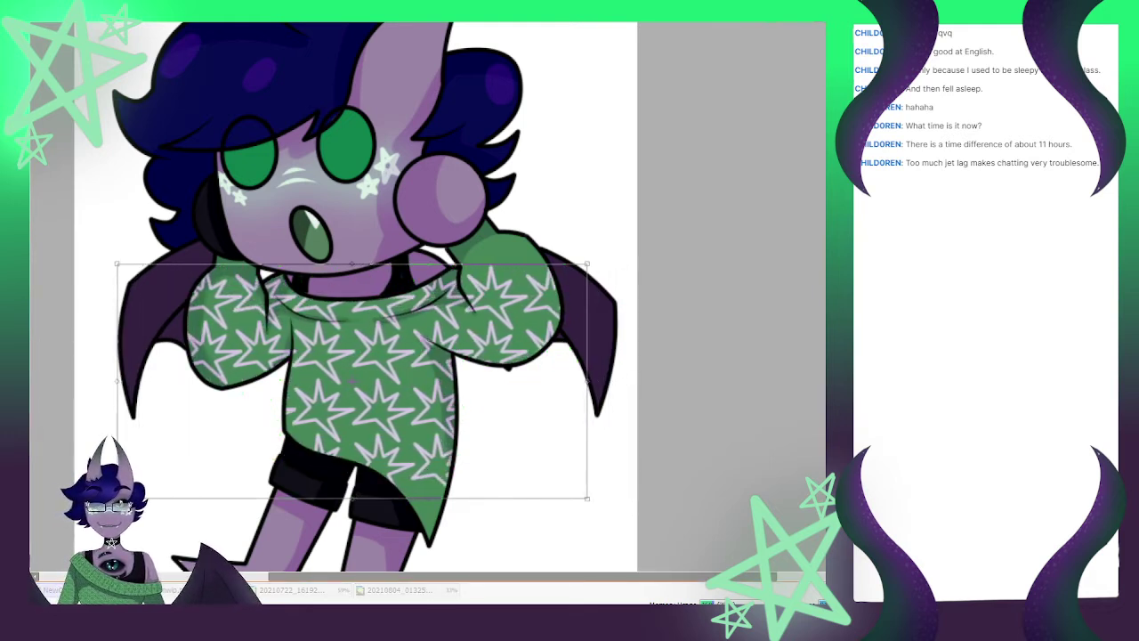
key("shift+Up")
key("shift+Up")
key("shift+Up")
key("shift+Up")
key("shift+Up")
key("shift+Up")
key("Up")
key("Up")
key("Up")
key("Up")
key("Up")
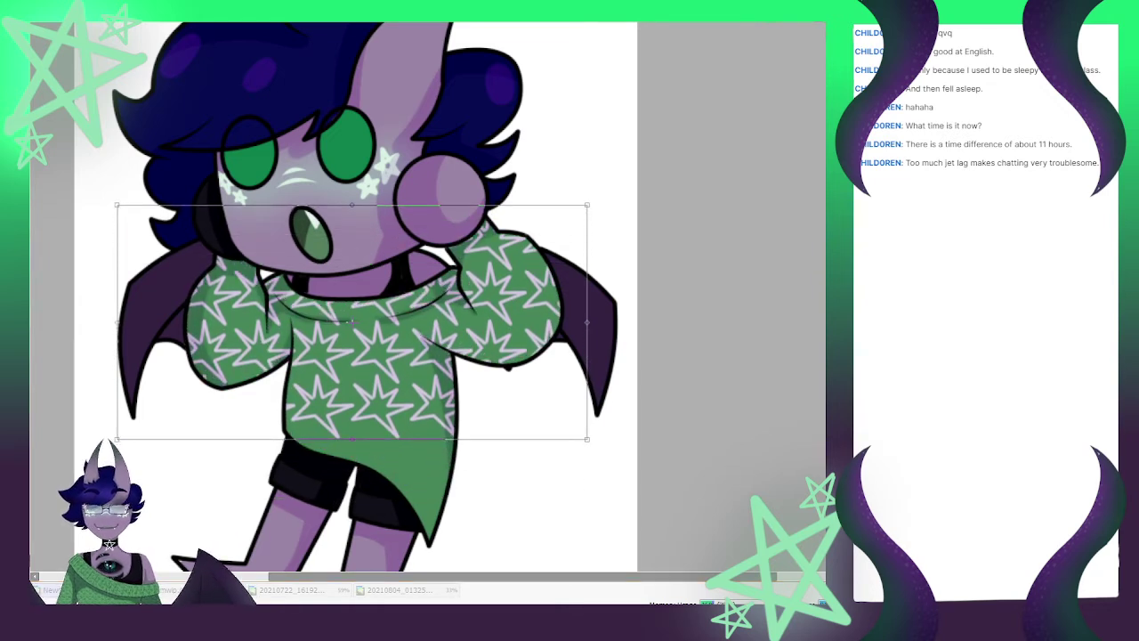
key("Return")
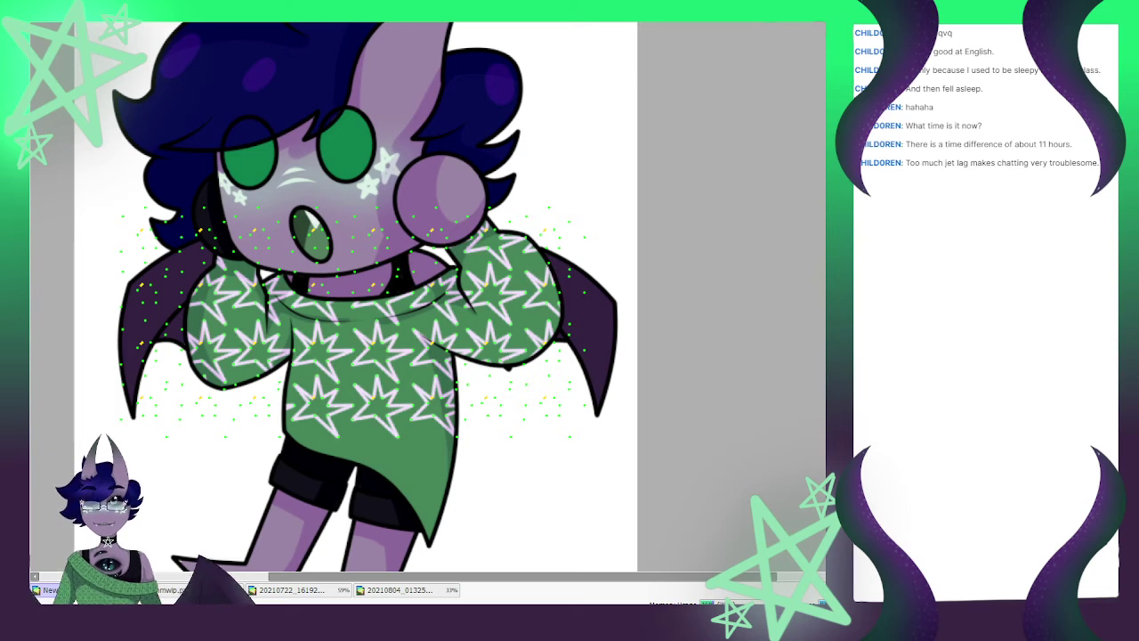
Copy the star pattern down over the sweater's hem and fade all the stars to a faint tint, leaving nothing selected
key("ctrl+t")
left_click_drag(352, 322, 351, 541)
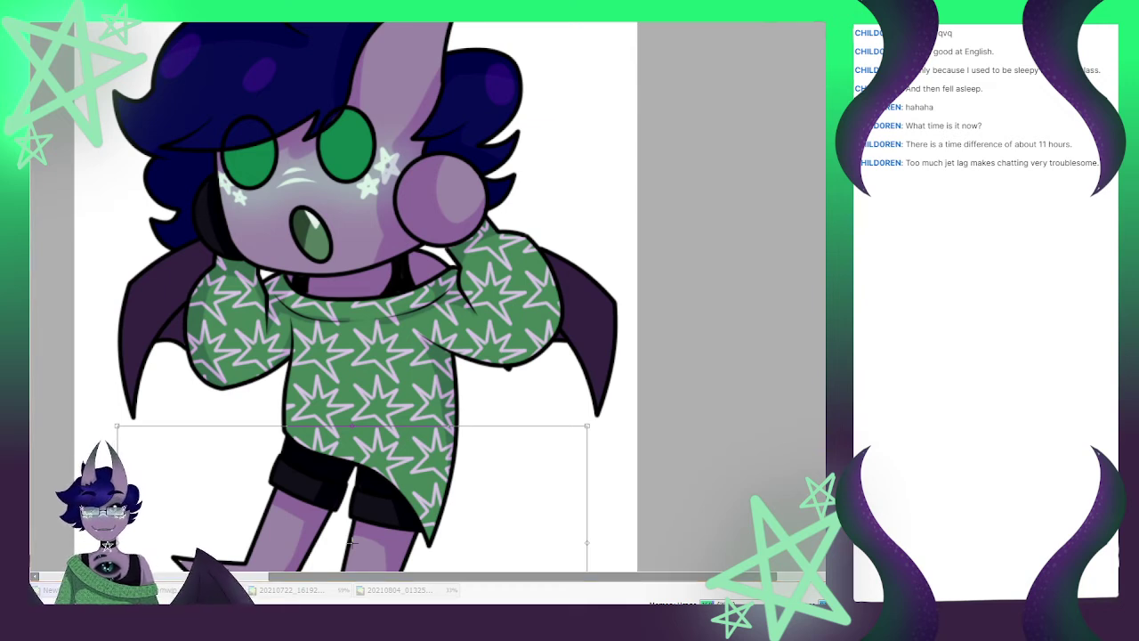
key("Return")
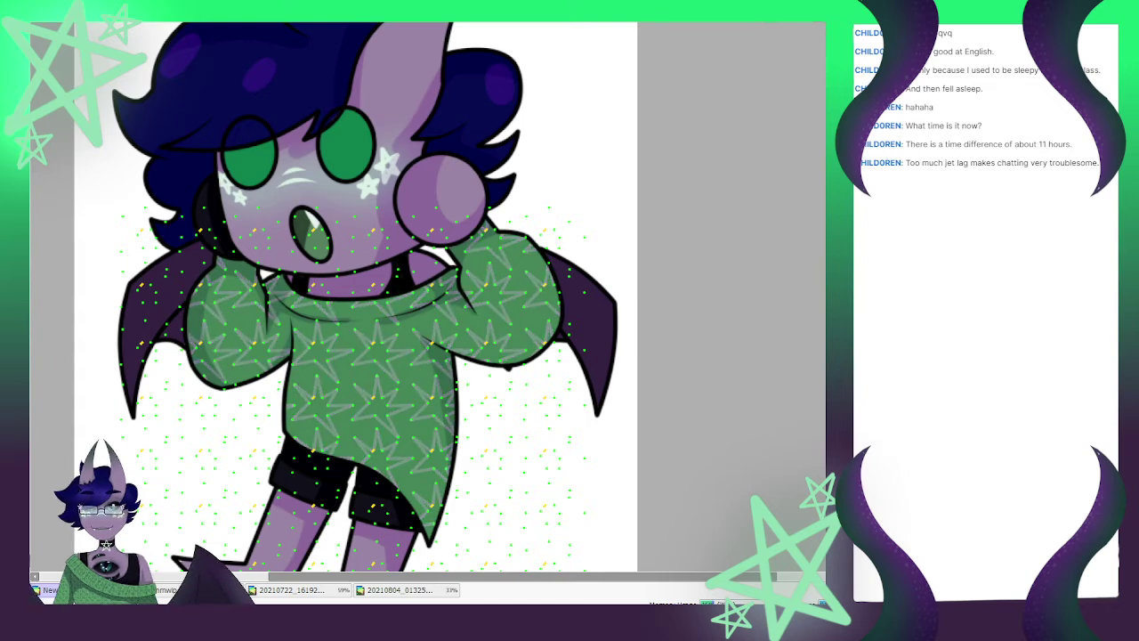
scroll(372, 296, "down", 5)
scroll(390, 292, "up", 4)
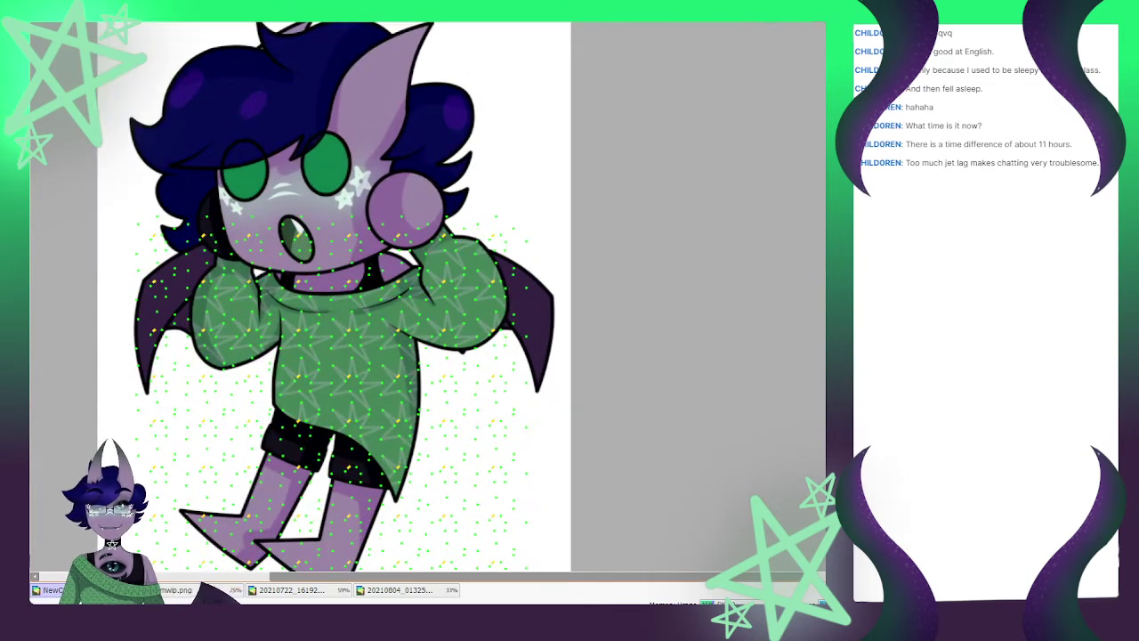
key("ctrl+d")
scroll(341, 277, "down", 1)
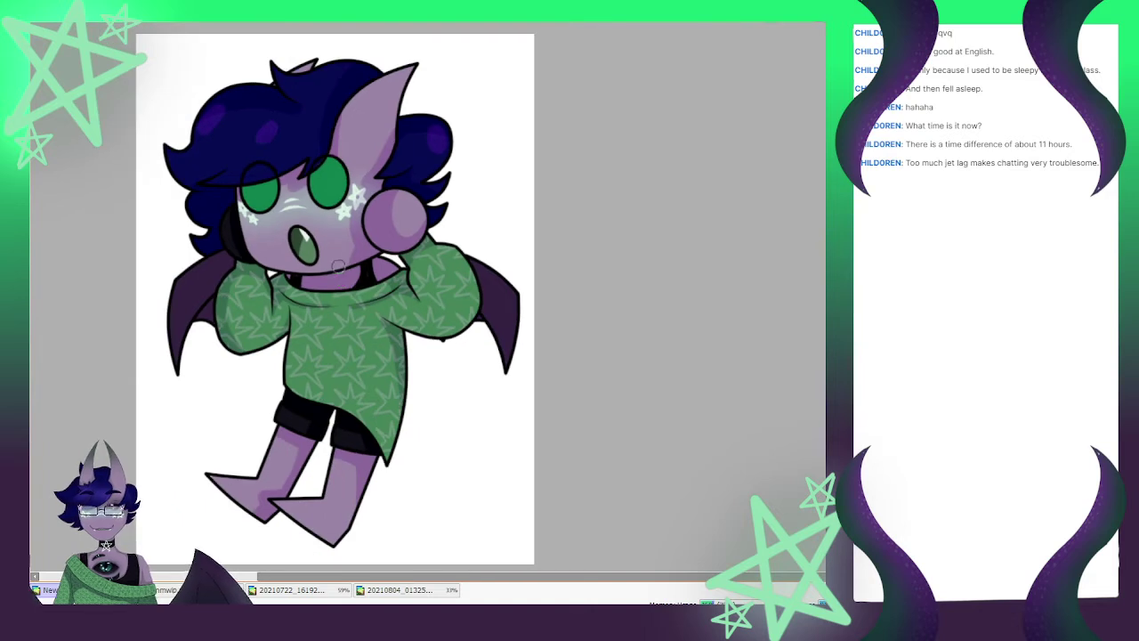
scroll(338, 266, "up", 2)
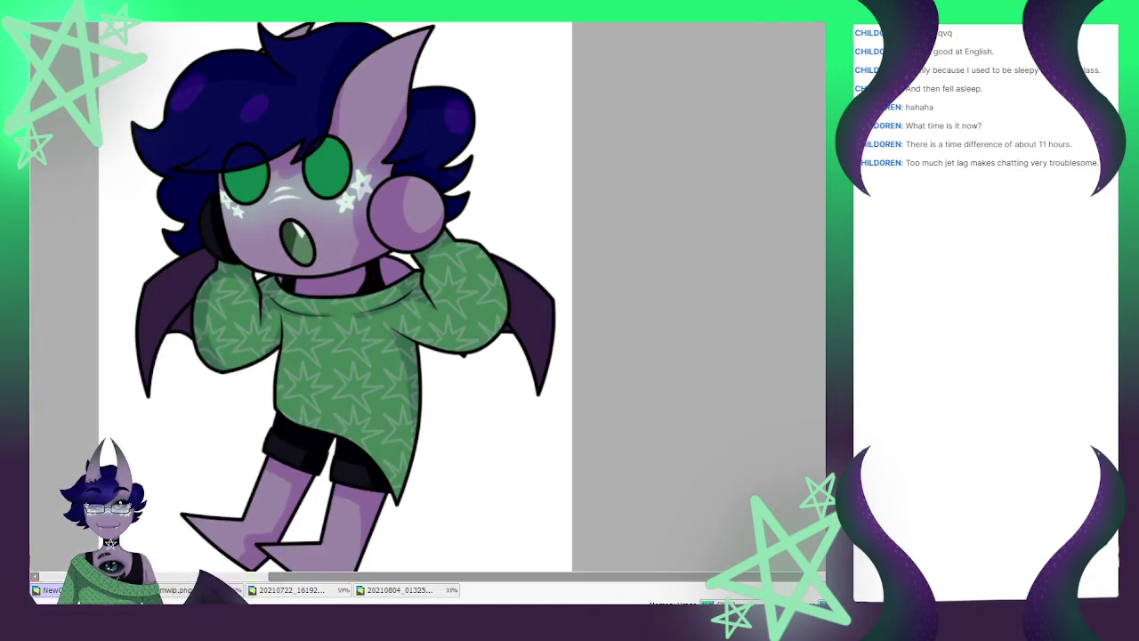
Switch to the two-figure sketch document and clear the purple flowing lines drawn over the figures
left_click(199, 590)
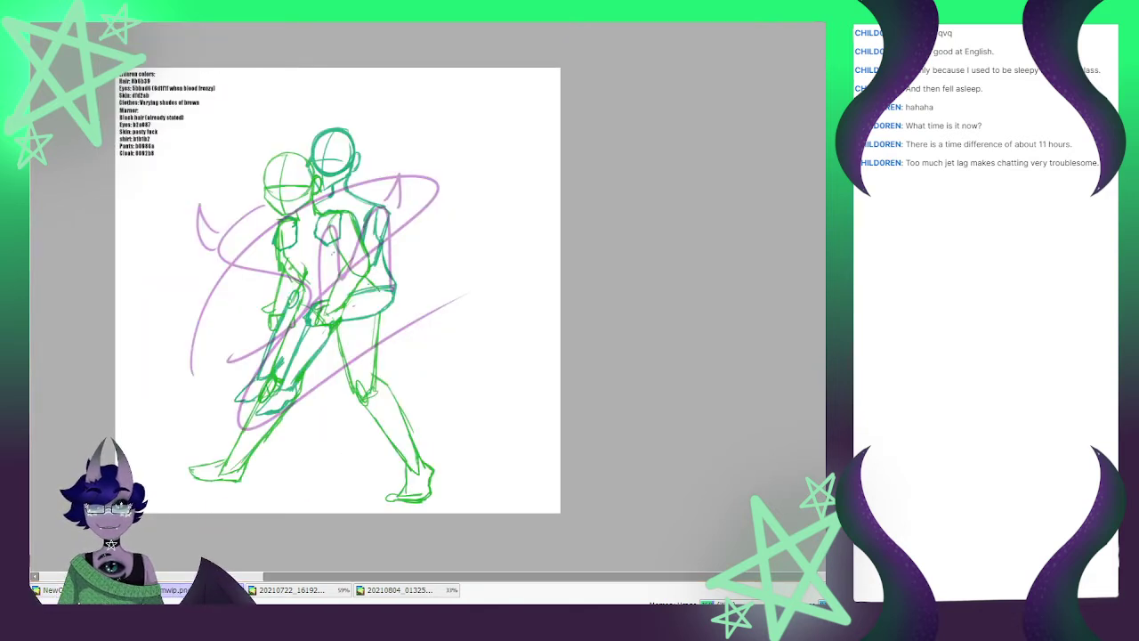
key("d")
scroll(356, 63, "up", 2)
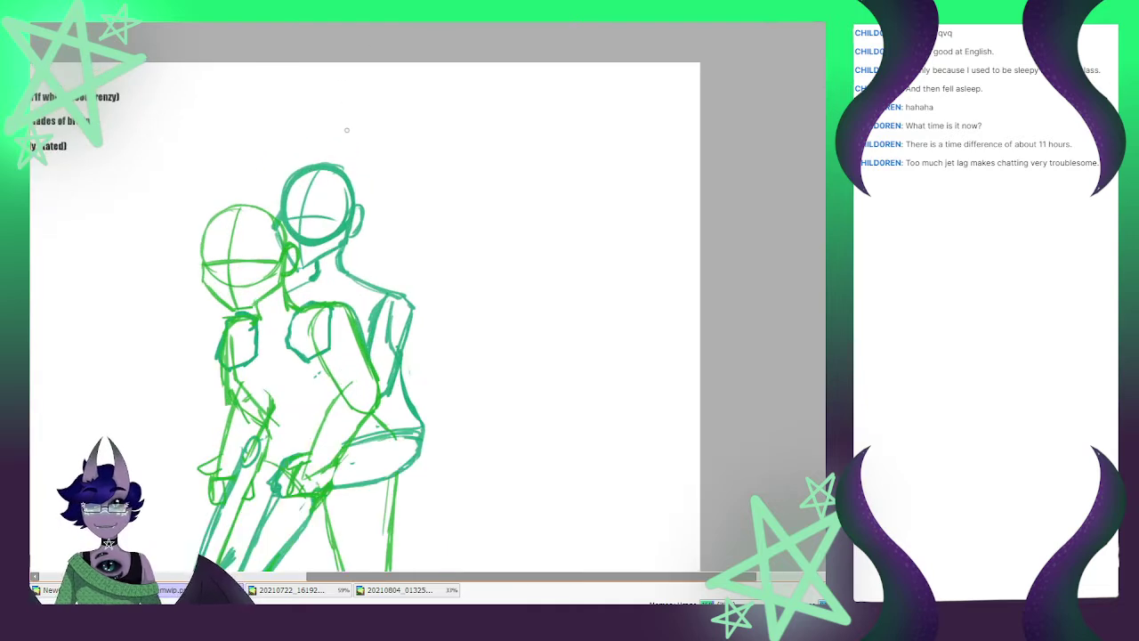
scroll(347, 130, "down", 1)
scroll(352, 162, "up", 1)
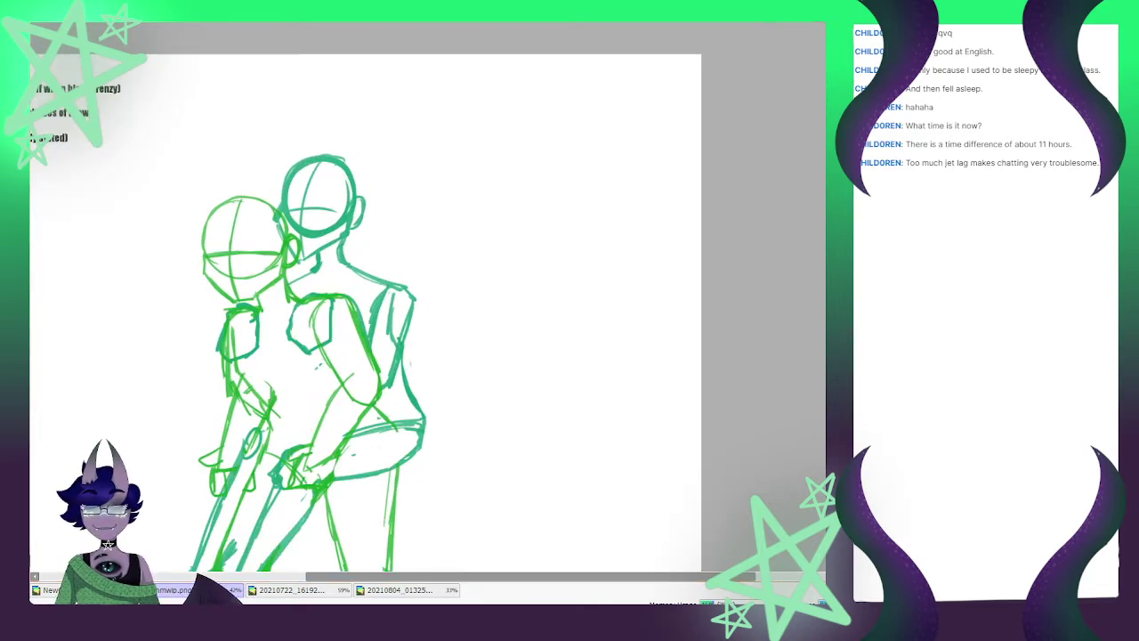
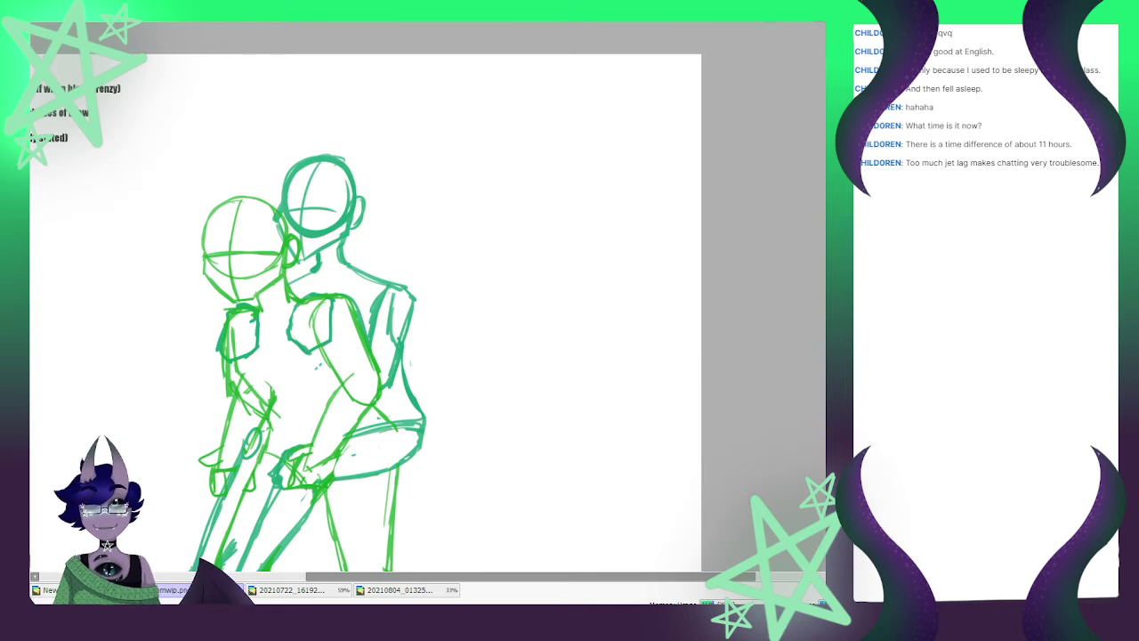
mouse_move(294, 178)
left_mouse_down()
mouse_move(352, 161)
mouse_move(333, 193)
mouse_move(360, 179)
mouse_move(358, 216)
mouse_move(293, 247)
mouse_move(281, 204)
mouse_move(279, 237)
mouse_move(288, 214)
mouse_move(320, 242)
mouse_move(312, 213)
mouse_move(325, 204)
mouse_move(294, 198)
left_mouse_up()
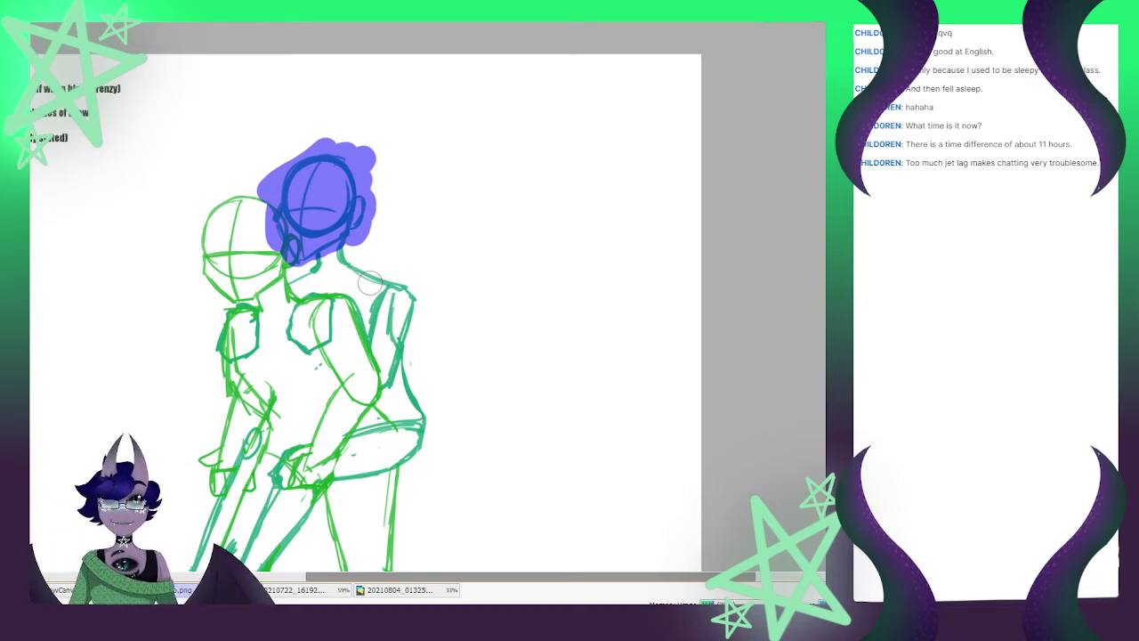
key("ctrl+t")
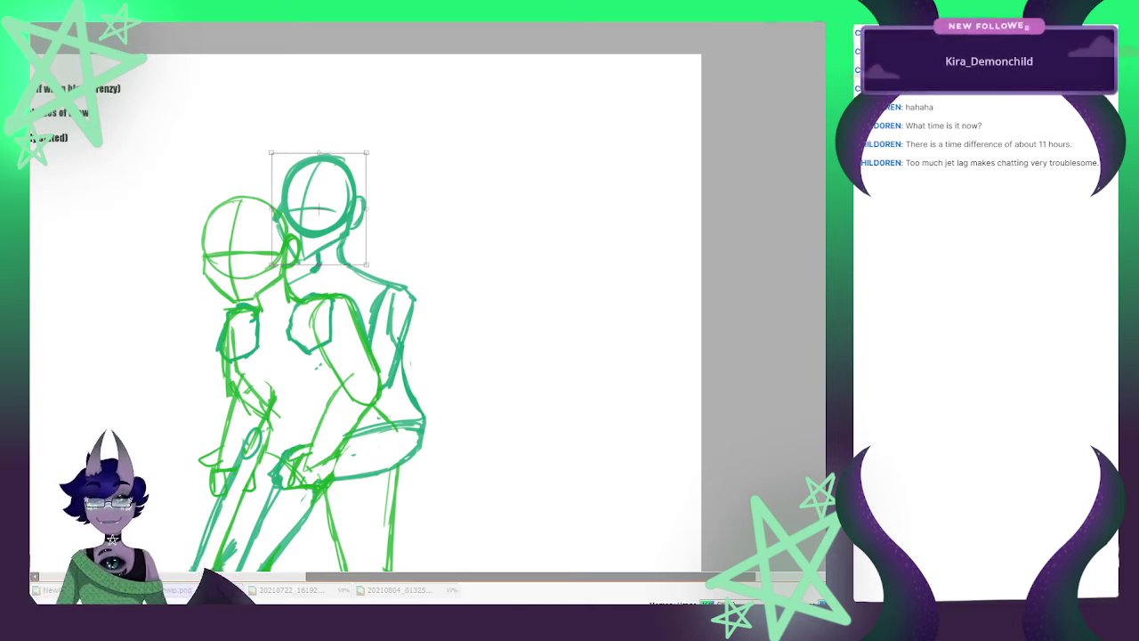
mouse_move(318, 209)
left_mouse_down()
mouse_move(315, 262)
mouse_move(194, 263)
mouse_move(293, 197)
mouse_move(332, 205)
mouse_move(317, 209)
left_mouse_up()
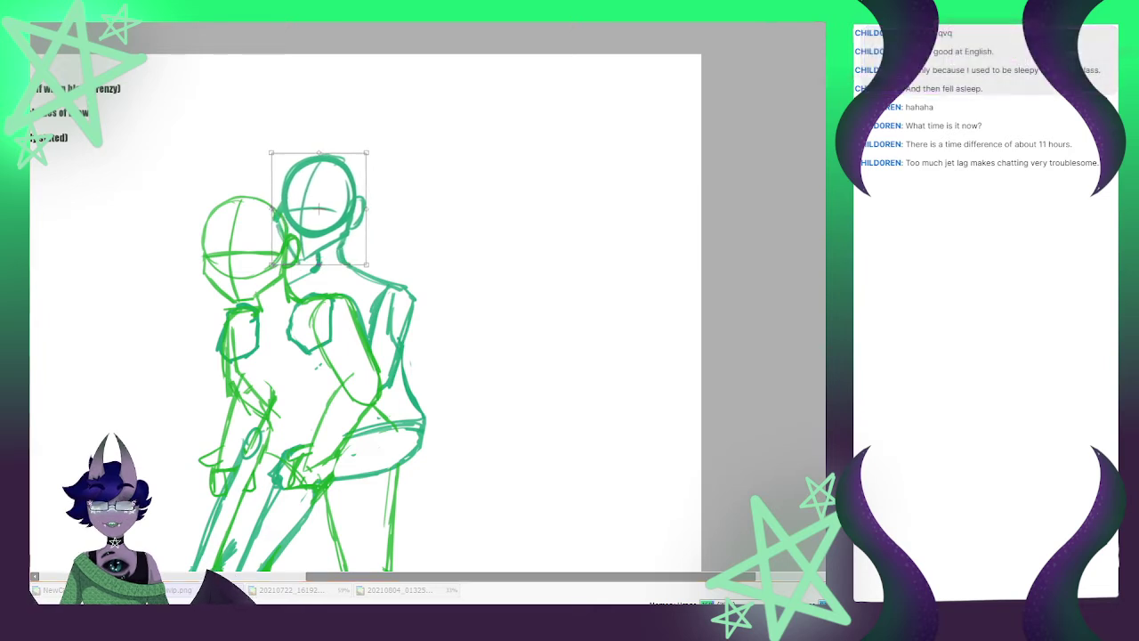
key("Return")
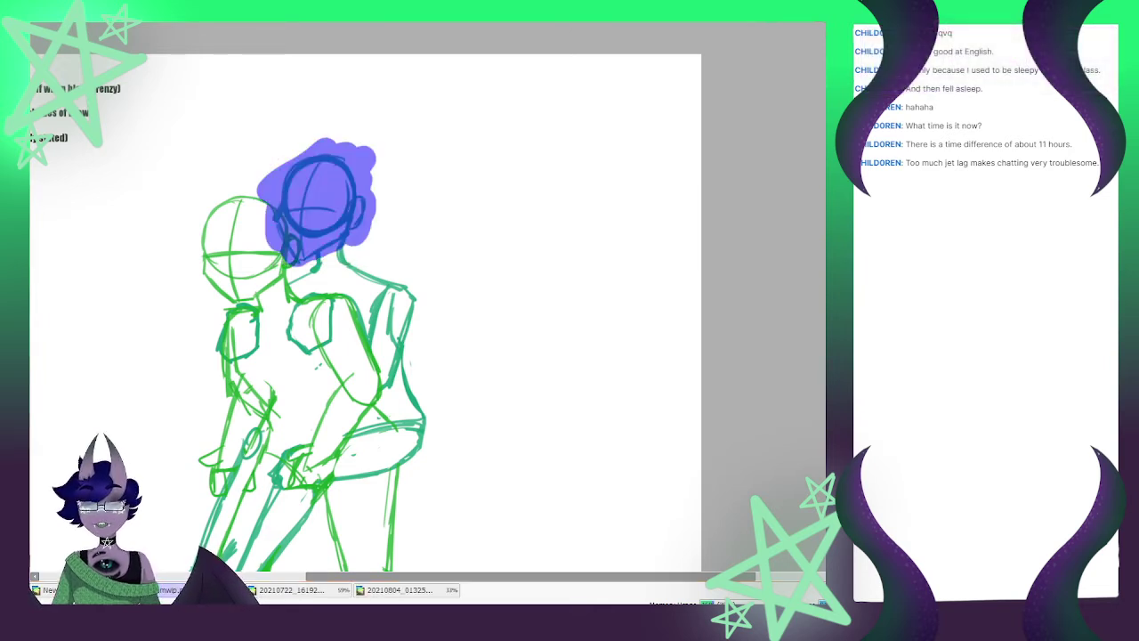
key("ctrl+d")
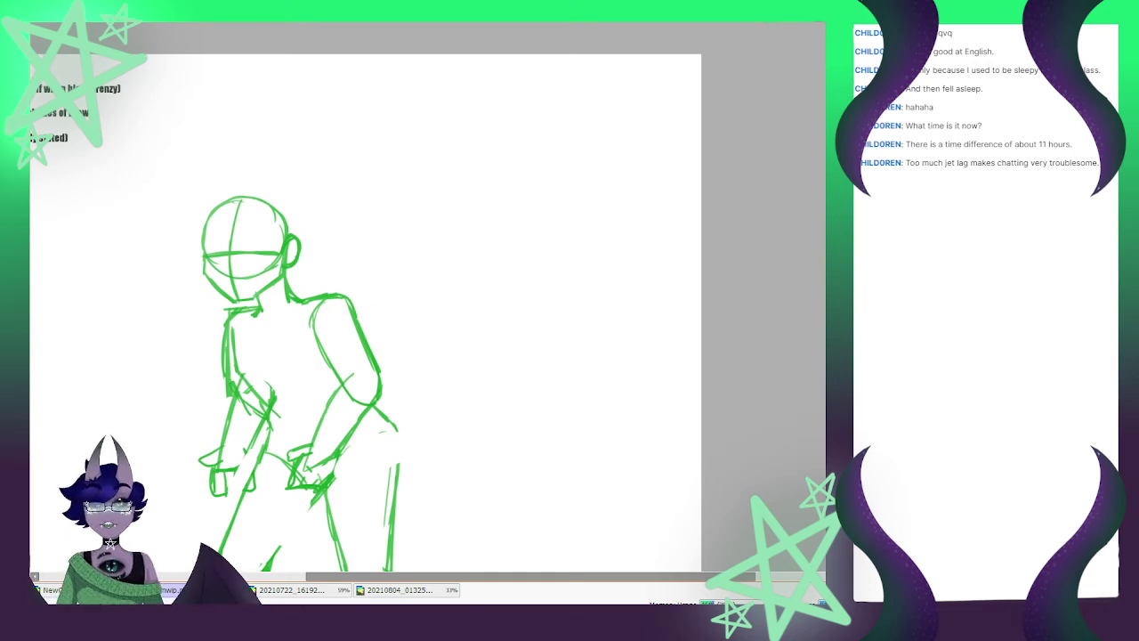
Undo the clearing of the teal figure and purple lines, continuing back to before the purple lines were drawn
key("ctrl+z")
key("ctrl+z")
key("ctrl+z")
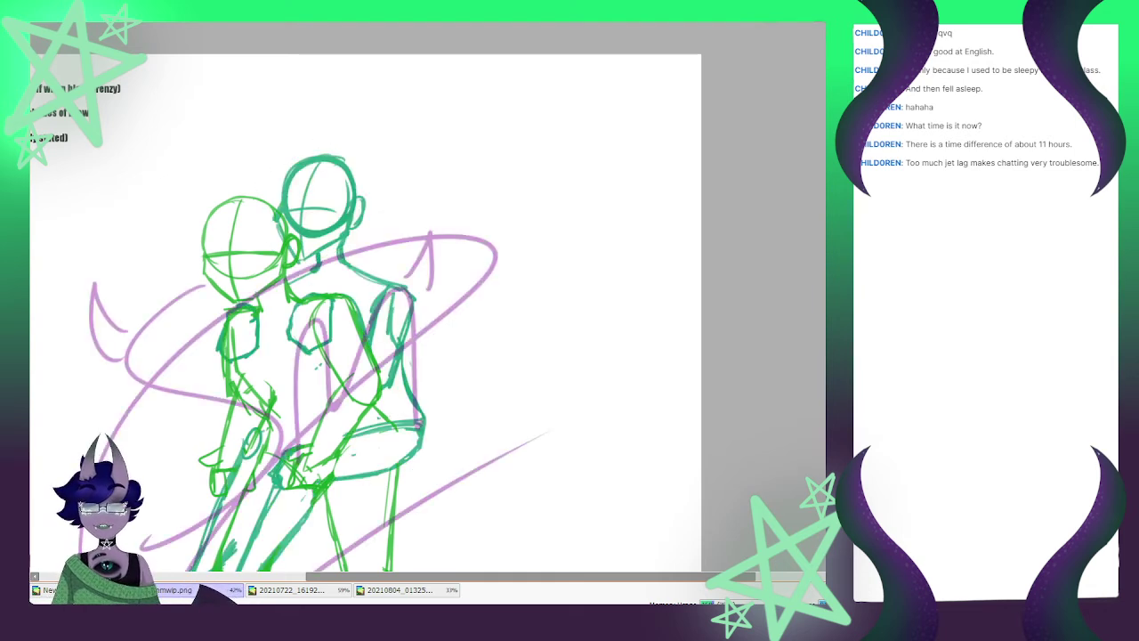
key("ctrl+y")
key("ctrl+y")
key("ctrl+z")
key("ctrl+z")
key("ctrl+z")
key("ctrl+z")
key("ctrl+z")
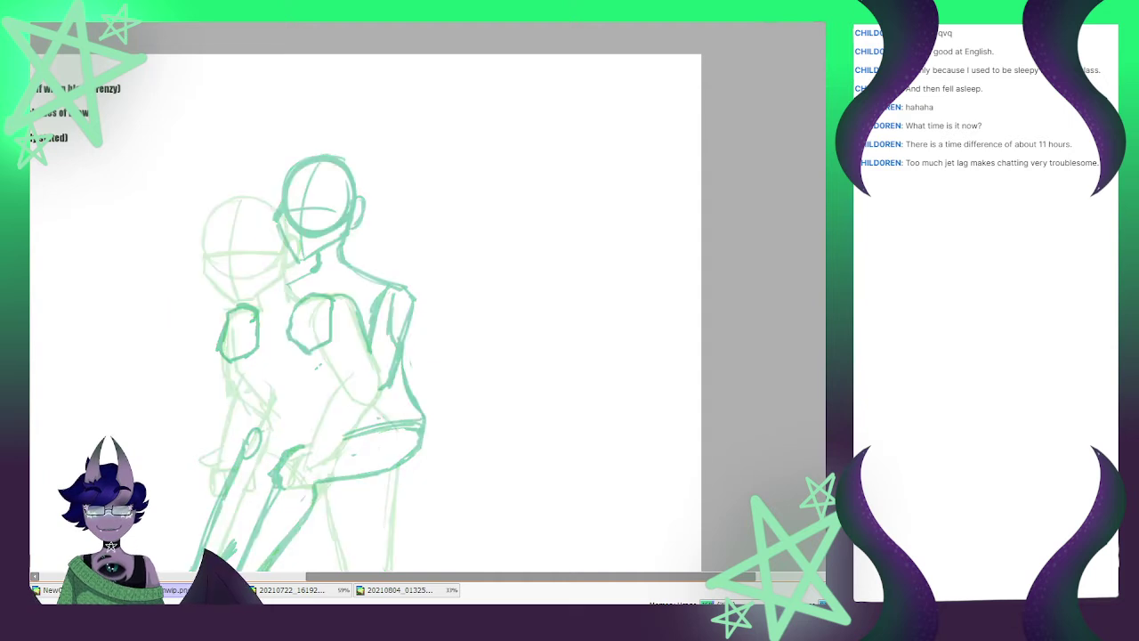
Undo the earlier adjustments to the teal figure's head, arms and legs, back to its previous pose
left_click_drag(255, 456, 231, 493)
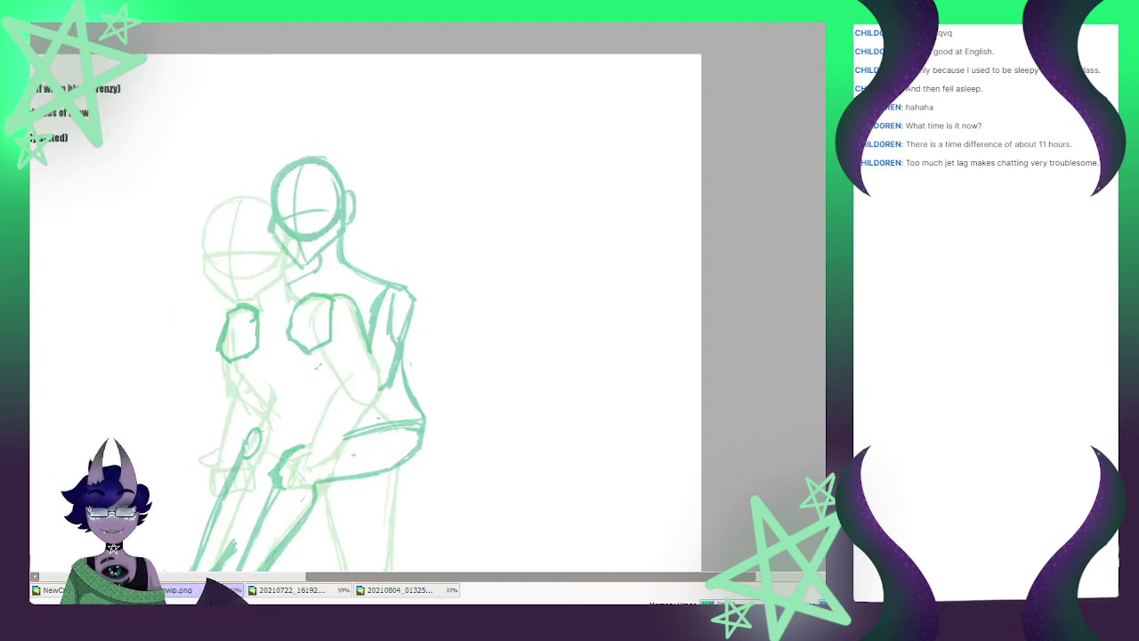
left_click_drag(398, 432, 285, 455)
scroll(271, 157, "down", 1)
left_click_drag(383, 328, 394, 367)
key("ctrl+z")
key("ctrl+z")
key("ctrl+z")
key("ctrl+z")
key("ctrl+z")
key("ctrl+z")
key("ctrl+z")
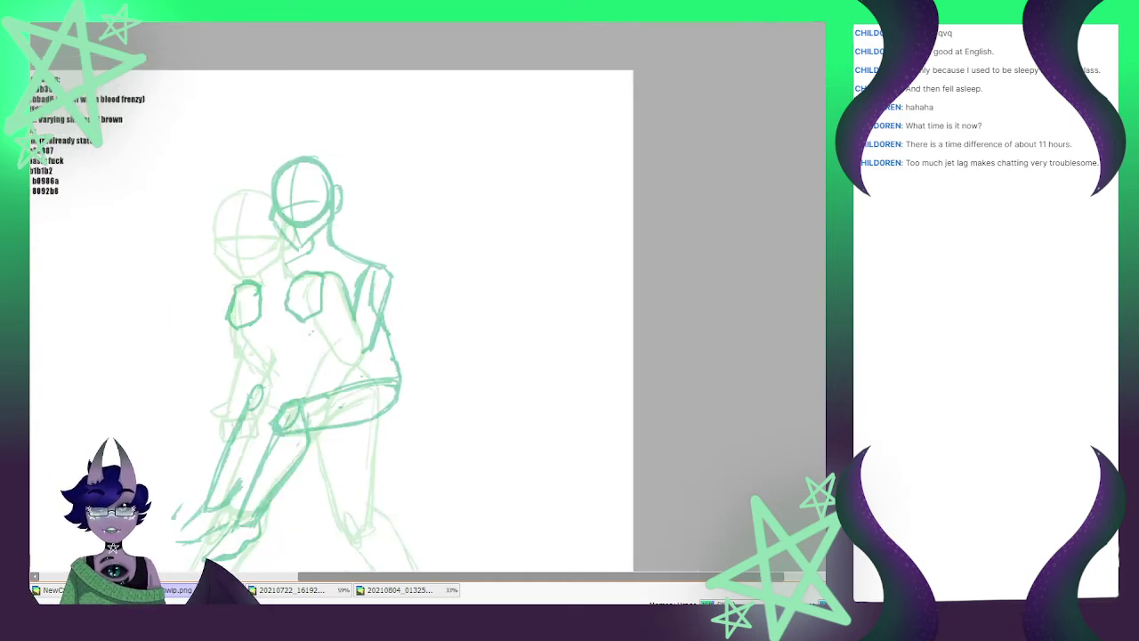
key("ctrl+z")
key("ctrl+z")
key("ctrl+z")
key("ctrl+z")
key("ctrl+z")
key("ctrl+z")
key("ctrl+z")
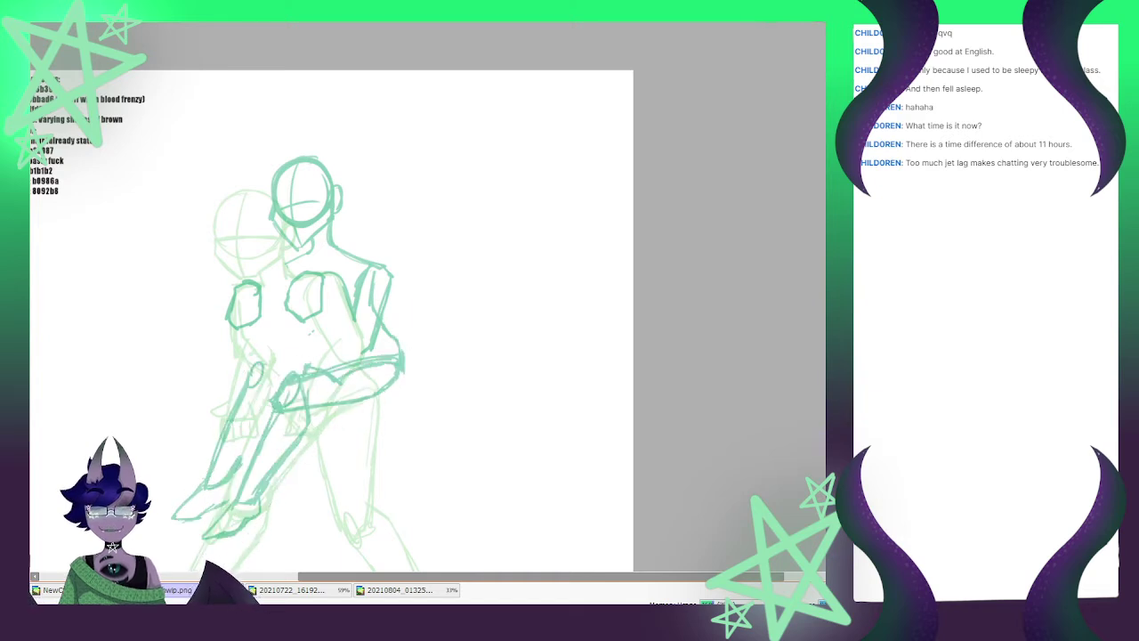
Undo back to the sketch with full-strength green lines, keeping the green figure's lowered forearm and clearing the selection
key("ctrl+z")
key("ctrl+z")
key("ctrl+z")
key("ctrl+z")
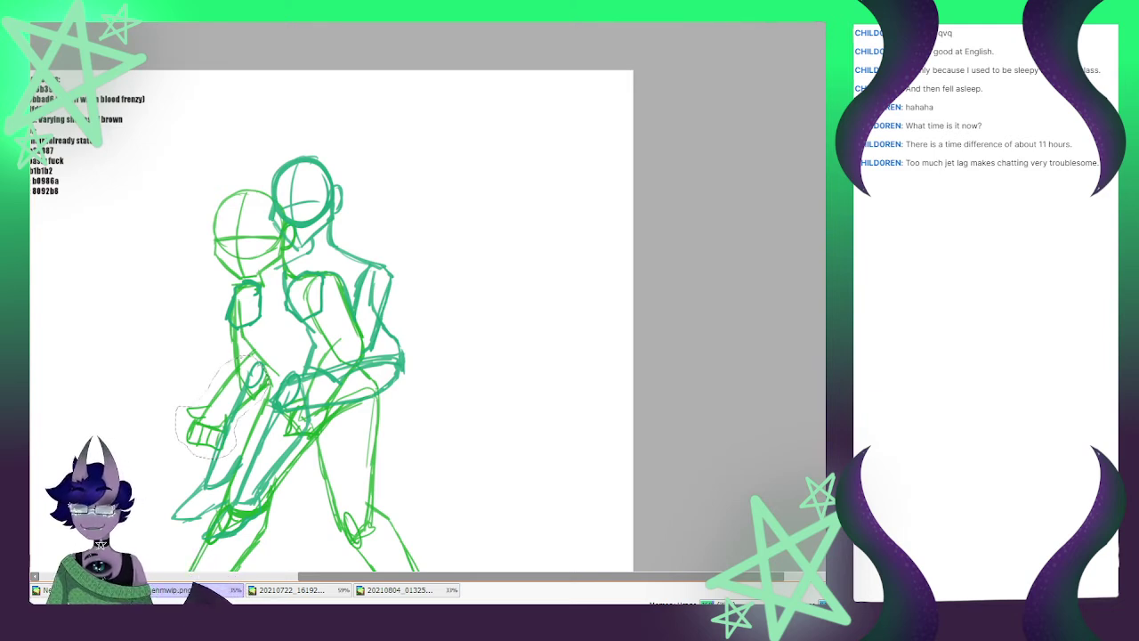
key("ctrl+y")
key("ctrl+d")
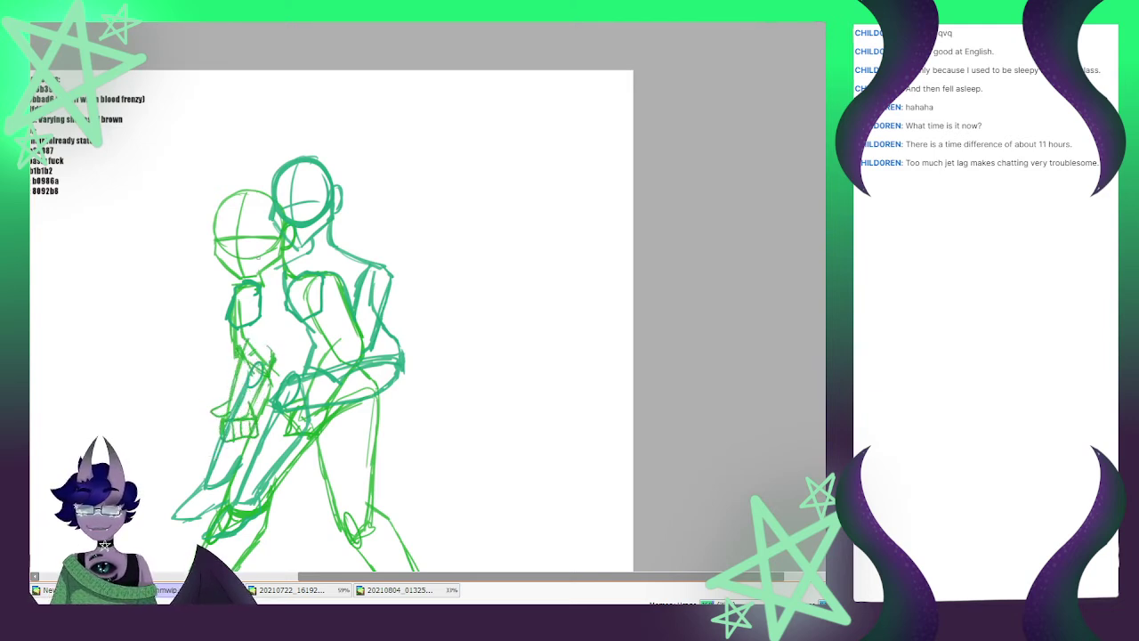
Clear the teal rear figure and draw a thick teal circle behind the green figure's neck as a new head
key("Delete")
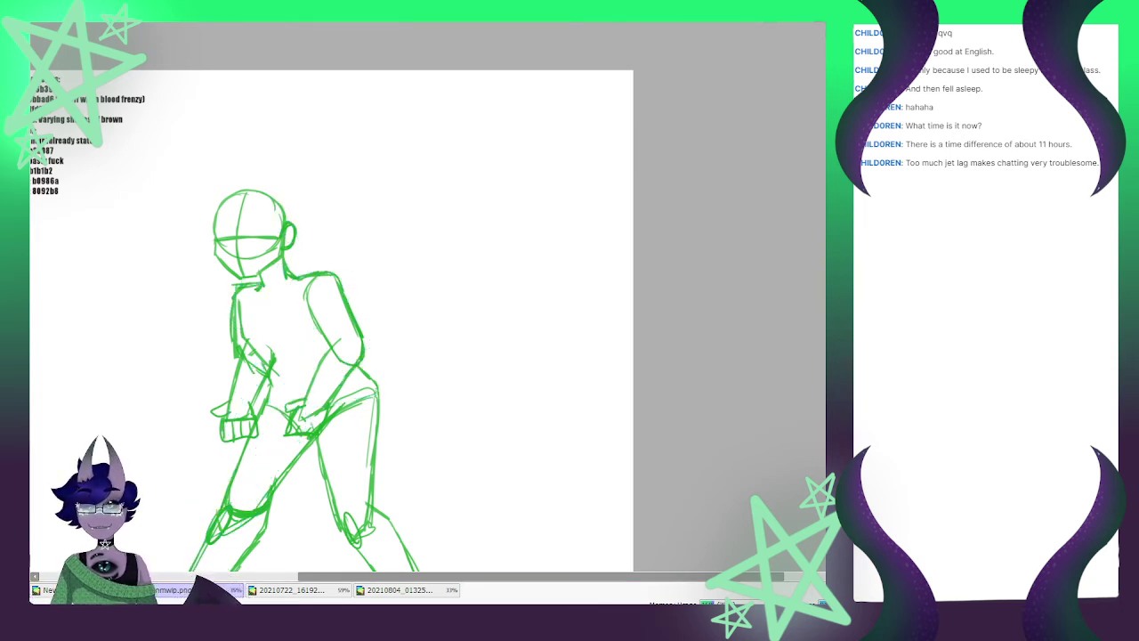
scroll(391, 203, "up", 1)
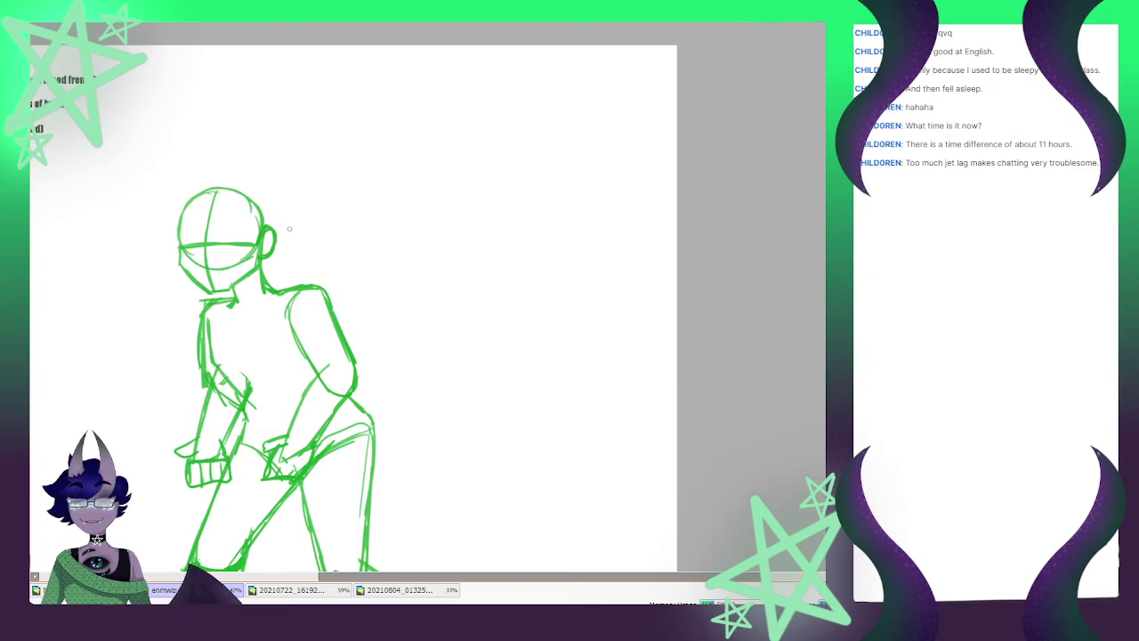
mouse_move(294, 233)
left_mouse_down()
mouse_move(289, 294)
mouse_move(331, 258)
mouse_move(322, 228)
mouse_move(278, 295)
left_mouse_up()
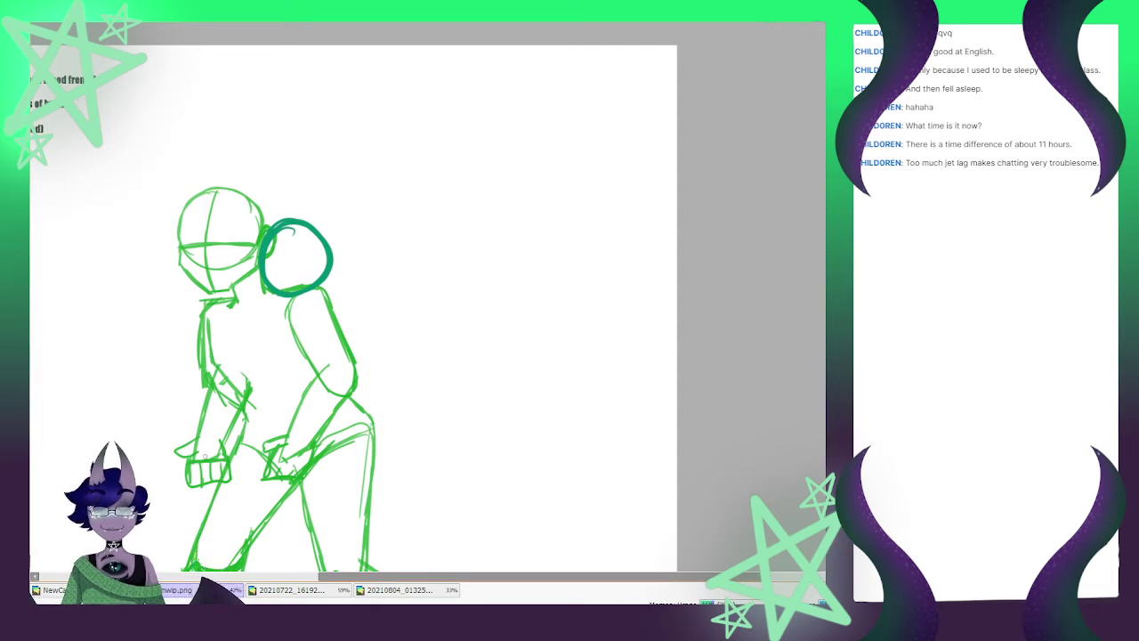
Transform the teal head circle into a slightly taller oval and raise it beside the green figure's head
key("ctrl+t")
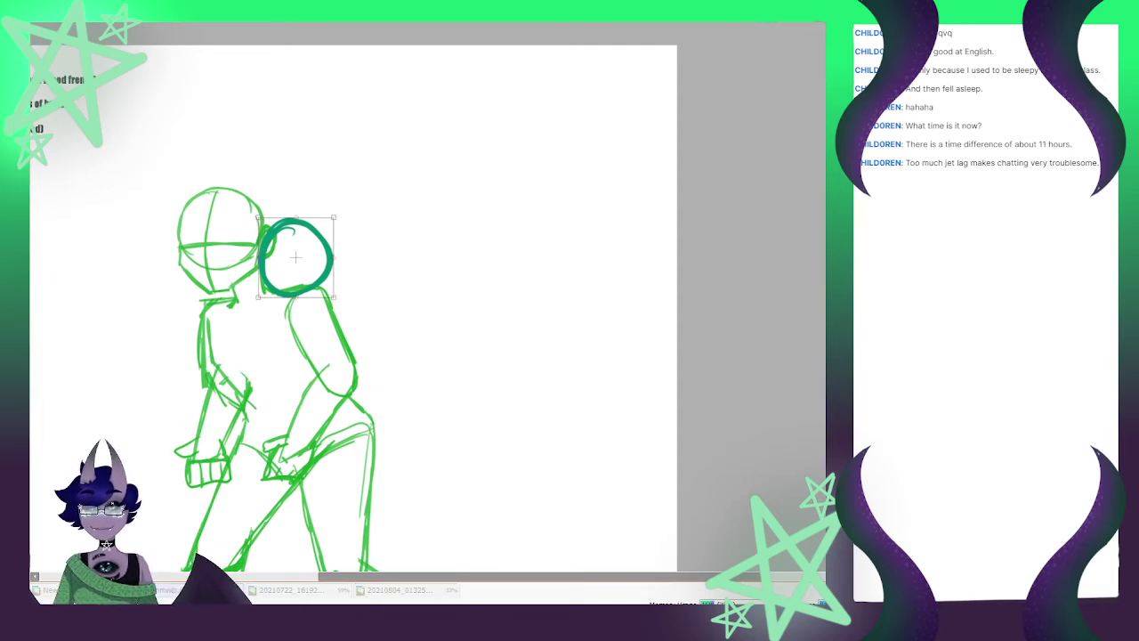
left_click_drag(259, 258, 297, 248)
left_click_drag(326, 212, 339, 194)
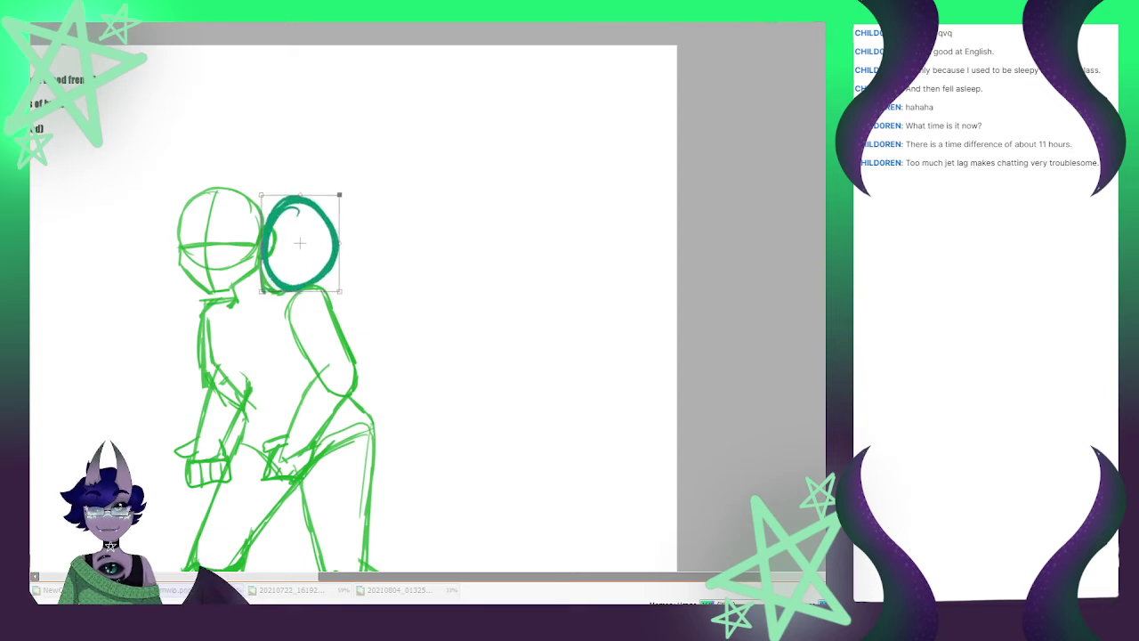
left_click_drag(300, 242, 293, 242)
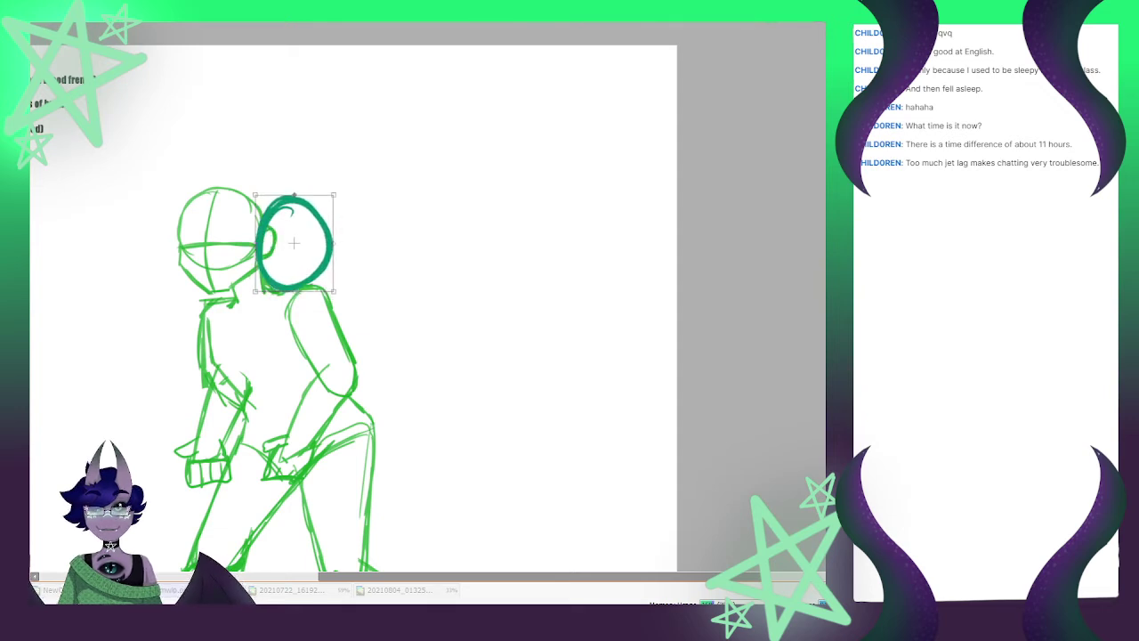
left_click_drag(295, 195, 295, 198)
left_click_drag(294, 244, 293, 230)
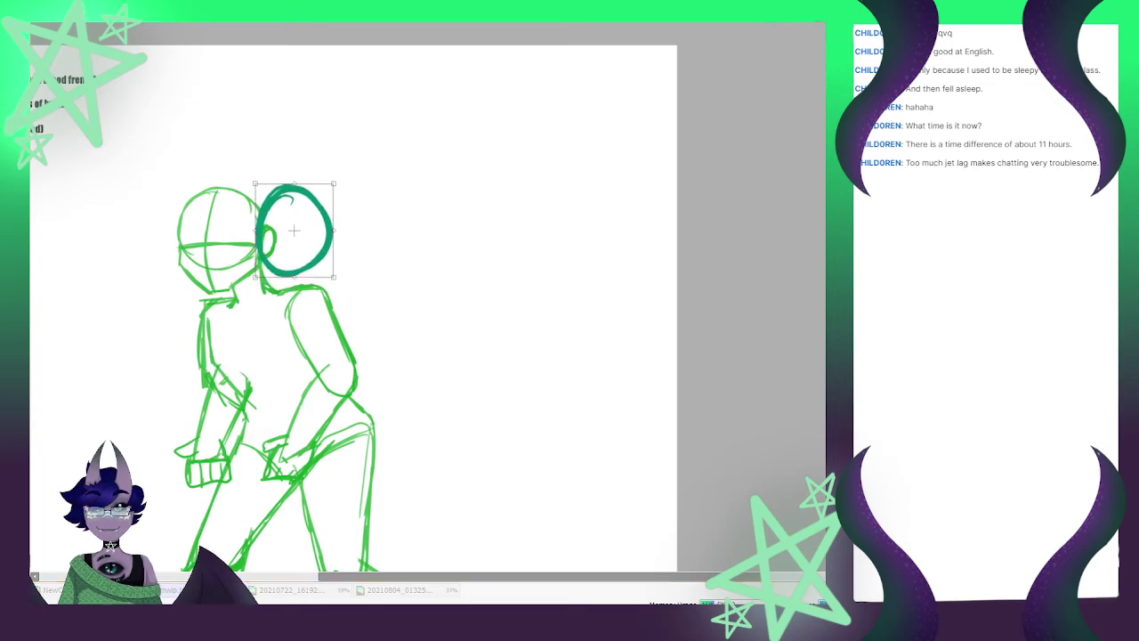
key("Return")
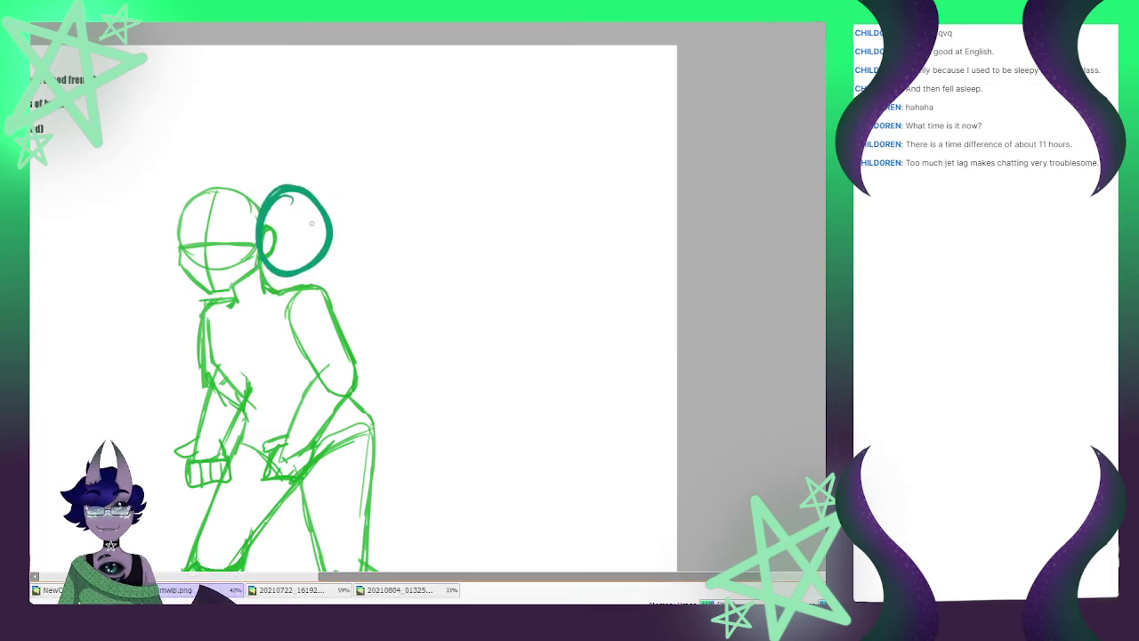
Sketch the teal head's curved centre line, pointed jaw and cheek, and a slanted eye guideline across the oval
left_click_drag(282, 198, 302, 269)
mouse_move(281, 202)
left_mouse_down()
mouse_move(298, 257)
mouse_move(290, 292)
mouse_move(331, 308)
left_mouse_up()
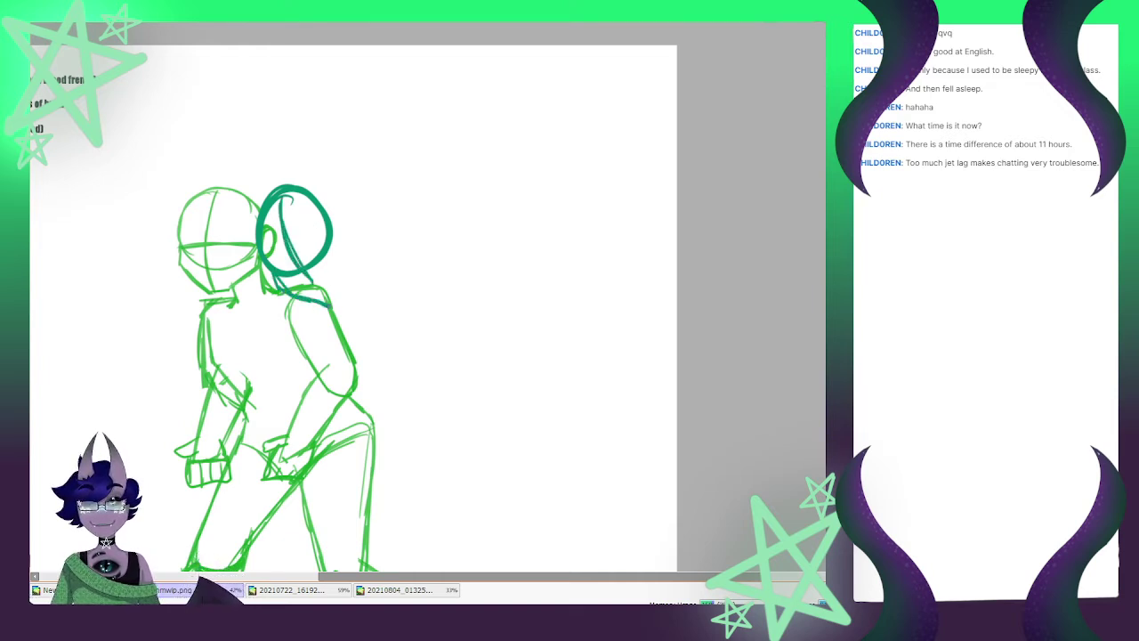
left_click_drag(328, 249, 329, 310)
mouse_move(329, 231)
left_mouse_down()
mouse_move(331, 304)
mouse_move(336, 262)
mouse_move(322, 216)
mouse_move(330, 301)
left_mouse_up()
mouse_move(297, 254)
left_mouse_down()
mouse_move(330, 300)
mouse_move(310, 237)
mouse_move(328, 229)
left_mouse_up()
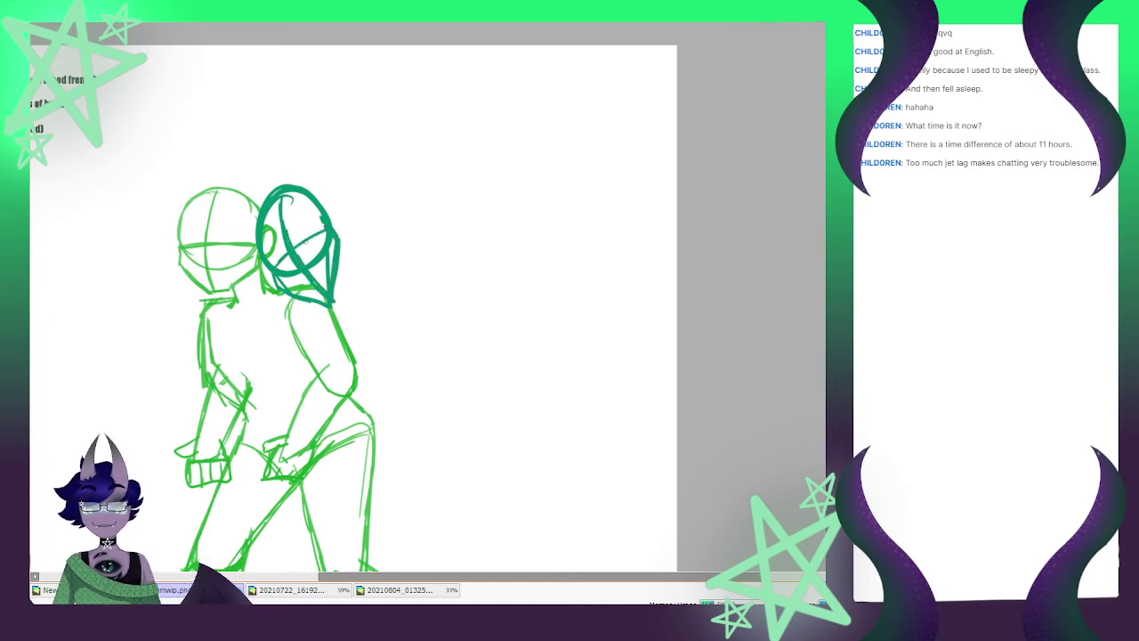
key("ctrl+z")
mouse_move(285, 268)
left_mouse_down()
mouse_move(325, 244)
mouse_move(286, 267)
left_mouse_up()
left_click_drag(286, 267, 329, 231)
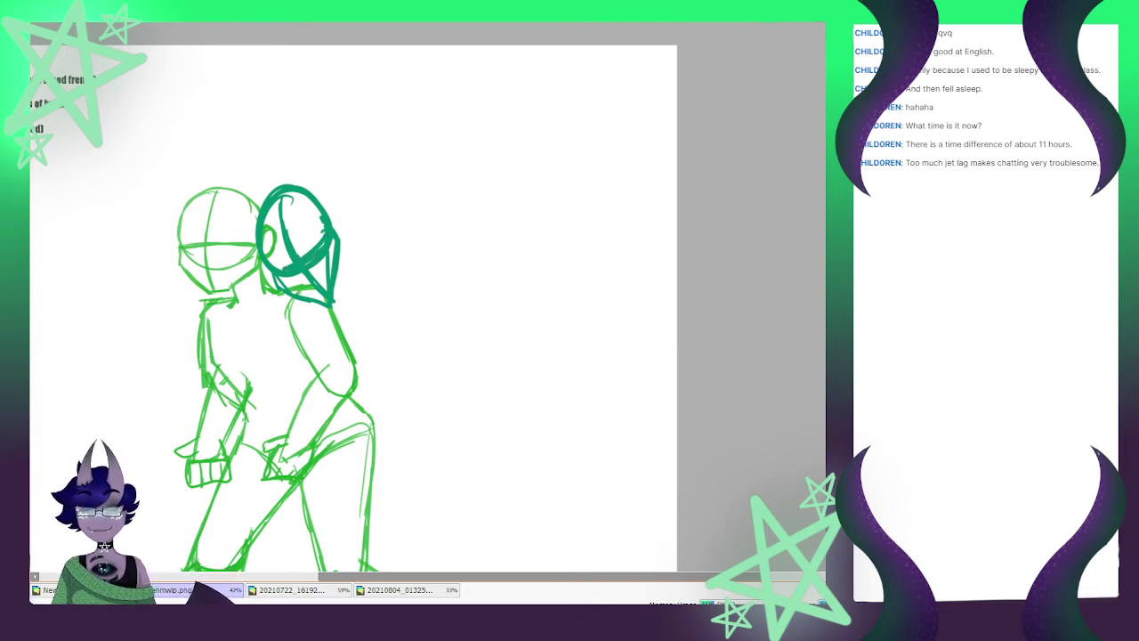
Distort the teal head to be shorter and wider, rotate it clockwise, and shift it to slightly overlap the green head
key("ctrl+t")
left_click_drag(255, 184, 260, 189)
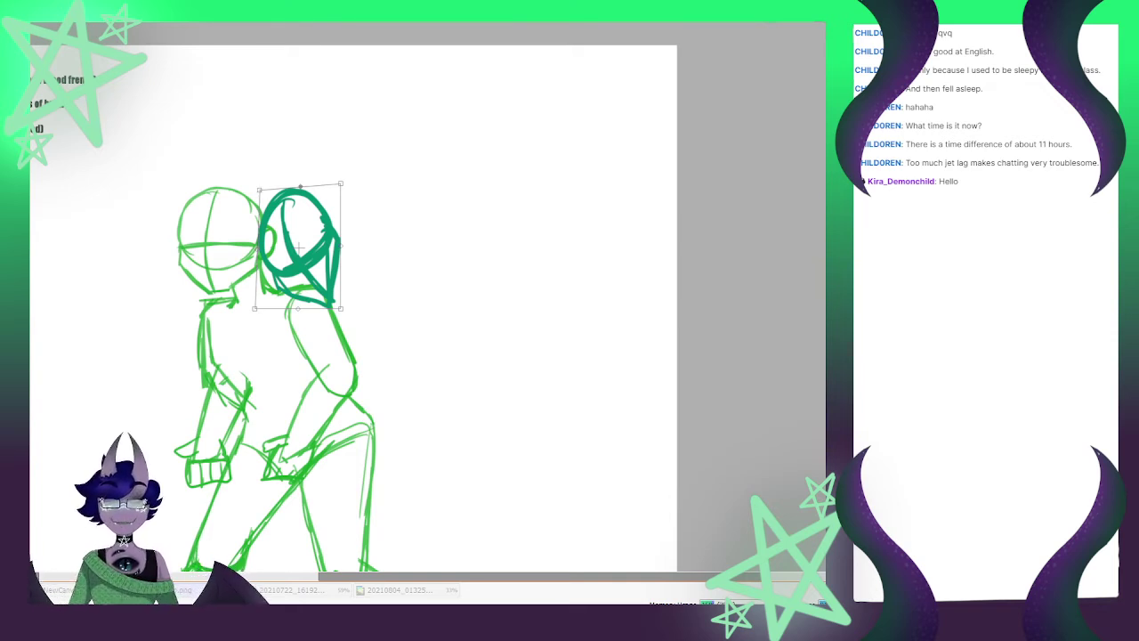
left_click_drag(341, 308, 342, 298)
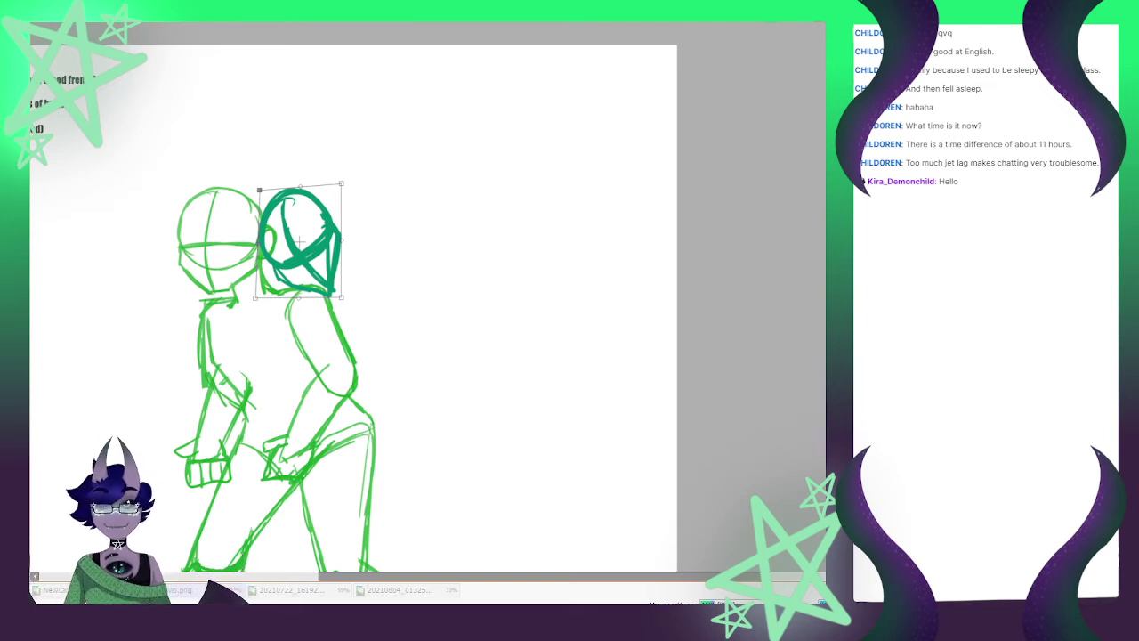
left_click_drag(256, 298, 244, 297)
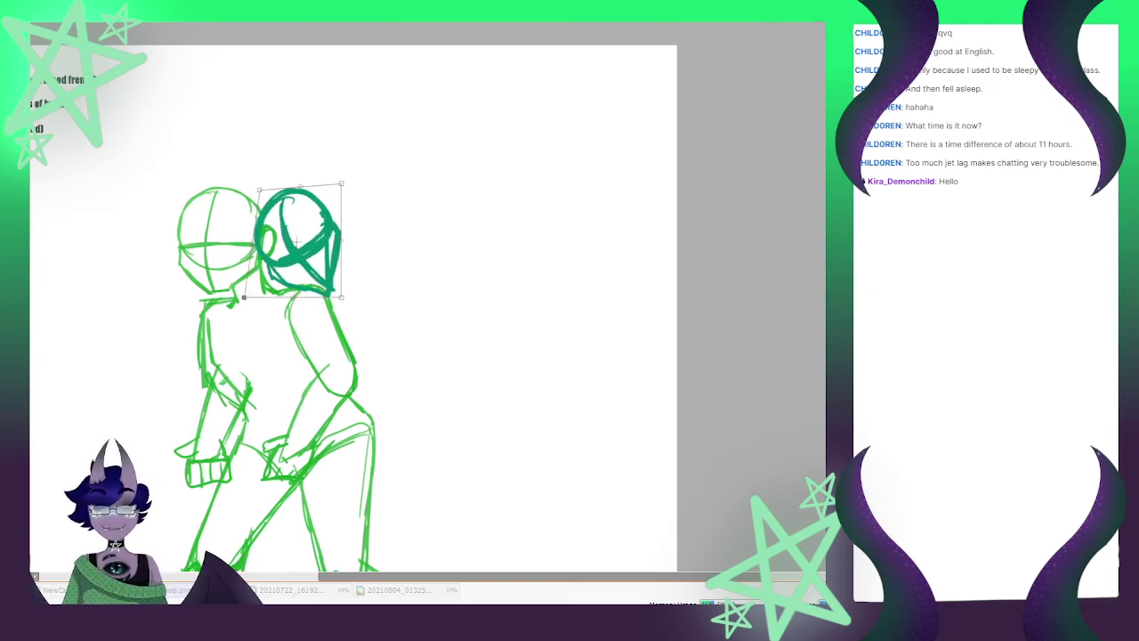
left_click_drag(258, 189, 251, 190)
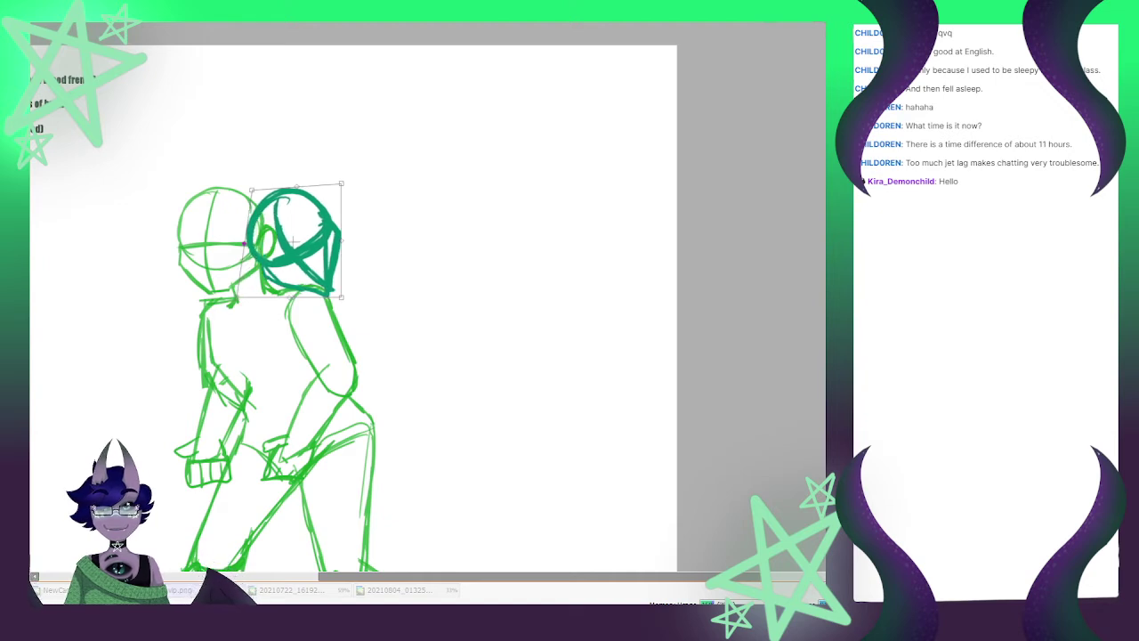
left_click_drag(292, 304, 233, 286)
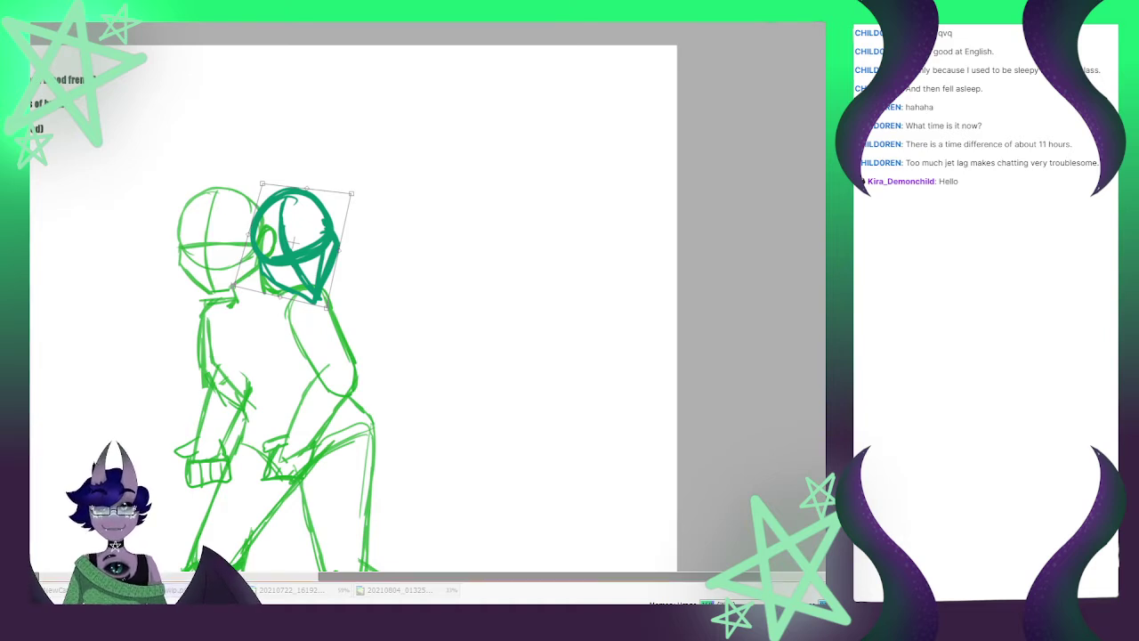
left_click_drag(233, 286, 228, 278)
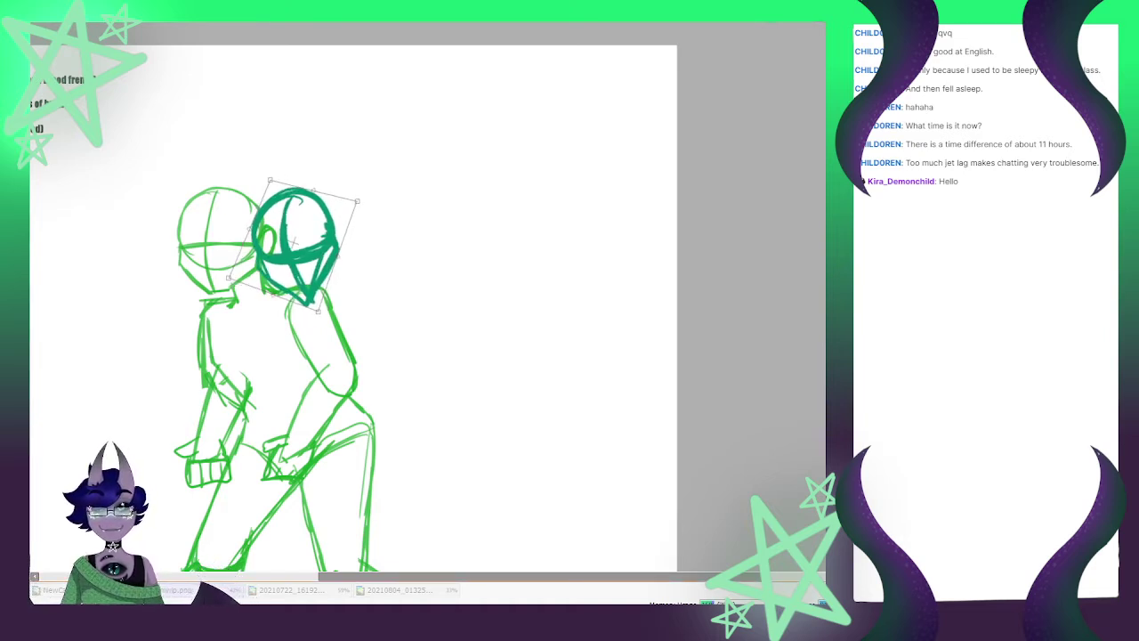
left_click_drag(318, 312, 316, 307)
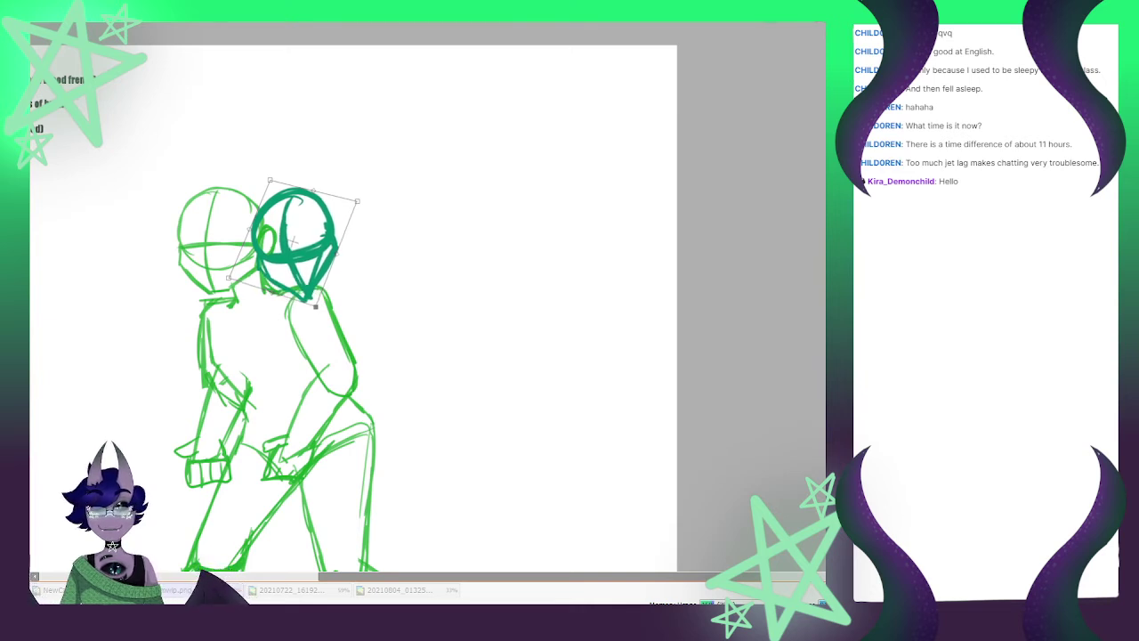
left_click_drag(293, 241, 290, 241)
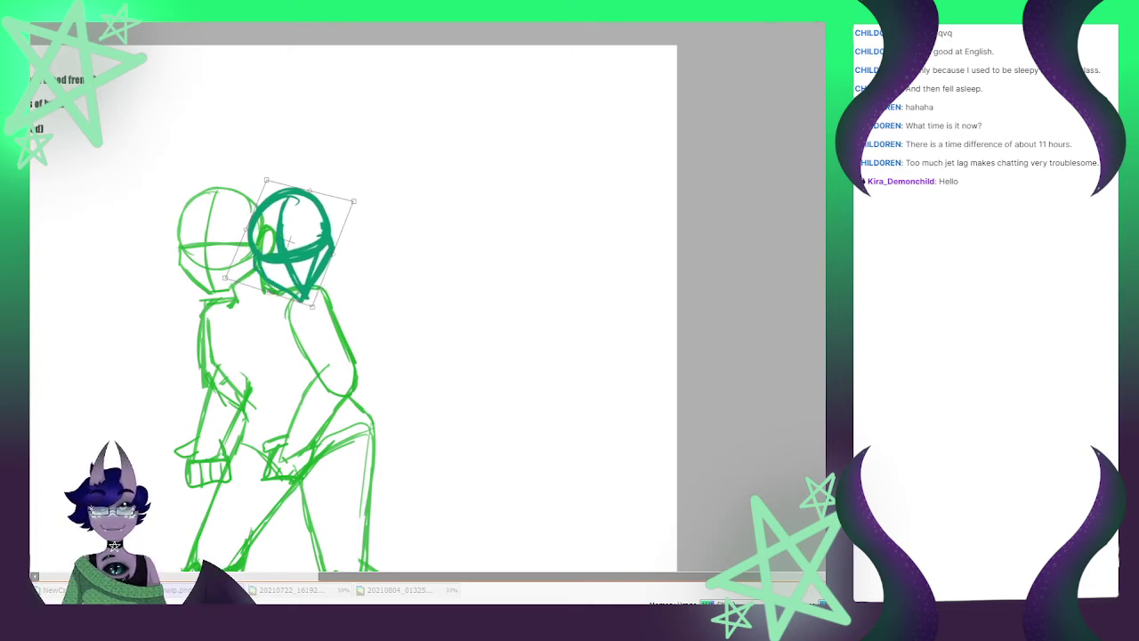
key("Return")
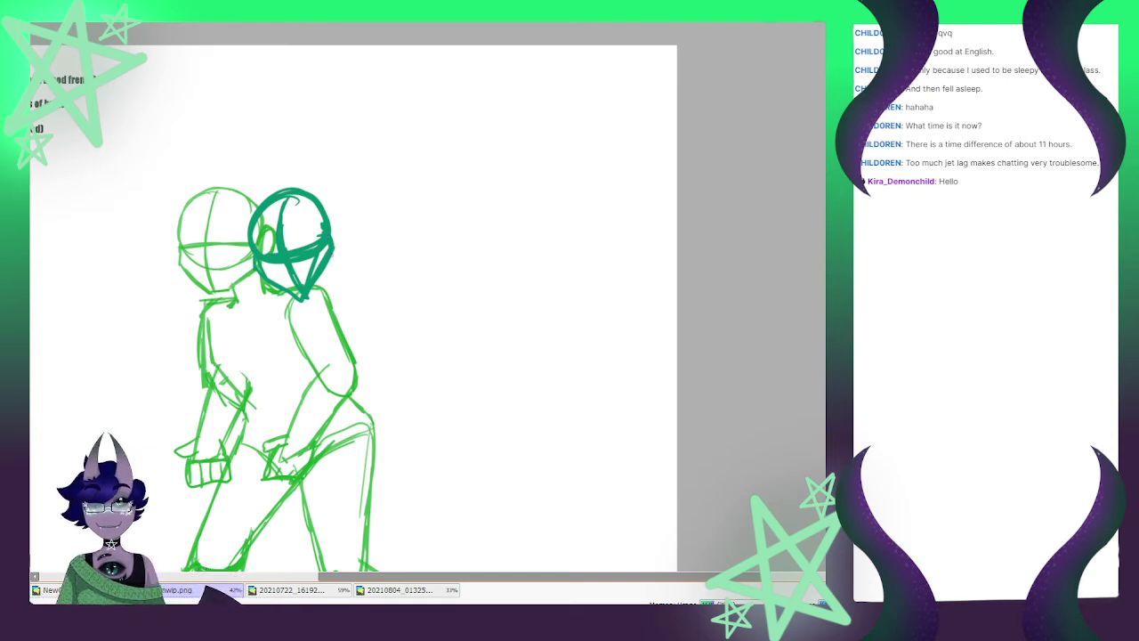
Draw two short teal neck lines below the rear head and distort them to run down from the jaw
left_click_drag(333, 249, 345, 273)
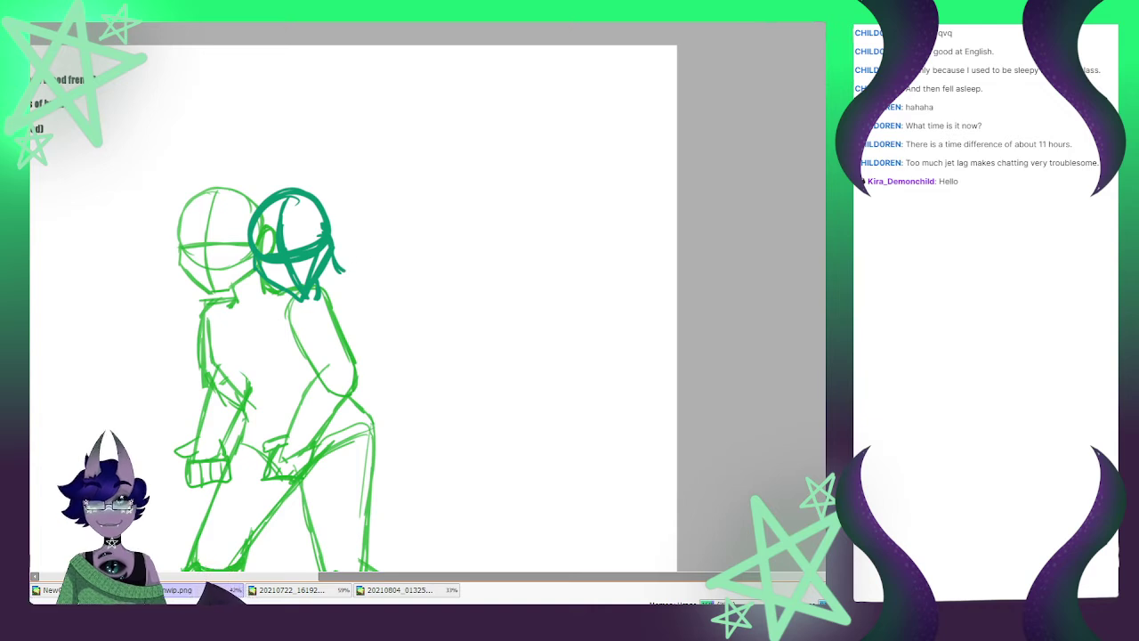
key("ctrl+t")
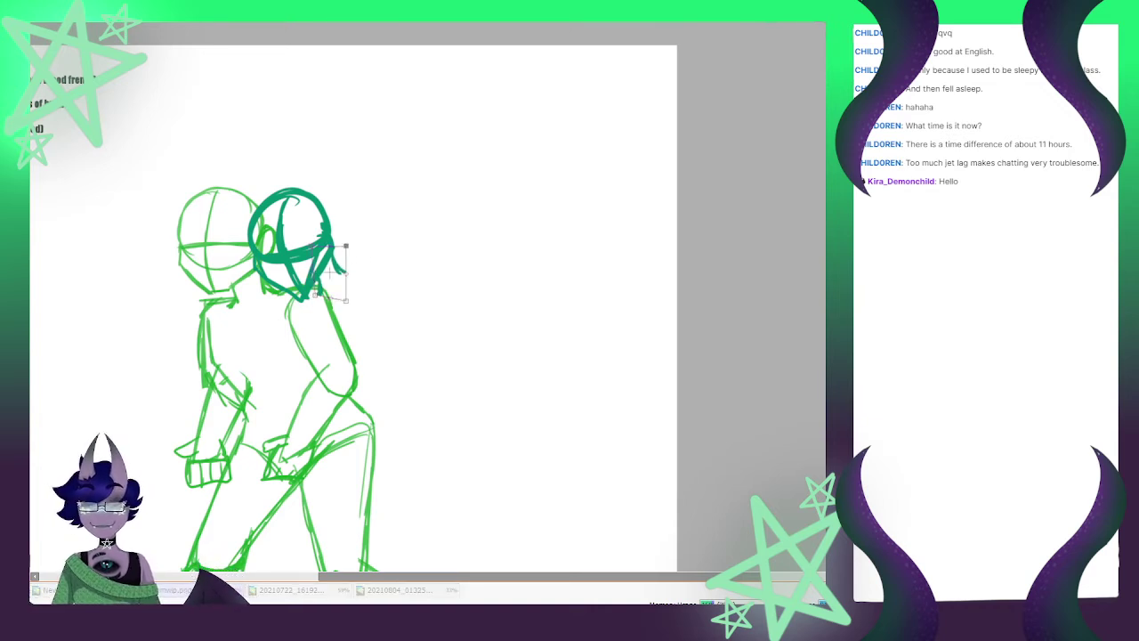
left_click_drag(346, 245, 348, 238)
mouse_move(346, 301)
left_mouse_down()
mouse_move(357, 319)
mouse_move(320, 300)
left_mouse_up()
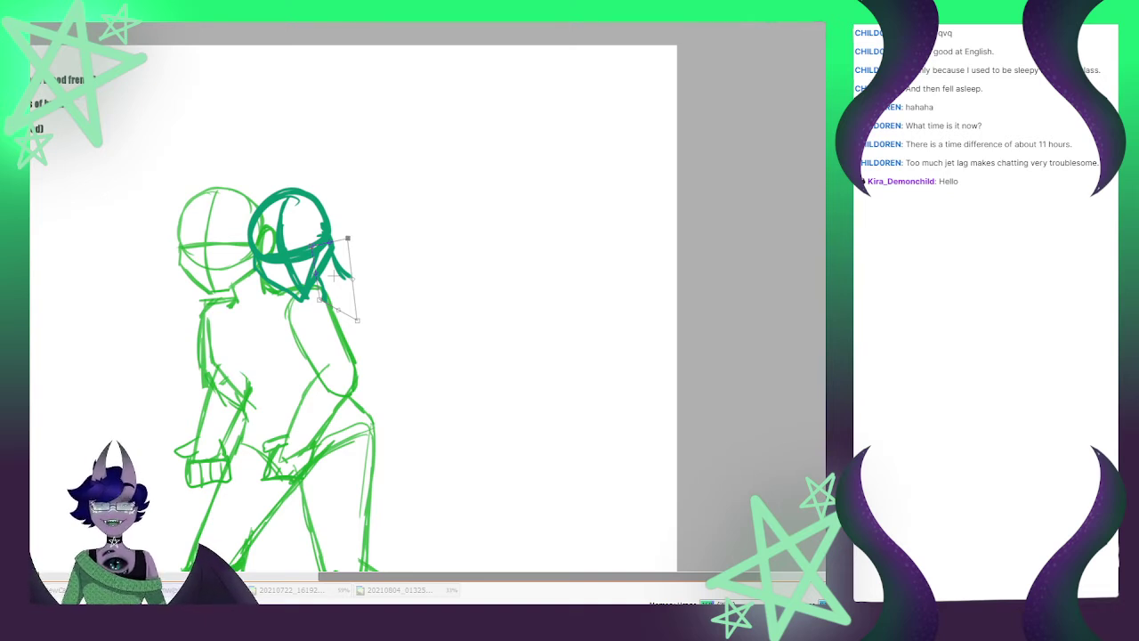
left_click_drag(347, 238, 326, 283)
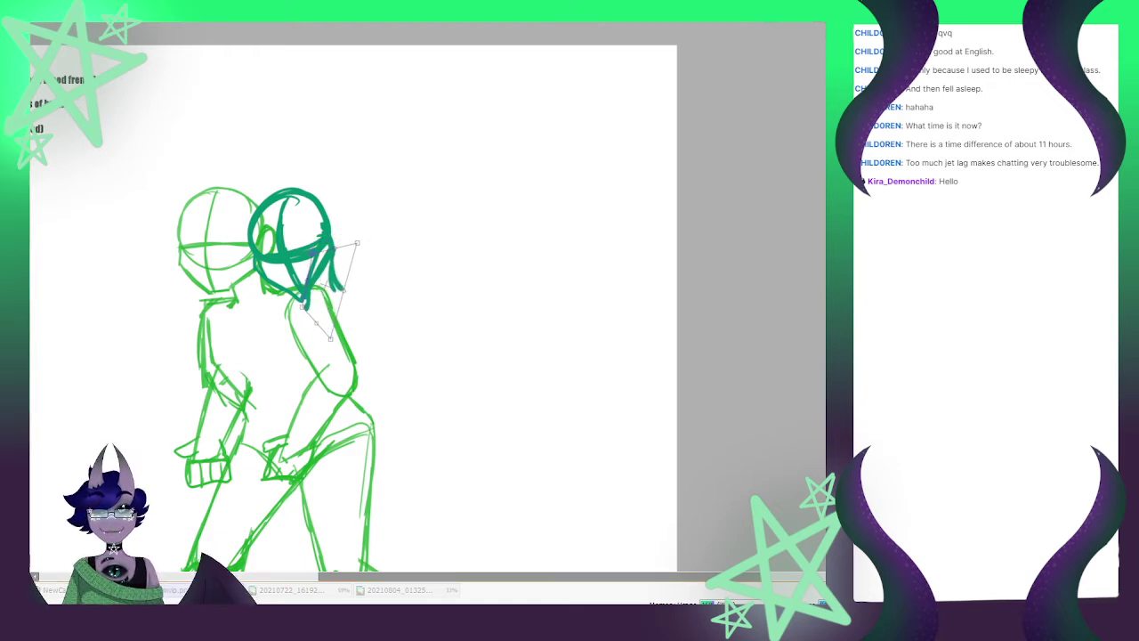
key("Return")
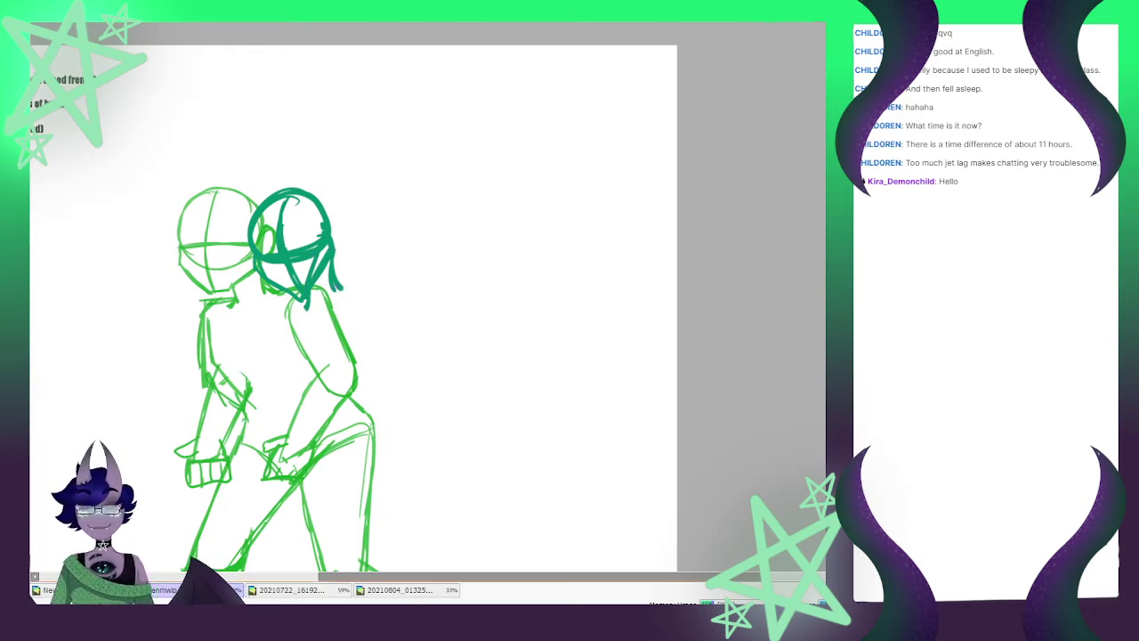
Try a long teal shoulder line sloping down from the back of the rear figure's neck
left_click_drag(336, 285, 397, 317)
key("ctrl+z")
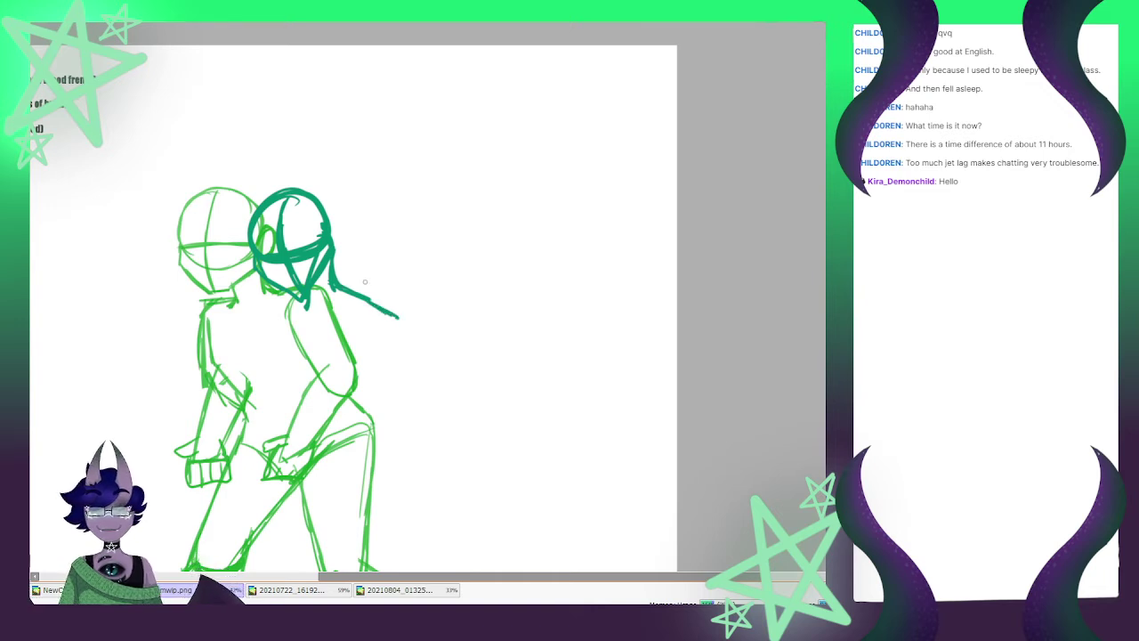
key("ctrl+t")
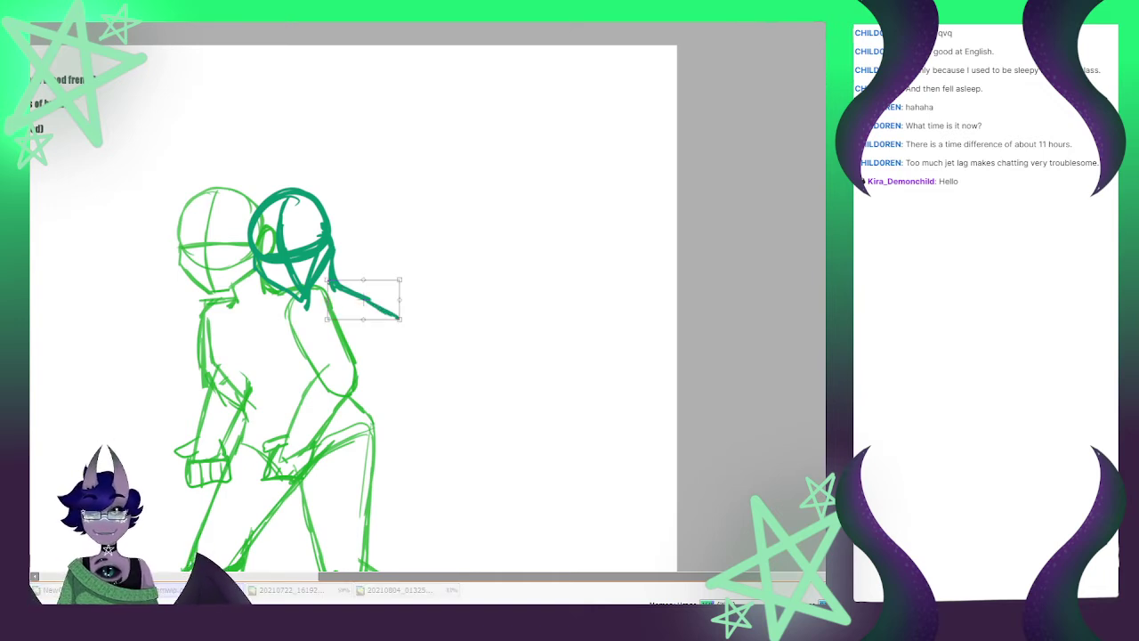
key("Return")
key("ctrl+z")
key("ctrl+z")
key("ctrl+z")
key("ctrl+z")
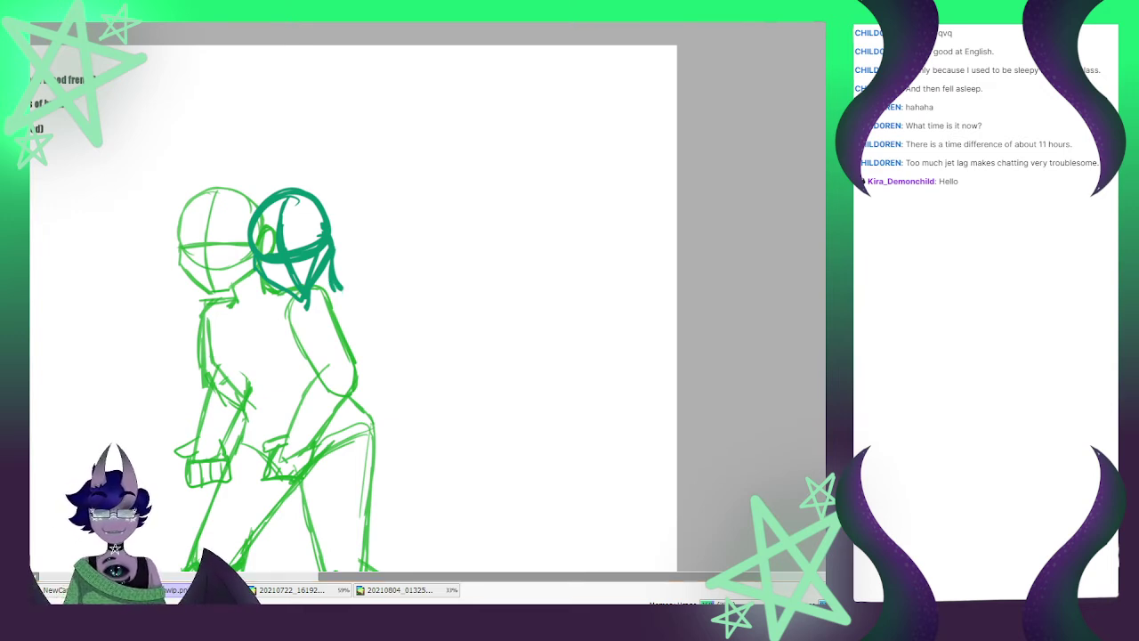
Scale the teal head and neck down slightly and move them closer to the green figure's head
key("ctrl+t")
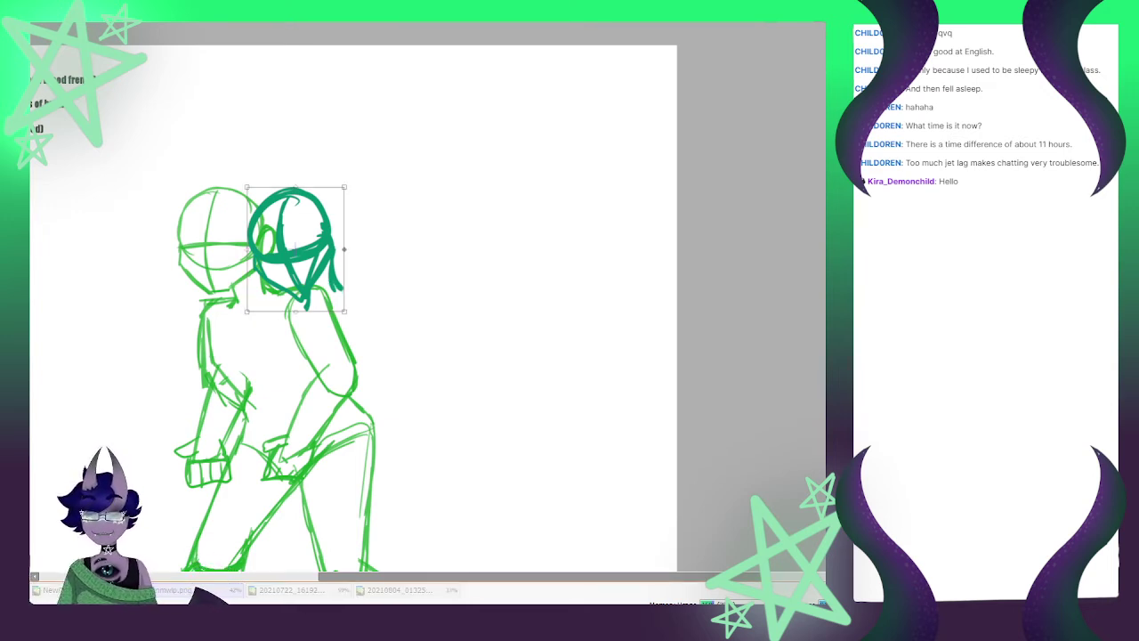
left_click_drag(344, 187, 334, 199)
left_click_drag(291, 255, 283, 247)
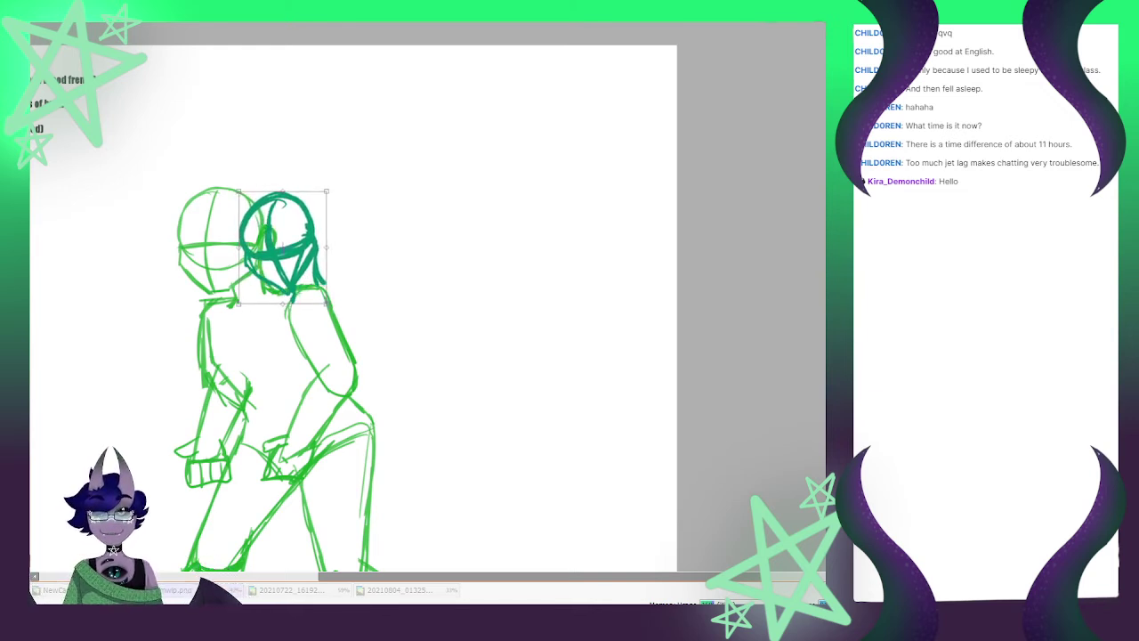
key("Return")
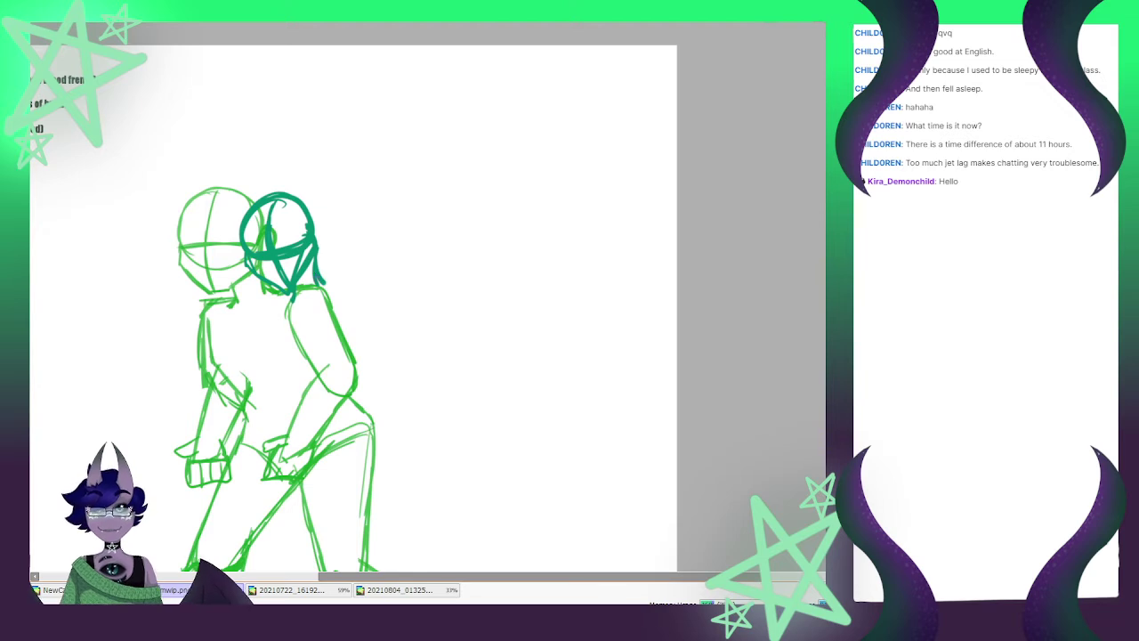
Try thick teal shoulder lines sloping down from both sides of the rear figure's neck
left_click_drag(324, 282, 380, 309)
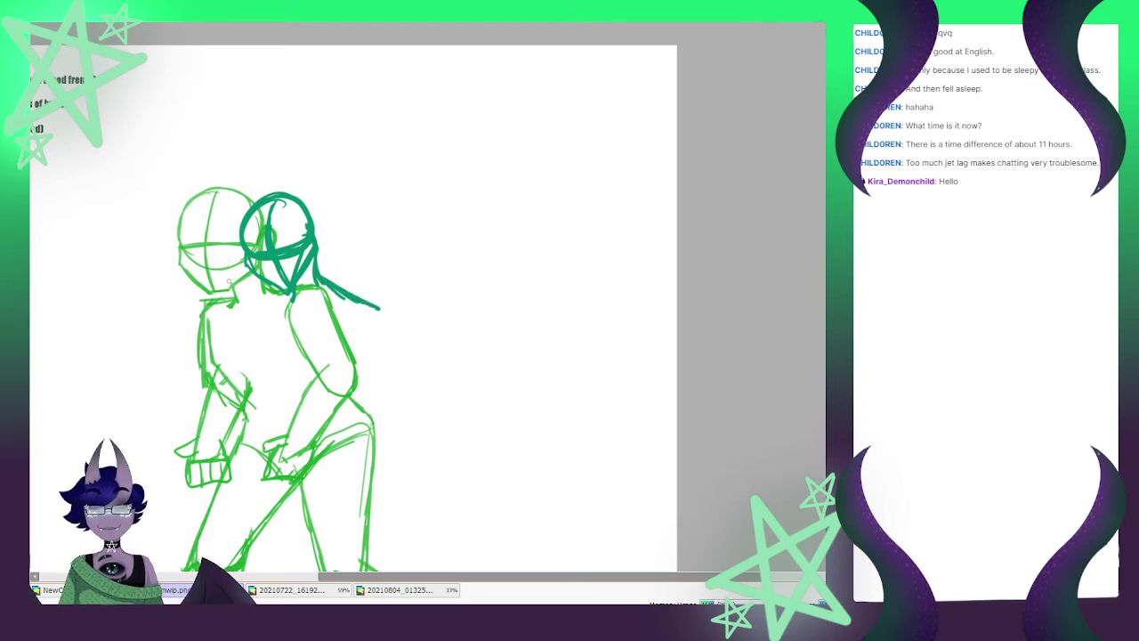
mouse_move(292, 297)
left_mouse_down()
mouse_move(236, 319)
mouse_move(263, 308)
left_mouse_up()
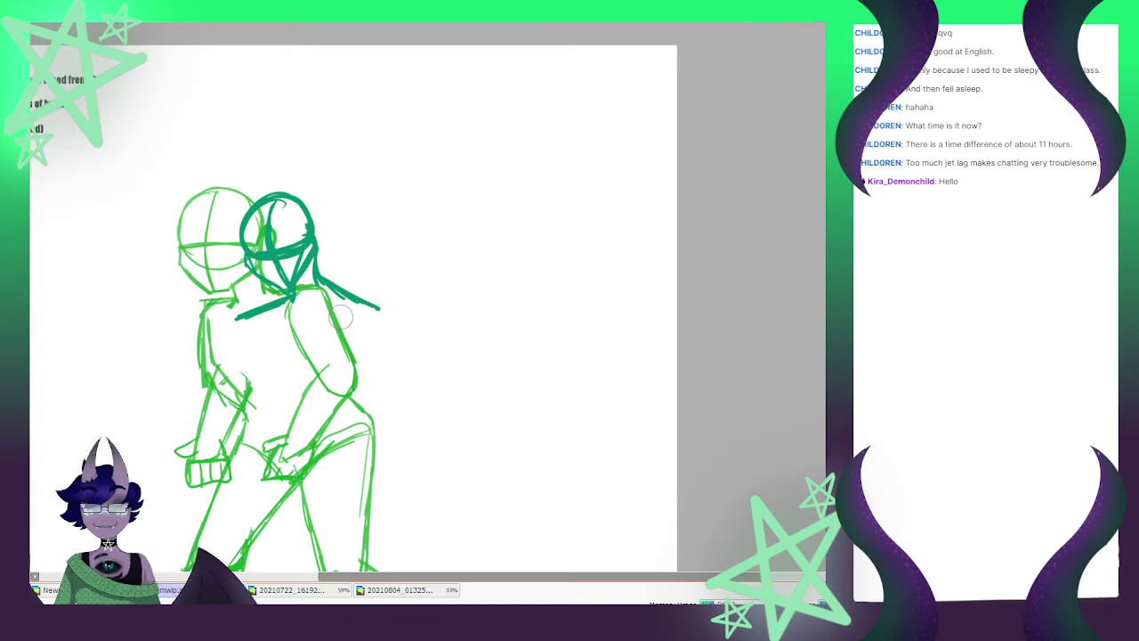
key("ctrl+z")
key("ctrl+z")
key("ctrl+z")
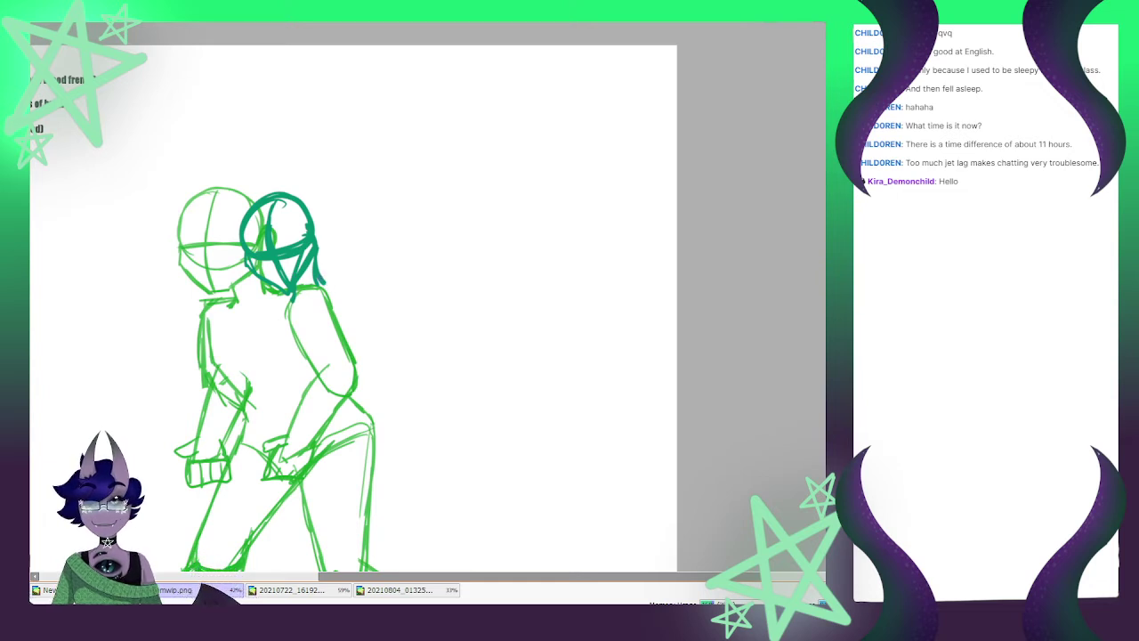
Try flatter, thinner teal shoulder lines extending from both sides of the rear figure's neck
left_click_drag(321, 281, 379, 305)
mouse_move(286, 295)
left_mouse_down()
mouse_move(244, 313)
mouse_move(278, 297)
left_mouse_up()
key("ctrl+z")
key("ctrl+z")
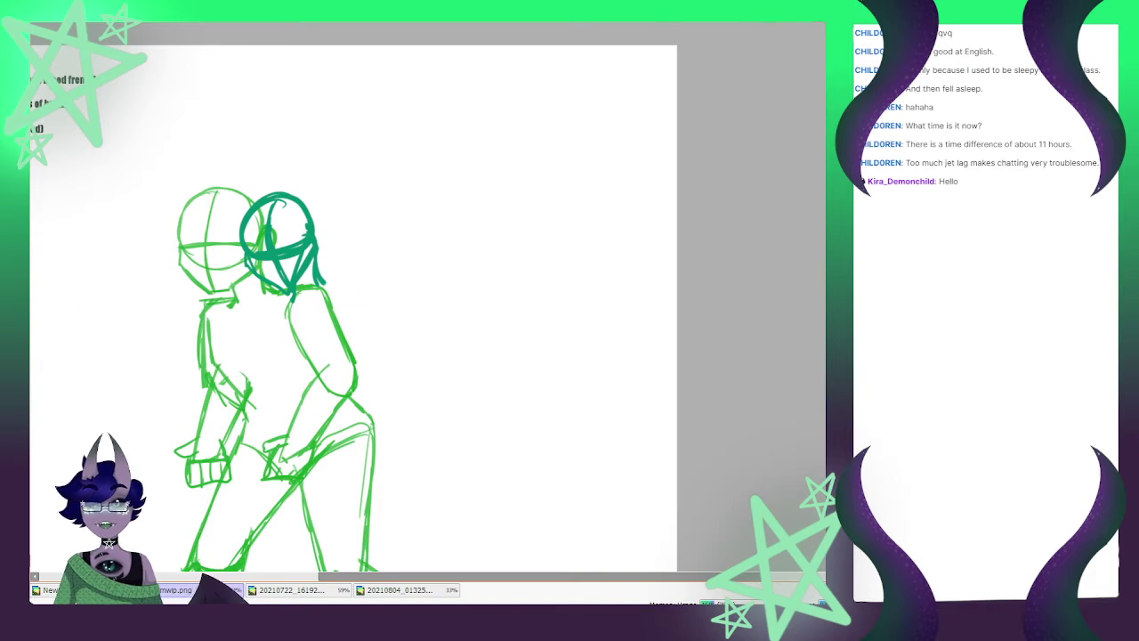
left_click_drag(320, 281, 383, 298)
left_click_drag(290, 294, 243, 312)
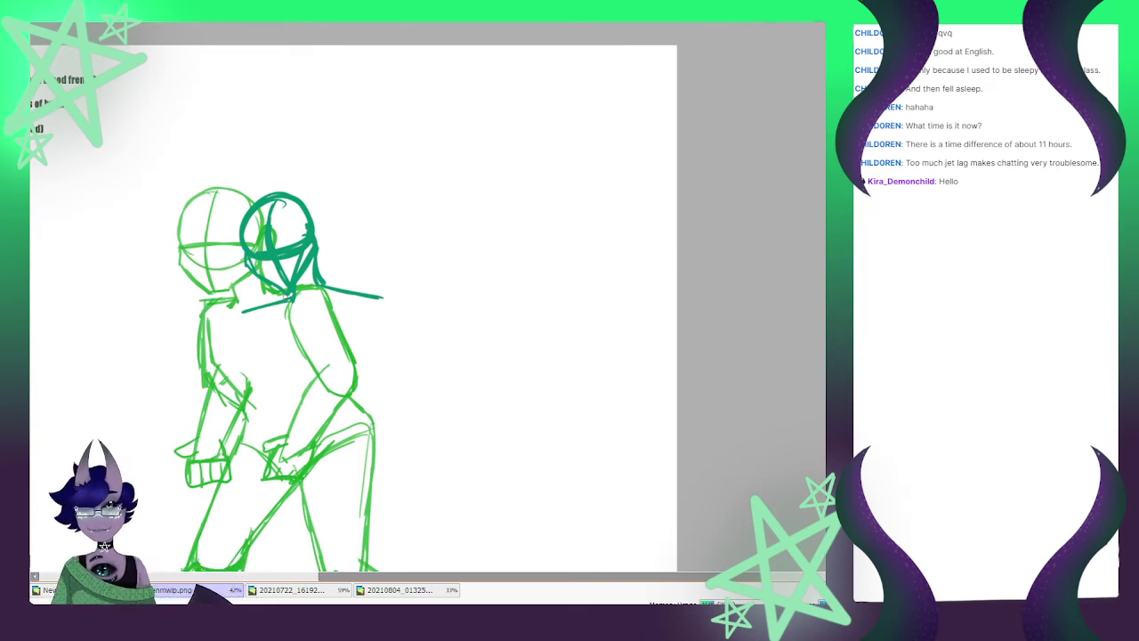
key("ctrl+z")
key("ctrl+z")
key("ctrl+z")
key("ctrl+z")
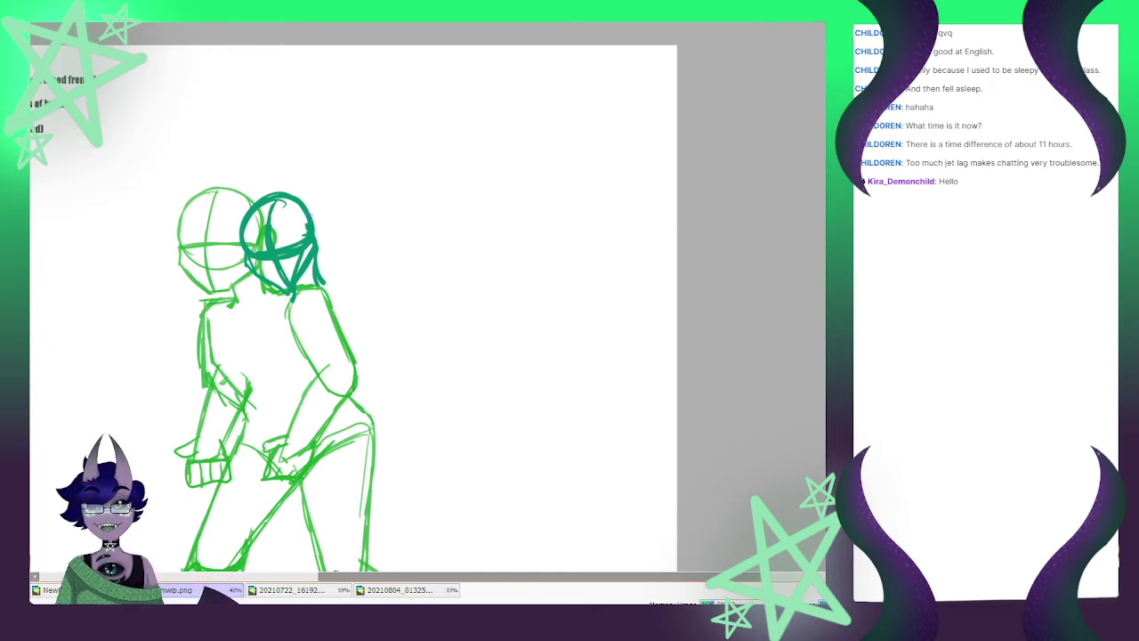
Try a teal ear on the back of the rear head, and undo it together with the neck lines and the last head scaling
mouse_move(313, 224)
left_mouse_down()
mouse_move(325, 219)
mouse_move(326, 242)
left_mouse_up()
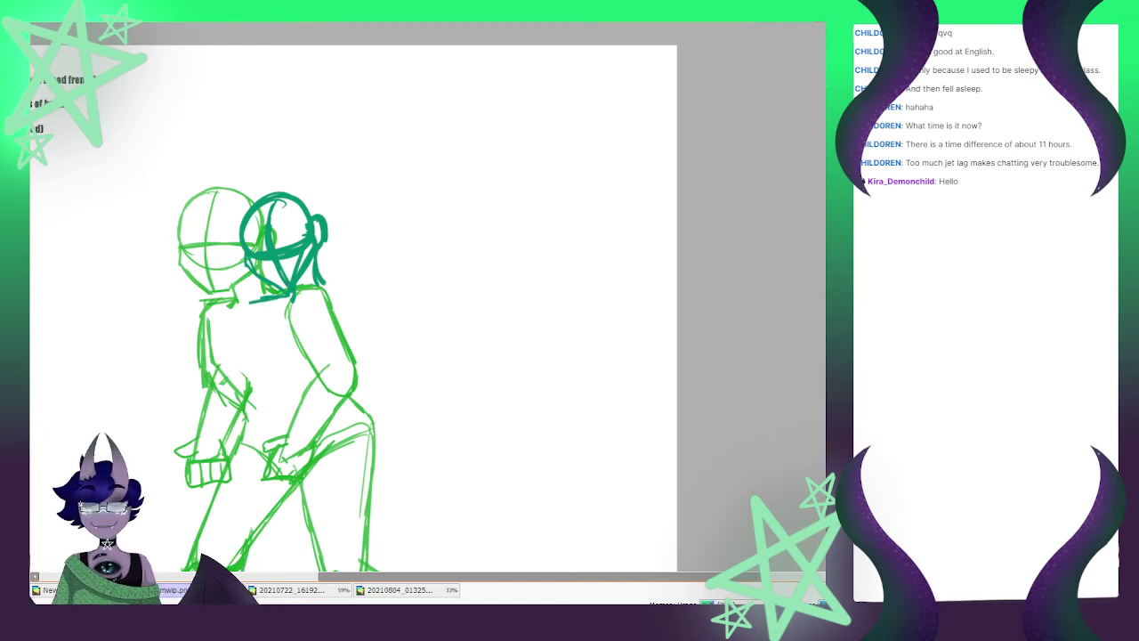
key("ctrl+z")
key("ctrl+z")
key("ctrl+z")
key("ctrl+z")
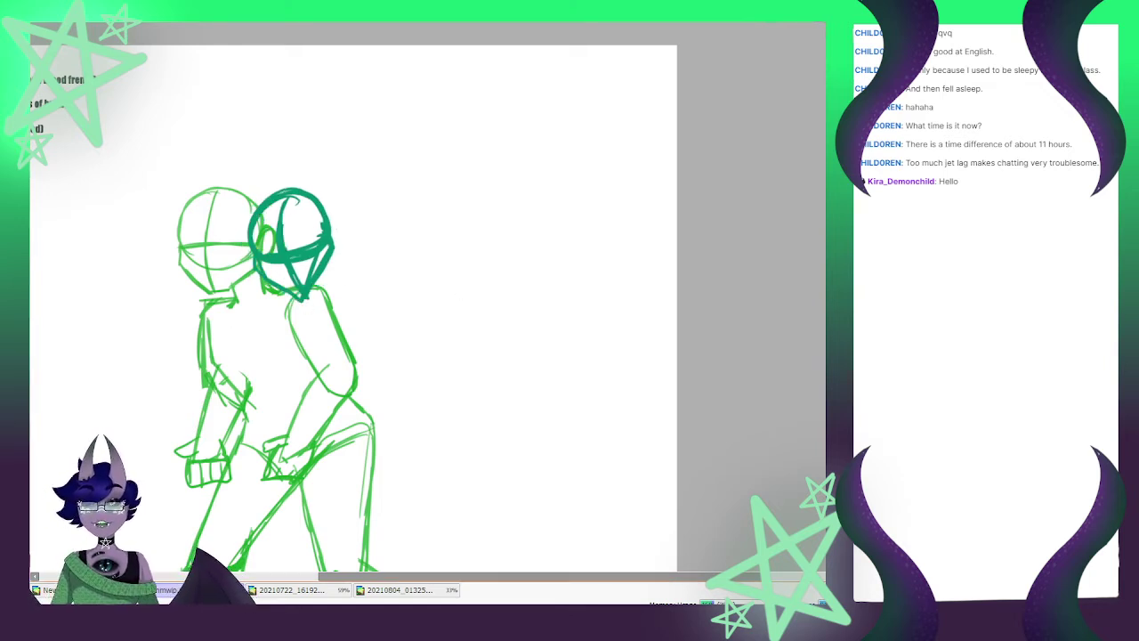
Rotate the teal head clockwise so it tilts down toward the green figure, and nudge it slightly closer
key("ctrl+t")
left_click_drag(336, 187, 362, 224)
left_click_drag(297, 248, 294, 248)
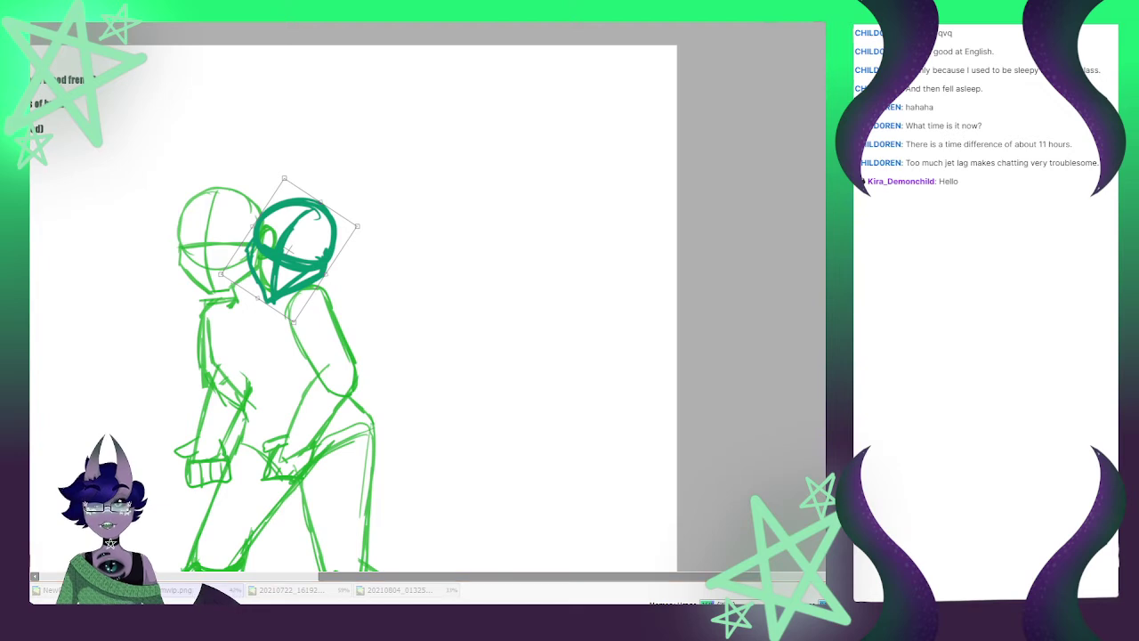
key("Return")
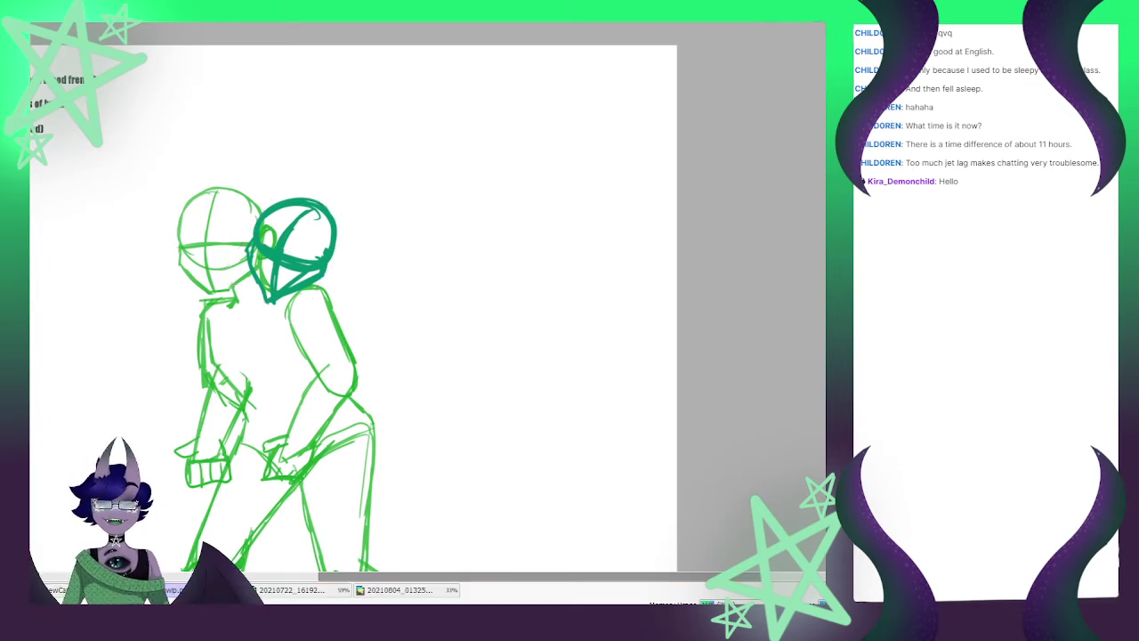
Try a short teal neck line at the back of the tilted rear head
left_click_drag(324, 271, 334, 286)
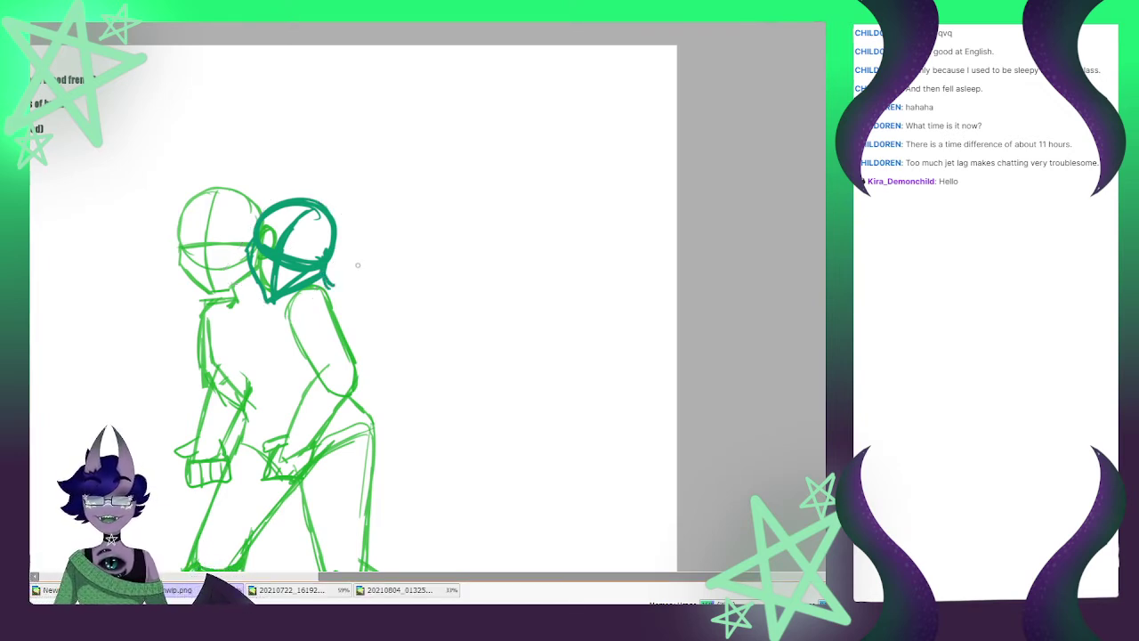
key("ctrl+z")
key("ctrl+z")
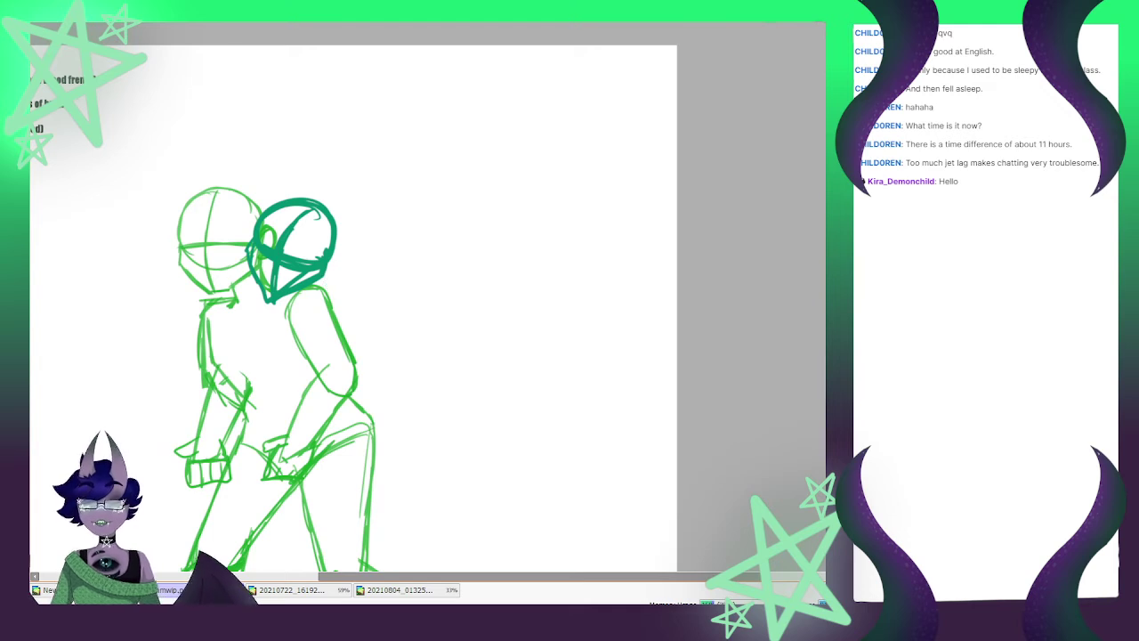
Scale the tilted teal head down slightly and reposition it beside the green figure's head
key("ctrl+t")
left_click_drag(337, 196, 332, 204)
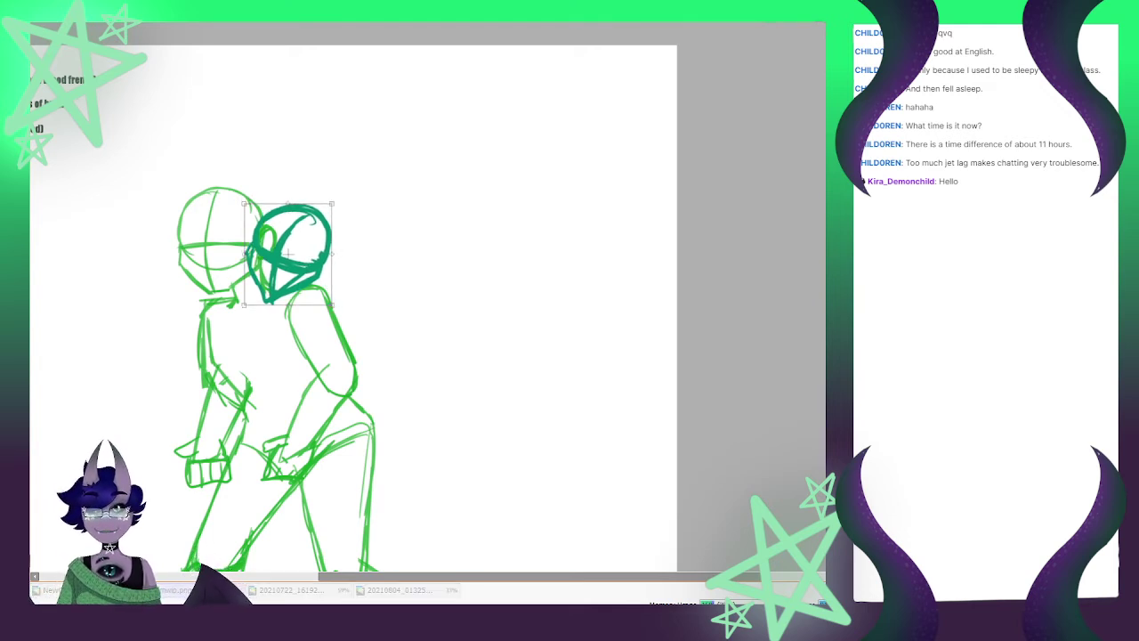
mouse_move(293, 250)
left_mouse_down()
mouse_move(333, 285)
mouse_move(302, 305)
mouse_move(303, 286)
mouse_move(308, 300)
mouse_move(375, 274)
left_mouse_up()
key("Return")
Draw short teal neck lines under the rear head and try a peaked shoulder line extending behind it
key("ctrl+z")
mouse_move(337, 287)
left_mouse_down()
mouse_move(375, 274)
mouse_move(392, 291)
left_mouse_up()
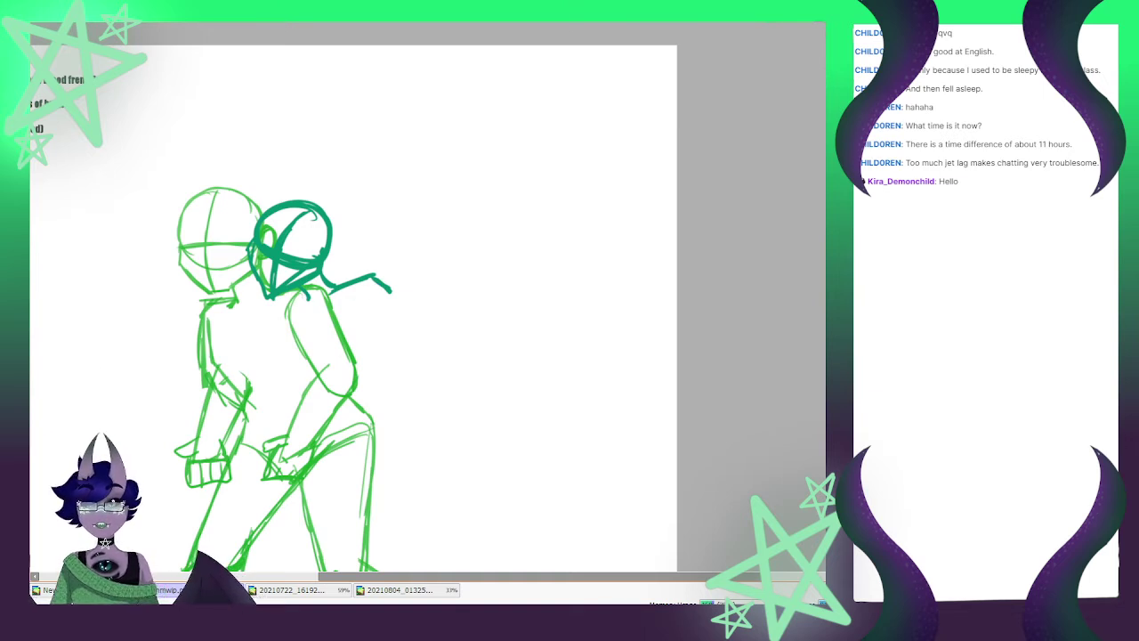
key("ctrl+z")
key("ctrl+z")
key("ctrl+z")
key("ctrl+z")
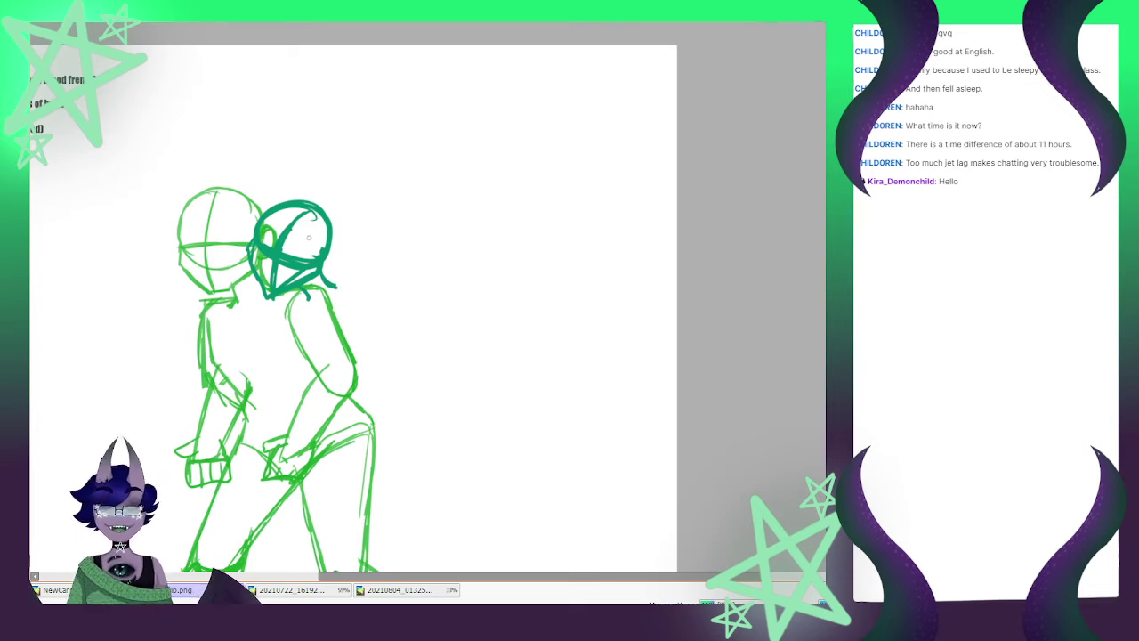
Draw a rounded teal ear on the back of the rear head, a collar line under the jaw and a back shoulder line
mouse_move(324, 273)
left_mouse_down()
mouse_move(344, 258)
mouse_move(333, 255)
left_mouse_up()
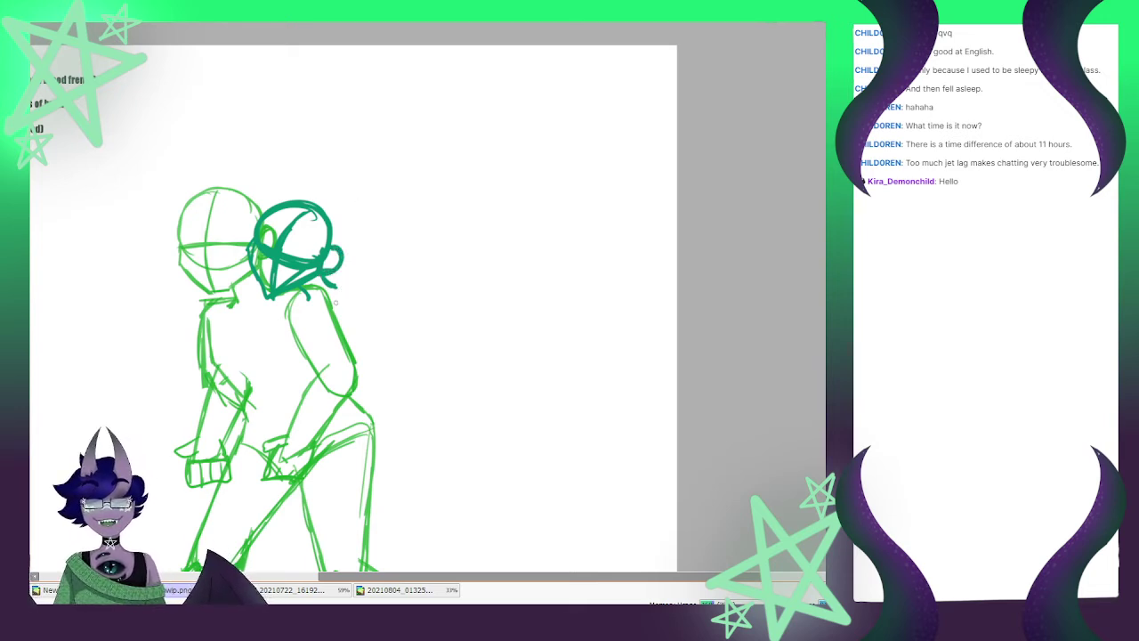
left_click_drag(306, 294, 259, 296)
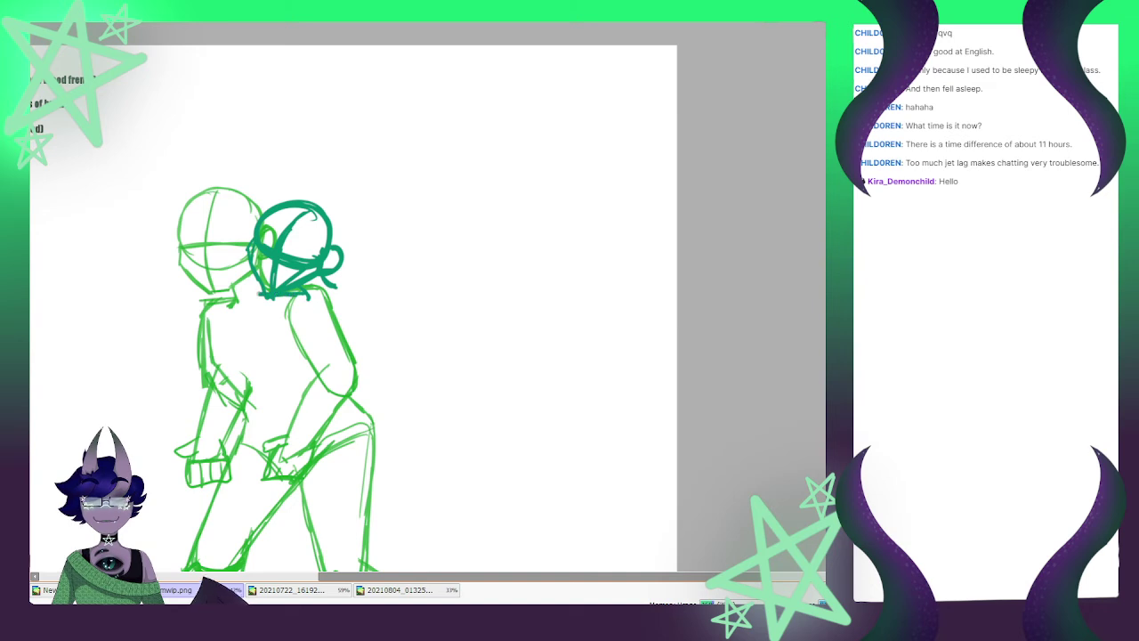
left_click_drag(335, 286, 397, 296)
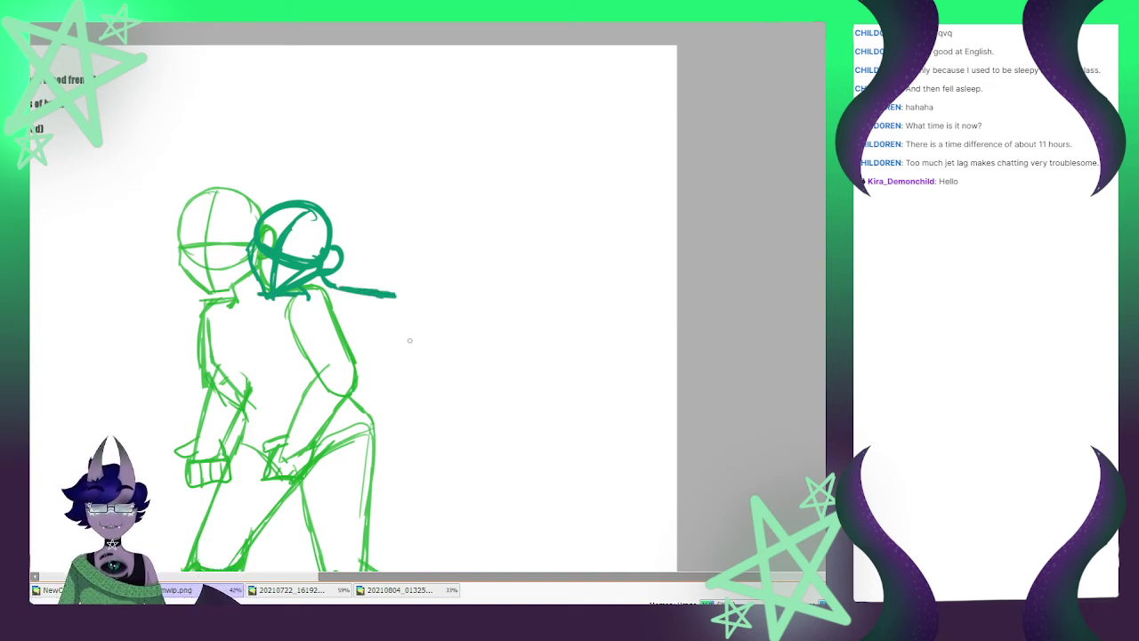
Thin the rear figure's teal shoulder line by erasing along its upper edge
key("s")
left_click_drag(347, 284, 396, 289)
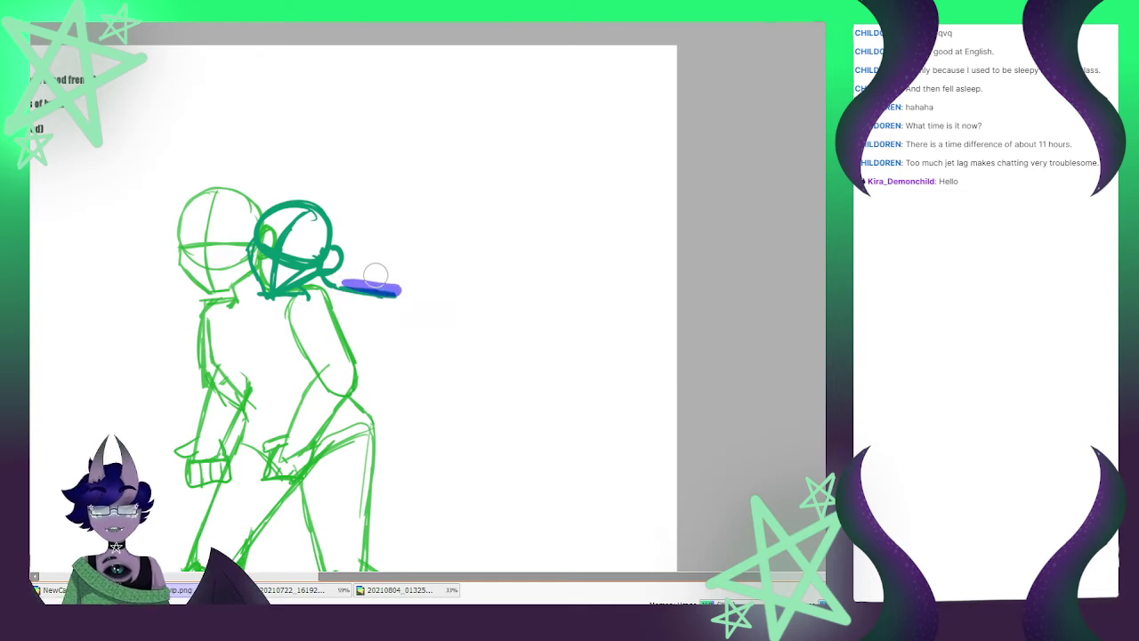
key("ctrl+z")
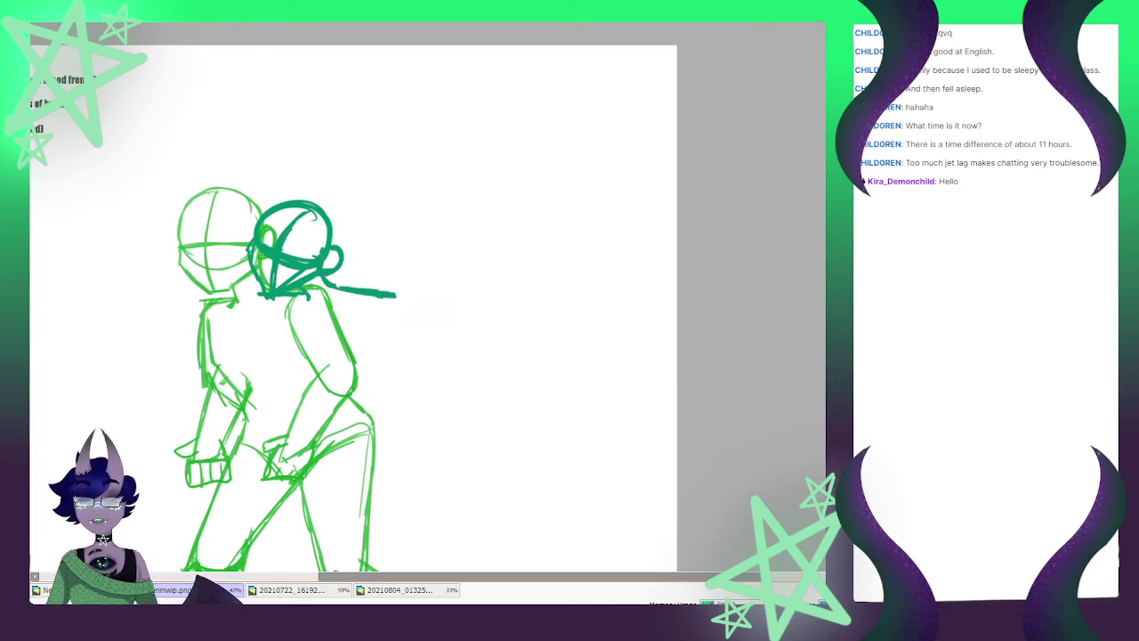
mouse_move(340, 284)
left_mouse_down()
mouse_move(393, 292)
mouse_move(374, 292)
left_mouse_up()
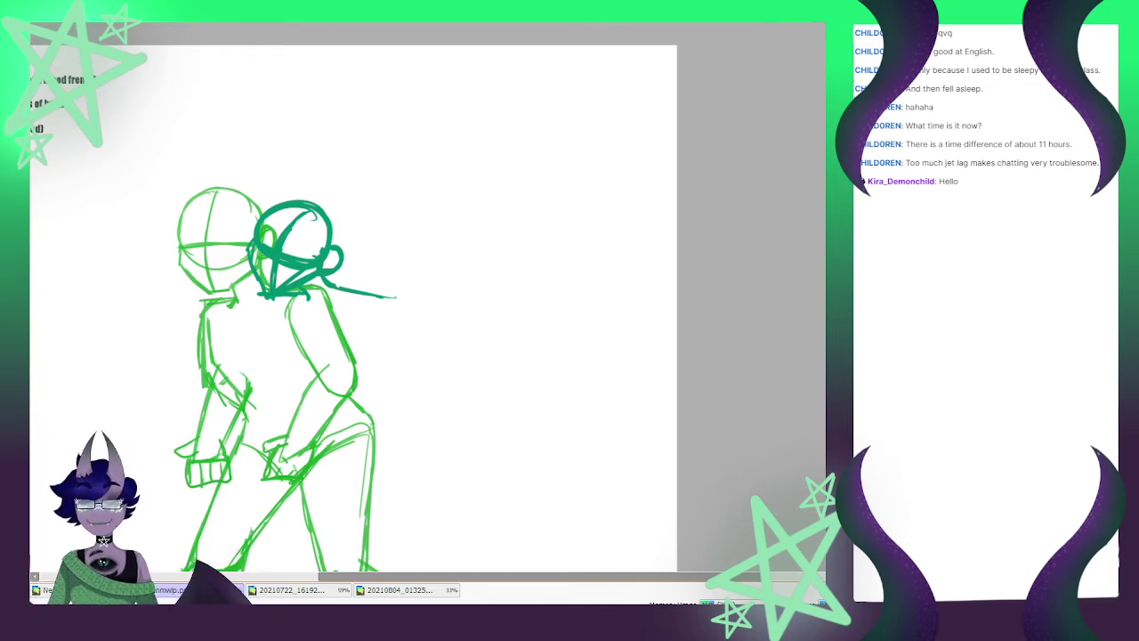
Move the teal head, neck and shoulder line slightly closer to the green figure
key("ctrl+t")
left_click_drag(320, 251, 312, 251)
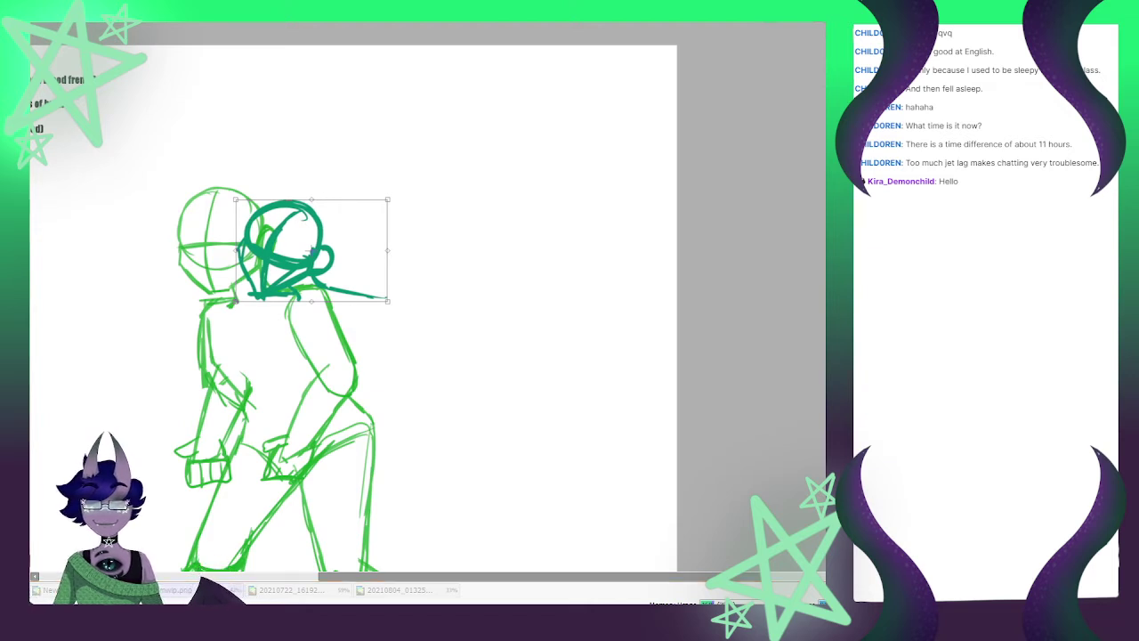
key("Return")
Sketch the rear figure's teal torso with curved front and back lines, flared hips and a V-shaped base
left_click_drag(269, 309, 285, 369)
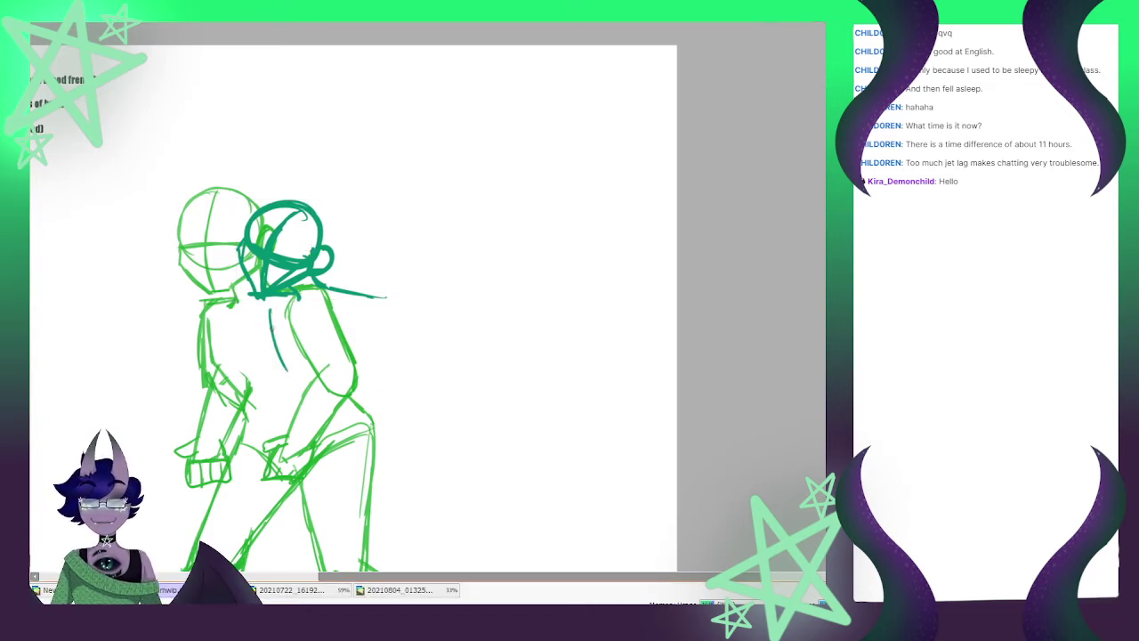
key("ctrl+z")
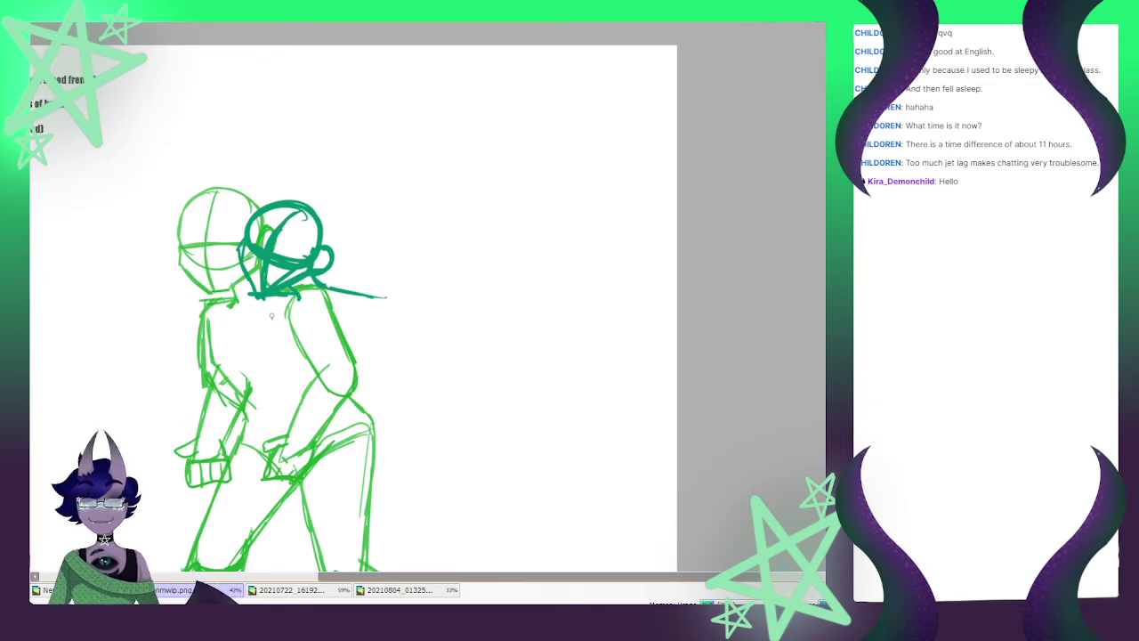
mouse_move(270, 311)
left_mouse_down()
mouse_move(277, 364)
mouse_move(318, 392)
mouse_move(309, 457)
left_mouse_up()
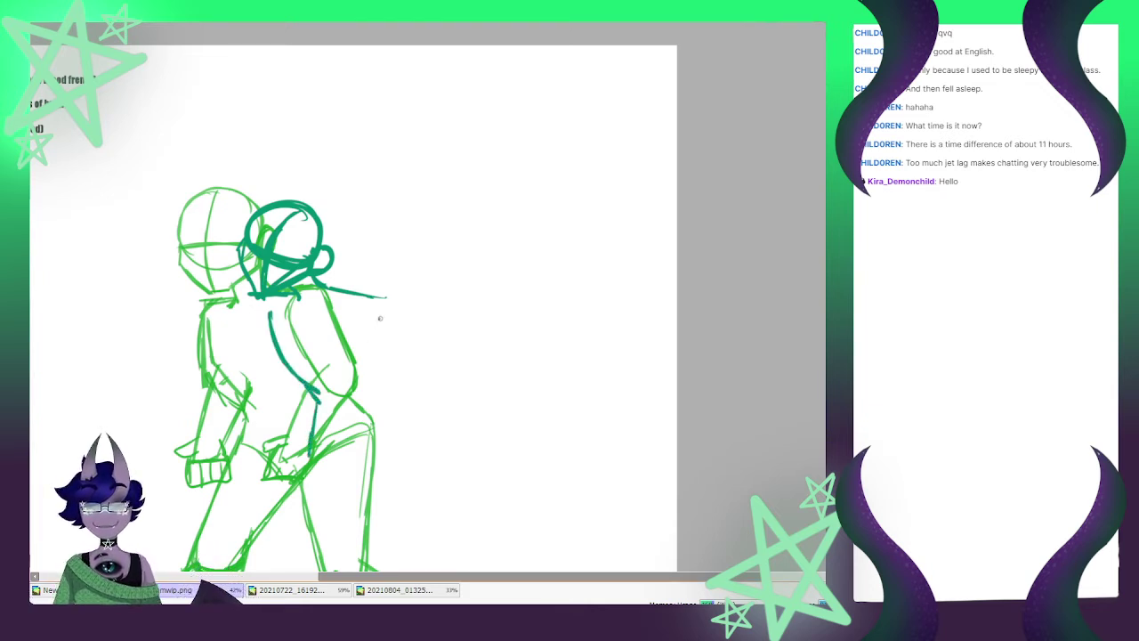
mouse_move(380, 315)
left_mouse_down()
mouse_move(381, 384)
mouse_move(423, 424)
left_mouse_up()
left_click_drag(315, 445, 352, 477)
mouse_move(351, 477)
left_mouse_down()
mouse_move(410, 417)
mouse_move(393, 443)
left_mouse_up()
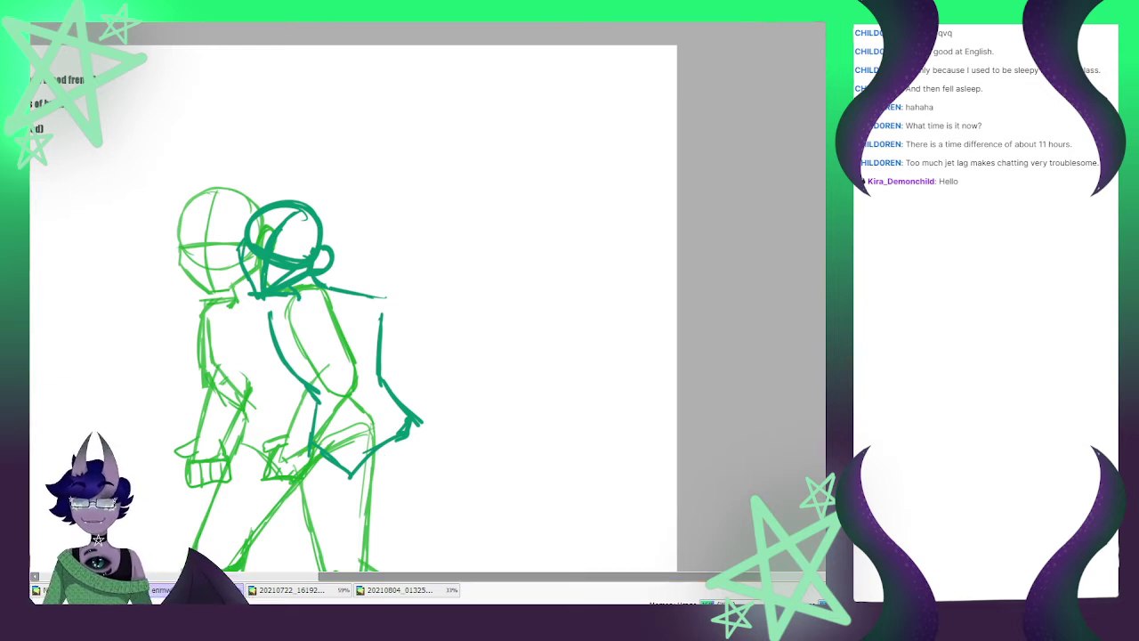
Select the teal hip section, rotate it slightly clockwise, enlarge it and shift it toward the green figure
mouse_move(425, 424)
left_mouse_down()
mouse_move(325, 483)
mouse_move(400, 430)
mouse_move(391, 373)
mouse_move(316, 441)
mouse_move(316, 407)
mouse_move(313, 461)
left_mouse_up()
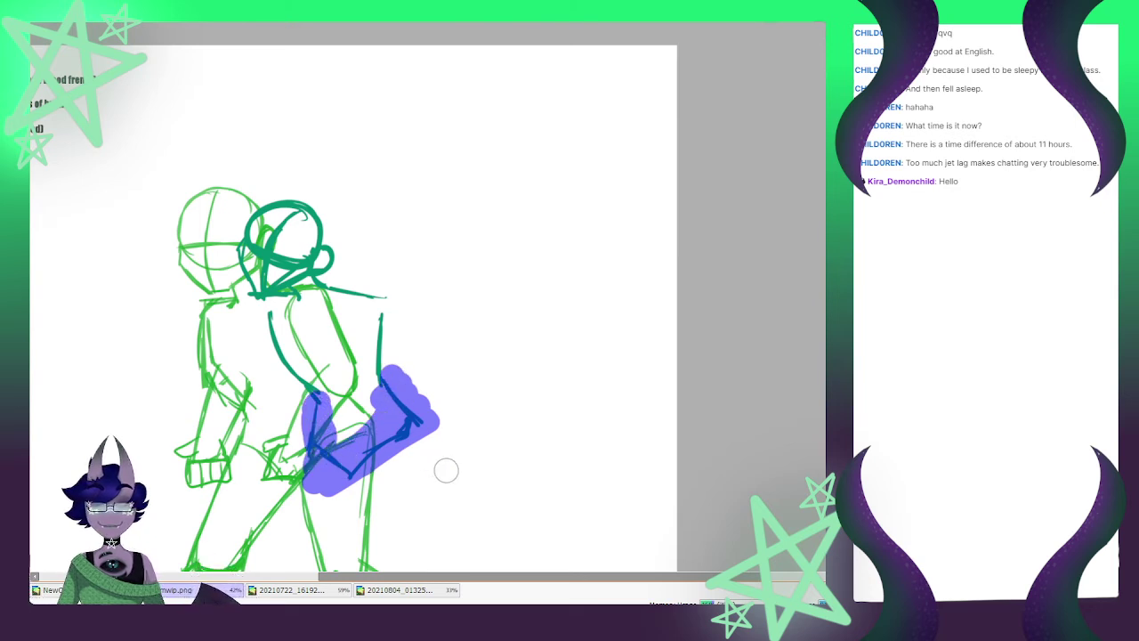
key("ctrl+t")
left_click_drag(463, 392, 468, 417)
left_click_drag(378, 427, 363, 422)
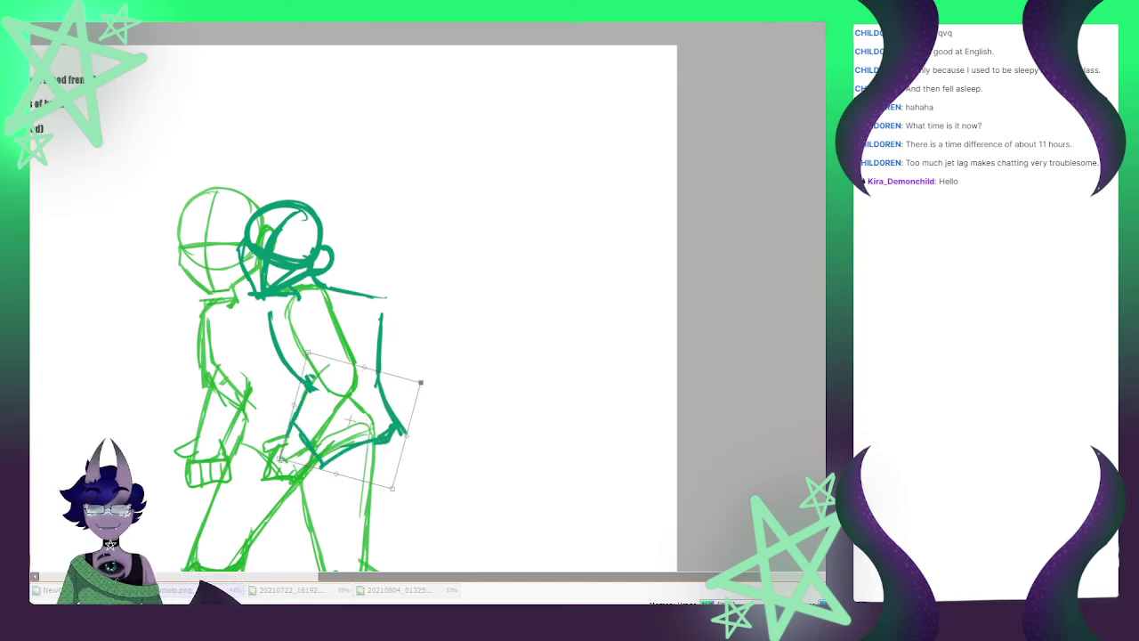
left_click_drag(421, 383, 434, 373)
left_click_drag(360, 422, 355, 419)
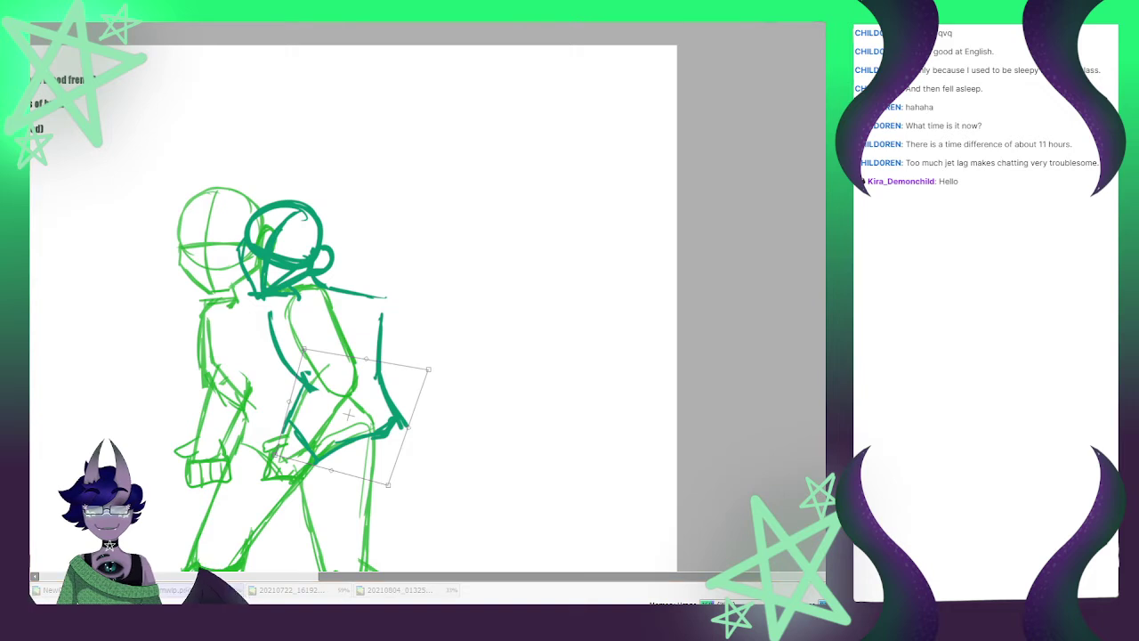
key("Return")
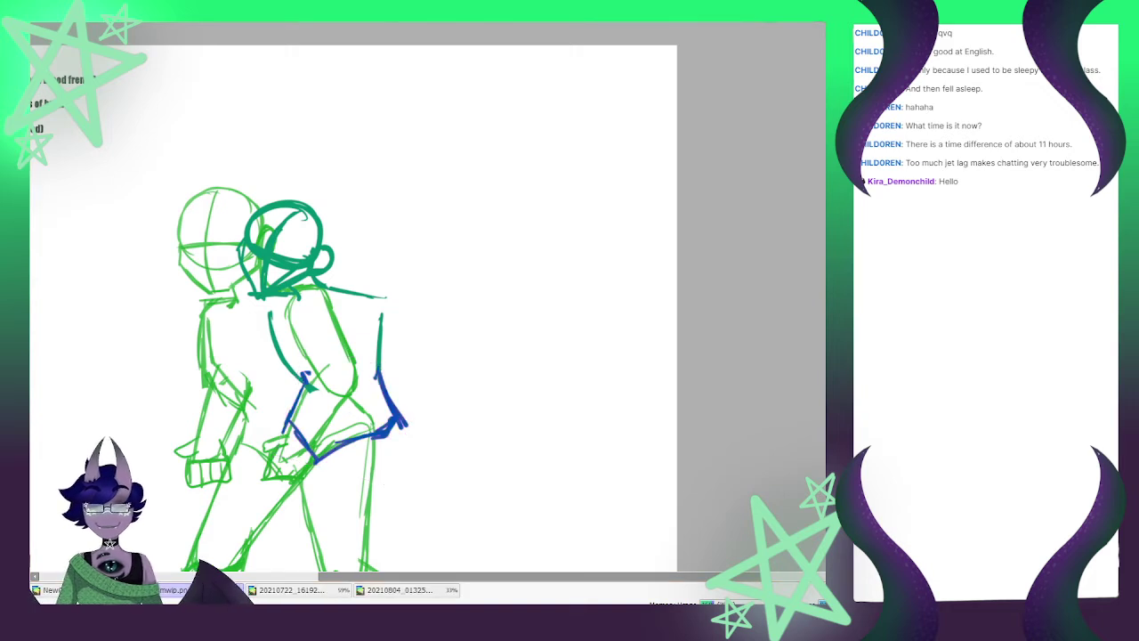
key("ctrl+d")
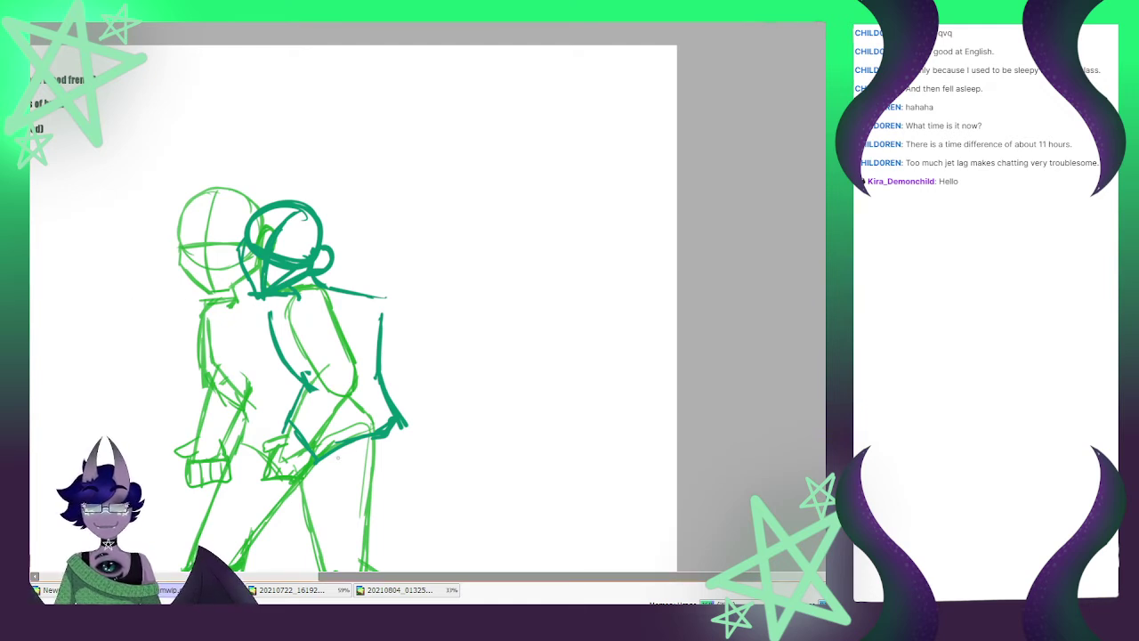
Try a teal thigh line sloping down and forward from the rear figure's hips
mouse_move(370, 439)
left_mouse_down()
mouse_move(297, 496)
mouse_move(307, 481)
left_mouse_up()
key("ctrl+z")
key("ctrl+z")
key("ctrl+z")
key("ctrl+z")
Draw nearly horizontal teal thigh strokes reaching forward from the rear figure's hips across the green figure's hands
left_click_drag(372, 442, 257, 453)
left_click_drag(340, 442, 241, 456)
left_click_drag(342, 439, 236, 457)
left_click_drag(301, 442, 236, 454)
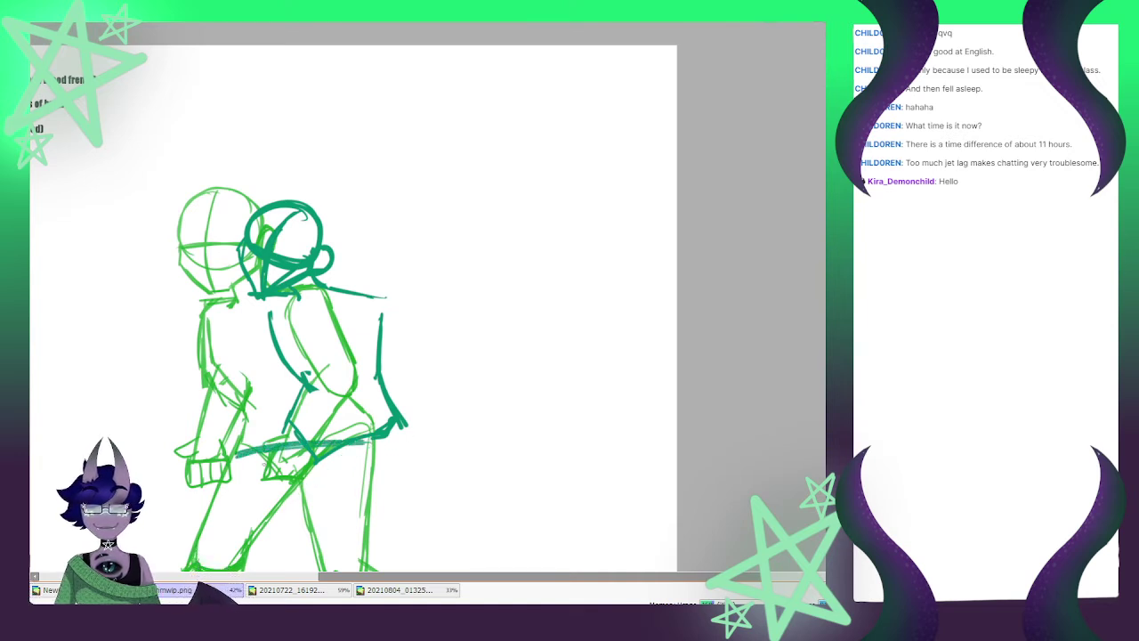
Extend the teal thigh to a forward knee and draw its lower leg sloping down in front of the green figure
scroll(316, 307, "down", 3)
scroll(291, 388, "up", 3)
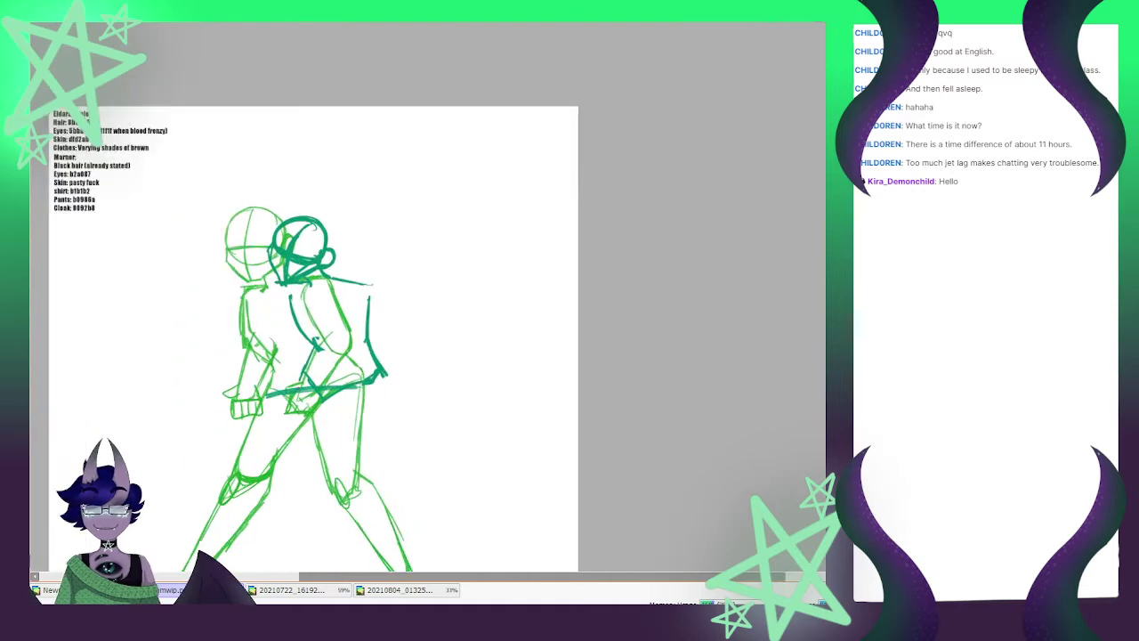
mouse_move(259, 395)
left_mouse_down()
mouse_move(228, 401)
mouse_move(140, 545)
left_mouse_up()
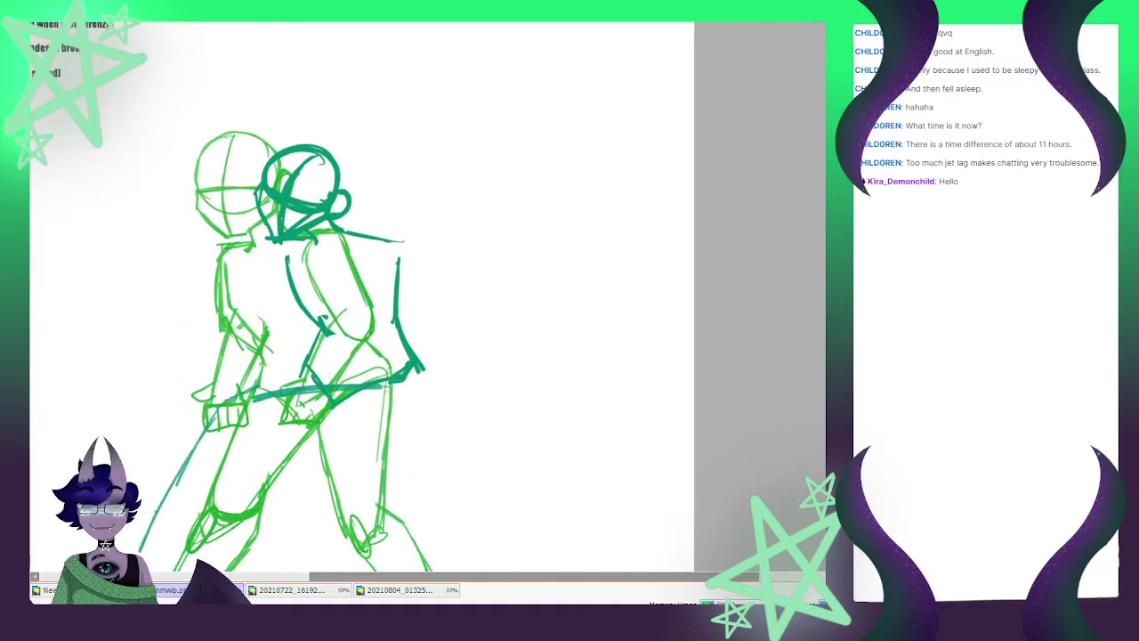
mouse_move(186, 455)
left_mouse_down()
mouse_move(249, 389)
mouse_move(145, 536)
left_mouse_up()
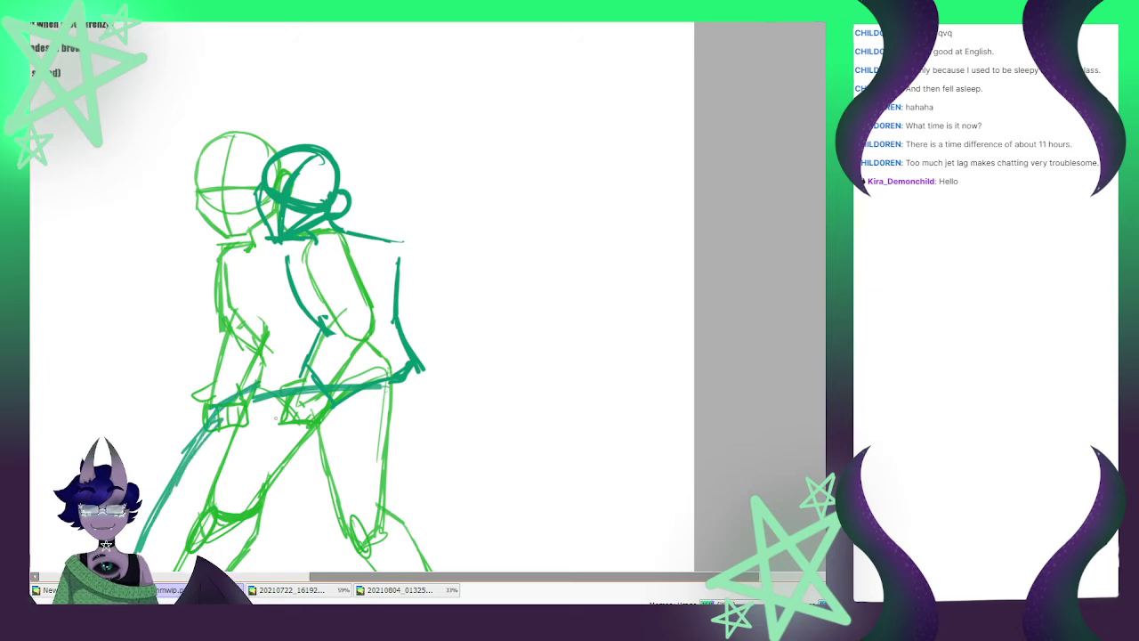
Draw the rear figure's second teal lower leg running down from the nearer knee between the green legs
left_click_drag(258, 402, 277, 541)
left_click_drag(258, 402, 272, 541)
left_click_drag(269, 498, 275, 561)
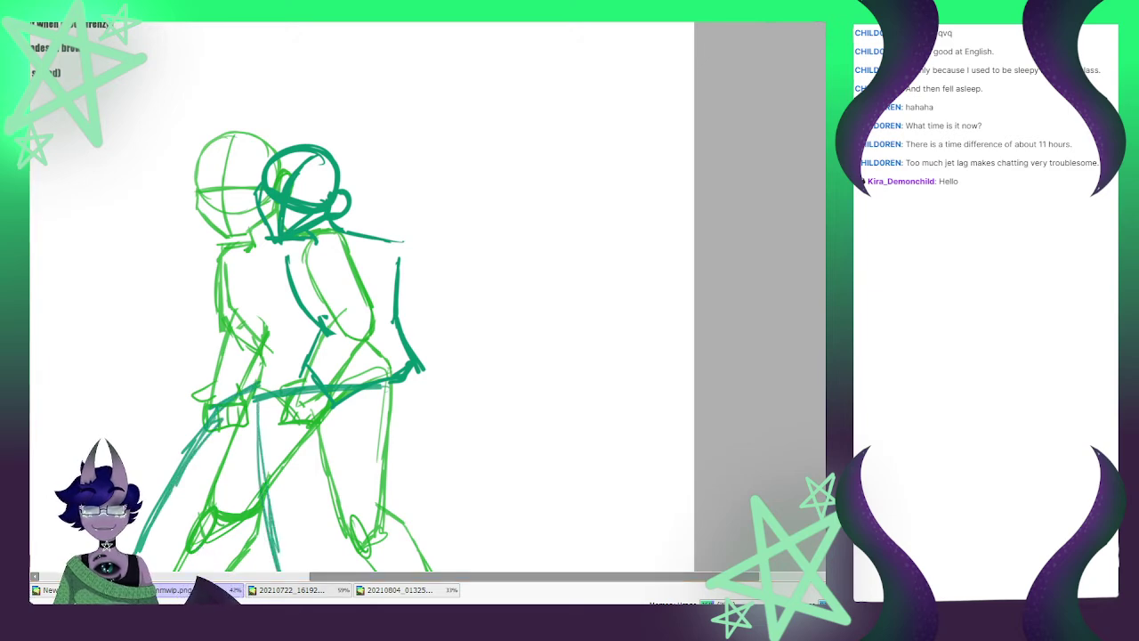
Sketch pointed teal feet at the ends of both lower legs and mark the two knees with circles
scroll(319, 480, "down", 2)
scroll(333, 459, "up", 3)
scroll(310, 132, "down", 3)
scroll(264, 298, "up", 3)
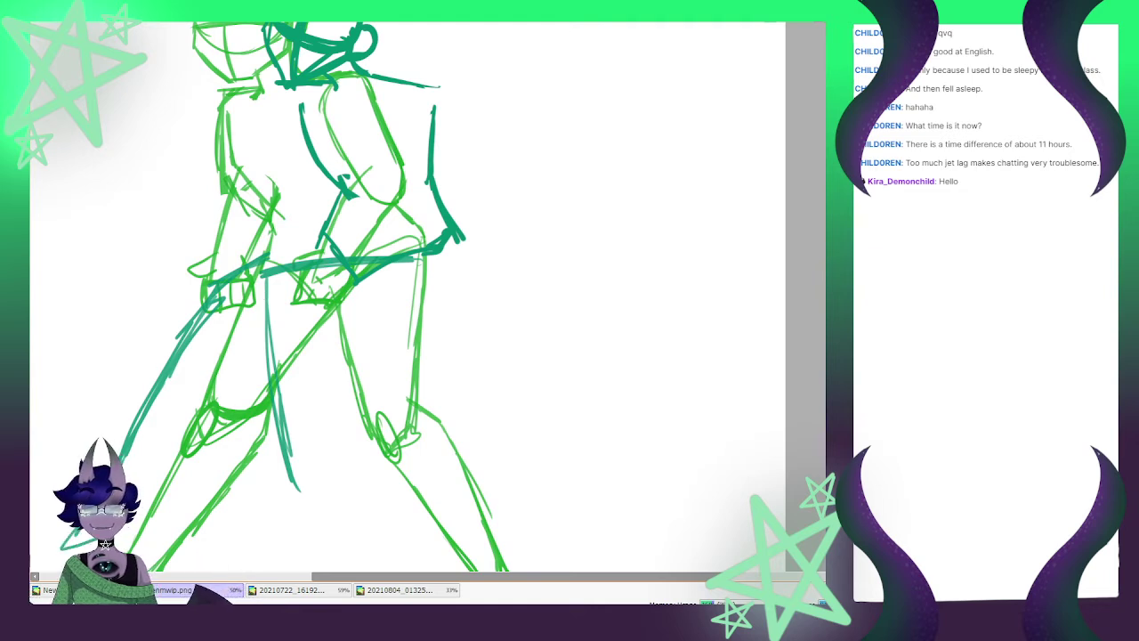
mouse_move(286, 451)
left_mouse_down()
mouse_move(316, 554)
mouse_move(301, 475)
mouse_move(311, 491)
left_mouse_up()
left_click_drag(310, 511, 331, 537)
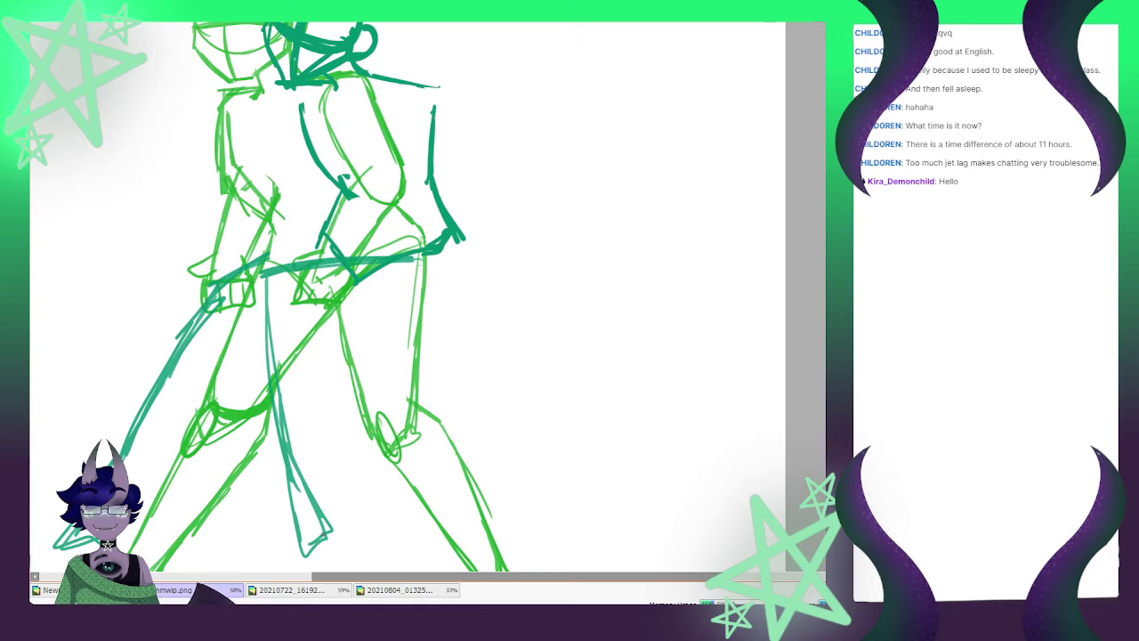
mouse_move(261, 267)
left_mouse_down()
mouse_move(282, 287)
mouse_move(258, 303)
left_mouse_up()
left_click_drag(224, 267, 214, 298)
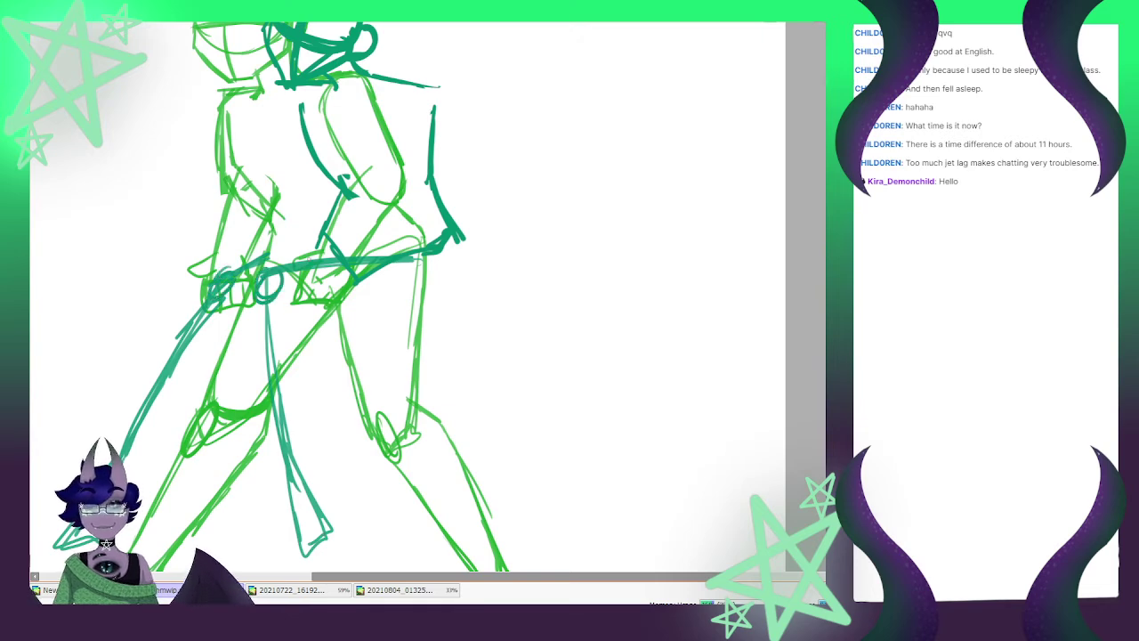
Redraw the rear figure's torso in darker teal over the faded rough, tracing the chest, back and hip lines
scroll(343, 205, "down", 3)
scroll(337, 87, "up", 3)
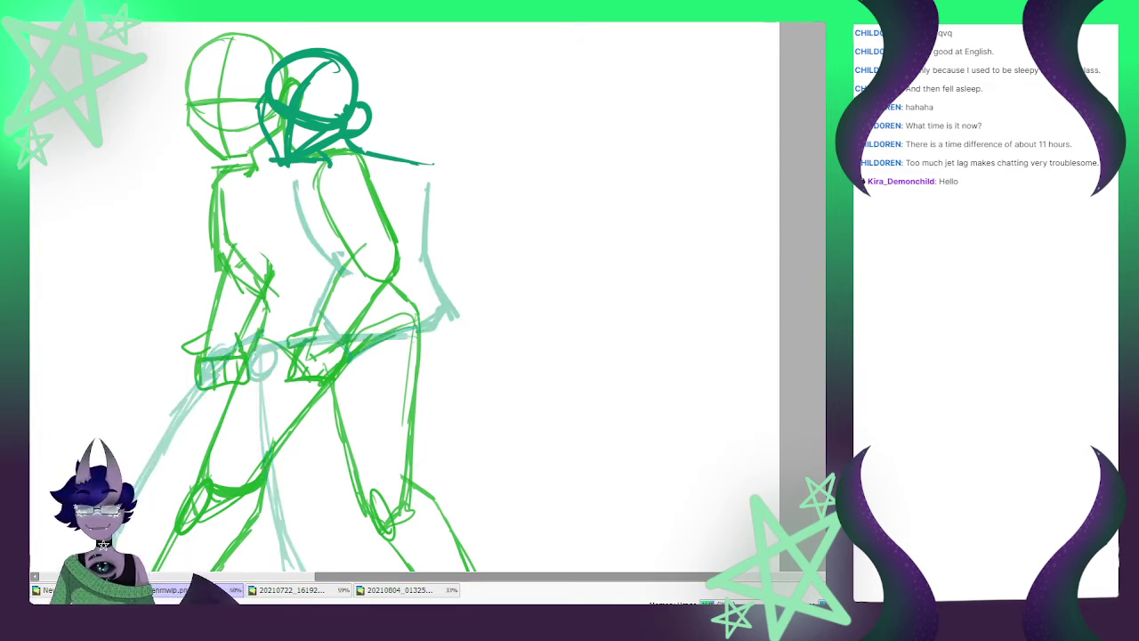
mouse_move(294, 180)
left_mouse_down()
mouse_move(306, 233)
mouse_move(342, 269)
mouse_move(340, 258)
mouse_move(308, 317)
left_mouse_up()
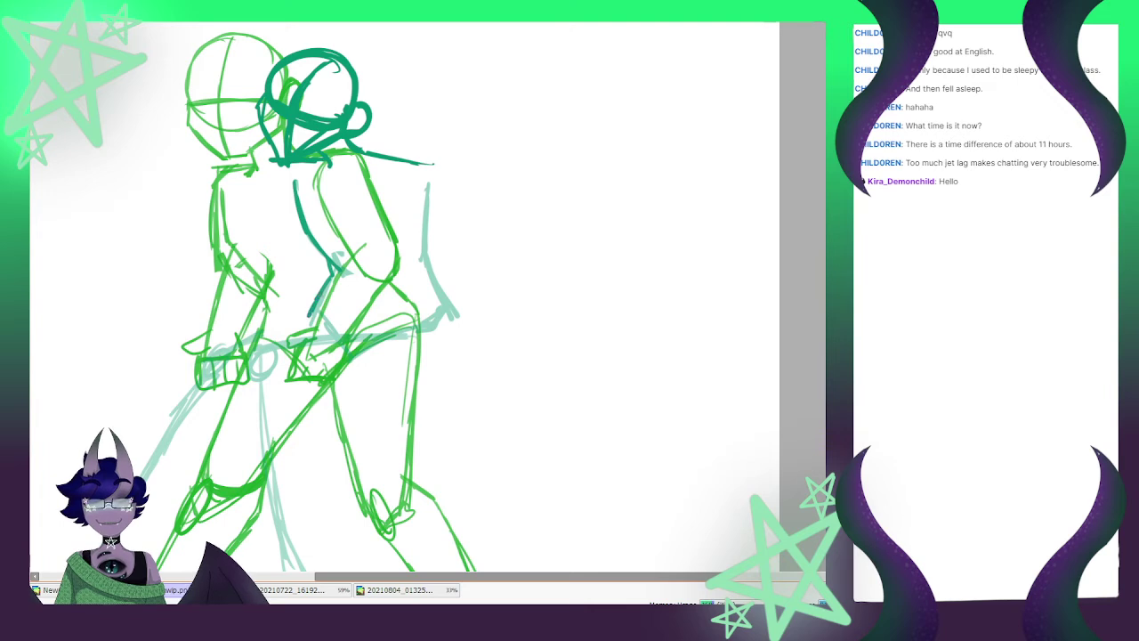
mouse_move(430, 186)
left_mouse_down()
mouse_move(421, 246)
mouse_move(454, 308)
left_mouse_up()
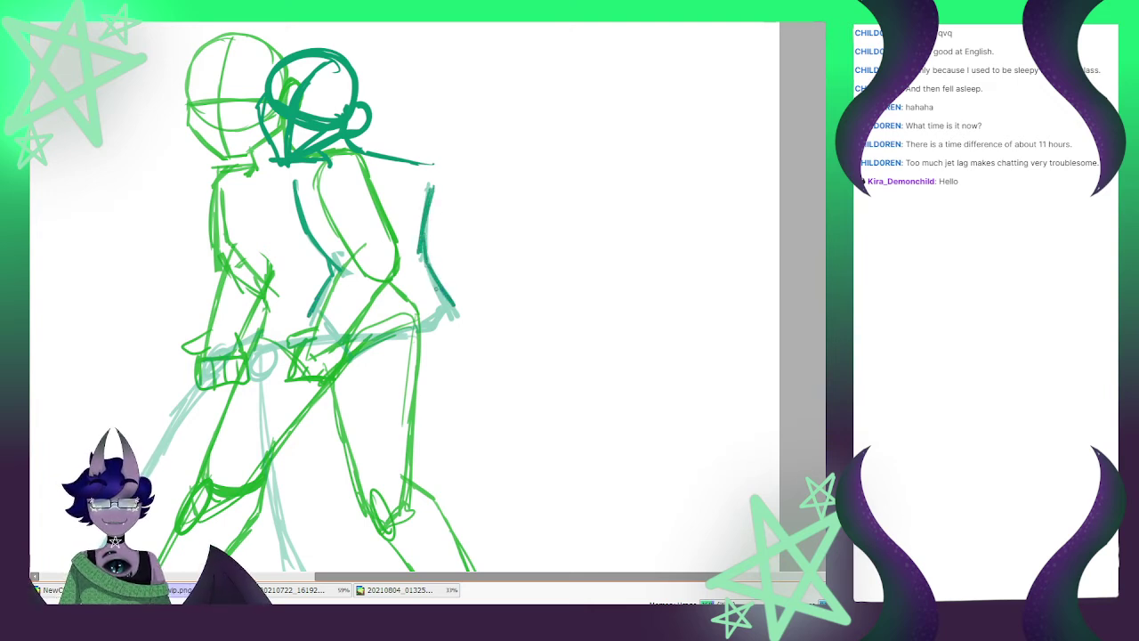
mouse_move(317, 310)
left_mouse_down()
mouse_move(344, 347)
mouse_move(452, 303)
mouse_move(438, 317)
left_mouse_up()
scroll(351, 290, "down", 2)
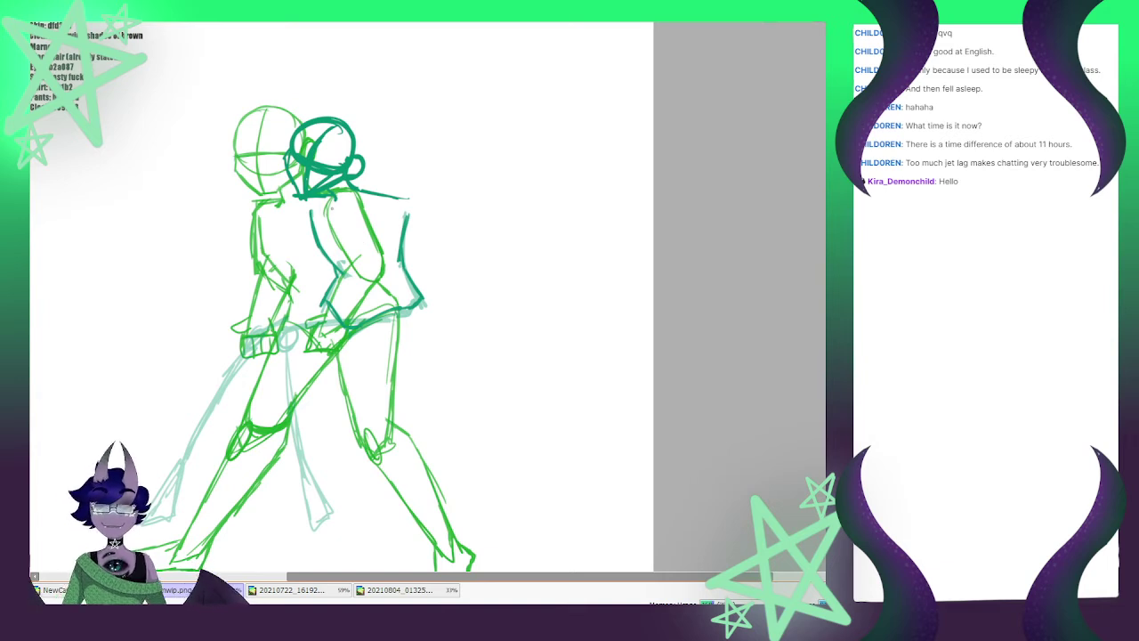
Transform the new teal torso lines, shifting them forward toward the green figure and narrowing them slightly
scroll(321, 161, "up", 2)
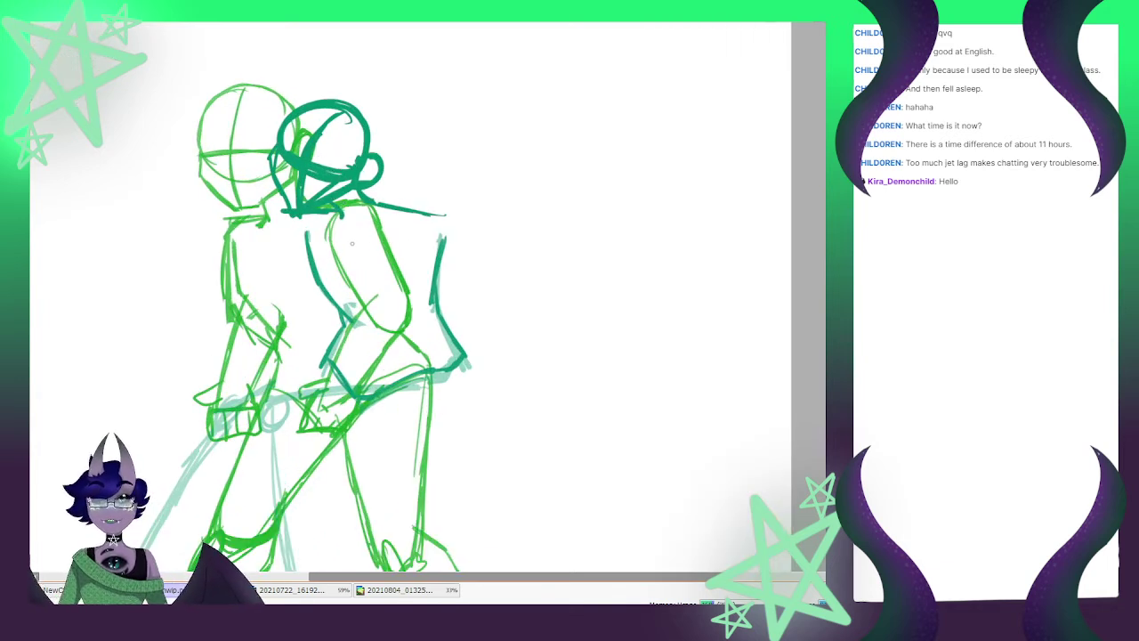
key("ctrl+t")
key("Left")
key("Left")
key("Left")
key("Left")
key("Left")
key("Left")
key("Left")
key("Left")
key("Left")
key("Left")
key("Left")
key("Left")
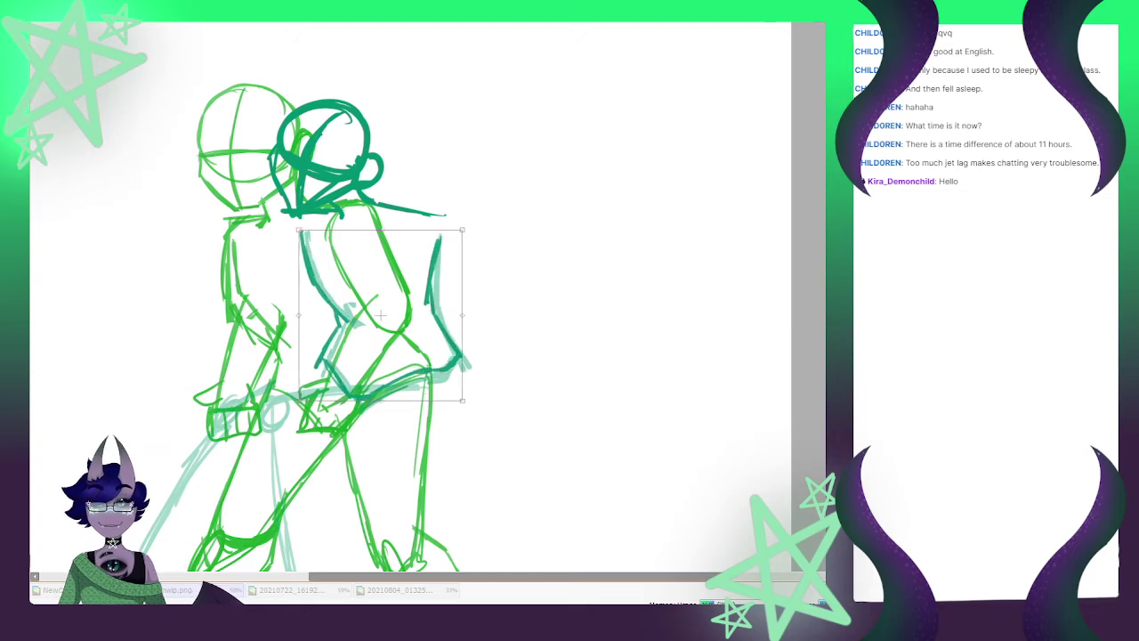
left_click_drag(378, 313, 376, 314)
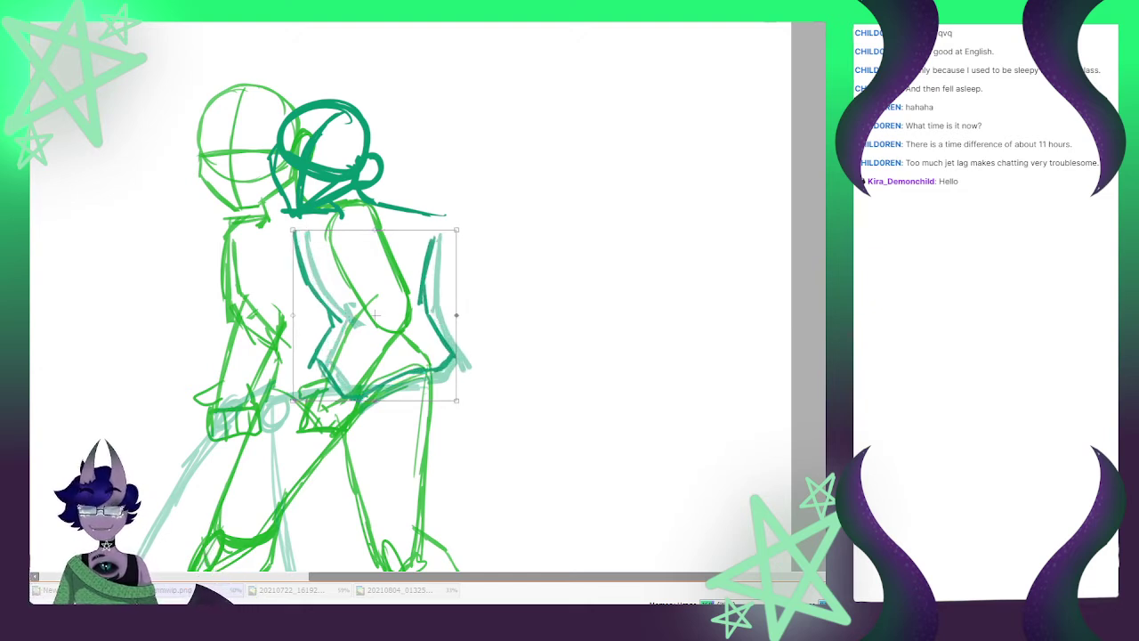
left_click_drag(456, 315, 450, 315)
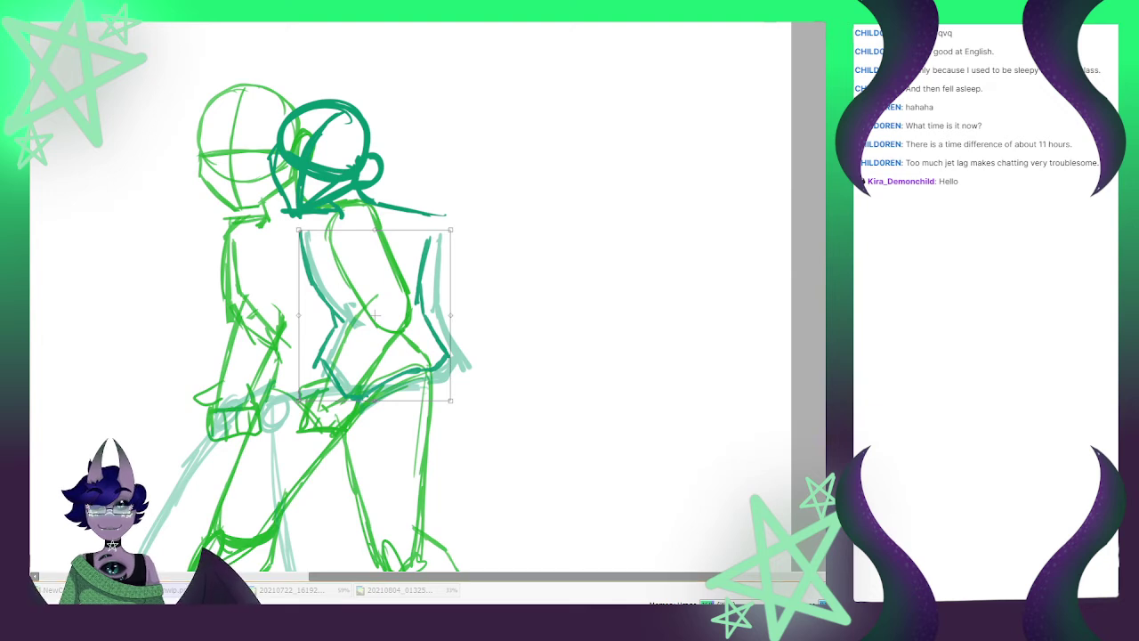
key("Return")
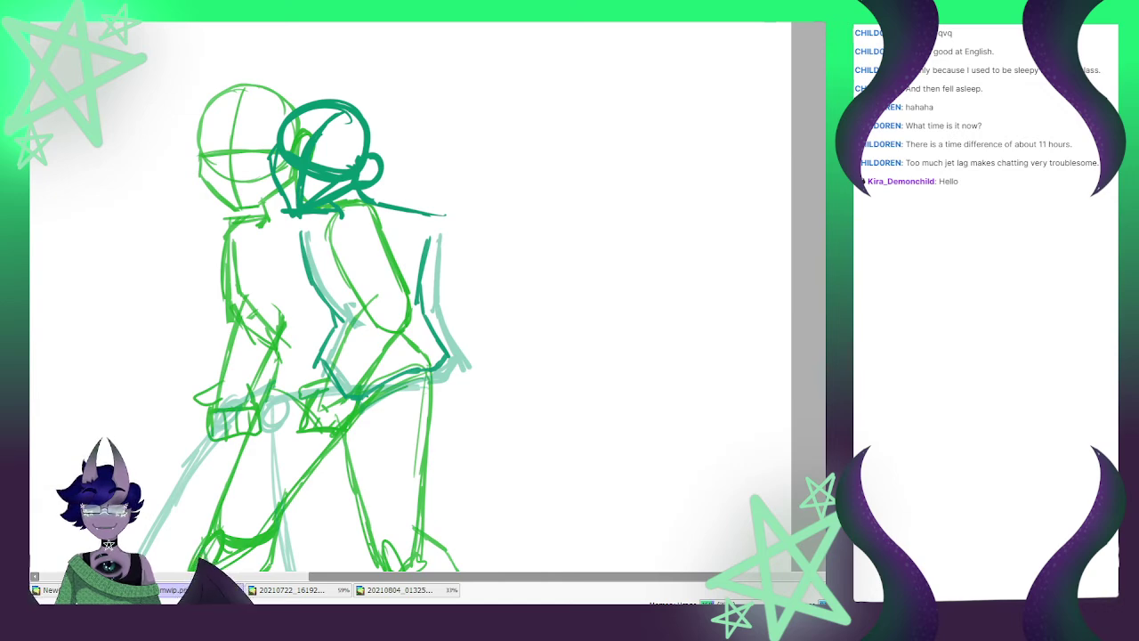
Draw the rear figure's teal thigh as a long rounded shape reaching forward from the hips, and thin out its heavy upper edge
scroll(475, 279, "down", 2)
scroll(414, 360, "up", 2)
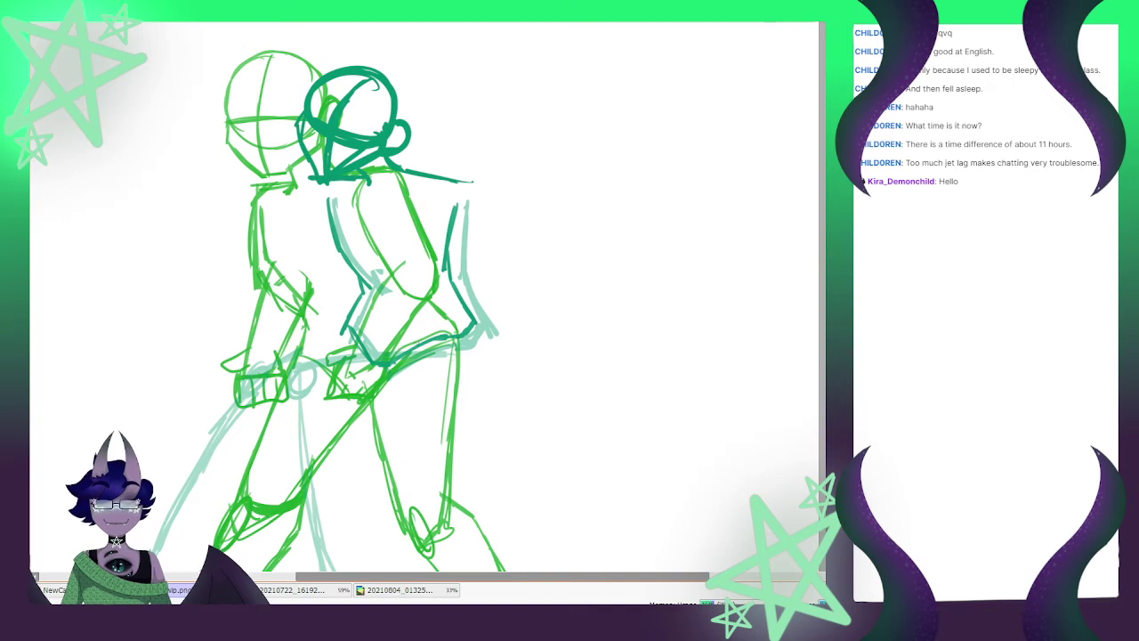
left_click_drag(445, 336, 306, 350)
mouse_move(478, 326)
left_mouse_down()
mouse_move(468, 381)
mouse_move(345, 369)
mouse_move(460, 394)
mouse_move(477, 359)
mouse_move(400, 338)
mouse_move(327, 379)
mouse_move(311, 350)
mouse_move(427, 339)
left_mouse_up()
left_click_drag(361, 341, 464, 332)
left_click_drag(441, 330, 318, 342)
mouse_move(360, 336)
left_mouse_down()
mouse_move(456, 326)
mouse_move(326, 351)
left_mouse_up()
mouse_move(368, 339)
left_mouse_down()
mouse_move(464, 329)
mouse_move(314, 348)
left_mouse_up()
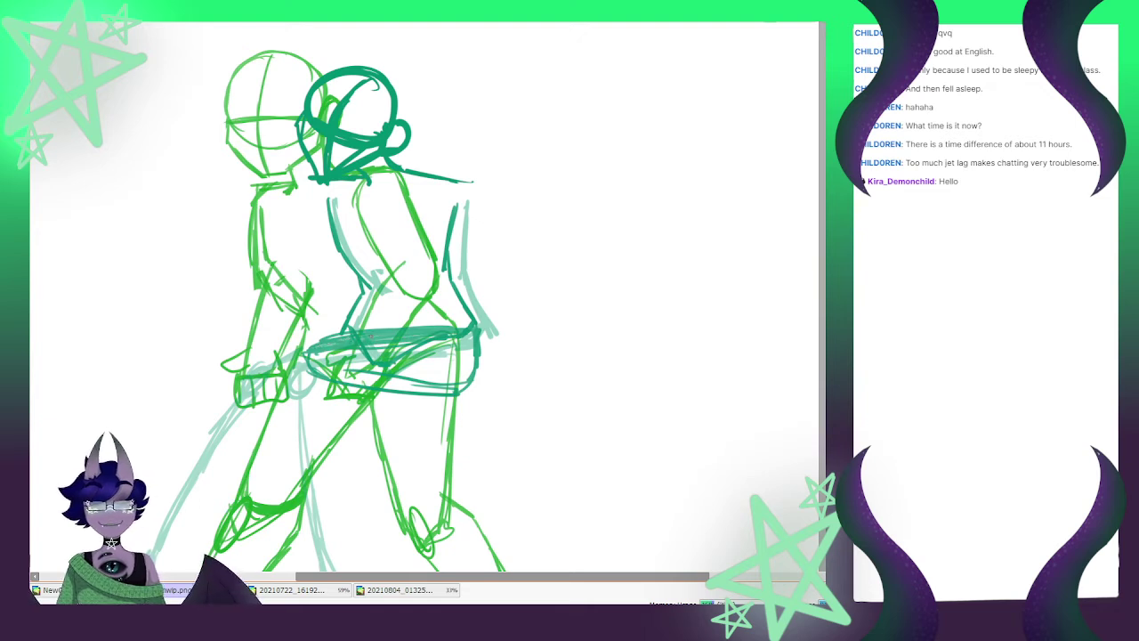
left_click_drag(420, 343, 315, 354)
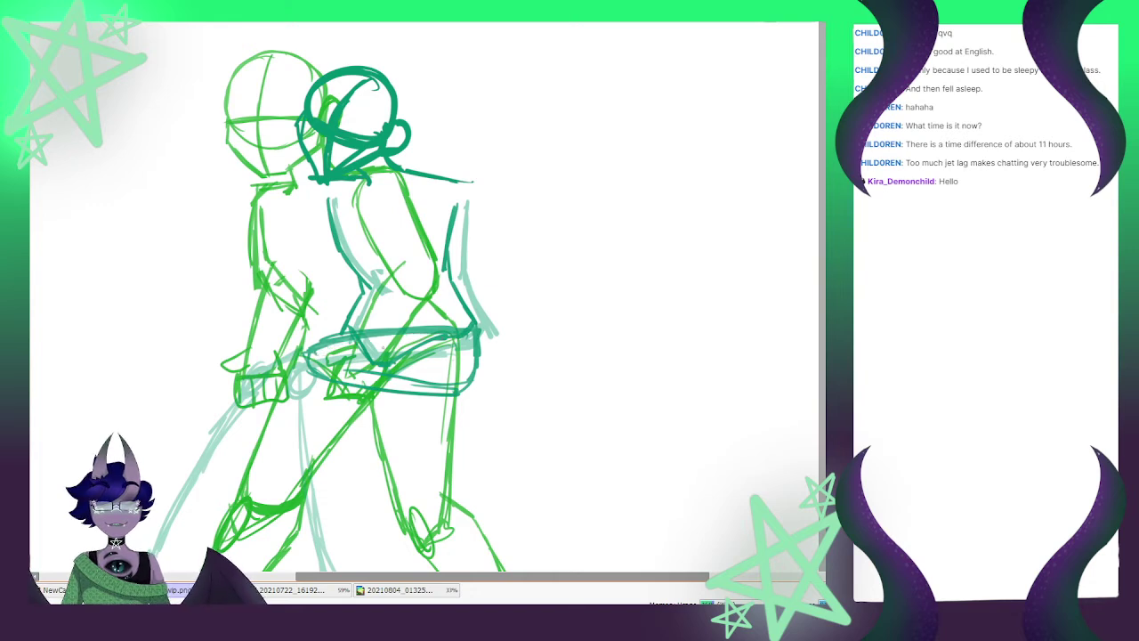
Flatten the teal thigh slightly from below and mark the knee with an oval at its front end
key("ctrl+t")
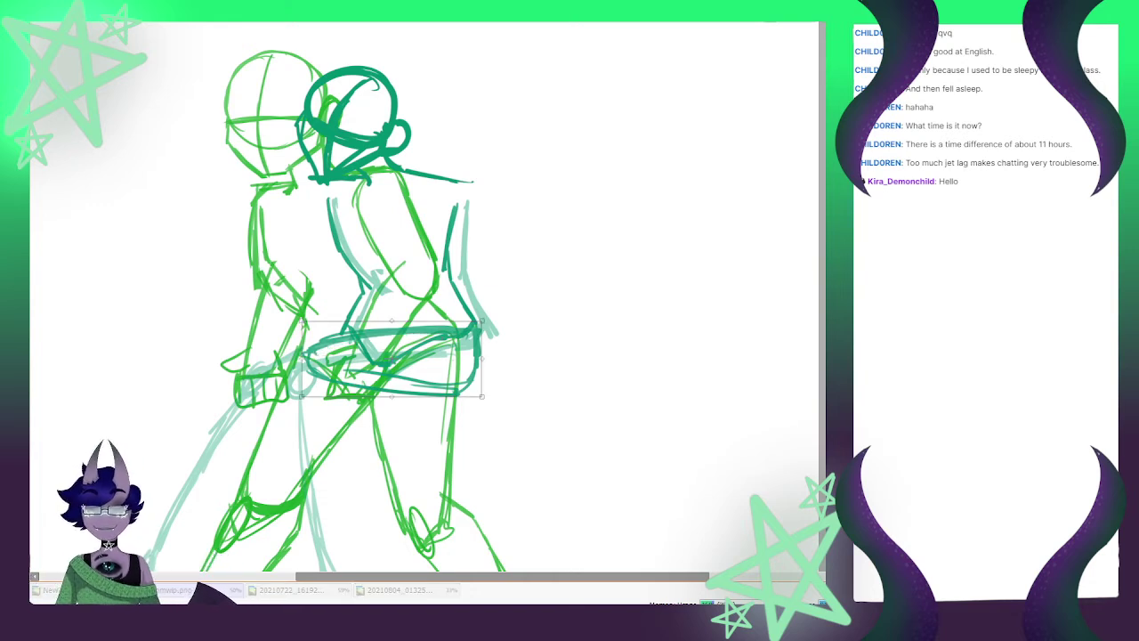
left_click_drag(392, 396, 391, 384)
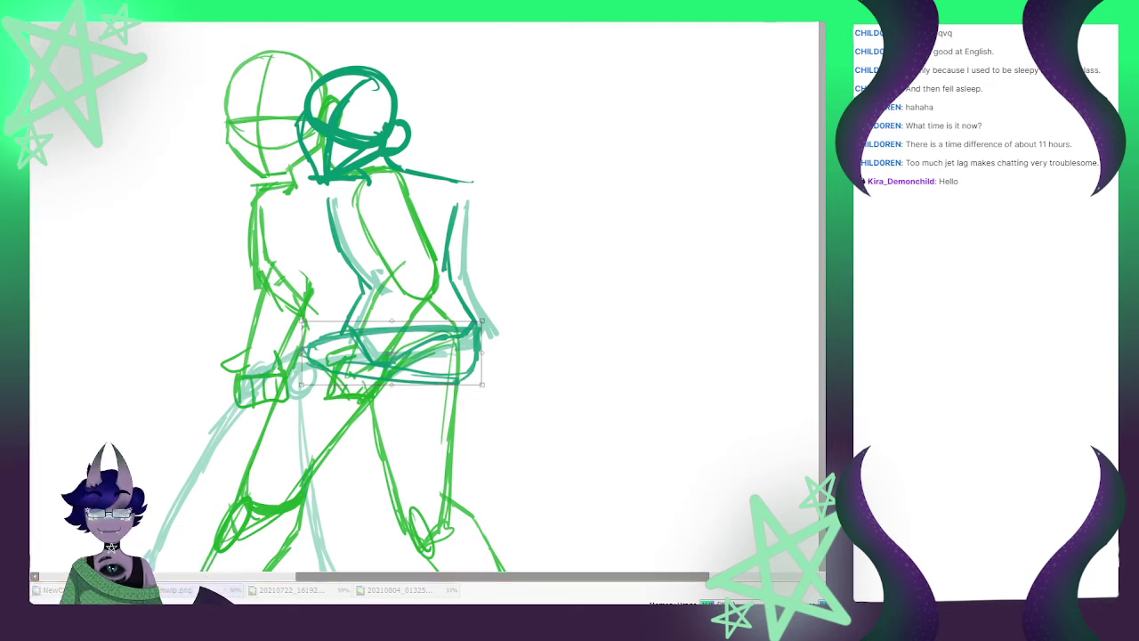
key("Return")
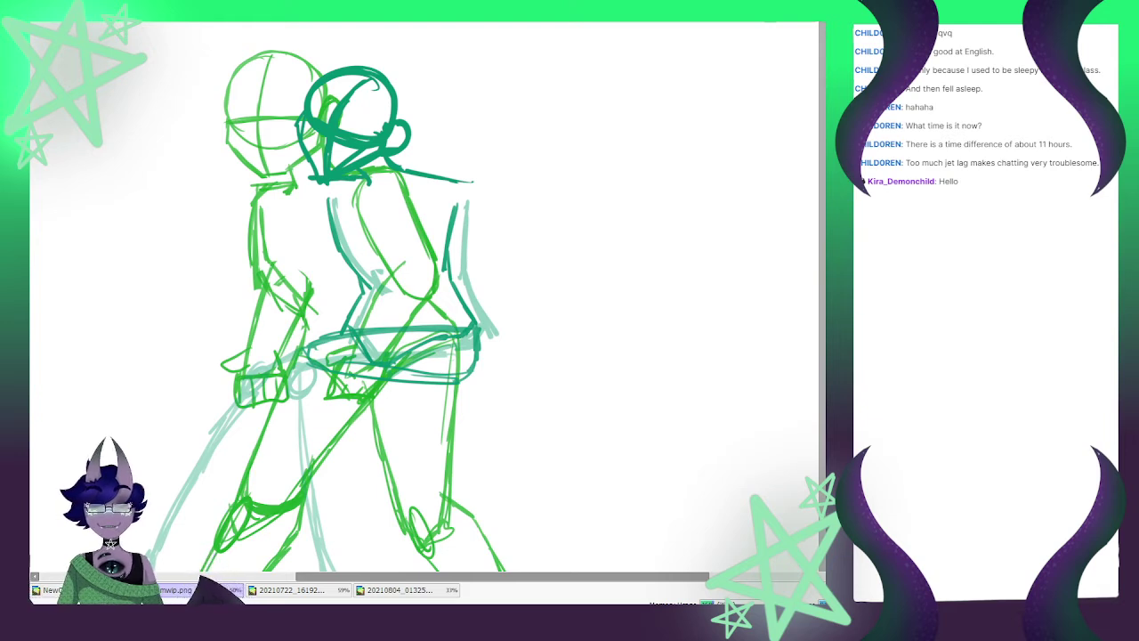
left_click_drag(312, 348, 315, 349)
scroll(419, 319, "down", 4)
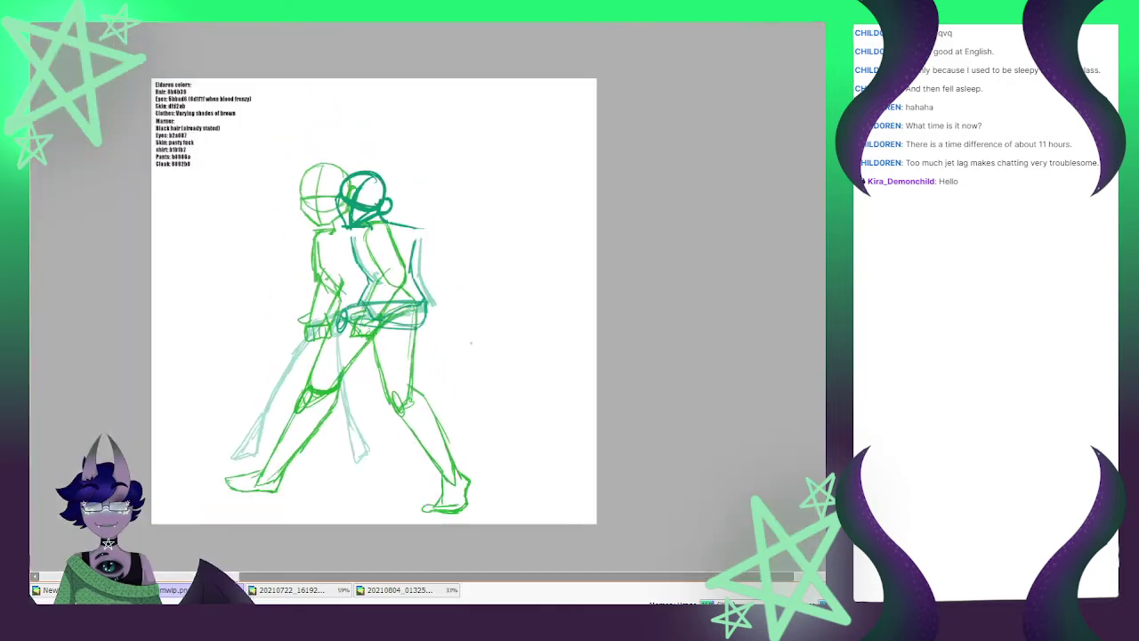
Draw the rear figure's tapering teal lower leg running down from the knee between the green figure's legs
scroll(460, 272, "up", 2)
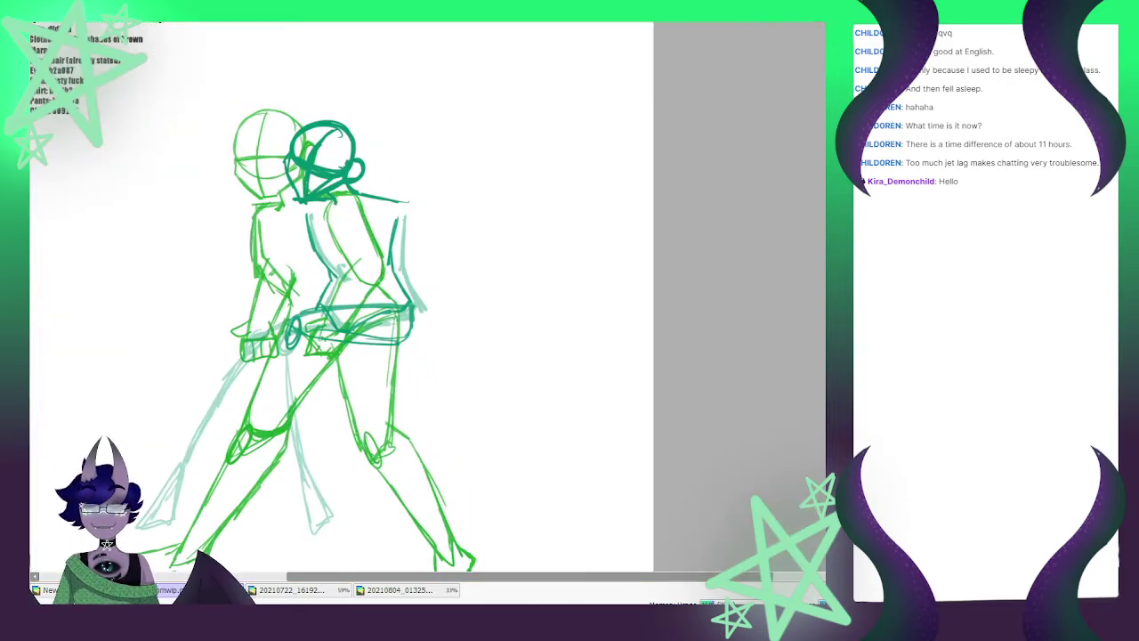
mouse_move(313, 334)
left_mouse_down()
mouse_move(328, 363)
mouse_move(321, 456)
left_mouse_up()
left_click_drag(325, 388, 319, 465)
left_click_drag(293, 340, 303, 450)
left_click_drag(290, 363, 309, 470)
left_click_drag(323, 421, 321, 440)
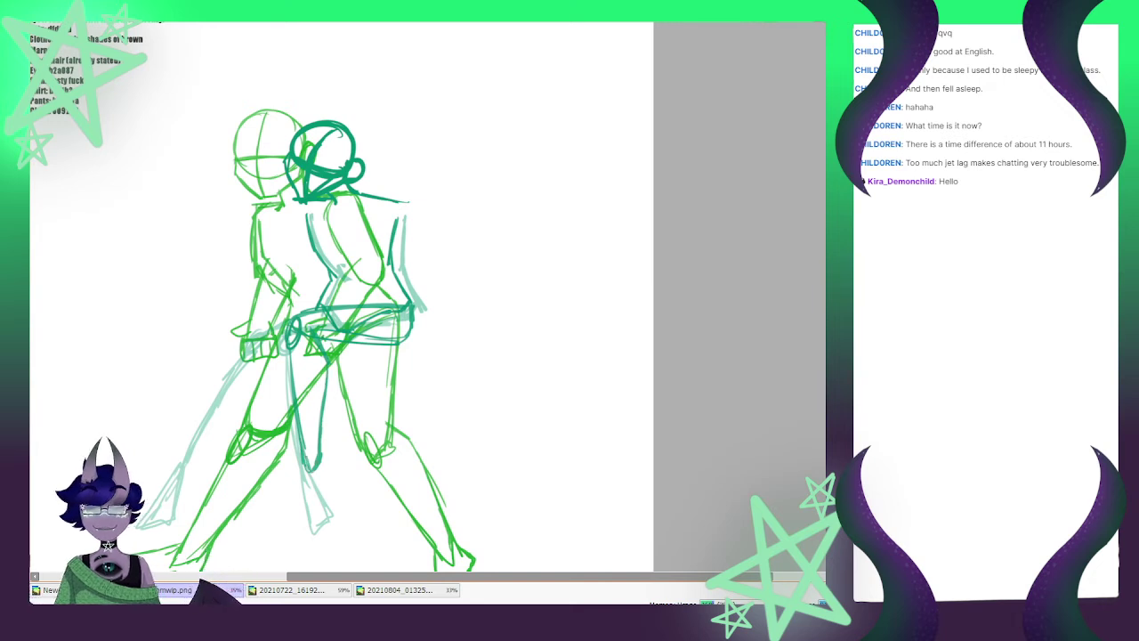
Transform the teal lower leg, skewing and rotating it so its lower end swings back toward the green figure's rear leg
key("ctrl+t")
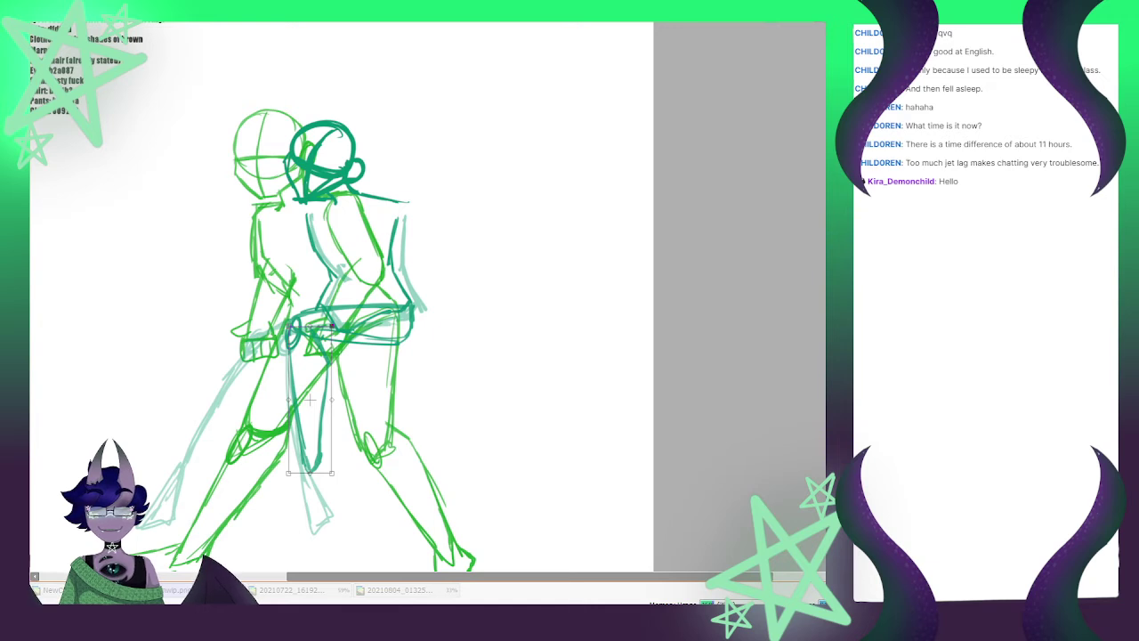
left_click_drag(332, 326, 337, 315)
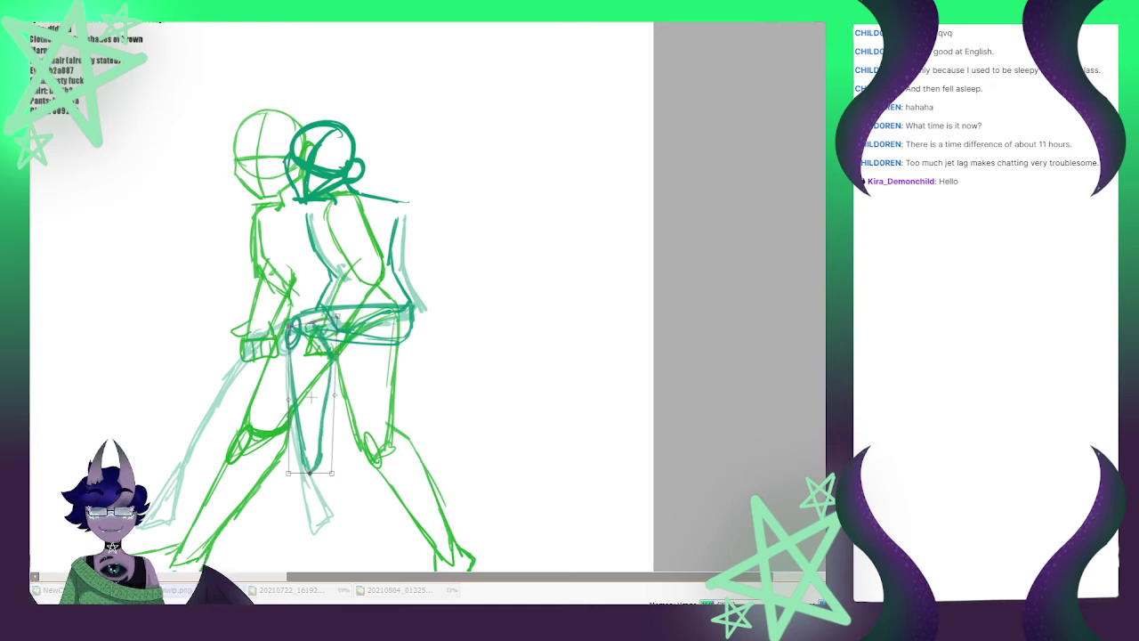
left_click_drag(311, 397, 332, 395)
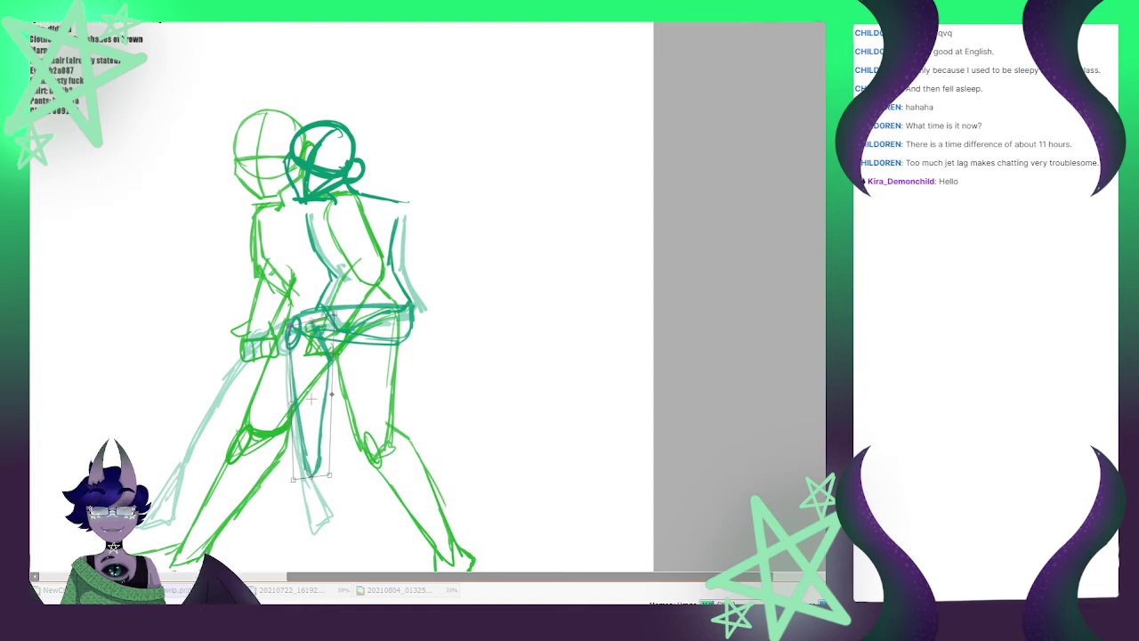
left_click_drag(338, 487, 354, 482)
left_click_drag(312, 398, 323, 391)
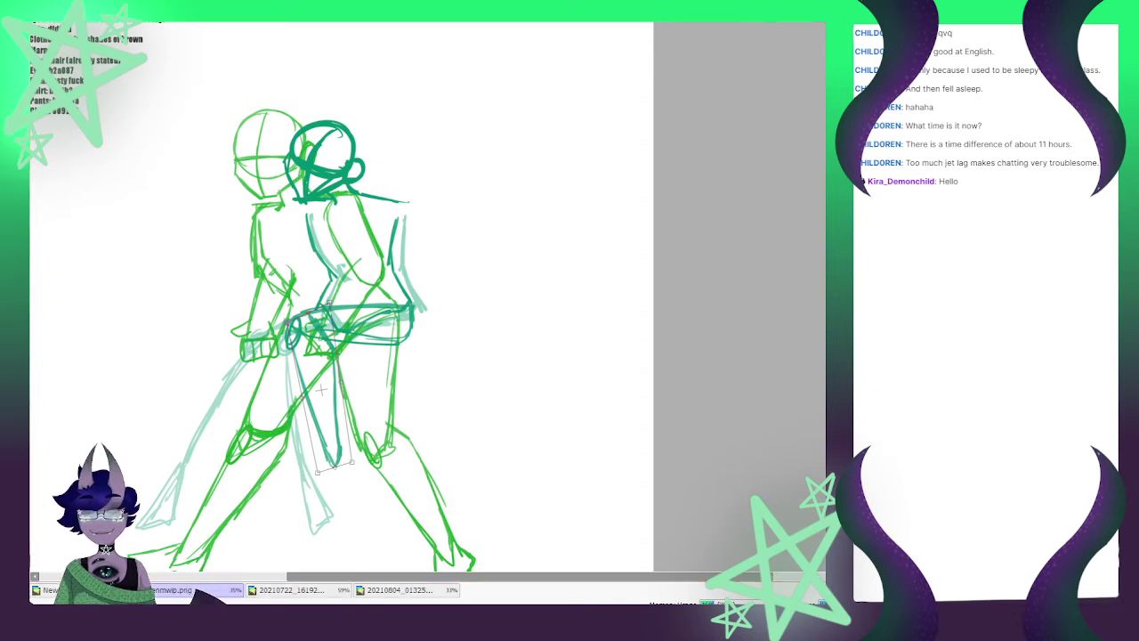
key("Return")
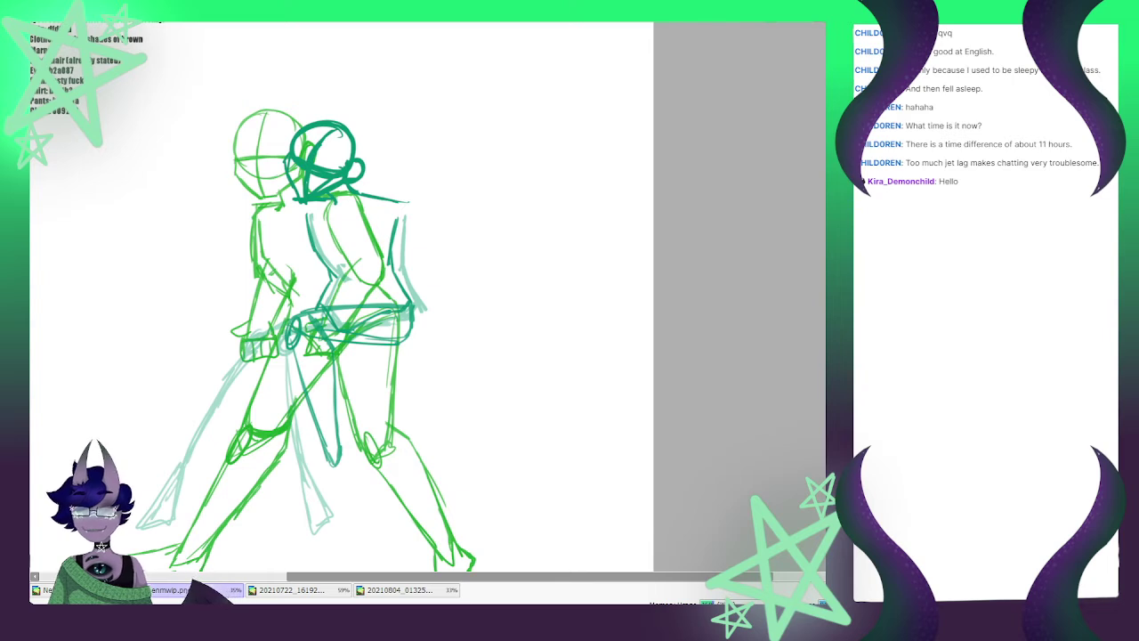
Rotate the teal thigh and lower leg together so the thigh slopes down to the knee, then stretch and reposition them at the hips
key("ctrl+t")
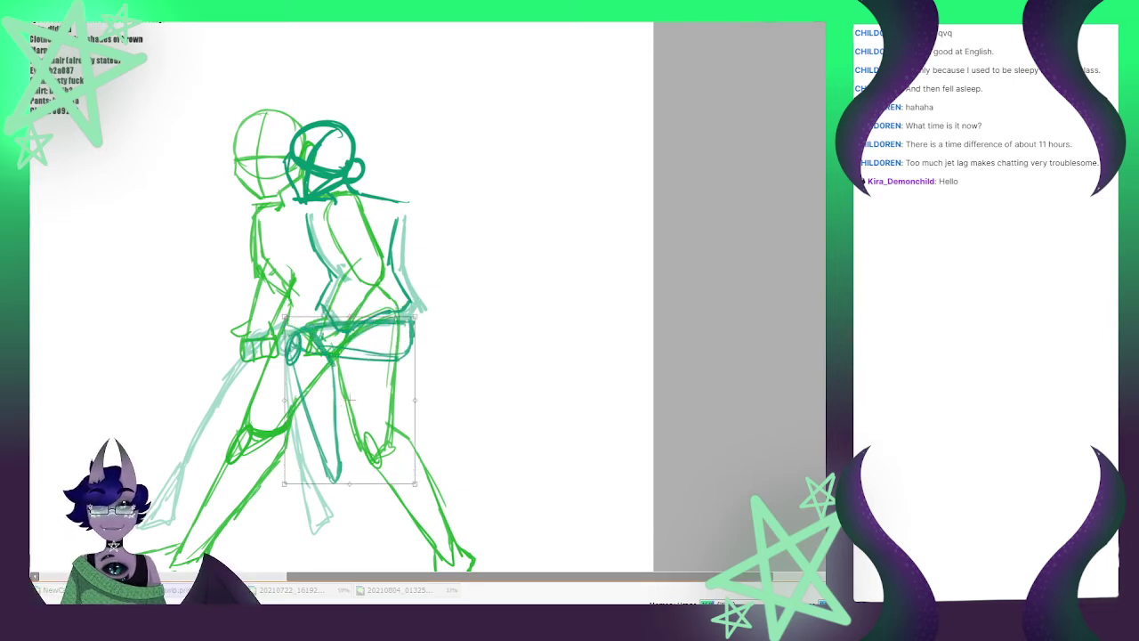
left_click_drag(349, 400, 357, 397)
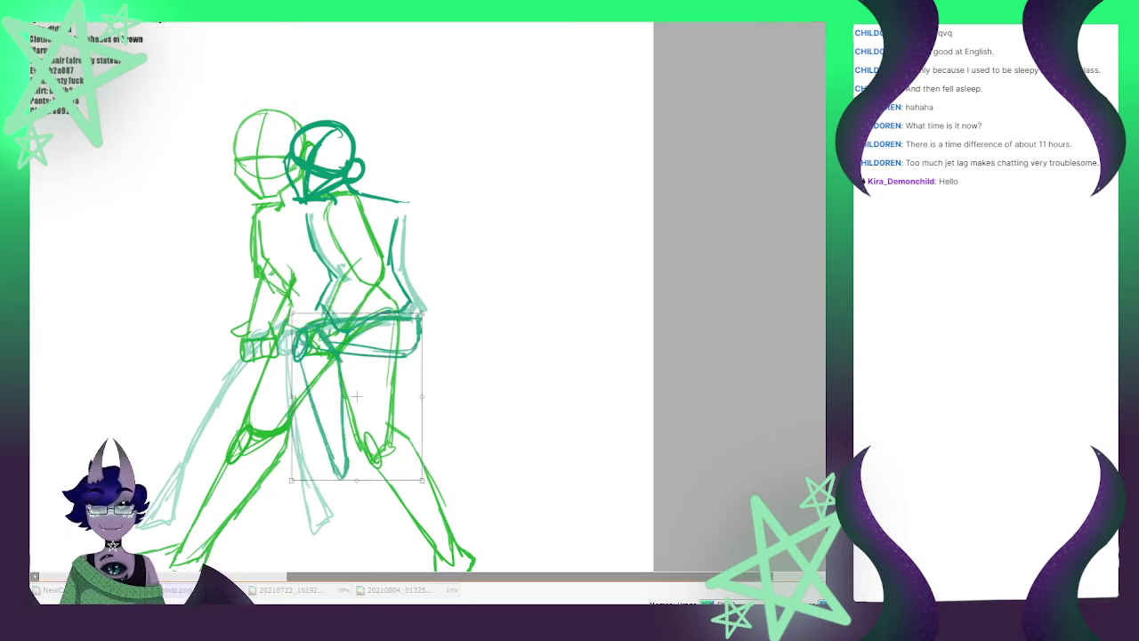
left_click_drag(430, 487, 460, 454)
mouse_move(357, 396)
left_mouse_down()
mouse_move(373, 399)
mouse_move(367, 389)
left_mouse_up()
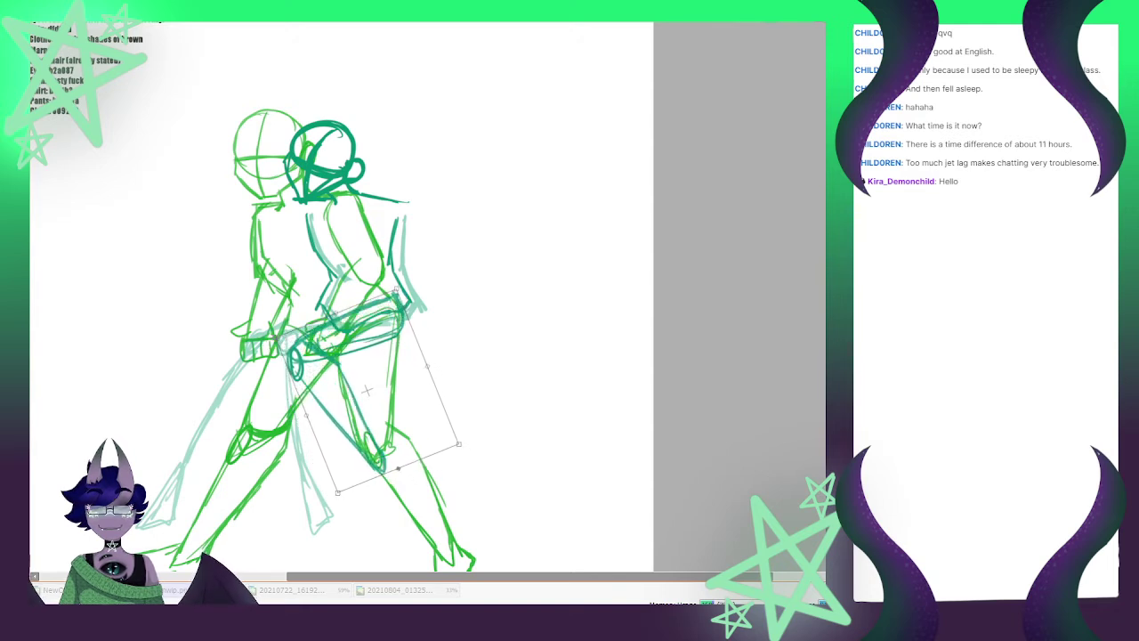
left_click_drag(398, 468, 405, 488)
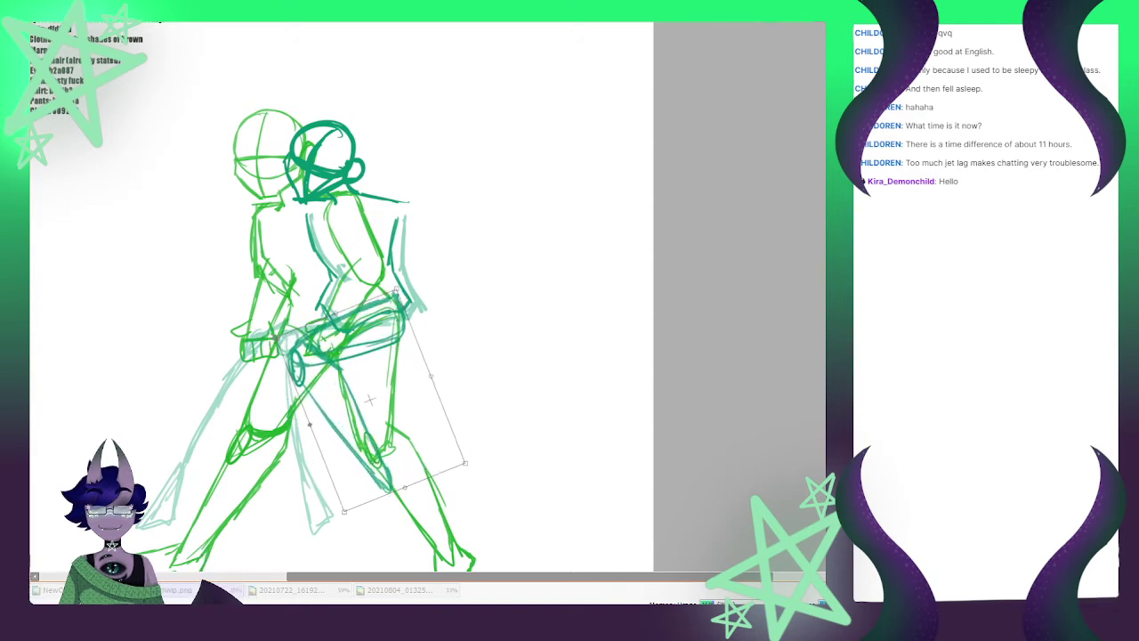
left_click_drag(343, 511, 323, 514)
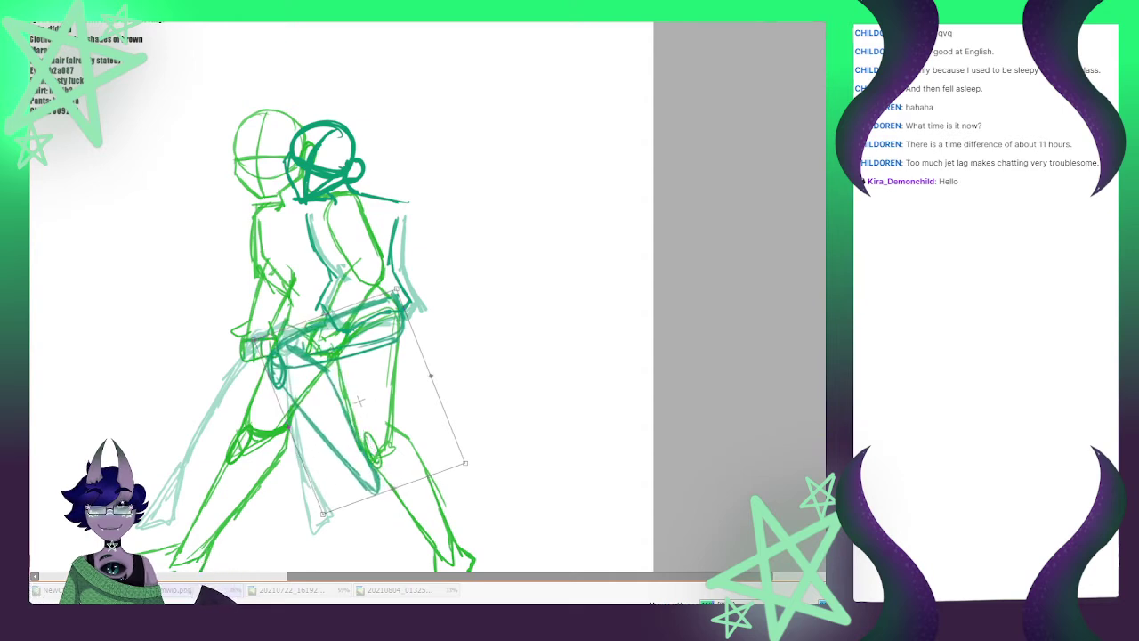
left_click_drag(431, 375, 438, 372)
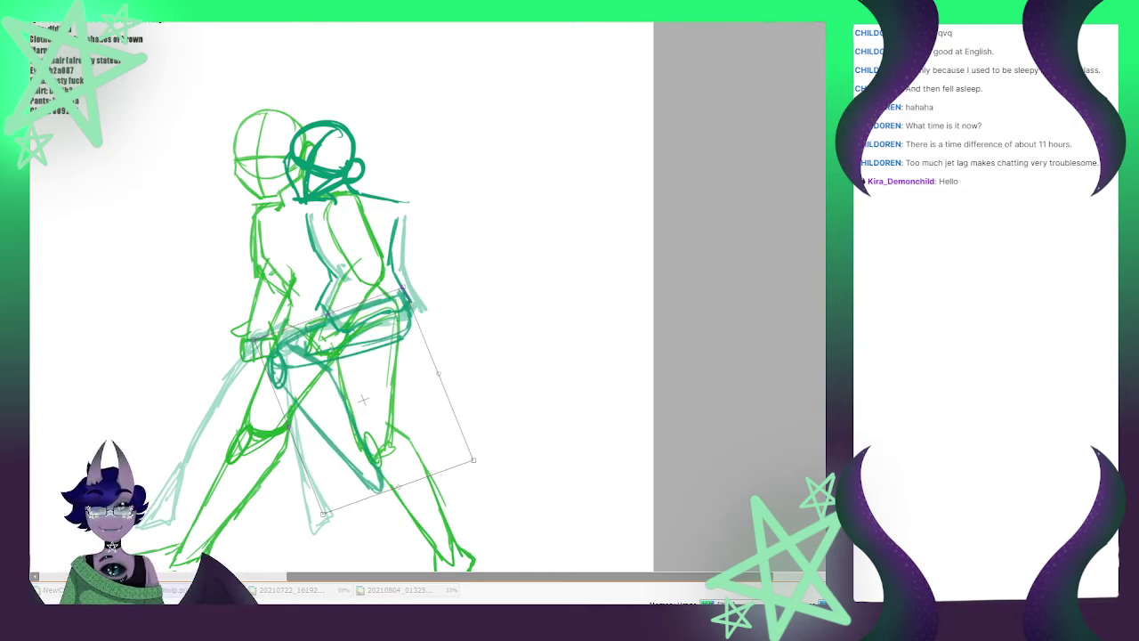
left_click_drag(403, 286, 399, 295)
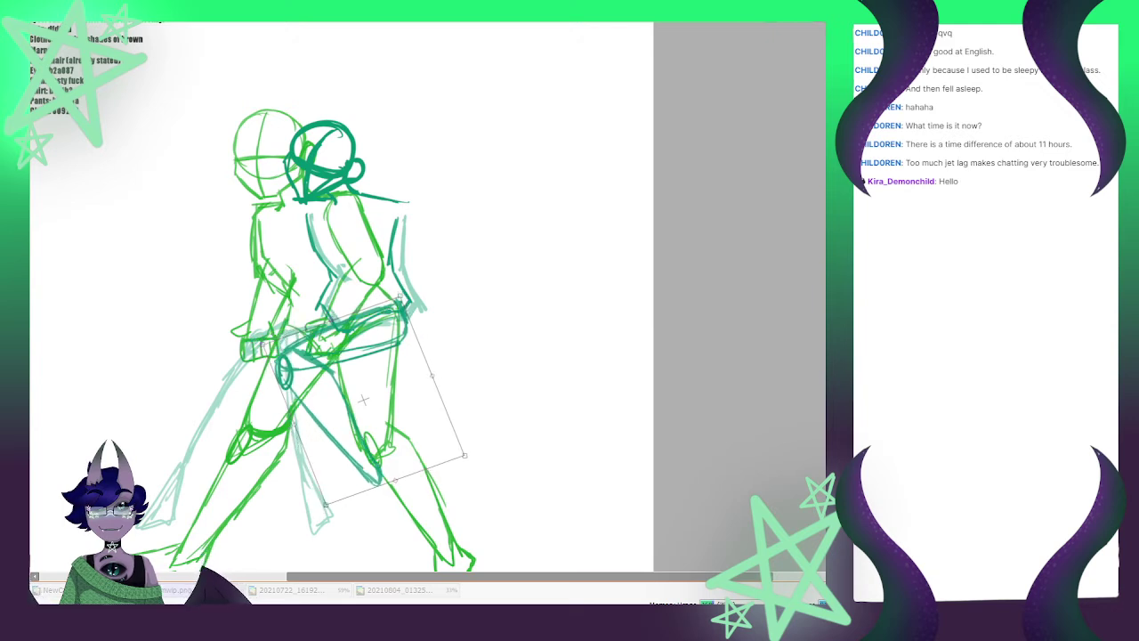
mouse_move(365, 391)
left_mouse_down()
mouse_move(369, 382)
mouse_move(374, 392)
left_mouse_up()
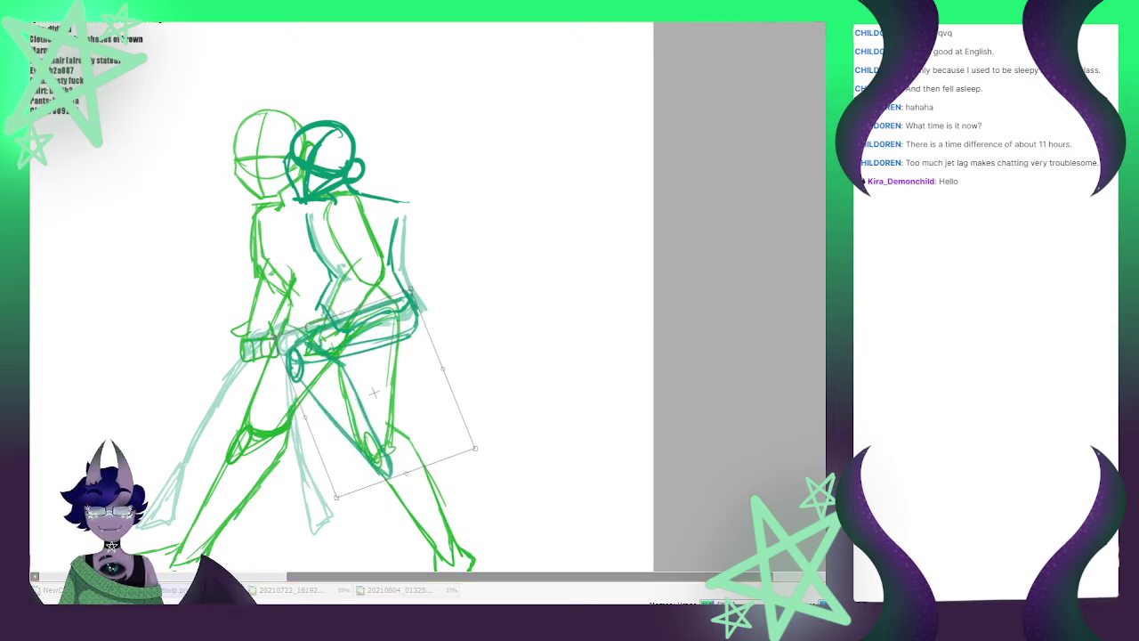
key("Return")
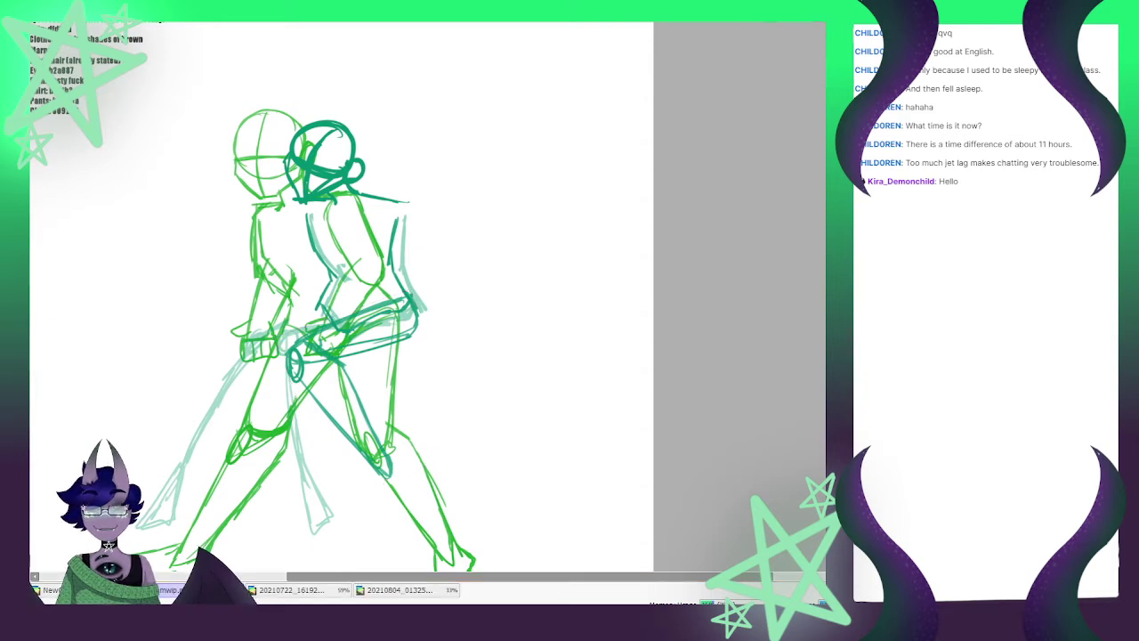
Select and transform the teal lower leg, swinging and lengthening it so it hangs almost straight down between the green figure's legs
mouse_move(400, 423)
left_mouse_down()
mouse_move(328, 524)
mouse_move(366, 455)
mouse_move(314, 454)
left_mouse_up()
key("ctrl+z")
mouse_move(382, 447)
left_mouse_down()
mouse_move(356, 452)
mouse_move(361, 416)
mouse_move(341, 397)
mouse_move(344, 373)
mouse_move(301, 347)
mouse_move(306, 389)
mouse_move(308, 372)
mouse_move(327, 416)
mouse_move(370, 433)
left_mouse_up()
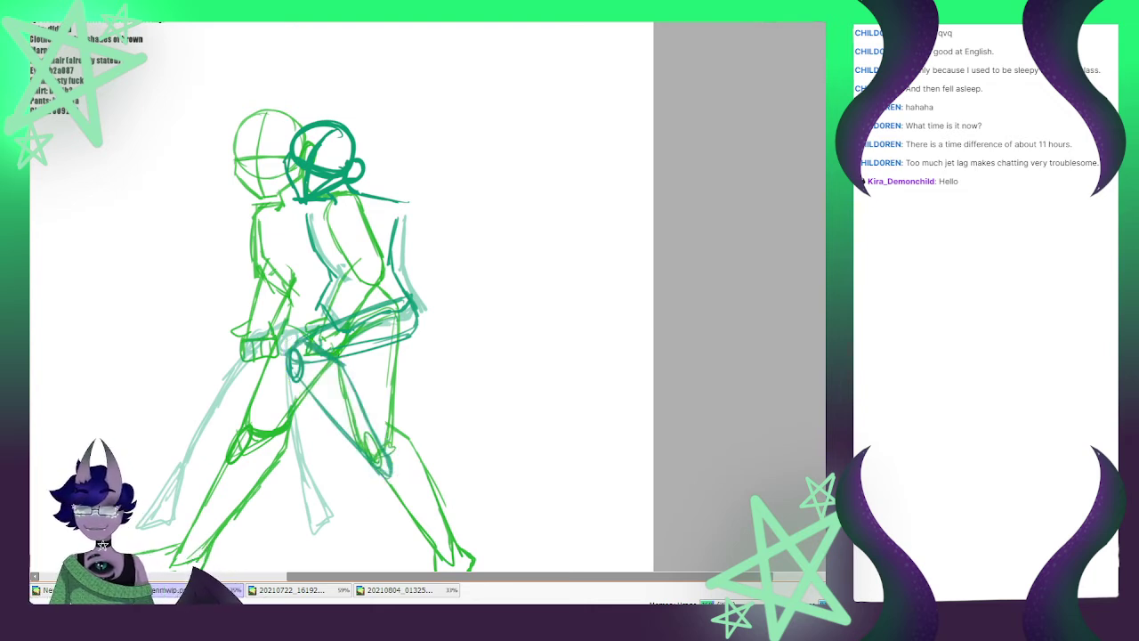
key("ctrl+t")
left_click_drag(419, 463, 394, 486)
left_click_drag(338, 407, 321, 409)
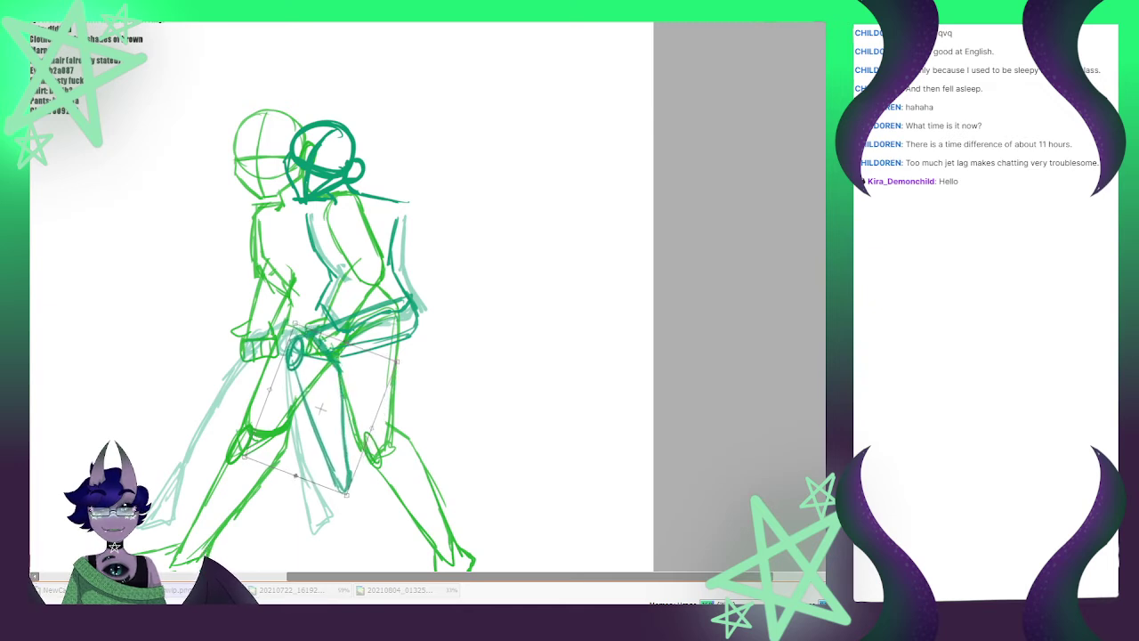
left_click_drag(346, 494, 343, 516)
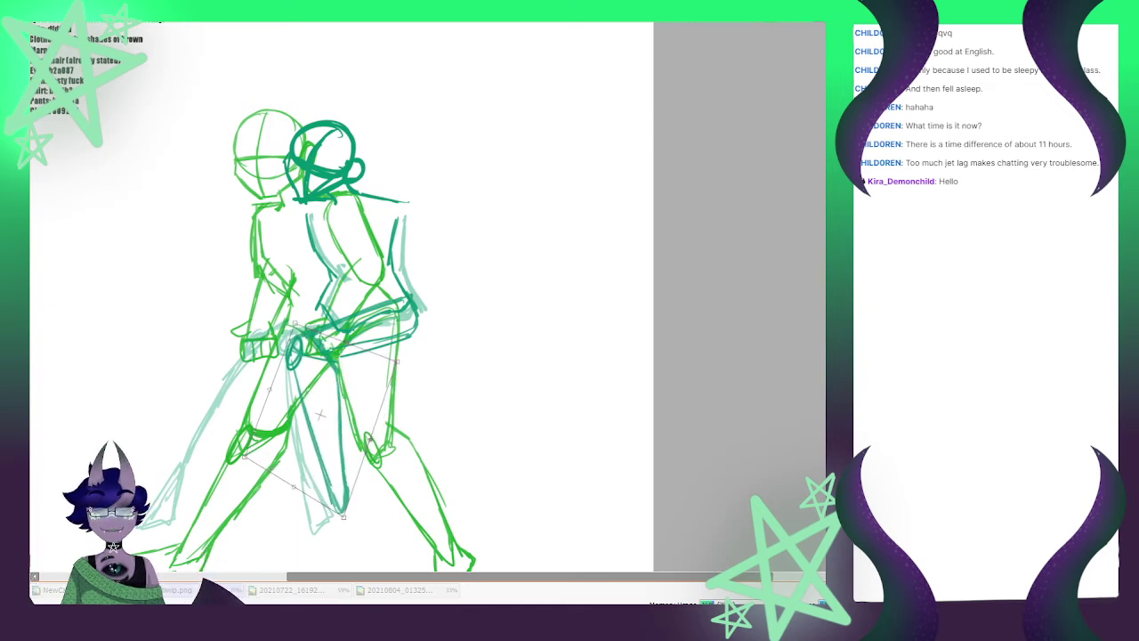
mouse_move(397, 362)
left_mouse_down()
mouse_move(397, 373)
mouse_move(408, 361)
left_mouse_up()
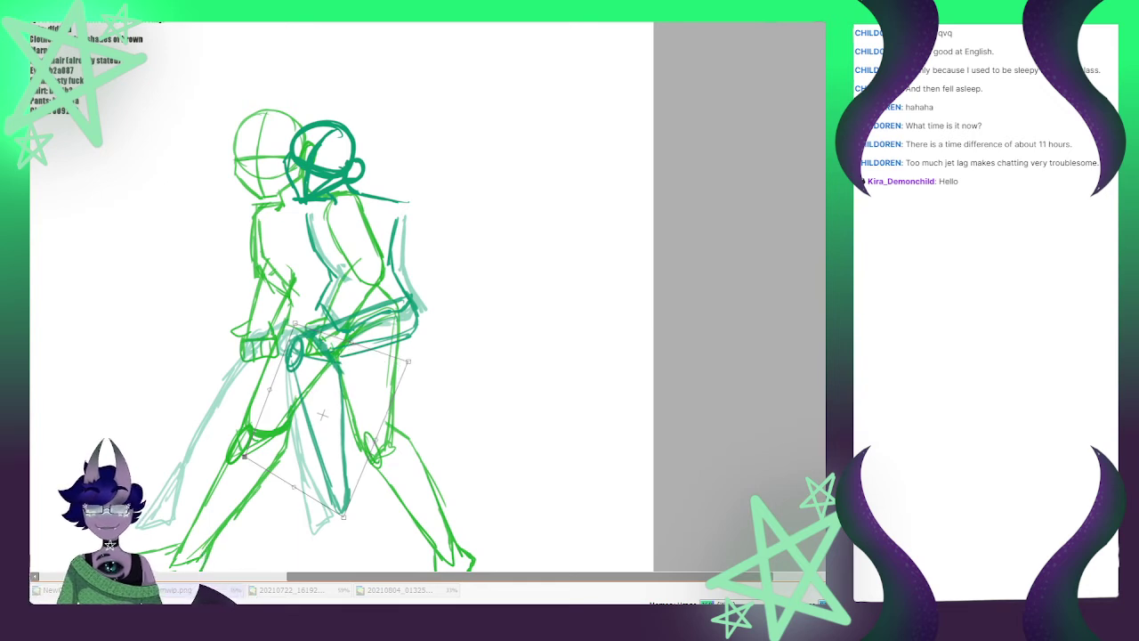
left_click_drag(245, 457, 240, 458)
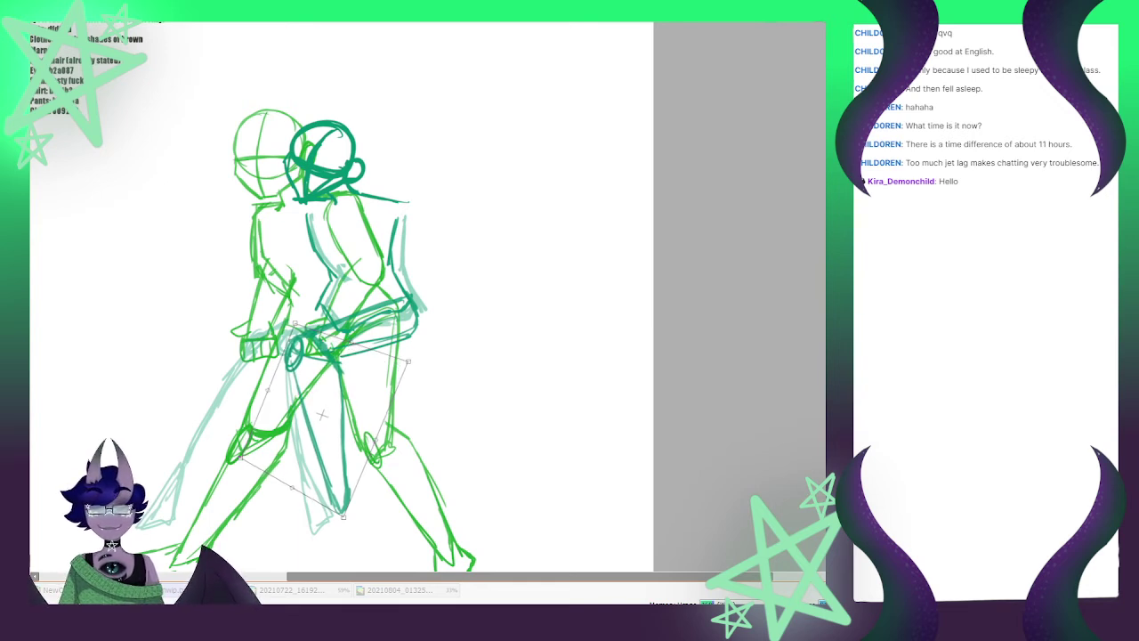
left_click_drag(351, 341, 403, 357)
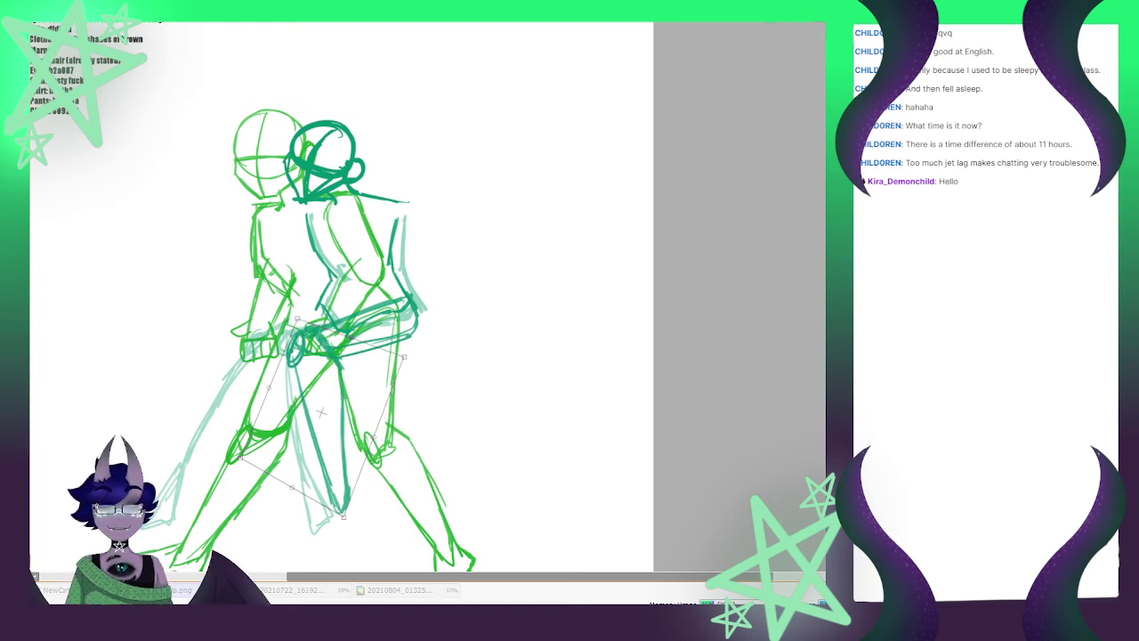
key("Return")
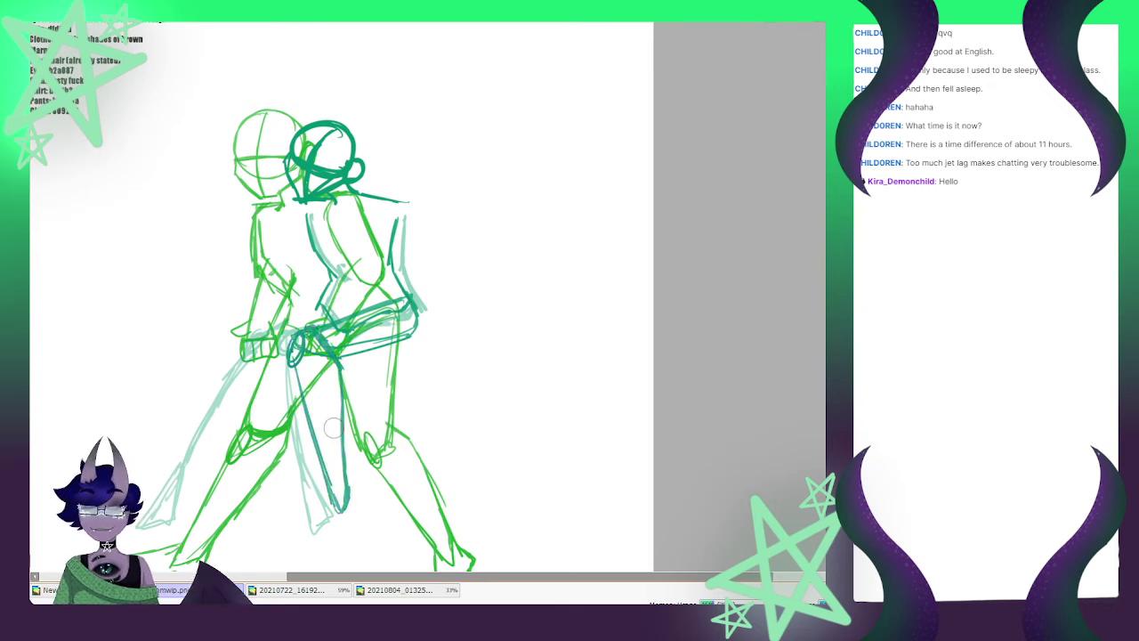
Draw the rear figure's forward teal leg, with a knee oval over the green figure's front hand and a lower leg tapering along the rough
scroll(334, 427, "down", 1)
scroll(322, 304, "up", 1)
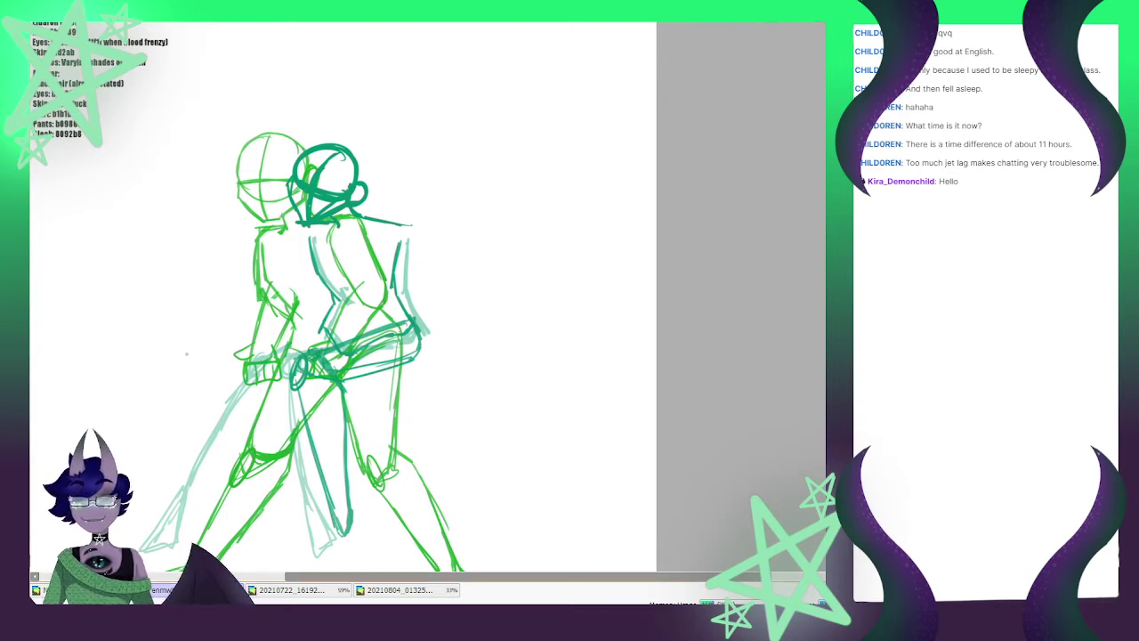
mouse_move(271, 350)
left_mouse_down()
mouse_move(251, 375)
mouse_move(290, 344)
left_mouse_up()
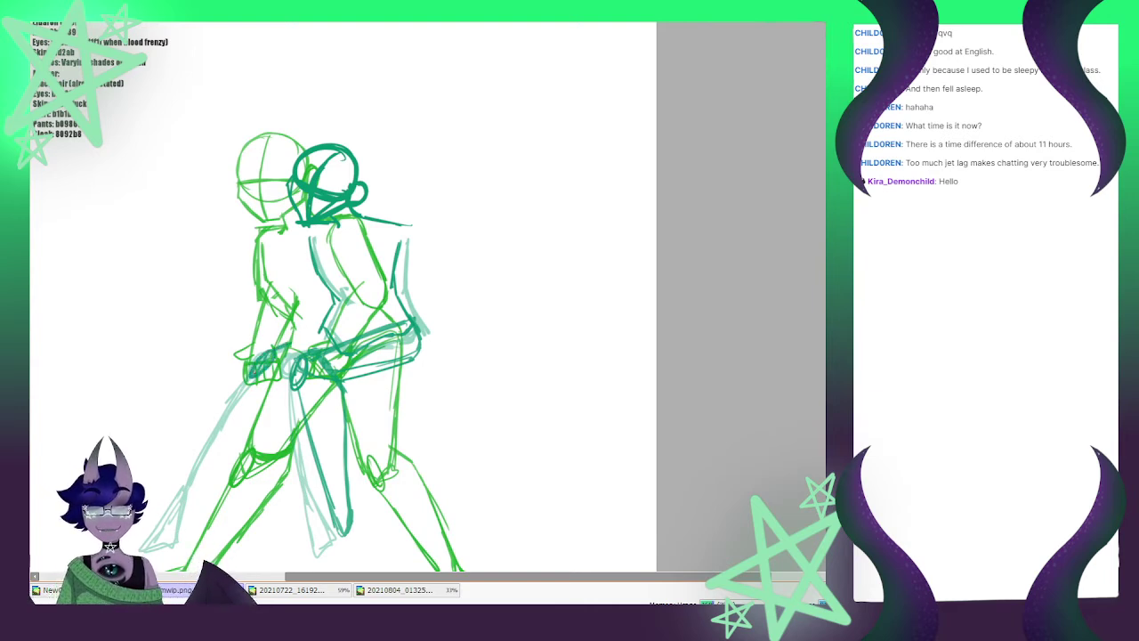
left_click_drag(252, 378, 208, 447)
mouse_move(248, 379)
left_mouse_down()
mouse_move(169, 515)
mouse_move(200, 498)
left_mouse_up()
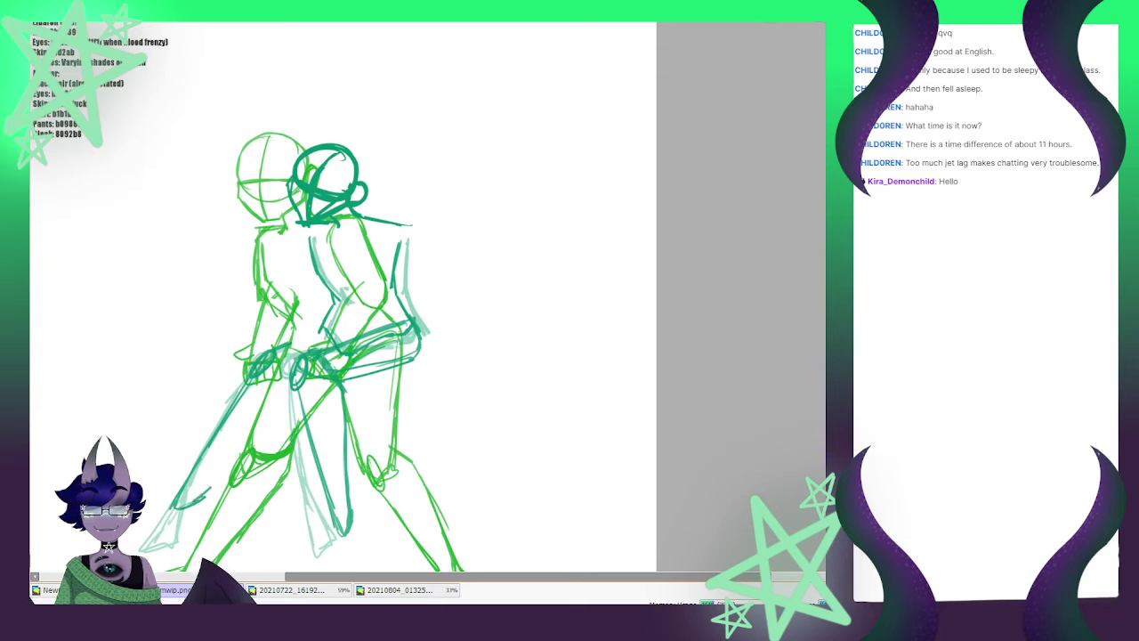
left_click_drag(234, 461, 177, 507)
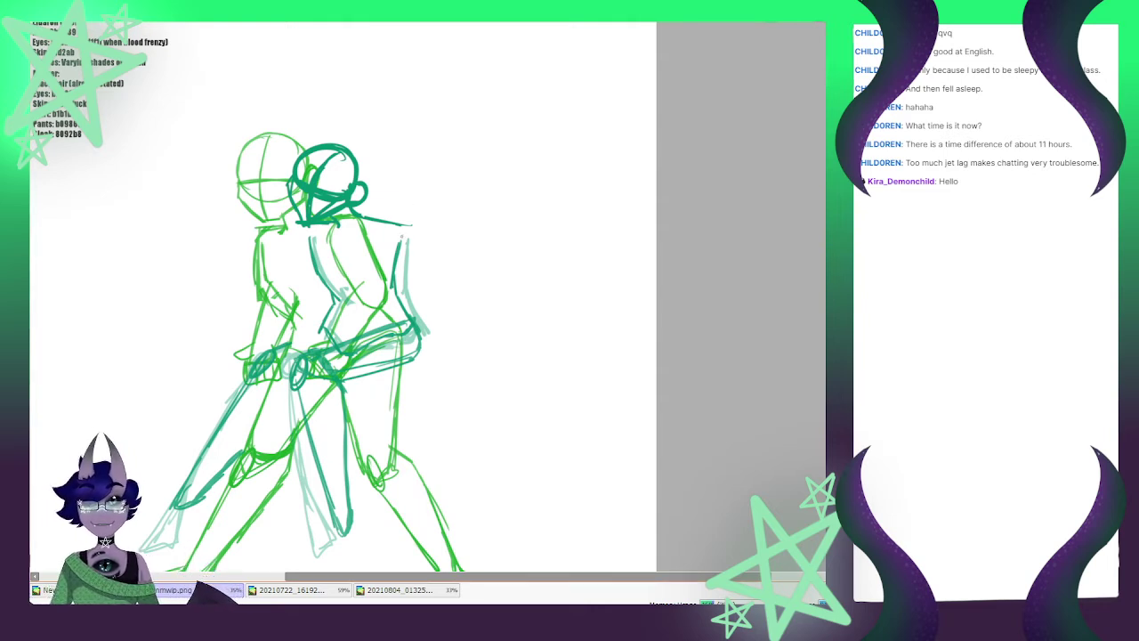
Mark the rear figure's shoulders with ovals, and draw the near teal arm reaching diagonally from shoulder to hand across the hips
mouse_move(404, 222)
left_mouse_down()
mouse_move(397, 262)
mouse_move(407, 224)
left_mouse_up()
left_click_drag(314, 223, 320, 233)
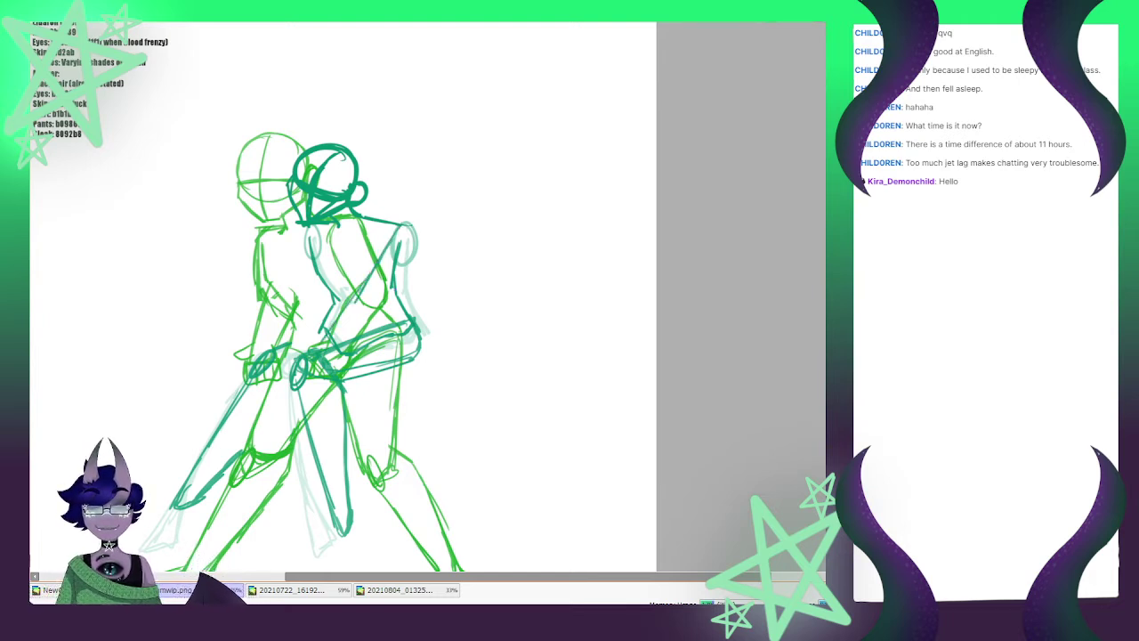
mouse_move(411, 225)
left_mouse_down()
mouse_move(416, 271)
mouse_move(375, 318)
mouse_move(418, 253)
mouse_move(411, 227)
left_mouse_up()
mouse_move(402, 223)
left_mouse_down()
mouse_move(416, 237)
mouse_move(382, 307)
mouse_move(364, 324)
mouse_move(343, 321)
mouse_move(360, 329)
left_mouse_up()
left_click_drag(357, 329, 376, 321)
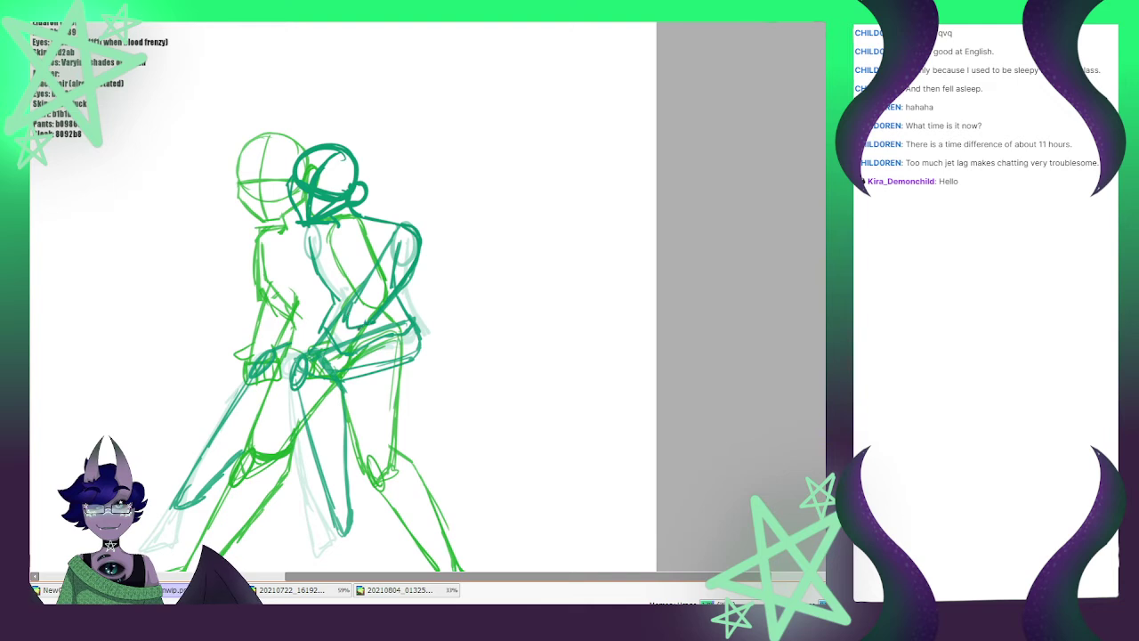
mouse_move(418, 239)
left_mouse_down()
mouse_move(414, 262)
mouse_move(371, 281)
mouse_move(349, 342)
mouse_move(321, 332)
mouse_move(279, 413)
mouse_move(334, 364)
left_mouse_up()
mouse_move(334, 364)
left_mouse_down()
mouse_move(350, 345)
mouse_move(278, 418)
mouse_move(273, 449)
mouse_move(303, 422)
mouse_move(299, 406)
left_mouse_up()
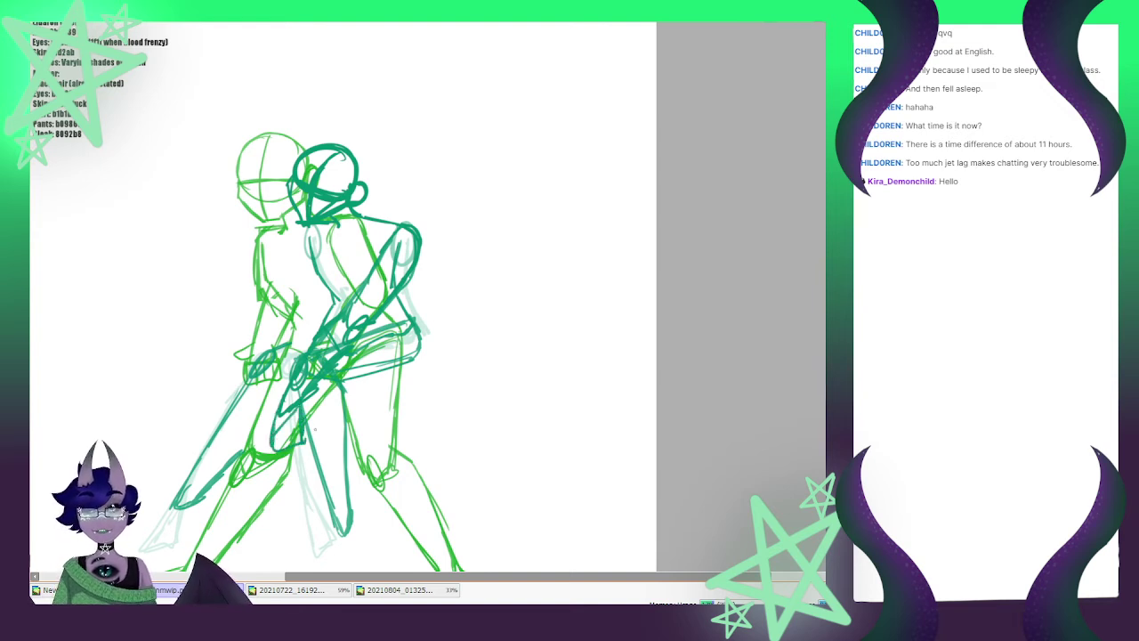
Transform the near teal arm, skewing, rotating and shifting it slightly so its top meets the end of the shoulder line
key("ctrl+t")
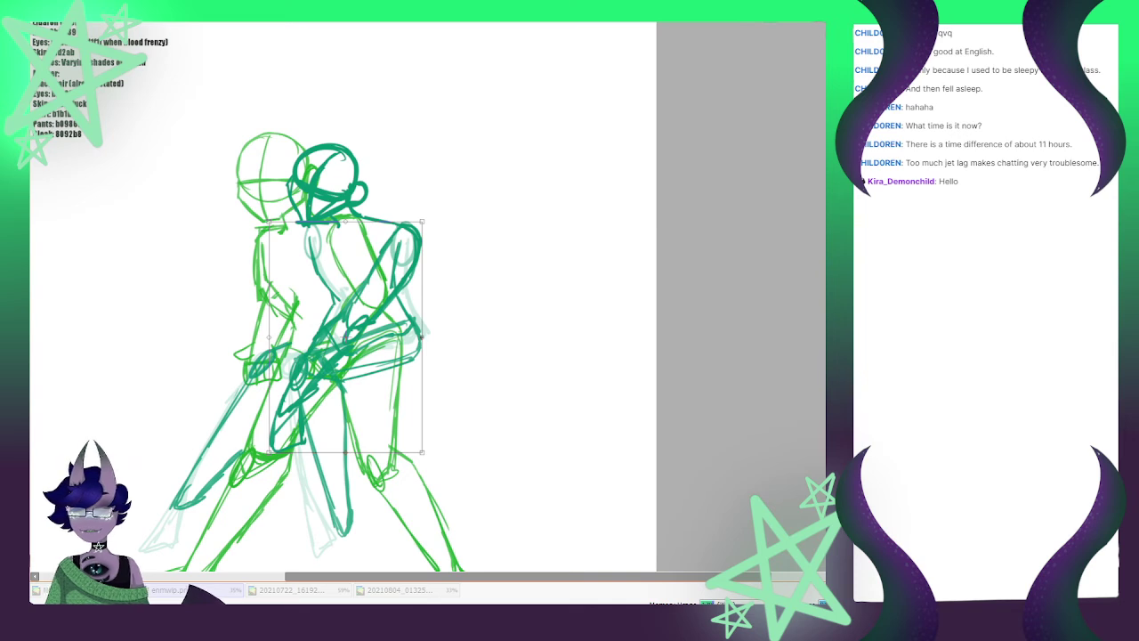
left_click_drag(422, 452, 423, 436)
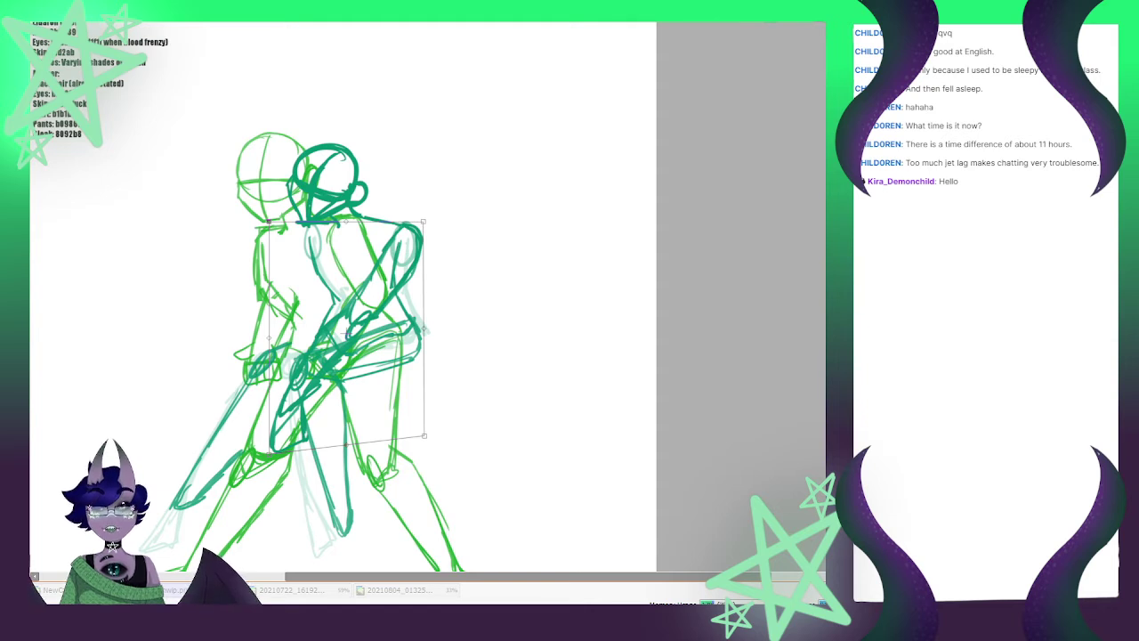
left_click_drag(268, 222, 277, 227)
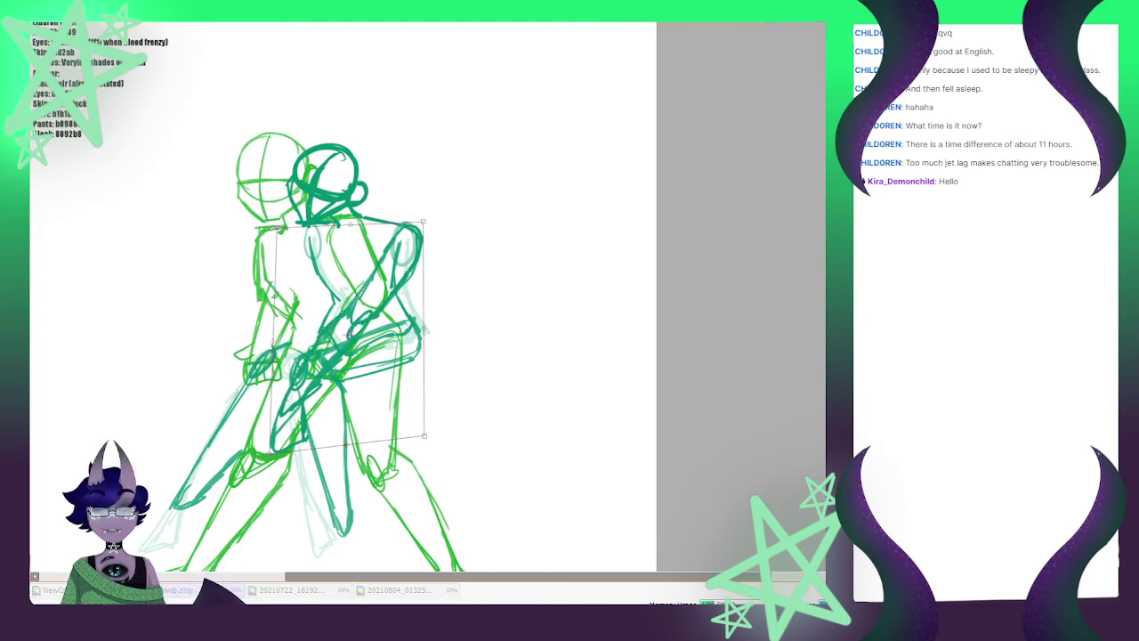
left_click_drag(445, 267, 442, 262)
left_click_drag(350, 334, 342, 333)
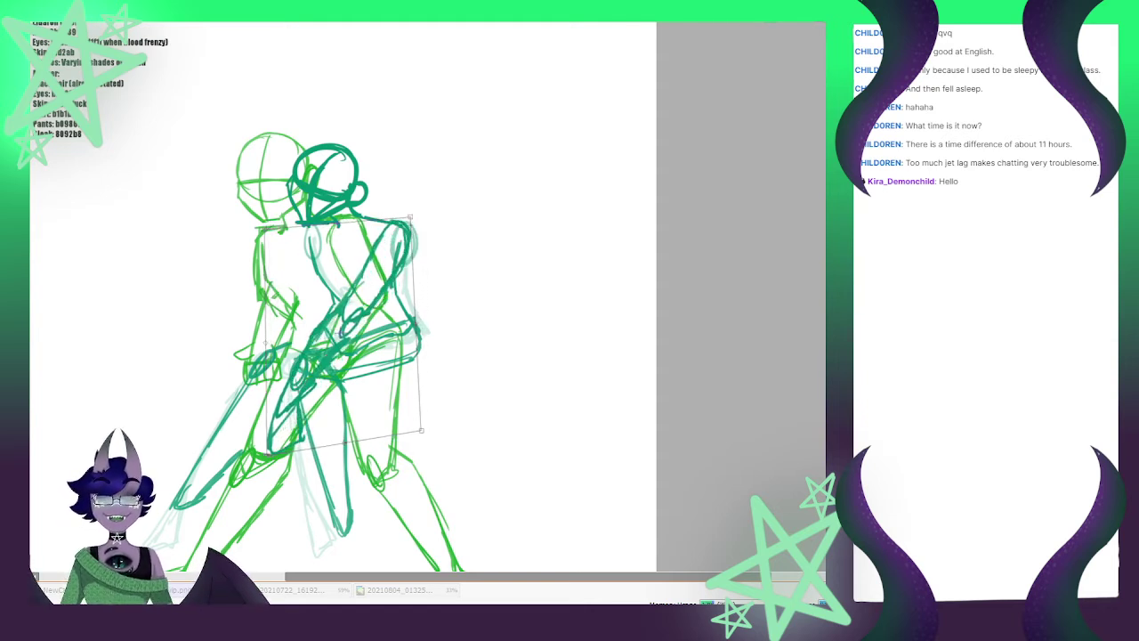
left_click_drag(410, 216, 409, 219)
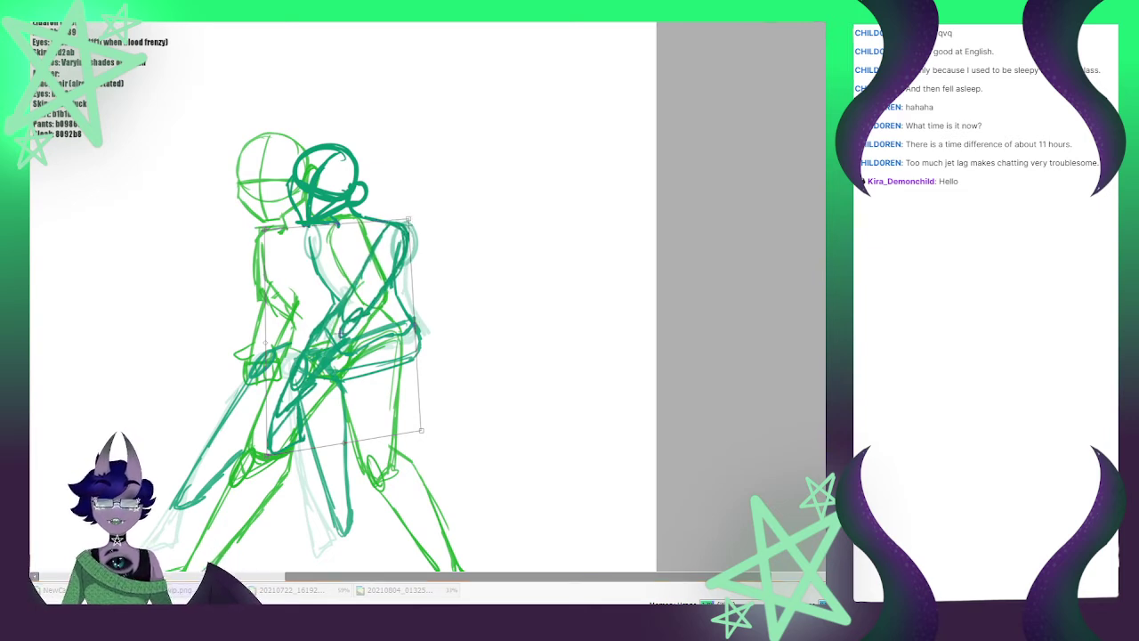
key("Return")
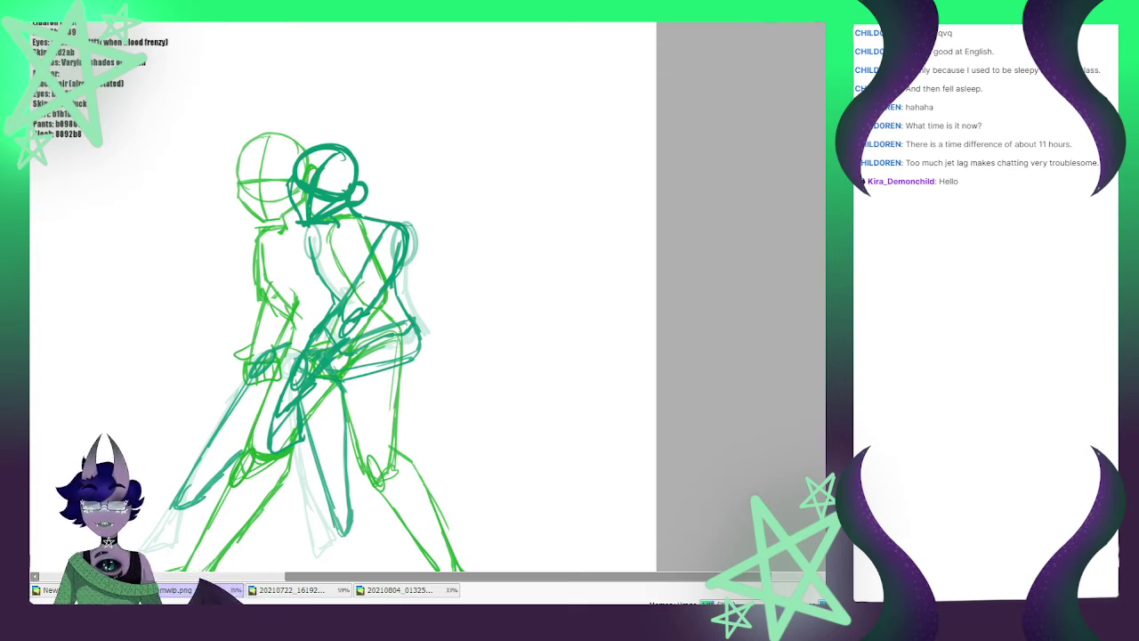
Draw the rear figure's far forearm and hand in teal beside the green figure's front arm, trimming stray lines at the hand's edge
mouse_move(279, 292)
left_mouse_down()
mouse_move(235, 384)
mouse_move(252, 388)
mouse_move(290, 331)
left_mouse_up()
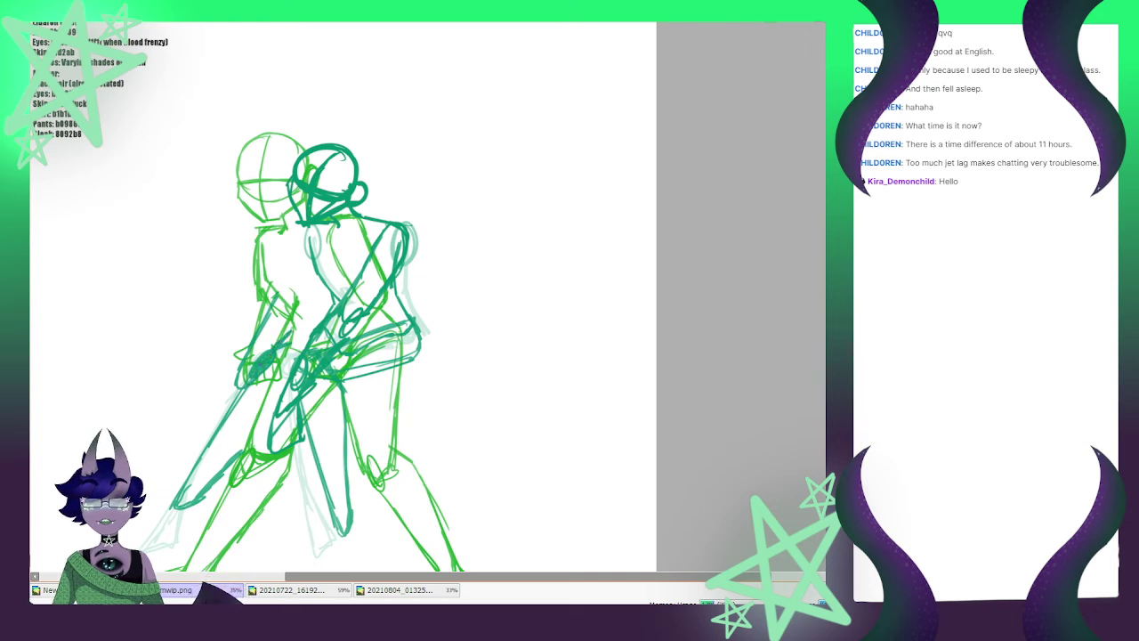
mouse_move(236, 385)
left_mouse_down()
mouse_move(233, 413)
mouse_move(255, 430)
mouse_move(258, 418)
mouse_move(235, 418)
mouse_move(259, 384)
mouse_move(262, 396)
mouse_move(236, 420)
left_mouse_up()
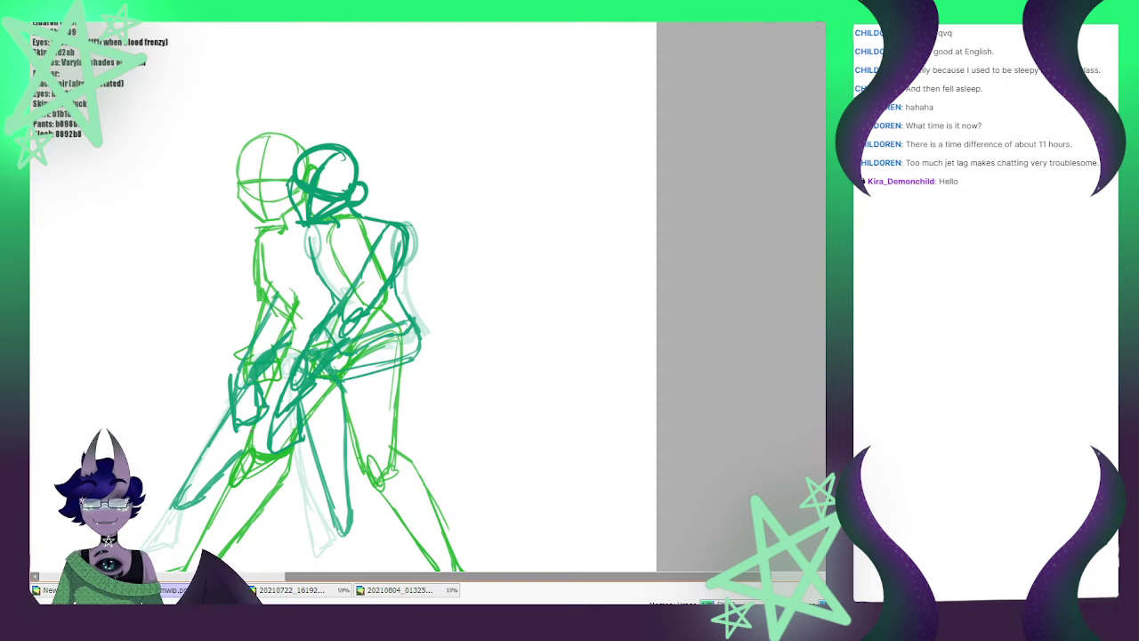
left_click_drag(234, 361, 226, 411)
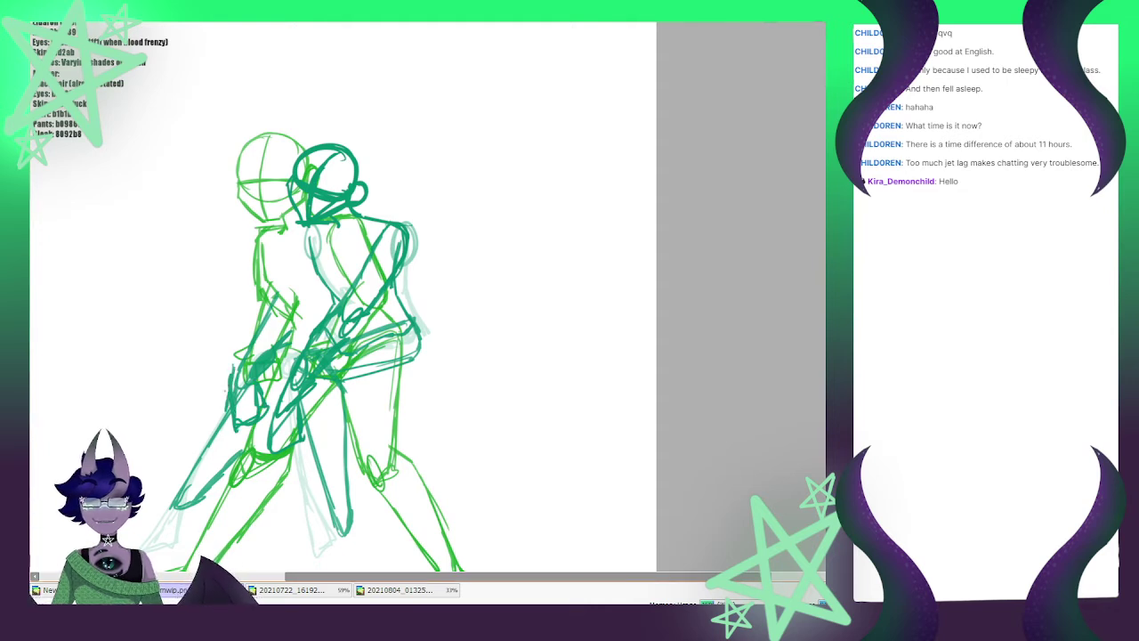
mouse_move(233, 365)
left_mouse_down()
mouse_move(228, 407)
mouse_move(230, 392)
left_mouse_up()
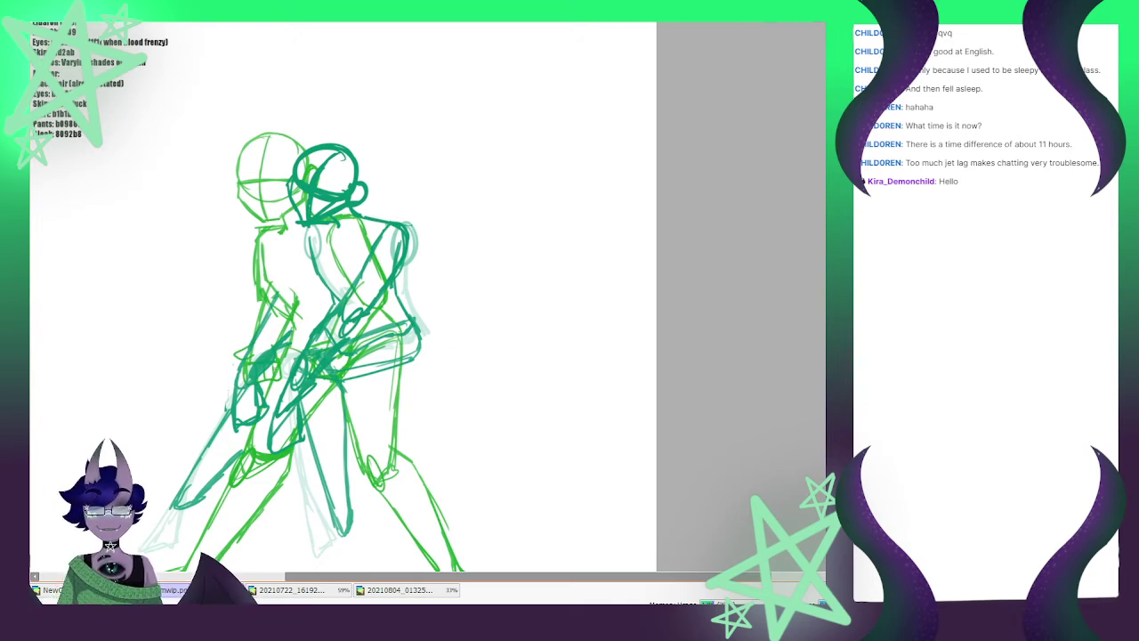
Draw a pointed teal foot extending down from the rear figure's near lower leg
left_click_drag(336, 518, 333, 569)
scroll(363, 454, "down", 3)
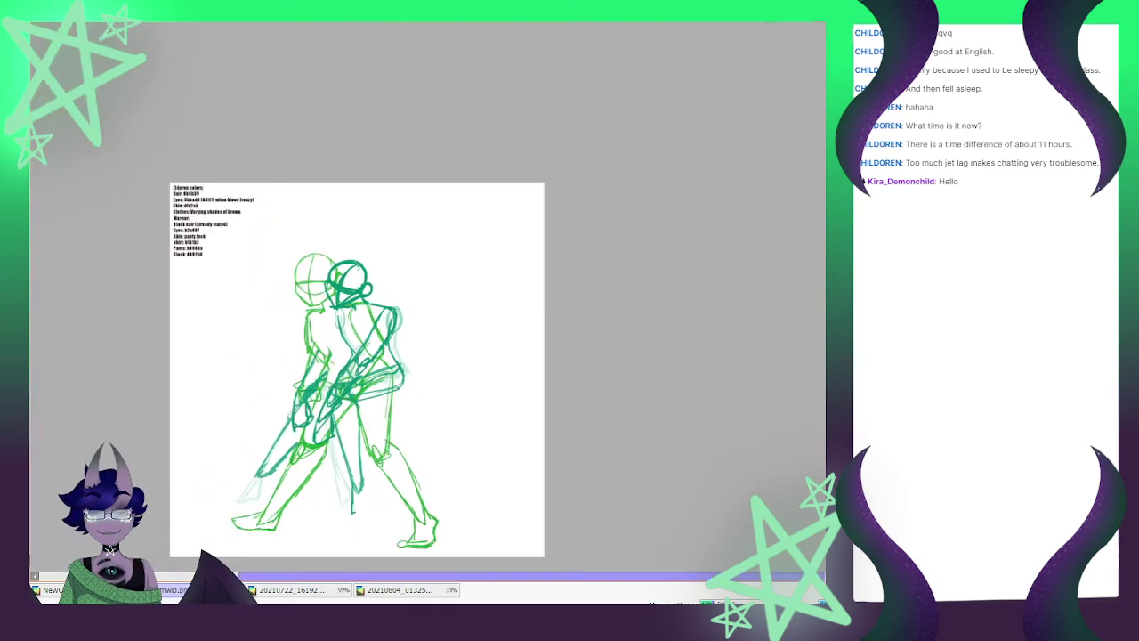
scroll(426, 365, "up", 3)
scroll(356, 401, "down", 4)
scroll(333, 507, "up", 2)
scroll(317, 534, "up", 3)
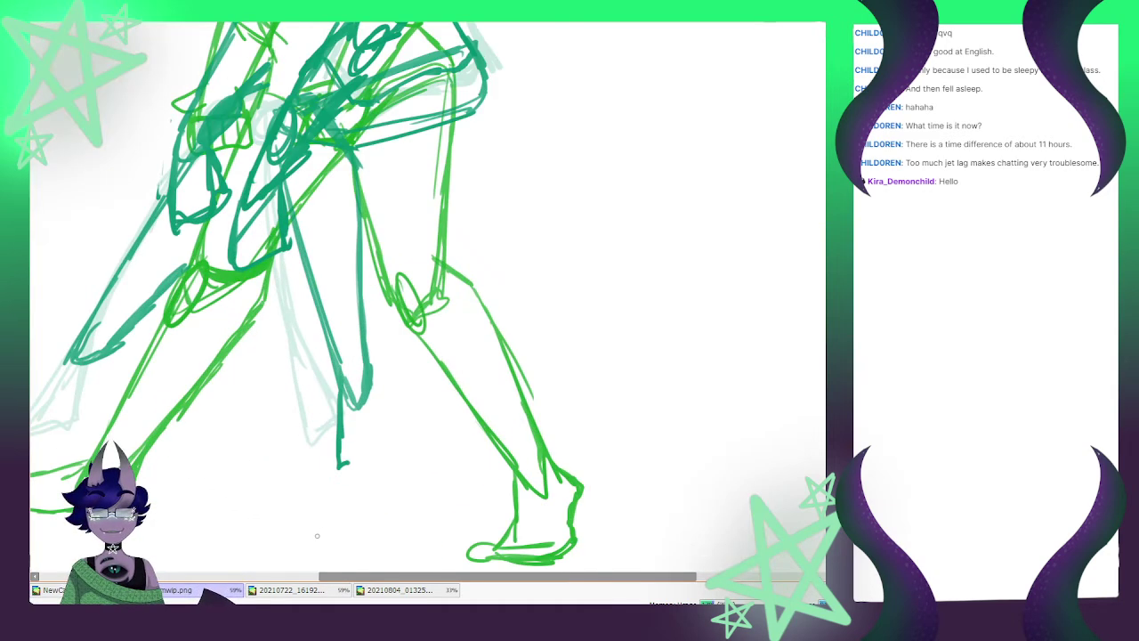
mouse_move(338, 448)
left_mouse_down()
mouse_move(335, 495)
mouse_move(344, 489)
left_mouse_up()
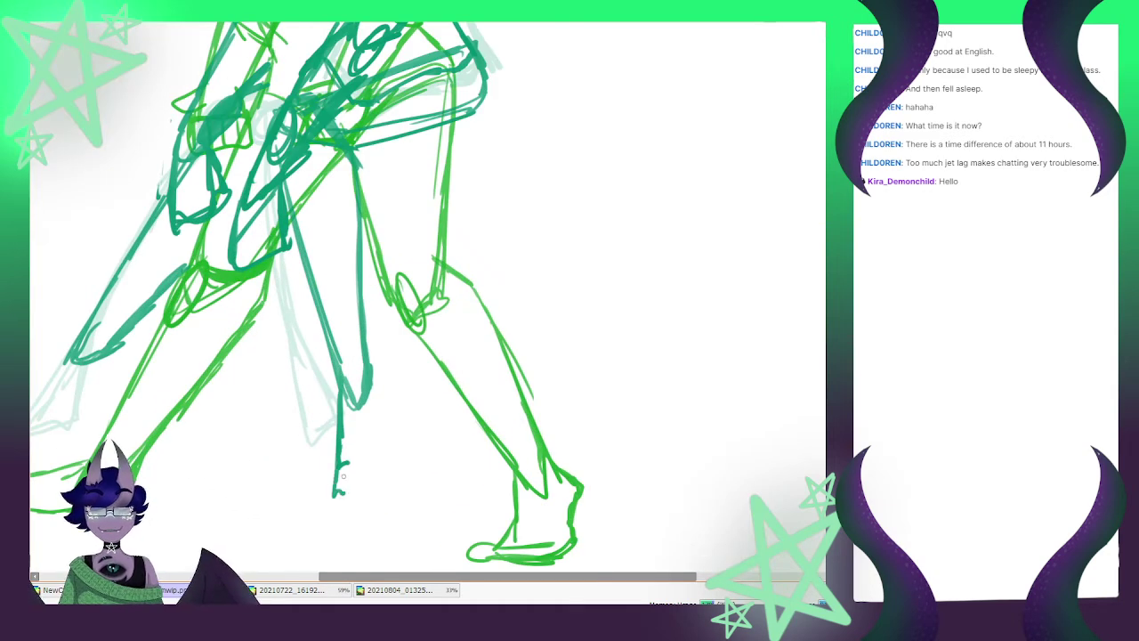
mouse_move(366, 343)
left_mouse_down()
mouse_move(386, 395)
mouse_move(370, 460)
mouse_move(338, 503)
mouse_move(397, 405)
left_mouse_up()
scroll(369, 436, "down", 4)
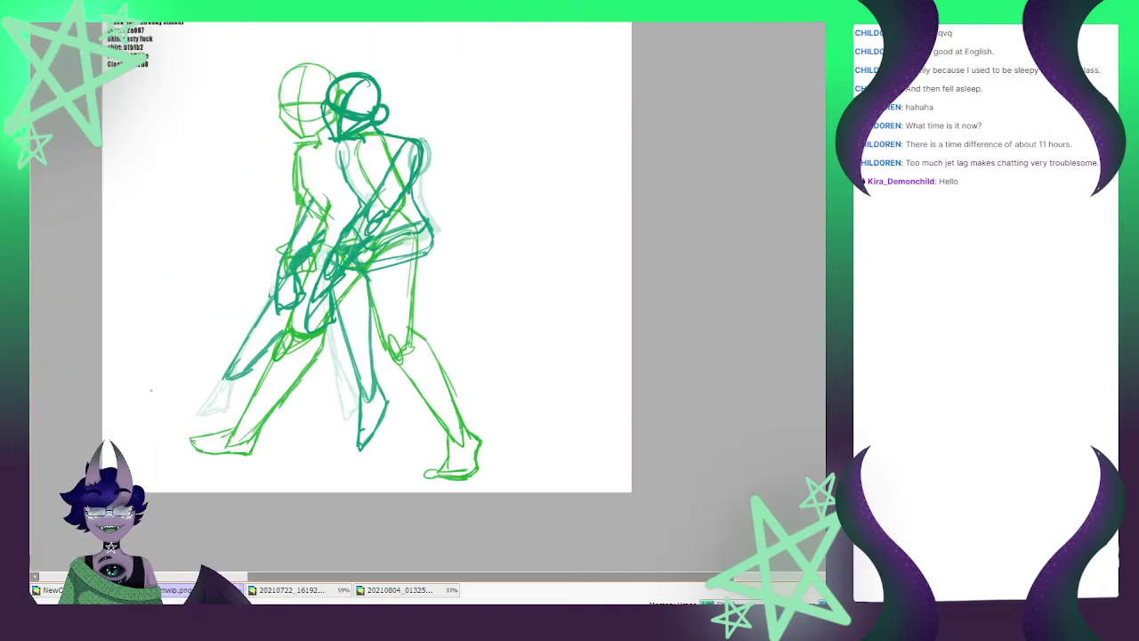
Draw the teal foot of the rear figure's forward leg, pointing down and forward above the green figure's front foot
scroll(152, 390, "up", 2)
mouse_move(251, 372)
left_mouse_down()
mouse_move(209, 429)
mouse_move(269, 411)
mouse_move(285, 372)
mouse_move(219, 428)
left_mouse_up()
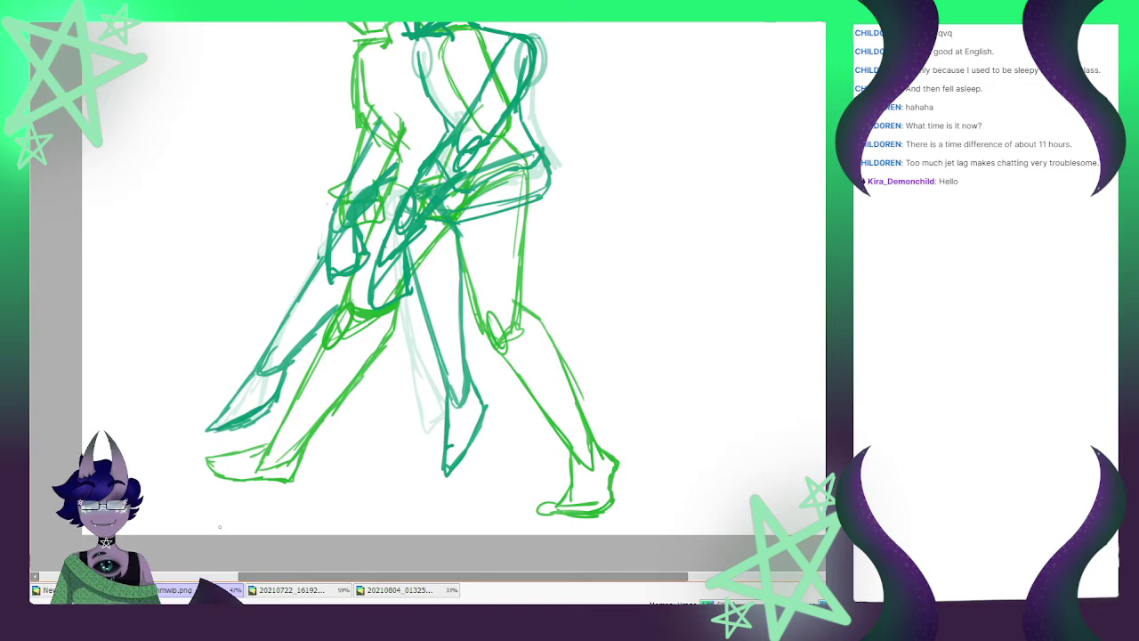
scroll(220, 526, "down", 2)
scroll(235, 135, "up", 2)
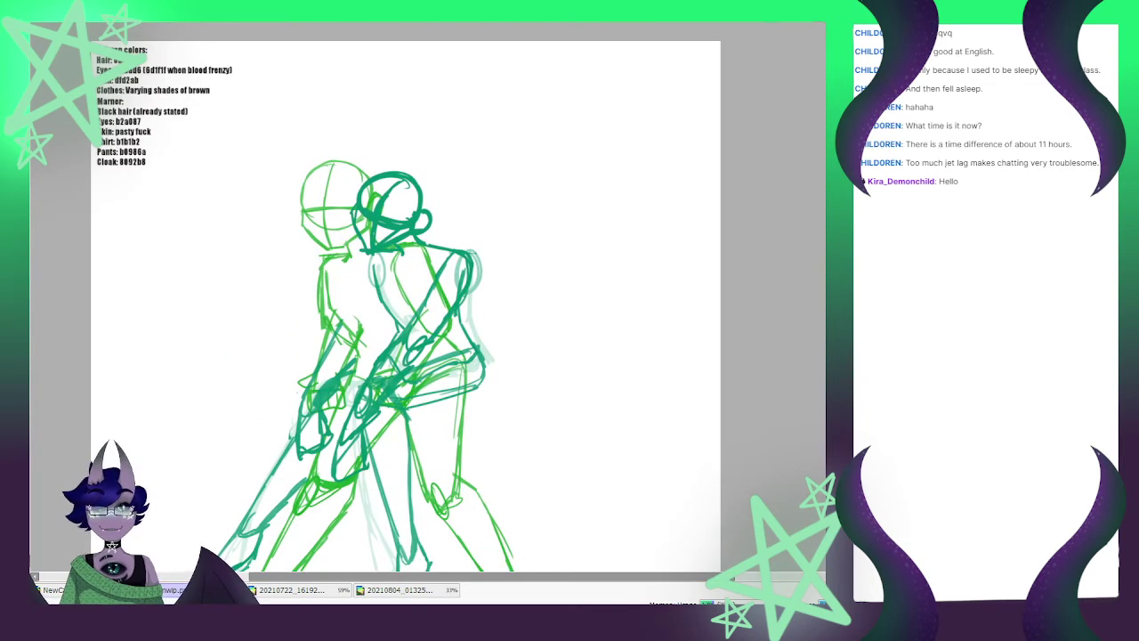
Remove the rear figure's faded rough from view and try fading the green figure behind the teal one
key("d")
key("ctrl+z")
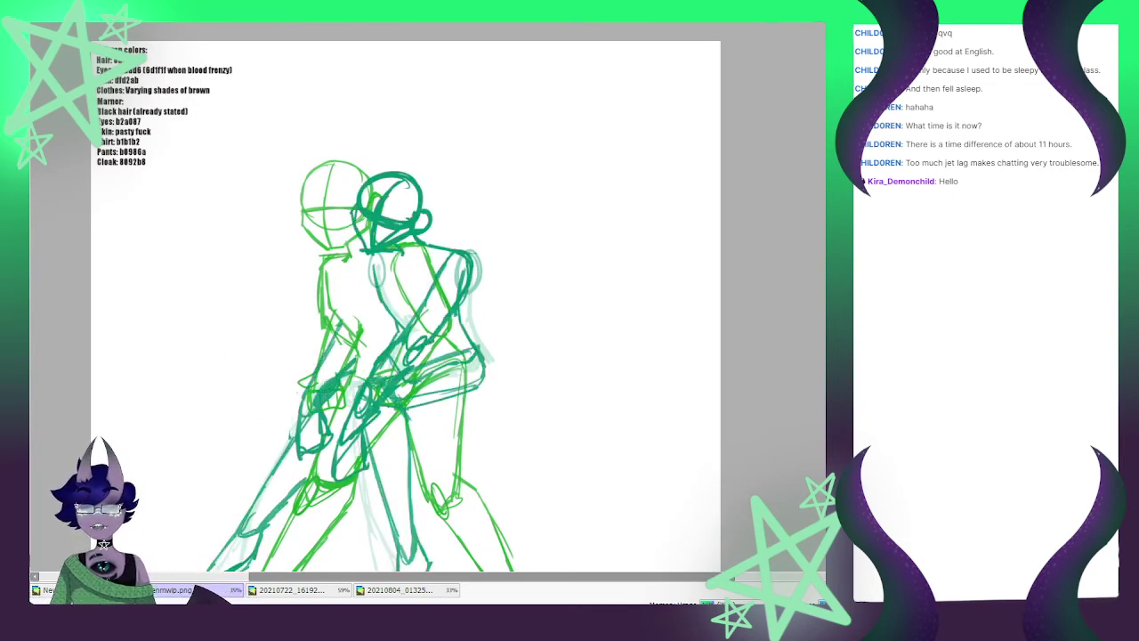
key("d")
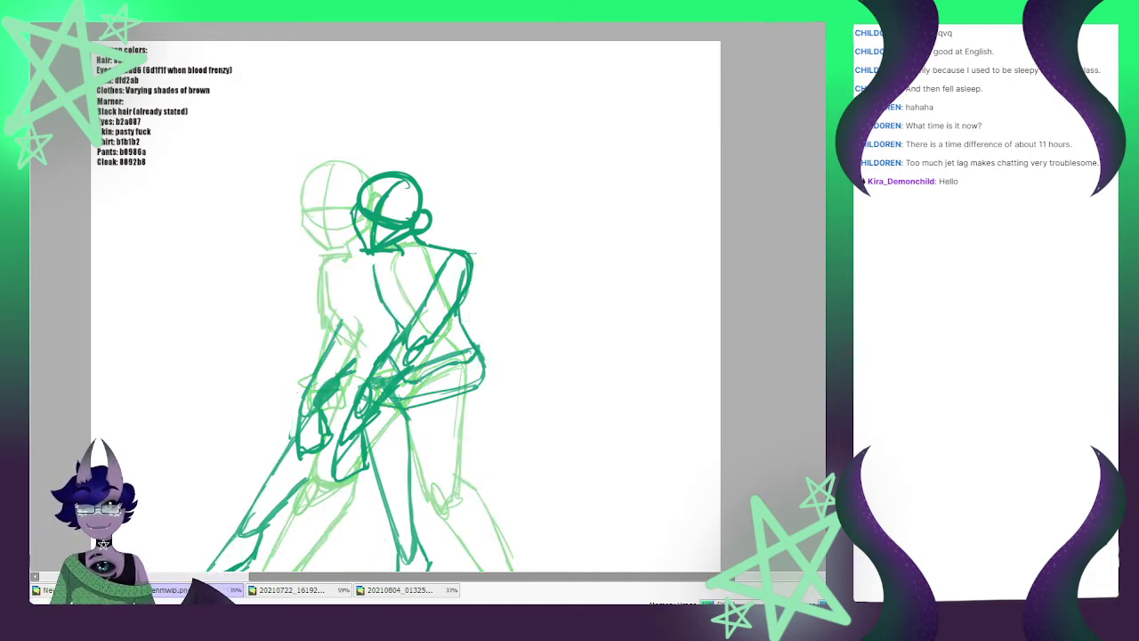
key("ctrl+z")
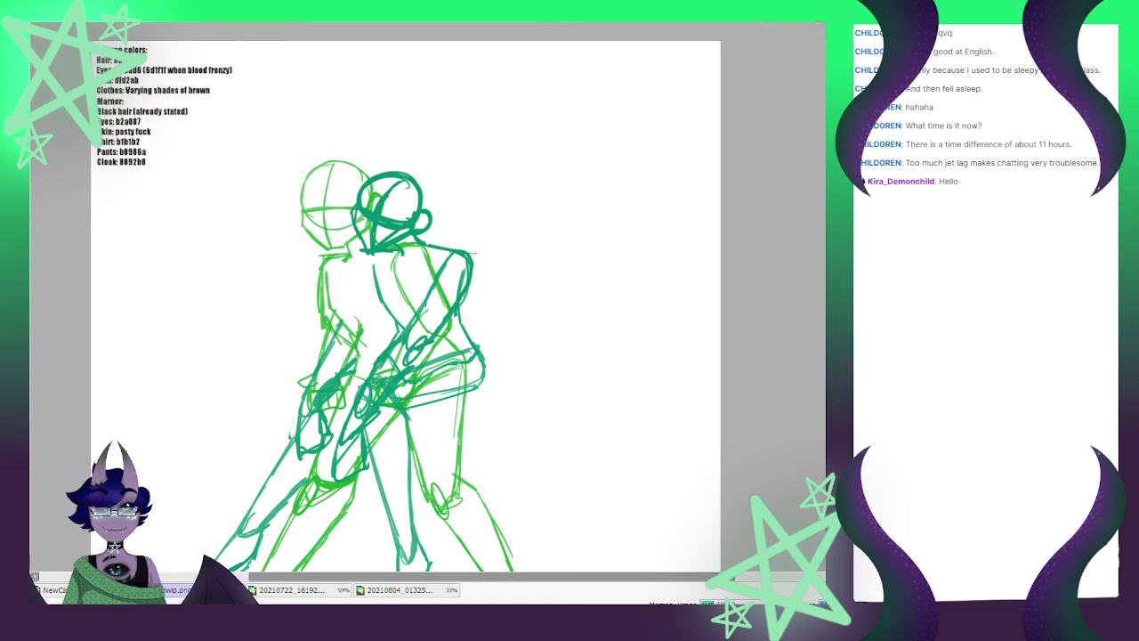
Save the drawing in SAI2 format and fade both figure sketches as a base for refining the upper bodies
key("ctrl+s")
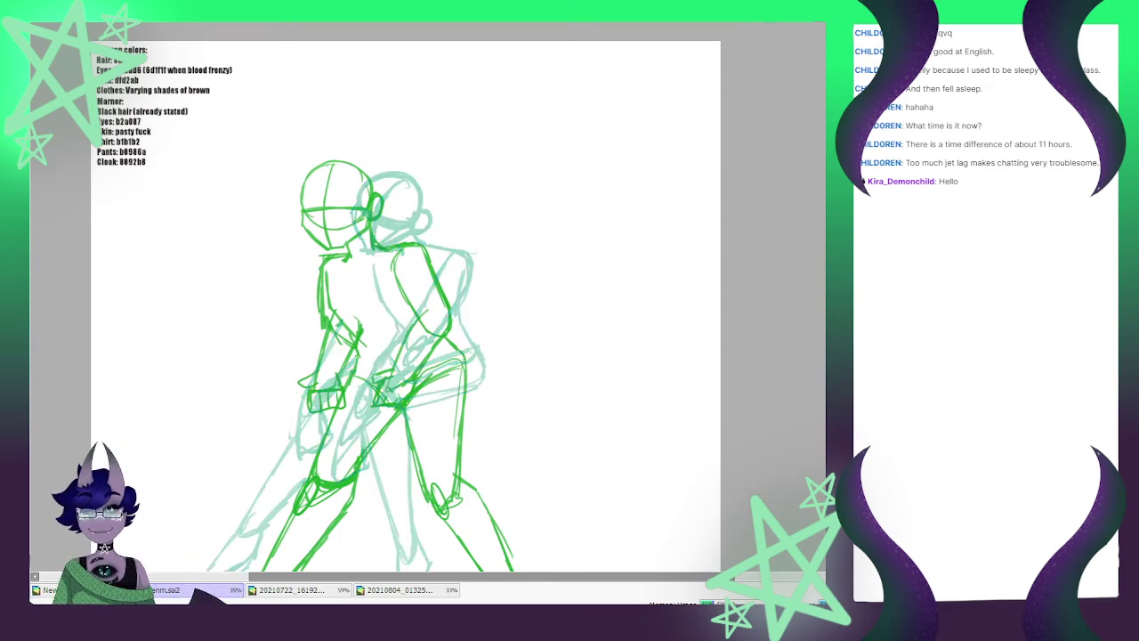
scroll(495, 157, "down", 1)
scroll(495, 156, "up", 3)
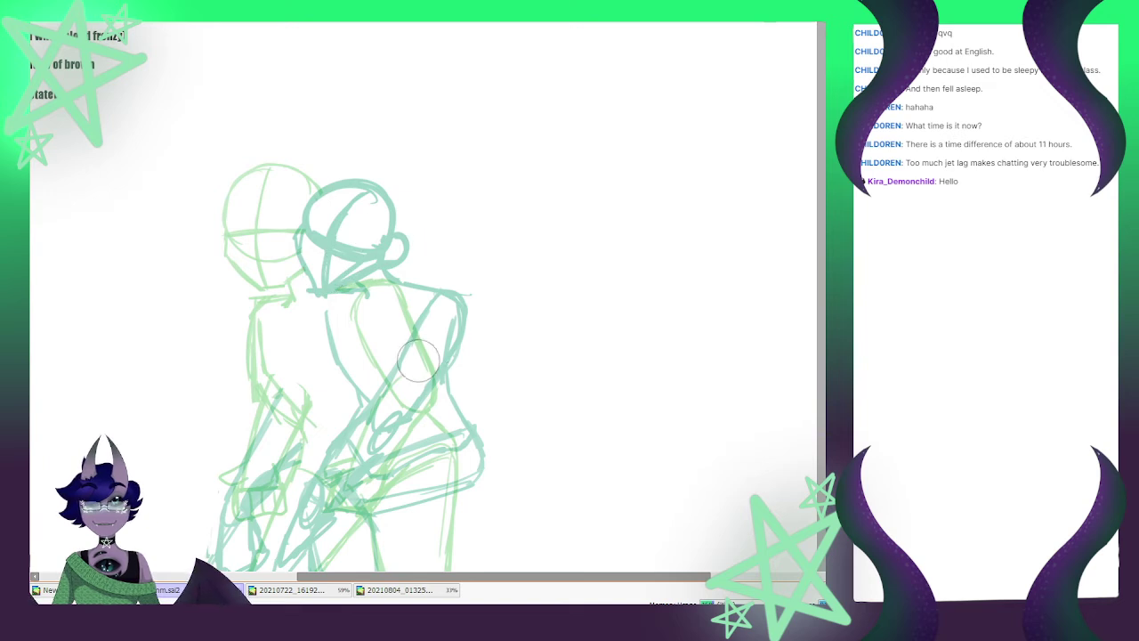
scroll(268, 300, "down", 2)
scroll(331, 391, "up", 2)
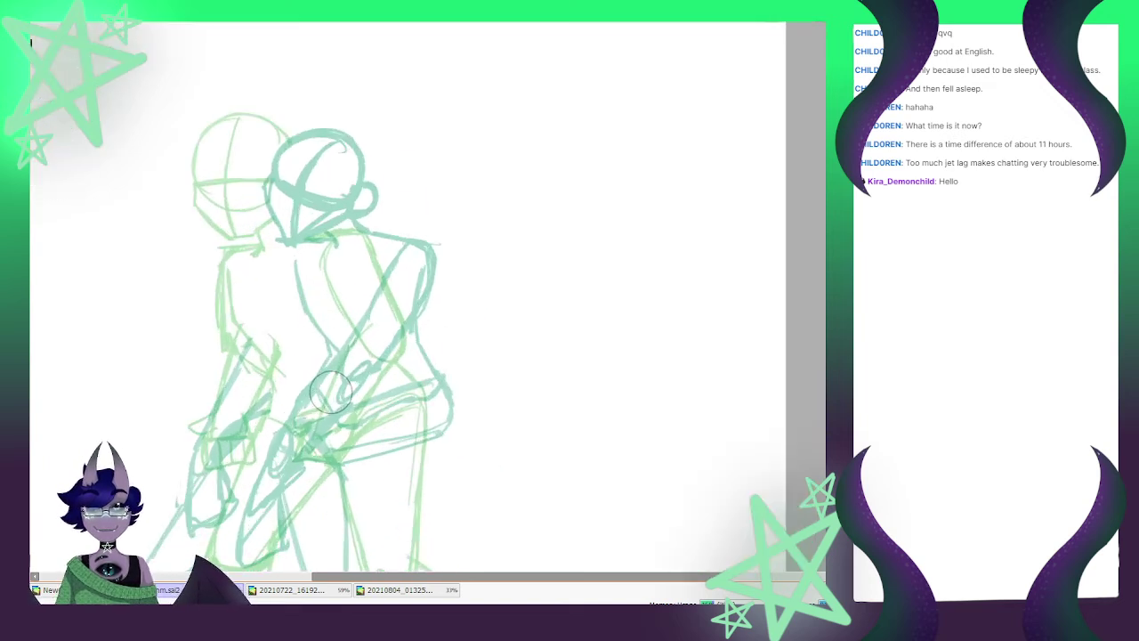
left_click_drag(394, 296, 375, 325)
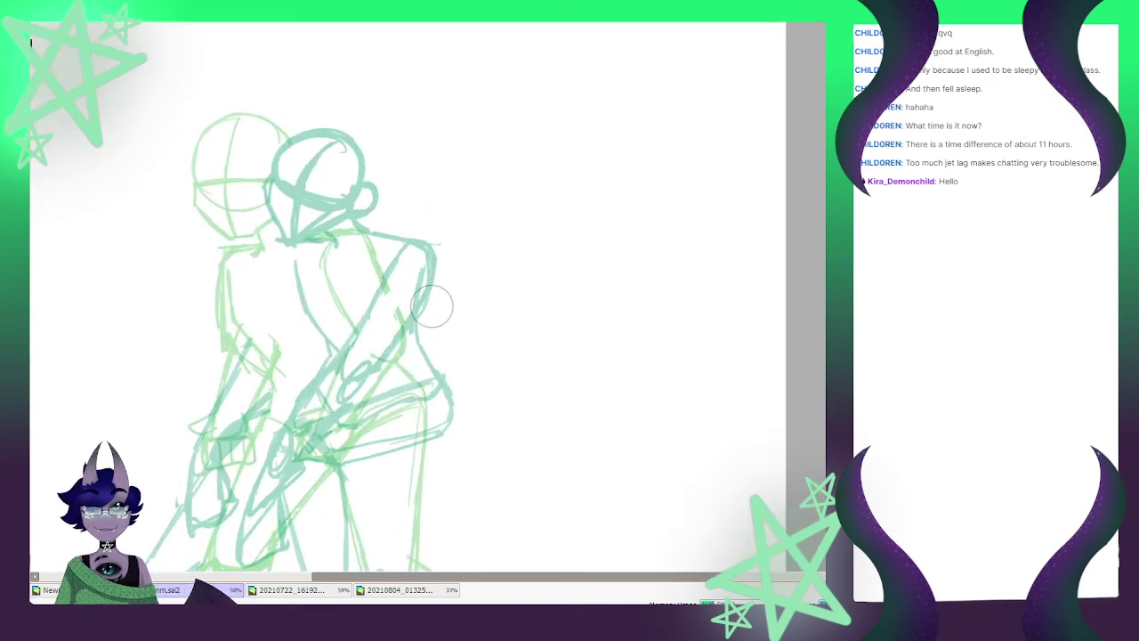
key("ctrl+z")
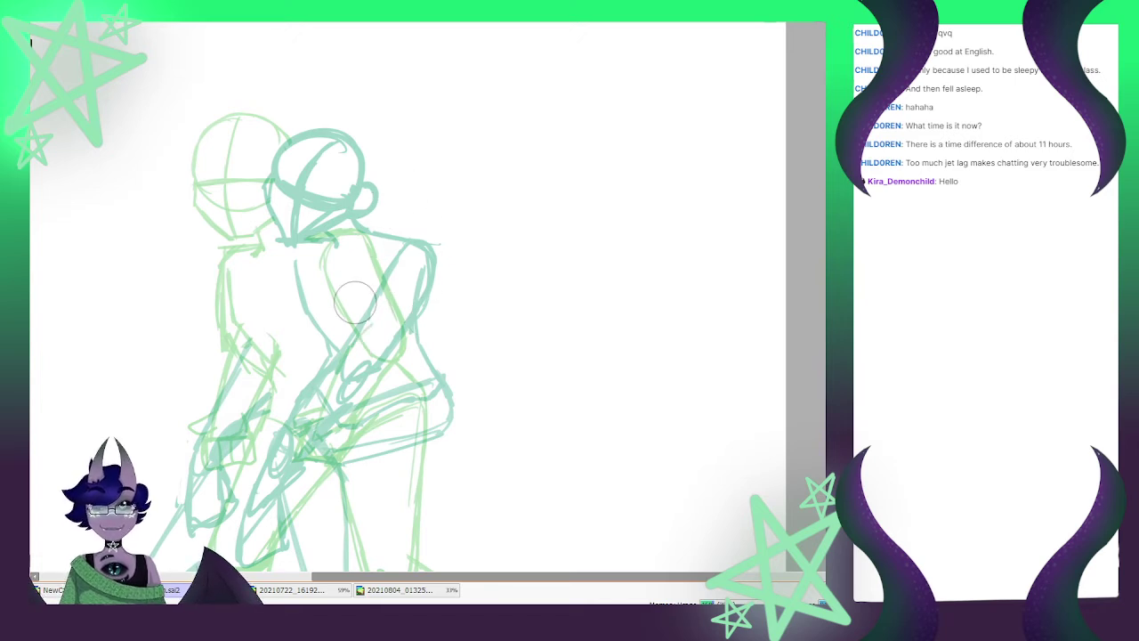
Erase the green figure's lines where the teal figure's forearms and hands overlap them at hip level
scroll(354, 302, "down", 1)
scroll(227, 363, "up", 1)
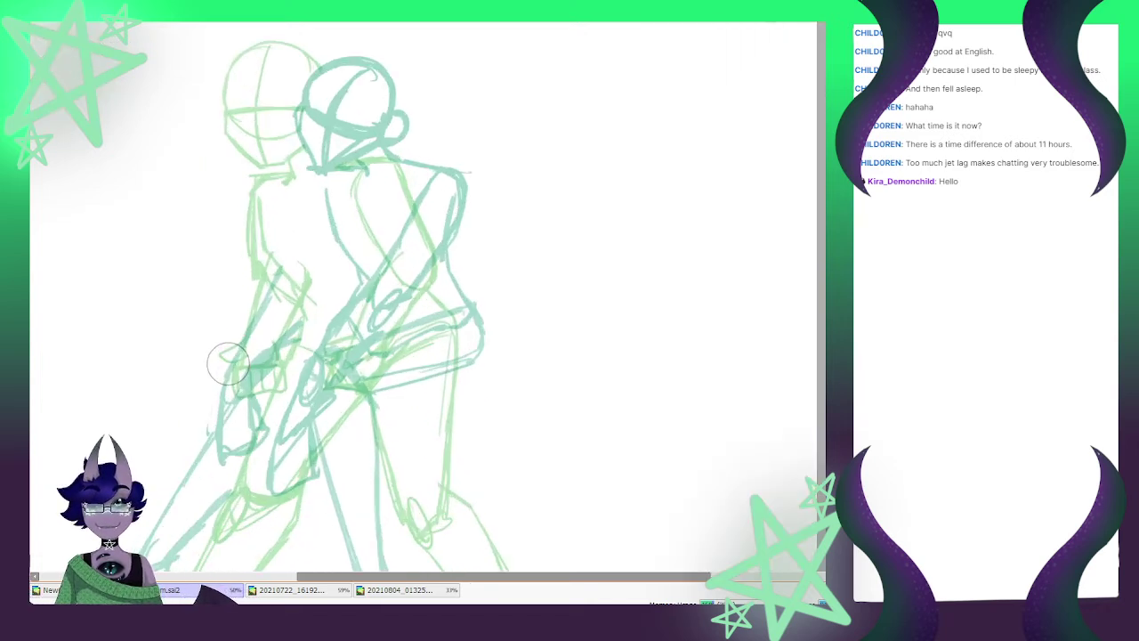
mouse_move(228, 363)
left_mouse_down()
mouse_move(271, 360)
mouse_move(346, 381)
mouse_move(341, 361)
mouse_move(386, 363)
mouse_move(379, 370)
mouse_move(394, 353)
mouse_move(351, 361)
left_mouse_up()
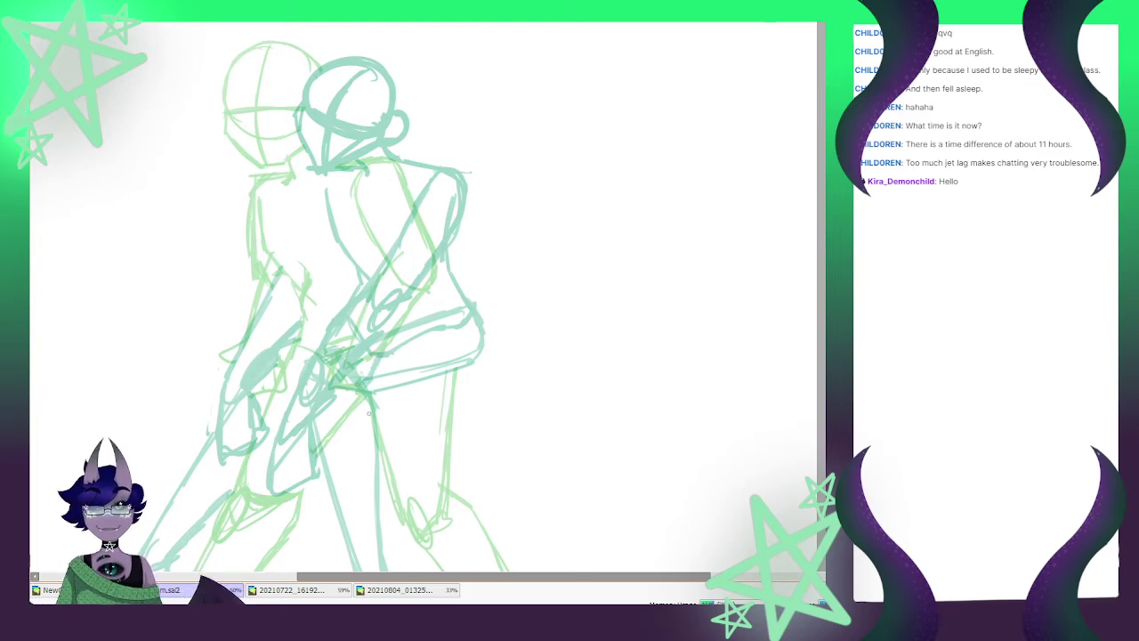
Erase the teal arm lines that cross the green figure's near upper arm and forearm
scroll(369, 413, "down", 4)
scroll(357, 431, "up", 3)
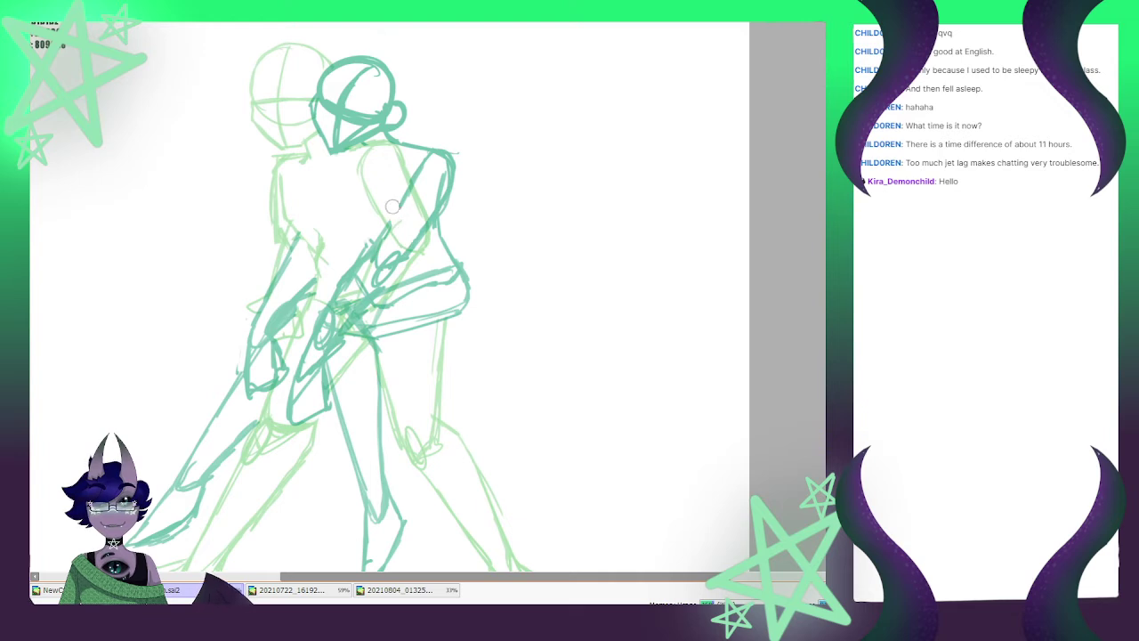
mouse_move(409, 209)
left_mouse_down()
mouse_move(365, 323)
mouse_move(374, 306)
mouse_move(358, 316)
mouse_move(349, 302)
left_mouse_up()
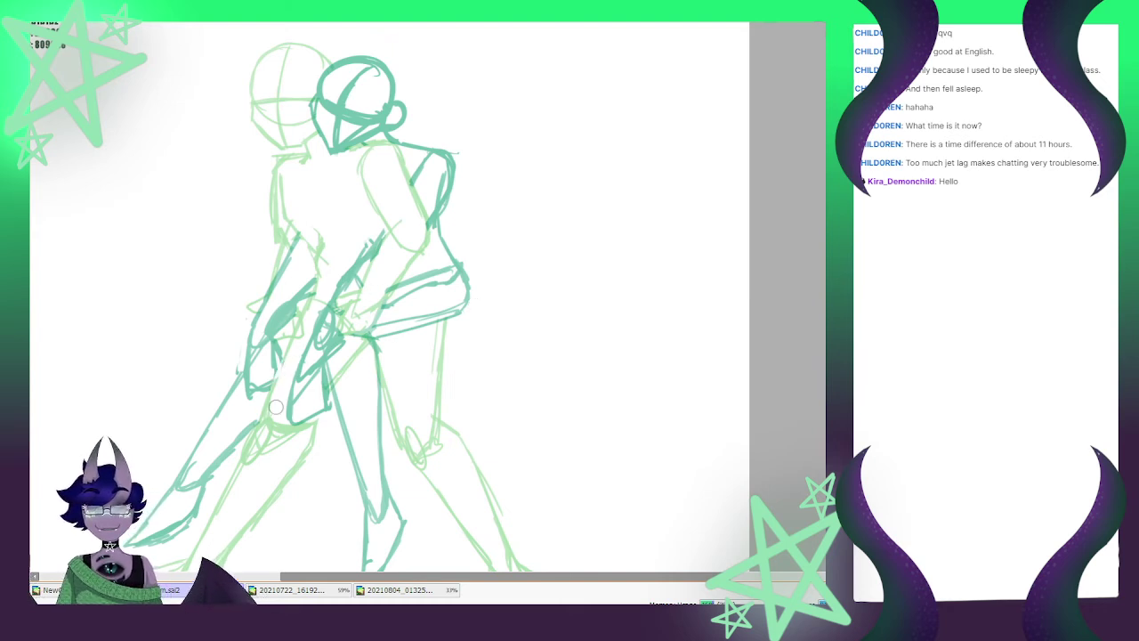
Write a large purple SM signature across the middle of both figures
scroll(246, 311, "down", 5)
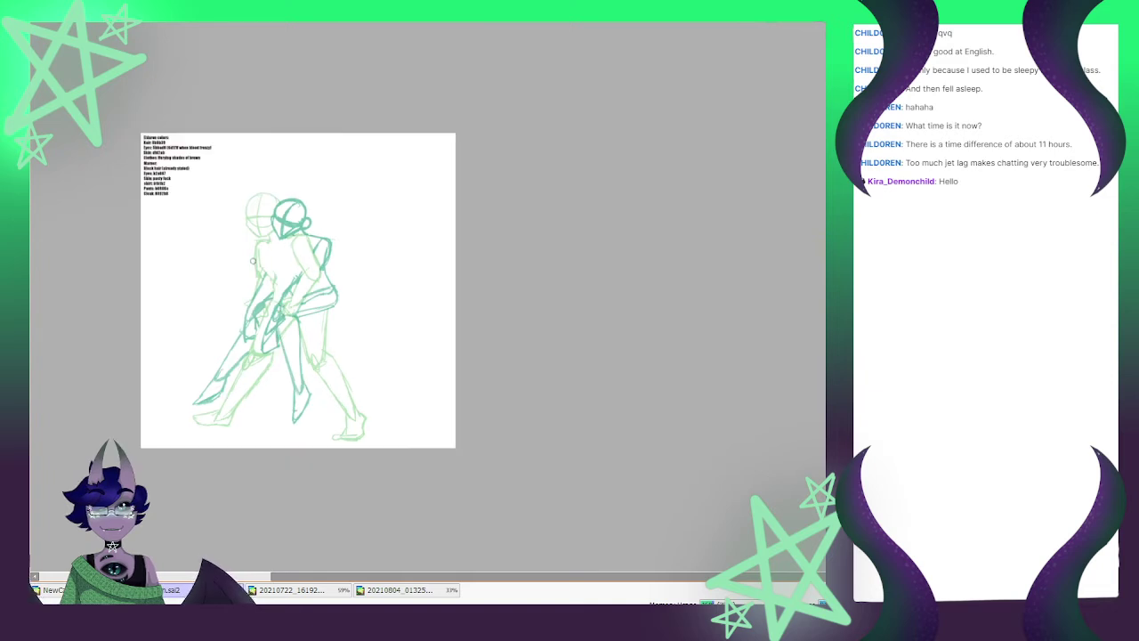
scroll(254, 260, "up", 2)
scroll(334, 378, "down", 1)
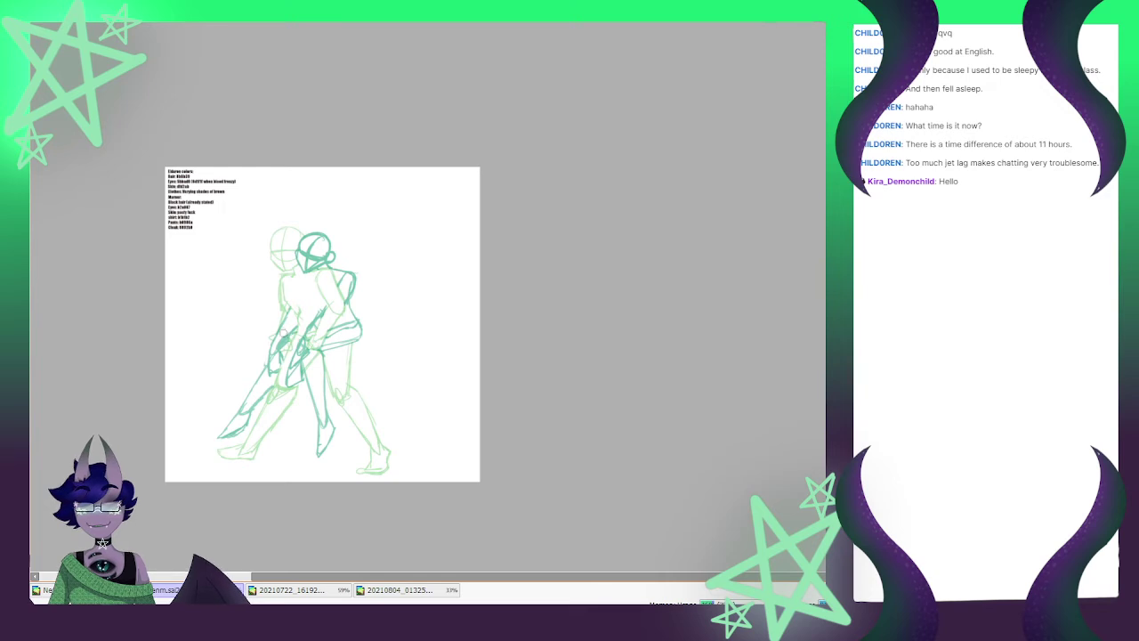
mouse_move(290, 309)
left_mouse_down()
mouse_move(267, 381)
mouse_move(361, 350)
left_mouse_up()
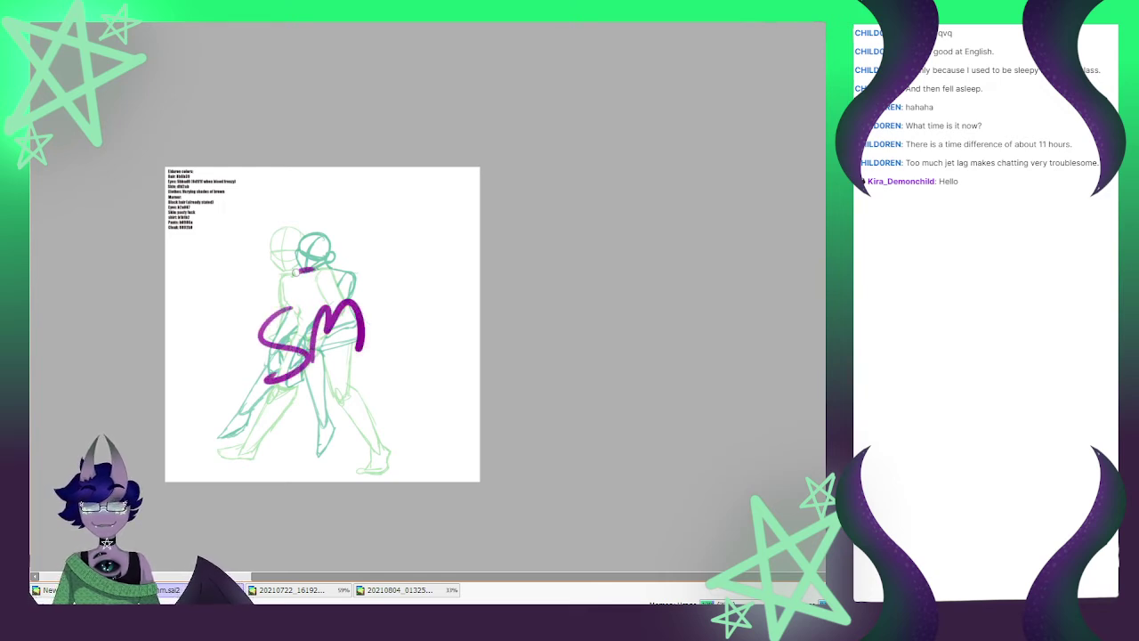
mouse_move(301, 269)
left_mouse_down()
mouse_move(316, 371)
mouse_move(269, 294)
mouse_move(390, 286)
left_mouse_up()
key("ctrl+z")
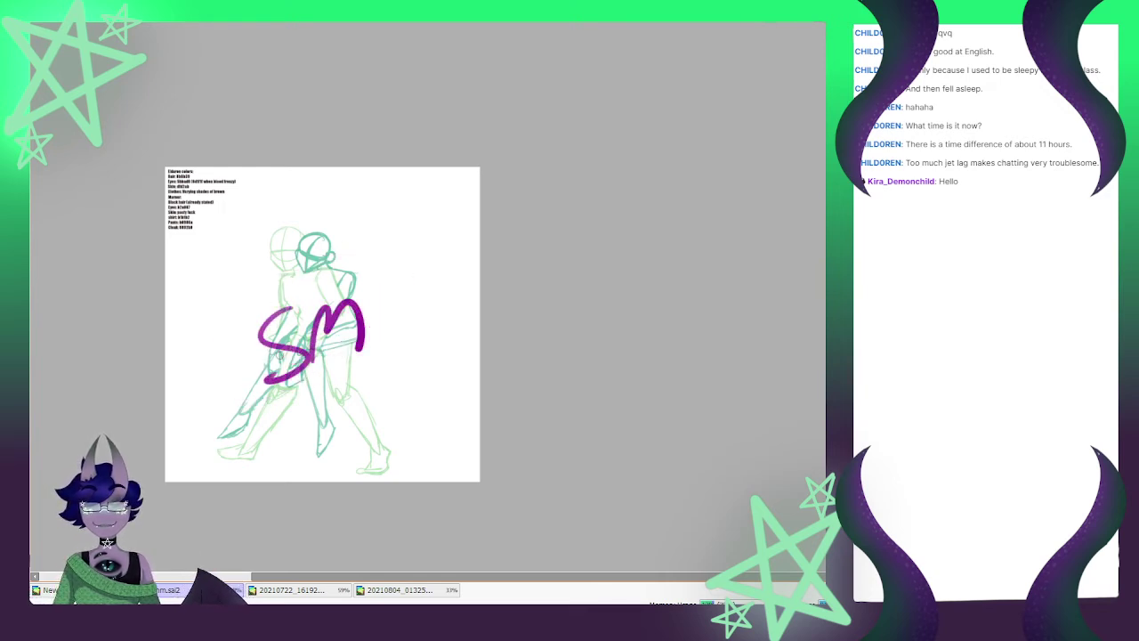
mouse_move(274, 373)
left_mouse_down()
mouse_move(313, 333)
mouse_move(284, 267)
left_mouse_up()
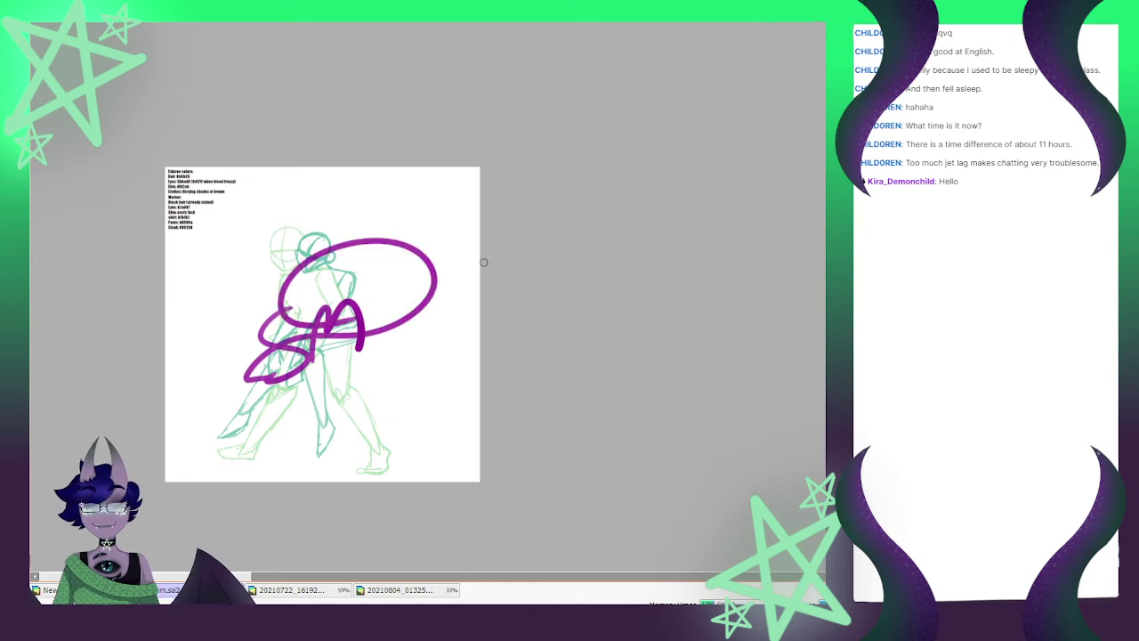
key("ctrl+z")
key("ctrl+z")
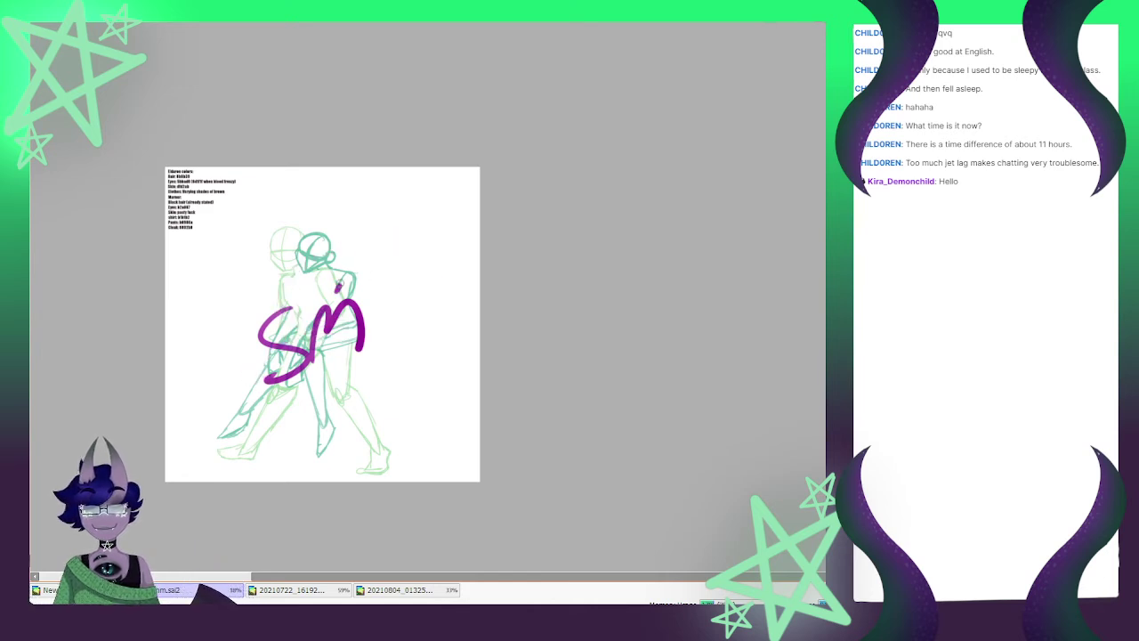
Add a pointed purple horn above each letter of the SM signature and a sweeping looped underline beneath it
left_click_drag(336, 294, 357, 290)
left_click_drag(268, 297, 251, 317)
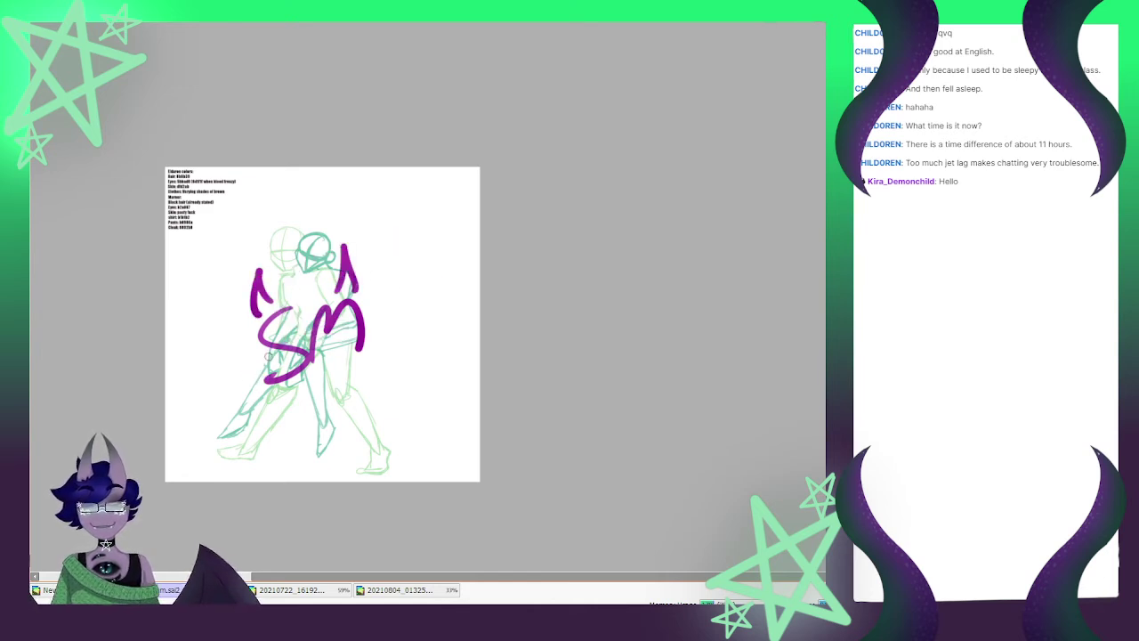
mouse_move(267, 357)
left_mouse_down()
mouse_move(277, 388)
mouse_move(384, 363)
left_mouse_up()
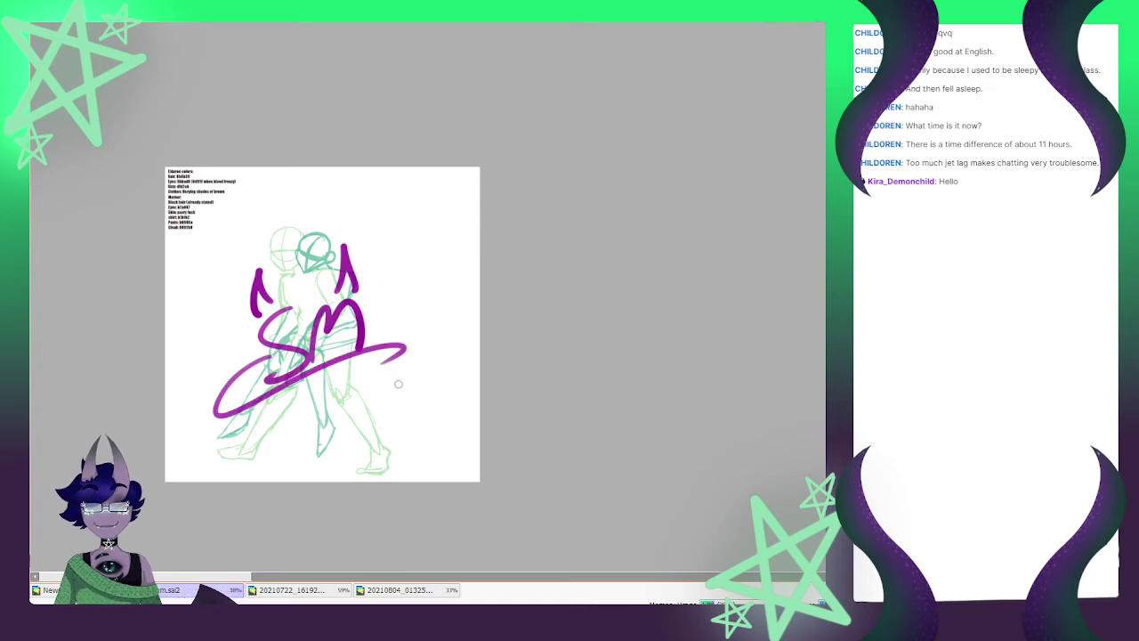
Remove the purple SM signature and fade both figure sketches
scroll(383, 361, "down", 1)
scroll(380, 309, "up", 1)
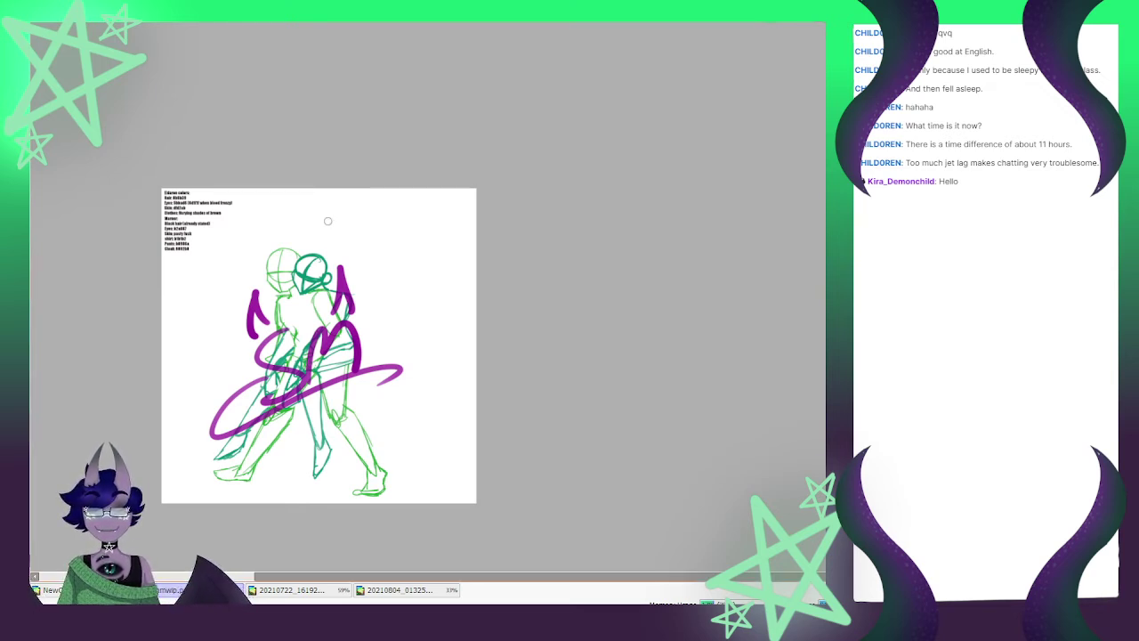
key("Delete")
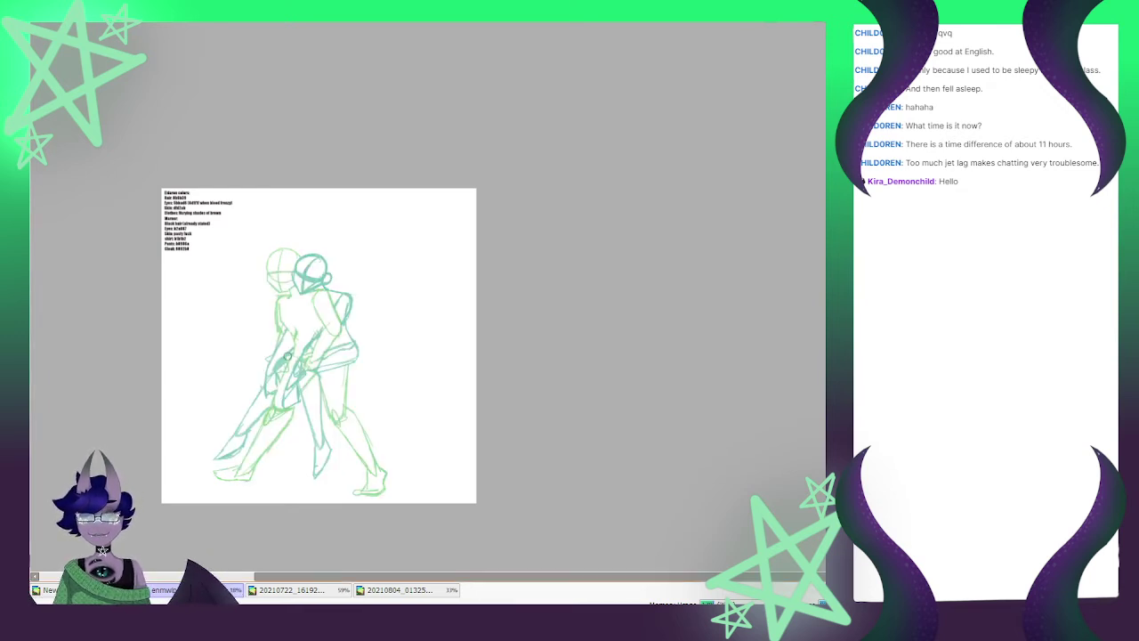
Enlarge both figure sketches together and shift them up and right so they fill more of the canvas
key("ctrl+t")
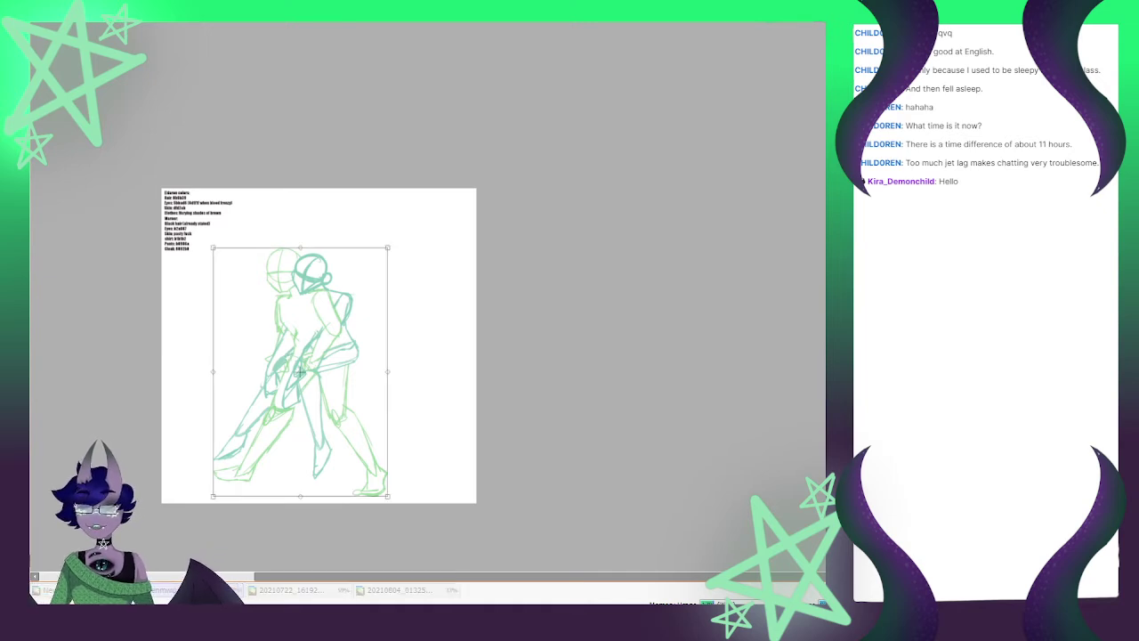
left_click_drag(388, 247, 409, 217)
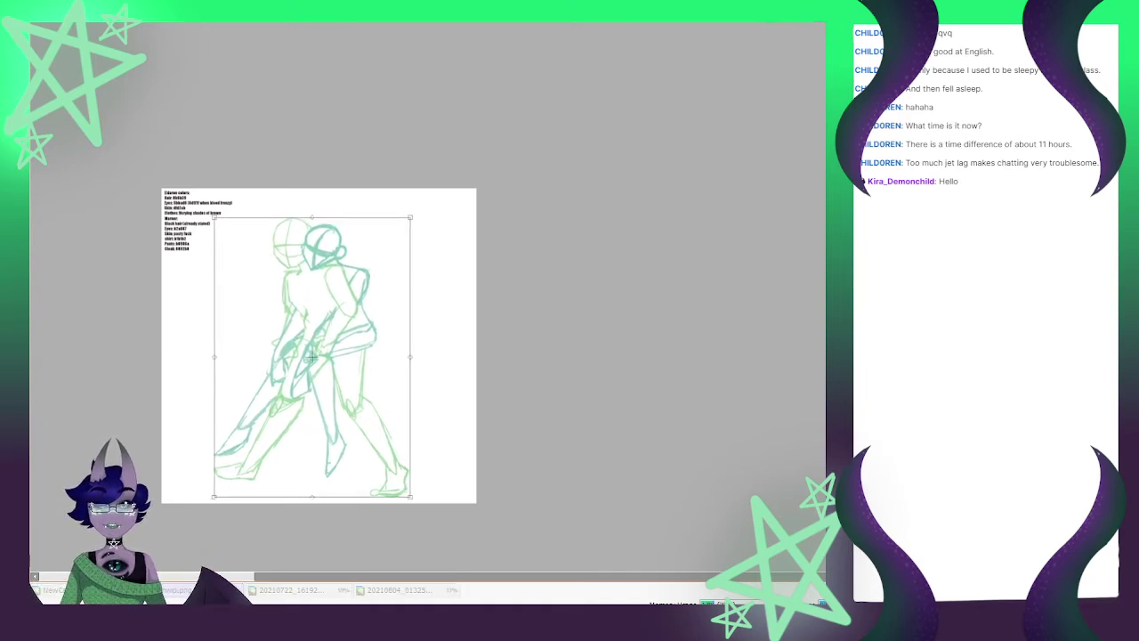
left_click_drag(338, 302, 383, 286)
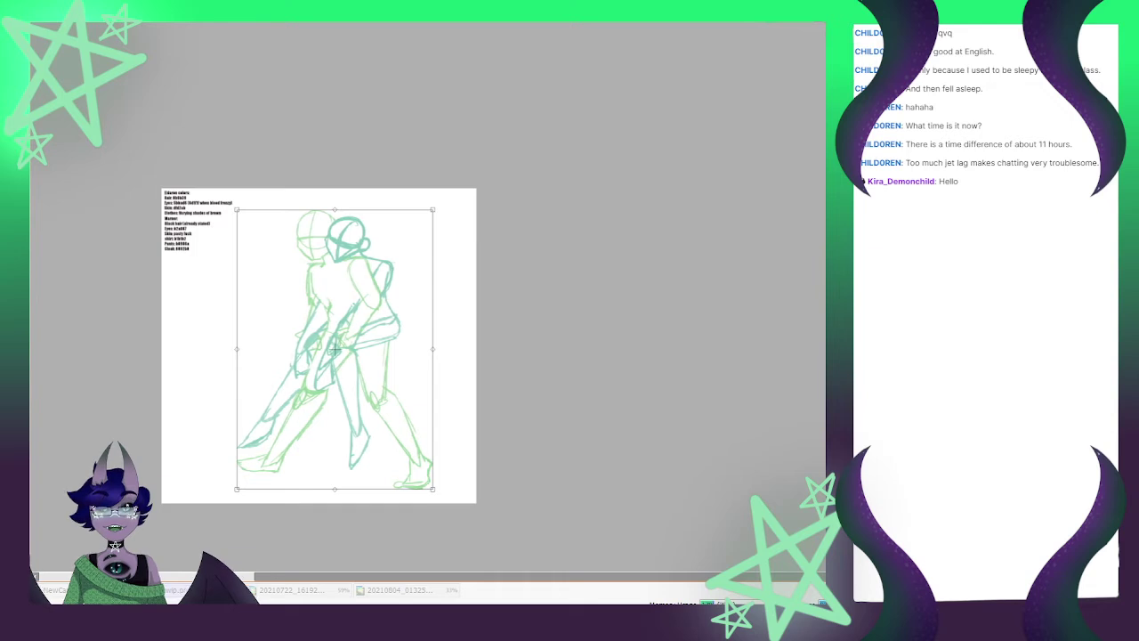
scroll(383, 286, "up", 2)
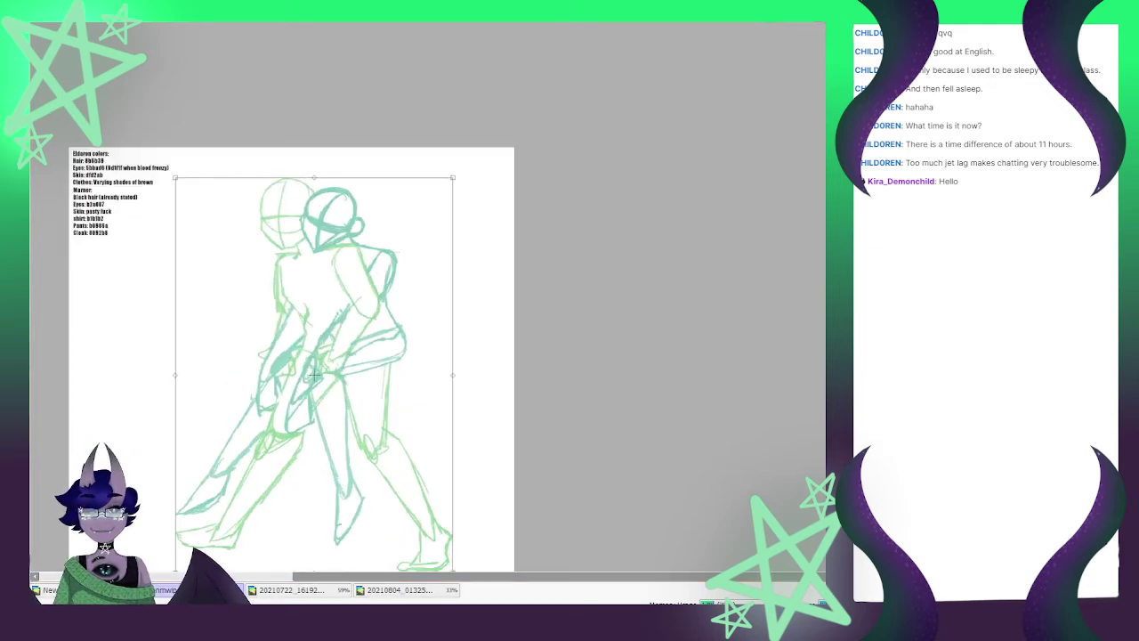
key("Return")
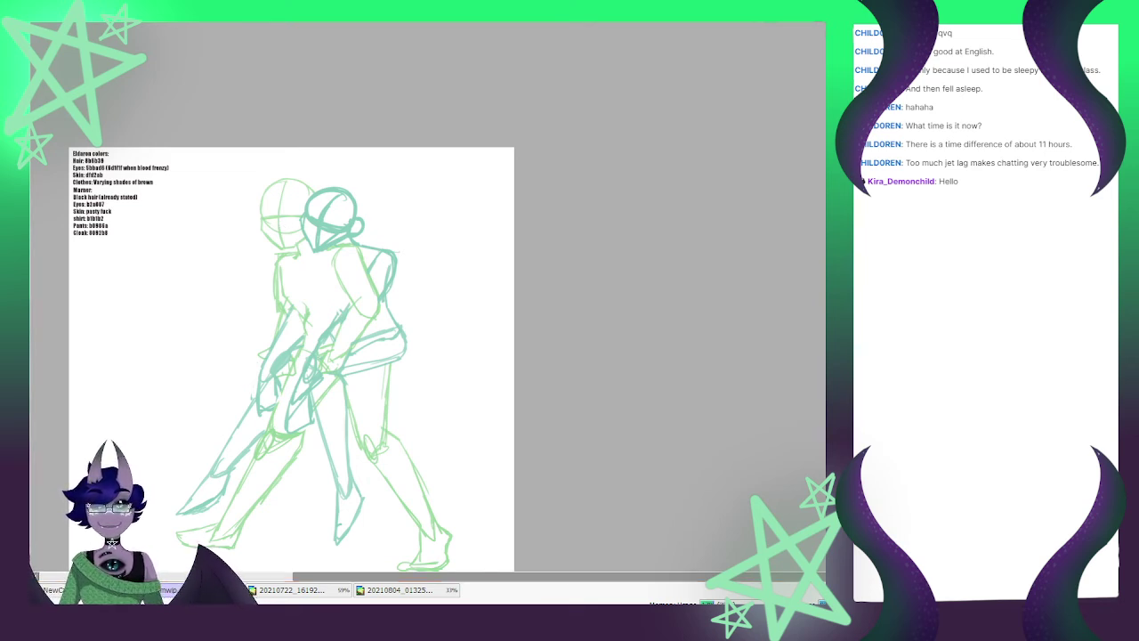
Fade both figure sketches further as a light guide for refining the heads
scroll(210, 288, "down", 1)
scroll(225, 283, "up", 2)
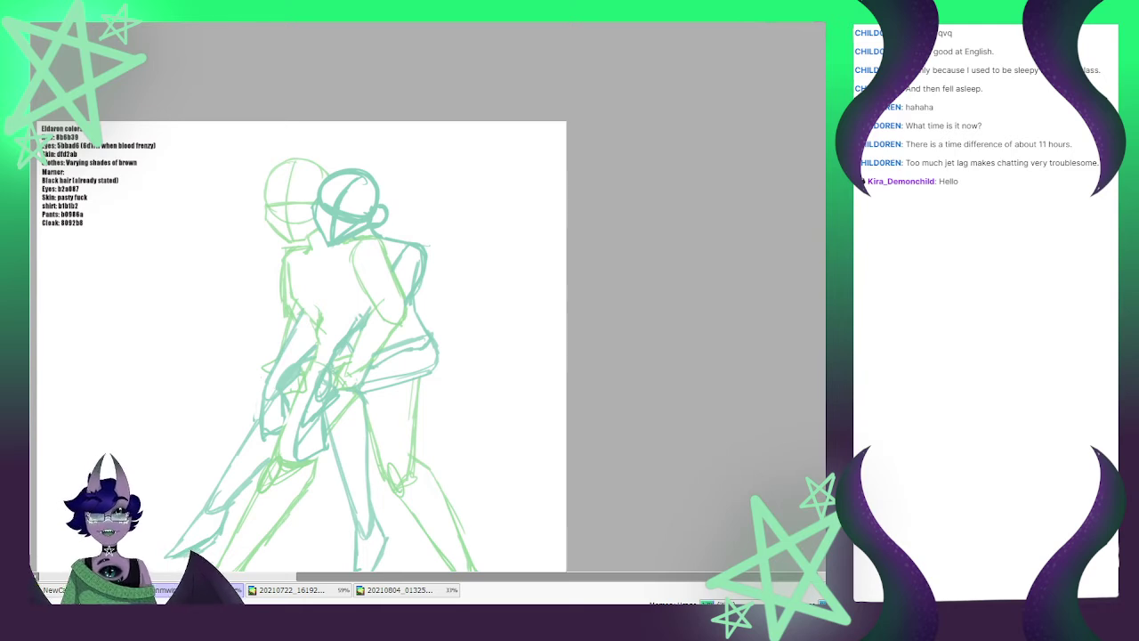
scroll(271, 148, "up", 2)
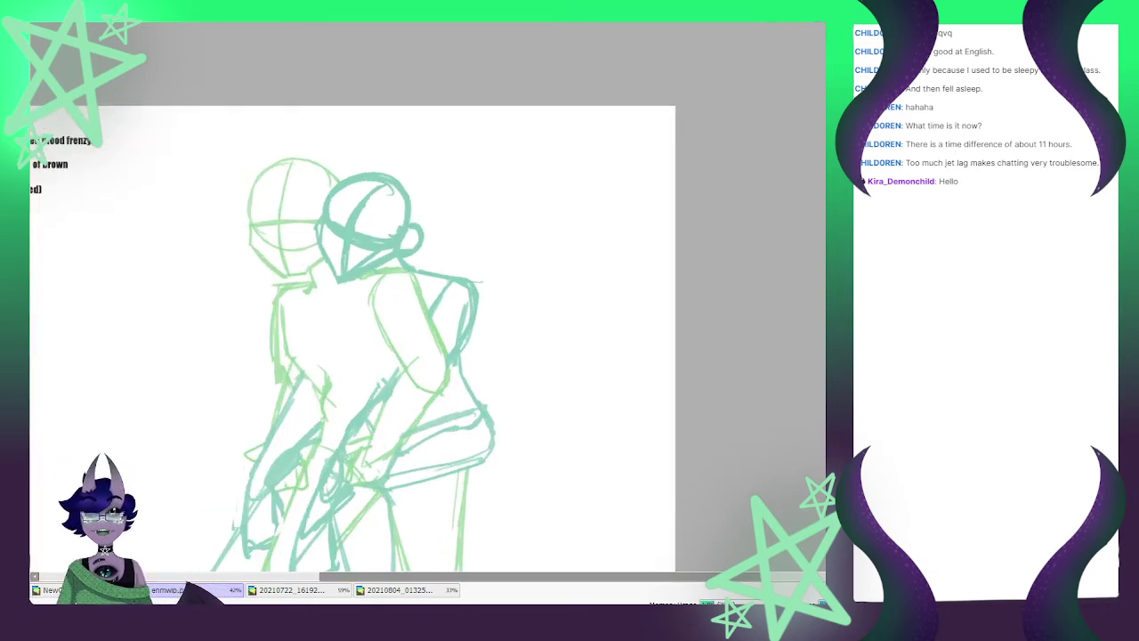
scroll(289, 228, "up", 3)
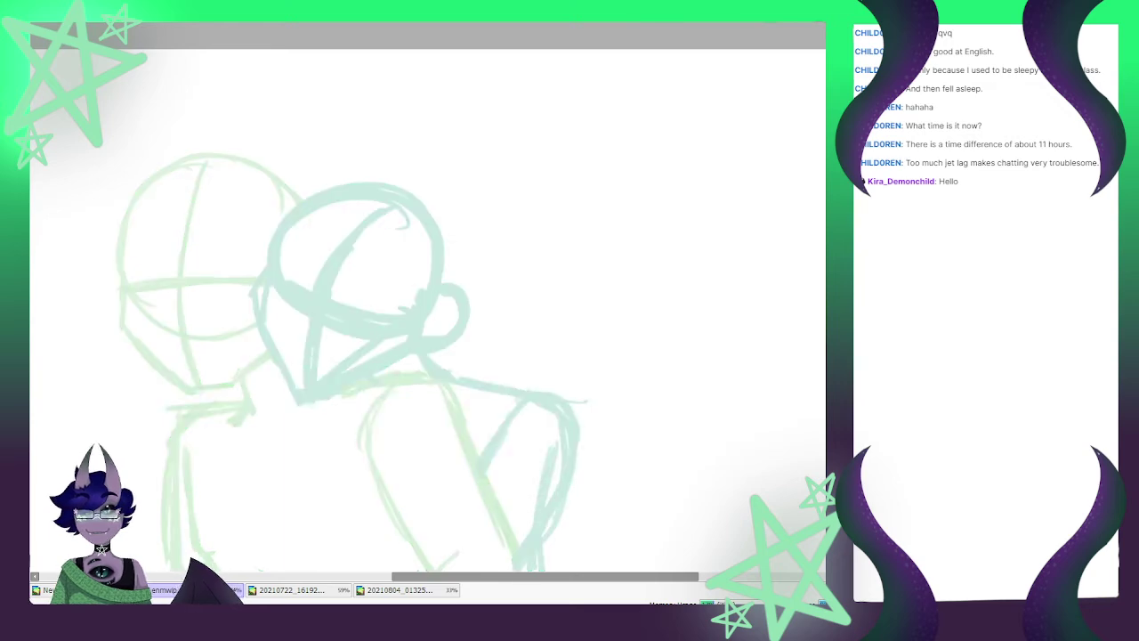
scroll(224, 341, "up", 4)
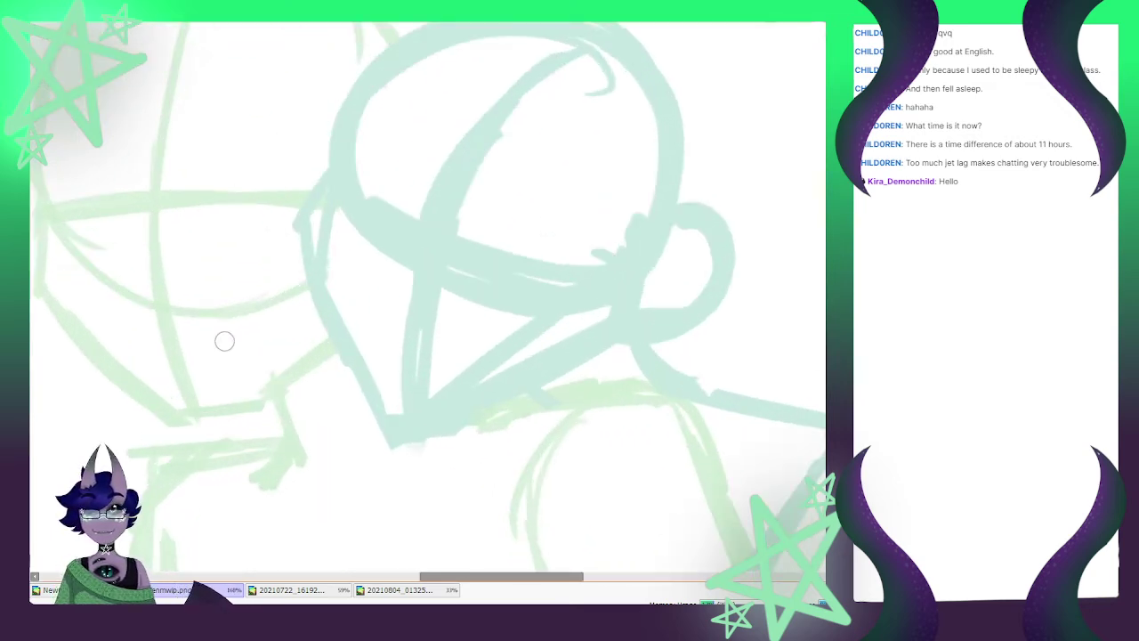
scroll(224, 341, "down", 6)
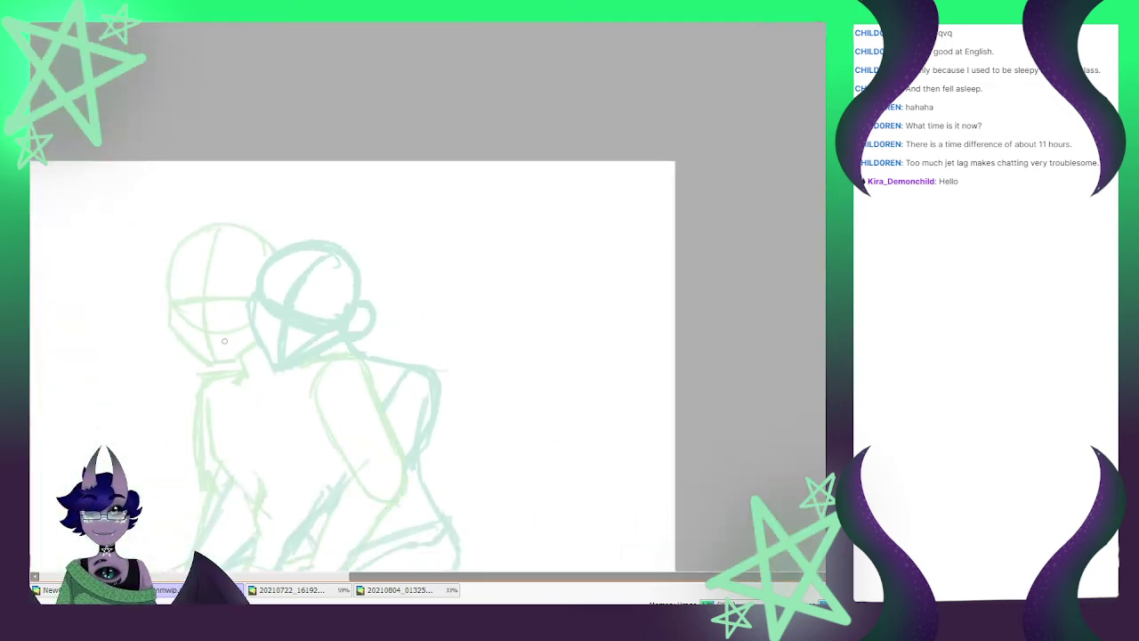
scroll(284, 260, "up", 4)
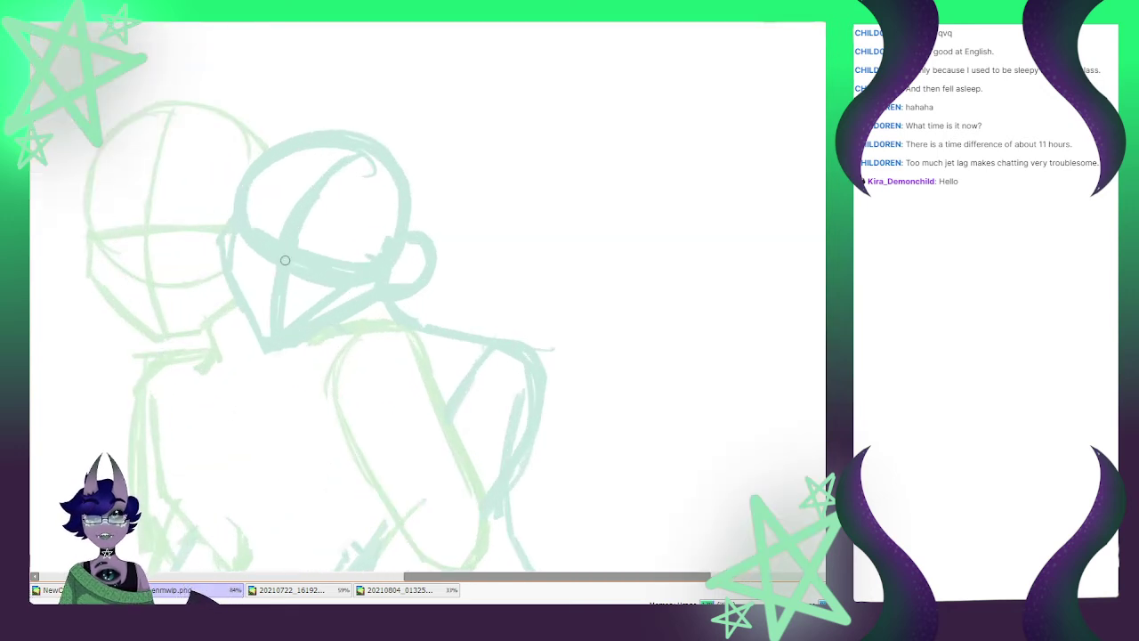
scroll(427, 281, "up", 1)
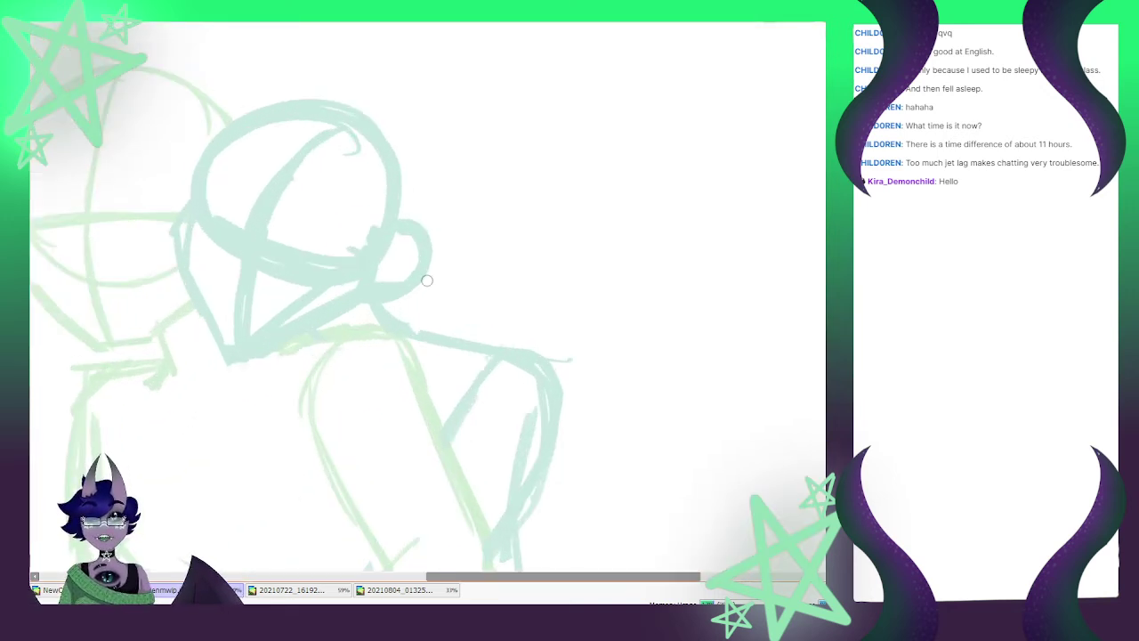
left_click_drag(494, 577, 438, 577)
Look over the finished winged demon character in the other open drawing and return to the two-figure sketch
left_click(53, 590)
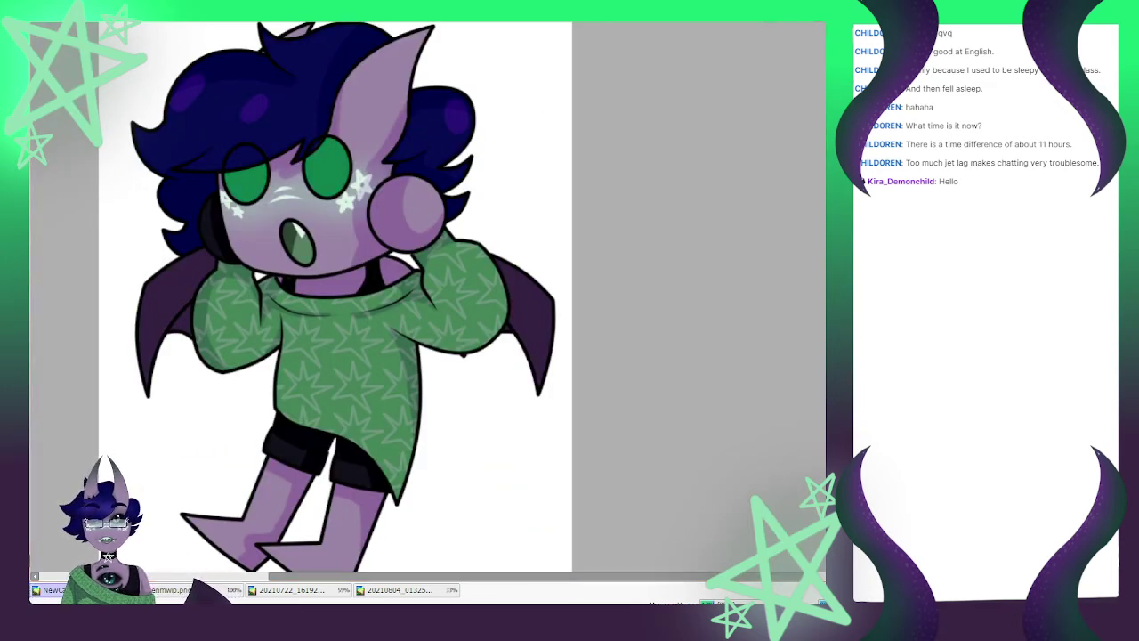
scroll(460, 292, "down", 2)
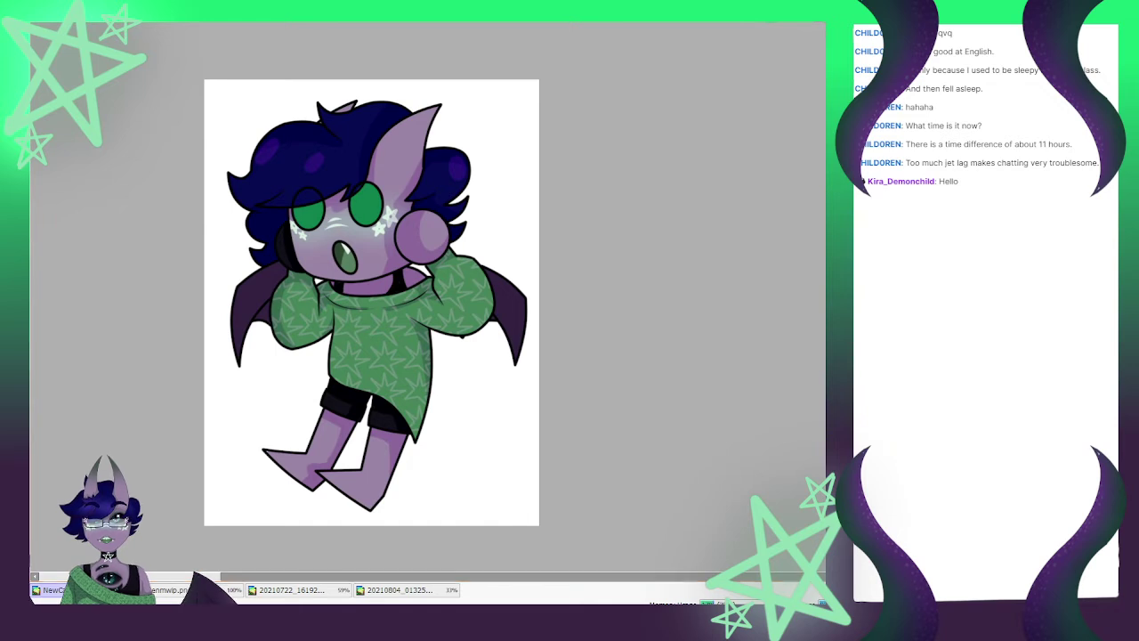
left_click(198, 590)
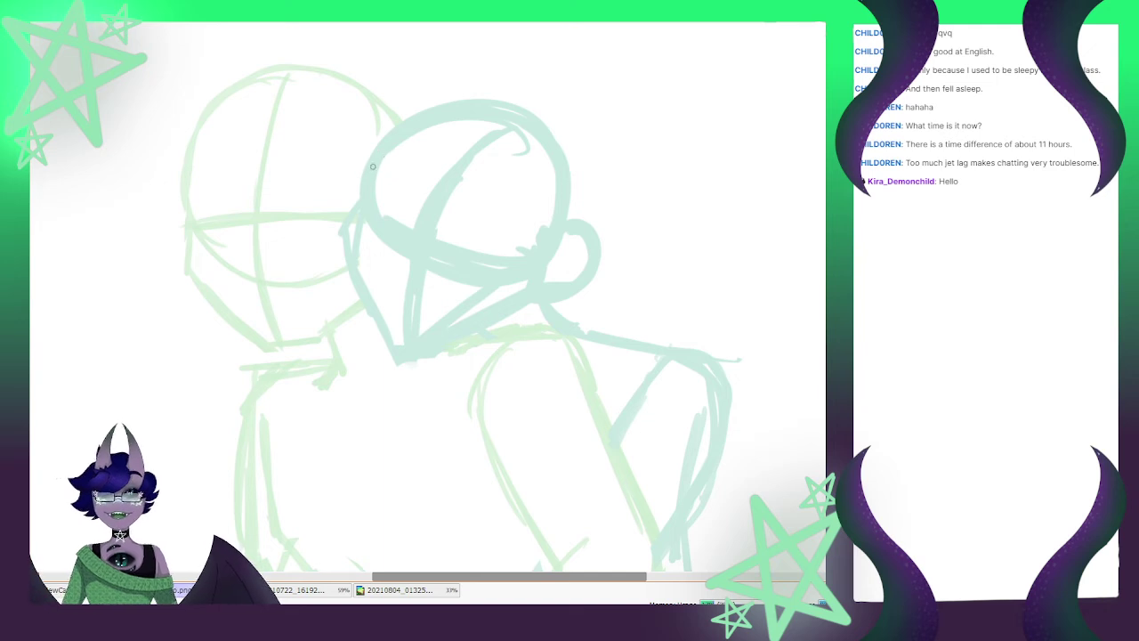
Outline the teal figure's face from the forehead over the cheek to the chin, and add a short rear jaw stroke beside the ear
mouse_move(375, 151)
left_mouse_down()
mouse_move(366, 207)
mouse_move(345, 228)
mouse_move(364, 205)
mouse_move(350, 236)
mouse_move(356, 268)
mouse_move(402, 361)
left_mouse_up()
key("ctrl+z")
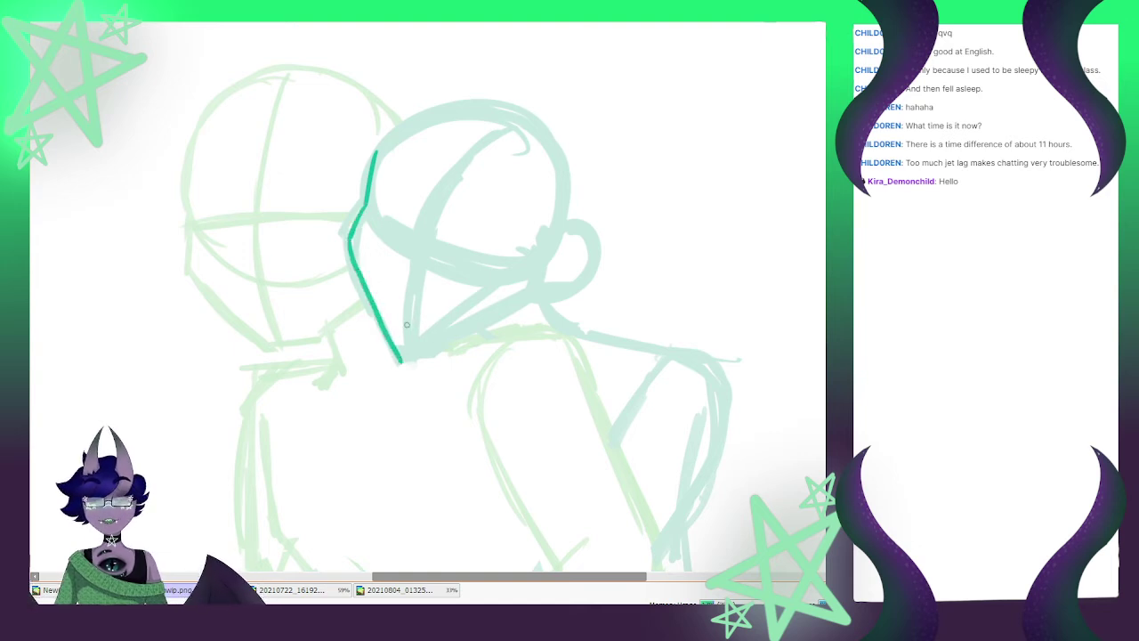
key("ctrl+z")
left_click_drag(350, 238, 397, 358)
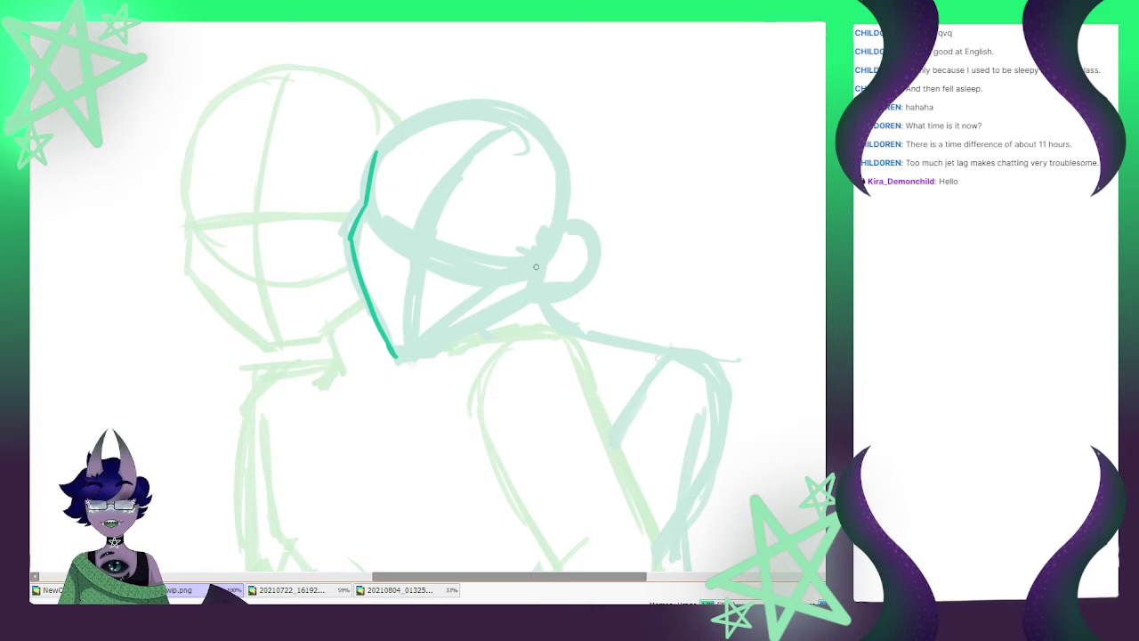
left_click_drag(536, 267, 527, 294)
scroll(454, 376, "up", 6)
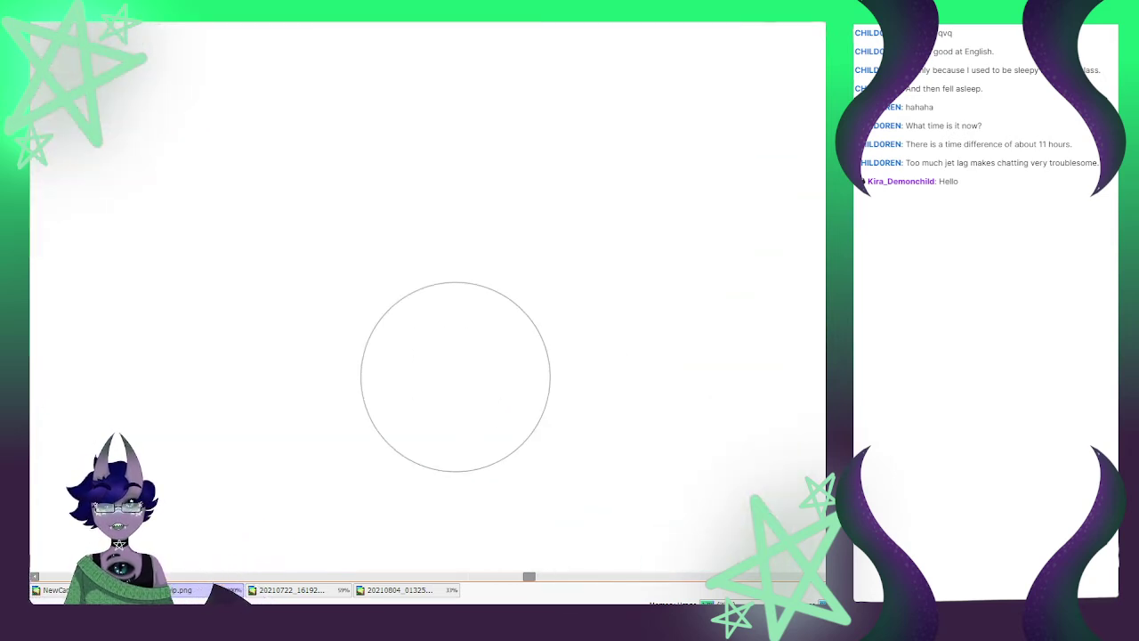
scroll(455, 376, "down", 6)
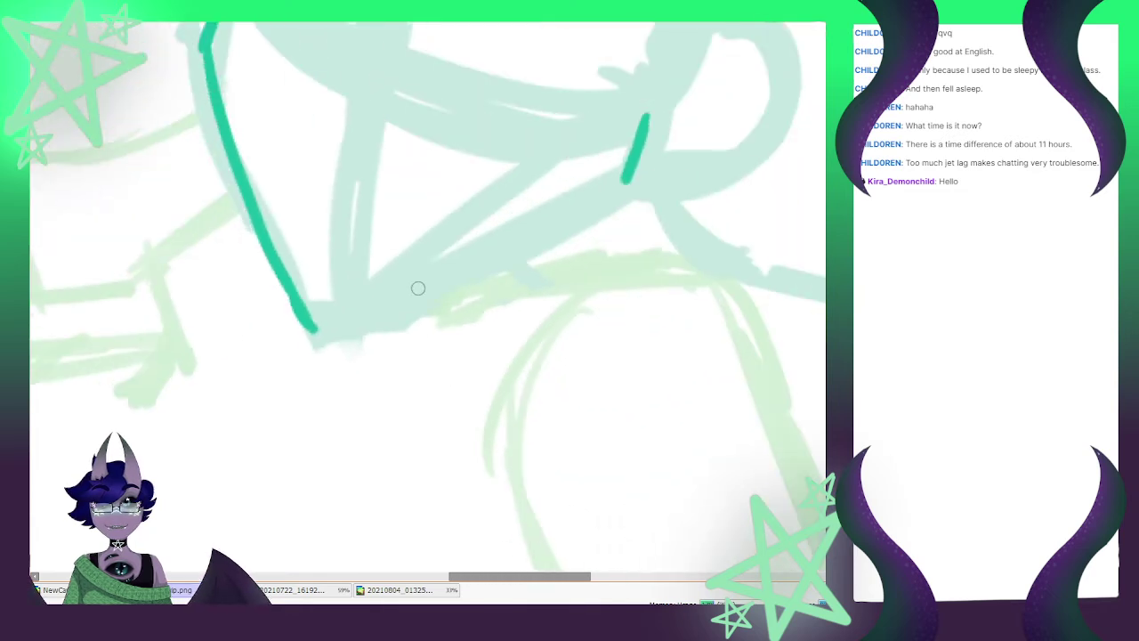
scroll(398, 86, "up", 3)
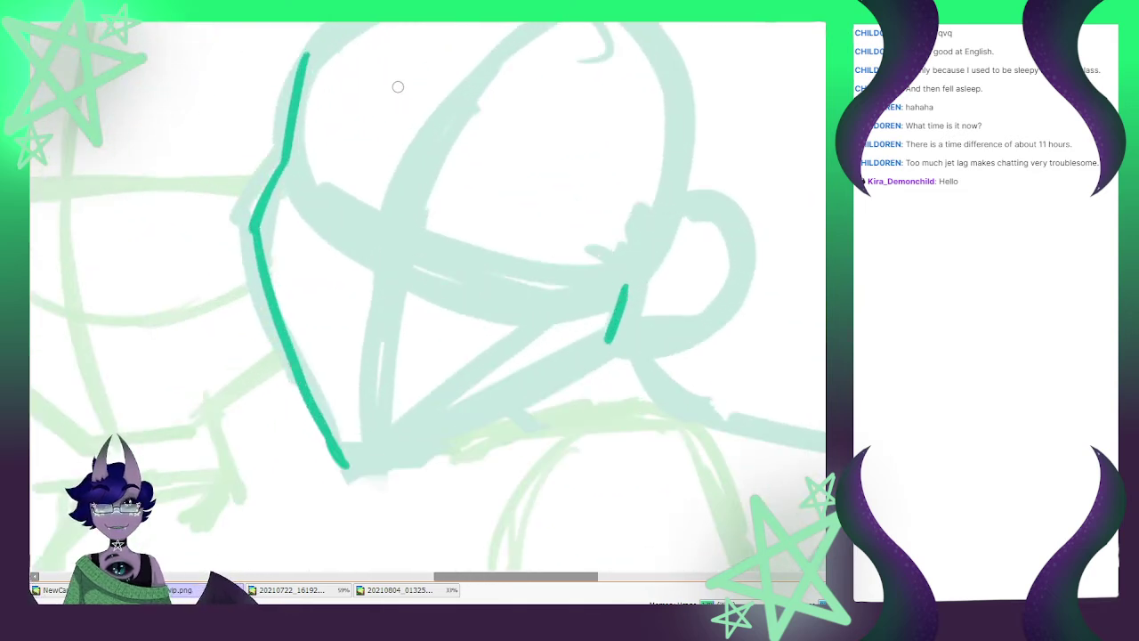
left_click_drag(345, 465, 600, 349)
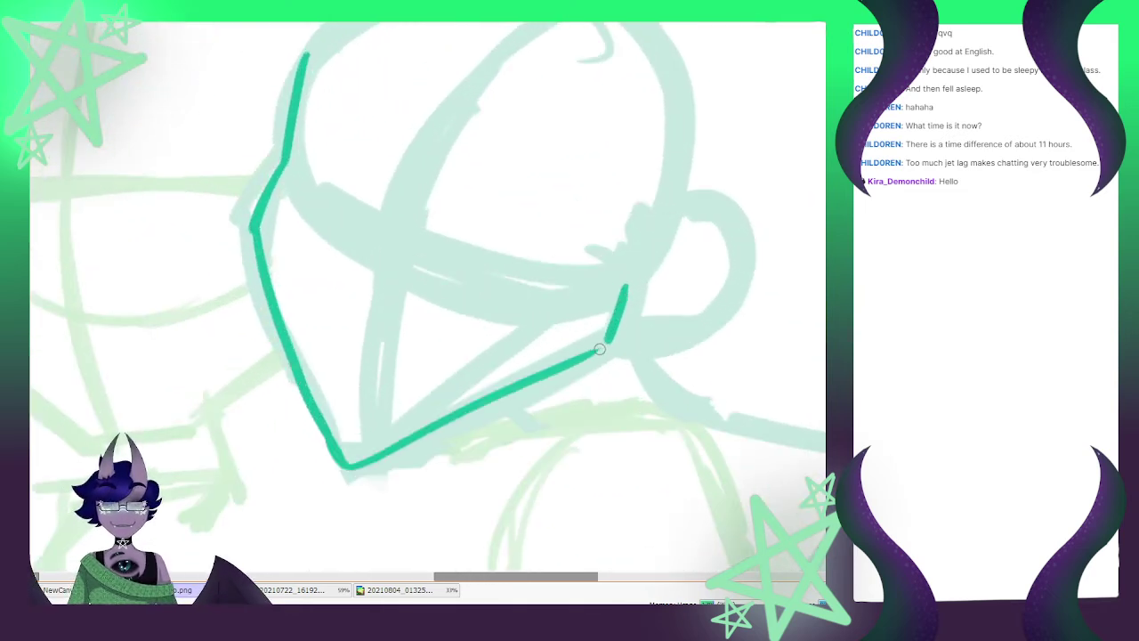
key("ctrl+z")
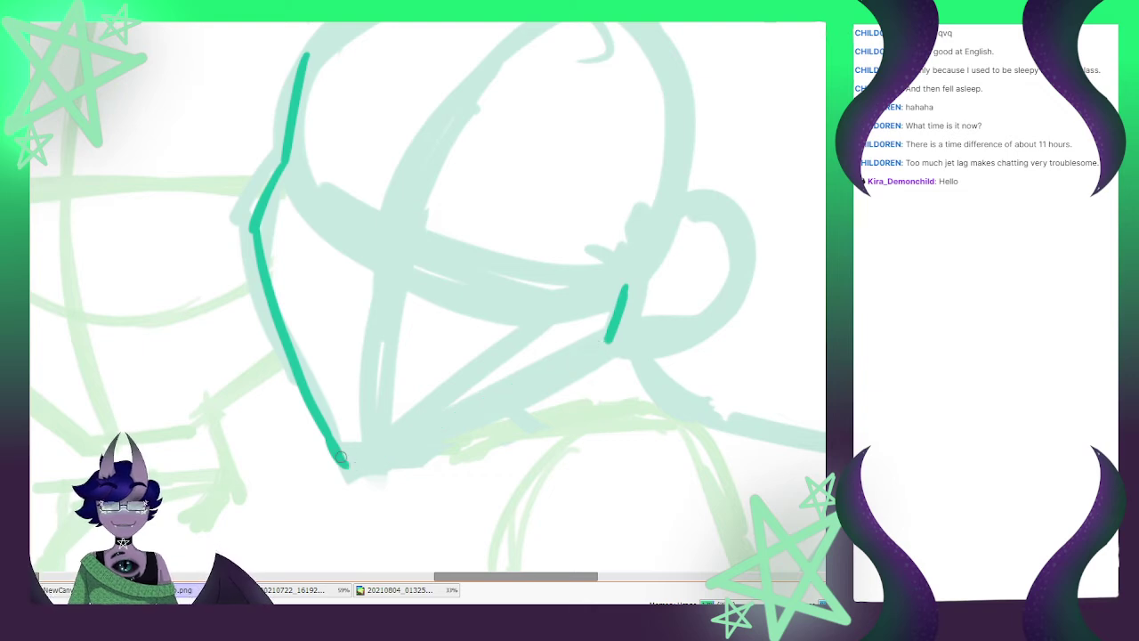
mouse_move(341, 456)
left_mouse_down()
mouse_move(498, 399)
mouse_move(602, 326)
mouse_move(543, 371)
mouse_move(608, 339)
left_mouse_up()
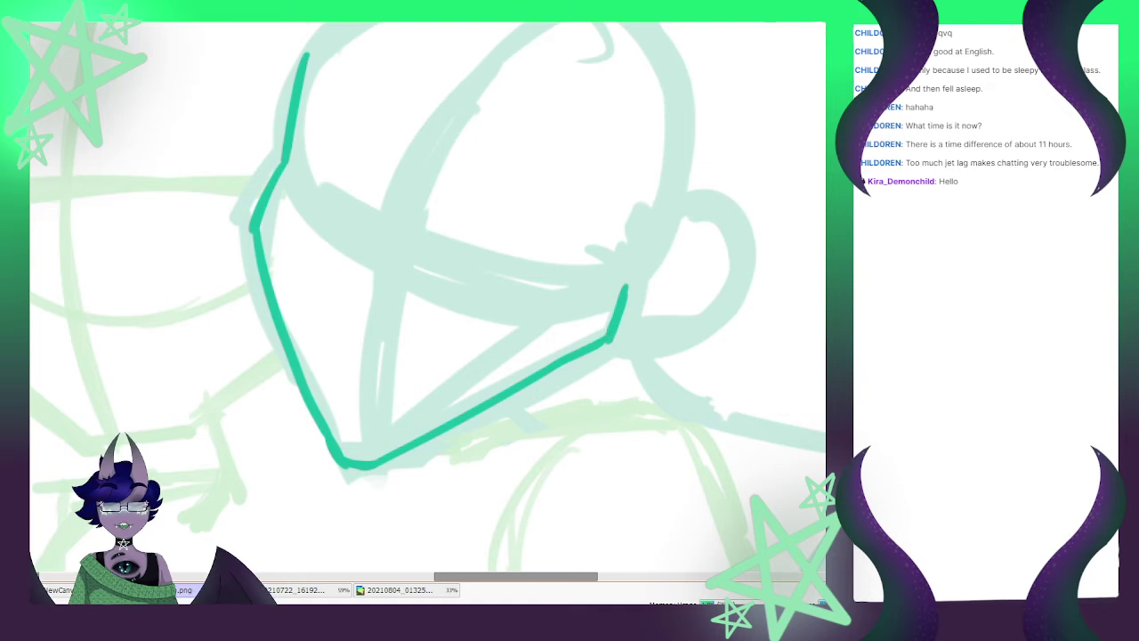
key("ctrl+z")
key("ctrl+z")
key("ctrl+z")
key("ctrl+z")
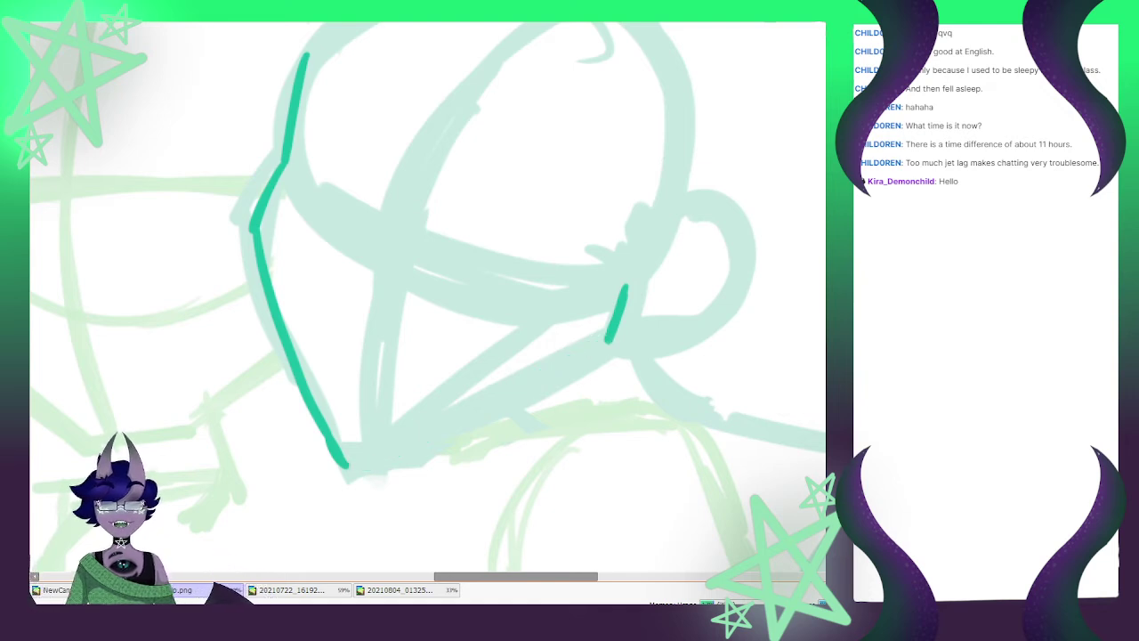
Redraw the teal figure's chin tip slightly lower and connect it to the extended rear jaw stroke with a jawline
left_click(345, 462)
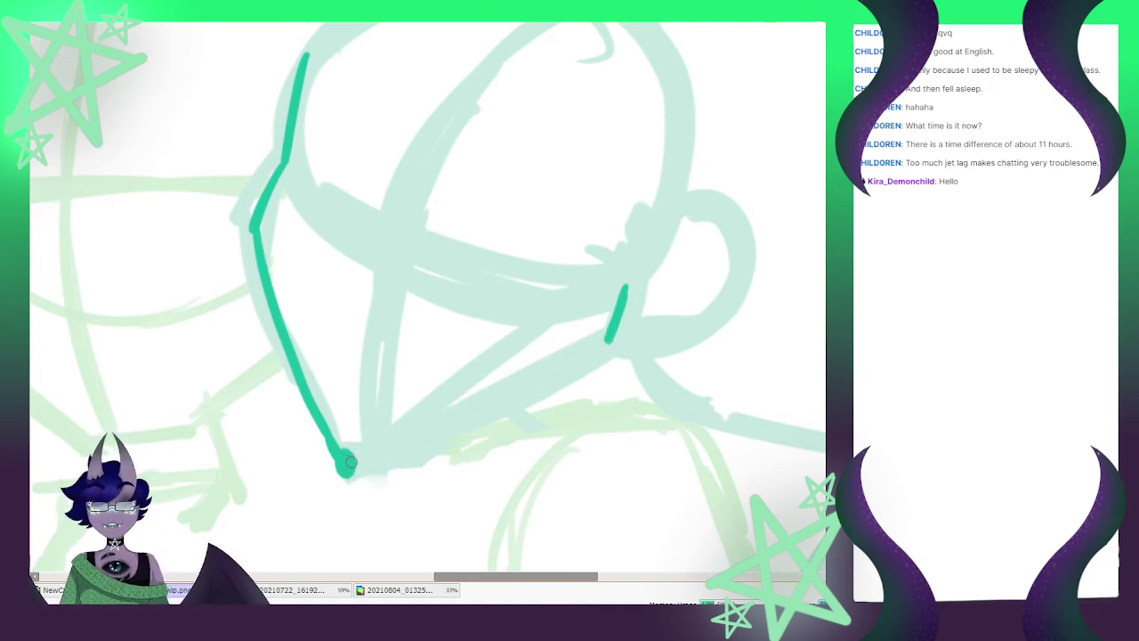
key("ctrl+z")
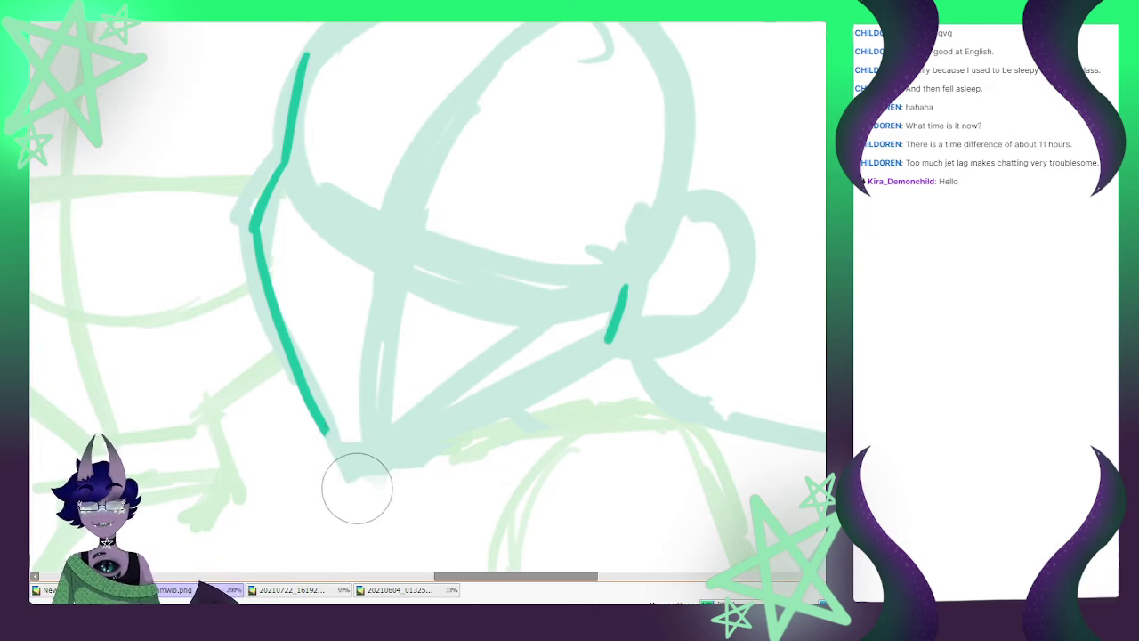
left_click_drag(316, 426, 352, 469)
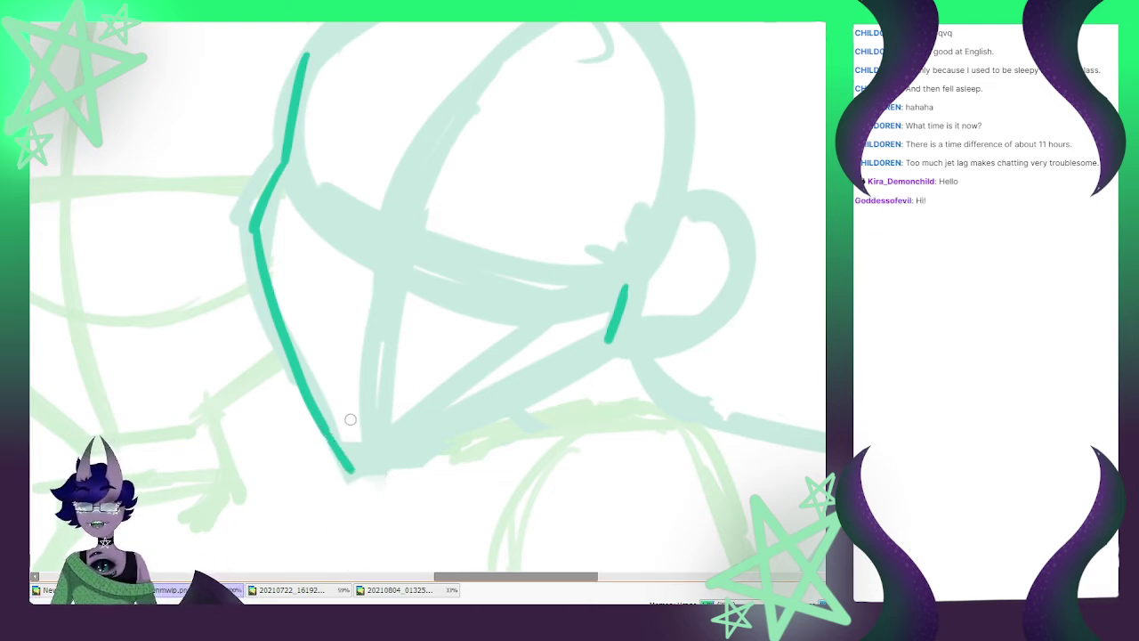
mouse_move(613, 332)
left_mouse_down()
mouse_move(600, 361)
mouse_move(362, 474)
mouse_move(590, 368)
left_mouse_up()
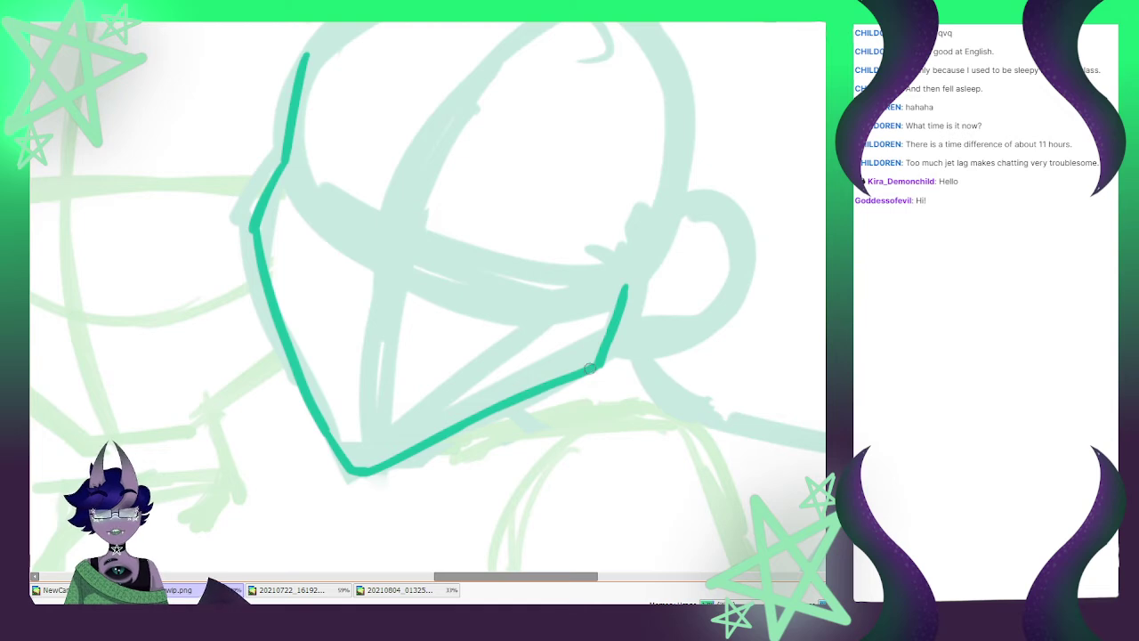
Outline the teal figure's ear as a rounded loop from above the rear jaw stroke around to the jaw corner
left_click_drag(646, 223, 737, 202)
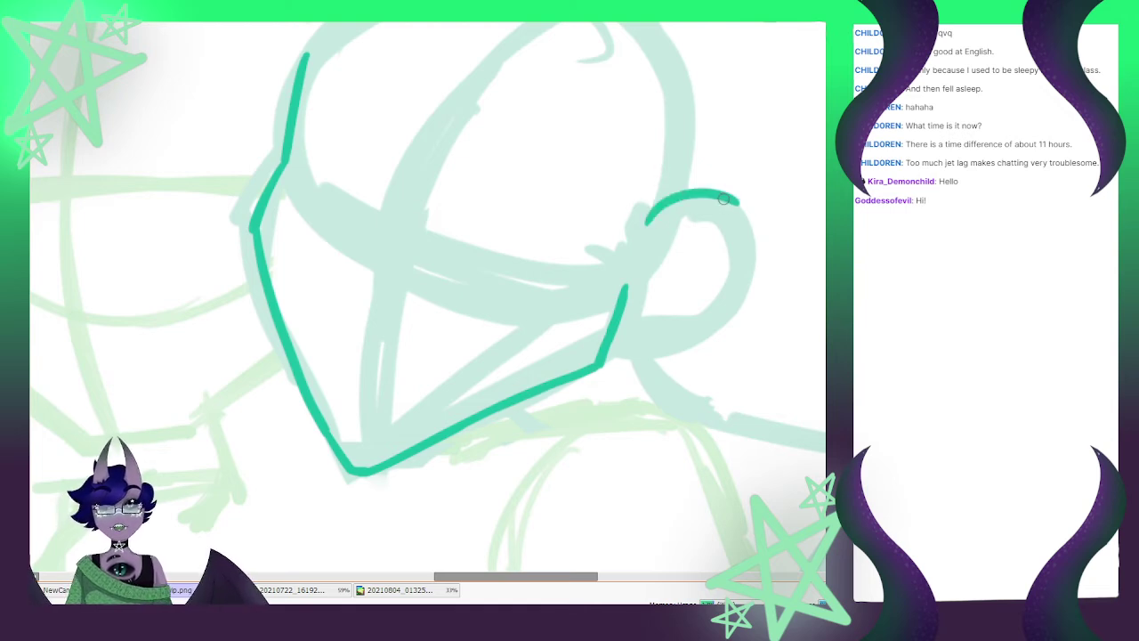
key("ctrl+z")
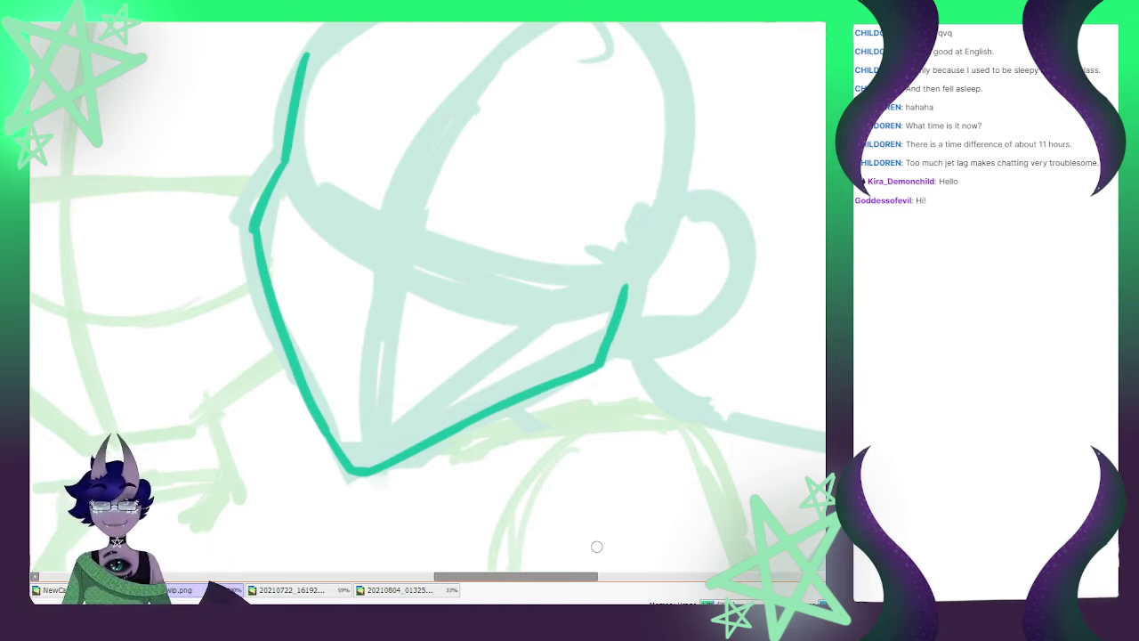
mouse_move(635, 222)
left_mouse_down()
mouse_move(677, 195)
mouse_move(664, 193)
mouse_move(718, 215)
mouse_move(712, 208)
mouse_move(718, 259)
mouse_move(713, 290)
mouse_move(670, 338)
mouse_move(608, 362)
left_mouse_up()
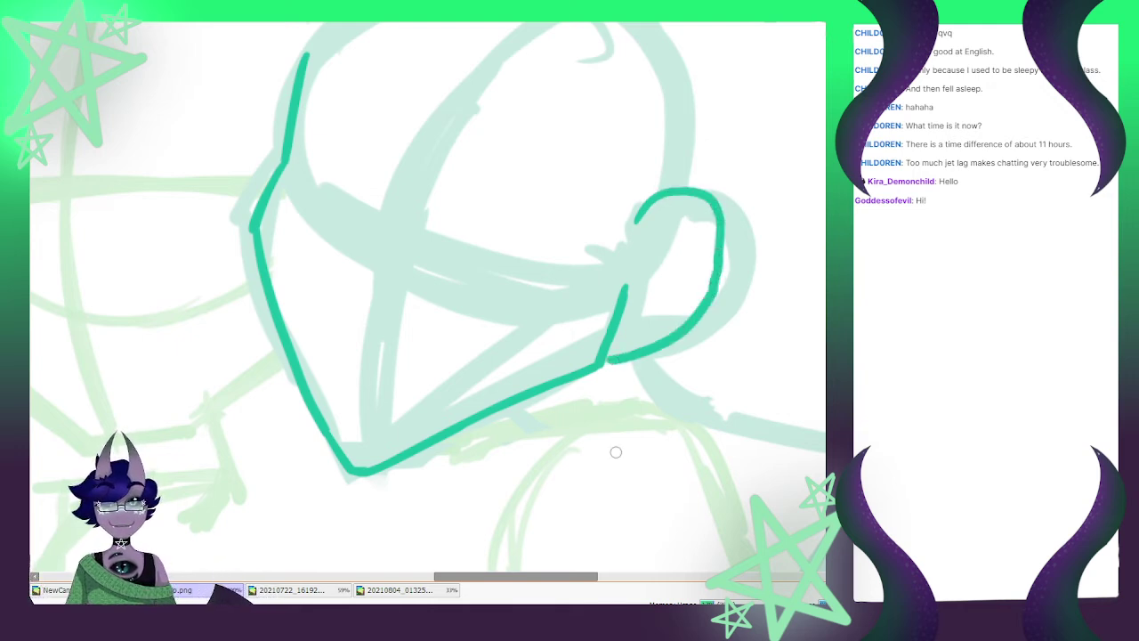
key("ctrl+z")
key("ctrl+z")
key("ctrl+z")
left_click(643, 223)
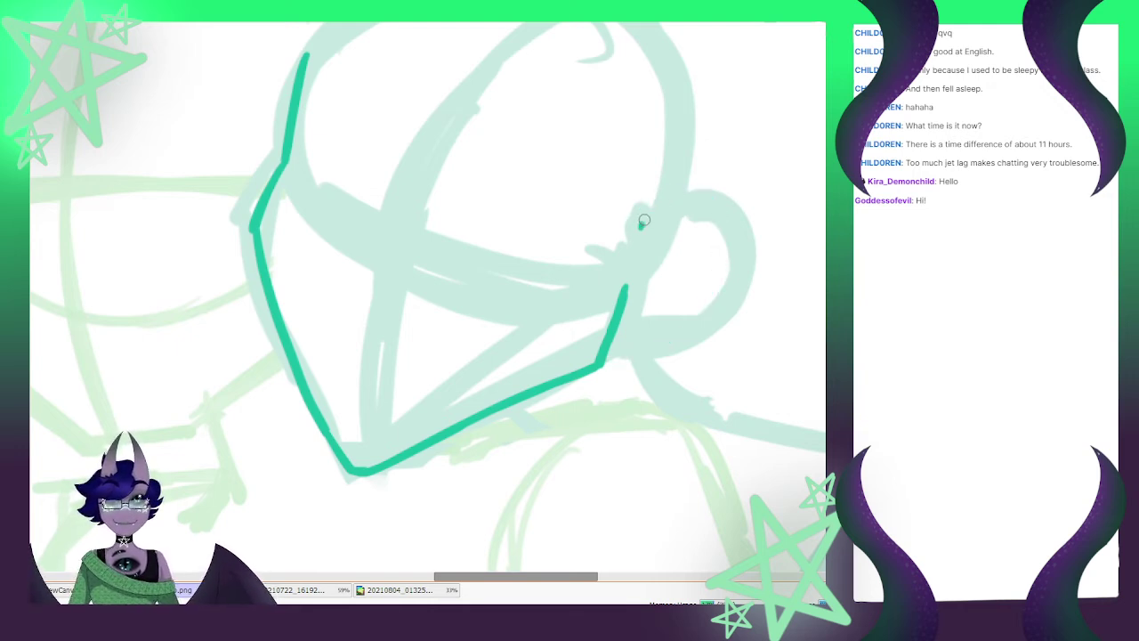
Draw the outer outline of the ear in teal green over the rough sketch of the teal figure's head
mouse_move(643, 221)
left_mouse_down()
mouse_move(715, 235)
mouse_move(699, 313)
mouse_move(658, 343)
mouse_move(606, 341)
mouse_move(693, 313)
left_mouse_up()
scroll(659, 386, "down", 4)
scroll(606, 207, "up", 3)
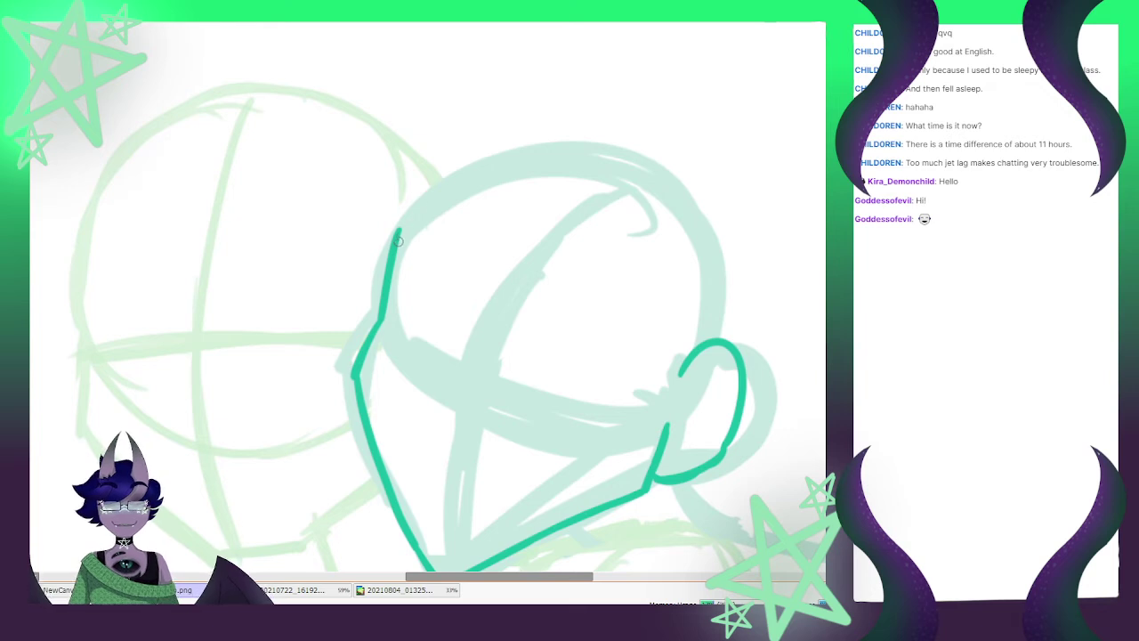
Outline the skull with a smooth curve from the forehead over the crown and down the back of the head to the ear
left_click_drag(398, 241, 463, 154)
mouse_move(402, 222)
left_mouse_down()
mouse_move(729, 218)
mouse_move(729, 233)
left_mouse_up()
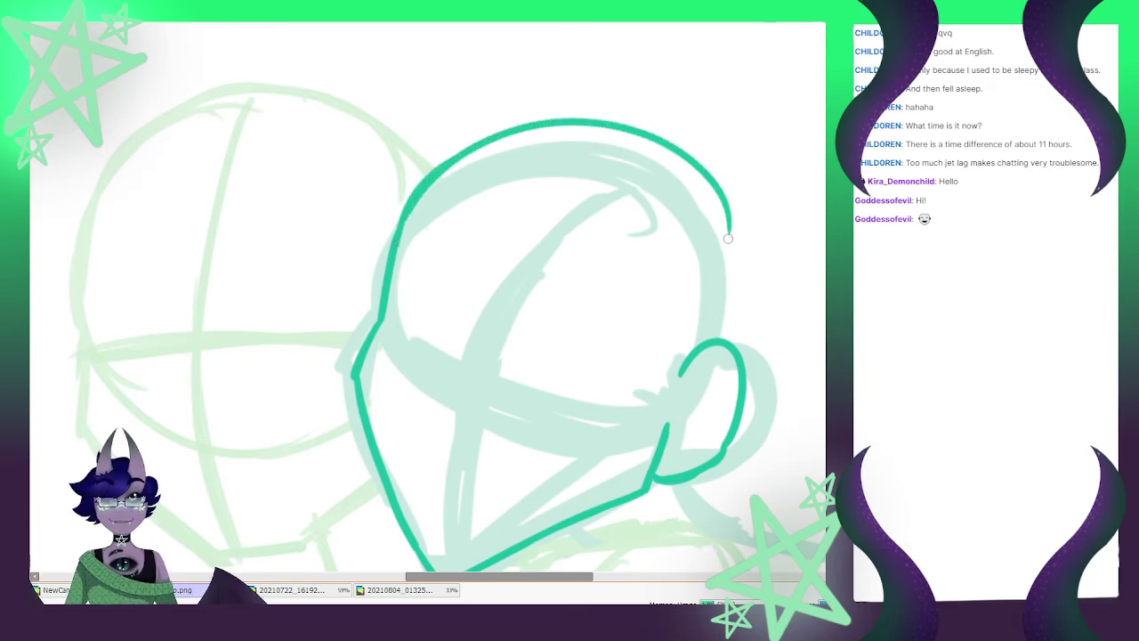
key("ctrl+z")
mouse_move(458, 158)
left_mouse_down()
mouse_move(590, 135)
mouse_move(734, 323)
mouse_move(733, 303)
mouse_move(732, 333)
left_mouse_up()
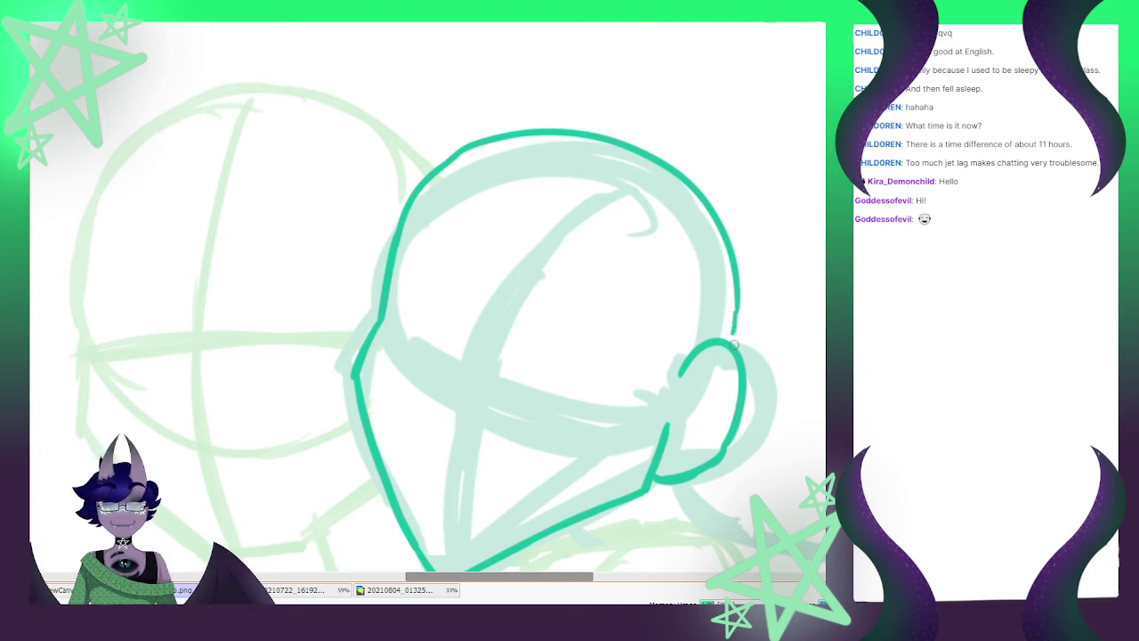
scroll(695, 280, "down", 3)
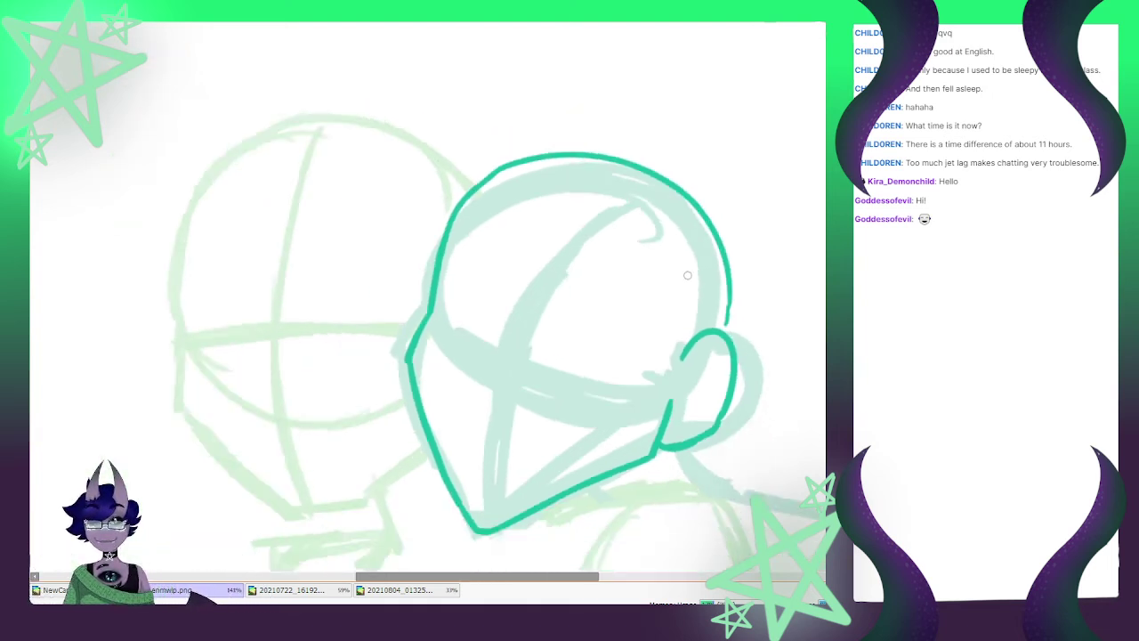
Draw the curved inner folds inside the teal figure's ear
scroll(704, 303, "up", 1)
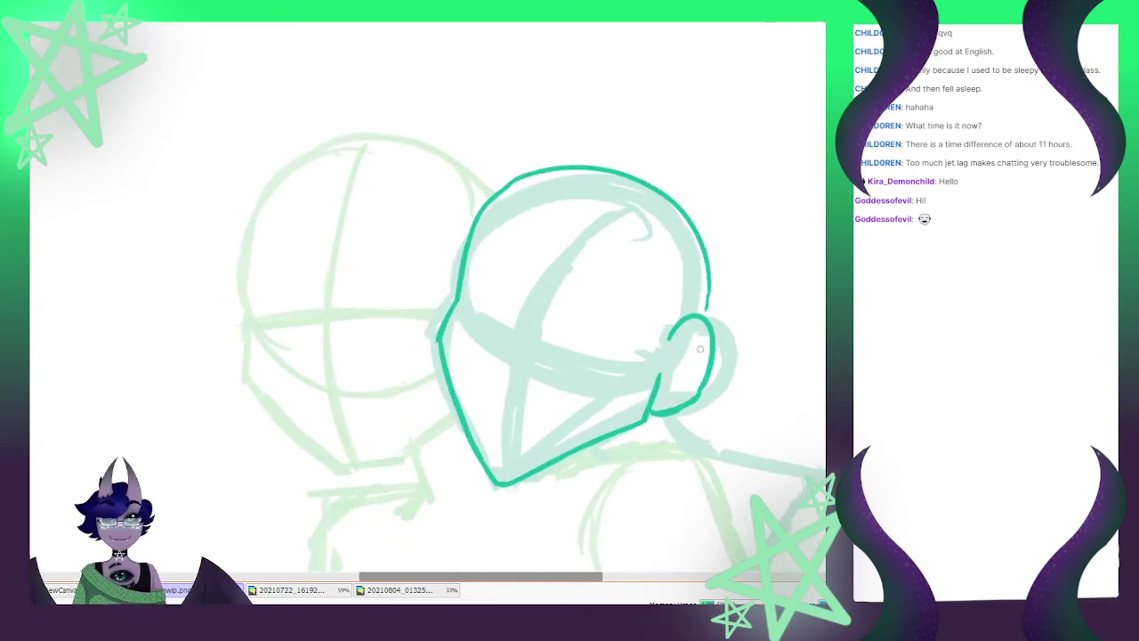
mouse_move(700, 350)
left_mouse_down()
mouse_move(677, 373)
mouse_move(674, 402)
left_mouse_up()
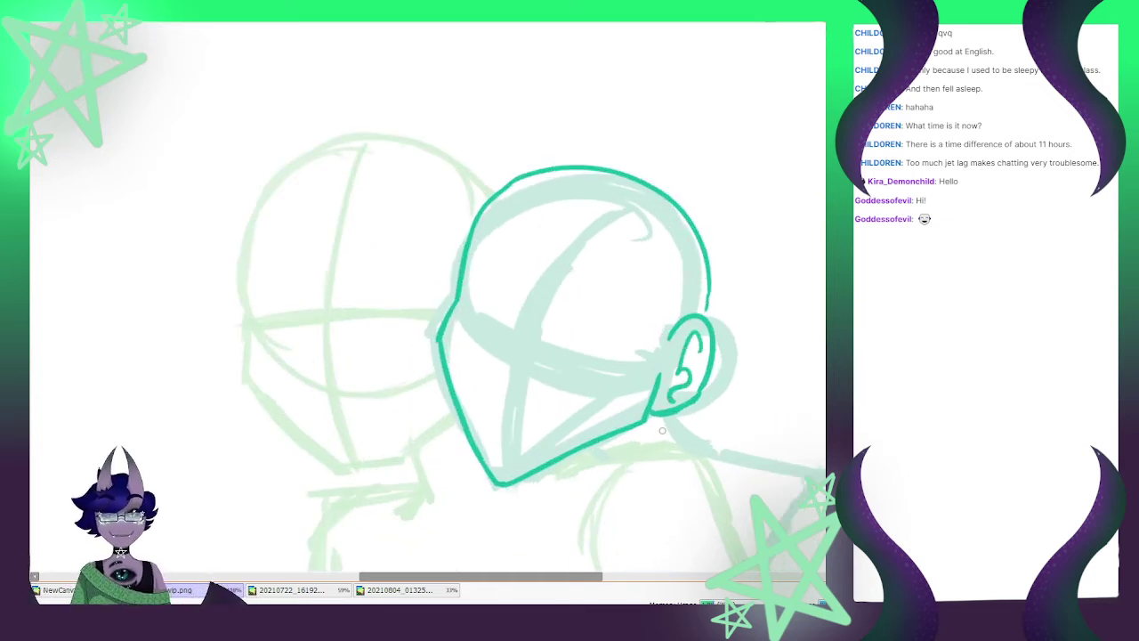
scroll(662, 431, "down", 2)
scroll(613, 279, "up", 1)
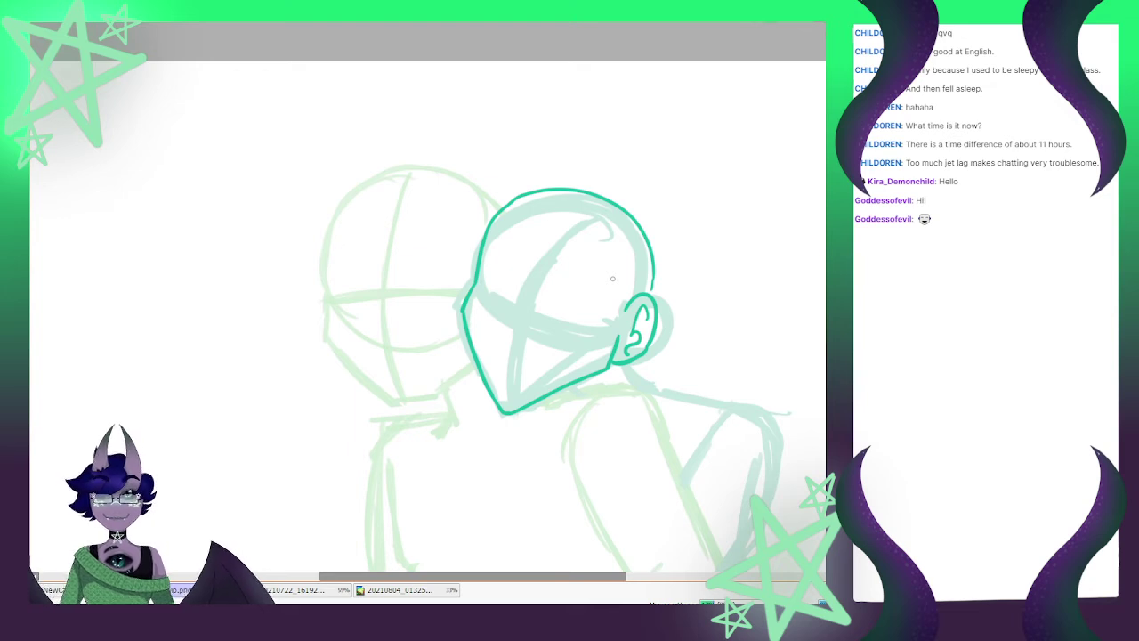
Draw the short neck line below the ear and the curved vertical and horizontal guidelines across the face
scroll(613, 278, "down", 2)
scroll(526, 321, "up", 4)
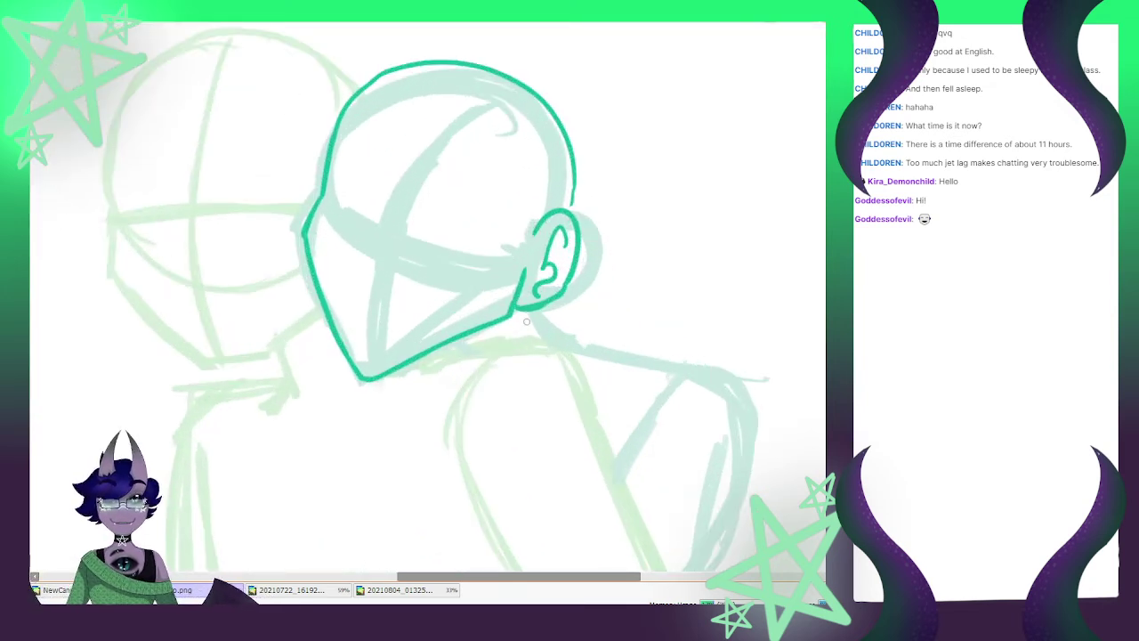
left_click_drag(526, 321, 534, 343)
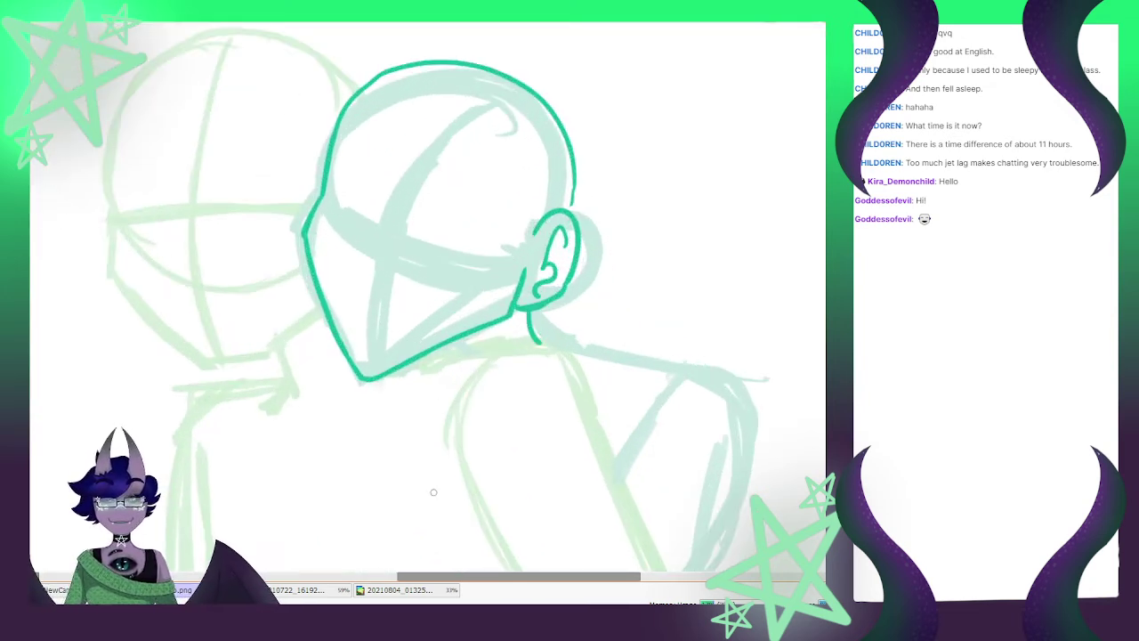
mouse_move(427, 123)
left_mouse_down()
mouse_move(393, 187)
mouse_move(373, 331)
left_mouse_up()
left_click_drag(327, 215, 477, 249)
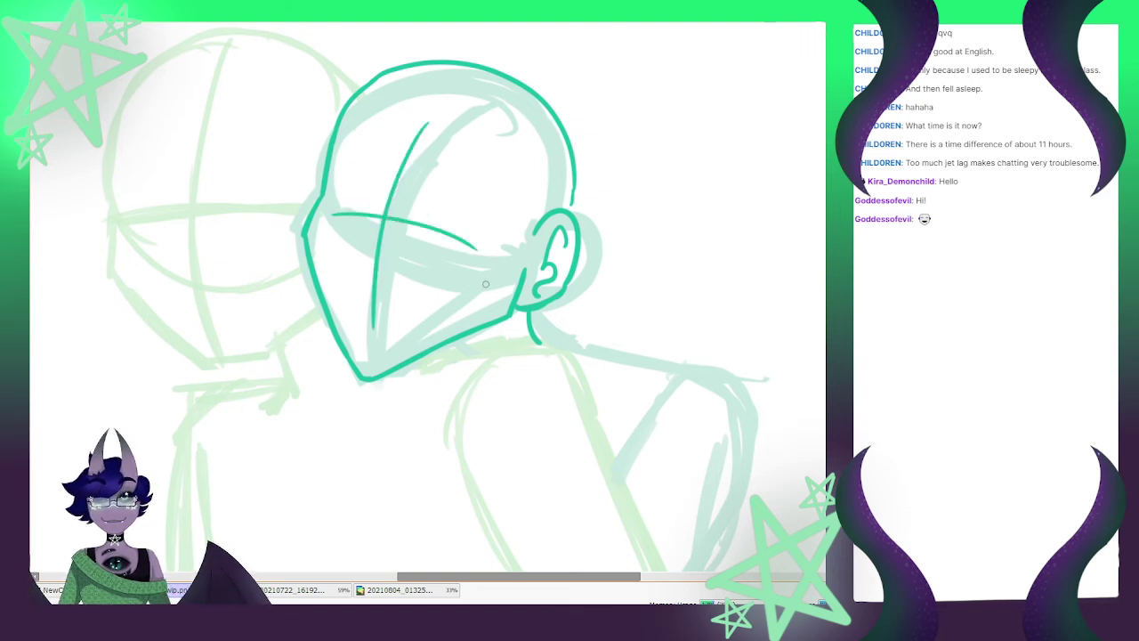
Outline the teal figure's shoulder and outer upper arm over the sketch, and add a short line at the arm's inner edge
scroll(486, 284, "down", 4)
scroll(739, 370, "up", 3)
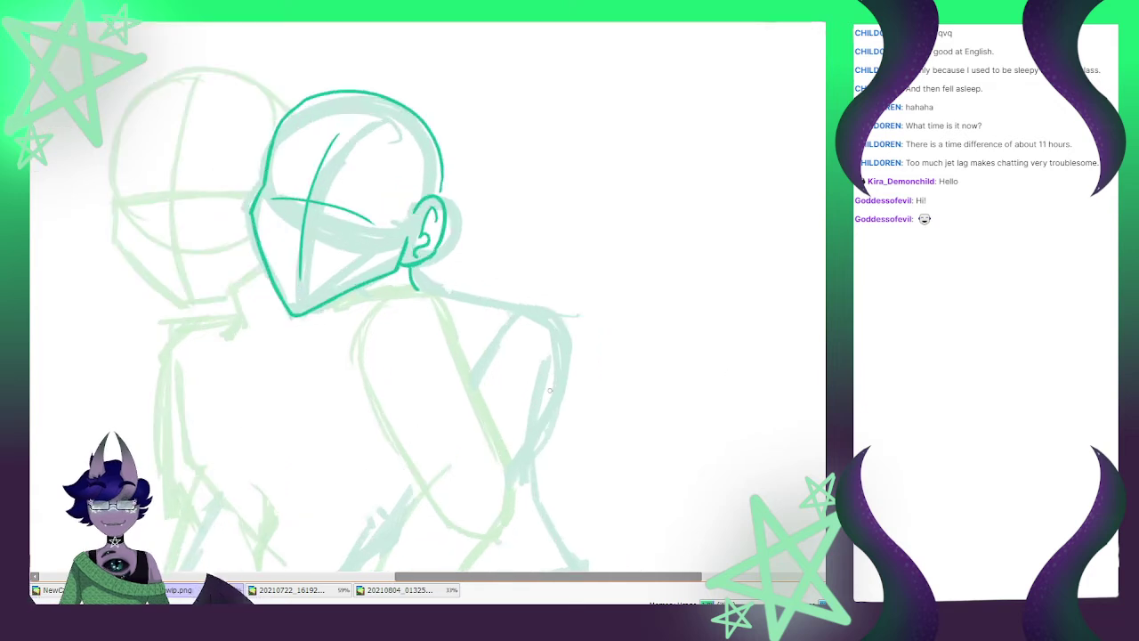
left_click_drag(409, 277, 552, 317)
key("ctrl+z")
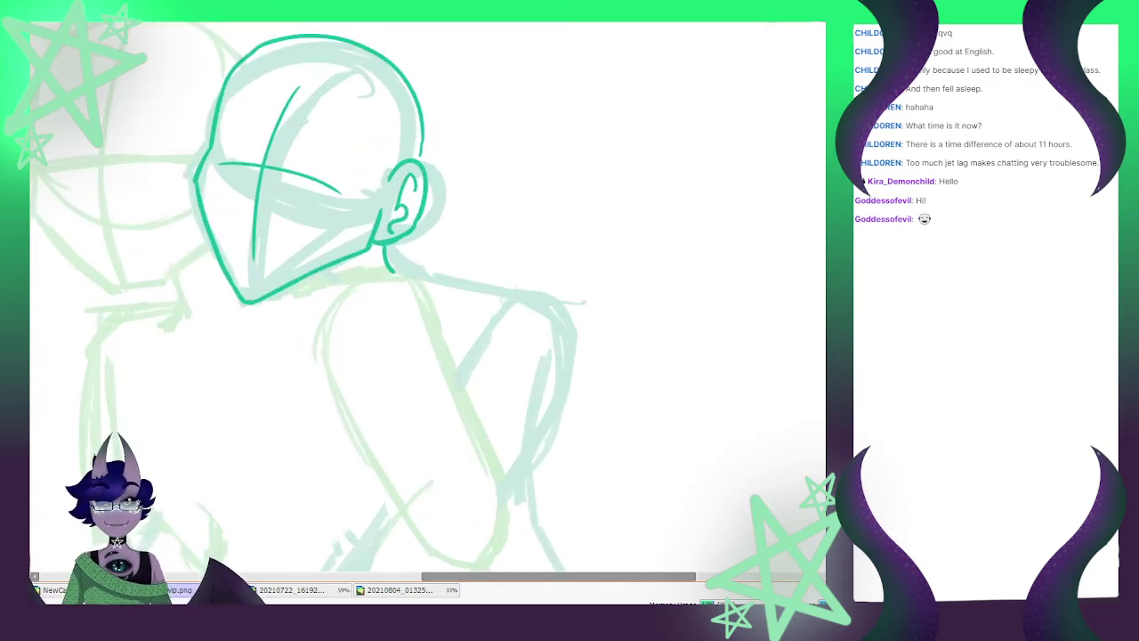
mouse_move(410, 278)
left_mouse_down()
mouse_move(556, 314)
mouse_move(537, 309)
mouse_move(559, 372)
mouse_move(505, 468)
left_mouse_up()
left_click_drag(453, 370, 467, 356)
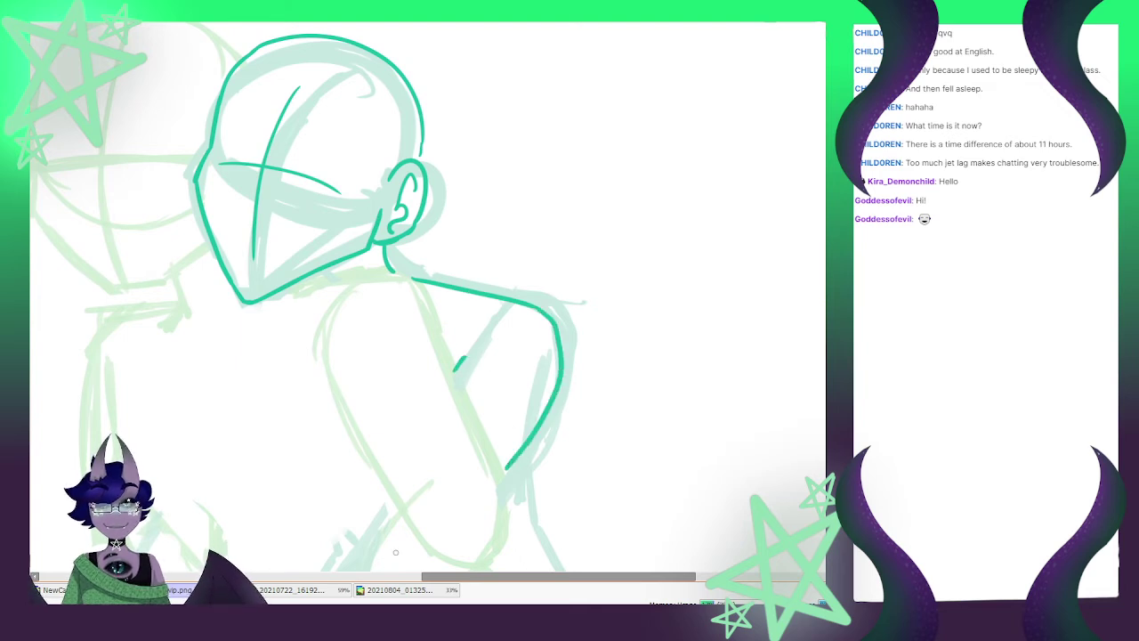
Draw a short slanted body line for the teal figure just in front of the light-green figure's elbow
scroll(385, 342, "down", 4)
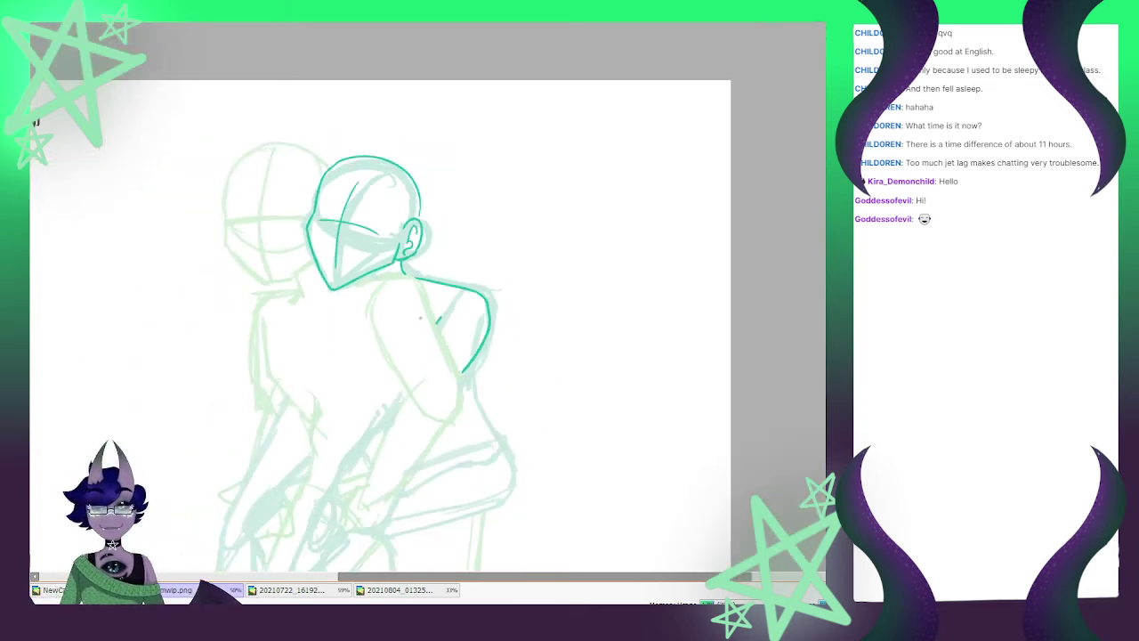
scroll(401, 342, "up", 3)
scroll(421, 342, "down", 2)
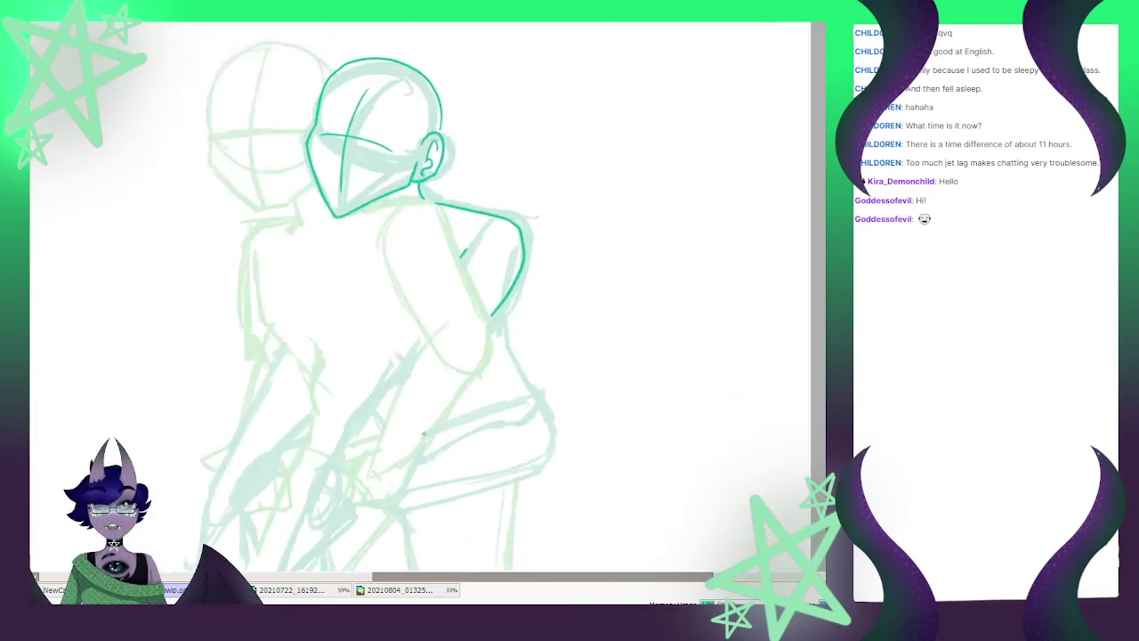
scroll(387, 356, "up", 2)
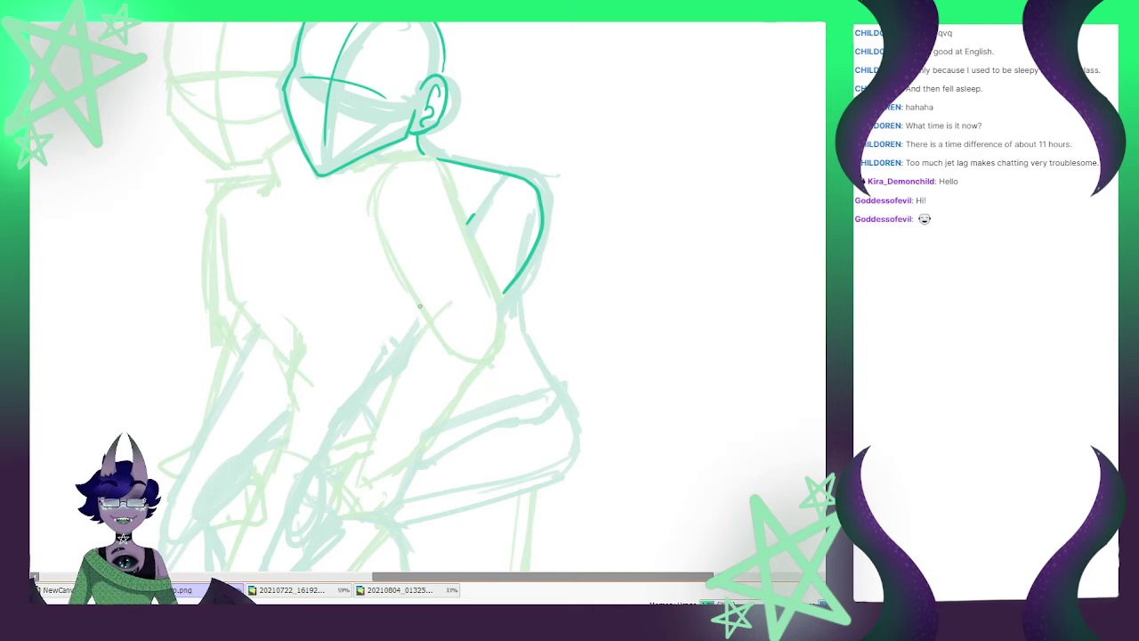
left_click_drag(420, 306, 404, 344)
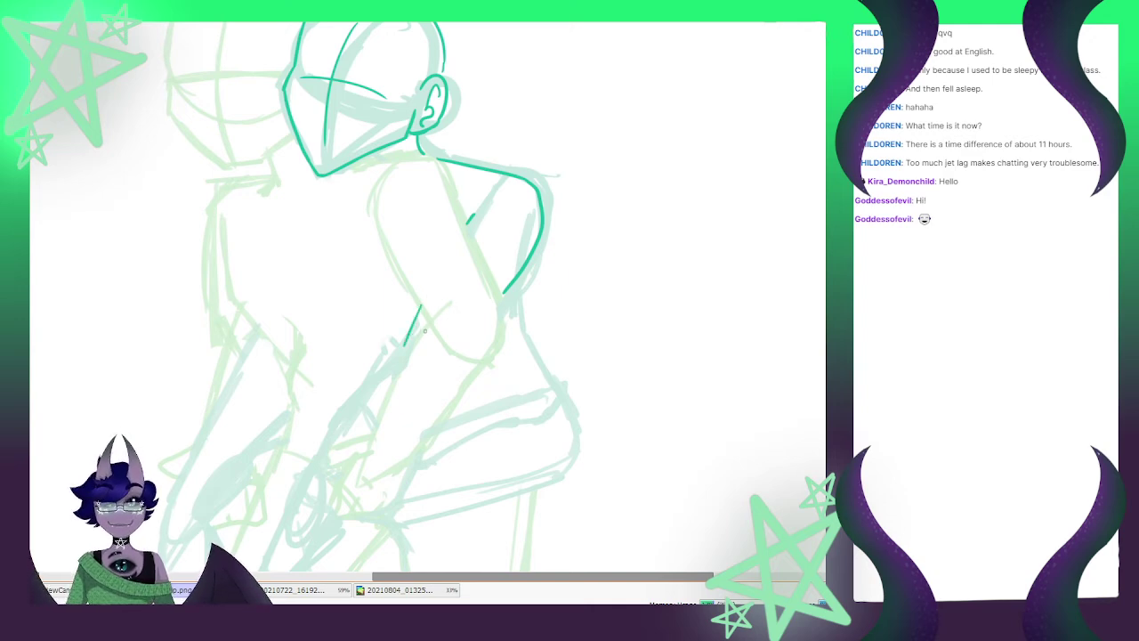
Outline the teal figure's back from beneath the arm, around the hip and along the underside of the buttock toward the crotch
scroll(426, 331, "down", 4)
scroll(431, 356, "up", 4)
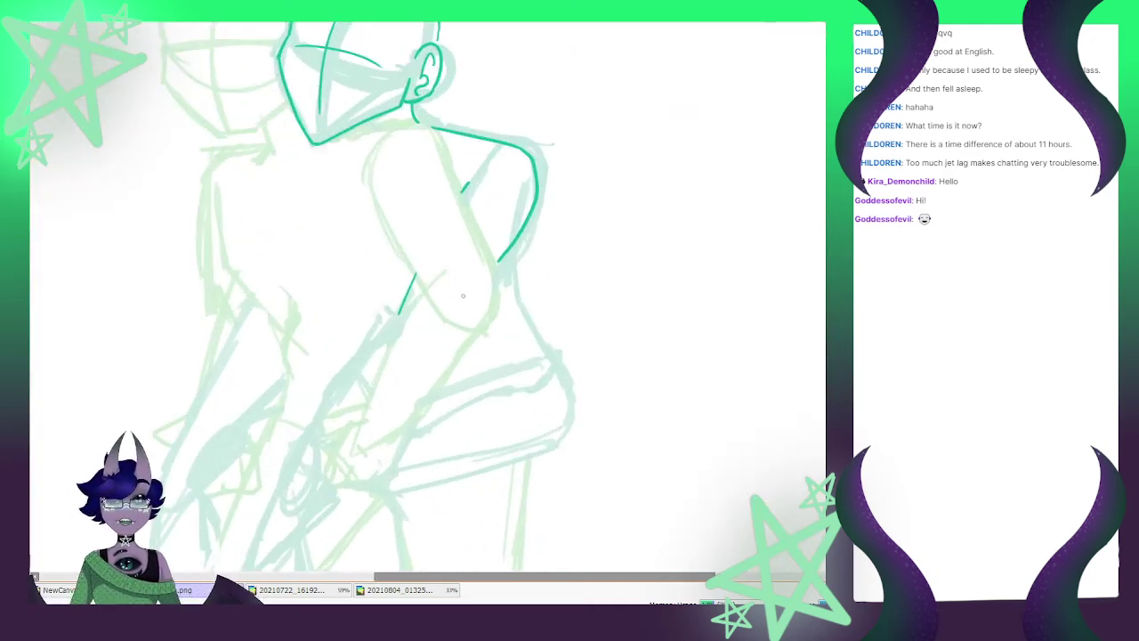
left_click_drag(512, 247, 530, 328)
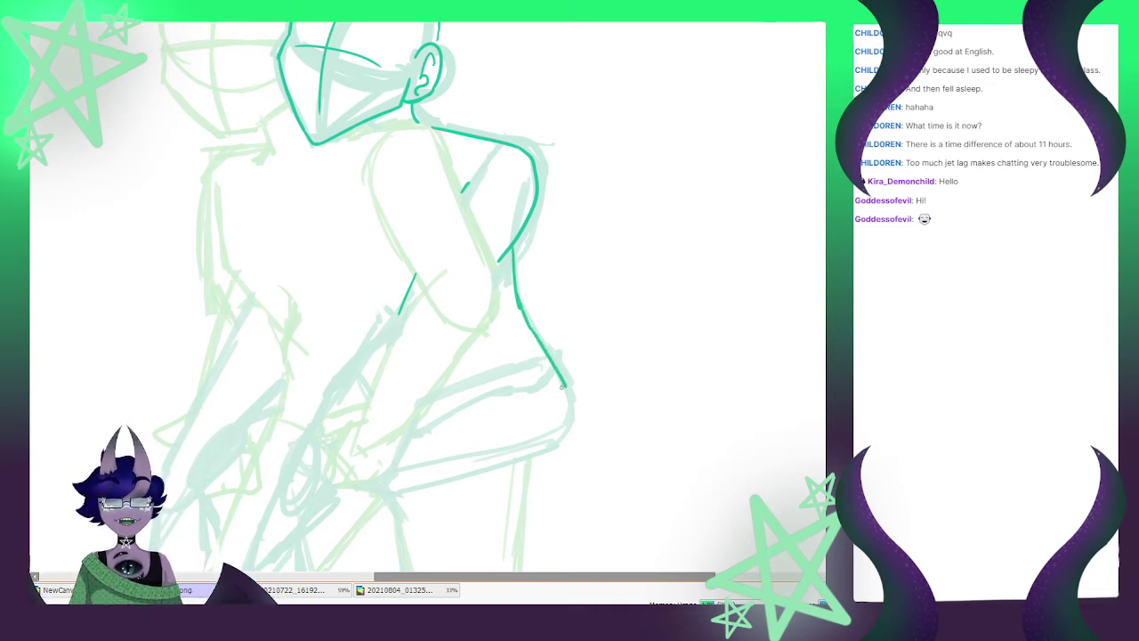
left_click_drag(563, 384, 548, 452)
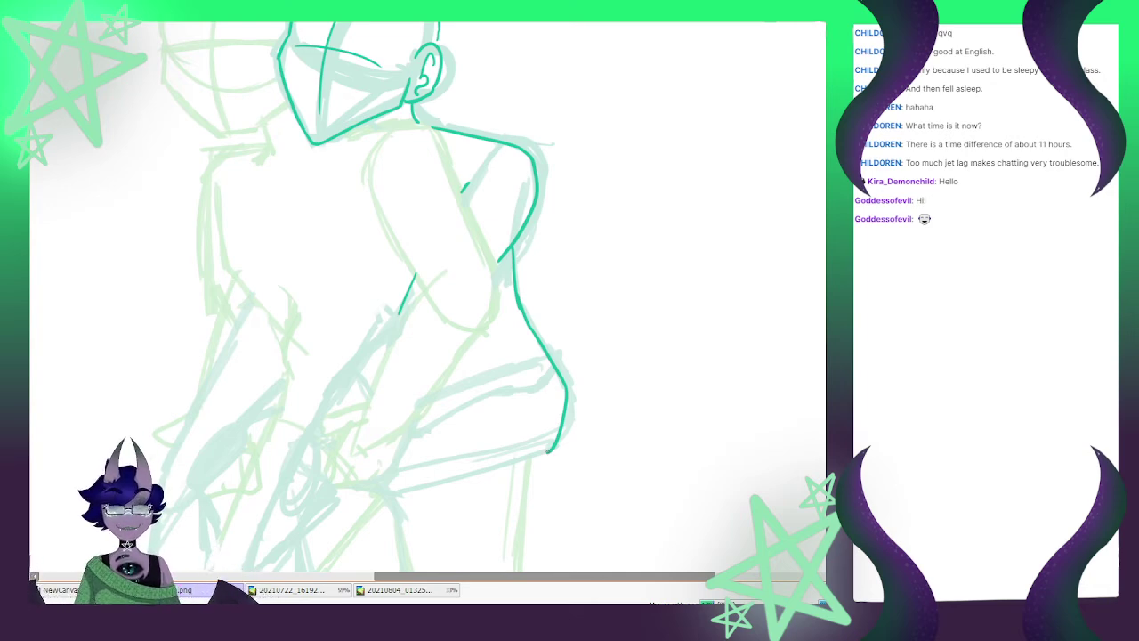
scroll(535, 161, "down", 4)
scroll(488, 321, "up", 3)
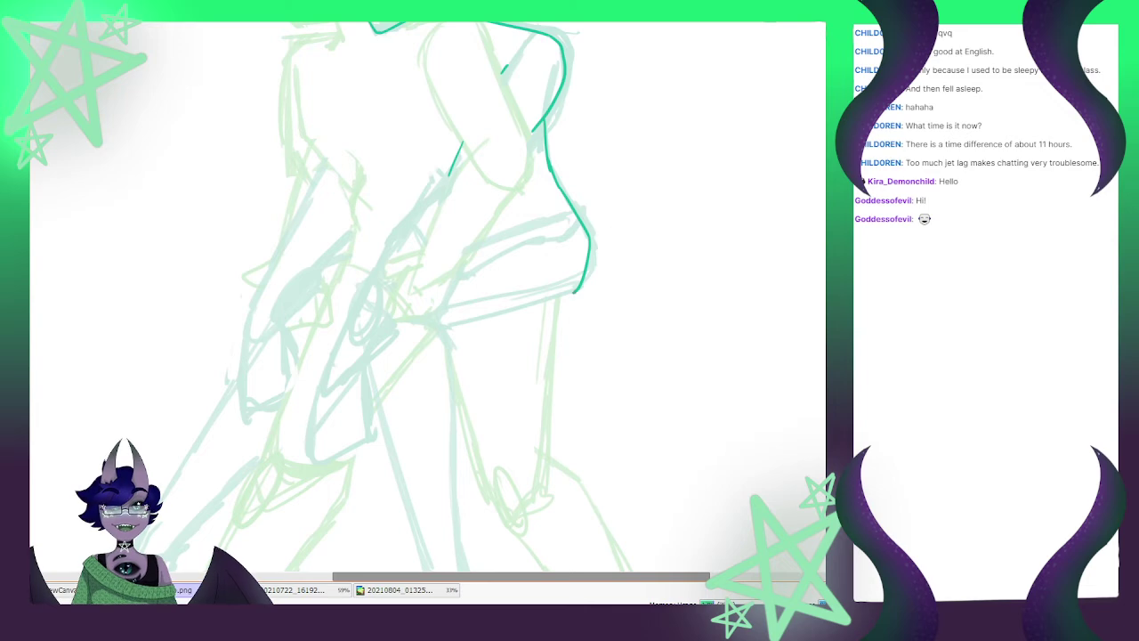
left_click_drag(577, 292, 450, 316)
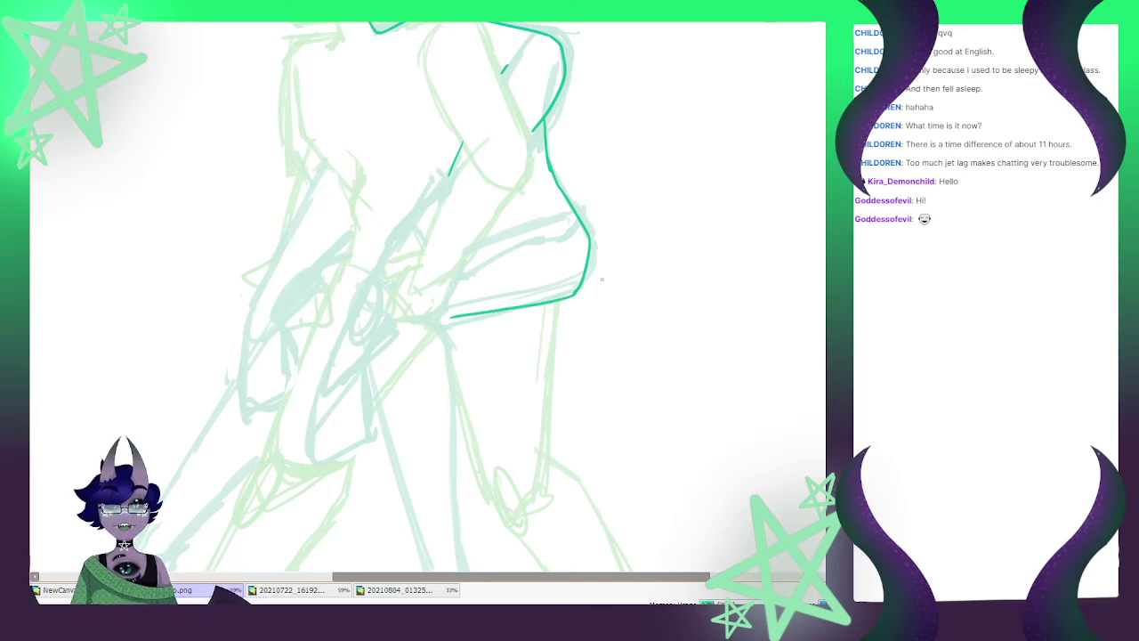
Extend the short line in front of the light-green figure's elbow into a long curve down along the outer edge of the sketched teal limb
scroll(601, 280, "down", 3)
scroll(539, 273, "up", 4)
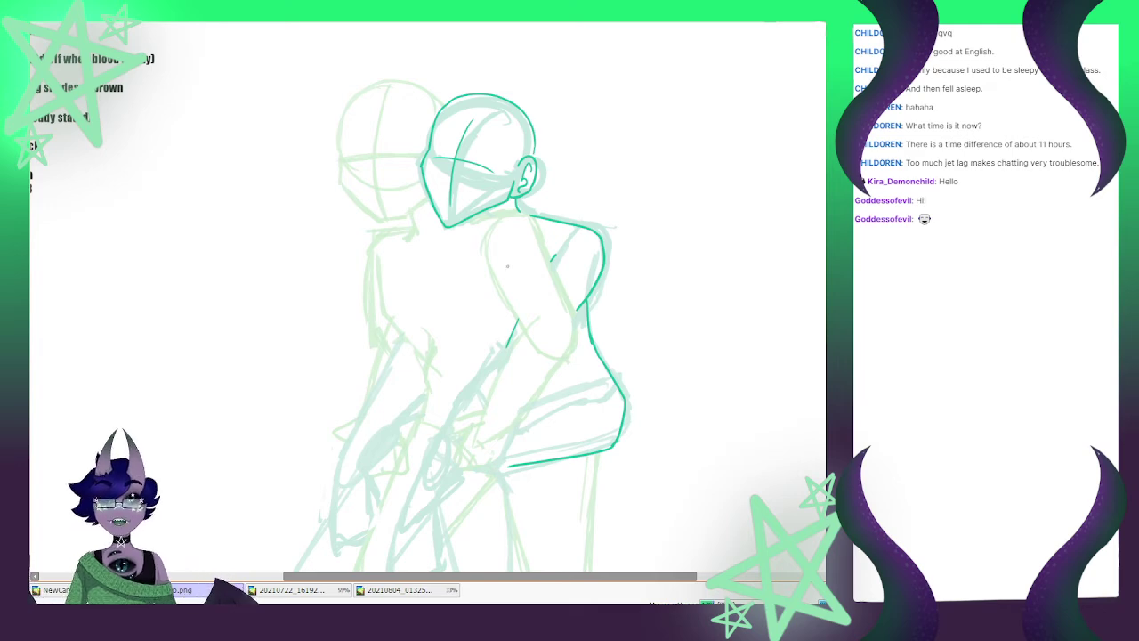
scroll(514, 347, "up", 2)
scroll(515, 347, "down", 2)
scroll(468, 365, "up", 4)
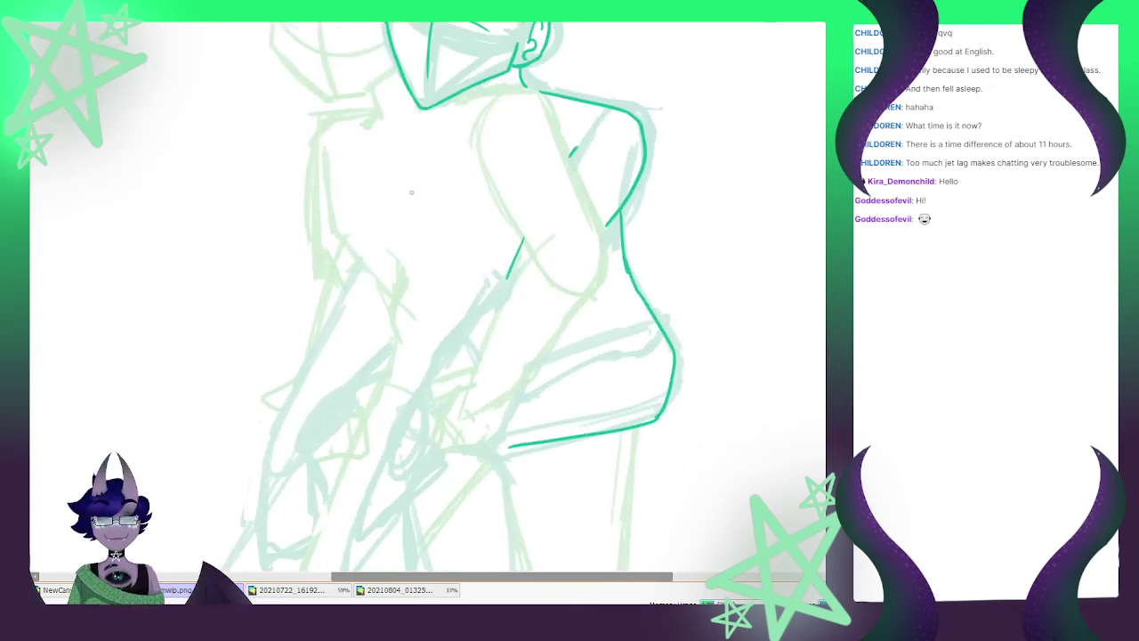
scroll(468, 365, "up", 1)
mouse_move(505, 167)
left_mouse_down()
mouse_move(400, 302)
mouse_move(324, 448)
left_mouse_up()
scroll(295, 563, "down", 3)
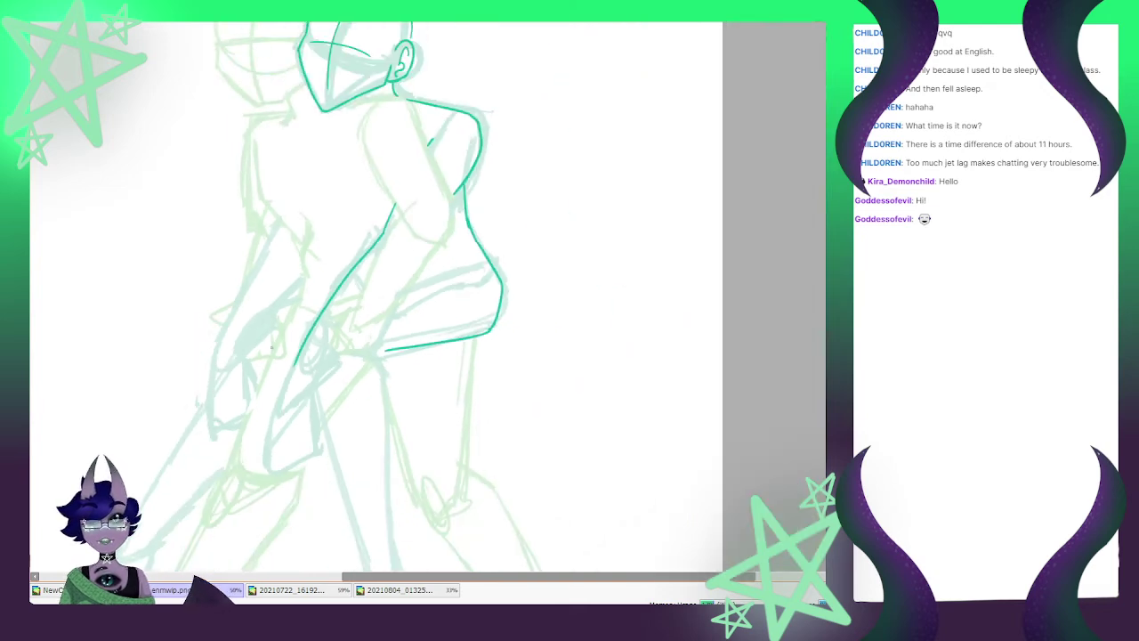
Draw the long curved outer edge of the second, far-left teal limb, starting beneath the light-green figure's waist
scroll(276, 468, "up", 3)
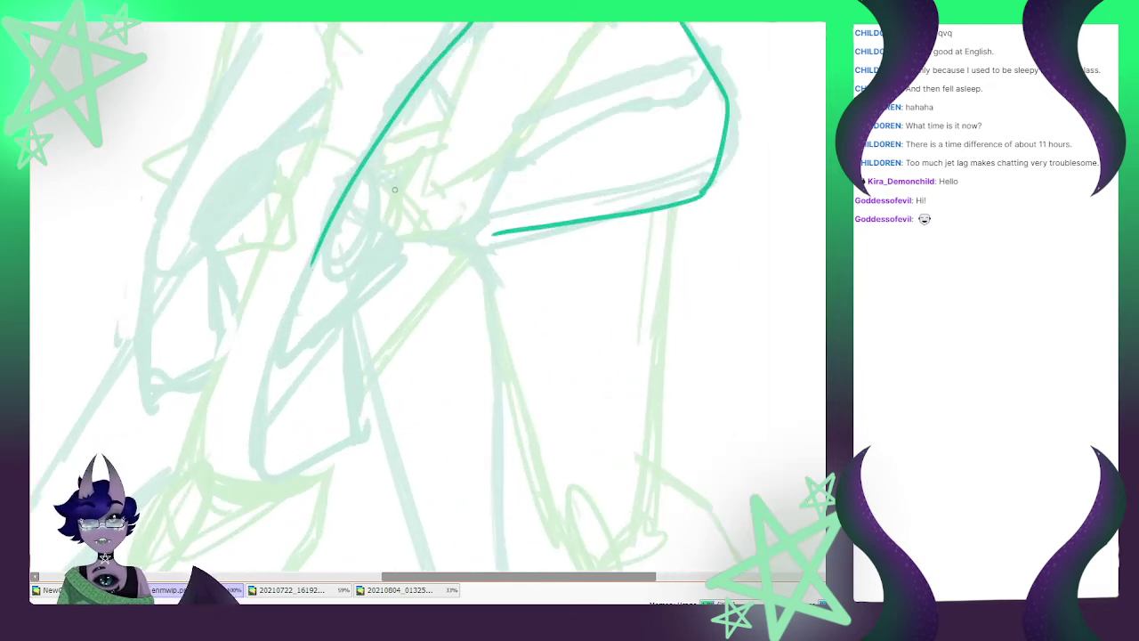
scroll(395, 189, "down", 2)
scroll(413, 253, "up", 4)
scroll(412, 253, "down", 5)
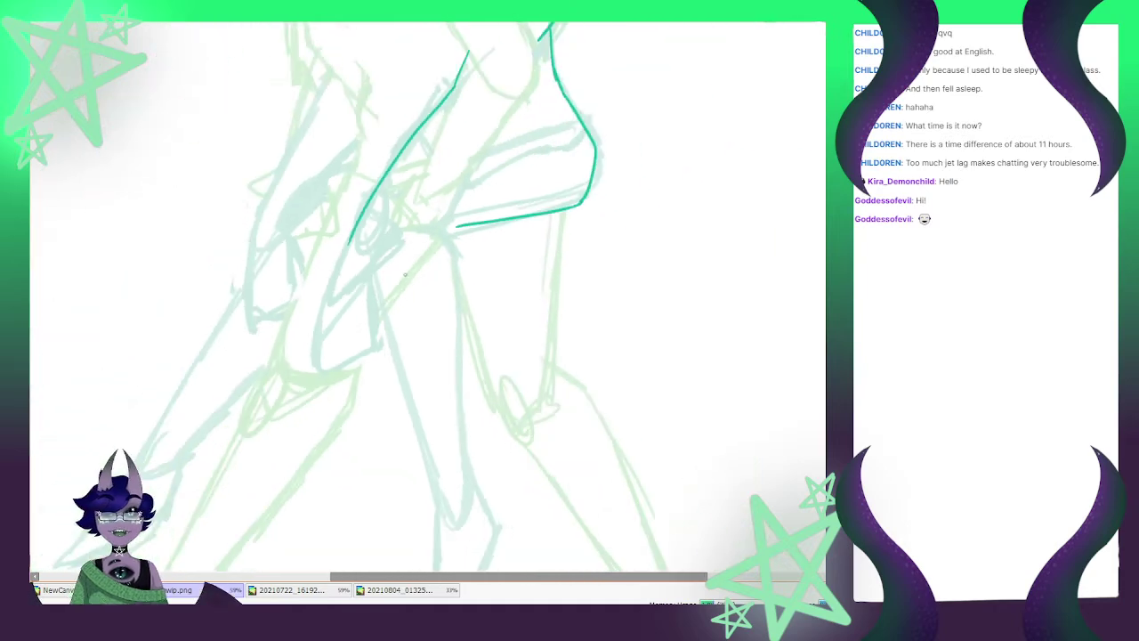
scroll(404, 276, "down", 4)
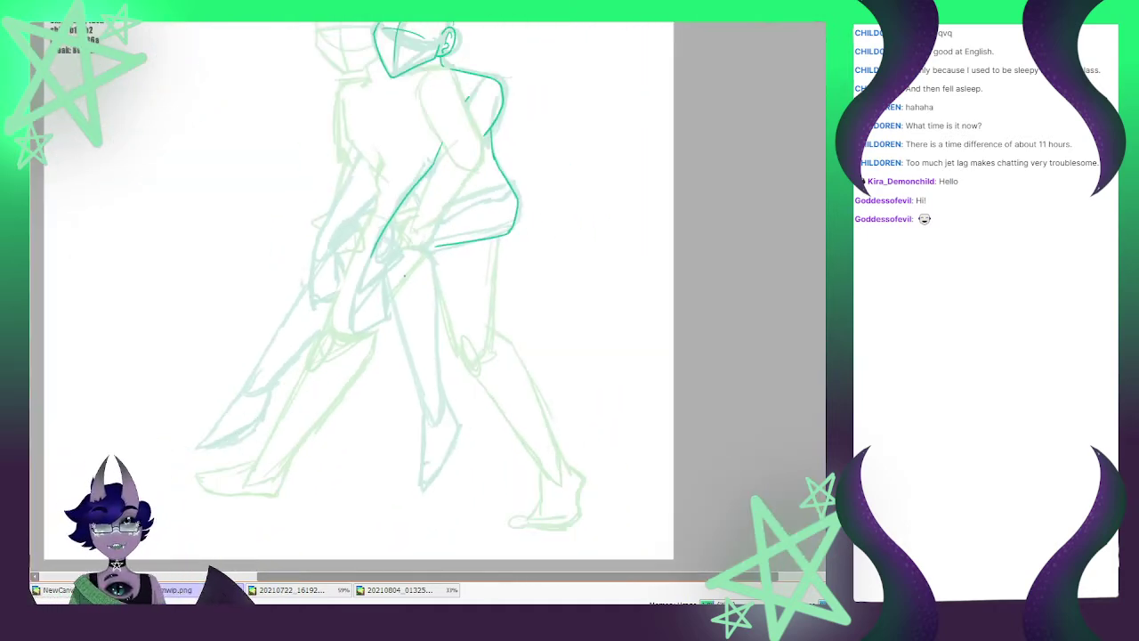
scroll(409, 111, "up", 2)
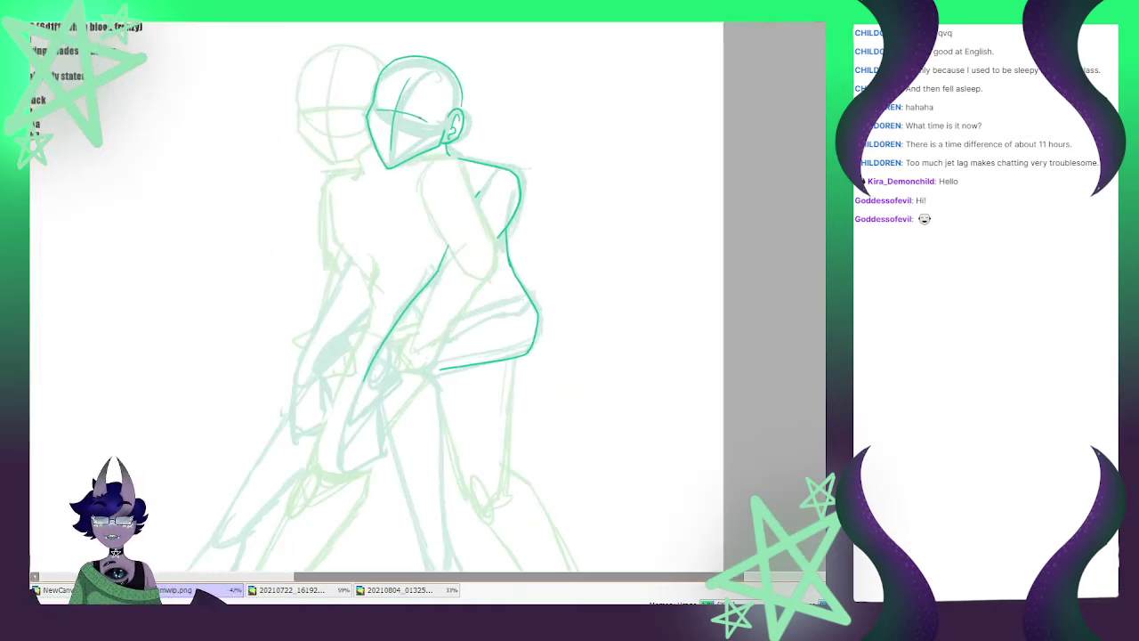
scroll(335, 264, "up", 1)
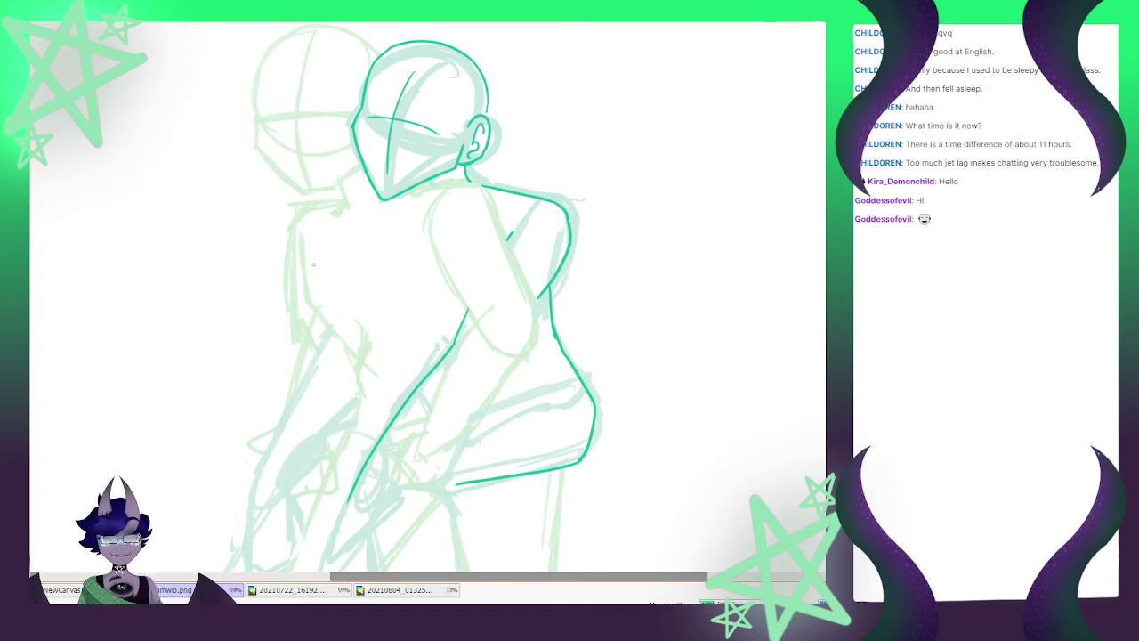
scroll(336, 280, "down", 3)
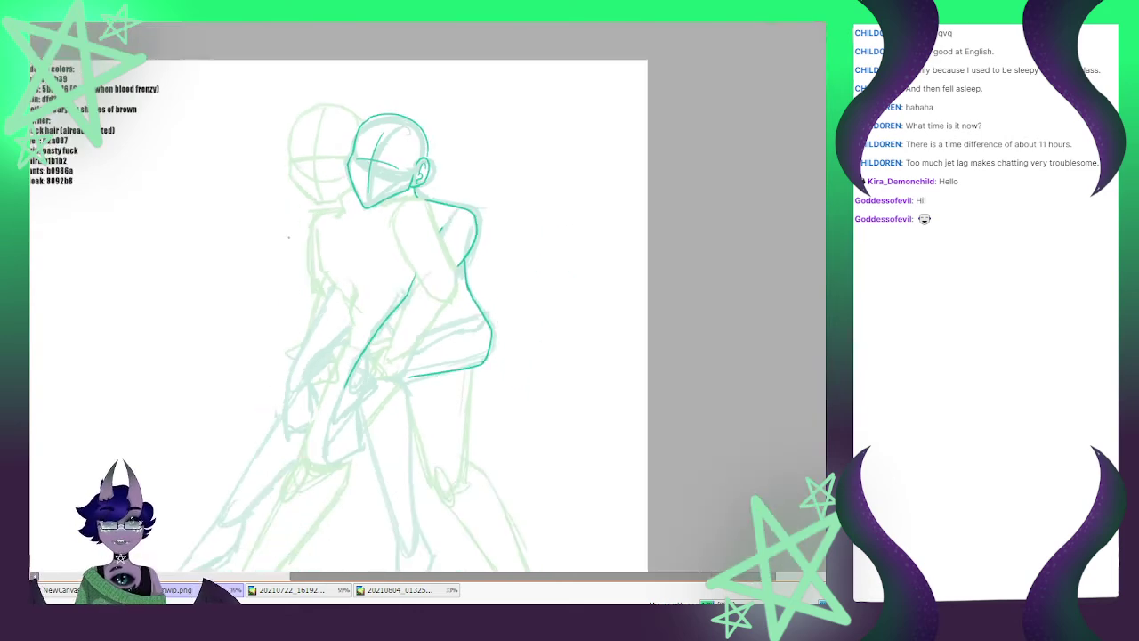
scroll(301, 343, "up", 3)
scroll(303, 325, "up", 1)
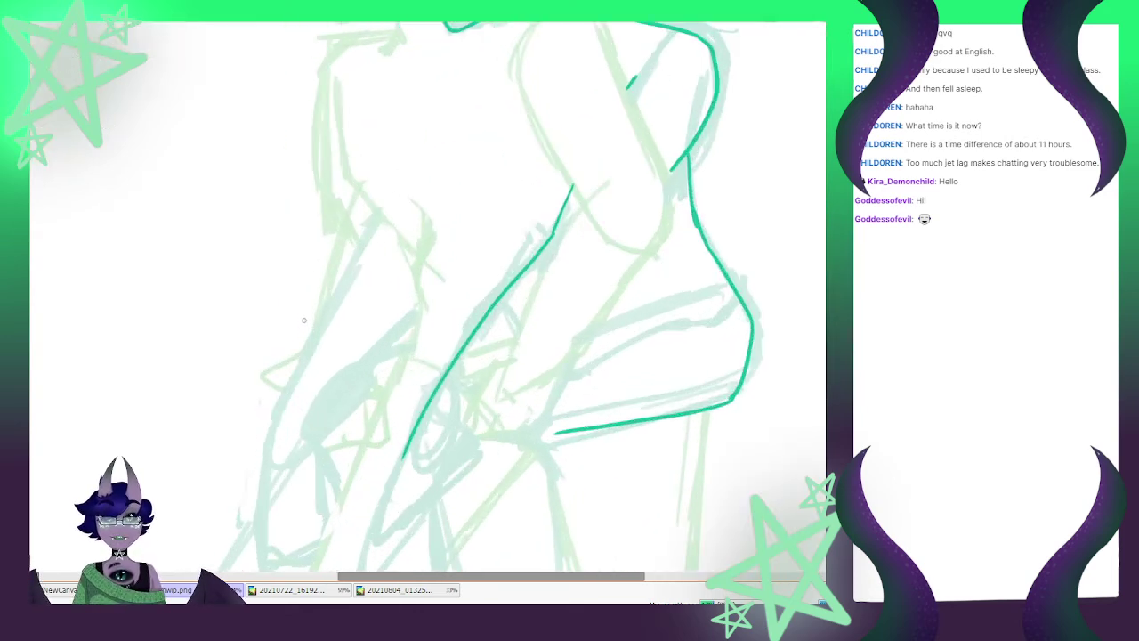
left_click_drag(380, 217, 272, 434)
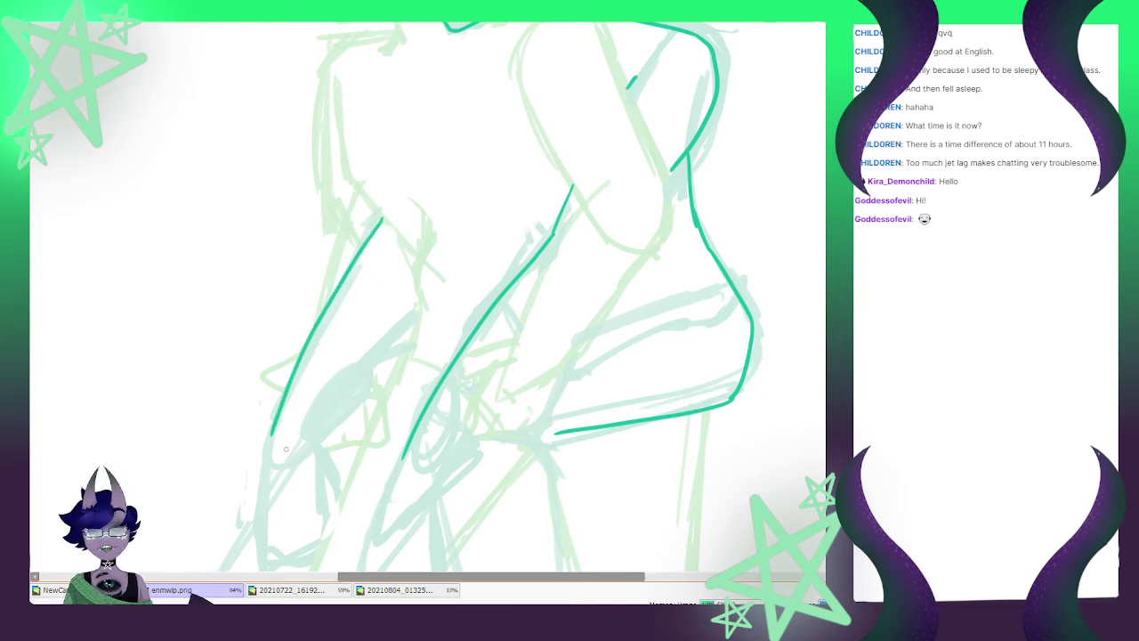
scroll(286, 450, "down", 5)
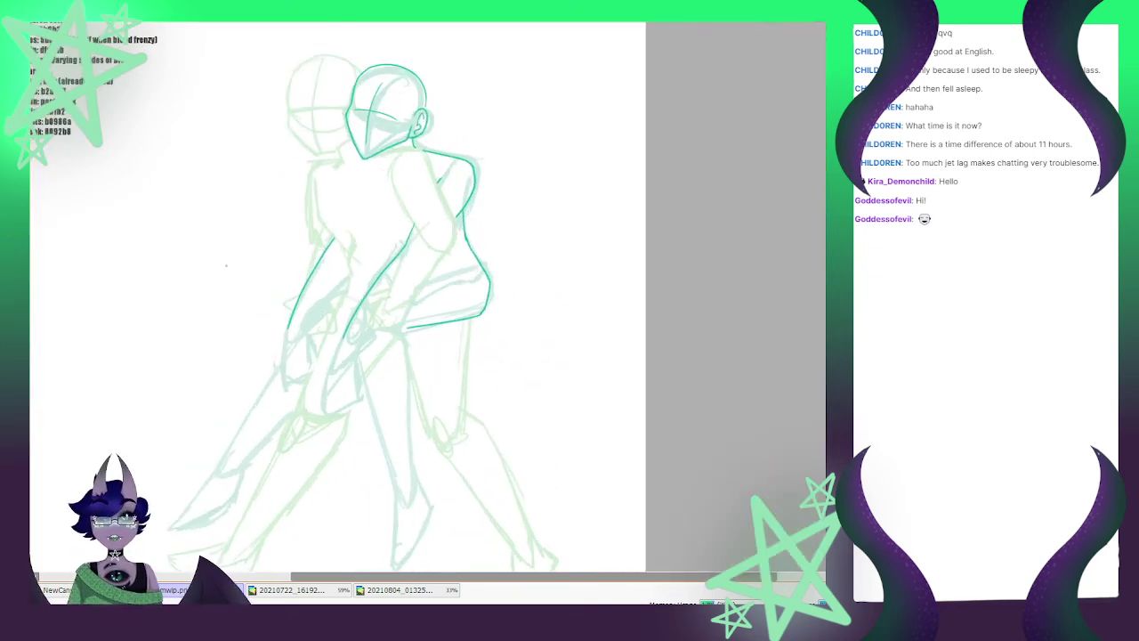
scroll(226, 264, "up", 2)
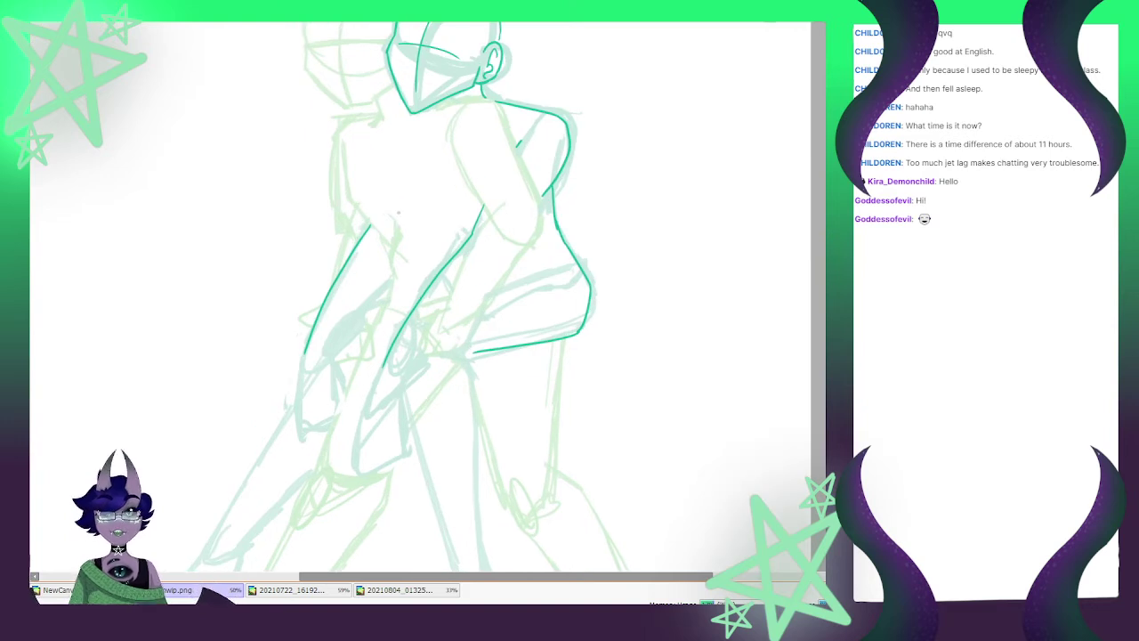
Draw the curved inner edge of the teal figure's far-left arm, running down from the light-green figure's waist toward the wrist
left_click_drag(393, 280, 337, 352)
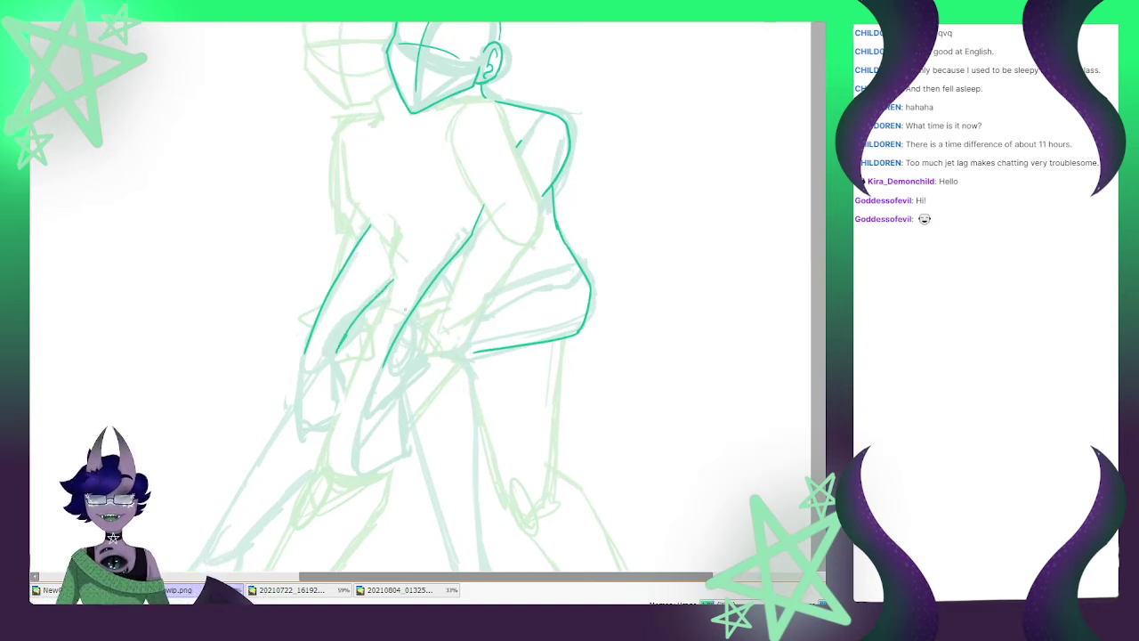
scroll(391, 303, "down", 3)
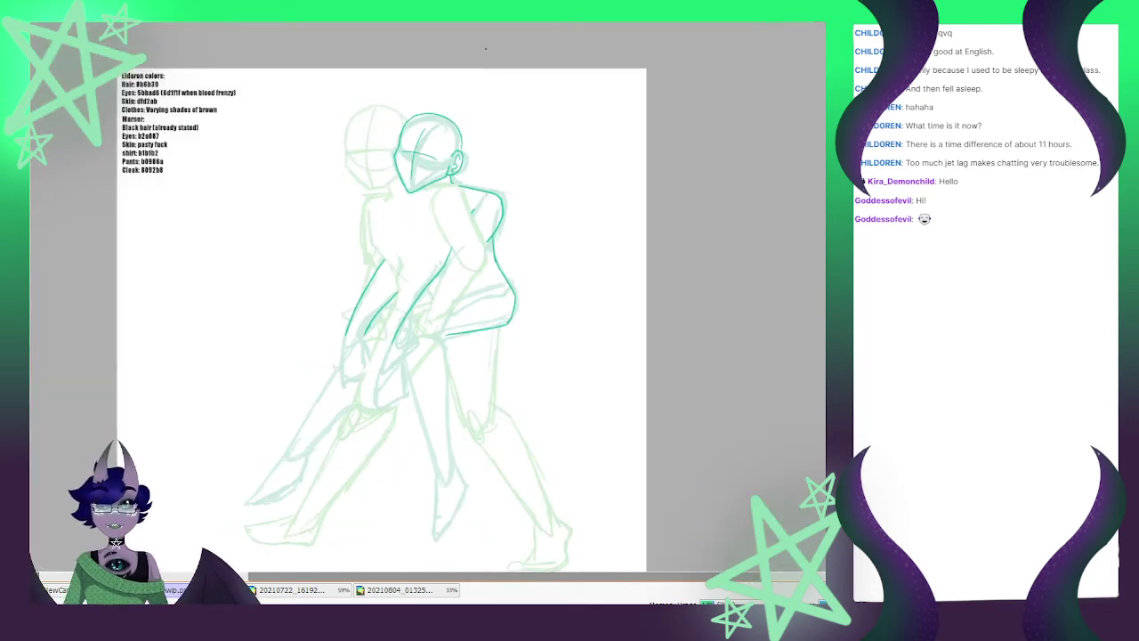
scroll(485, 58, "down", 2)
scroll(473, 94, "up", 6)
scroll(441, 214, "down", 3)
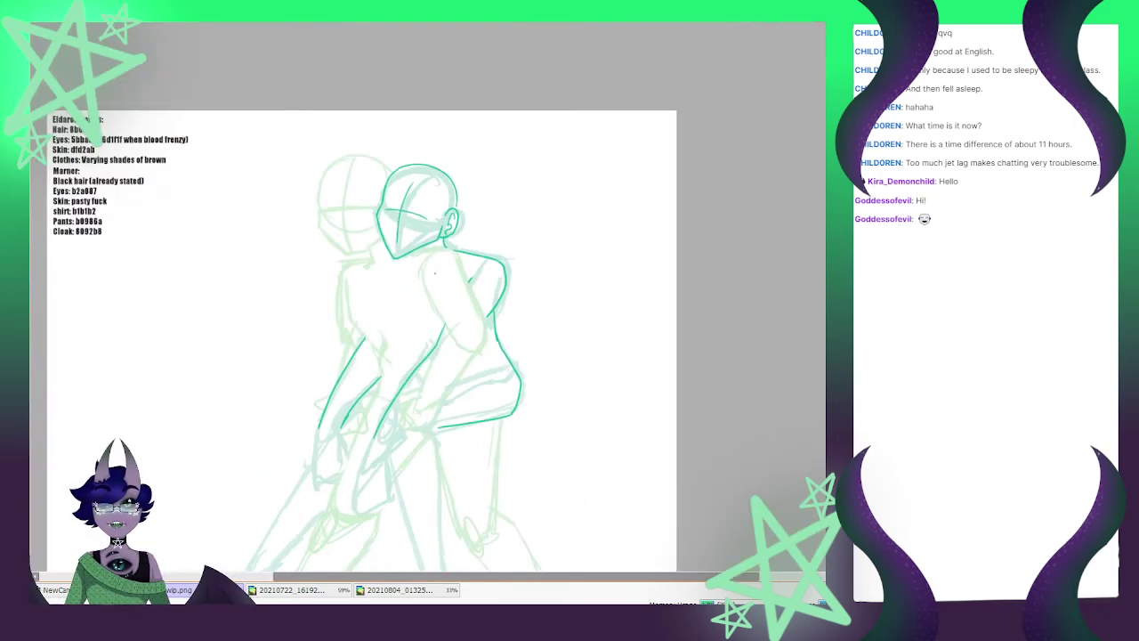
scroll(434, 269, "up", 5)
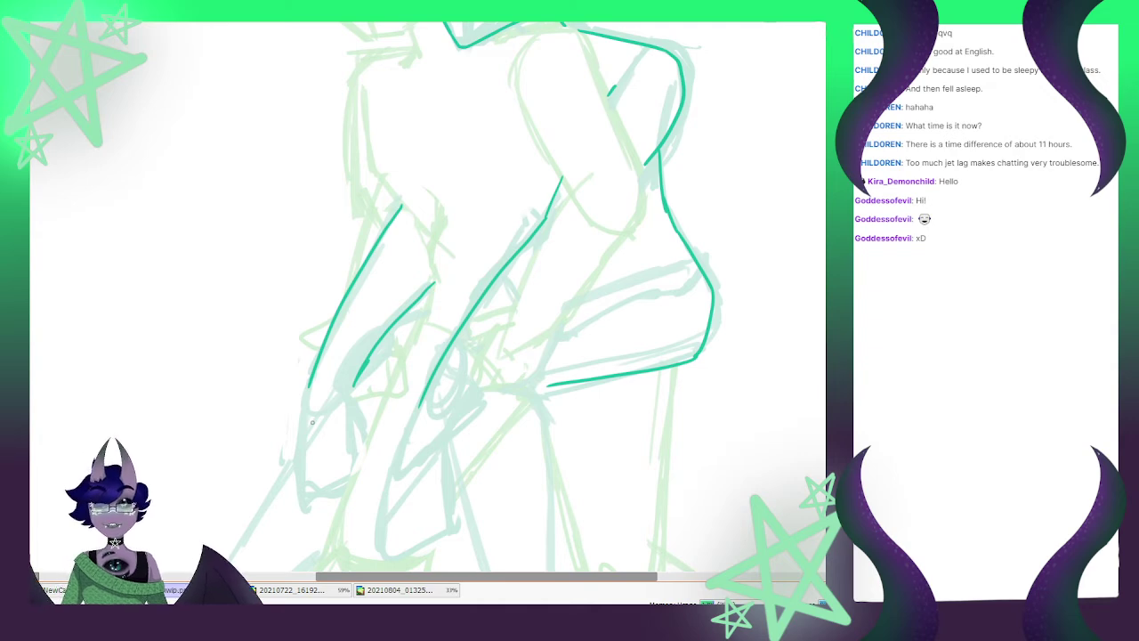
Examine the teal arm and hip lines close up and against the whole two-figure pose
scroll(292, 337, "down", 4)
scroll(307, 356, "up", 3)
scroll(312, 356, "down", 4)
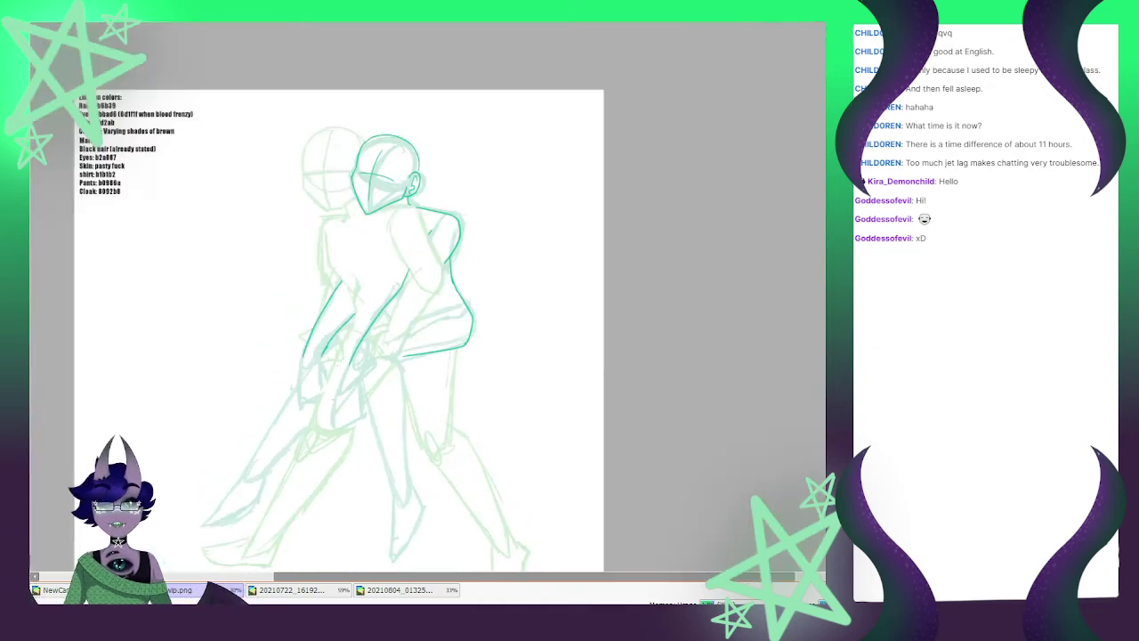
scroll(379, 148, "up", 2)
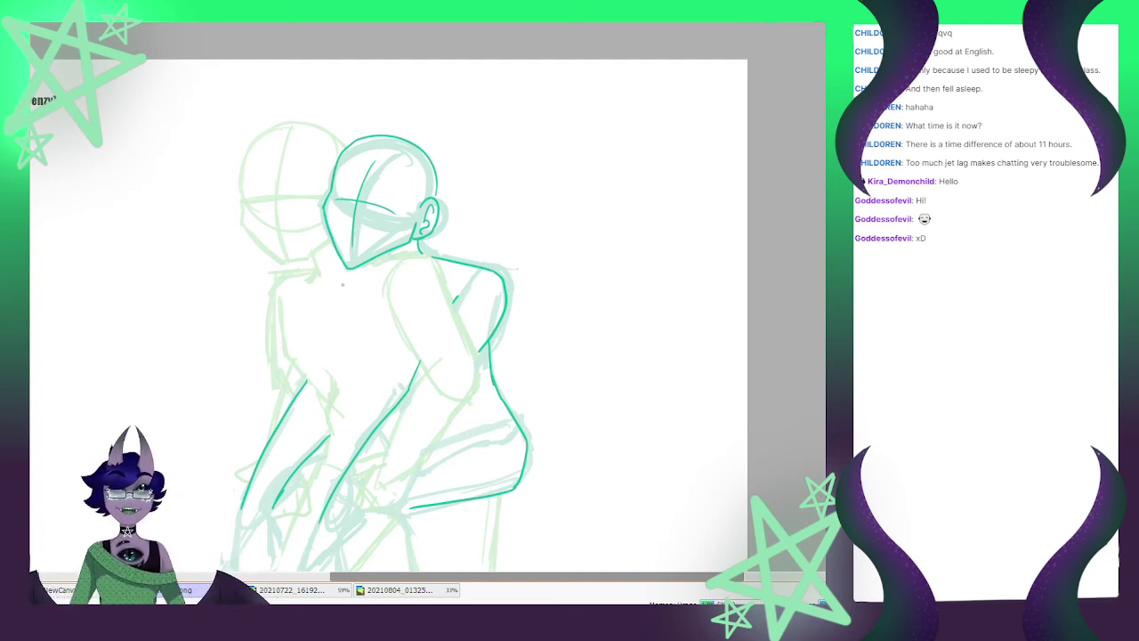
scroll(314, 236, "down", 3)
scroll(277, 440, "up", 6)
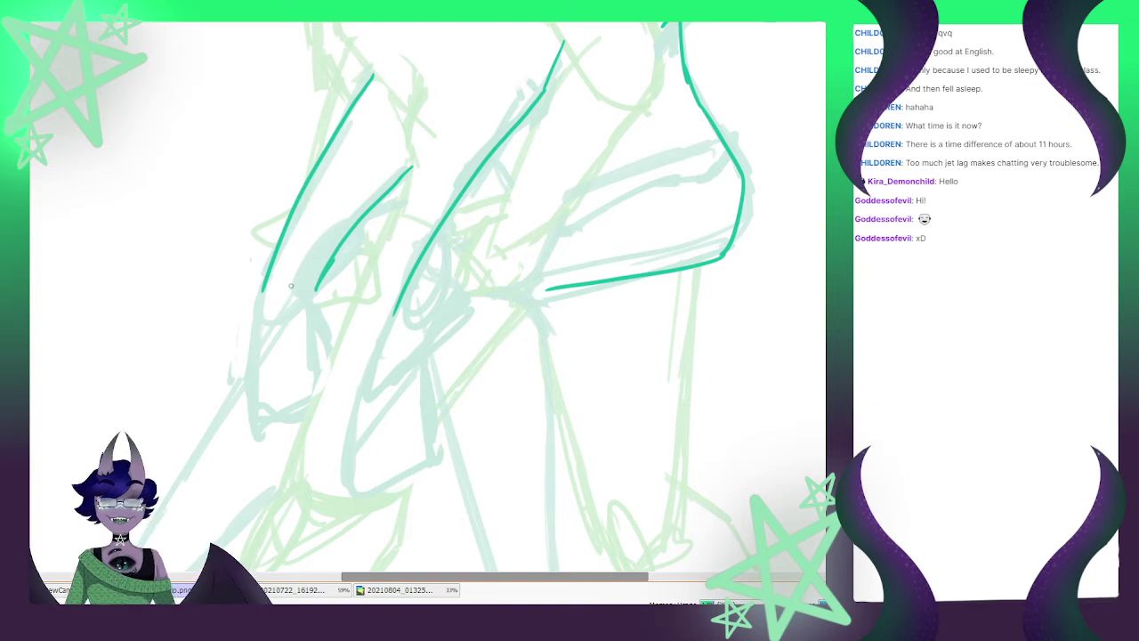
scroll(291, 286, "down", 5)
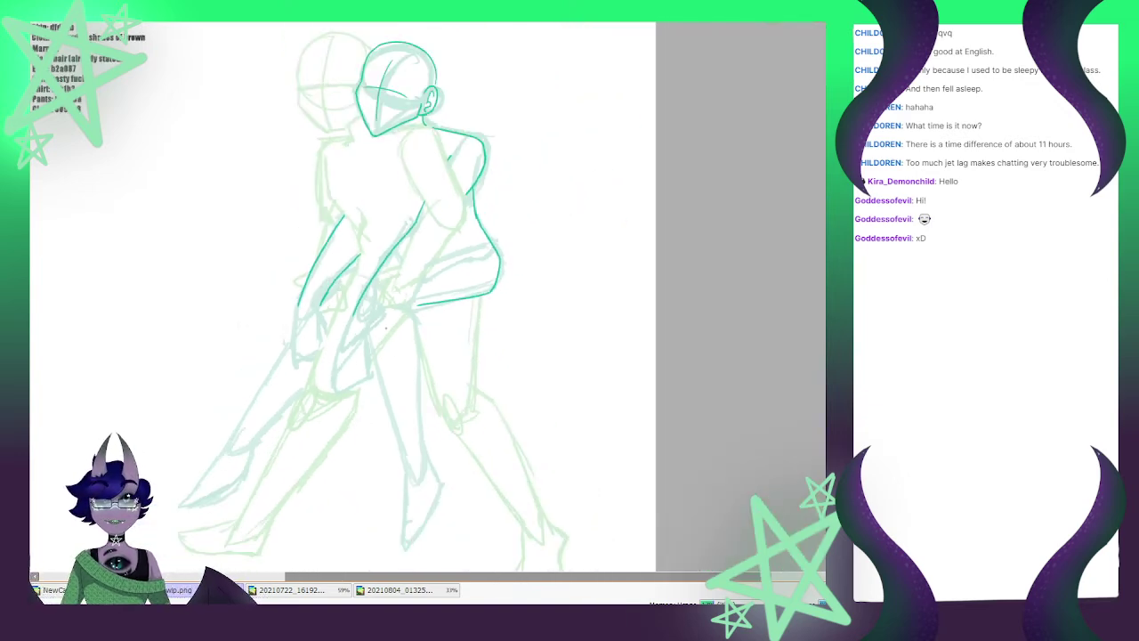
scroll(372, 287, "down", 3)
scroll(399, 304, "up", 4)
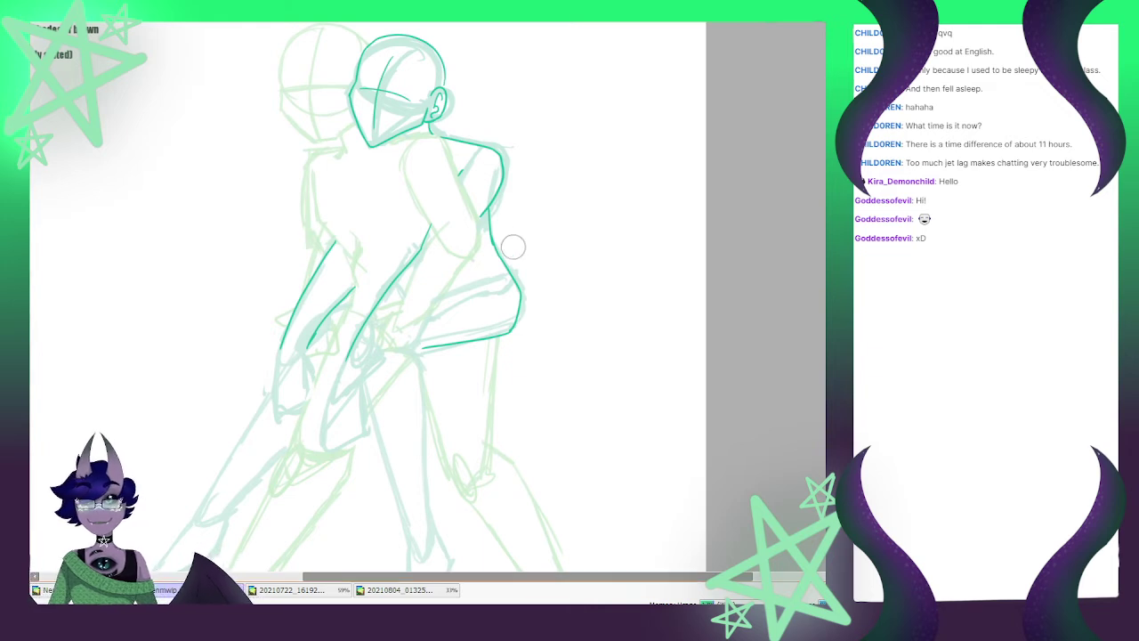
Move and rotate the teal hip and buttock contour slightly outward, with its underside sloping lower, and redraw the stroke joining it to the back
mouse_move(513, 245)
left_mouse_down()
mouse_move(493, 254)
mouse_move(510, 283)
mouse_move(507, 334)
mouse_move(416, 356)
left_mouse_up()
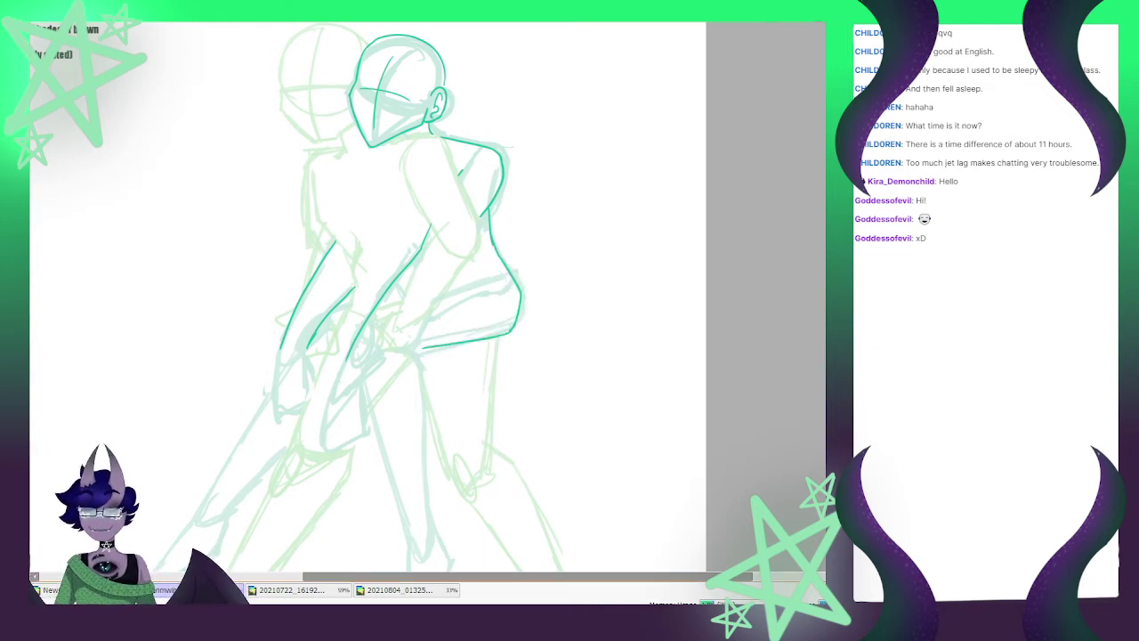
key("ctrl+t")
left_click_drag(471, 294, 476, 305)
left_click_drag(560, 356, 564, 347)
left_click_drag(475, 305, 480, 304)
left_click_drag(536, 356, 529, 345)
key("Return")
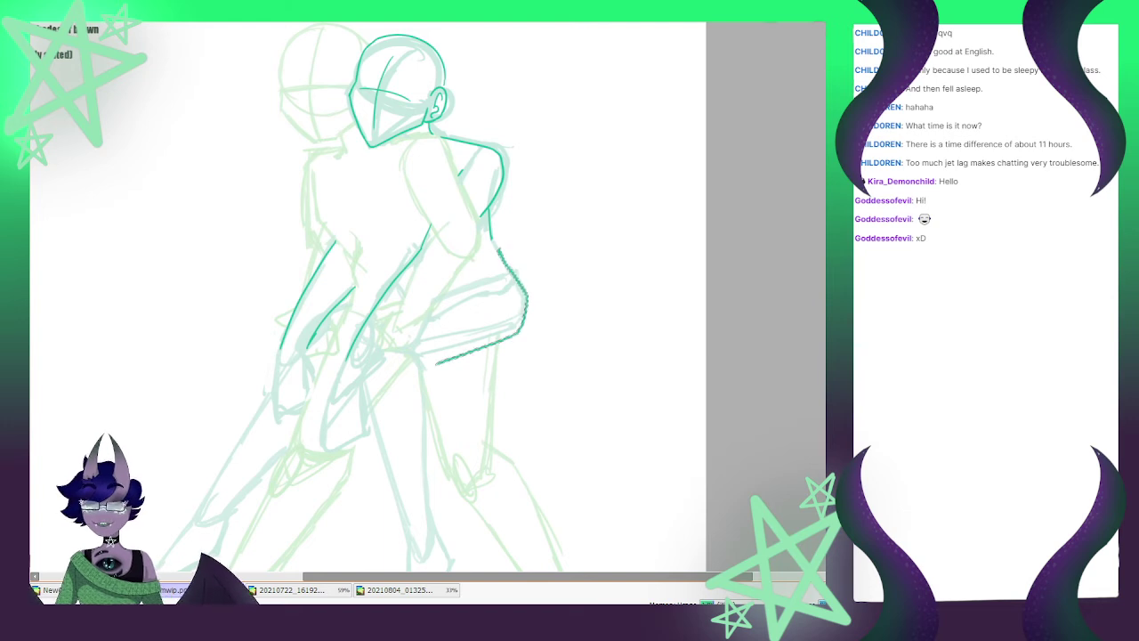
key("ctrl+d")
left_click_drag(490, 235, 500, 254)
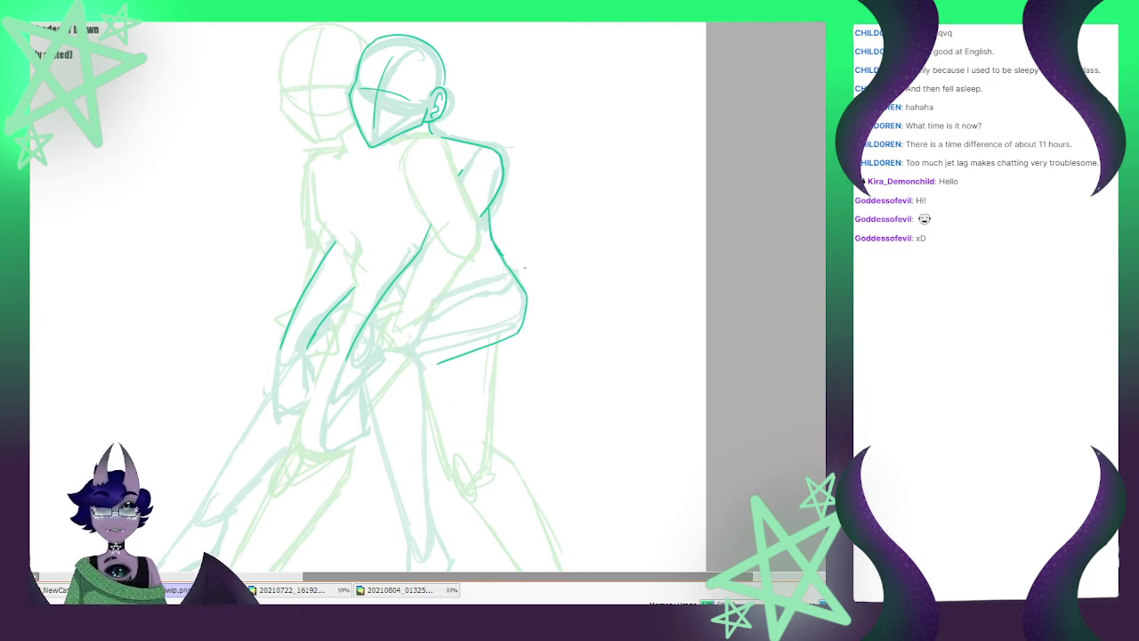
Examine the adjusted hip contour against the proportions of the full two-figure sketch
scroll(336, 389, "down", 3)
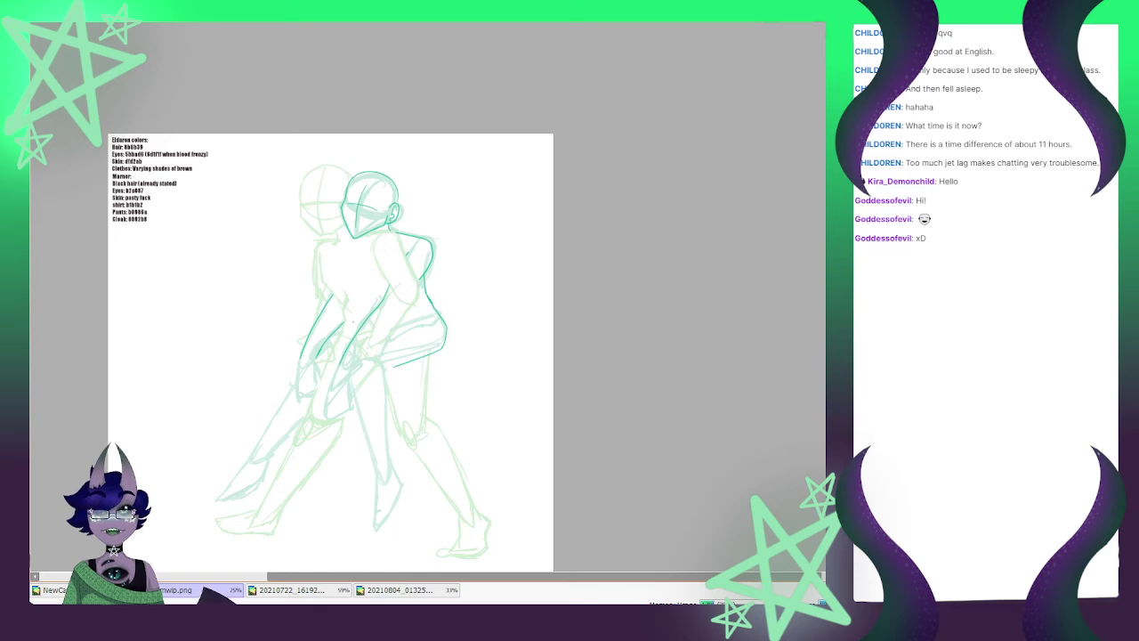
scroll(351, 294, "up", 2)
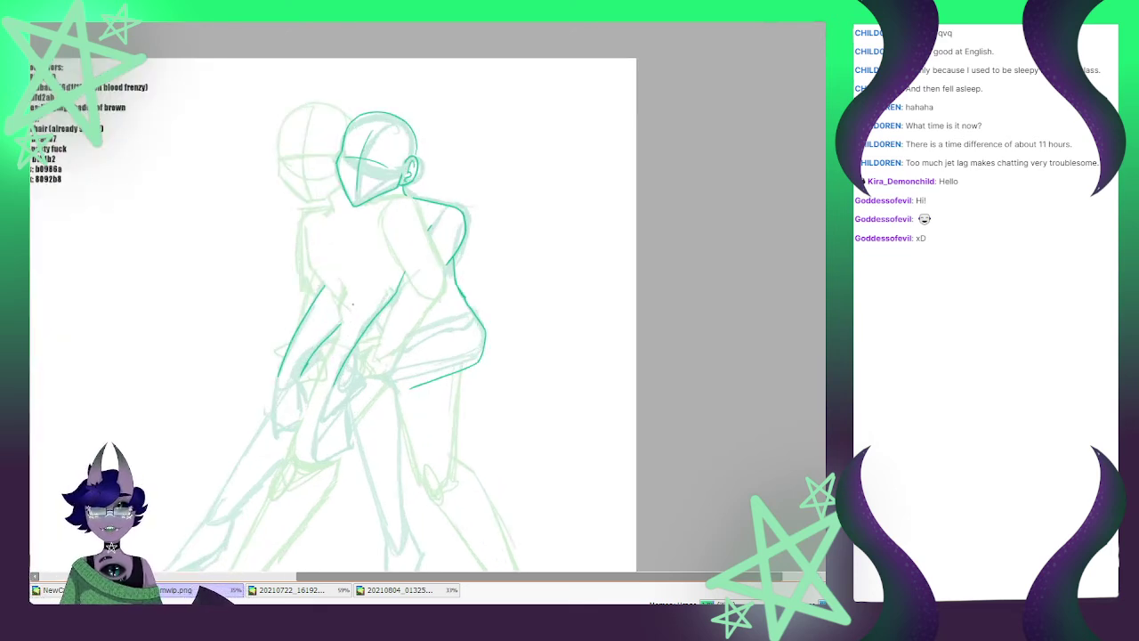
scroll(348, 312, "down", 3)
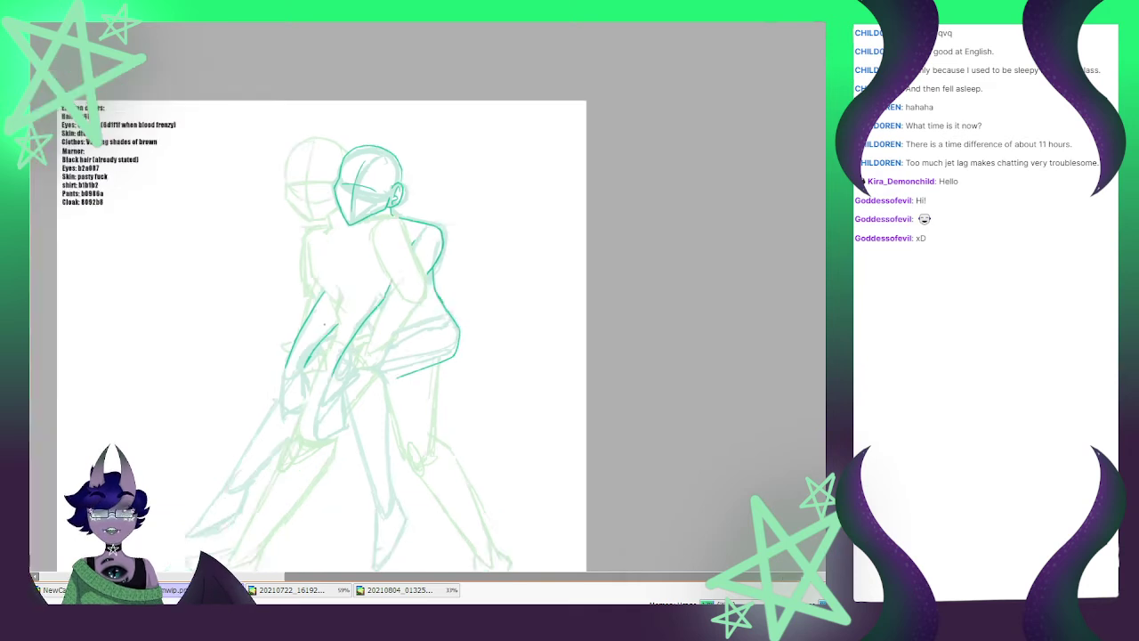
scroll(347, 311, "up", 2)
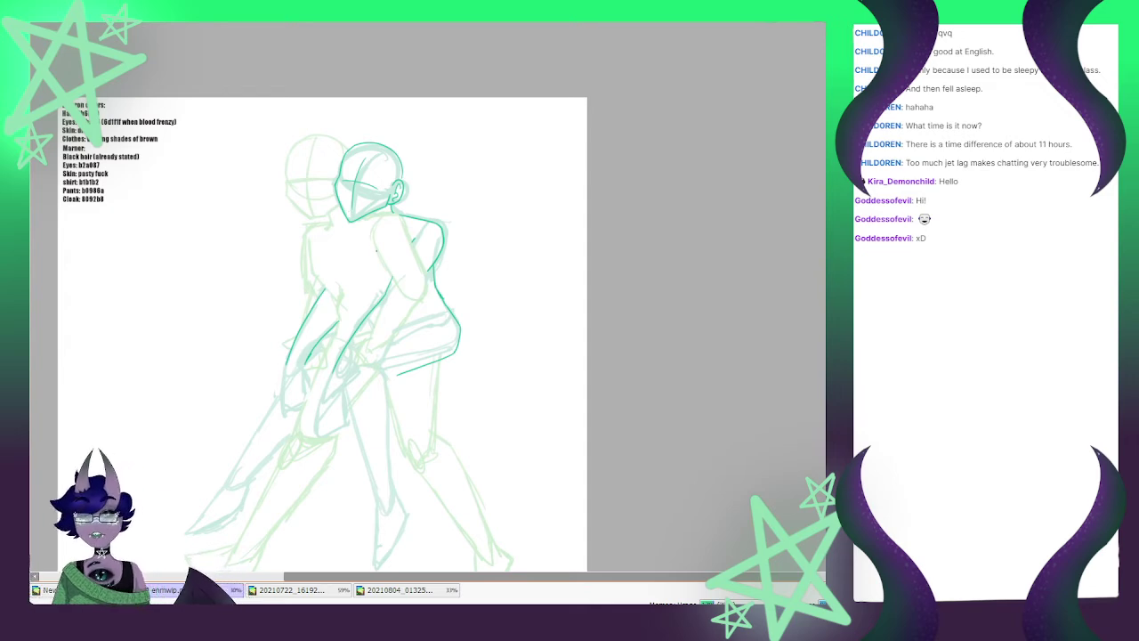
scroll(369, 214, "up", 1)
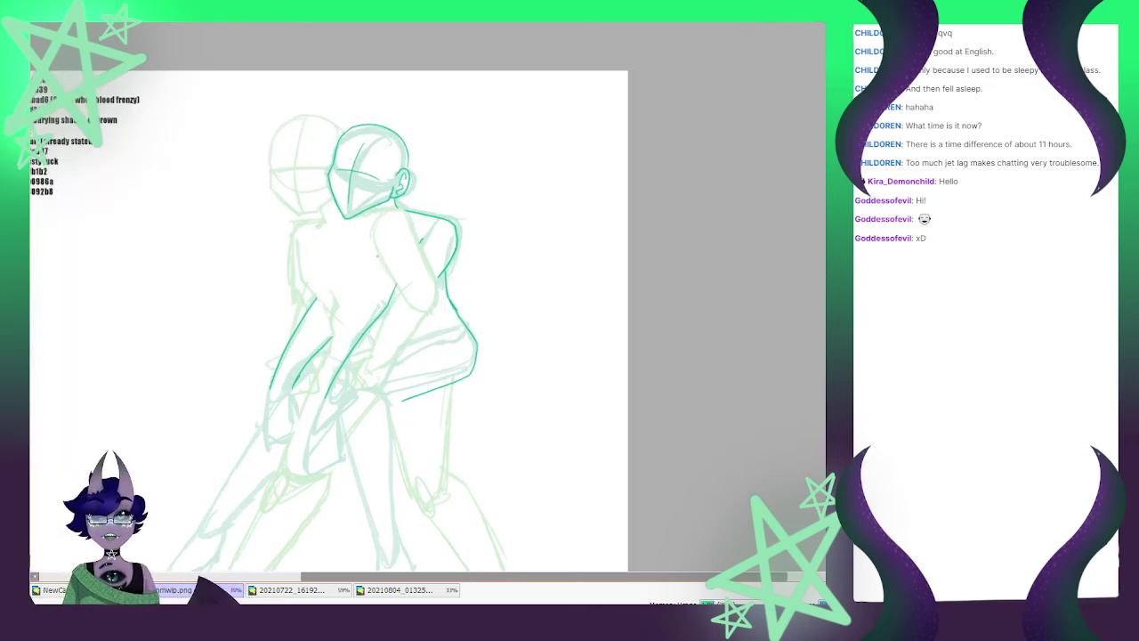
scroll(360, 196, "up", 2)
scroll(404, 298, "down", 2)
scroll(347, 445, "up", 2)
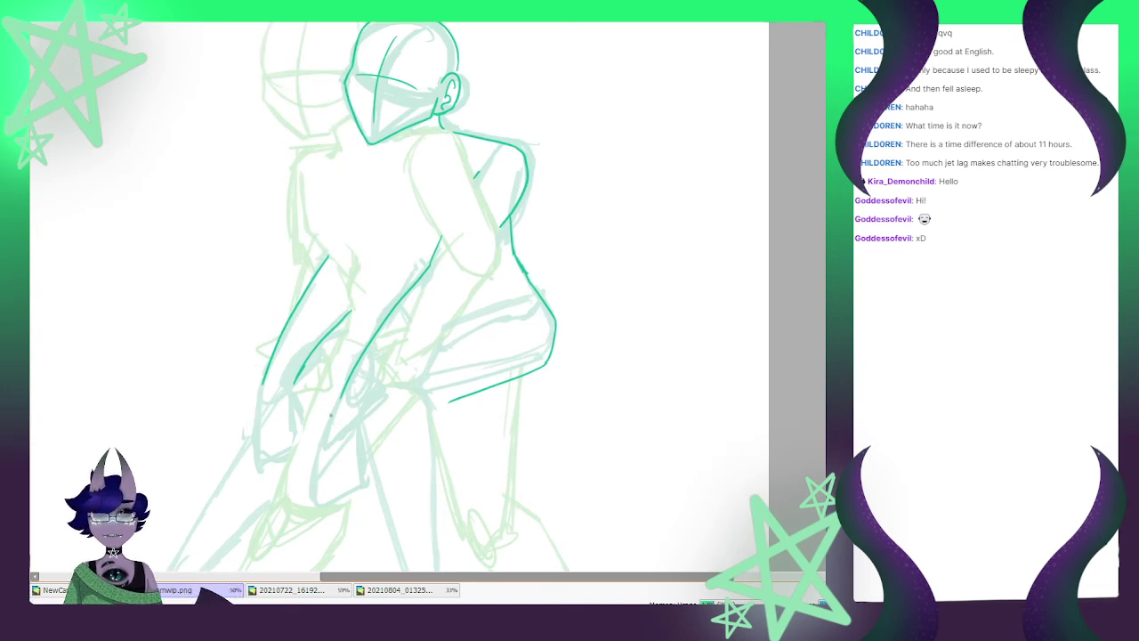
scroll(382, 294, "down", 2)
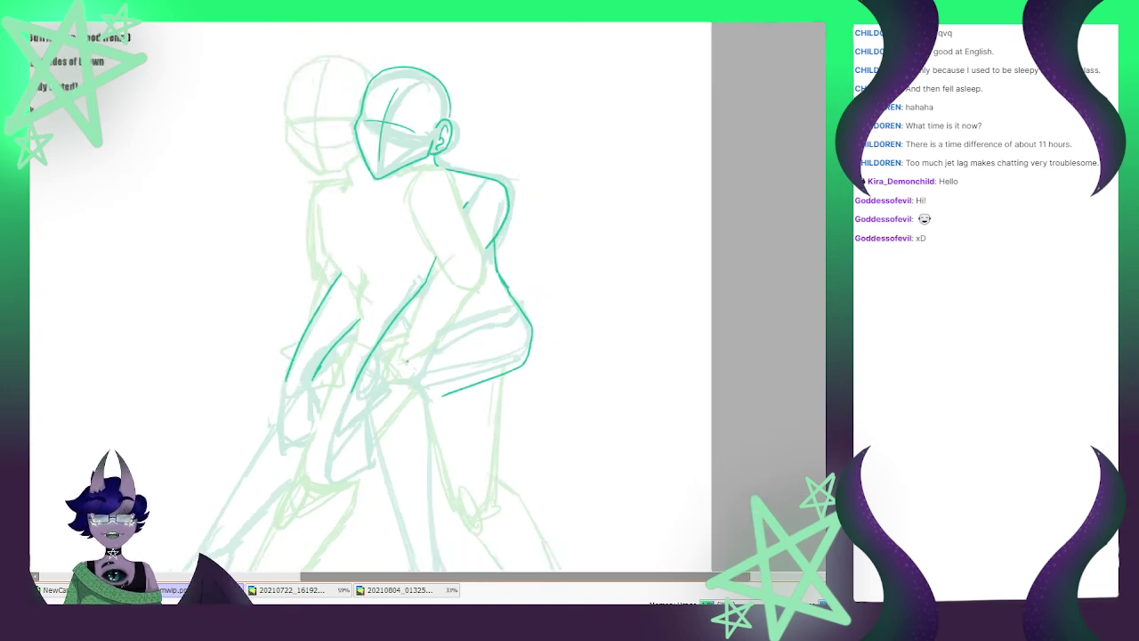
scroll(464, 148, "up", 2)
scroll(471, 156, "down", 2)
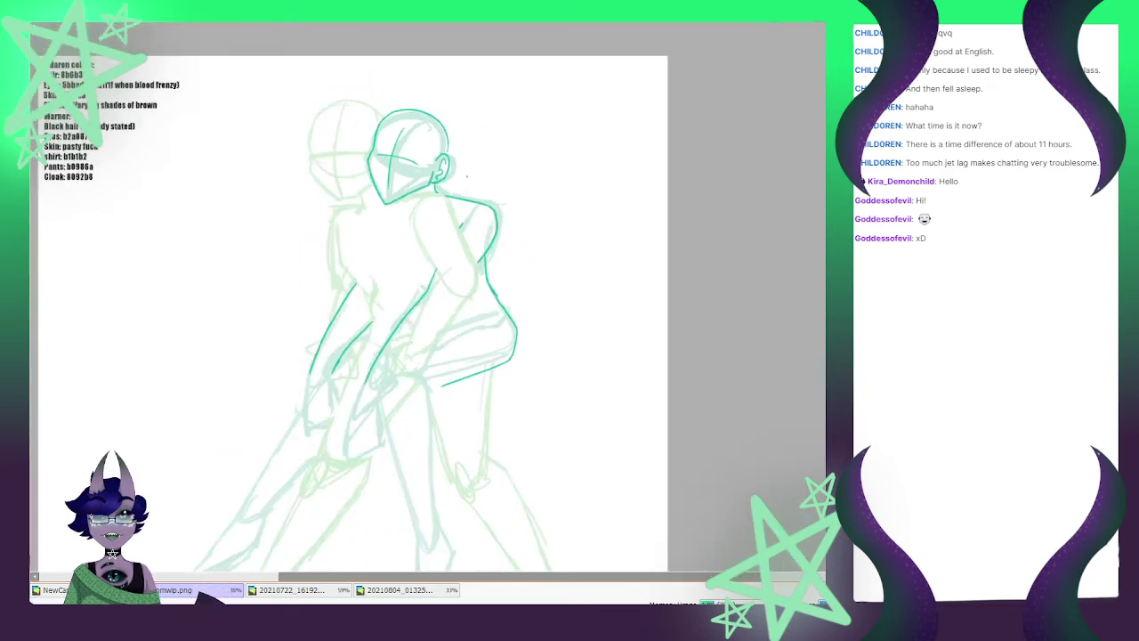
scroll(489, 169, "up", 2)
scroll(507, 179, "down", 2)
scroll(415, 156, "up", 1)
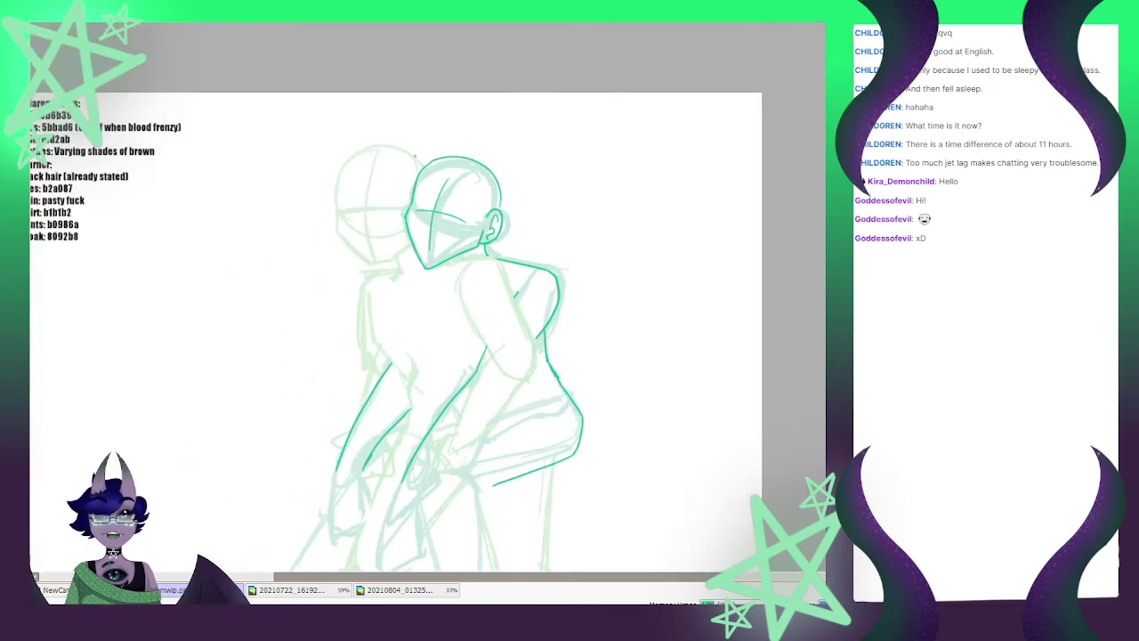
scroll(391, 181, "down", 2)
scroll(361, 438, "up", 2)
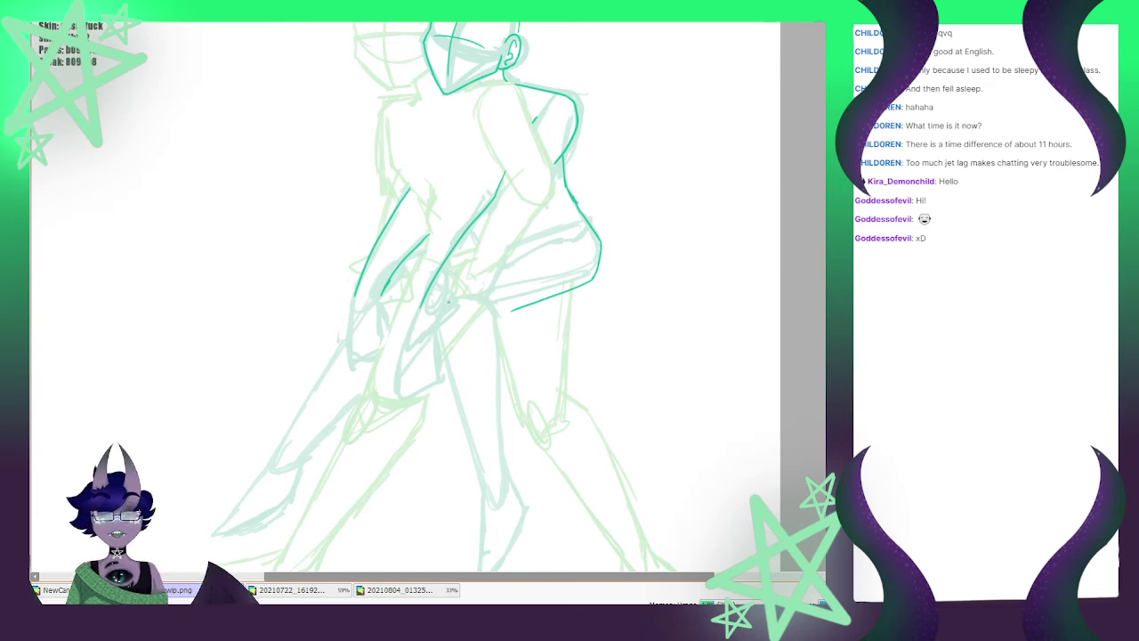
Draw a short slanted stroke for the inner edge of the teal figure's nearer forearm, just above the wrist
left_click_drag(456, 299, 446, 311)
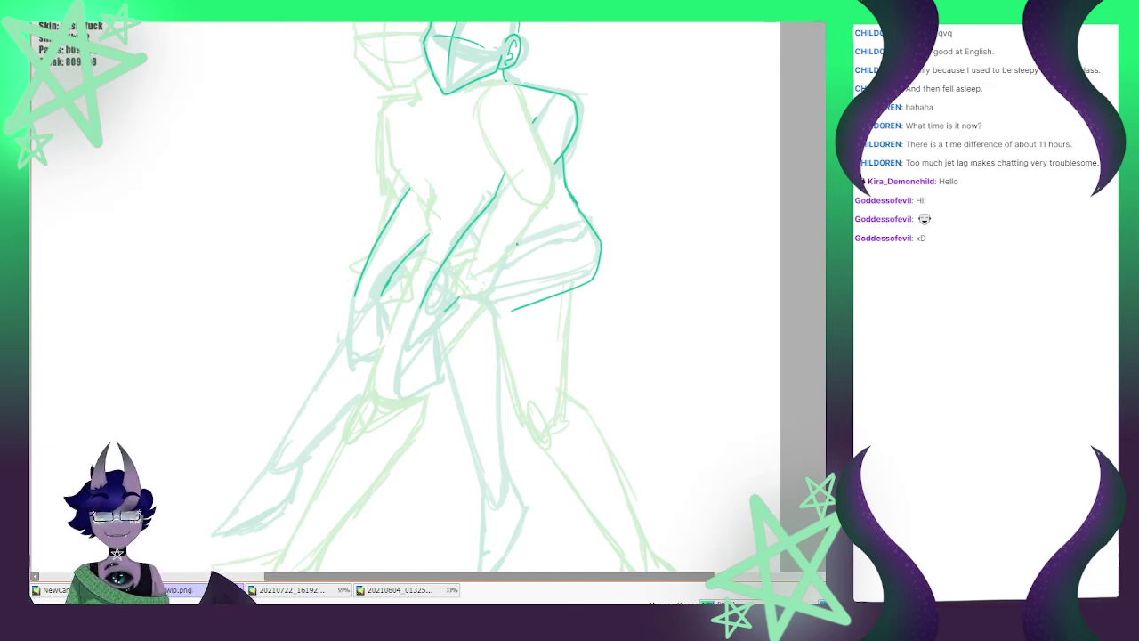
key("ctrl+z")
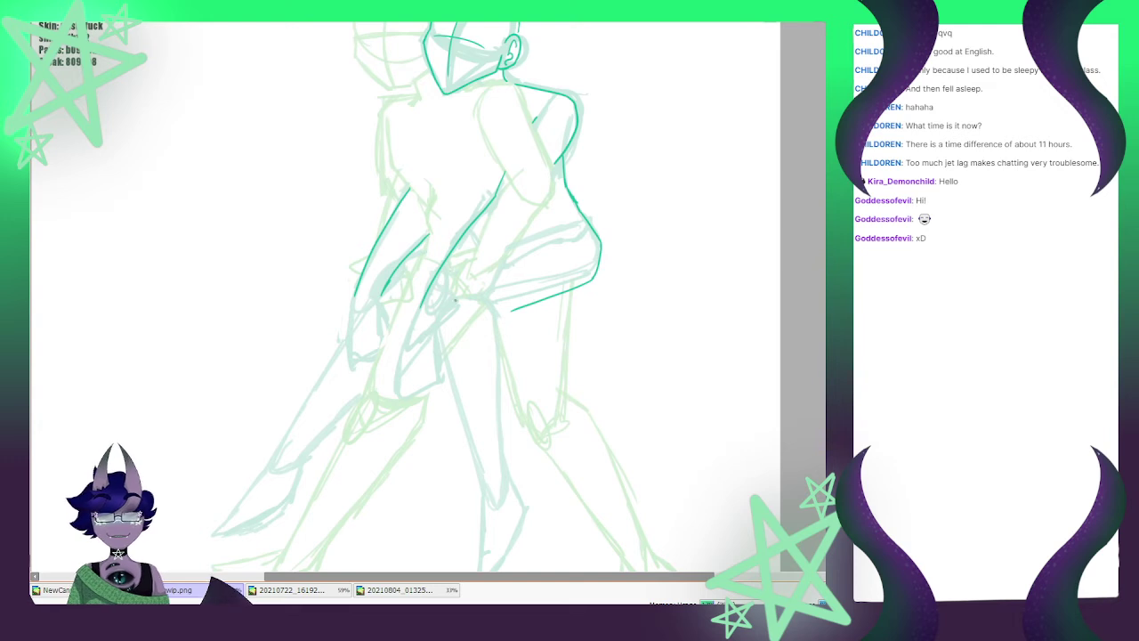
left_click_drag(456, 300, 445, 311)
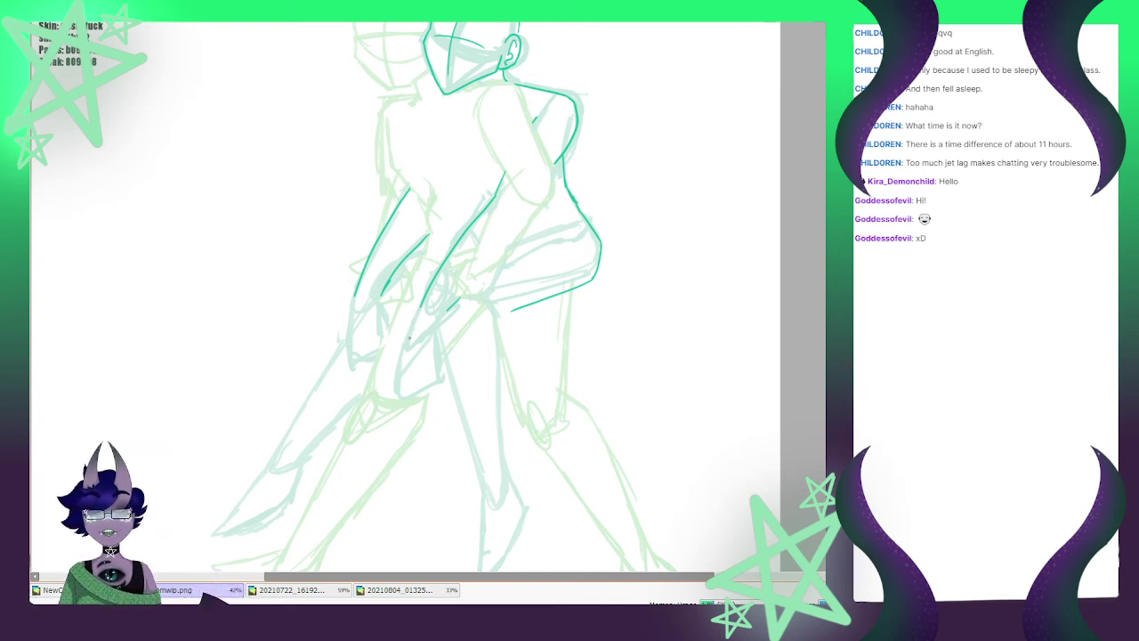
left_click_drag(410, 327, 402, 374)
key("ctrl+z")
left_click_drag(415, 319, 409, 389)
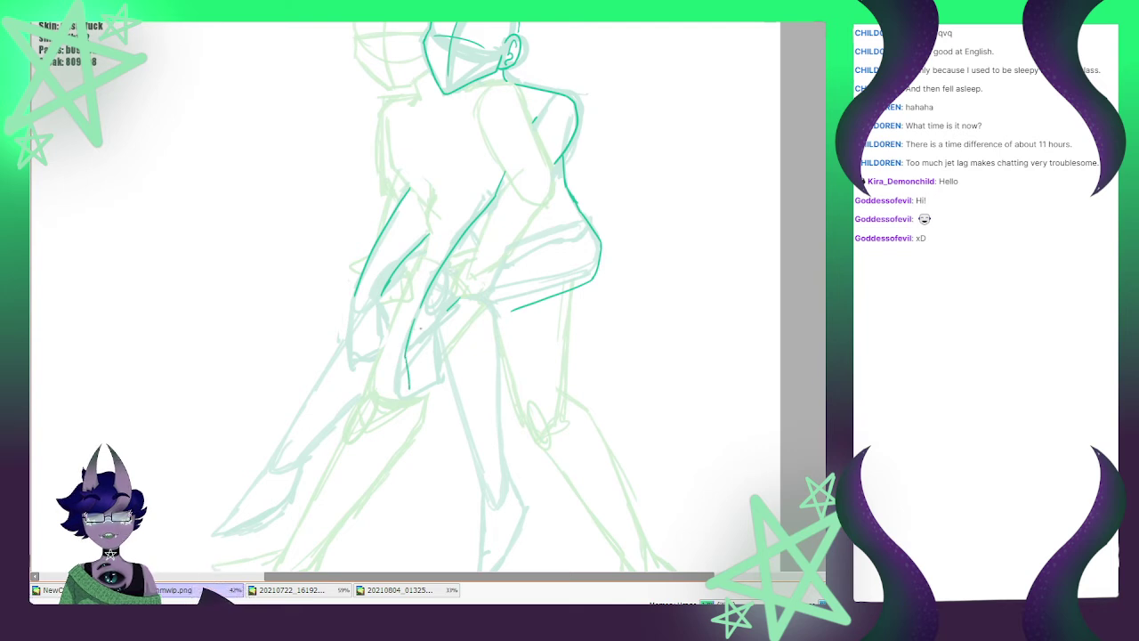
left_click_drag(423, 322, 426, 386)
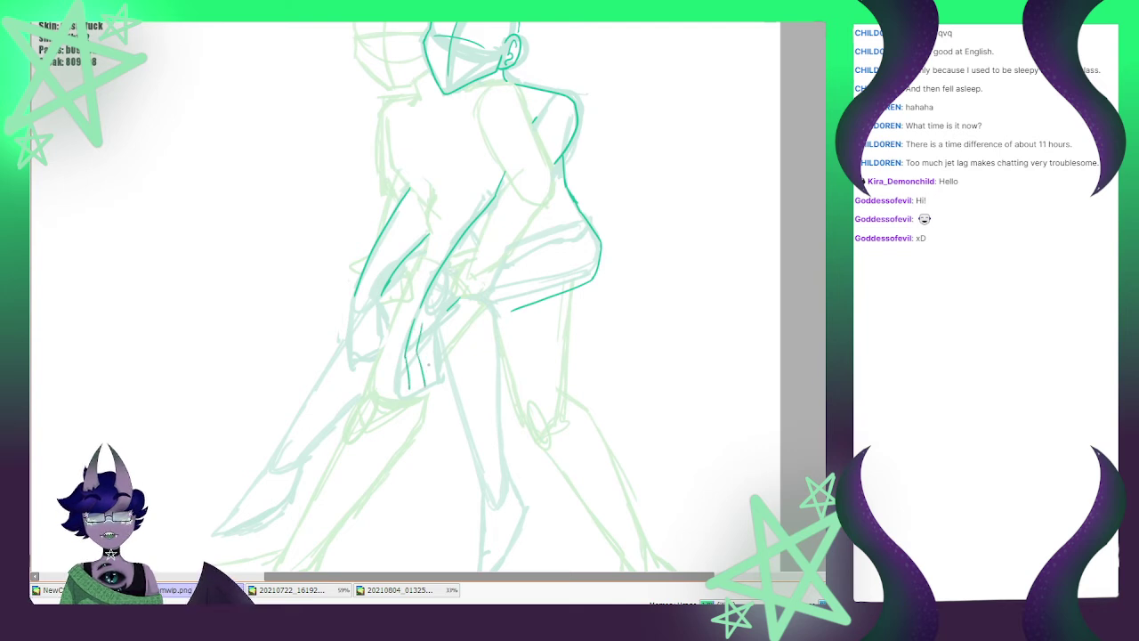
key("ctrl+z")
key("ctrl+z")
key("ctrl+z")
key("ctrl+z")
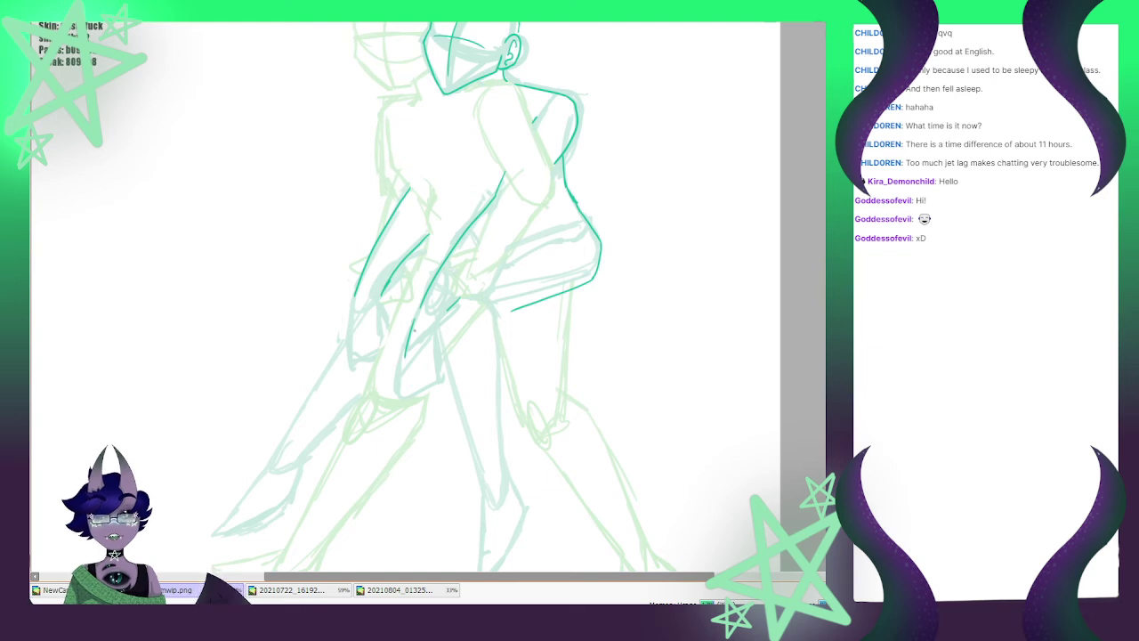
mouse_move(420, 308)
left_mouse_down()
mouse_move(404, 354)
mouse_move(408, 403)
mouse_move(419, 402)
mouse_move(414, 359)
mouse_move(425, 391)
left_mouse_up()
key("ctrl+z")
key("ctrl+z")
key("ctrl+z")
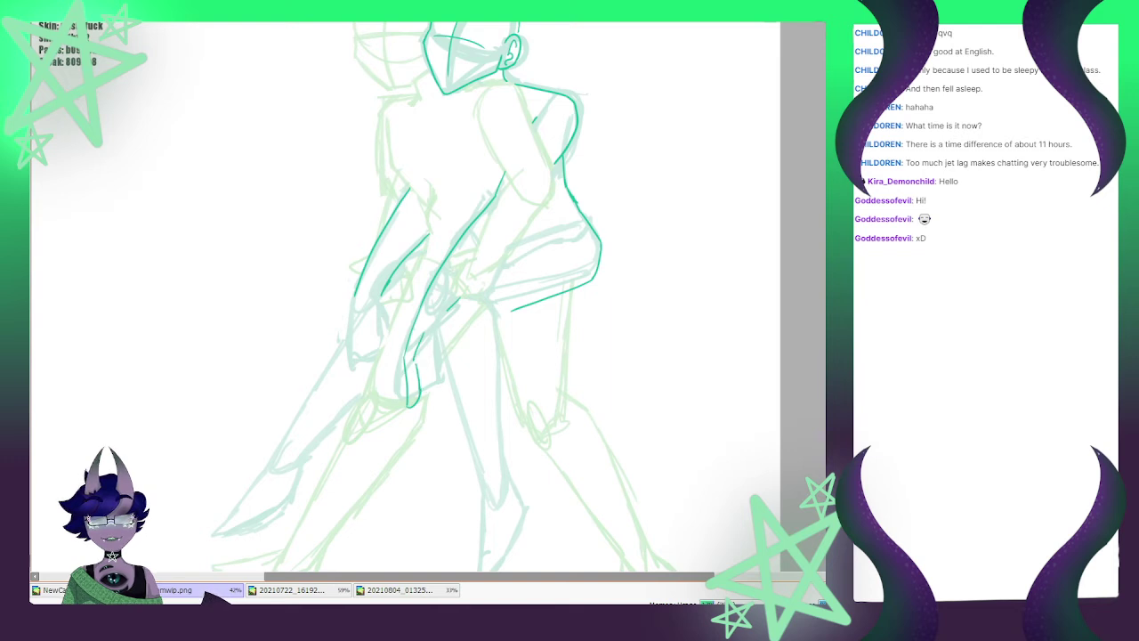
key("ctrl+z")
key("ctrl+z")
key("ctrl+z")
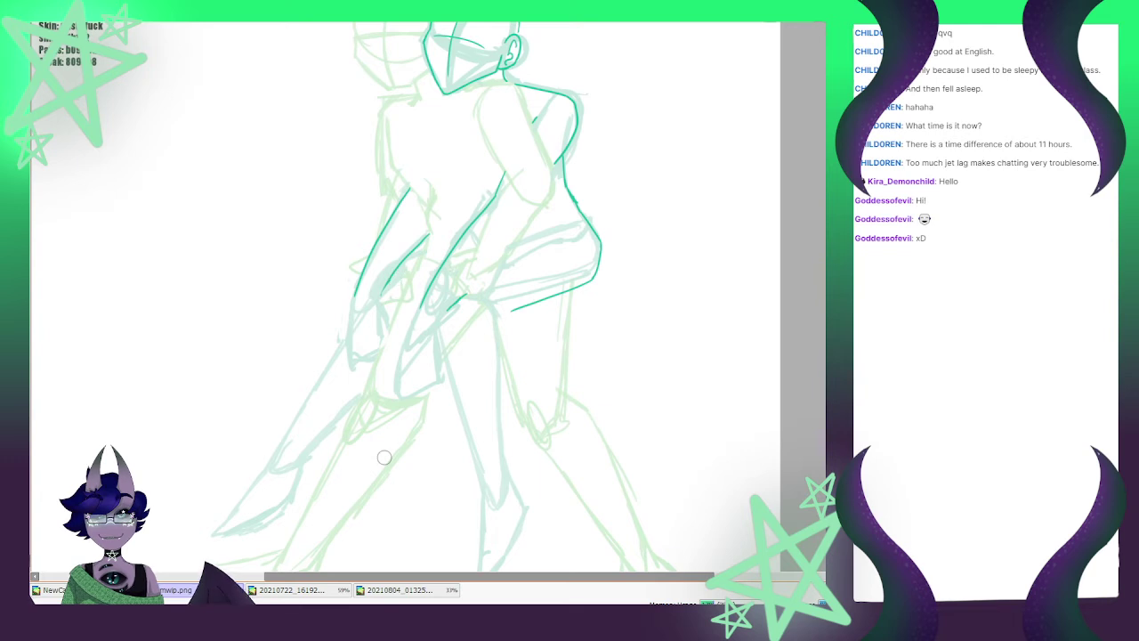
Darken the inner wrist line of the teal figure's farther forearm and draw the rounded thumb base and thumb below it
left_click_drag(390, 281, 381, 300)
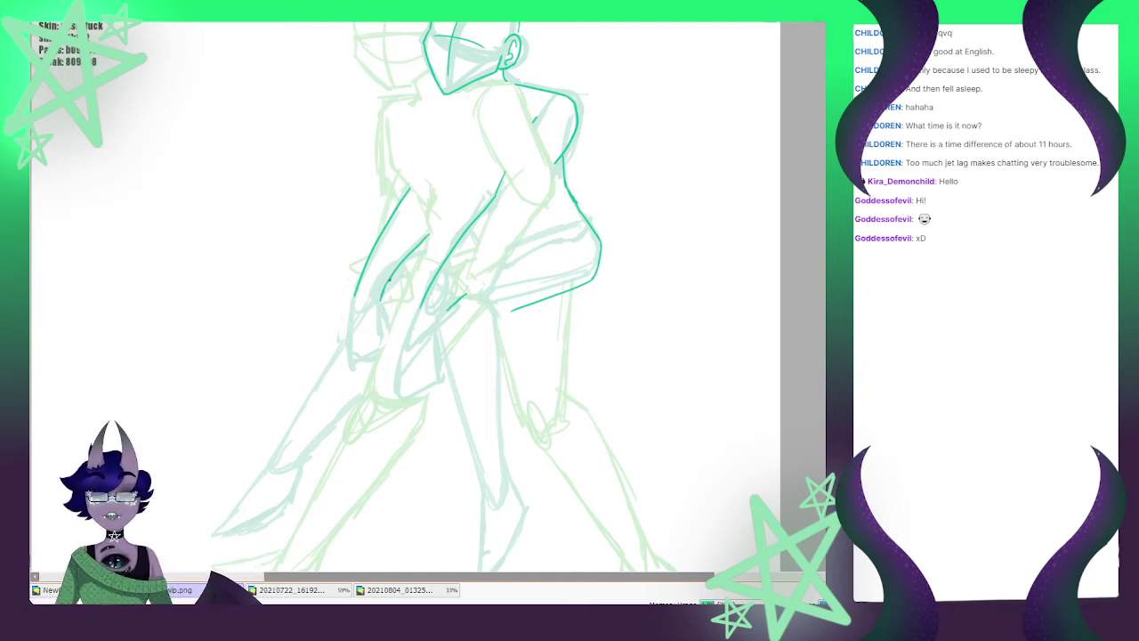
left_click_drag(389, 280, 384, 300)
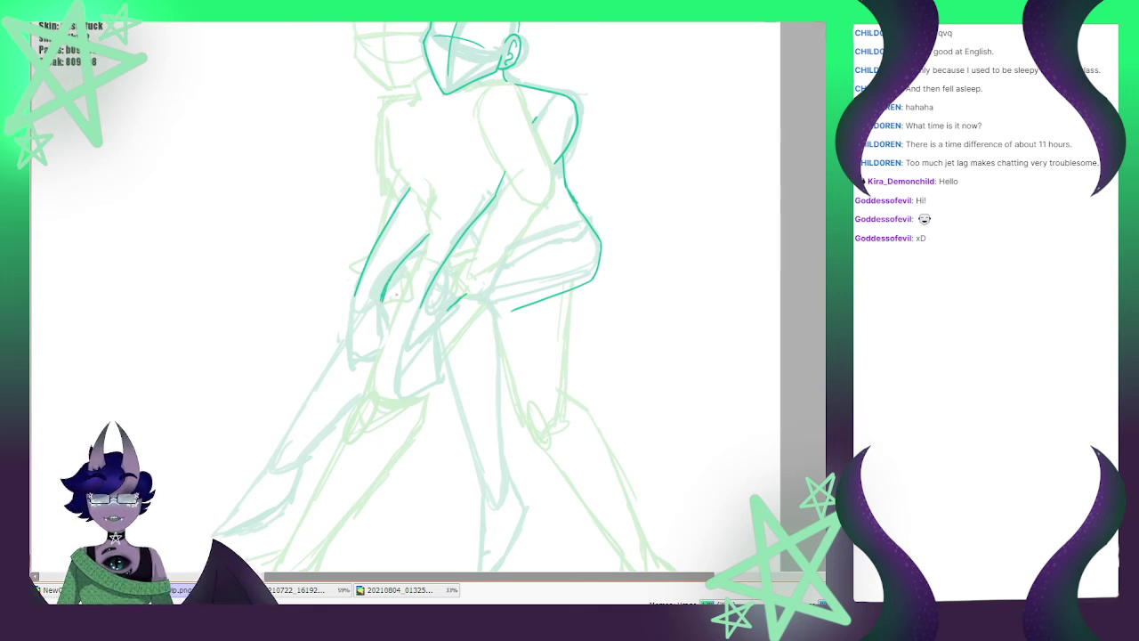
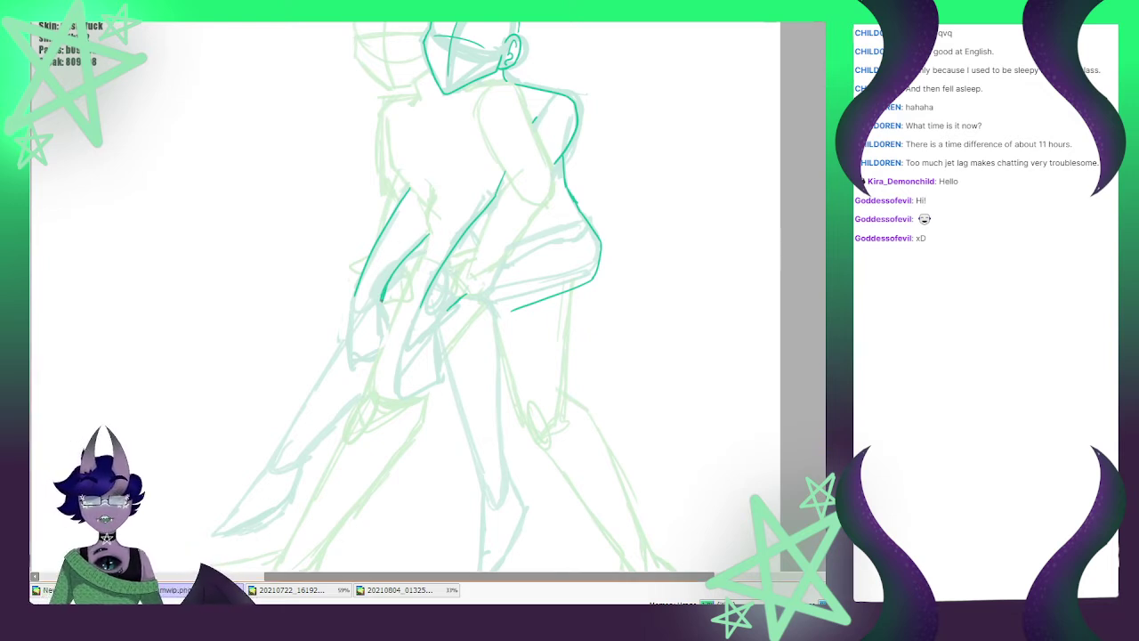
left_click_drag(383, 336, 379, 310)
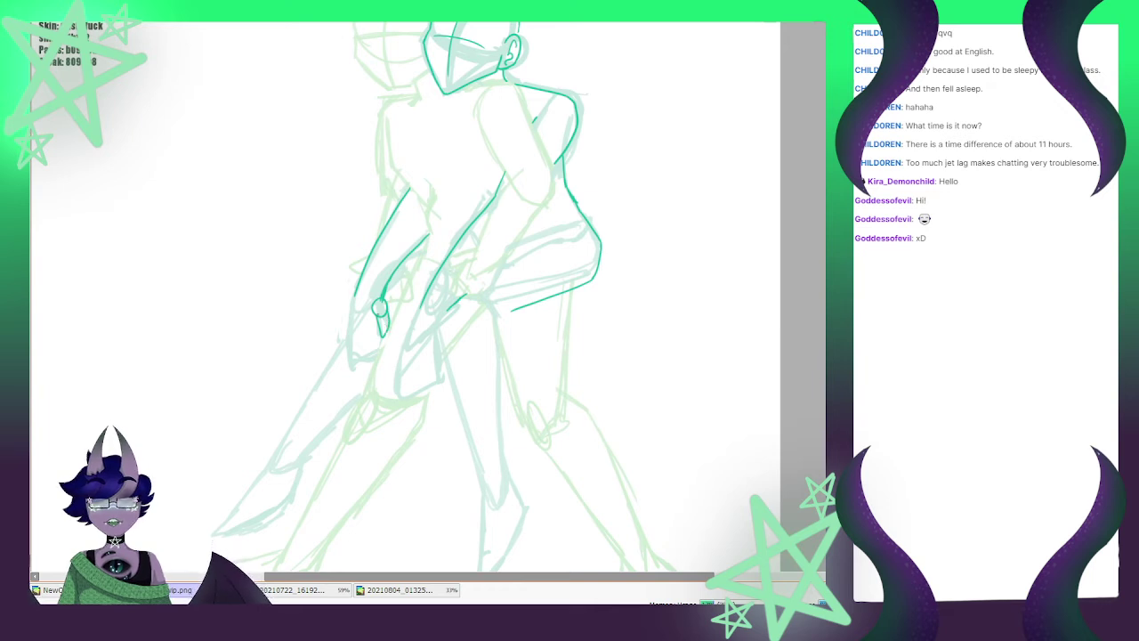
Draw the long downward-pointing fingers and the outer edge of the teal figure's farther hand
left_click_drag(366, 308, 371, 376)
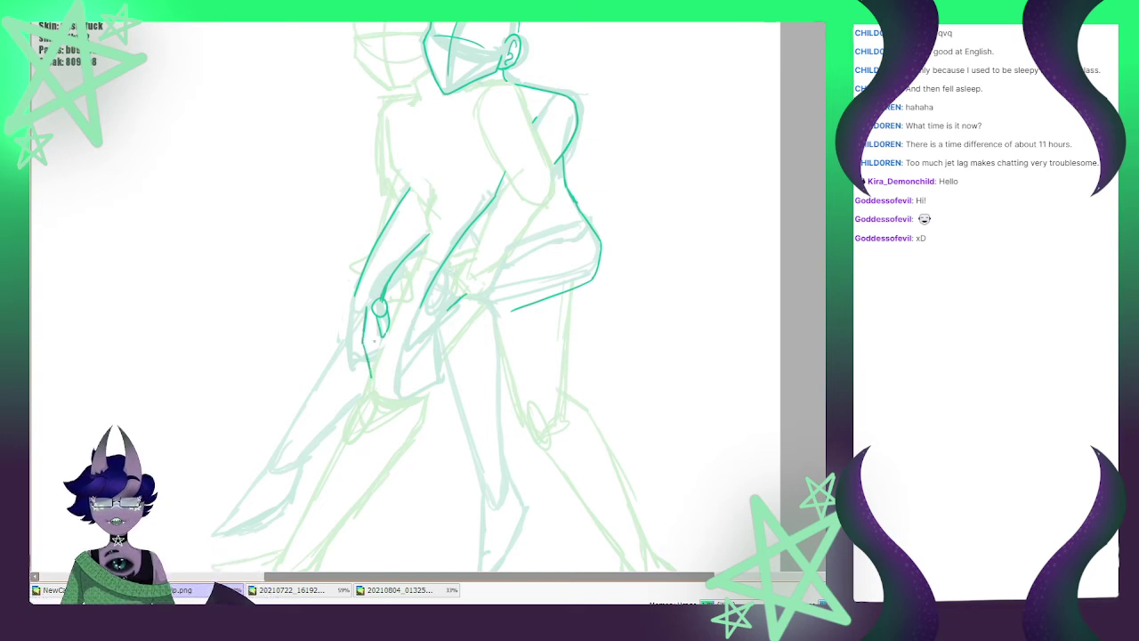
left_click_drag(373, 335, 378, 357)
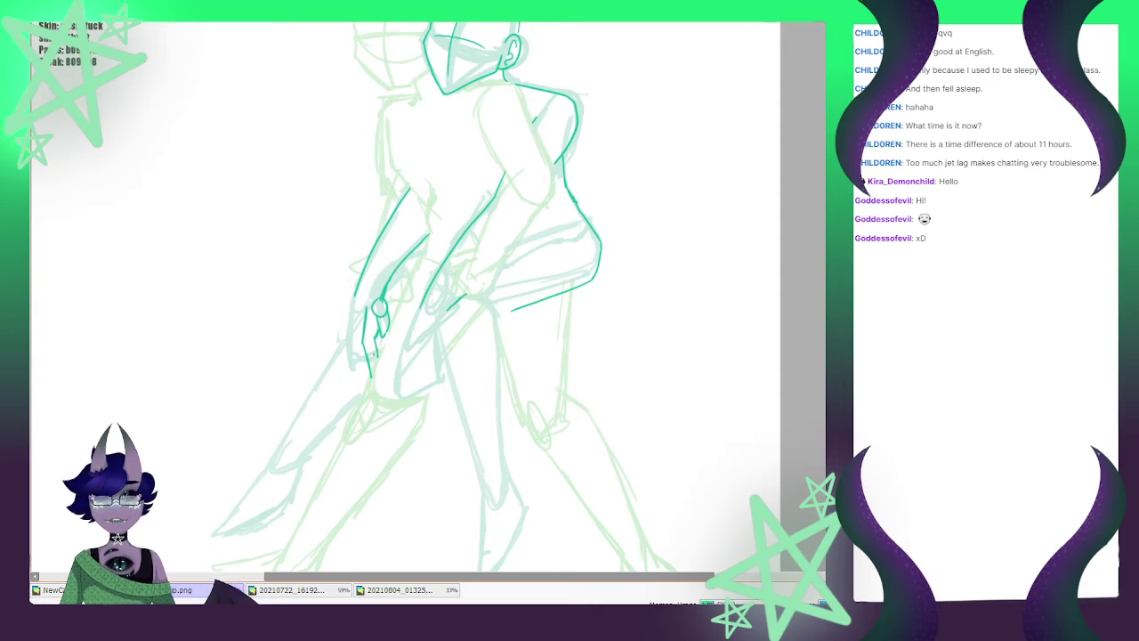
left_click_drag(356, 304, 370, 374)
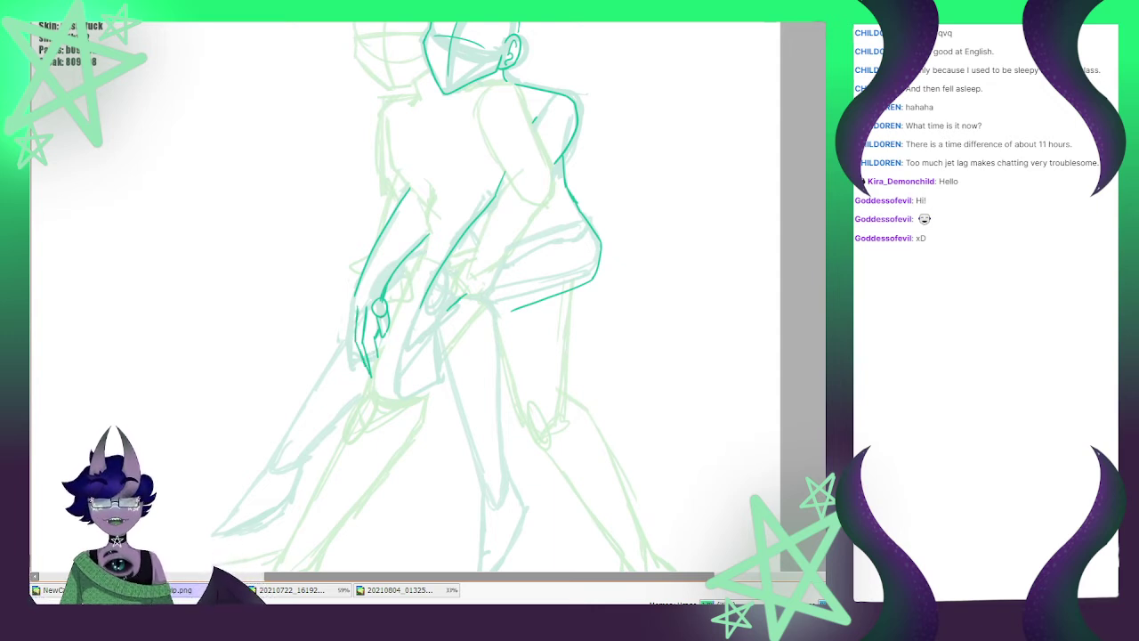
left_click_drag(353, 302, 359, 355)
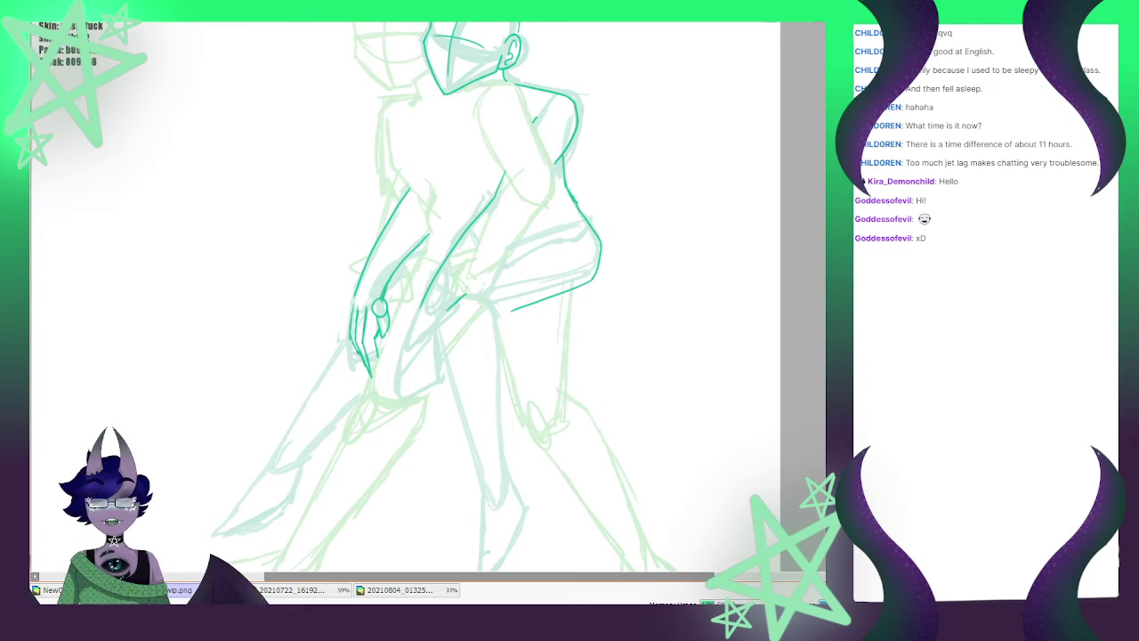
left_click_drag(354, 300, 351, 320)
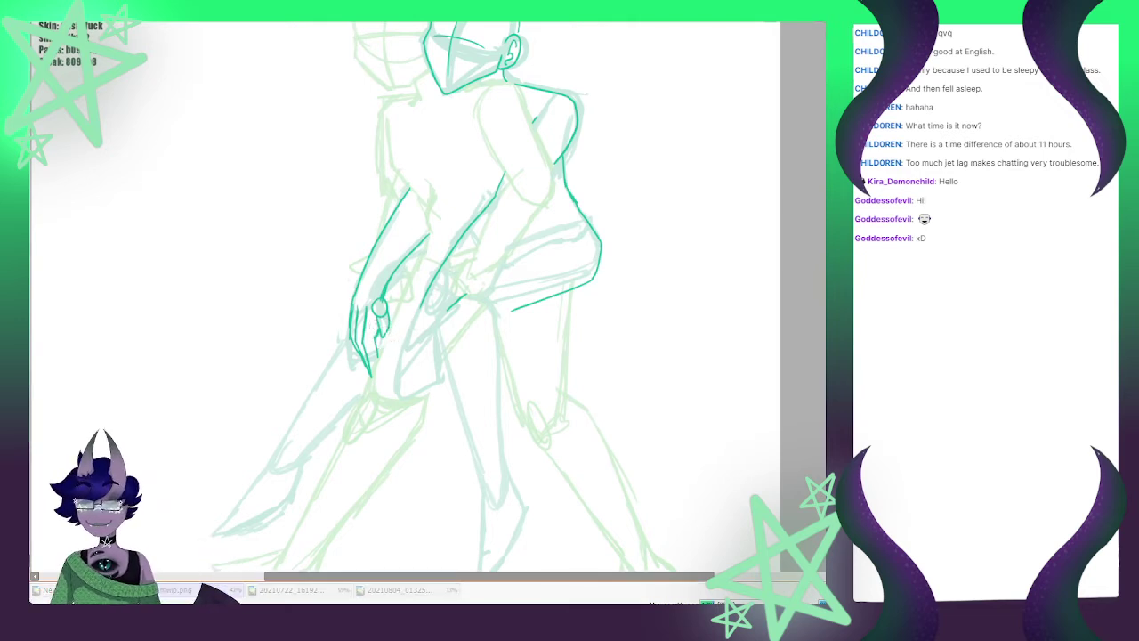
Transform the teal farther hand, moving it up to meet the wrist and adjusting its size slightly
key("ctrl+t")
left_click_drag(391, 294, 386, 301)
left_click_drag(370, 340, 373, 327)
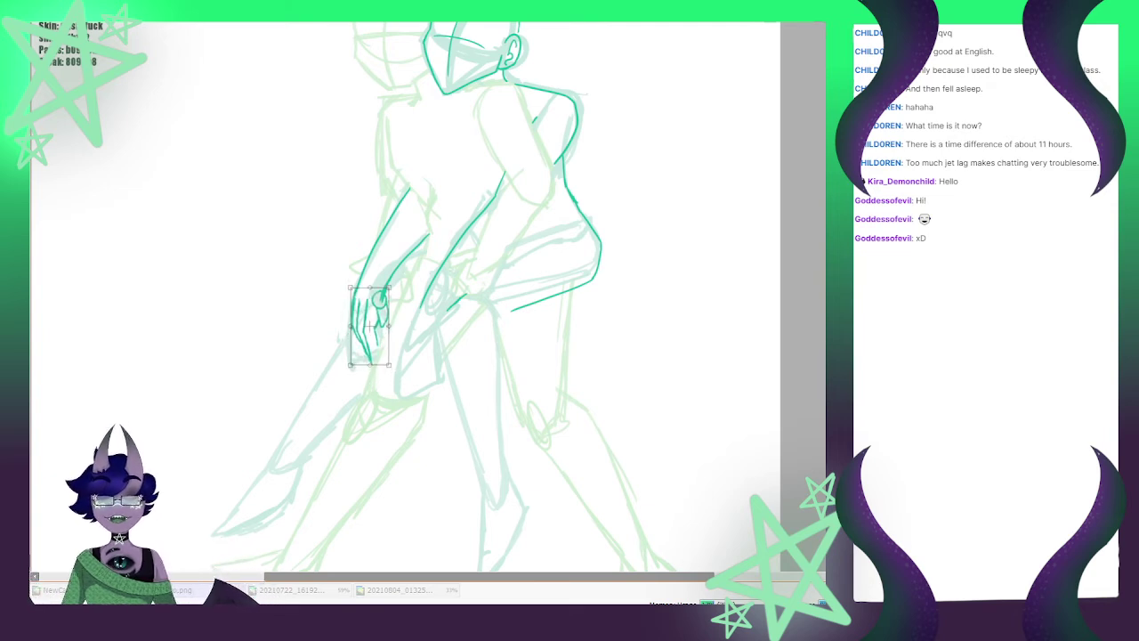
left_click_drag(389, 287, 393, 279)
left_click_drag(372, 322, 370, 324)
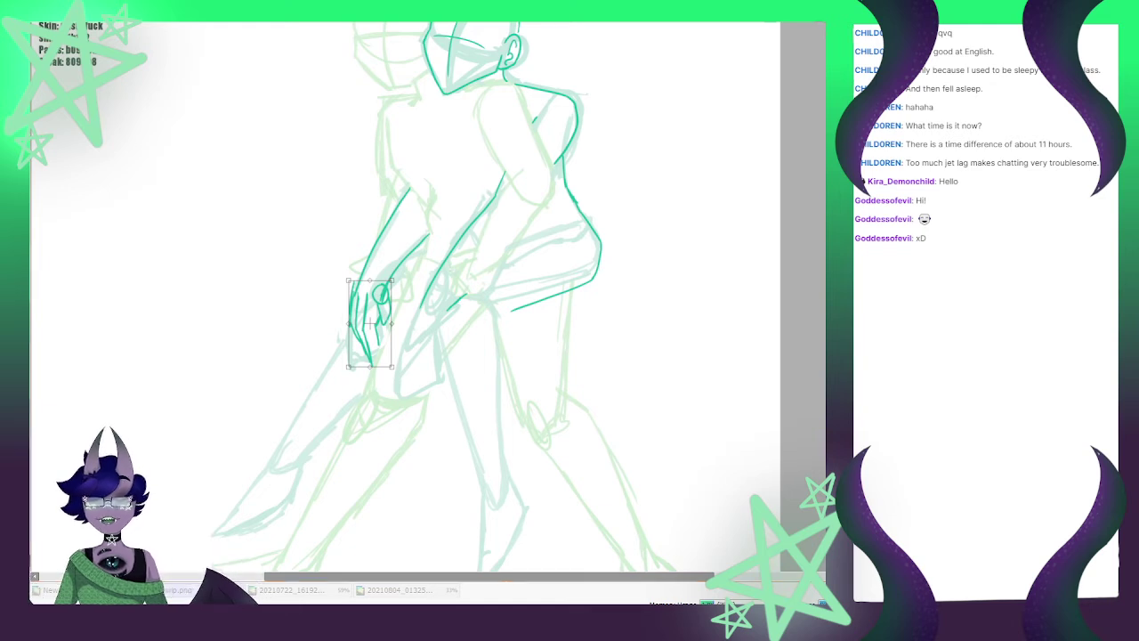
key("Return")
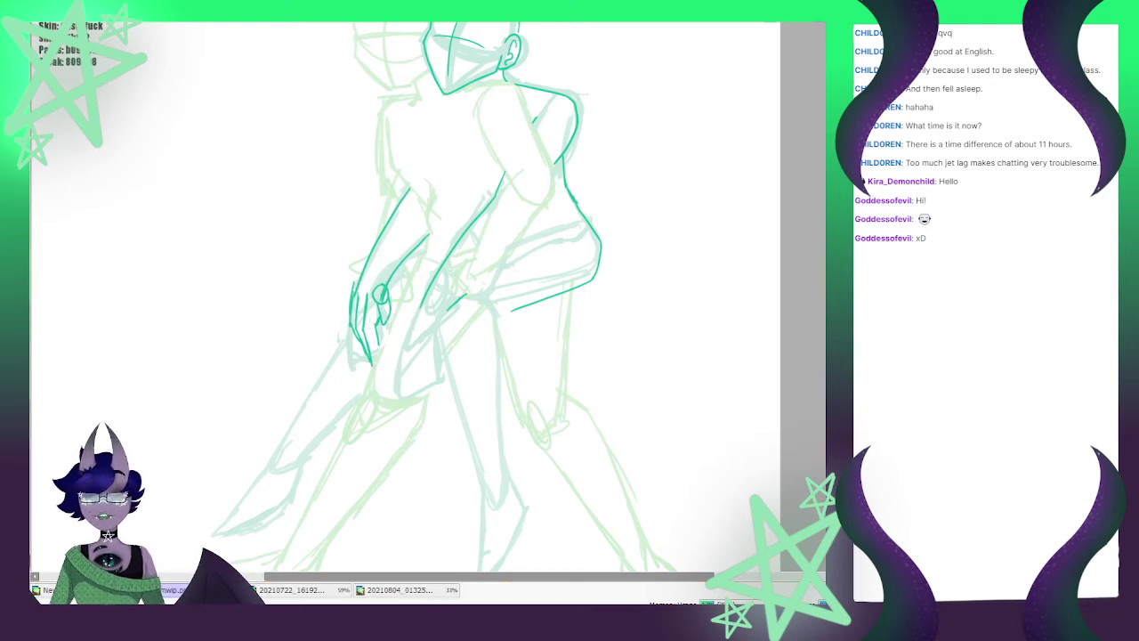
Close the fingertip outline of the farther hand and refine the lines where the hand joins the wrist
left_click_drag(380, 350, 373, 364)
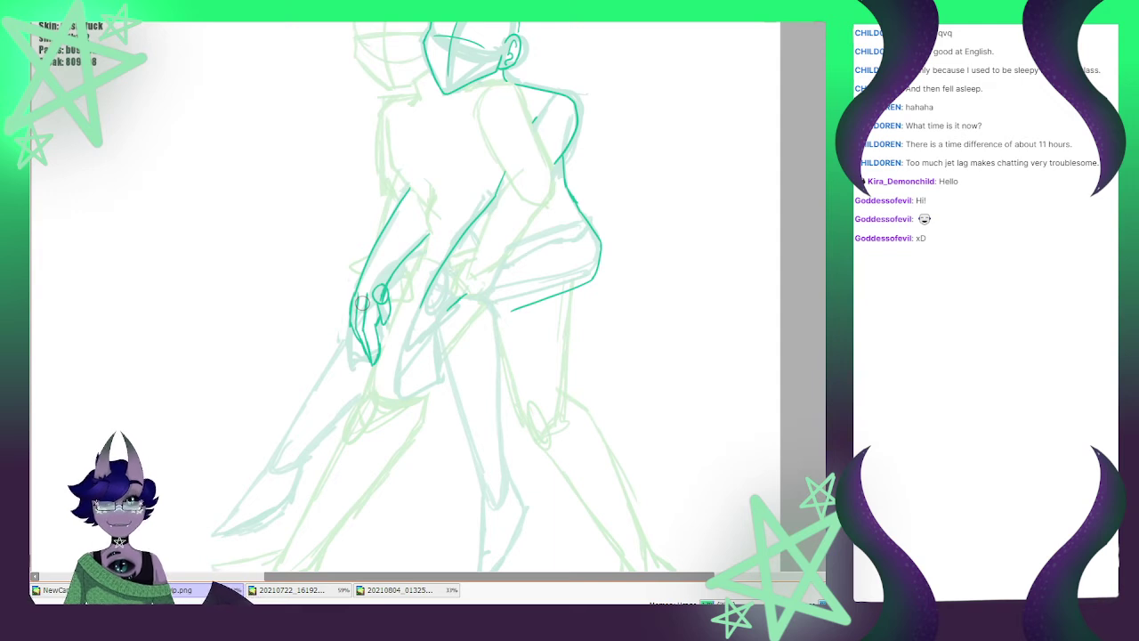
left_click_drag(389, 276, 355, 294)
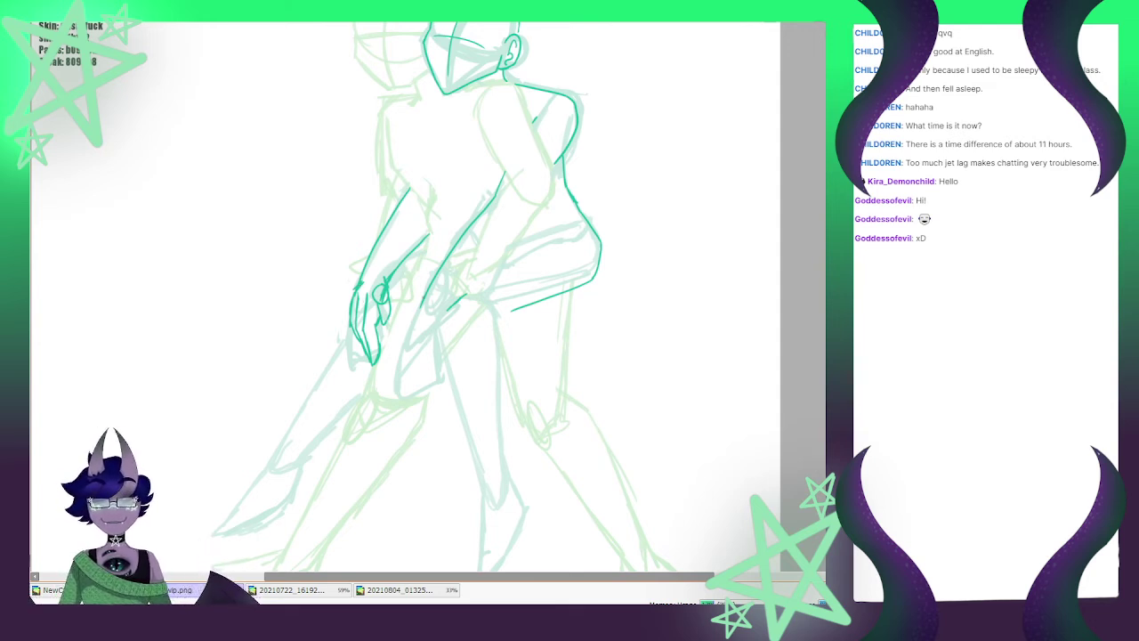
left_click_drag(355, 288, 347, 314)
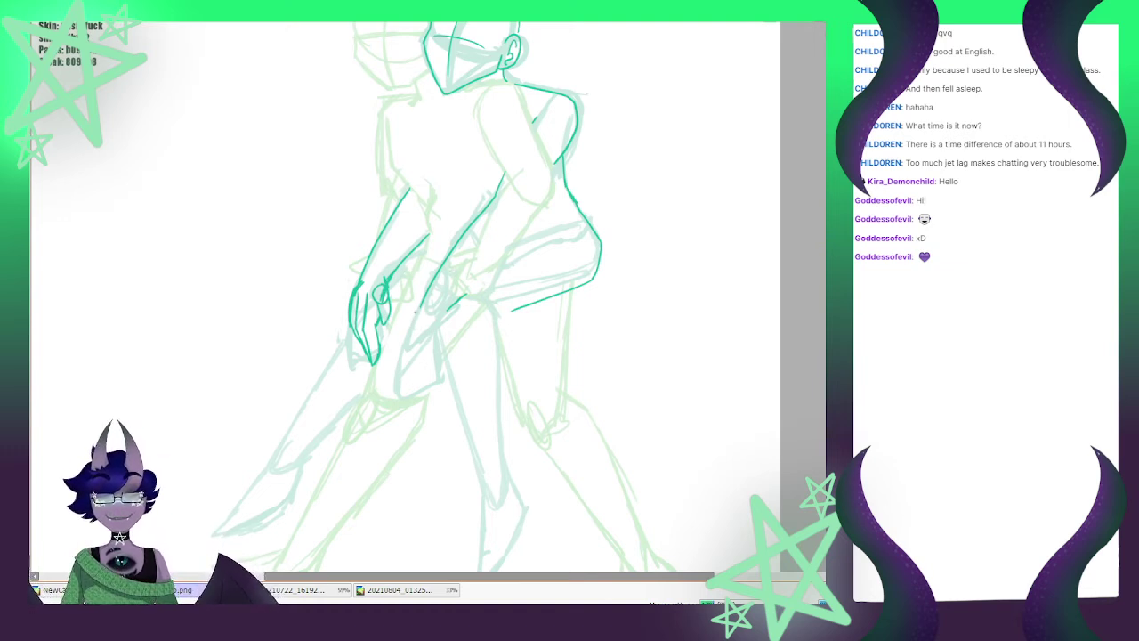
mouse_move(422, 303)
left_mouse_down()
mouse_move(400, 346)
mouse_move(401, 383)
left_mouse_up()
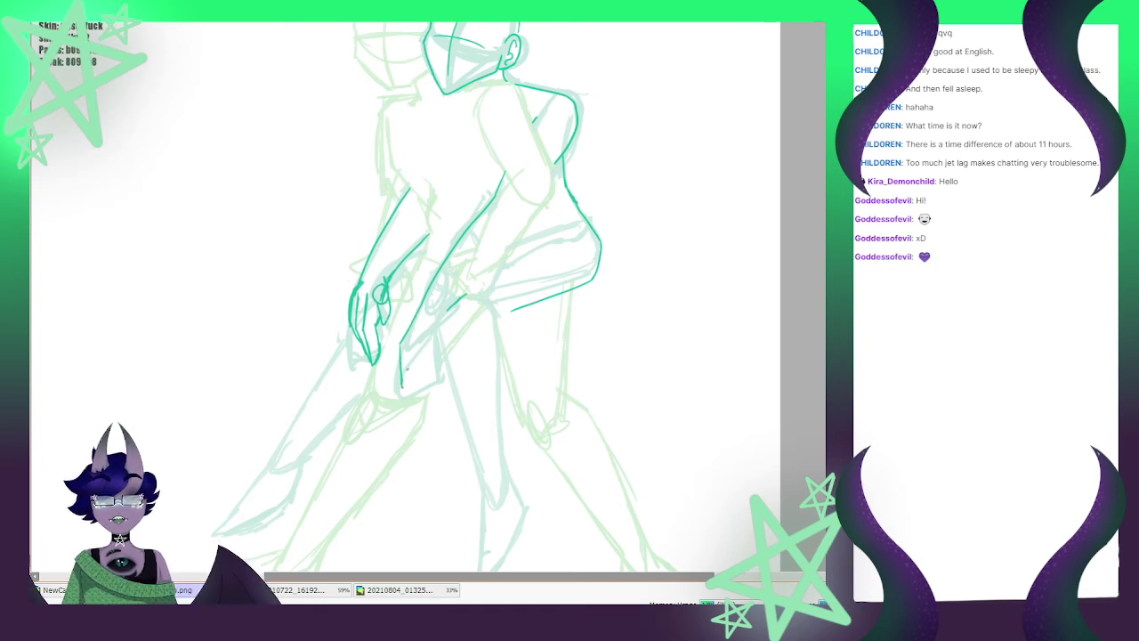
key("ctrl+z")
key("ctrl+z")
key("ctrl+z")
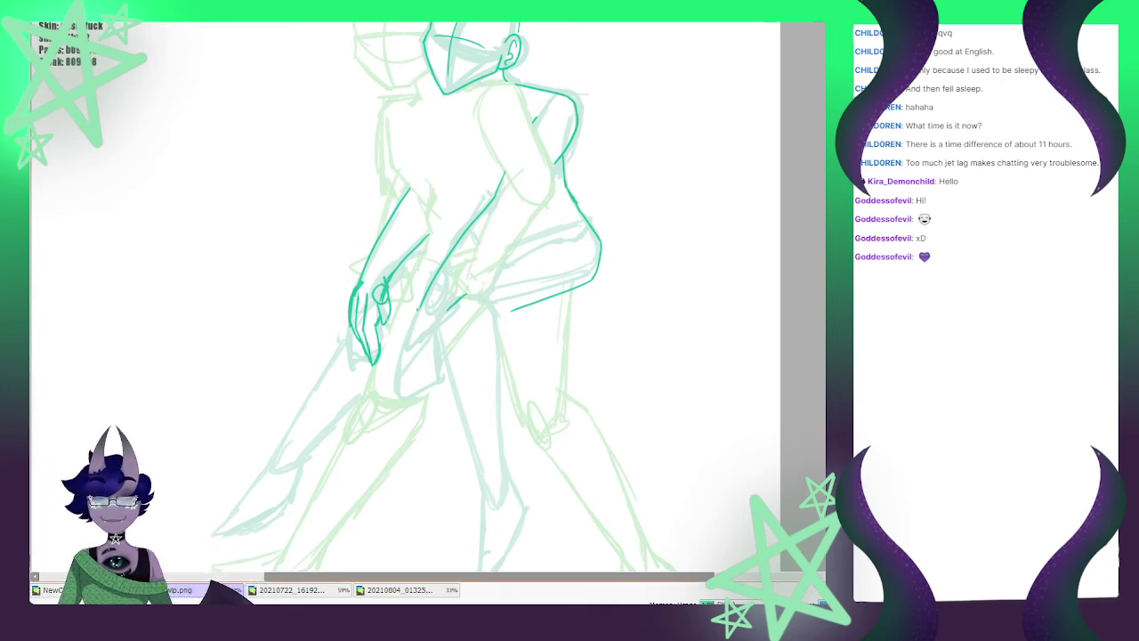
Draw the teal figure's nearer hand with spread fingers pointing down from the wrist, including the thumb side
mouse_move(420, 308)
left_mouse_down()
mouse_move(404, 350)
mouse_move(411, 388)
left_mouse_up()
left_click_drag(422, 326, 422, 392)
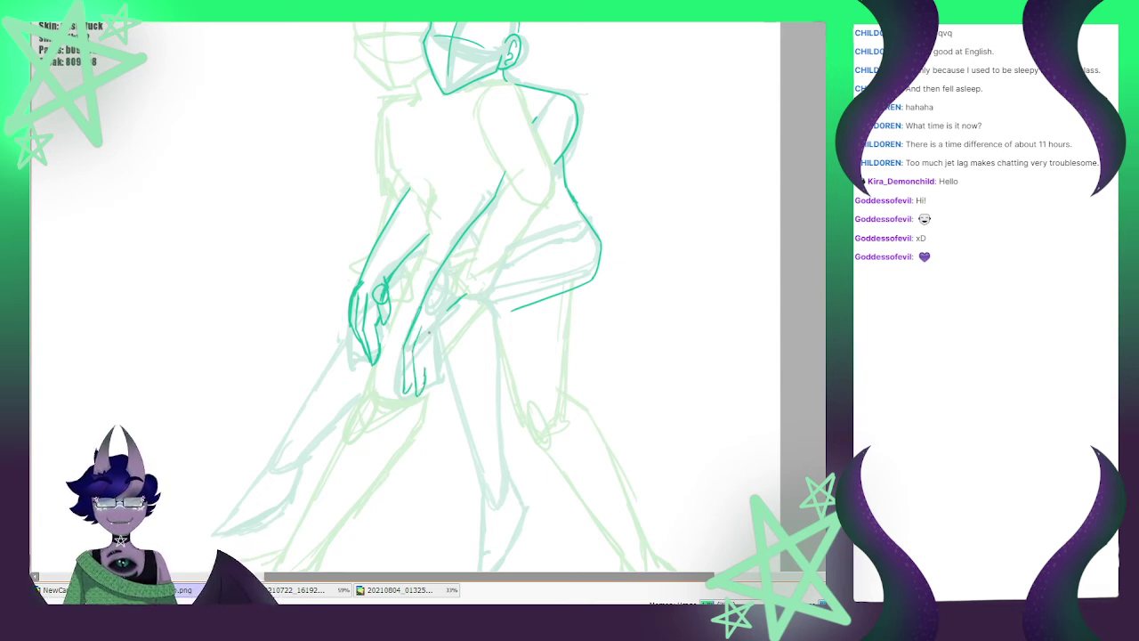
mouse_move(426, 334)
left_mouse_down()
mouse_move(436, 384)
mouse_move(436, 344)
mouse_move(450, 360)
mouse_move(448, 327)
mouse_move(450, 341)
left_mouse_up()
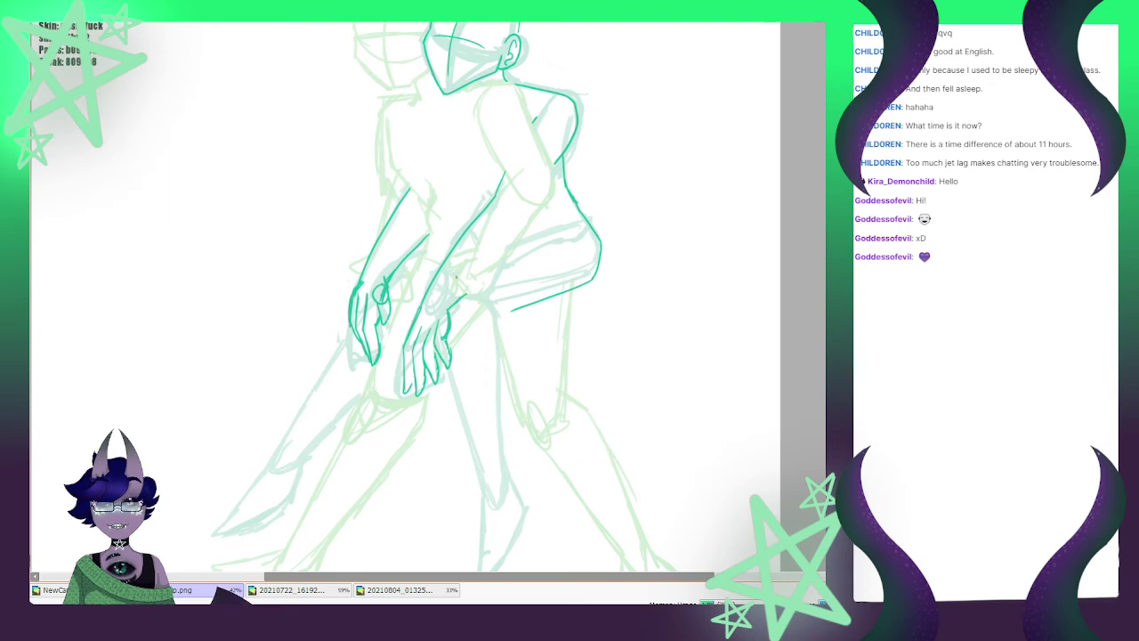
mouse_move(418, 310)
left_mouse_down()
mouse_move(397, 347)
mouse_move(413, 315)
left_mouse_up()
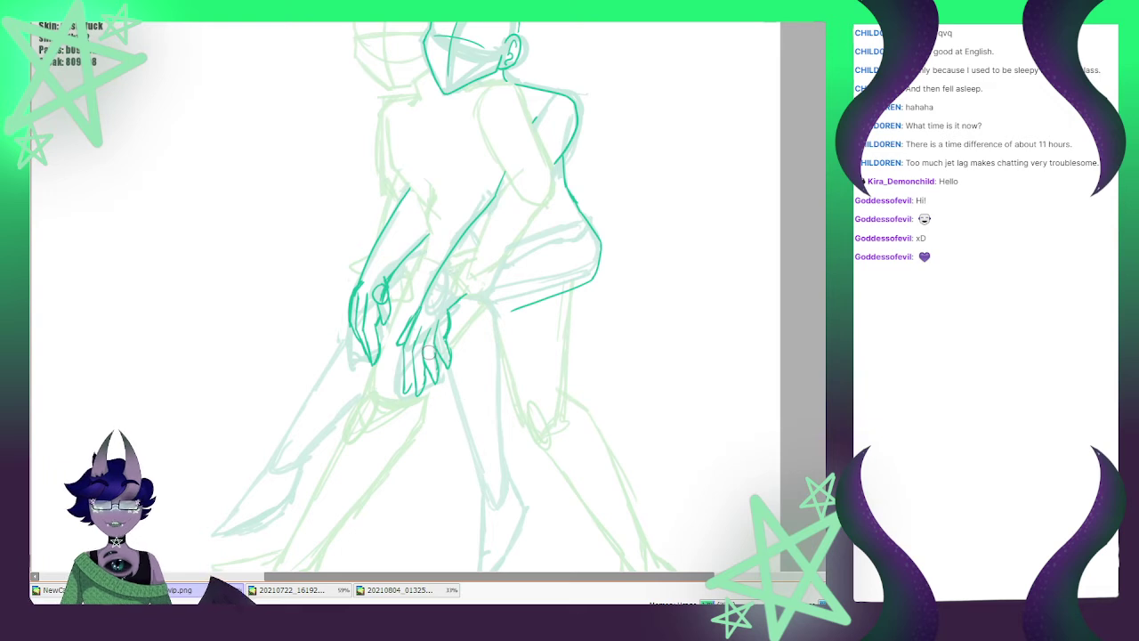
Transform the teal nearer hand, moving it up to meet the forearm and making it slightly wider
key("ctrl+t")
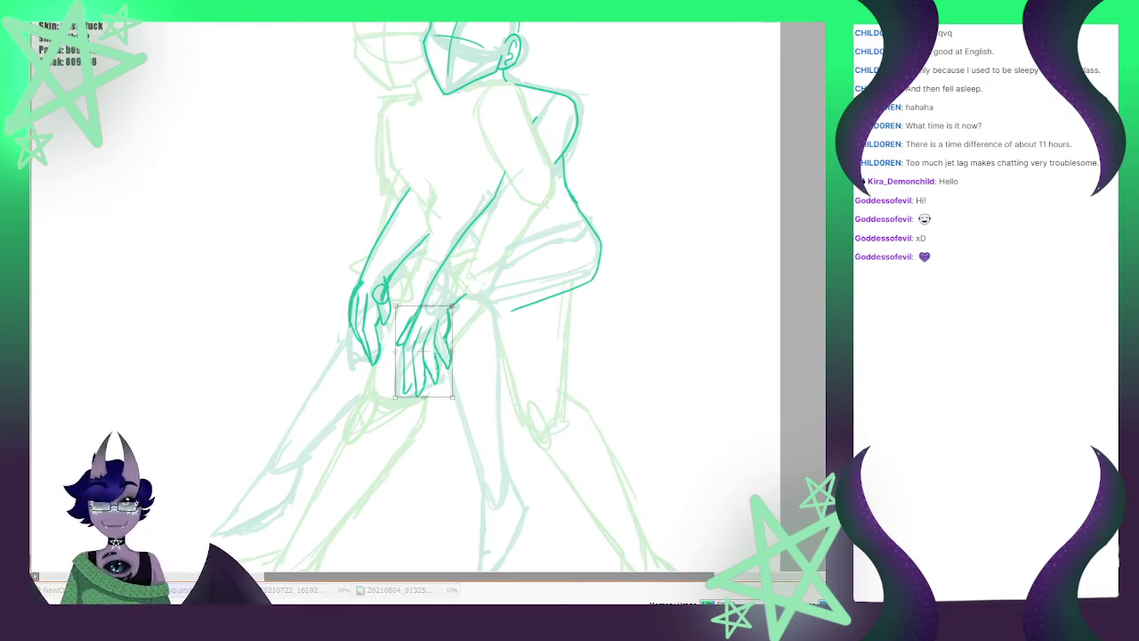
mouse_move(423, 350)
left_mouse_down()
mouse_move(424, 341)
mouse_move(459, 342)
left_mouse_up()
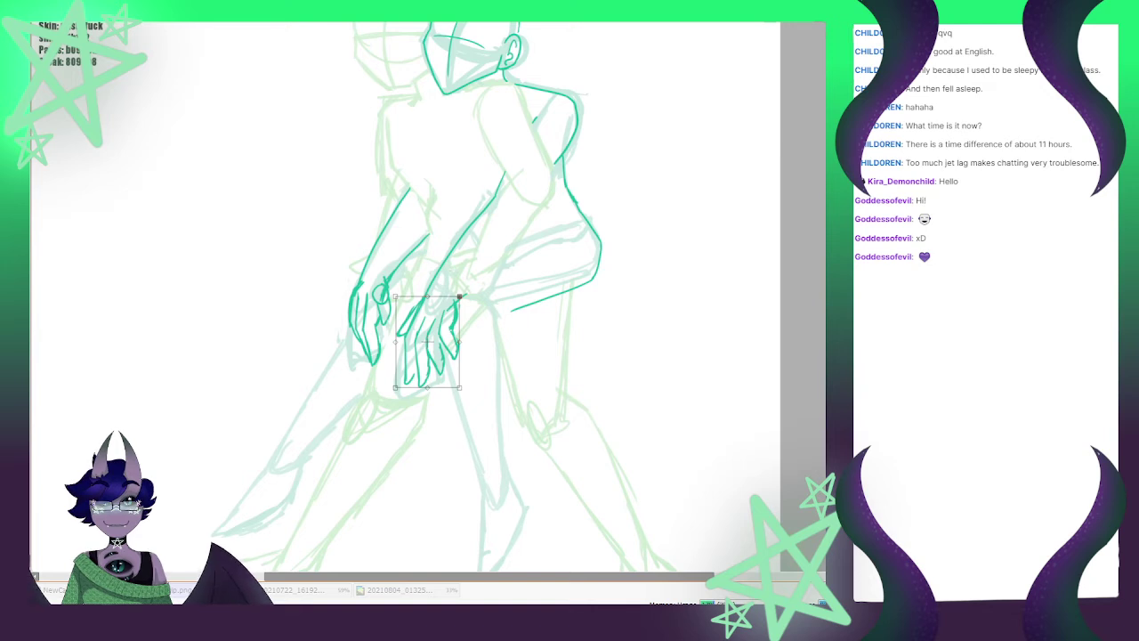
left_click_drag(459, 296, 456, 300)
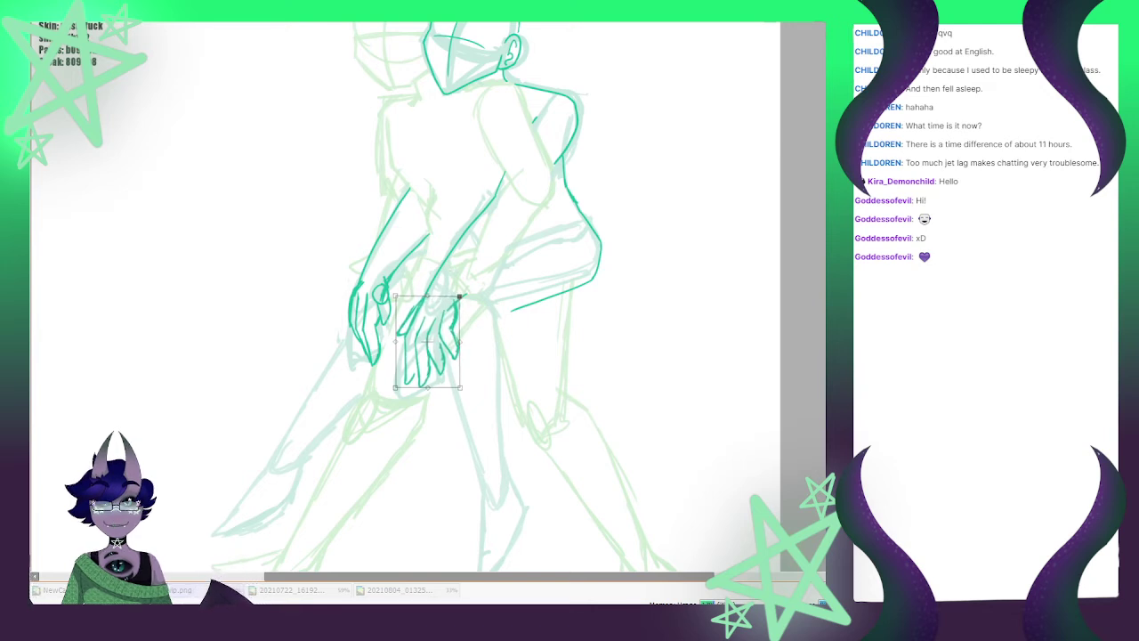
left_click_drag(459, 296, 456, 300)
left_click_drag(428, 344, 427, 337)
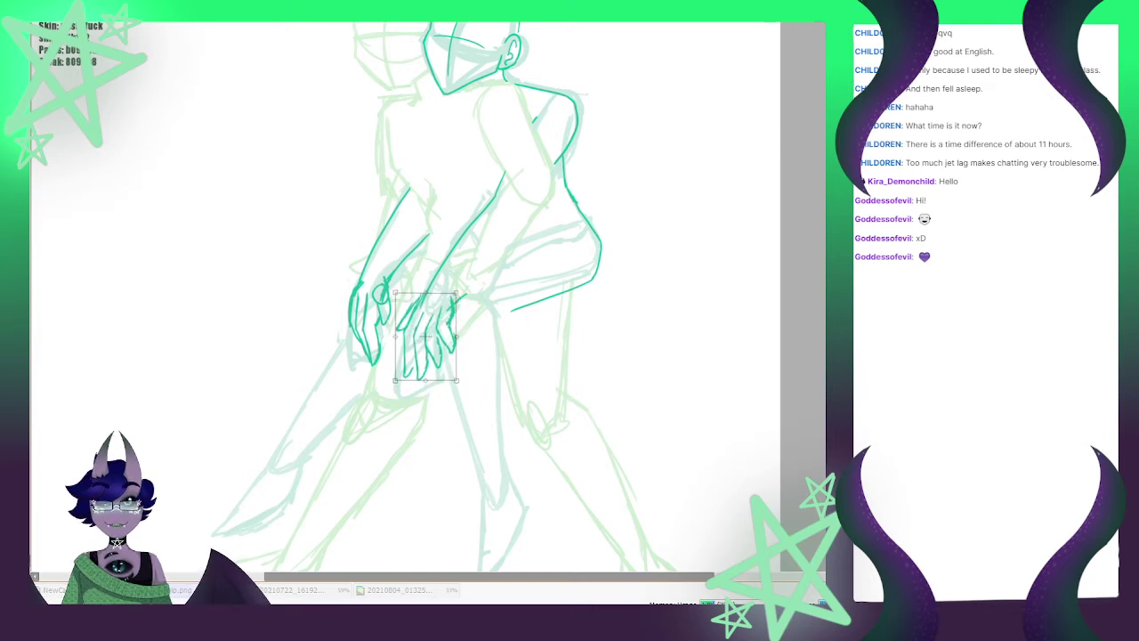
key("Return")
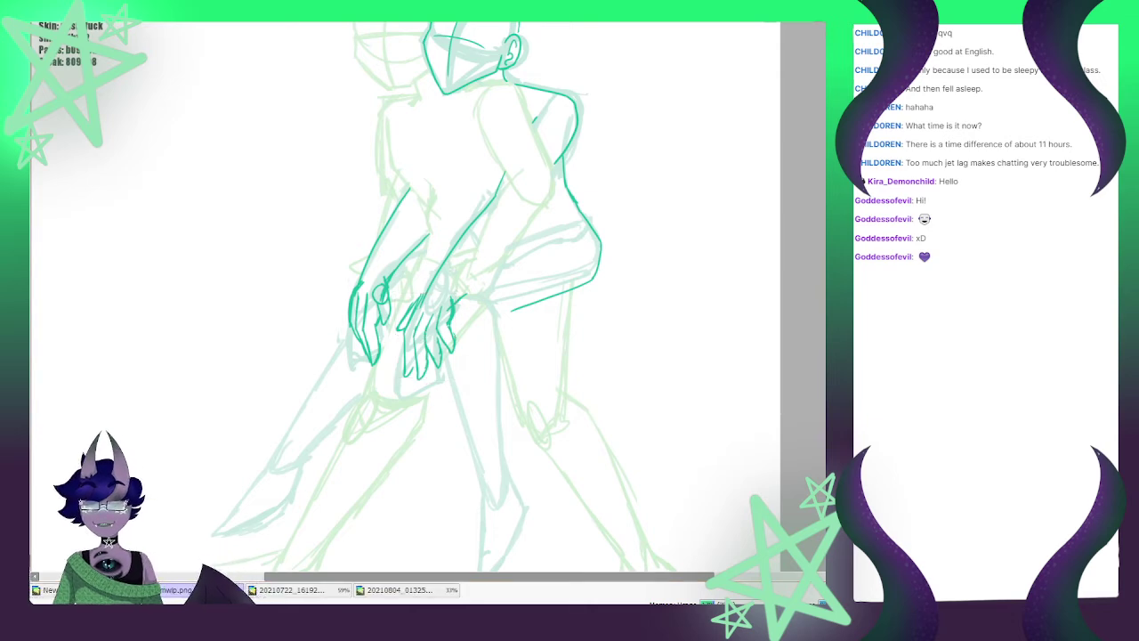
Examine both teal hands and the hip contour close up and against the whole two-figure pose
scroll(400, 229, "down", 2)
scroll(404, 164, "up", 2)
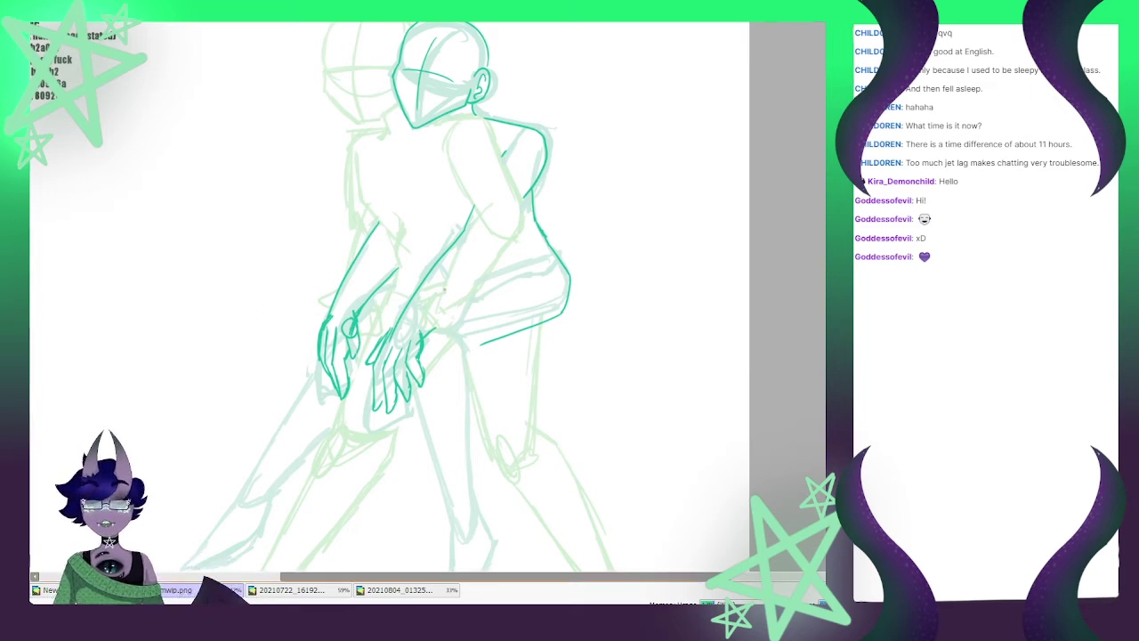
scroll(423, 298, "down", 1)
scroll(485, 194, "up", 4)
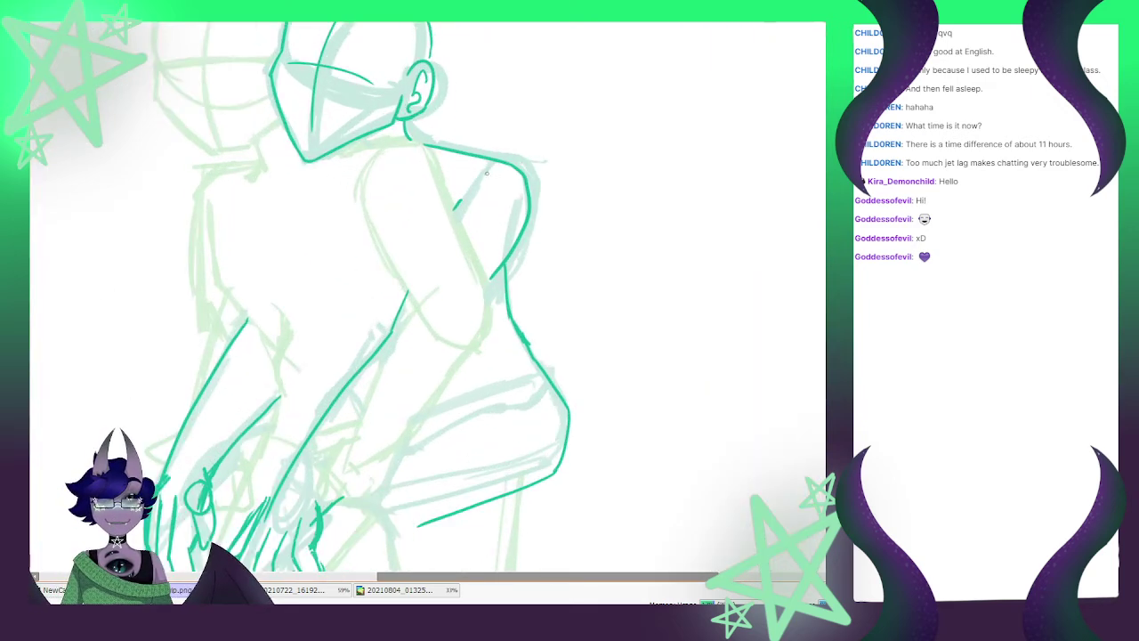
scroll(454, 210, "down", 1)
scroll(455, 210, "down", 3)
scroll(445, 341, "up", 2)
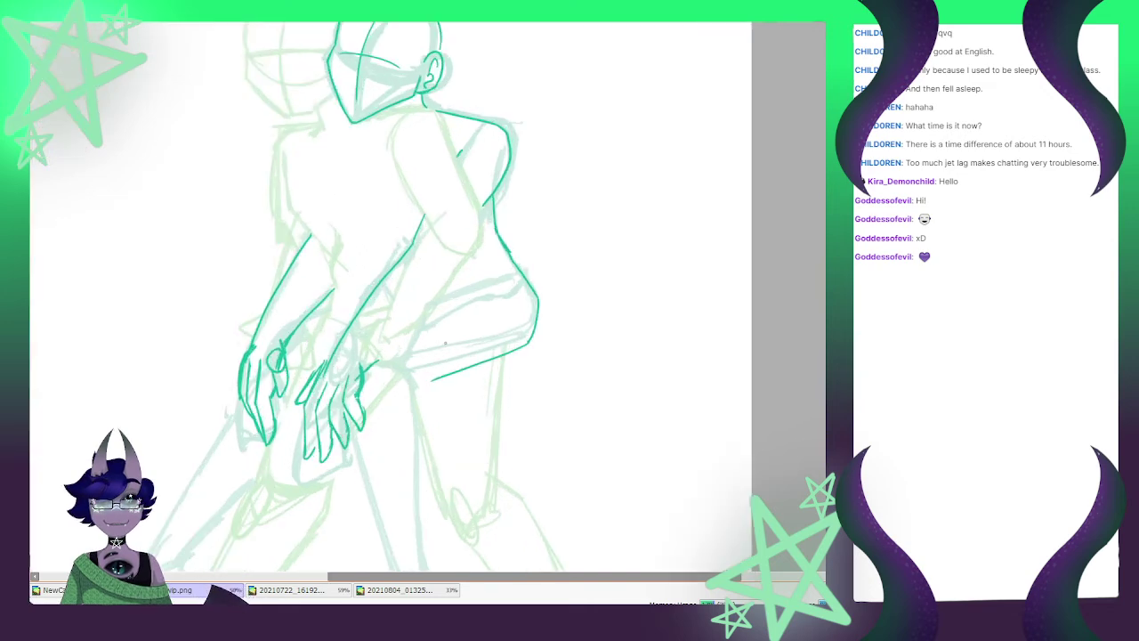
scroll(444, 342, "down", 4)
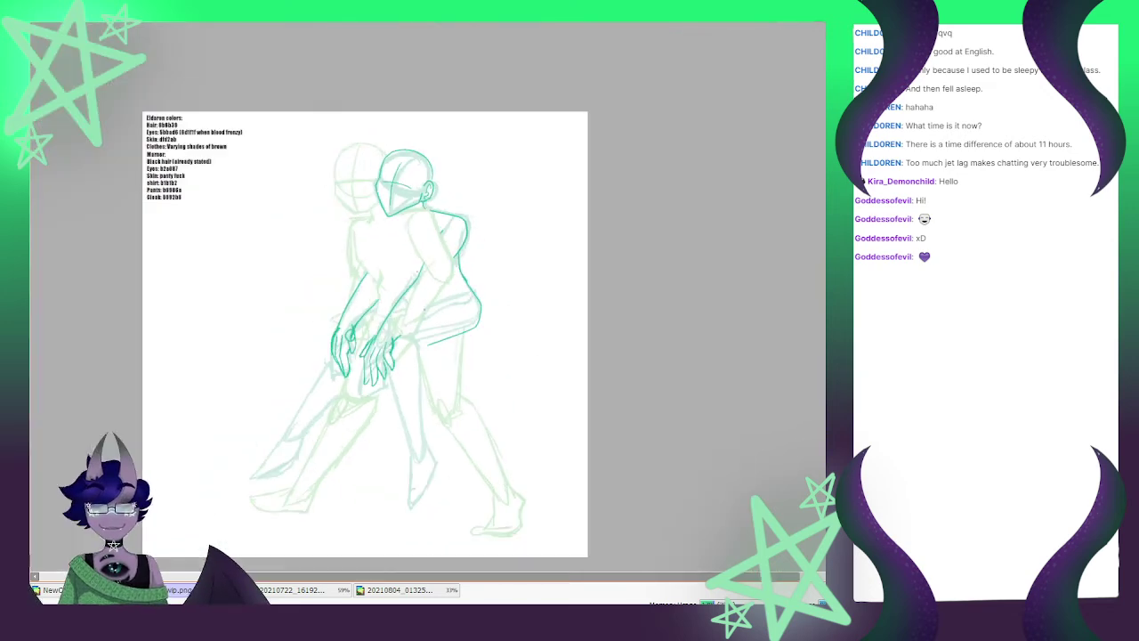
scroll(442, 243, "up", 1)
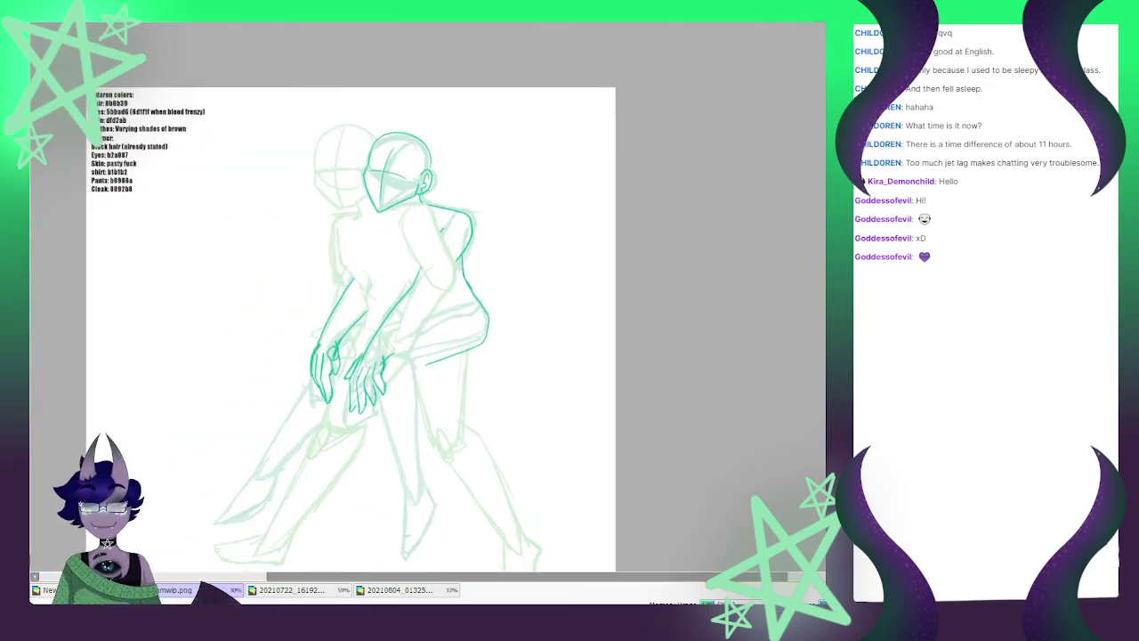
scroll(303, 349, "up", 1)
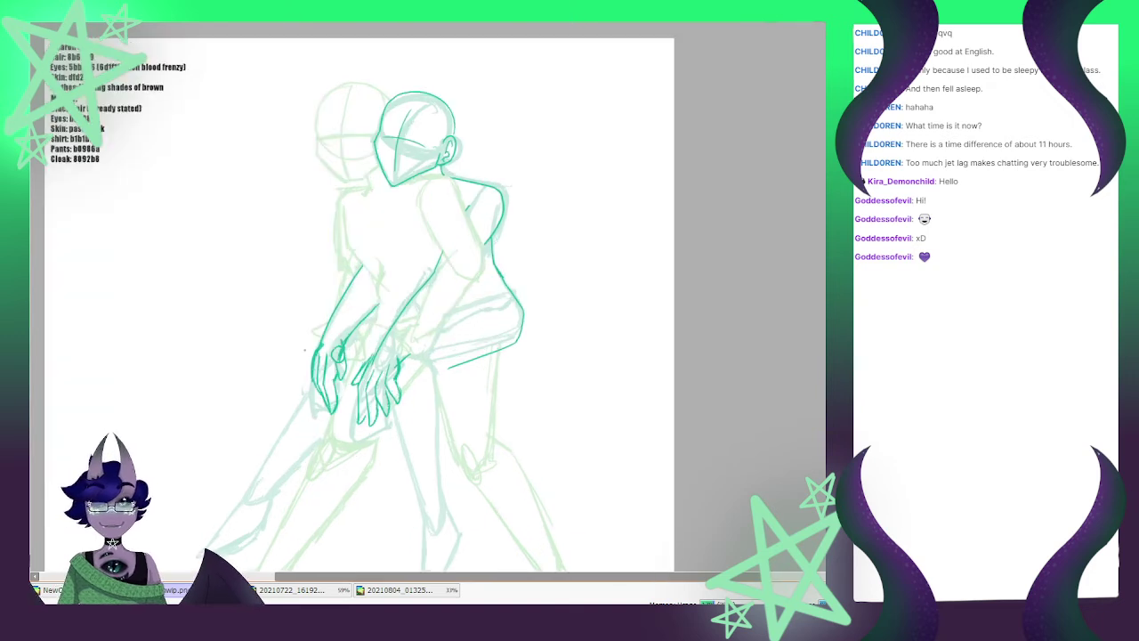
Draw the teal figure's nearer leg: the thigh's upper crease and underside, plus both edges of the lower leg down to the ankle
left_click_drag(461, 306, 448, 311)
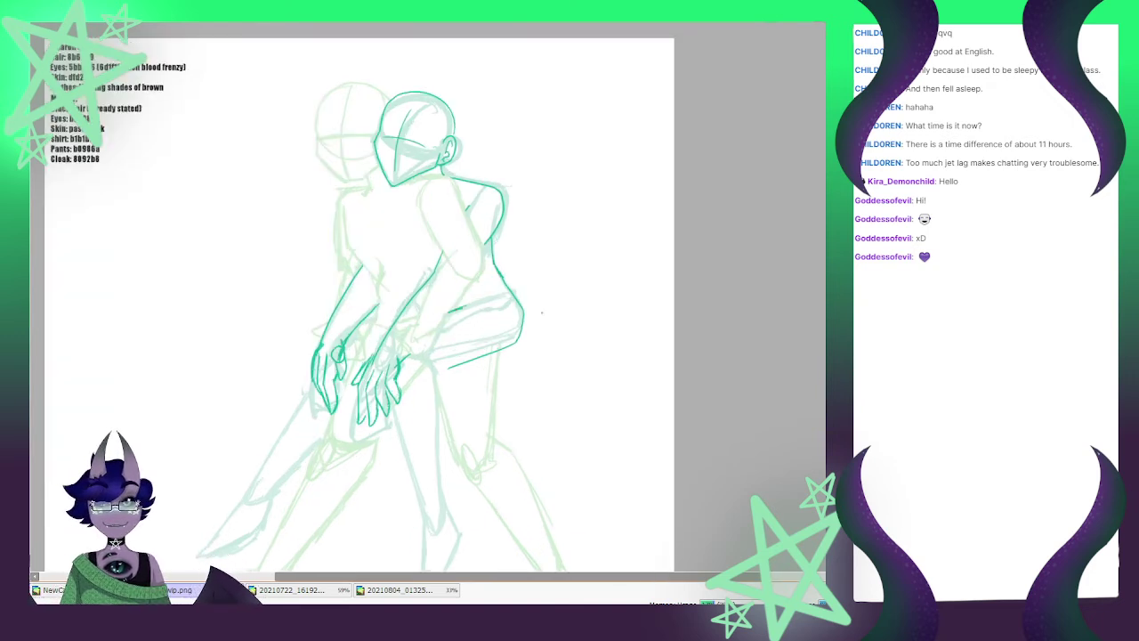
mouse_move(500, 347)
left_mouse_down()
mouse_move(408, 377)
mouse_move(455, 364)
left_mouse_up()
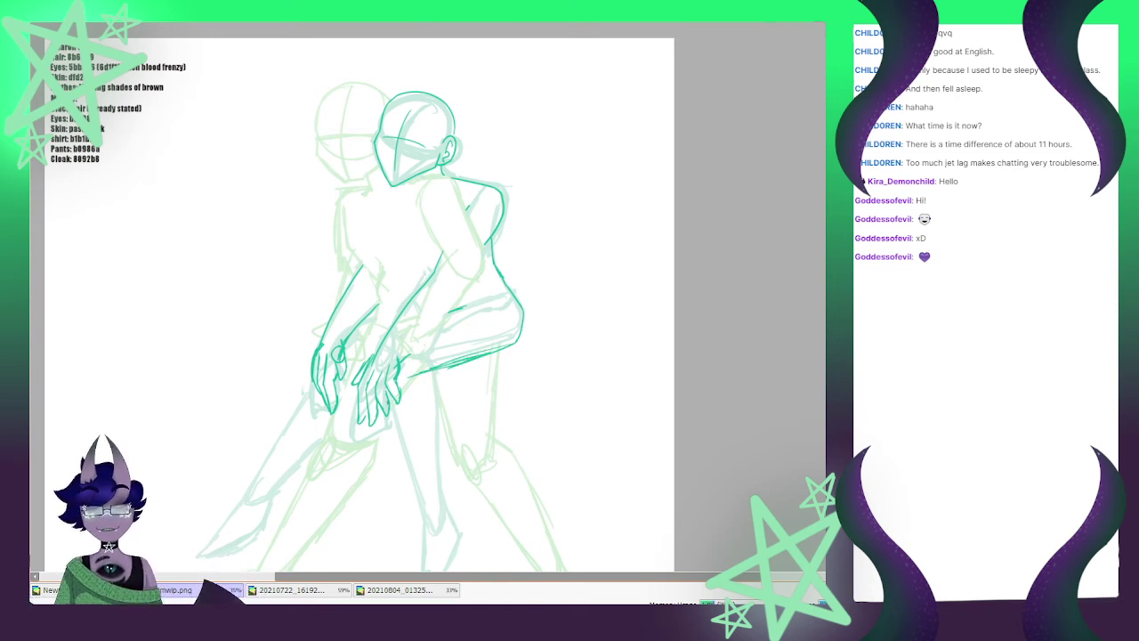
left_click_drag(388, 392, 431, 523)
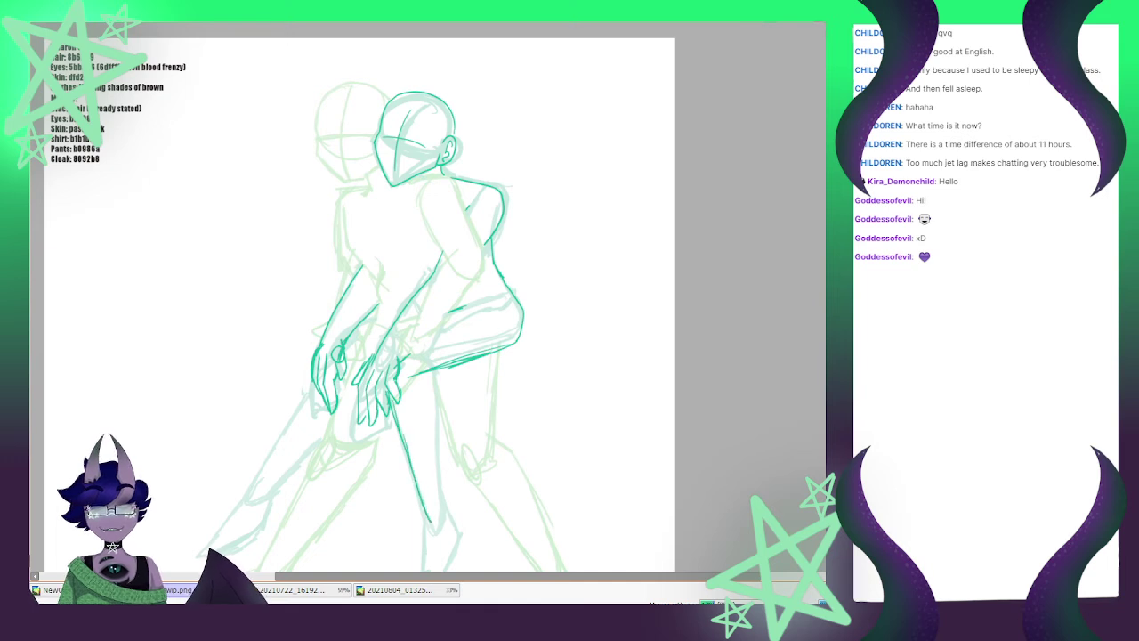
left_click_drag(434, 370, 443, 507)
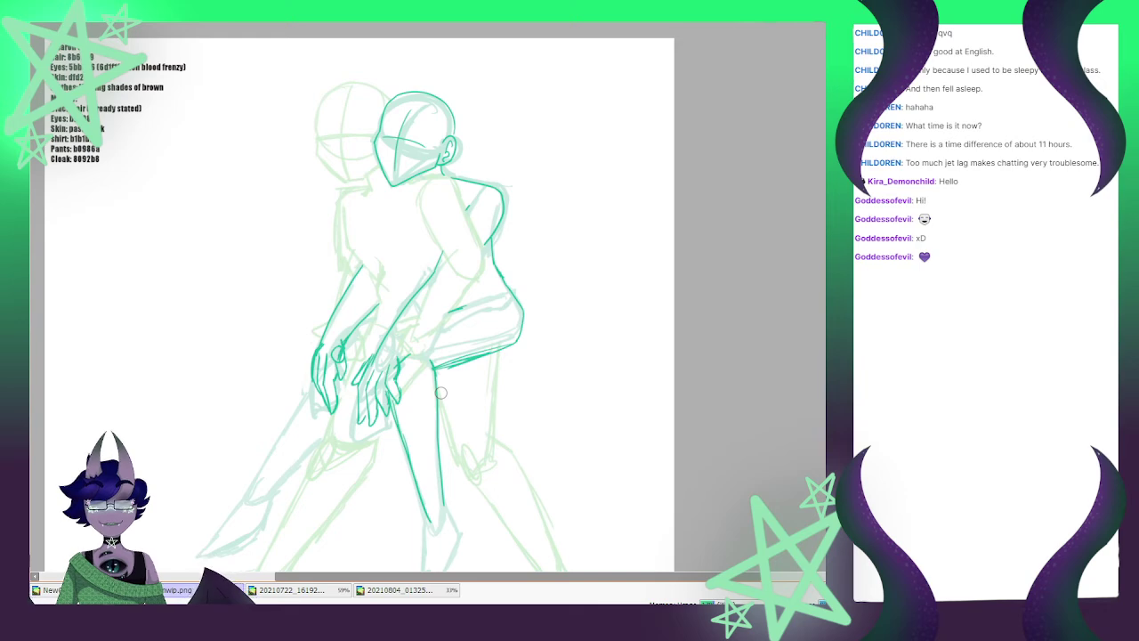
Draw the teal figure's nearer foot below the ankle, with heel, sole and pointed toes
scroll(441, 393, "down", 4)
scroll(463, 485, "up", 5)
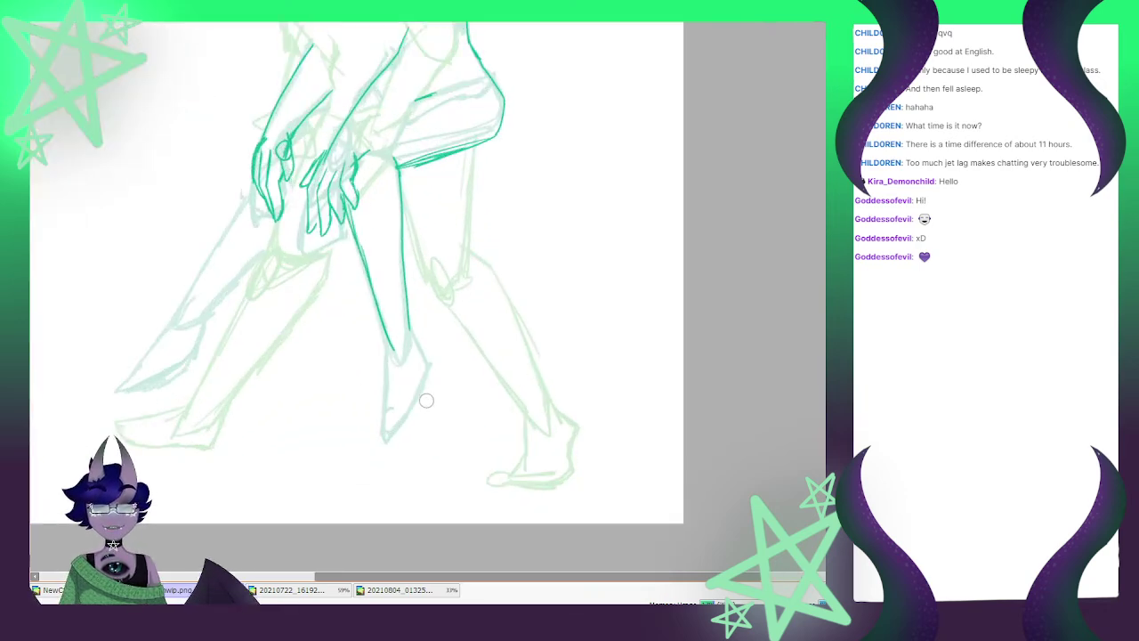
mouse_move(393, 349)
left_mouse_down()
mouse_move(409, 328)
mouse_move(391, 423)
left_mouse_up()
mouse_move(409, 329)
left_mouse_down()
mouse_move(428, 367)
mouse_move(402, 427)
mouse_move(419, 380)
left_mouse_up()
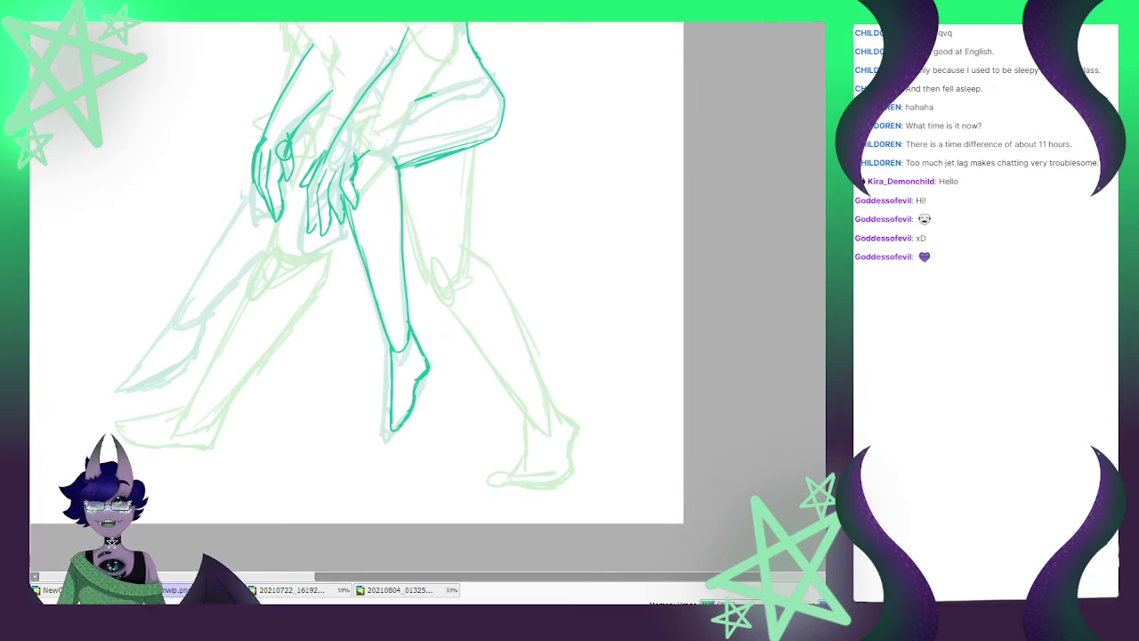
mouse_move(418, 407)
left_mouse_down()
mouse_move(378, 445)
mouse_move(436, 387)
mouse_move(445, 338)
mouse_move(422, 330)
mouse_move(394, 369)
mouse_move(382, 356)
mouse_move(391, 378)
left_mouse_up()
Transform the teal nearer foot, rotating its toes toward the farther leg and fitting it slightly smaller against the ankle
key("ctrl+t")
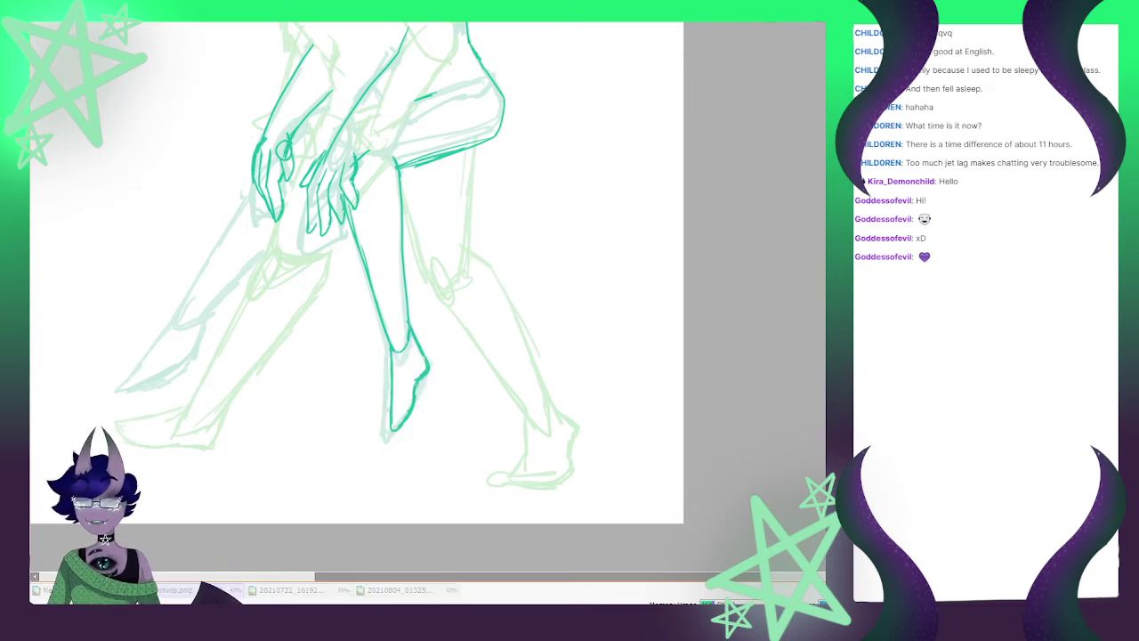
left_click_drag(430, 323, 434, 312)
left_click_drag(411, 379, 408, 380)
left_click_drag(408, 434, 416, 437)
left_click_drag(408, 369, 396, 373)
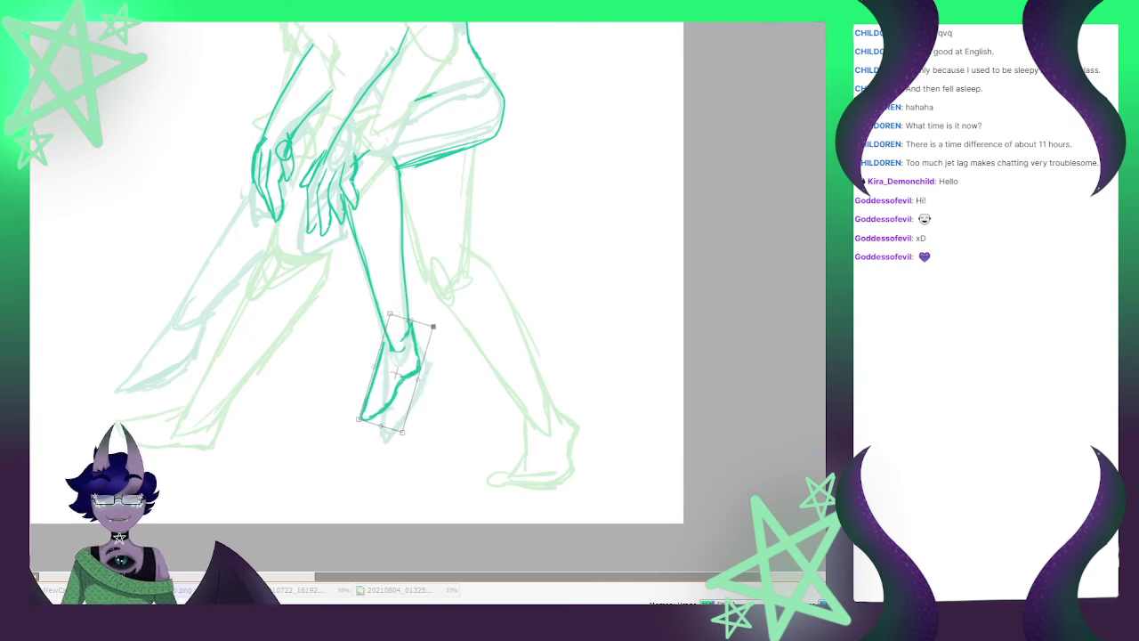
left_click_drag(434, 326, 390, 307)
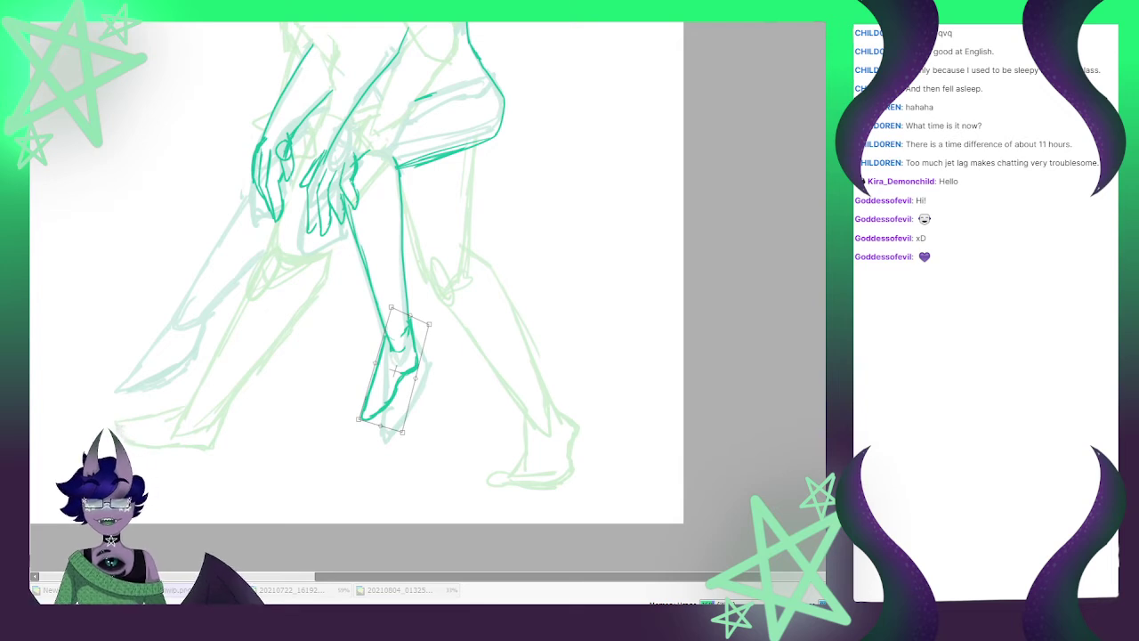
key("Return")
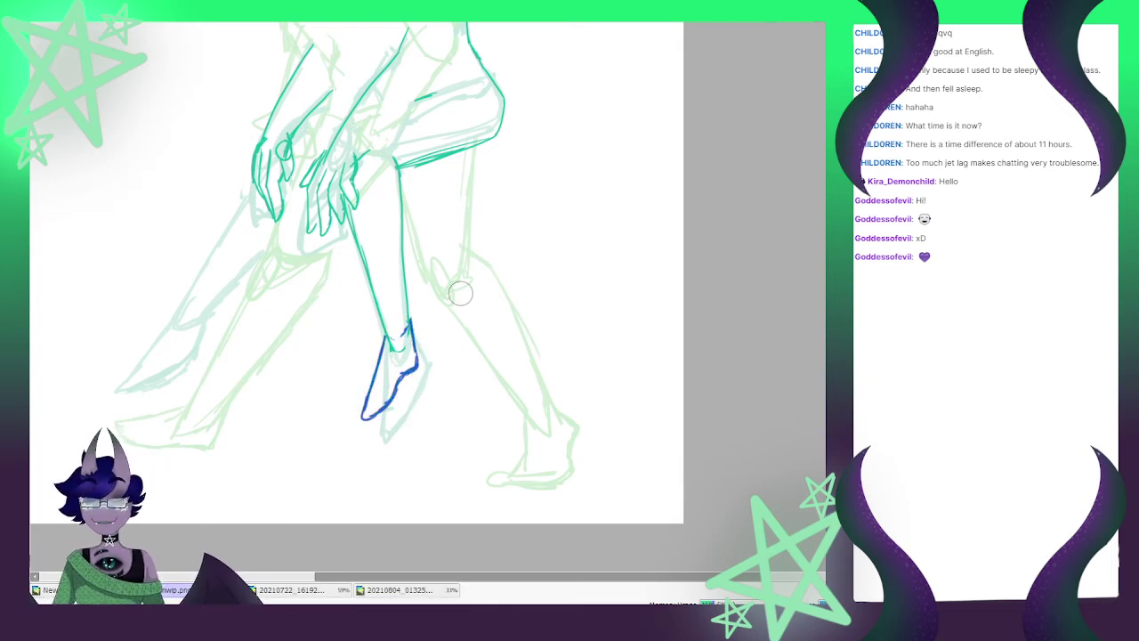
key("ctrl+d")
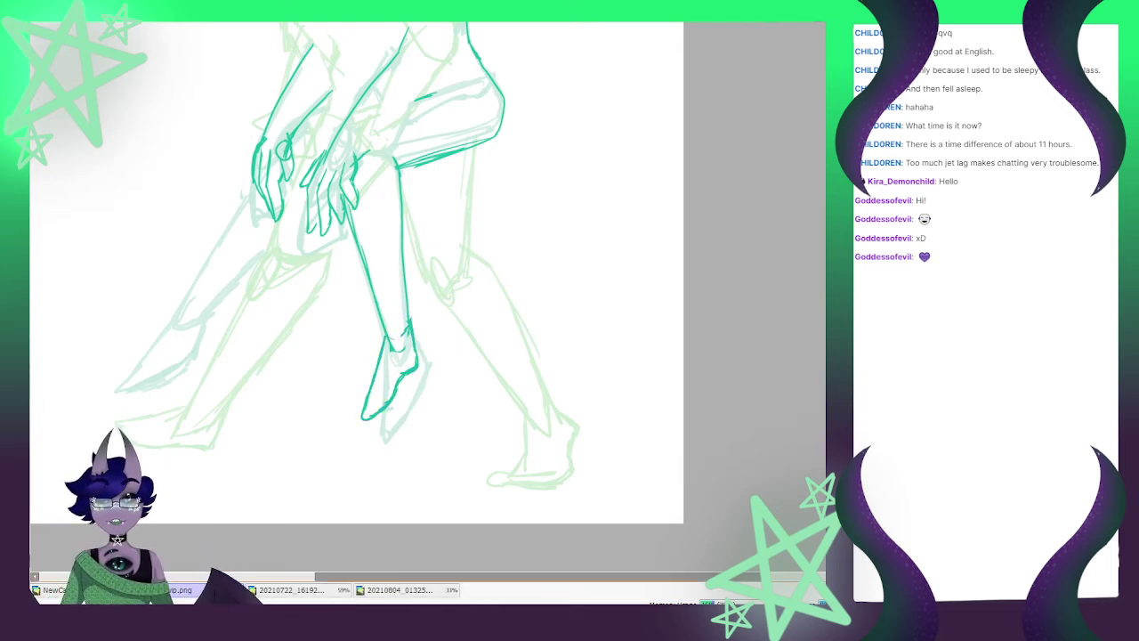
Draw the teal figure's farther leg with both edges running diagonally from the hand to the ankle, plus its pointed foot
scroll(314, 295, "down", 3)
scroll(351, 177, "up", 3)
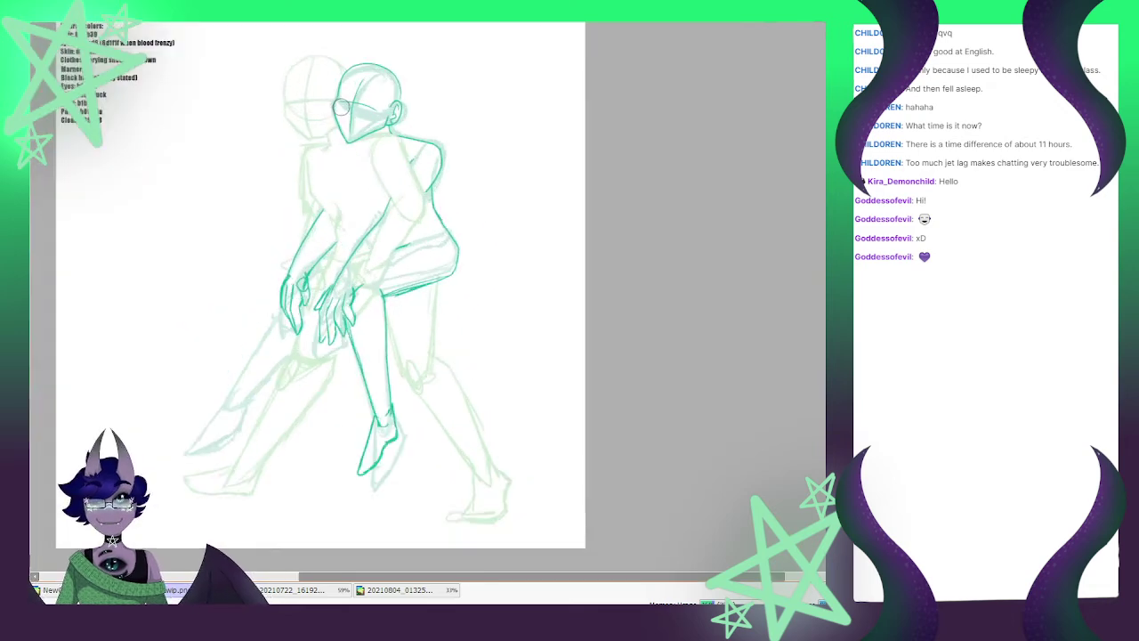
scroll(342, 285, "down", 2)
scroll(343, 353, "up", 2)
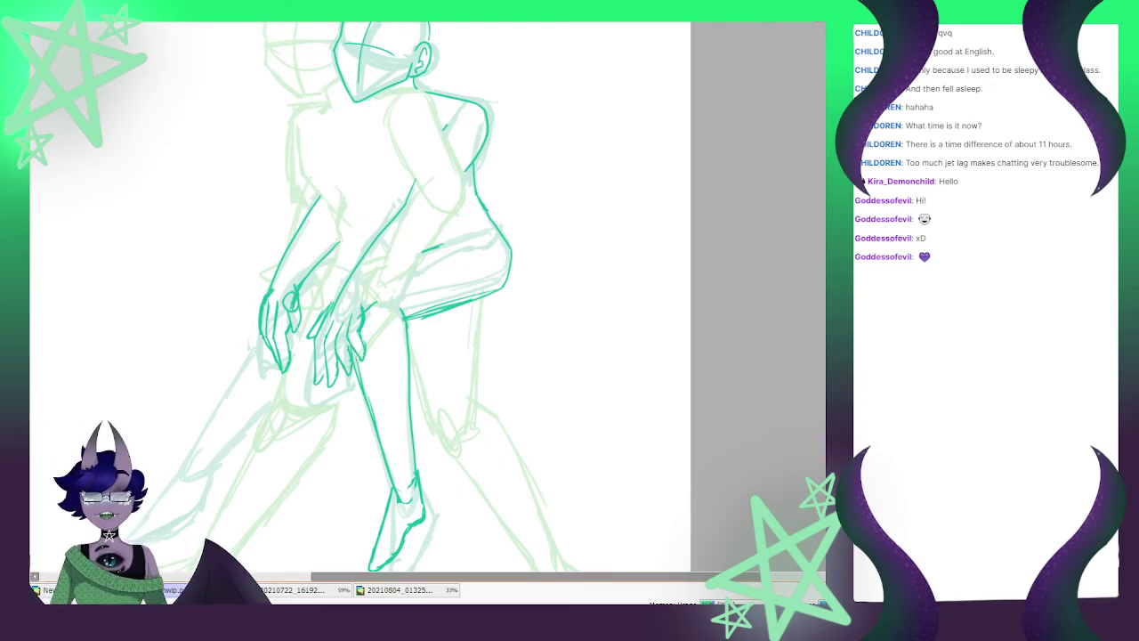
left_click_drag(264, 338, 185, 475)
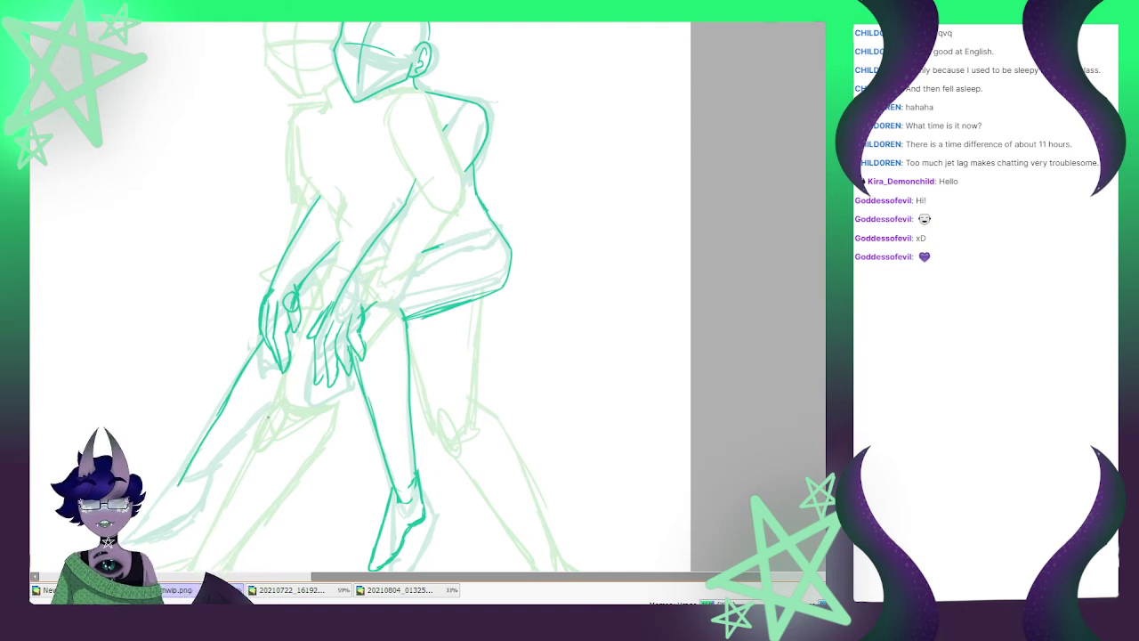
left_click_drag(270, 412, 214, 478)
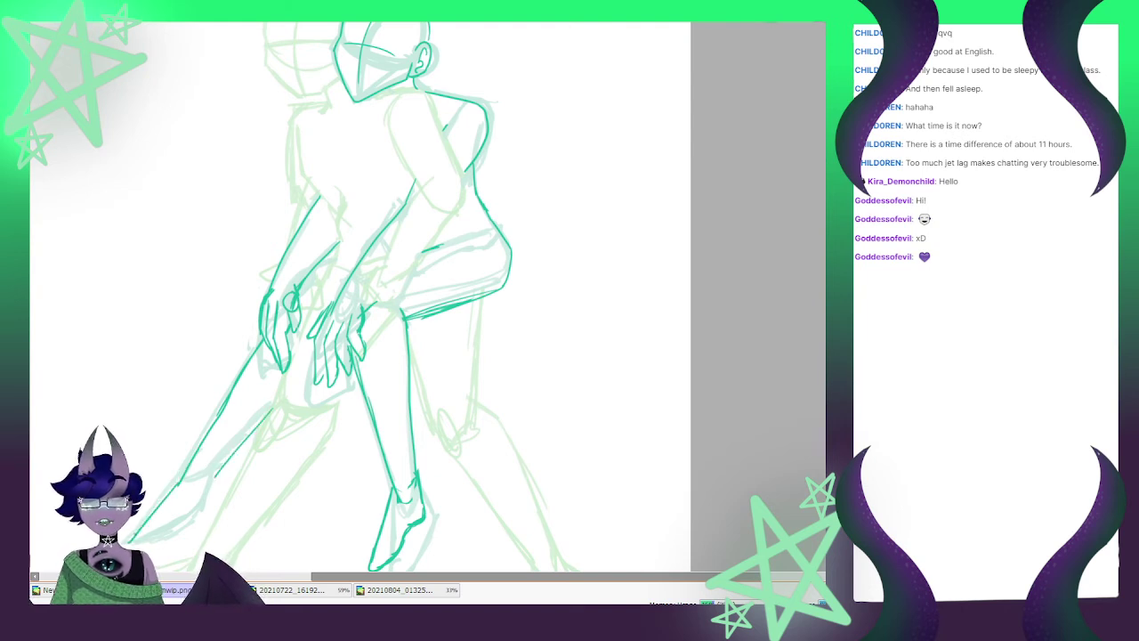
left_click_drag(214, 490, 197, 521)
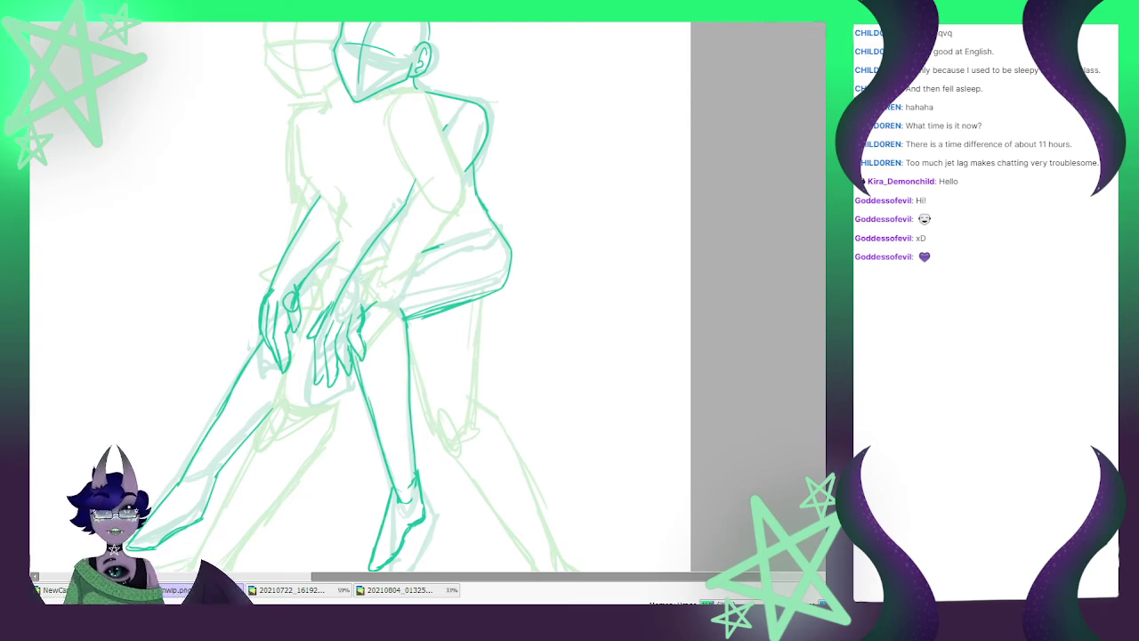
Examine the finished teal legs and feet close up and against the whole two-figure pose
scroll(481, 233, "down", 5)
scroll(434, 196, "up", 3)
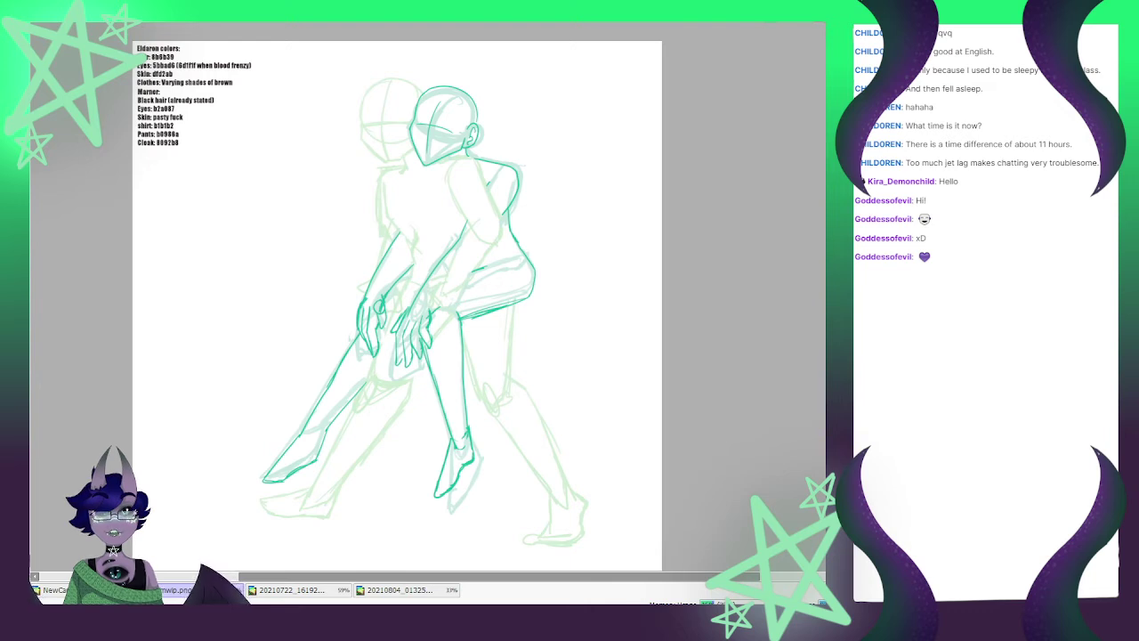
scroll(418, 293, "up", 2)
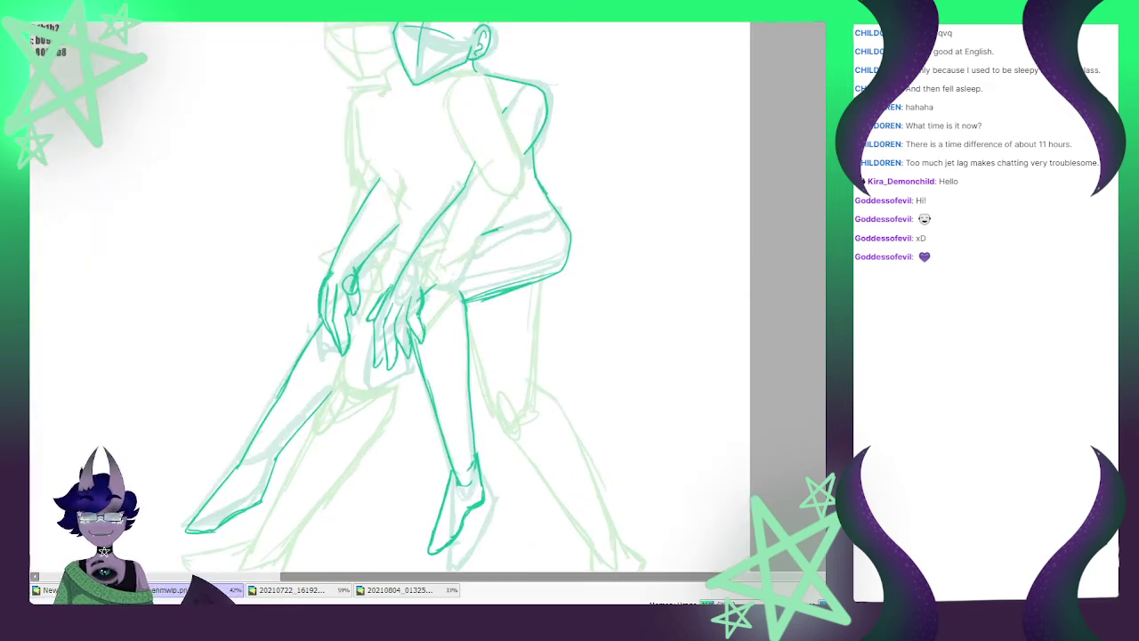
key("ctrl+z")
key("ctrl+y")
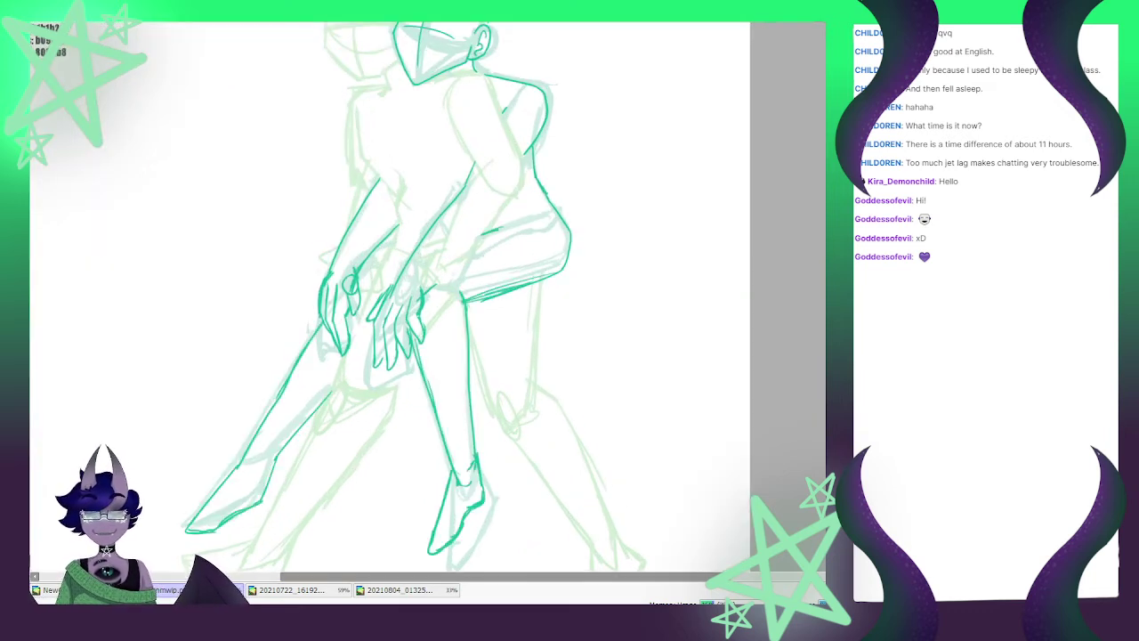
scroll(391, 293, "down", 1)
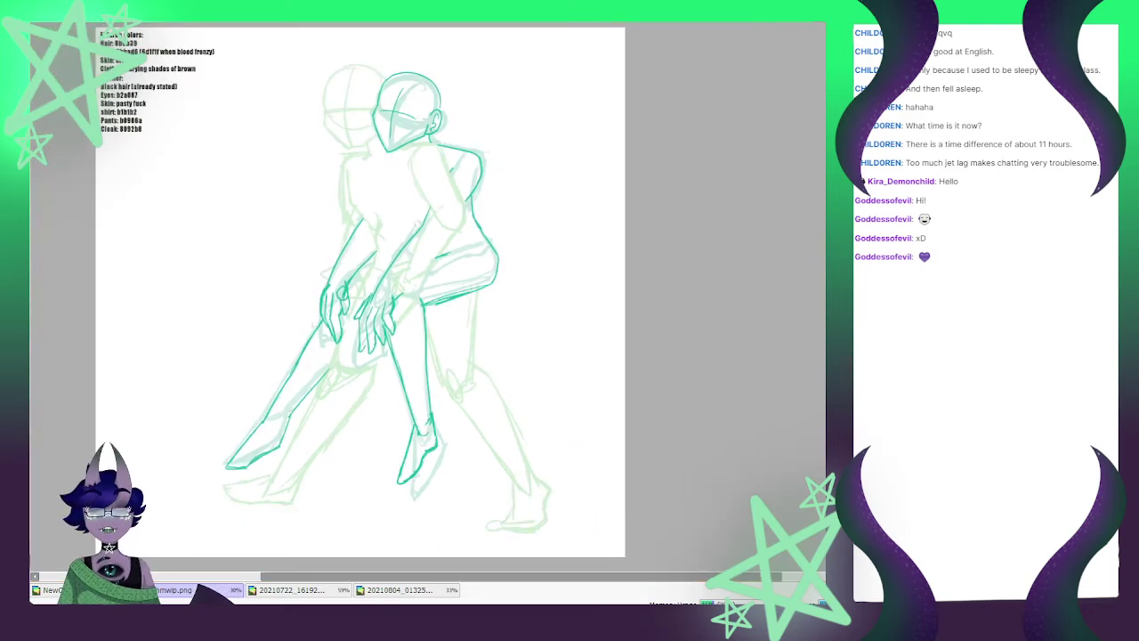
scroll(407, 245, "down", 2)
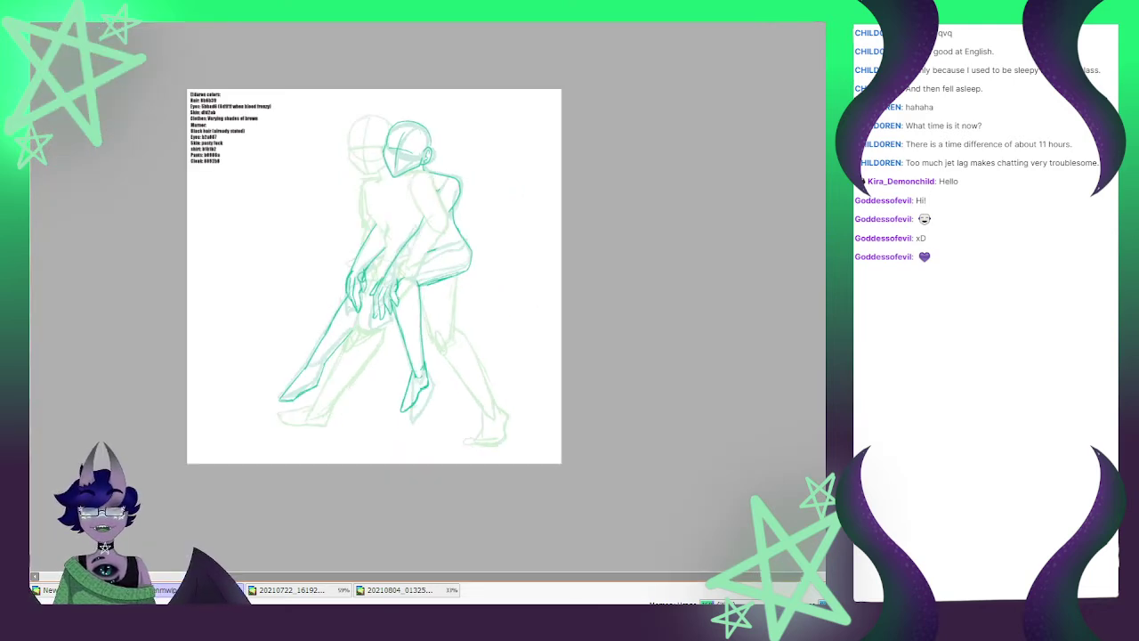
scroll(427, 178, "up", 3)
scroll(418, 178, "down", 2)
scroll(409, 160, "up", 2)
scroll(392, 293, "up", 1)
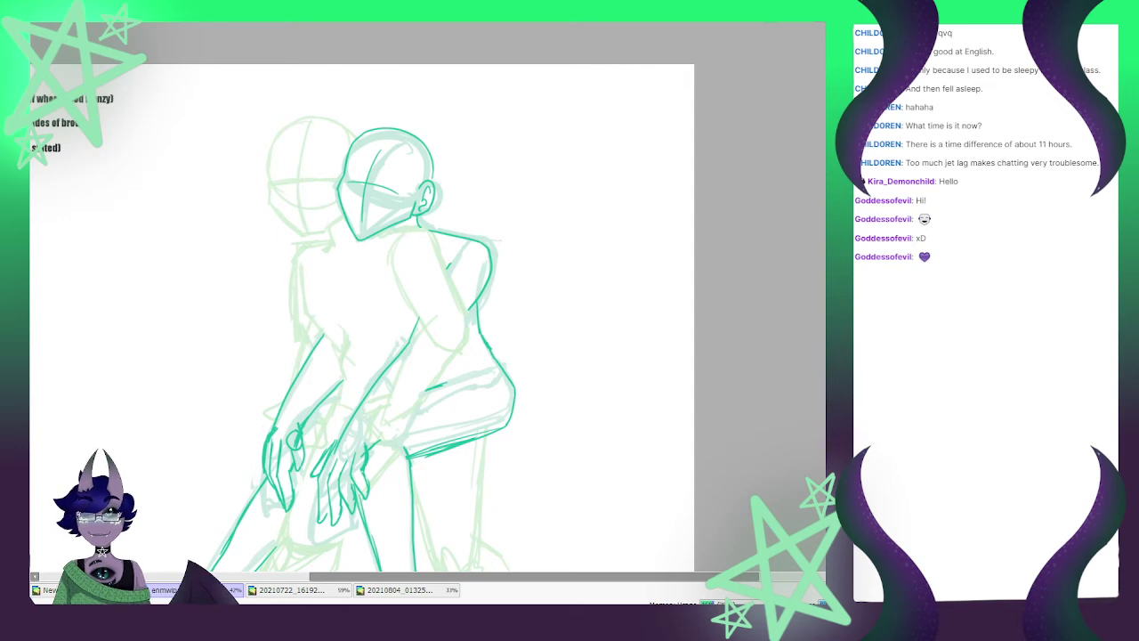
Draw the front figure's head outline and jaw in bright green, with curved vertical and horizontal face guidelines
scroll(326, 101, "up", 3)
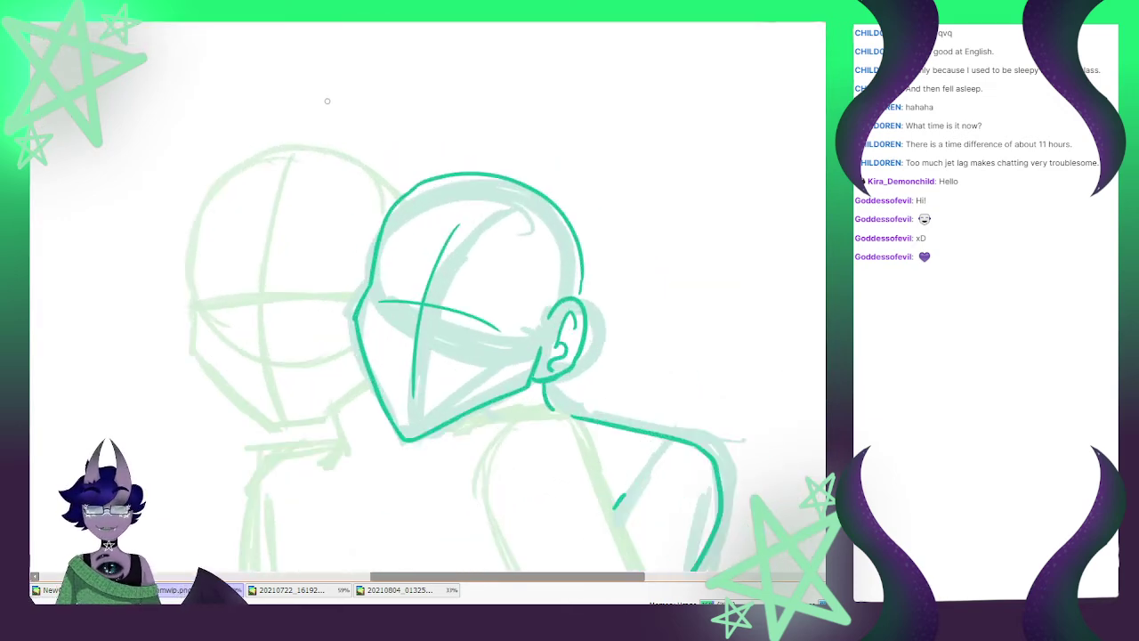
mouse_move(397, 191)
left_mouse_down()
mouse_move(335, 160)
mouse_move(223, 177)
mouse_move(189, 293)
left_mouse_up()
key("ctrl+z")
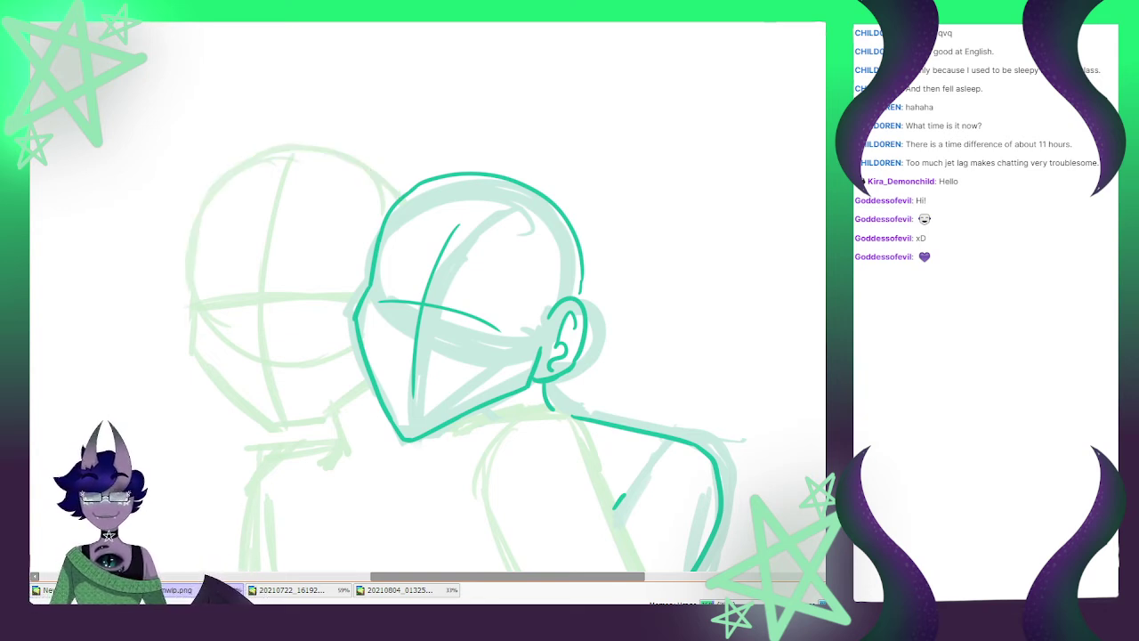
mouse_move(403, 196)
left_mouse_down()
mouse_move(259, 160)
mouse_move(205, 217)
mouse_move(195, 343)
mouse_move(279, 429)
left_mouse_up()
key("ctrl+z")
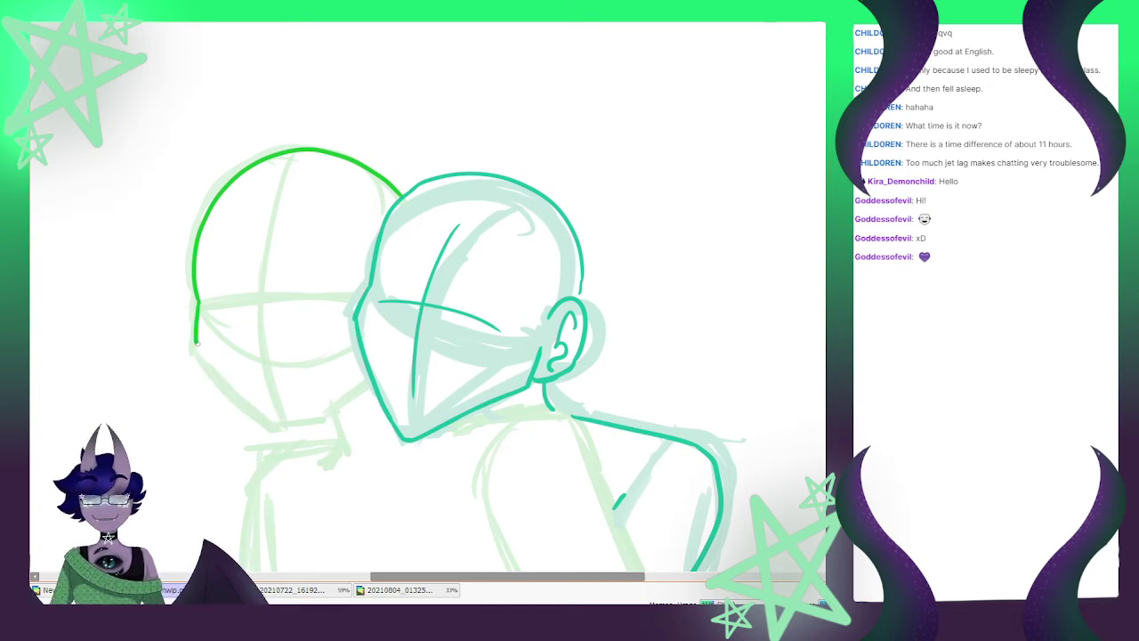
mouse_move(195, 342)
left_mouse_down()
mouse_move(270, 422)
mouse_move(322, 421)
mouse_move(370, 382)
left_mouse_up()
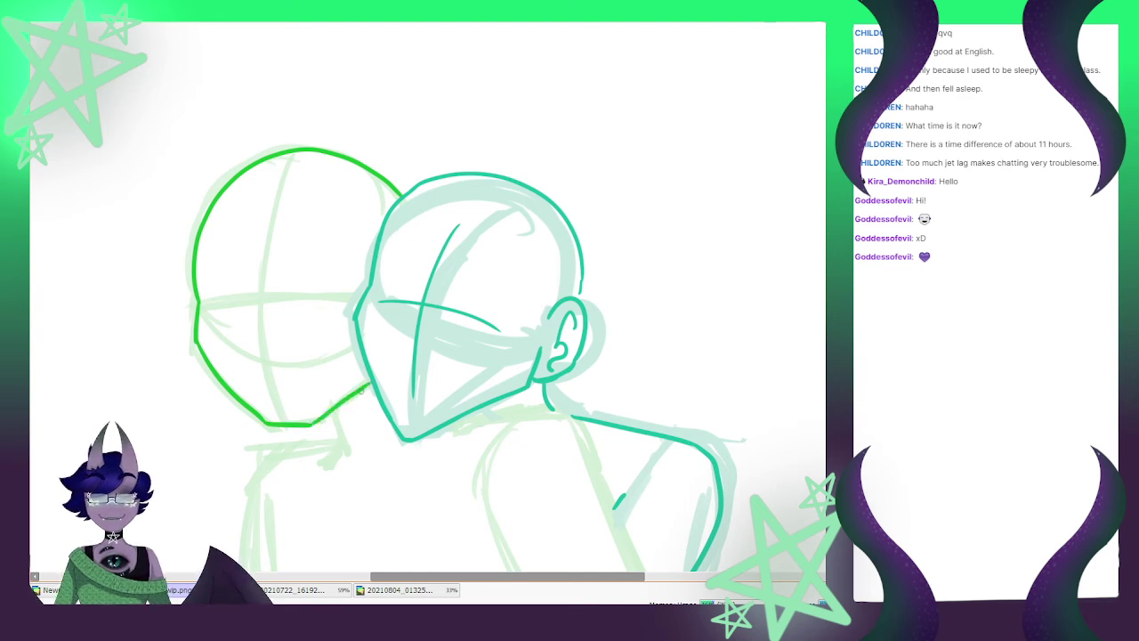
left_click_drag(287, 178, 281, 395)
left_click_drag(217, 300, 294, 292)
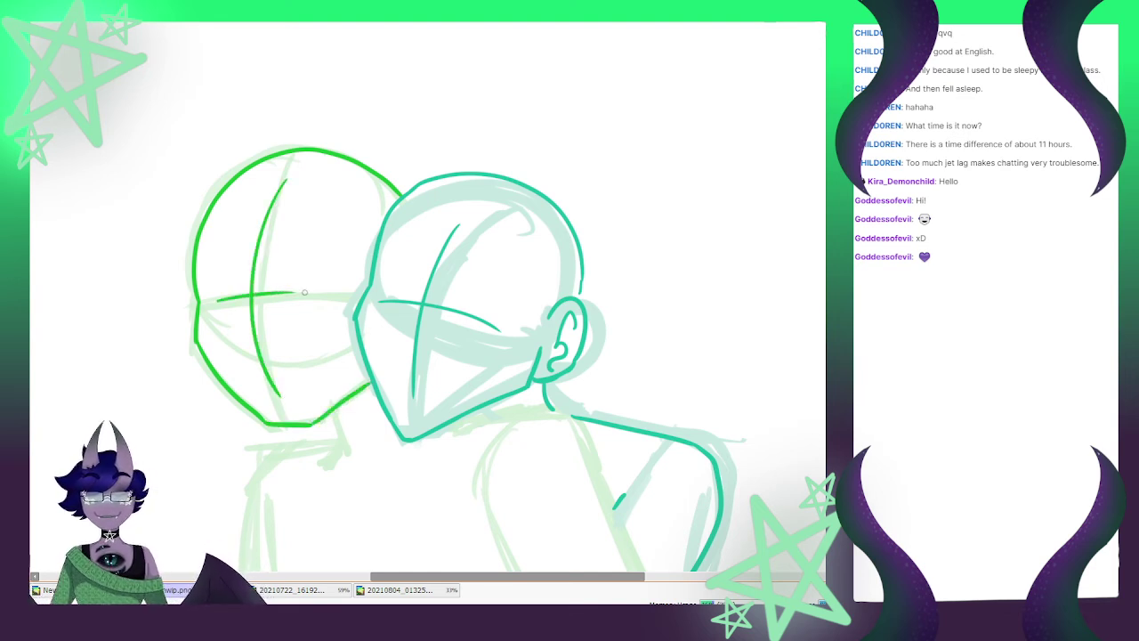
Draw the green figure's neck and the top lines of both shoulders under the two heads
scroll(307, 207, "down", 3)
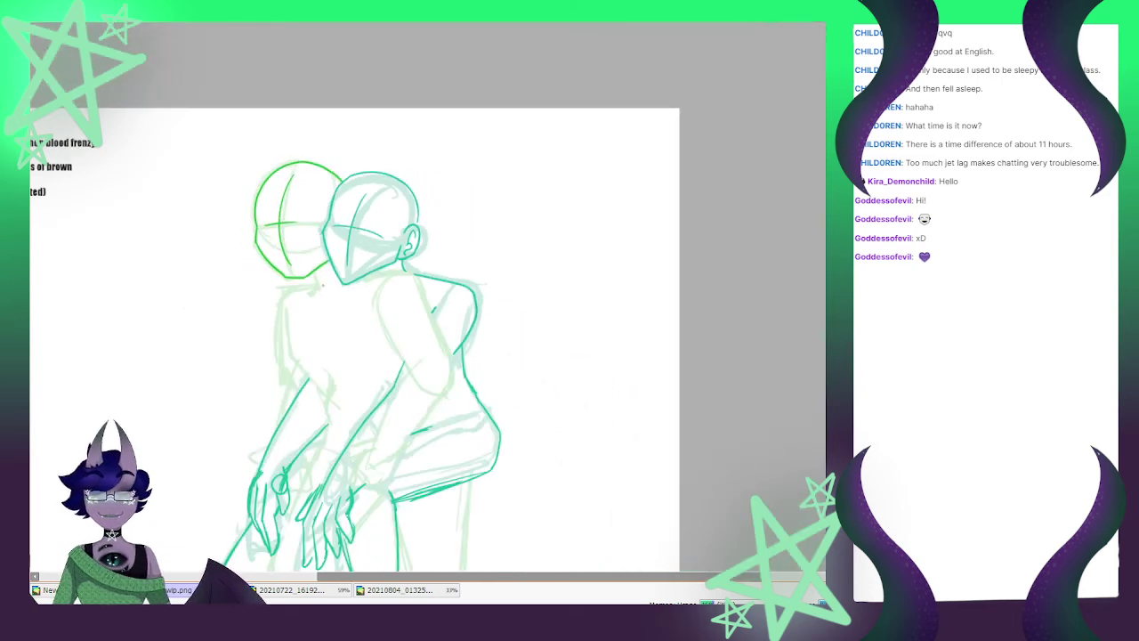
scroll(318, 299, "up", 3)
mouse_move(299, 239)
left_mouse_down()
mouse_move(308, 281)
mouse_move(295, 292)
left_mouse_up()
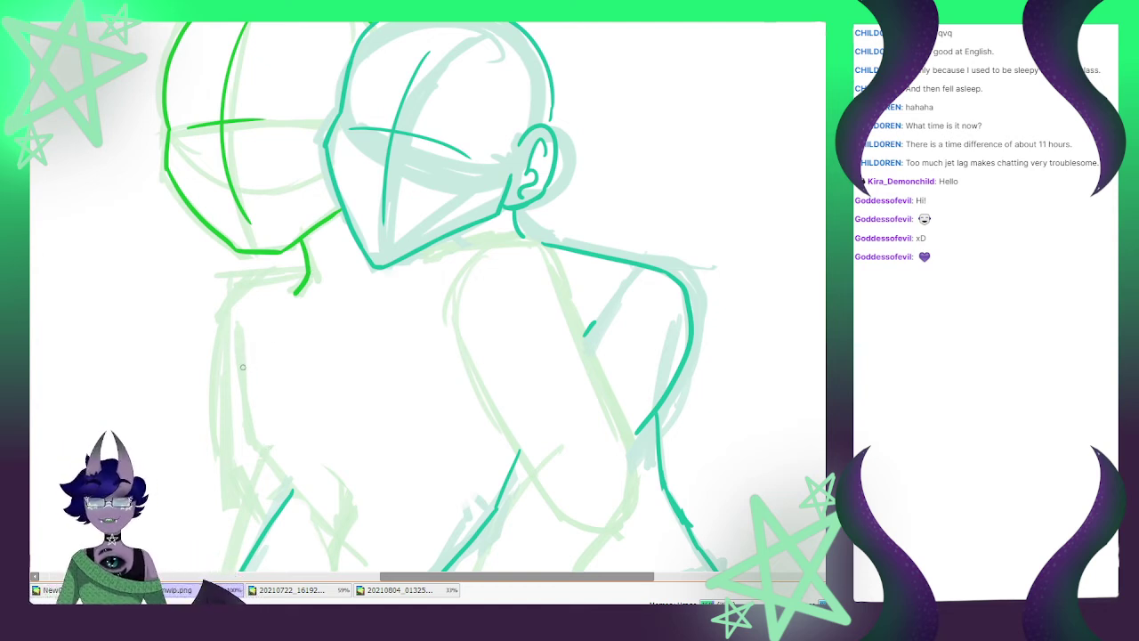
left_click_drag(304, 269, 229, 278)
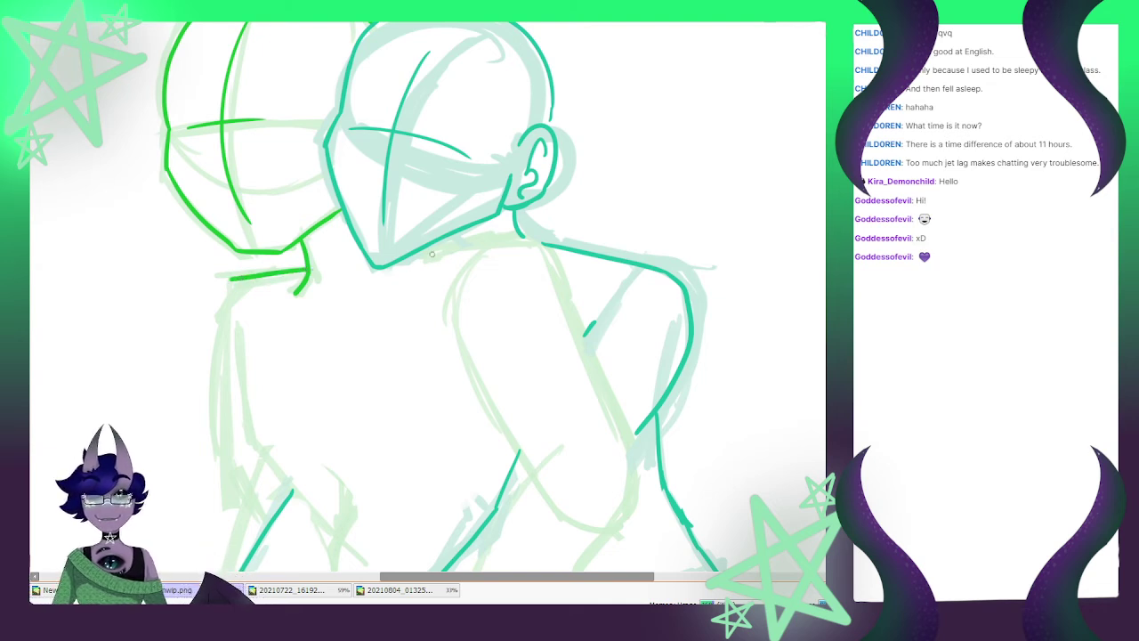
left_click_drag(422, 254, 527, 239)
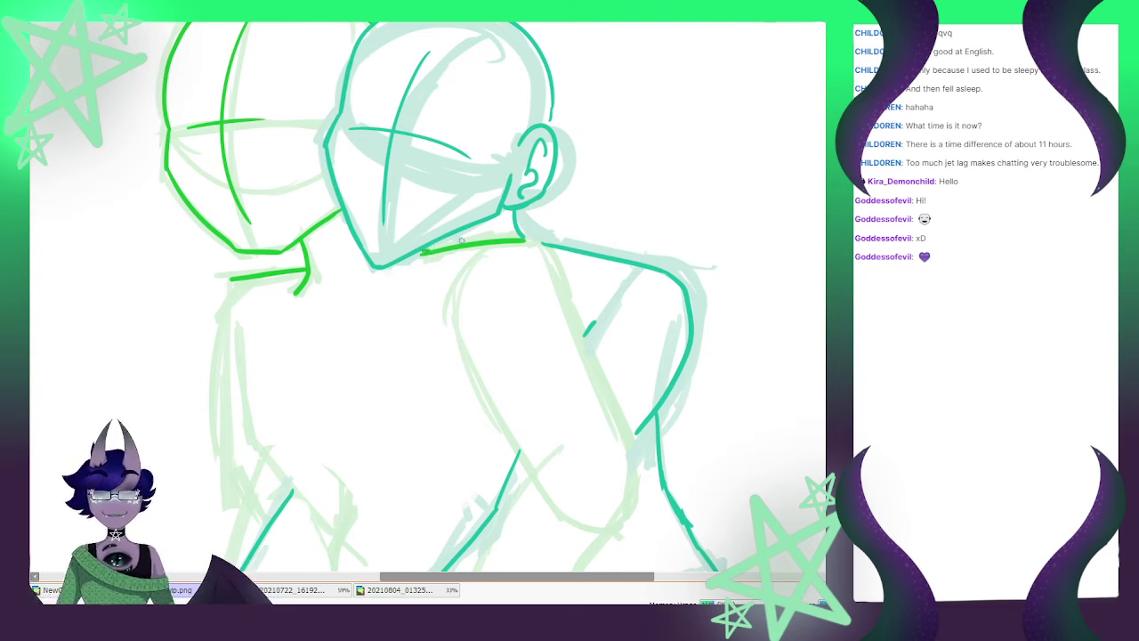
Draw the green figure's chest and waist lines and the farther arm's outer edge down toward the teal hand
scroll(366, 178, "down", 5)
scroll(369, 258, "up", 2)
left_click_drag(372, 264, 299, 233)
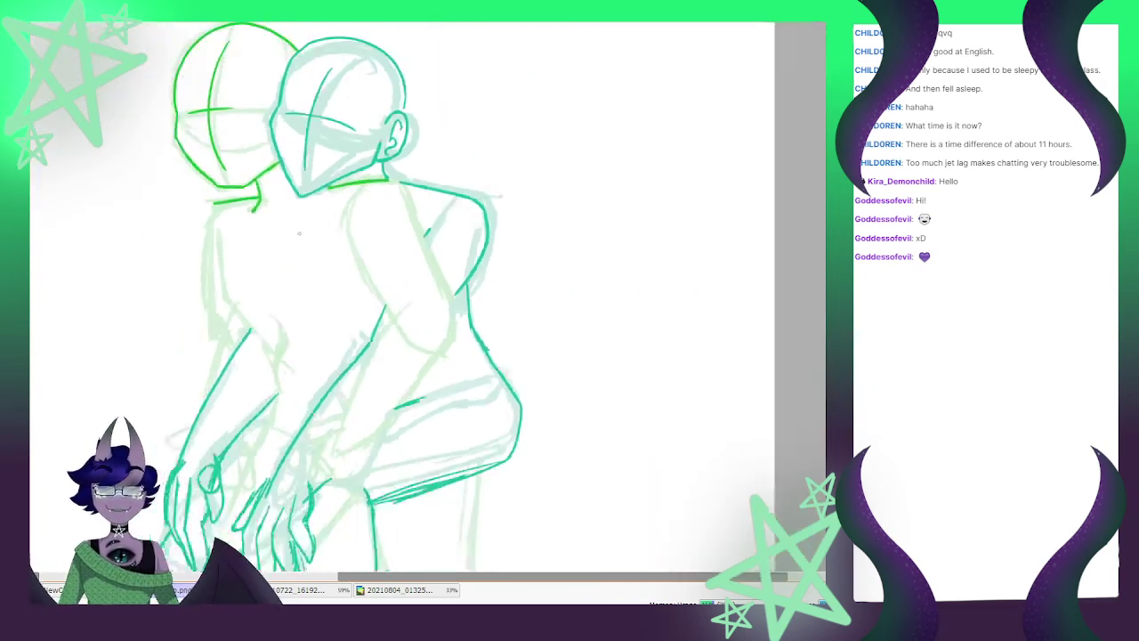
scroll(299, 233, "down", 2)
scroll(243, 289, "up", 2)
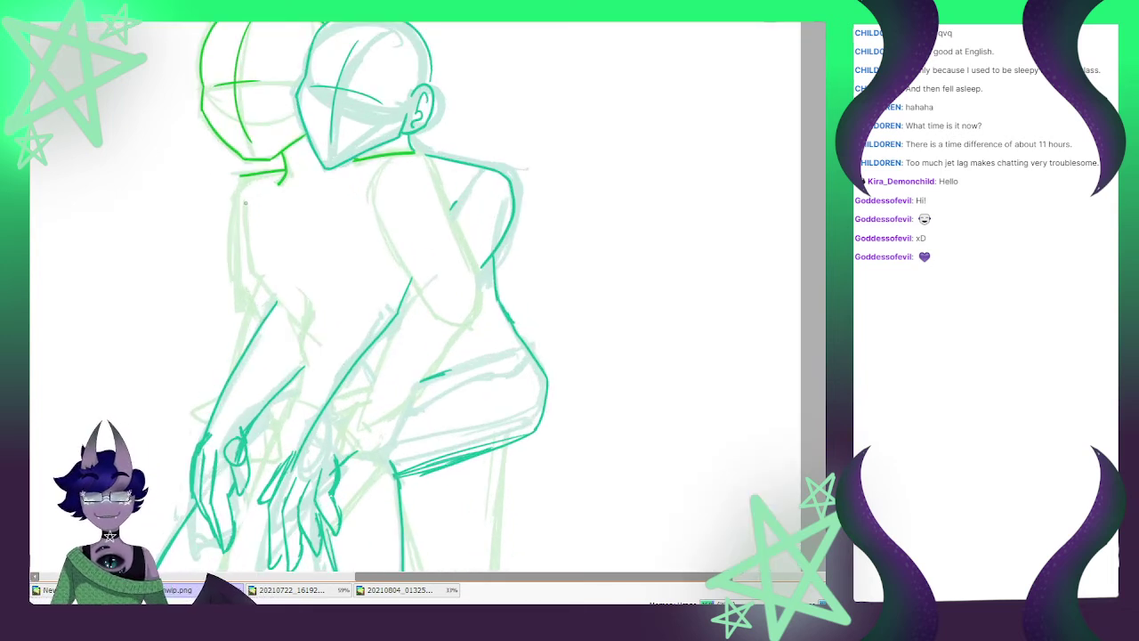
mouse_move(245, 203)
left_mouse_down()
mouse_move(258, 279)
mouse_move(321, 342)
left_mouse_up()
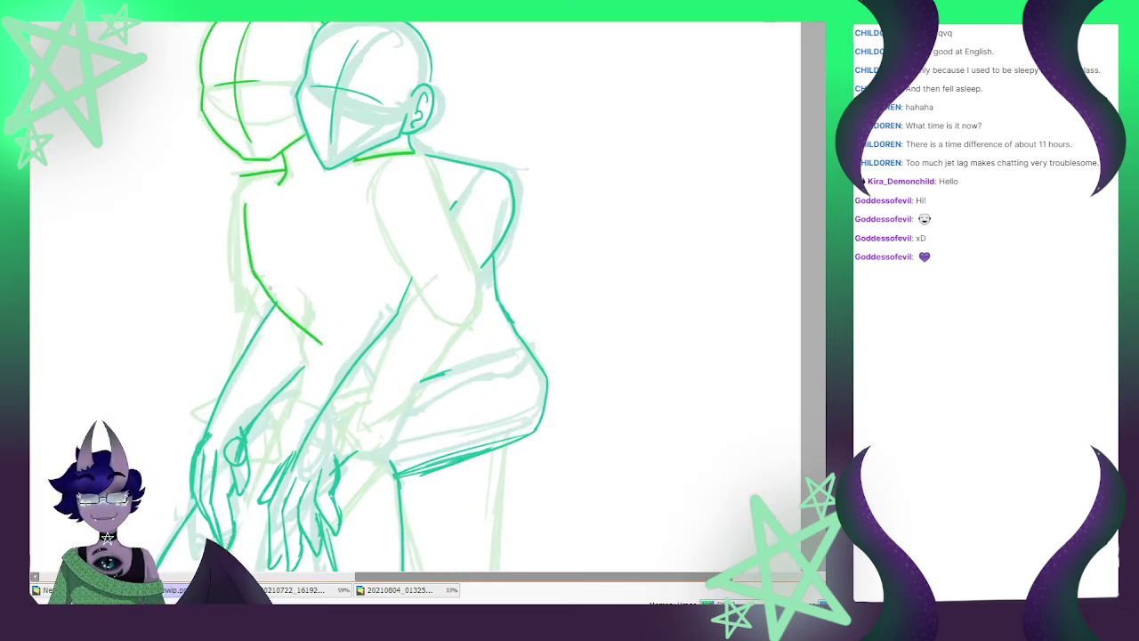
mouse_move(283, 307)
left_mouse_down()
mouse_move(306, 358)
mouse_move(297, 403)
left_mouse_up()
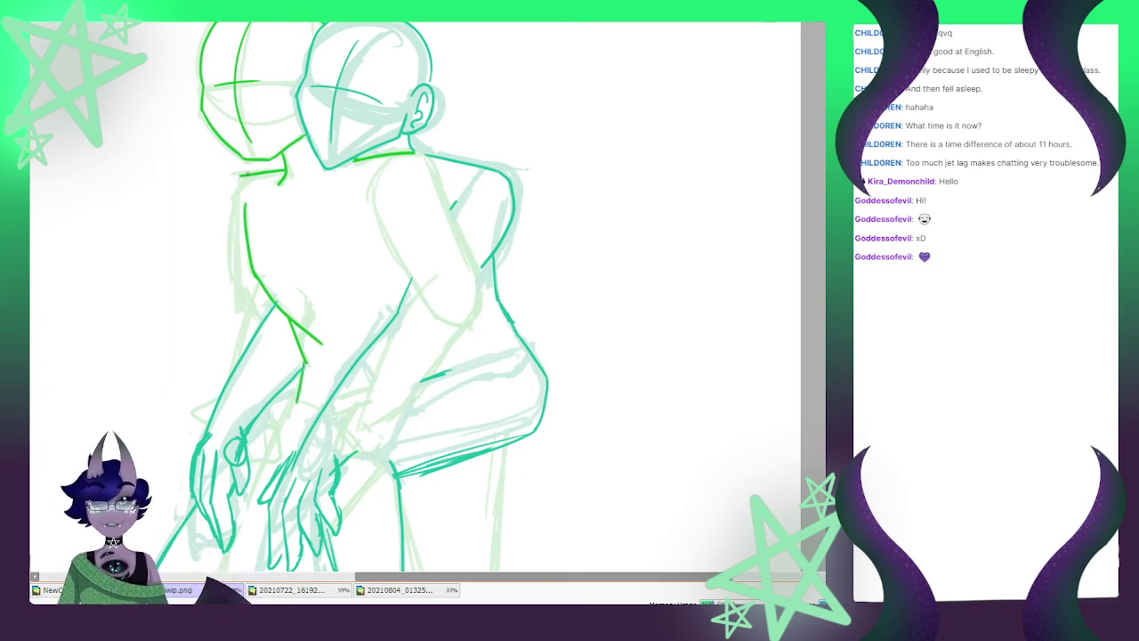
mouse_move(249, 172)
left_mouse_down()
mouse_move(236, 195)
mouse_move(235, 367)
mouse_move(200, 416)
mouse_move(210, 424)
left_mouse_up()
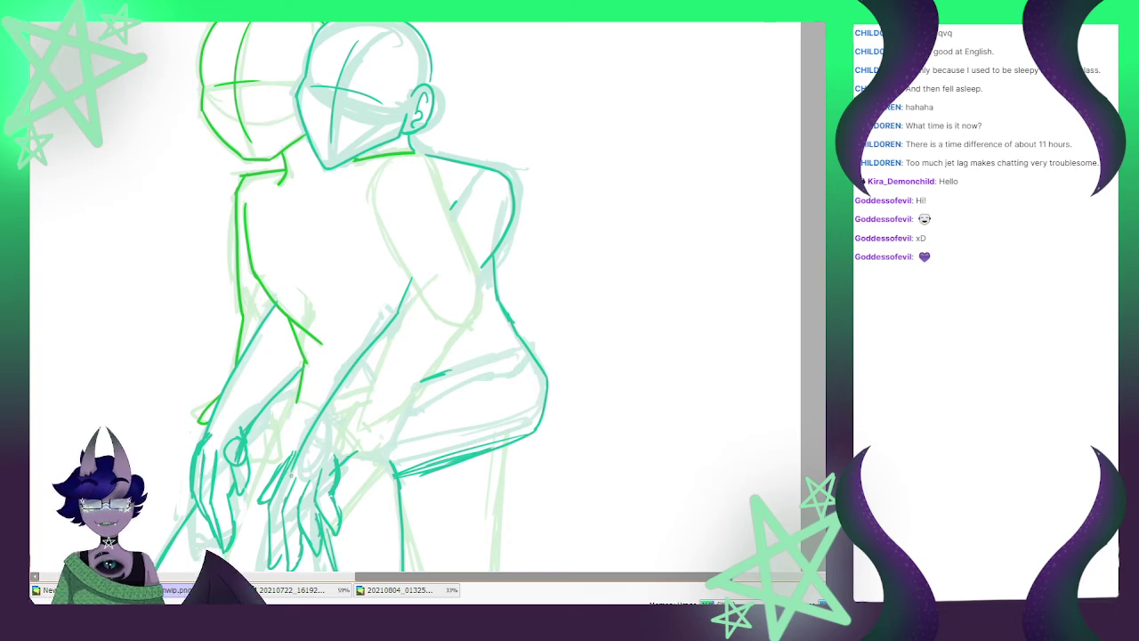
scroll(326, 339, "down", 5)
scroll(313, 351, "up", 4)
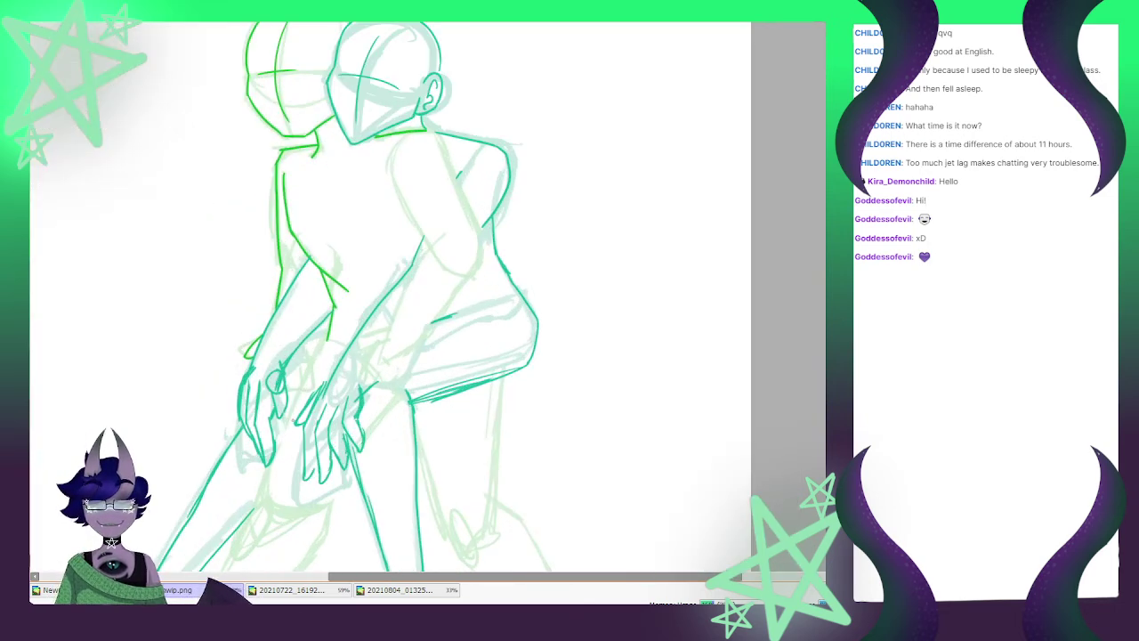
scroll(316, 267, "down", 2)
scroll(302, 489, "up", 3)
scroll(298, 472, "down", 2)
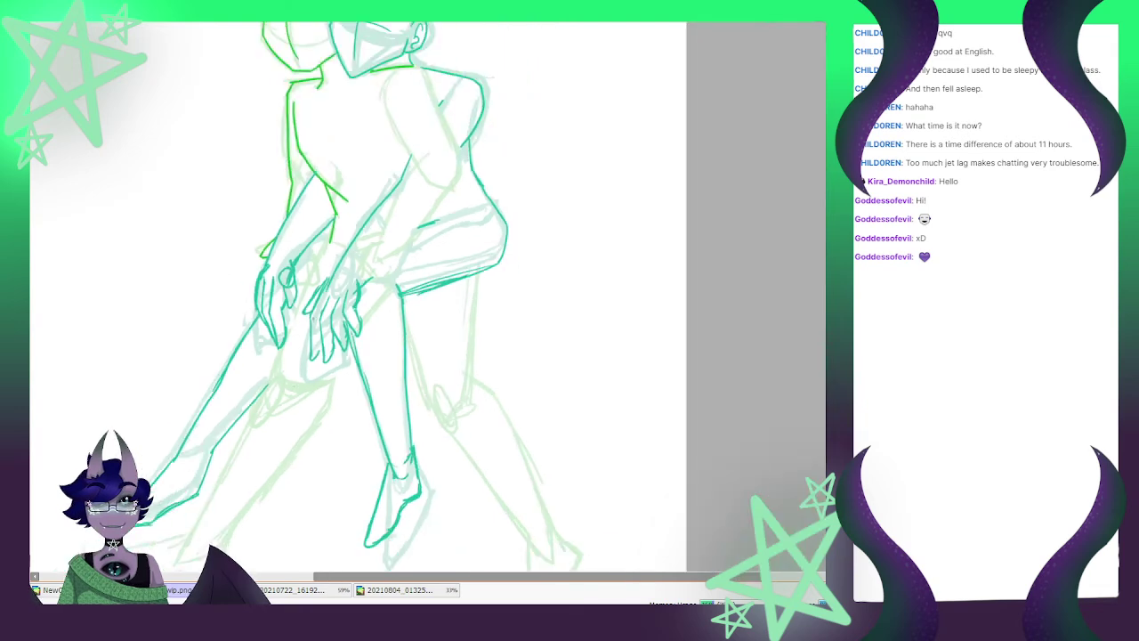
scroll(289, 458, "up", 2)
mouse_move(347, 176)
left_mouse_down()
mouse_move(239, 402)
mouse_move(236, 436)
mouse_move(267, 424)
left_mouse_up()
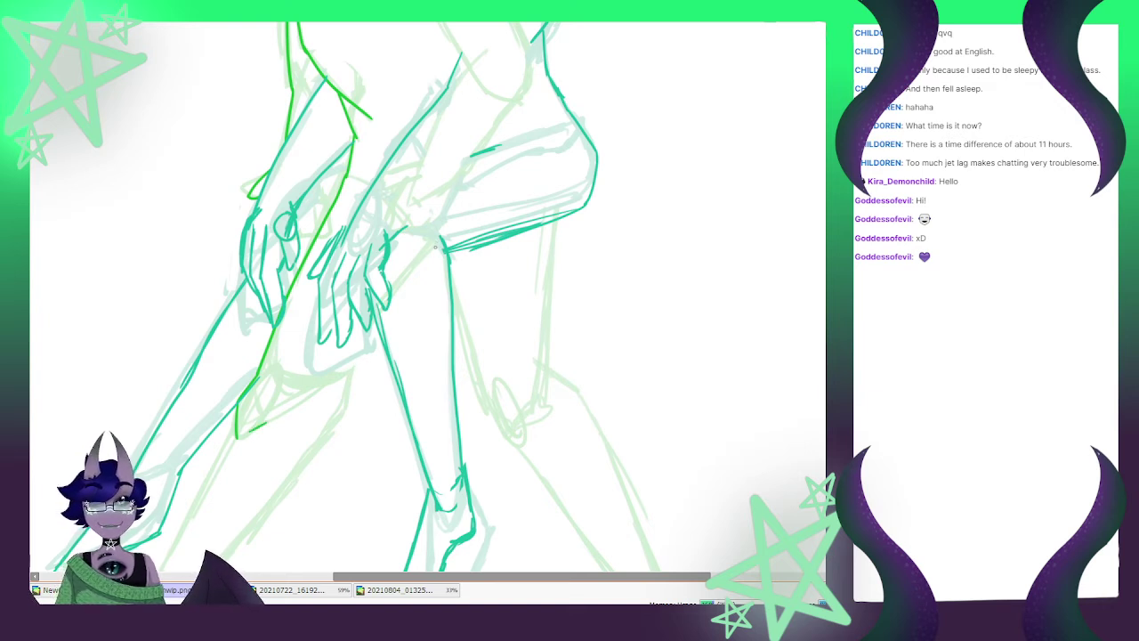
mouse_move(376, 329)
left_mouse_down()
mouse_move(347, 359)
mouse_move(337, 418)
left_mouse_up()
scroll(317, 502, "down", 2)
left_click_drag(317, 503, 347, 349)
scroll(343, 347, "up", 1)
key("ctrl+z")
key("ctrl+z")
key("ctrl+z")
key("ctrl+z")
key("ctrl+z")
key("ctrl+z")
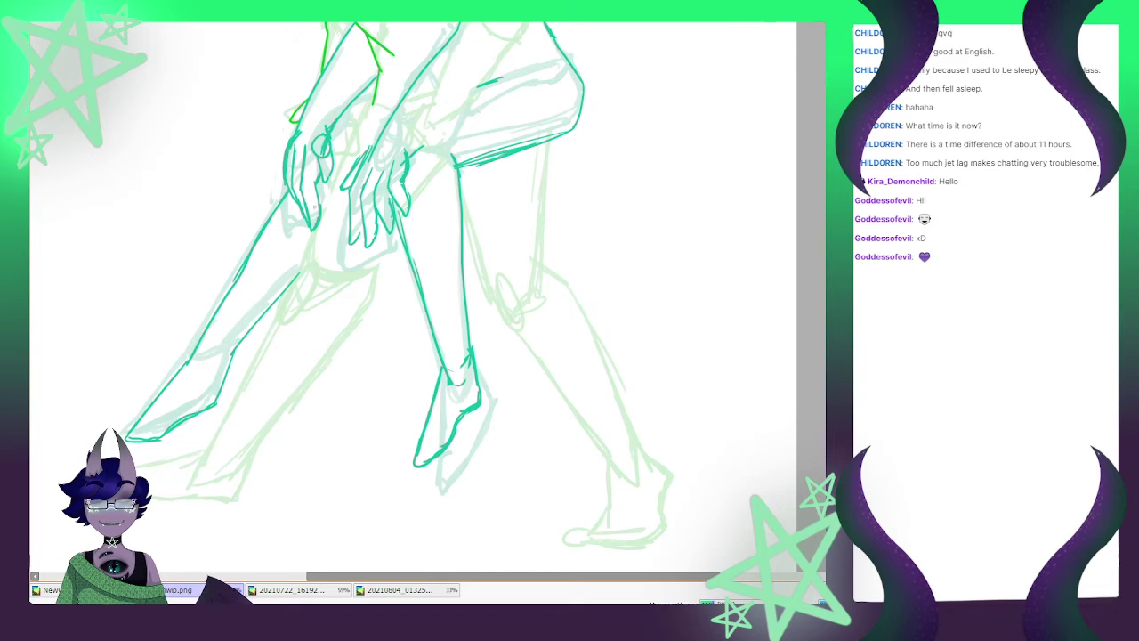
Draw the front edge of the green figure's forward thigh in bright green, from the waist past the teal hand to the knee
left_click_drag(311, 241, 290, 303)
key("ctrl+z")
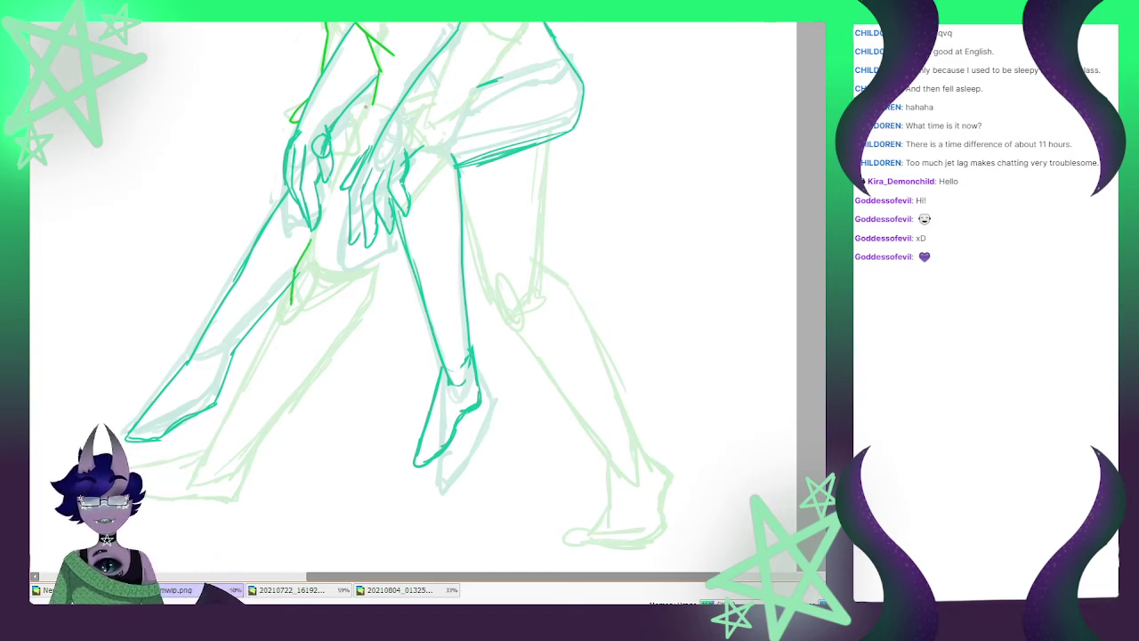
left_click_drag(372, 100, 314, 242)
key("ctrl+z")
left_click_drag(372, 103, 312, 239)
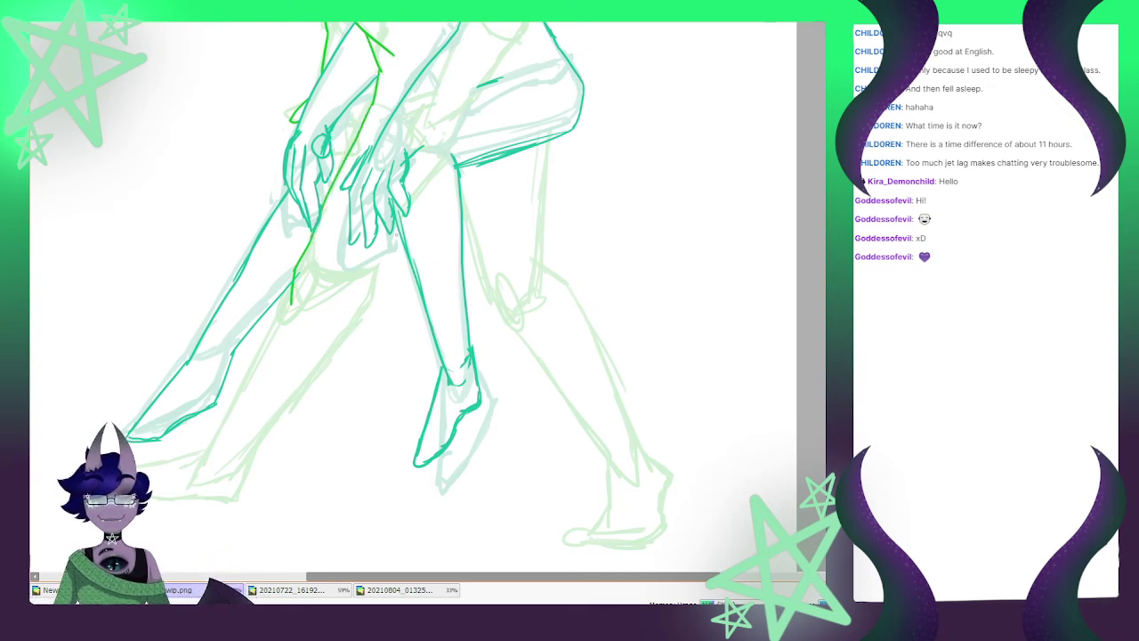
Draw the underside of the green figure's forward thigh and both edges of the lower leg down to the ankle
mouse_move(403, 222)
left_mouse_down()
mouse_move(363, 273)
mouse_move(365, 305)
mouse_move(235, 491)
left_mouse_up()
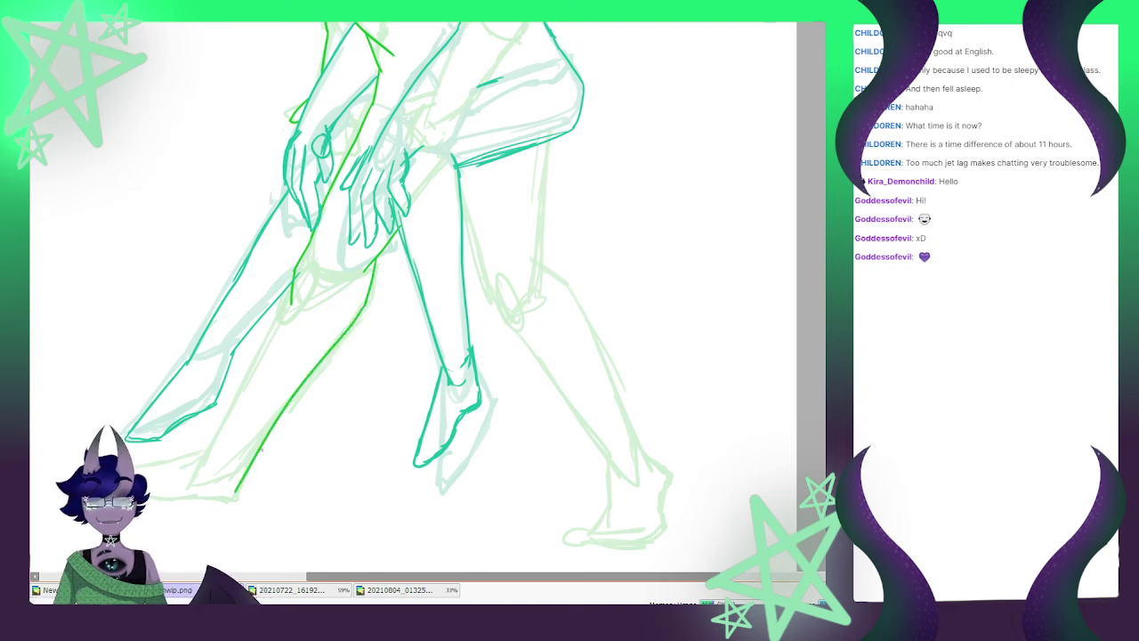
key("ctrl+z")
left_click_drag(365, 303, 230, 507)
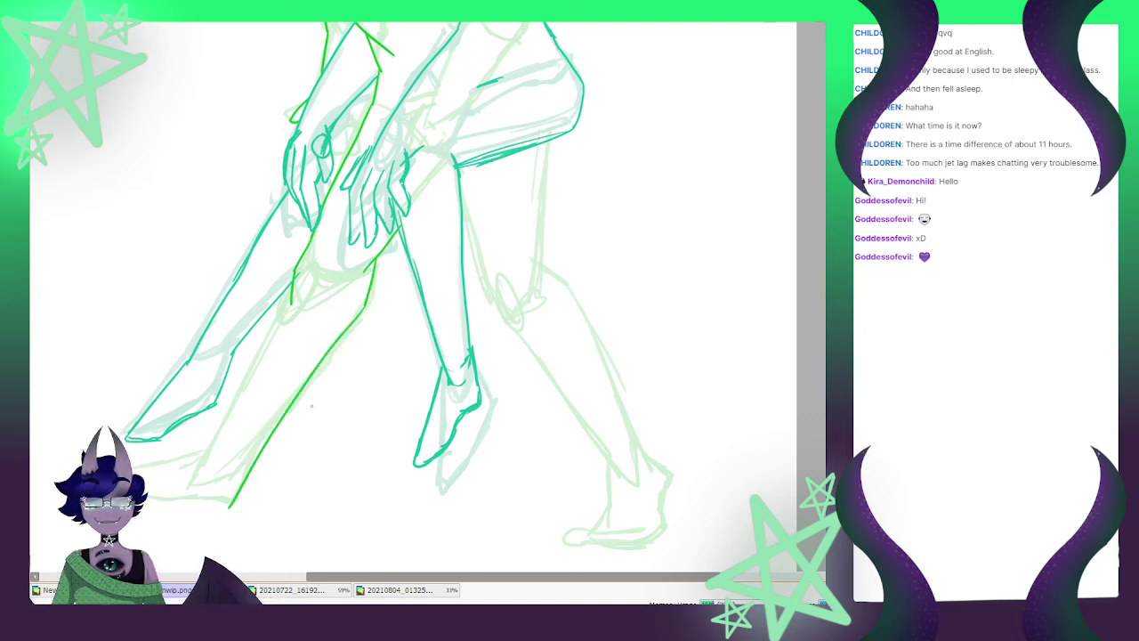
left_click_drag(292, 289, 211, 458)
key("ctrl+z")
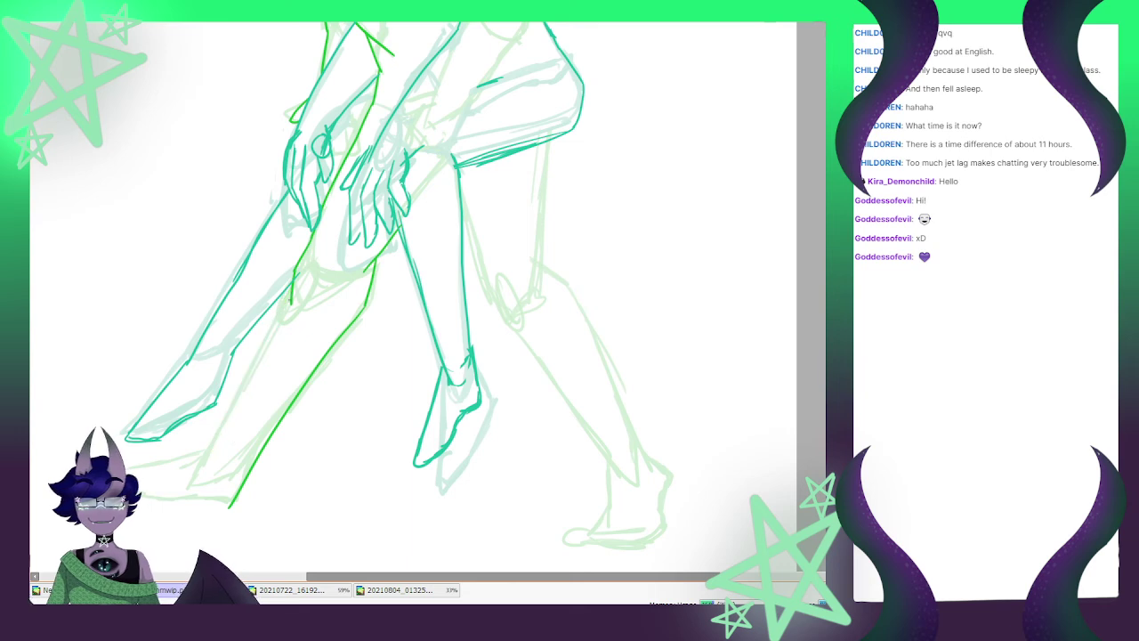
left_click_drag(292, 286, 199, 455)
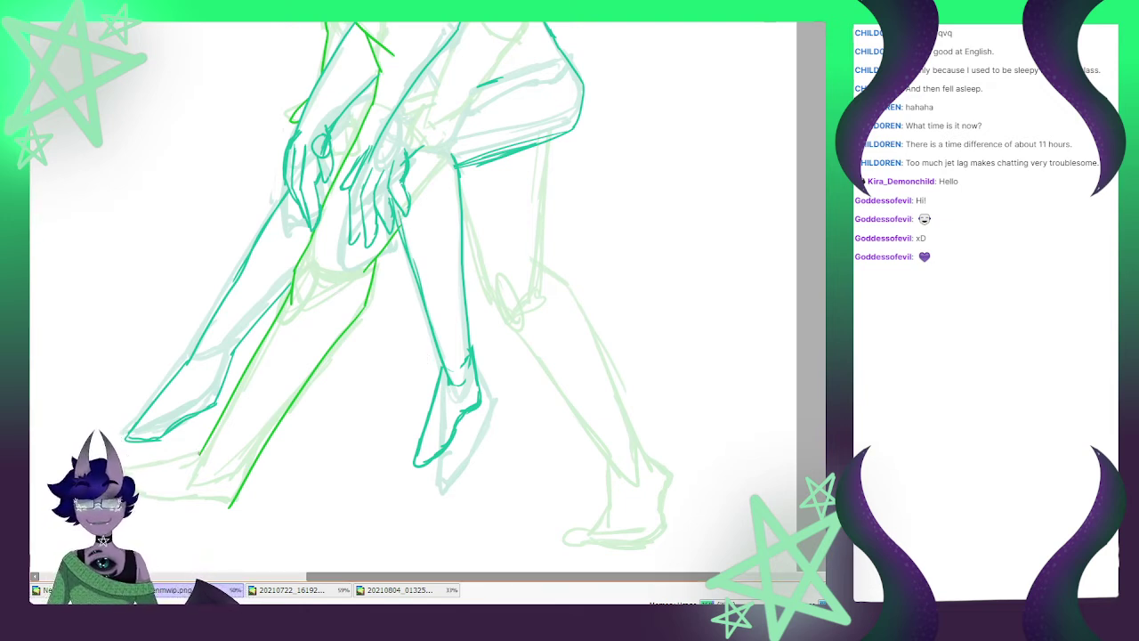
left_click_drag(165, 499, 227, 507)
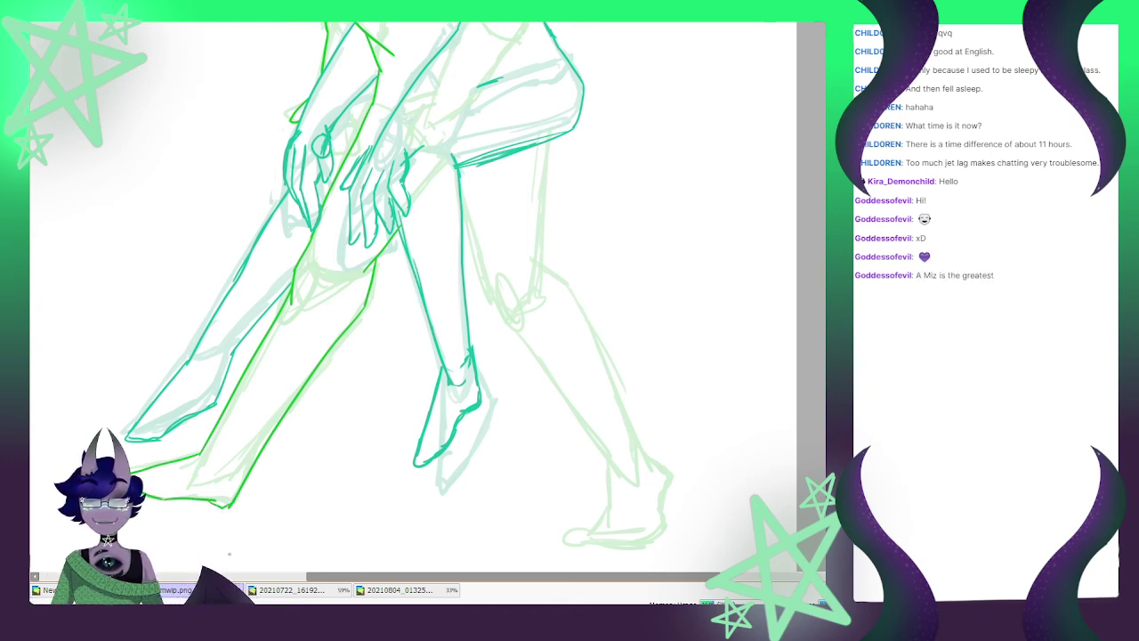
key("ctrl+z")
key("ctrl+z")
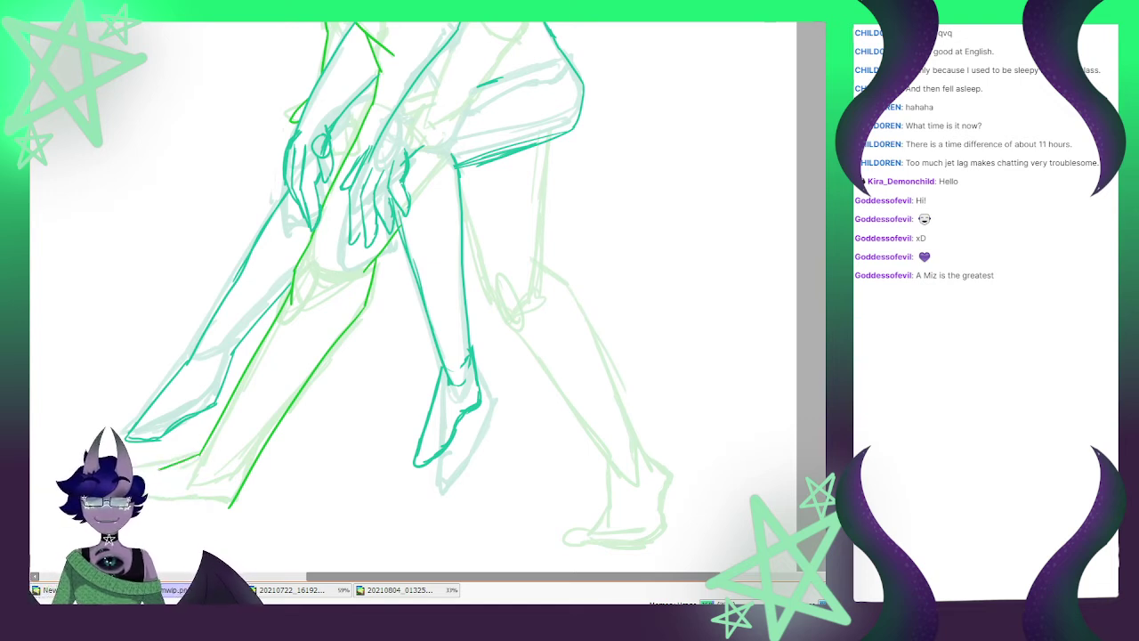
left_click_drag(159, 499, 231, 505)
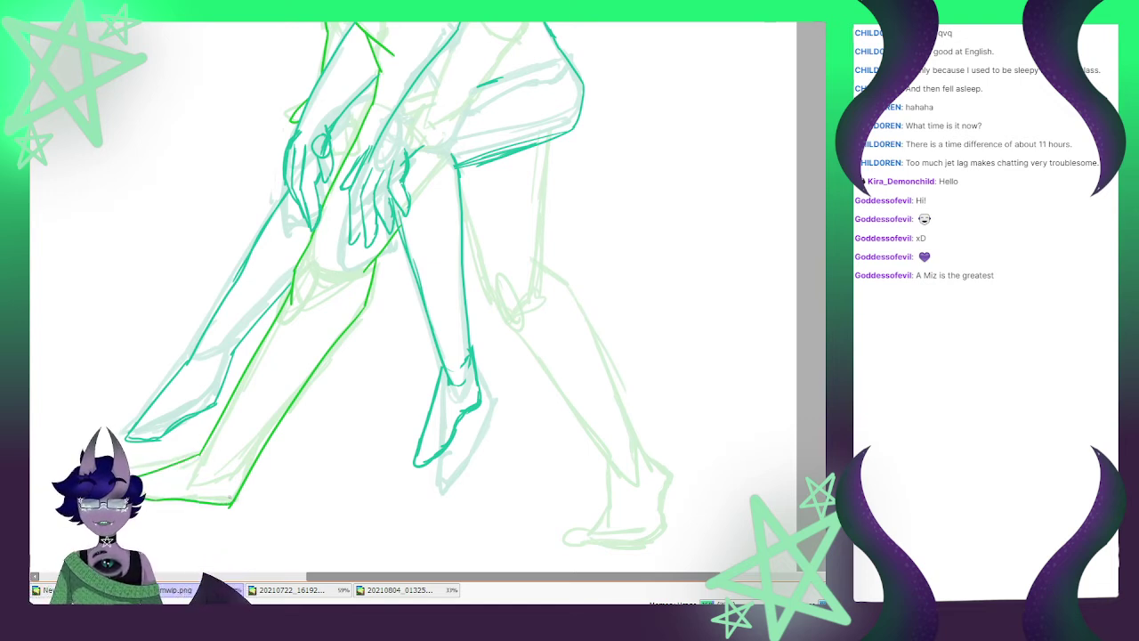
key("ctrl+z")
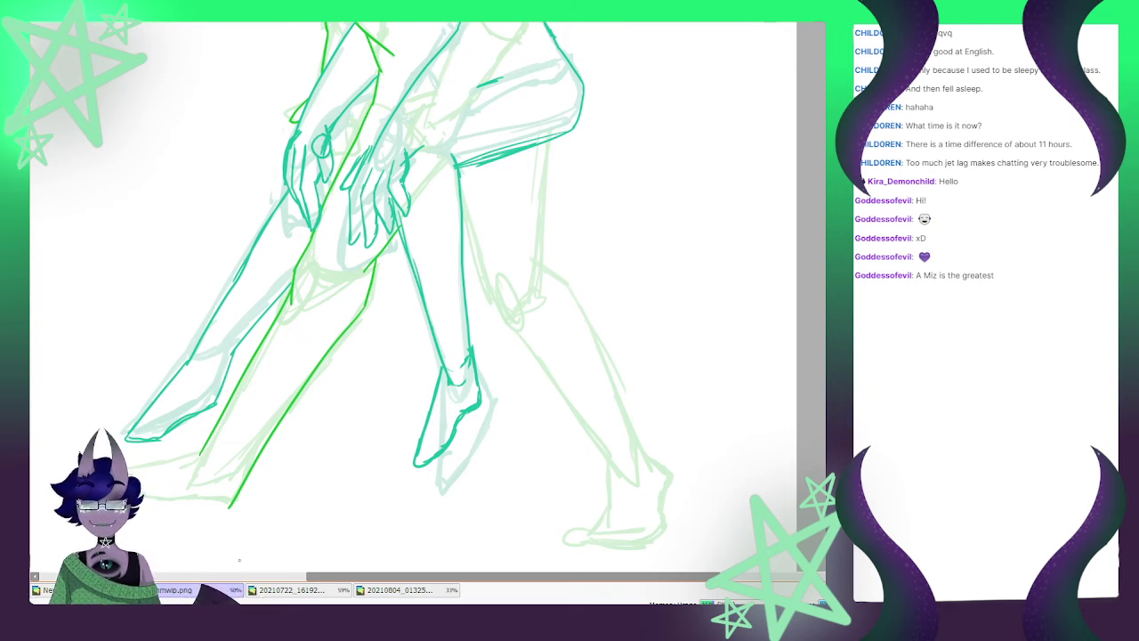
Draw the green figure's forward foot with its upper edge, sole and rounded heel joined to the lower leg
mouse_move(226, 508)
left_mouse_down()
mouse_move(280, 450)
mouse_move(270, 443)
mouse_move(246, 473)
mouse_move(178, 455)
mouse_move(230, 496)
mouse_move(247, 475)
left_mouse_up()
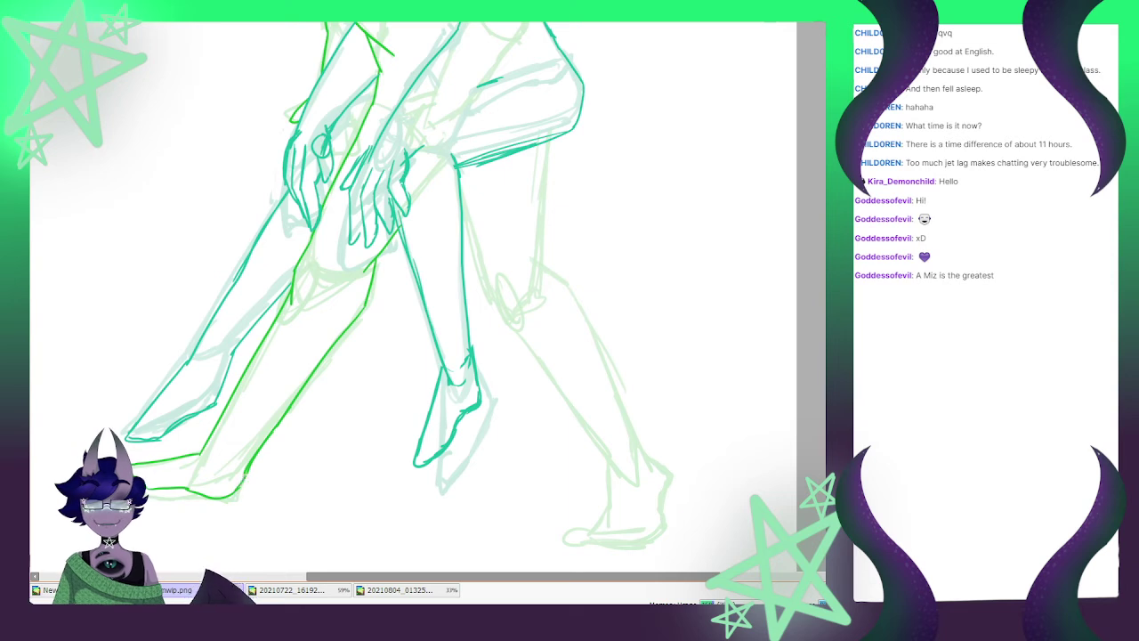
key("ctrl+z")
key("ctrl+z")
key("ctrl+z")
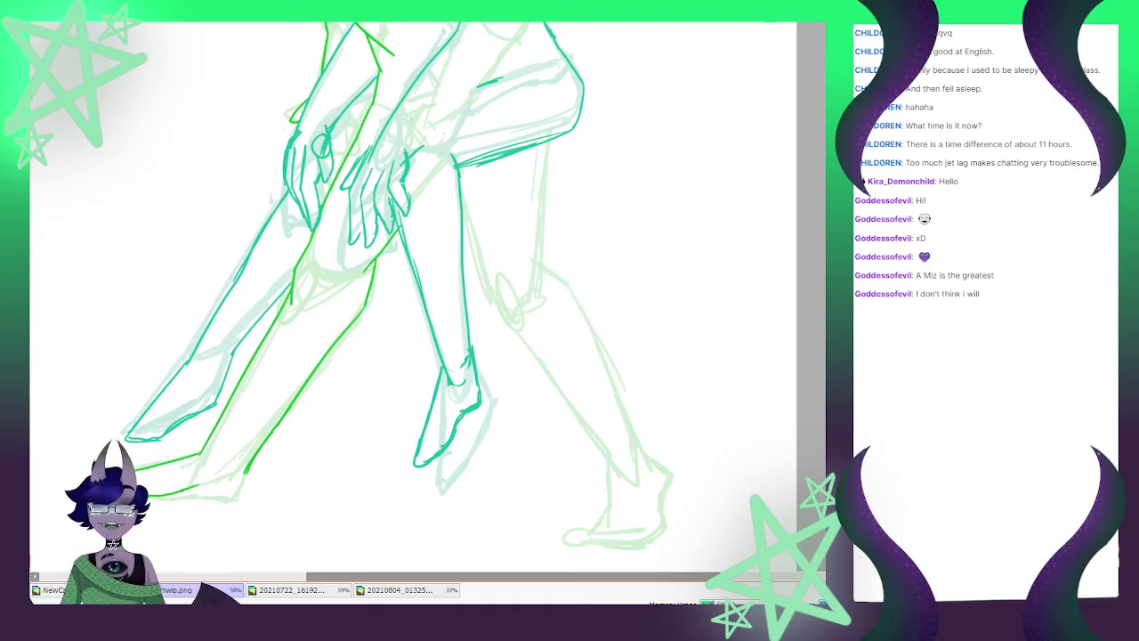
left_click_drag(182, 491, 240, 494)
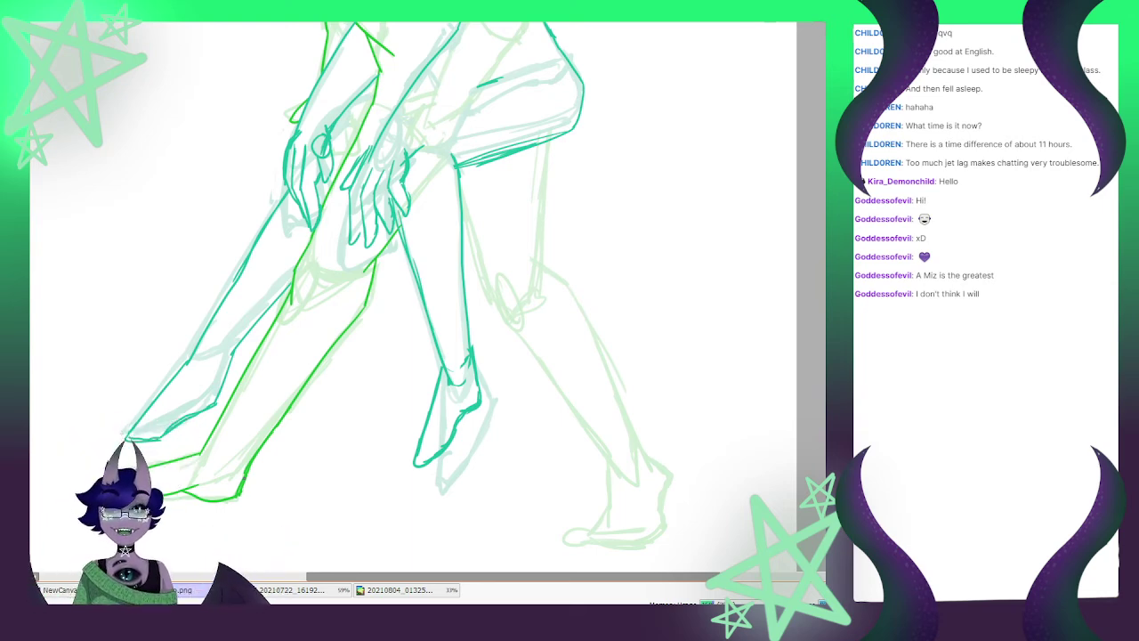
Select the forward green foot, transform it to adjust its shape and tilt against the ankle, and clear the selection
scroll(243, 477, "down", 5)
scroll(222, 494, "up", 3)
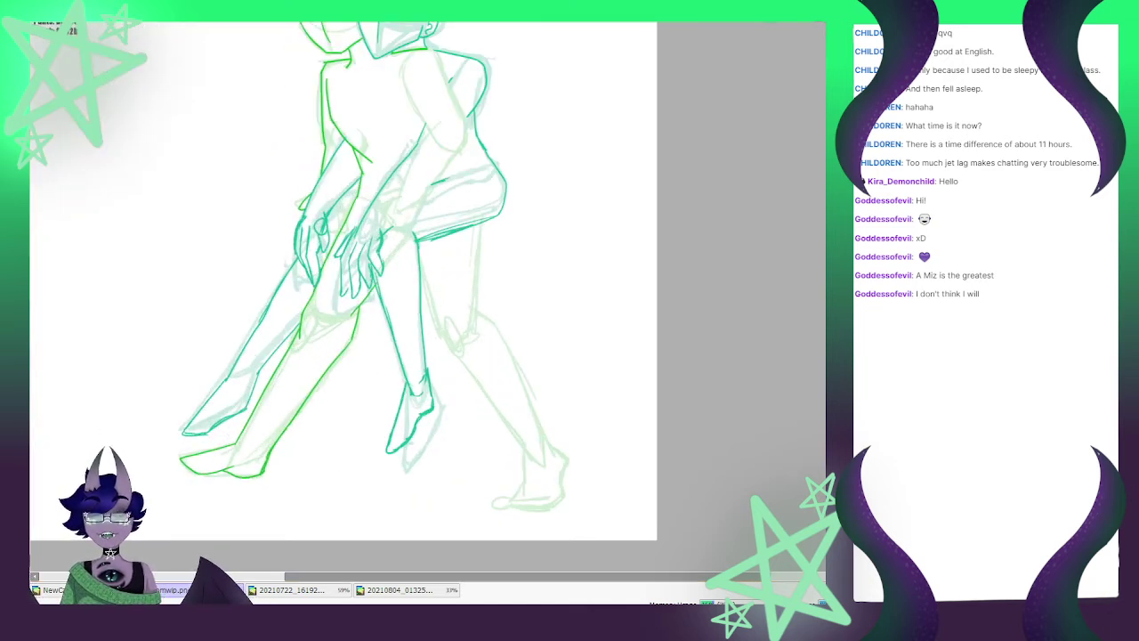
mouse_move(178, 452)
left_mouse_down()
mouse_move(213, 472)
mouse_move(216, 445)
mouse_move(274, 462)
mouse_move(268, 476)
mouse_move(270, 465)
left_mouse_up()
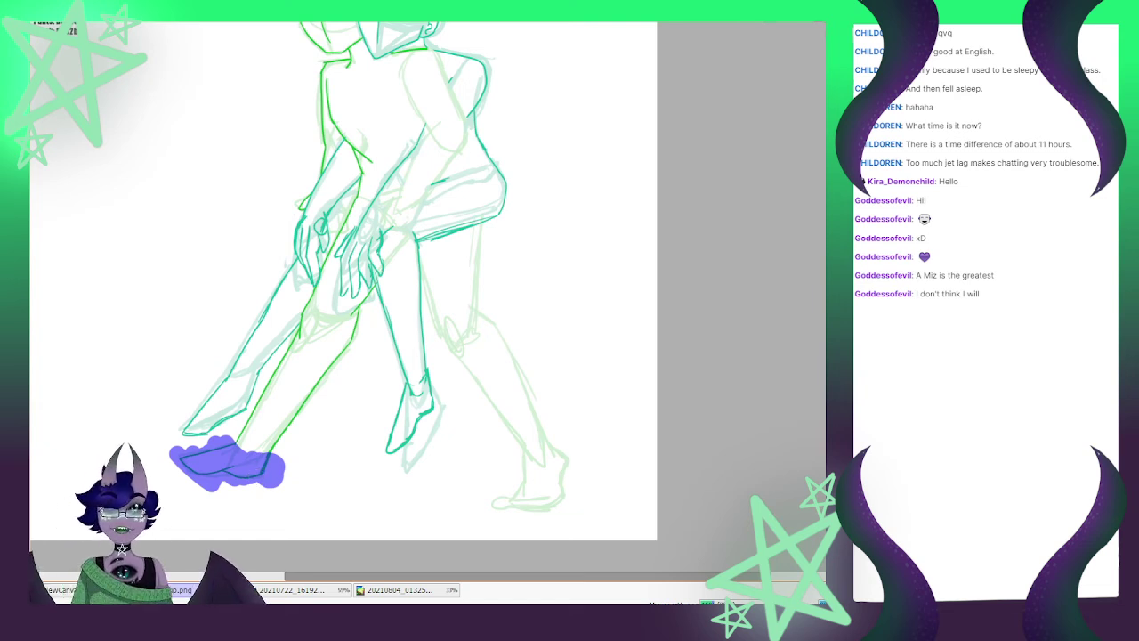
key("ctrl+t")
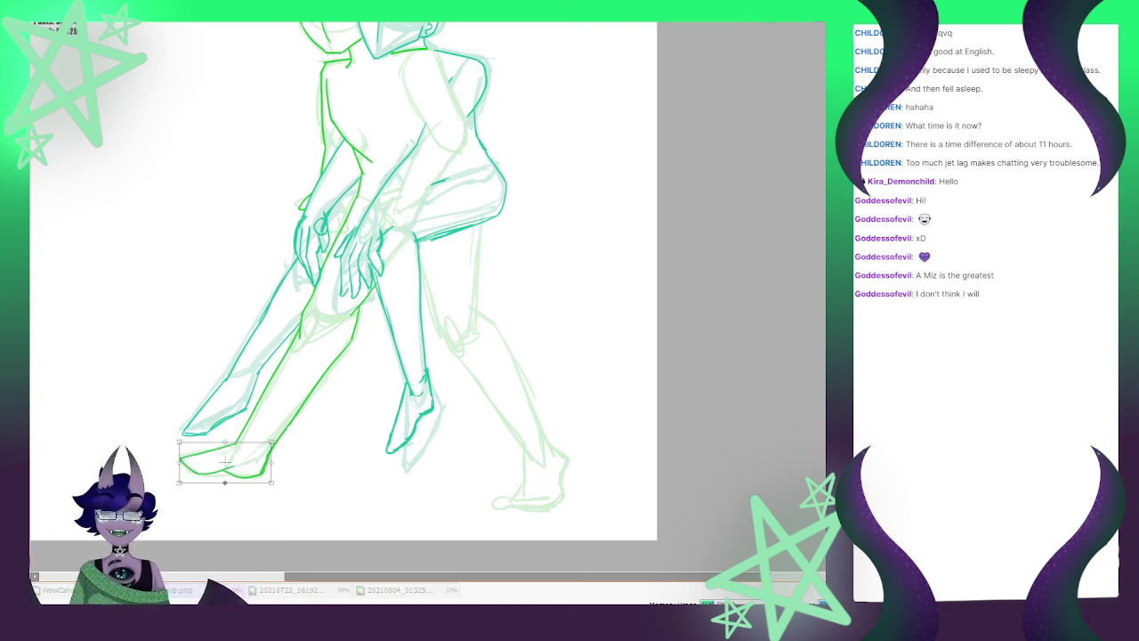
left_click_drag(225, 482, 226, 493)
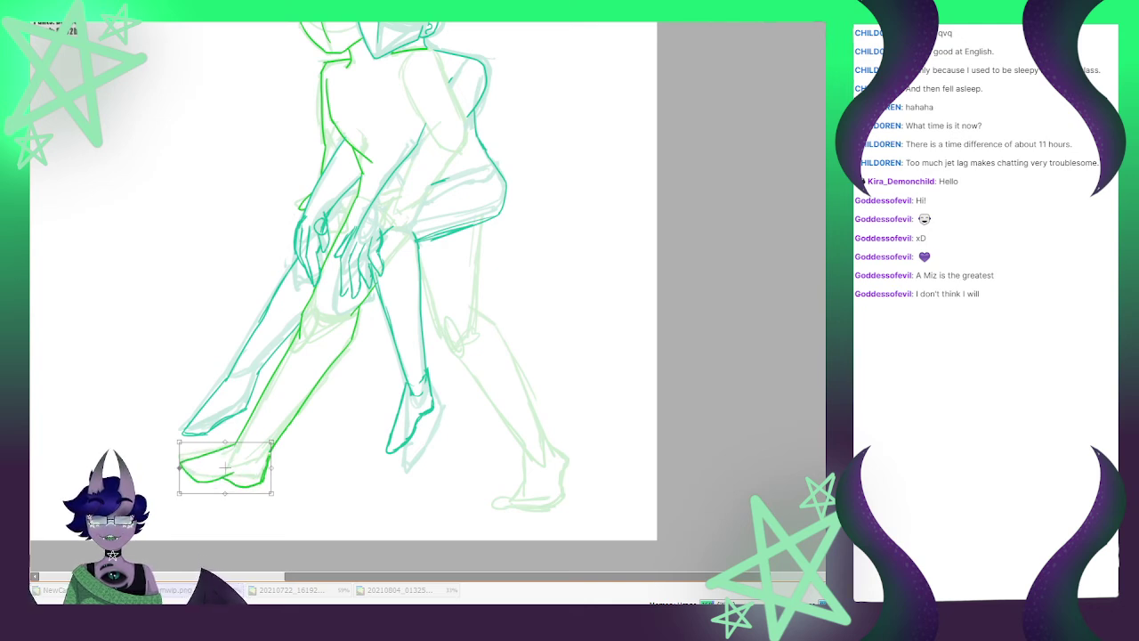
left_click_drag(178, 467, 175, 460)
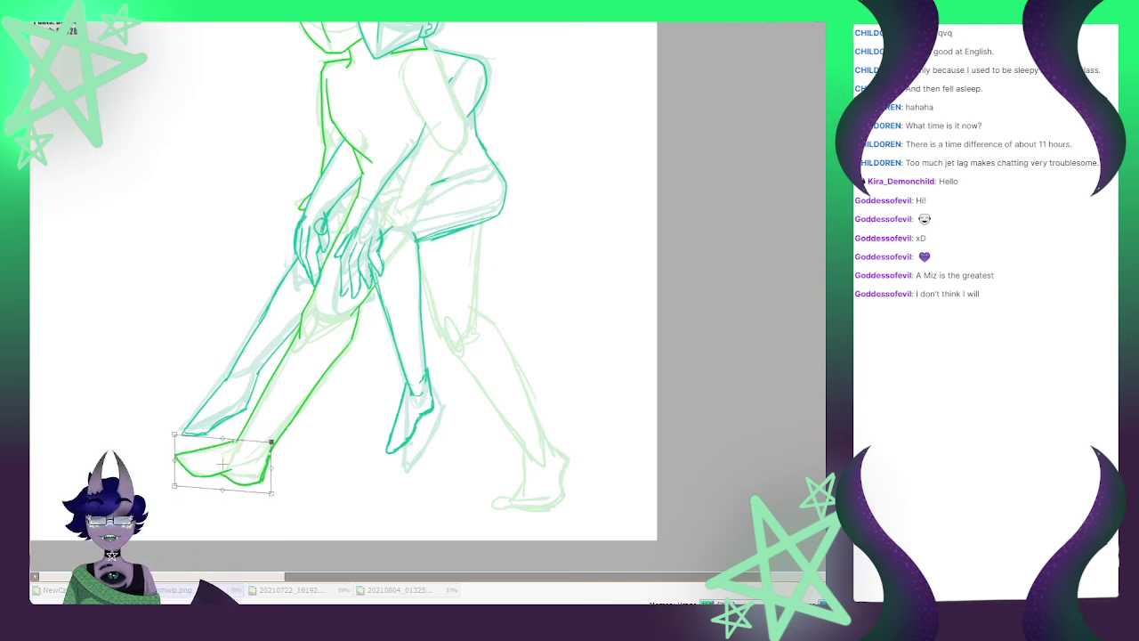
left_click_drag(271, 441, 226, 439)
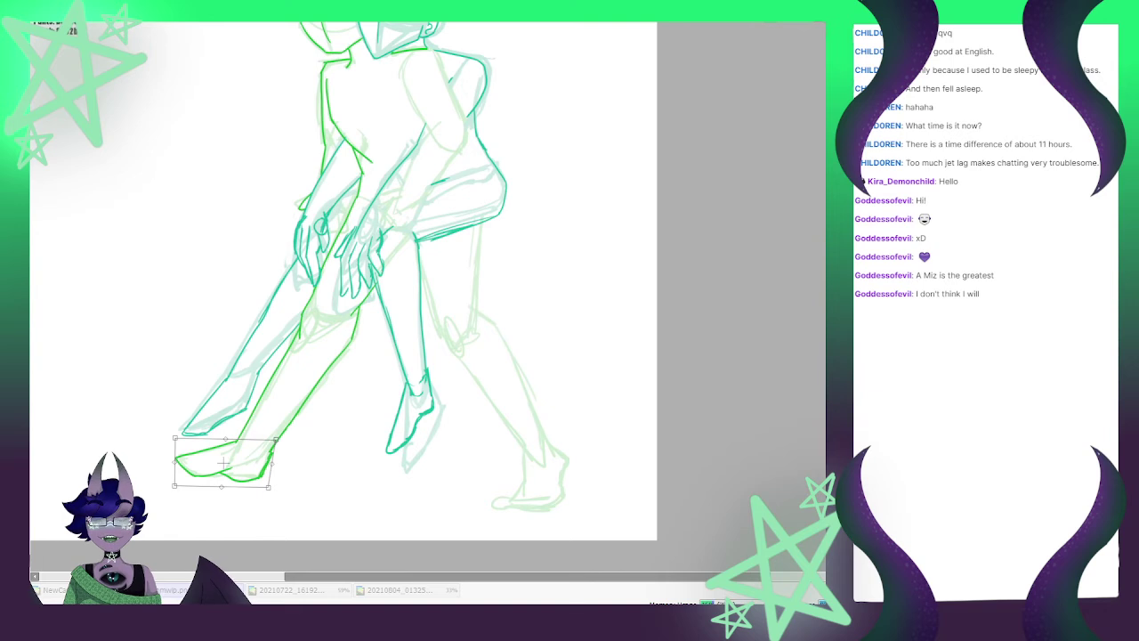
key("Return")
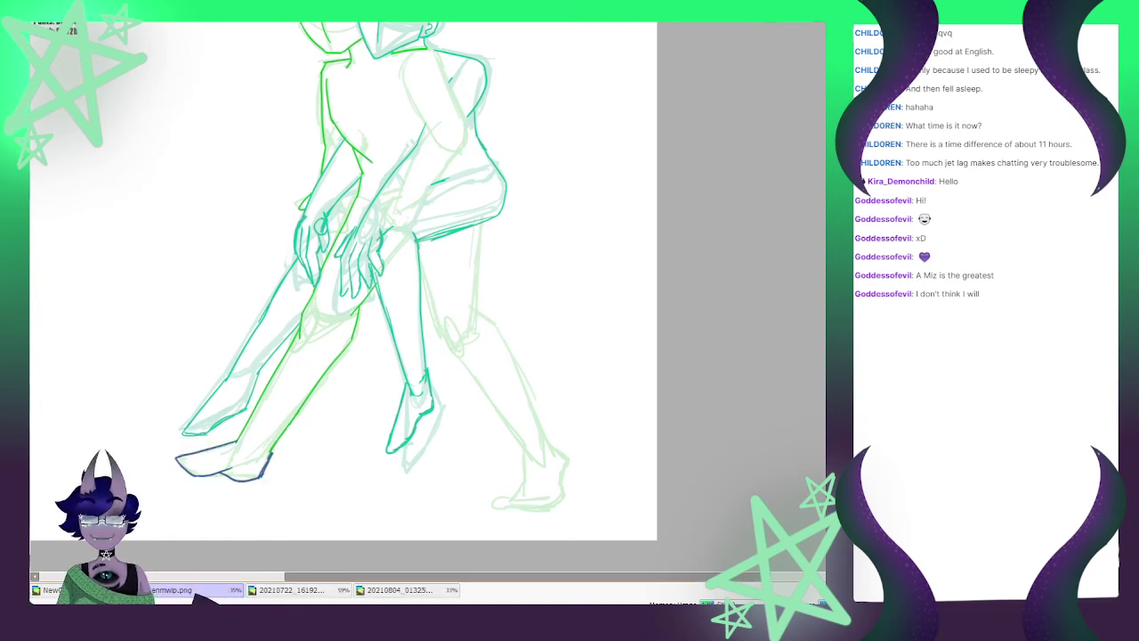
key("ctrl+d")
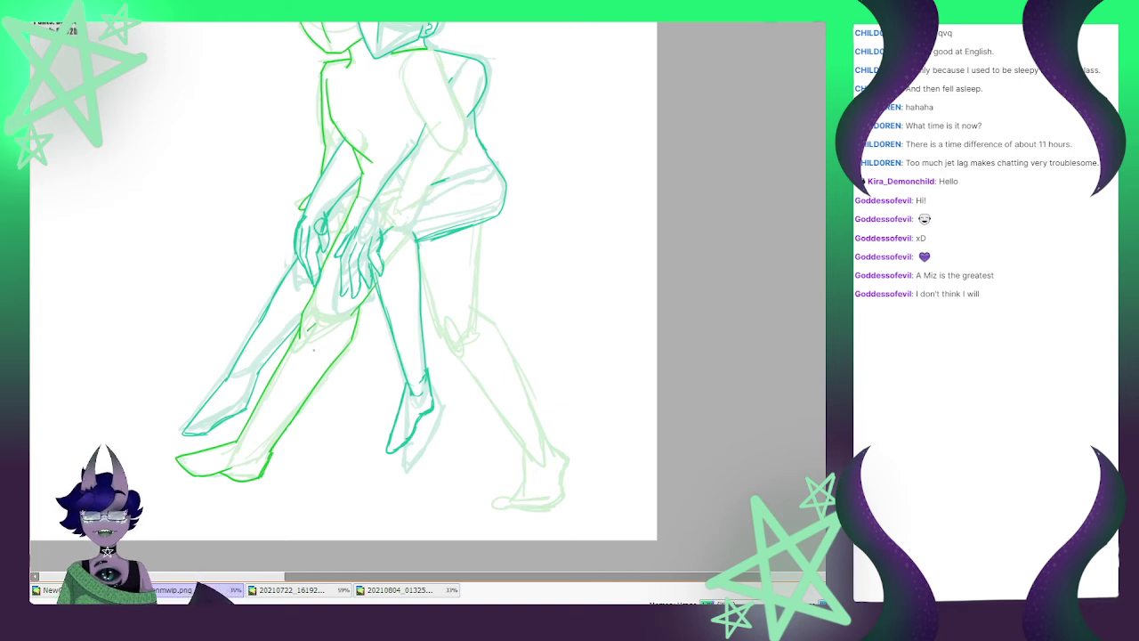
Draw both edges of the green figure's back thigh from beneath the teal leg down to the knee
scroll(313, 350, "down", 1)
scroll(406, 297, "up", 2)
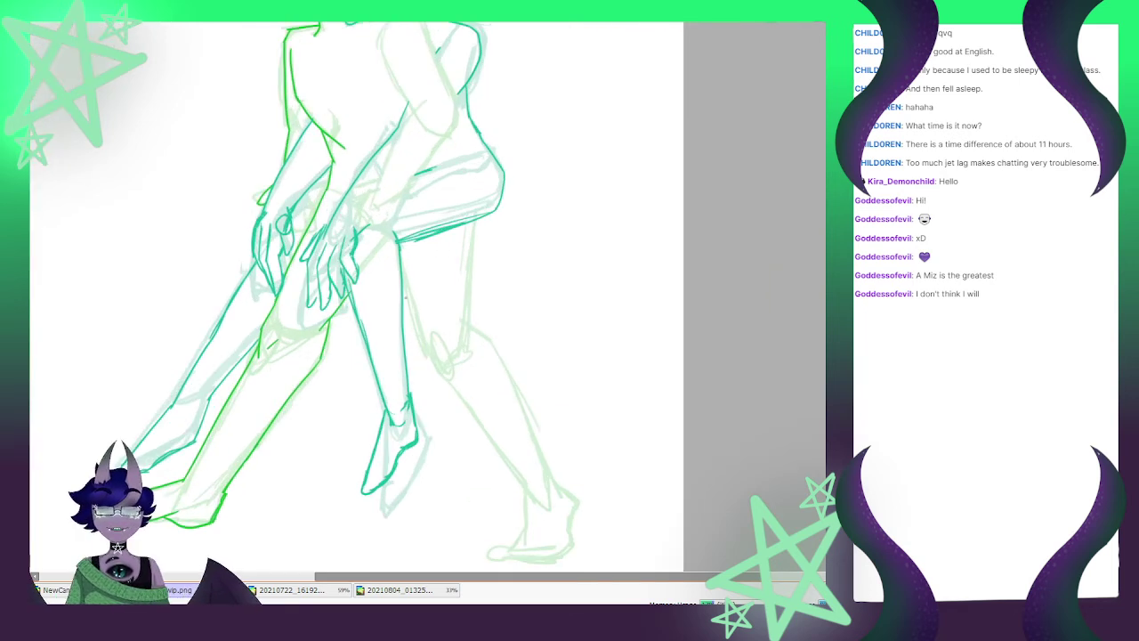
left_click_drag(473, 221, 468, 324)
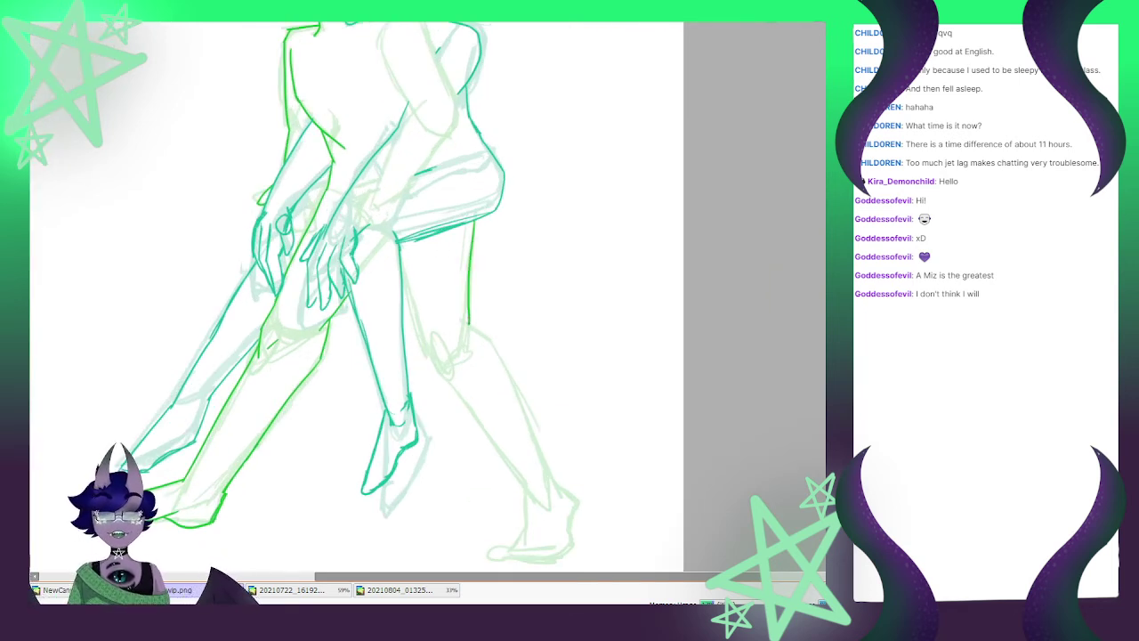
key("ctrl+z")
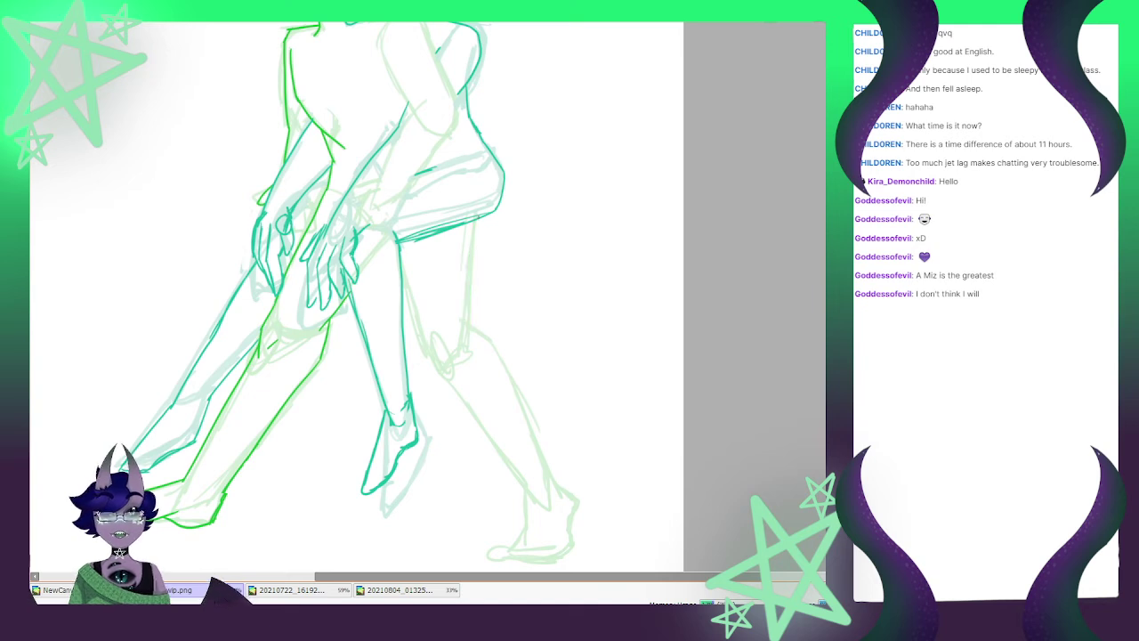
left_click_drag(475, 217, 468, 320)
key("ctrl+z")
left_click_drag(477, 219, 467, 318)
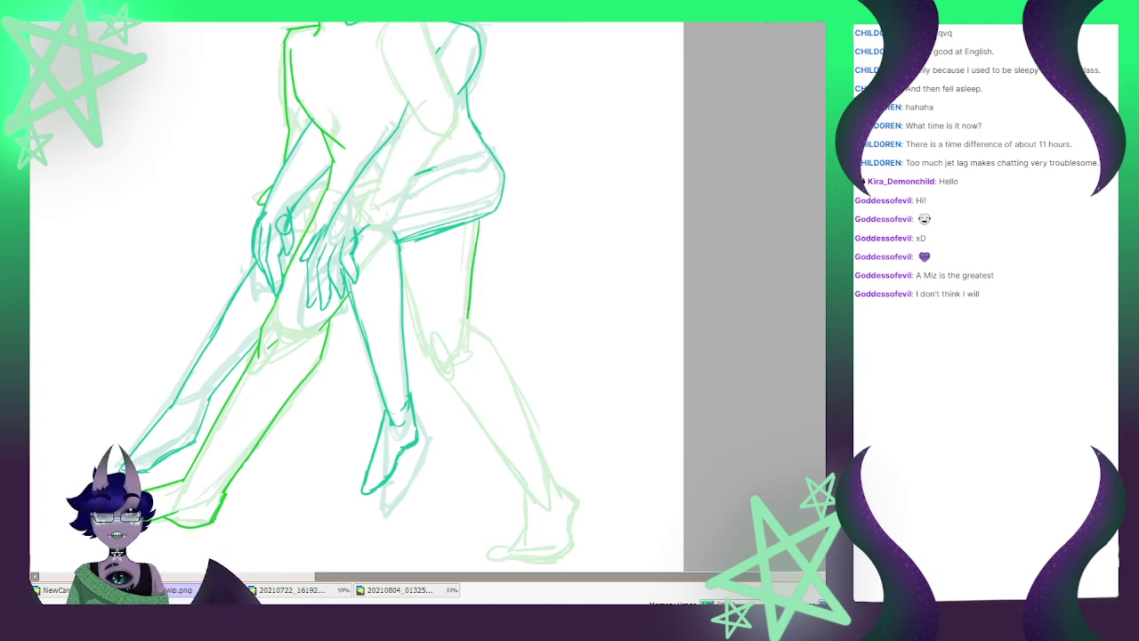
mouse_move(397, 242)
left_mouse_down()
mouse_move(430, 352)
mouse_move(456, 381)
left_mouse_up()
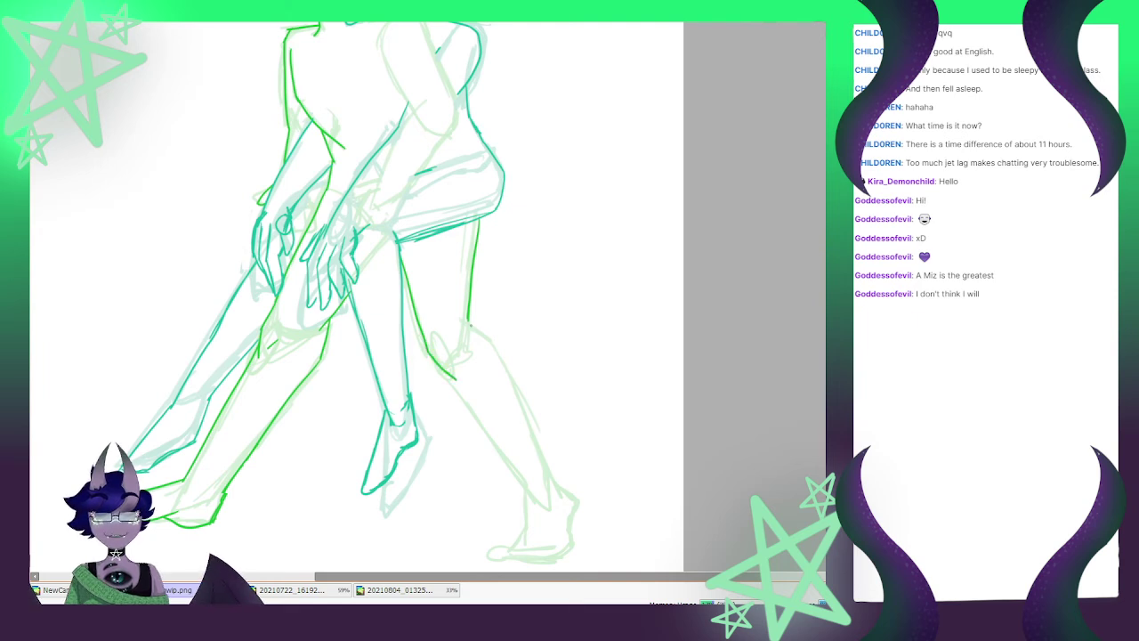
Draw the green figure's back lower leg and foot, with a small mark at the knee
mouse_move(470, 320)
left_mouse_down()
mouse_move(491, 336)
mouse_move(557, 486)
left_mouse_up()
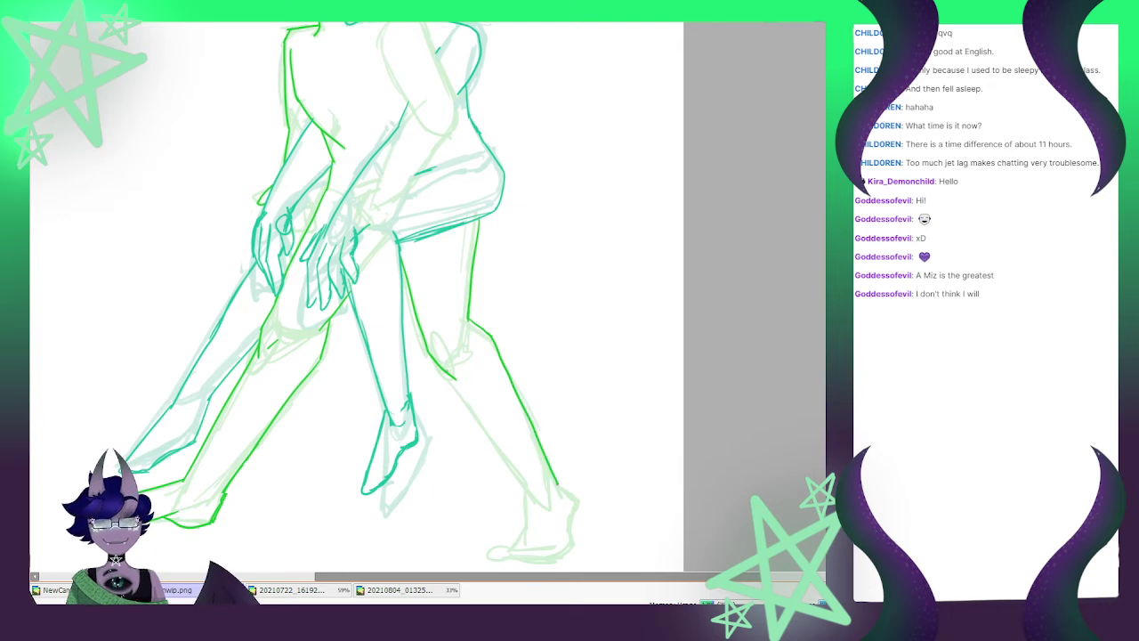
left_click_drag(448, 377, 529, 498)
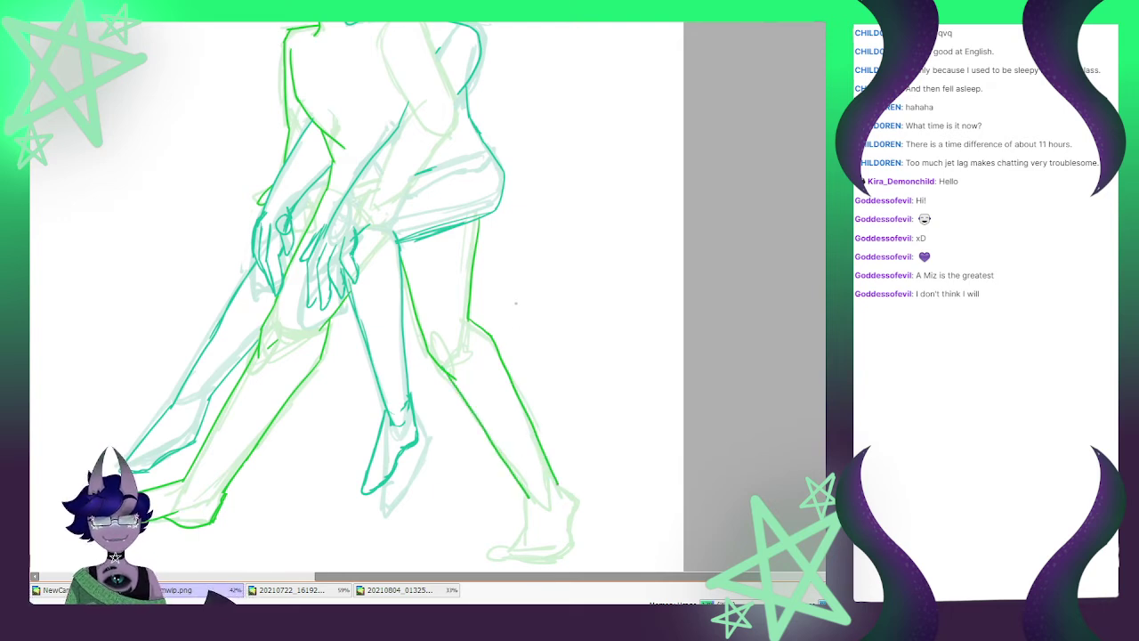
left_click_drag(469, 316, 468, 331)
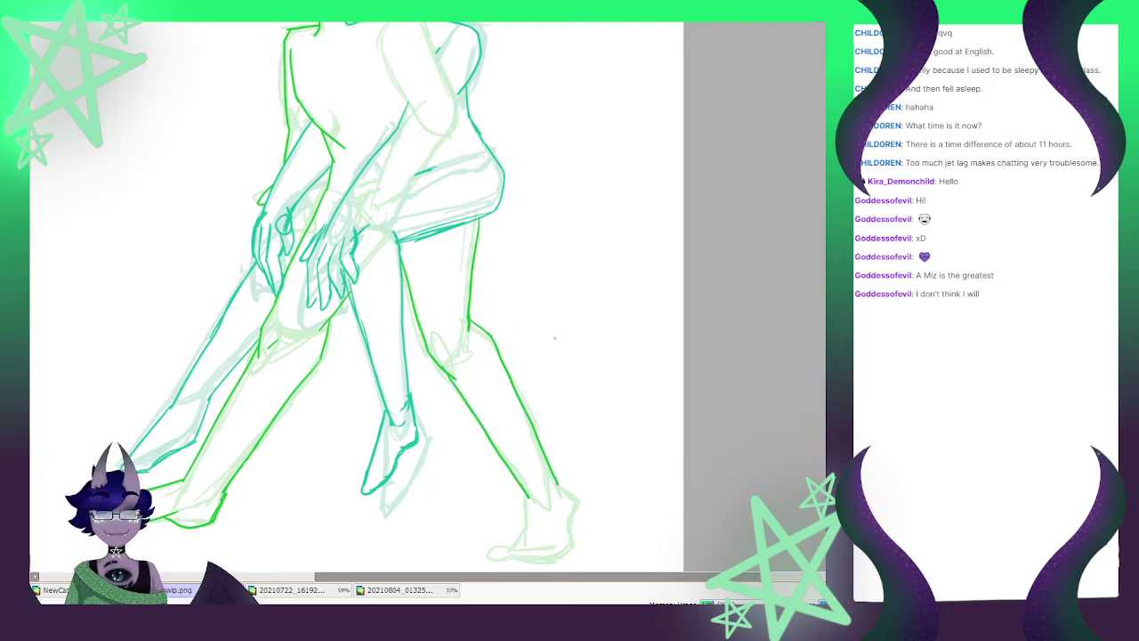
mouse_move(557, 481)
left_mouse_down()
mouse_move(578, 495)
mouse_move(492, 556)
mouse_move(568, 557)
left_mouse_up()
mouse_move(579, 495)
left_mouse_down()
mouse_move(567, 559)
mouse_move(552, 541)
left_mouse_up()
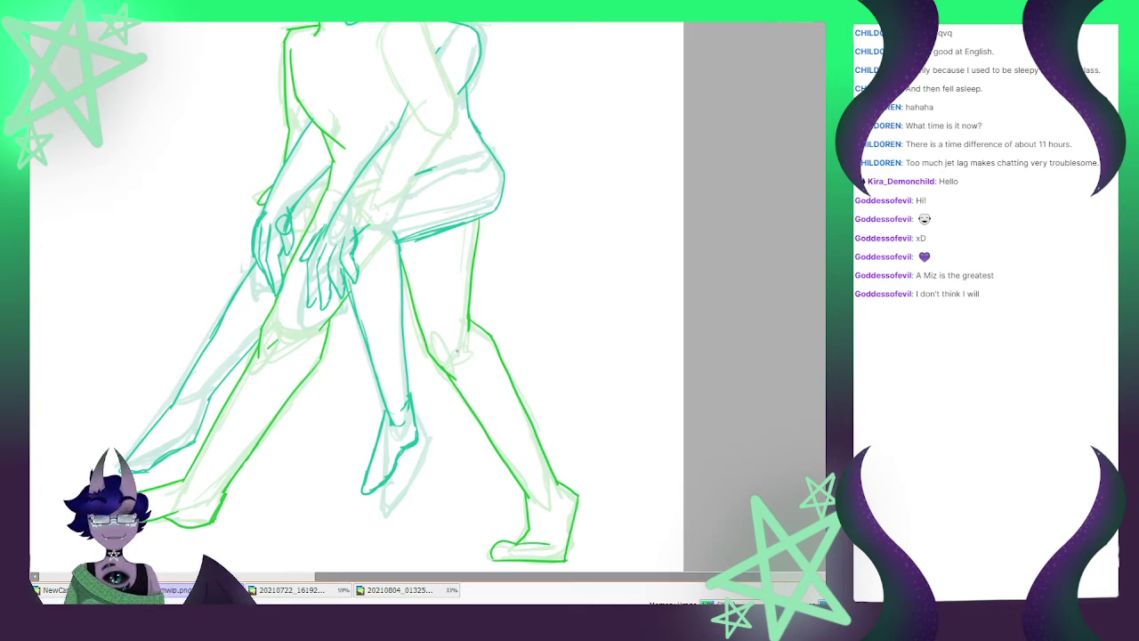
left_click_drag(456, 351, 456, 364)
scroll(445, 406, "down", 3)
scroll(430, 81, "up", 5)
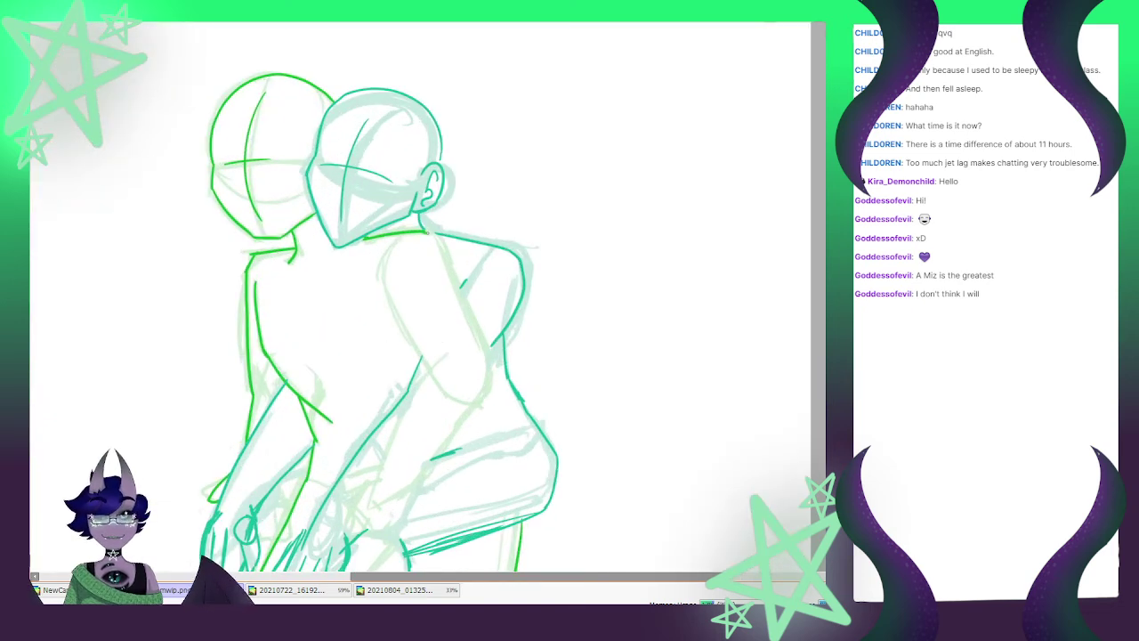
Draw both edges of the green figure's near upper arm from the shoulder down to the elbow
left_click_drag(435, 236, 486, 358)
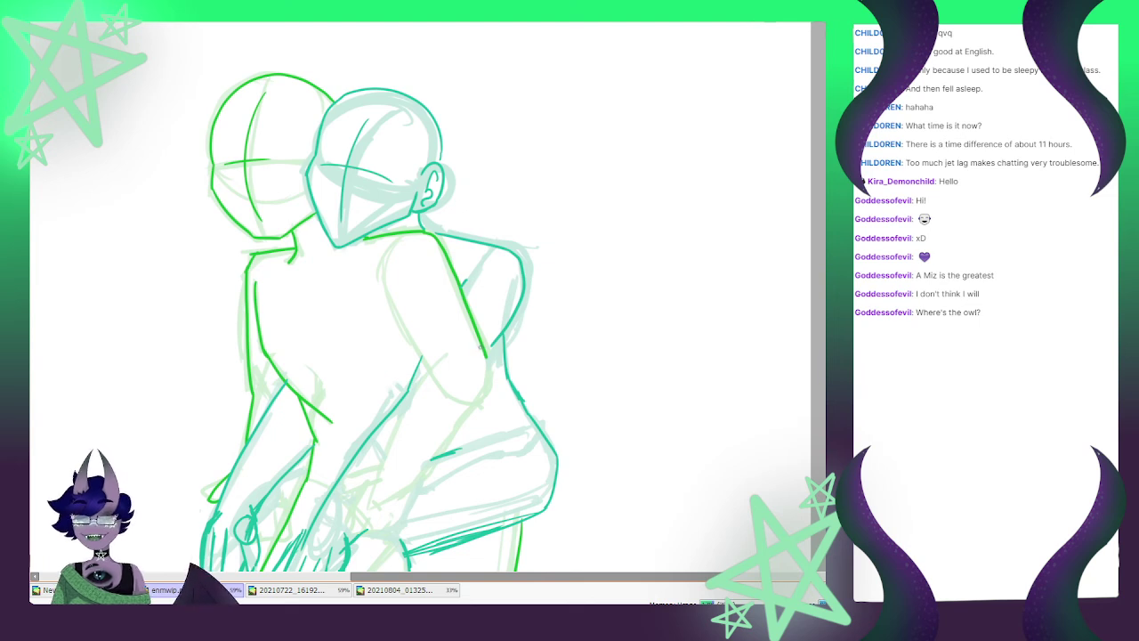
left_click_drag(384, 283, 439, 383)
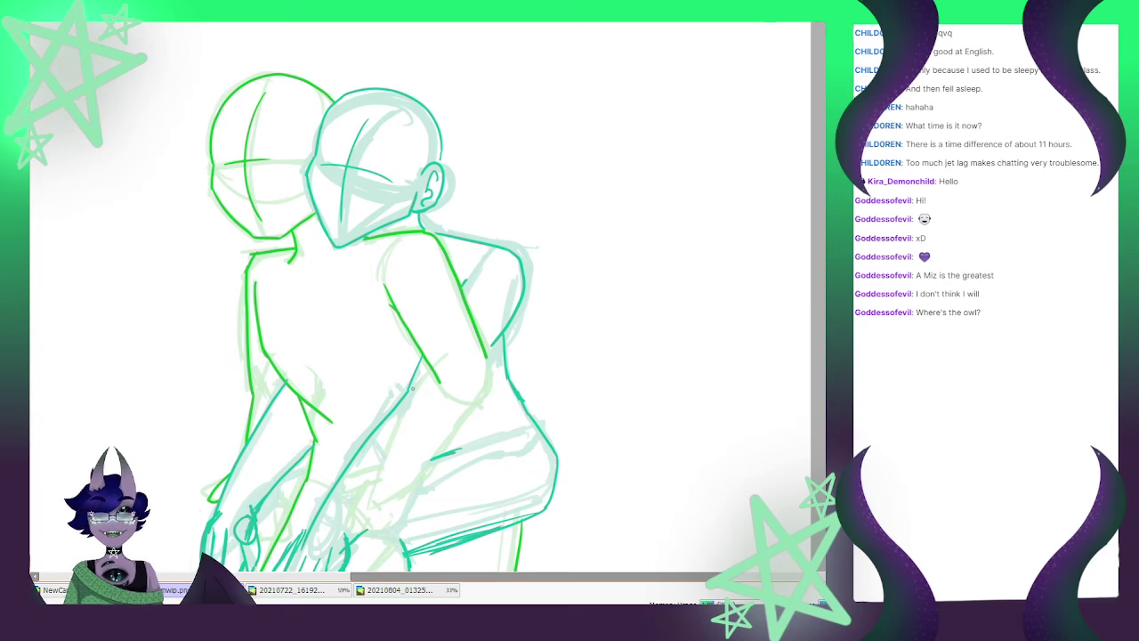
Draw both edges of the green figure's near forearm, angled forward from the elbow toward the wrist
scroll(412, 388, "down", 4)
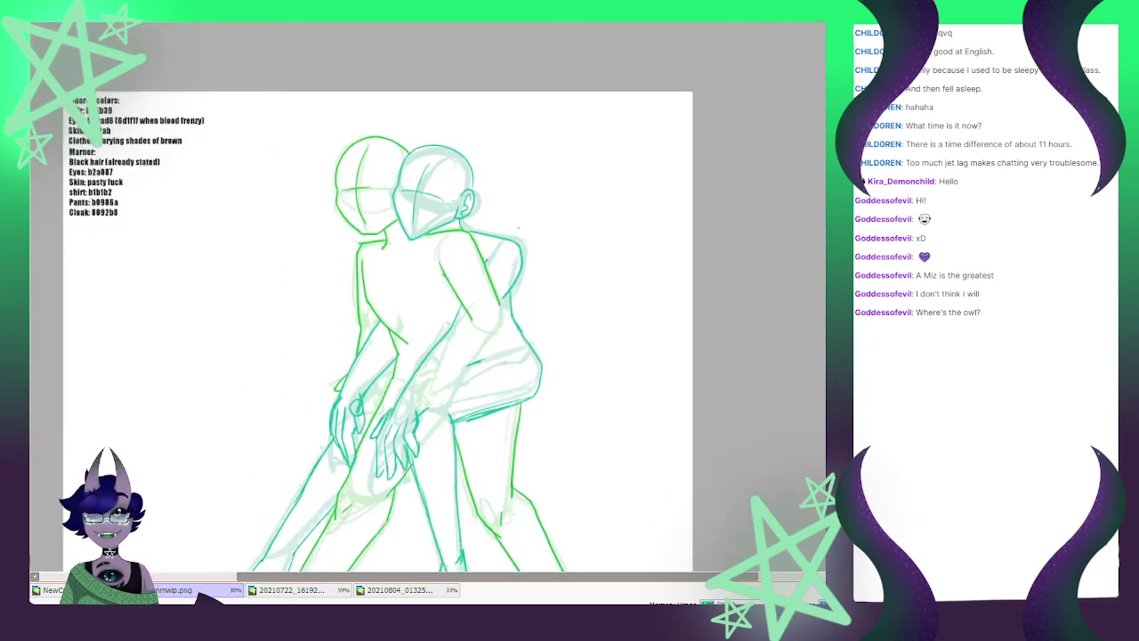
scroll(469, 328, "up", 3)
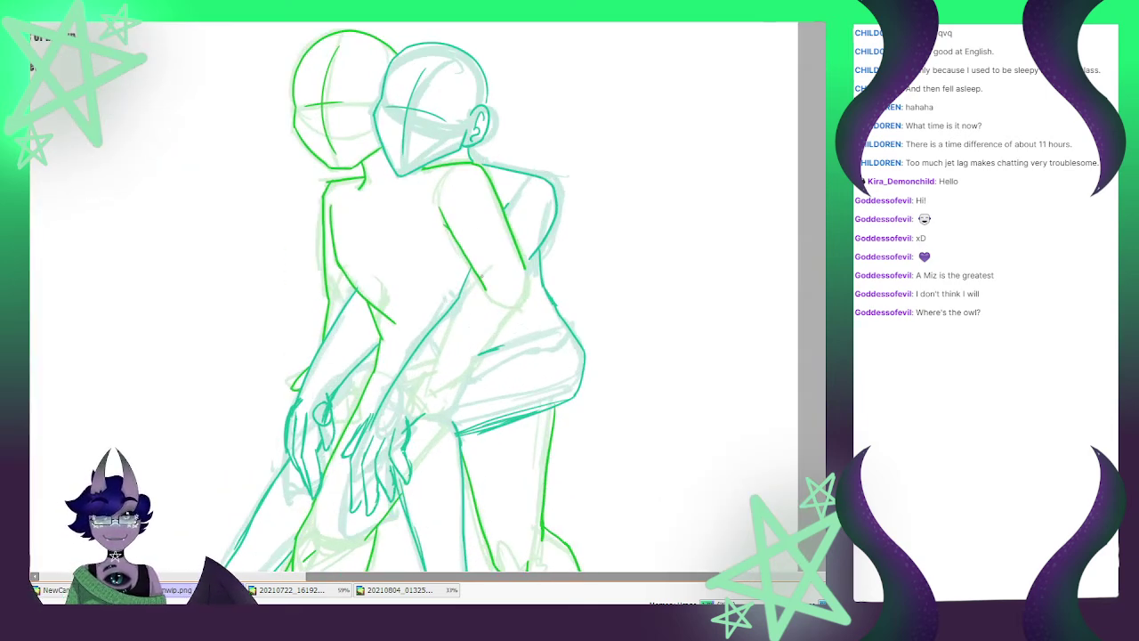
mouse_move(484, 274)
left_mouse_down()
mouse_move(438, 351)
mouse_move(431, 388)
left_mouse_up()
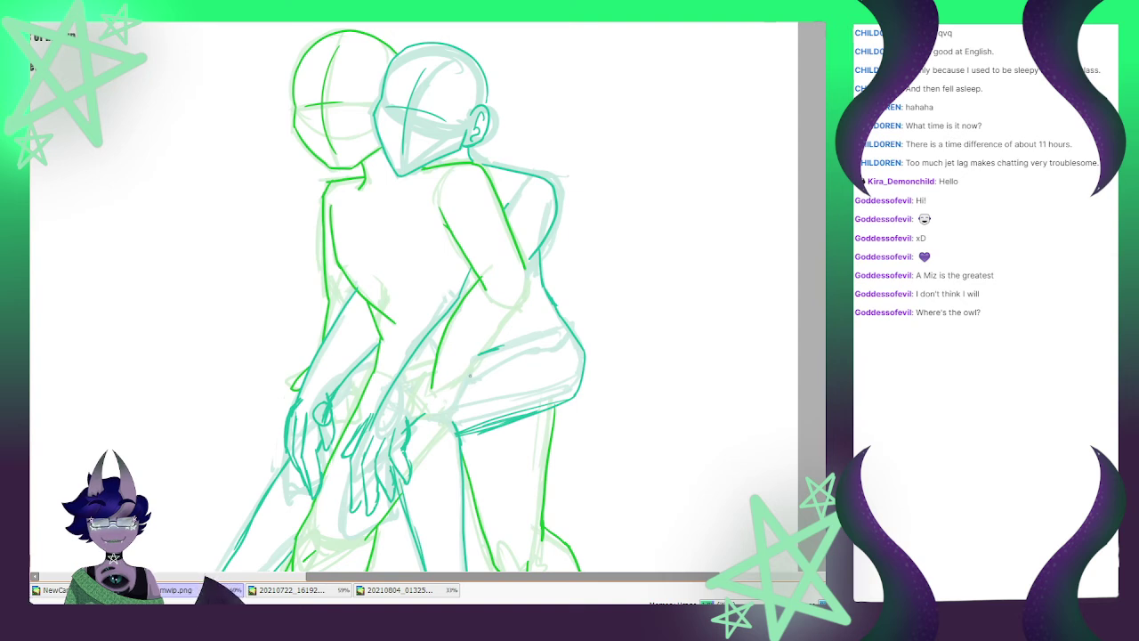
mouse_move(525, 262)
left_mouse_down()
mouse_move(530, 289)
mouse_move(466, 385)
left_mouse_up()
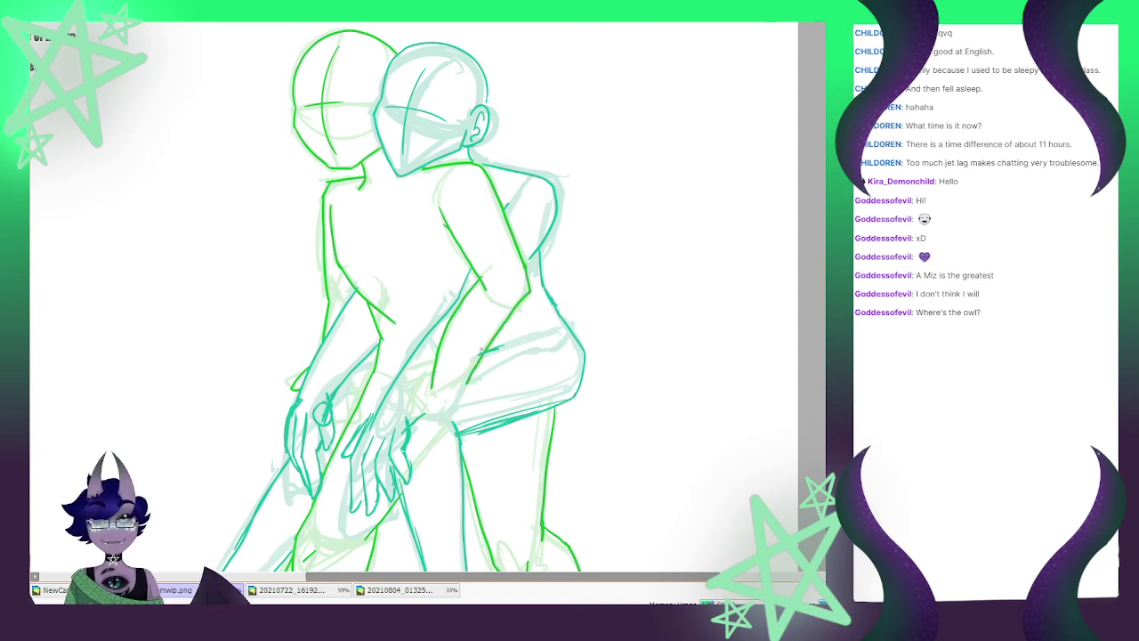
Redraw the inner edge of the near green forearm until it follows the sketch, and add the hand at its wrist
left_click_drag(478, 276, 424, 387)
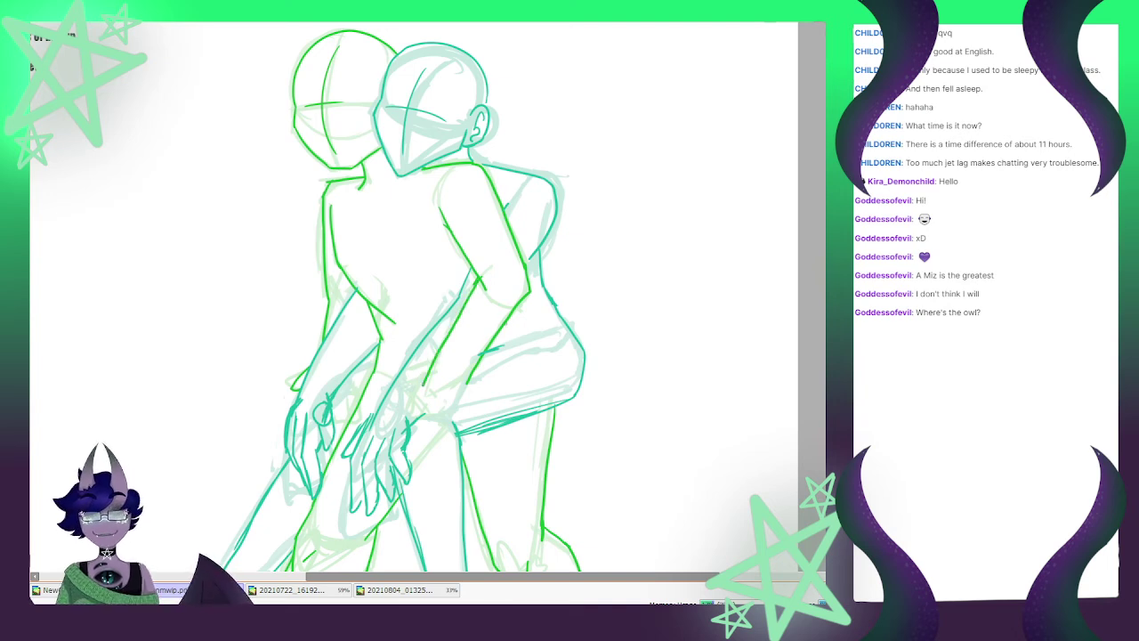
key("ctrl+z")
left_click_drag(478, 282, 435, 387)
key("ctrl+z")
left_click_drag(475, 283, 436, 381)
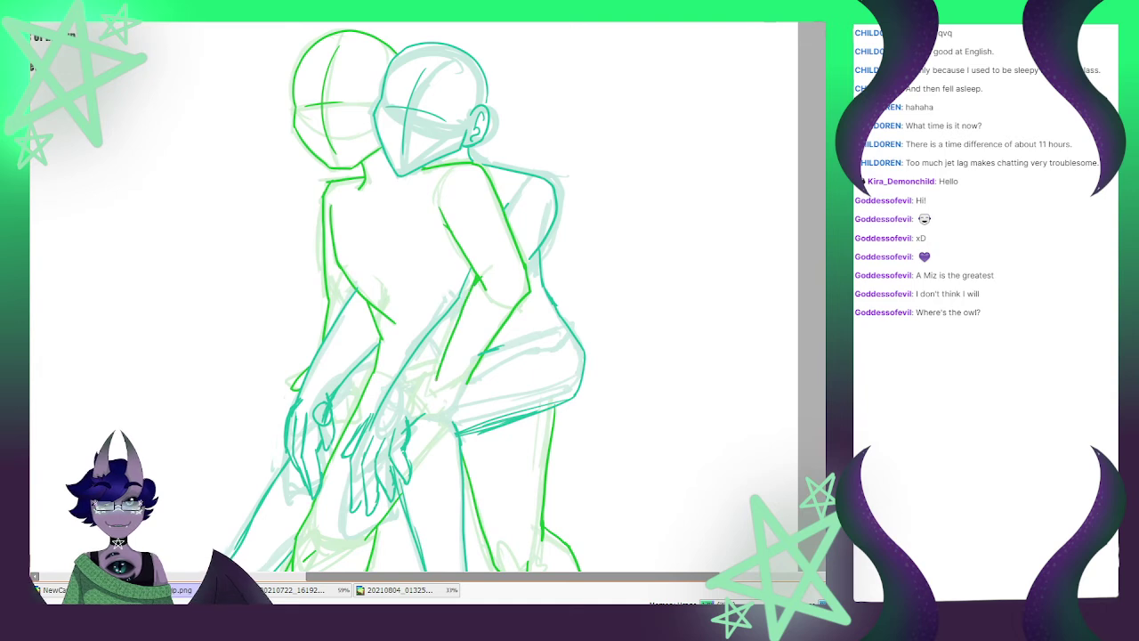
key("ctrl+z")
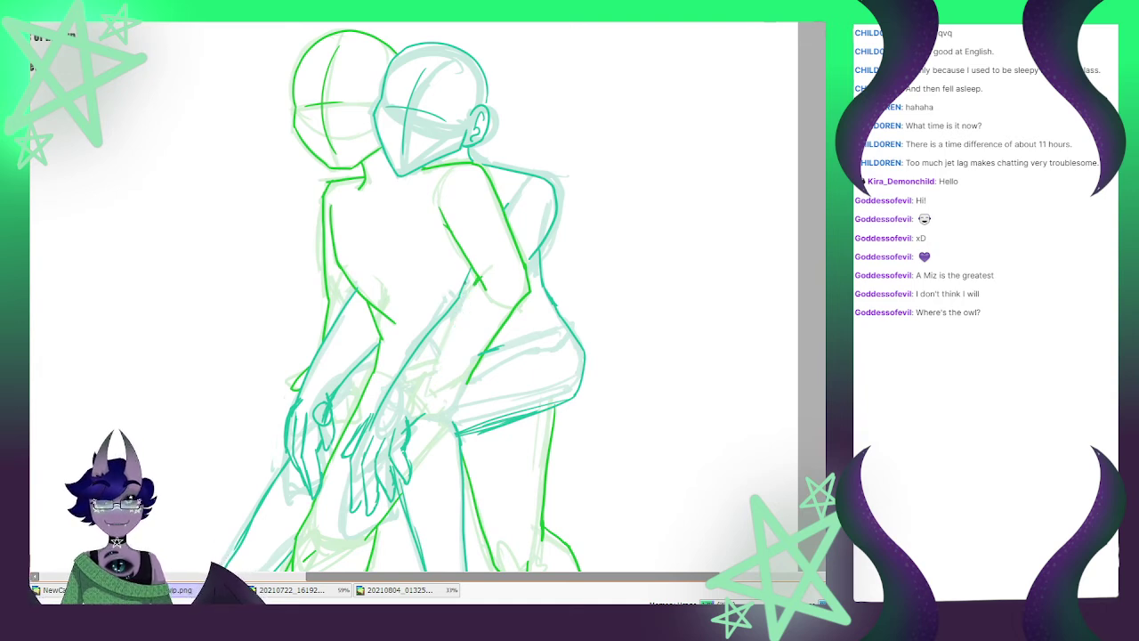
left_click_drag(474, 285, 436, 374)
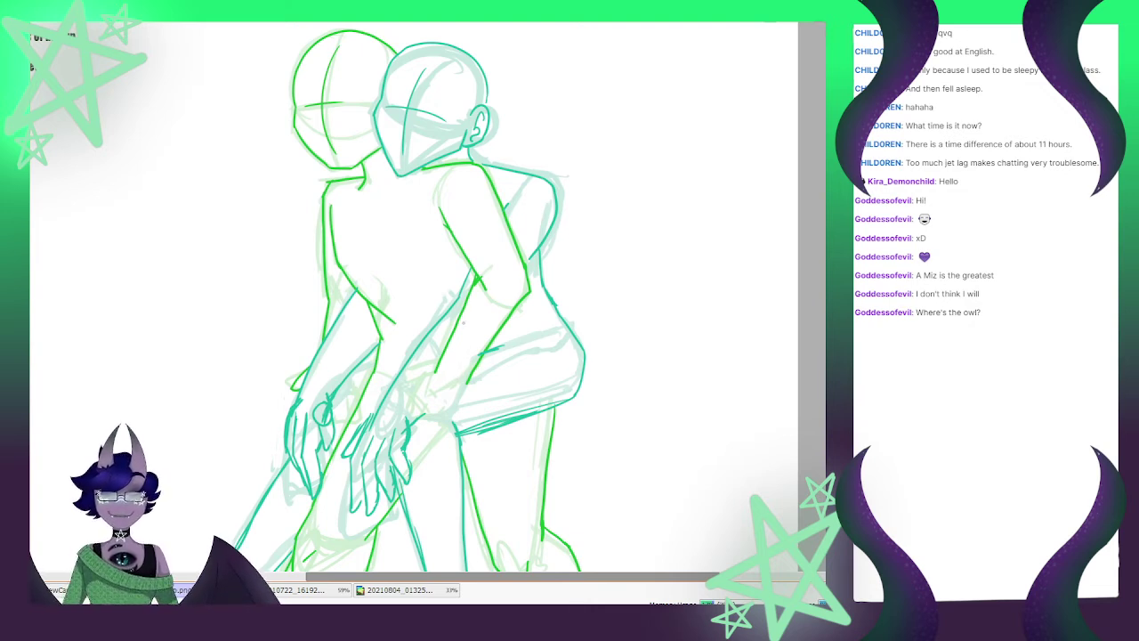
mouse_move(434, 372)
left_mouse_down()
mouse_move(409, 398)
mouse_move(438, 424)
mouse_move(458, 409)
mouse_move(462, 382)
mouse_move(460, 409)
left_mouse_up()
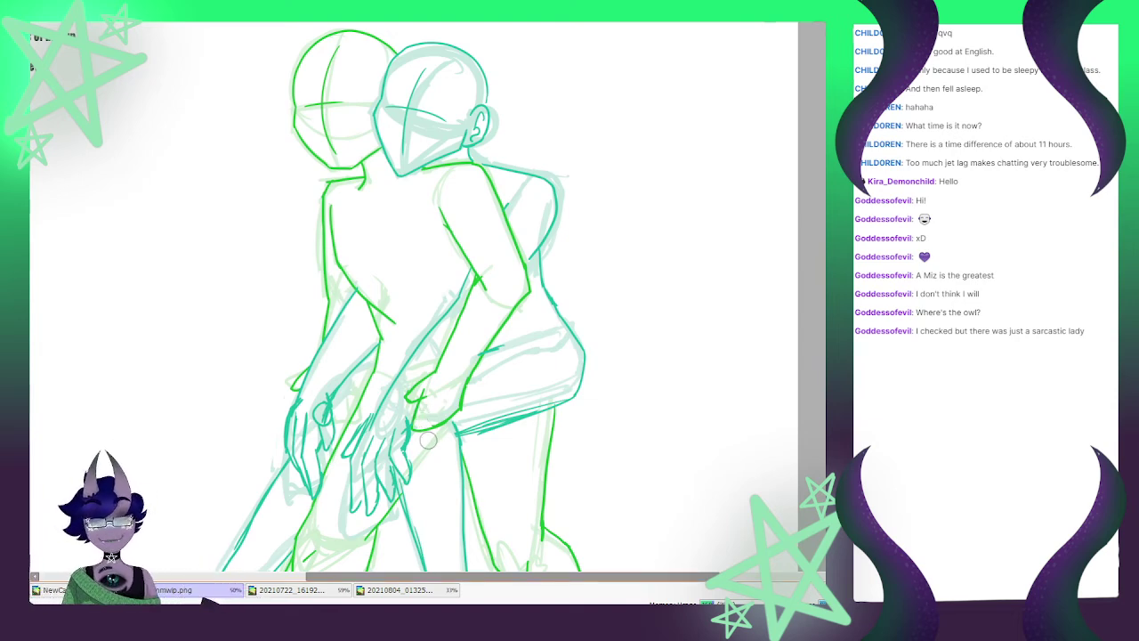
Hide the rough sketch and examine the overall pose and proportions of both figures in the clean line work
scroll(509, 249, "down", 4)
scroll(472, 193, "up", 2)
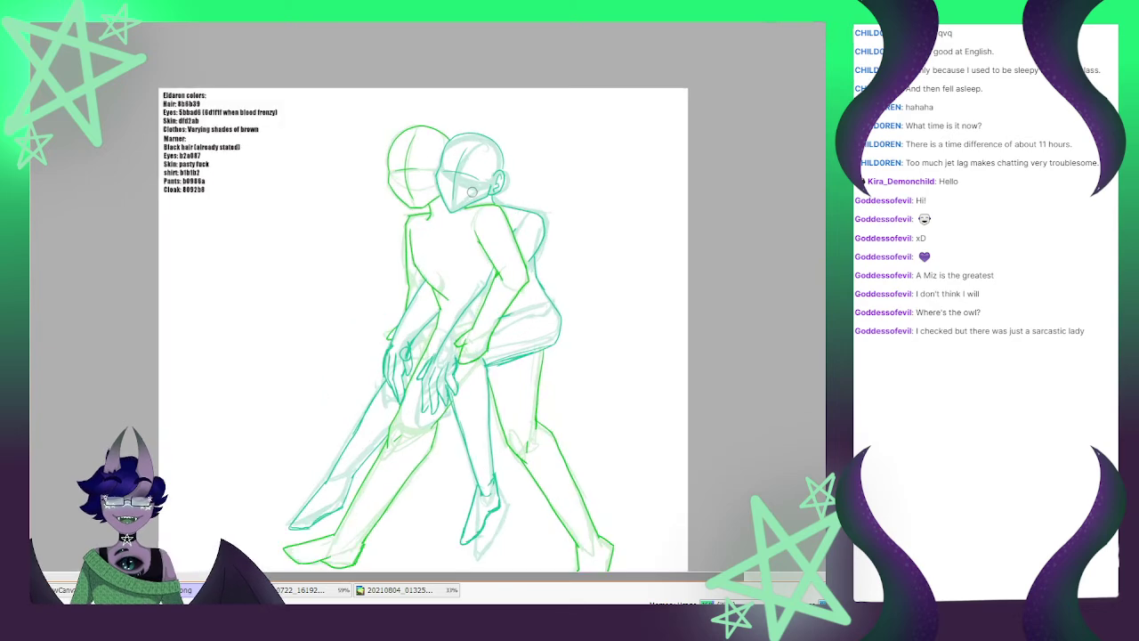
scroll(472, 193, "down", 4)
scroll(508, 214, "up", 5)
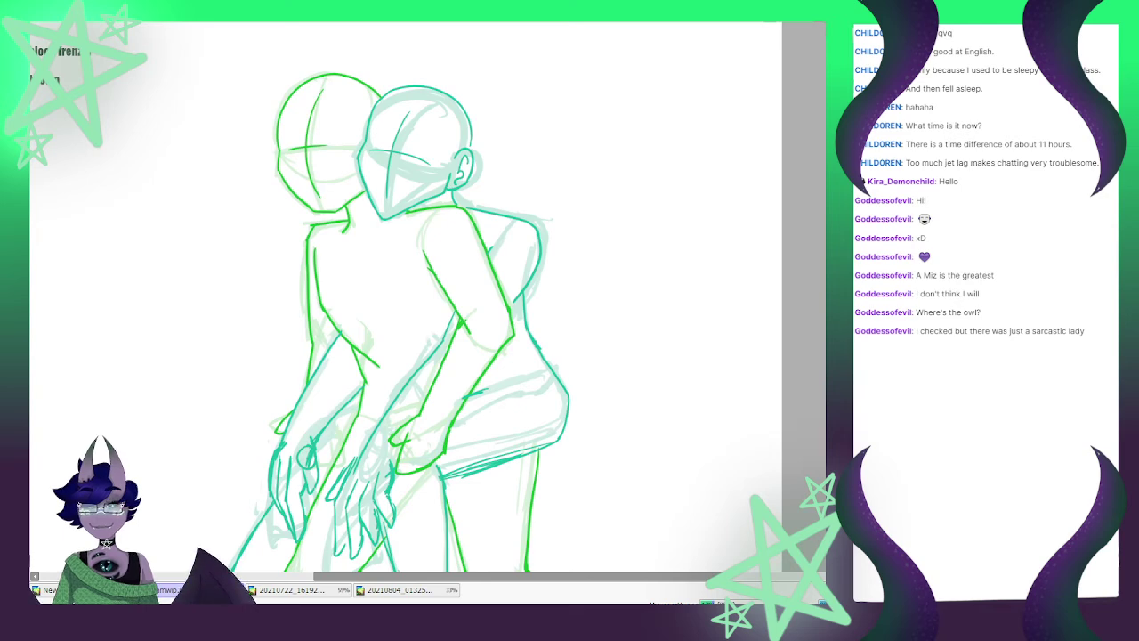
scroll(244, 223, "down", 3)
scroll(311, 191, "up", 1)
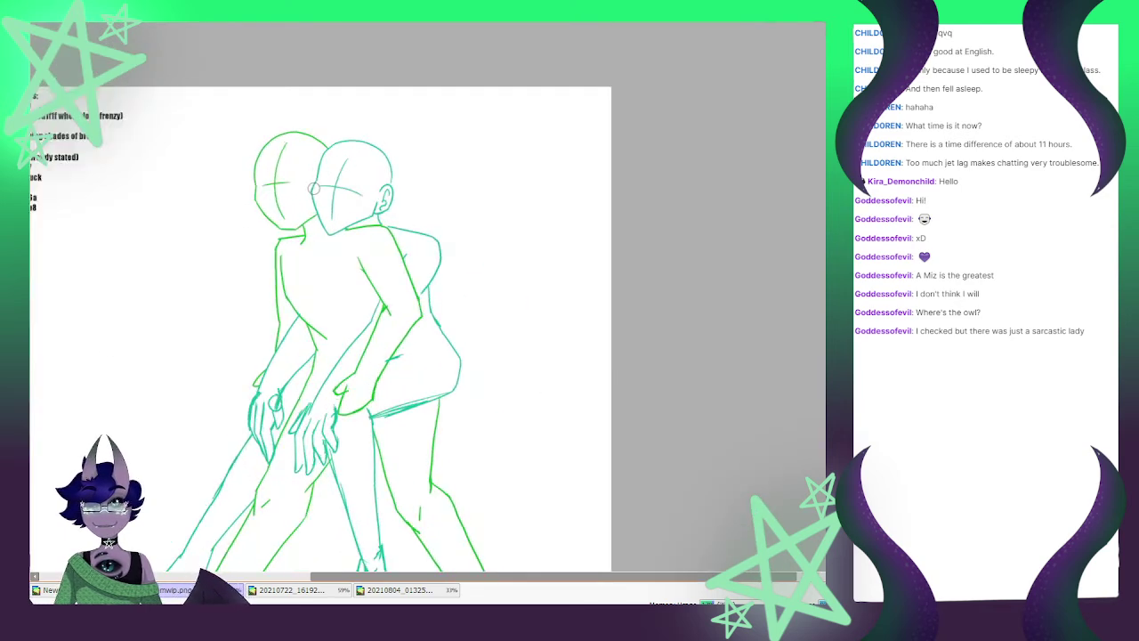
scroll(312, 190, "down", 4)
scroll(309, 218, "up", 3)
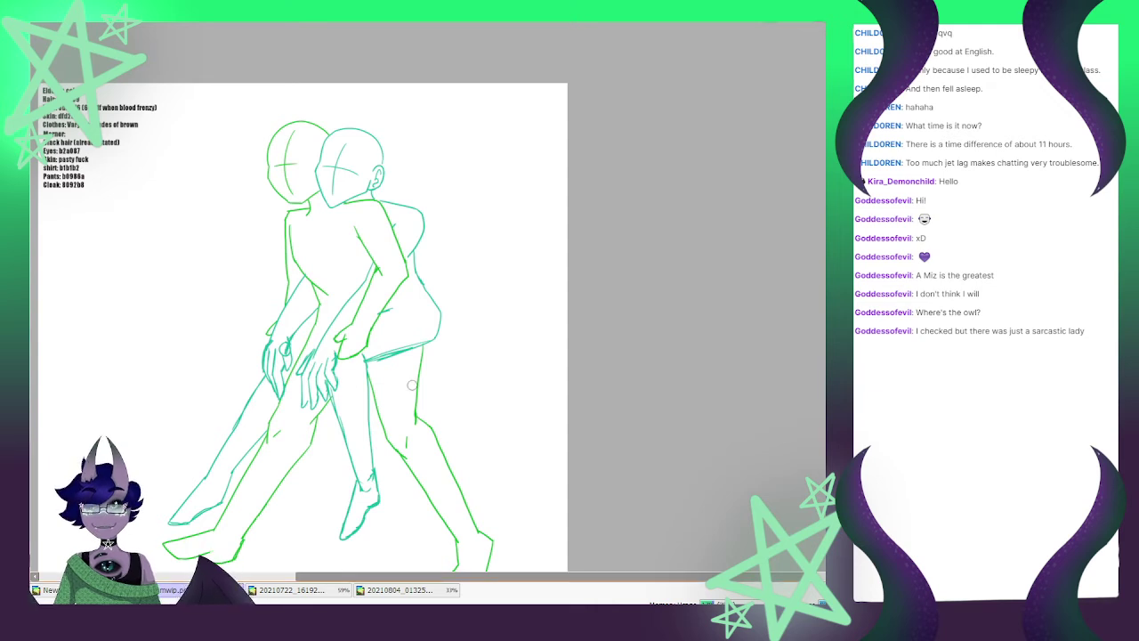
scroll(374, 334, "up", 1)
scroll(374, 326, "up", 1)
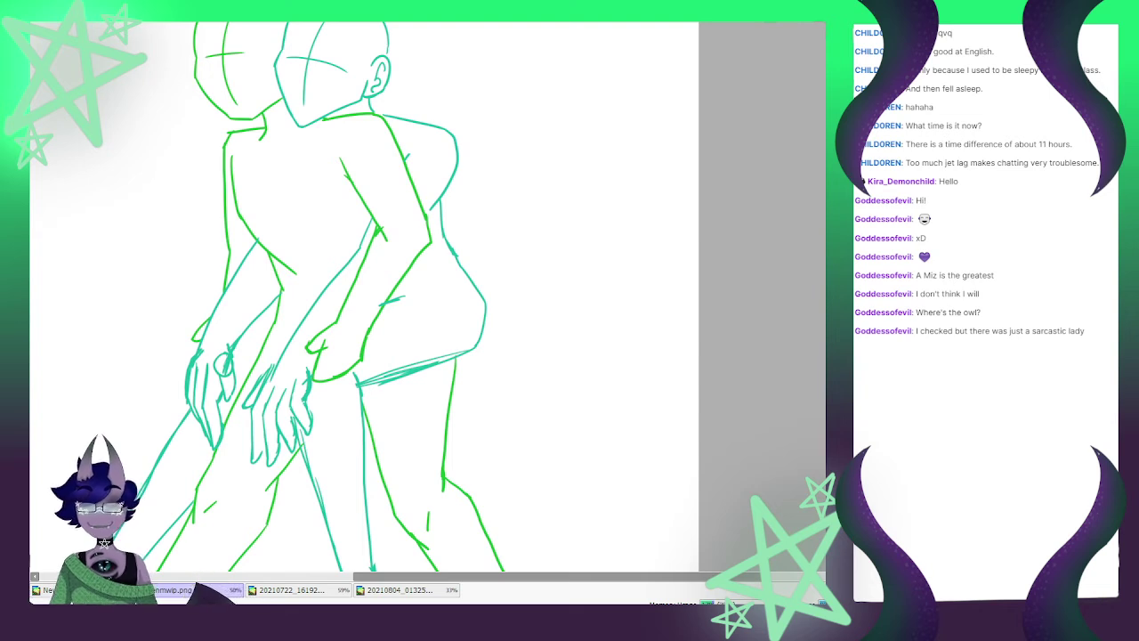
Erase the green figure's near forearm and hand, and redraw the forearm hanging more steeply toward the teal figure's thigh
mouse_move(378, 233)
left_mouse_down()
mouse_move(311, 353)
mouse_move(345, 368)
mouse_move(366, 342)
mouse_move(415, 253)
mouse_move(389, 241)
left_mouse_up()
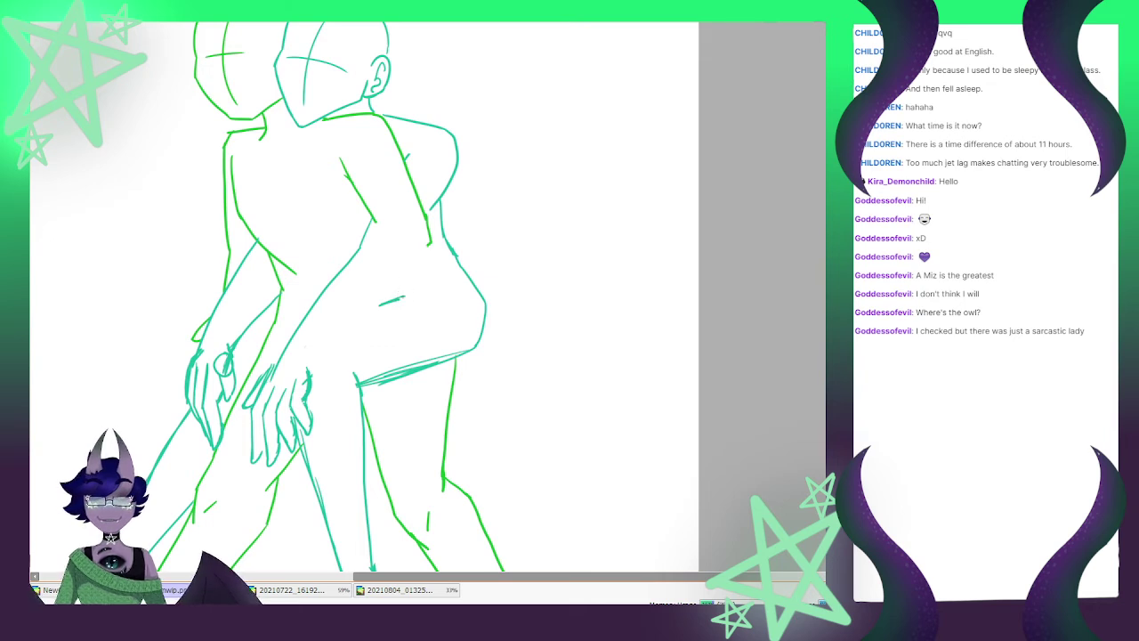
left_click_drag(427, 246, 383, 381)
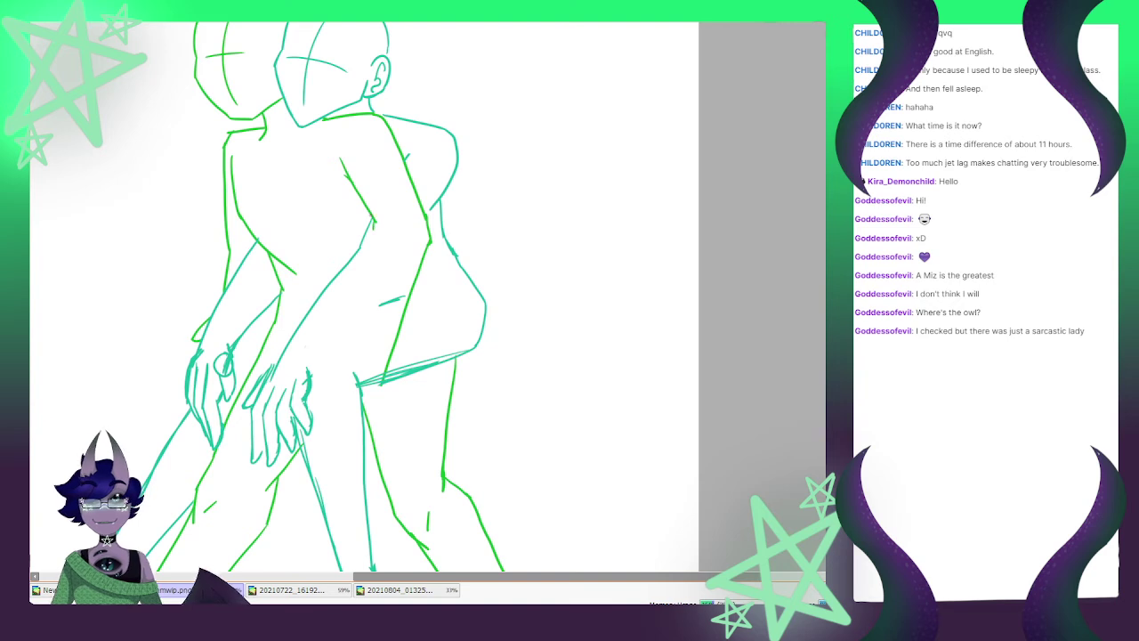
mouse_move(375, 222)
left_mouse_down()
mouse_move(390, 245)
mouse_move(372, 276)
mouse_move(360, 374)
left_mouse_up()
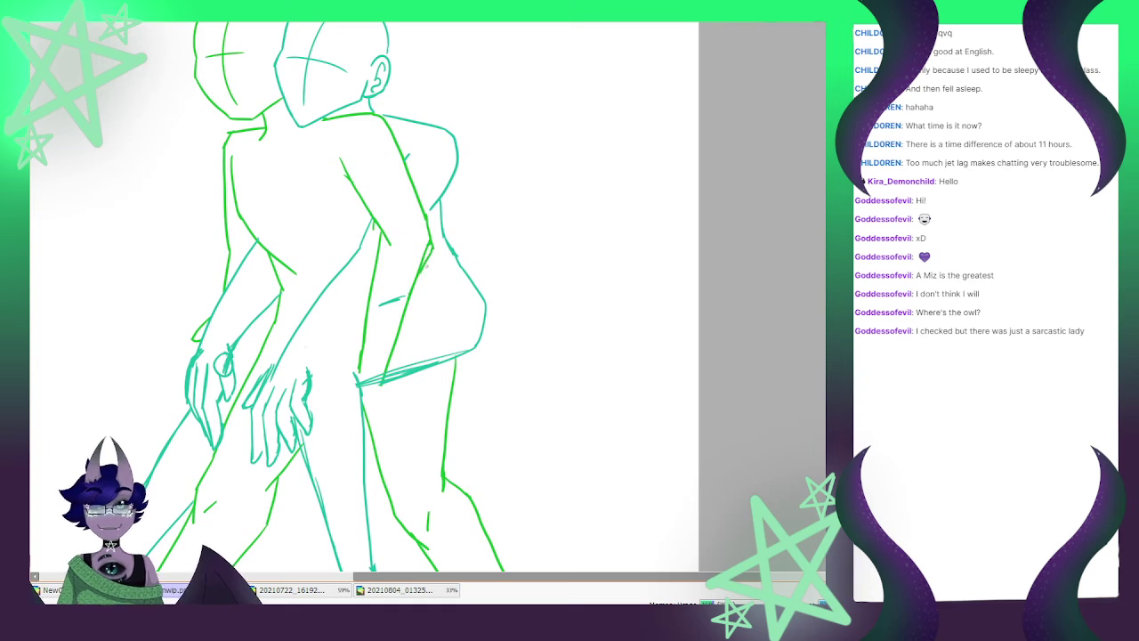
key("e")
mouse_move(427, 246)
left_mouse_down()
mouse_move(420, 359)
mouse_move(429, 249)
mouse_move(405, 338)
mouse_move(387, 377)
left_mouse_up()
key("b")
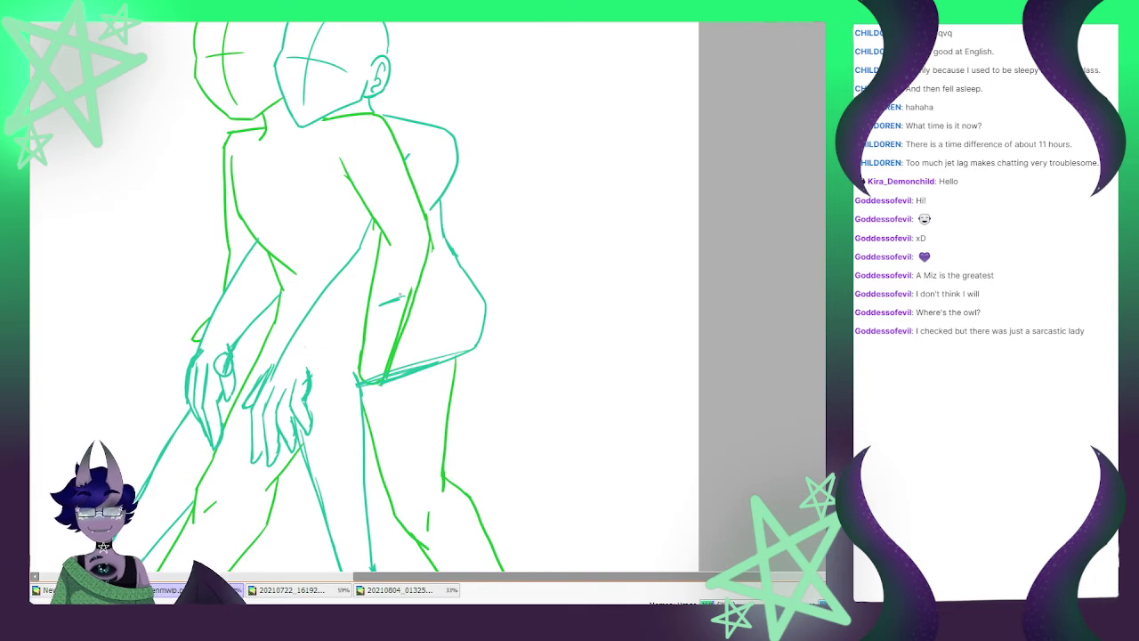
Draw the green figure's near hand gripping under the teal thigh and erase the teal lines crossing it
mouse_move(398, 356)
left_mouse_down()
mouse_move(404, 380)
mouse_move(364, 396)
mouse_move(391, 397)
mouse_move(405, 376)
left_mouse_up()
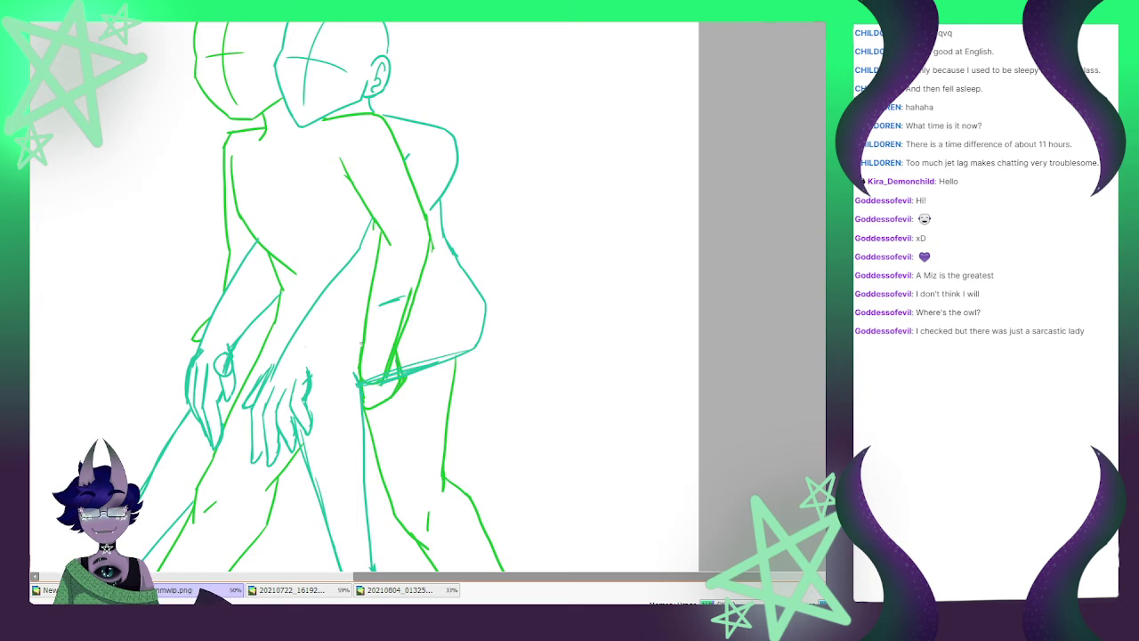
left_click_drag(362, 344, 360, 394)
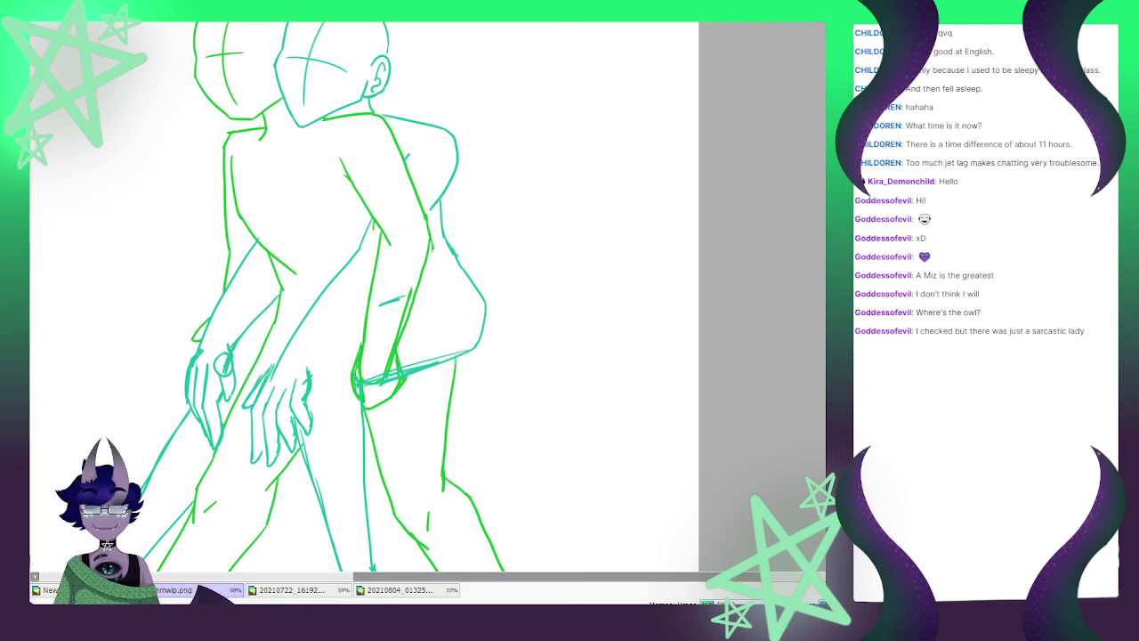
left_click_drag(365, 380, 384, 381)
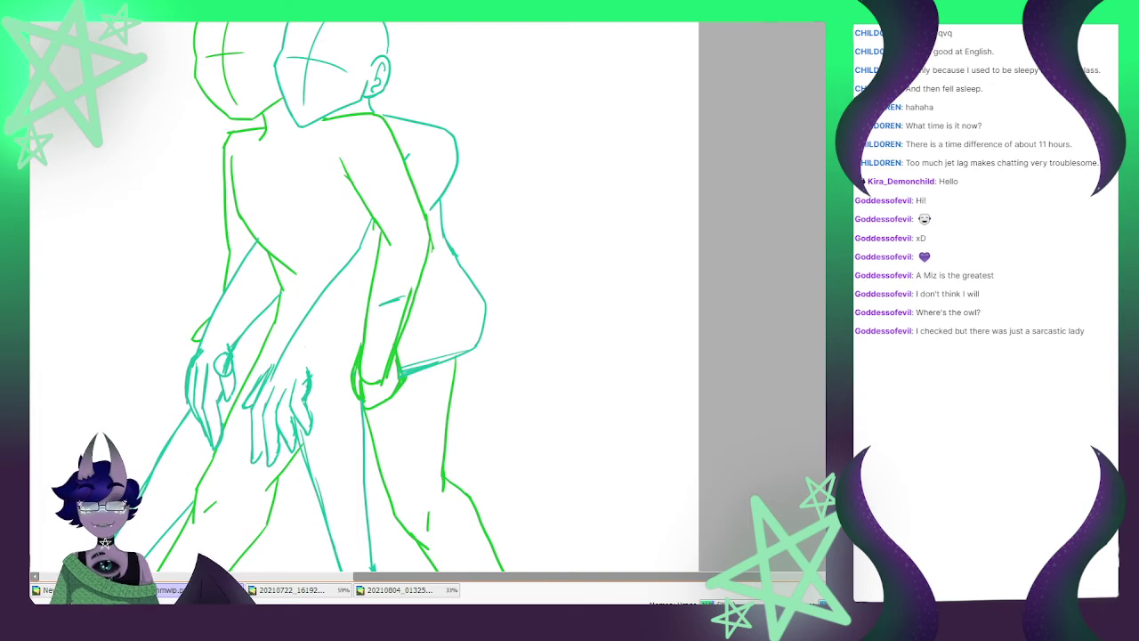
Draw the upper edge of the teal figure's near thigh between the green forearm and the teal hand
mouse_move(363, 318)
left_mouse_down()
mouse_move(310, 372)
mouse_move(321, 361)
left_mouse_up()
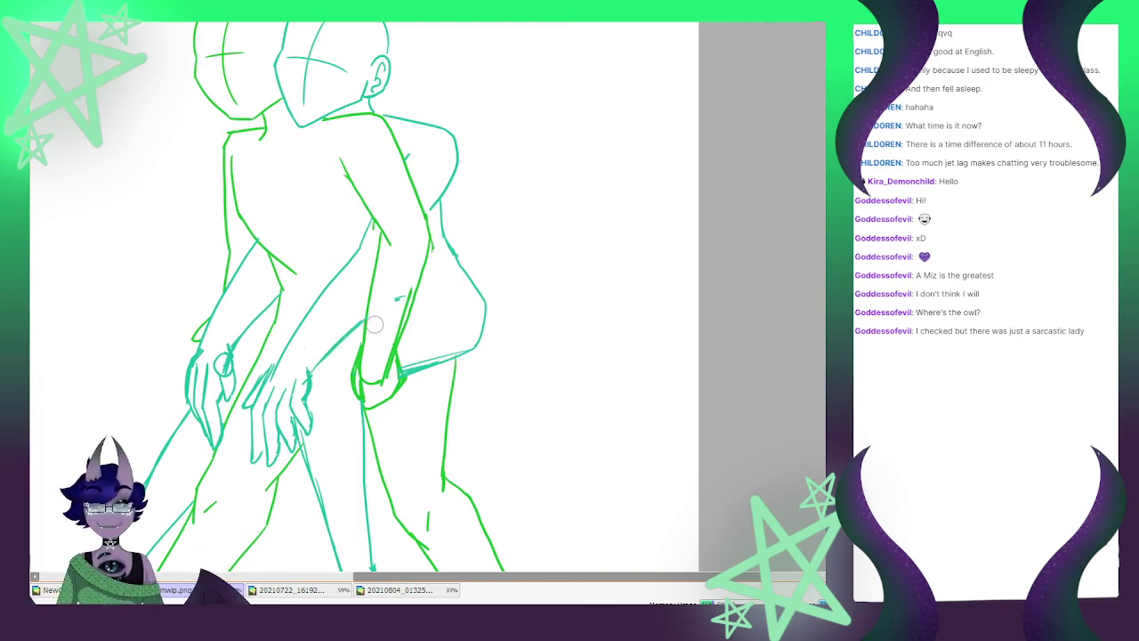
scroll(397, 337, "down", 3)
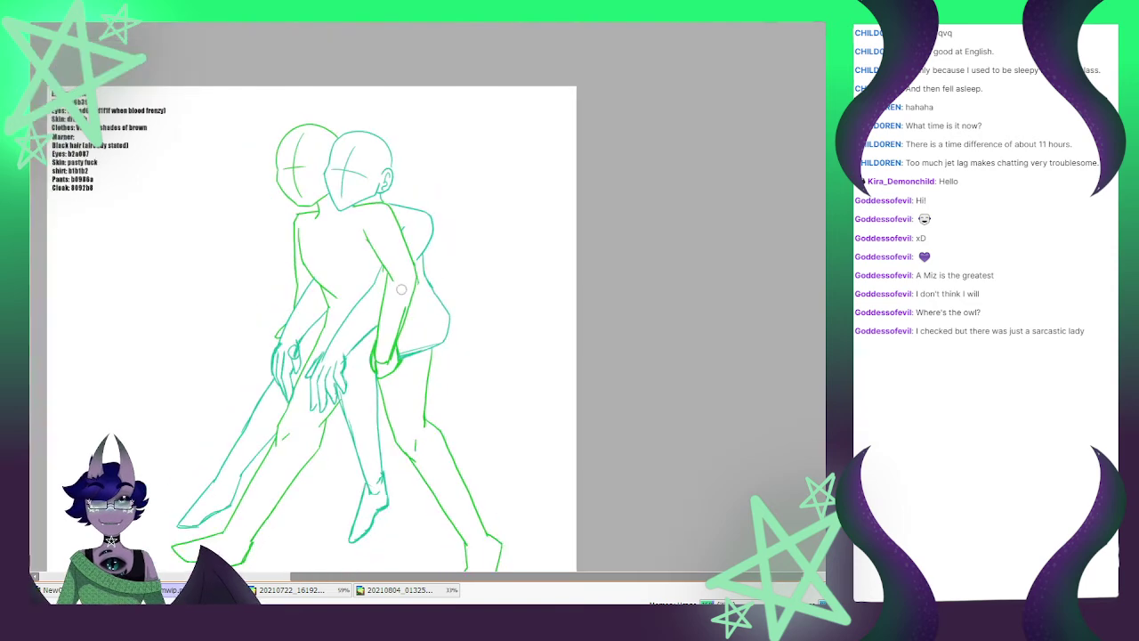
Fade the green and teal line work of both figures to a pale guide
scroll(410, 249, "up", 1)
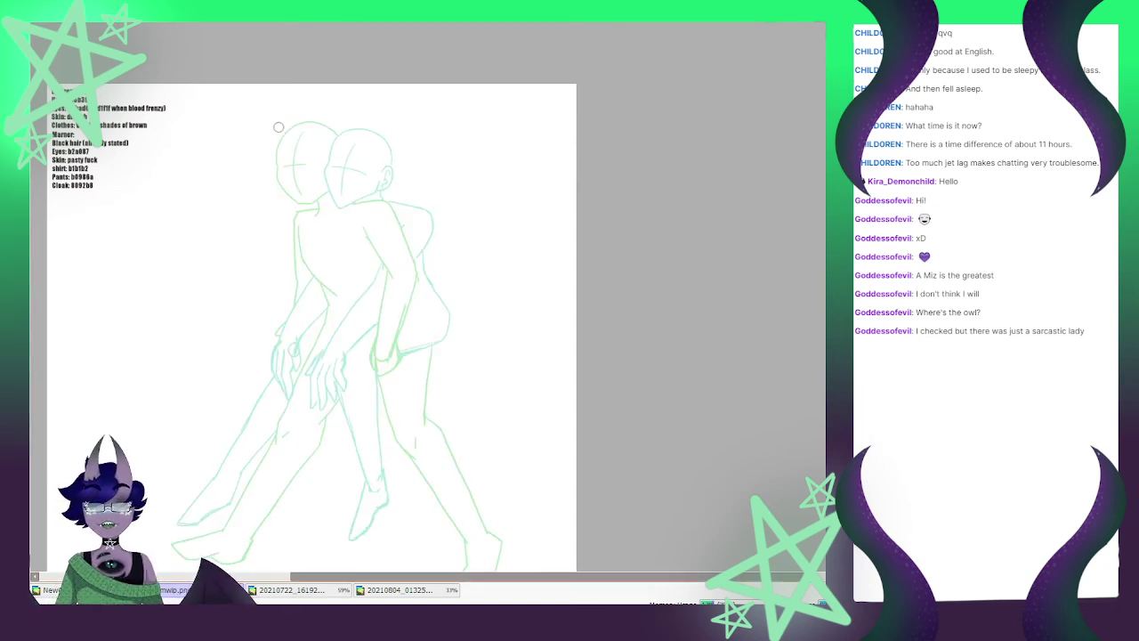
scroll(279, 115, "up", 2)
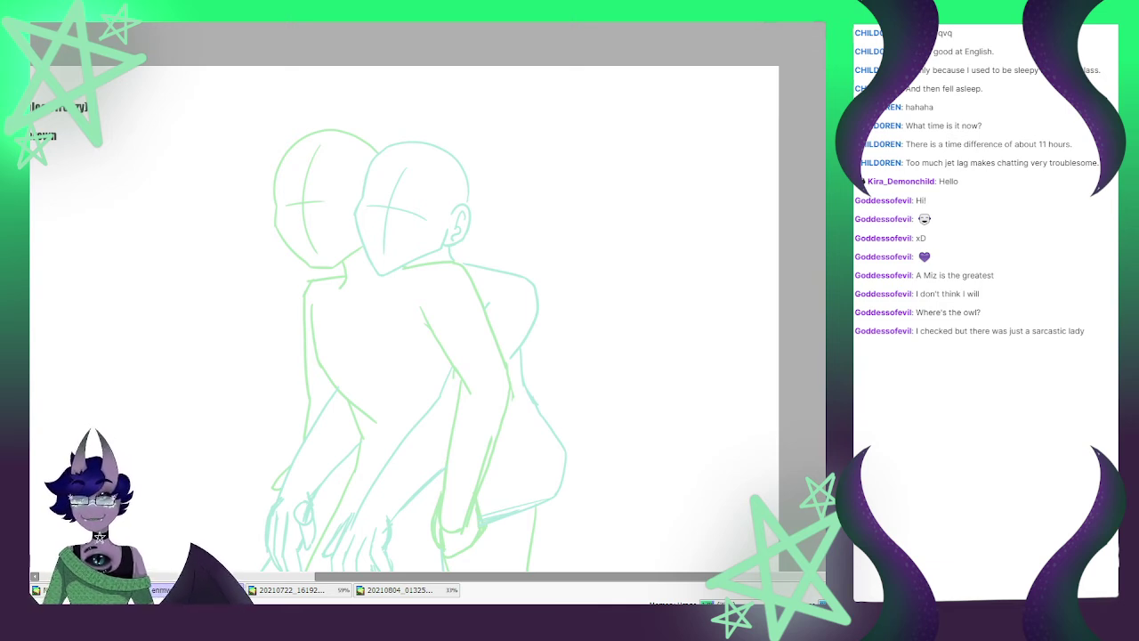
scroll(423, 159, "up", 2)
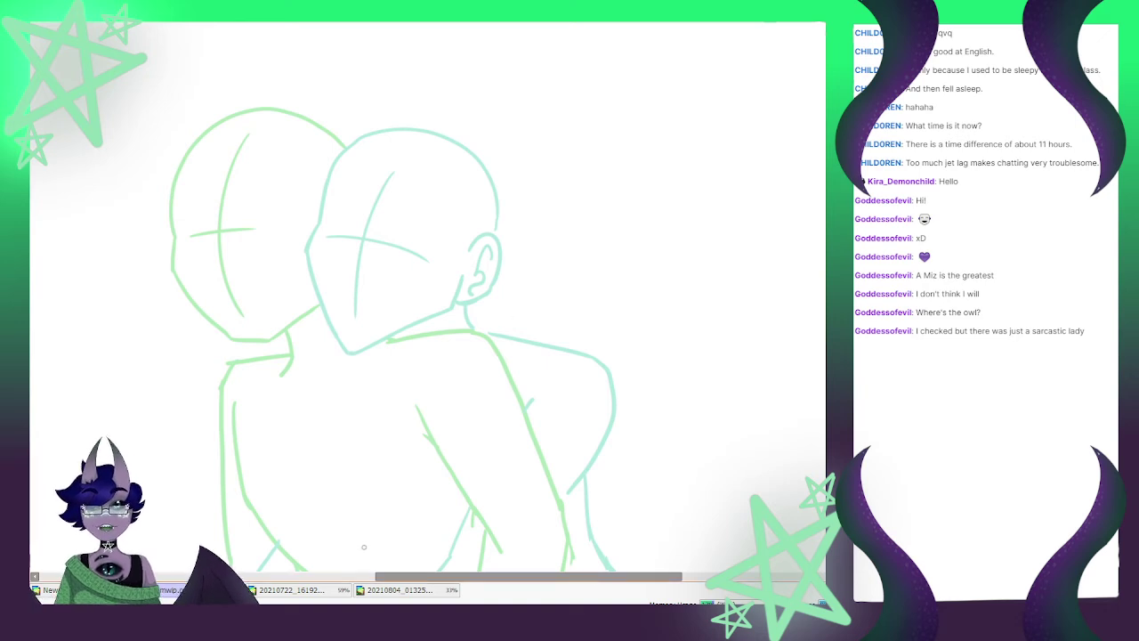
Examine the character's hair and face in the 20210722_16192... pencil drawing as reference and return to the two-figure canvas
left_click(331, 587)
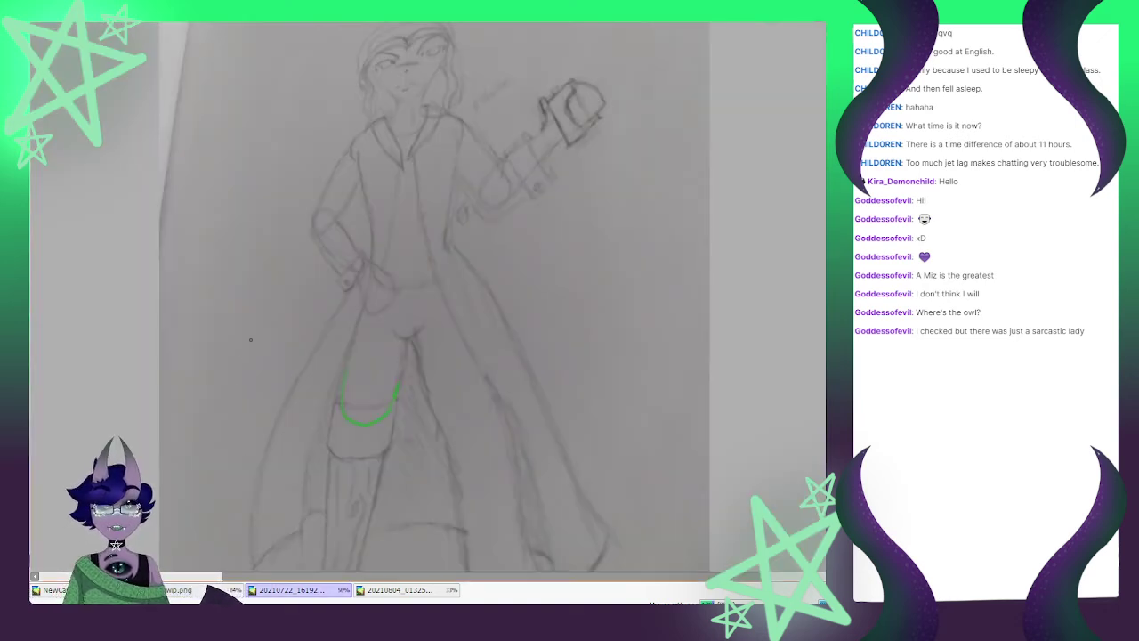
scroll(252, 335, "down", 5)
scroll(292, 246, "up", 3)
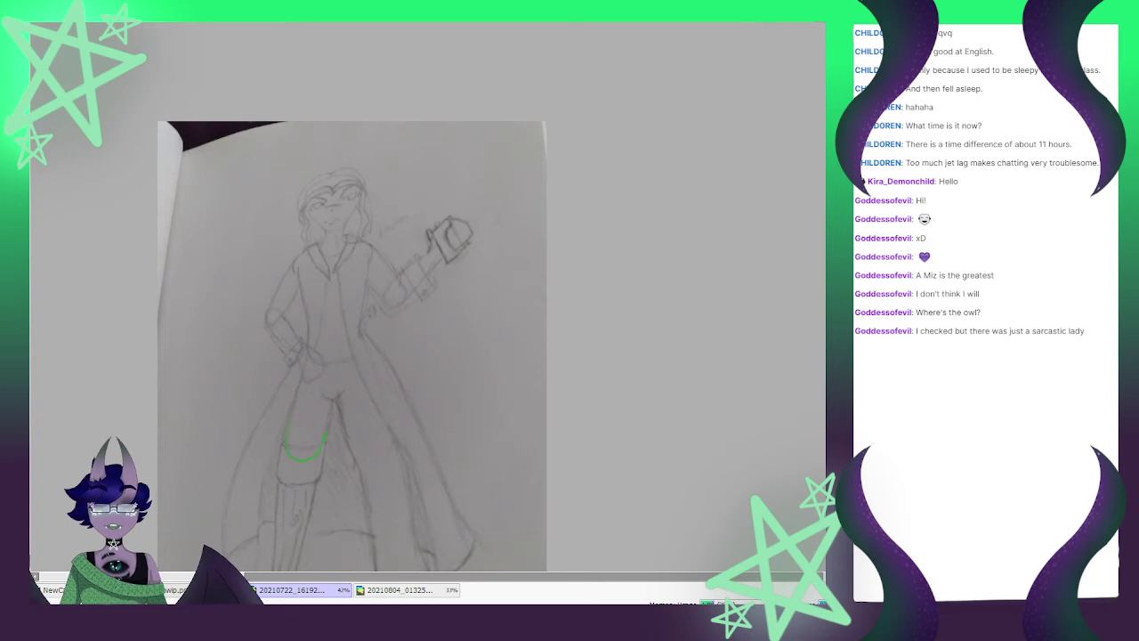
left_click(176, 589)
scroll(173, 253, "up", 3)
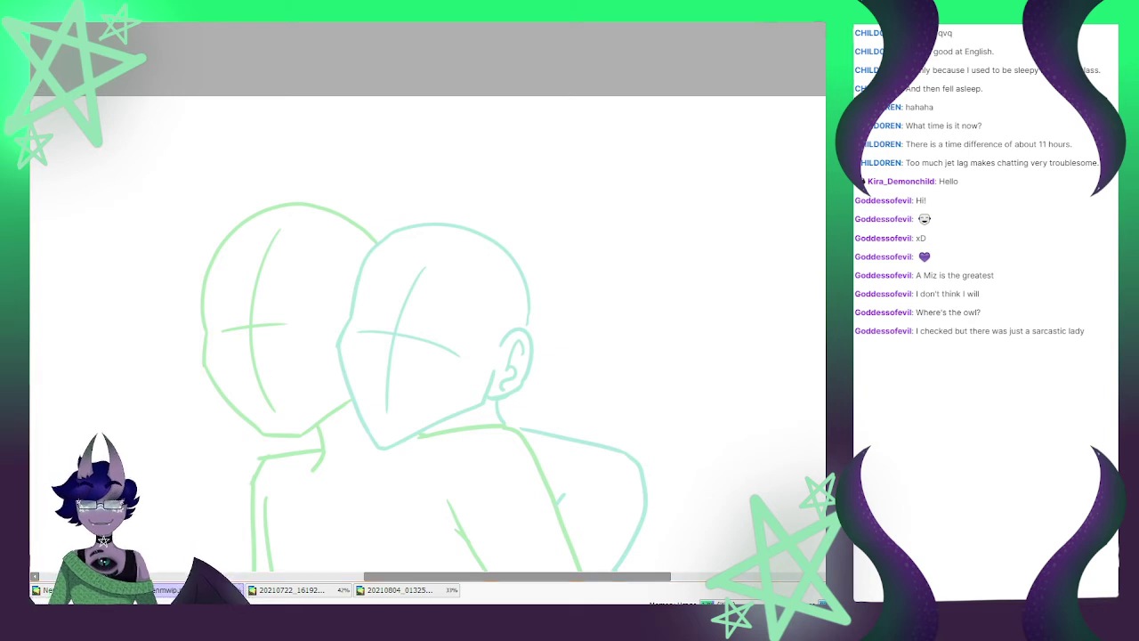
left_click(294, 590)
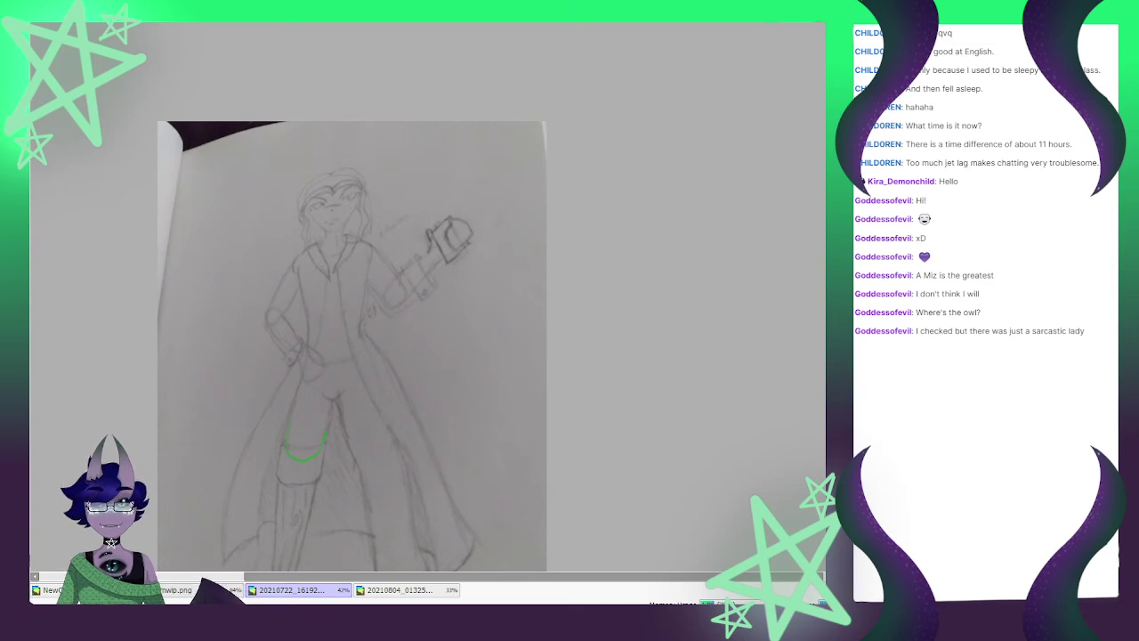
left_click(195, 590)
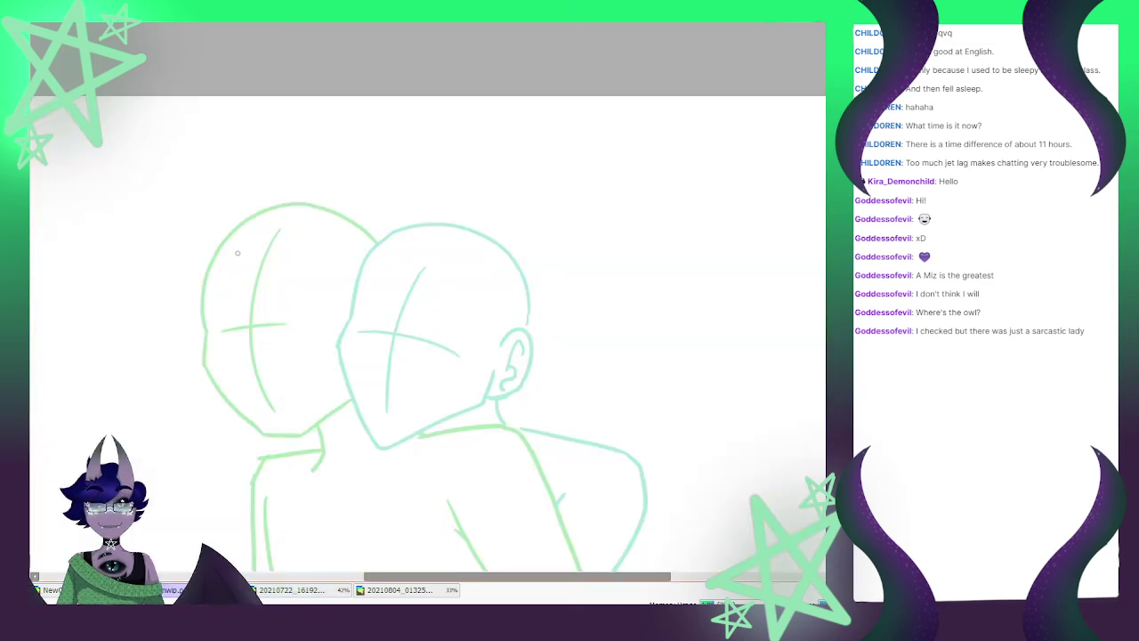
Draw a wavy lock of hair from a centre parting down the left side of the green figure's face
scroll(239, 252, "down", 3)
scroll(215, 552, "up", 1)
scroll(223, 271, "down", 2)
scroll(225, 200, "up", 4)
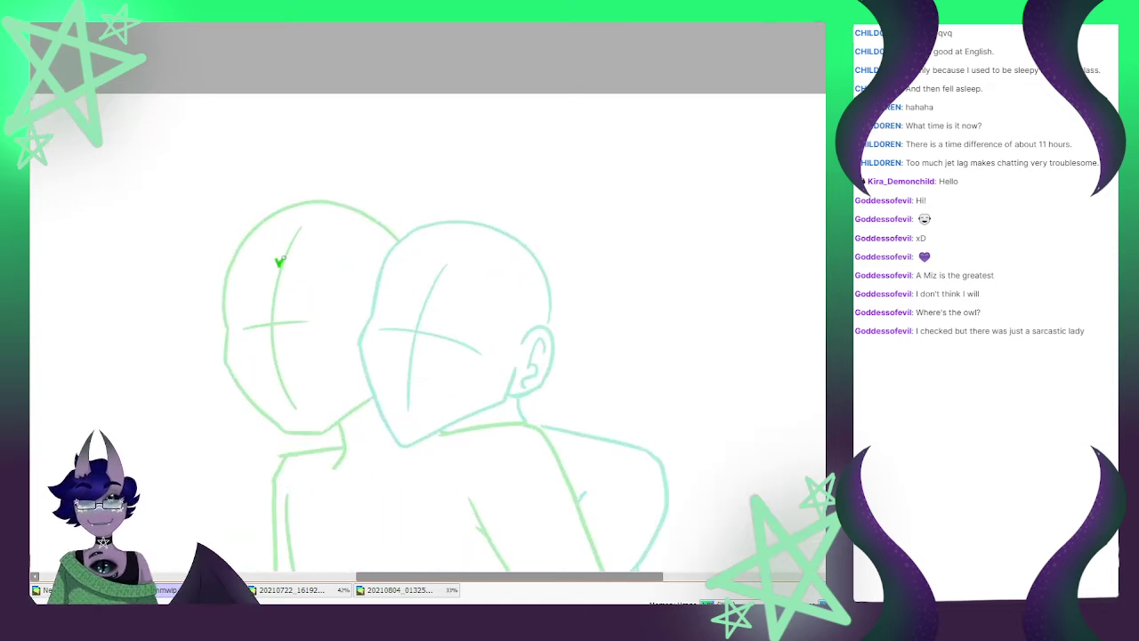
mouse_move(279, 259)
left_mouse_down()
mouse_move(216, 311)
mouse_move(220, 357)
left_mouse_up()
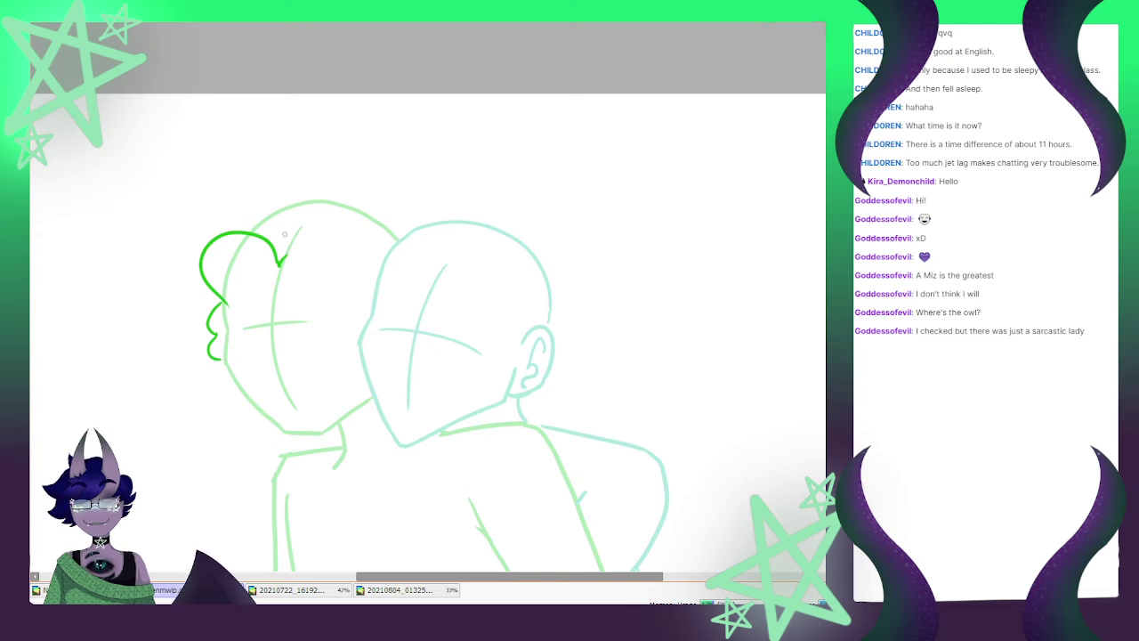
mouse_move(281, 260)
left_mouse_down()
mouse_move(331, 260)
mouse_move(320, 283)
mouse_move(234, 301)
mouse_move(224, 367)
left_mouse_up()
Draw the matching wavy lock from the parting down the right side of the green figure's face
key("ctrl+z")
key("ctrl+z")
key("ctrl+z")
key("ctrl+z")
mouse_move(281, 259)
left_mouse_down()
mouse_move(352, 231)
mouse_move(324, 302)
mouse_move(343, 352)
left_mouse_up()
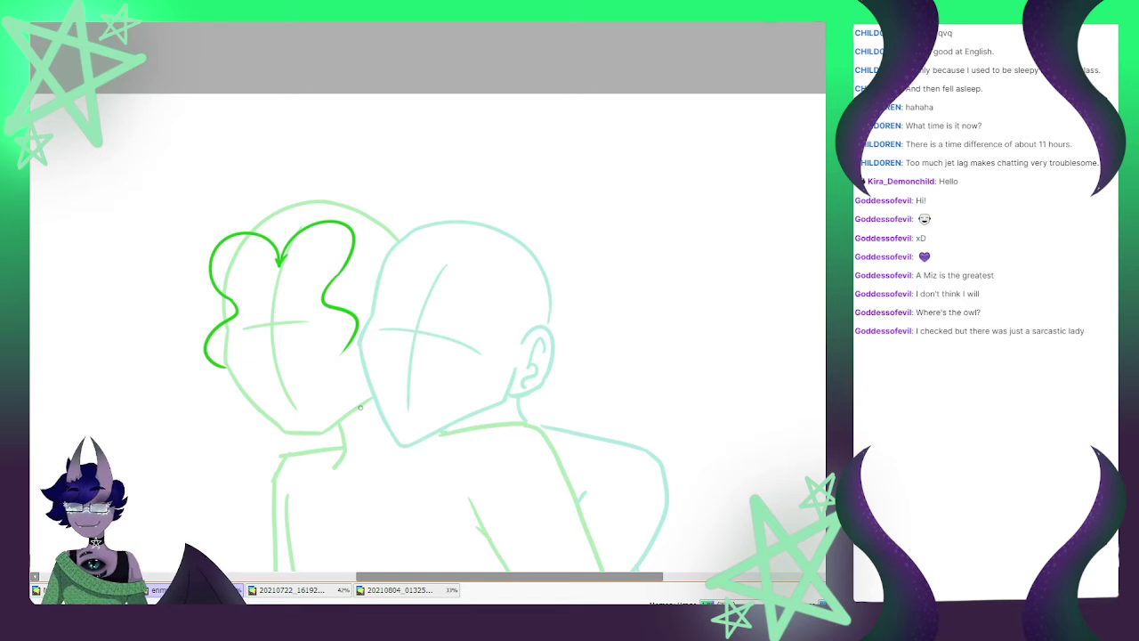
mouse_move(281, 260)
left_mouse_down()
mouse_move(325, 247)
mouse_move(311, 245)
mouse_move(329, 258)
mouse_move(329, 281)
mouse_move(294, 251)
left_mouse_up()
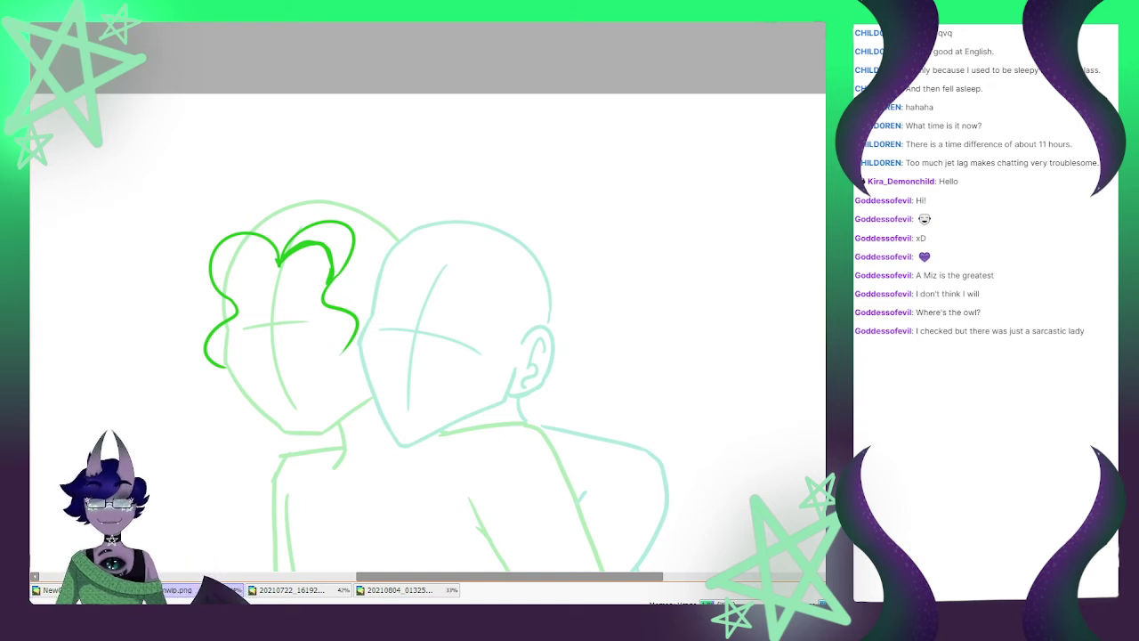
key("ctrl+z")
key("ctrl+z")
key("ctrl+z")
key("ctrl+z")
key("ctrl+z")
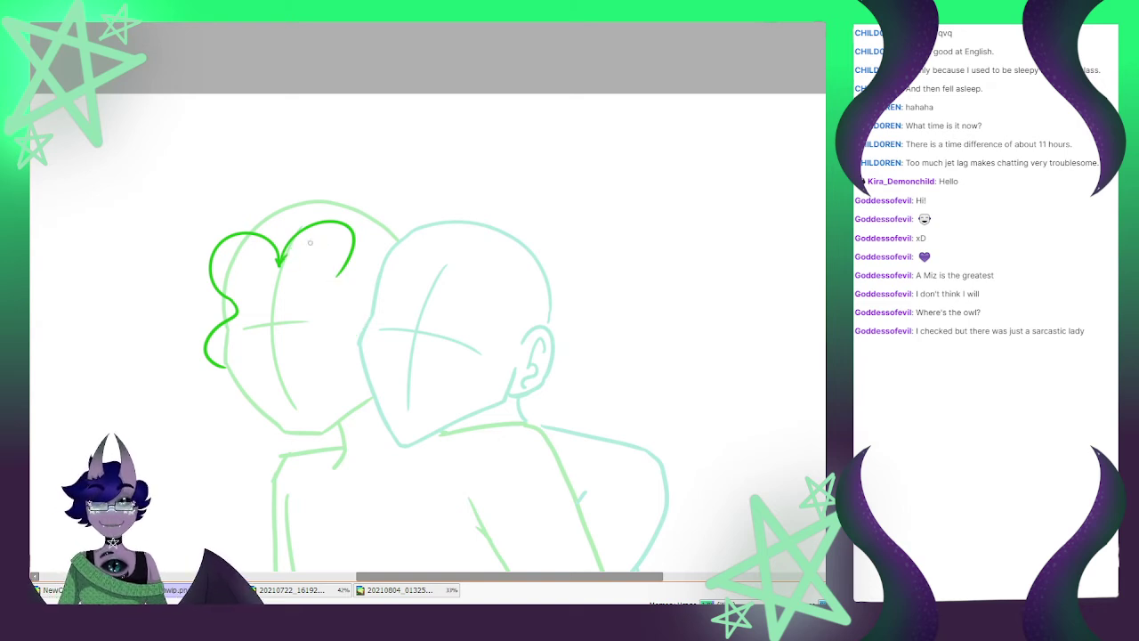
Redraw the lower curl of the right lock and add inner contour lines to both front locks
left_click_drag(338, 273, 342, 352)
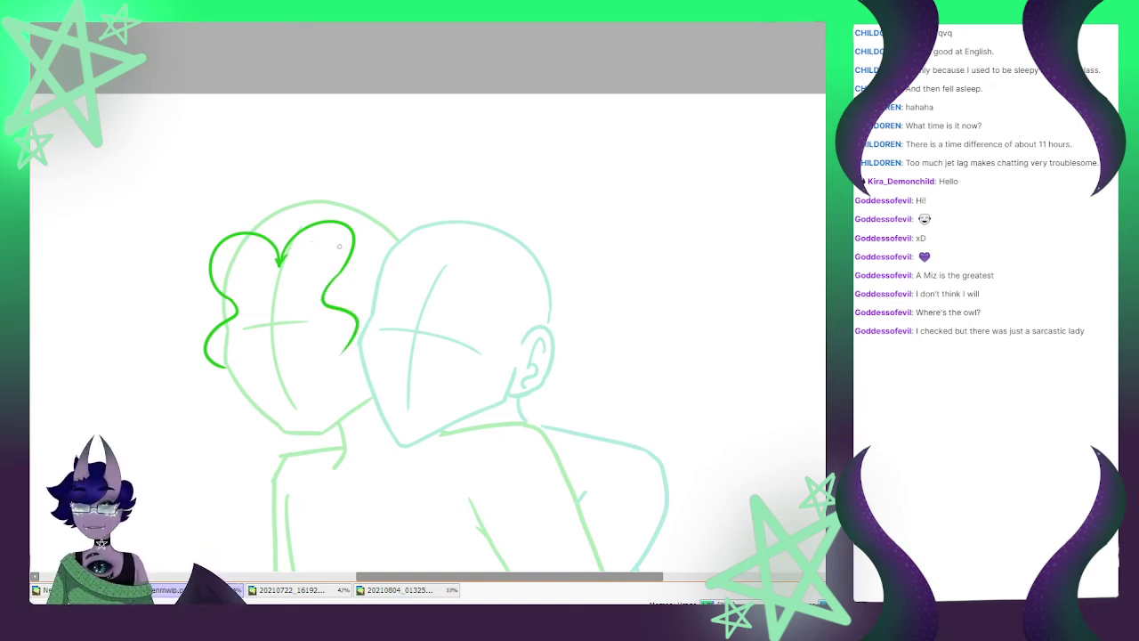
mouse_move(280, 259)
left_mouse_down()
mouse_move(329, 256)
mouse_move(334, 277)
left_mouse_up()
key("ctrl+z")
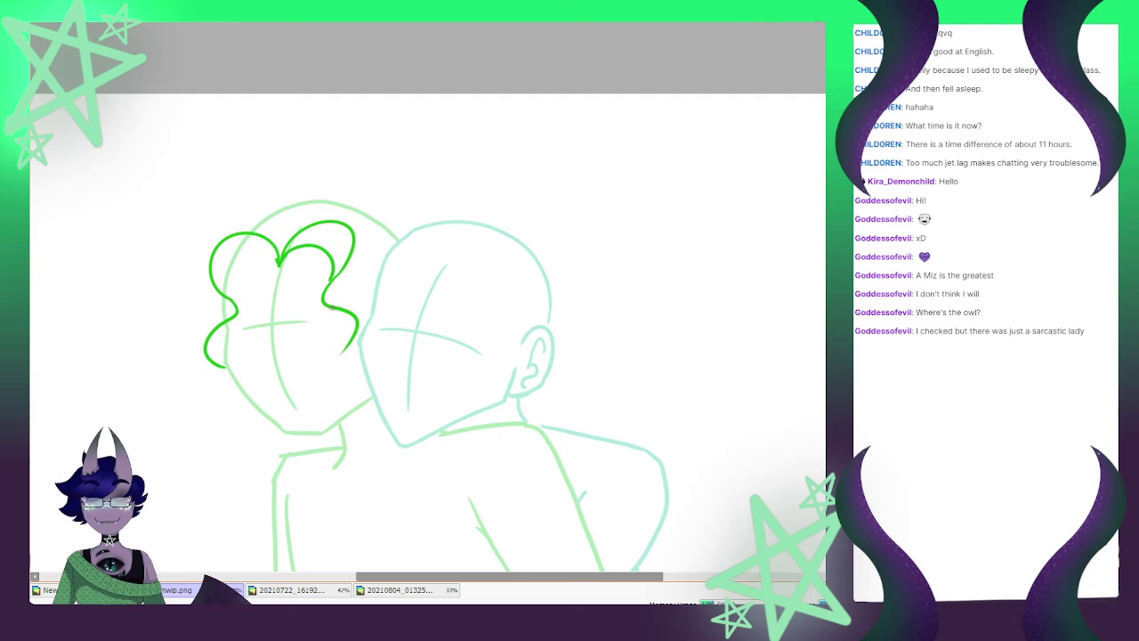
left_click_drag(343, 270, 338, 356)
left_click_drag(343, 311, 346, 338)
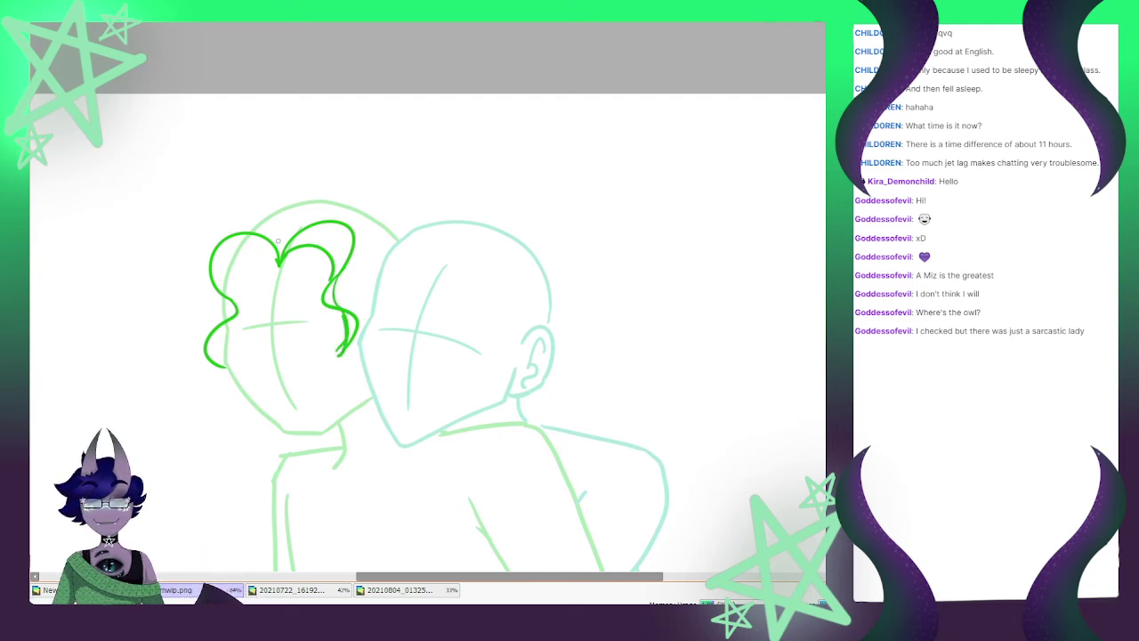
mouse_move(280, 262)
left_mouse_down()
mouse_move(218, 272)
mouse_move(239, 302)
mouse_move(222, 314)
mouse_move(221, 297)
mouse_move(219, 363)
left_mouse_up()
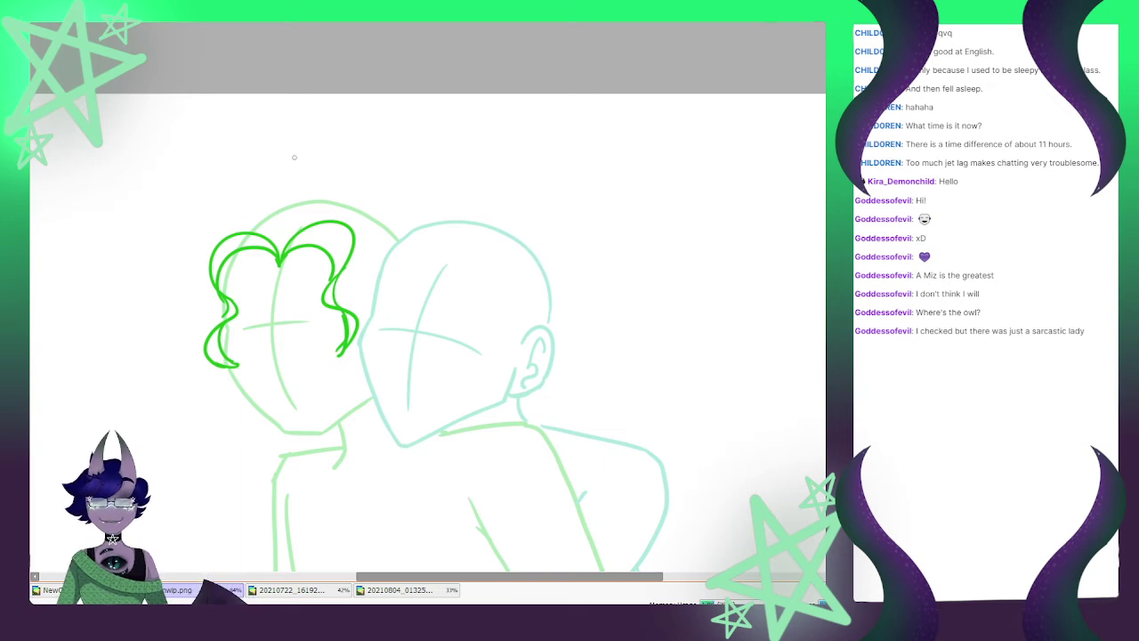
Mark the parting on the green figure's crown and draw the hair's top outline curving down both sides, using the 20210722_16192... drawing as reference
left_click_drag(284, 215, 307, 195)
key("ctrl+z")
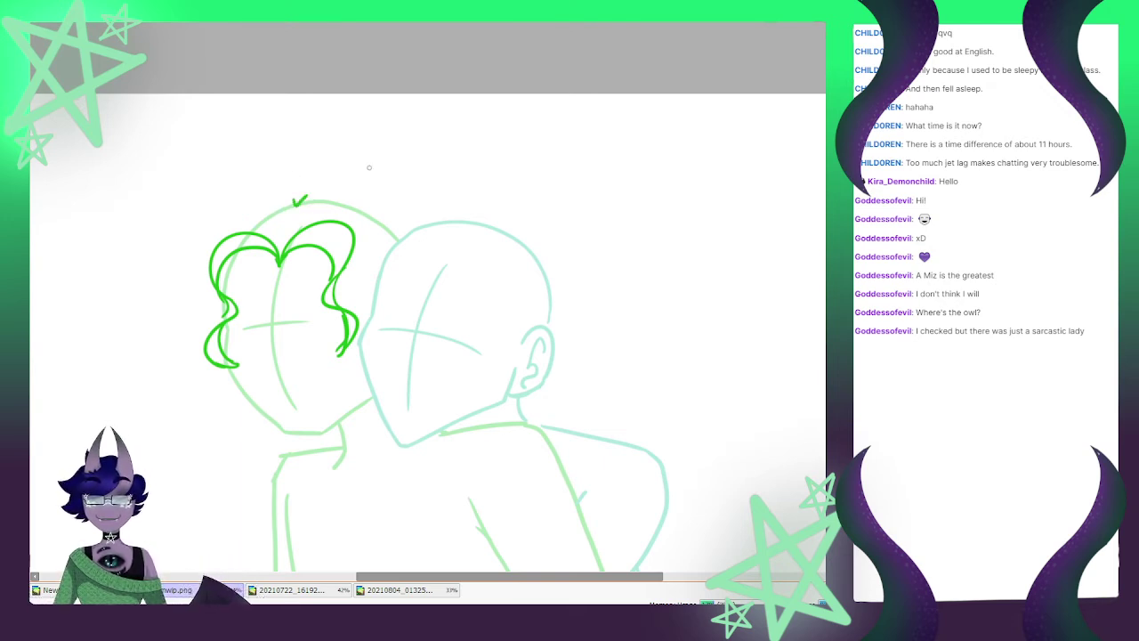
left_click(298, 590)
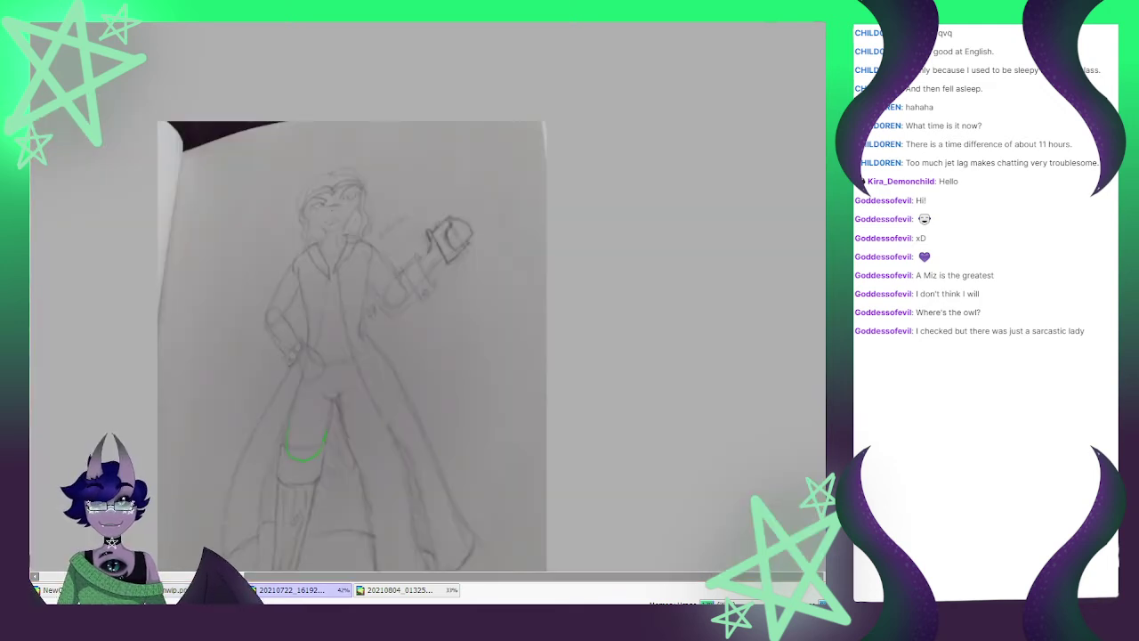
left_click(173, 589)
left_click_drag(290, 199, 229, 237)
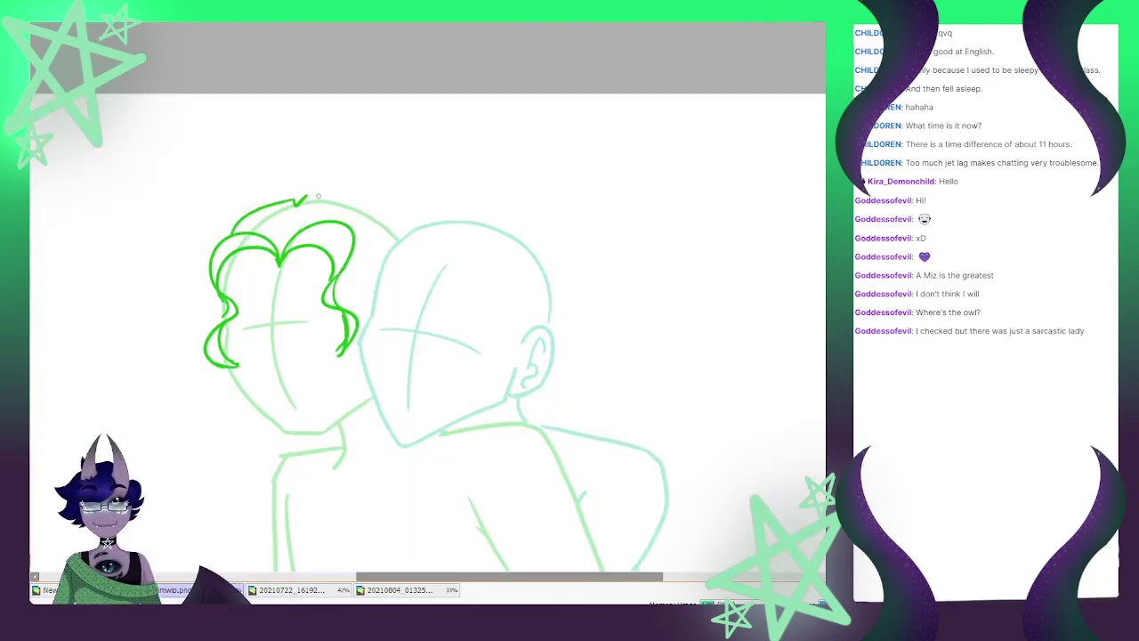
left_click_drag(307, 194, 384, 230)
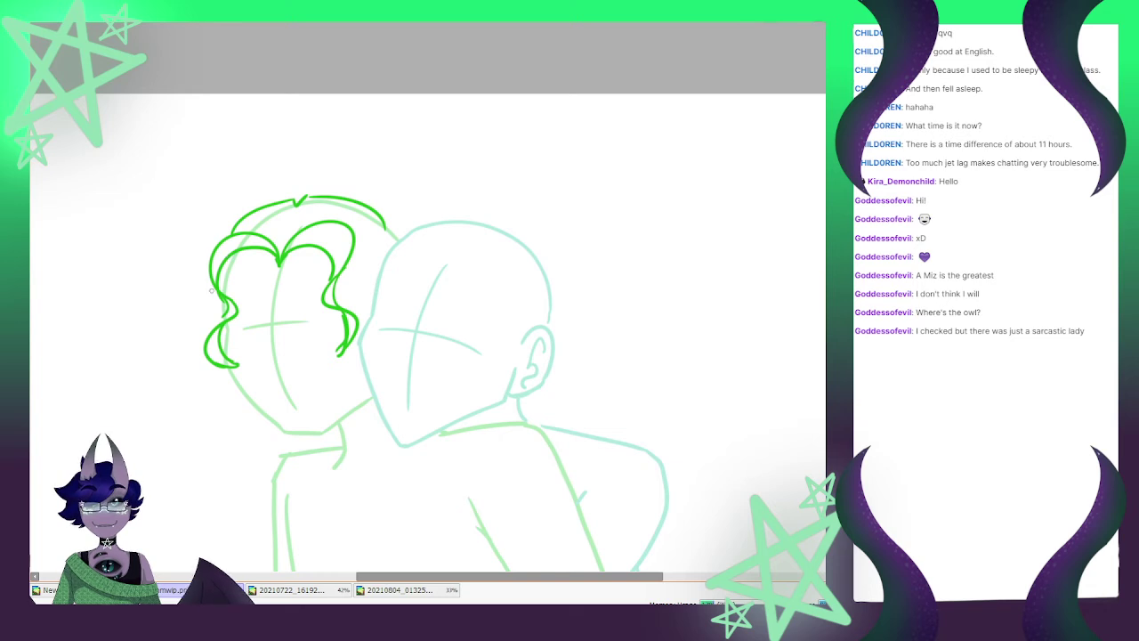
Add jagged hair ends beside the jaw, a flick behind the head and short strands beneath the front locks
left_click_drag(211, 290, 213, 311)
mouse_move(227, 368)
left_mouse_down()
mouse_move(255, 437)
mouse_move(338, 429)
left_mouse_up()
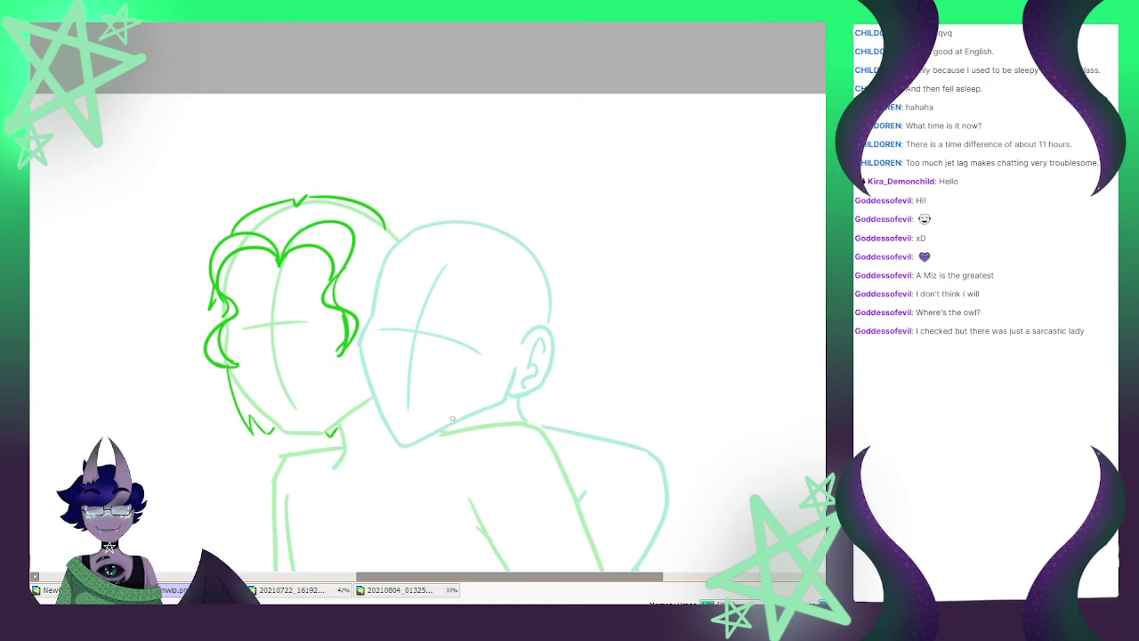
left_click_drag(382, 218, 412, 233)
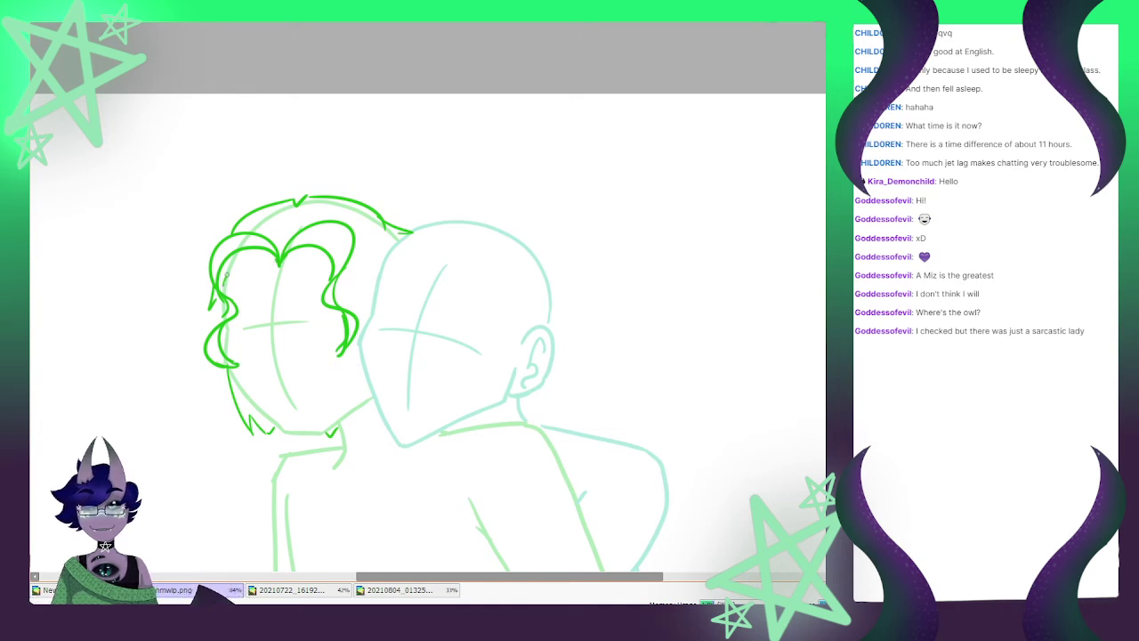
mouse_move(229, 270)
left_mouse_down()
mouse_move(255, 257)
mouse_move(322, 255)
mouse_move(364, 327)
left_mouse_up()
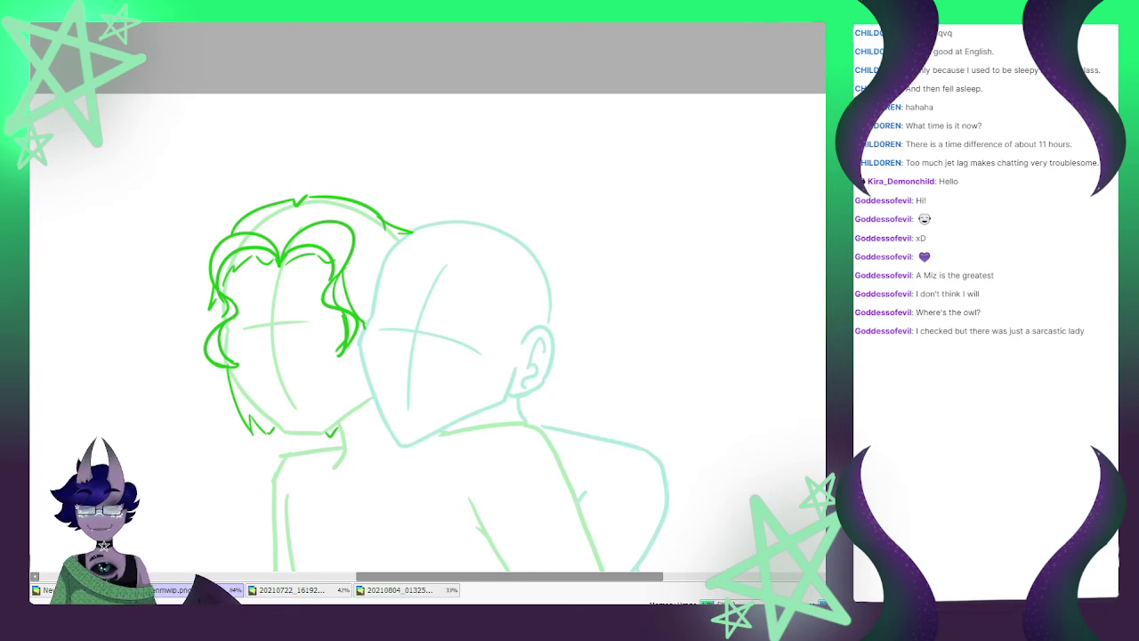
Transform the hair line work, shifting it slightly to the right over the green figure's head
key("ctrl+t")
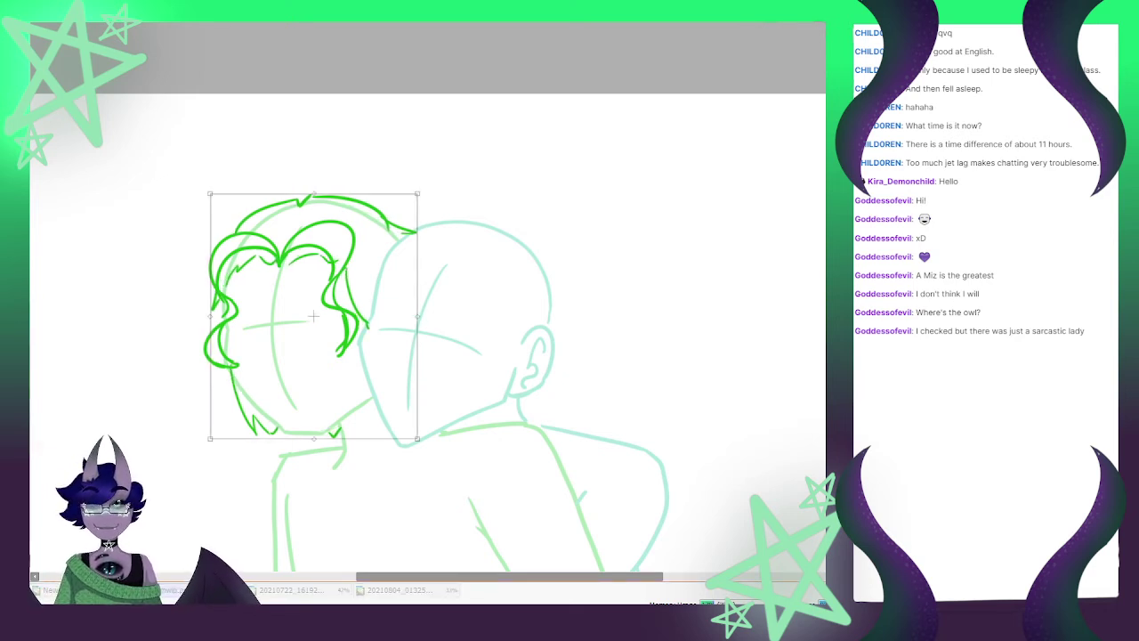
key("Return")
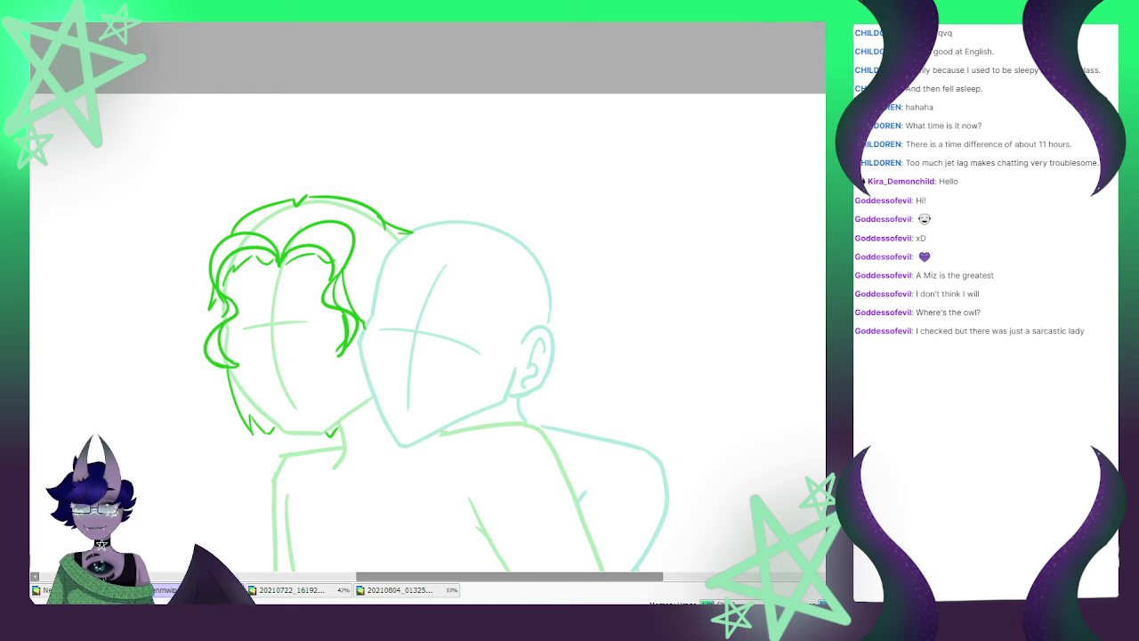
key("ctrl+t")
left_click_drag(307, 316, 314, 316)
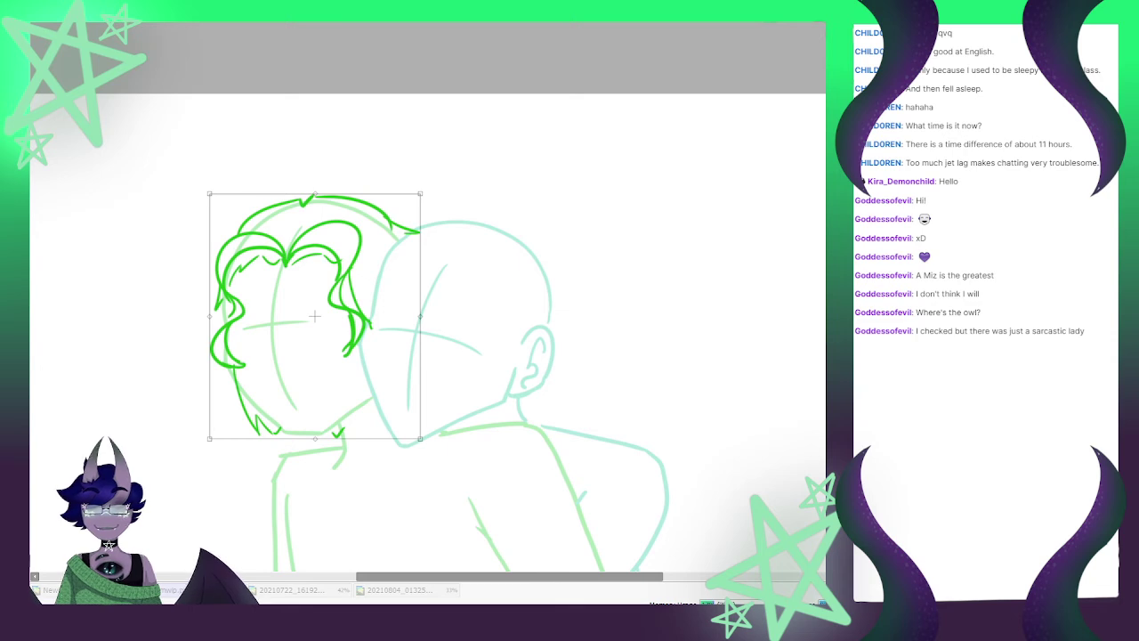
key("Return")
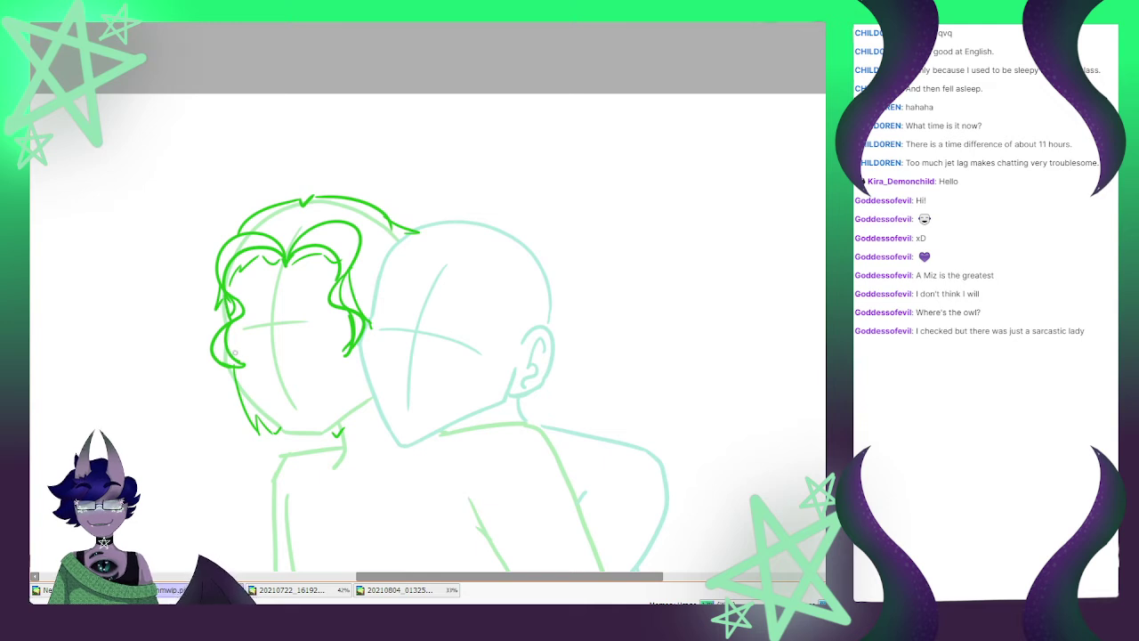
Trace the green figure's jaw and chin and the left side of the neck in bright green
mouse_move(234, 372)
left_mouse_down()
mouse_move(289, 434)
mouse_move(328, 431)
mouse_move(372, 396)
mouse_move(338, 440)
left_mouse_up()
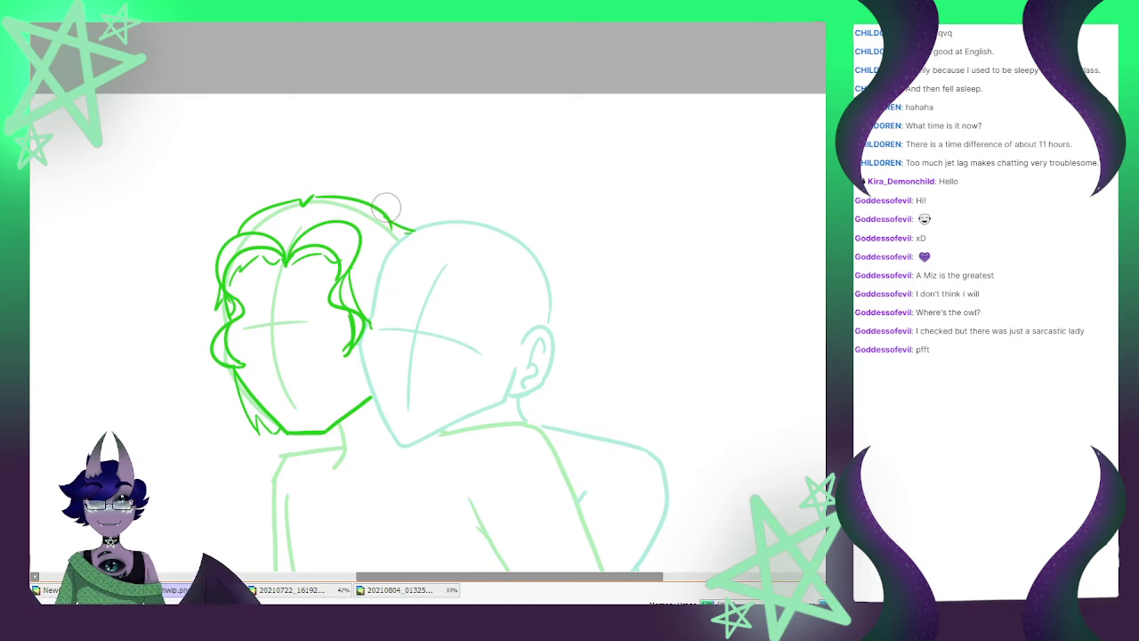
scroll(386, 207, "down", 3)
scroll(343, 242, "up", 4)
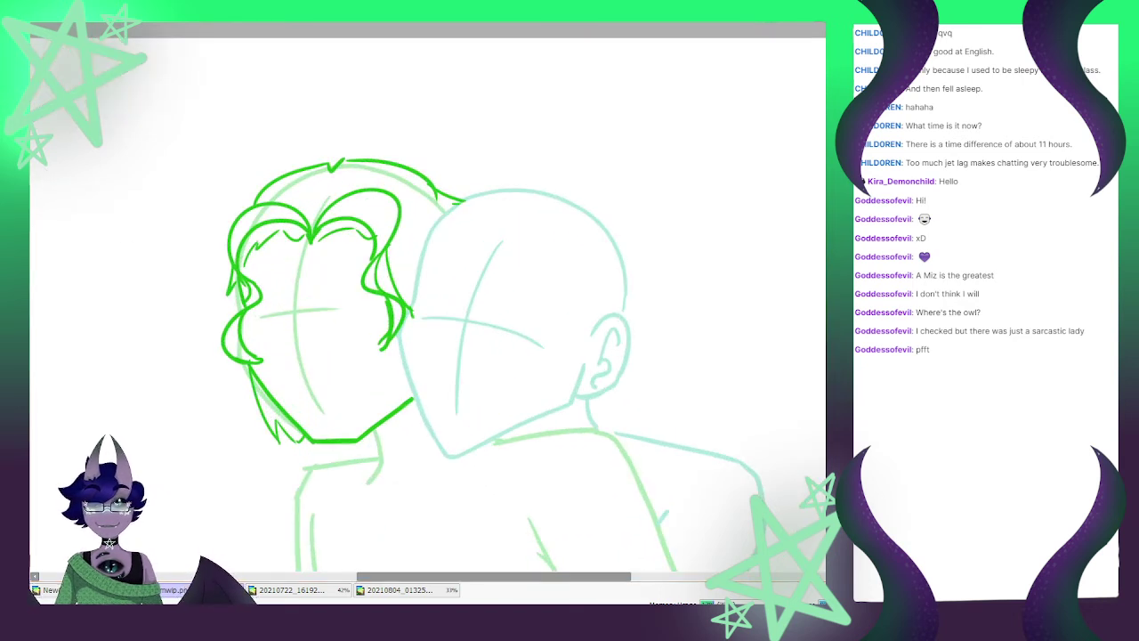
scroll(338, 304, "down", 2)
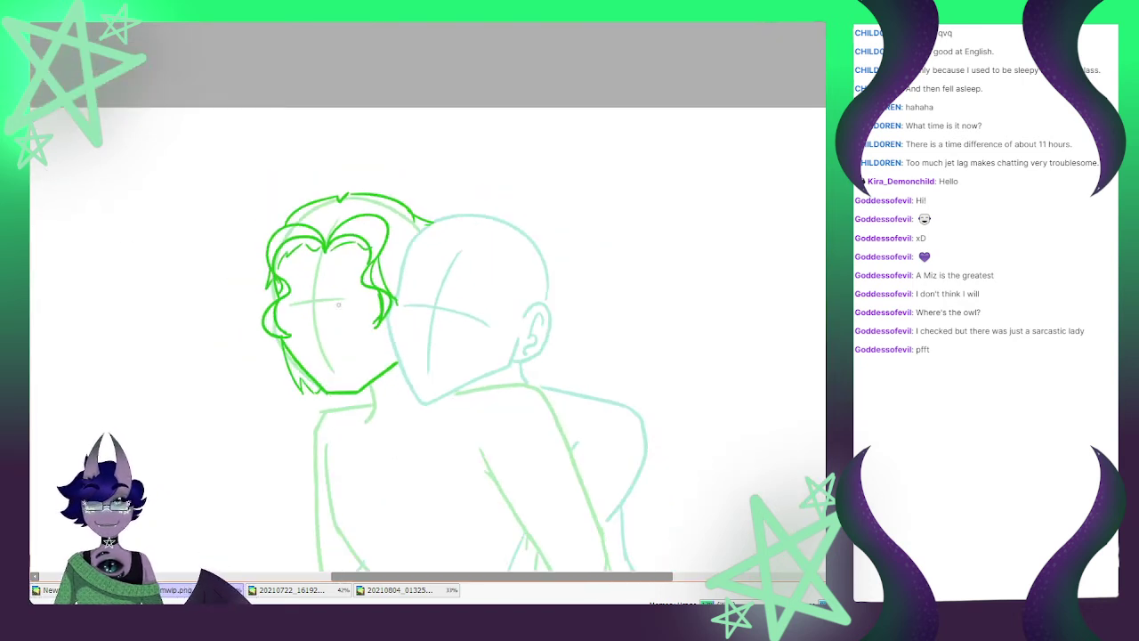
scroll(382, 472, "up", 1)
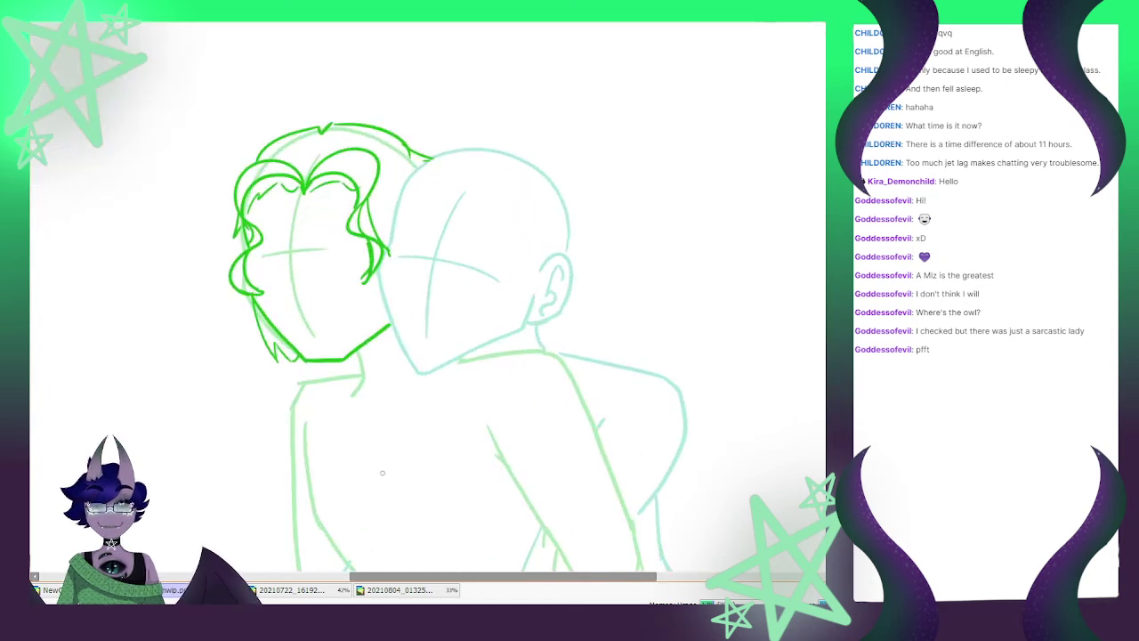
left_click_drag(359, 352, 355, 390)
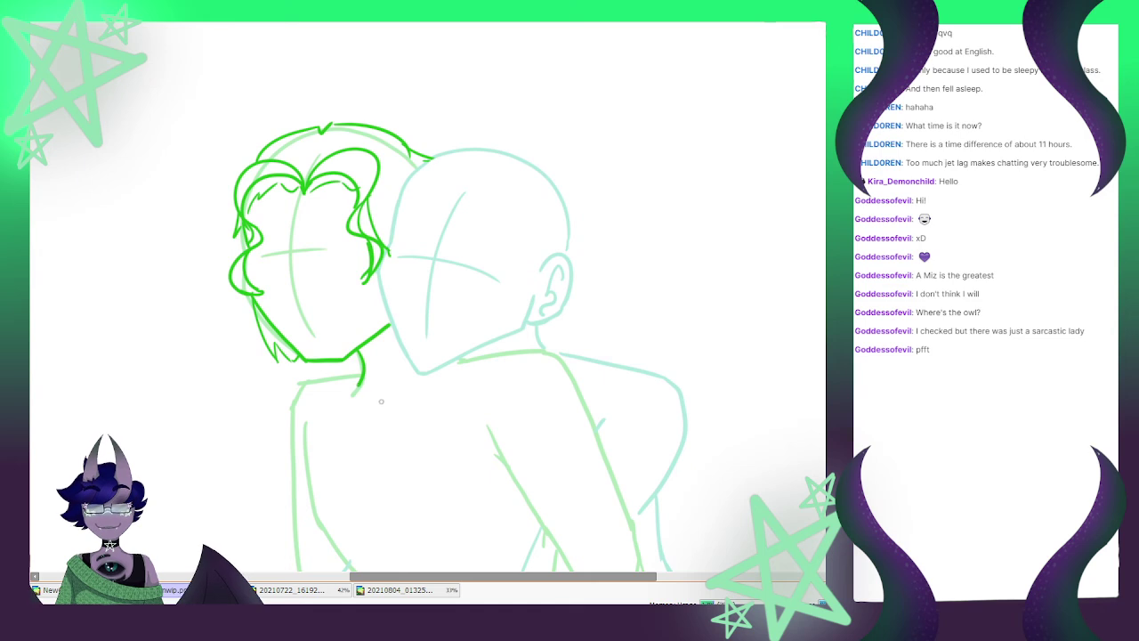
Draw a deep scooped neckline from the green figure's neck up to the near shoulder beside the teal chin
mouse_move(356, 387)
left_mouse_down()
mouse_move(374, 472)
mouse_move(469, 367)
left_mouse_up()
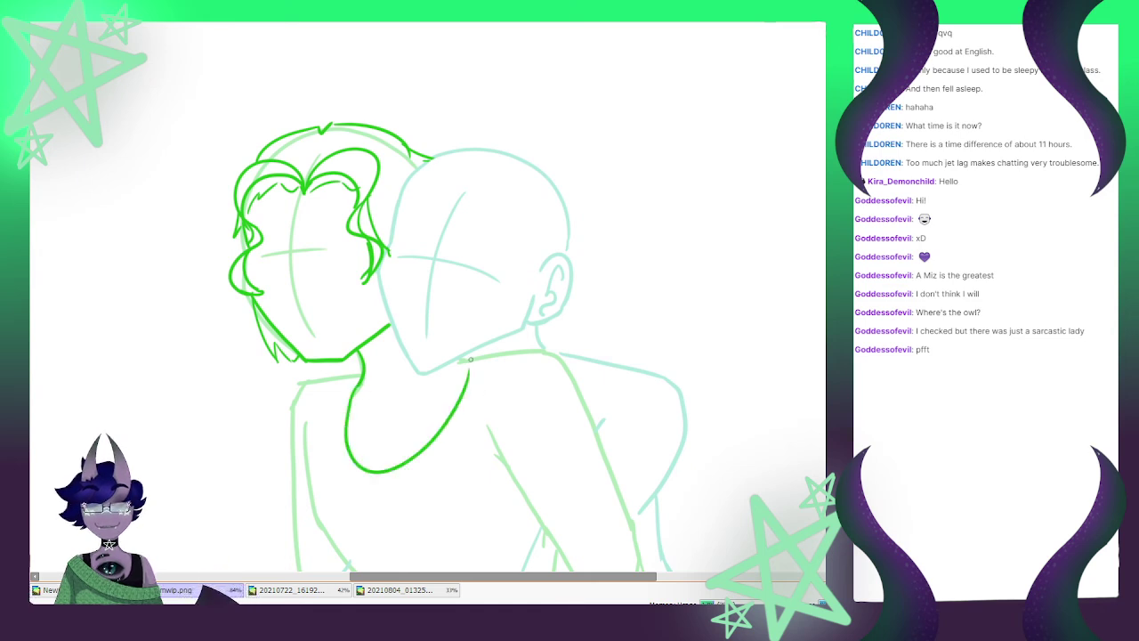
key("ctrl+z")
mouse_move(356, 388)
left_mouse_down()
mouse_move(409, 460)
mouse_move(469, 367)
left_mouse_up()
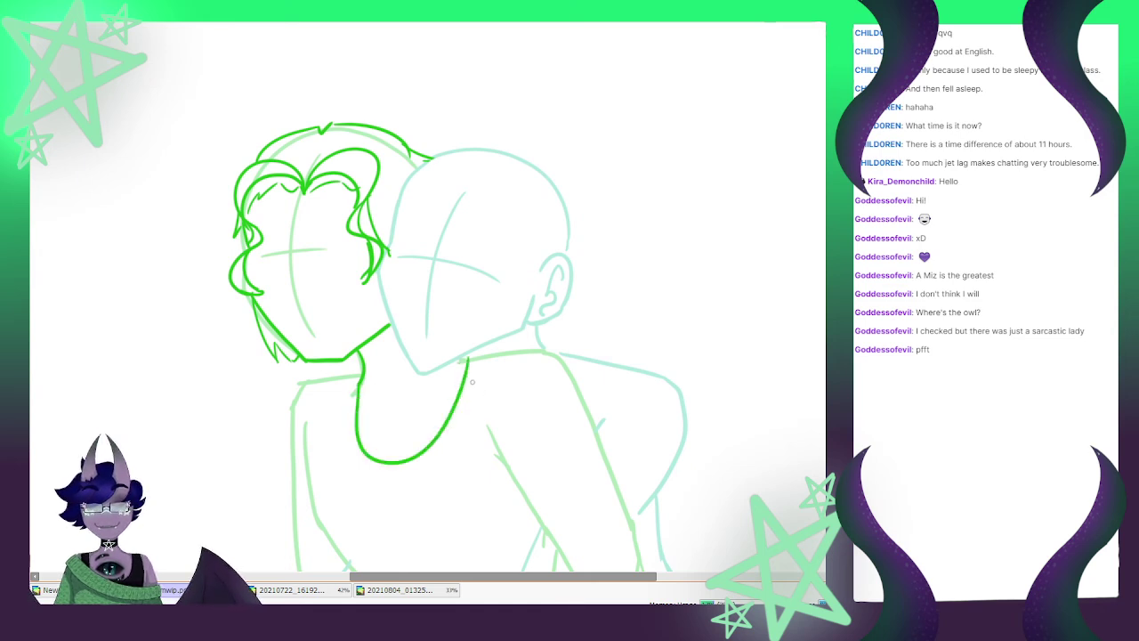
key("ctrl+z")
mouse_move(358, 383)
left_mouse_down()
mouse_move(401, 453)
mouse_move(464, 359)
left_mouse_up()
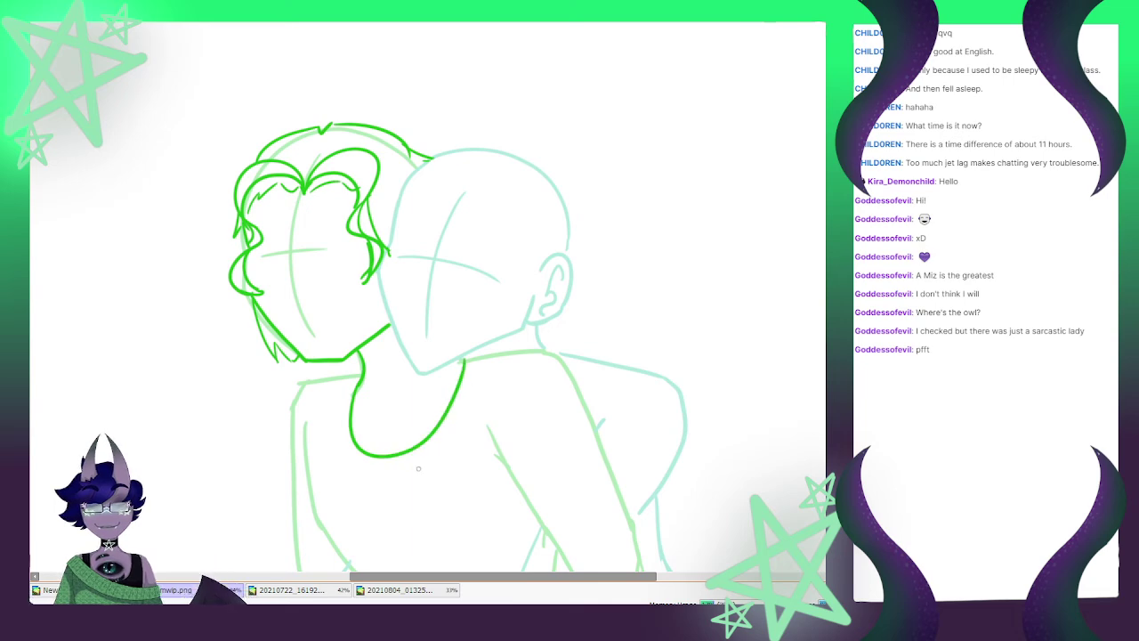
scroll(342, 200, "down", 4)
scroll(329, 178, "up", 2)
scroll(316, 169, "down", 2)
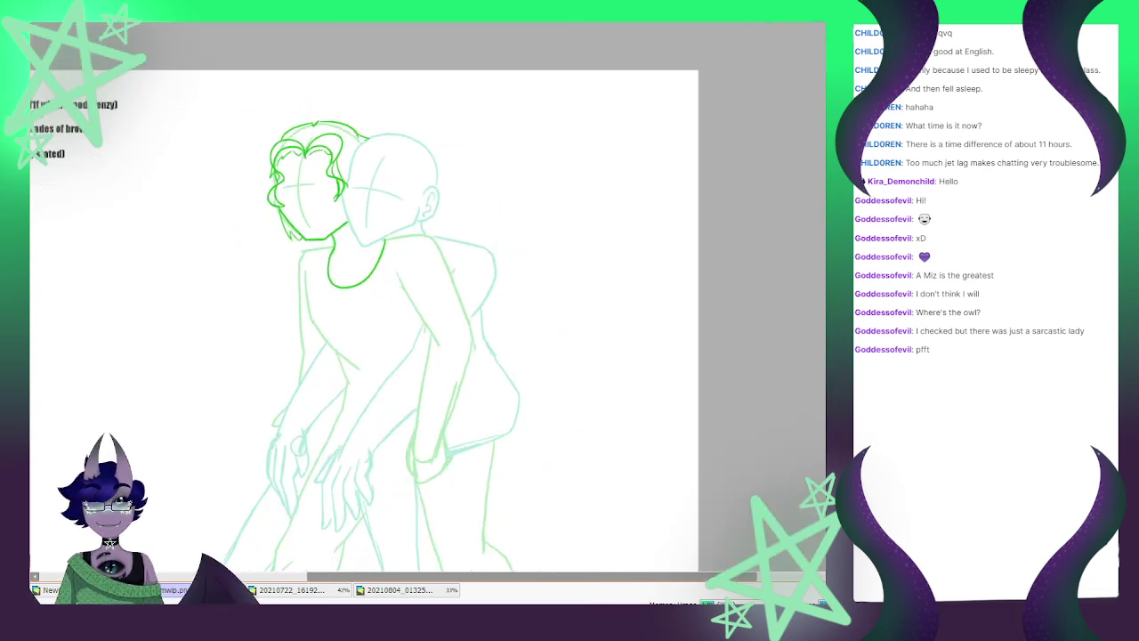
scroll(311, 167, "up", 4)
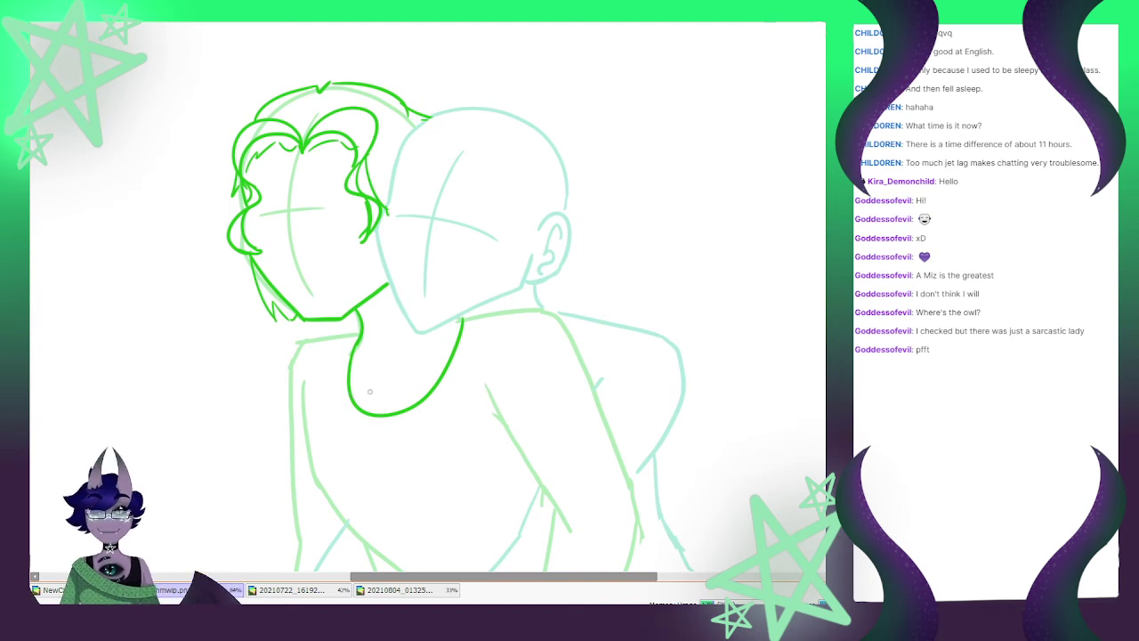
Check the 20210722_16192... reference and add a neck tendon line and a small collarbone notch inside the neckline
left_click(293, 590)
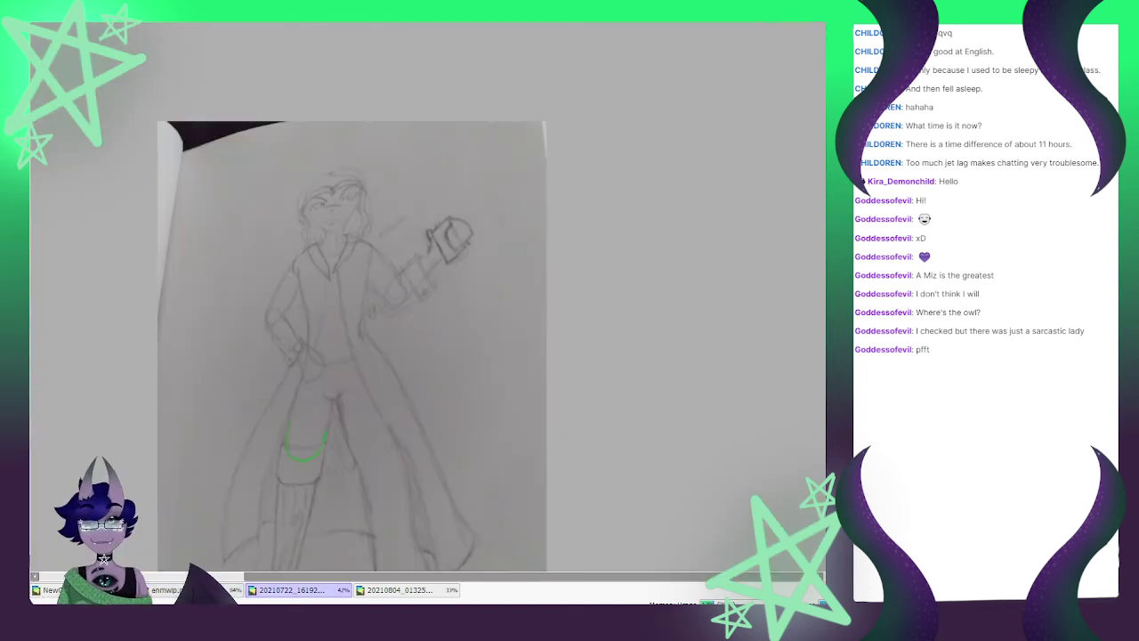
key("ctrl+shift+Tab")
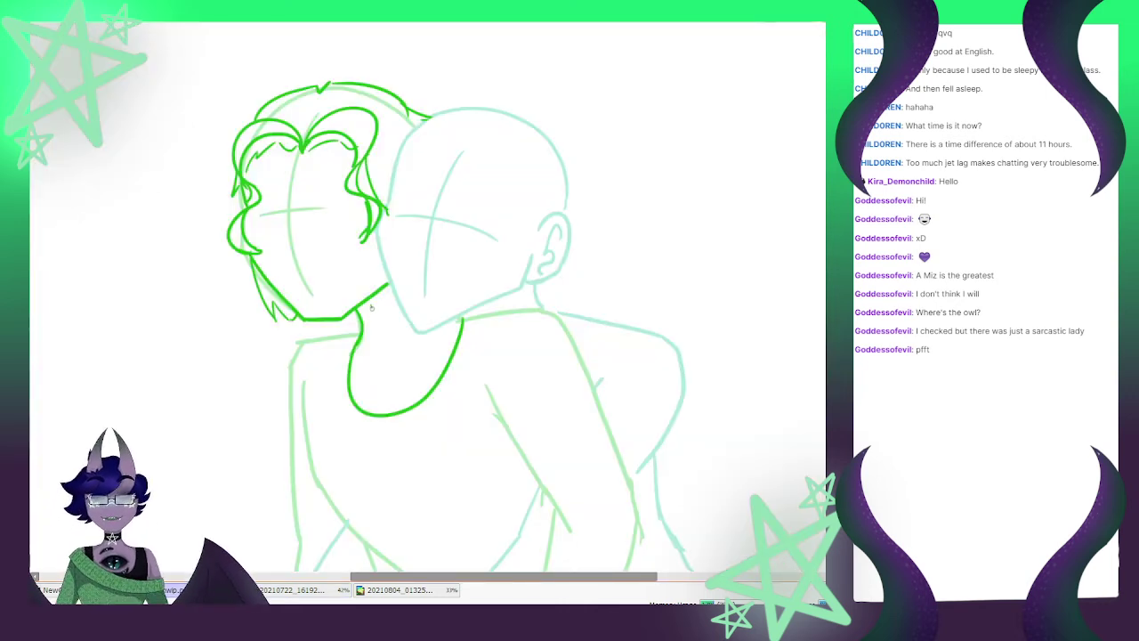
left_click_drag(372, 325, 384, 345)
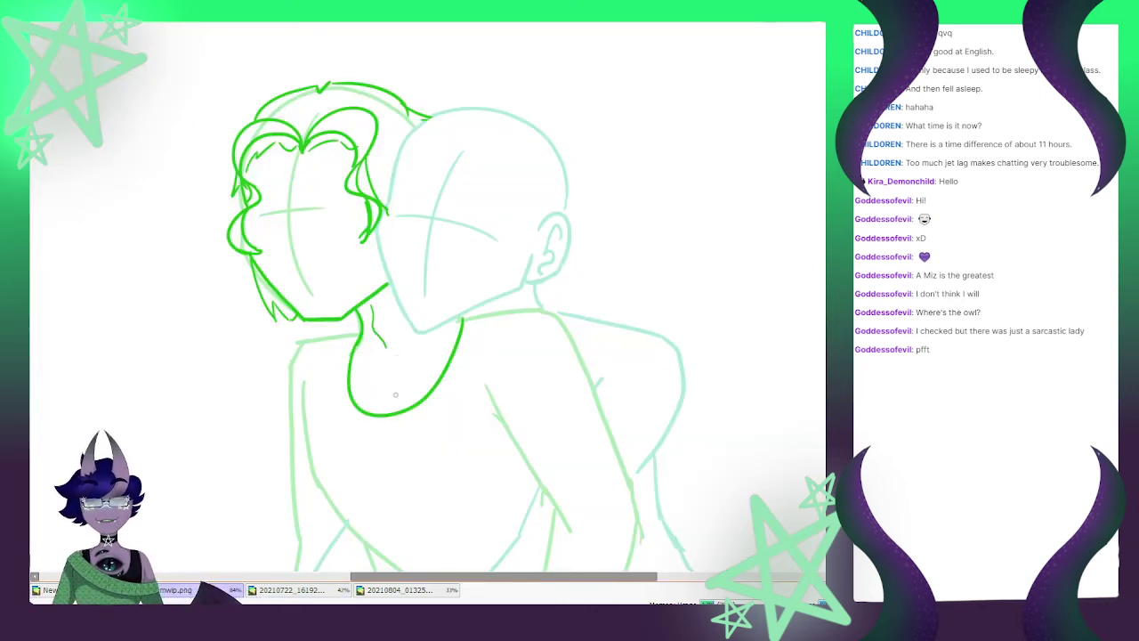
left_click_drag(378, 390, 385, 384)
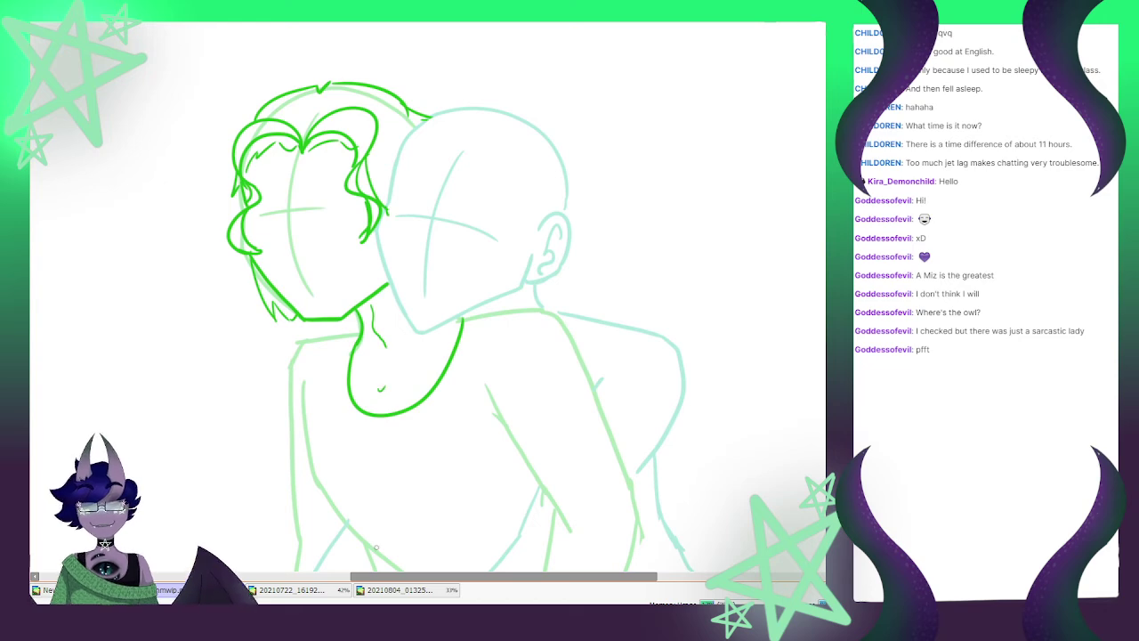
Check the 20210722_16192... reference and draw the far-side coat lapel from the green figure's neck to a point on the chest
left_click(322, 589)
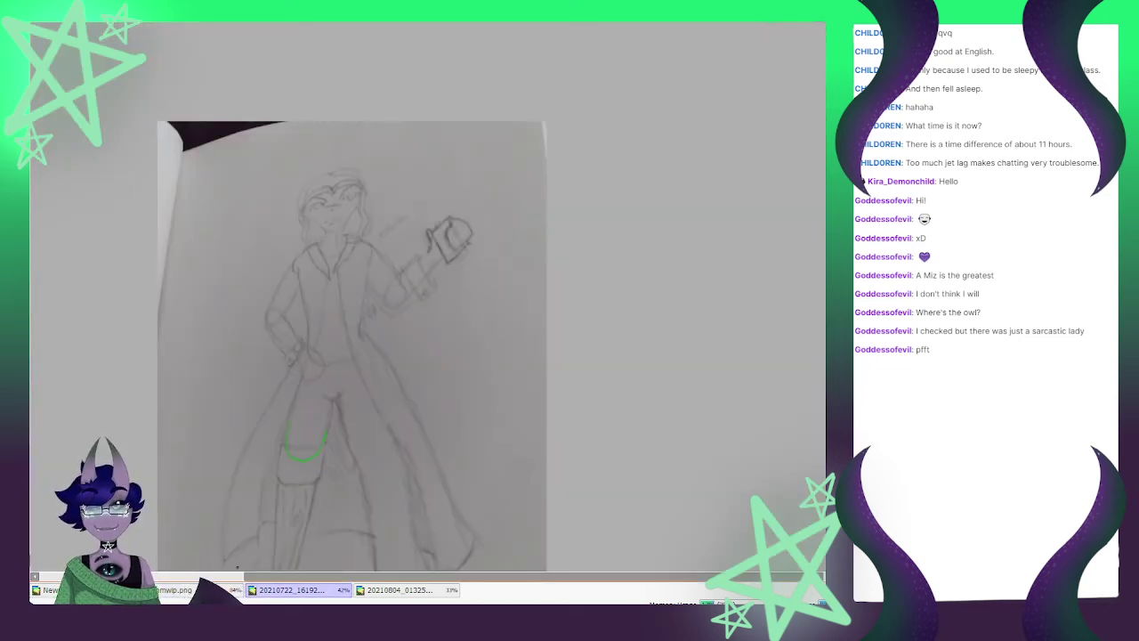
left_click(174, 590)
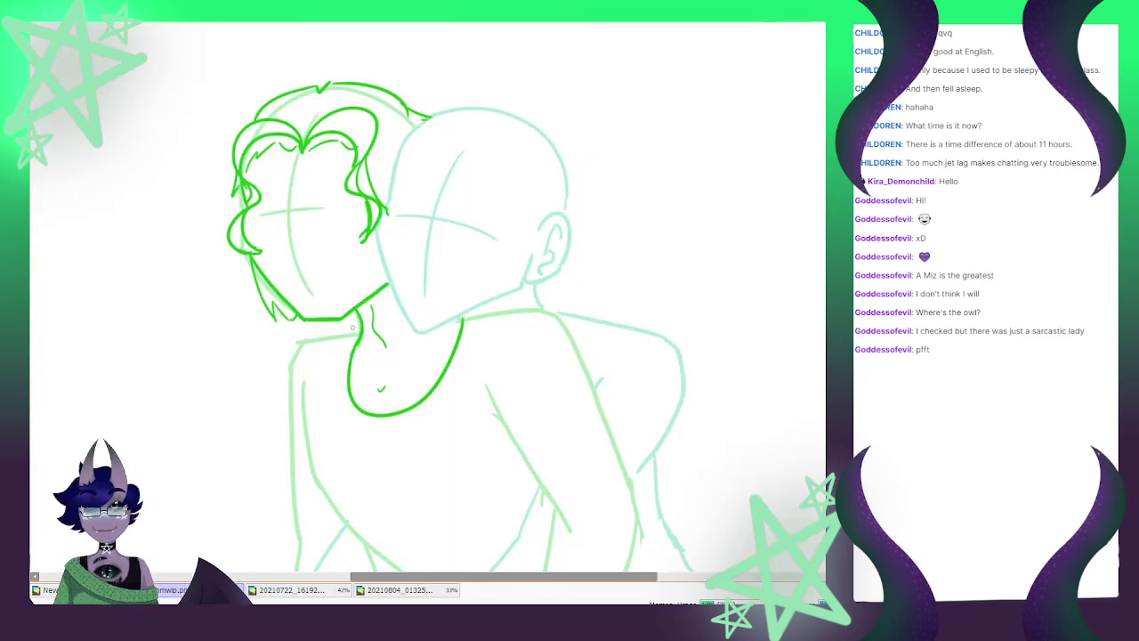
mouse_move(359, 325)
left_mouse_down()
mouse_move(314, 341)
mouse_move(353, 485)
mouse_move(366, 495)
mouse_move(351, 413)
mouse_move(352, 444)
left_mouse_up()
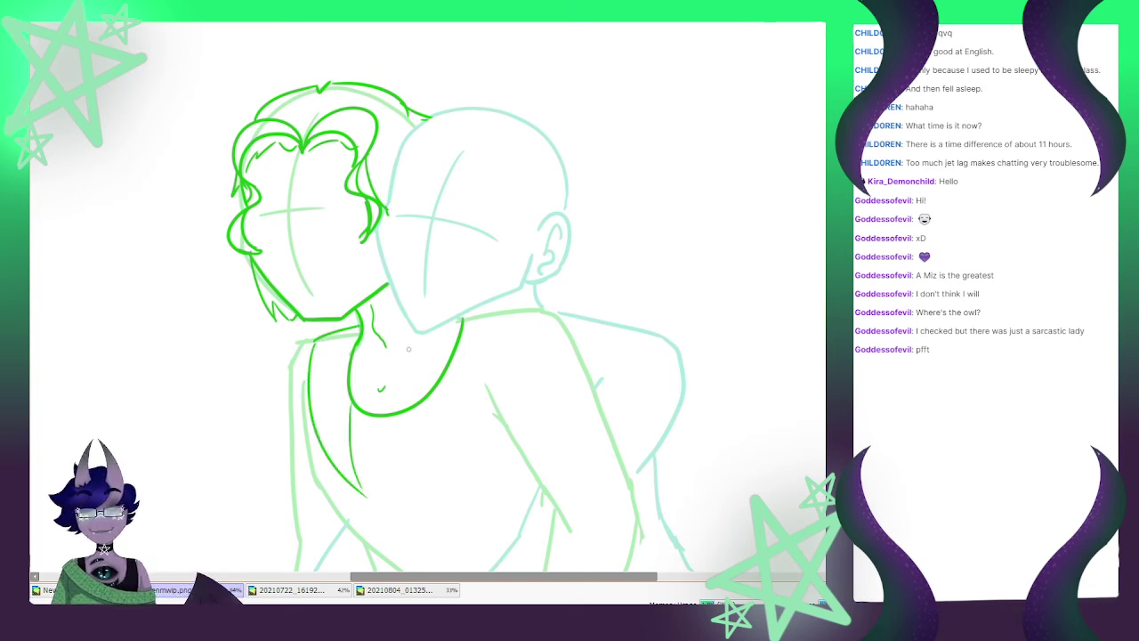
mouse_move(359, 344)
left_mouse_down()
mouse_move(346, 416)
mouse_move(367, 493)
left_mouse_up()
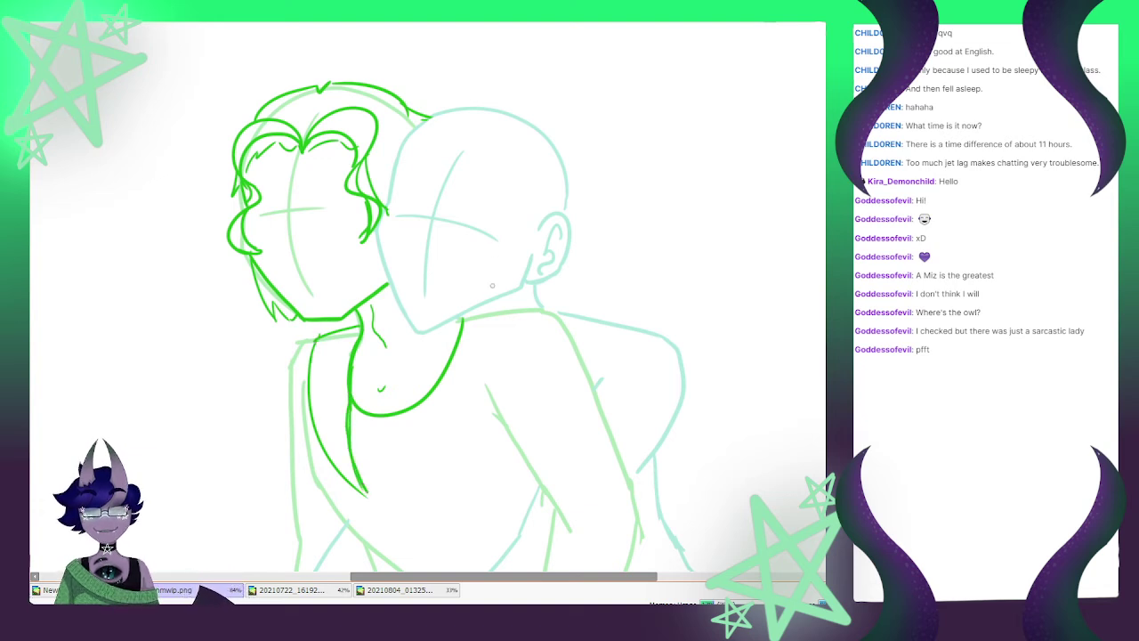
Draw the near-side coat lapel from the neckline across the shoulder, tapering to a point on the chest
left_click_drag(461, 318, 427, 445)
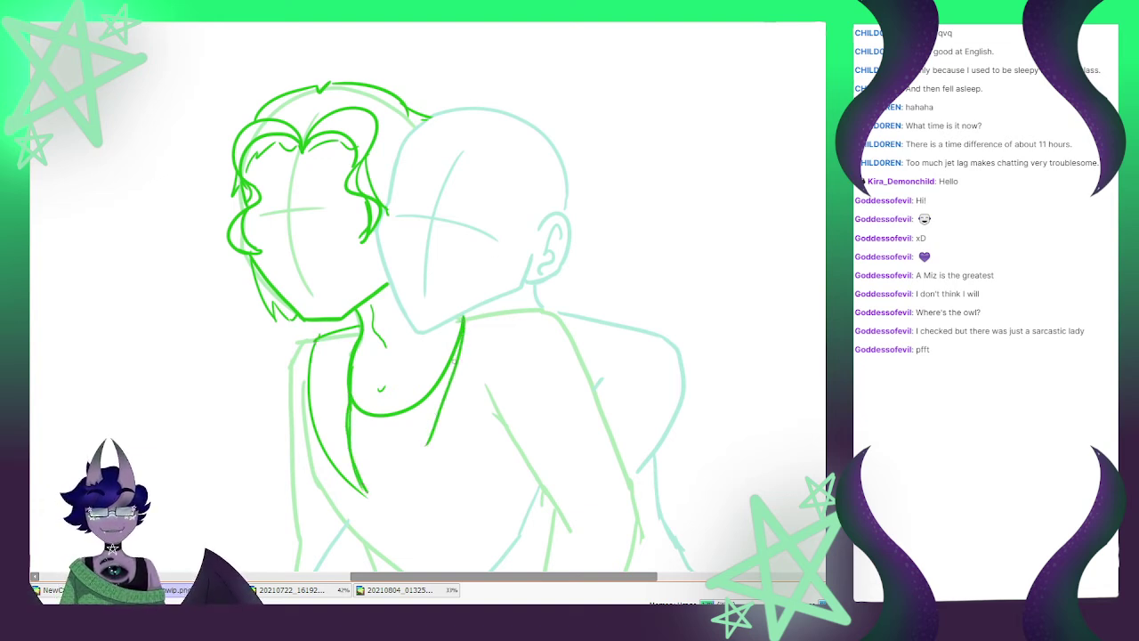
key("ctrl+z")
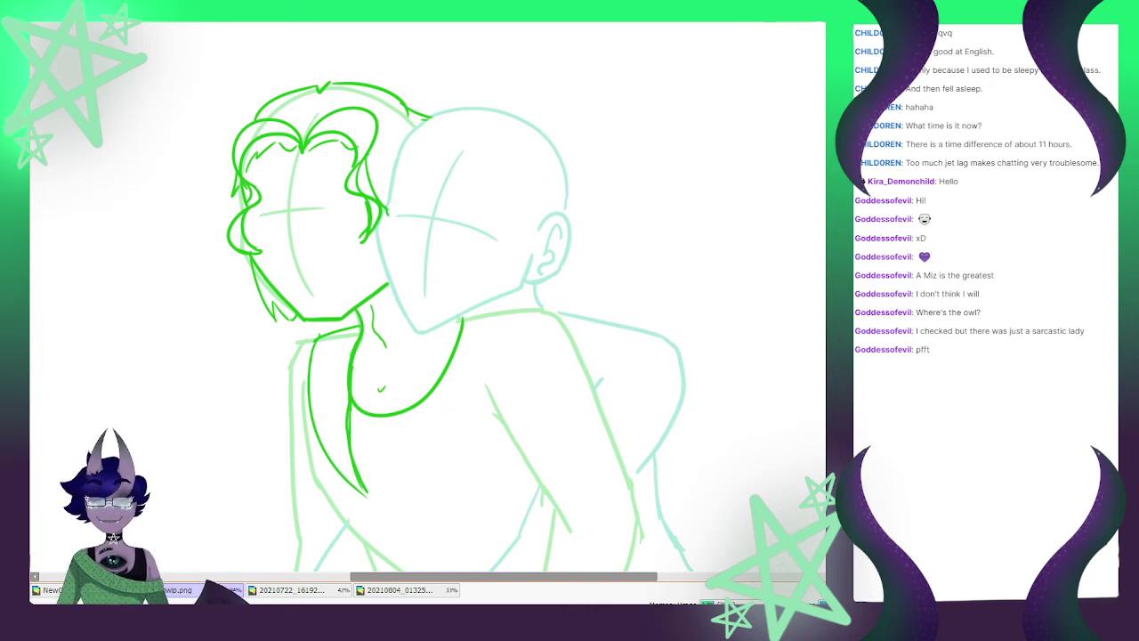
mouse_move(463, 319)
left_mouse_down()
mouse_move(436, 441)
mouse_move(454, 494)
left_mouse_up()
left_click_drag(459, 317, 523, 310)
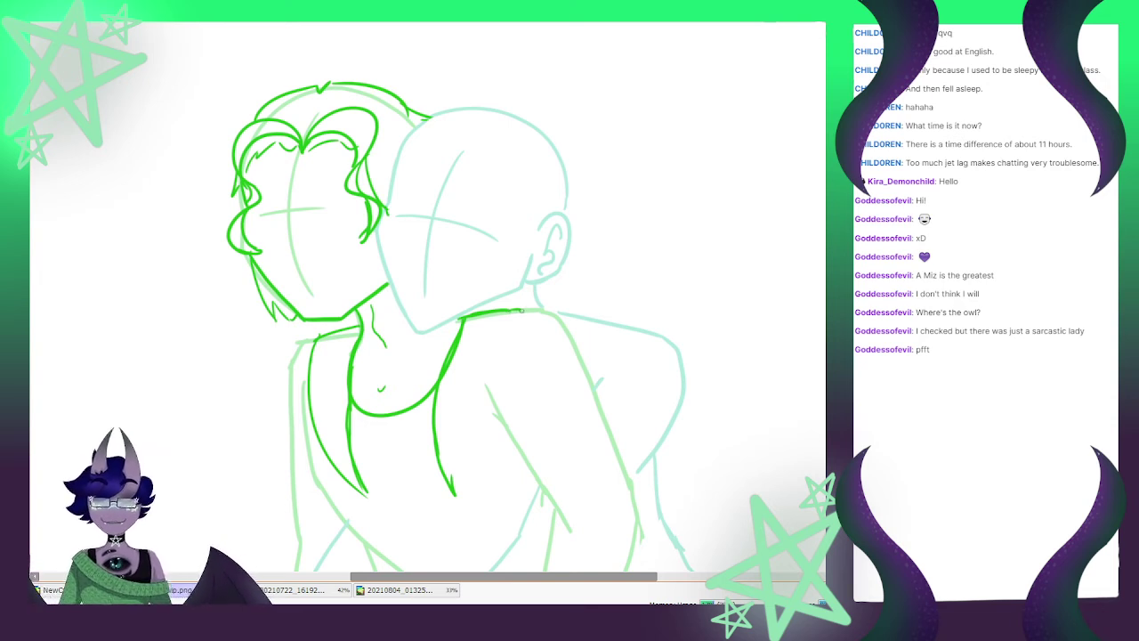
mouse_move(520, 310)
left_mouse_down()
mouse_move(478, 381)
mouse_move(469, 445)
left_mouse_up()
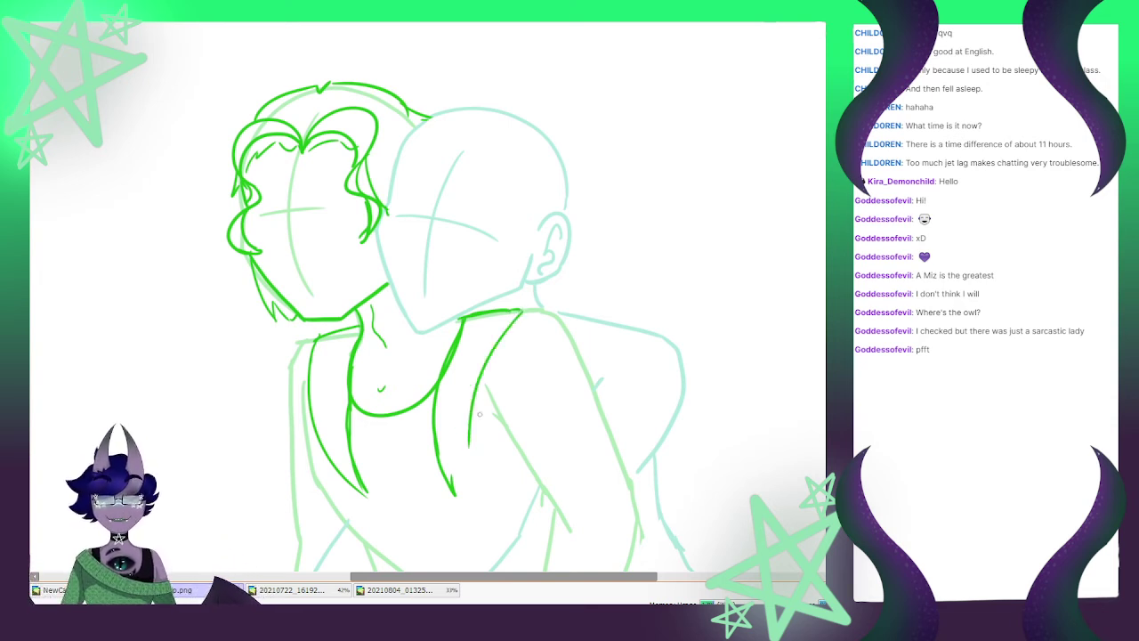
key("ctrl+z")
key("ctrl+z")
left_click_drag(521, 310, 456, 501)
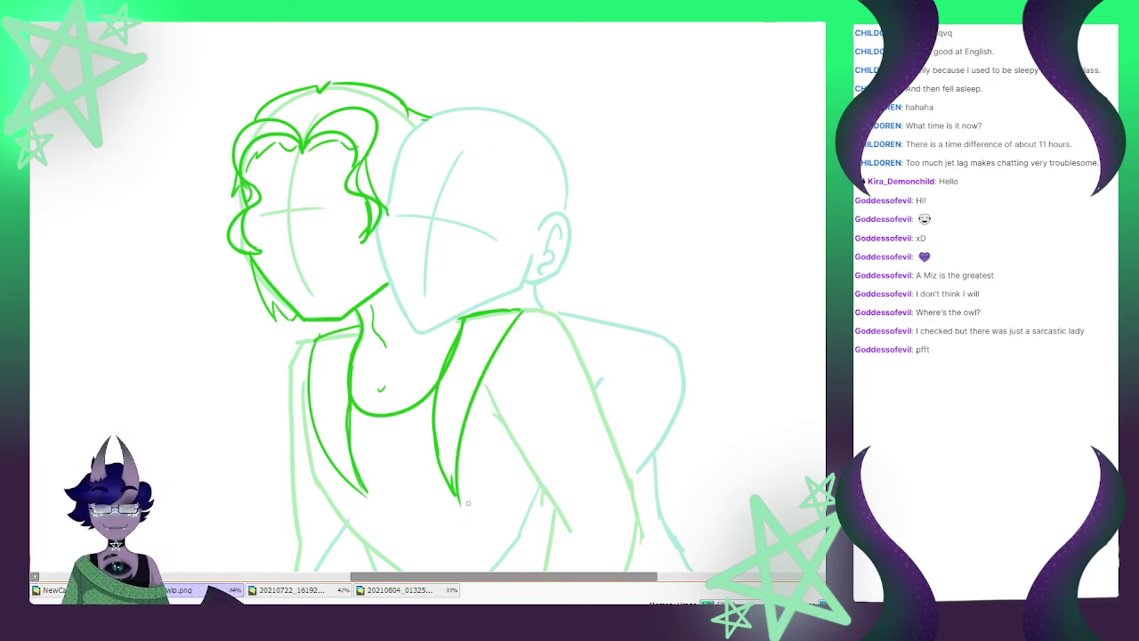
Erase the bit of neckline that doubles the near lapel's inner edge beside the teal chin
scroll(462, 178, "down", 4)
scroll(456, 244, "up", 2)
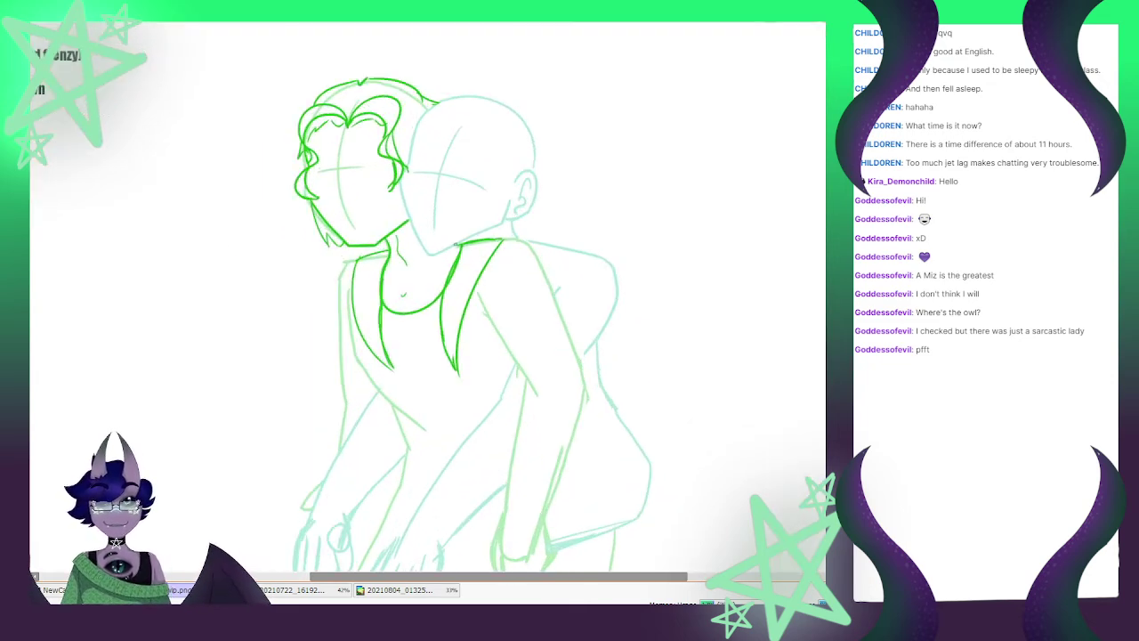
left_click_drag(462, 251, 455, 271)
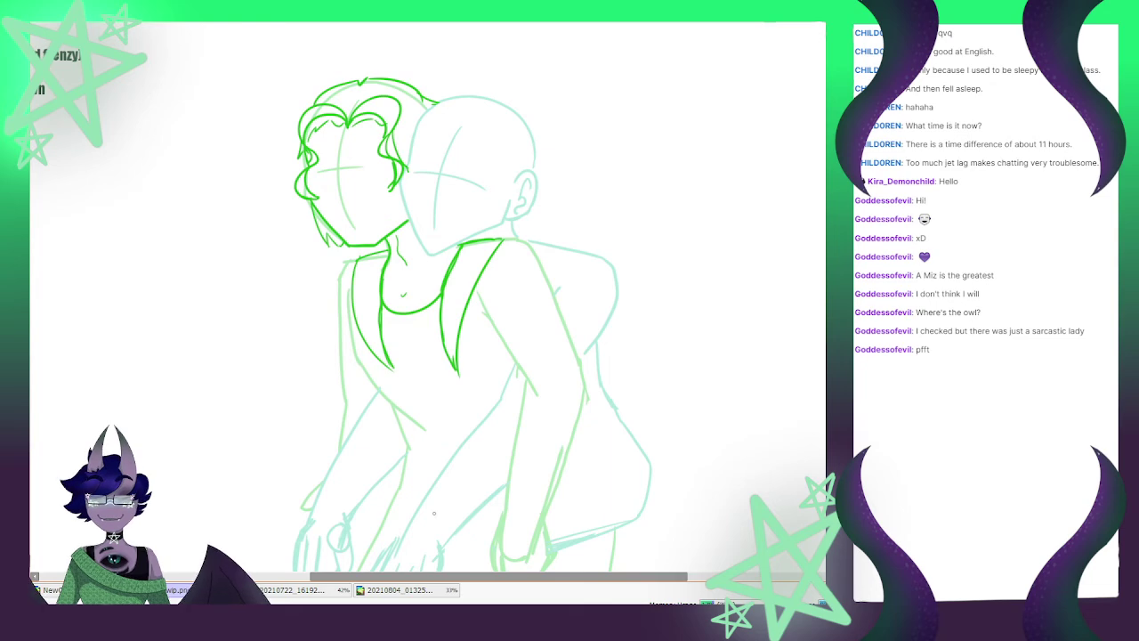
Outline the green figure's near sleeve from shoulder through elbow to wrist and draw a folded cuff over the wrist
scroll(355, 373, "down", 4)
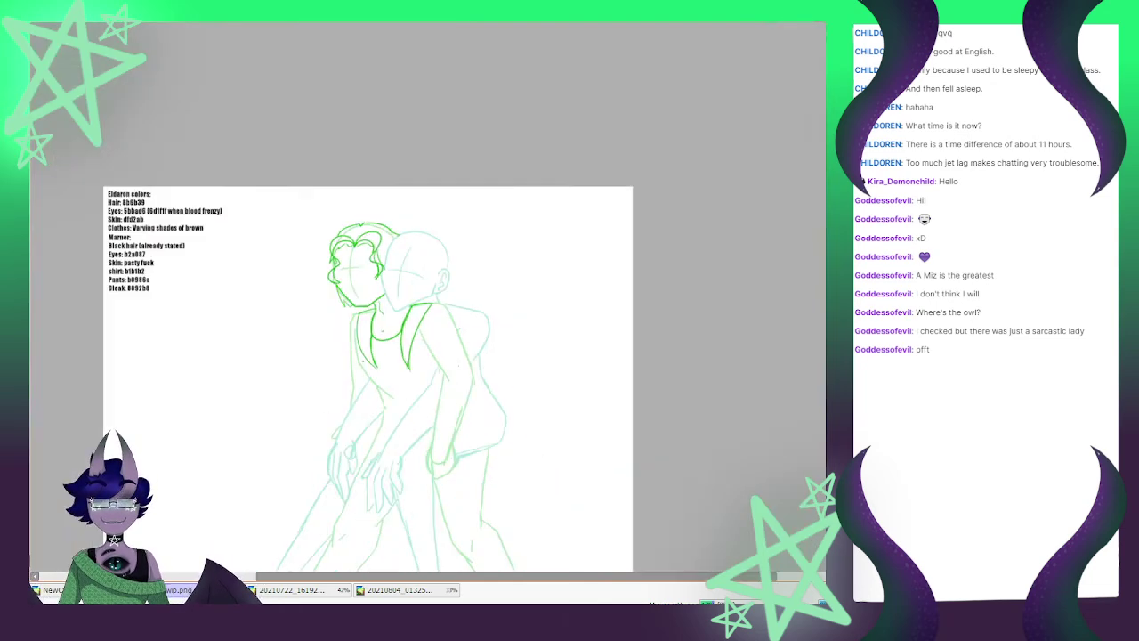
scroll(403, 431, "up", 2)
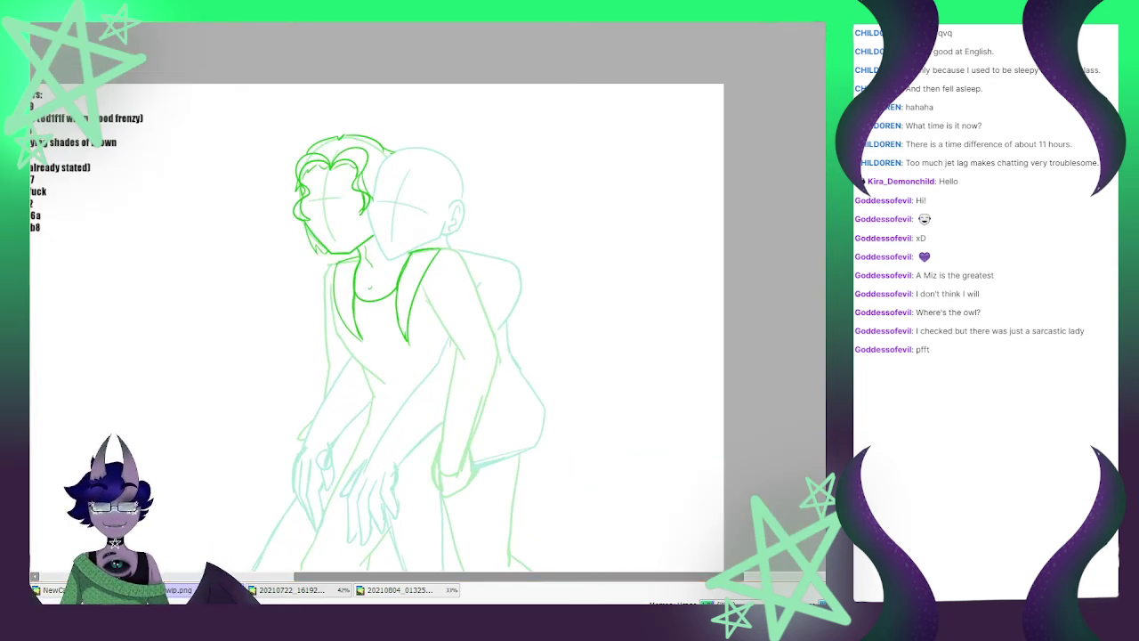
key("ctrl+Tab")
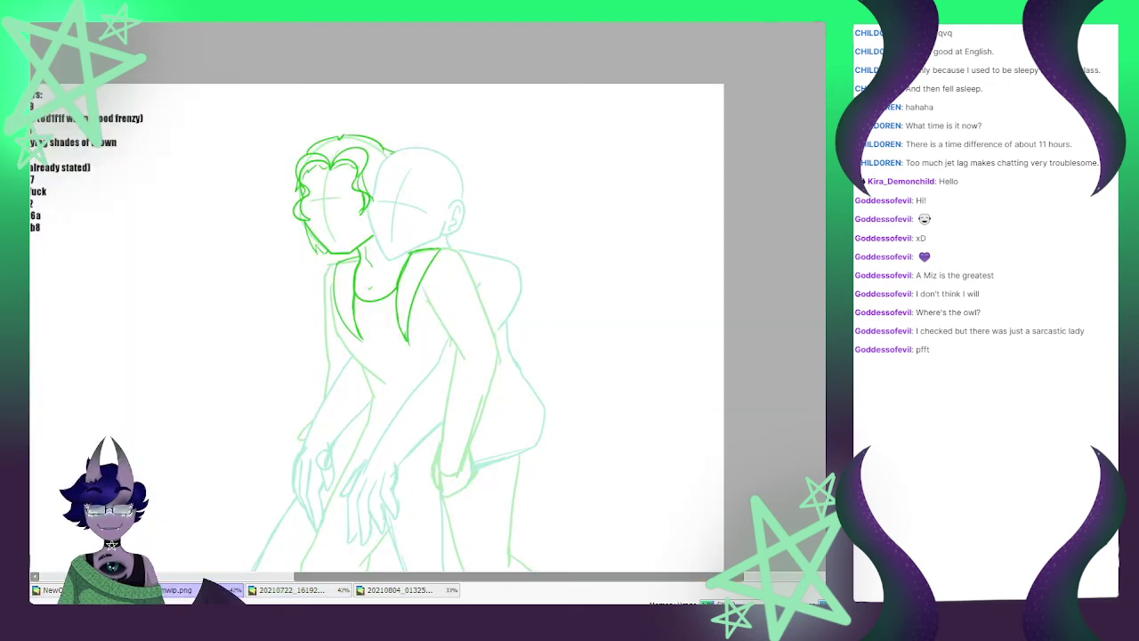
mouse_move(439, 250)
left_mouse_down()
mouse_move(469, 260)
mouse_move(499, 356)
left_mouse_up()
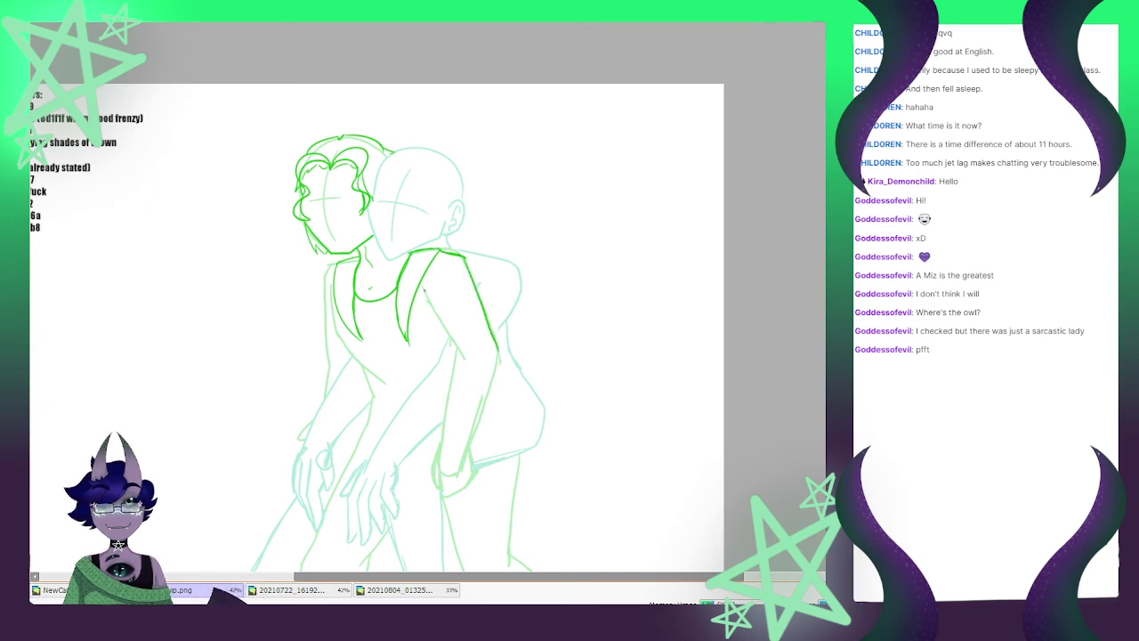
mouse_move(425, 290)
left_mouse_down()
mouse_move(458, 373)
mouse_move(457, 334)
mouse_move(481, 428)
mouse_move(498, 381)
mouse_move(477, 441)
left_mouse_up()
mouse_move(456, 368)
left_mouse_down()
mouse_move(441, 436)
mouse_move(481, 439)
mouse_move(434, 459)
mouse_move(487, 455)
left_mouse_up()
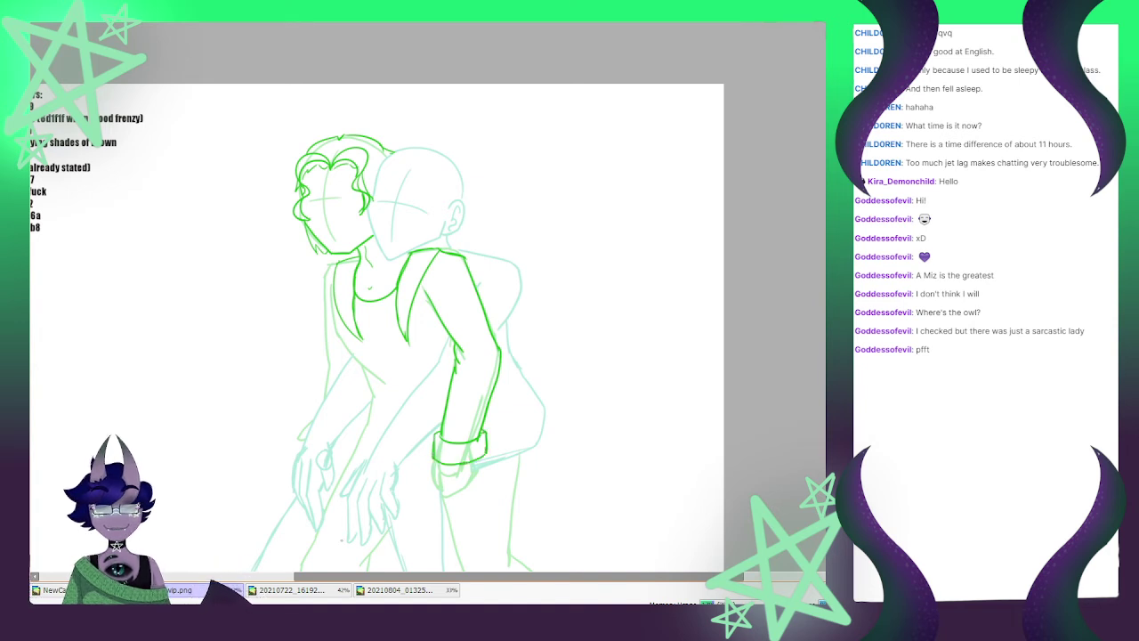
Check the pencil drawing of the character and add a small round button to the near sleeve's cuff
left_click(299, 589)
left_click(178, 589)
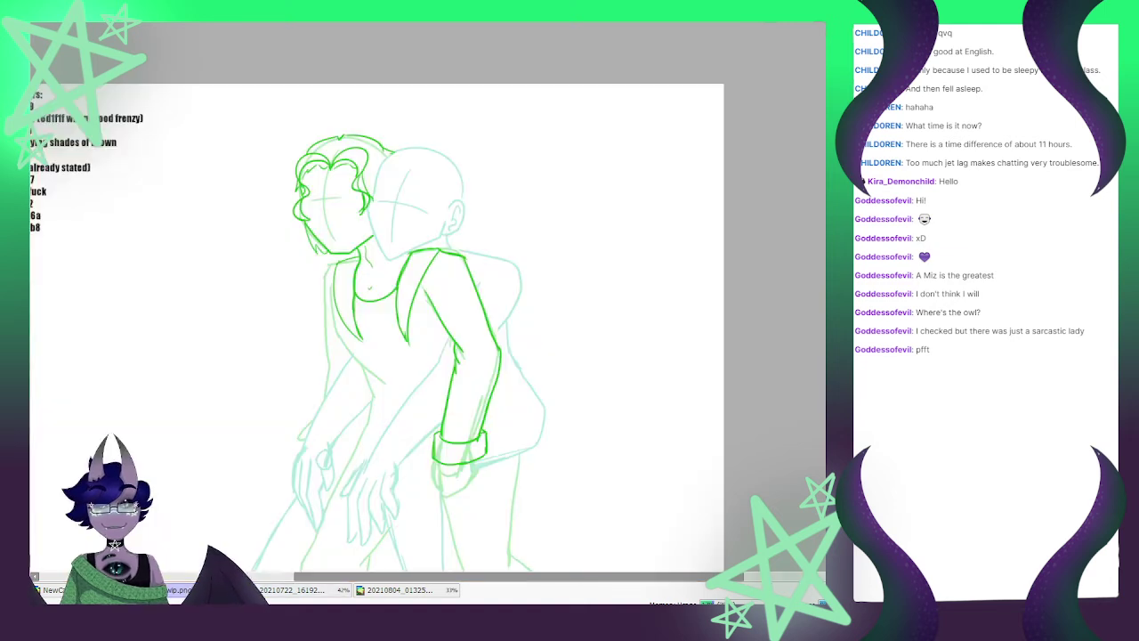
left_click_drag(443, 451, 441, 452)
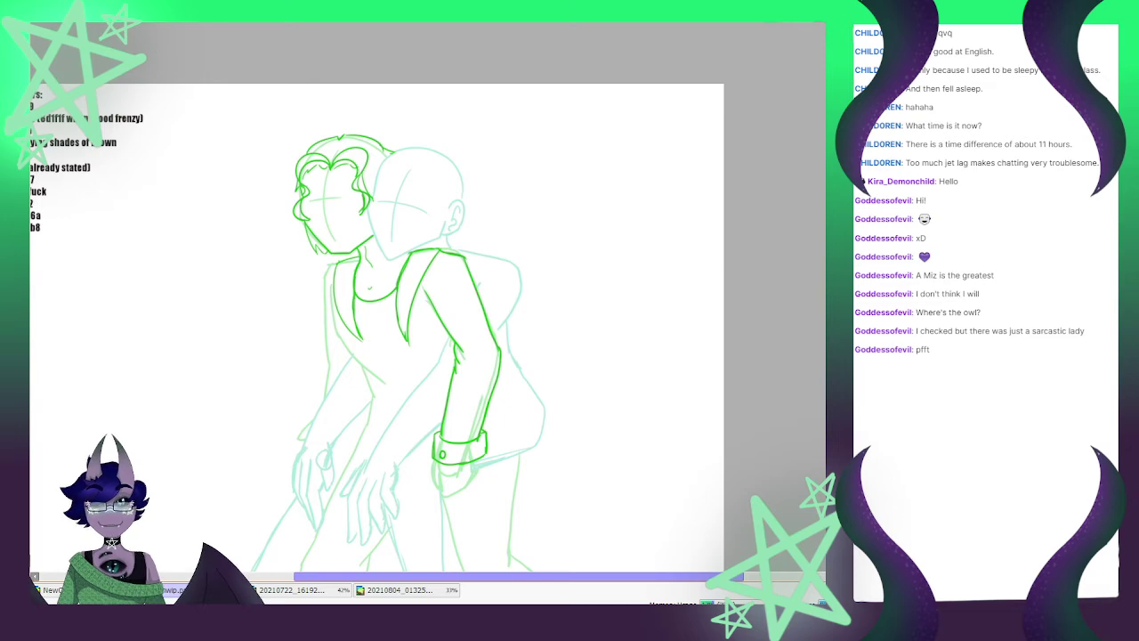
Compare the pose with the pencil reference and draw the far shoulder and the outer edge of the far sleeve
scroll(307, 246, "down", 3)
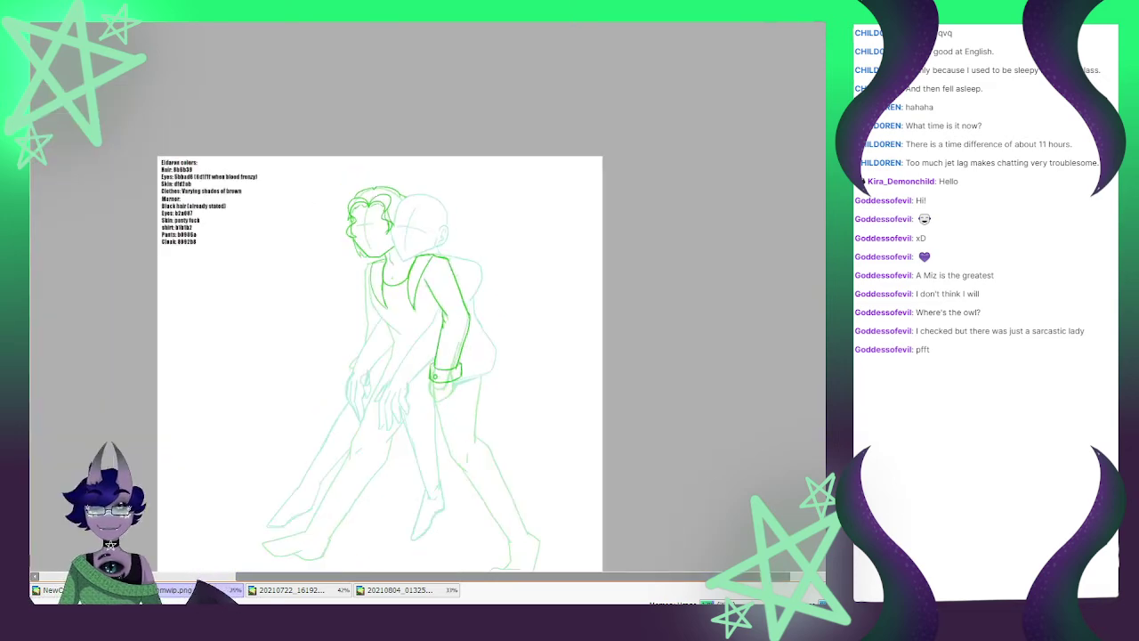
scroll(396, 346, "up", 3)
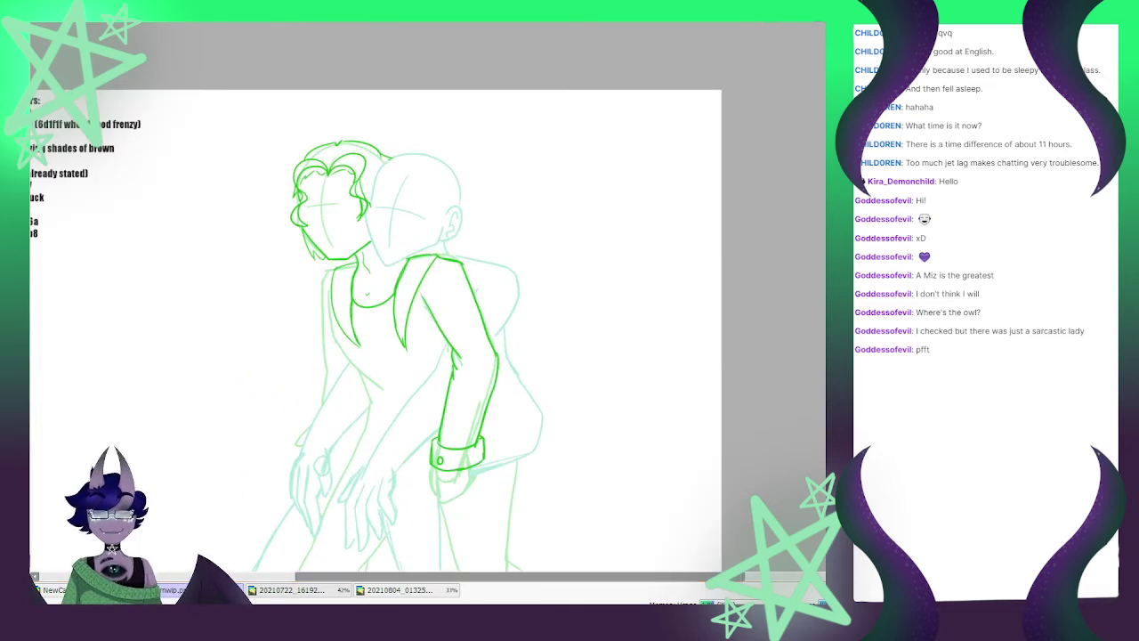
left_click(298, 590)
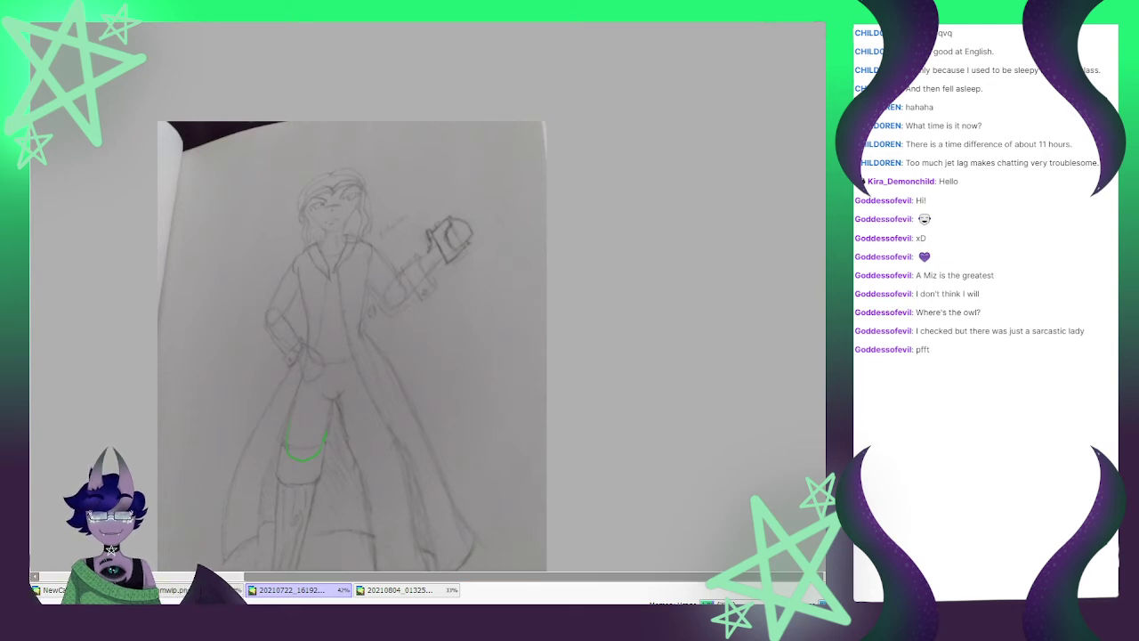
left_click(191, 590)
left_click(298, 590)
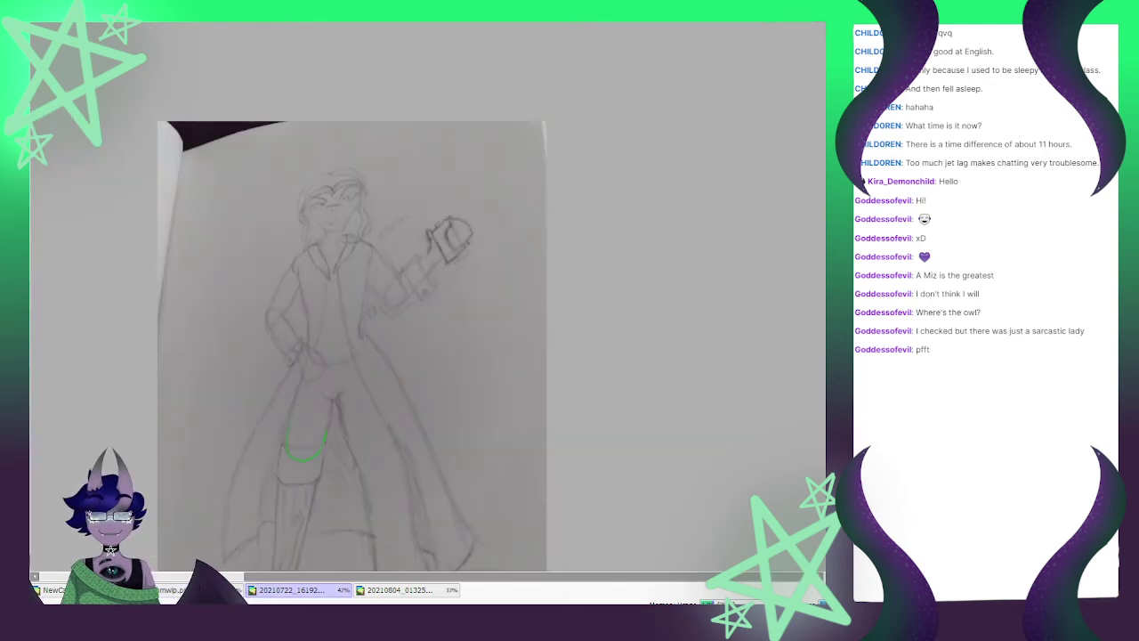
left_click(192, 590)
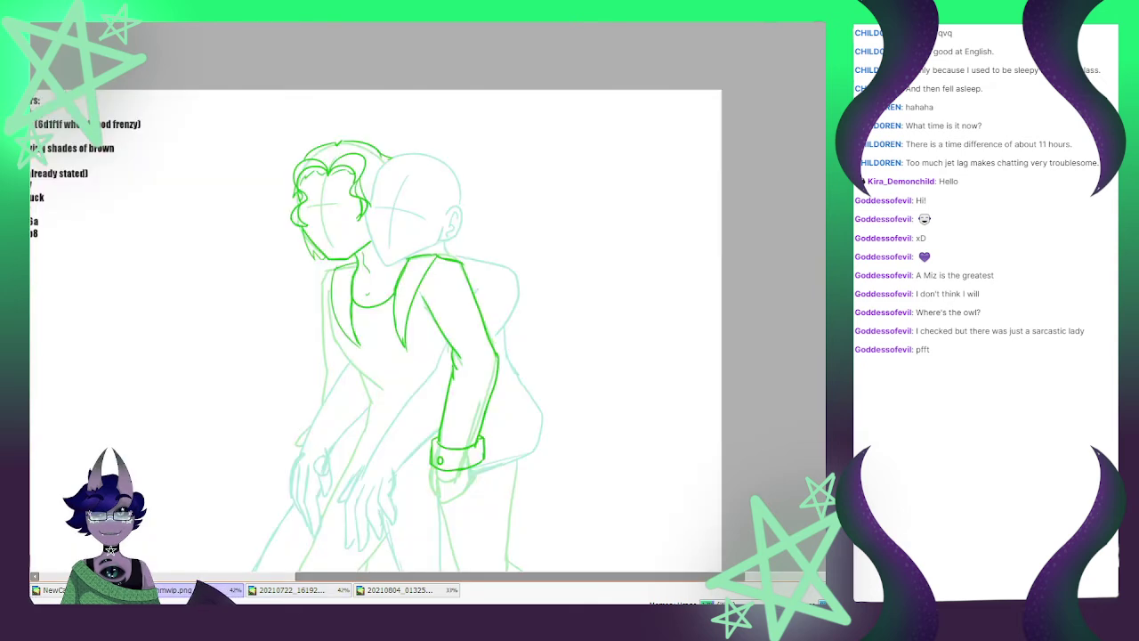
scroll(392, 311, "down", 3)
scroll(358, 369, "up", 3)
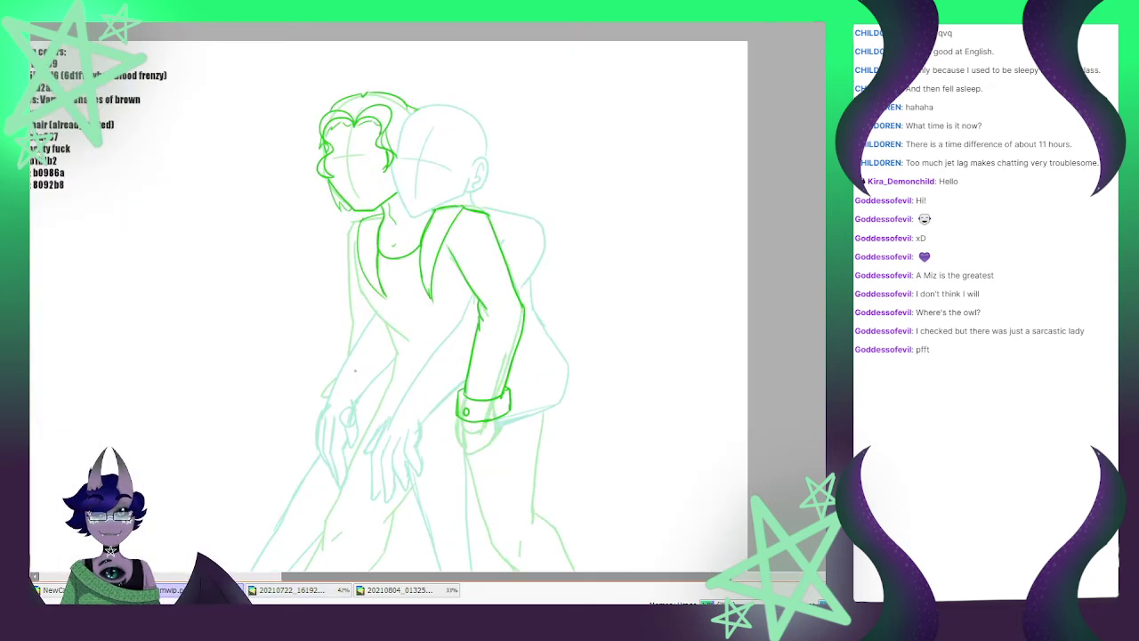
left_click_drag(351, 227, 348, 358)
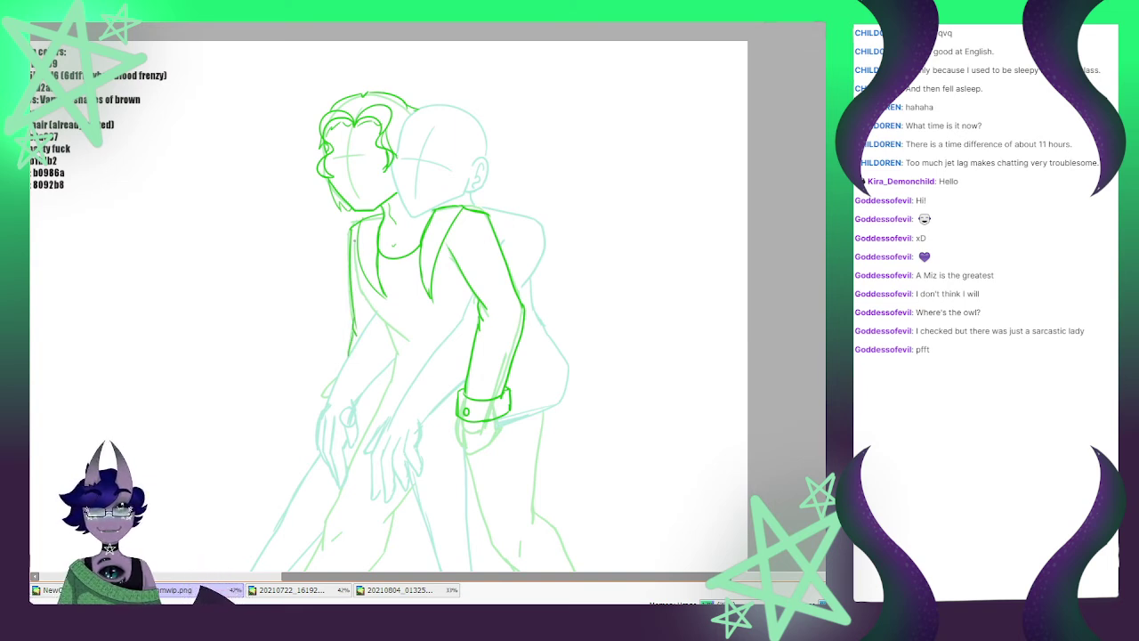
Draw the line between the far arm and torso from below the shoulder to the waist, redoing the first attempt
left_click_drag(354, 238, 396, 336)
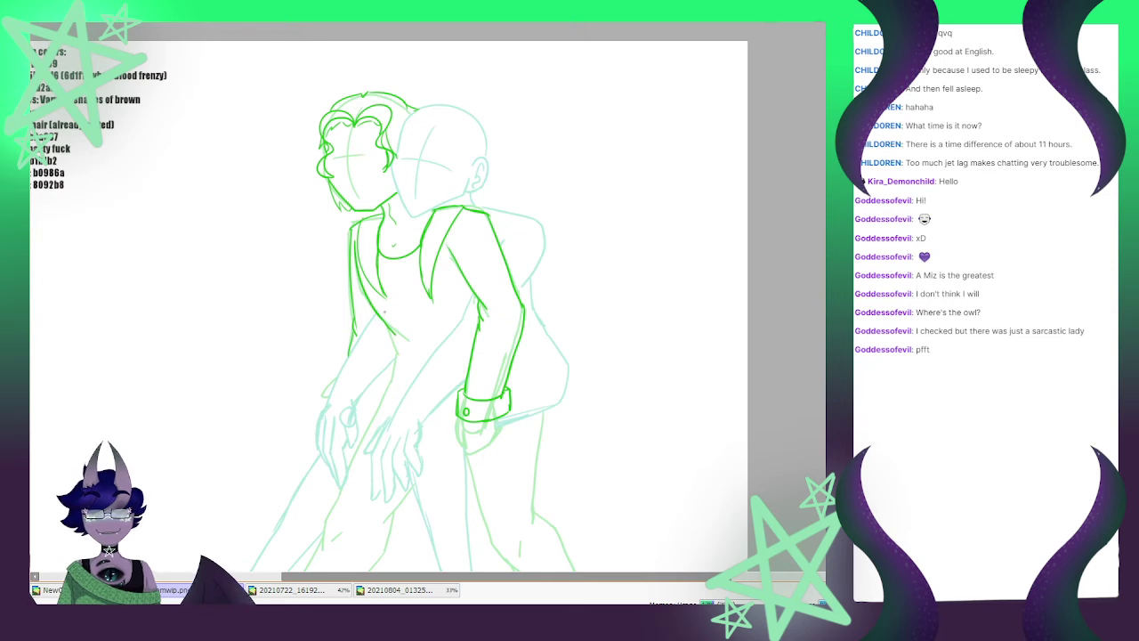
key("ctrl+z")
key("ctrl+z")
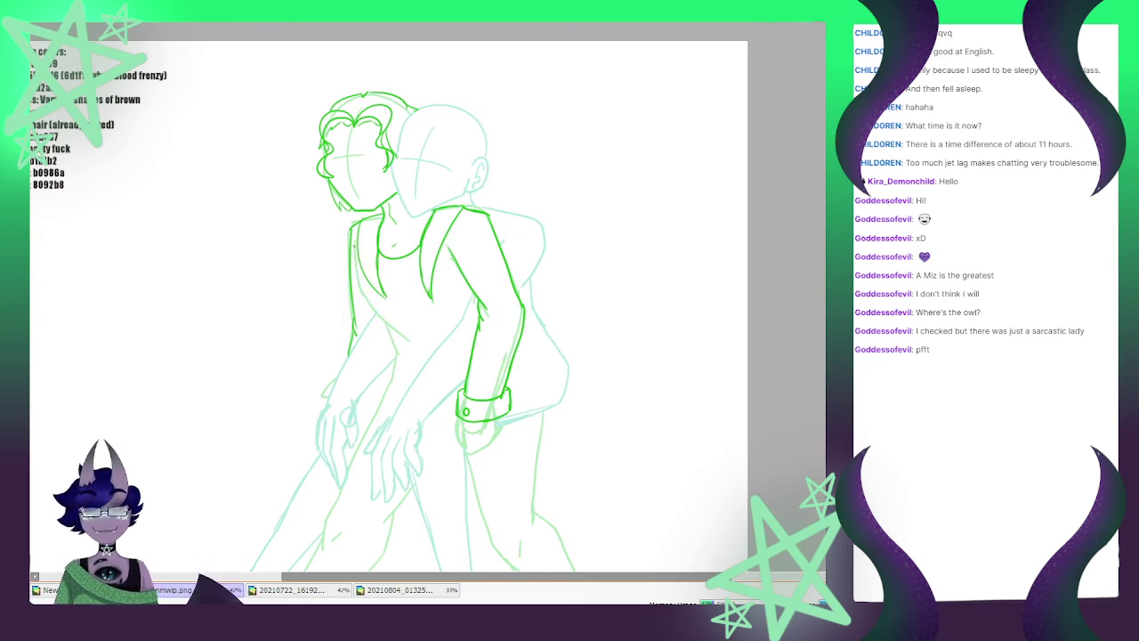
mouse_move(354, 246)
left_mouse_down()
mouse_move(359, 284)
mouse_move(397, 351)
left_mouse_up()
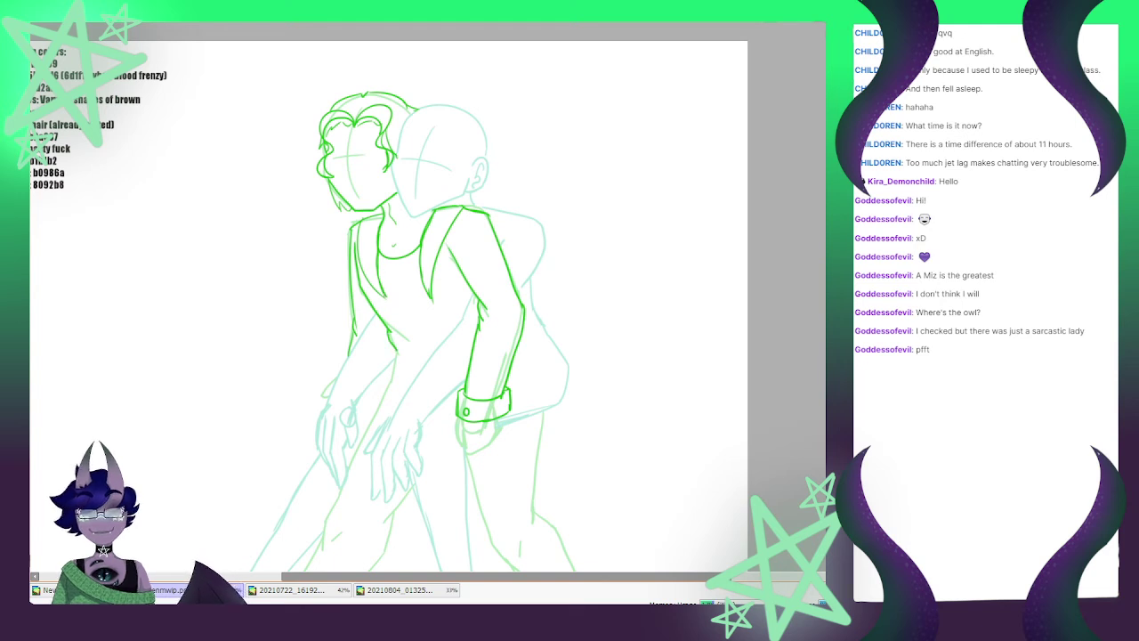
Check the pencil reference, extend both lapels down as the coat's front edges, and outline the far coat panel down to the teal hand
key("ctrl+Tab")
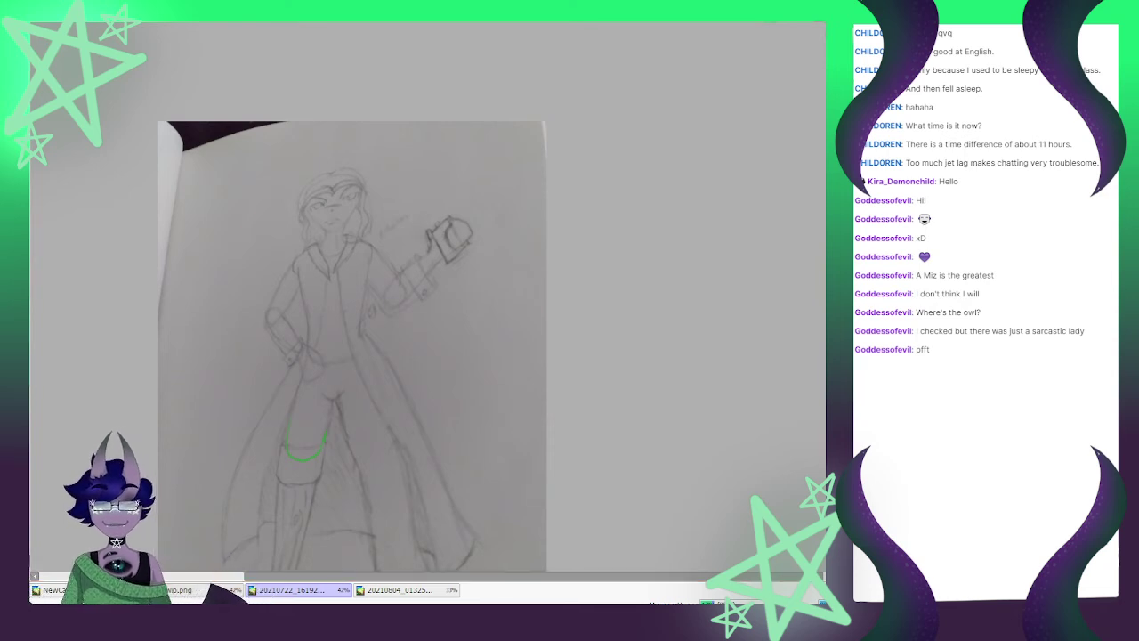
key("ctrl+Tab")
scroll(345, 210, "down", 3)
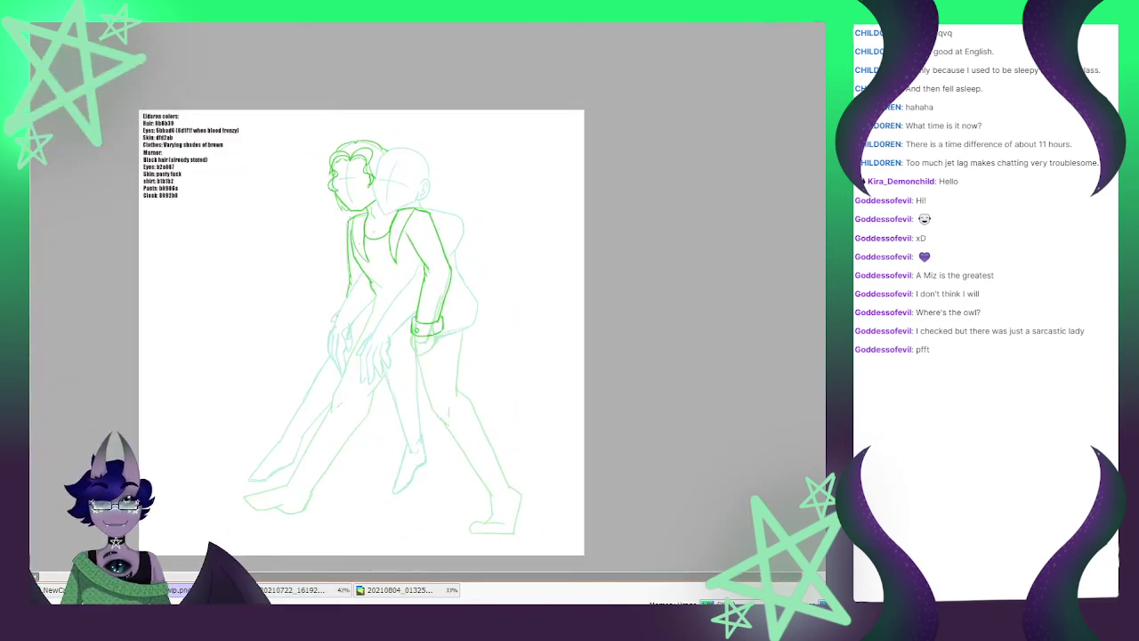
scroll(337, 317, "up", 3)
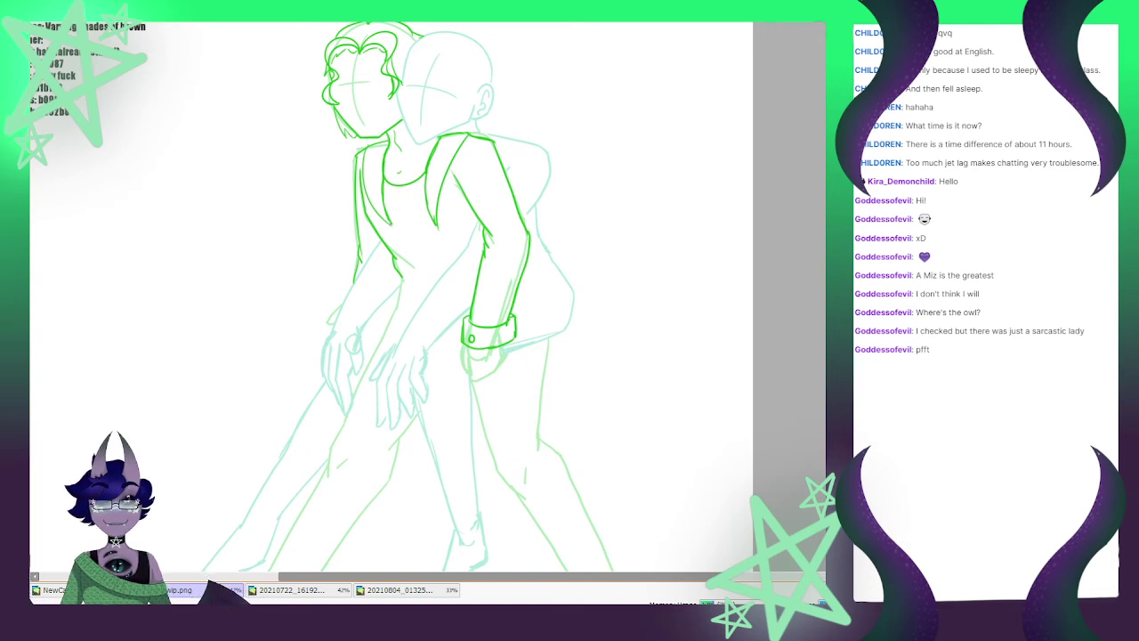
left_click_drag(388, 221, 412, 300)
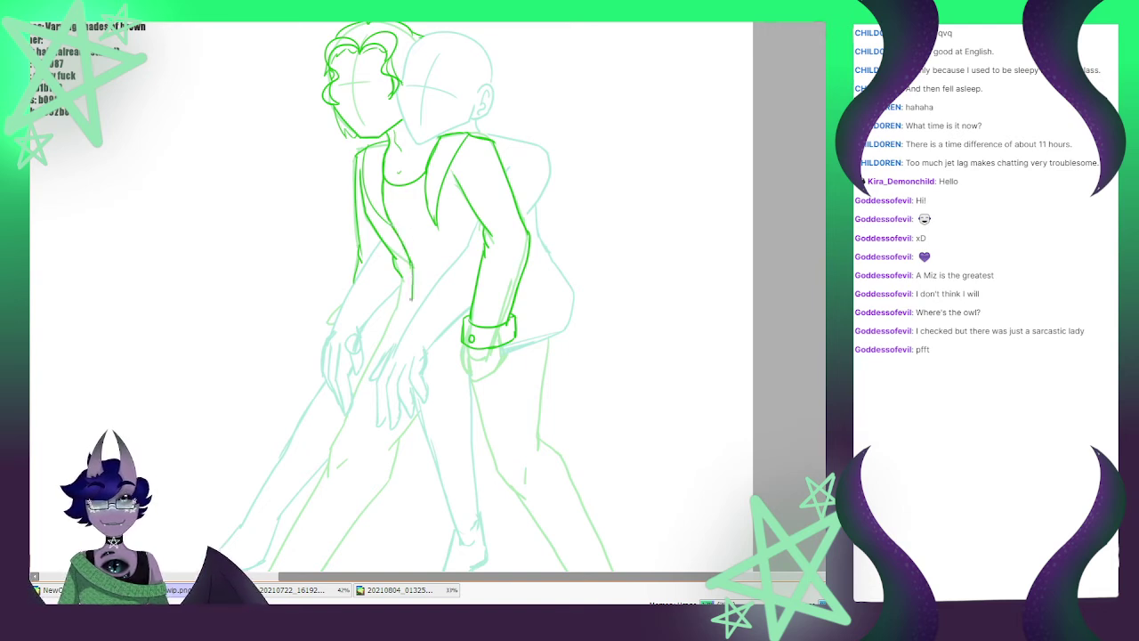
left_click_drag(436, 223, 455, 264)
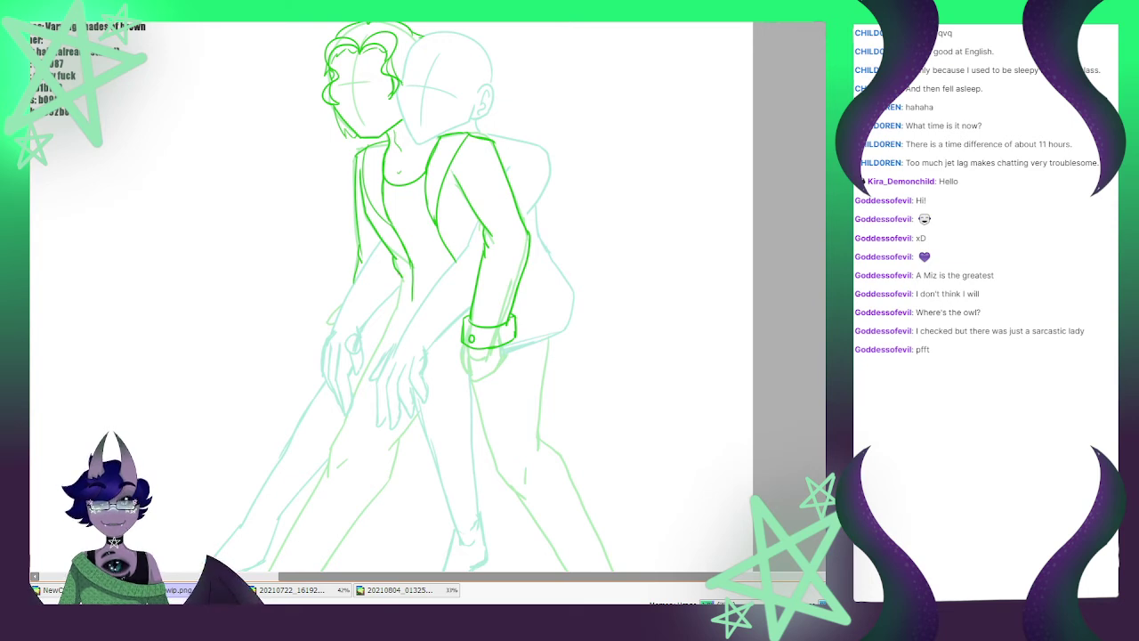
mouse_move(399, 272)
left_mouse_down()
mouse_move(400, 303)
mouse_move(372, 356)
left_mouse_up()
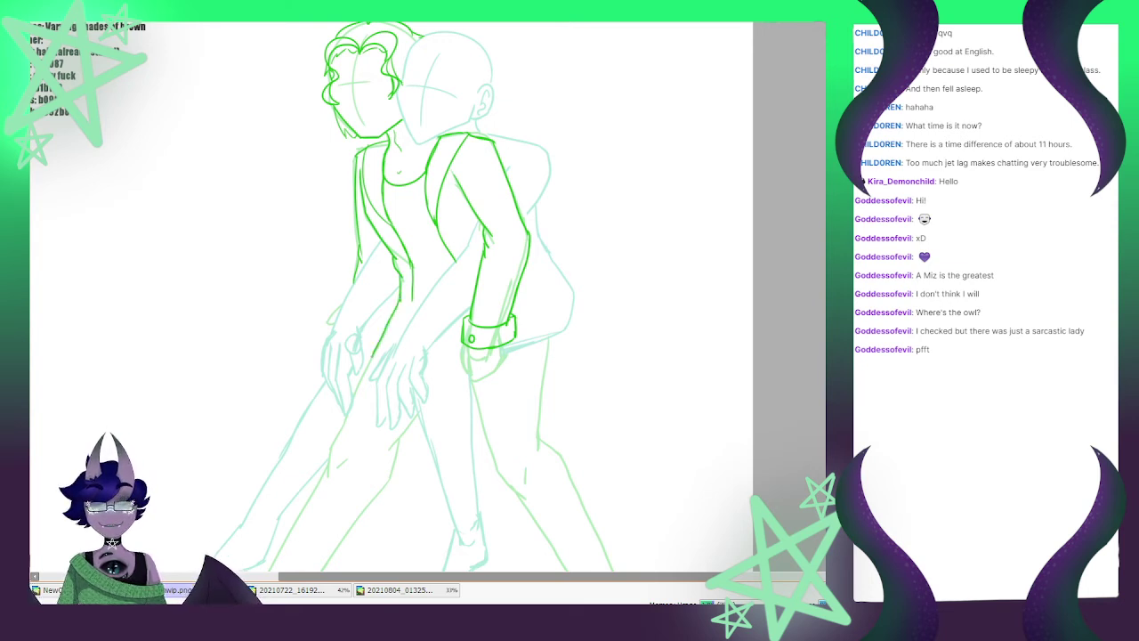
left_click_drag(412, 301, 375, 358)
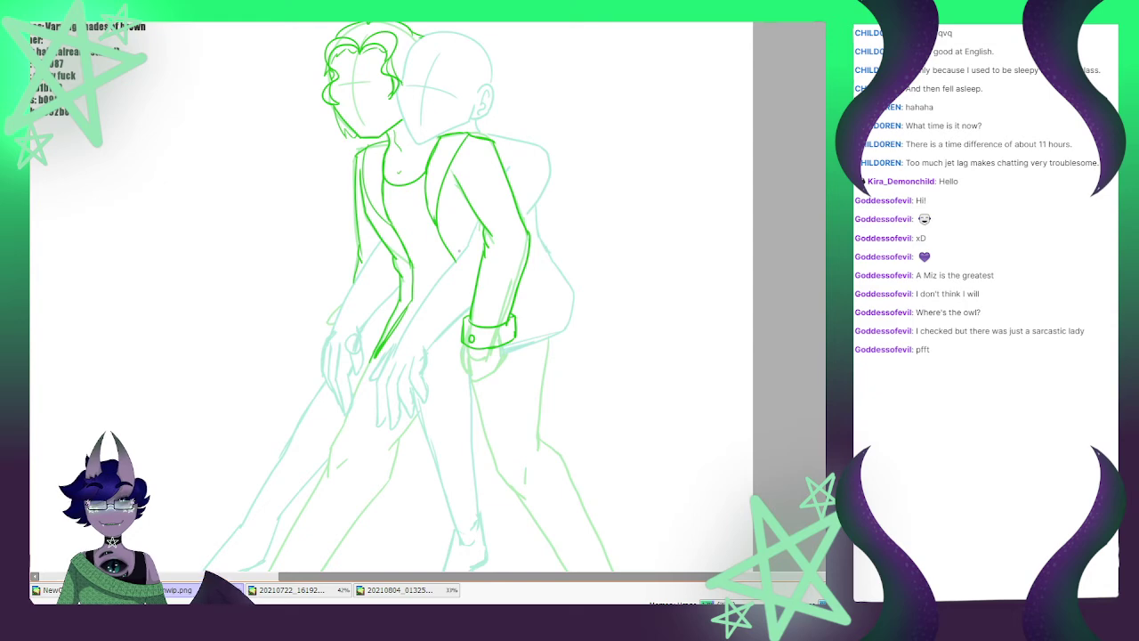
Outline the near hand as a small fist just below the buttoned cuff
scroll(447, 240, "down", 4)
scroll(492, 250, "up", 3)
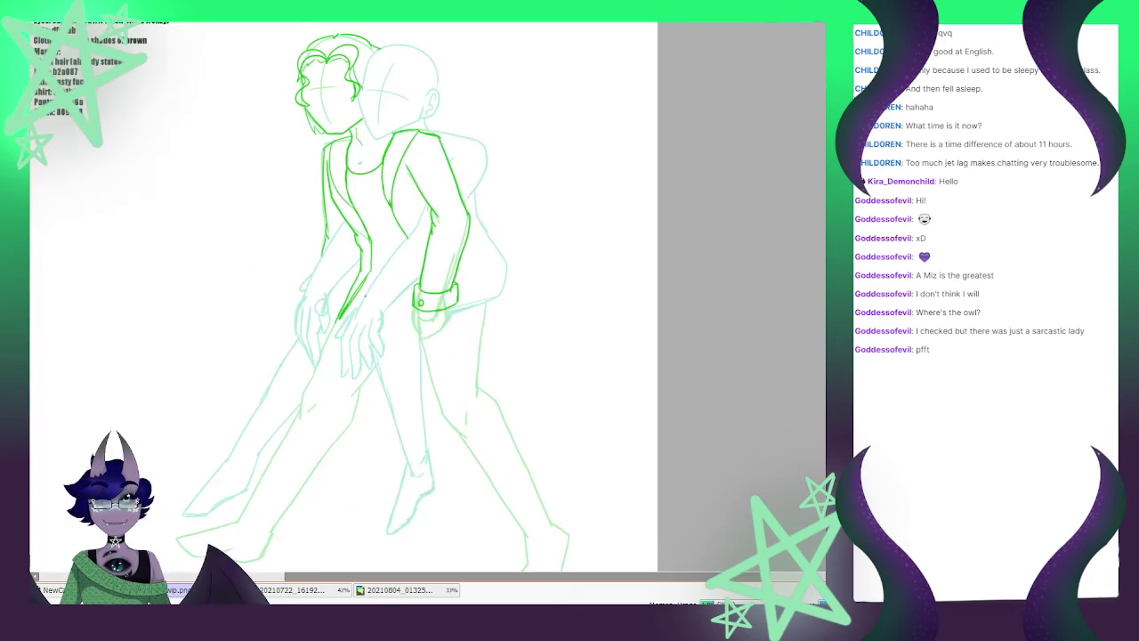
scroll(444, 274, "down", 2)
scroll(436, 285, "up", 2)
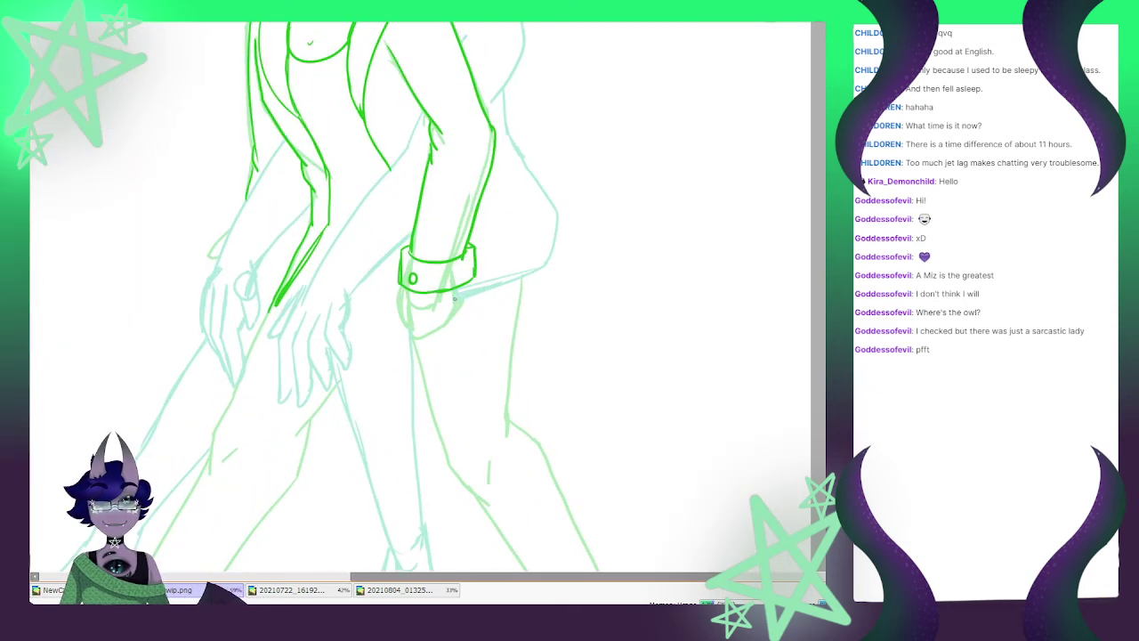
mouse_move(402, 287)
left_mouse_down()
mouse_move(411, 338)
mouse_move(456, 306)
left_mouse_up()
Draw the lower edge of the flared coat tail from the near hand back past the rear leg, checking the pencil reference midway
scroll(449, 359, "down", 7)
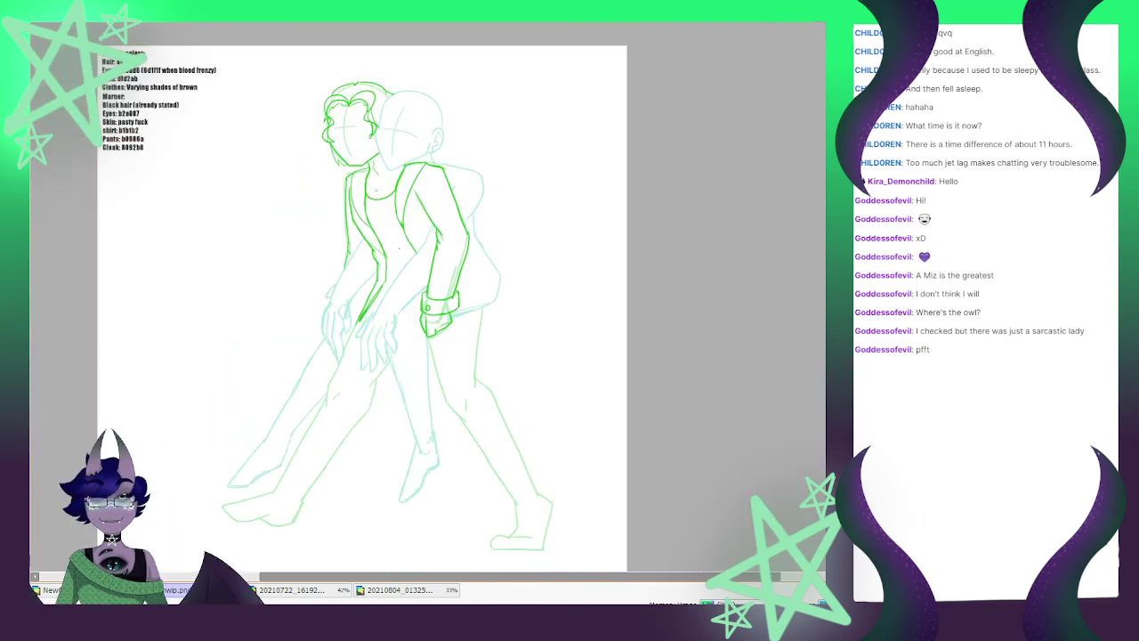
scroll(379, 201, "up", 5)
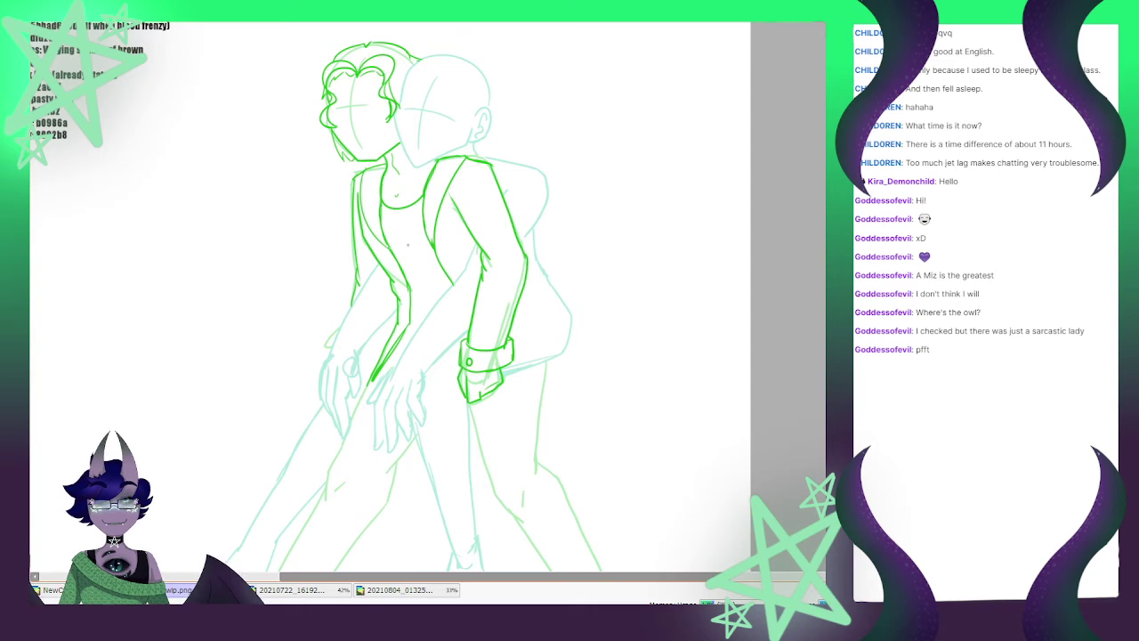
scroll(408, 244, "up", 1)
scroll(408, 245, "down", 2)
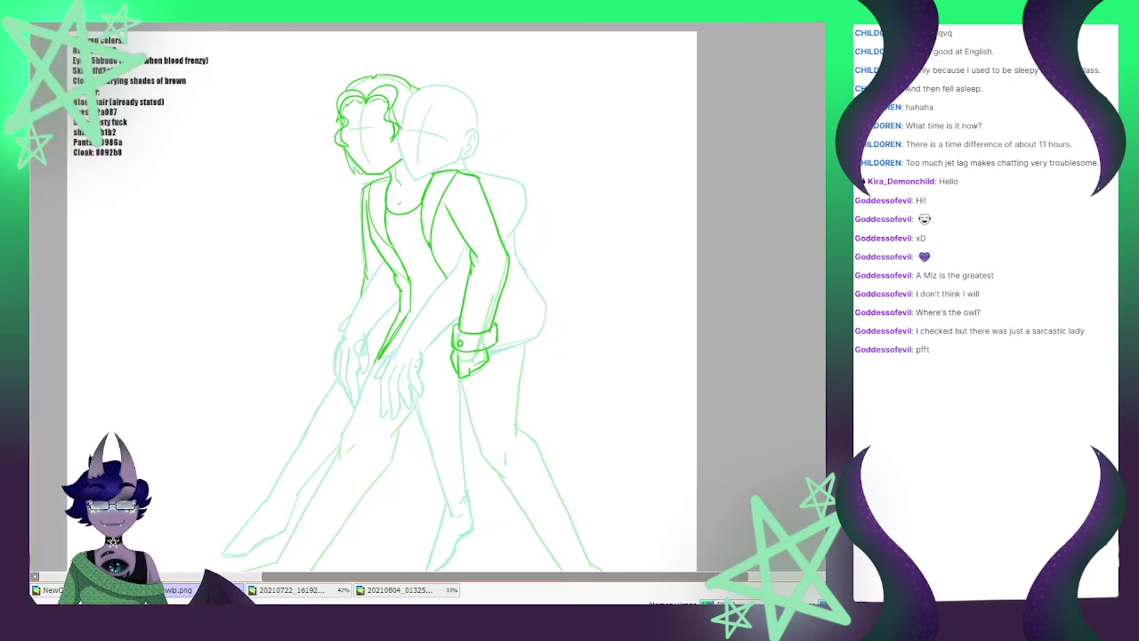
scroll(449, 358, "down", 2)
scroll(448, 359, "up", 1)
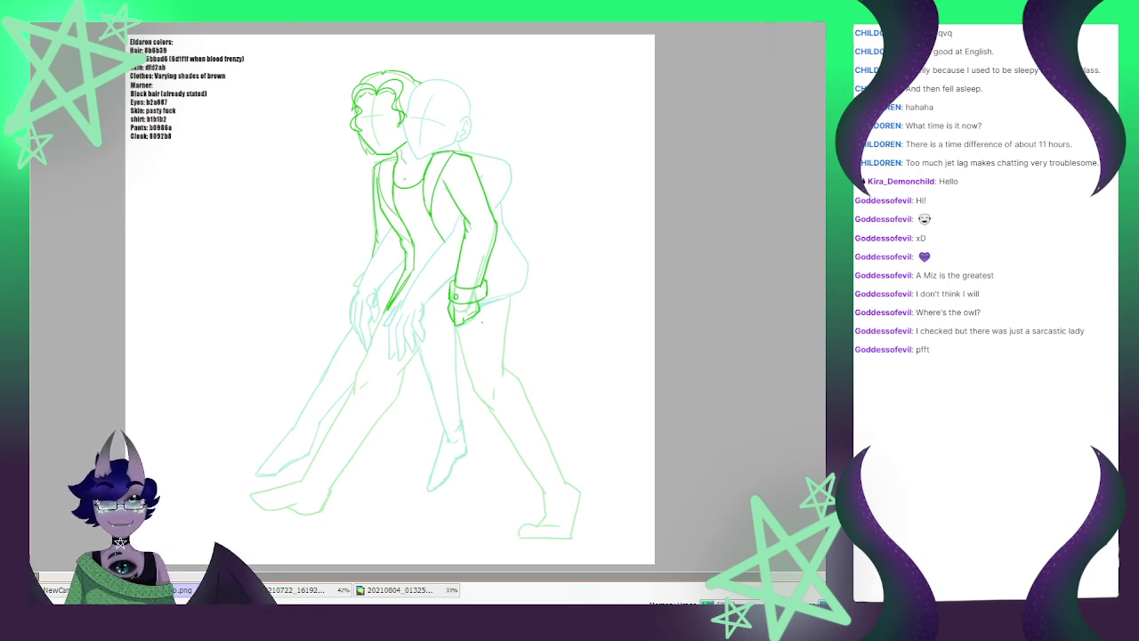
mouse_move(479, 317)
left_mouse_down()
mouse_move(502, 355)
mouse_move(587, 435)
left_mouse_up()
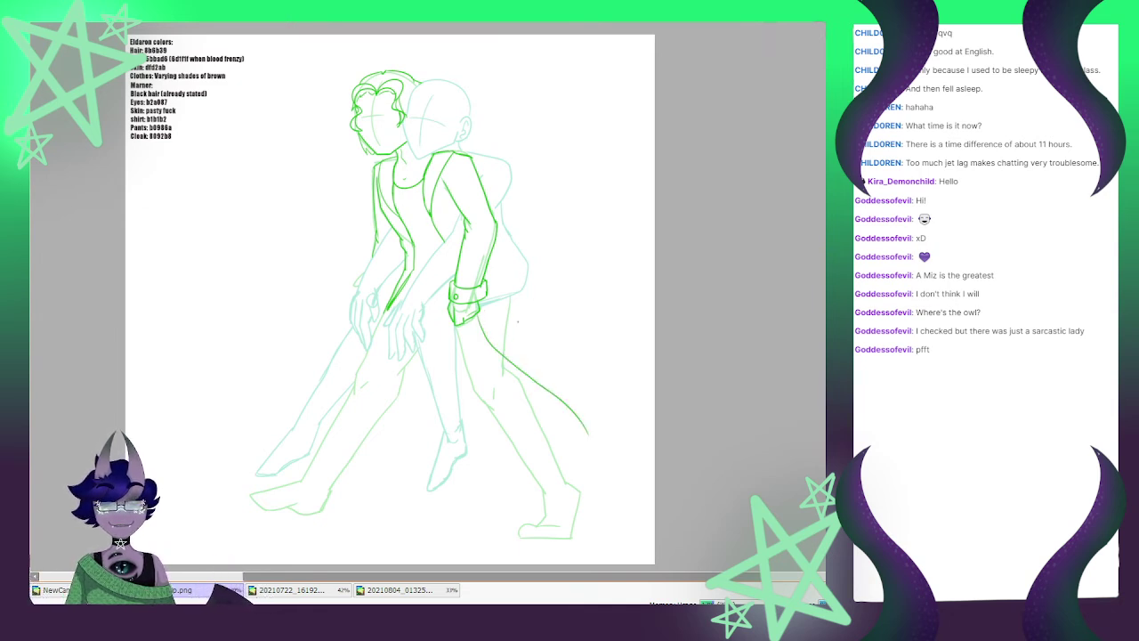
left_click(294, 589)
left_click(191, 589)
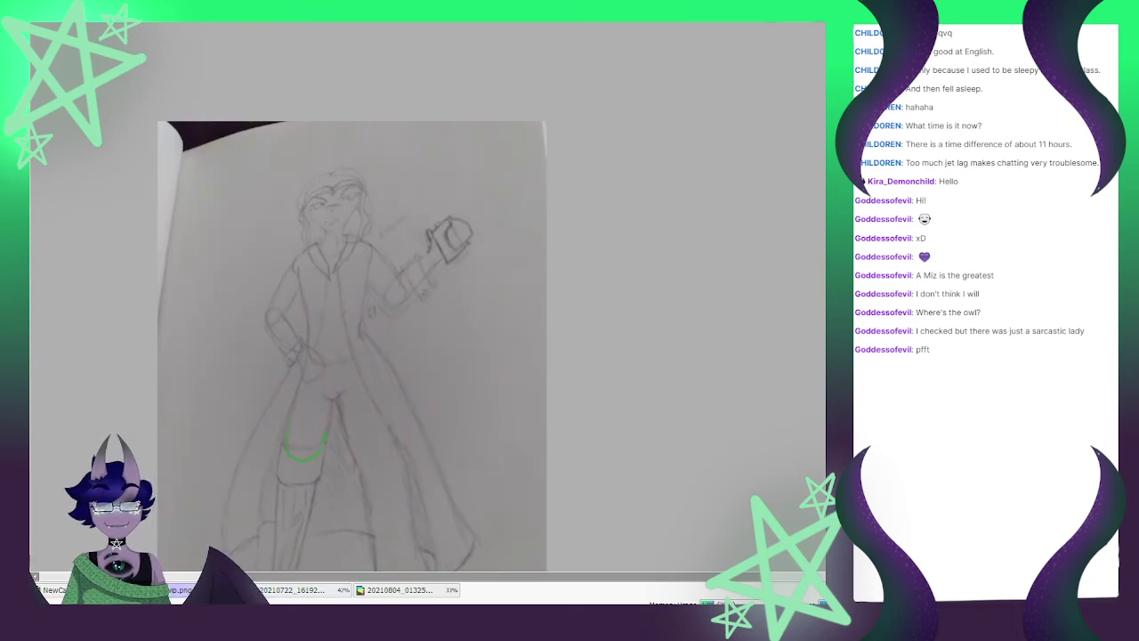
left_click_drag(587, 434, 594, 487)
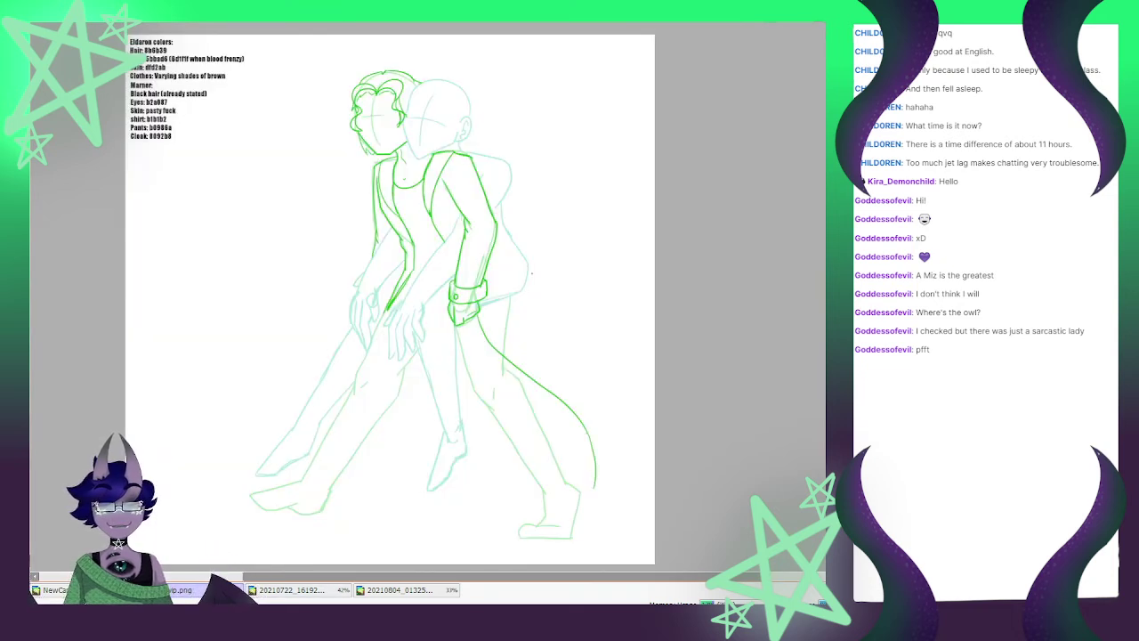
Draw the coat tail's upper edge from the teal figure's hip, reworking its curve, and close the tail with a curved hem
mouse_move(524, 286)
left_mouse_down()
mouse_move(601, 363)
mouse_move(632, 429)
left_mouse_up()
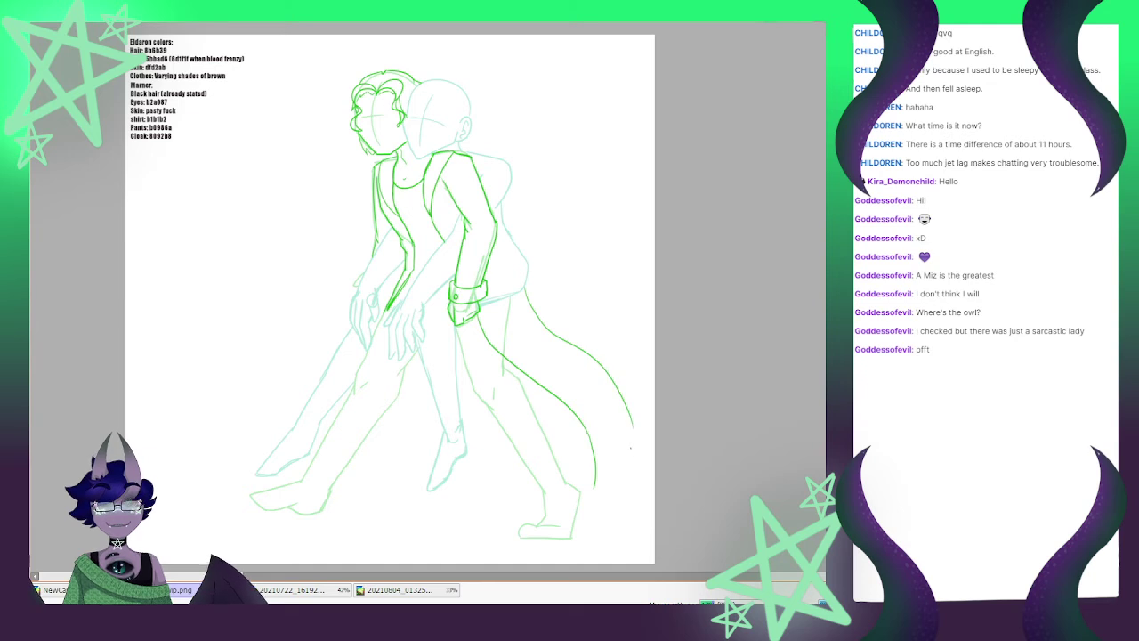
key("ctrl+z")
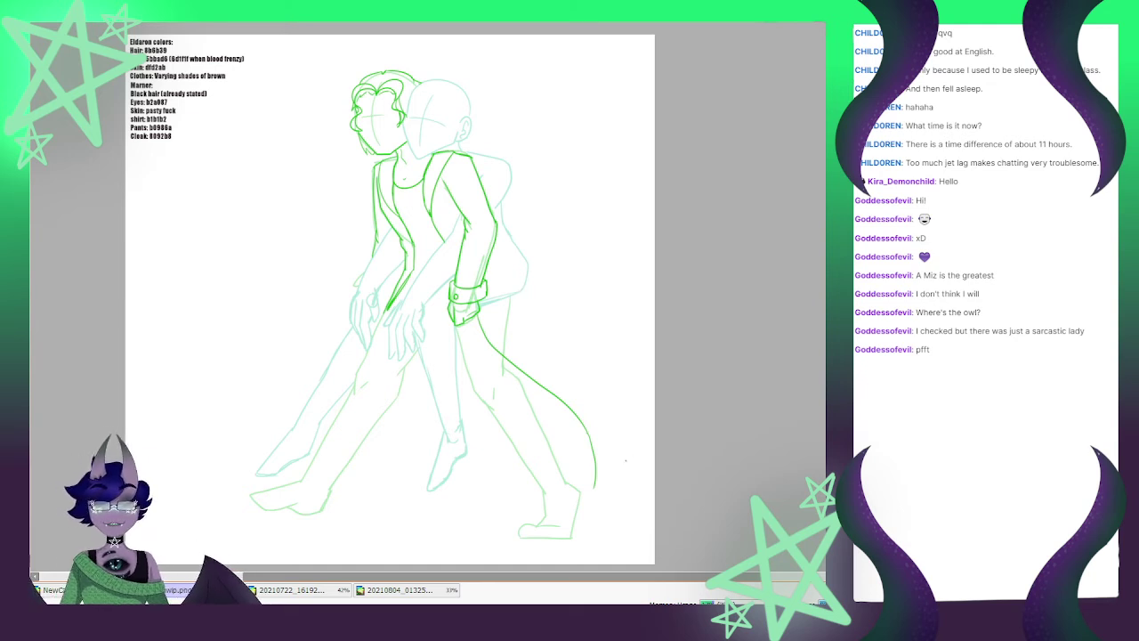
mouse_move(523, 285)
left_mouse_down()
mouse_move(612, 322)
mouse_move(633, 356)
left_mouse_up()
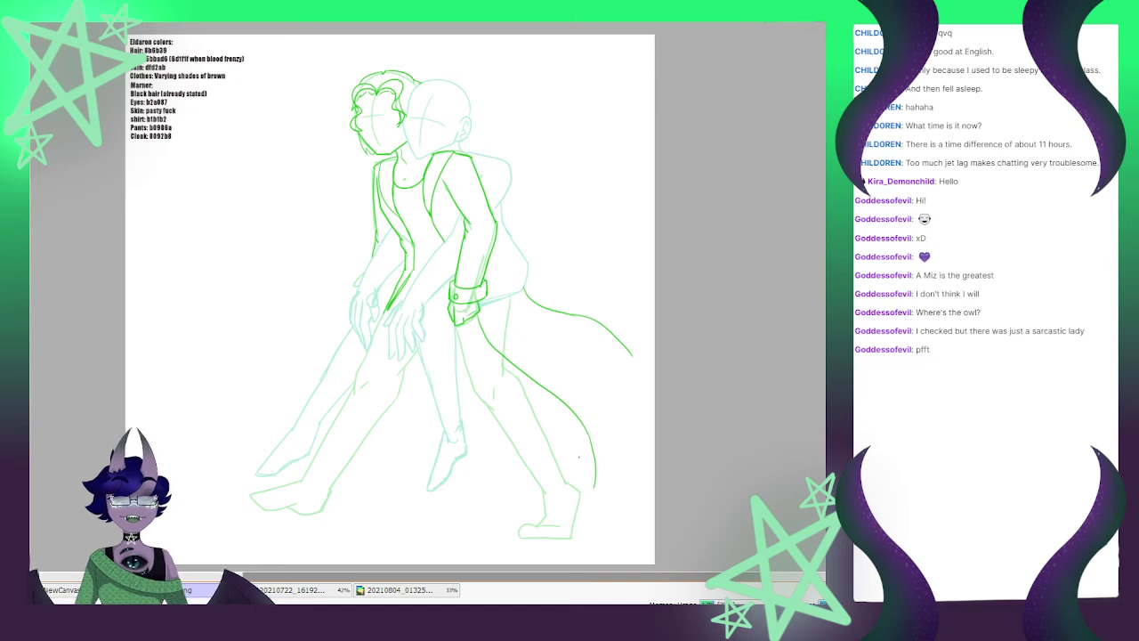
left_click_drag(570, 313, 625, 346)
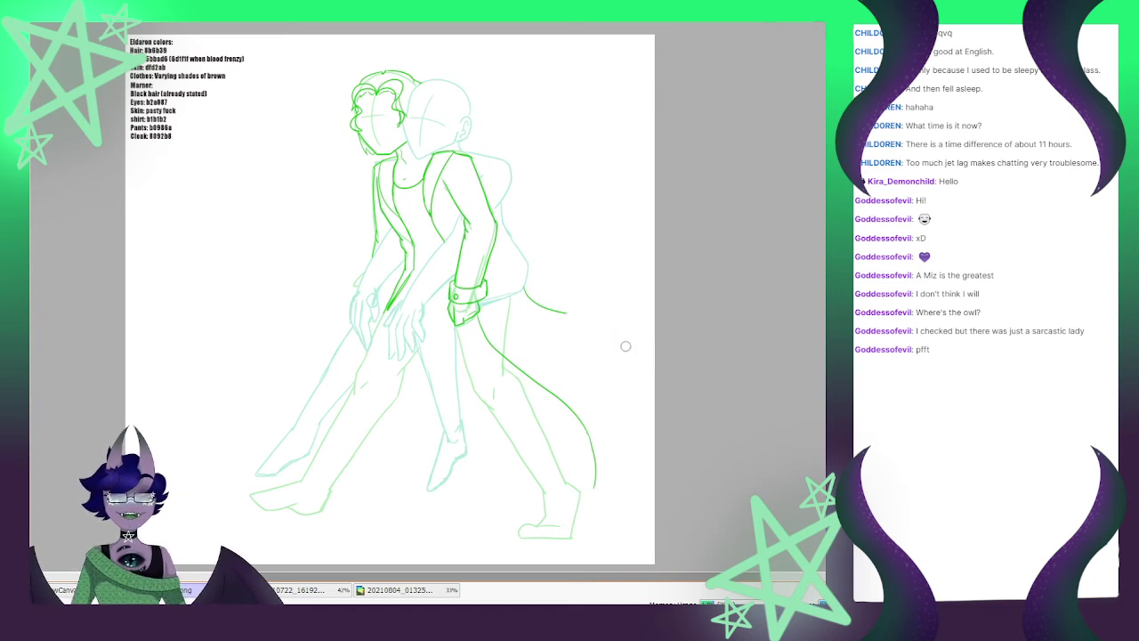
left_click_drag(566, 312, 631, 332)
key("ctrl+z")
key("ctrl+z")
mouse_move(566, 312)
left_mouse_down()
mouse_move(636, 362)
mouse_move(631, 410)
mouse_move(601, 484)
left_mouse_up()
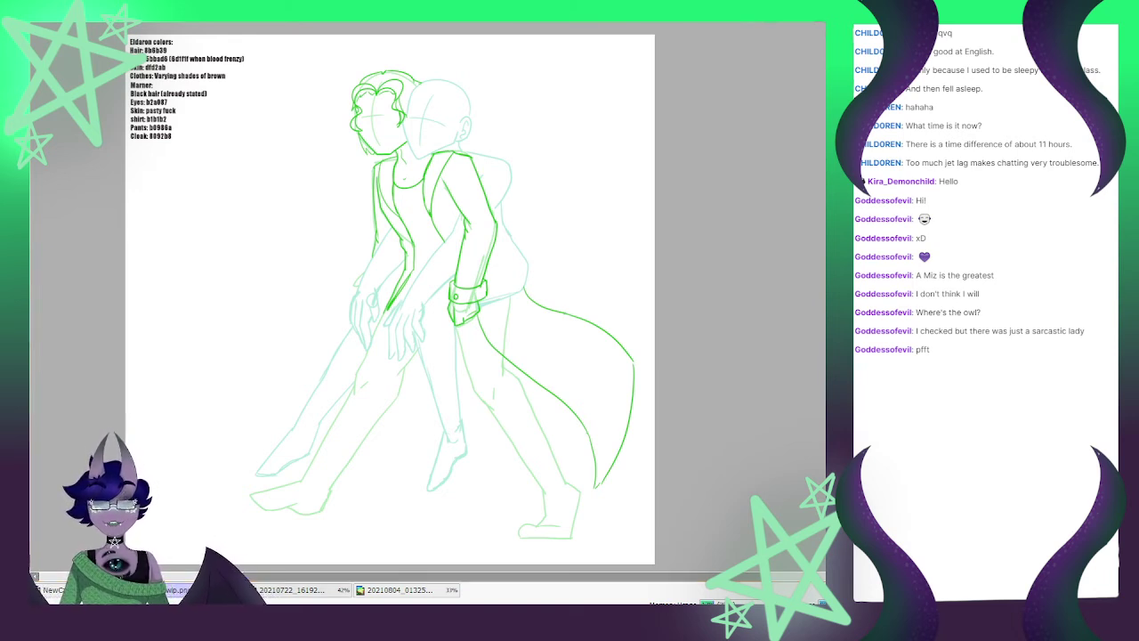
Compare with the pencil reference, mark the waist lines, and draw the band and rounded knee pad on the front leg
key("ctrl+Tab")
key("ctrl+shift+Tab")
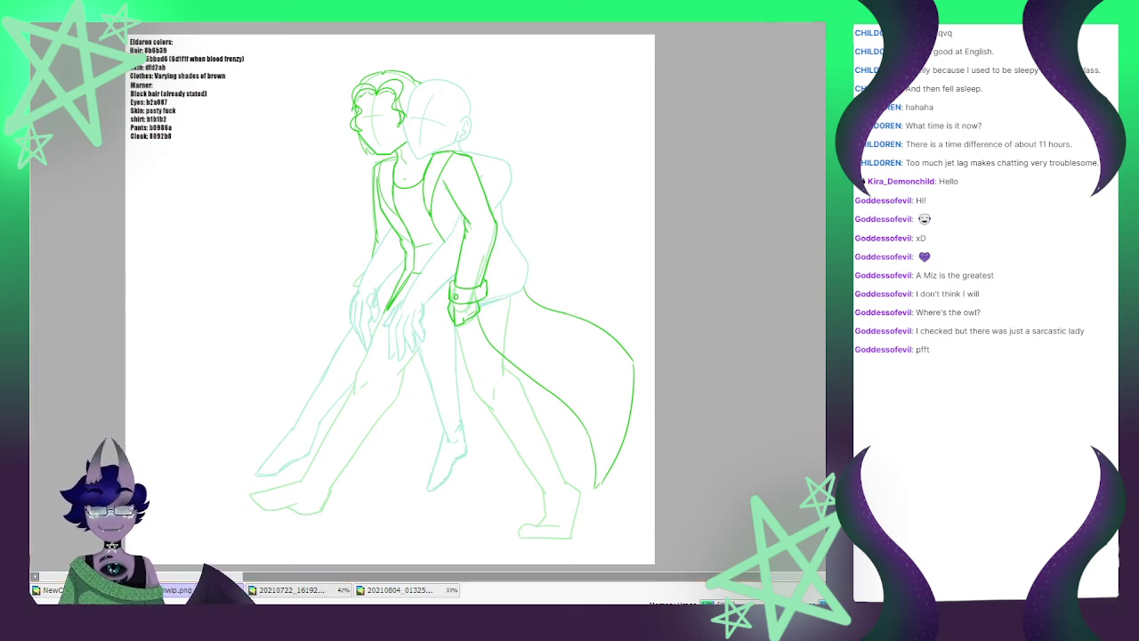
key("ctrl+Tab")
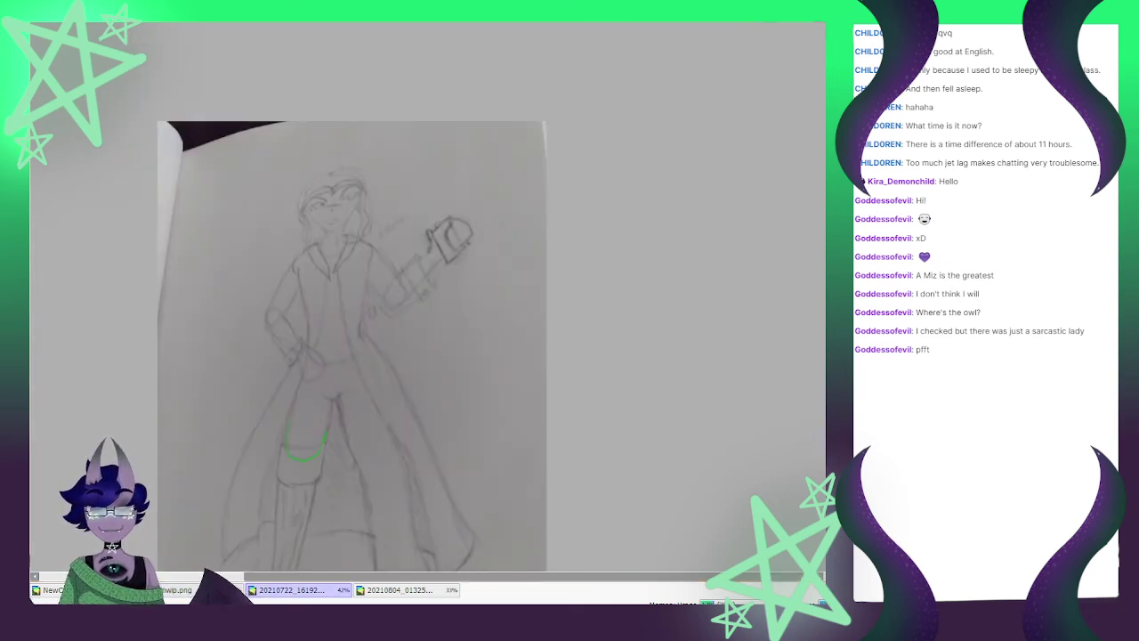
key("ctrl+shift+Tab")
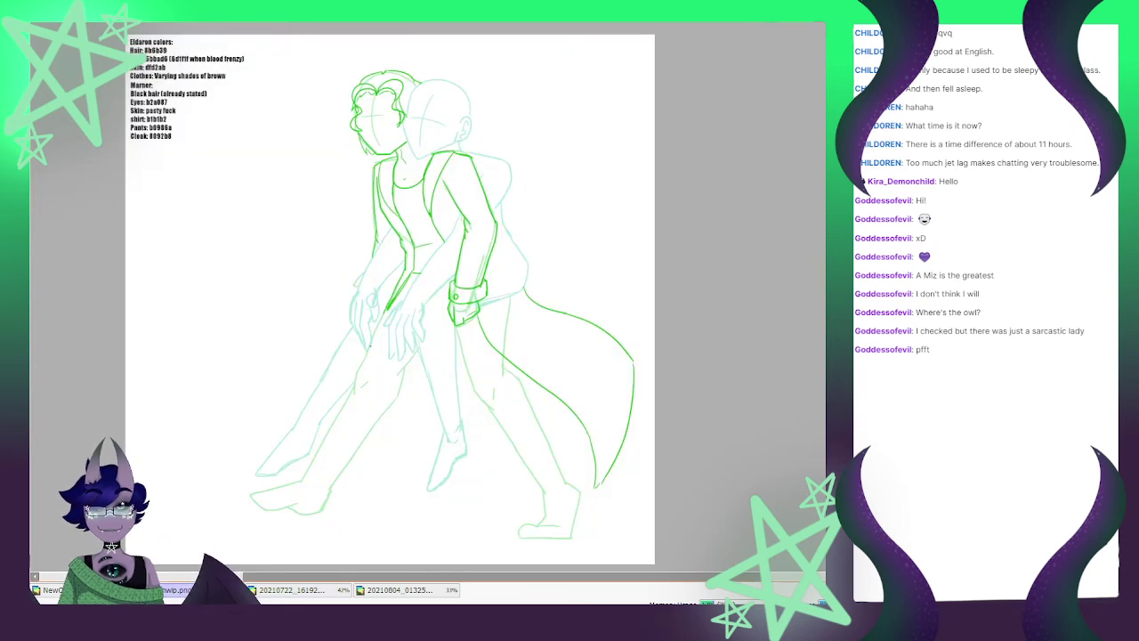
mouse_move(370, 346)
left_mouse_down()
mouse_move(406, 360)
mouse_move(388, 355)
mouse_move(400, 367)
left_mouse_up()
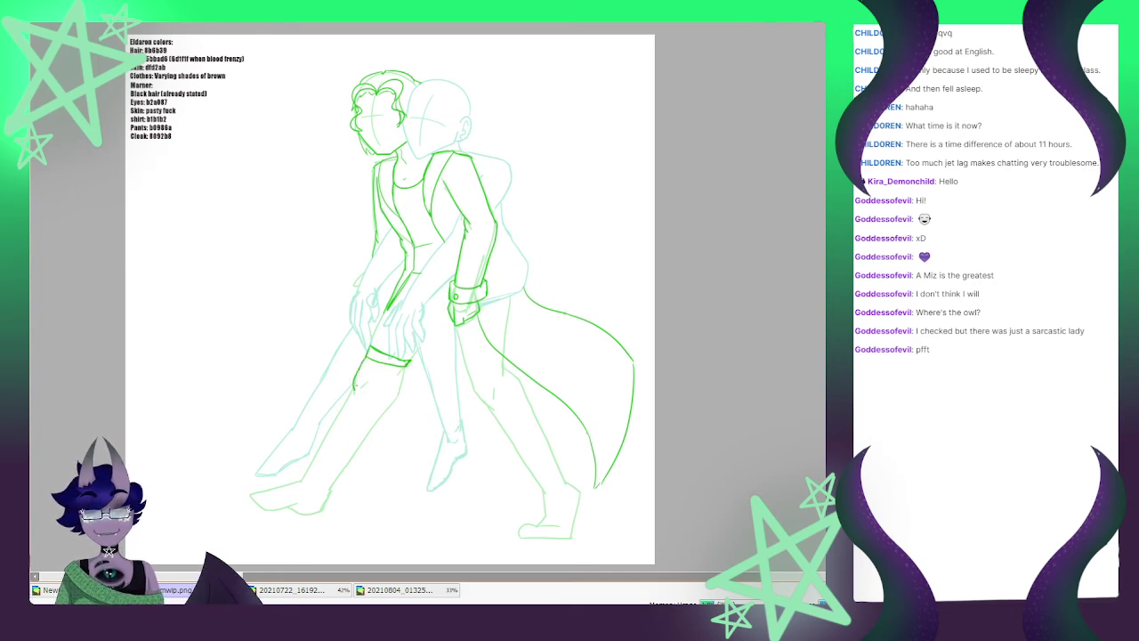
mouse_move(355, 390)
left_mouse_down()
mouse_move(373, 366)
mouse_move(357, 389)
mouse_move(385, 402)
left_mouse_up()
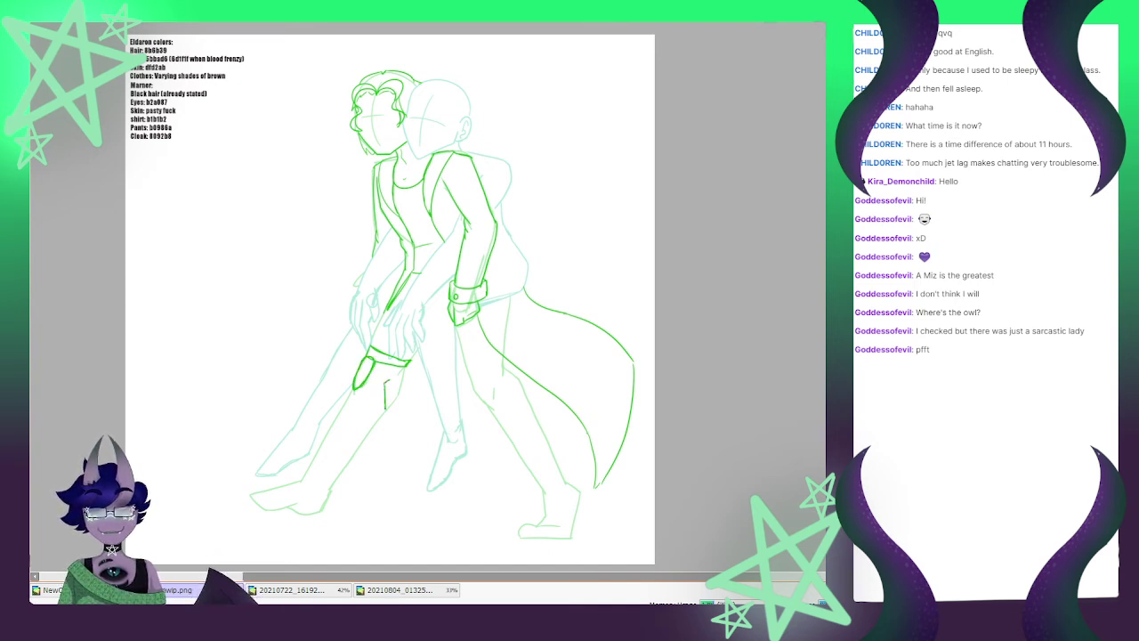
left_click_drag(408, 362, 386, 383)
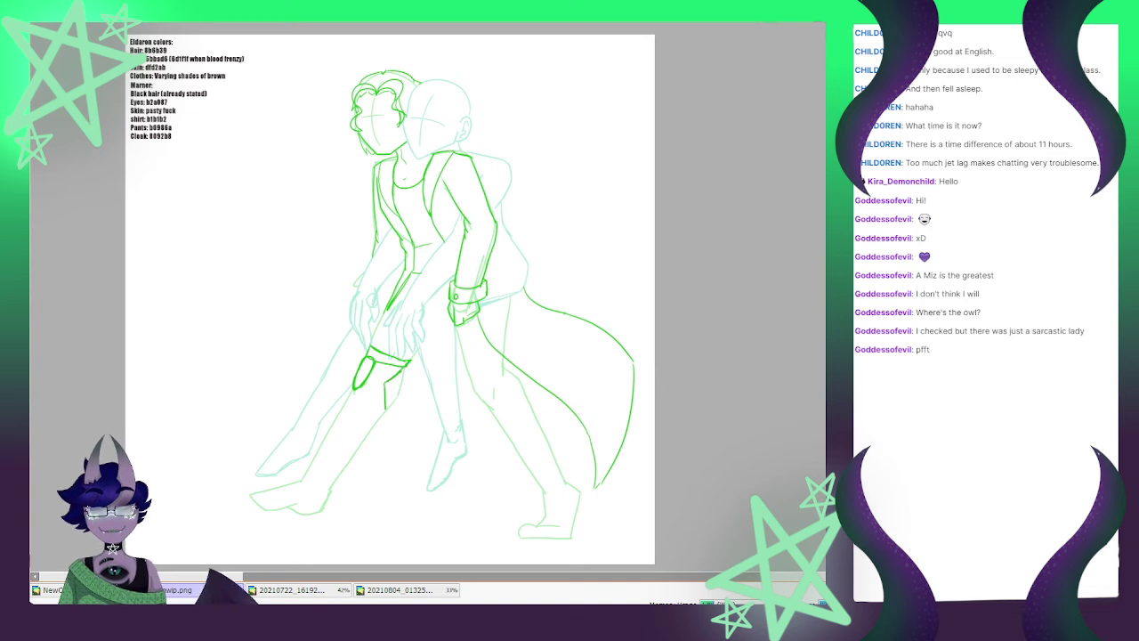
key("ctrl+z")
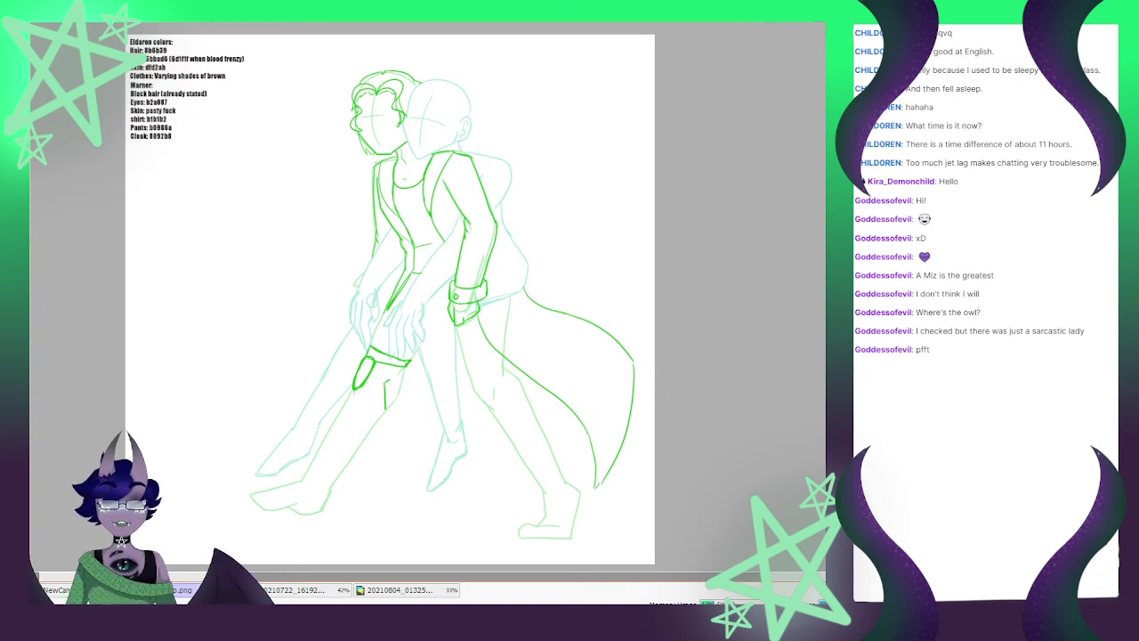
key("ctrl+z")
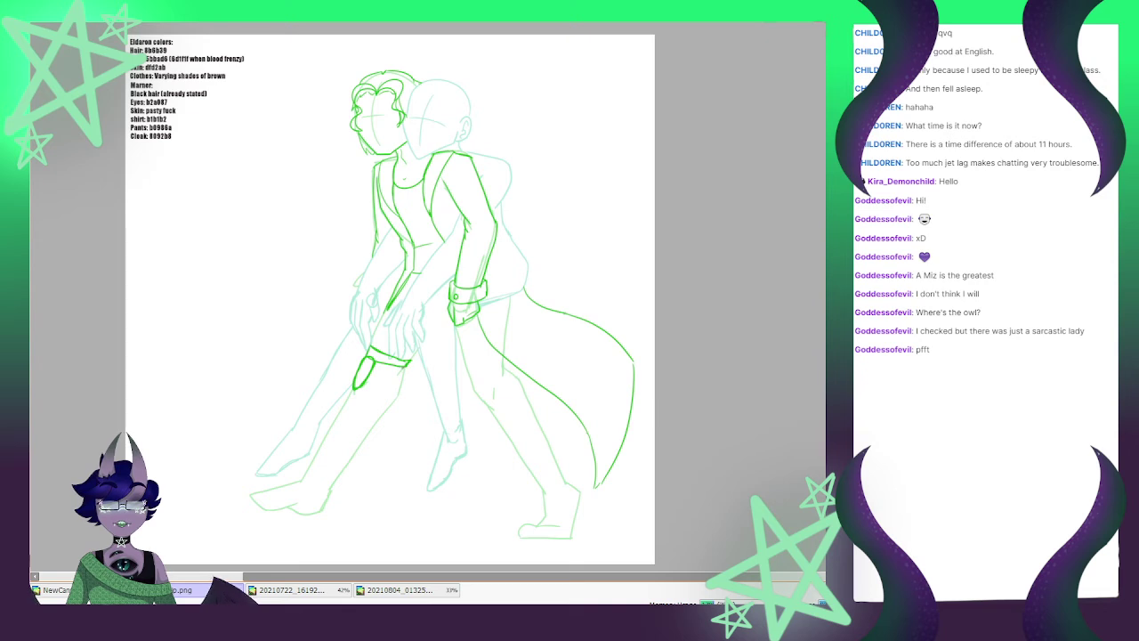
Outline the front and back edges of the forward lower leg from the knee down to the ankle
mouse_move(403, 366)
left_mouse_down()
mouse_move(398, 394)
mouse_move(327, 489)
mouse_move(400, 395)
mouse_move(345, 408)
mouse_move(303, 480)
left_mouse_up()
left_click_drag(332, 426, 353, 389)
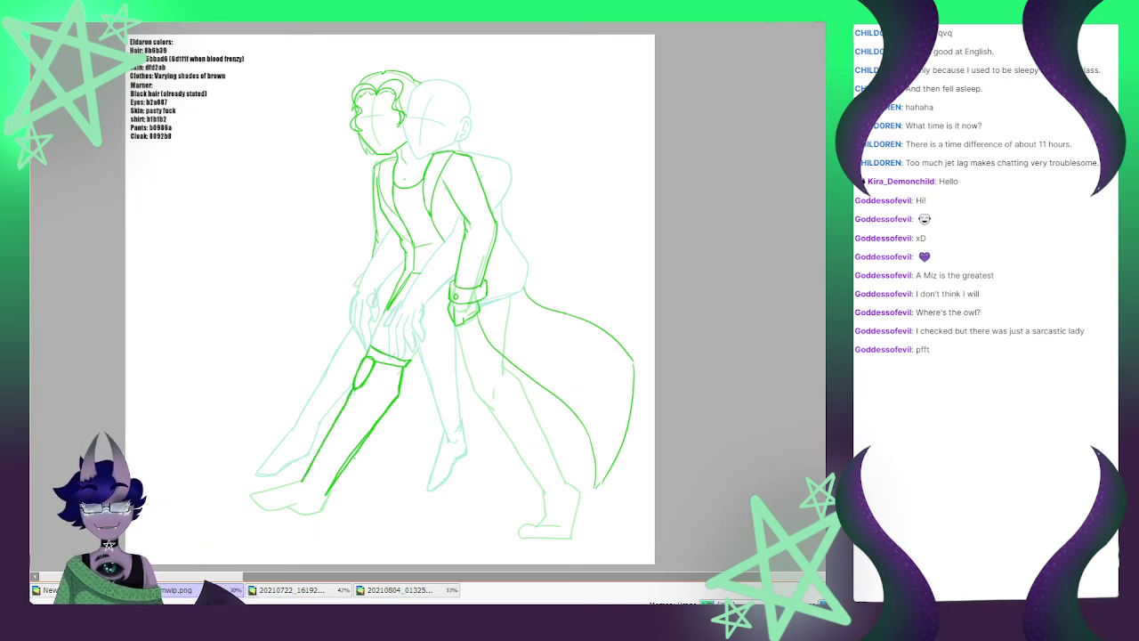
left_click_drag(337, 477, 361, 443)
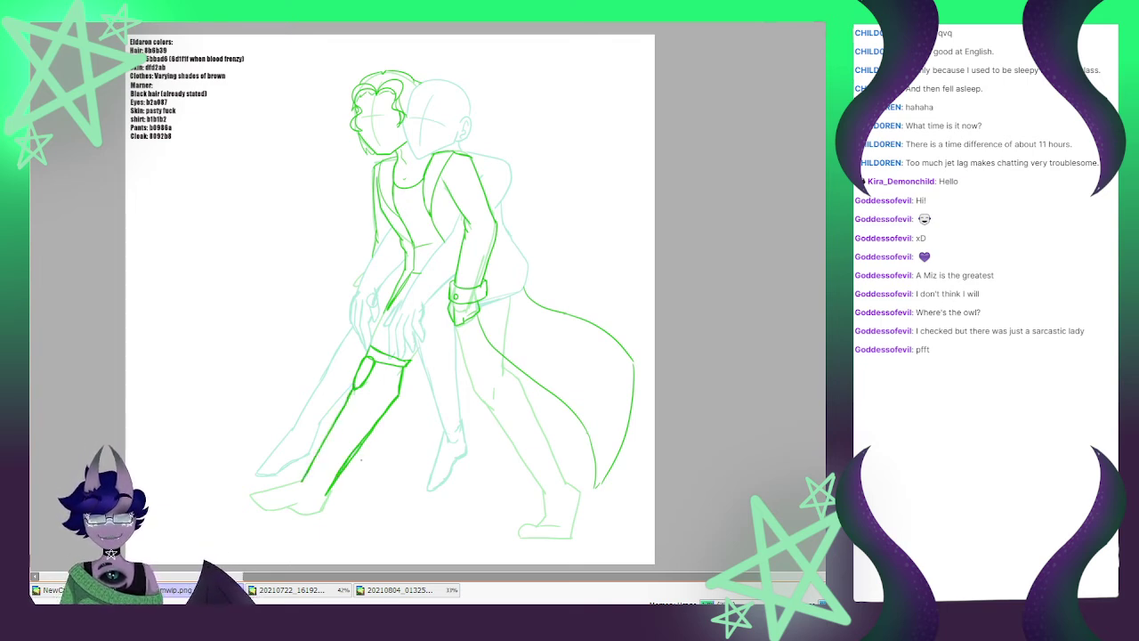
Outline the forward foot with its toe line and add a round piece over the ankle, redoing one stroke
mouse_move(301, 482)
left_mouse_down()
mouse_move(251, 501)
mouse_move(302, 482)
mouse_move(285, 514)
mouse_move(315, 516)
mouse_move(329, 491)
left_mouse_up()
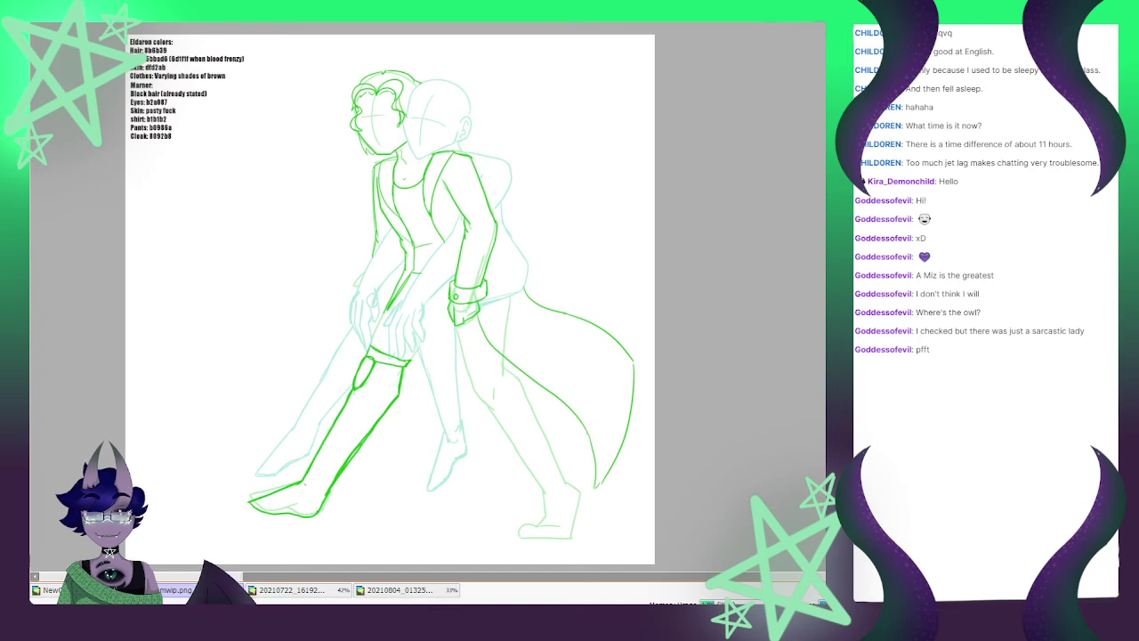
mouse_move(301, 486)
left_mouse_down()
mouse_move(322, 493)
mouse_move(267, 509)
left_mouse_up()
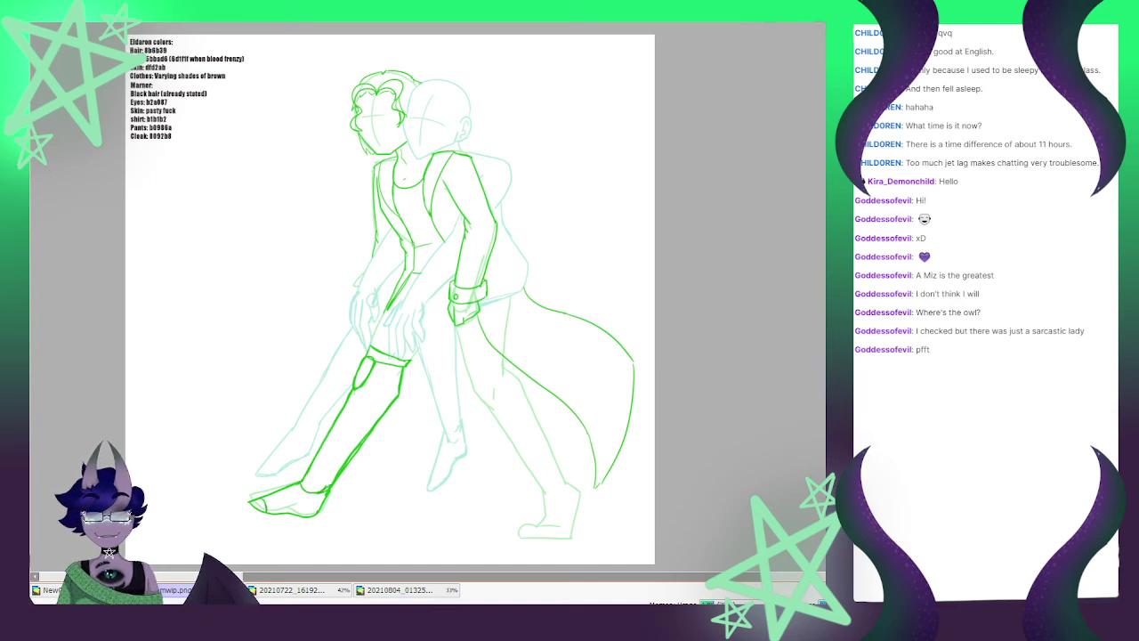
key("ctrl+z")
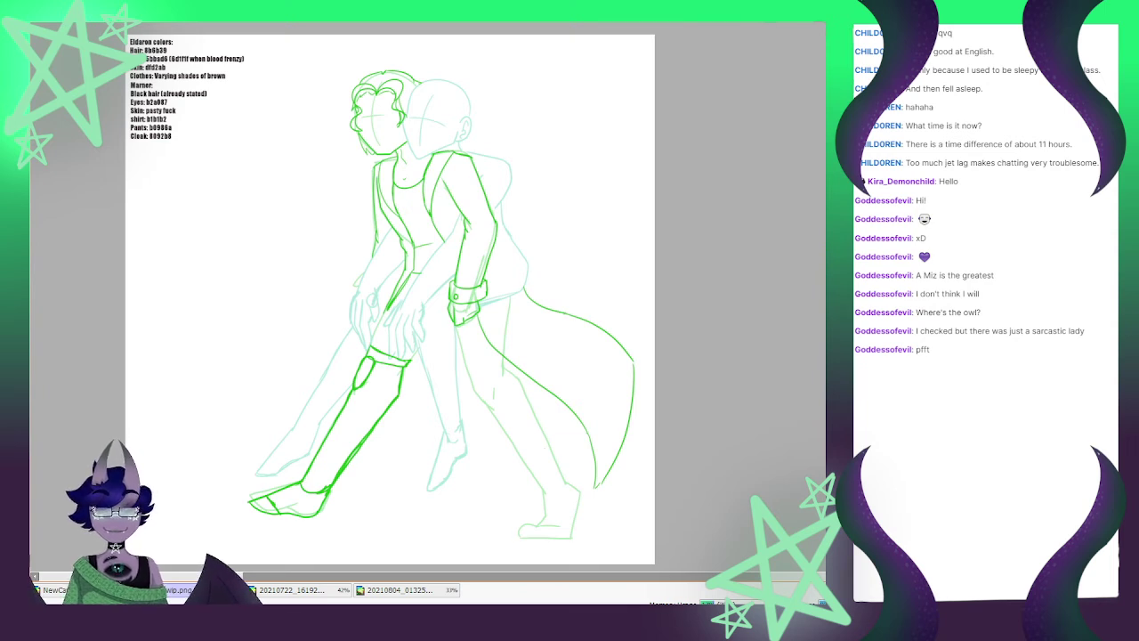
mouse_move(304, 480)
left_mouse_down()
mouse_move(317, 472)
mouse_move(329, 485)
mouse_move(305, 477)
left_mouse_up()
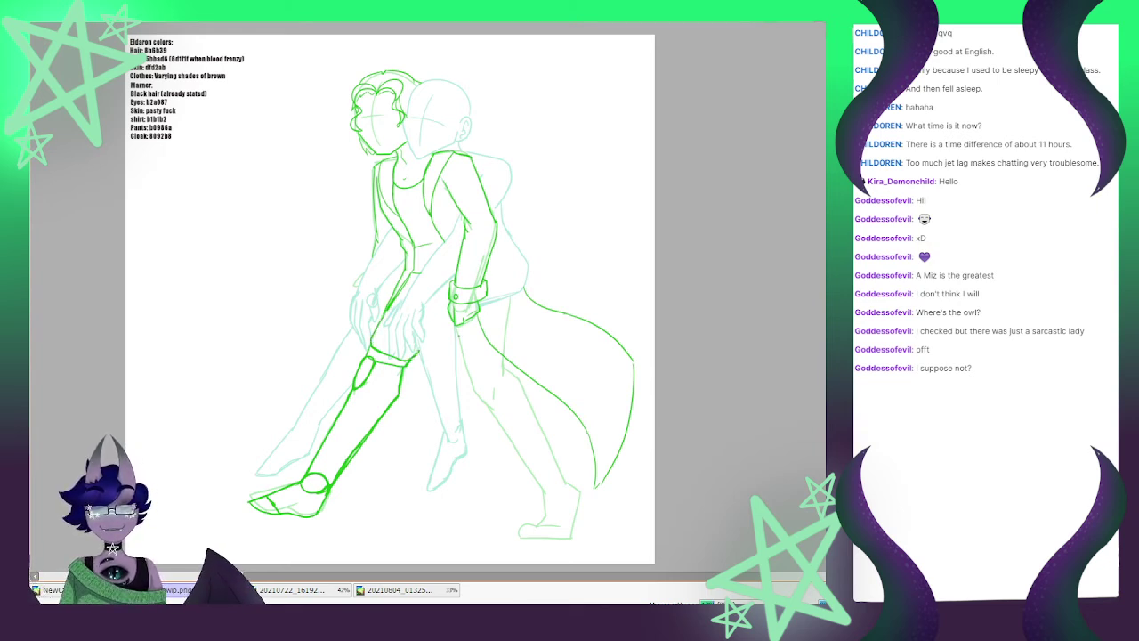
Check the legs in the pencil reference, outline the rear trouser leg with a jagged hem, and draw the shoe below it
left_click(322, 589)
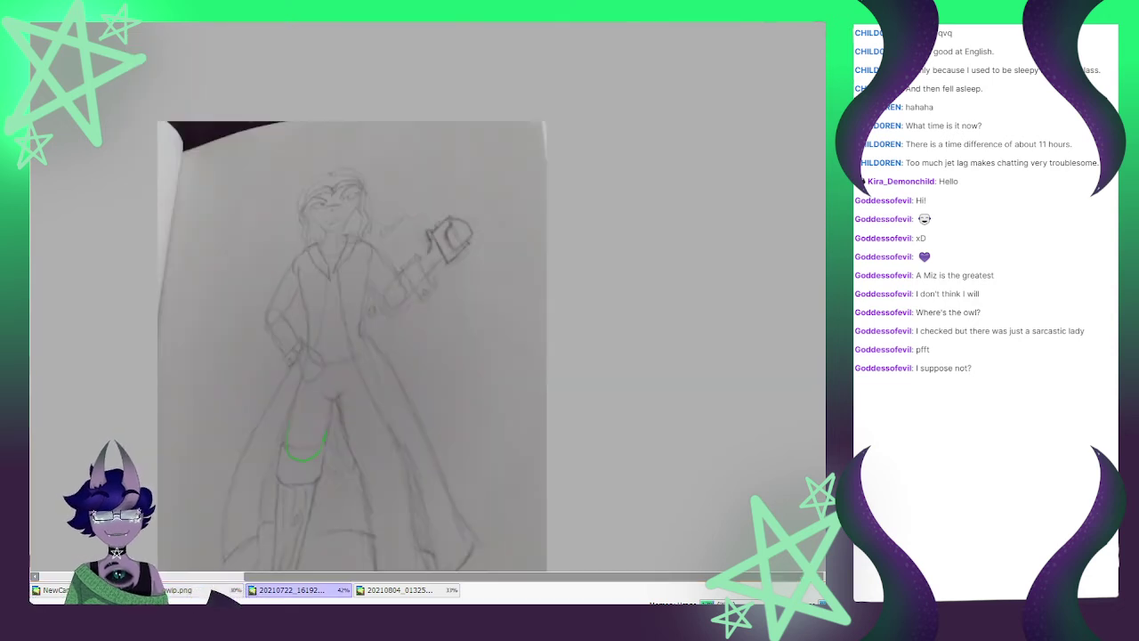
scroll(446, 419, "down", 7)
scroll(470, 412, "up", 5)
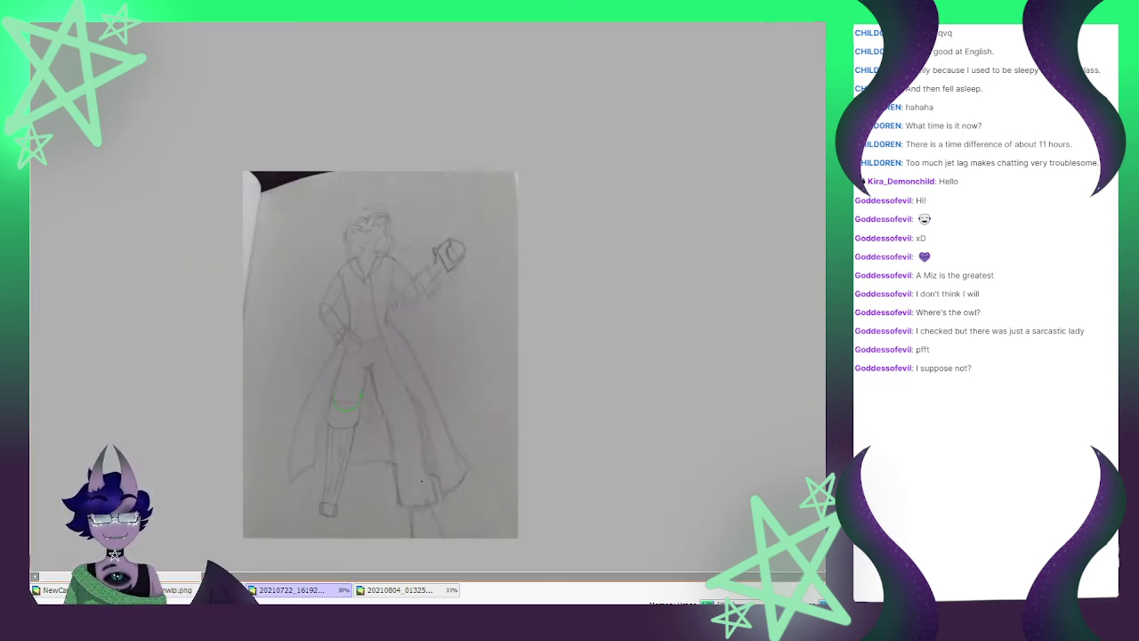
left_click(209, 590)
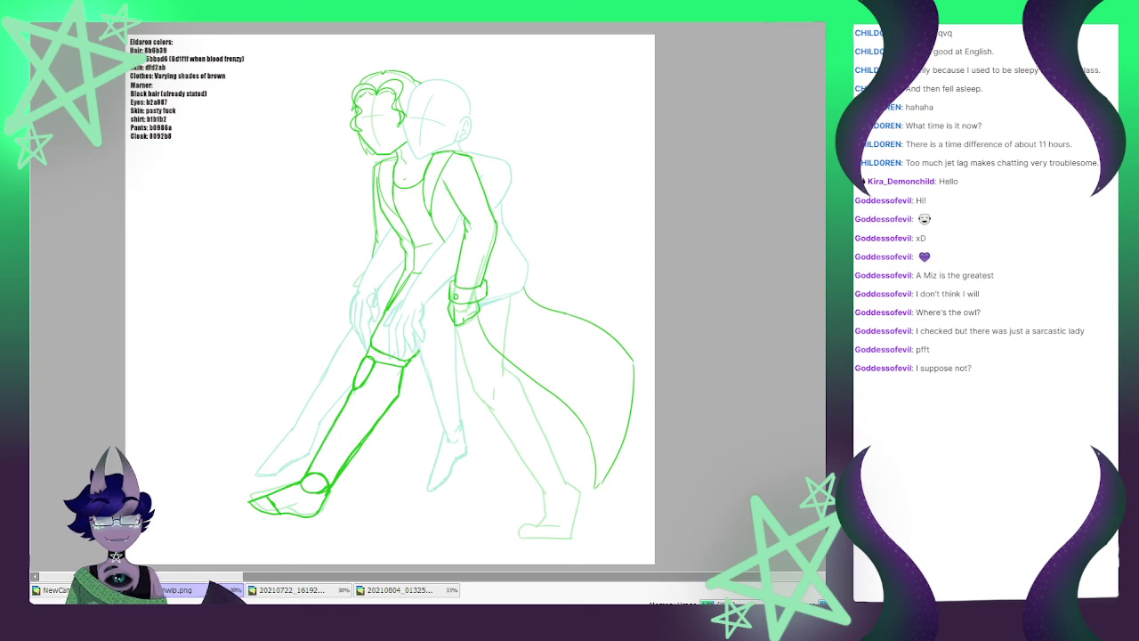
mouse_move(459, 334)
left_mouse_down()
mouse_move(473, 388)
mouse_move(539, 502)
left_mouse_up()
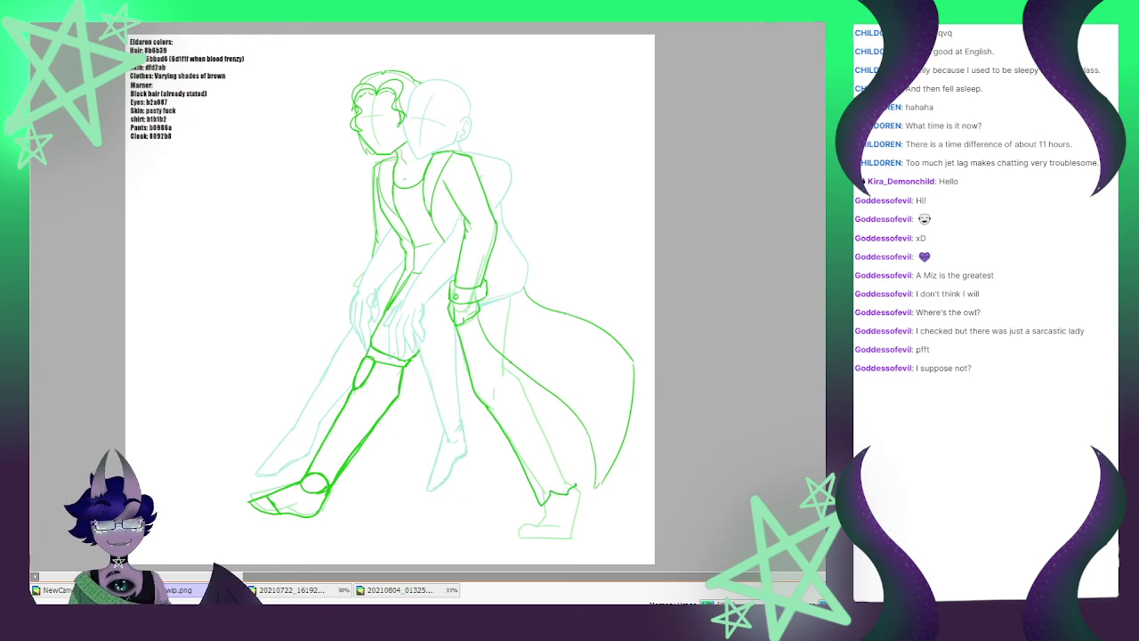
left_click_drag(511, 368, 578, 486)
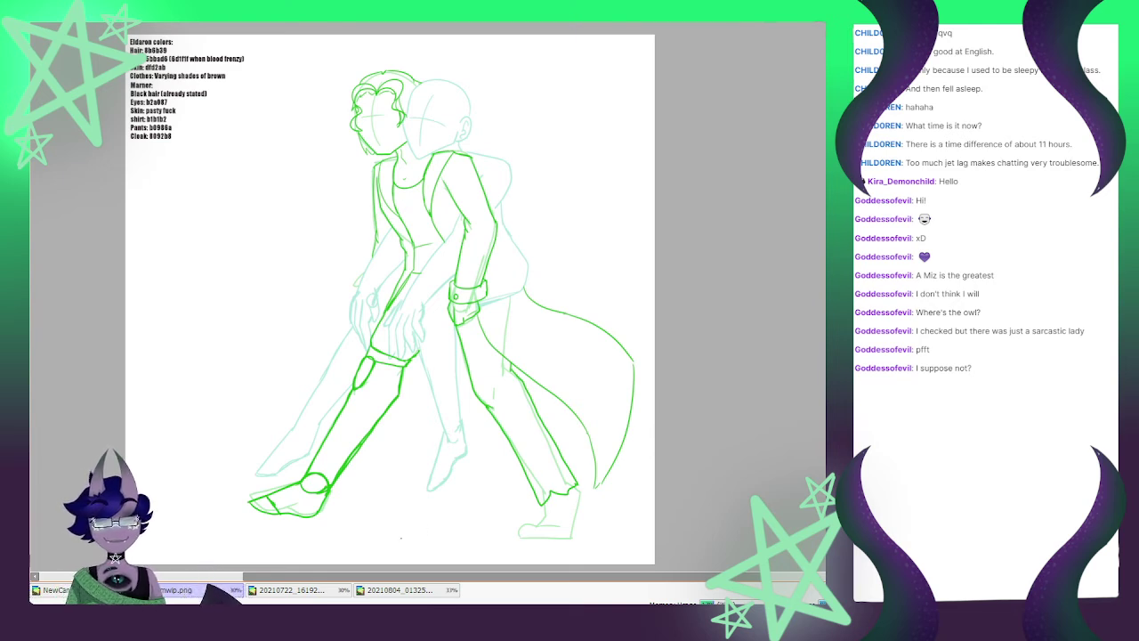
left_click_drag(540, 516, 519, 533)
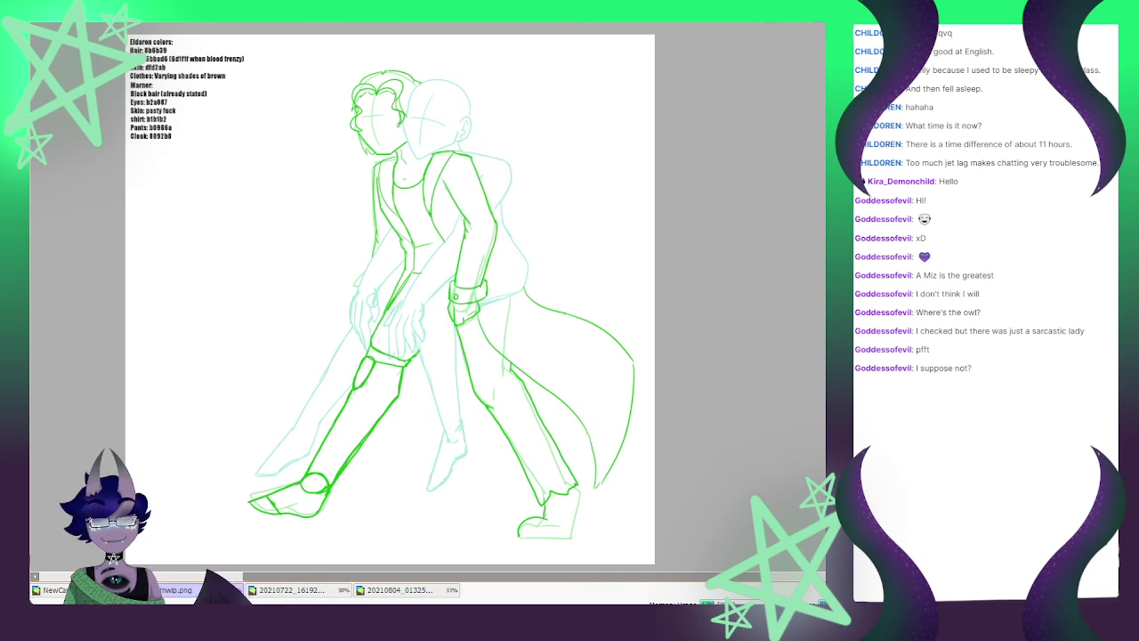
mouse_move(583, 487)
left_mouse_down()
mouse_move(527, 538)
mouse_move(520, 530)
mouse_move(524, 519)
mouse_move(570, 539)
left_mouse_up()
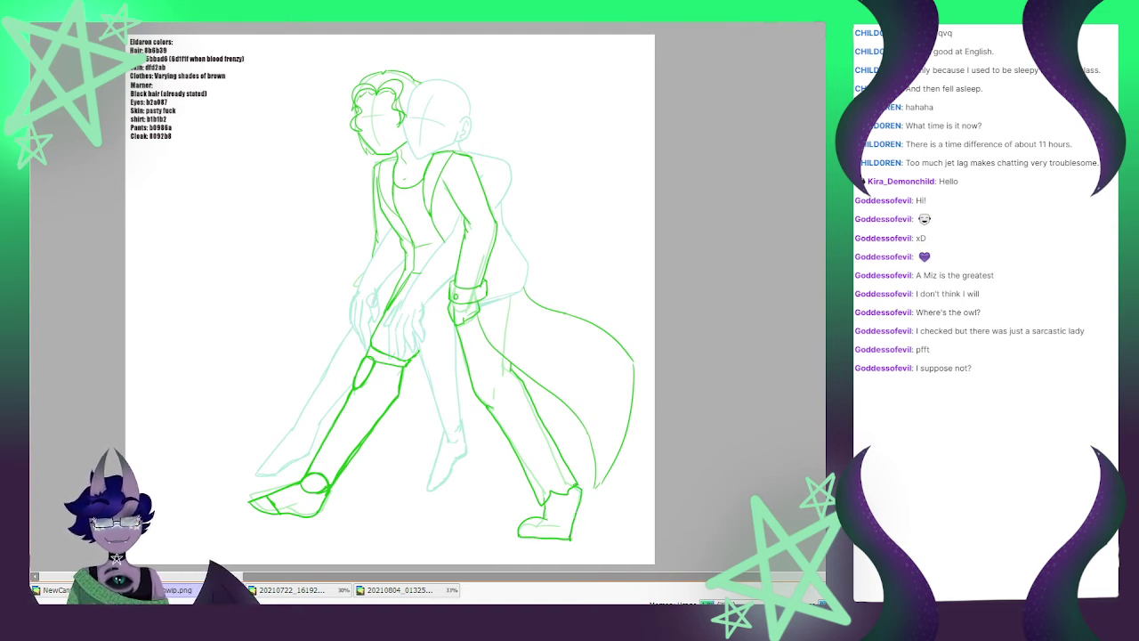
Undo the rear shoe's sole and heel strokes and redraw the flat sole line and the back edge of the heel
key("ctrl+z")
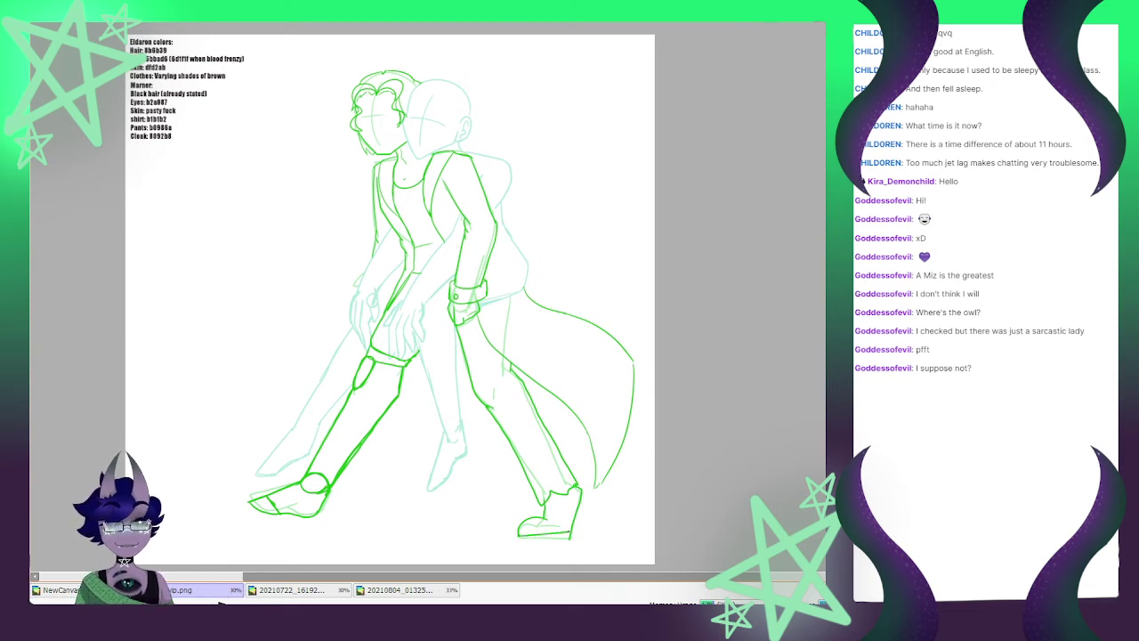
key("ctrl+z")
key("ctrl+z")
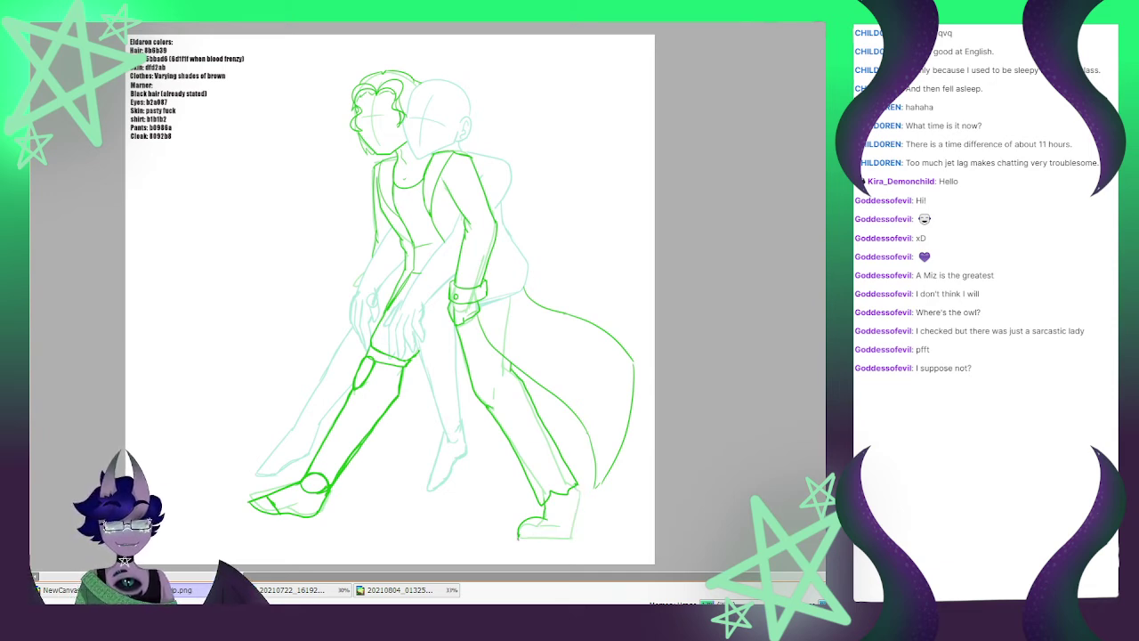
left_click_drag(520, 540, 573, 540)
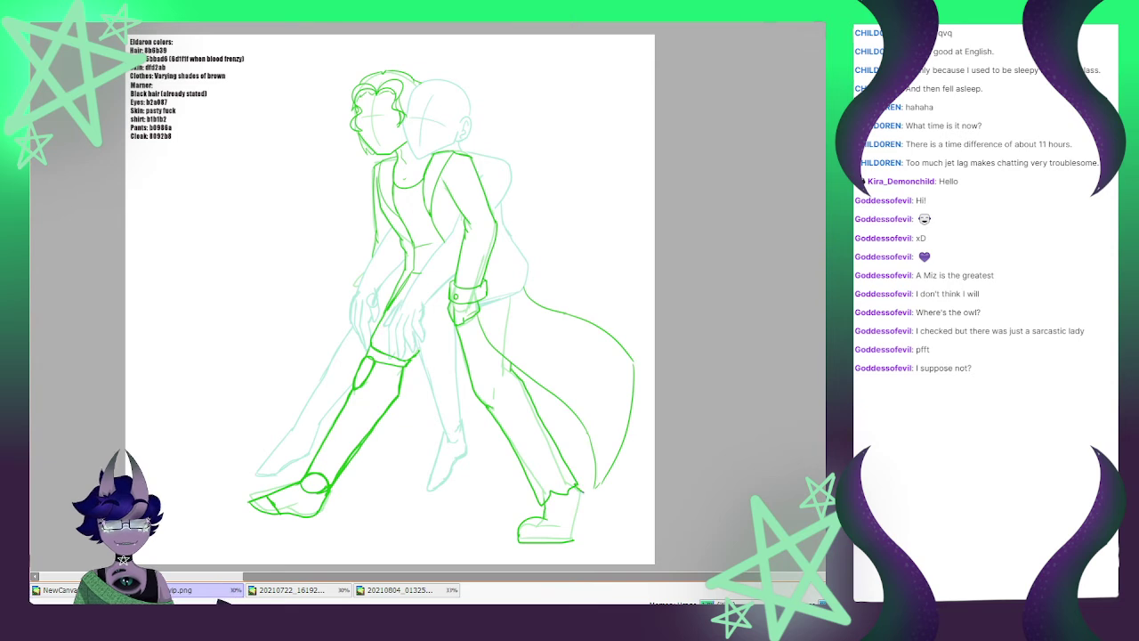
left_click_drag(584, 495, 574, 541)
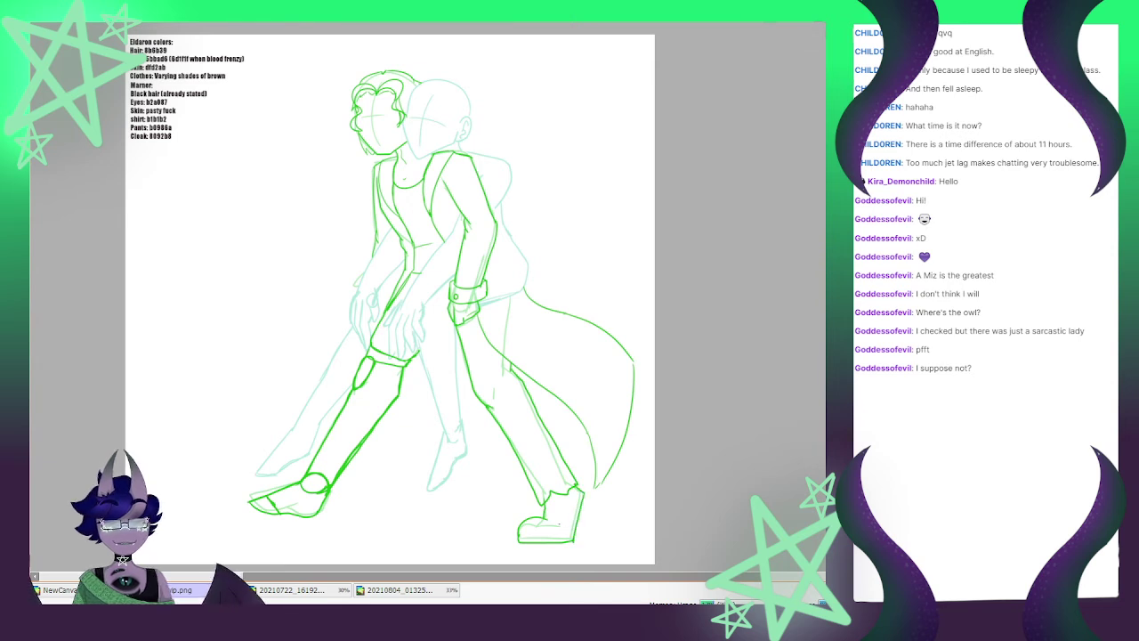
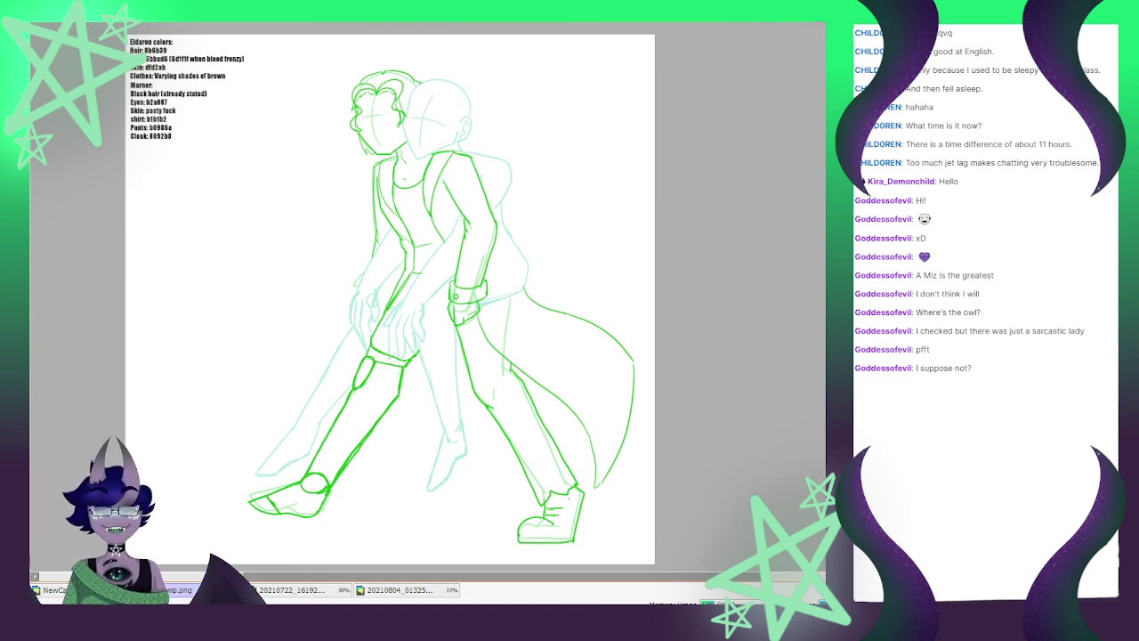
Draw the coat's lower hem curving behind and between the legs to a low point, then across the rear leg, redoing the first version
scroll(475, 427, "down", 4)
scroll(473, 431, "up", 7)
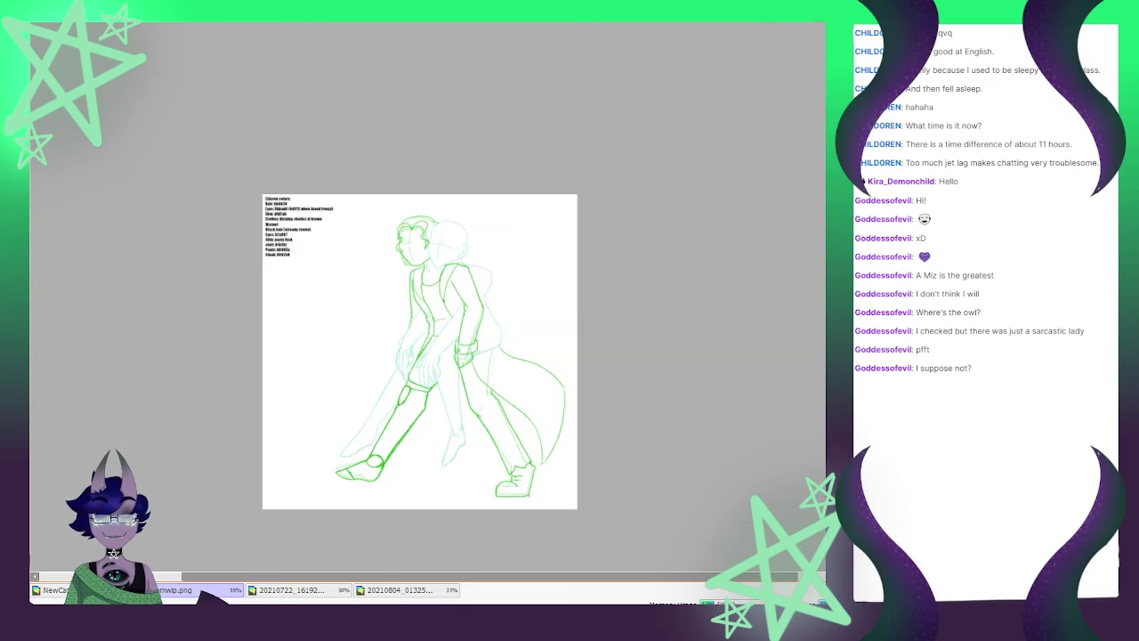
scroll(472, 431, "up", 2)
scroll(471, 432, "down", 5)
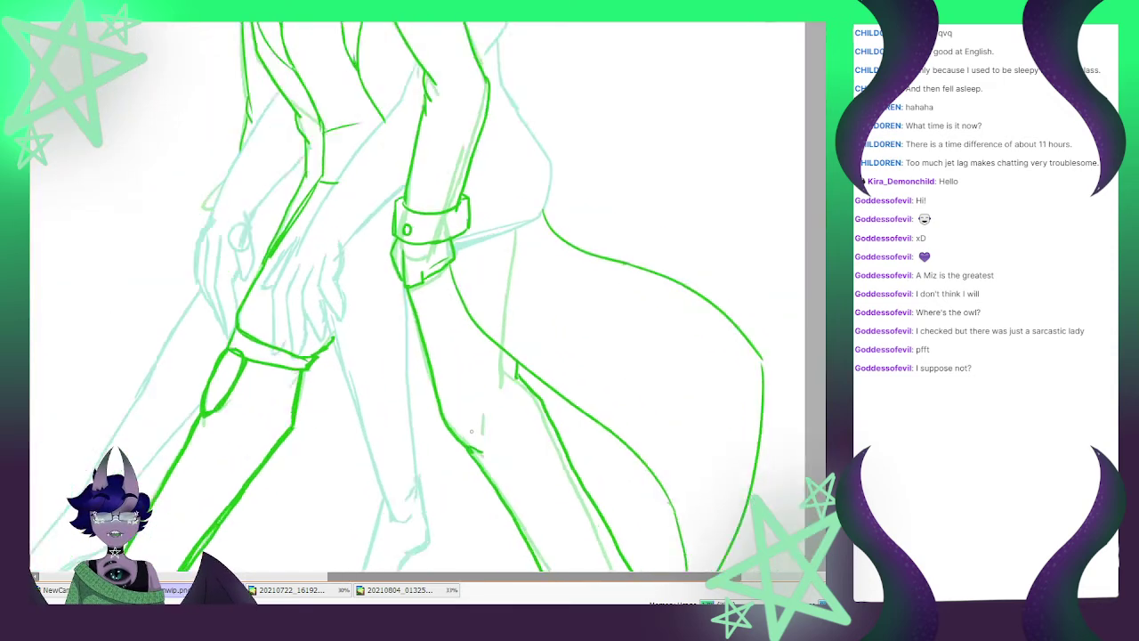
left_click_drag(483, 439, 468, 354)
scroll(392, 294, "down", 3)
scroll(392, 293, "up", 4)
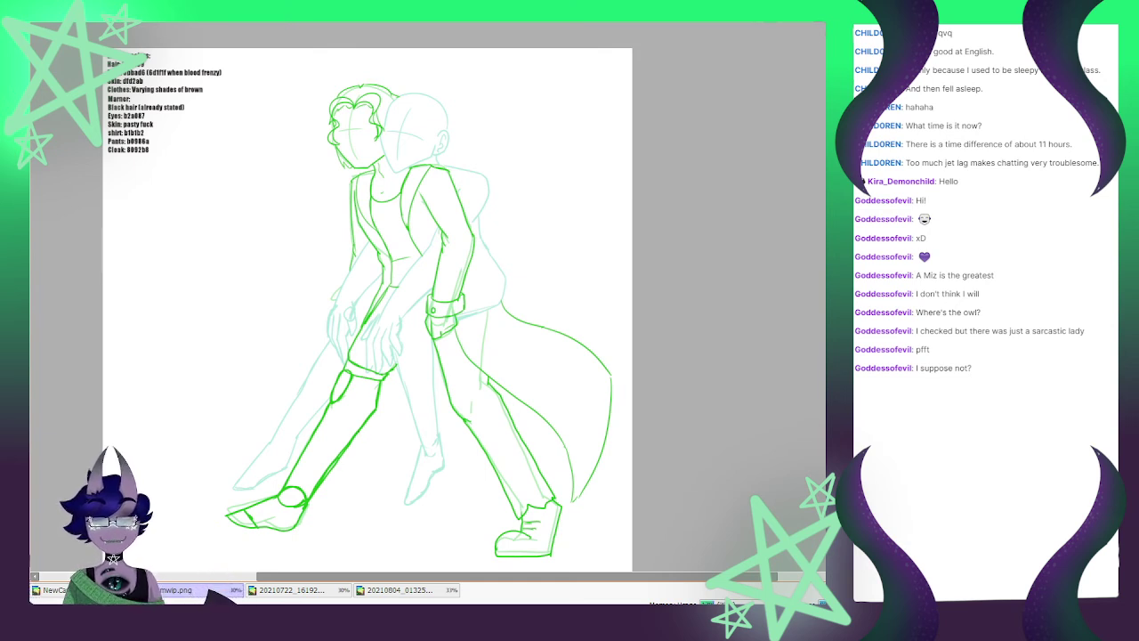
mouse_move(359, 439)
left_mouse_down()
mouse_move(404, 504)
mouse_move(467, 456)
mouse_move(574, 462)
left_mouse_up()
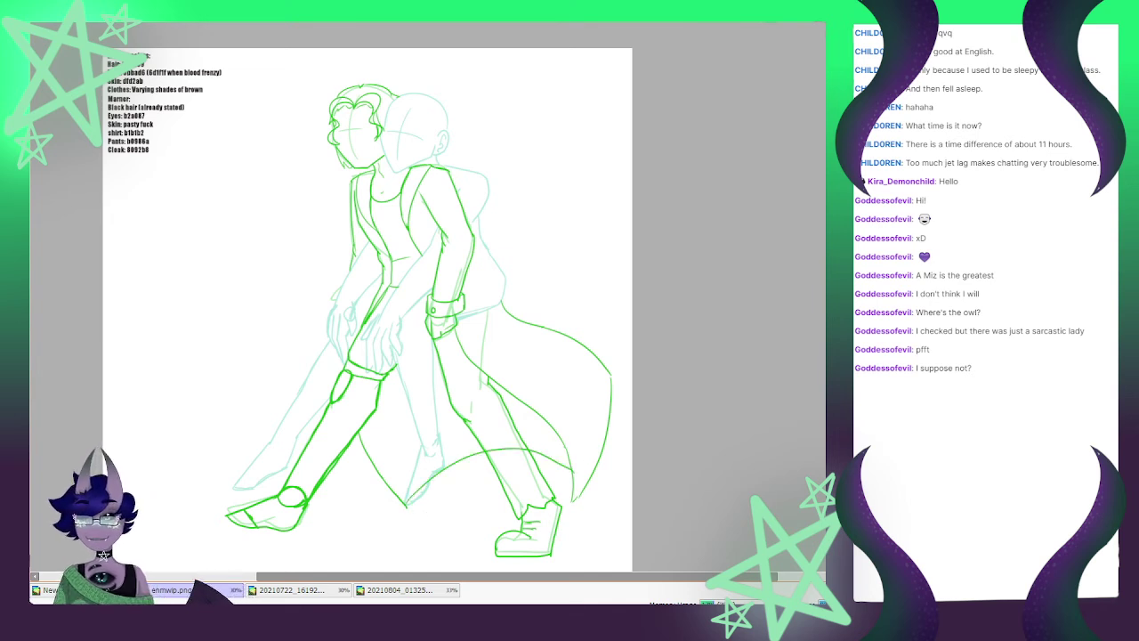
key("ctrl+z")
key("ctrl+z")
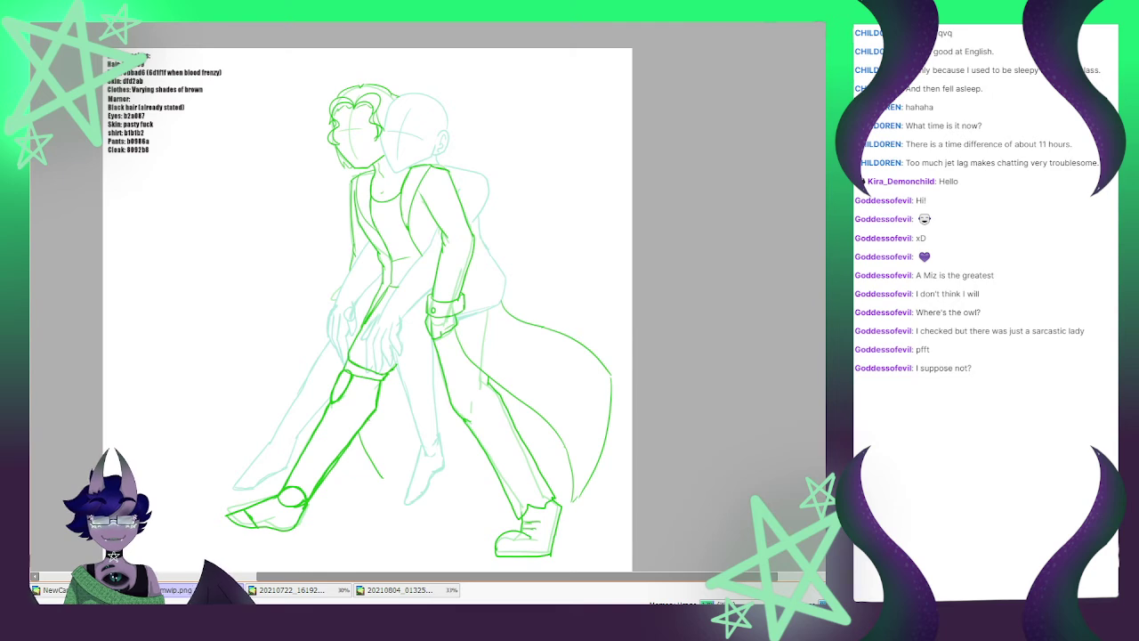
key("ctrl+z")
mouse_move(361, 433)
left_mouse_down()
mouse_move(407, 508)
mouse_move(564, 474)
left_mouse_up()
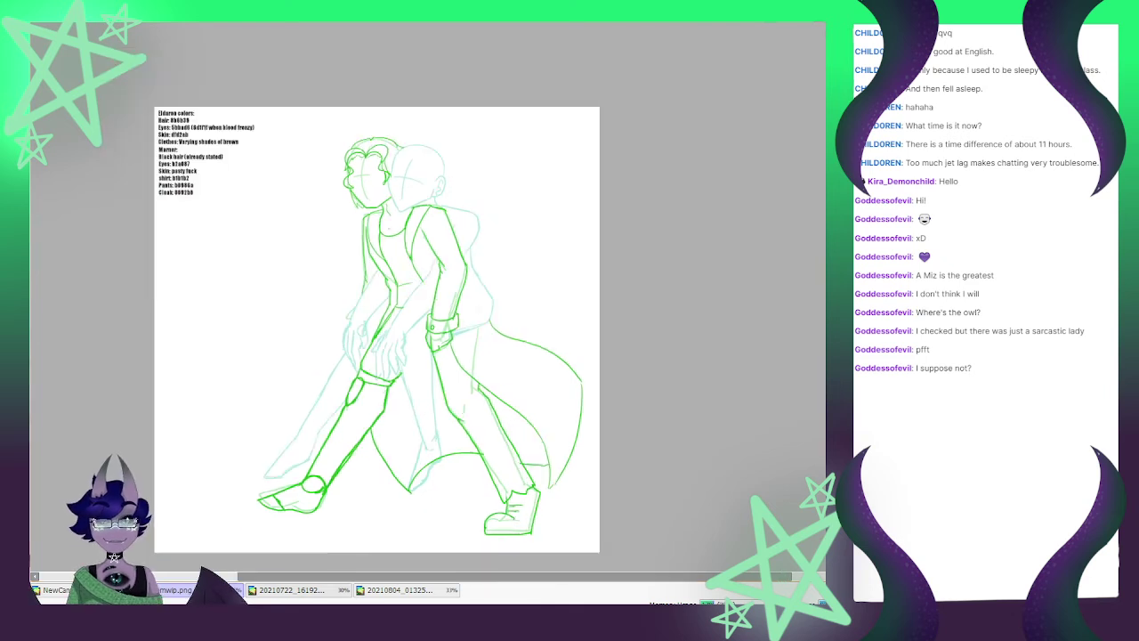
Compare the coat and head with the pencil reference and examine the green figure's face up close
left_click(291, 589)
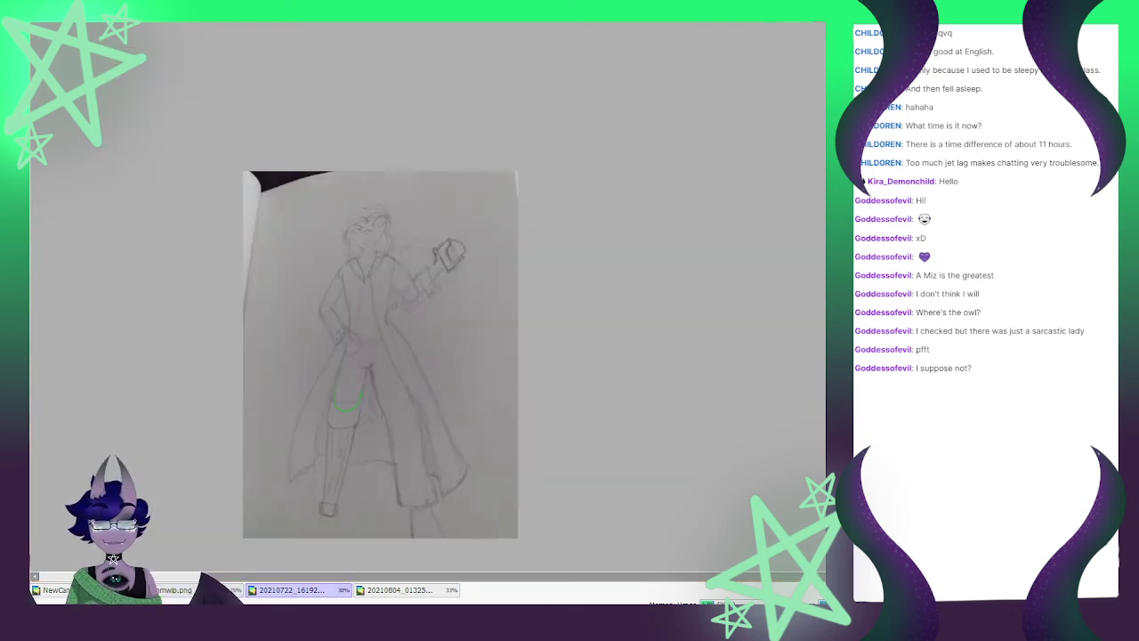
left_click(199, 589)
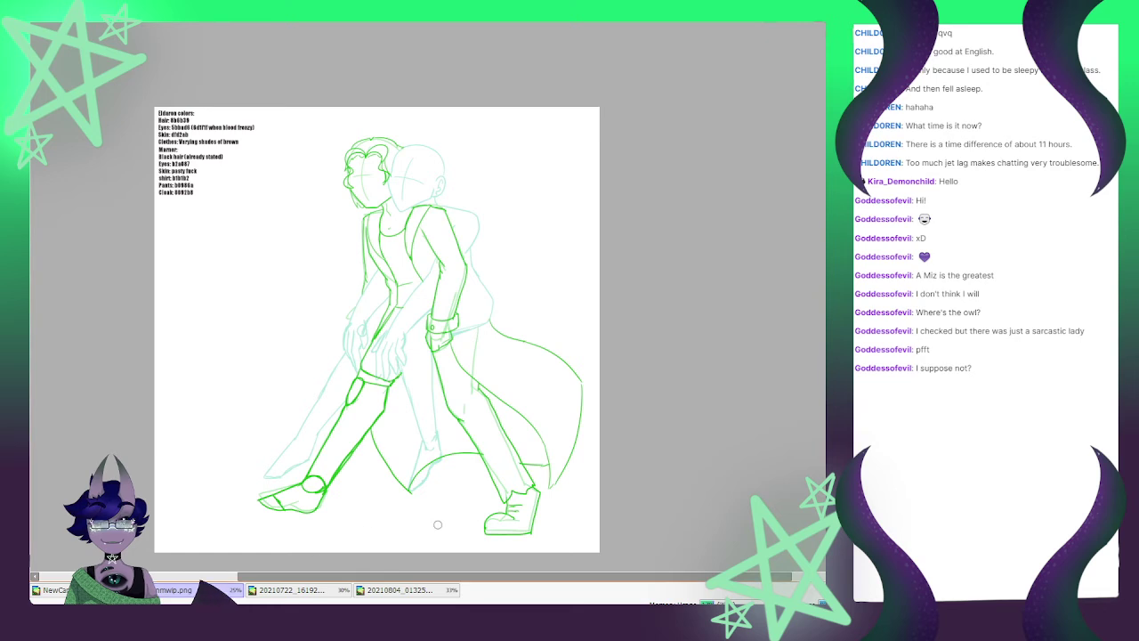
scroll(462, 525, "down", 1)
scroll(463, 280, "up", 2)
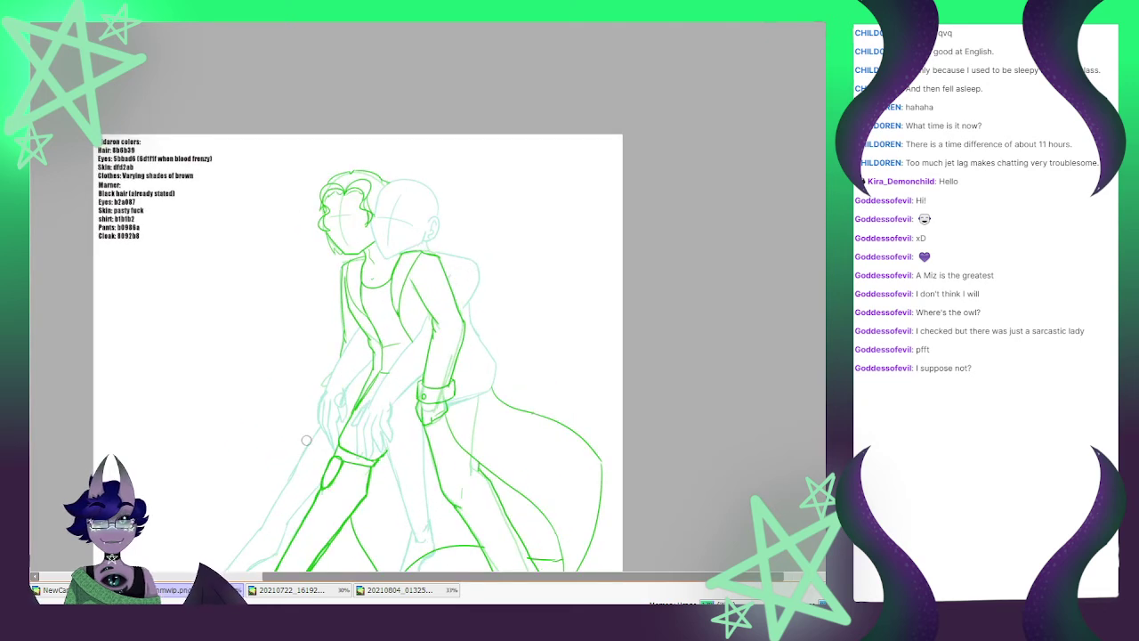
scroll(336, 532, "down", 2)
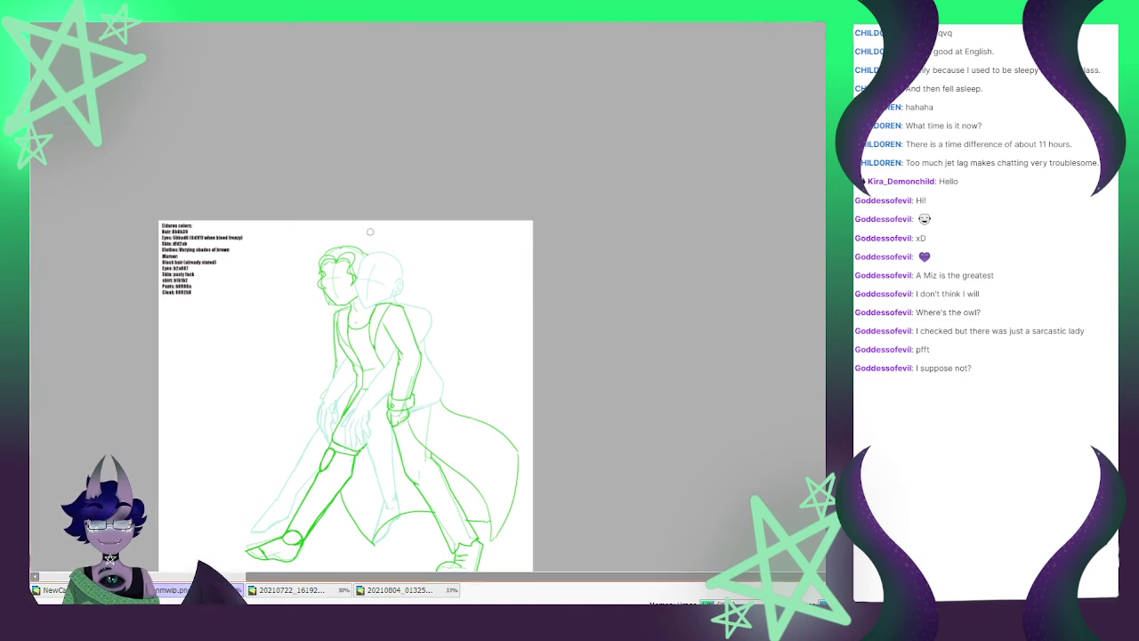
scroll(370, 232, "up", 2)
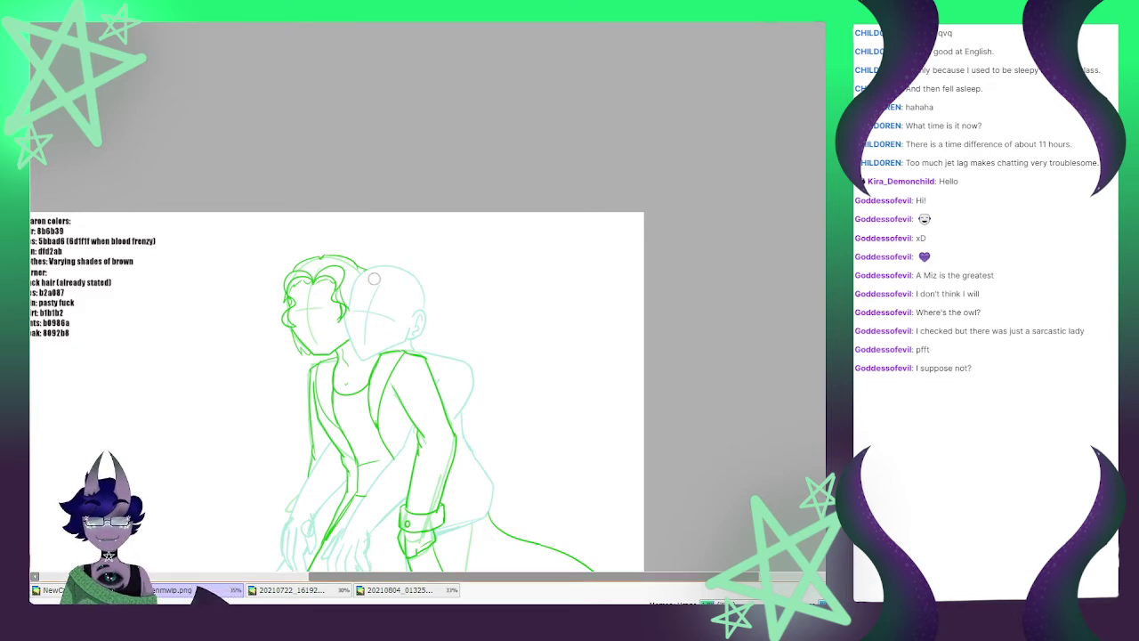
scroll(281, 315, "up", 2)
left_click(307, 590)
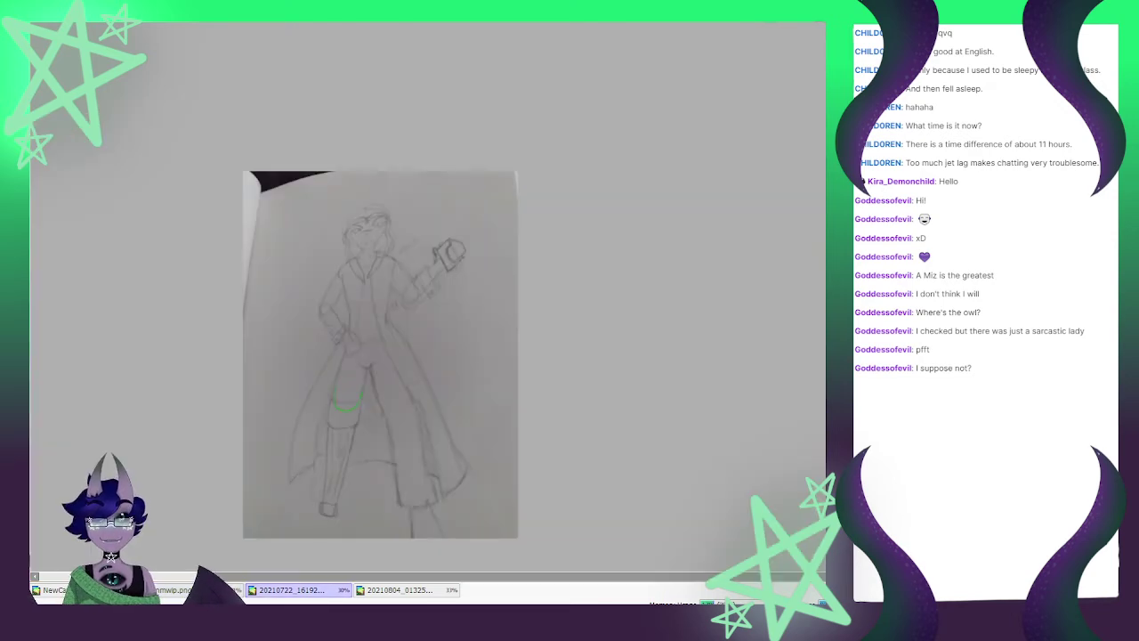
left_click(198, 590)
scroll(399, 319, "up", 2)
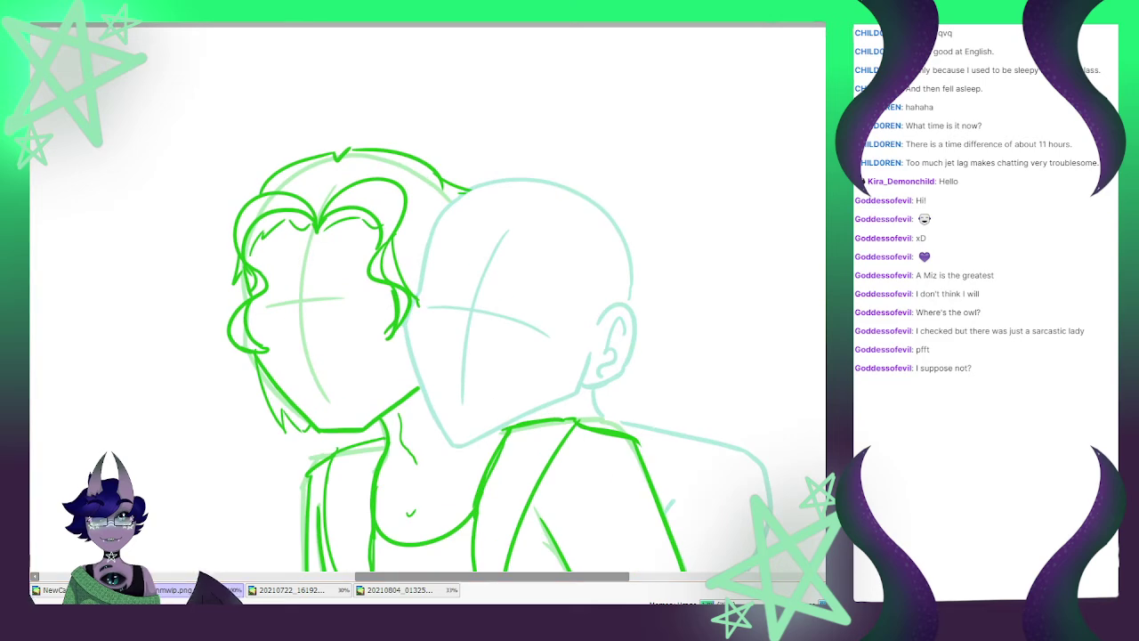
scroll(295, 205, "up", 1)
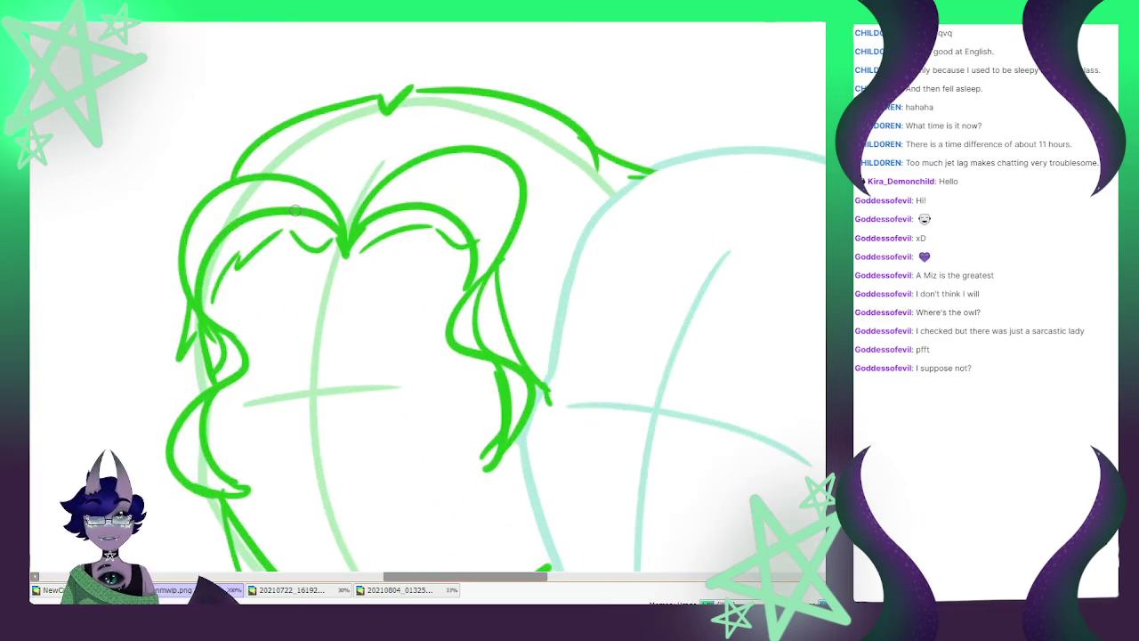
scroll(295, 210, "down", 2)
scroll(306, 266, "up", 1)
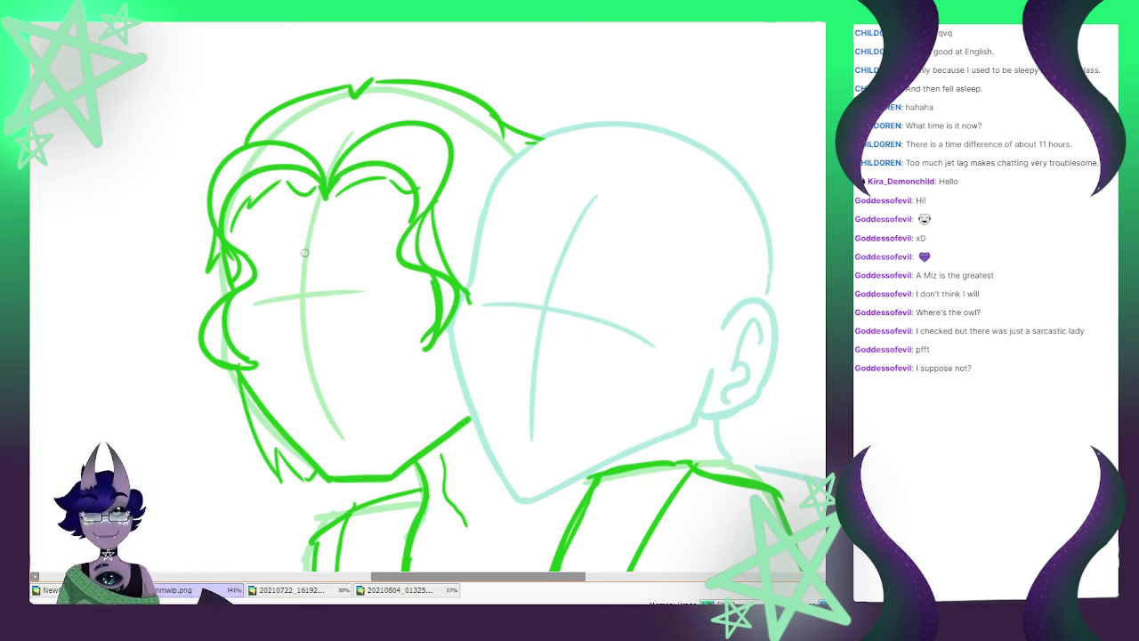
Try several slanted strokes for the nose bridge along the green figure's vertical face guide
left_click_drag(308, 235, 286, 282)
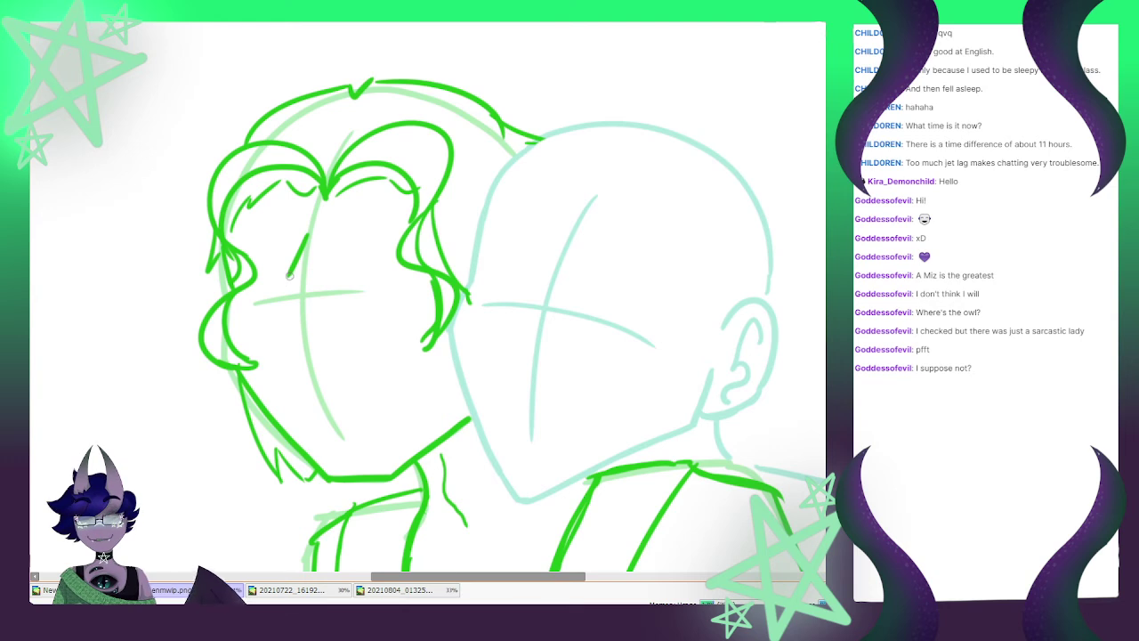
key("ctrl+z")
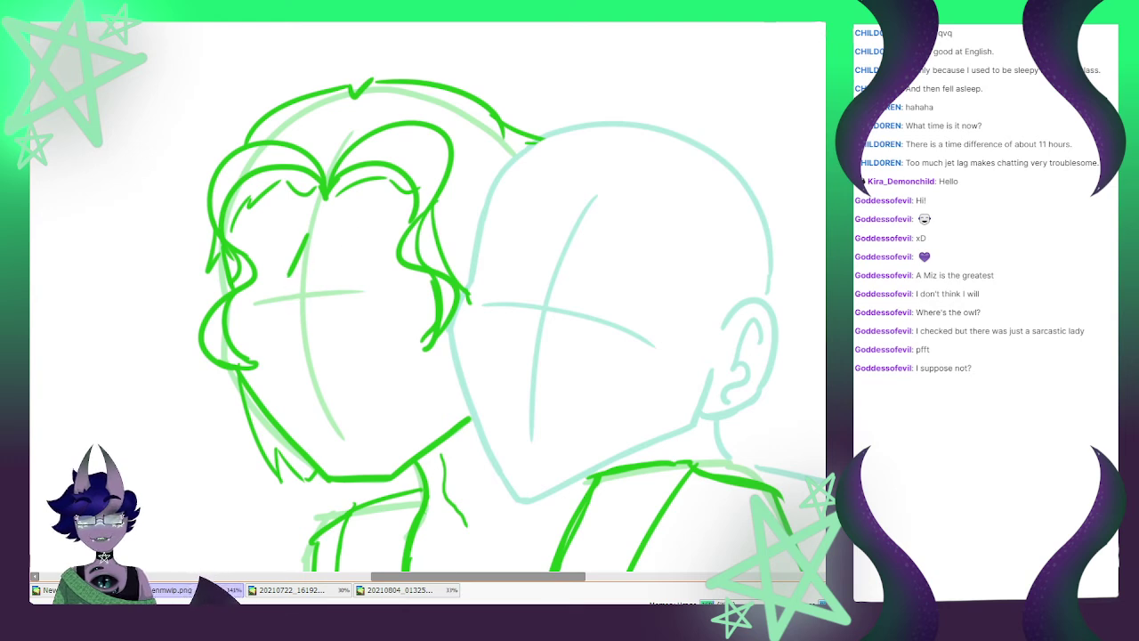
left_click_drag(305, 241, 295, 290)
key("ctrl+z")
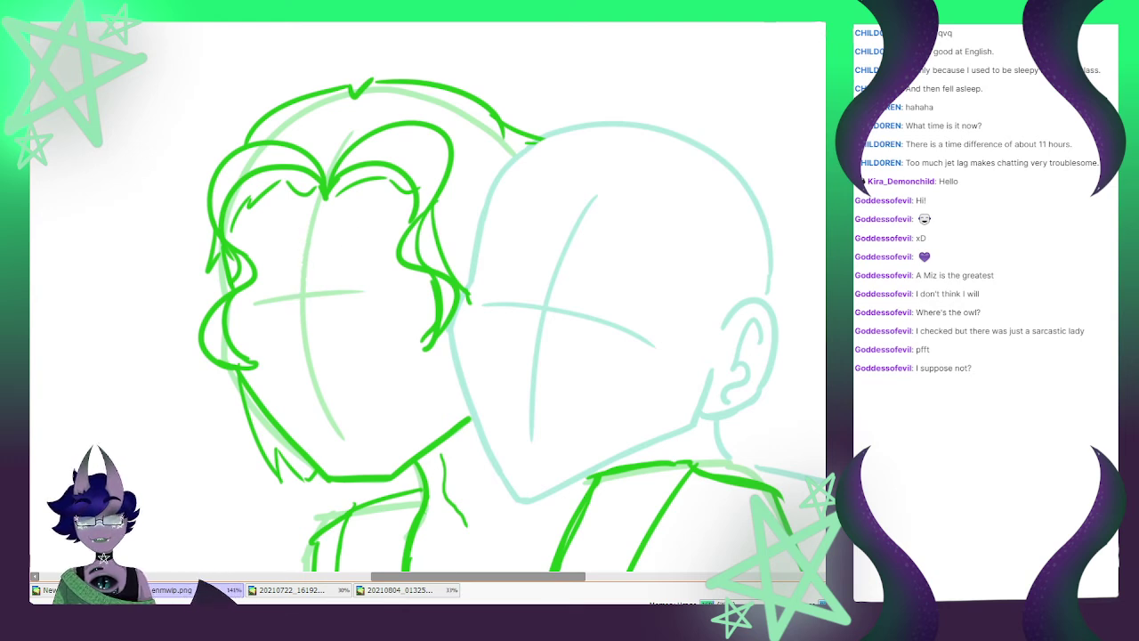
left_click_drag(306, 241, 283, 296)
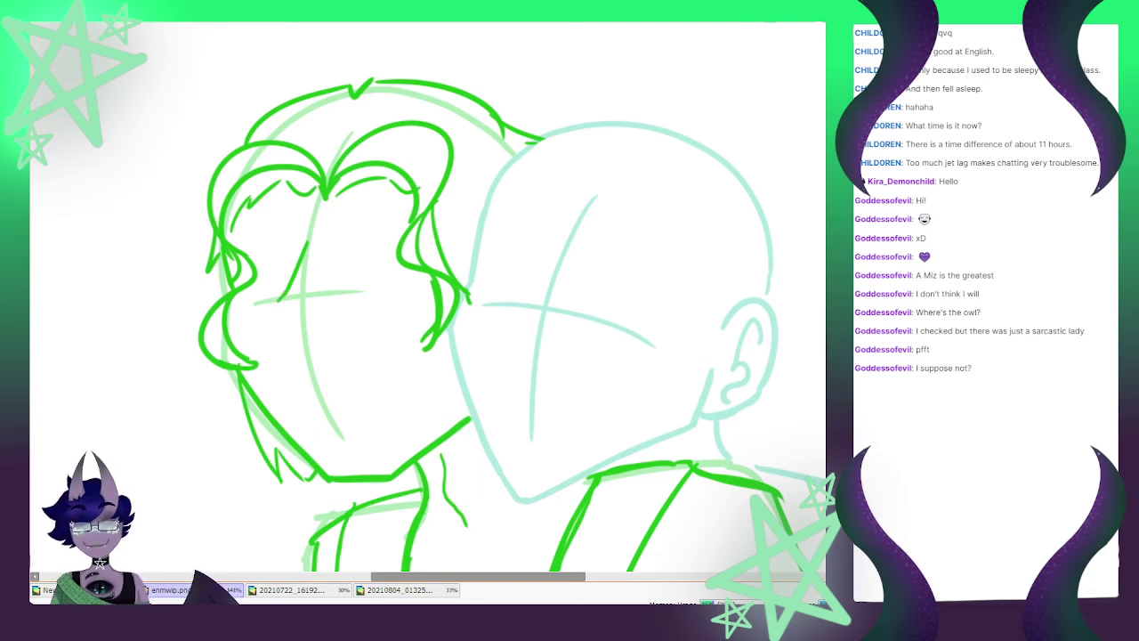
key("ctrl+z")
left_click_drag(307, 237, 281, 286)
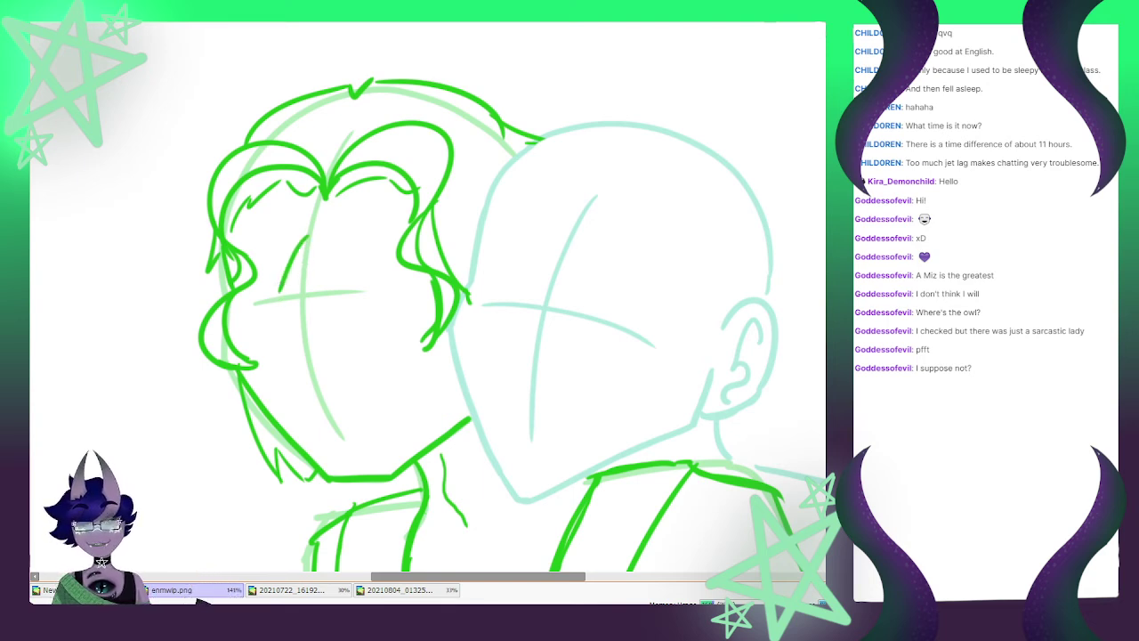
key("ctrl+z")
Draw the nose with a slanted bridge and a short base line over the face guides, redoing the lower part
left_click_drag(307, 239, 282, 308)
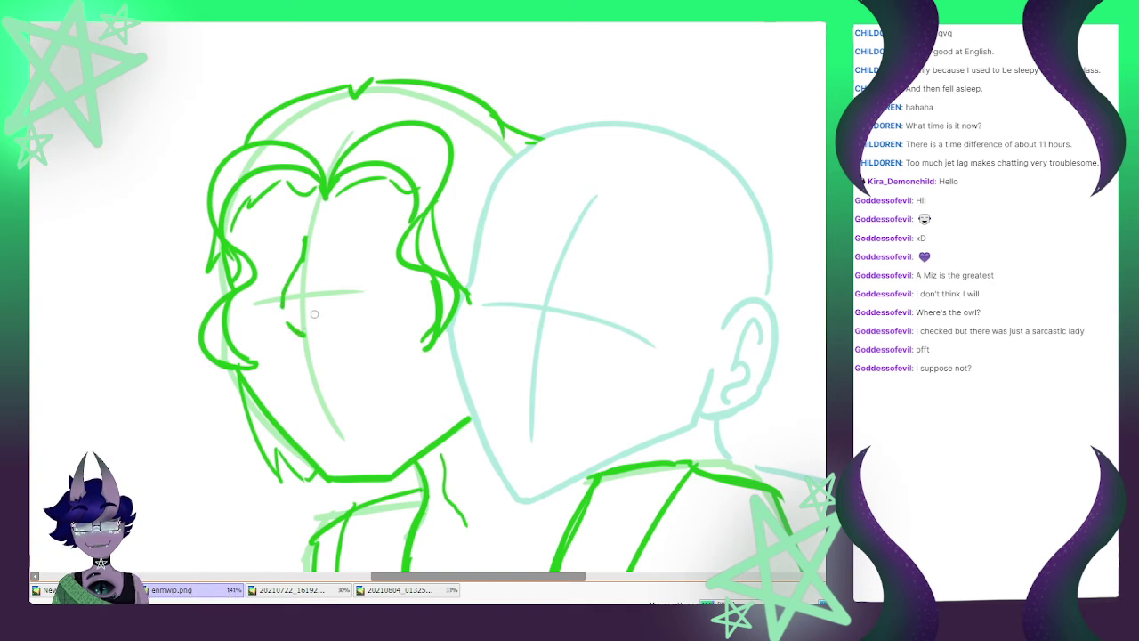
key("ctrl+z")
mouse_move(305, 237)
left_mouse_down()
mouse_move(279, 313)
mouse_move(309, 335)
left_mouse_up()
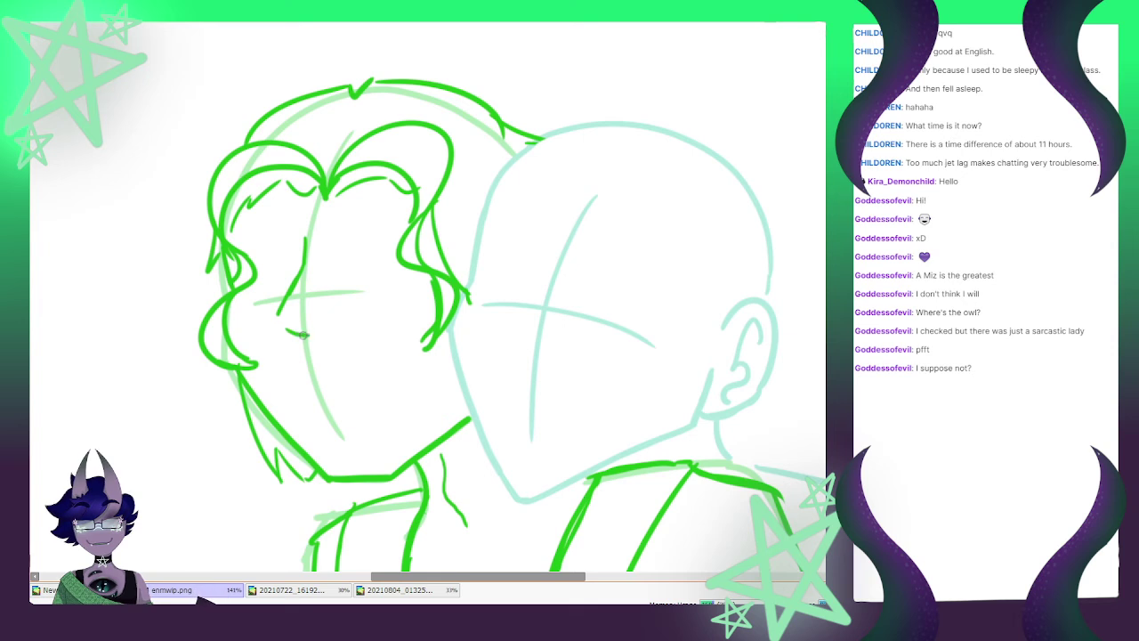
key("ctrl+z")
key("ctrl+z")
mouse_move(302, 272)
left_mouse_down()
mouse_move(287, 329)
mouse_move(315, 338)
left_mouse_up()
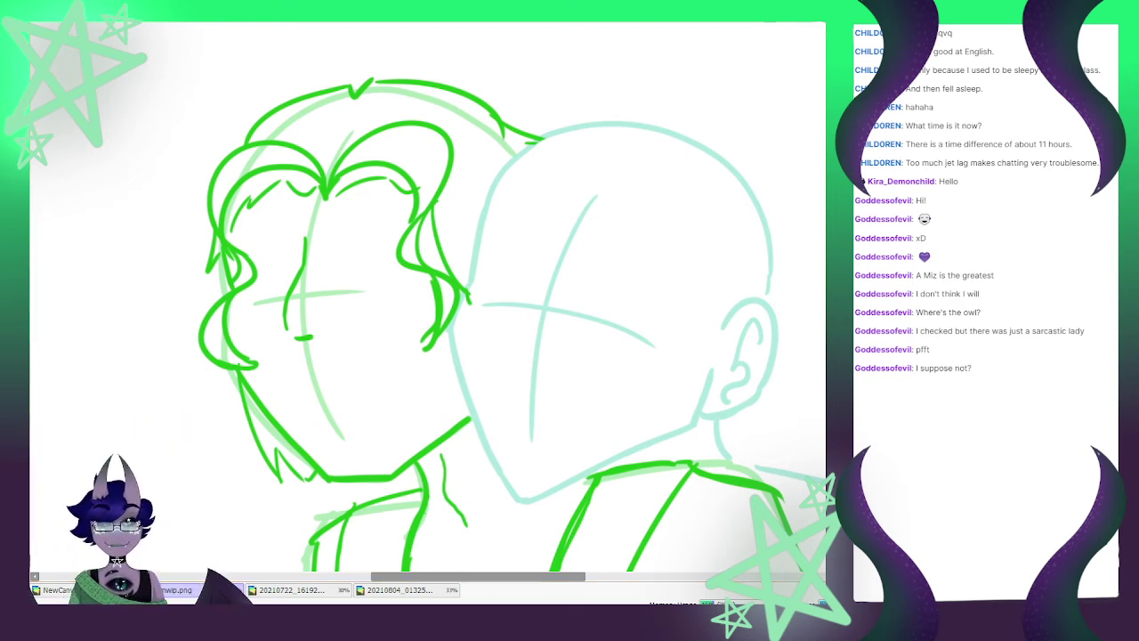
Select the nose strokes, tilt and shorten them slightly, nudge them sideways toward the far side of the face, and clear the selection
mouse_move(306, 233)
left_mouse_down()
mouse_move(301, 326)
mouse_move(318, 318)
mouse_move(300, 299)
mouse_move(339, 238)
mouse_move(293, 244)
left_mouse_up()
key("ctrl+t")
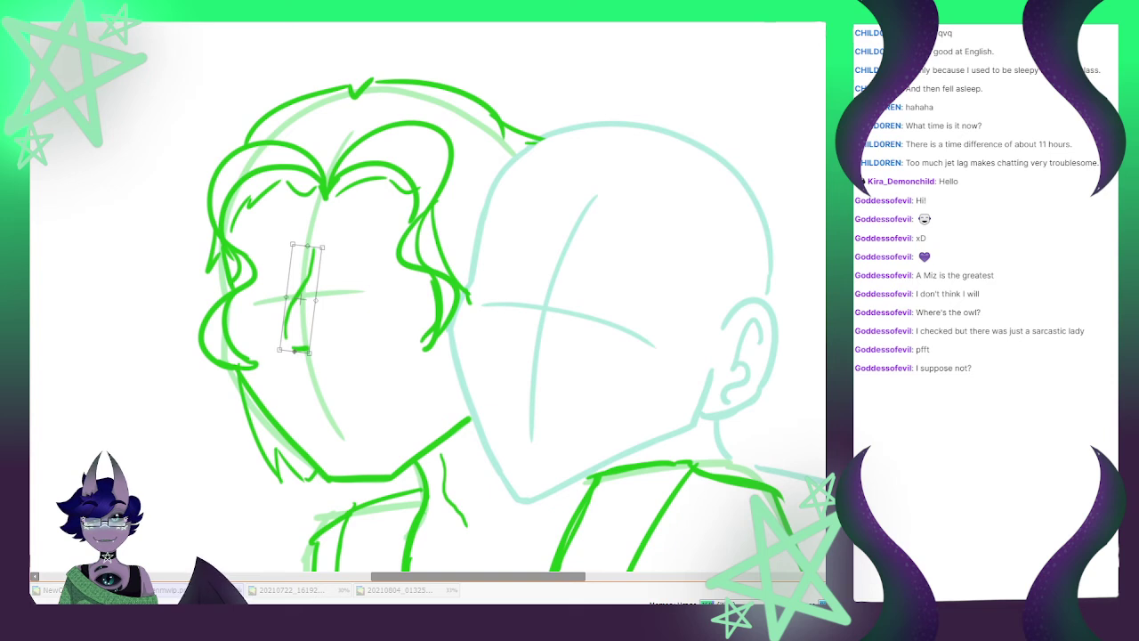
left_click_drag(300, 349, 301, 341)
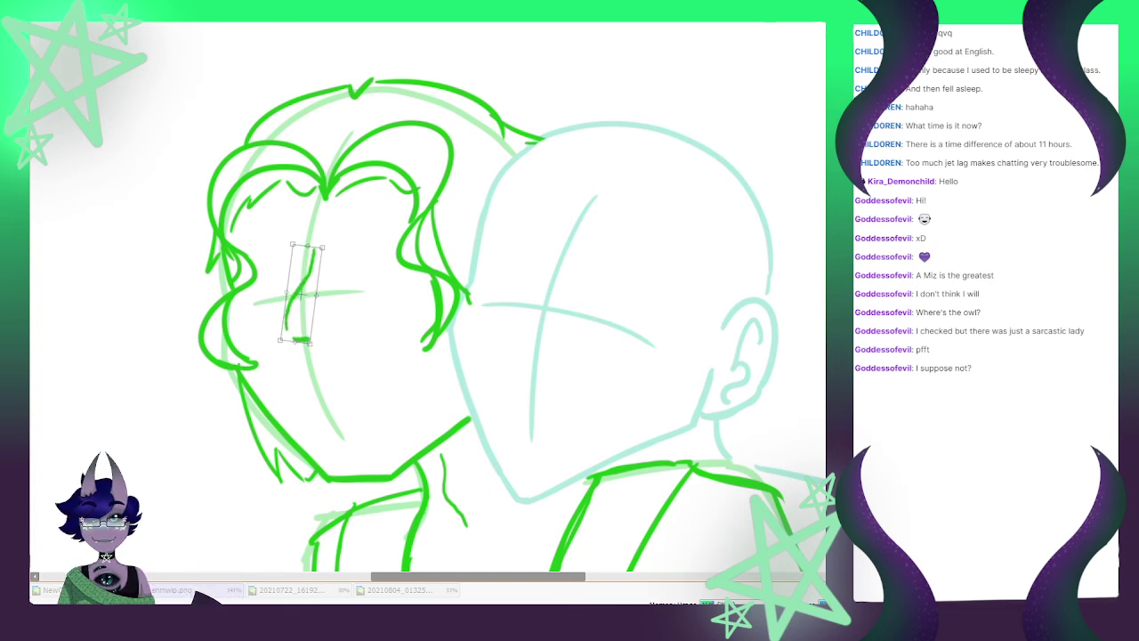
left_click_drag(300, 294, 295, 294)
key("Return")
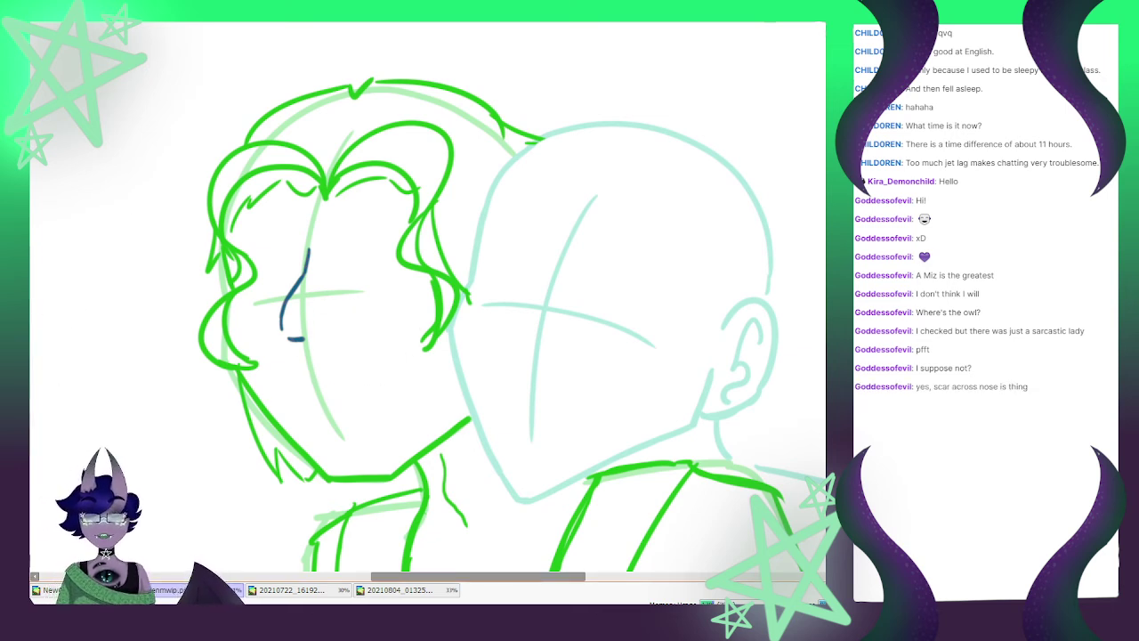
key("ctrl+f")
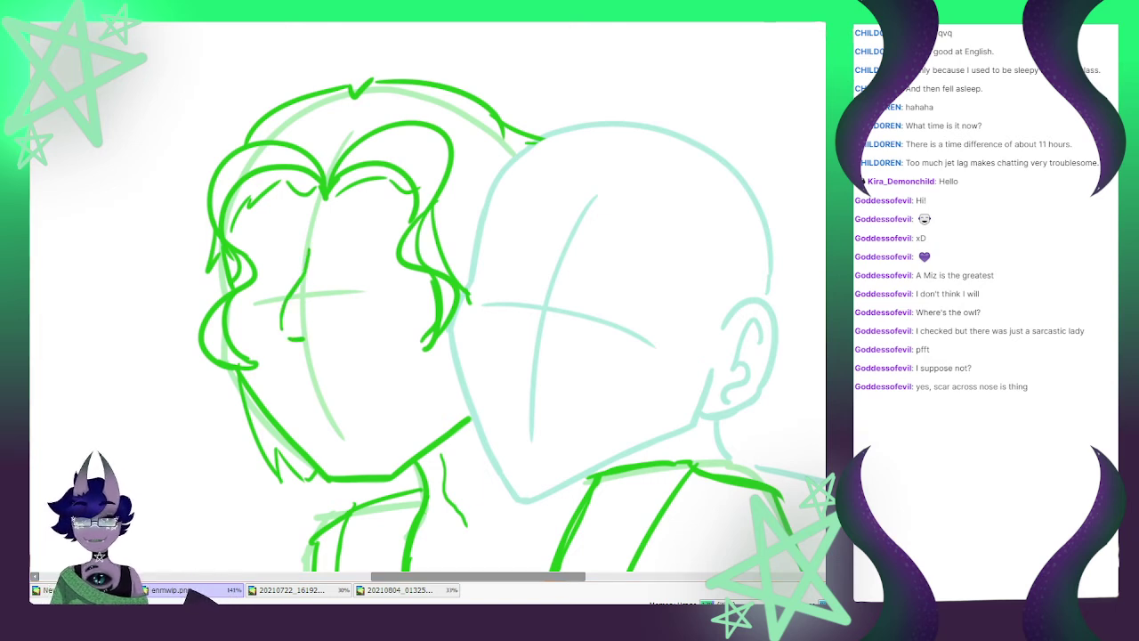
Draw a short curved scar across the nose bridge, replacing a longer first stroke, and check it against the pencil reference
key("n")
left_click_drag(263, 293, 350, 296)
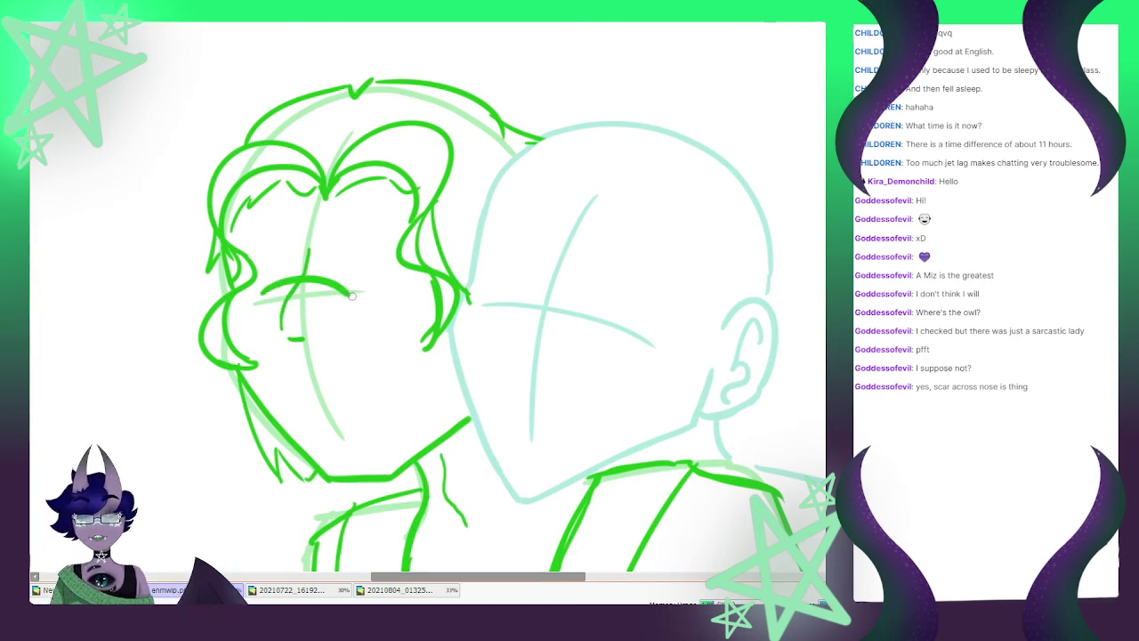
key("ctrl+z")
left_click_drag(280, 286, 343, 281)
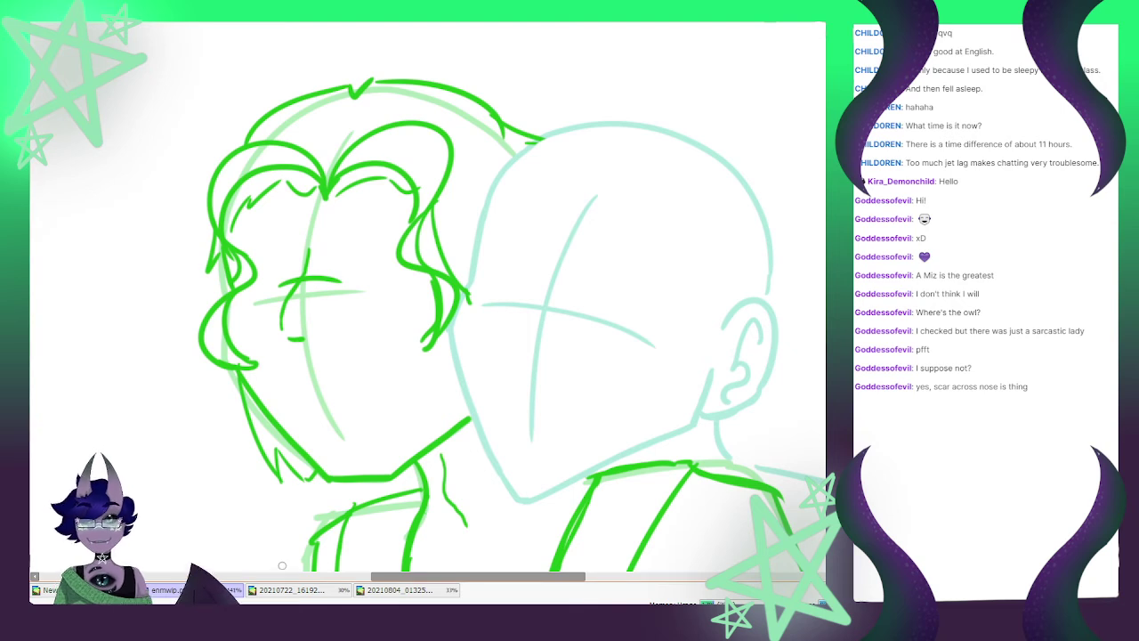
left_click(298, 590)
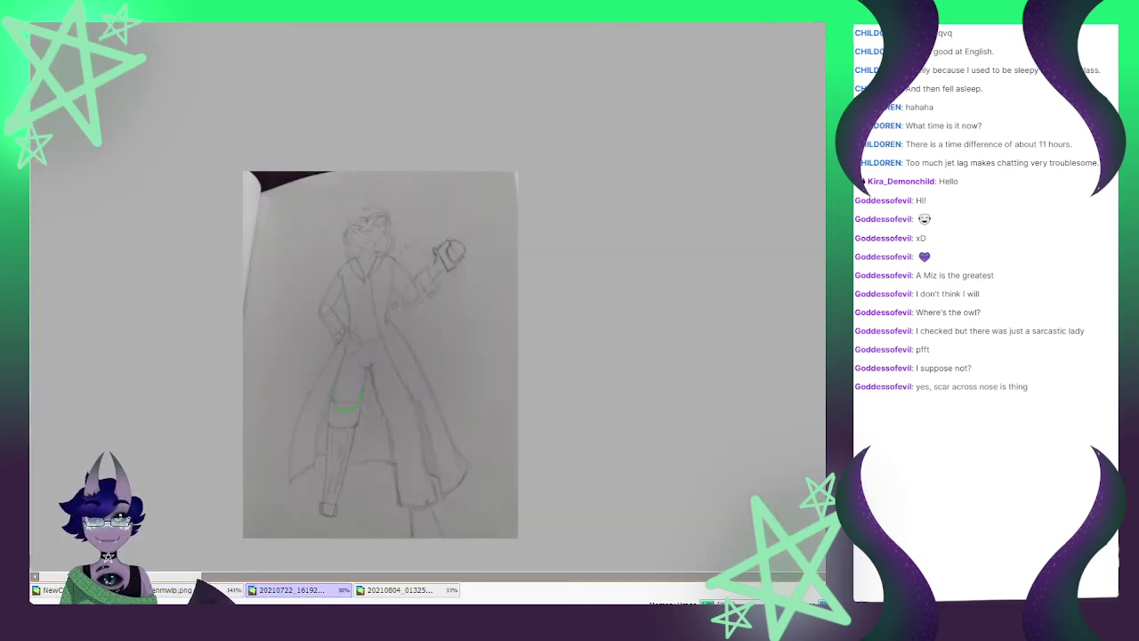
Check the face in the pencil reference, select the green figure's nose and scar strokes, move them slightly lower, and clear the selection
scroll(347, 209, "up", 7)
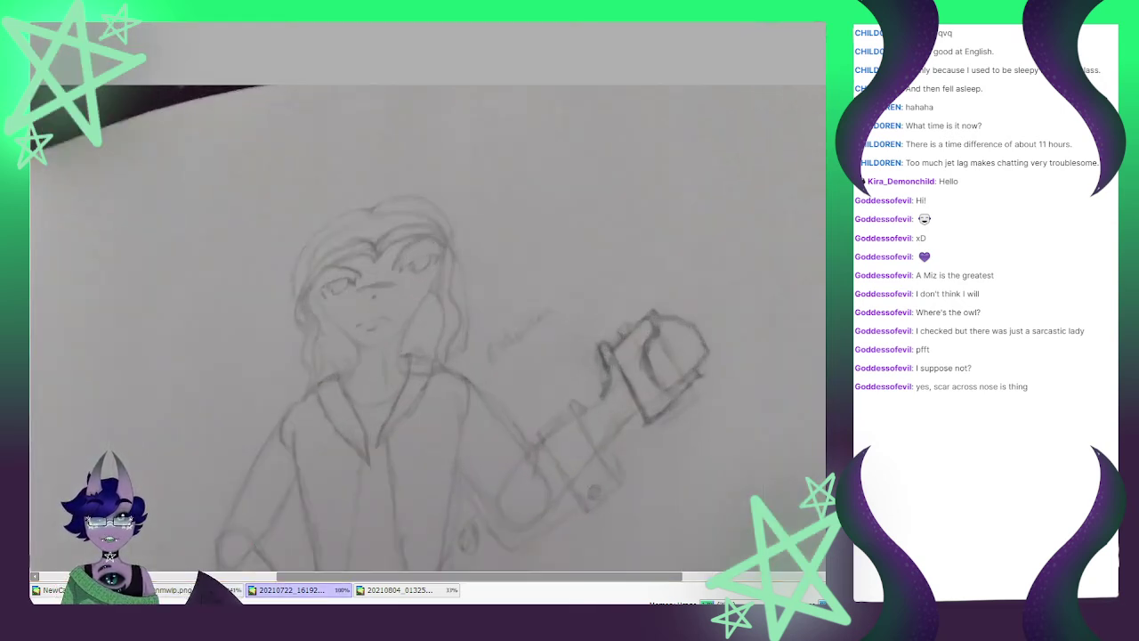
left_click(191, 590)
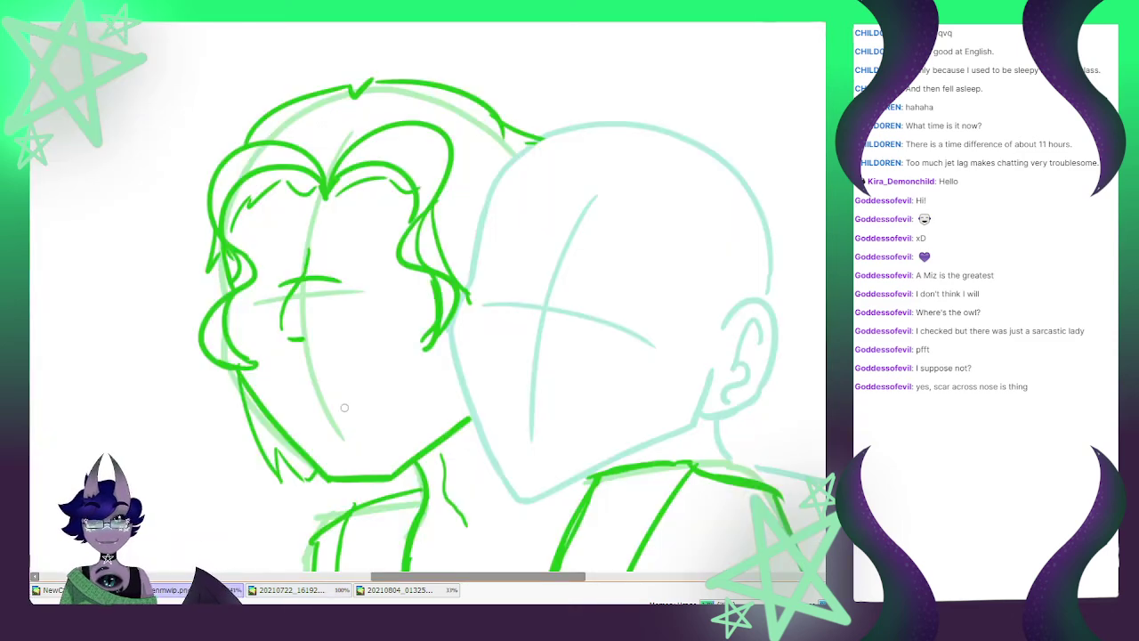
scroll(344, 408, "up", 1)
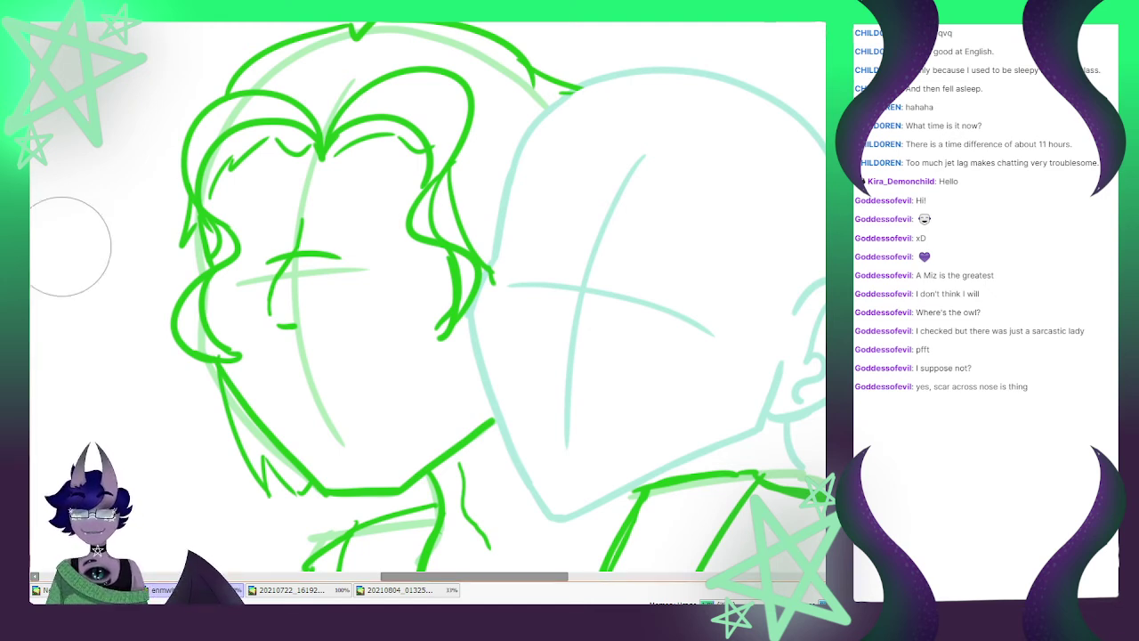
mouse_move(307, 213)
left_mouse_down()
mouse_move(300, 241)
mouse_move(329, 276)
mouse_move(338, 260)
mouse_move(303, 302)
left_mouse_up()
key("ctrl+t")
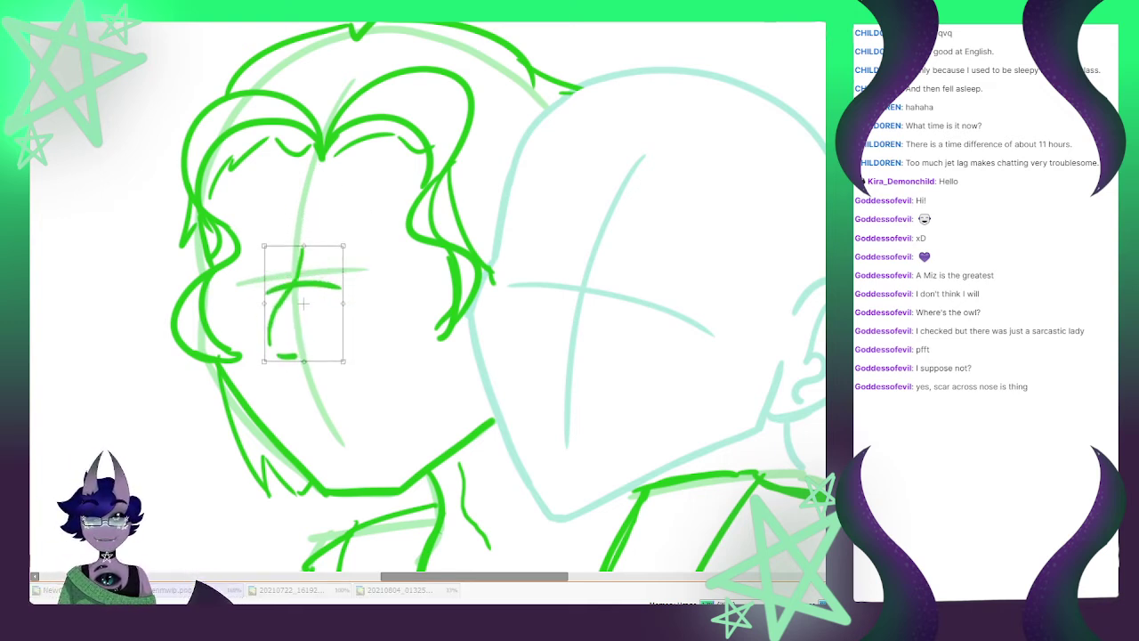
key("Return")
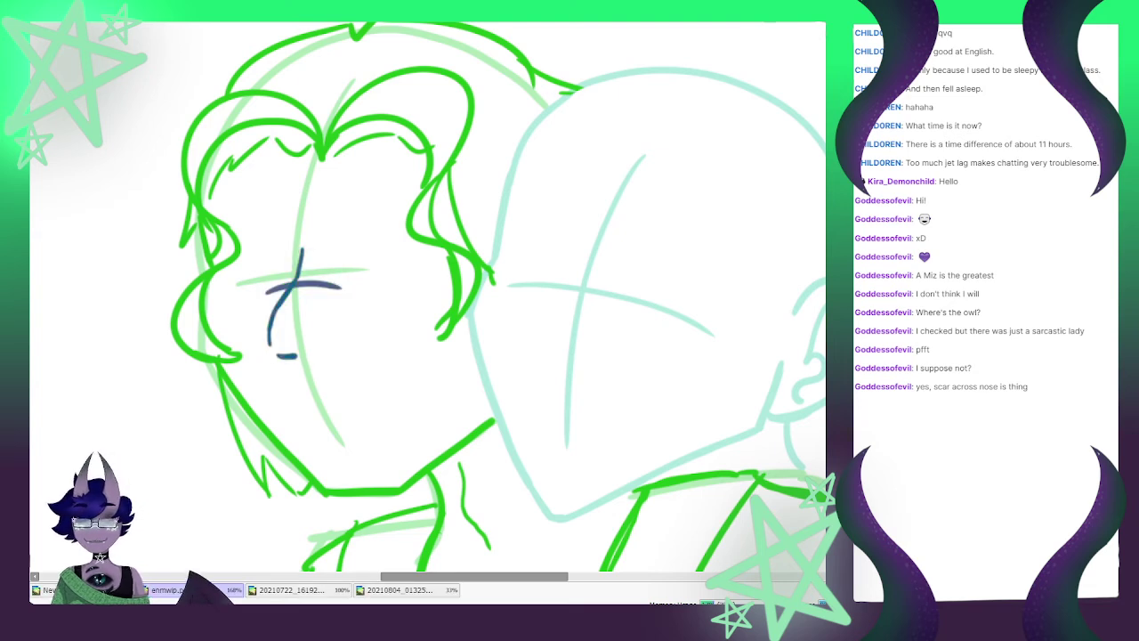
key("ctrl+d")
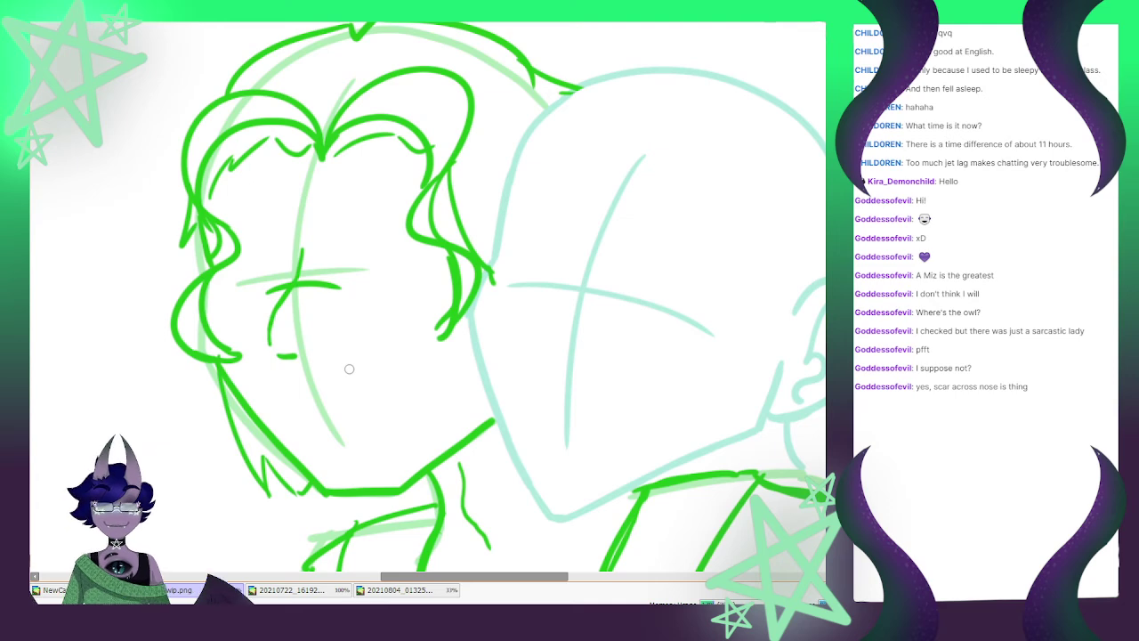
Check the eyes in the pencil reference and draw an arched upper lid between the nose scar and the hair near the teal head, redoing the stroke
left_click(290, 590)
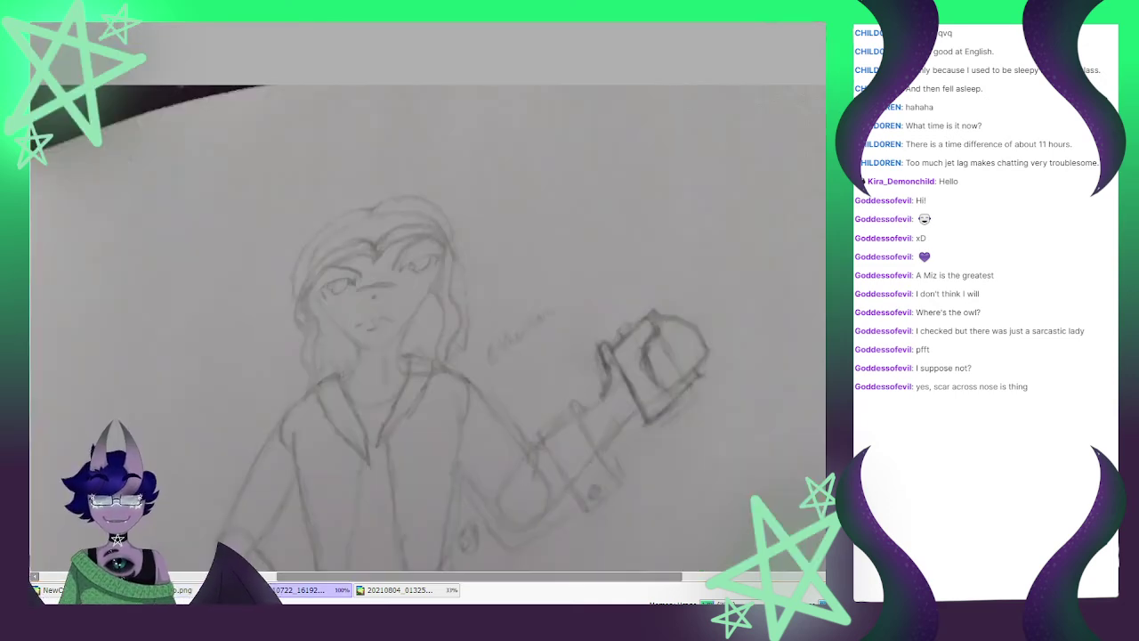
left_click(193, 590)
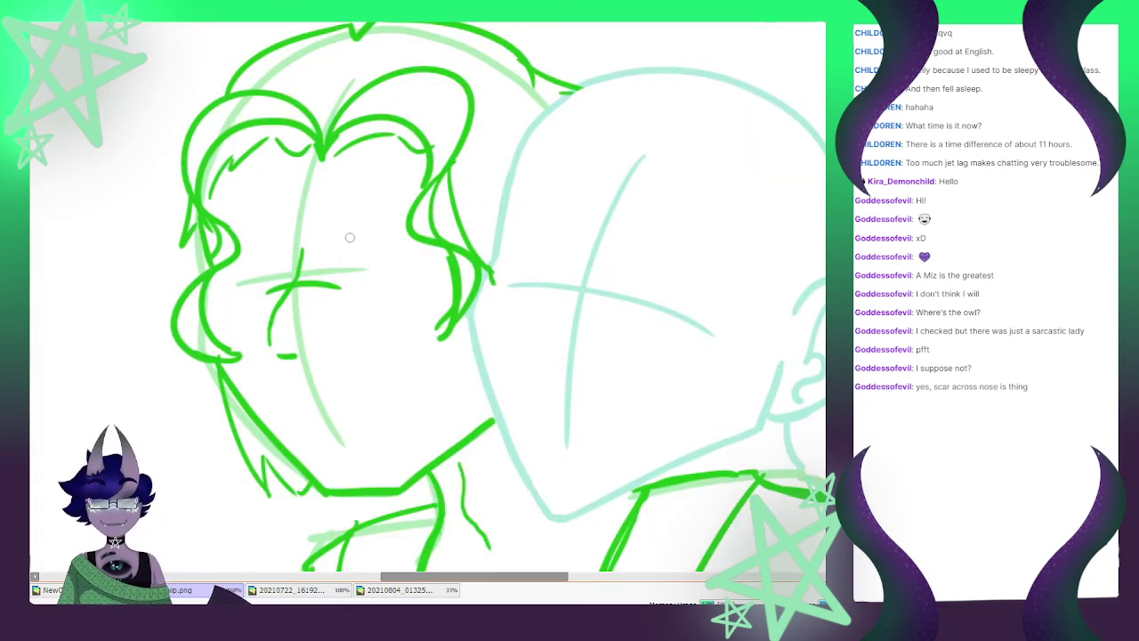
mouse_move(337, 250)
left_mouse_down()
mouse_move(450, 226)
mouse_move(423, 219)
mouse_move(446, 234)
mouse_move(432, 265)
left_mouse_up()
key("ctrl+z")
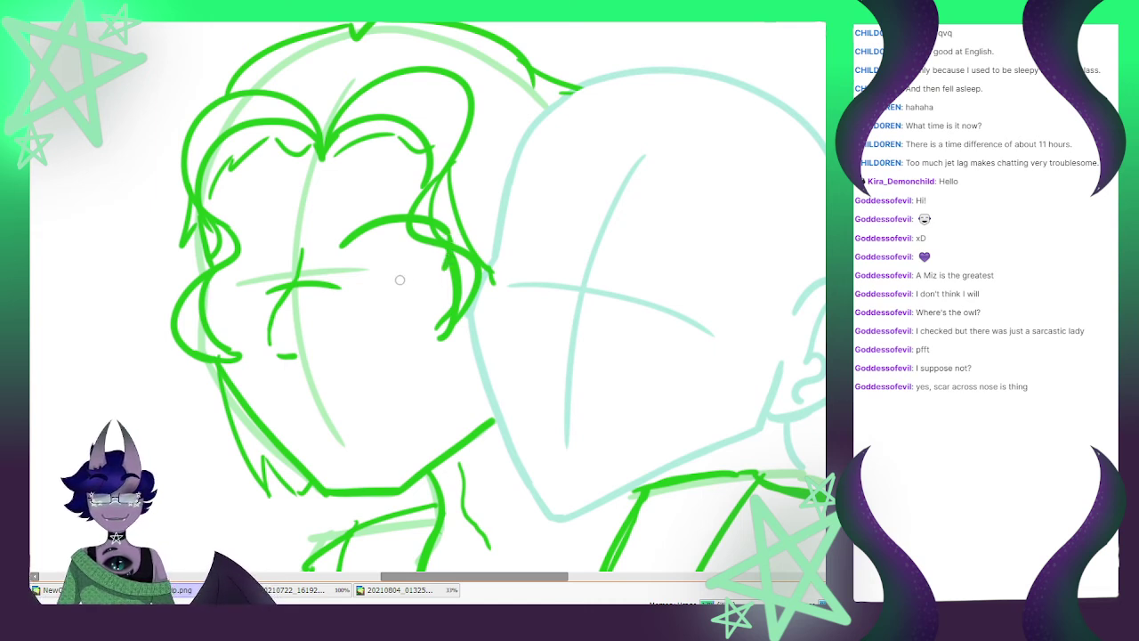
Try a short lower lid line and an oval iris beneath the green figure's arched upper lid
left_click_drag(398, 280, 419, 275)
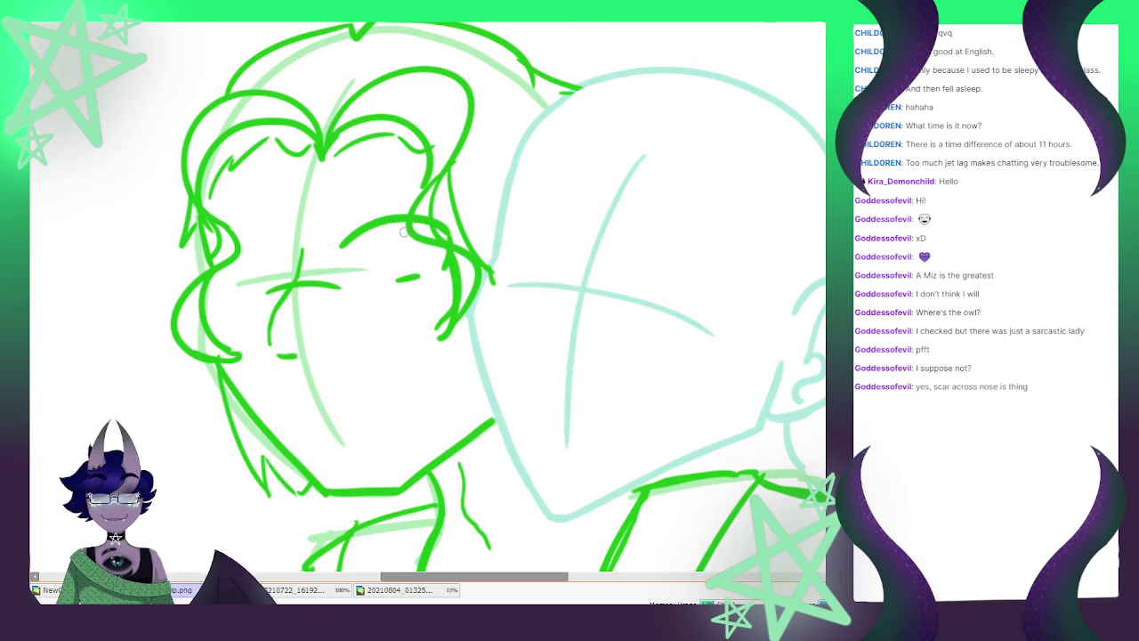
left_click_drag(402, 224, 397, 267)
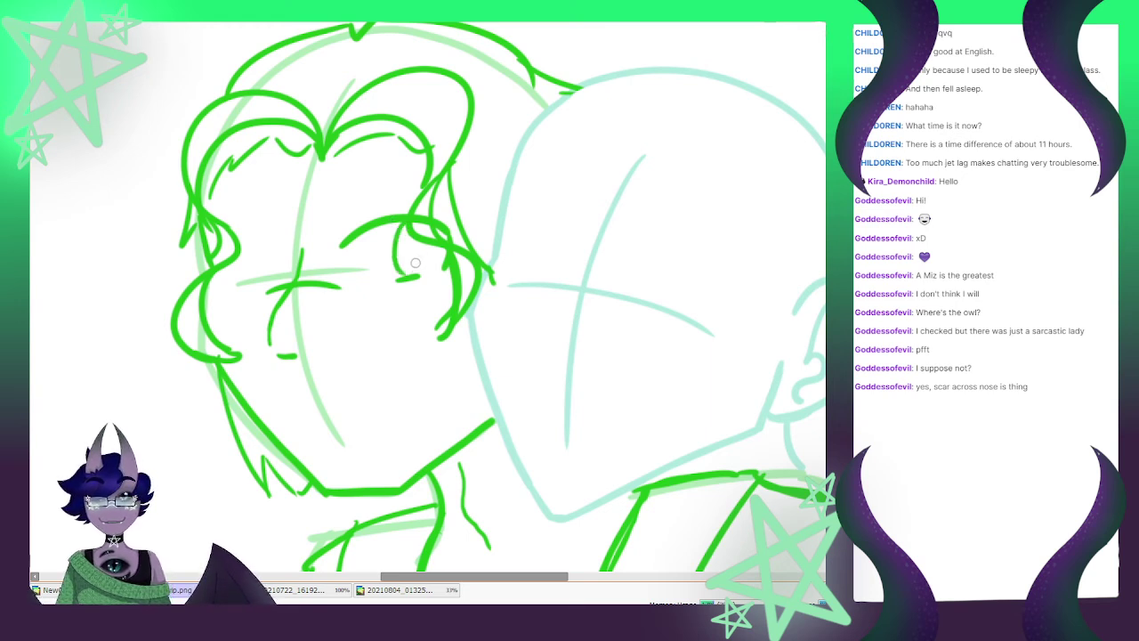
key("ctrl+z")
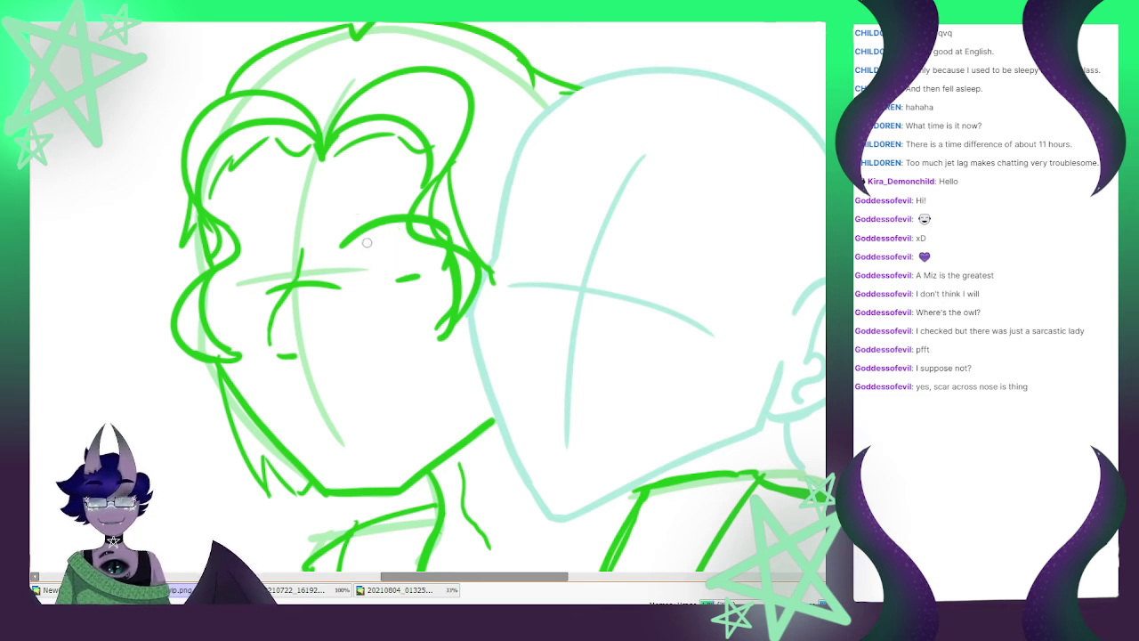
mouse_move(368, 243)
left_mouse_down()
mouse_move(396, 268)
mouse_move(387, 236)
left_mouse_up()
key("ctrl+z")
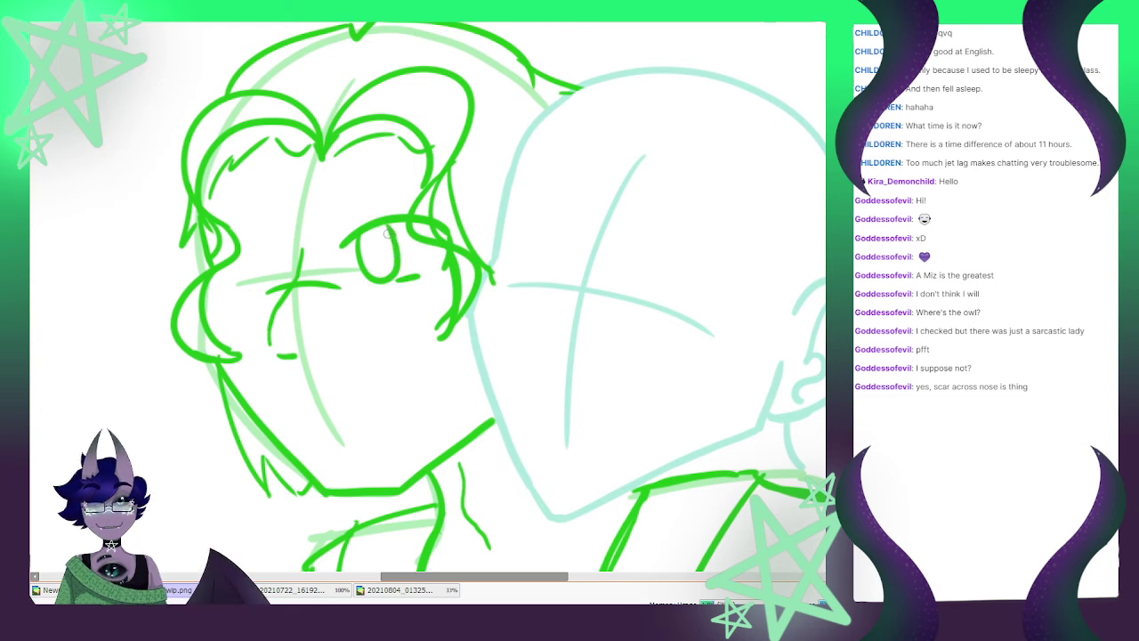
key("ctrl+z")
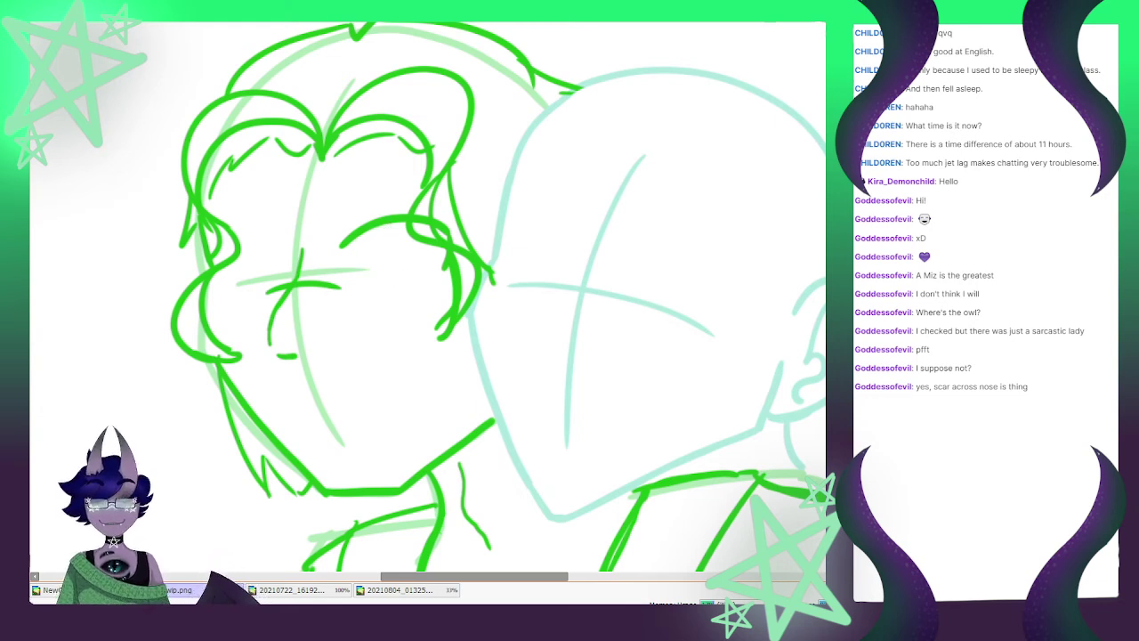
Draw the eye's short lower lid mark and outer corner, redoing the lid mark, and add a crease arc above the upper lid
left_click_drag(415, 268, 389, 272)
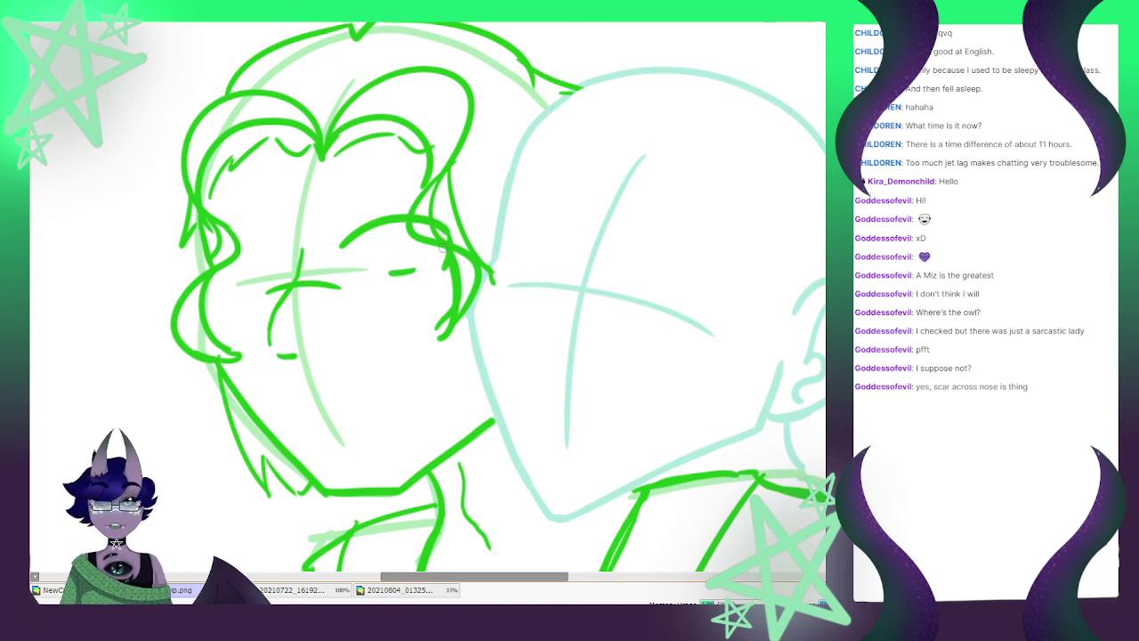
key("ctrl+z")
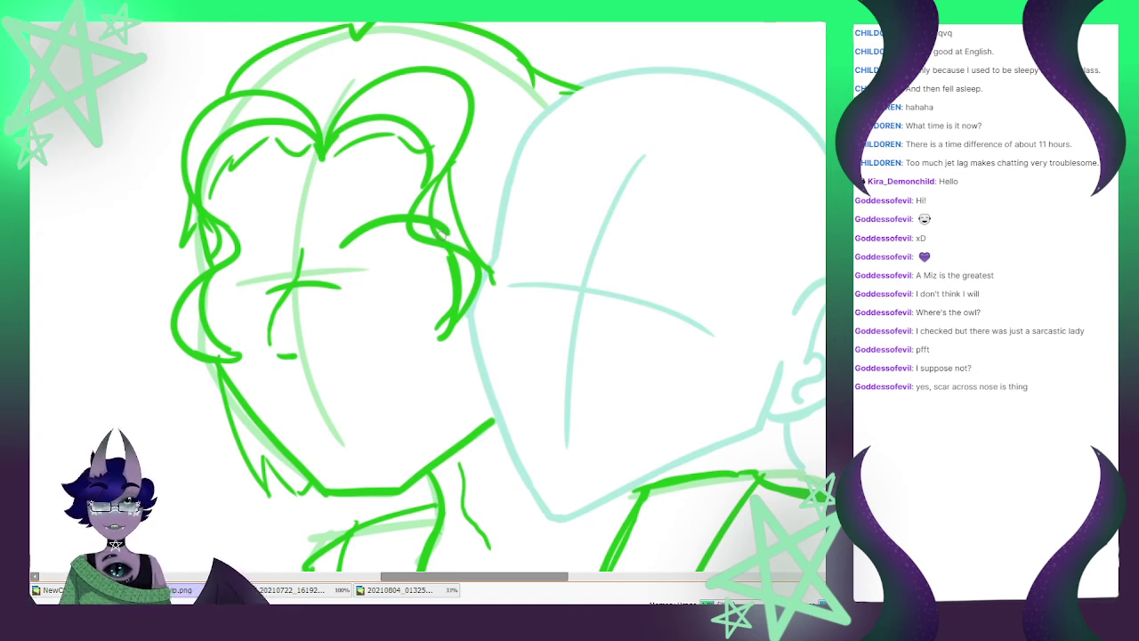
left_click_drag(387, 278, 402, 281)
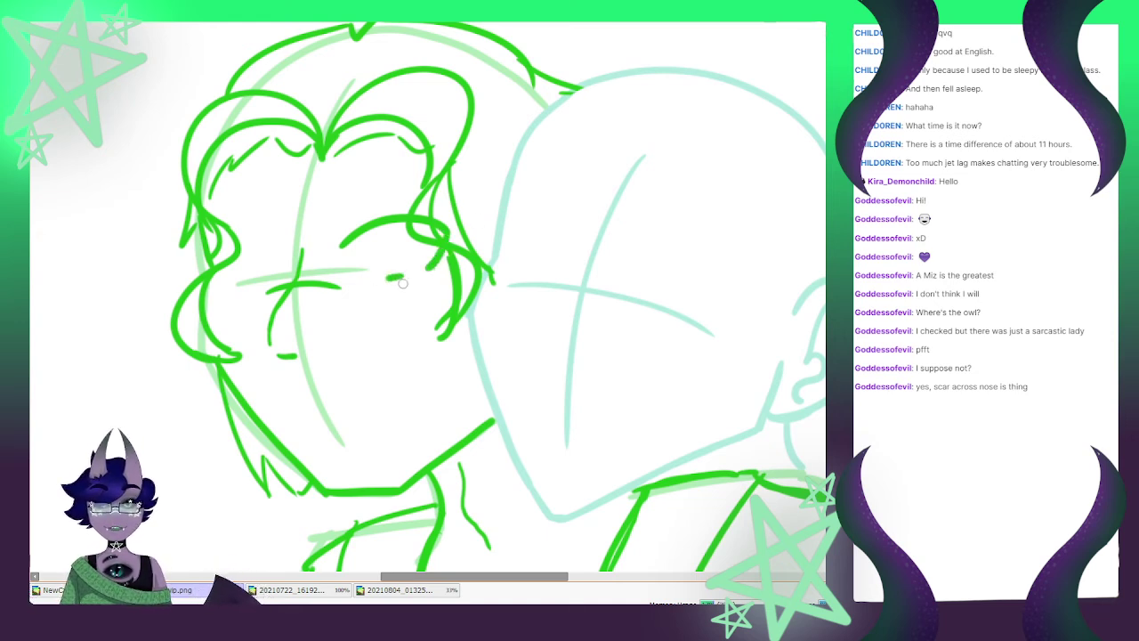
left_click_drag(350, 232, 402, 203)
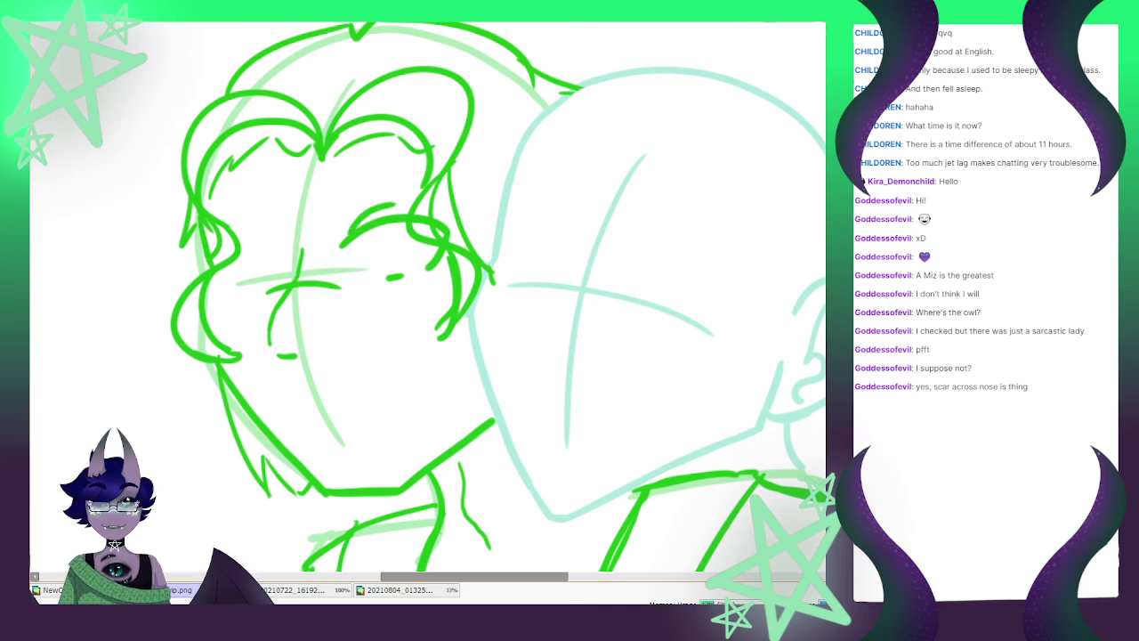
Redraw the crease above the green character's near eye and tilt and reshape that eye with a free transform
key("ctrl+z")
left_click_drag(351, 232, 403, 209)
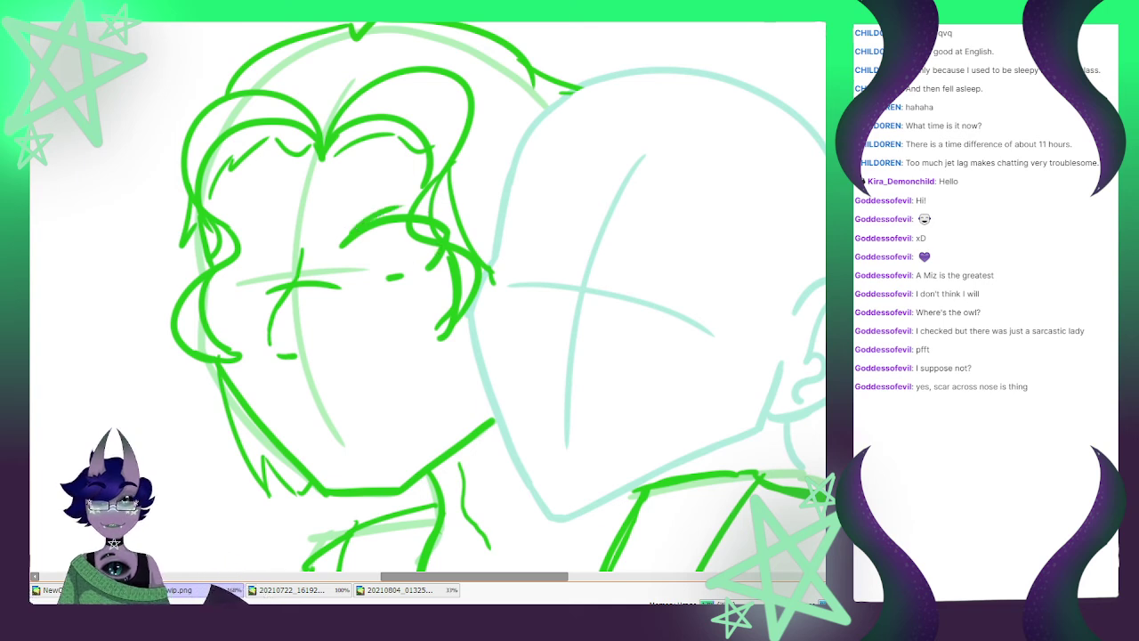
key("ctrl+t")
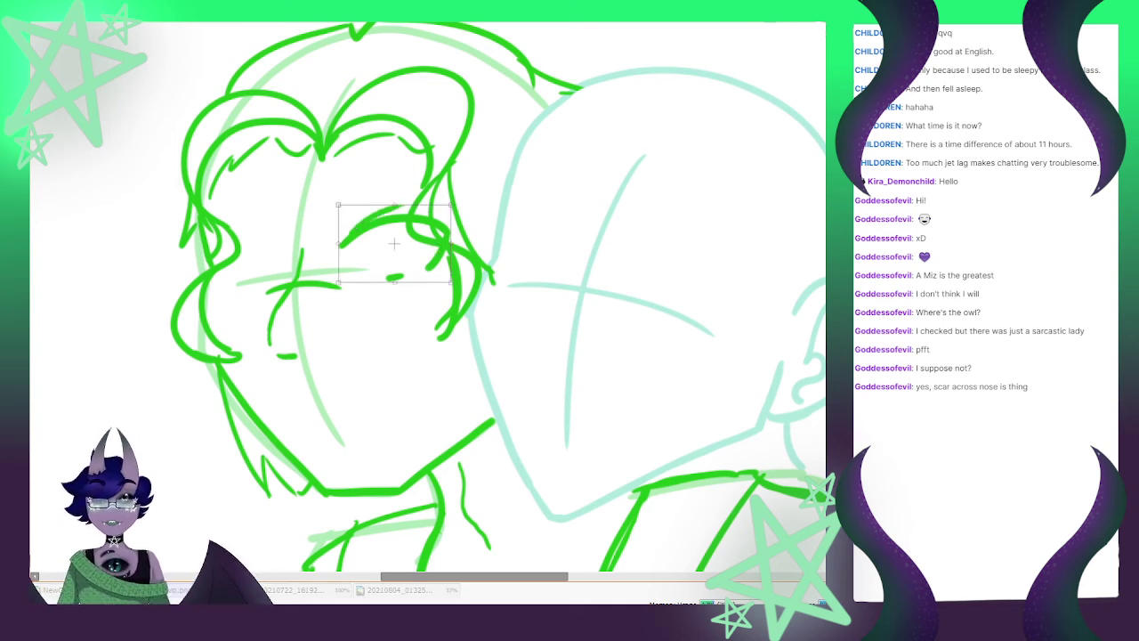
left_click_drag(463, 198, 398, 199)
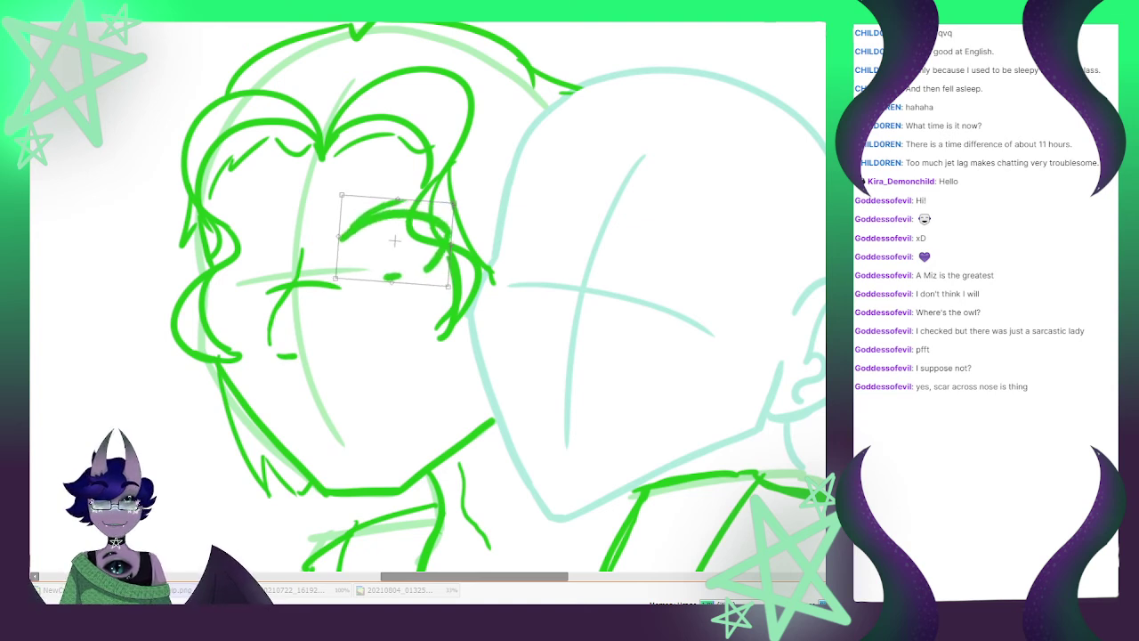
mouse_move(449, 287)
left_mouse_down()
mouse_move(443, 273)
mouse_move(452, 286)
left_mouse_up()
left_click_drag(448, 242, 466, 206)
left_click_drag(397, 235, 393, 235)
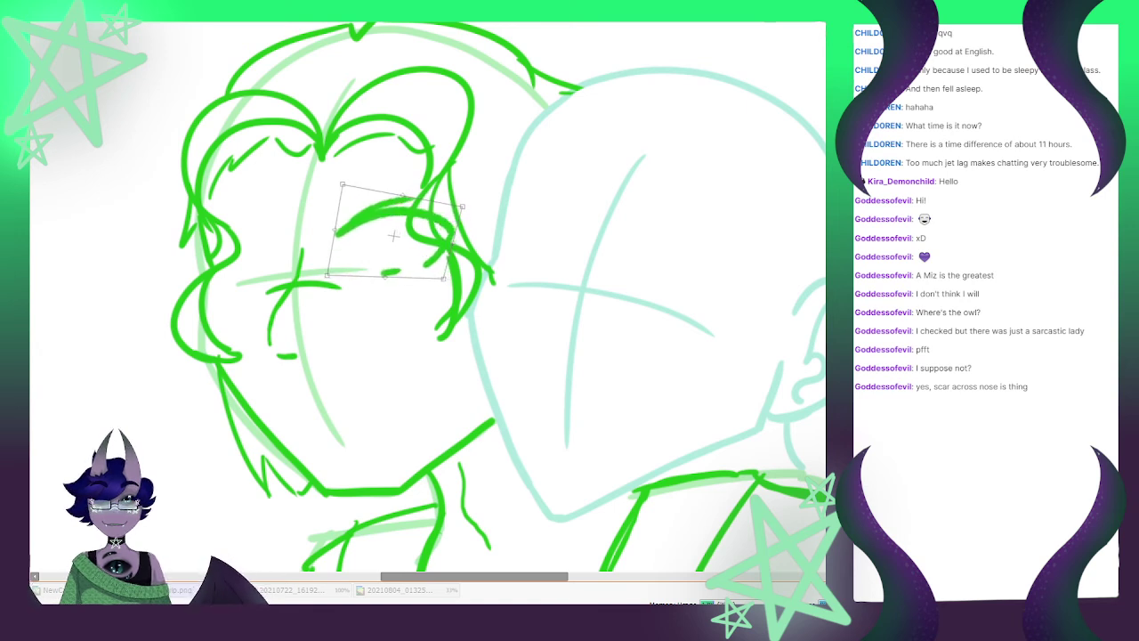
key("Return")
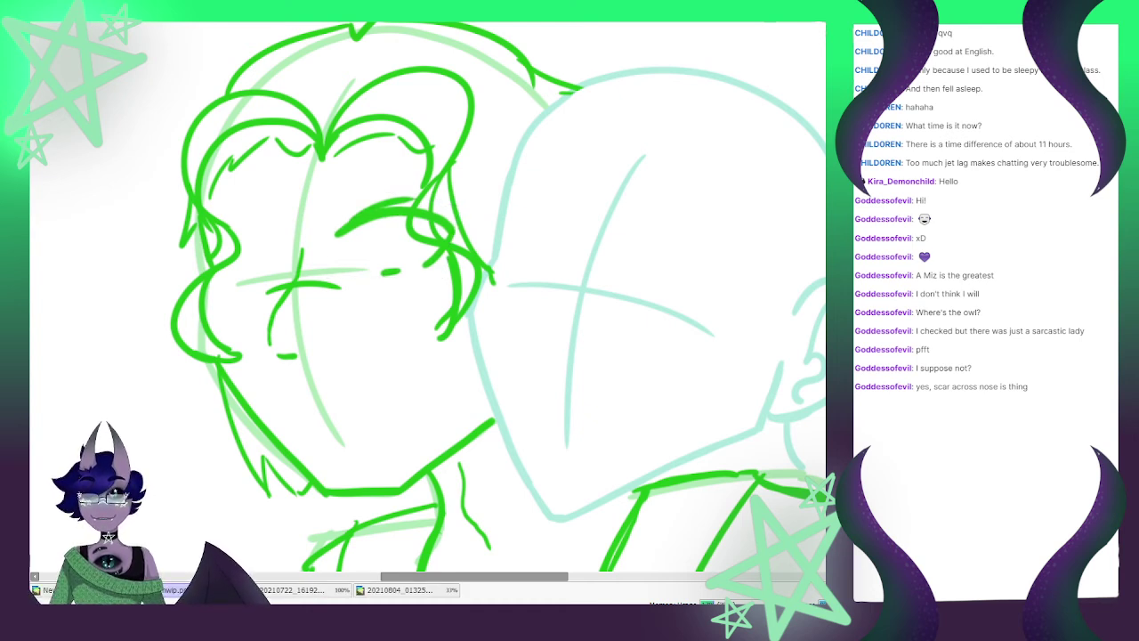
Place a mirrored copy of the eye on the far side of the green face, narrowing and slightly distorting it for perspective
key("ctrl+t")
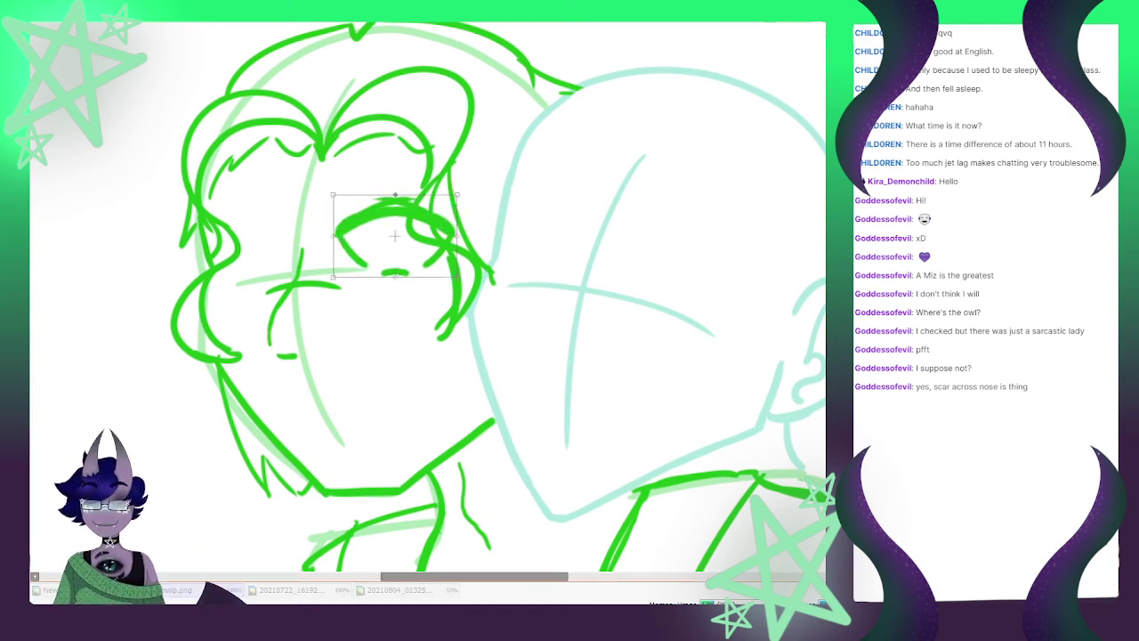
left_click_drag(394, 236, 228, 236)
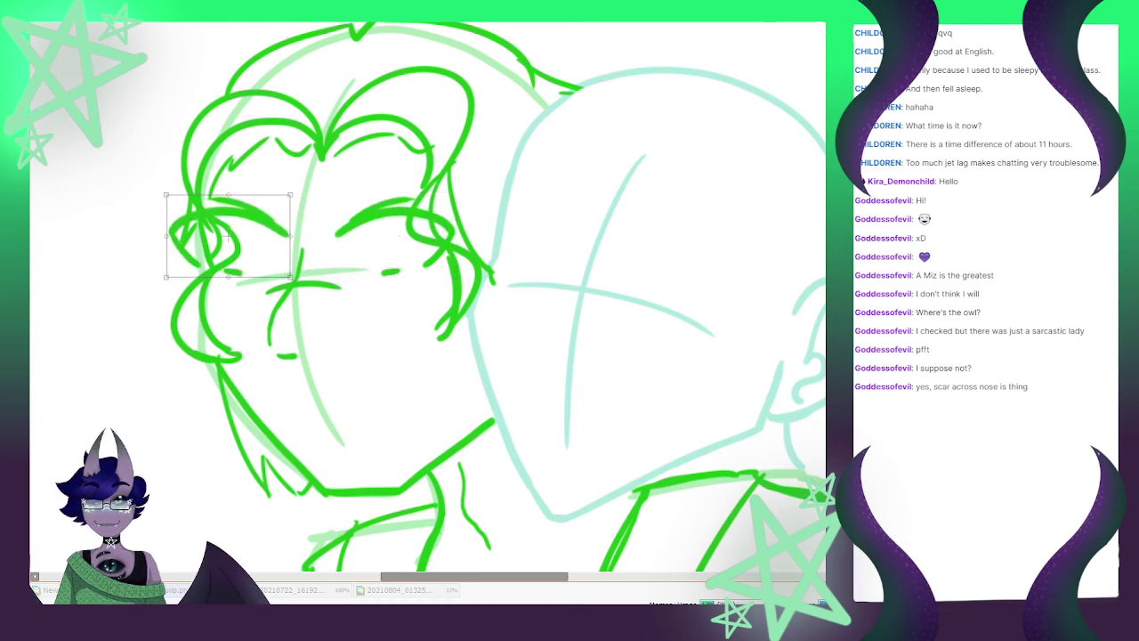
left_click_drag(166, 236, 204, 236)
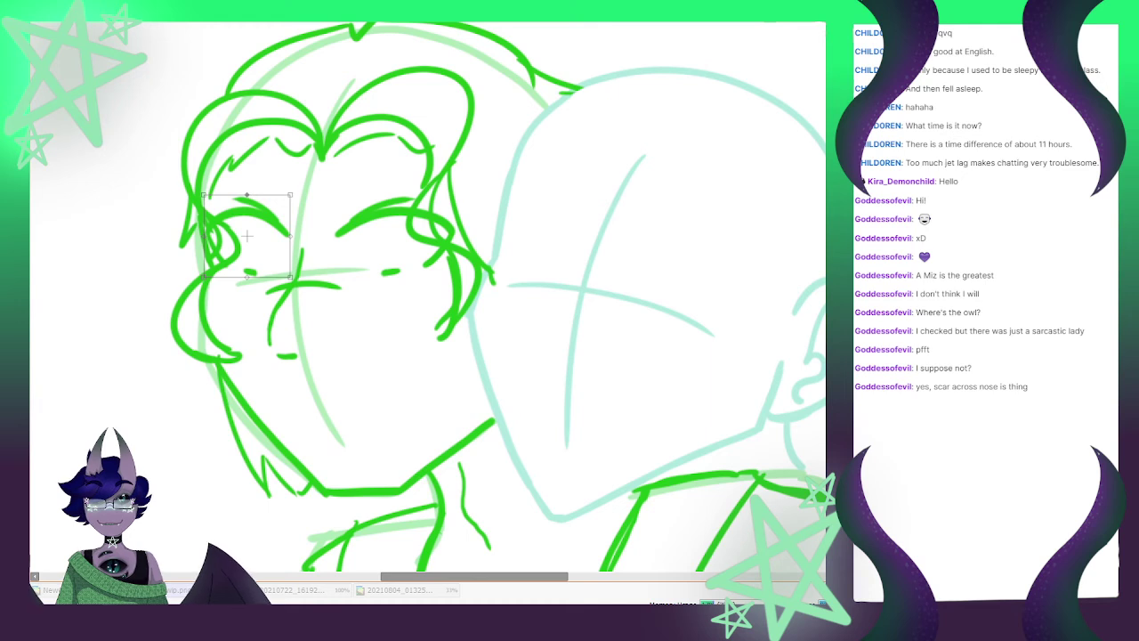
left_click_drag(247, 194, 245, 199)
left_click_drag(290, 278, 289, 270)
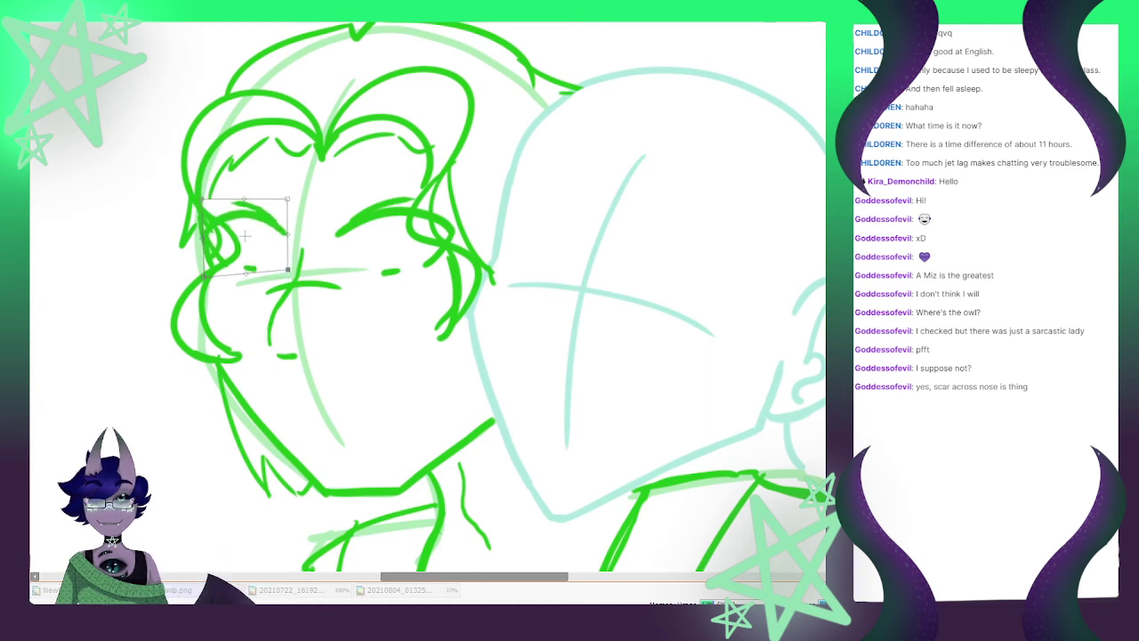
key("Return")
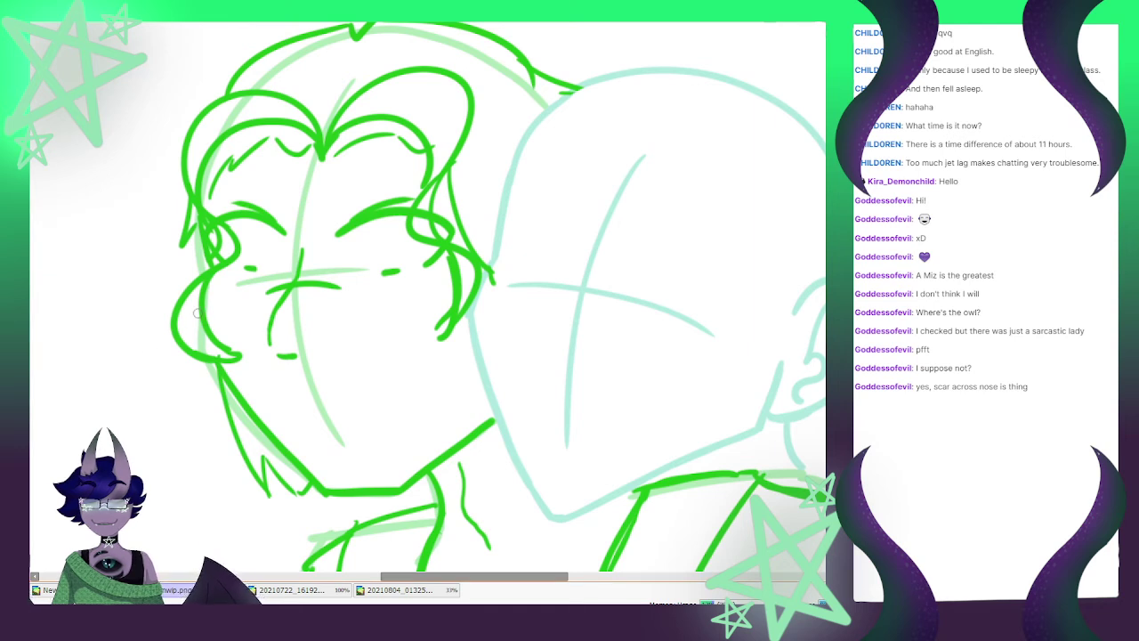
Draw an oval iris under each upper eyelid of the green character
left_click_drag(350, 233, 383, 224)
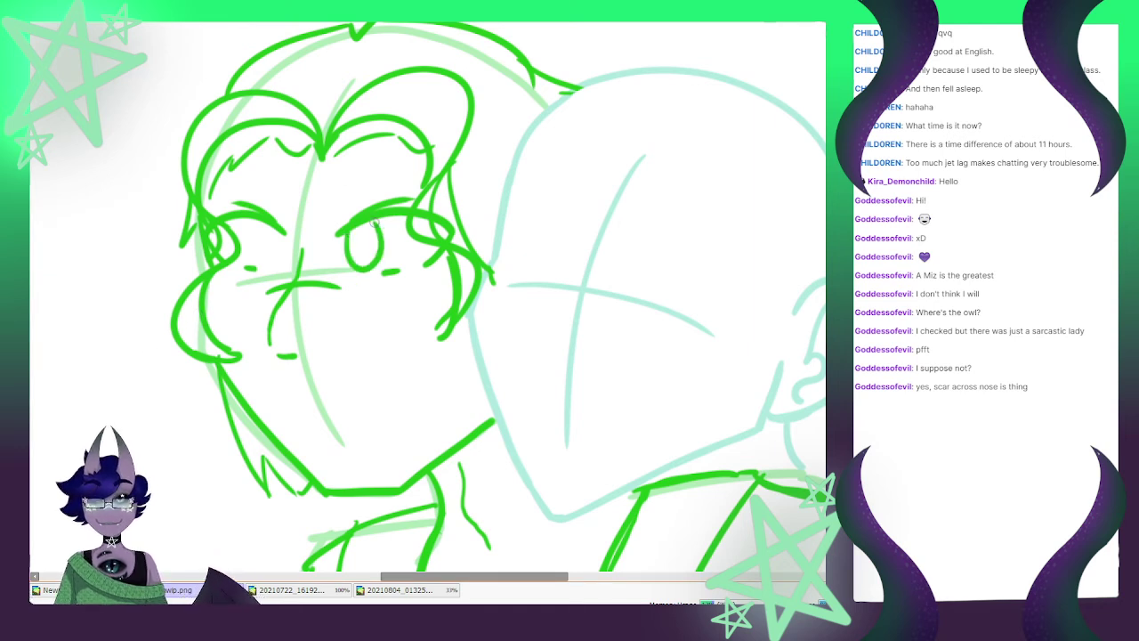
left_click_drag(229, 229, 253, 224)
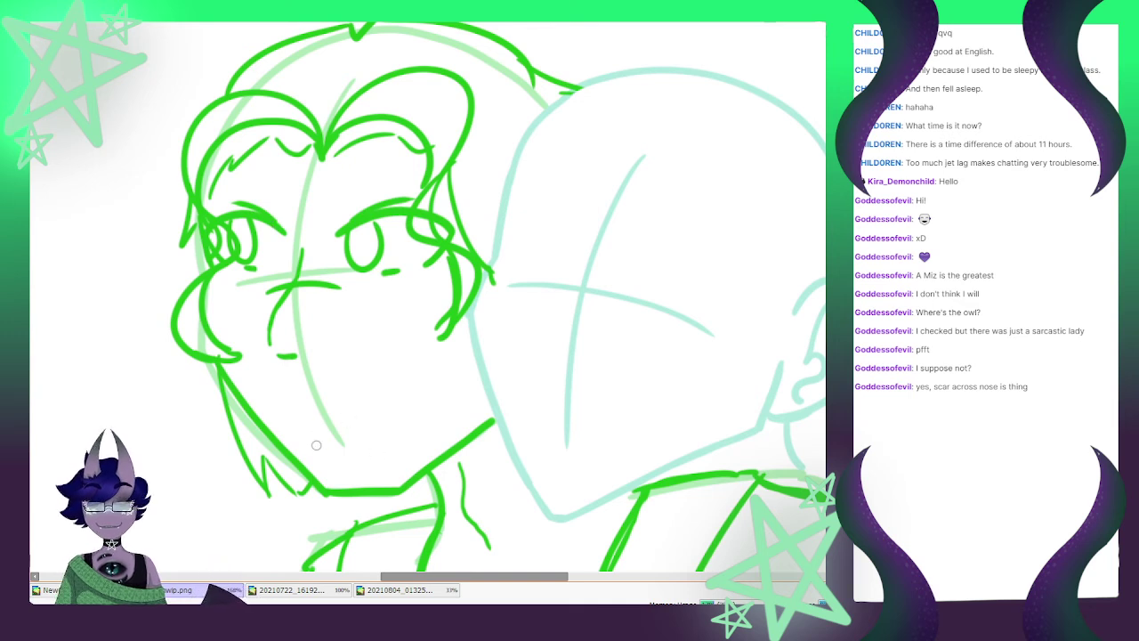
mouse_move(316, 444)
left_mouse_down()
mouse_move(412, 424)
mouse_move(379, 425)
left_mouse_up()
key("ctrl+z")
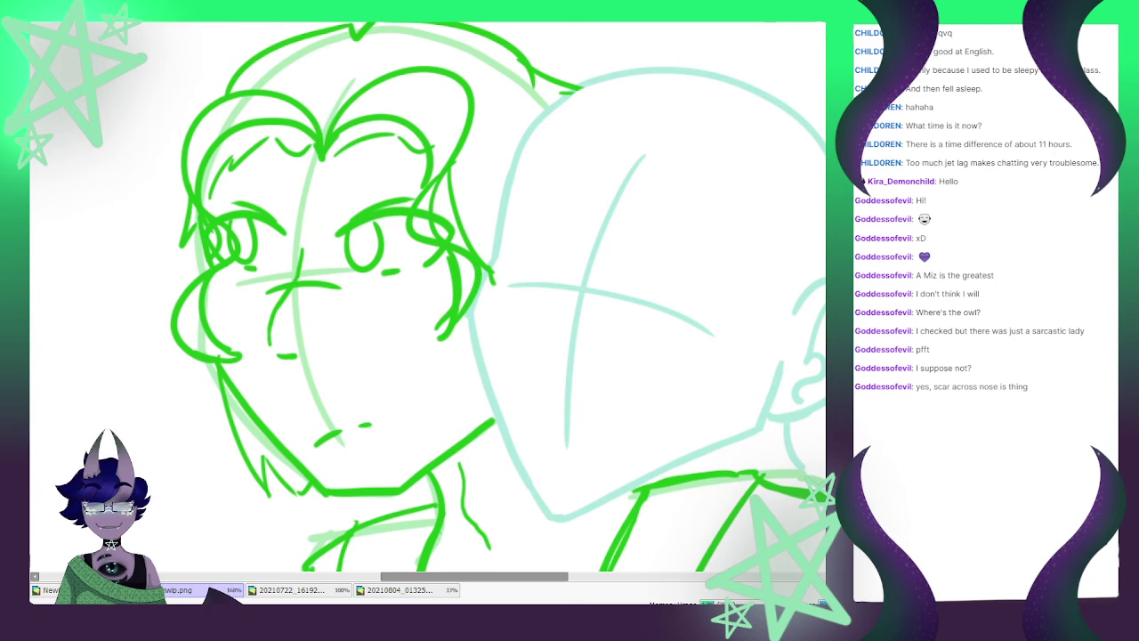
scroll(428, 297, "down", 5)
scroll(428, 297, "up", 3)
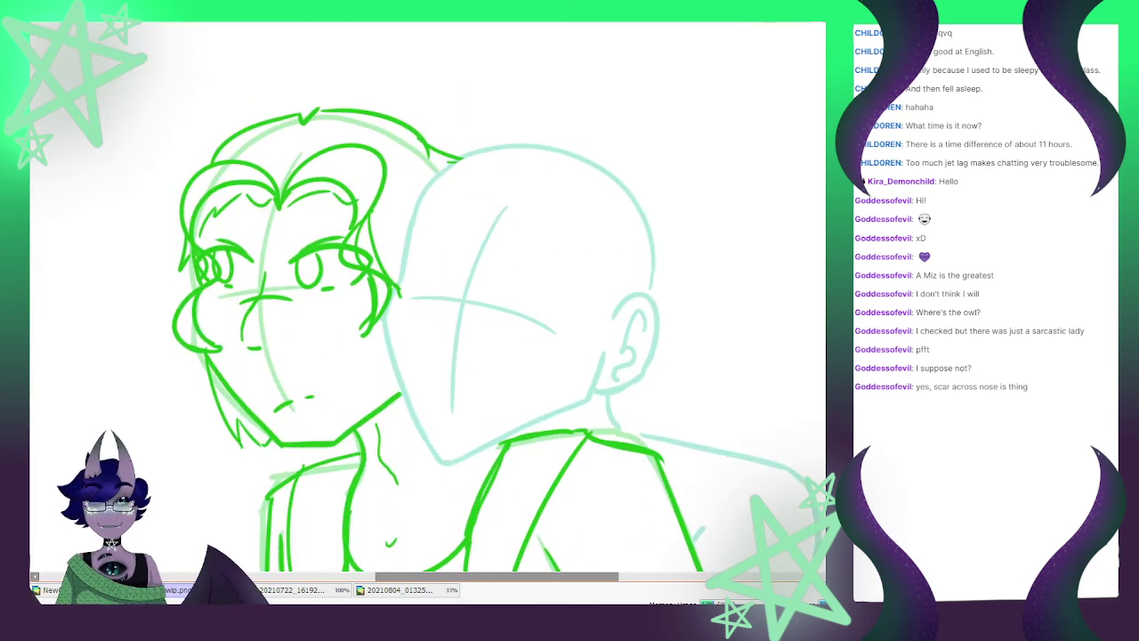
key("ctrl+z")
key("ctrl+z")
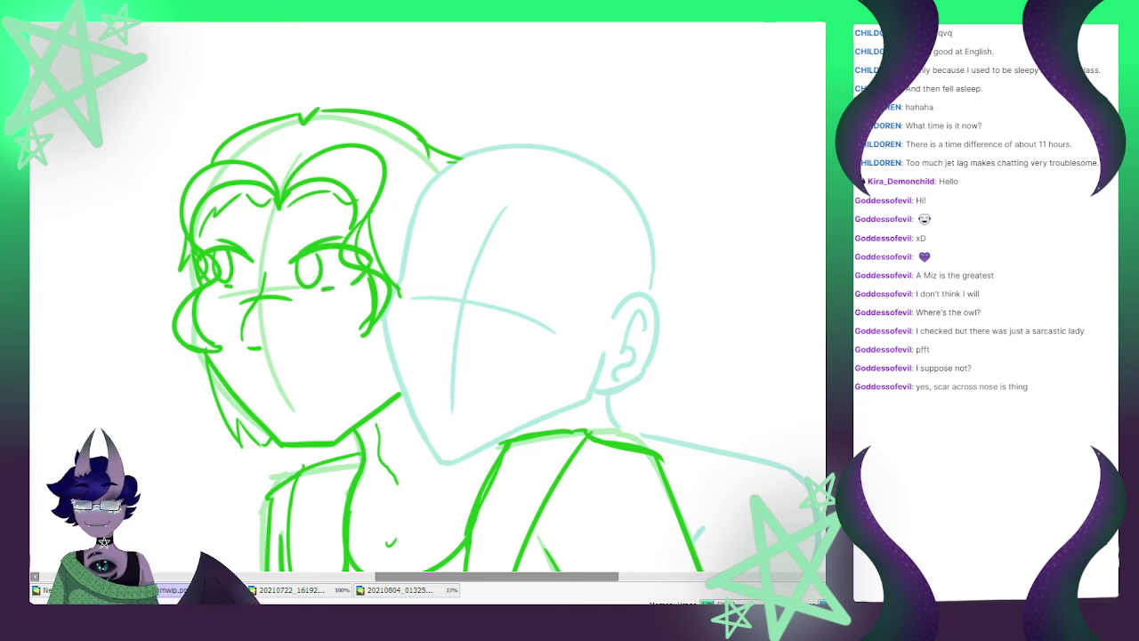
Transform the green character's pair of eyes, adjusting their width and position slightly to fit the face
key("ctrl+t")
left_click_drag(375, 234, 405, 224)
left_click_drag(298, 258, 283, 260)
left_click_drag(179, 261, 194, 261)
left_click_drag(291, 260, 285, 234)
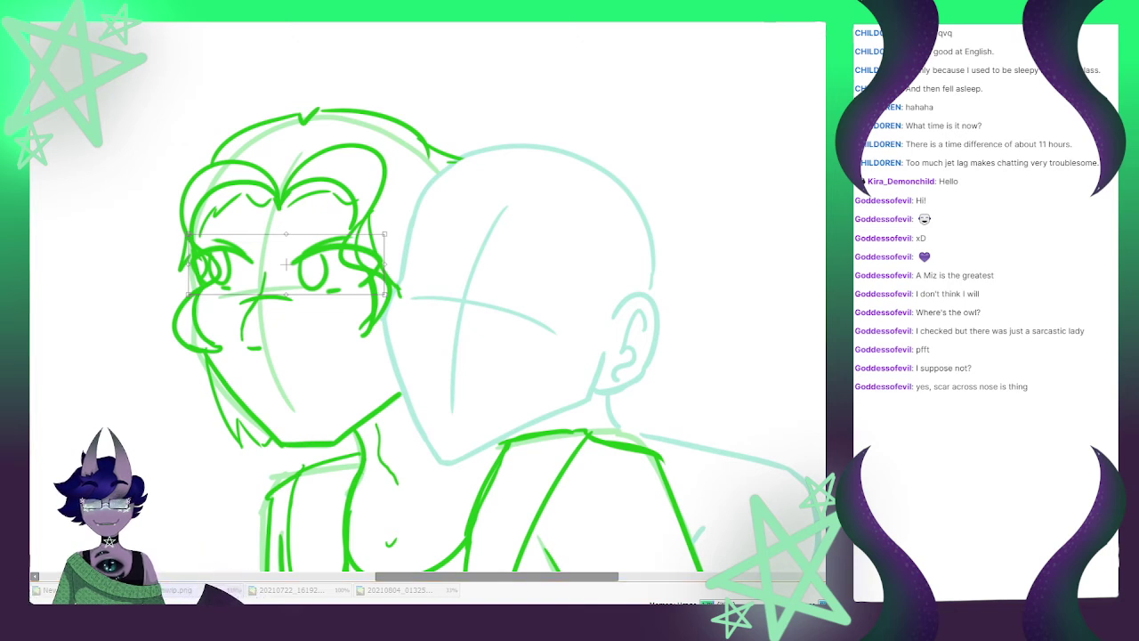
key("Return")
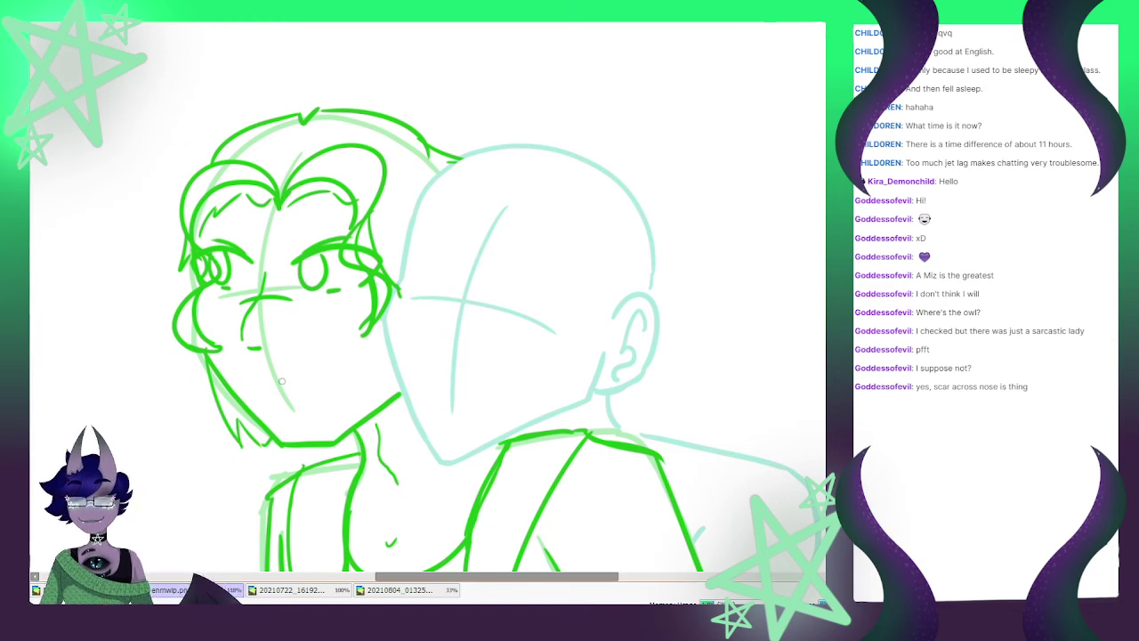
Sketch the green character's mouth as a short broken line above the chin
mouse_move(278, 396)
left_mouse_down()
mouse_move(362, 389)
mouse_move(323, 390)
left_mouse_up()
key("ctrl+z")
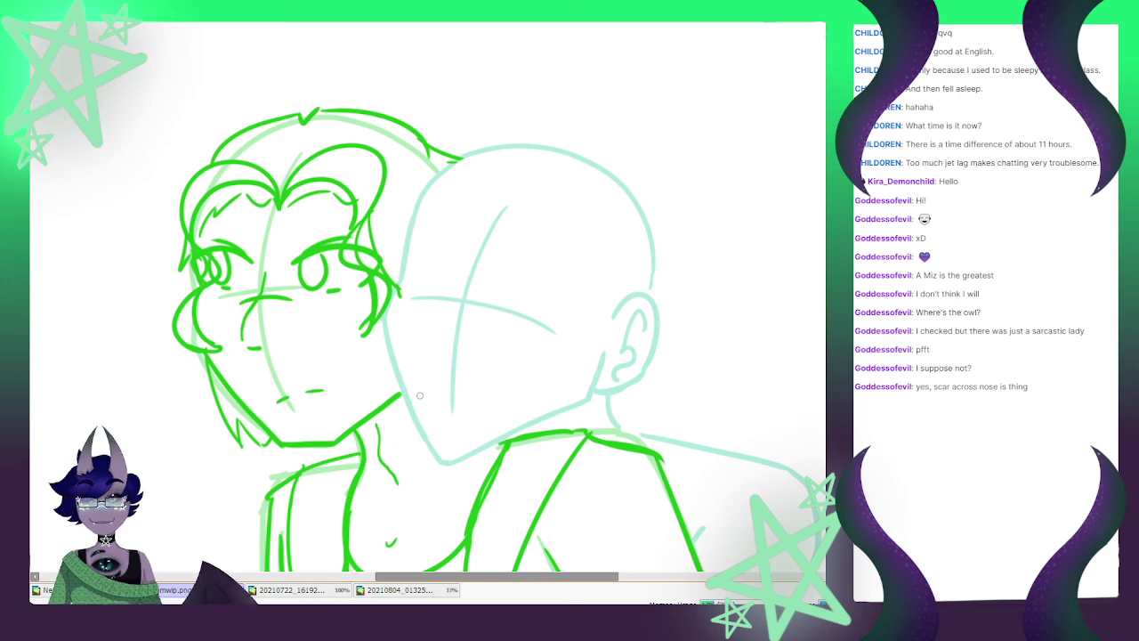
scroll(300, 105, "down", 5)
scroll(328, 113, "up", 4)
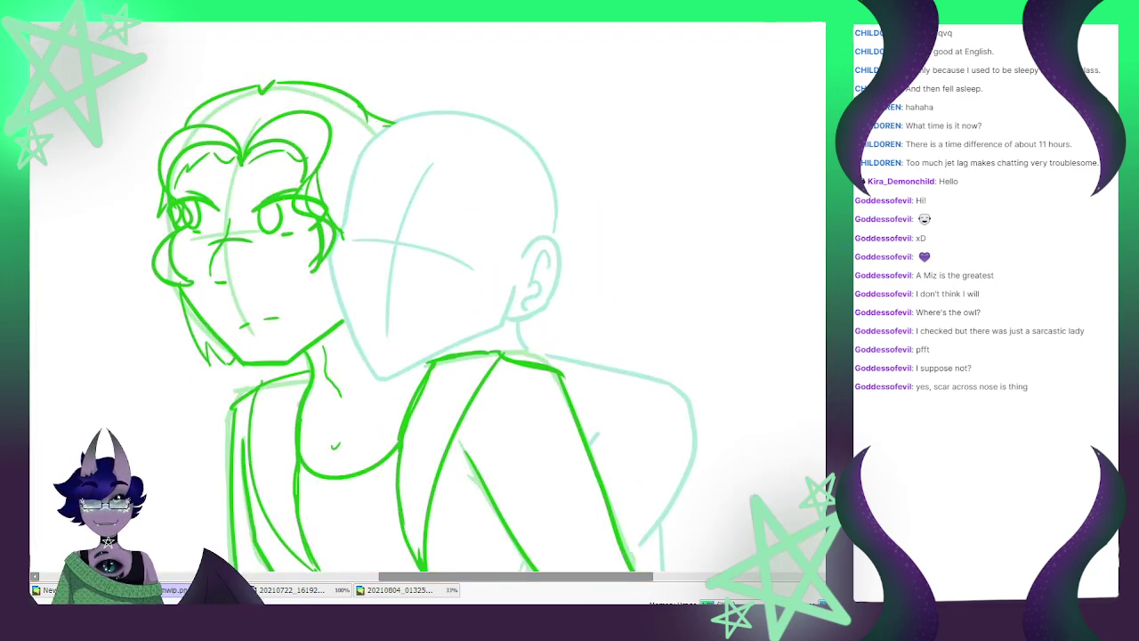
Rotate the green character's facial features slightly and nudge them toward the near side of the face
key("ctrl+t")
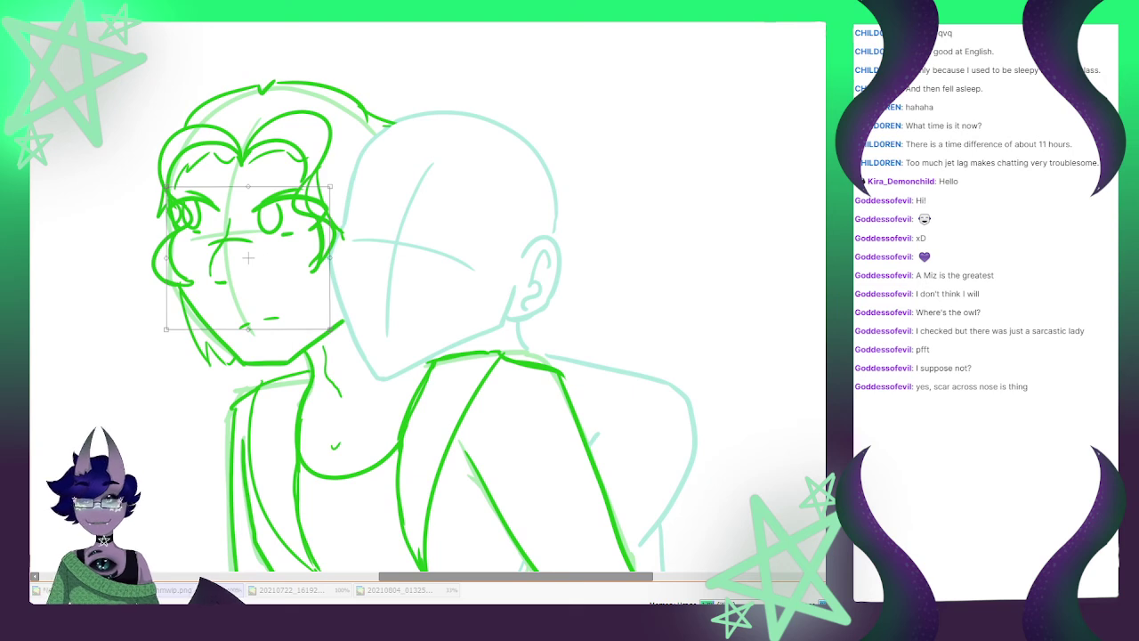
left_click_drag(347, 173, 342, 167)
left_click_drag(248, 258, 251, 258)
key("Return")
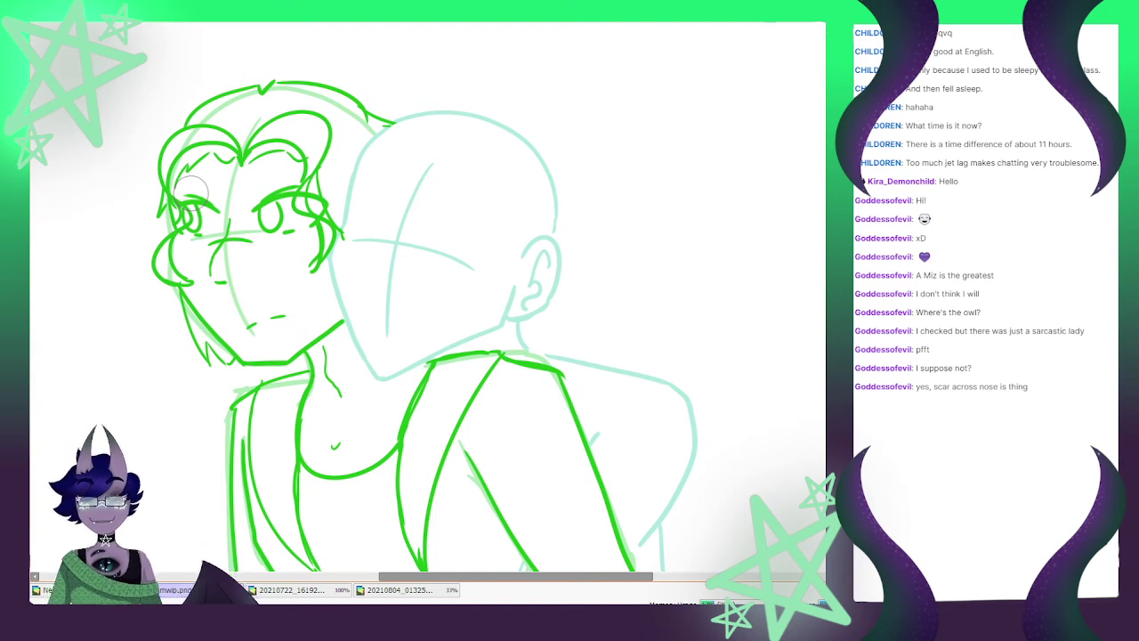
left_click(297, 590)
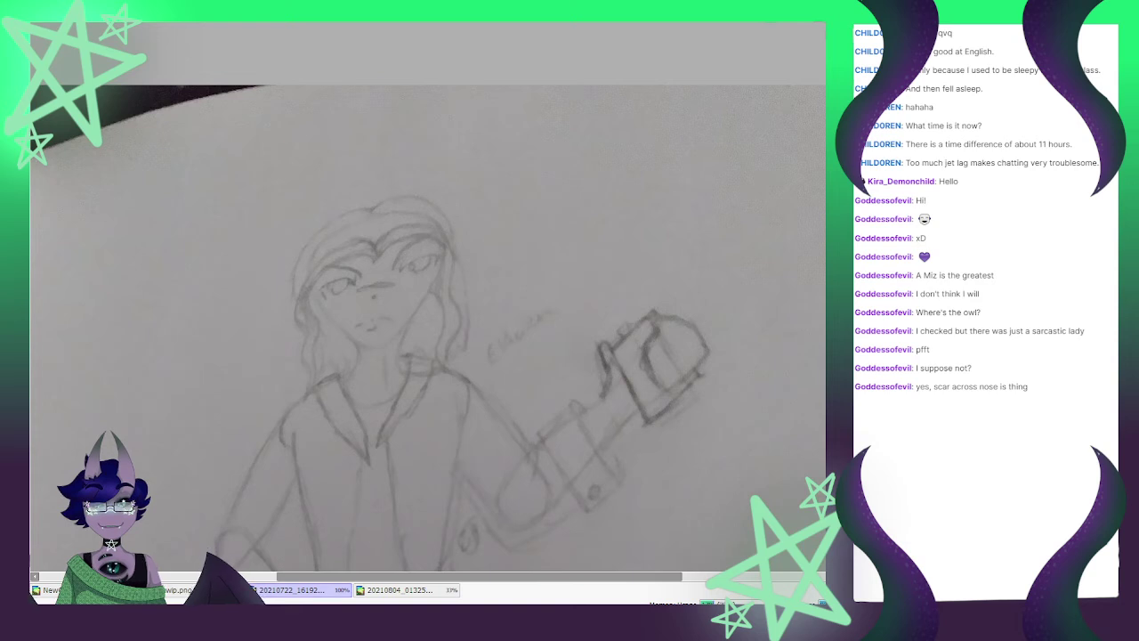
left_click(209, 589)
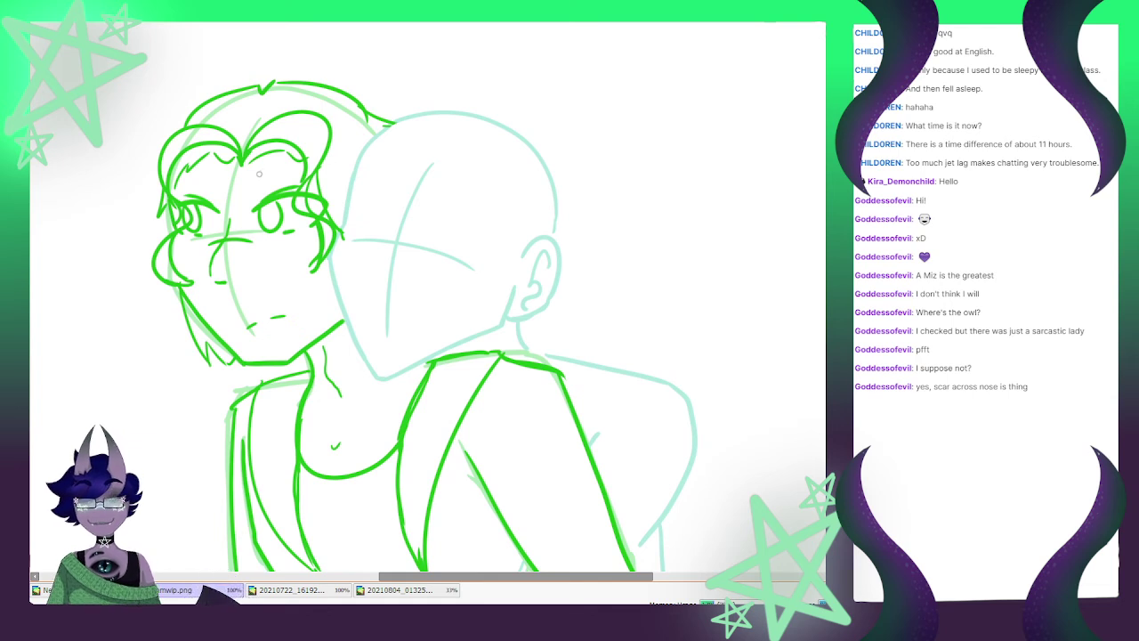
left_click_drag(254, 181, 304, 160)
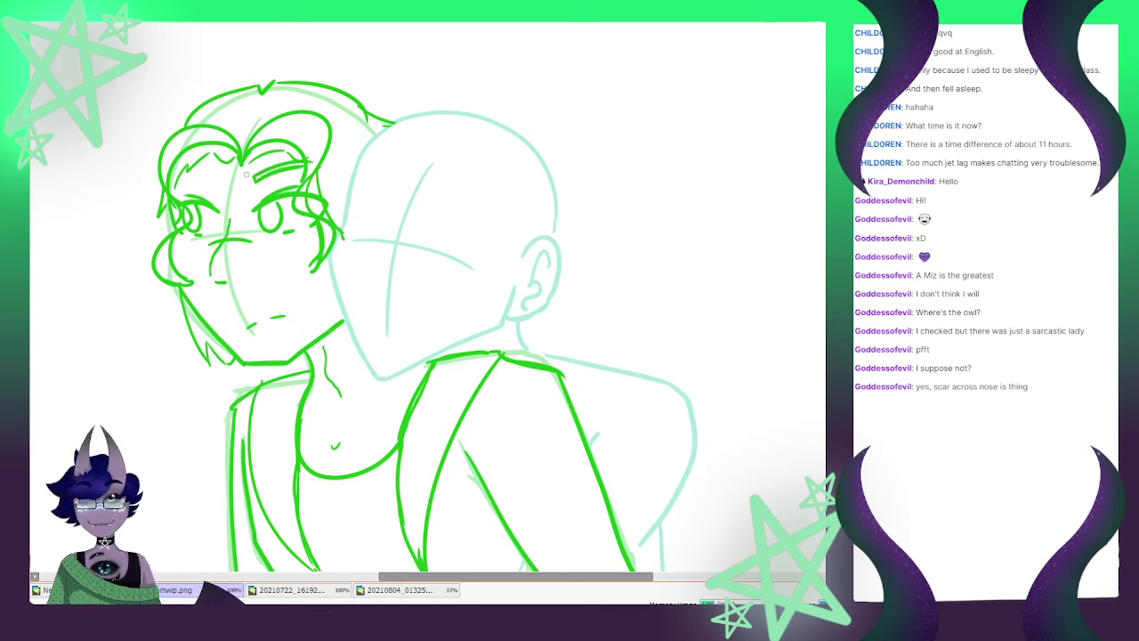
mouse_move(219, 182)
left_mouse_down()
mouse_move(169, 184)
mouse_move(233, 179)
left_mouse_up()
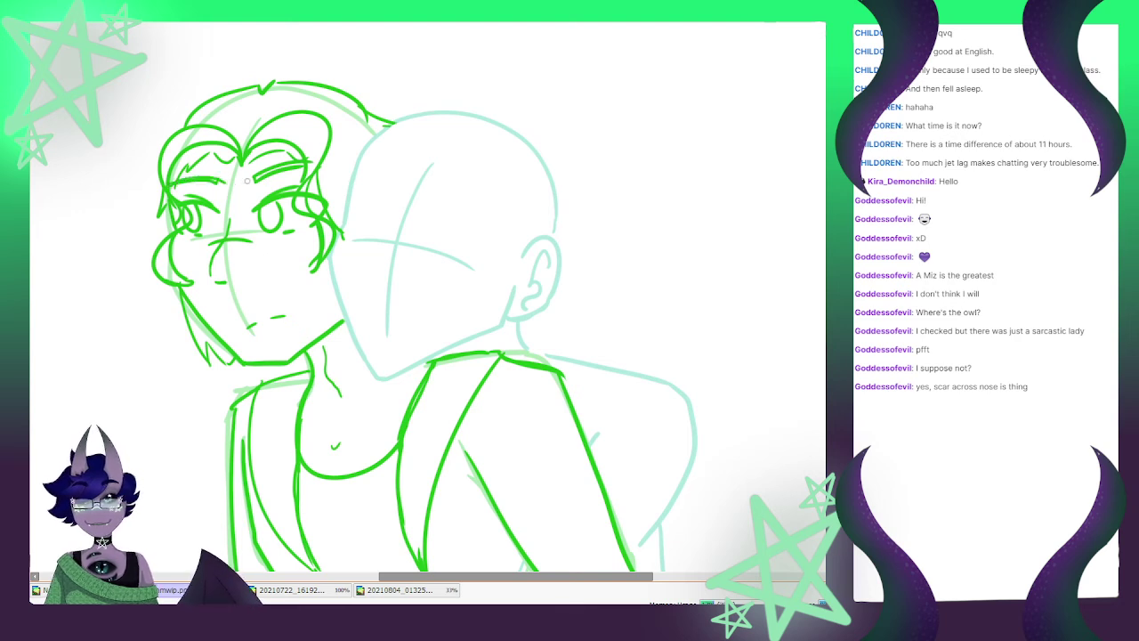
key("ctrl+z")
key("ctrl+z")
key("ctrl+z")
key("ctrl+z")
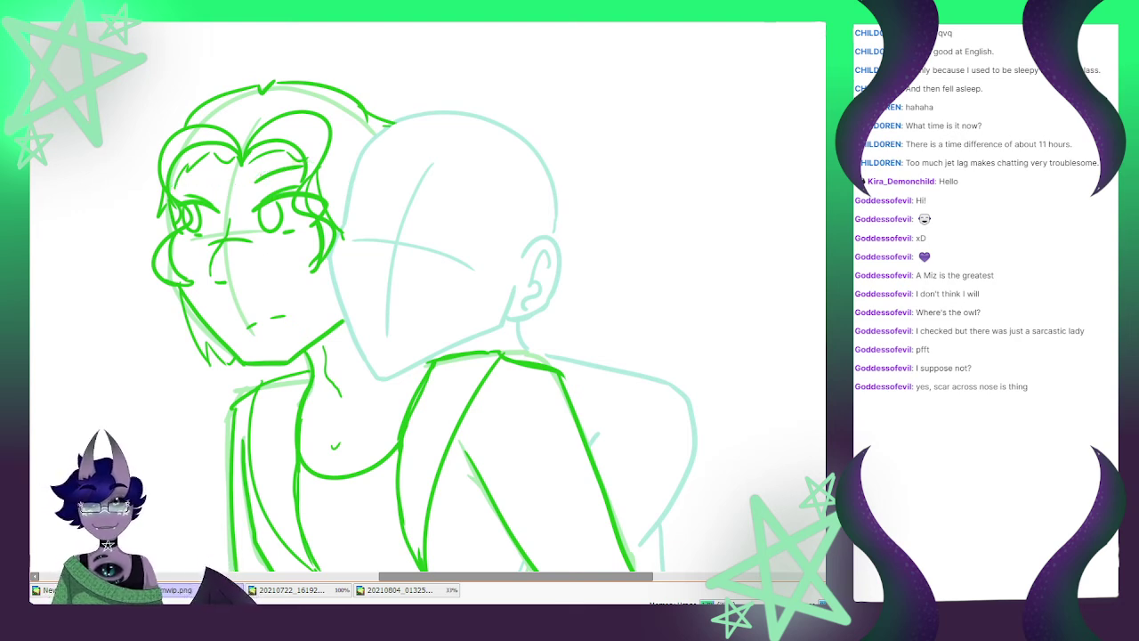
Add a crease at the mouth's near corner, a short line under the eye and a short cheek line near the jaw
left_click_drag(287, 304, 297, 312)
key("ctrl+z")
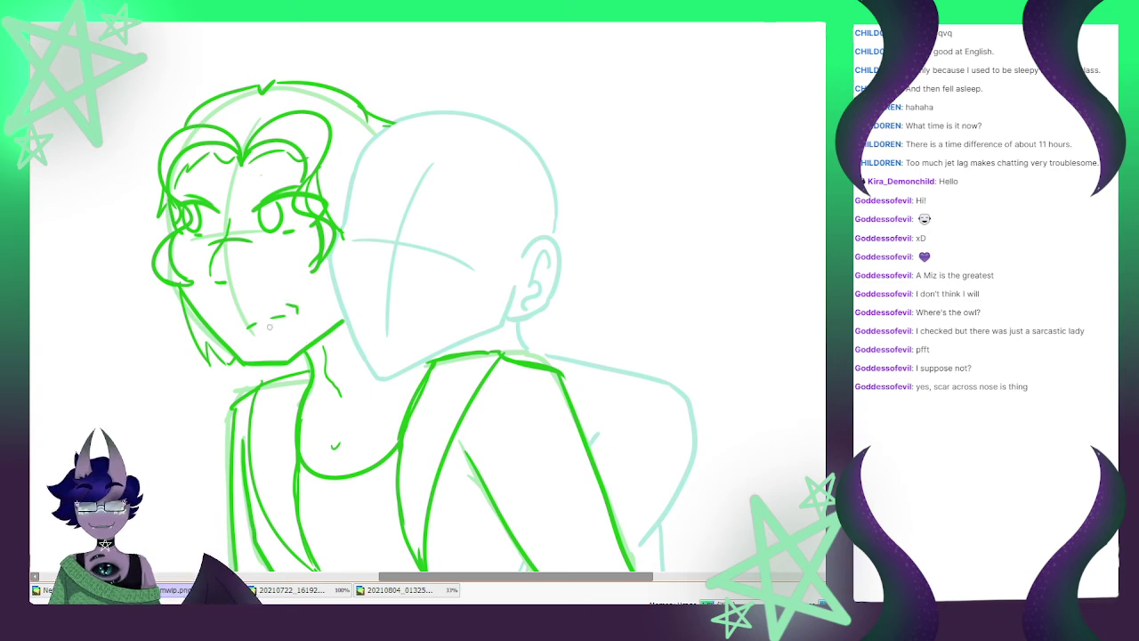
left_click_drag(272, 240, 283, 237)
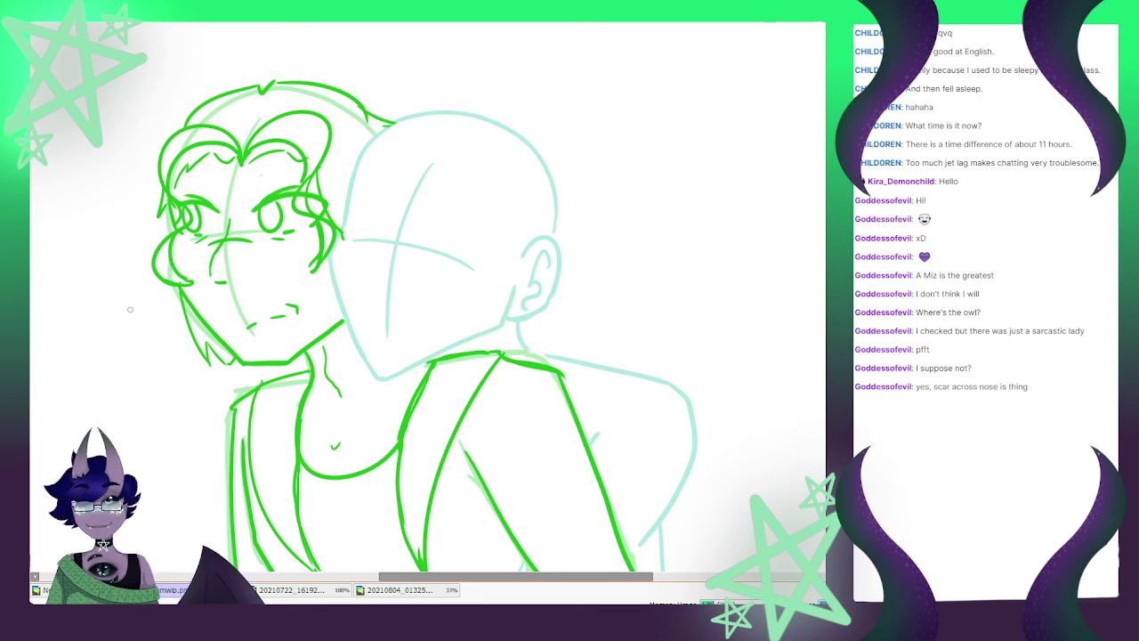
left_click_drag(329, 277, 318, 295)
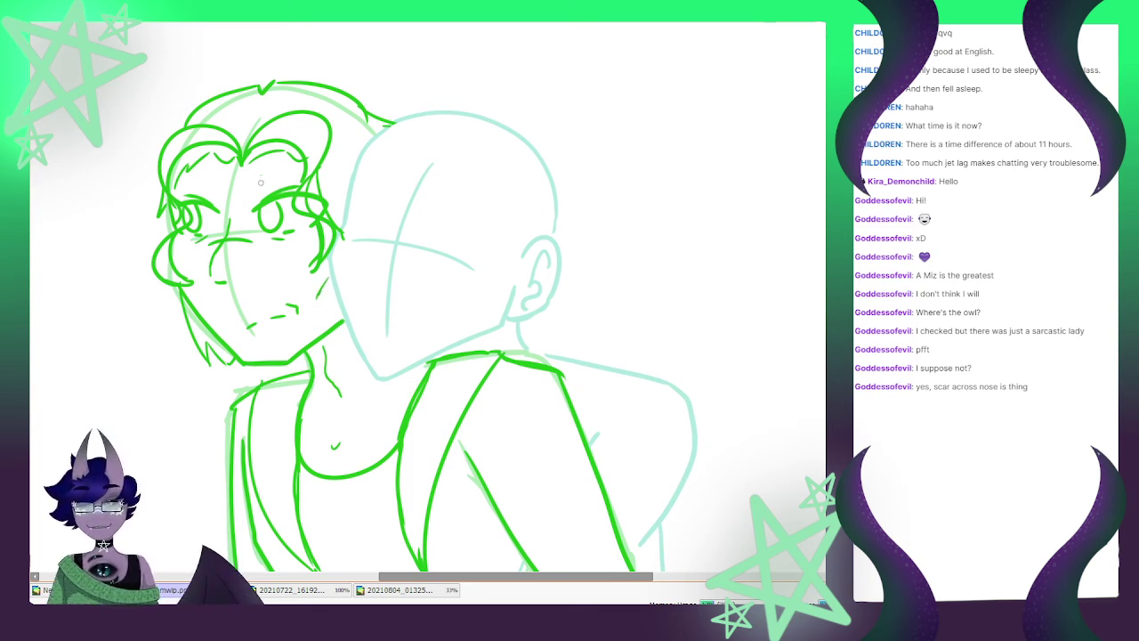
Draw the green character's two eyebrows between the eyes and the hairline, angled down toward the nose bridge
left_click_drag(256, 185, 302, 168)
left_click_drag(223, 184, 187, 174)
Clear the existing nose lines and the scar from the middle of the green character's face
scroll(221, 165, "down", 4)
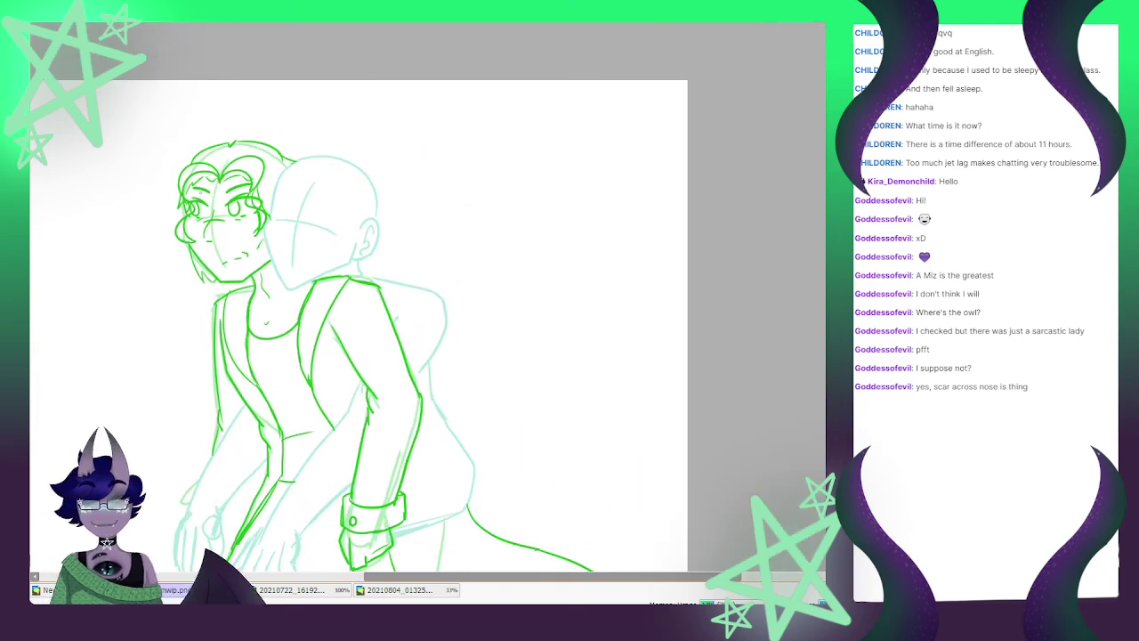
scroll(222, 165, "up", 5)
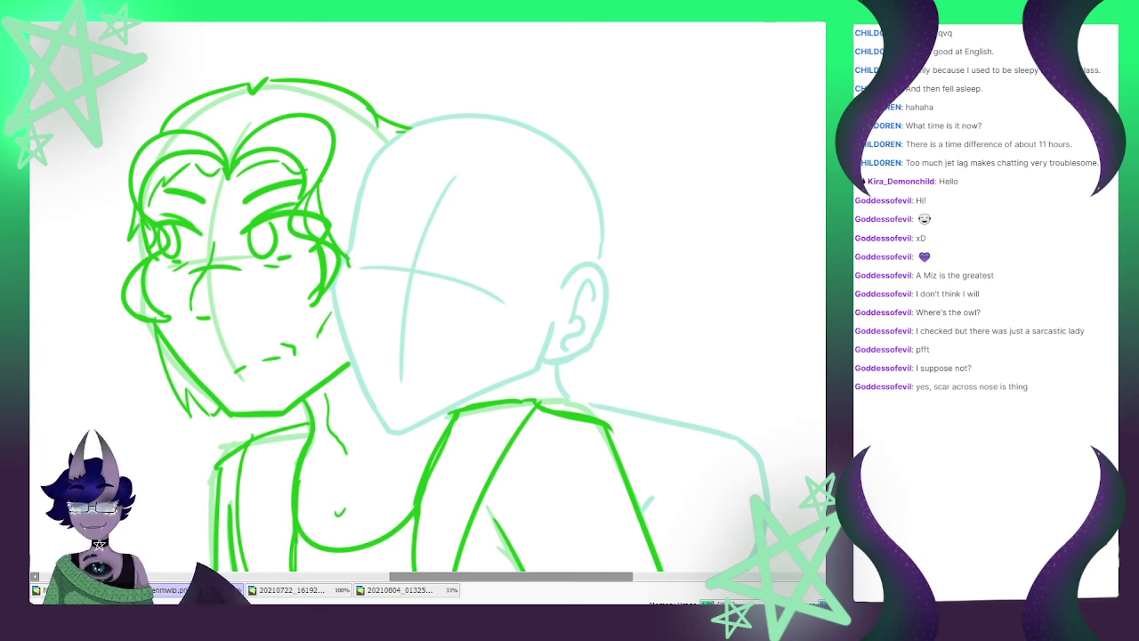
mouse_move(214, 241)
left_mouse_down()
mouse_move(205, 285)
mouse_move(234, 296)
left_mouse_up()
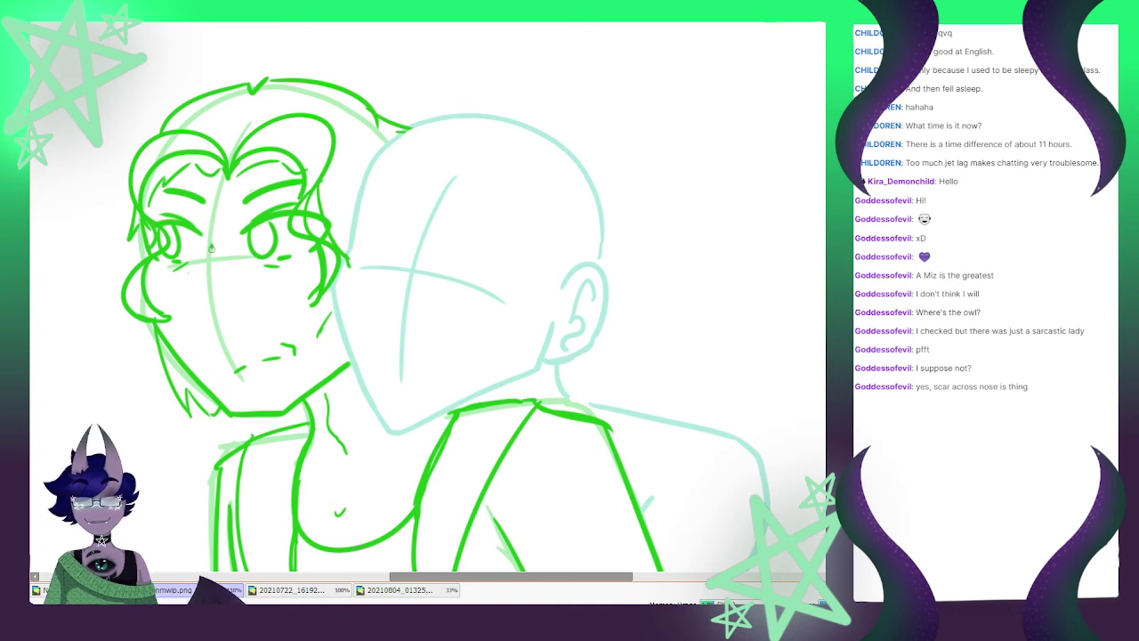
left_click_drag(211, 247, 216, 319)
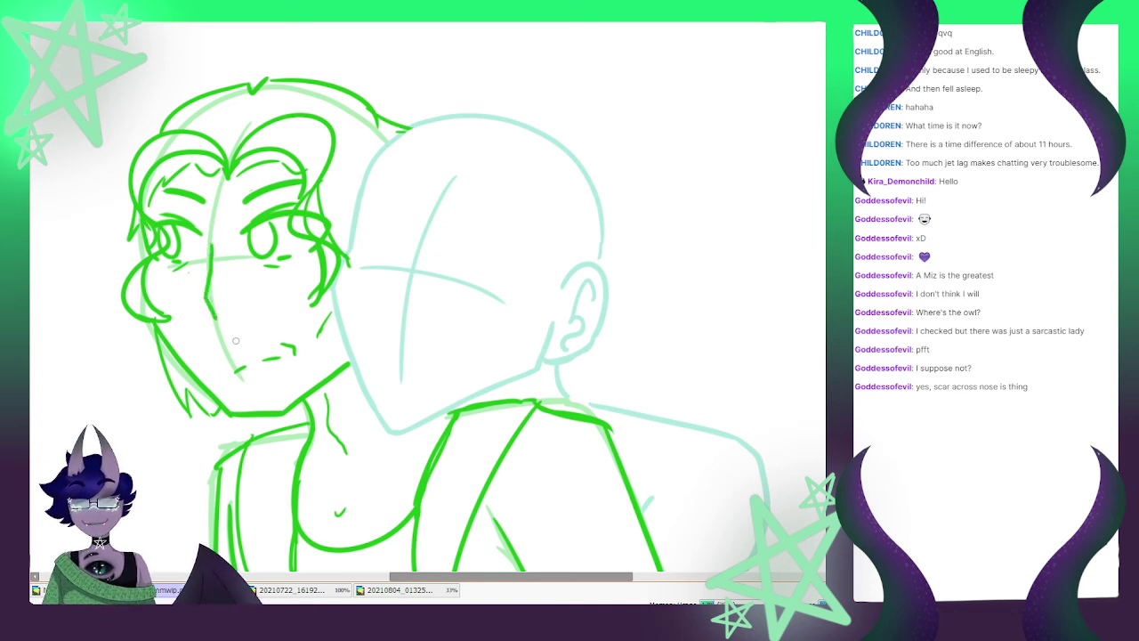
key("ctrl+z")
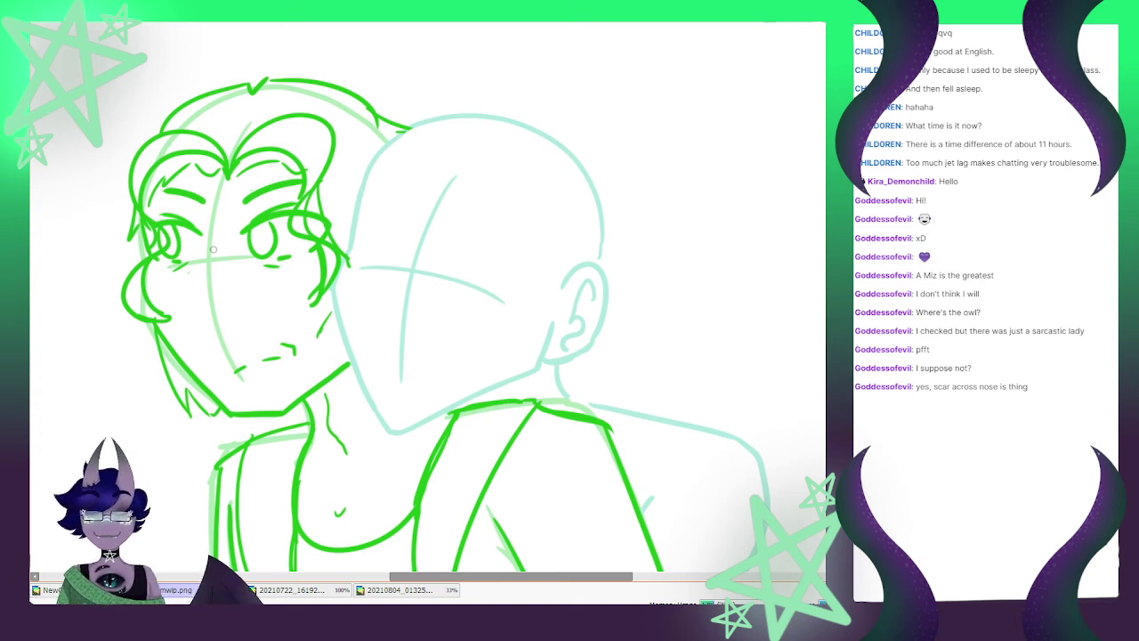
mouse_move(211, 233)
left_mouse_down()
mouse_move(190, 284)
mouse_move(213, 254)
left_mouse_up()
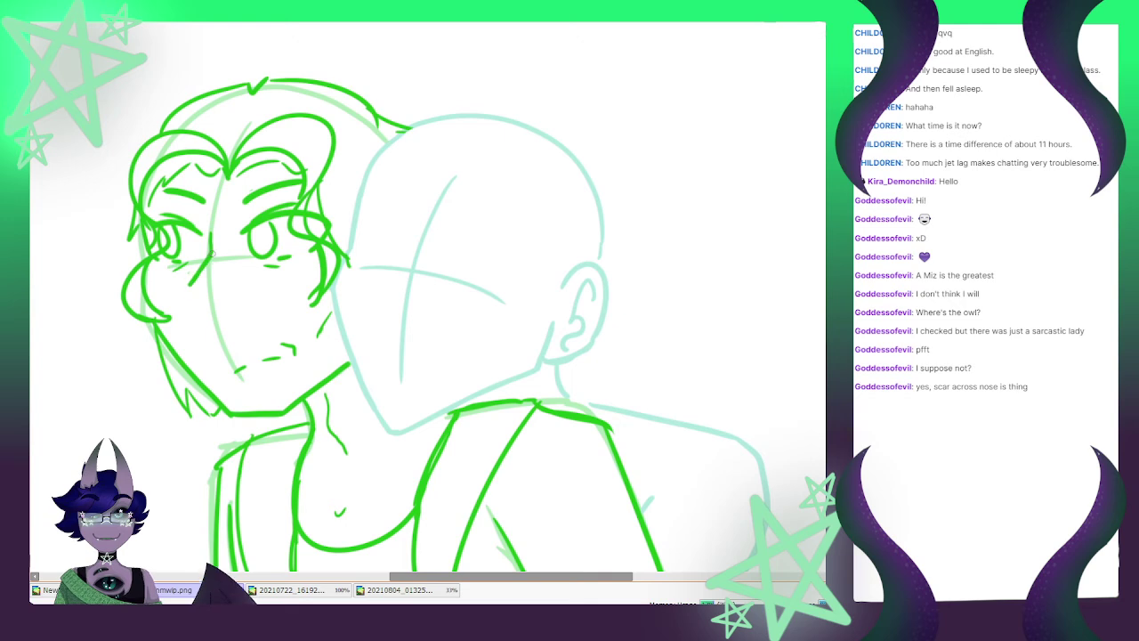
mouse_move(204, 301)
left_mouse_down()
mouse_move(223, 313)
mouse_move(219, 254)
mouse_move(206, 288)
left_mouse_up()
key("e")
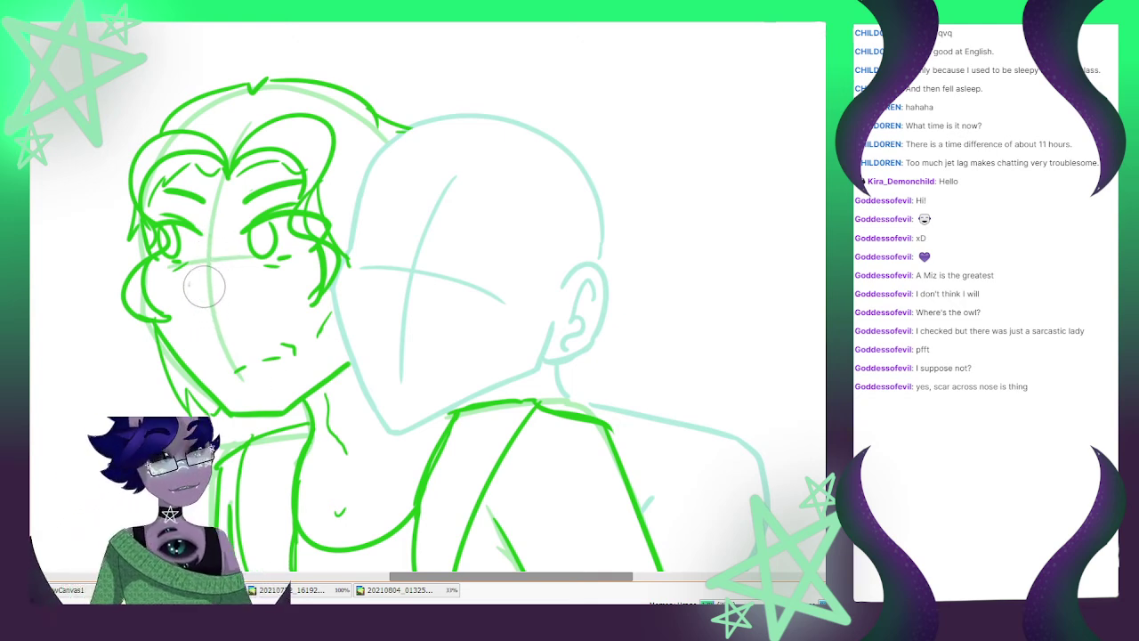
key("b")
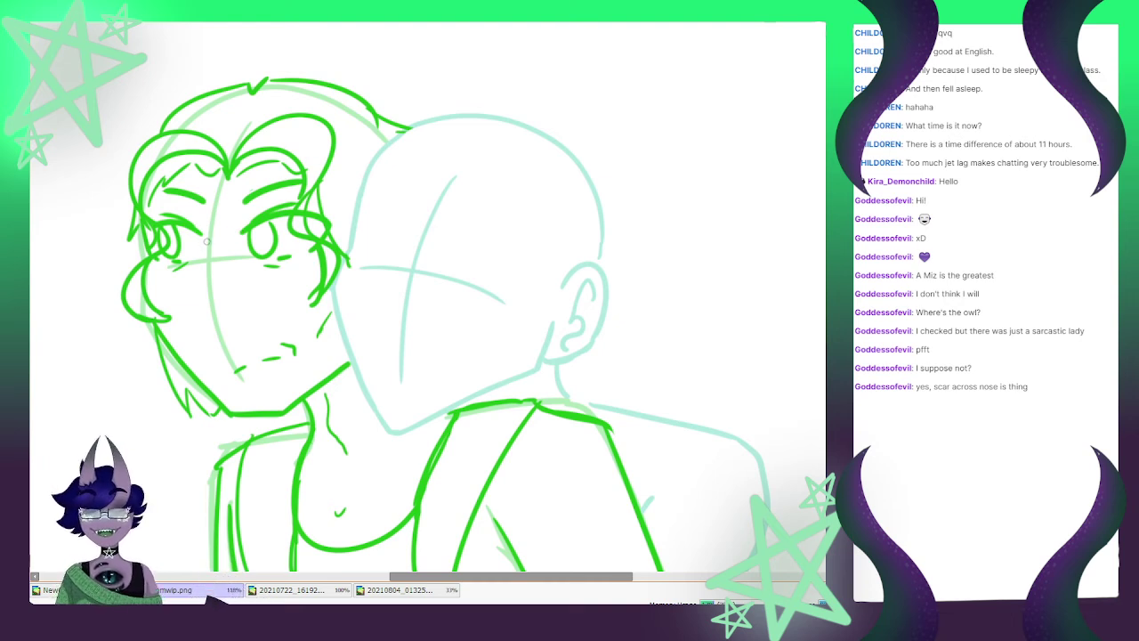
mouse_move(206, 234)
left_mouse_down()
mouse_move(194, 290)
mouse_move(219, 308)
left_mouse_up()
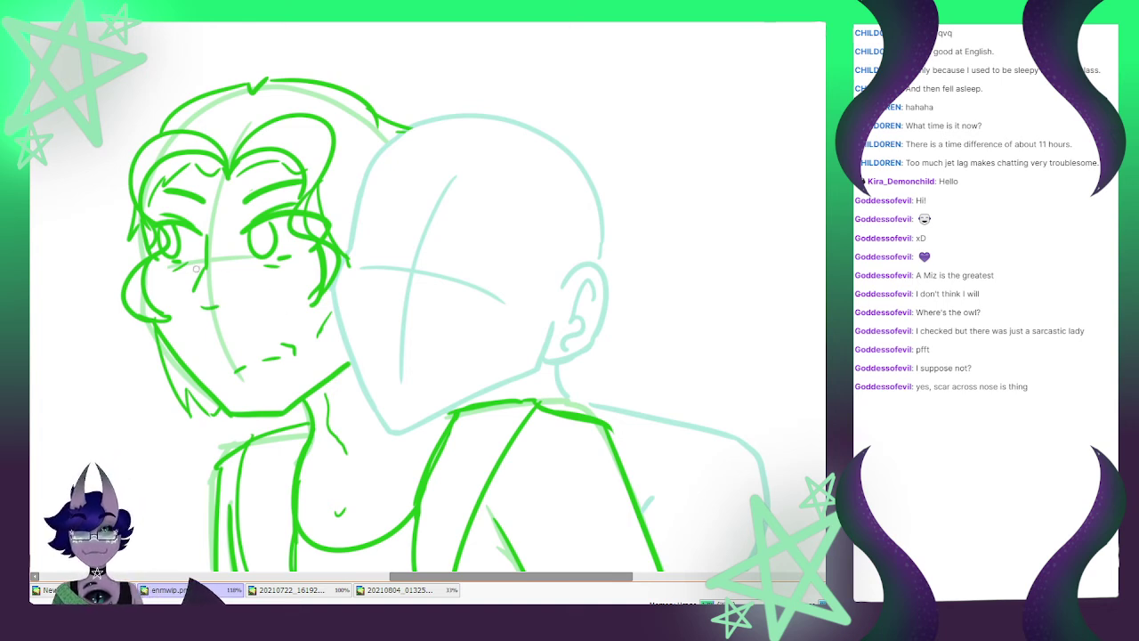
left_click_drag(191, 267, 245, 265)
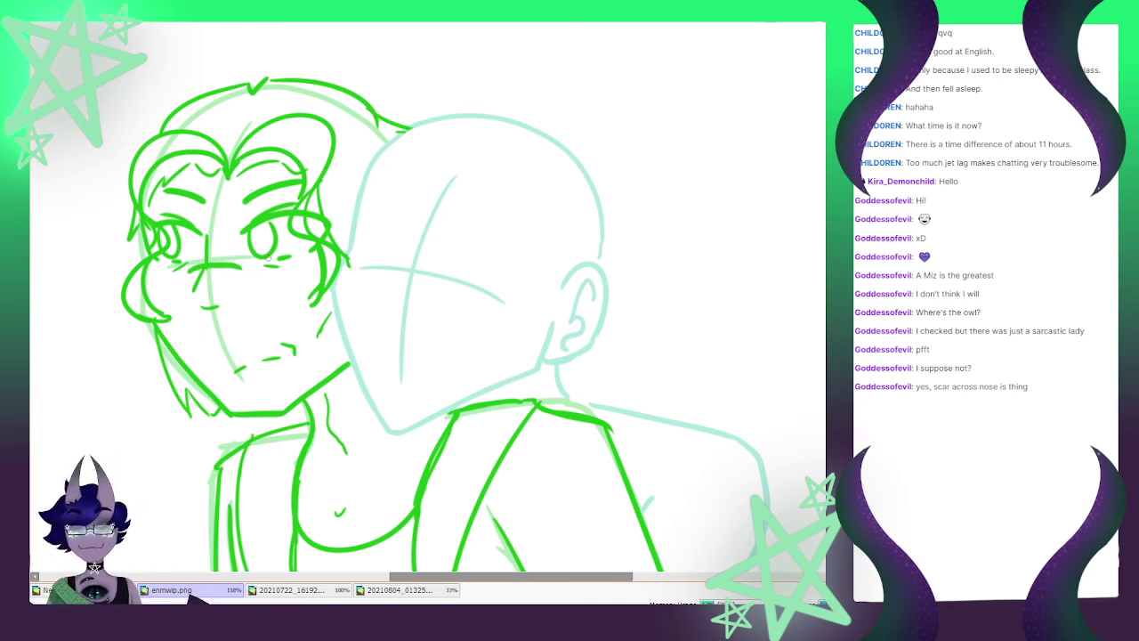
key("ctrl+z")
key("ctrl+z")
key("ctrl+z")
key("ctrl+z")
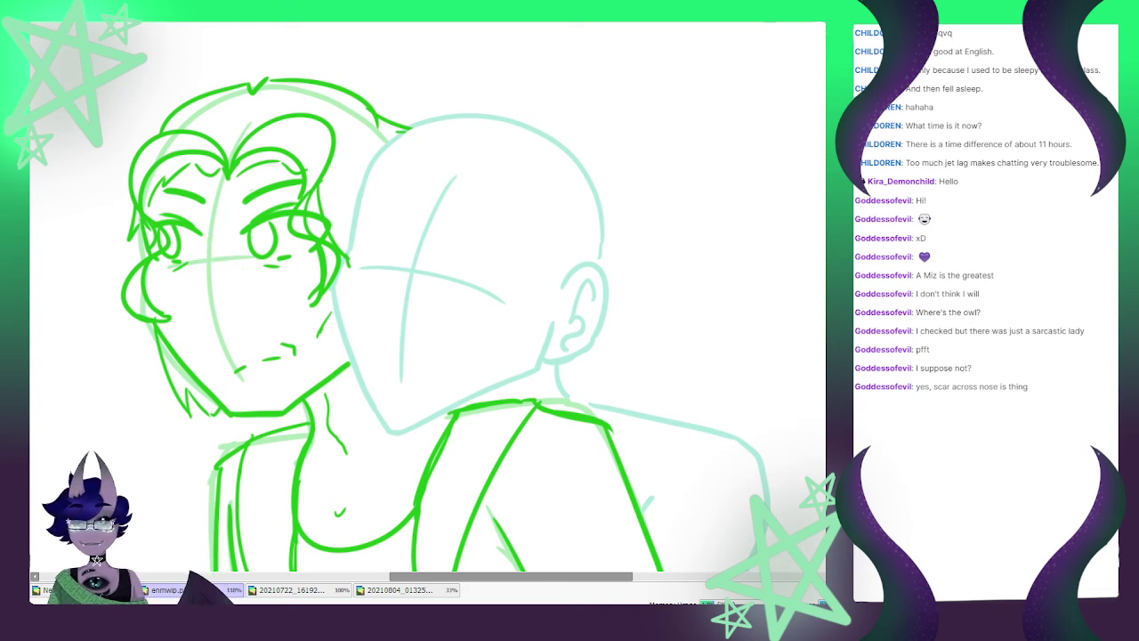
Draw the green character's nose with a scar across its bridge, and transform it with a slight clockwise rotation and a small stretch
mouse_move(210, 238)
left_mouse_down()
mouse_move(195, 291)
mouse_move(223, 313)
left_mouse_up()
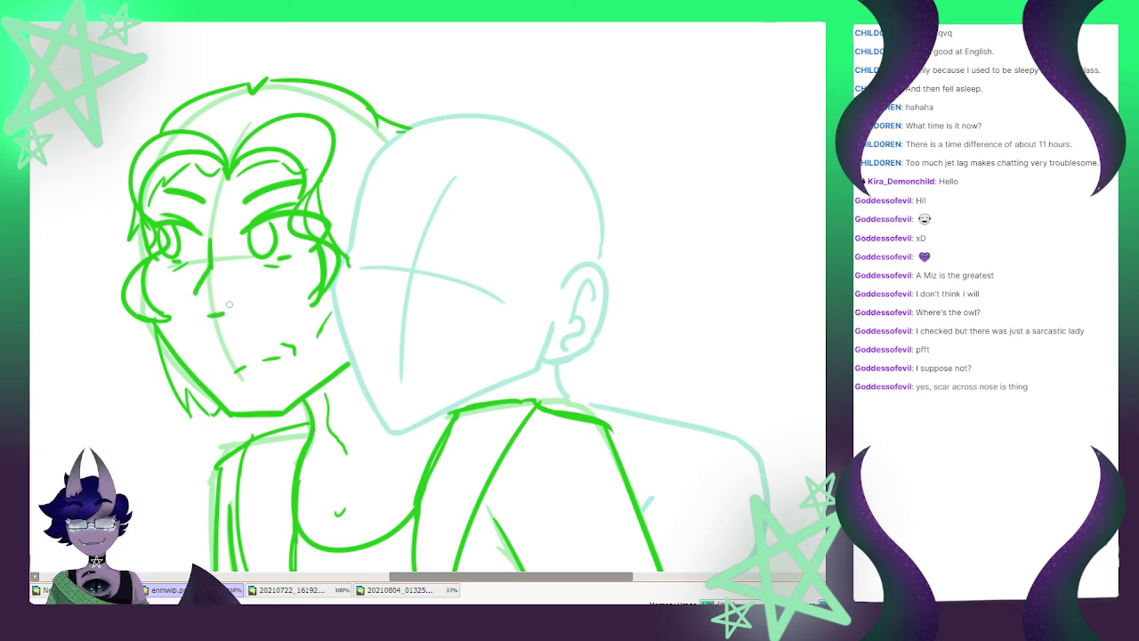
left_click_drag(190, 271, 241, 266)
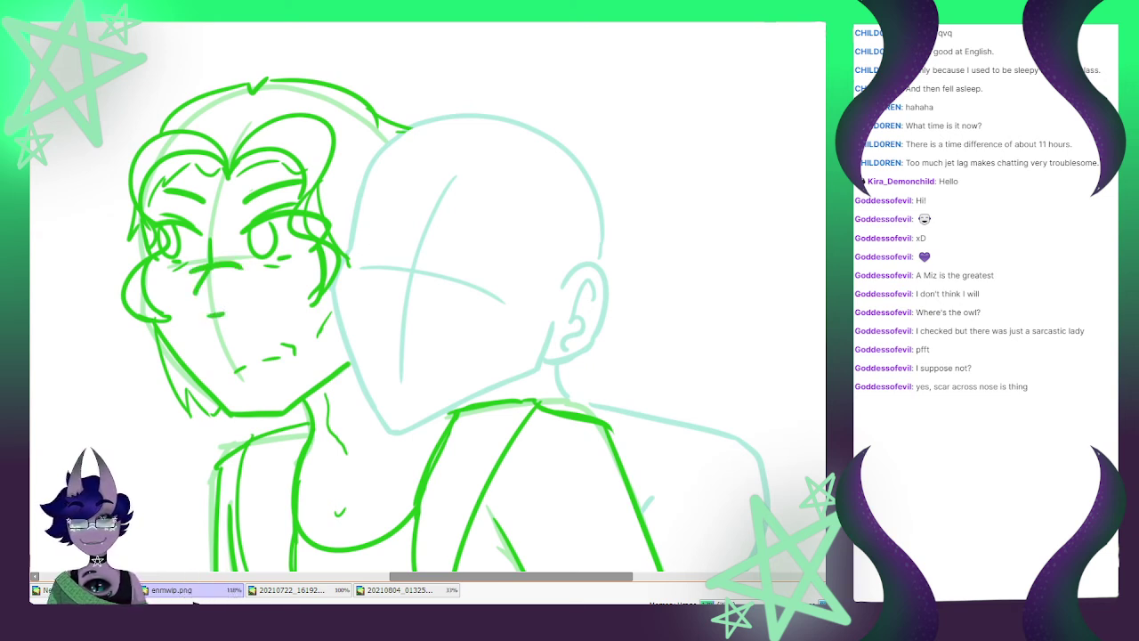
key("ctrl+t")
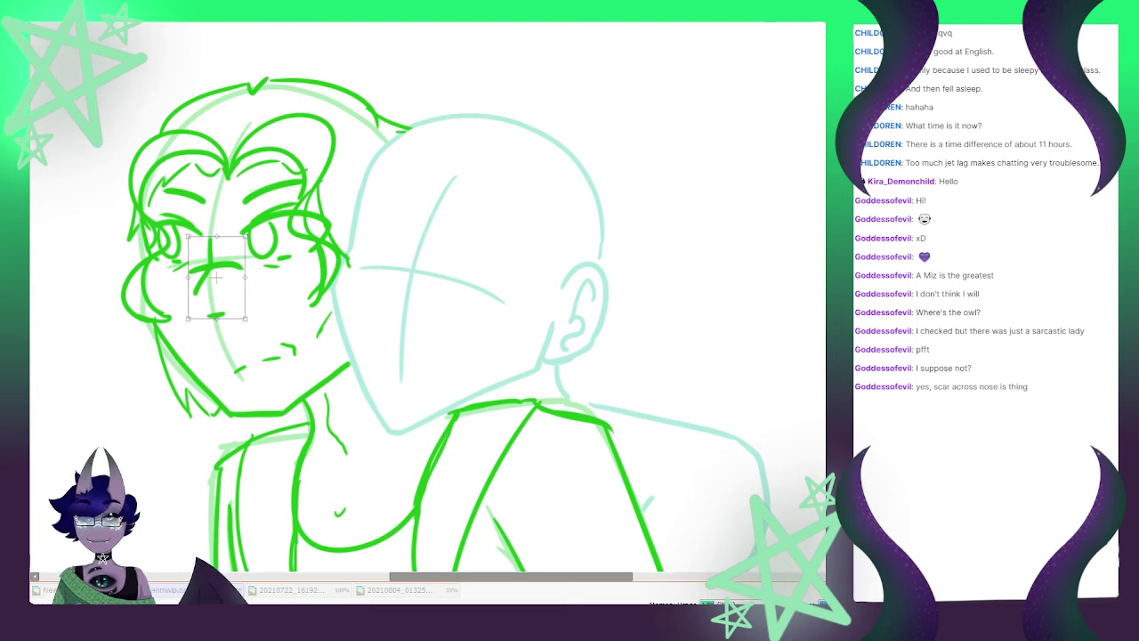
left_click_drag(246, 236, 254, 242)
left_click_drag(216, 278, 213, 276)
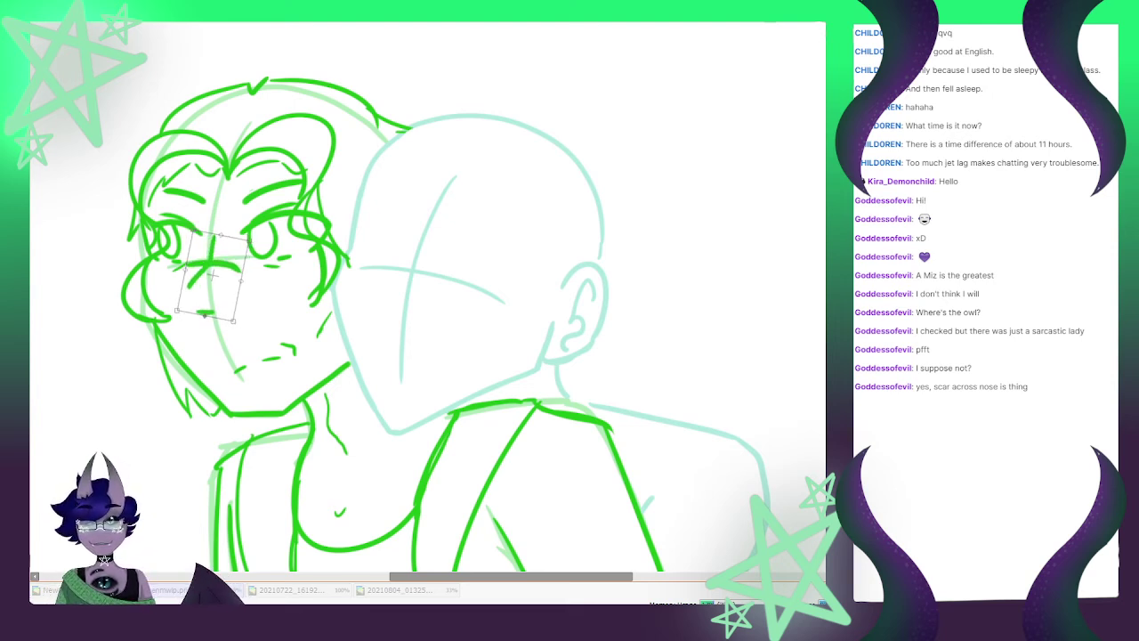
left_click_drag(233, 320, 201, 315)
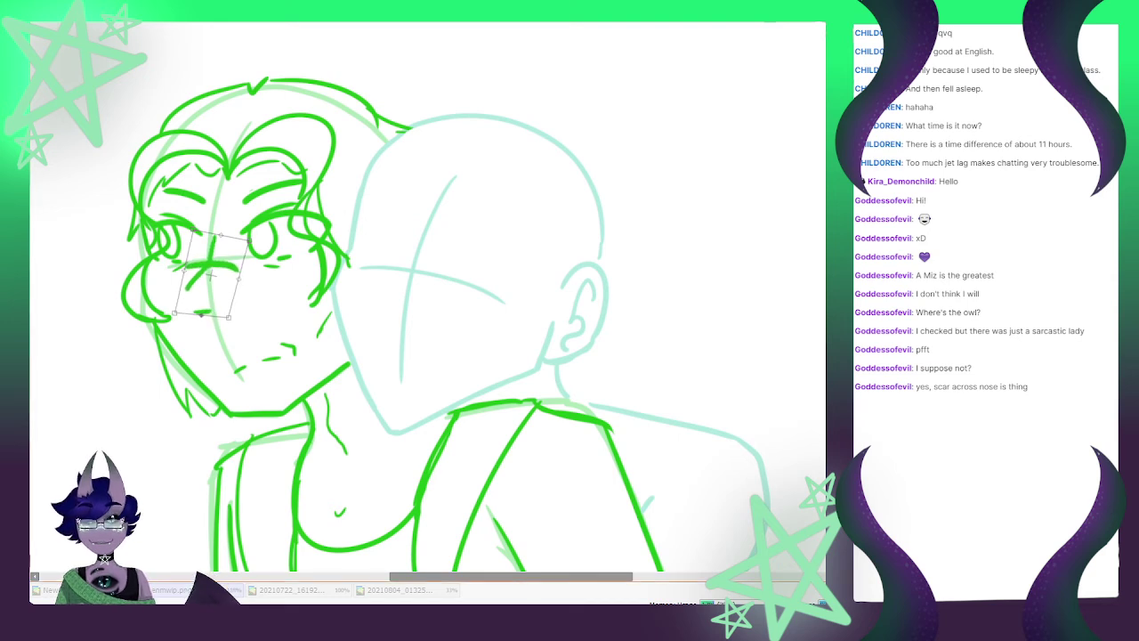
left_click_drag(220, 234, 221, 229)
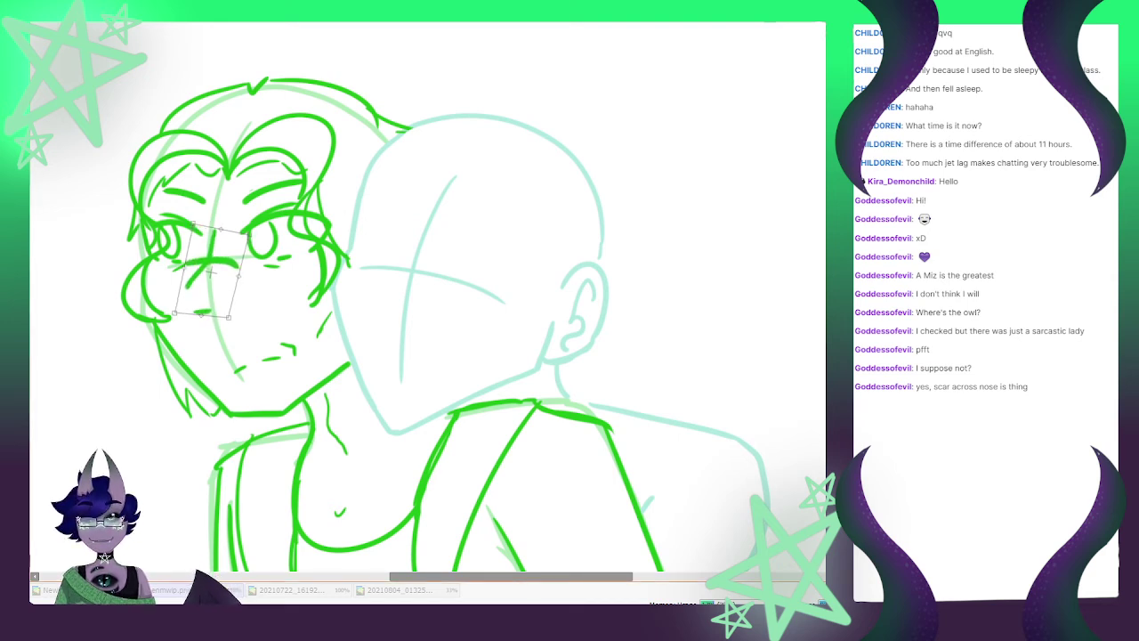
left_click_drag(211, 273, 214, 275)
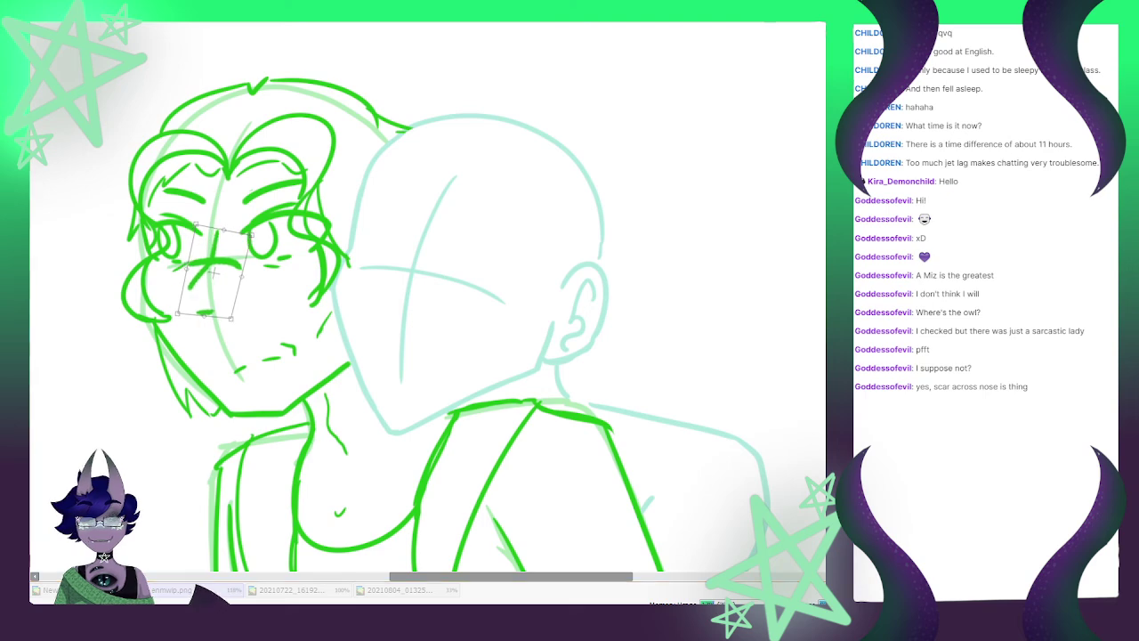
key("Return")
key("ctrl+d")
Examine the green character's sketch at several zoom levels, both with and without the rough construction shown
scroll(241, 394, "down", 3)
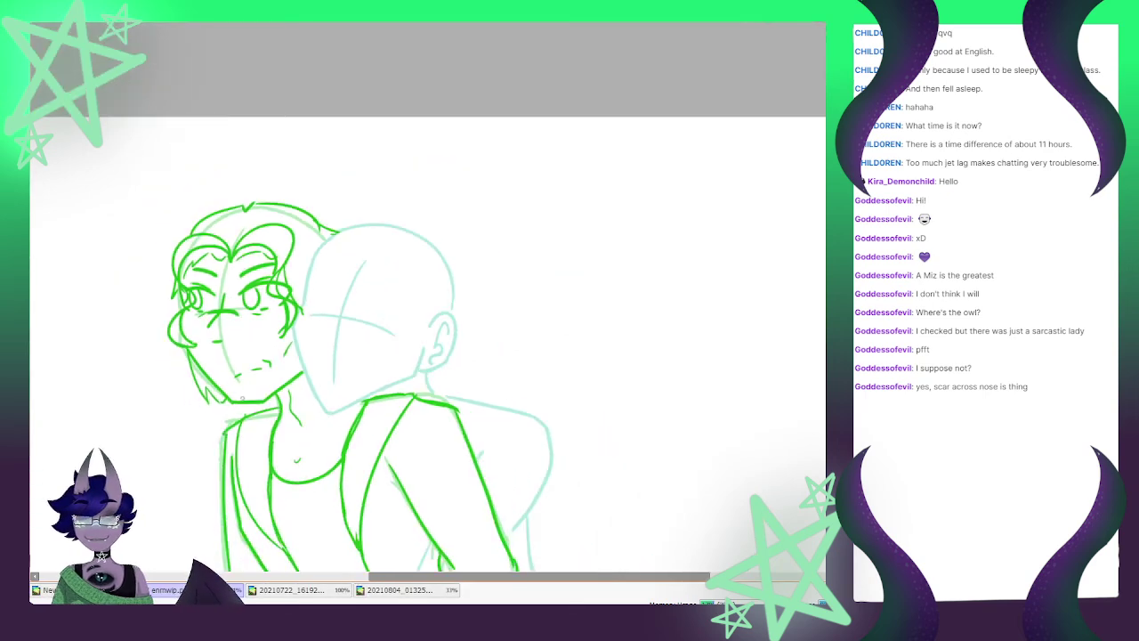
scroll(236, 392, "down", 1)
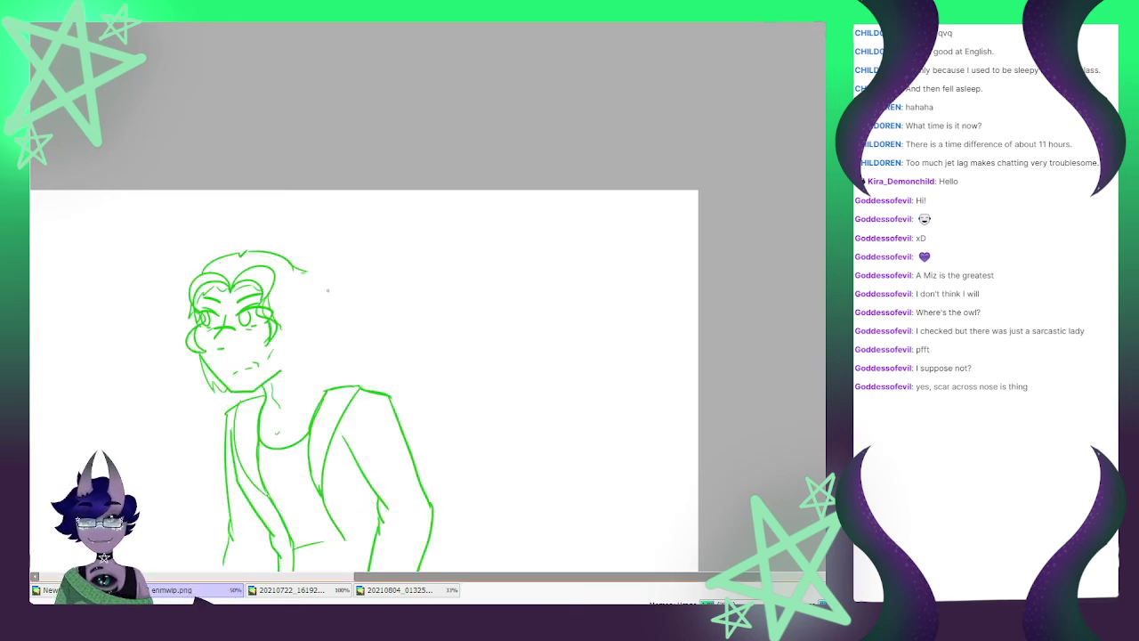
scroll(280, 269, "down", 4)
scroll(302, 348, "up", 3)
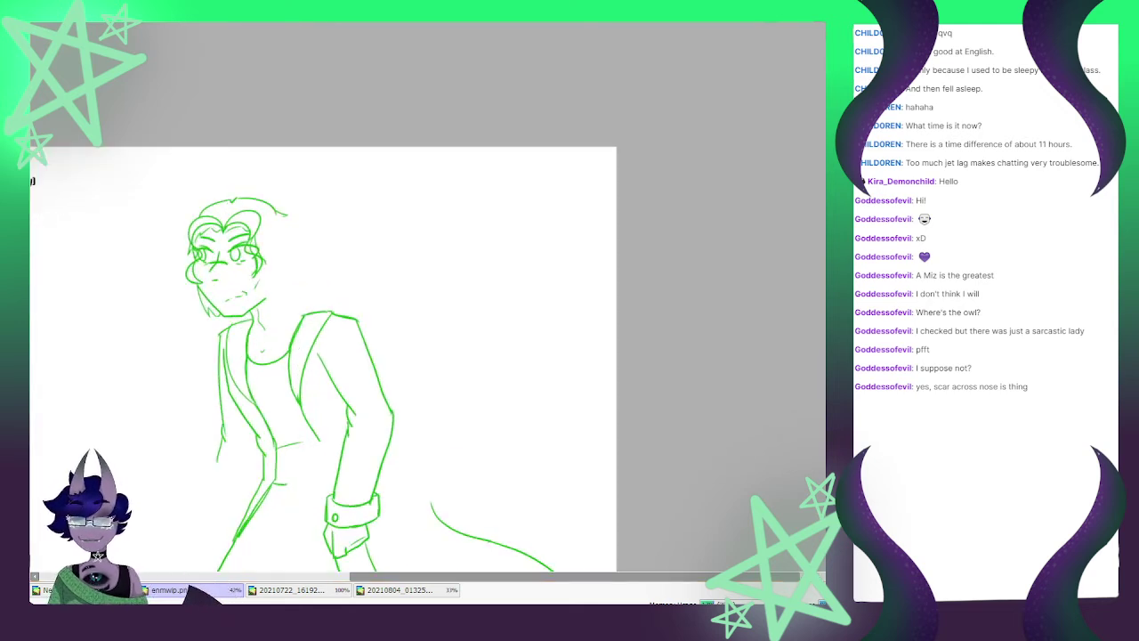
scroll(311, 214, "up", 3)
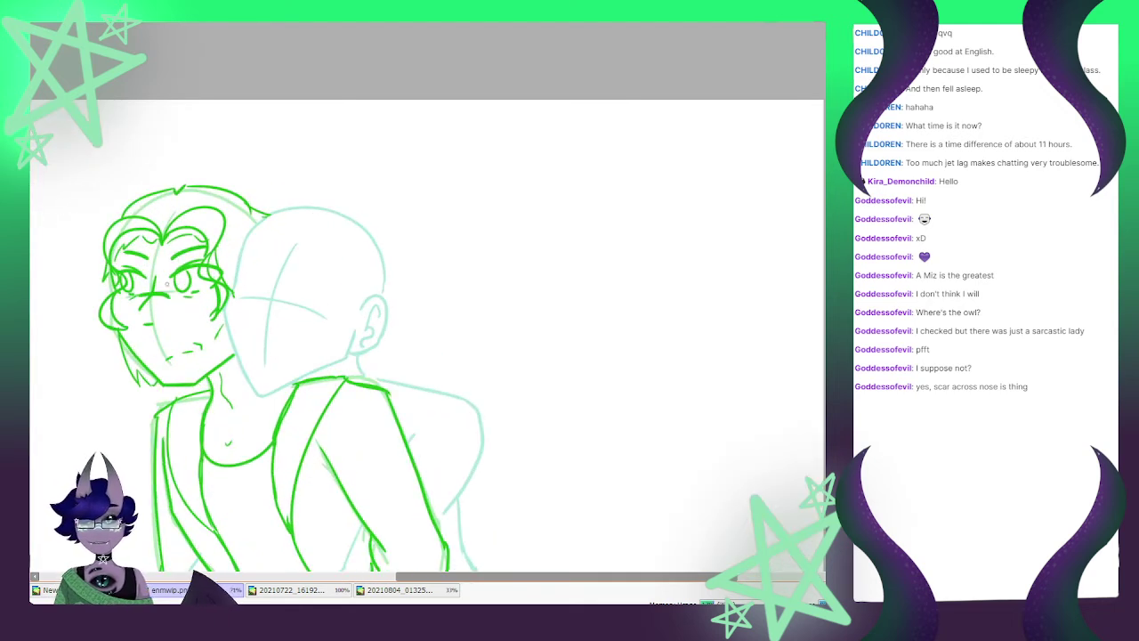
scroll(166, 285, "up", 1)
scroll(196, 291, "down", 2)
scroll(230, 387, "up", 1)
scroll(258, 368, "down", 1)
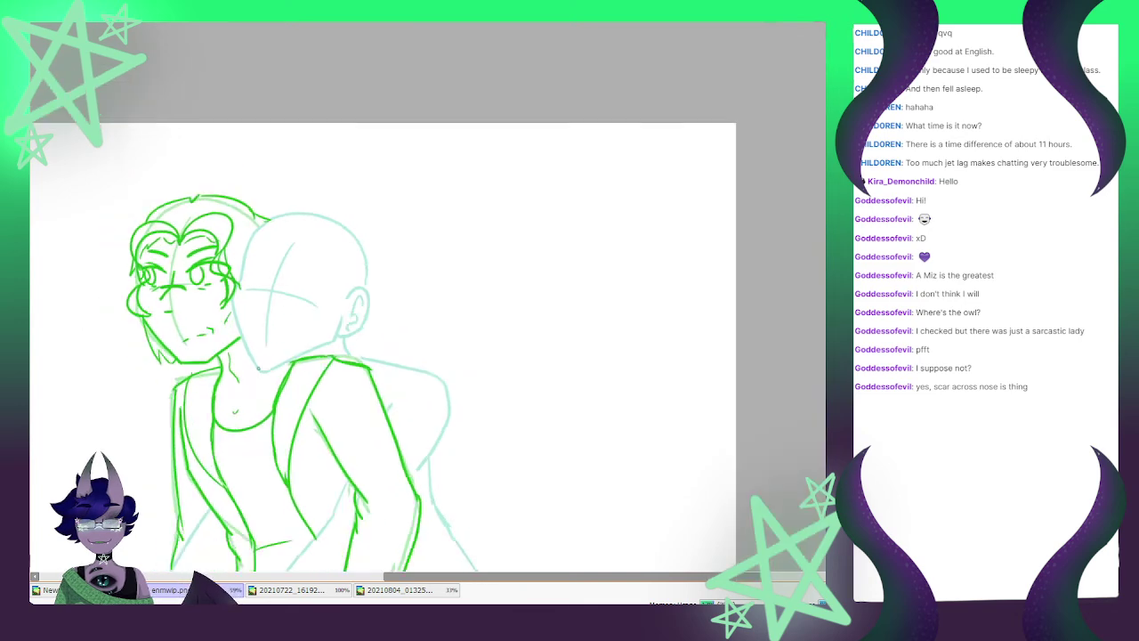
scroll(258, 368, "down", 2)
scroll(191, 362, "up", 2)
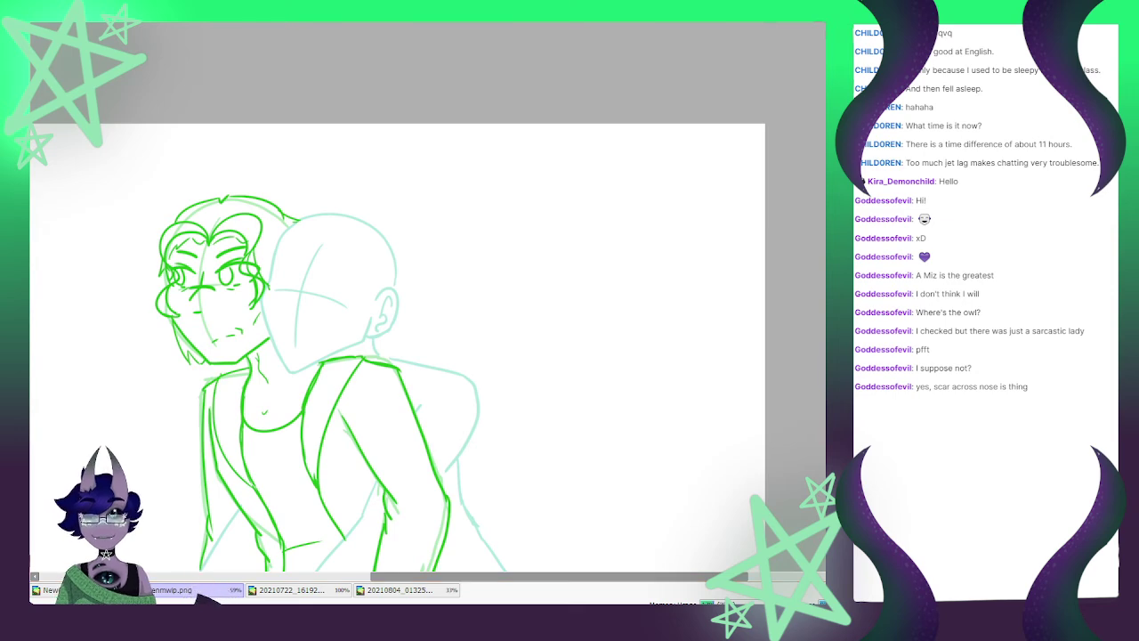
Check the 20210722 reference photo of the green character once more and close it
scroll(297, 237, "up", 4)
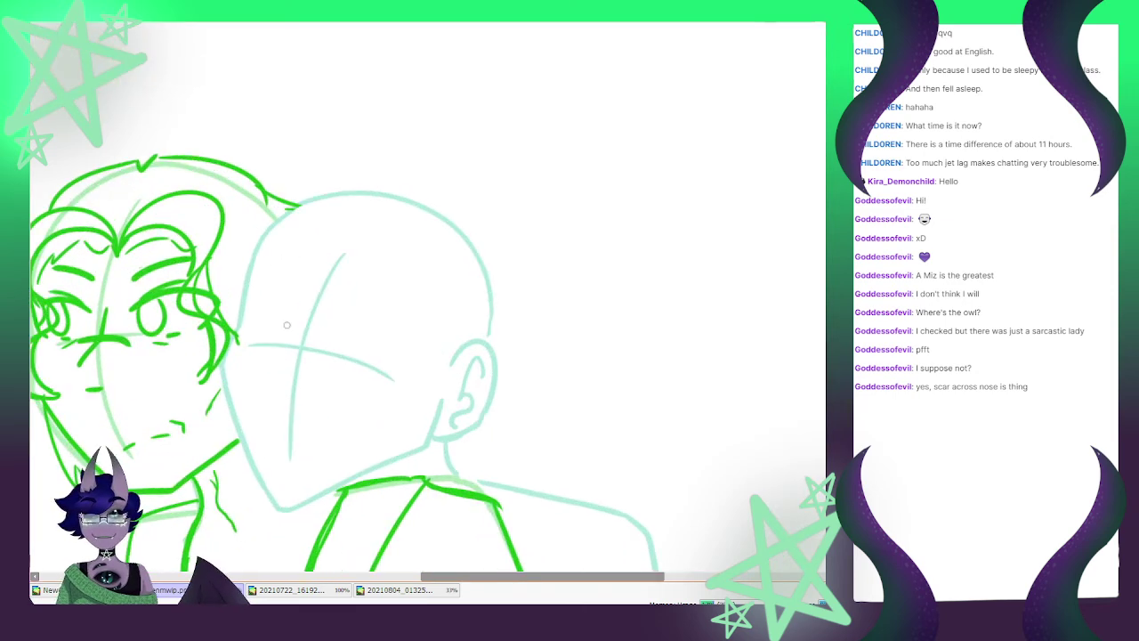
left_click(298, 590)
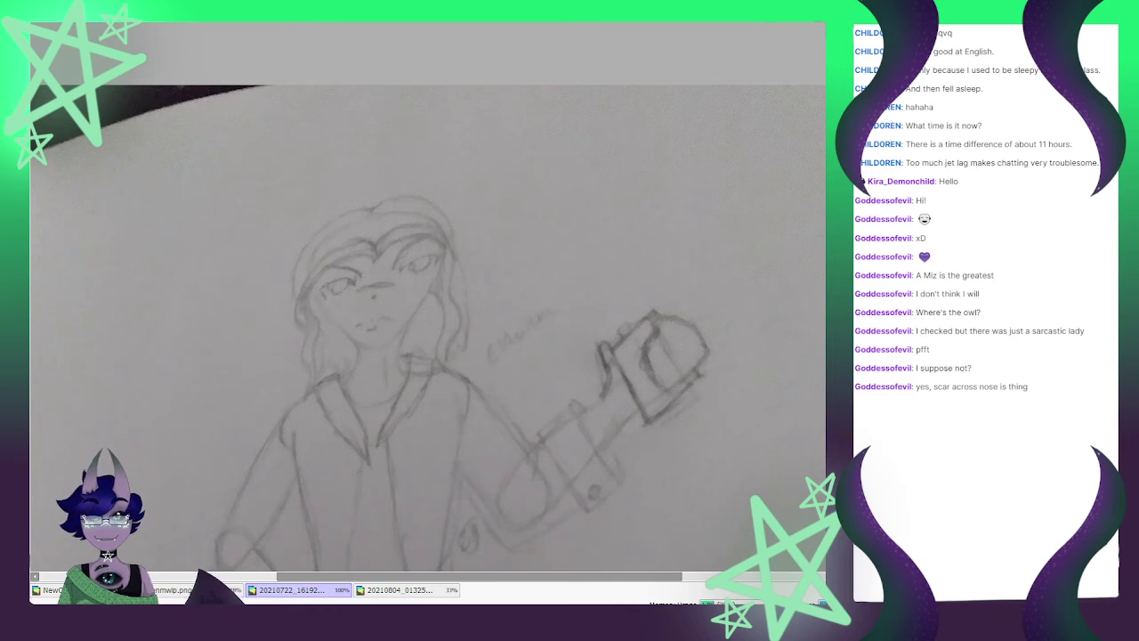
key("ctrl+w")
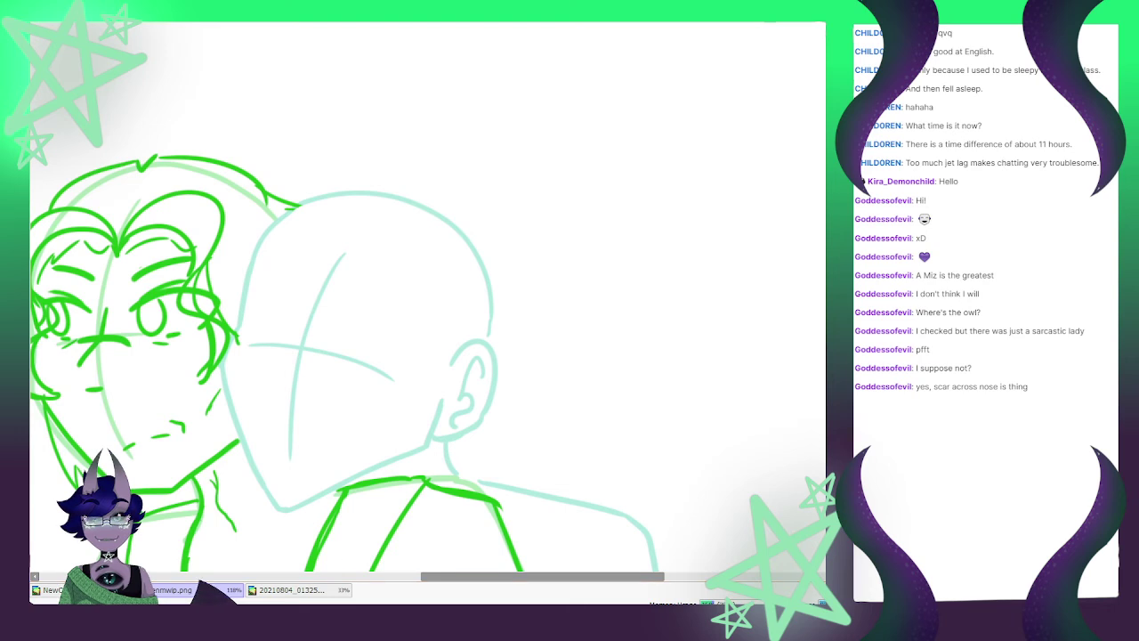
Examine the hair and face of the character in the 20210804 reference photo
key("ctrl+Tab")
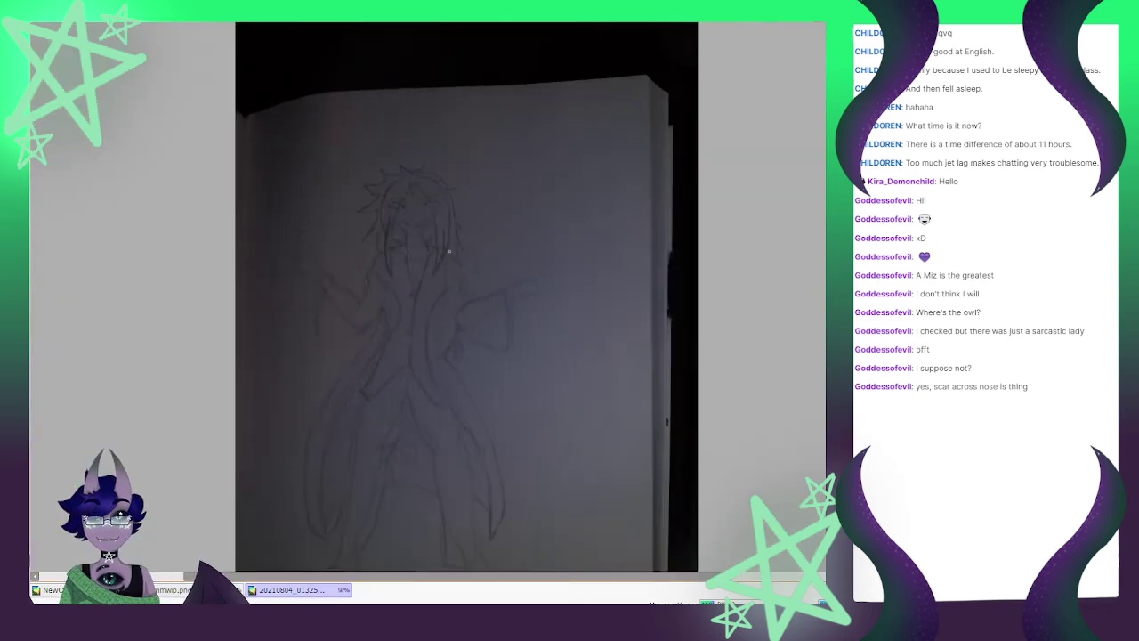
scroll(322, 361, "down", 2)
scroll(370, 305, "up", 4)
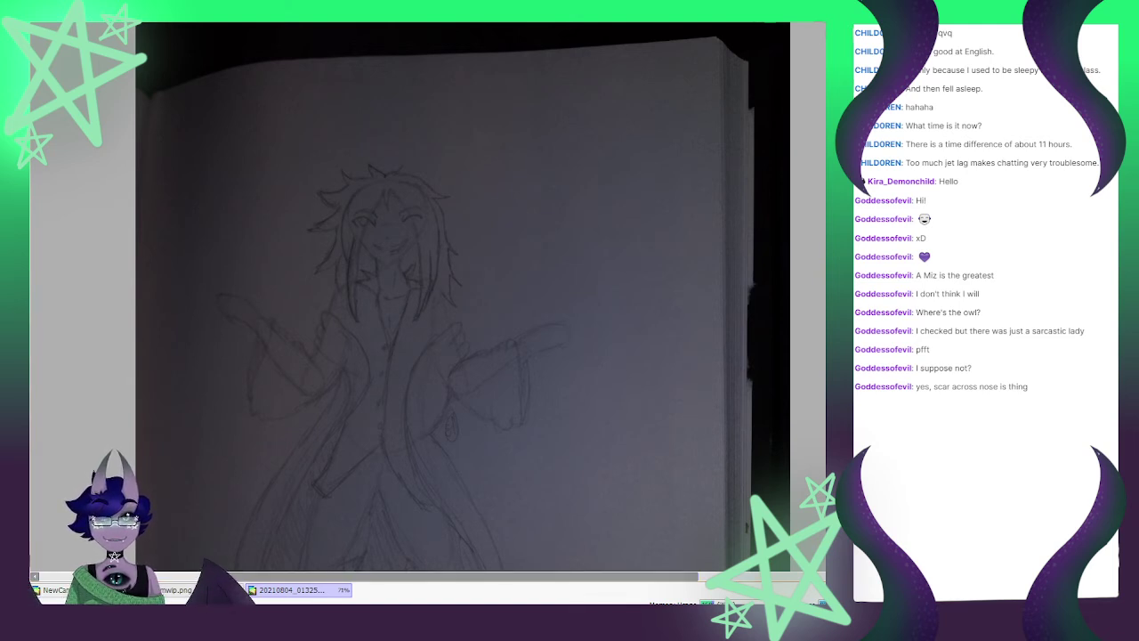
Draw the rear character's spiky hair outline in teal from the front flick over the crown and down the back to the shoulder
key("ctrl+shift+Tab")
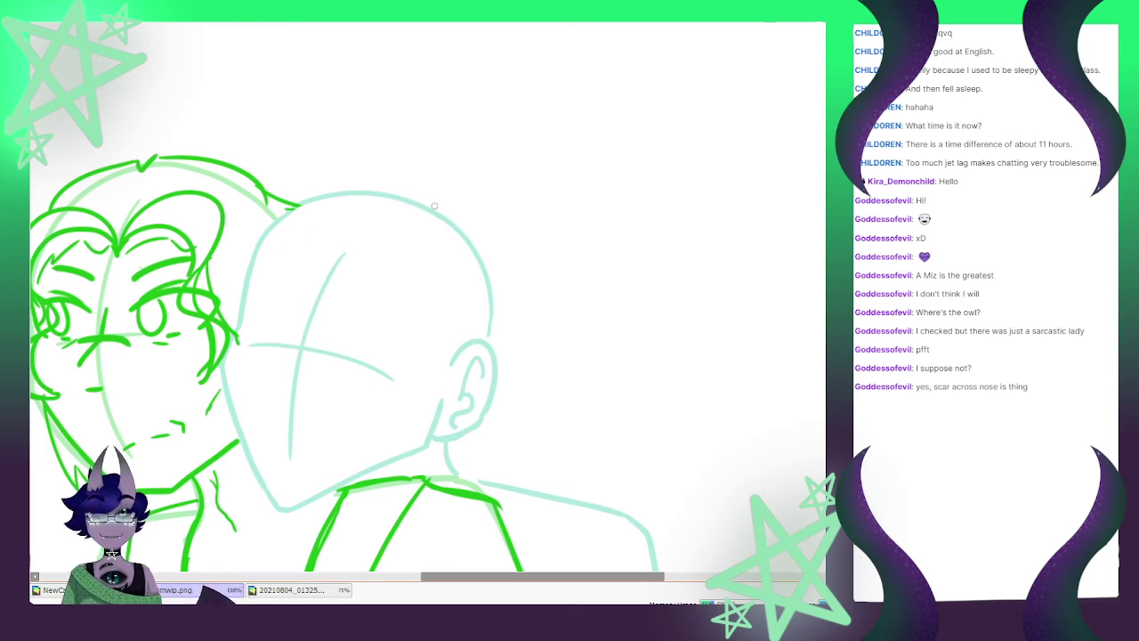
mouse_move(435, 211)
left_mouse_down()
mouse_move(367, 156)
mouse_move(354, 123)
mouse_move(379, 190)
mouse_move(330, 164)
mouse_move(223, 196)
mouse_move(179, 194)
mouse_move(238, 215)
left_mouse_up()
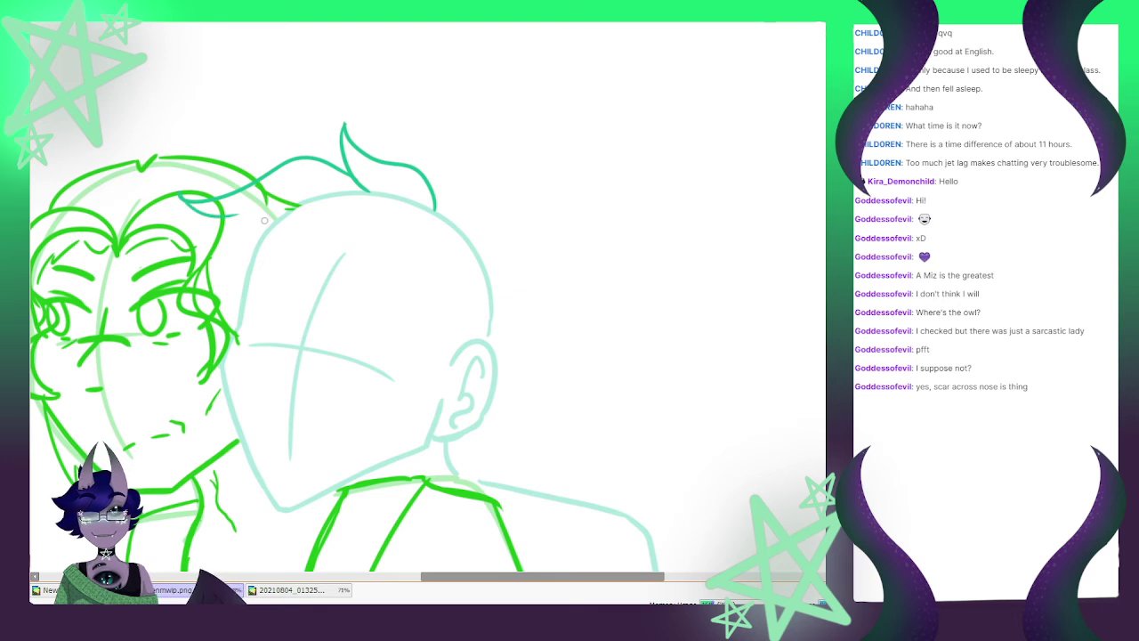
mouse_move(436, 209)
left_mouse_down()
mouse_move(467, 197)
mouse_move(533, 257)
mouse_move(562, 253)
mouse_move(523, 262)
left_mouse_up()
mouse_move(520, 269)
left_mouse_down()
mouse_move(553, 277)
mouse_move(524, 394)
mouse_move(588, 397)
mouse_move(540, 425)
left_mouse_up()
key("ctrl+z")
key("ctrl+z")
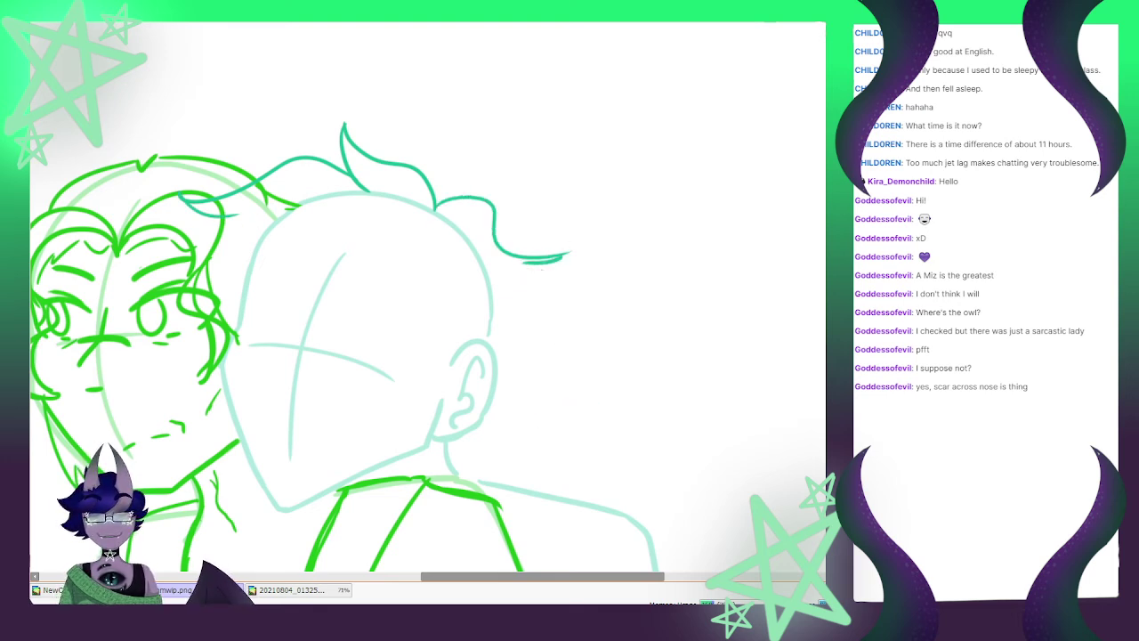
mouse_move(525, 264)
left_mouse_down()
mouse_move(555, 313)
mouse_move(509, 412)
mouse_move(591, 378)
mouse_move(537, 419)
mouse_move(580, 476)
mouse_move(643, 492)
left_mouse_up()
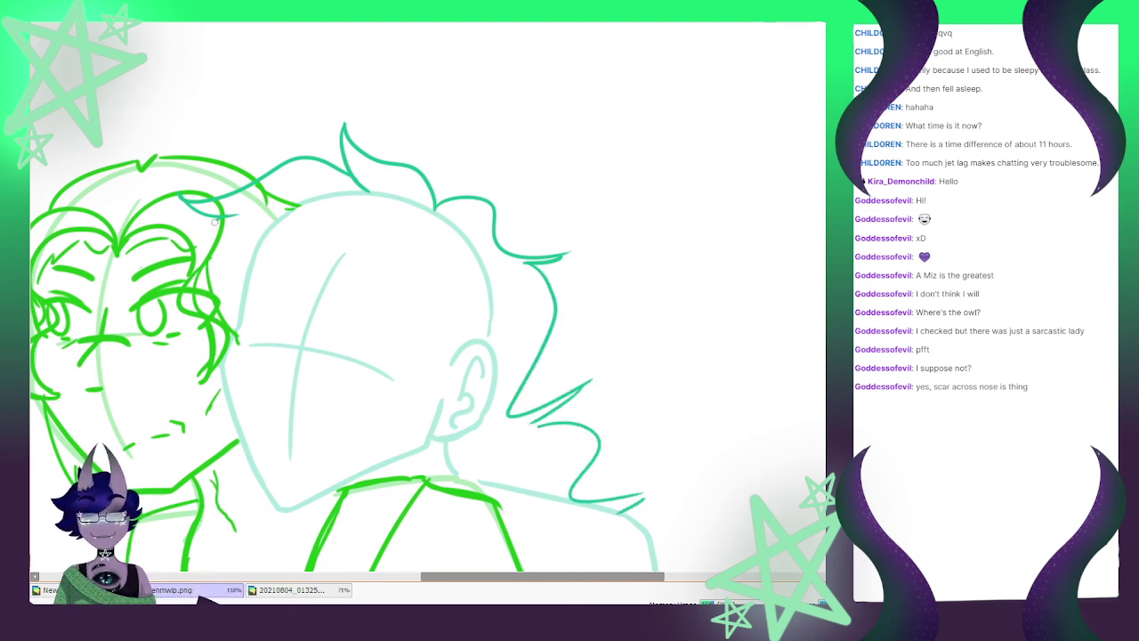
Draw the rear character's front hair edge in teal, with small spikes, past the green character's cheek down to the rear character's jaw
left_click_drag(213, 221, 242, 306)
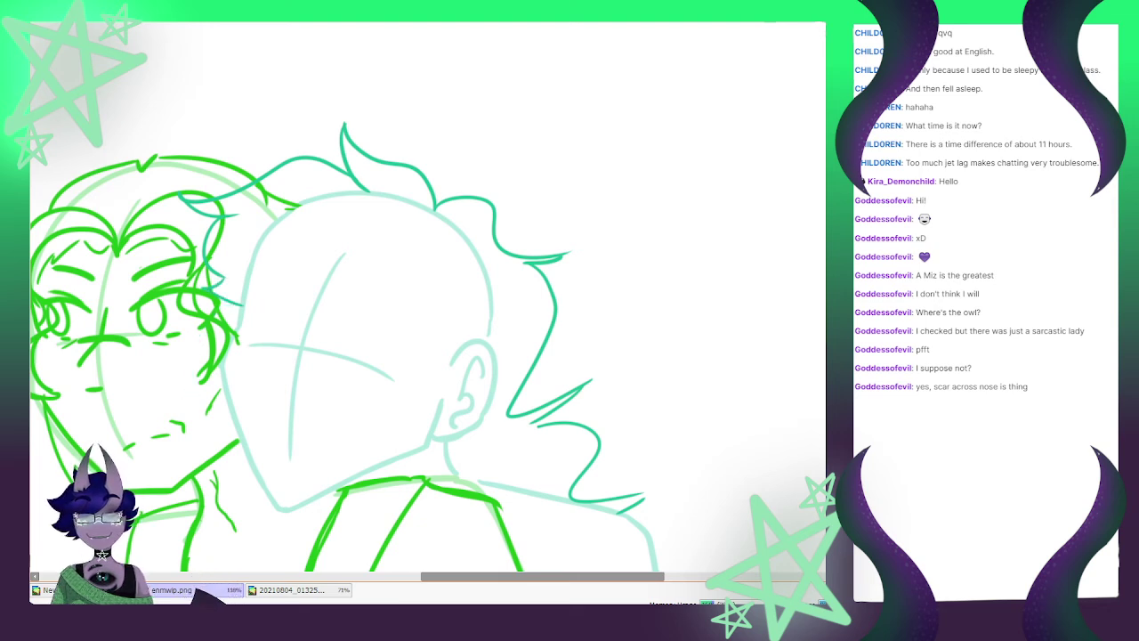
mouse_move(224, 303)
left_mouse_down()
mouse_move(165, 411)
mouse_move(178, 405)
mouse_move(236, 455)
left_mouse_up()
key("ctrl+z")
key("ctrl+z")
key("ctrl+z")
key("ctrl+z")
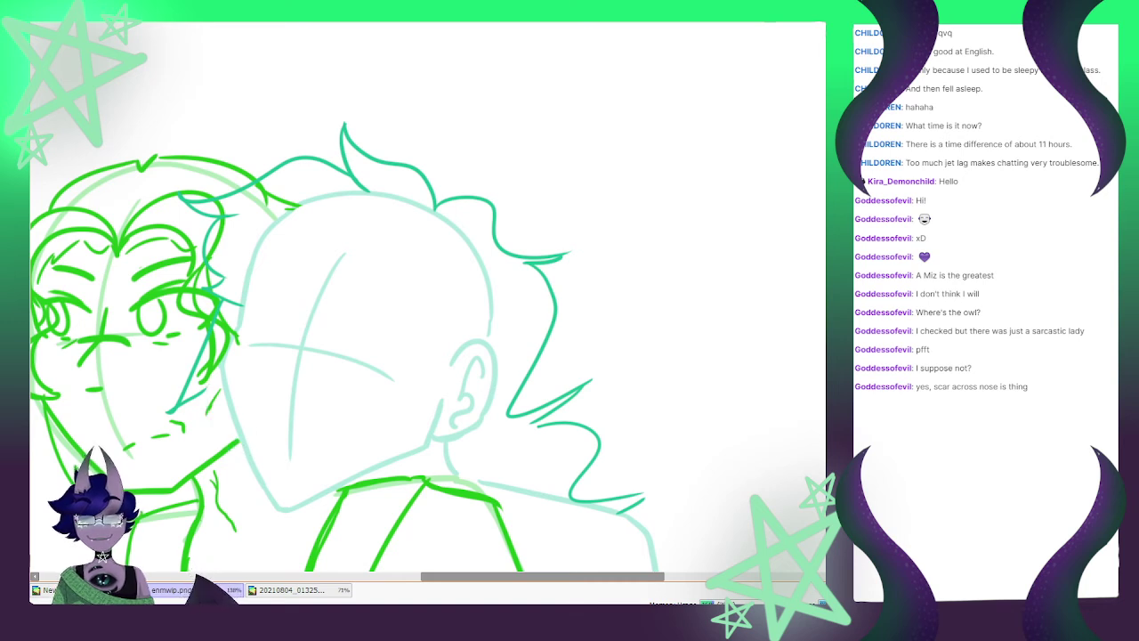
mouse_move(222, 298)
left_mouse_down()
mouse_move(208, 433)
mouse_move(253, 468)
left_mouse_up()
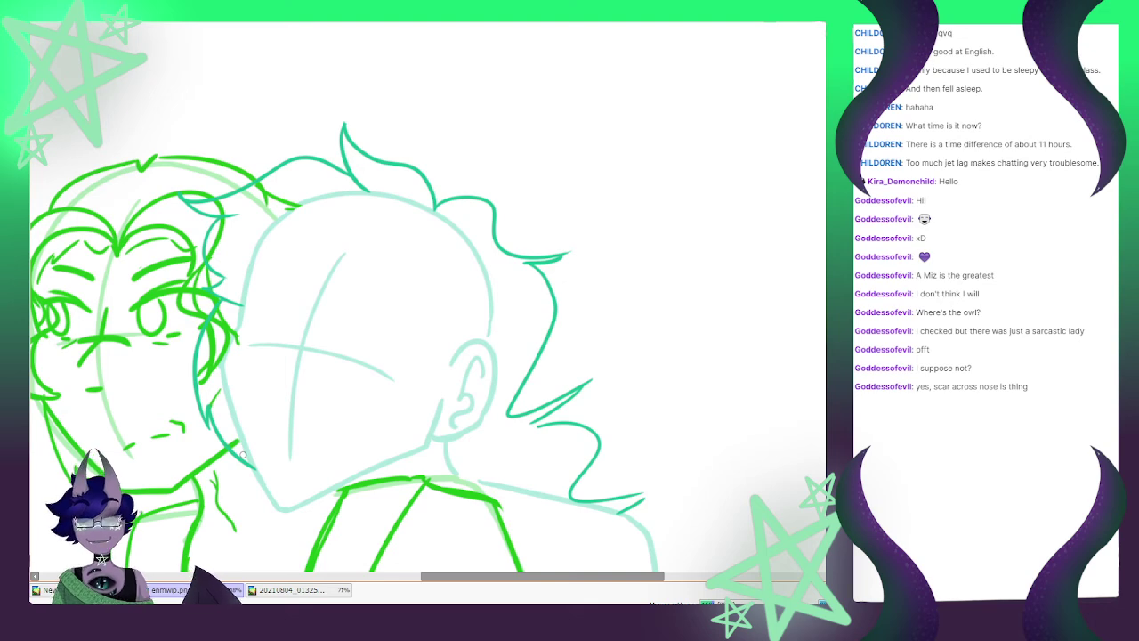
Try a parted fringe with a long outer strand crossing the rear character's ear, checking the 20210804 reference photo
left_click(318, 589)
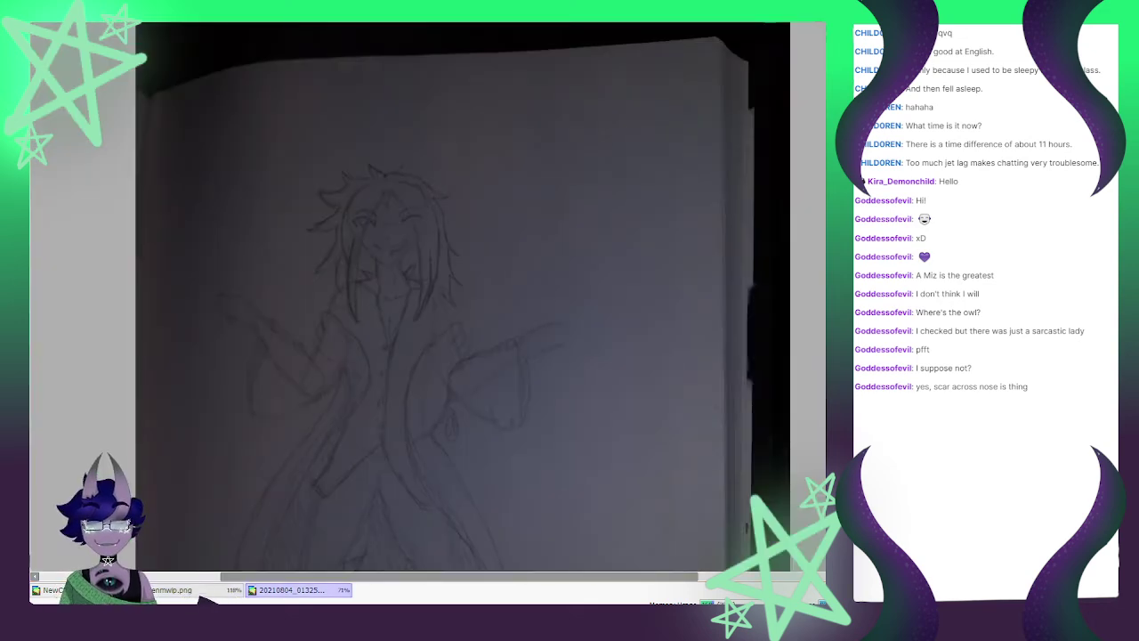
left_click(171, 590)
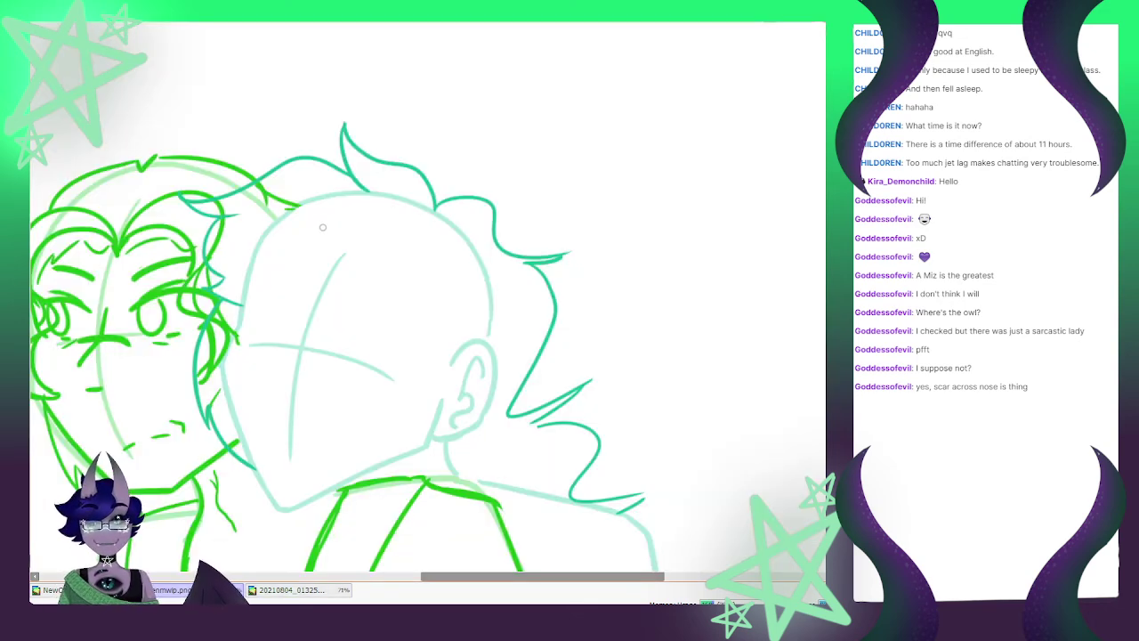
mouse_move(325, 243)
left_mouse_down()
mouse_move(352, 250)
mouse_move(352, 229)
mouse_move(429, 205)
mouse_move(486, 316)
left_mouse_up()
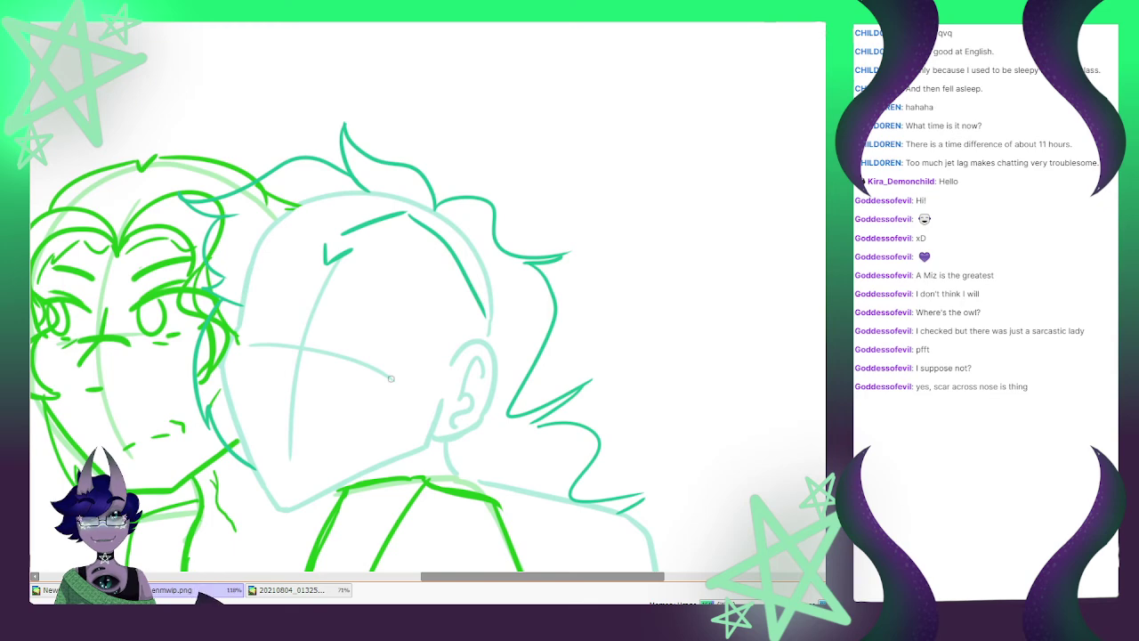
left_click(292, 590)
left_click(173, 589)
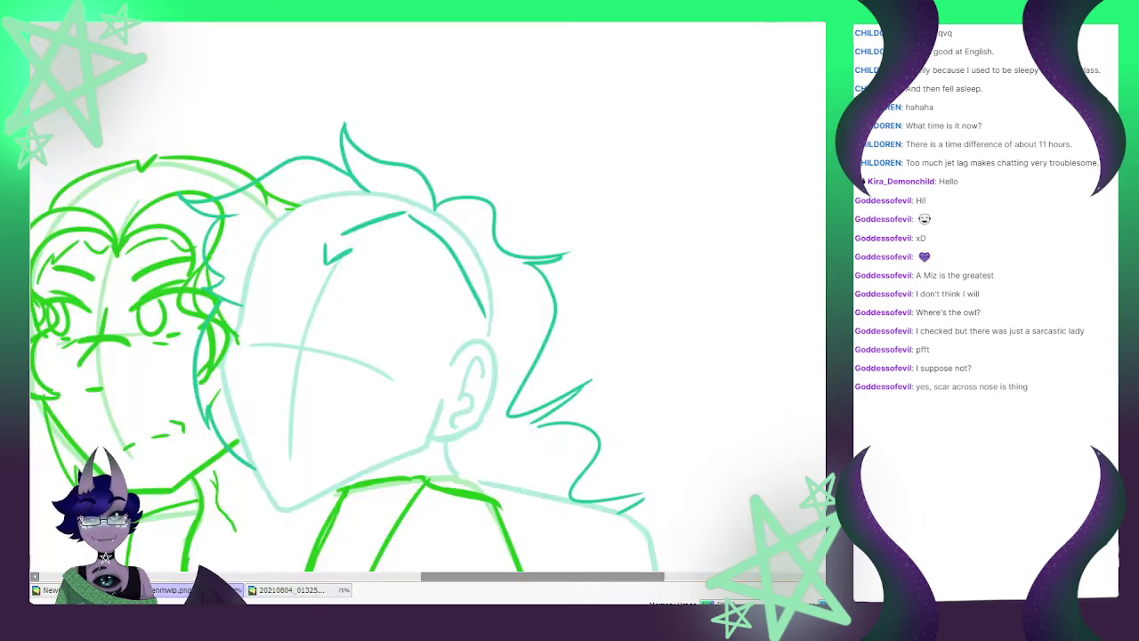
left_click_drag(490, 332, 392, 558)
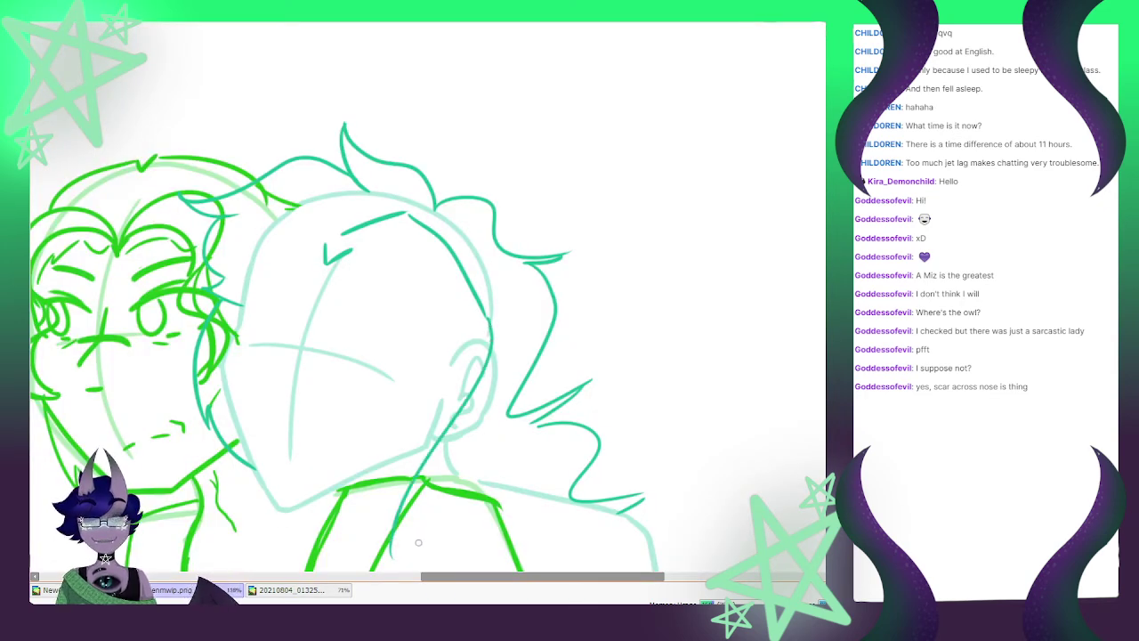
Try the inner edge and a strand line of the long side lock from the forehead to the shoulder
mouse_move(355, 250)
left_mouse_down()
mouse_move(439, 311)
mouse_move(385, 423)
mouse_move(382, 565)
left_mouse_up()
key("ctrl+z")
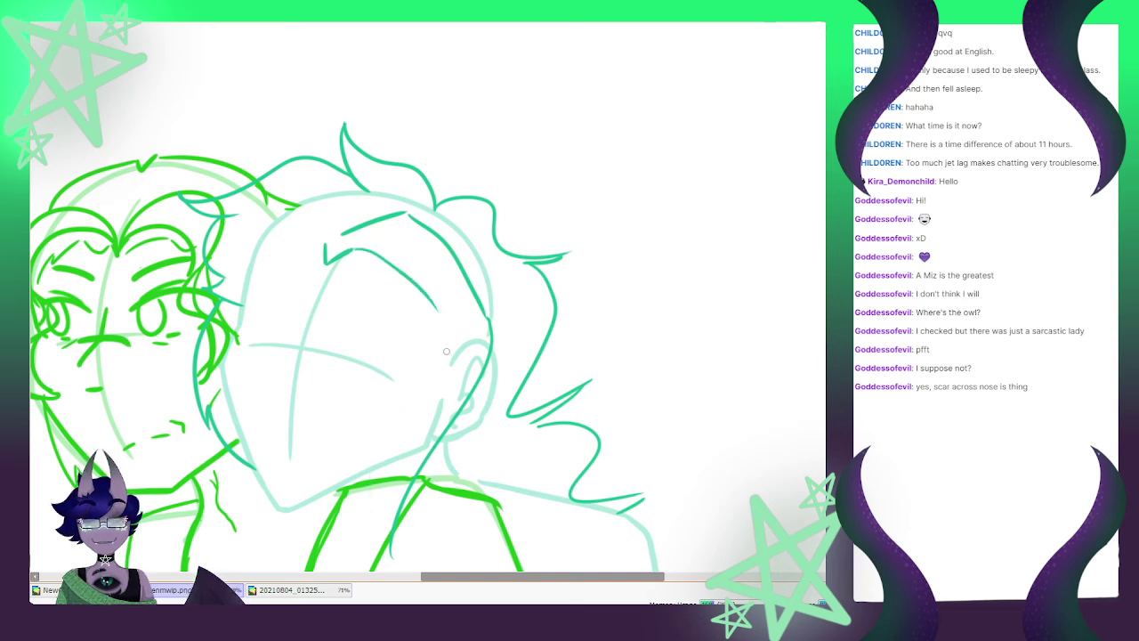
mouse_move(437, 317)
left_mouse_down()
mouse_move(387, 461)
mouse_move(381, 548)
left_mouse_up()
key("ctrl+z")
left_click_drag(440, 311, 400, 567)
key("e")
key("ctrl+z")
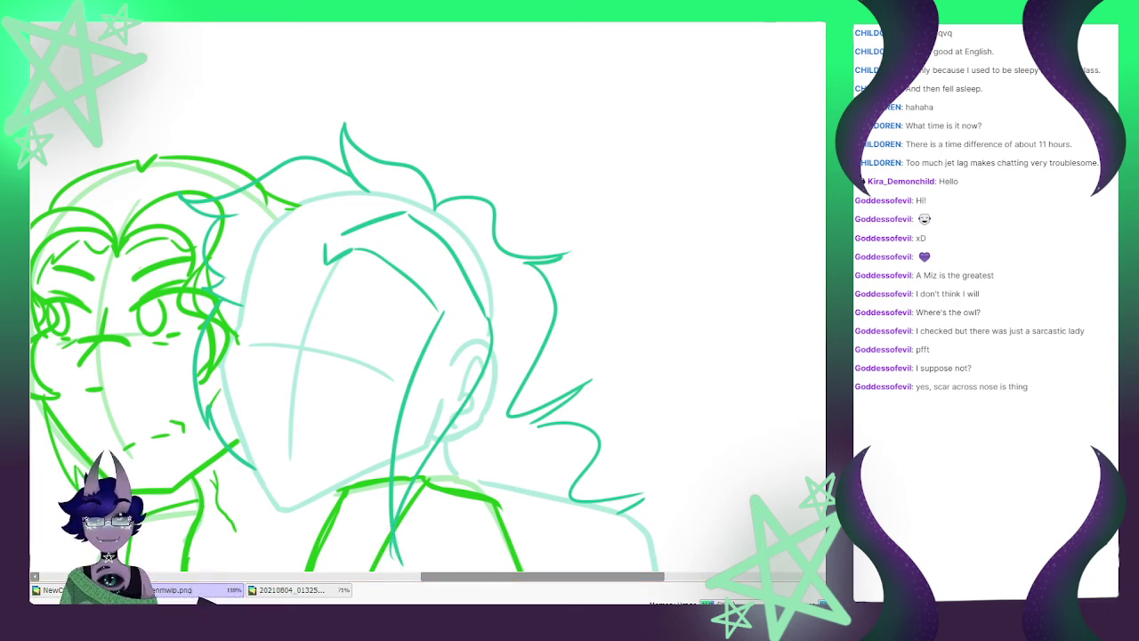
key("ctrl+z")
scroll(416, 317, "down", 3)
scroll(411, 397, "up", 3)
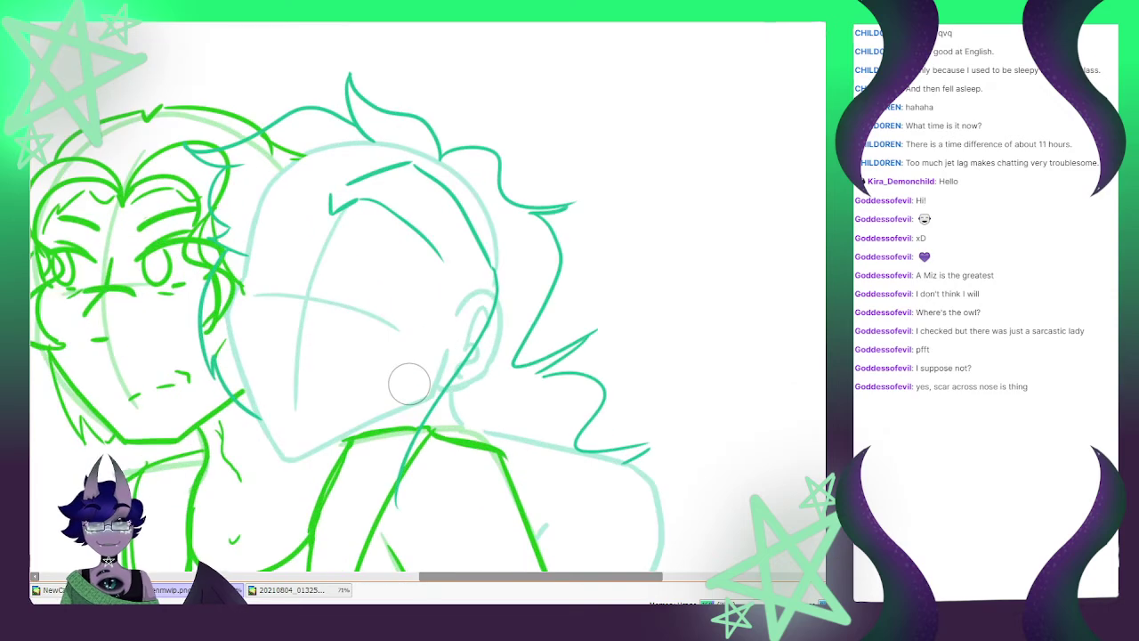
key("n")
mouse_move(443, 261)
left_mouse_down()
mouse_move(445, 308)
mouse_move(406, 470)
left_mouse_up()
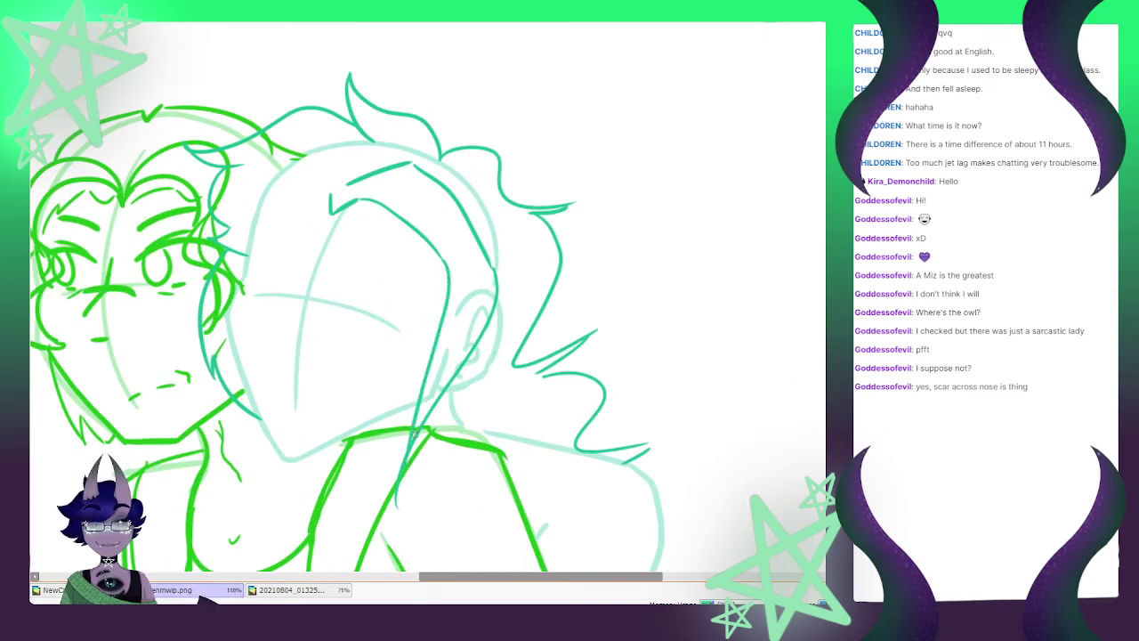
left_click_drag(464, 328, 416, 447)
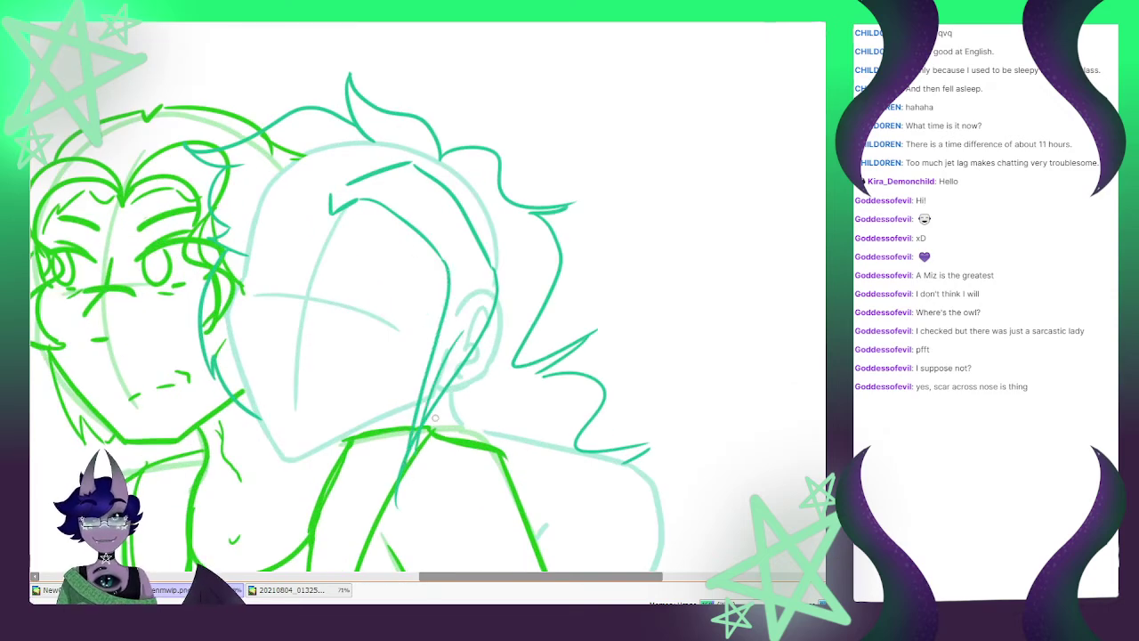
Try the other half of the fringe, sweeping from the parting toward the green character and down to the jaw
mouse_move(345, 181)
left_mouse_down()
mouse_move(322, 153)
mouse_move(224, 265)
left_mouse_up()
mouse_move(217, 322)
left_mouse_down()
mouse_move(223, 368)
mouse_move(256, 422)
left_mouse_up()
left_click_drag(321, 196, 233, 274)
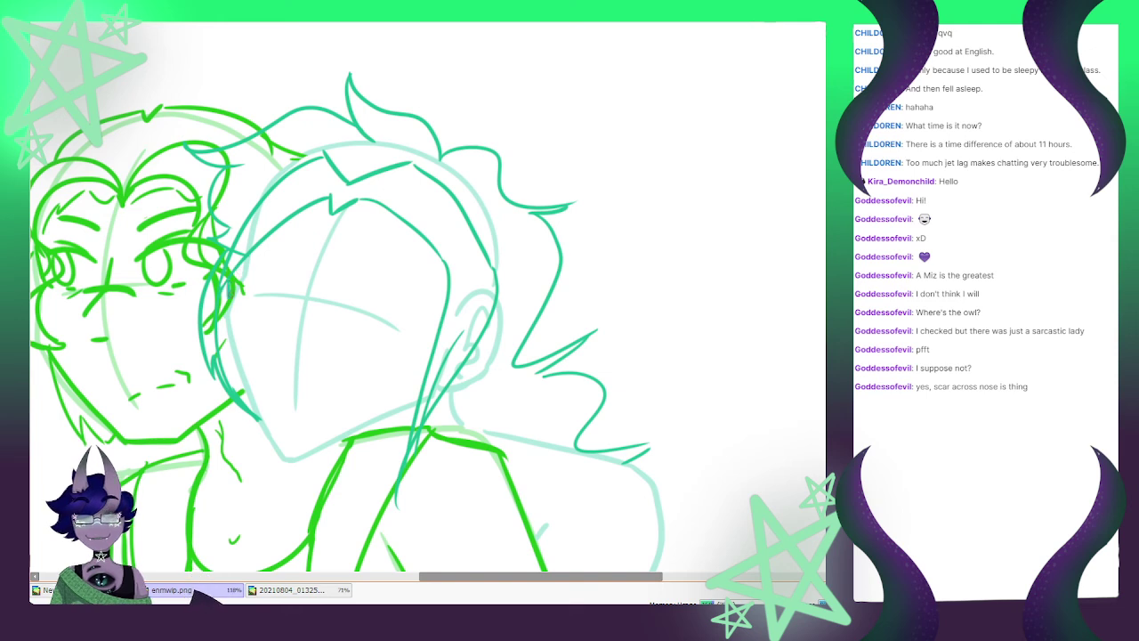
Undo all the fringe and side lock strokes, back to the rear character's outer hair outline
key("ctrl+z")
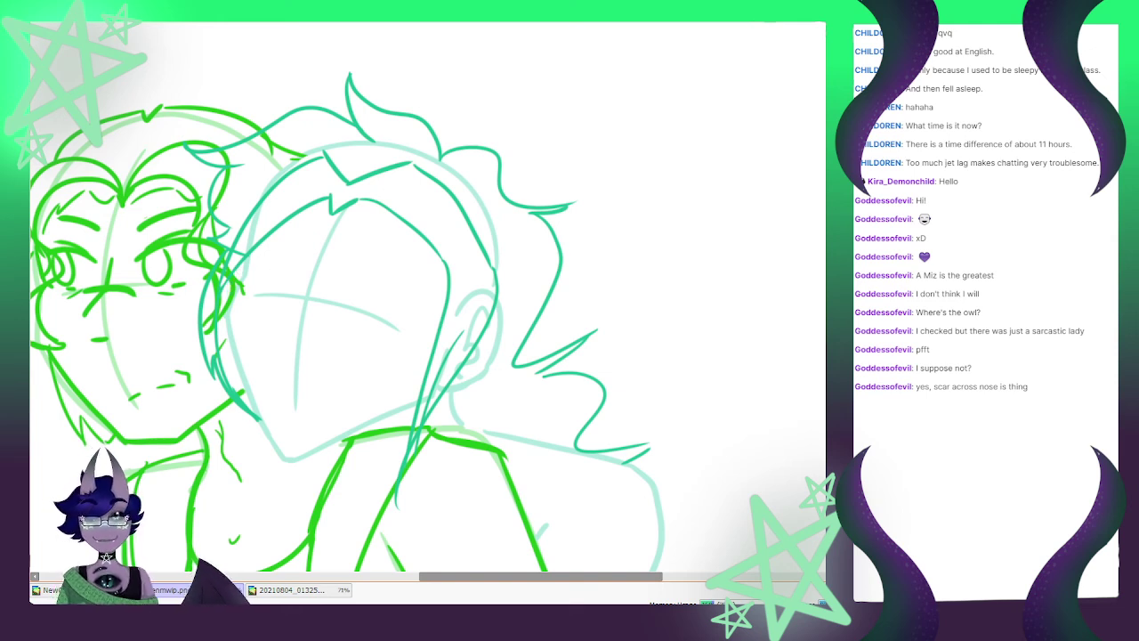
key("ctrl+z")
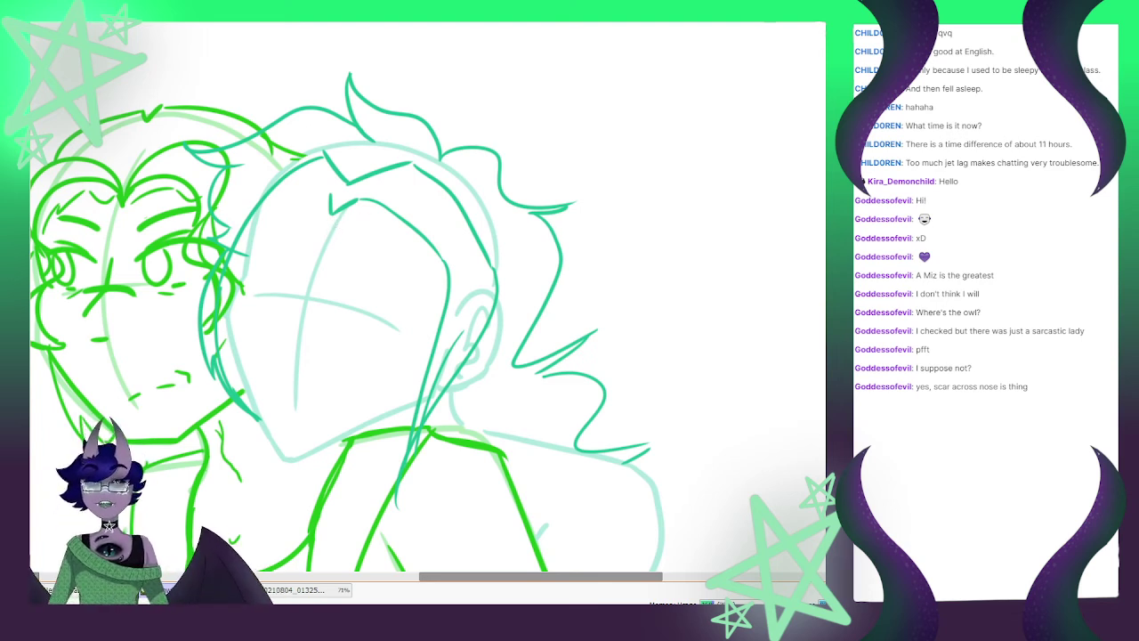
key("ctrl+z")
key("ctrl+z")
key("ctrl+z")
key("ctrl+z")
key("ctrl+z")
key("ctrl+z")
key("ctrl+z")
key("ctrl+z")
key("ctrl+z")
key("ctrl+z")
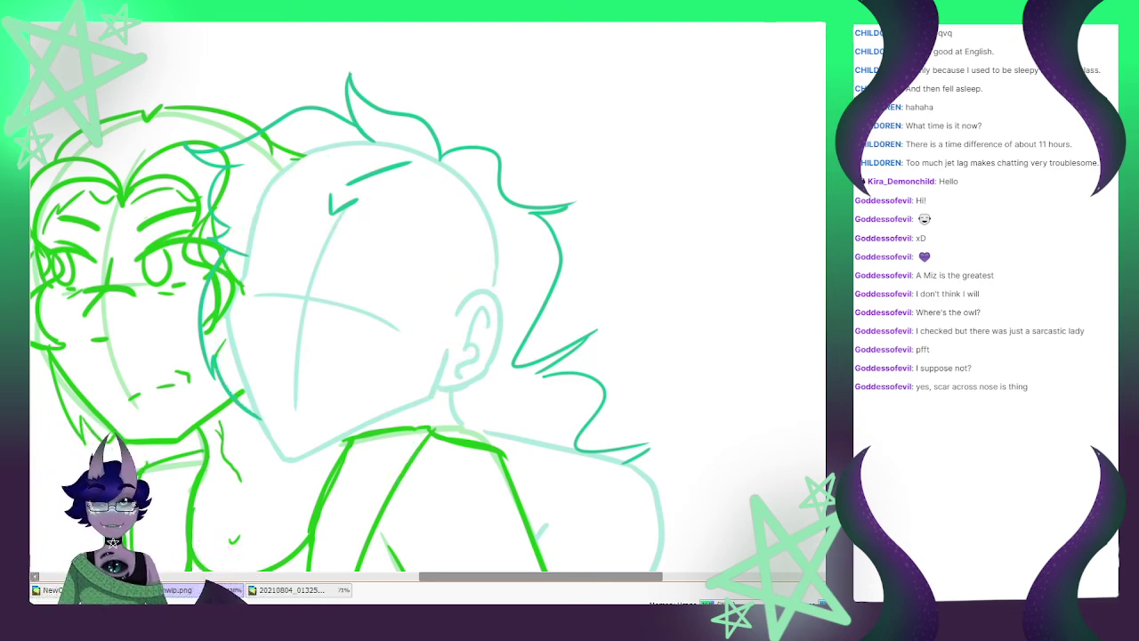
key("ctrl+z")
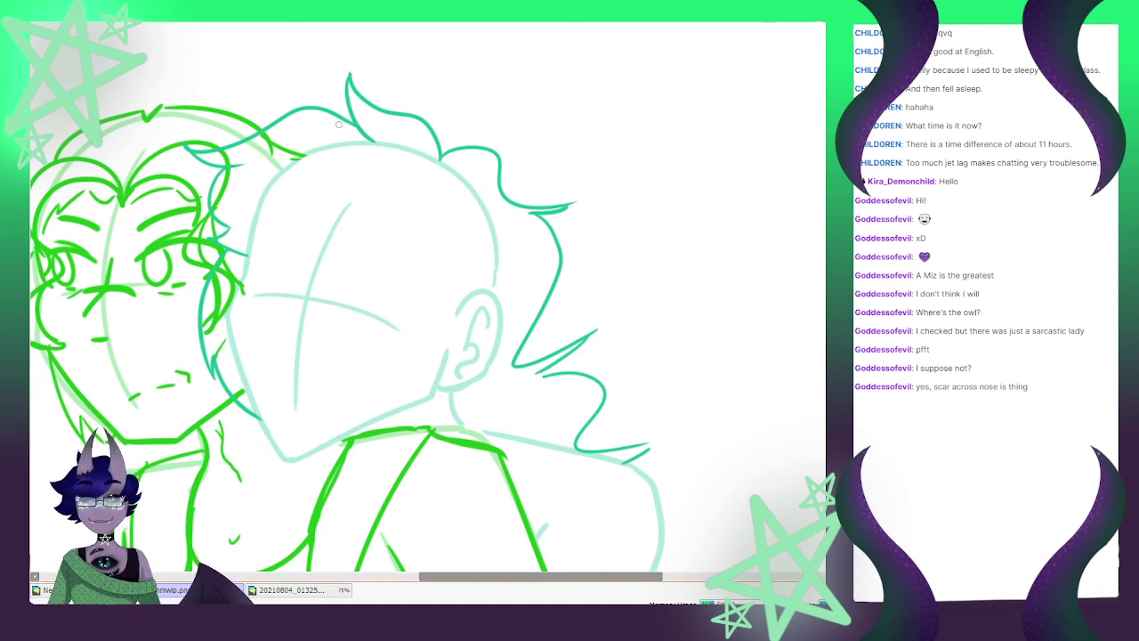
Try a fringe with a curve swept from the forehead to the ear, compare it with the 20210804 reference, and undo it
mouse_move(343, 211)
left_mouse_down()
mouse_move(408, 190)
mouse_move(353, 182)
mouse_move(389, 172)
mouse_move(466, 297)
left_mouse_up()
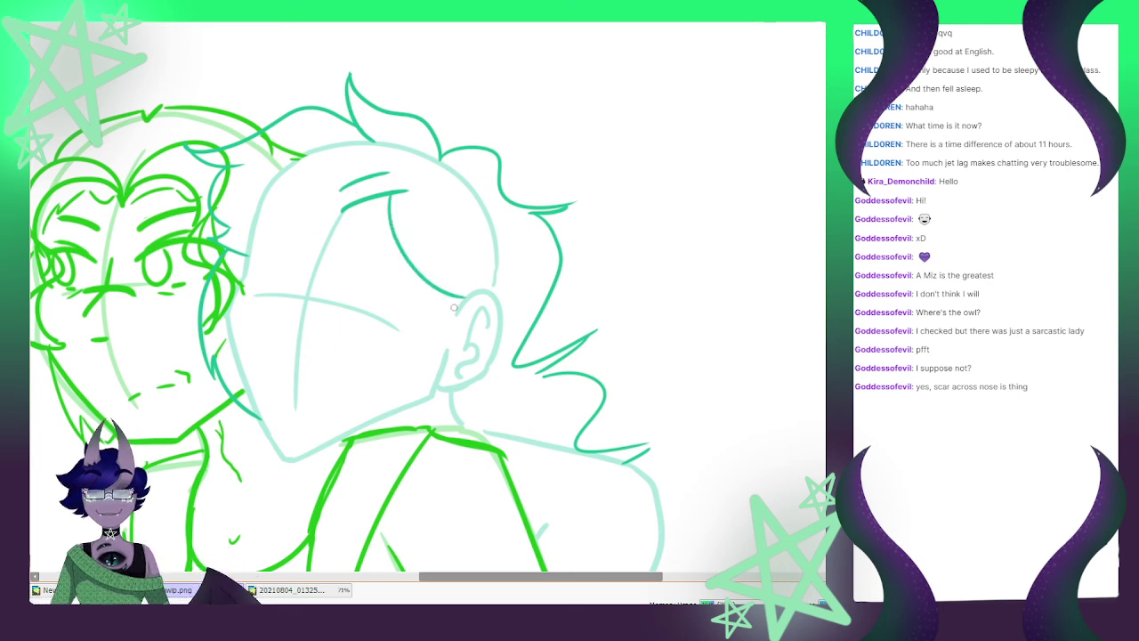
left_click(298, 590)
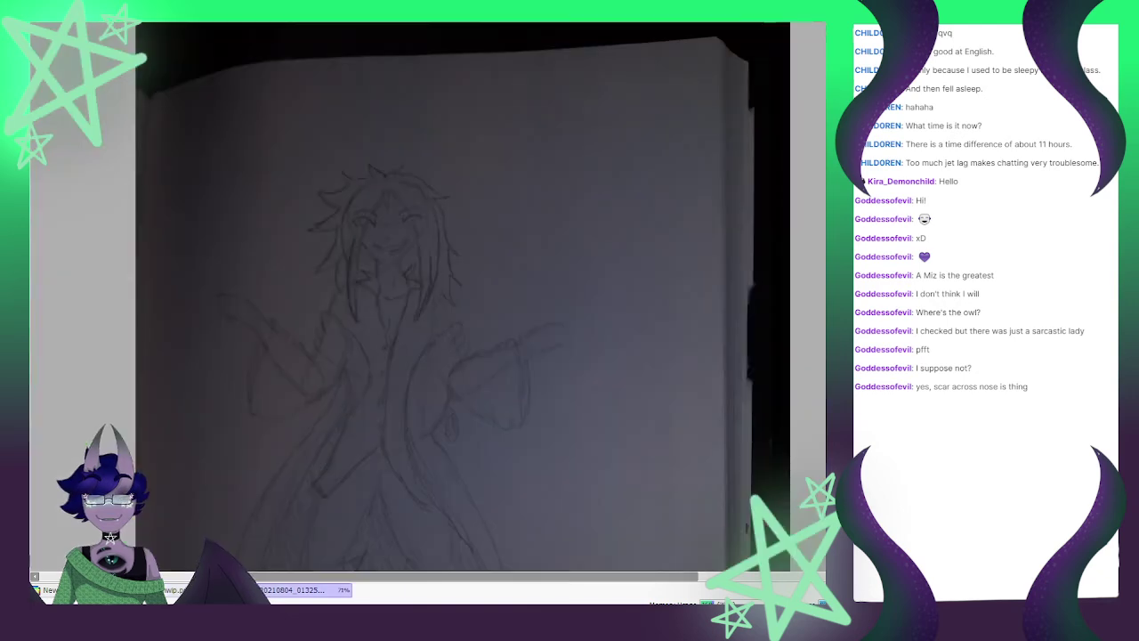
key("alt+Tab")
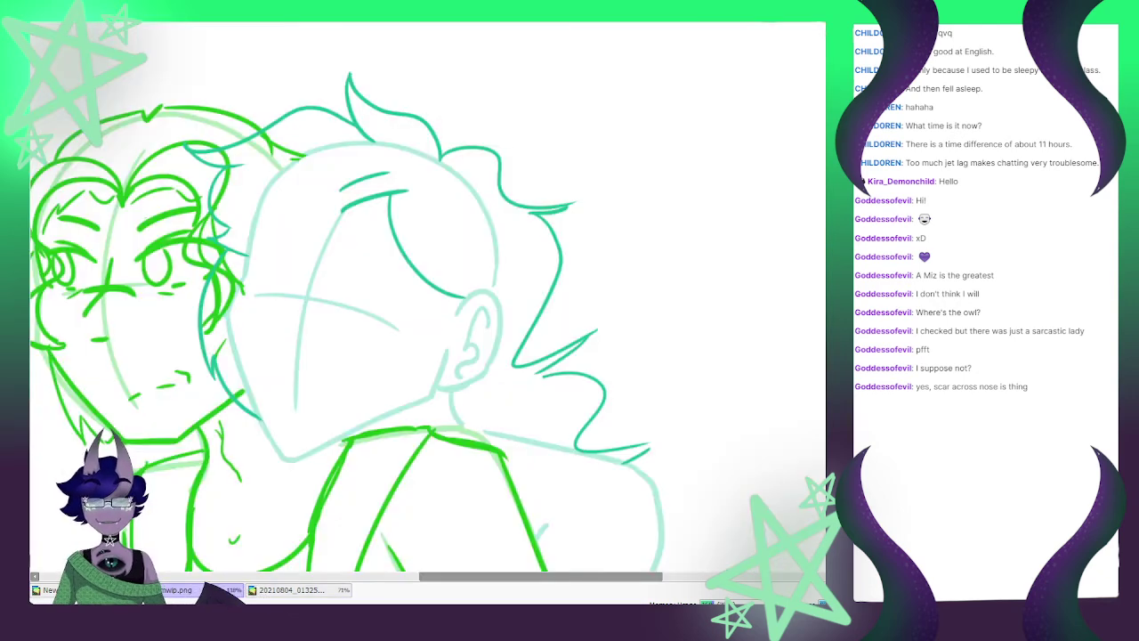
key("ctrl+z")
key("ctrl+z")
key("ctrl+z")
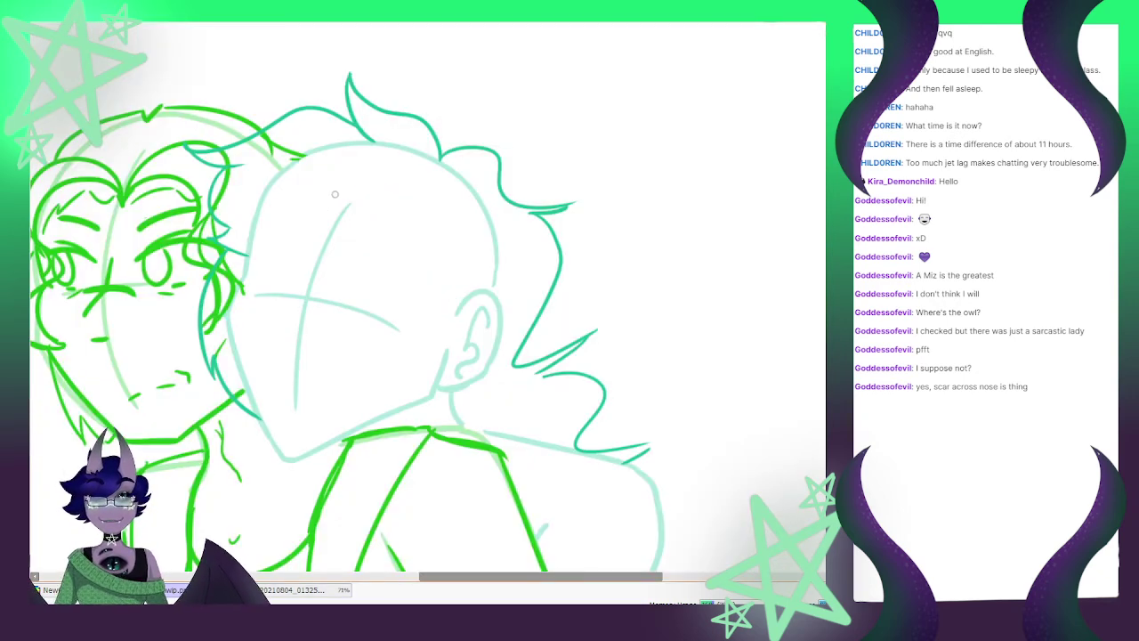
Draw a small pointed forelock at mid-forehead and the fringe's upper edge curving down to the rear character's ear
left_click_drag(338, 184, 344, 267)
mouse_move(365, 201)
left_mouse_down()
mouse_move(347, 225)
mouse_move(420, 166)
left_mouse_up()
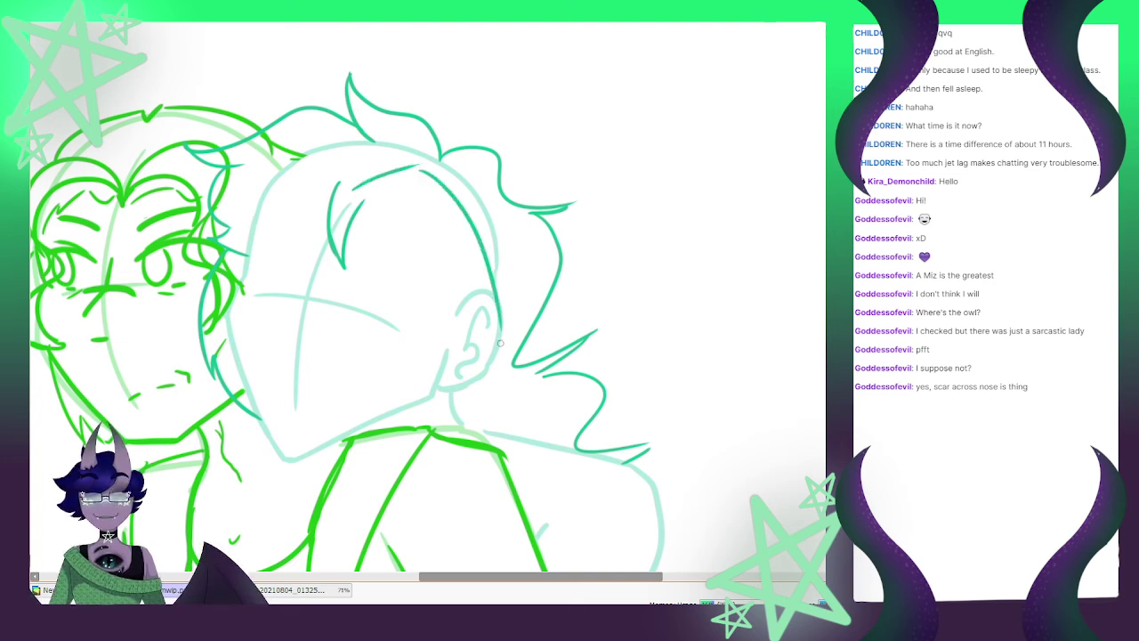
Try a wide side lock curving from the ear over the shoulder with an inner fringe edge, and undo it
left_click_drag(504, 341, 409, 549)
mouse_move(443, 318)
left_mouse_down()
mouse_move(399, 364)
mouse_move(418, 543)
left_mouse_up()
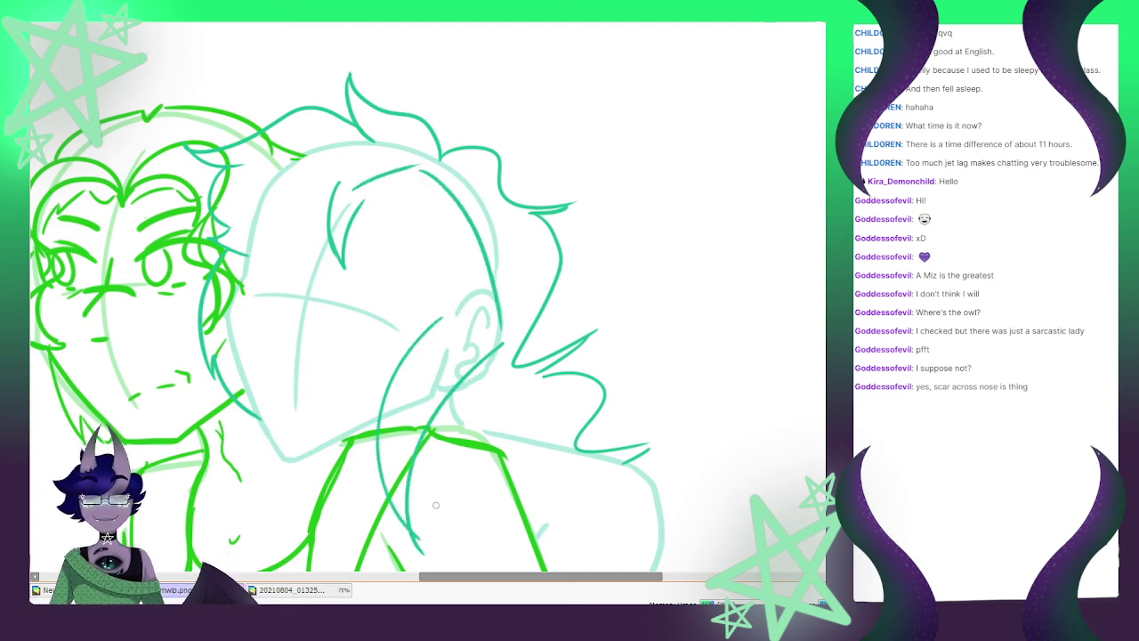
mouse_move(365, 202)
left_mouse_down()
mouse_move(392, 218)
mouse_move(435, 313)
left_mouse_up()
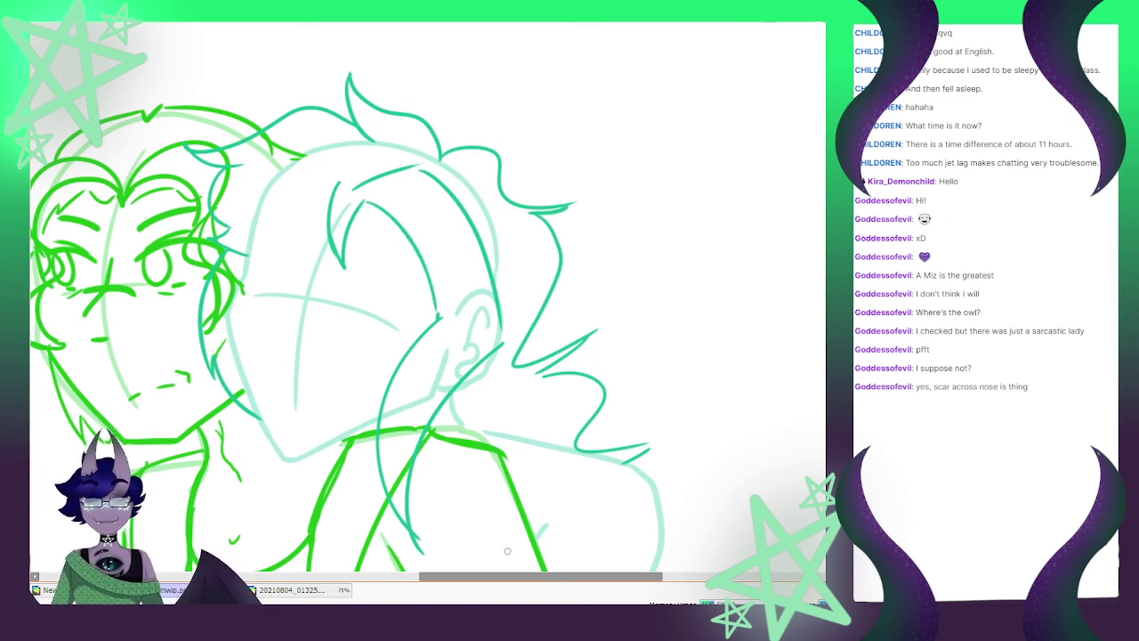
key("ctrl+z")
key("ctrl+z")
key("ctrl+z")
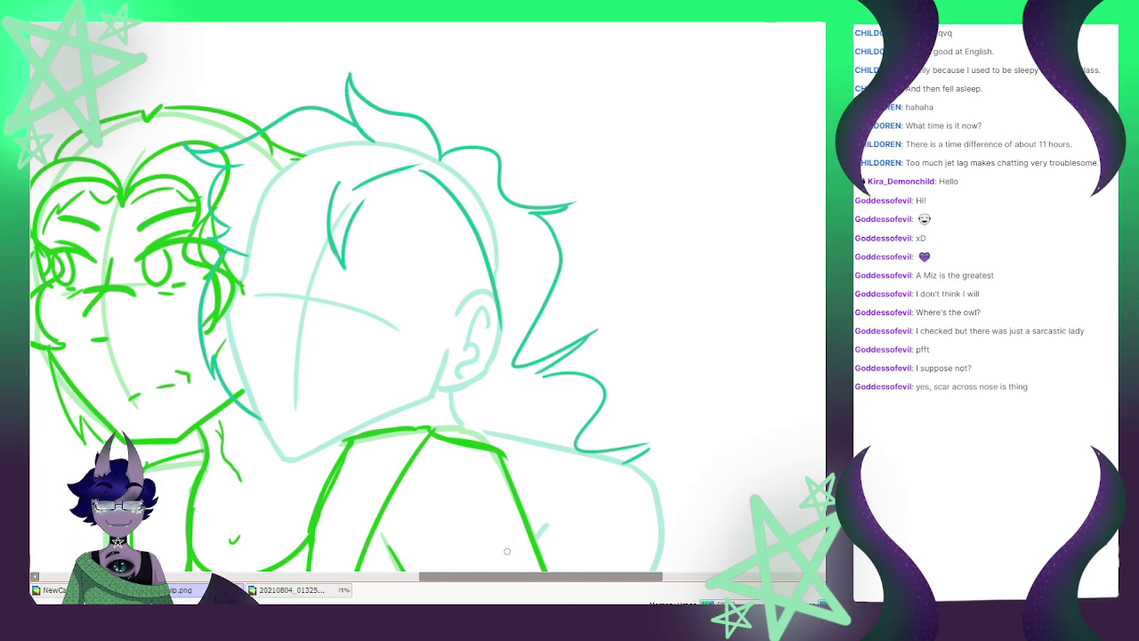
Draw the inner fringe edge and a long pointed side lock falling past the ear and over the shoulder
mouse_move(346, 233)
left_mouse_down()
mouse_move(416, 196)
mouse_move(459, 342)
mouse_move(422, 444)
left_mouse_up()
mouse_move(435, 401)
left_mouse_down()
mouse_move(420, 445)
mouse_move(473, 542)
left_mouse_up()
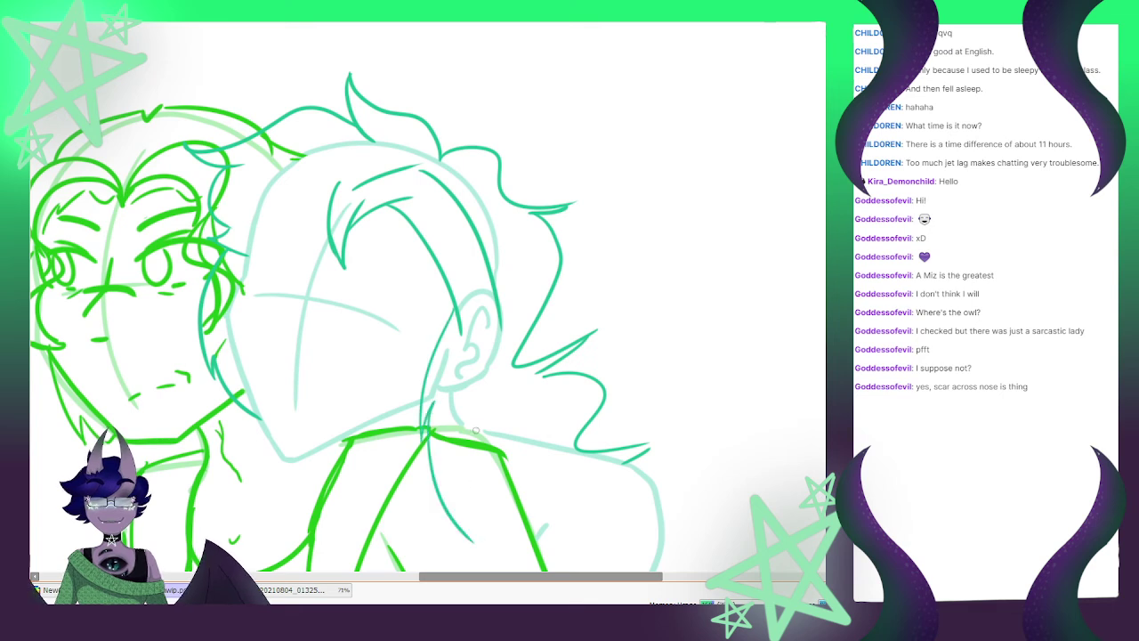
left_click_drag(503, 323, 457, 434)
left_click_drag(459, 445, 477, 540)
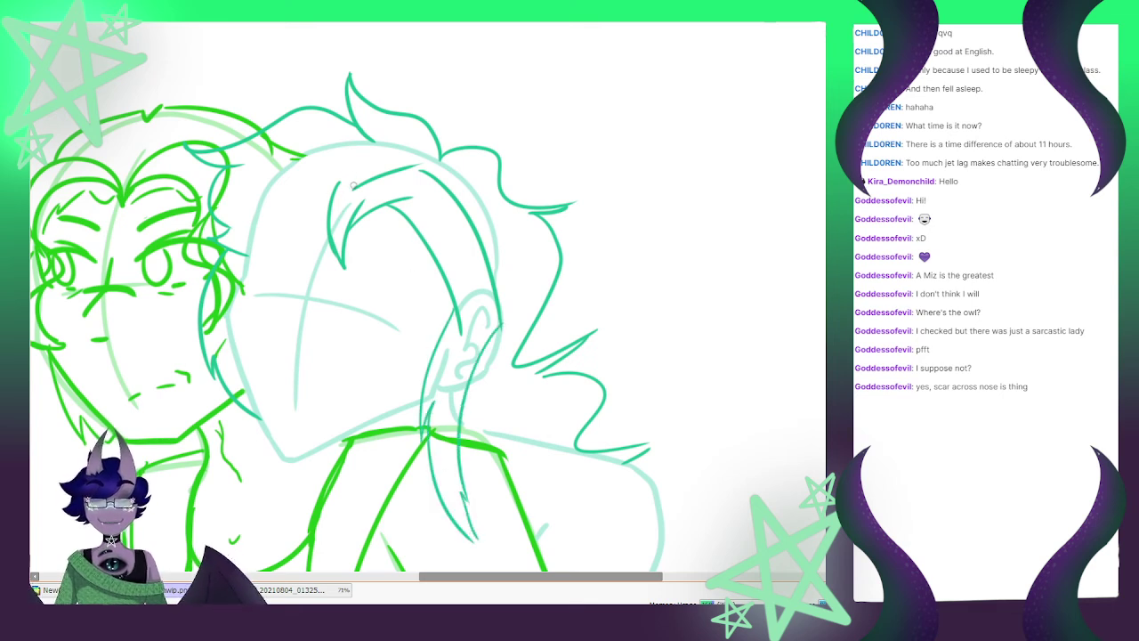
Draw the other half of the fringe from the parting past the green character's face, with spiky ends at the rear character's chin
mouse_move(327, 156)
left_mouse_down()
mouse_move(250, 198)
mouse_move(176, 347)
left_mouse_up()
left_click_drag(184, 308, 176, 374)
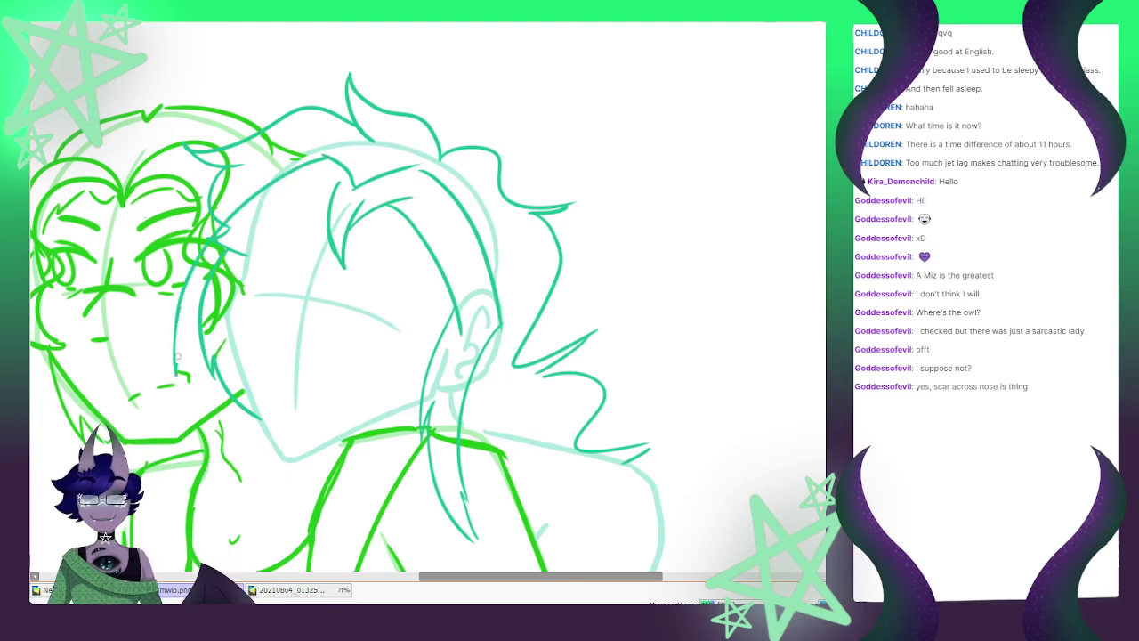
mouse_move(185, 329)
left_mouse_down()
mouse_move(203, 413)
mouse_move(256, 465)
mouse_move(232, 437)
left_mouse_up()
left_click_drag(233, 437, 278, 457)
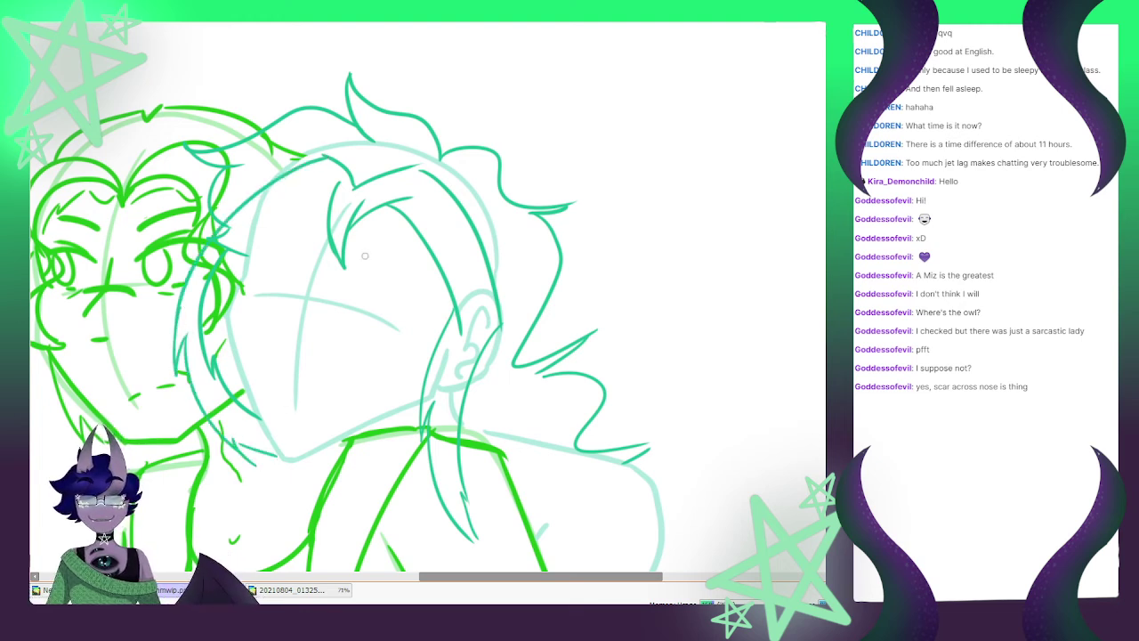
left_click_drag(325, 203, 229, 263)
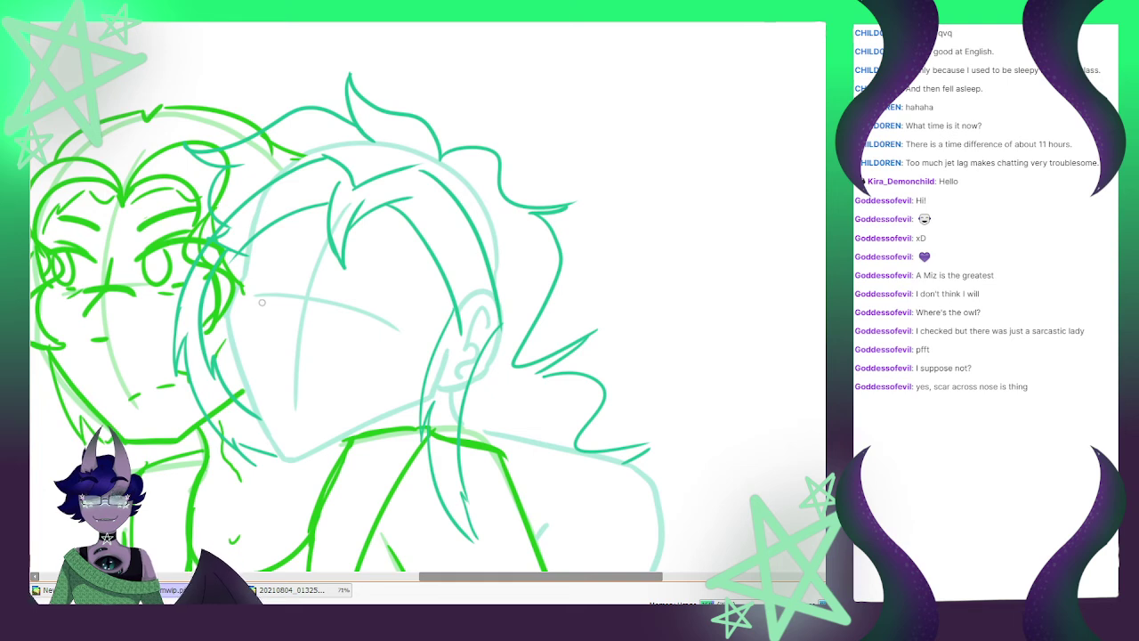
Transform the rear character's fringe and side locks: narrow them, lower and skew their upper edge, rotate them slightly anticlockwise and refit them over the head
key("ctrl+t")
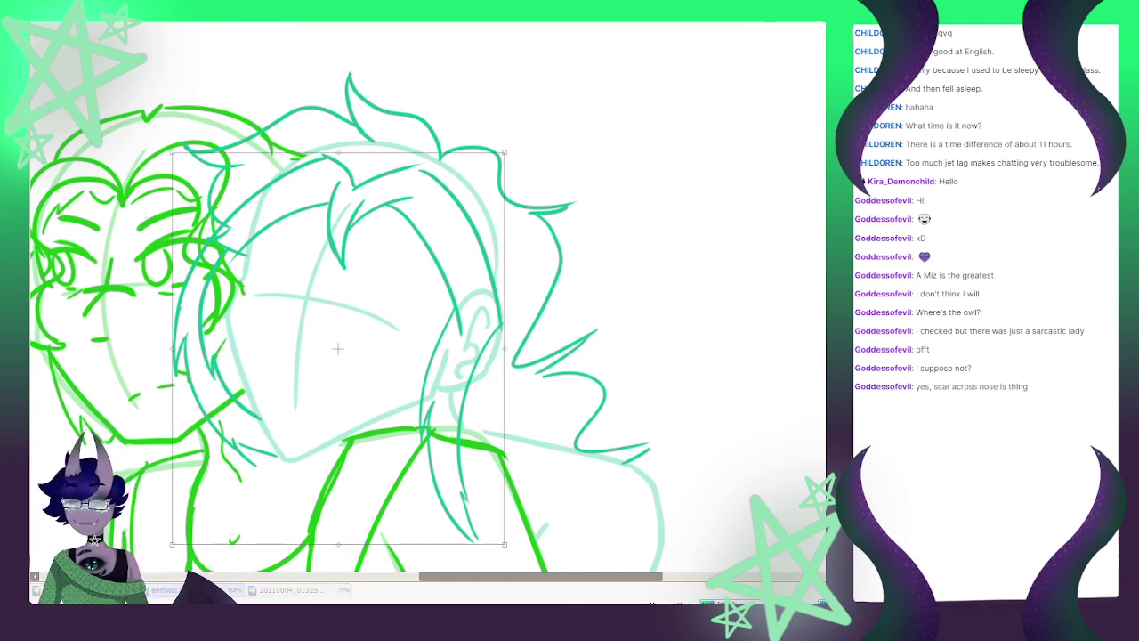
left_click_drag(172, 348, 182, 348)
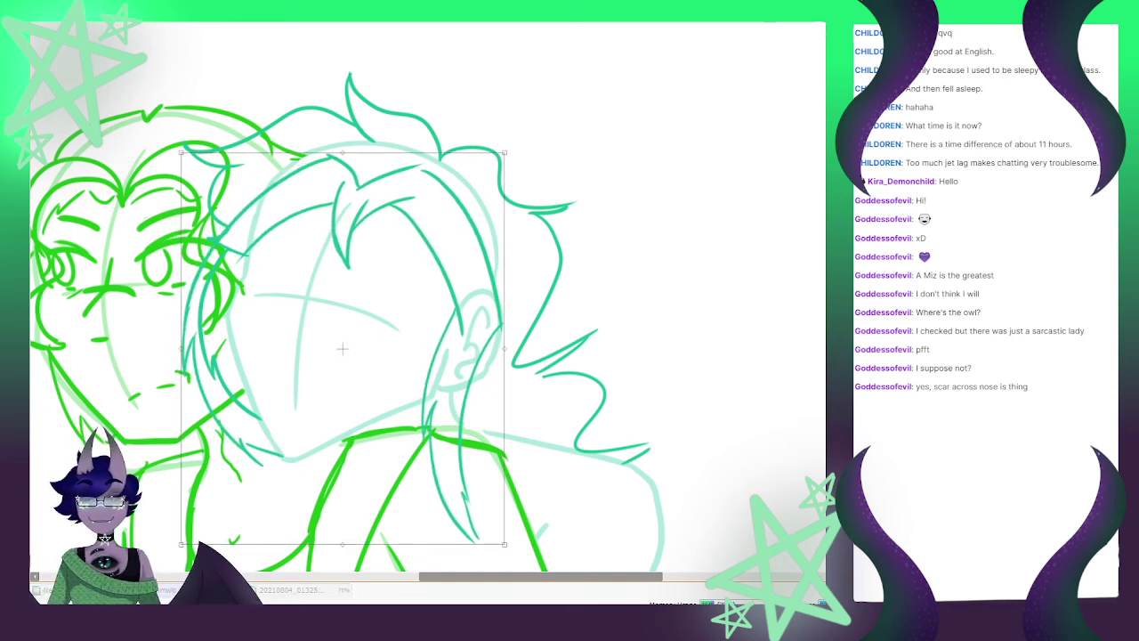
left_click_drag(343, 152, 343, 167)
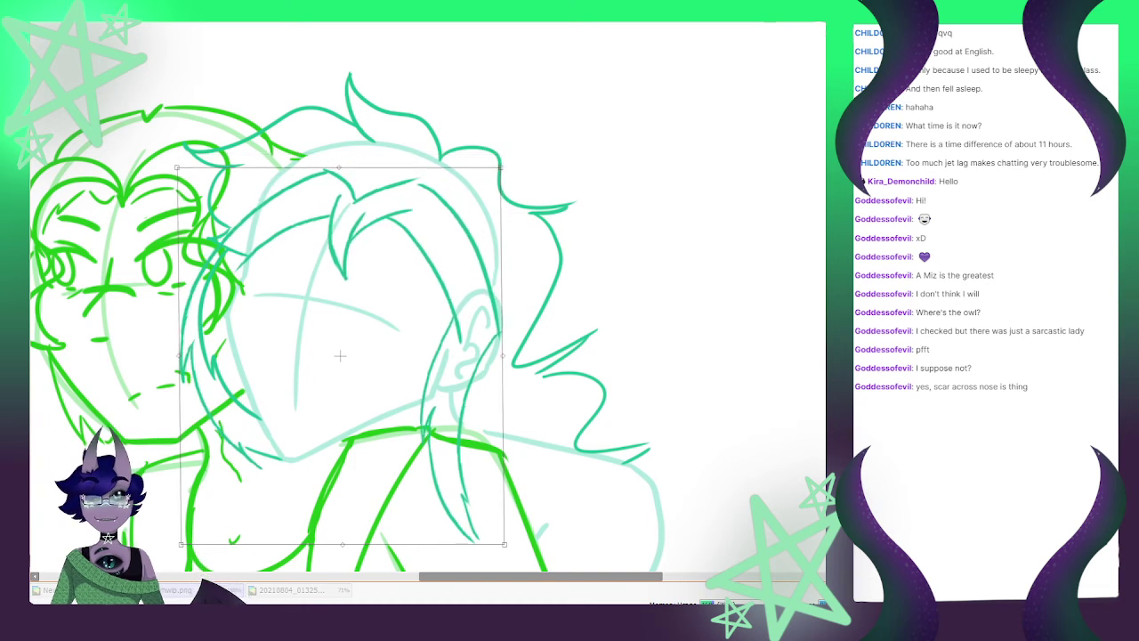
left_click_drag(342, 356, 333, 332)
left_click_drag(493, 143, 474, 131)
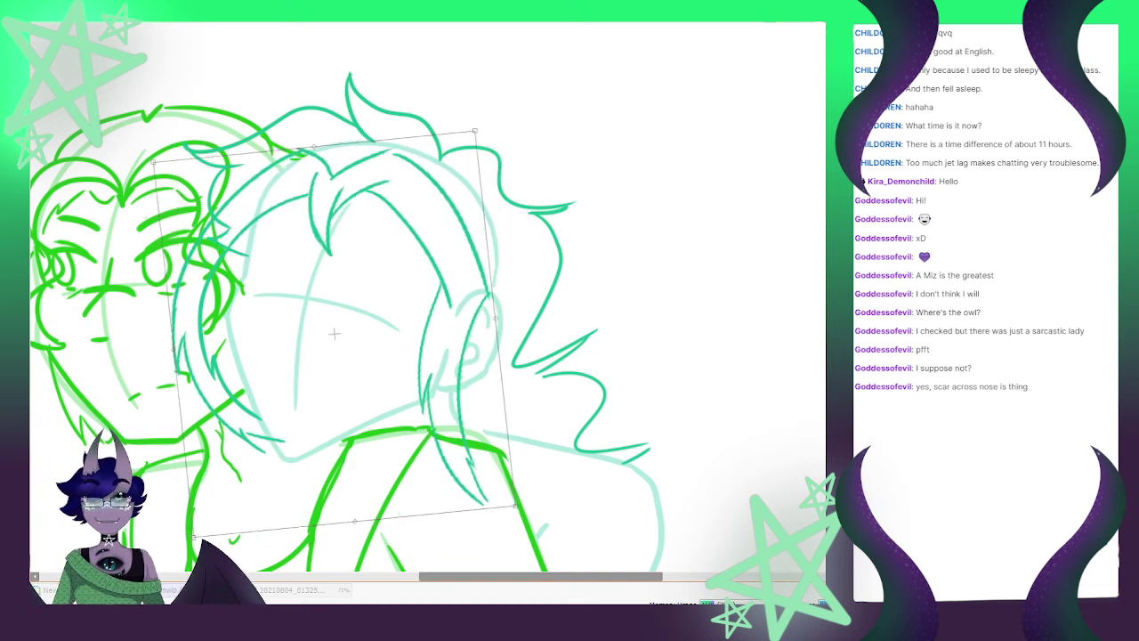
left_click_drag(333, 333, 345, 338)
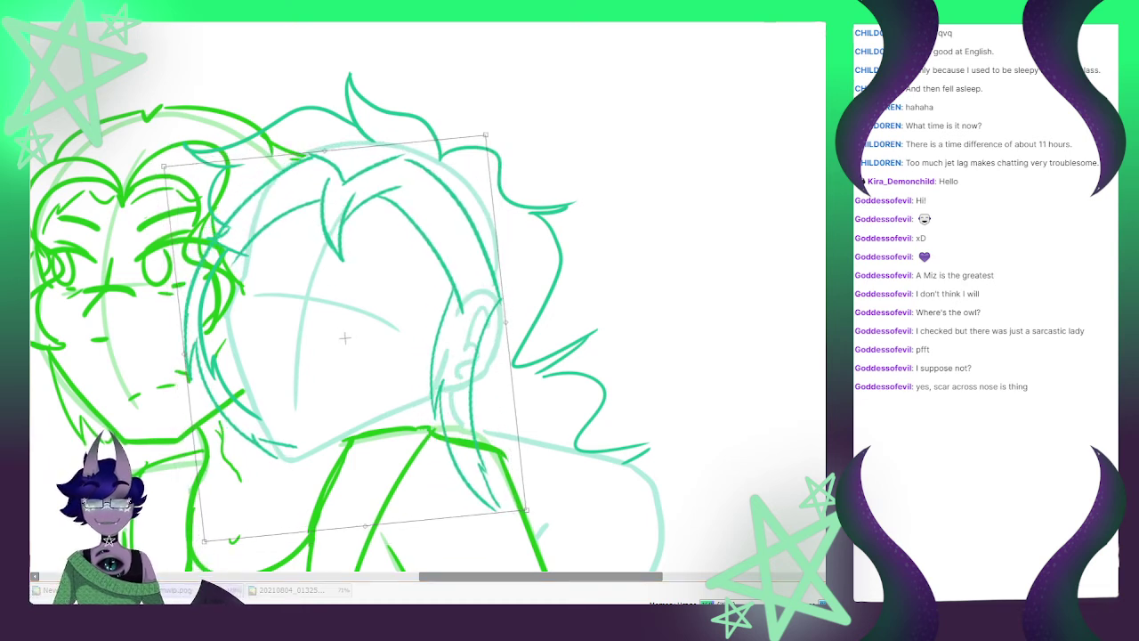
key("Return")
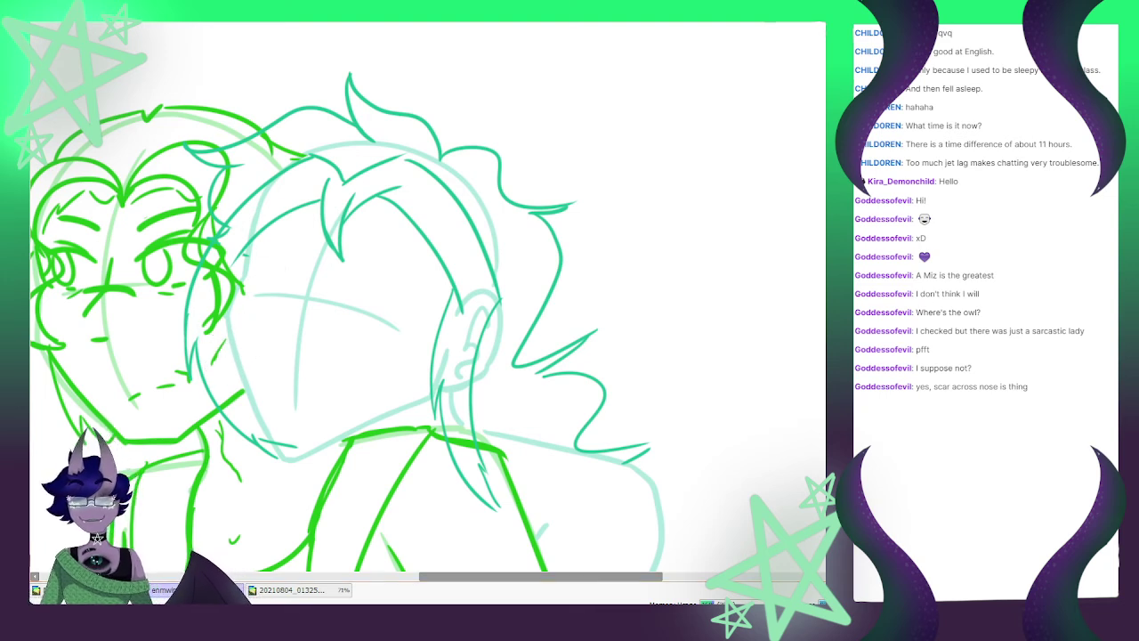
Erase the green character's hair, face and jaw lines where they overlap the rear character's fringe and face
mouse_move(237, 275)
left_mouse_down()
mouse_move(235, 304)
mouse_move(236, 260)
mouse_move(208, 295)
left_mouse_up()
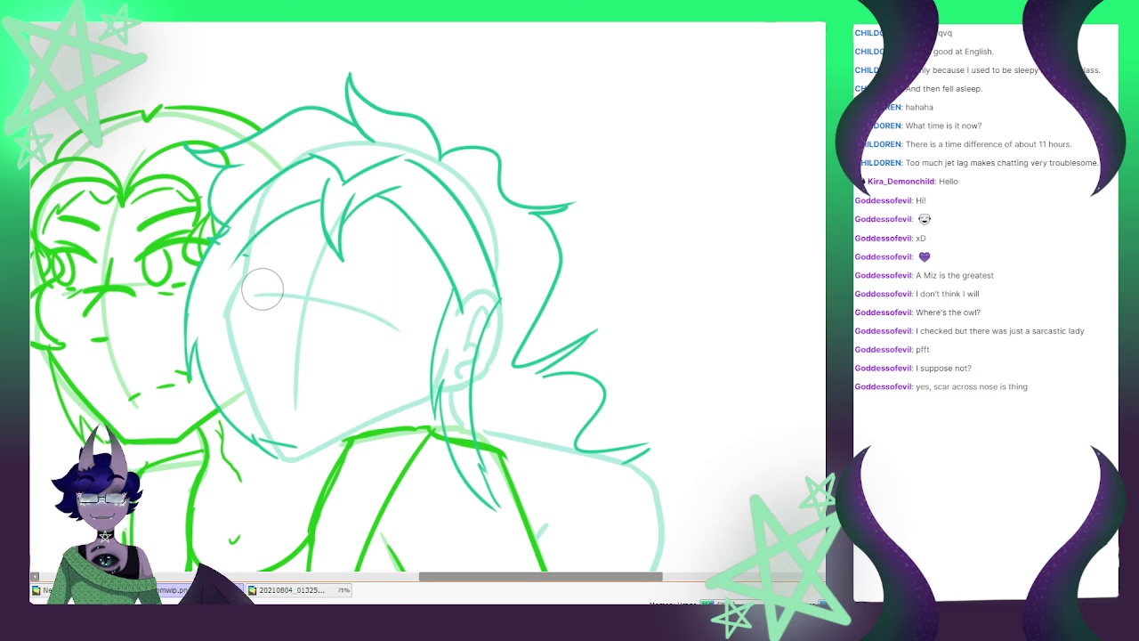
scroll(263, 290, "down", 6)
scroll(263, 282, "up", 6)
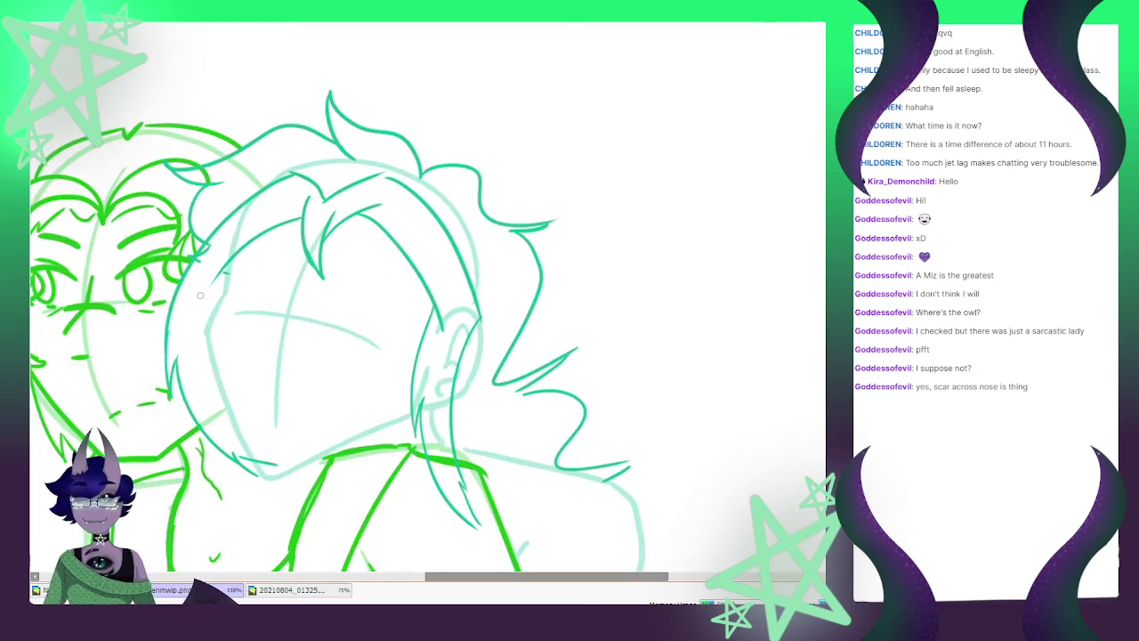
scroll(335, 296, "down", 5)
scroll(332, 318, "up", 5)
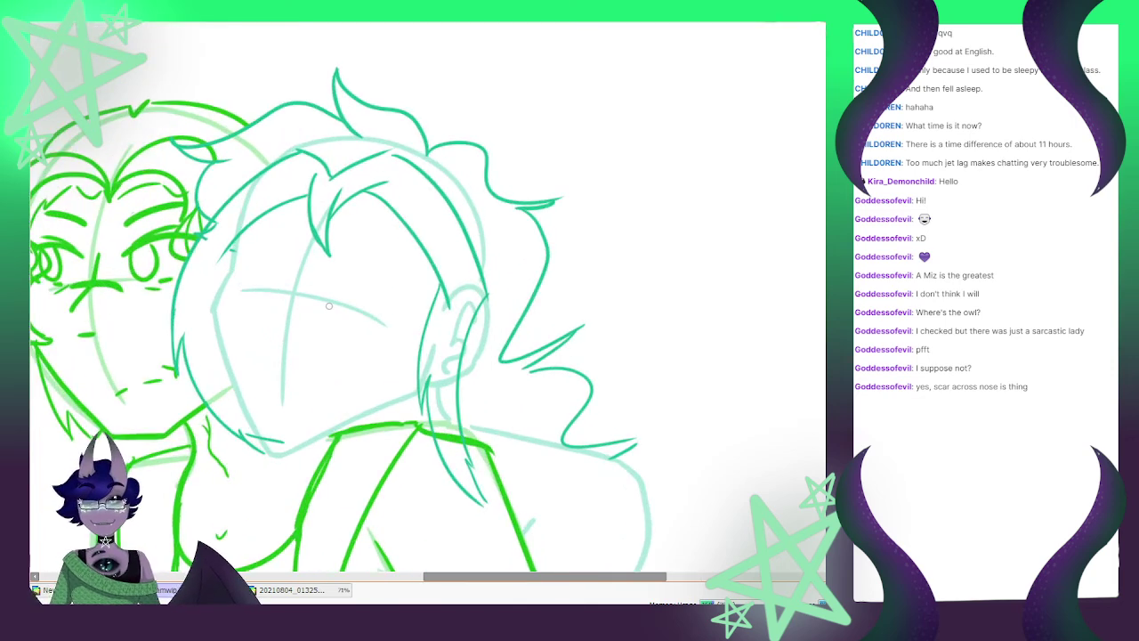
scroll(328, 305, "down", 3)
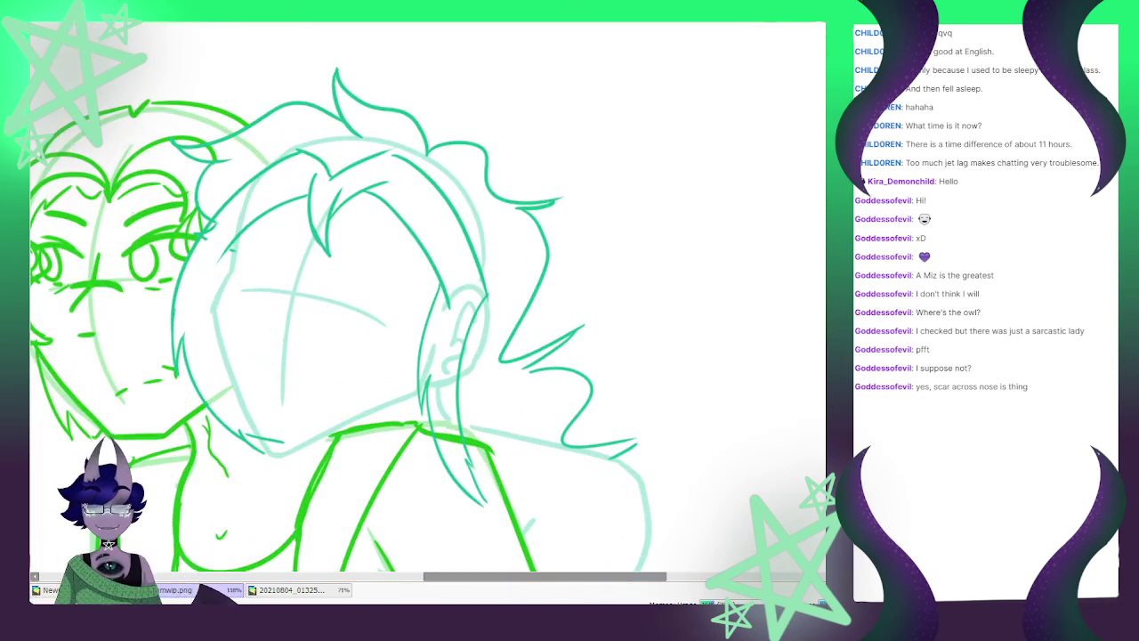
Check the reference drawing, and draw a small curled smiling mouth and two filled slanted closed eyes on the rear character's face
left_click(294, 589)
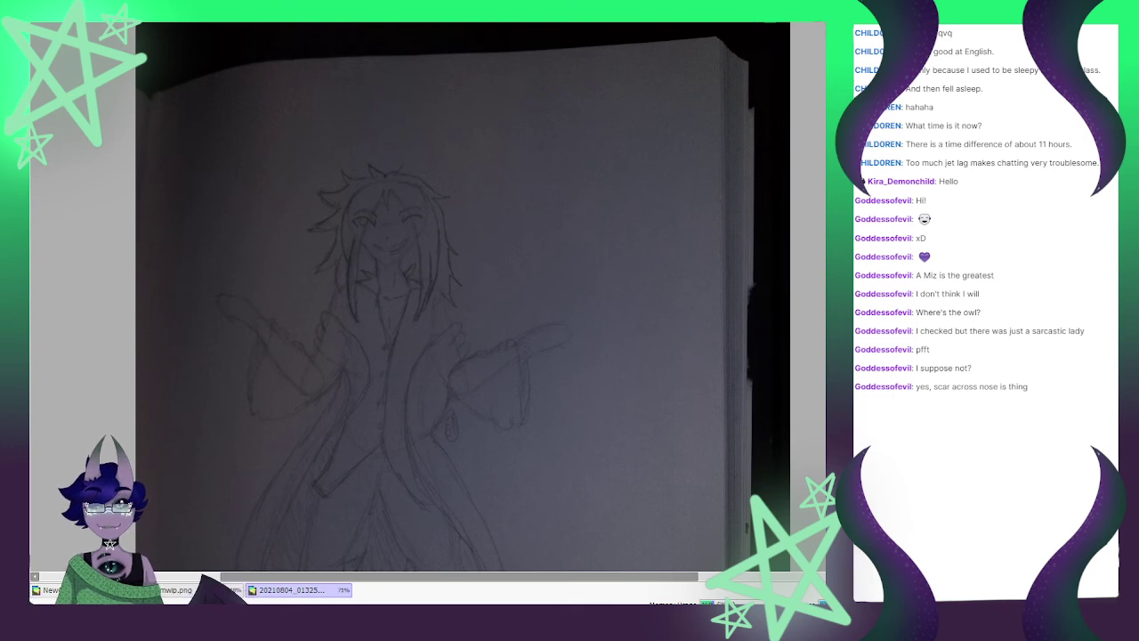
left_click(195, 589)
scroll(292, 285, "down", 3)
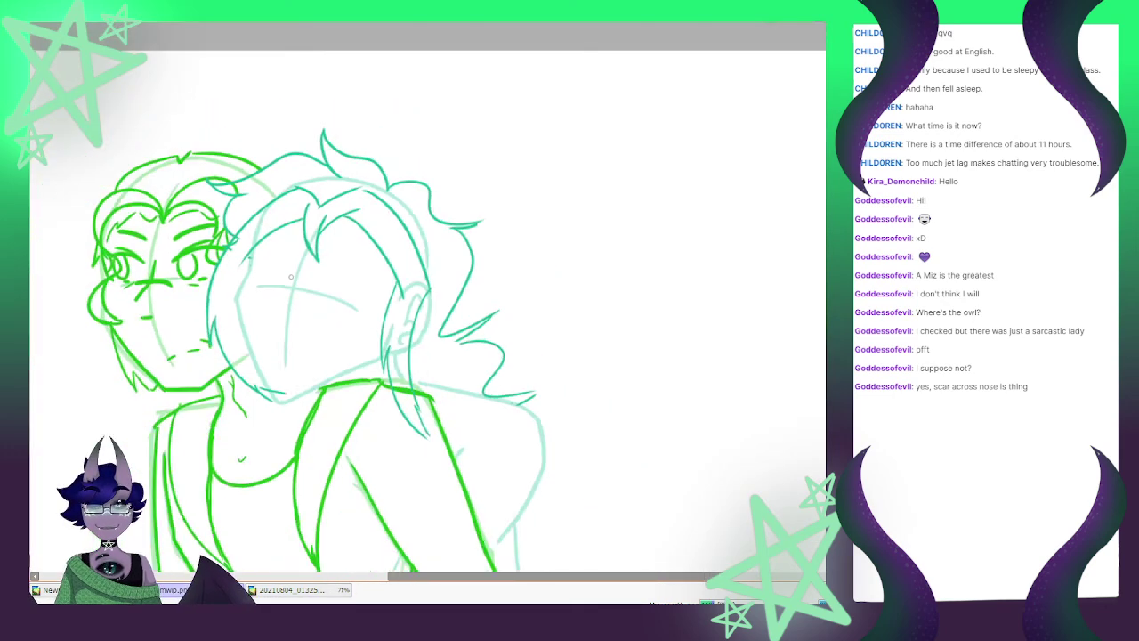
scroll(278, 365, "up", 3)
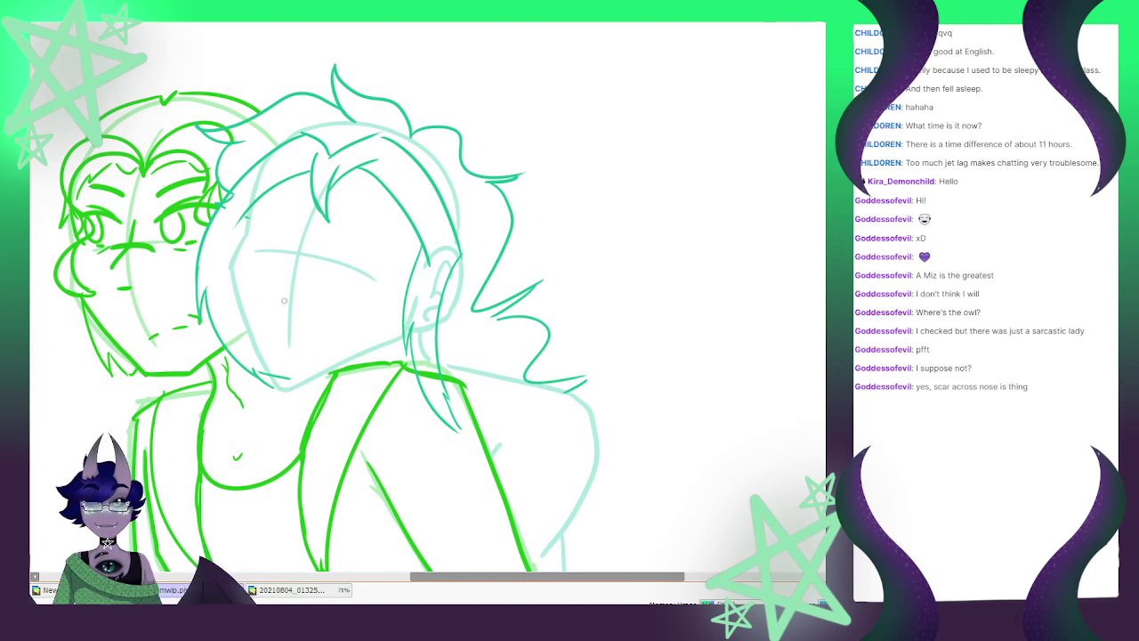
mouse_move(275, 336)
left_mouse_down()
mouse_move(341, 326)
mouse_move(304, 344)
left_mouse_up()
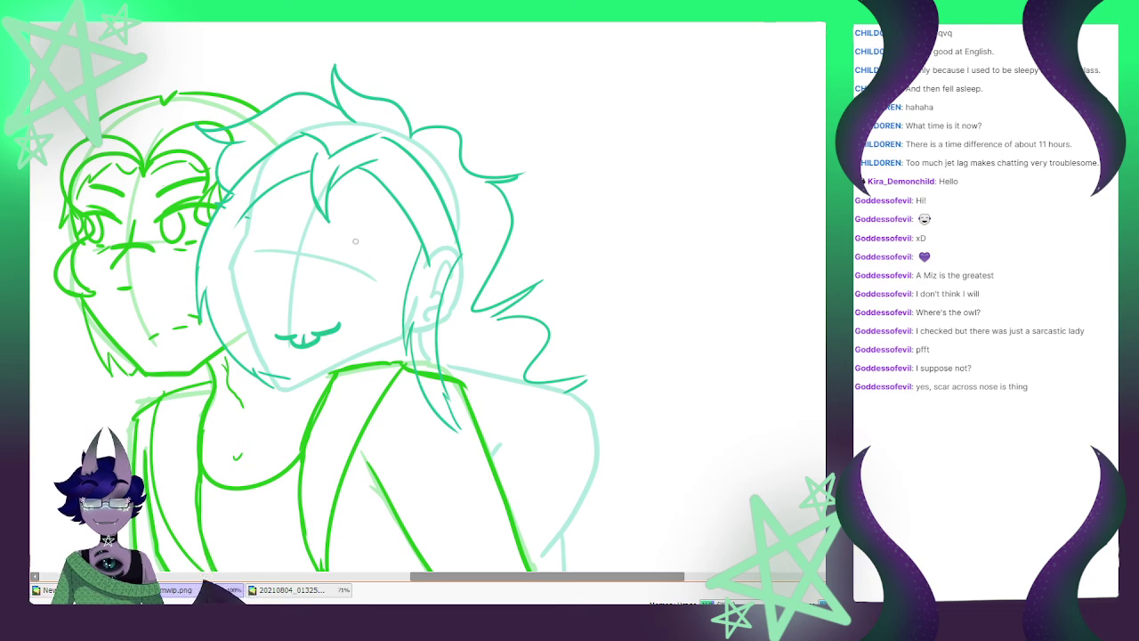
mouse_move(283, 227)
left_mouse_down()
mouse_move(253, 246)
mouse_move(275, 233)
mouse_move(347, 263)
mouse_move(354, 242)
mouse_move(363, 268)
left_mouse_up()
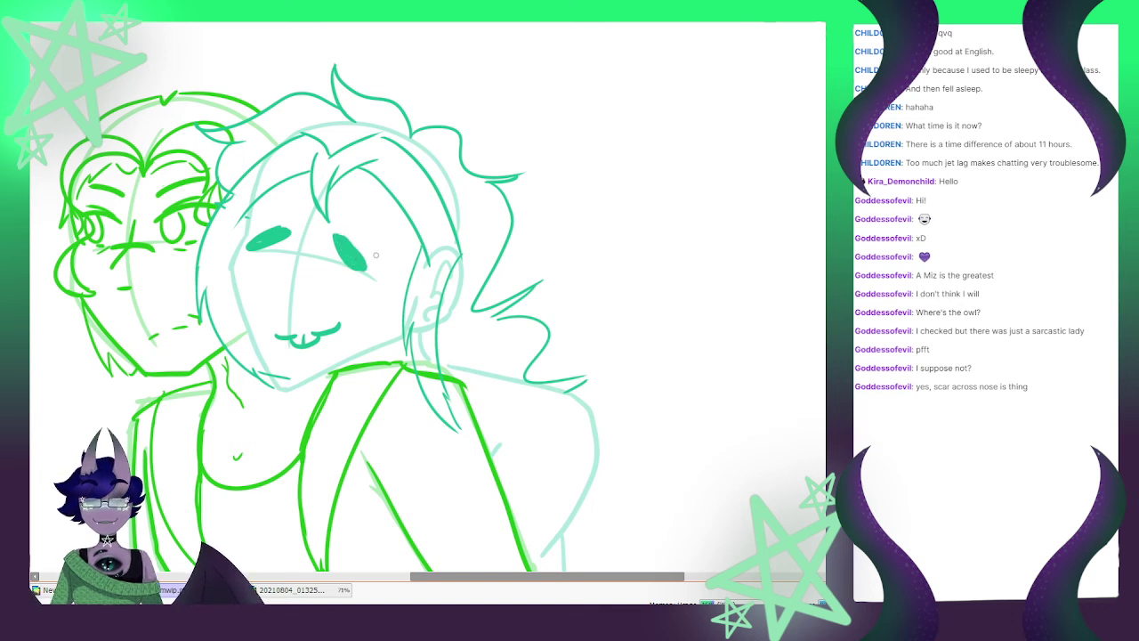
Following the reference drawing, add the rear character's nose bridge, nose and a smile crease, and reshape the eyes' edges
left_click(316, 588)
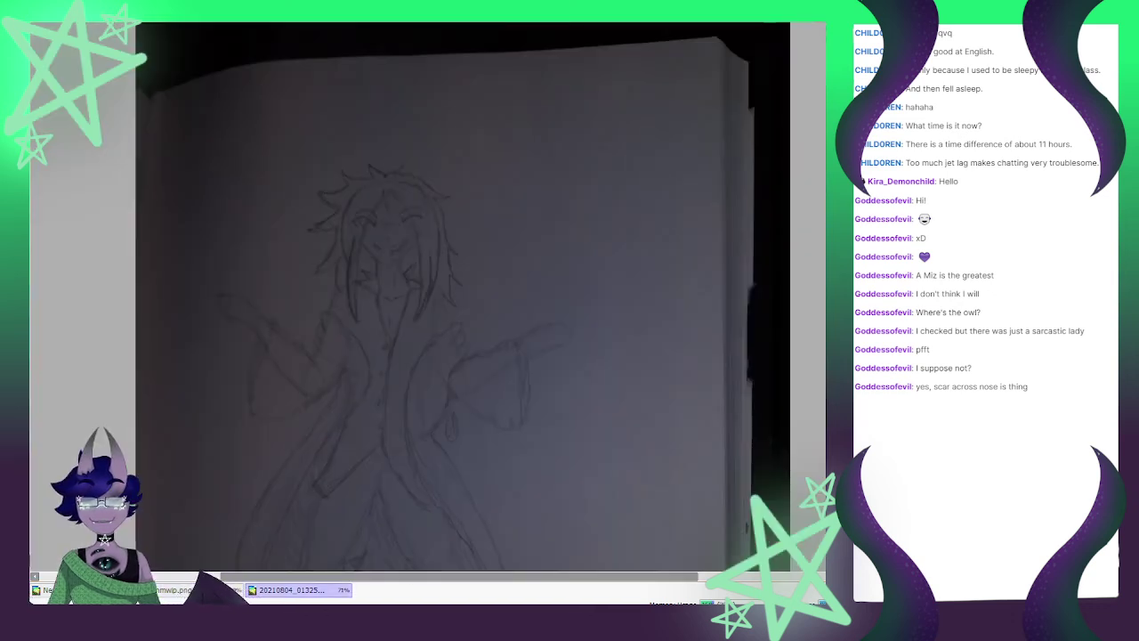
left_click(178, 589)
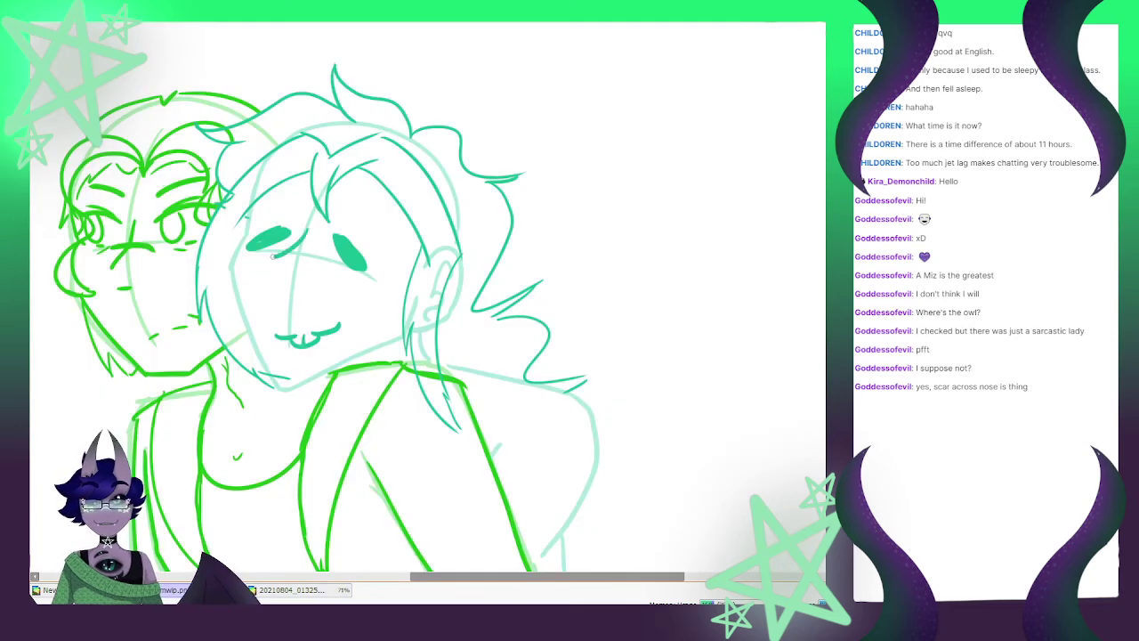
left_click_drag(275, 257, 290, 283)
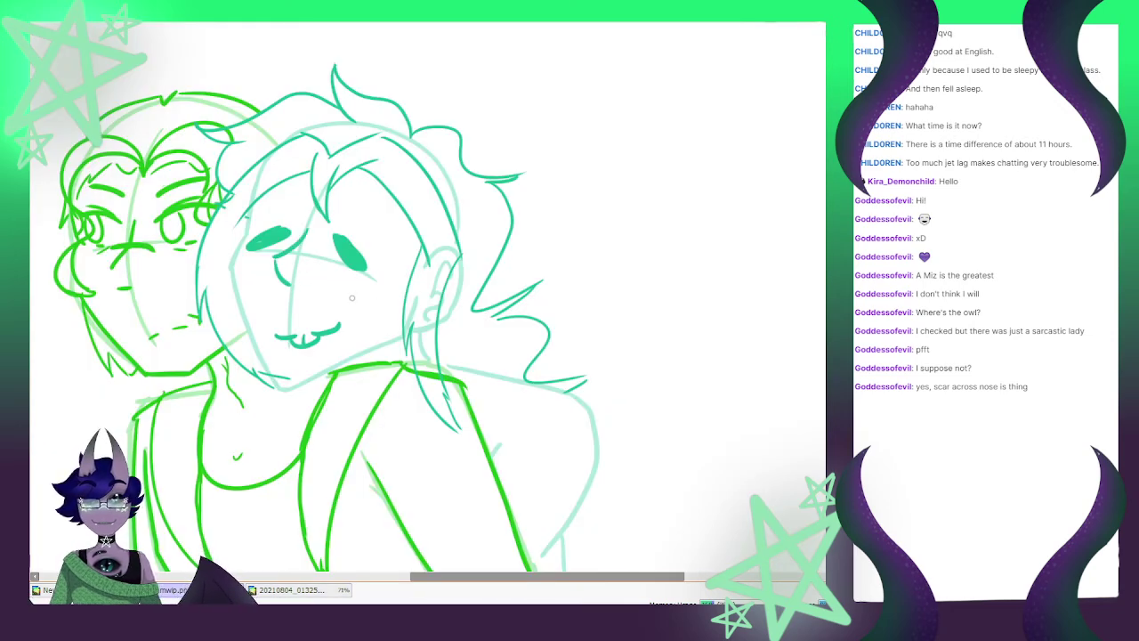
left_click_drag(343, 316, 348, 326)
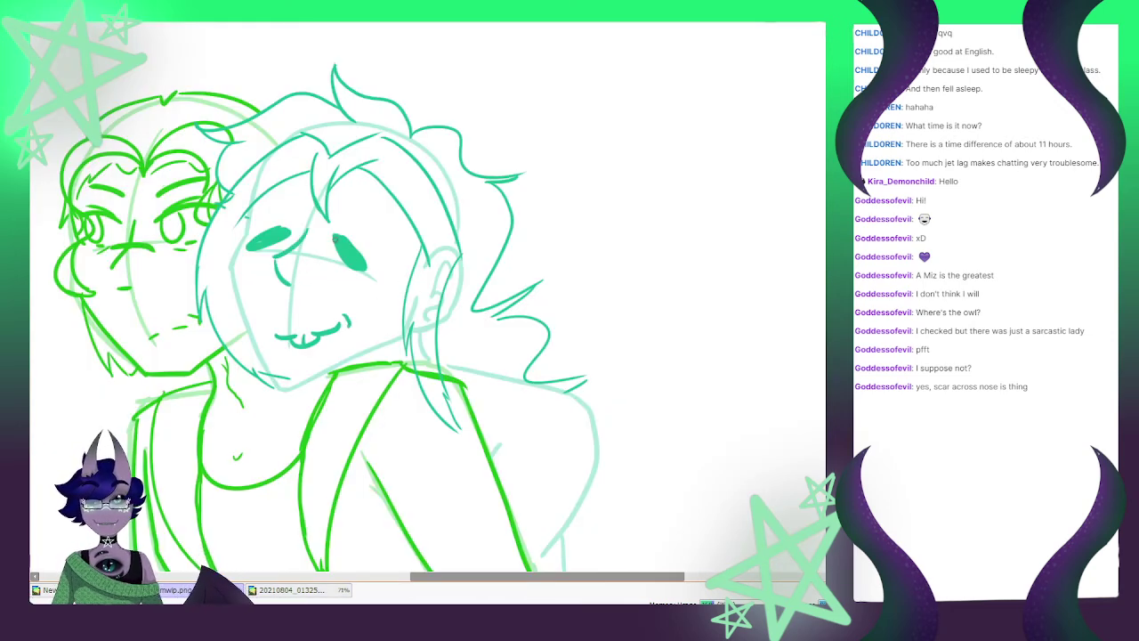
left_click_drag(333, 239, 344, 267)
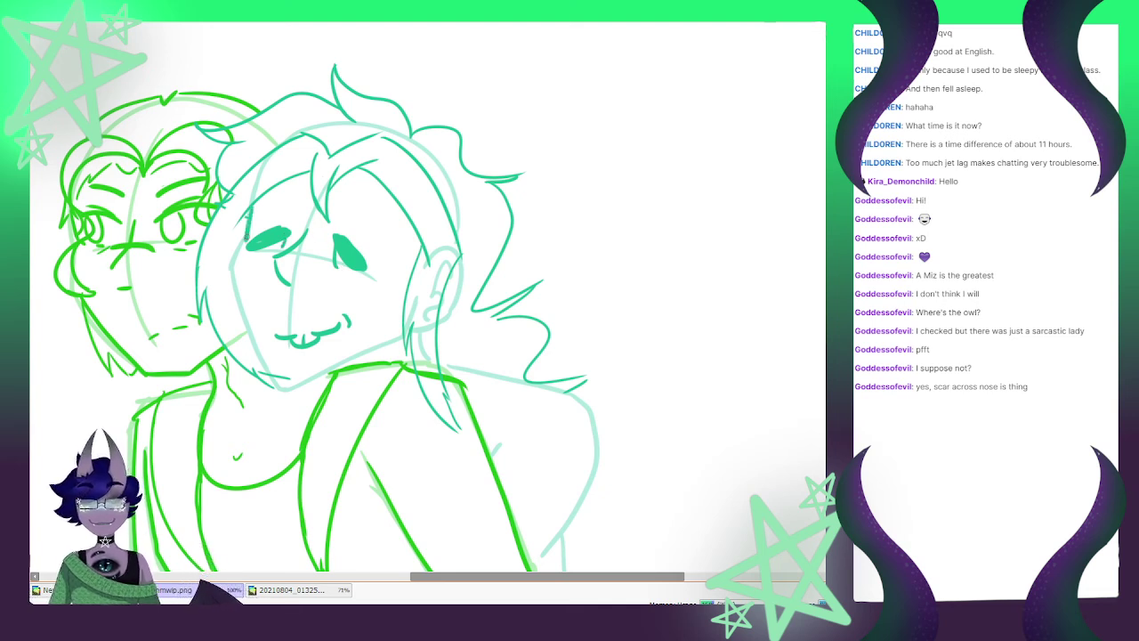
Outline the rear character's face side, jaw and outer ear edge in teal, and add two arched eyebrows above the eyes
left_click_drag(232, 264, 274, 384)
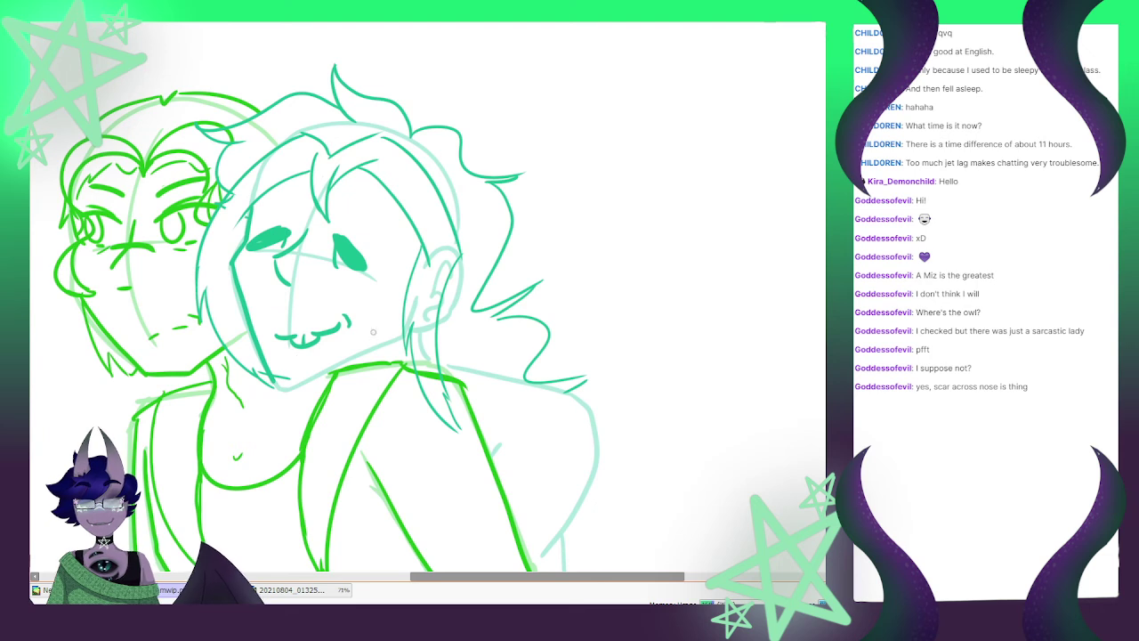
left_click_drag(402, 338, 294, 377)
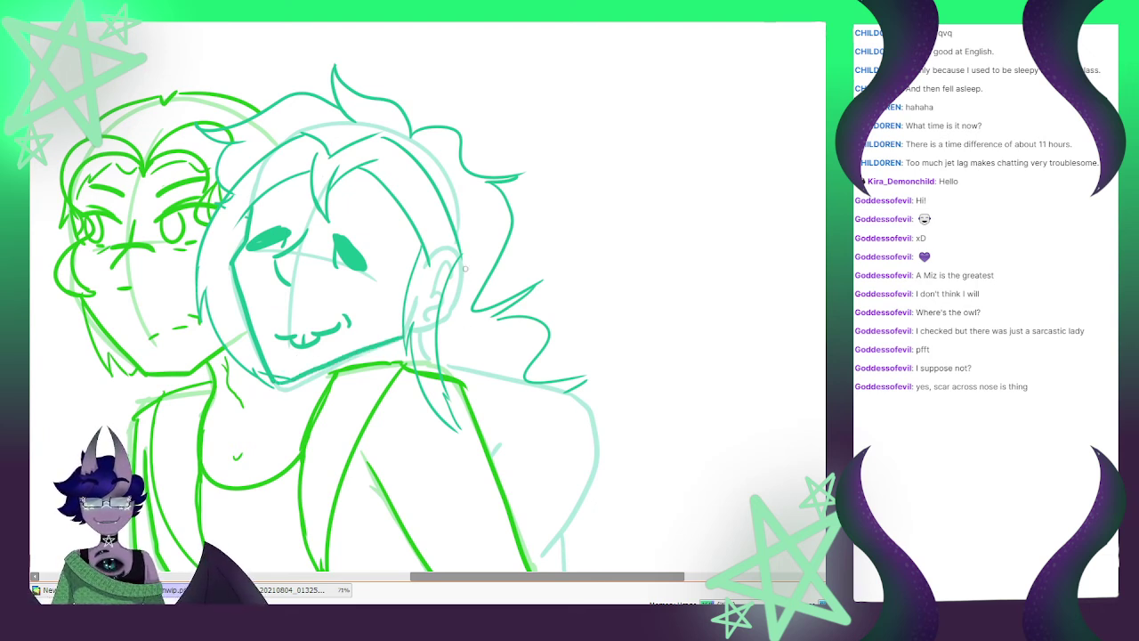
mouse_move(459, 267)
left_mouse_down()
mouse_move(459, 297)
mouse_move(439, 319)
left_mouse_up()
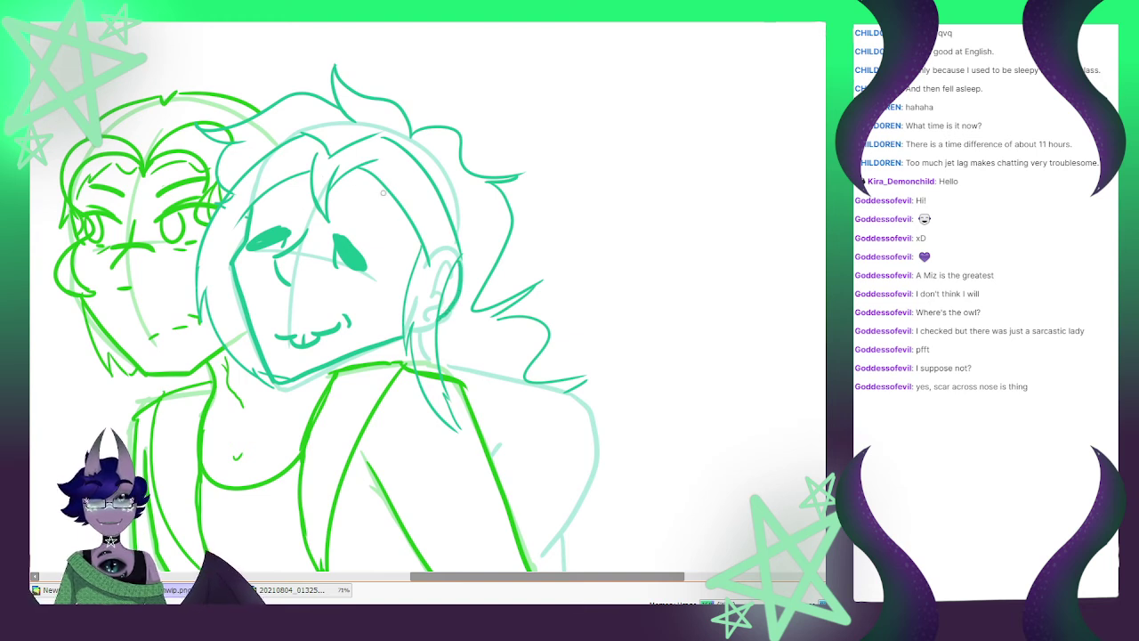
mouse_move(260, 205)
left_mouse_down()
mouse_move(302, 191)
mouse_move(387, 218)
mouse_move(394, 233)
left_mouse_up()
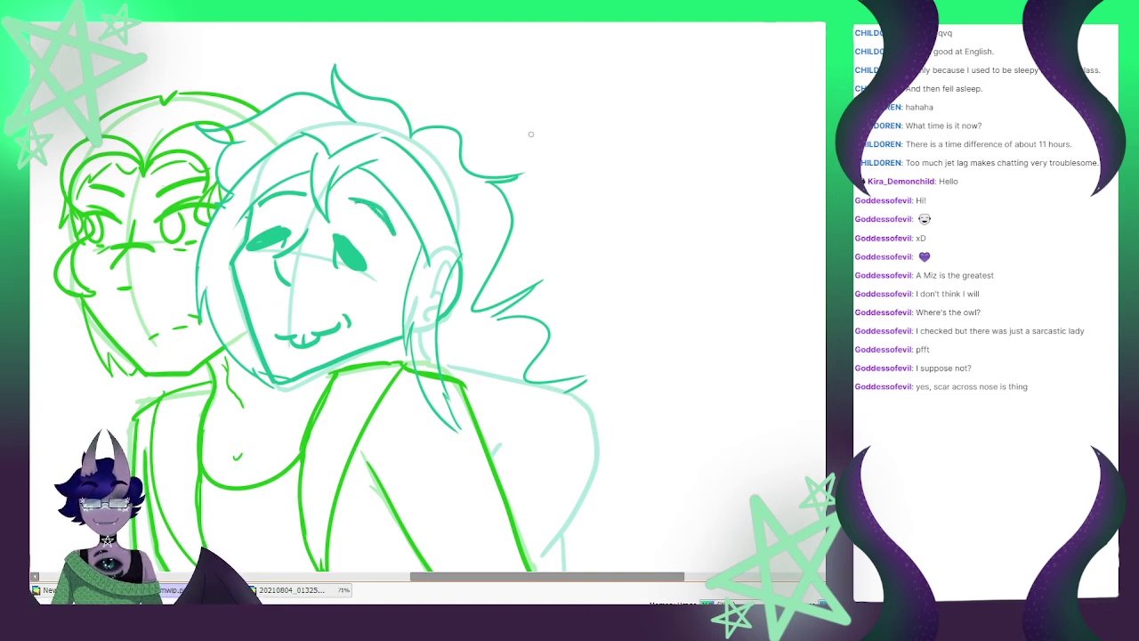
Draw three small "z" sleep marks around the rear character's hair
left_click_drag(489, 87, 516, 107)
left_click_drag(526, 218, 538, 228)
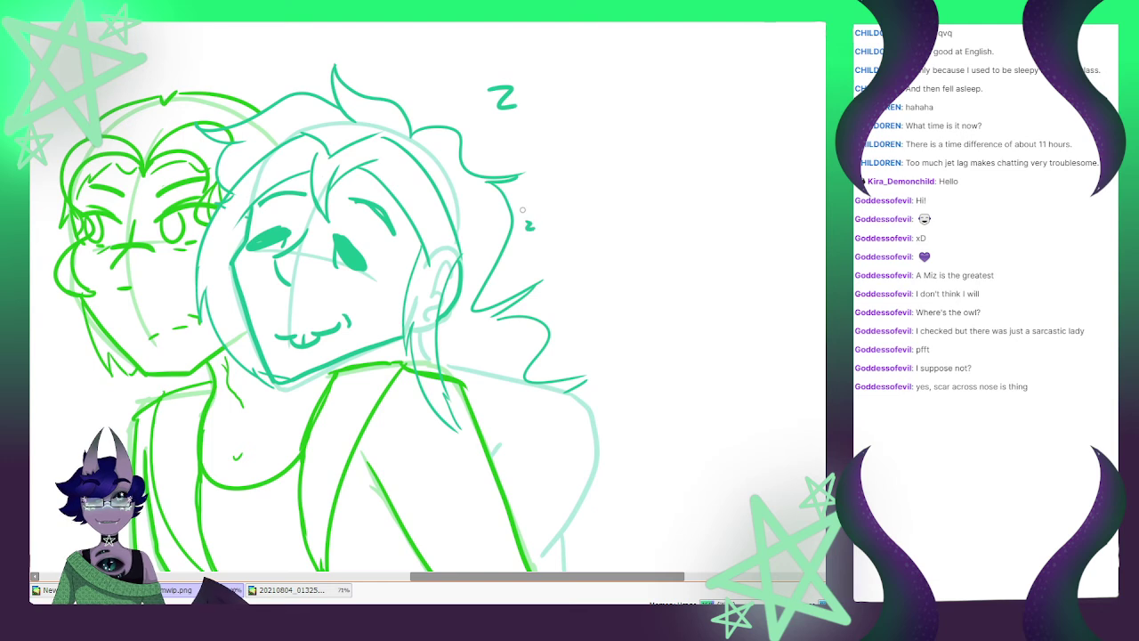
left_click_drag(252, 59, 270, 68)
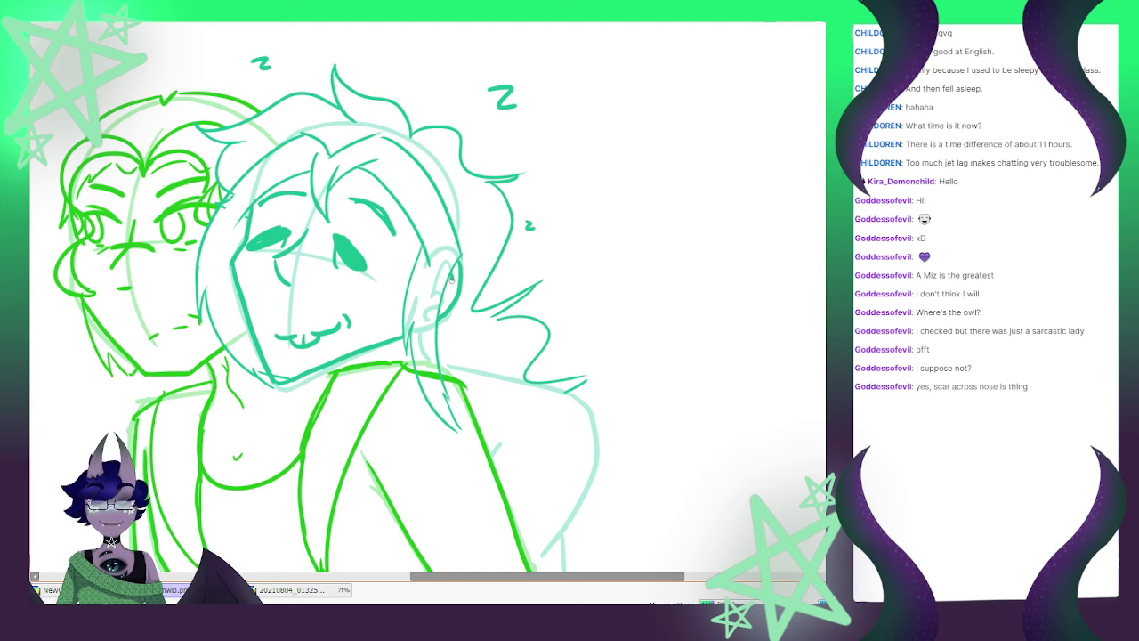
Check the reference drawing, and draw a pointed teal sleeve fold behind the green character's elbow, redoing its outer edge once
scroll(425, 399, "down", 4)
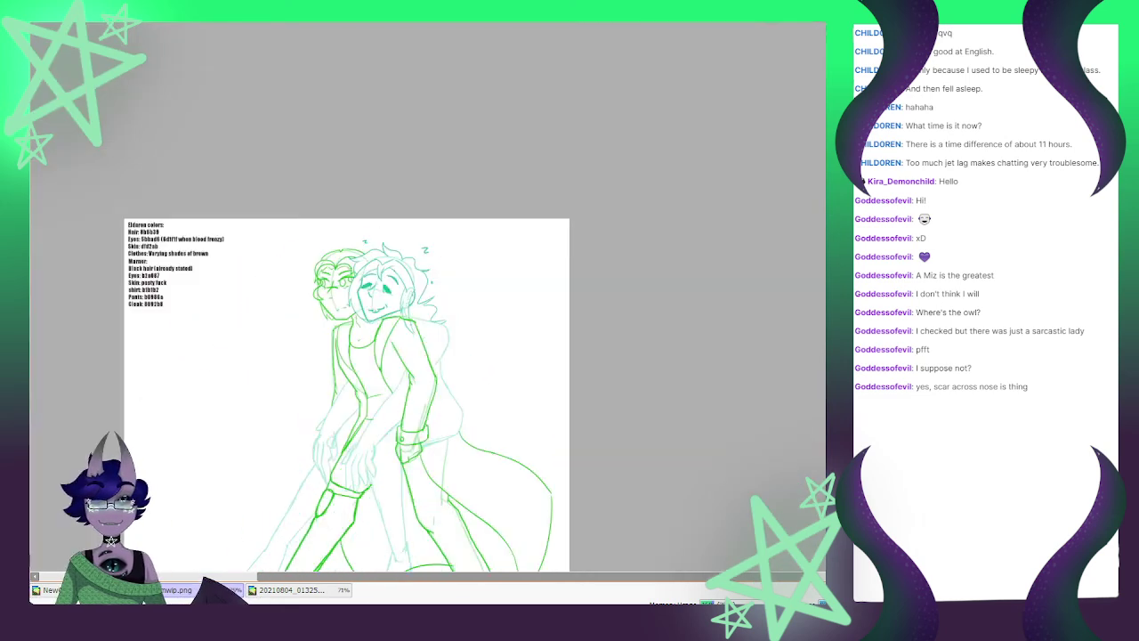
scroll(395, 309, "up", 3)
scroll(354, 236, "down", 1)
left_click(327, 589)
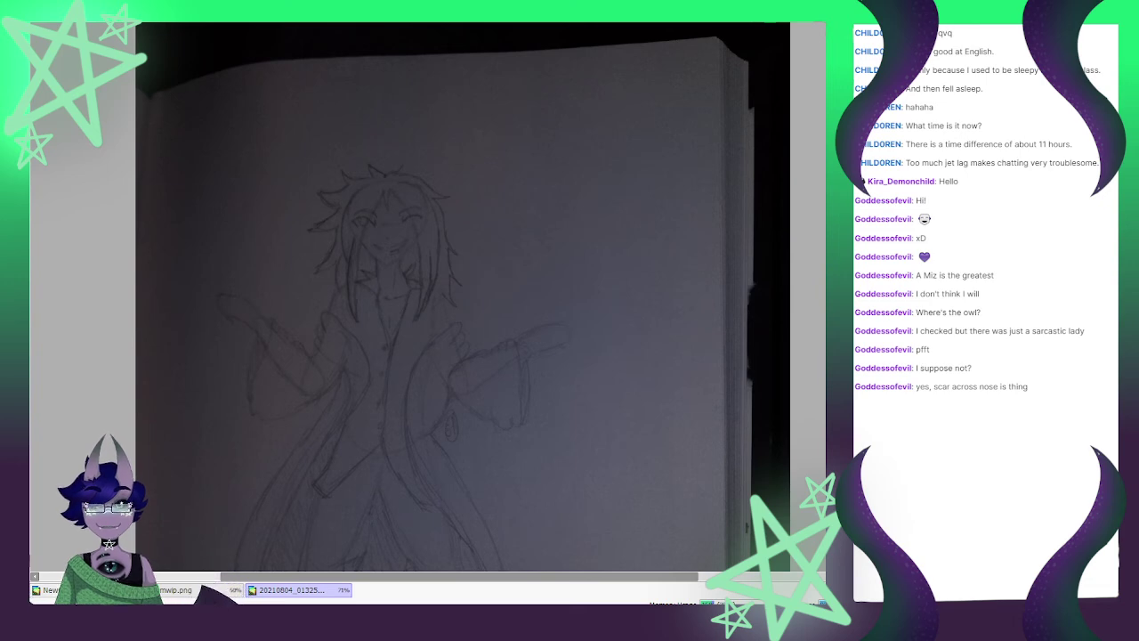
left_click(202, 589)
scroll(302, 254, "up", 1)
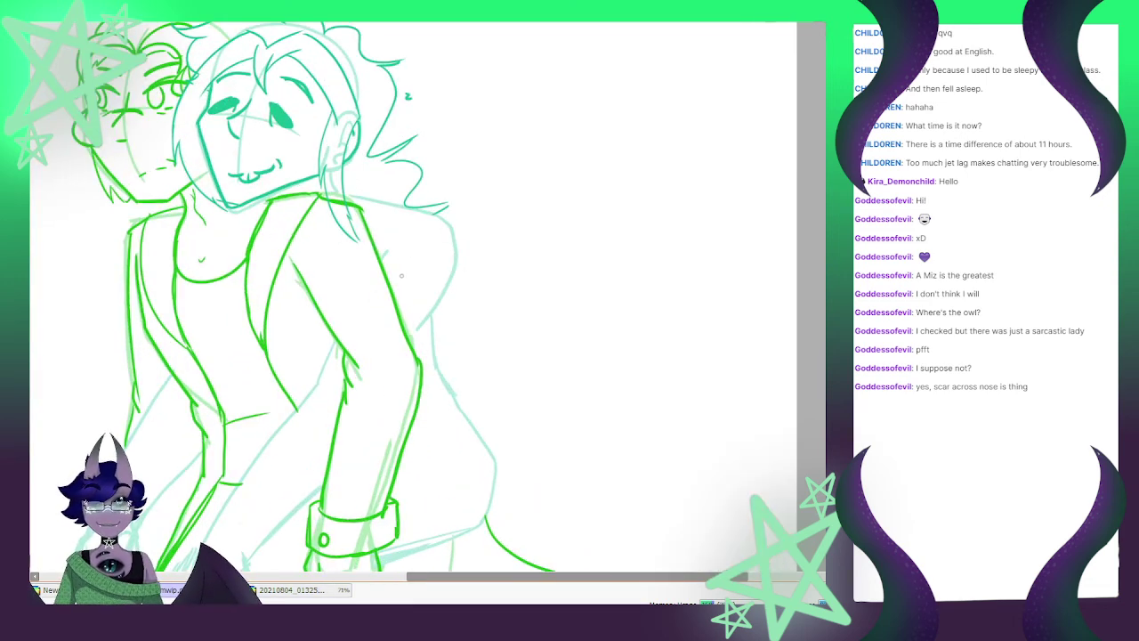
left_click_drag(402, 321, 468, 369)
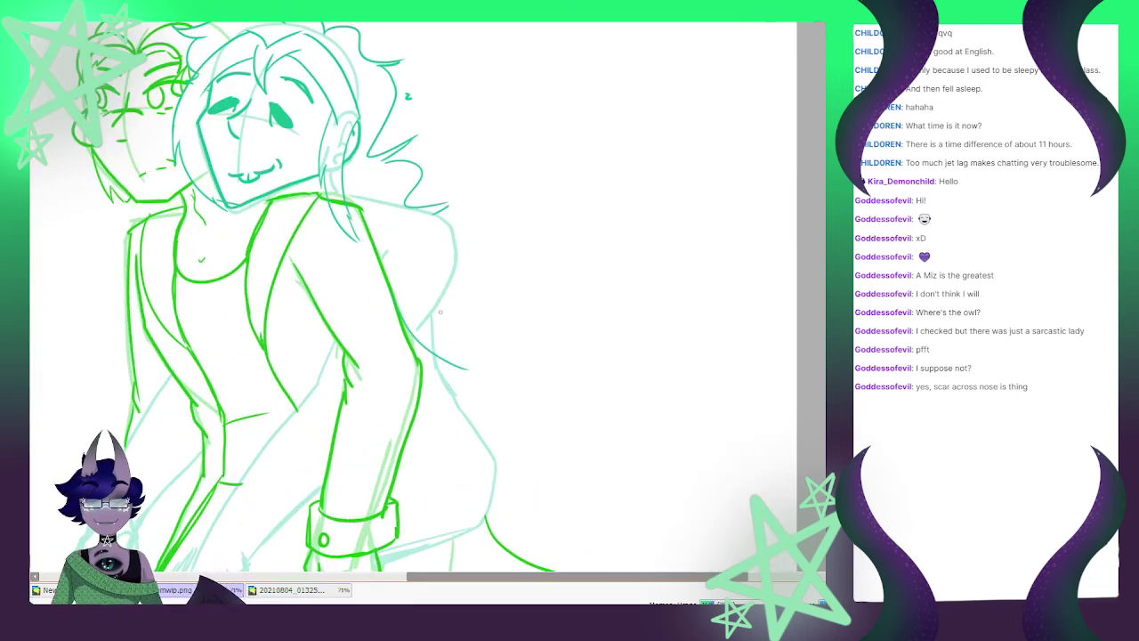
left_click_drag(436, 301, 452, 357)
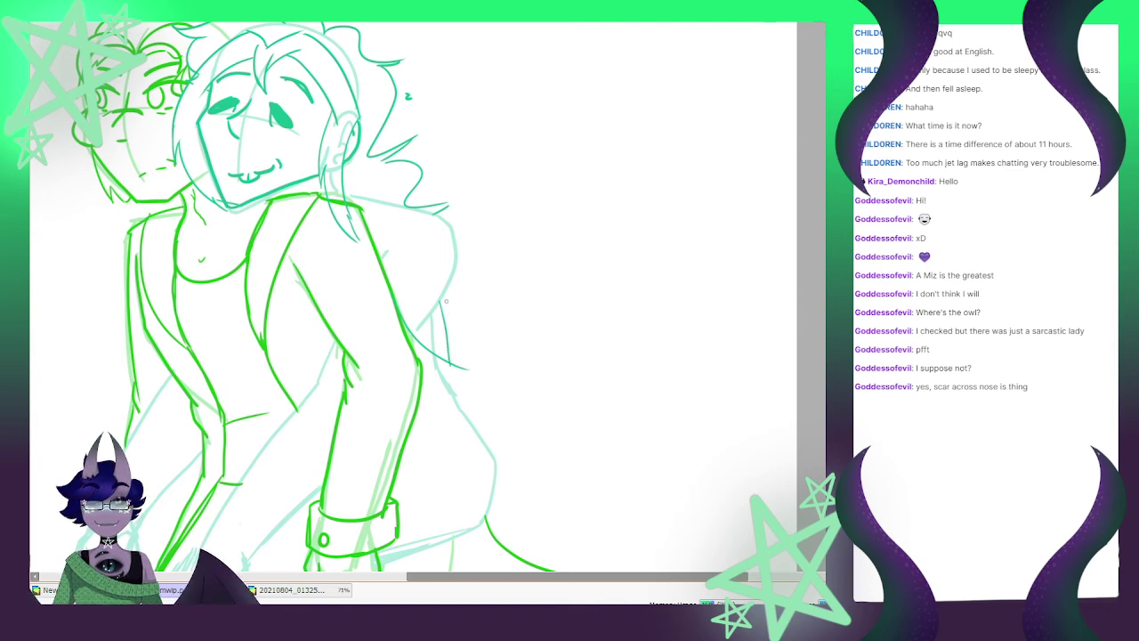
key("ctrl+z")
left_click_drag(433, 311, 463, 366)
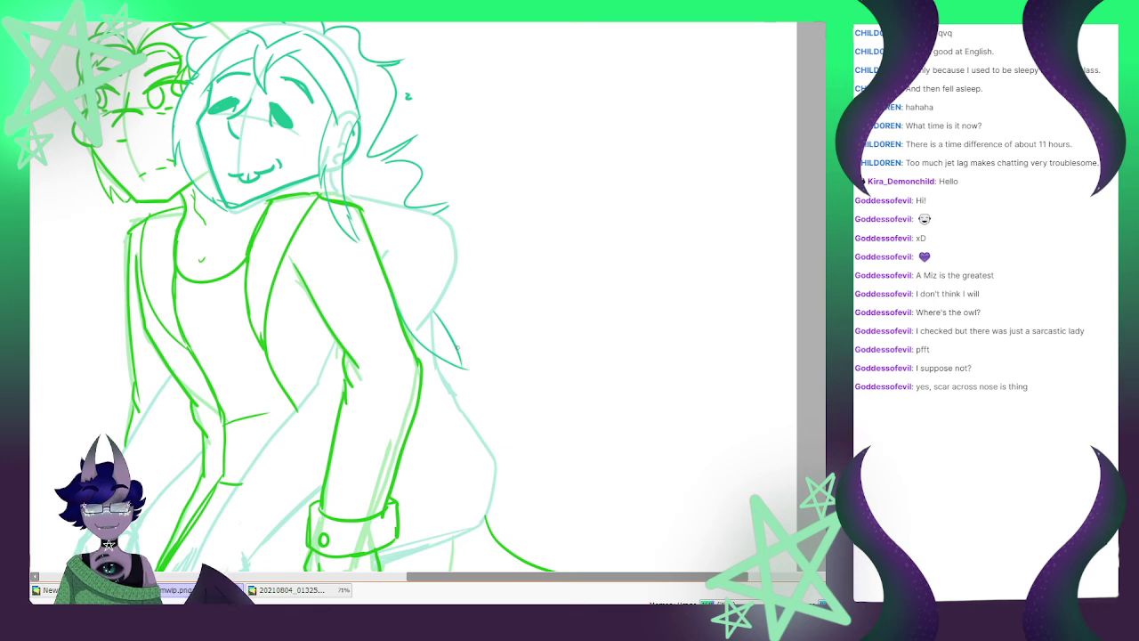
Extend the teal sleeve fold with a second pointed layer and a lower edge running in to the green character's forearm
left_click_drag(456, 347, 481, 384)
key("ctrl+z")
mouse_move(436, 313)
left_mouse_down()
mouse_move(479, 381)
mouse_move(476, 367)
mouse_move(440, 428)
mouse_move(395, 451)
mouse_move(421, 438)
mouse_move(393, 462)
left_mouse_up()
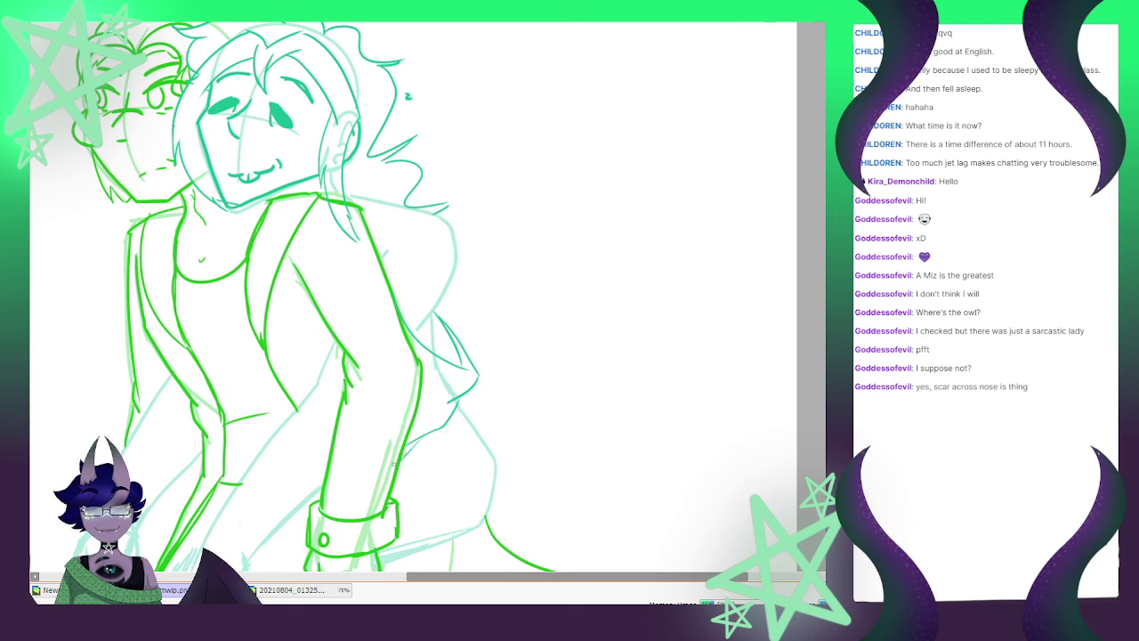
left_click_drag(334, 333, 311, 407)
scroll(381, 316, "down", 5)
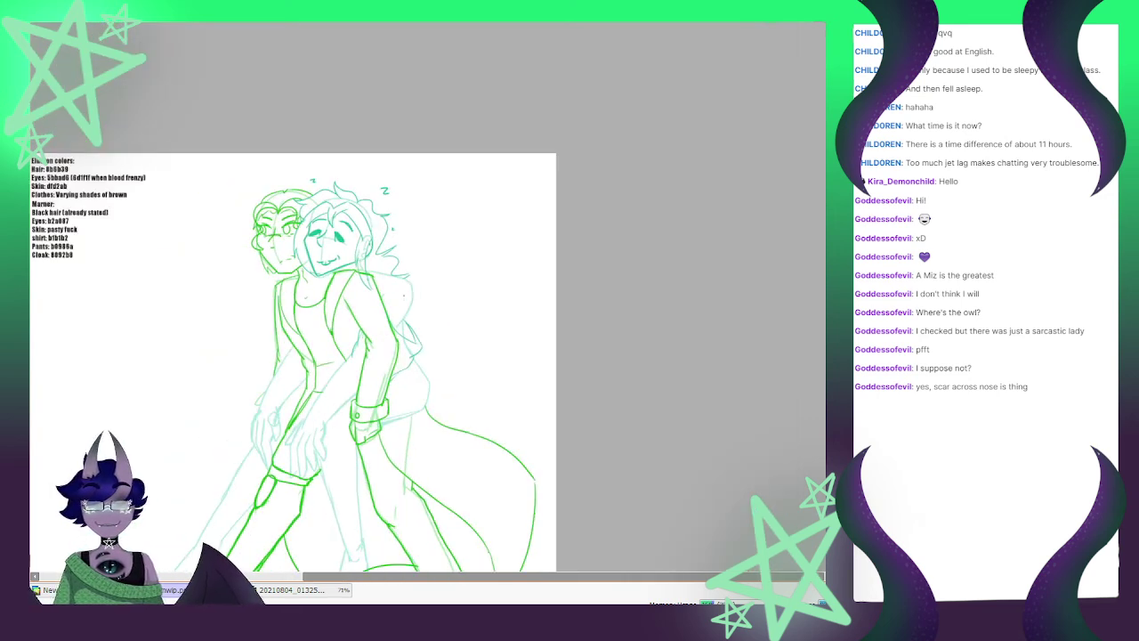
scroll(387, 306, "up", 3)
scroll(384, 309, "down", 1)
scroll(382, 314, "down", 1)
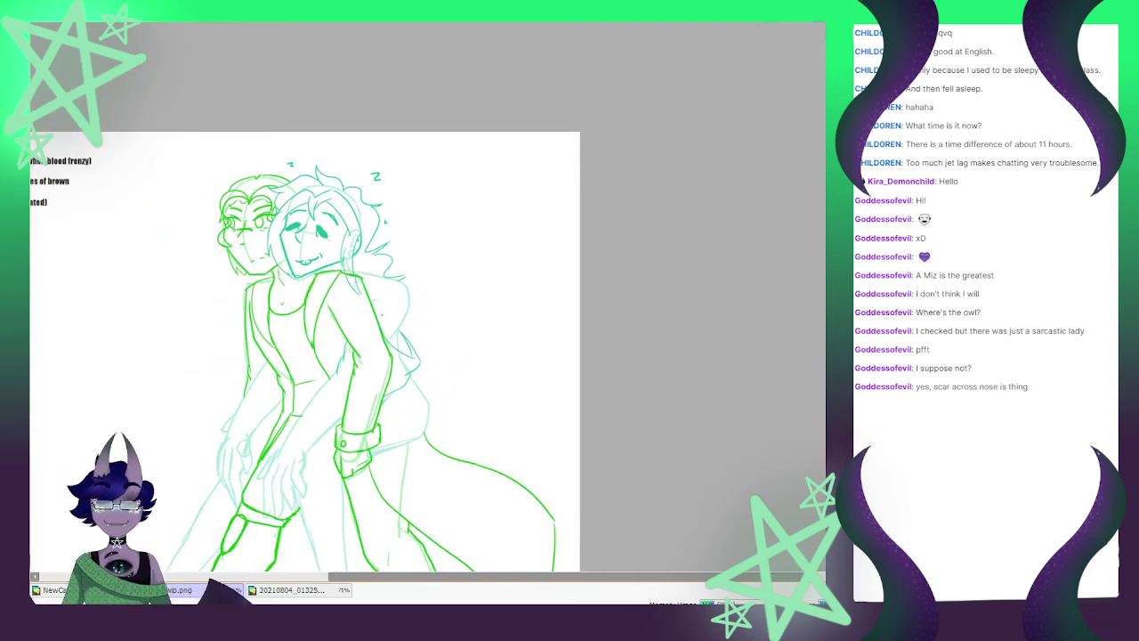
Check the reference drawing, and draw the teal upper edge of the rear character's near sleeve along the forearm and around the hand, redoing it once
scroll(382, 321, "up", 1)
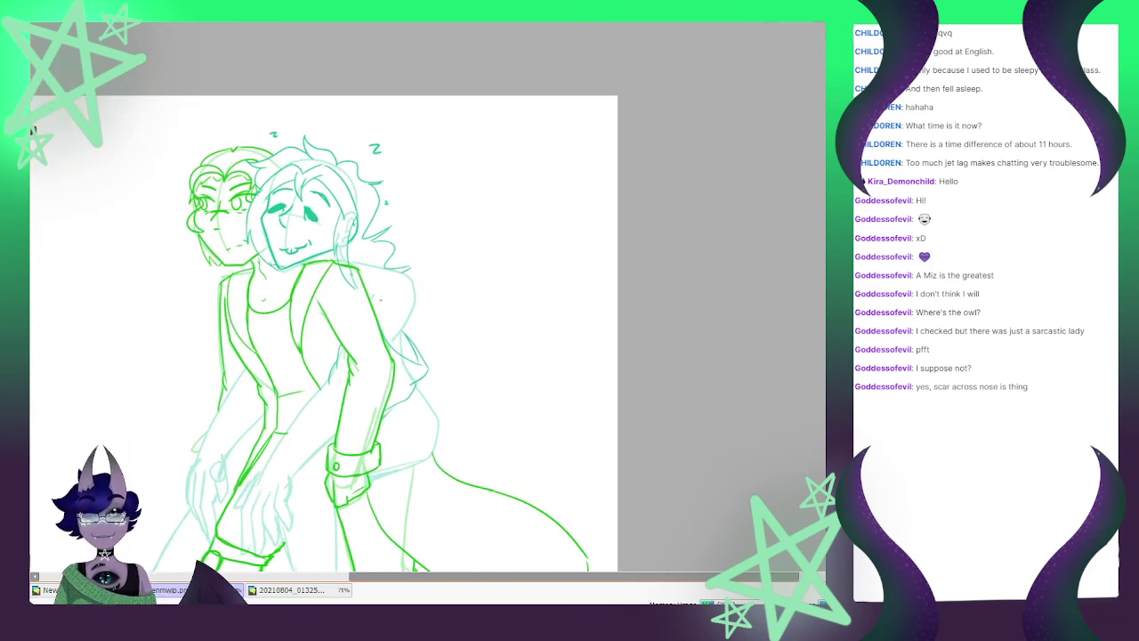
scroll(355, 214, "up", 3)
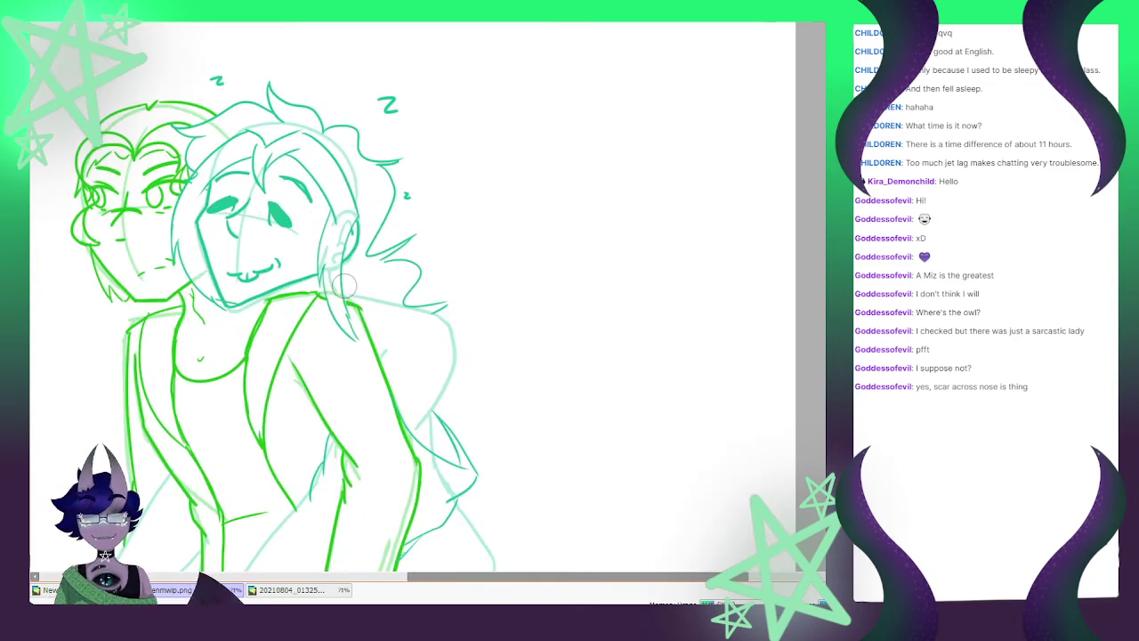
scroll(244, 237, "down", 3)
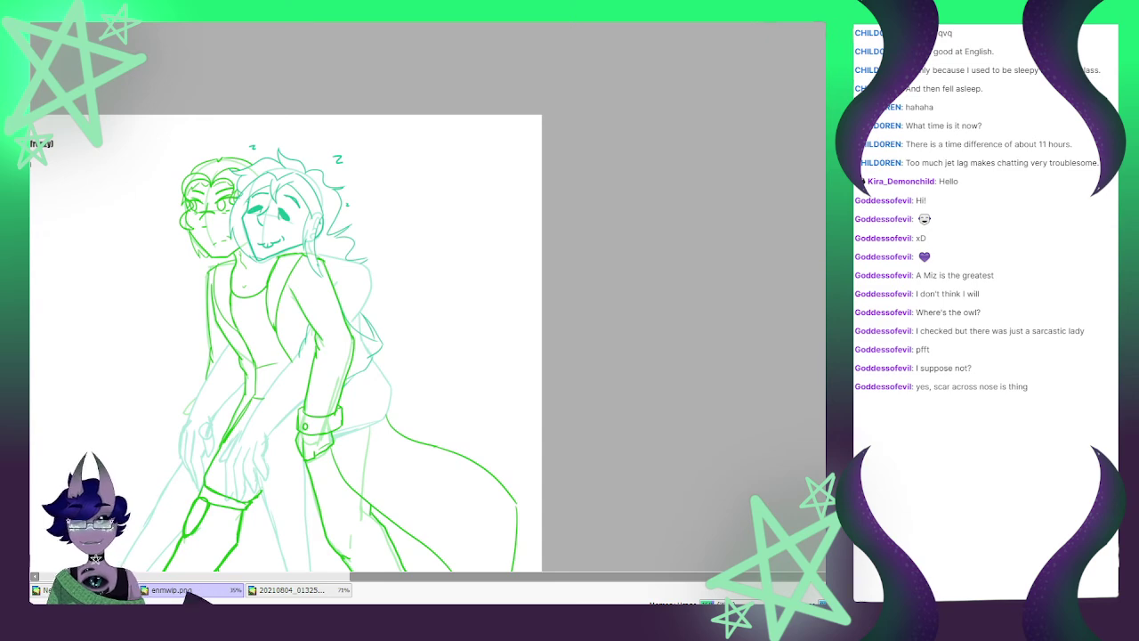
scroll(347, 245, "down", 2)
scroll(354, 329, "up", 4)
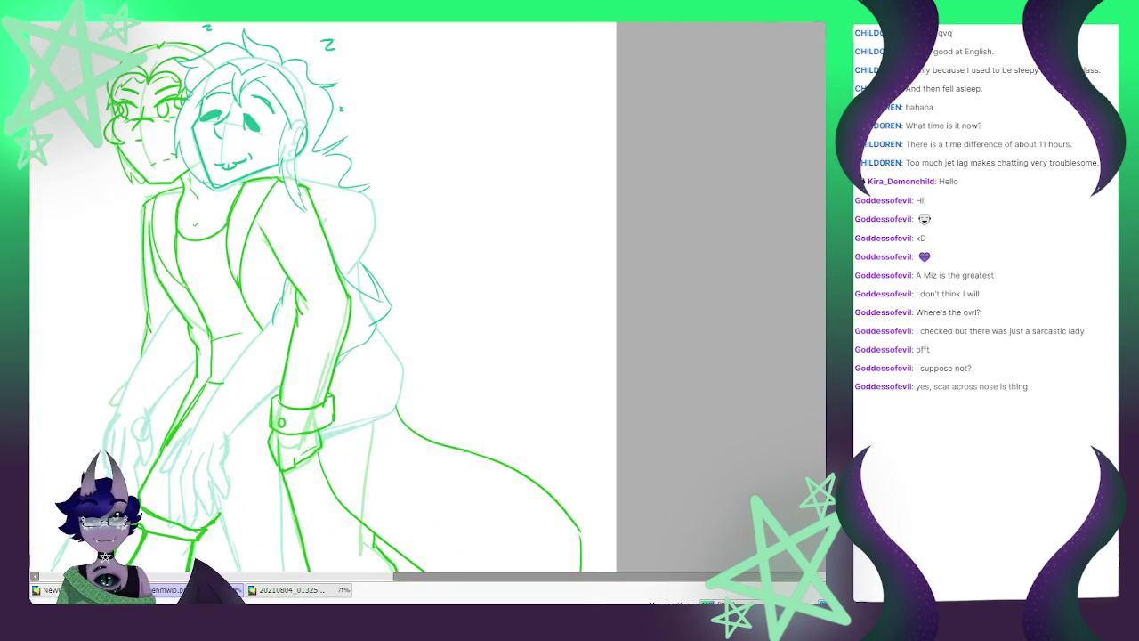
left_click(298, 590)
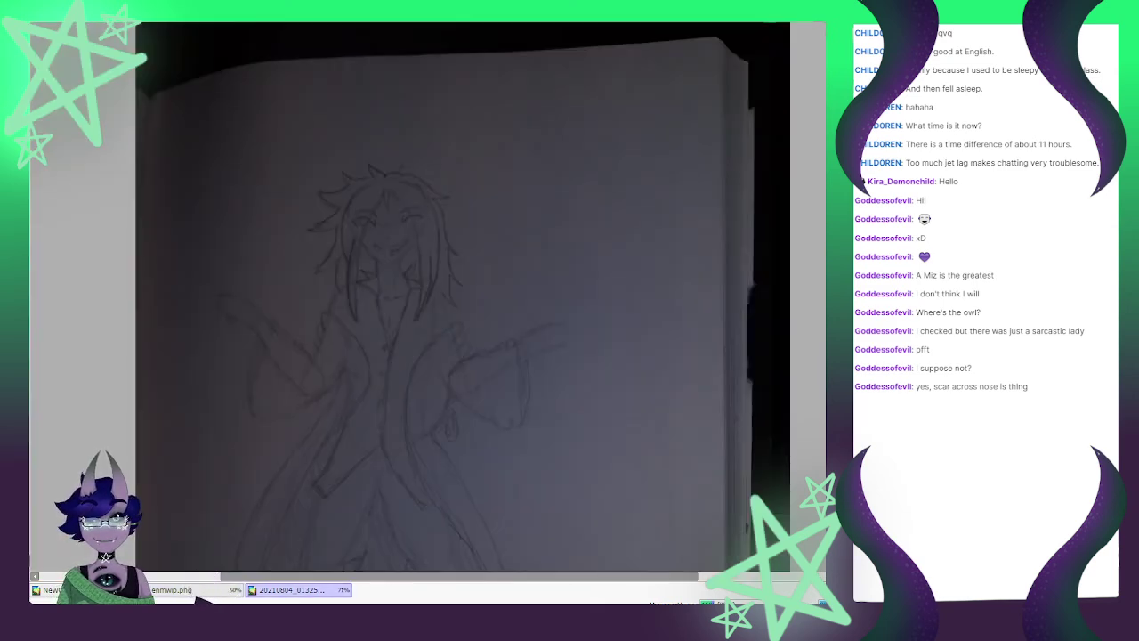
key("ctrl+Tab")
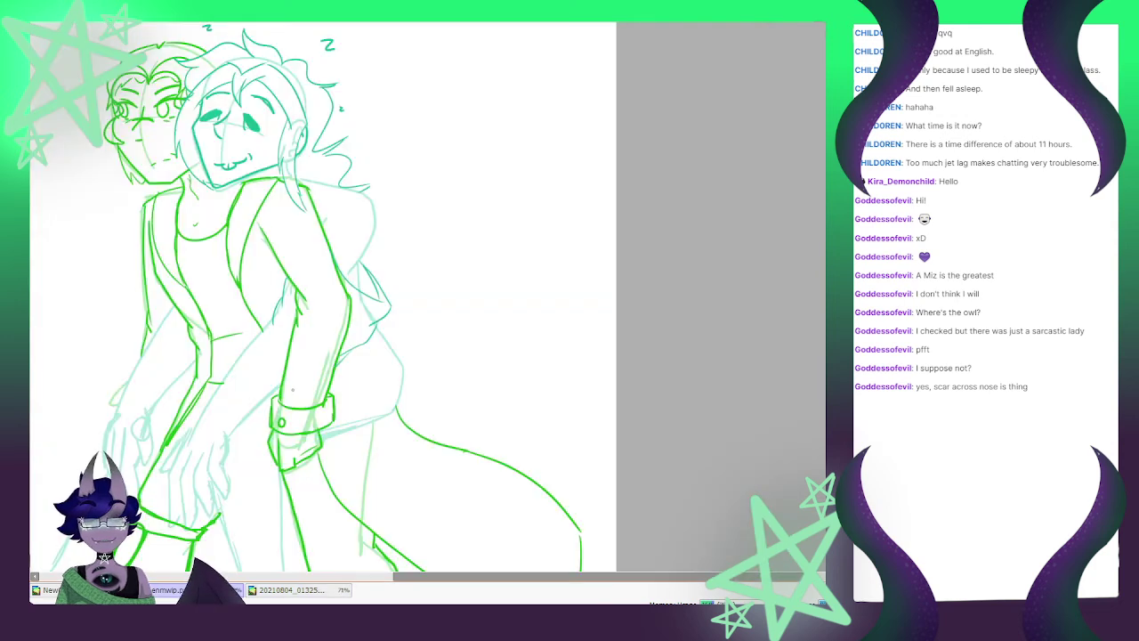
mouse_move(272, 320)
left_mouse_down()
mouse_move(227, 389)
mouse_move(207, 390)
mouse_move(162, 507)
left_mouse_up()
key("ctrl+z")
left_click_drag(190, 430, 161, 523)
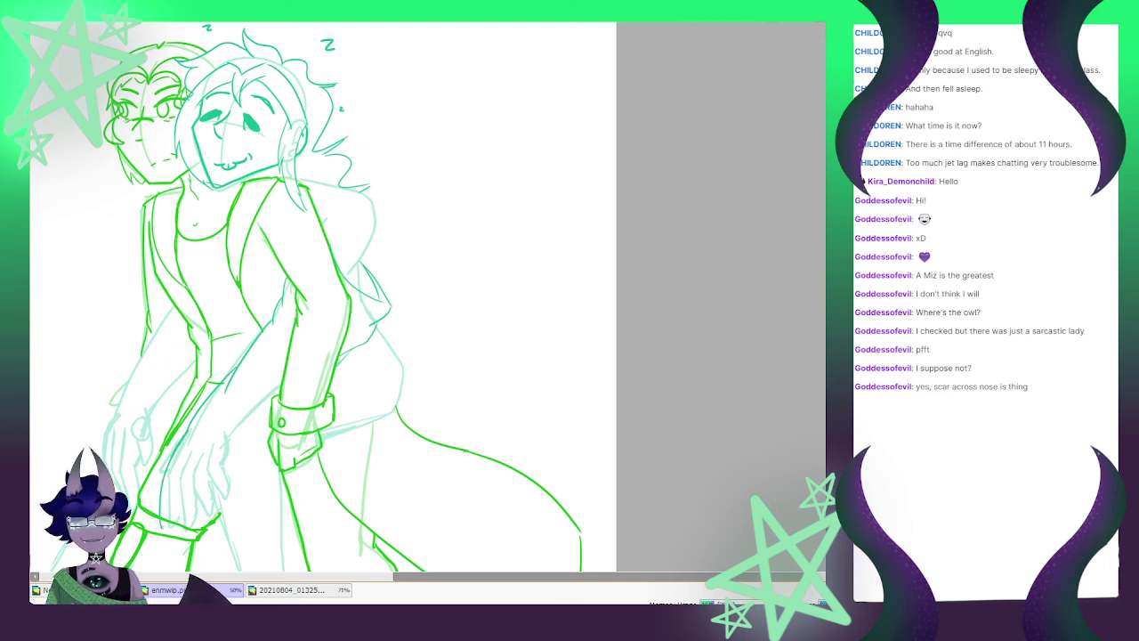
Draw the near sleeve's lower edge below the hand to a hanging point, and its back edge up to the green cuff, redoing the back edge
scroll(293, 222, "down", 4)
scroll(273, 374, "up", 3)
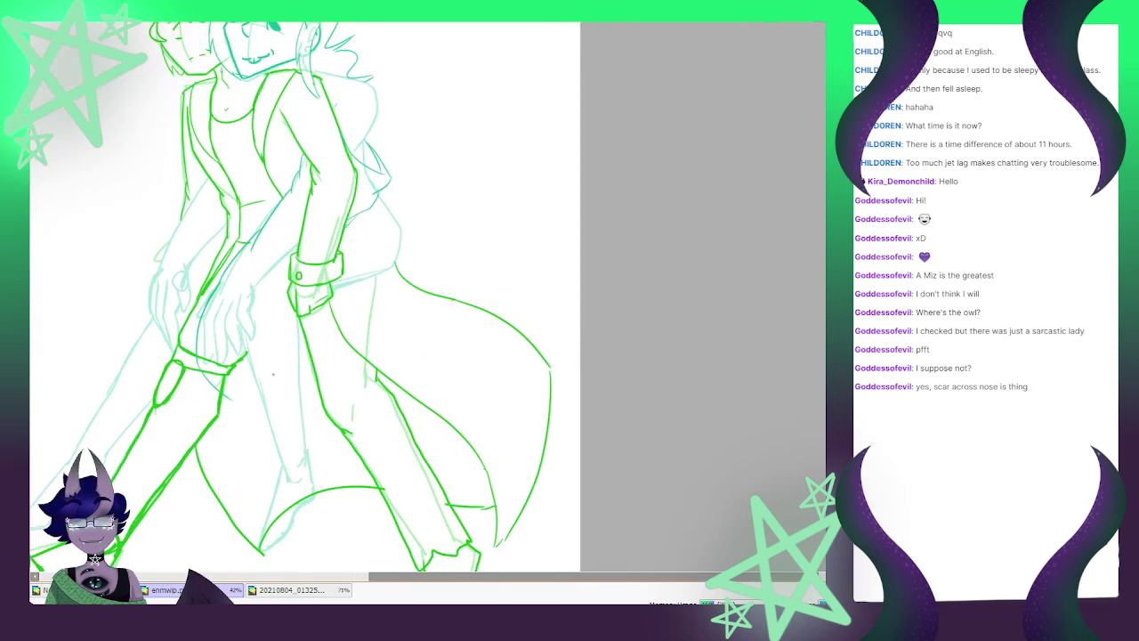
left_click_drag(224, 392, 262, 420)
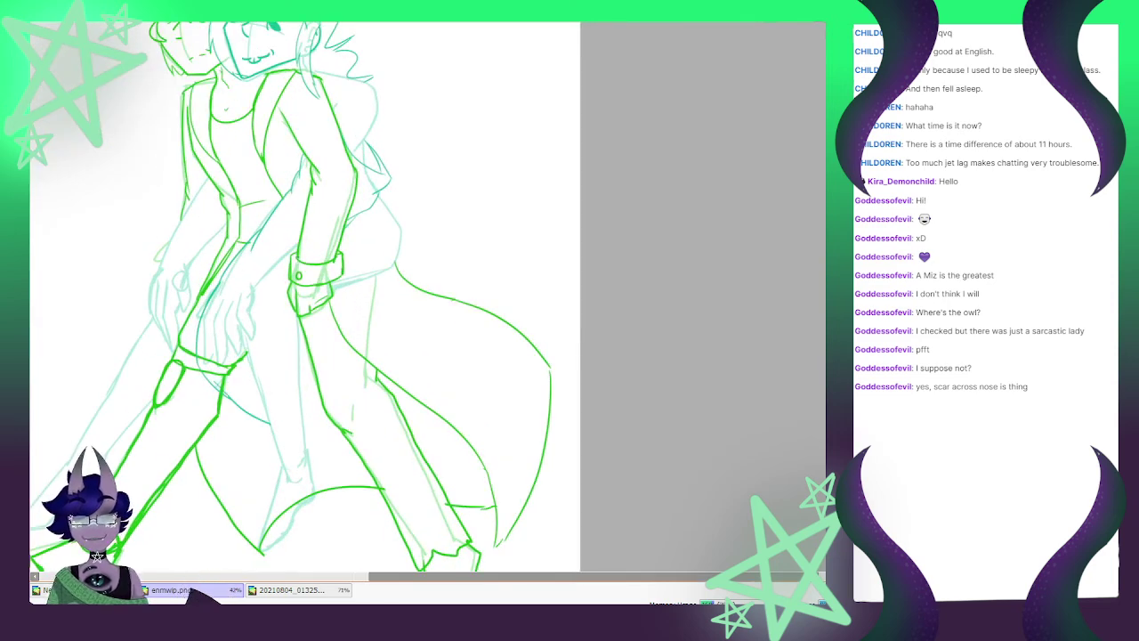
mouse_move(299, 258)
left_mouse_down()
mouse_move(266, 302)
mouse_move(265, 432)
left_mouse_up()
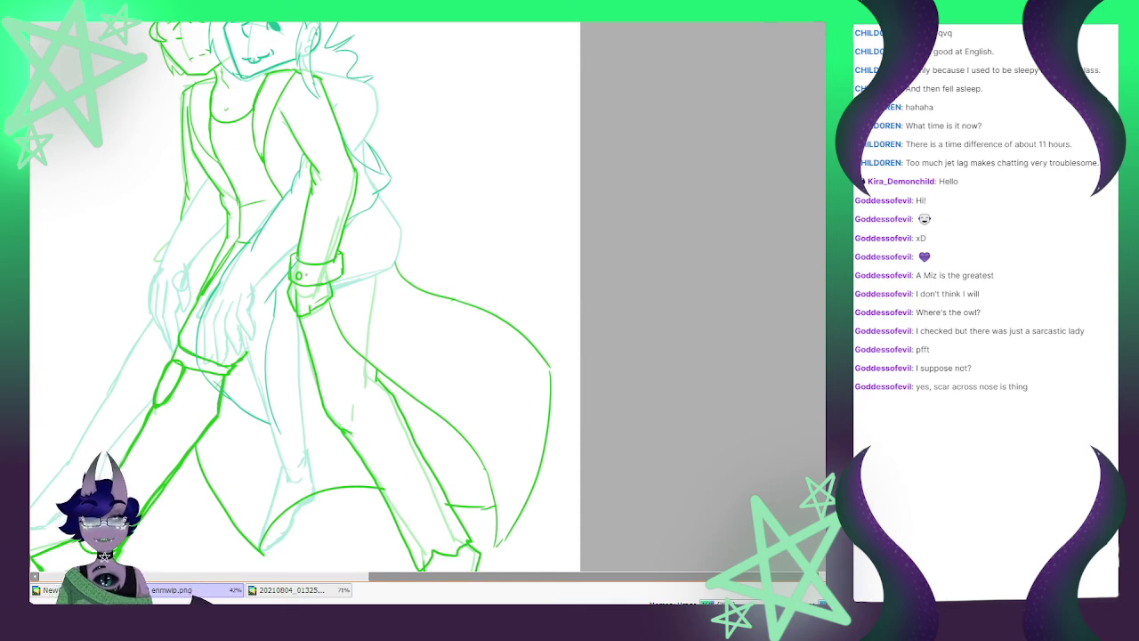
key("ctrl+z")
key("ctrl+z")
key("ctrl+z")
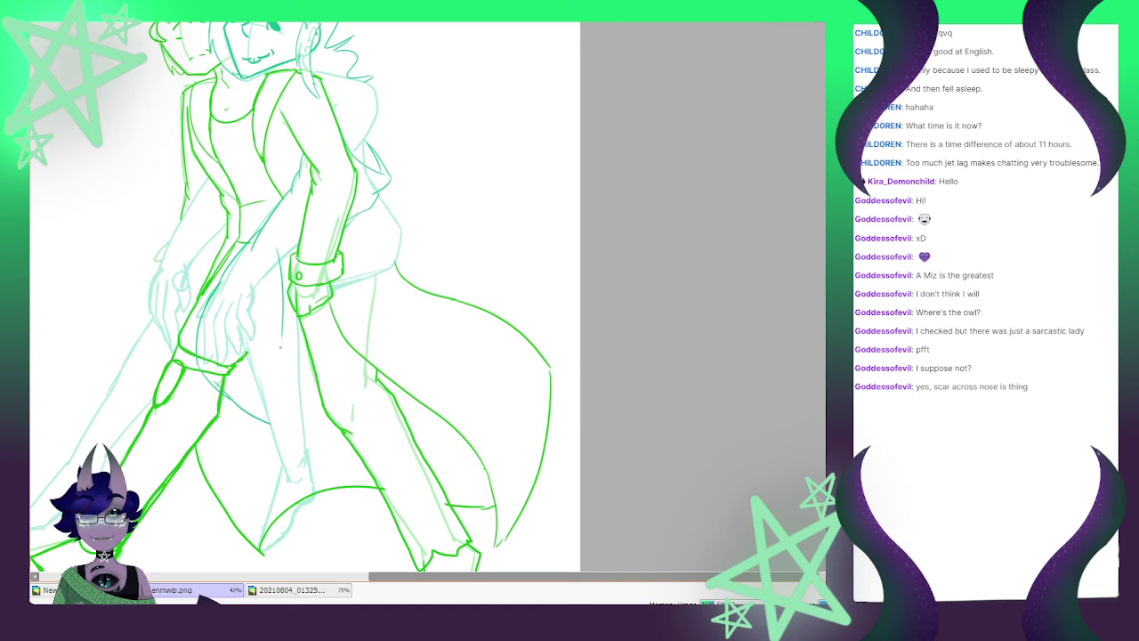
left_click_drag(280, 347, 272, 422)
left_click_drag(262, 303, 321, 258)
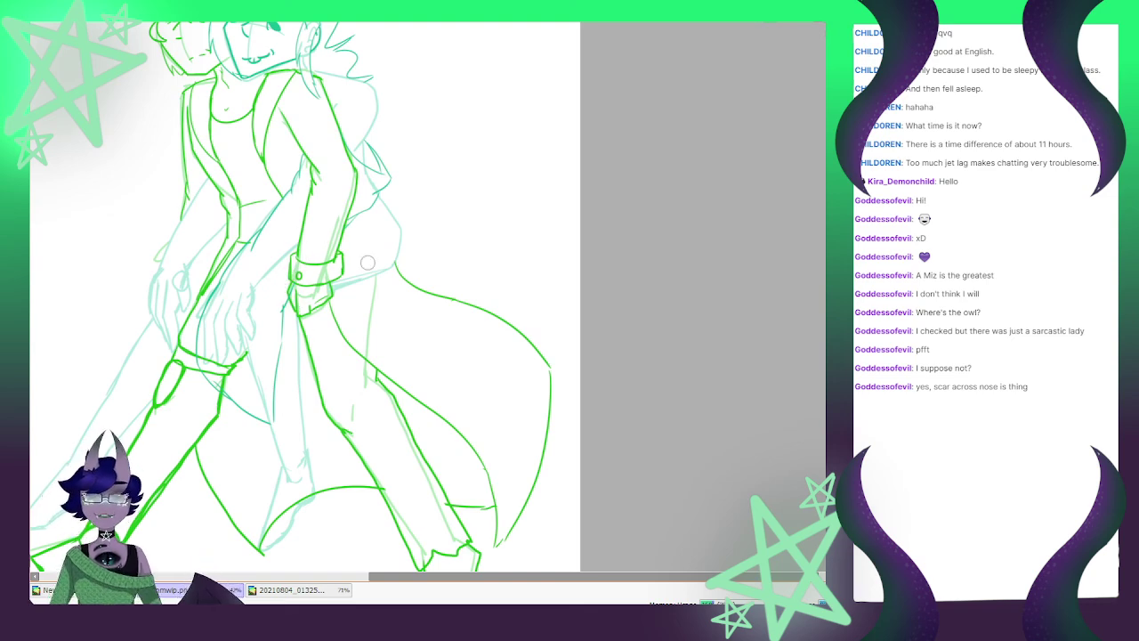
Draw the rear character's far sleeve in teal, curving from the green character's side around the far hand, with a short inner edge, redoing the first stroke
scroll(358, 268, "down", 2)
scroll(219, 174, "up", 3)
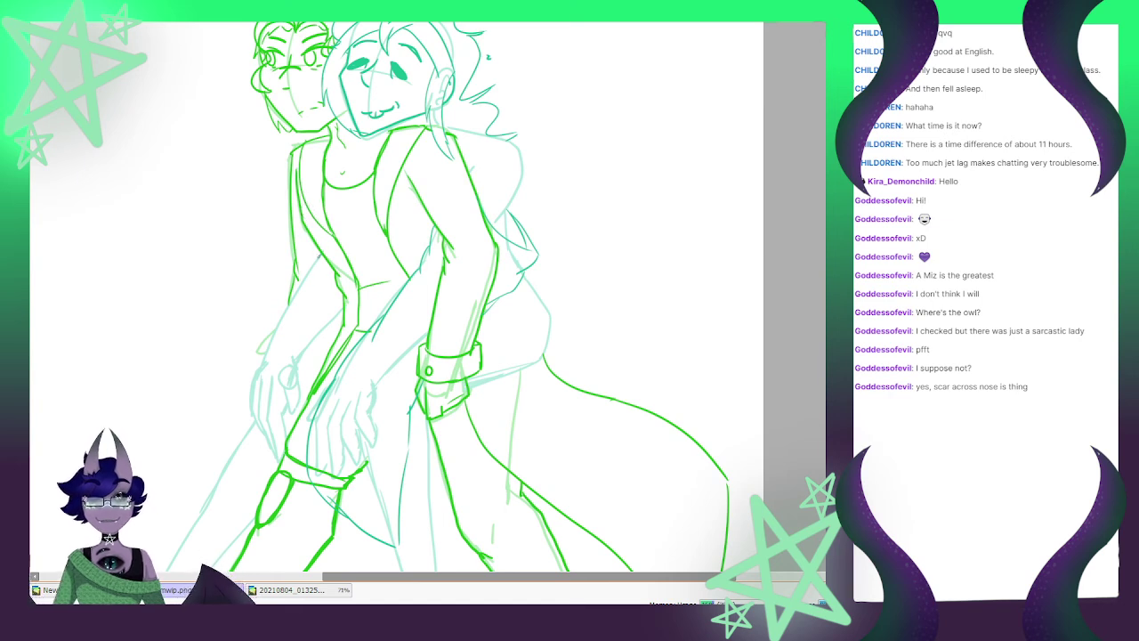
left_click_drag(318, 258, 255, 355)
key("ctrl+z")
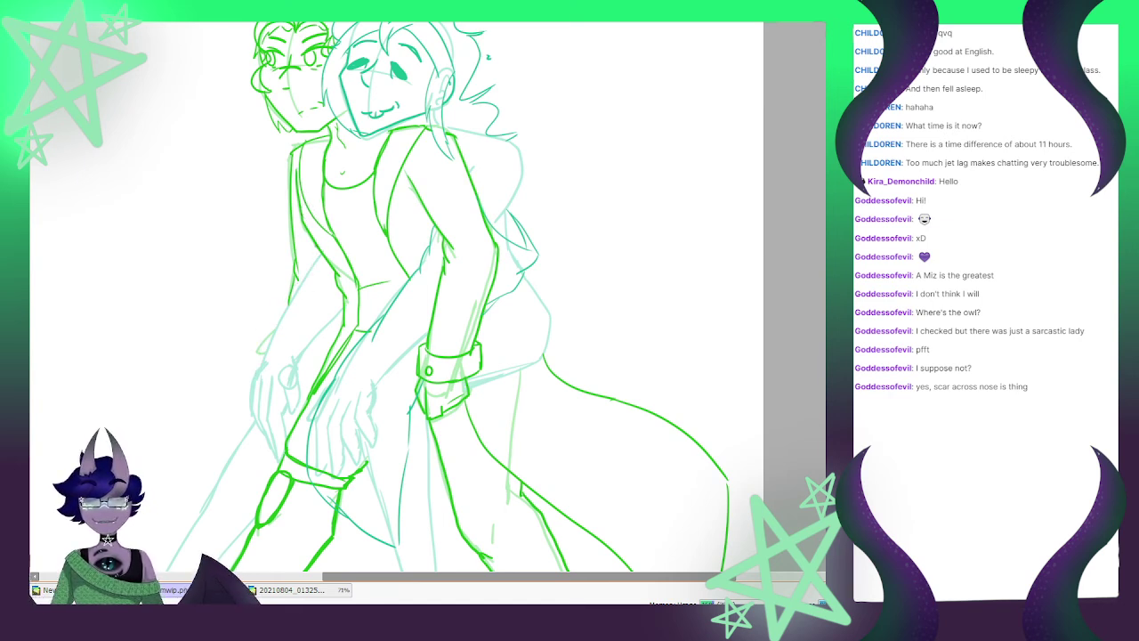
mouse_move(316, 245)
left_mouse_down()
mouse_move(251, 400)
mouse_move(253, 442)
mouse_move(270, 468)
left_mouse_up()
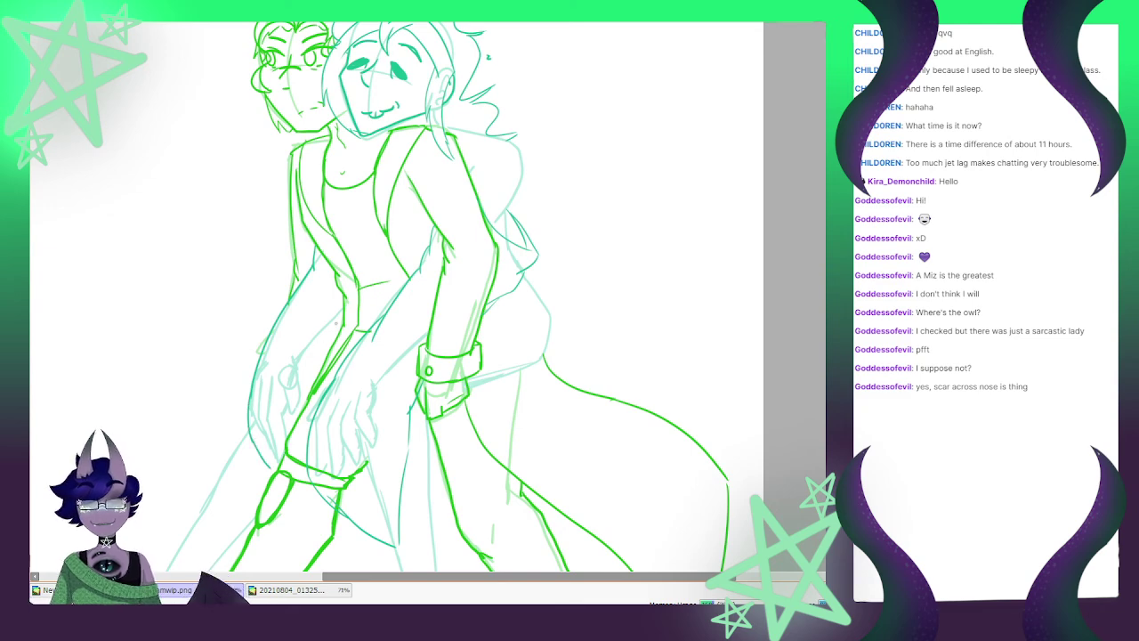
left_click_drag(342, 310, 332, 346)
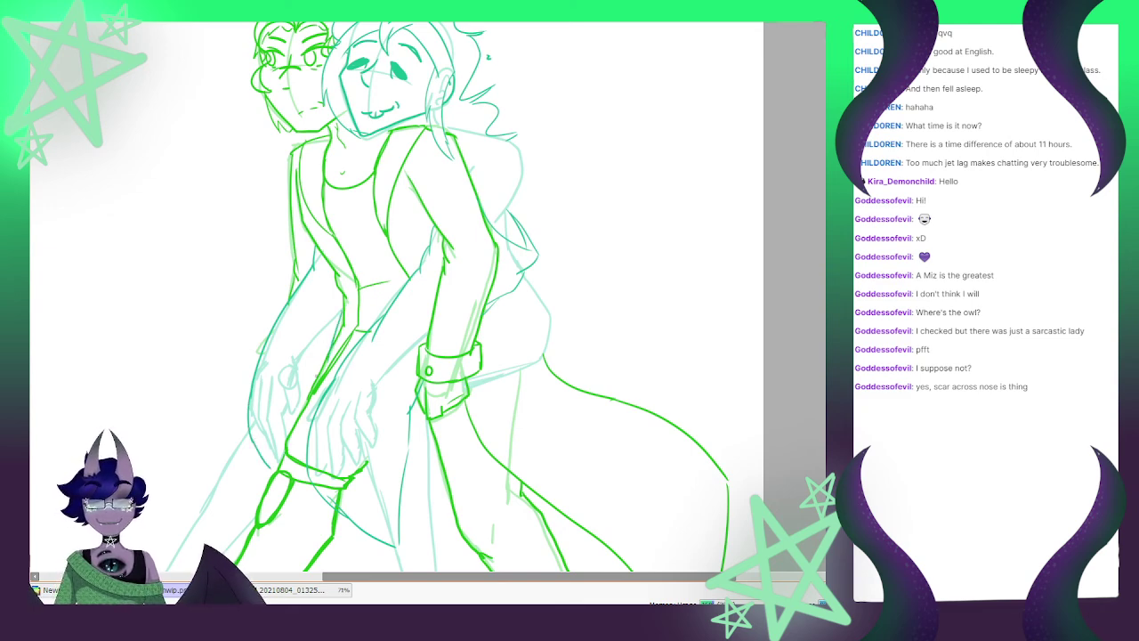
Review the whole sketch and check the reference drawing for the coat's shoulders and sleeves
scroll(322, 213, "down", 5)
scroll(409, 178, "up", 5)
scroll(387, 169, "down", 1)
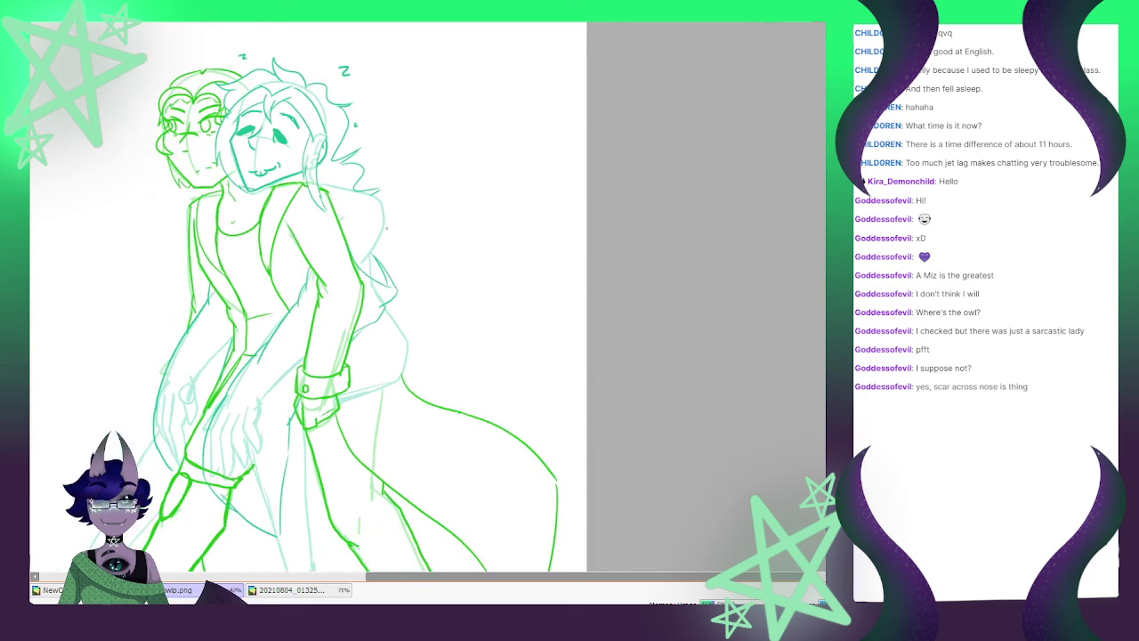
left_click(294, 589)
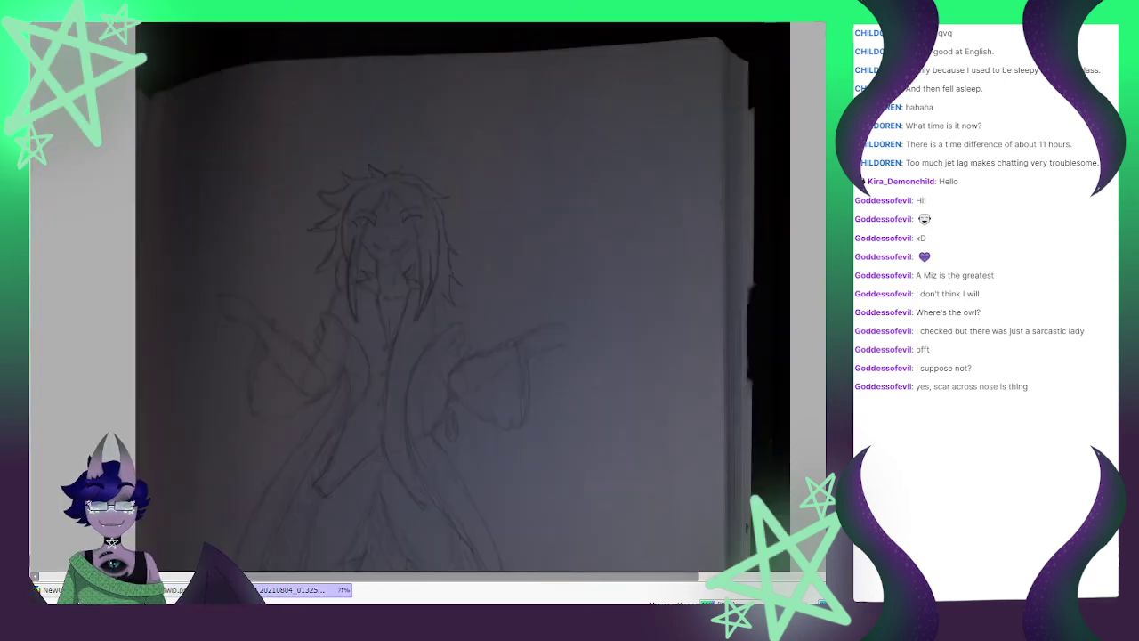
left_click(200, 589)
scroll(328, 165, "up", 3)
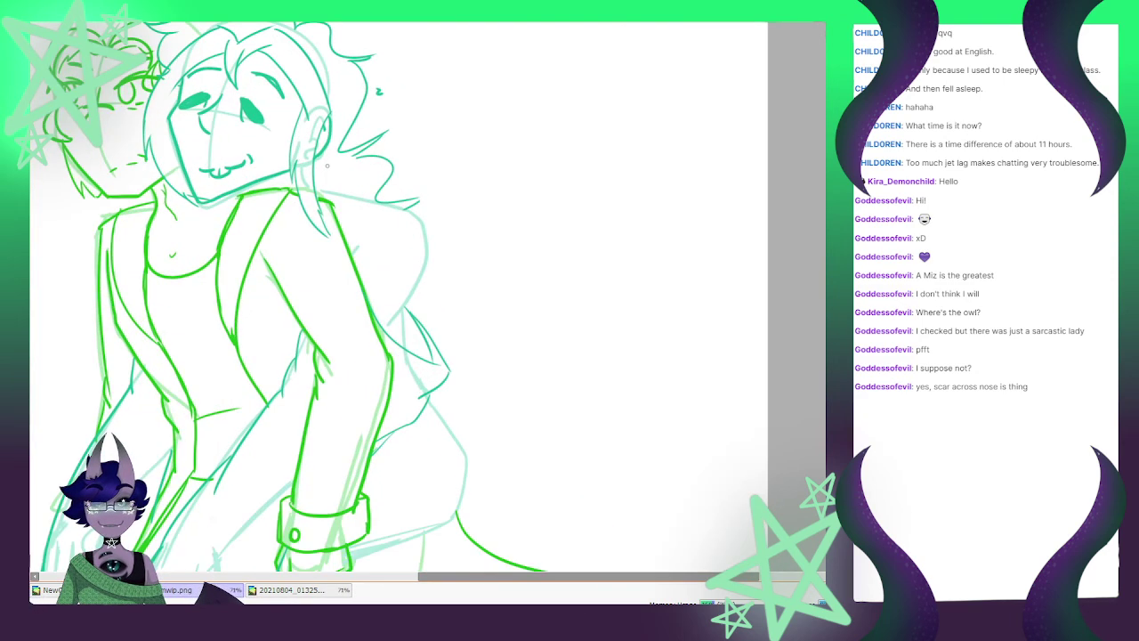
mouse_move(317, 191)
left_mouse_down()
mouse_move(415, 201)
mouse_move(410, 262)
left_mouse_up()
key("ctrl+z")
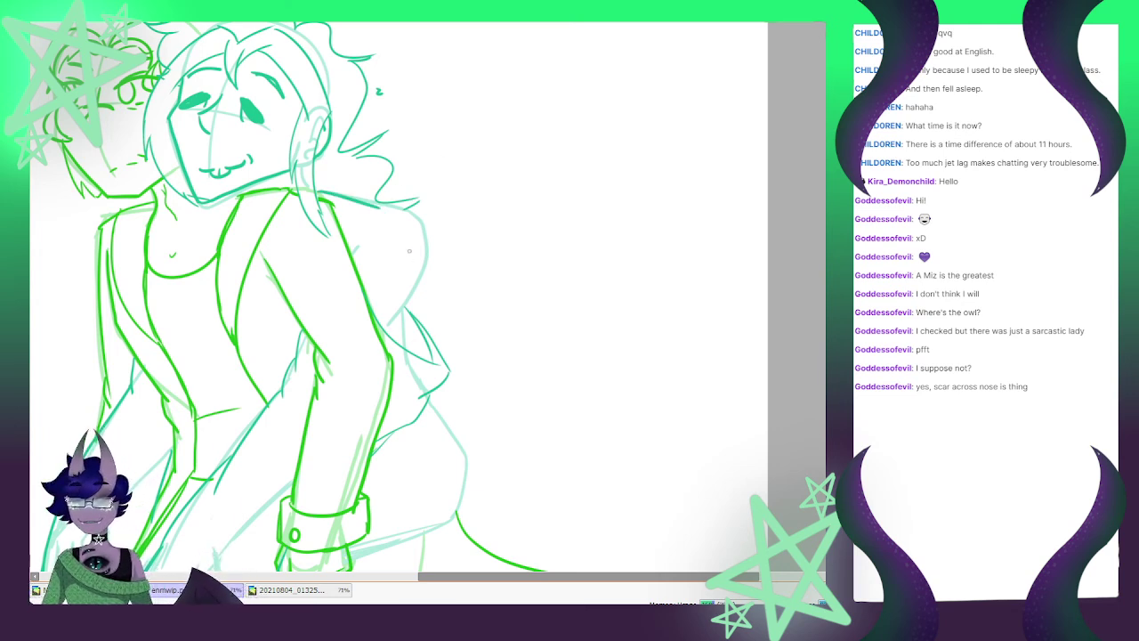
left_click_drag(382, 207, 416, 273)
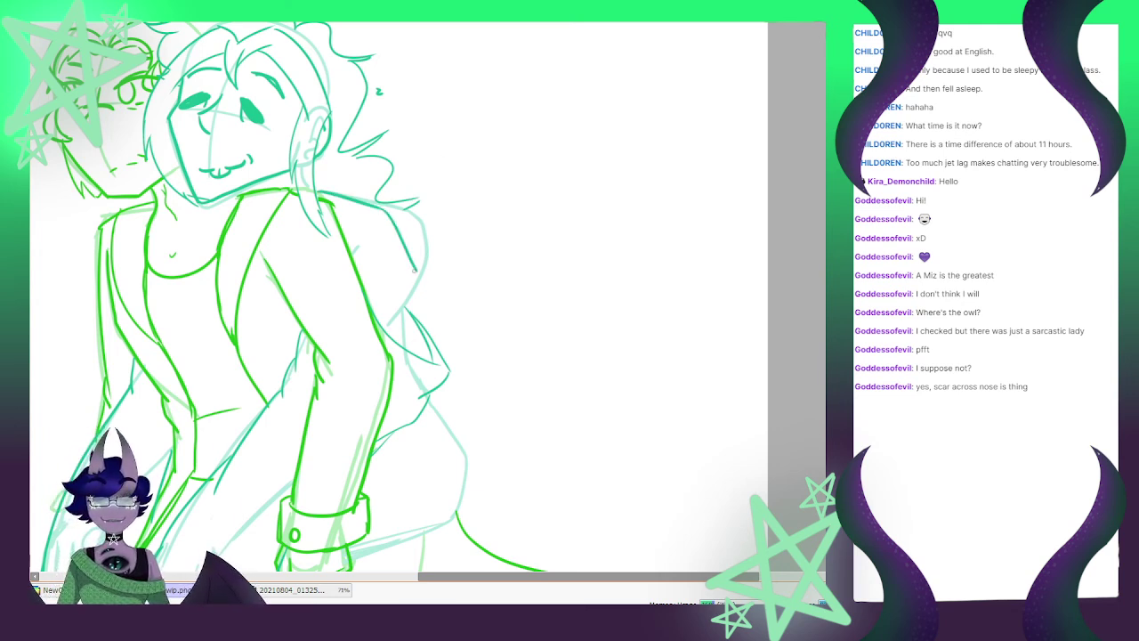
key("ctrl+z")
left_click_drag(381, 208, 429, 244)
key("ctrl+z")
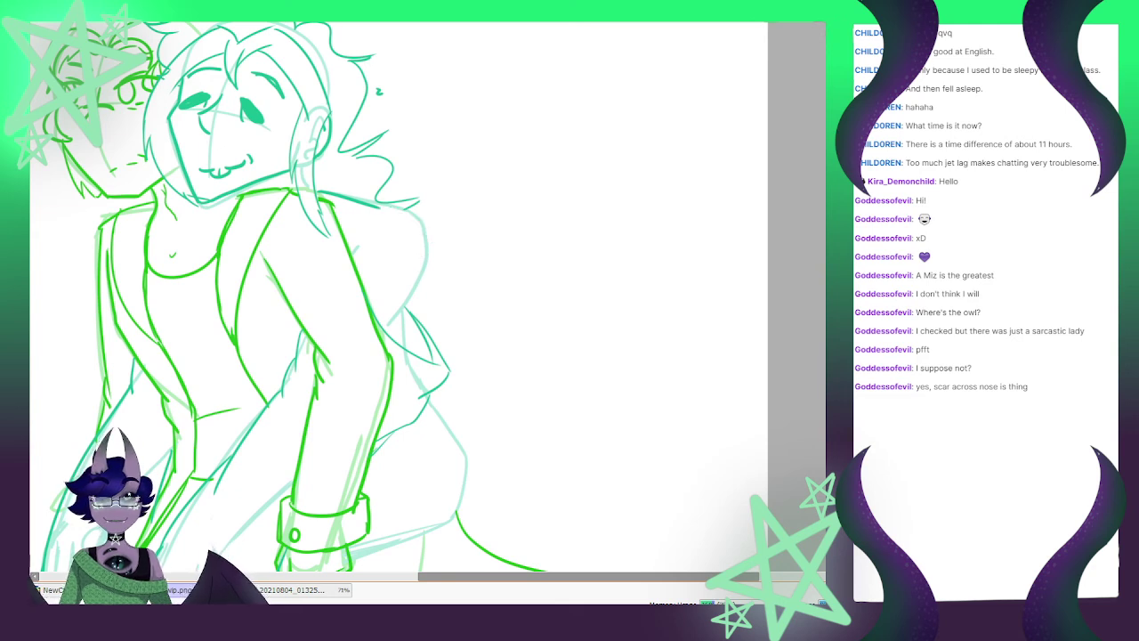
key("ctrl+z")
left_click_drag(313, 190, 415, 226)
key("ctrl+z")
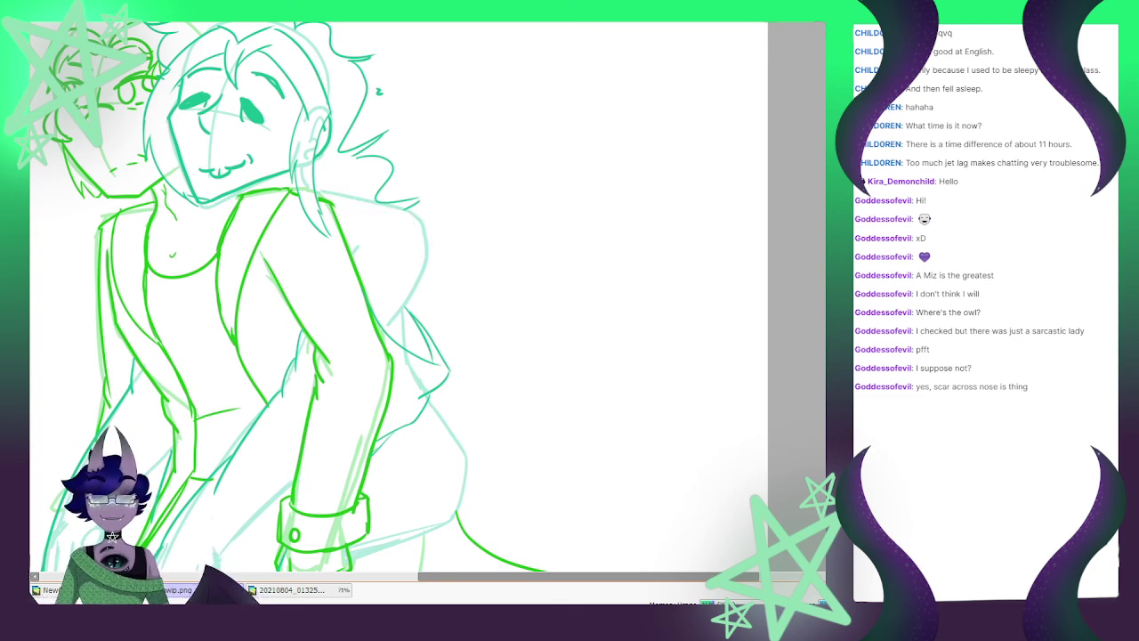
Outline the rear character's shoulder and upper sleeve in teal, add short fold lines, and hatch the inside of the pointed sleeve fold behind the elbow
mouse_move(318, 191)
left_mouse_down()
mouse_move(417, 190)
mouse_move(394, 322)
left_mouse_up()
left_click_drag(361, 235, 352, 258)
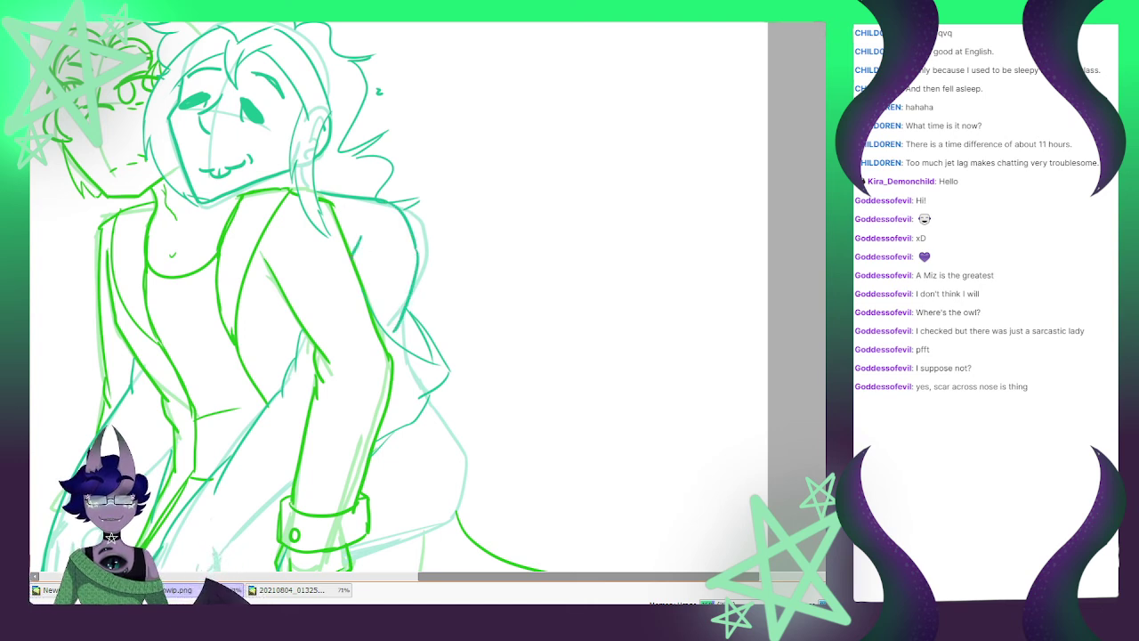
left_click_drag(376, 210, 362, 226)
mouse_move(406, 295)
left_mouse_down()
mouse_move(383, 331)
mouse_move(413, 313)
mouse_move(419, 322)
mouse_move(395, 341)
mouse_move(422, 360)
left_mouse_up()
key("e")
key("n")
scroll(345, 214, "down", 3)
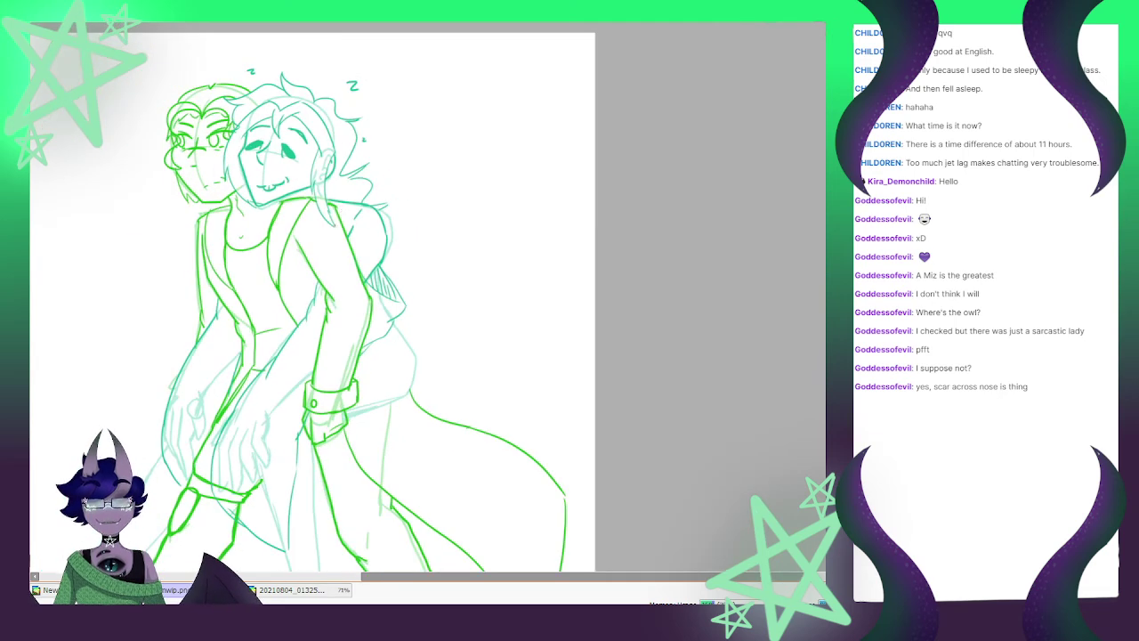
scroll(334, 226, "up", 3)
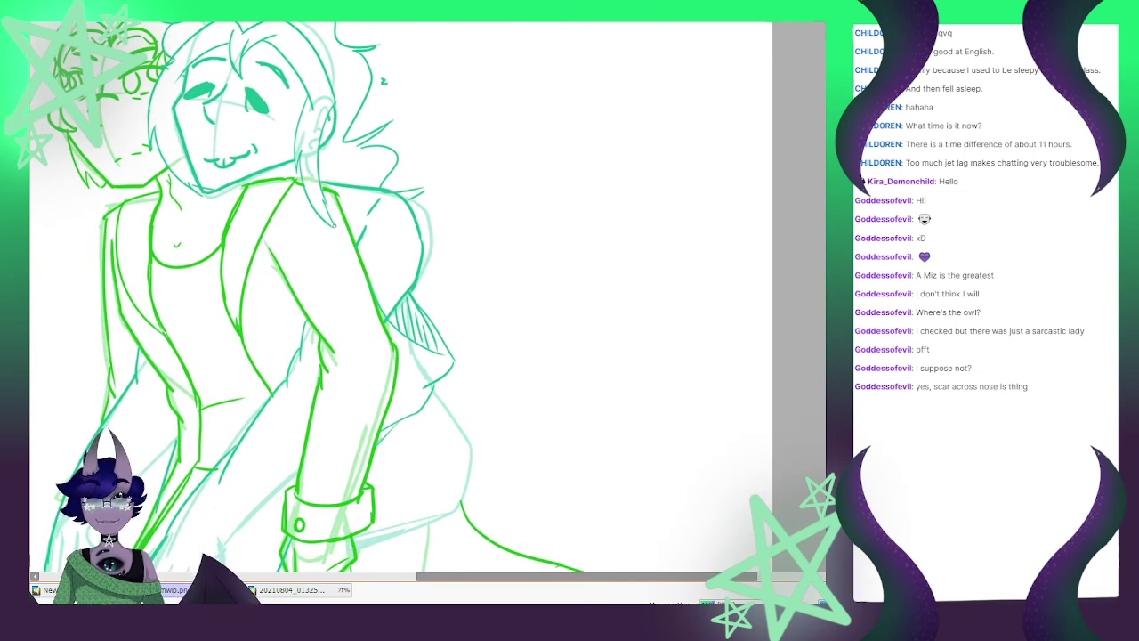
scroll(400, 302, "down", 3)
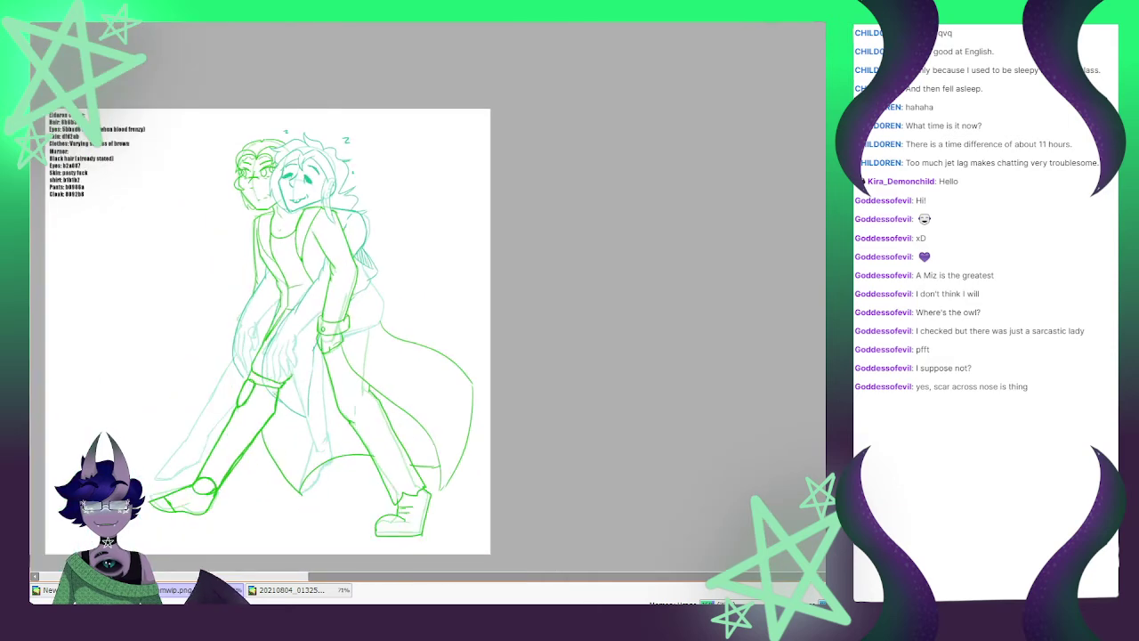
scroll(294, 293, "up", 2)
scroll(282, 331, "up", 1)
scroll(283, 330, "down", 3)
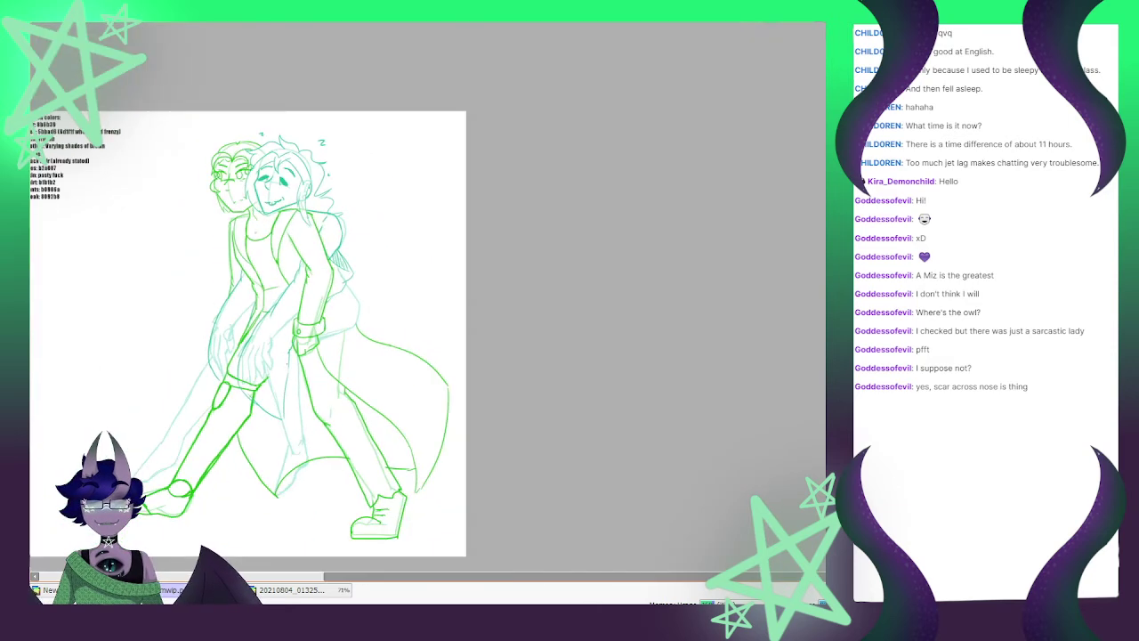
scroll(312, 321, "up", 1)
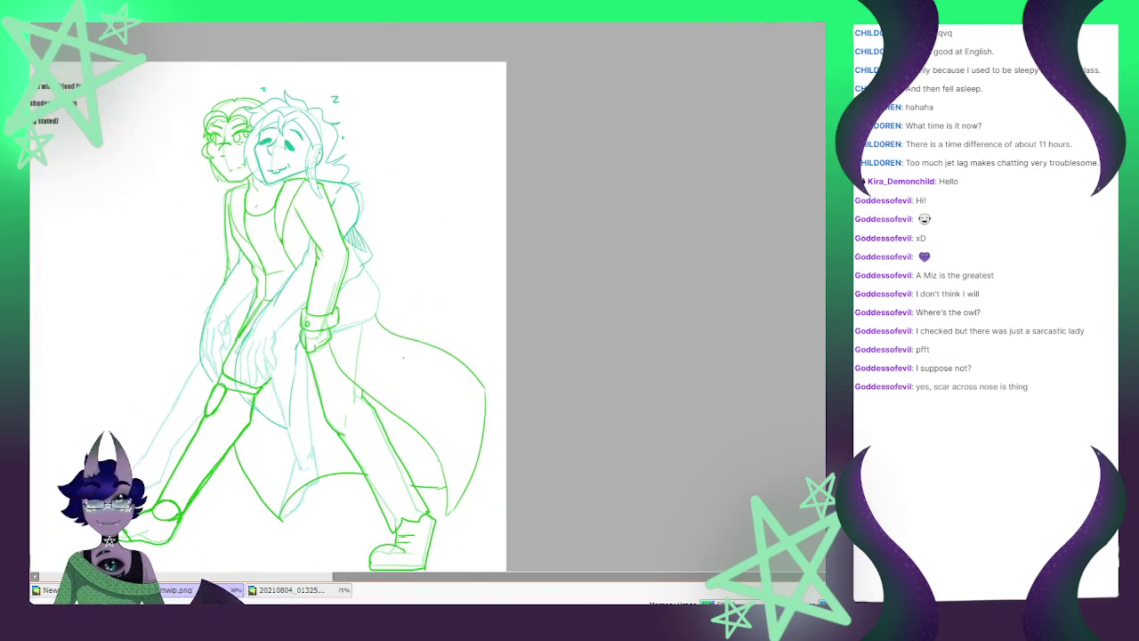
Check the full-figure reference, and draw the teal outer edge of the rear character's coat tail sweeping from the back past the green coat tail
left_click(293, 590)
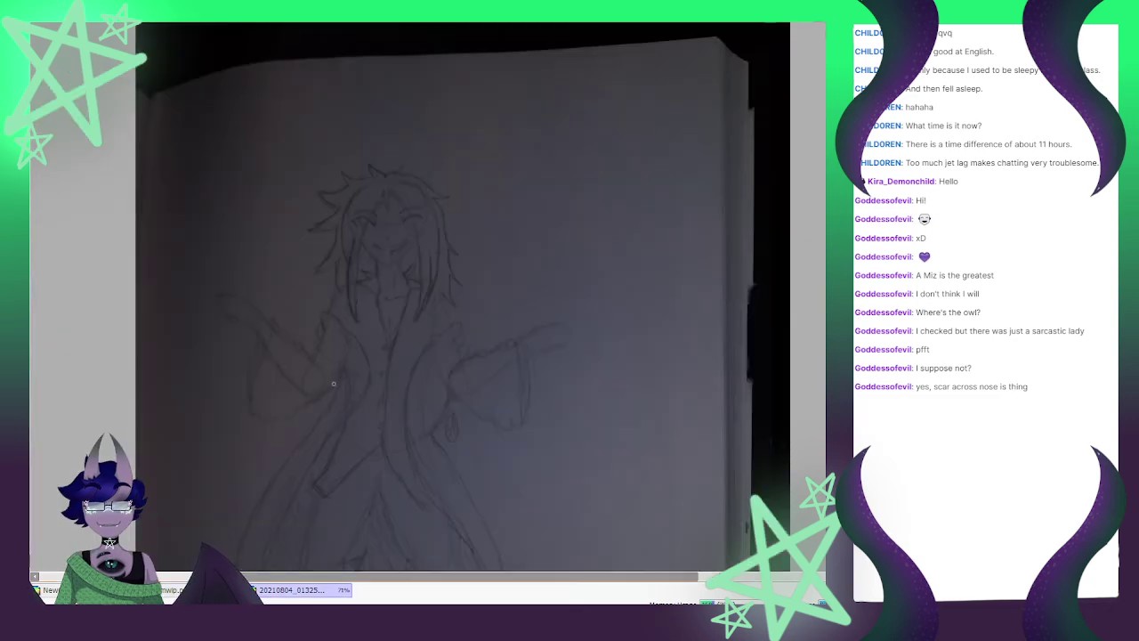
scroll(332, 381, "down", 3)
scroll(337, 368, "up", 2)
scroll(273, 243, "down", 1)
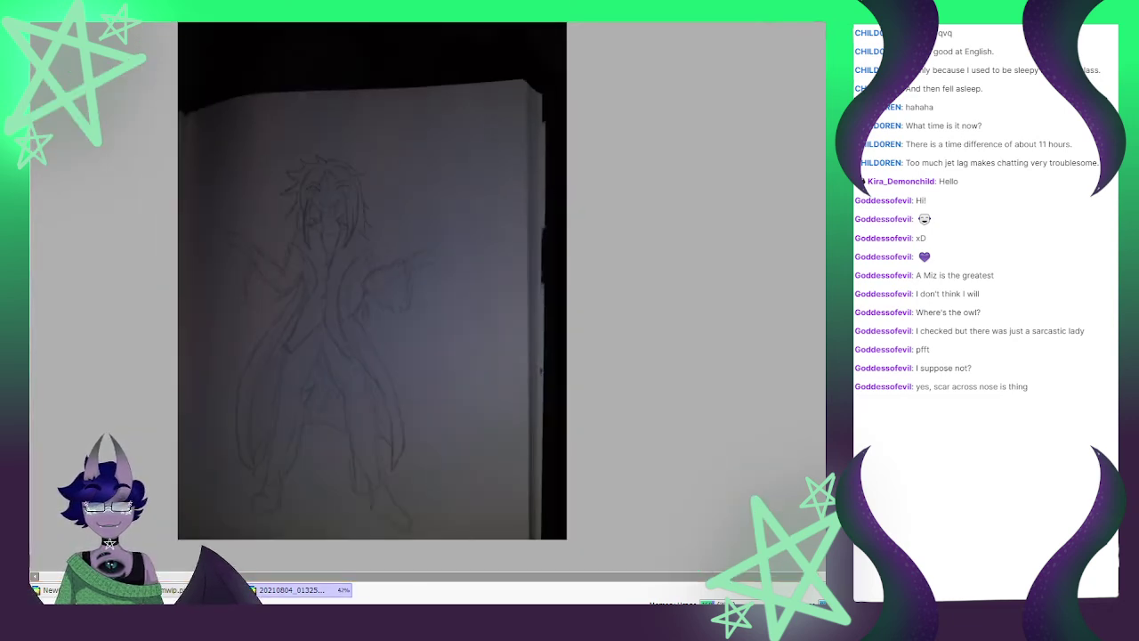
left_click(192, 590)
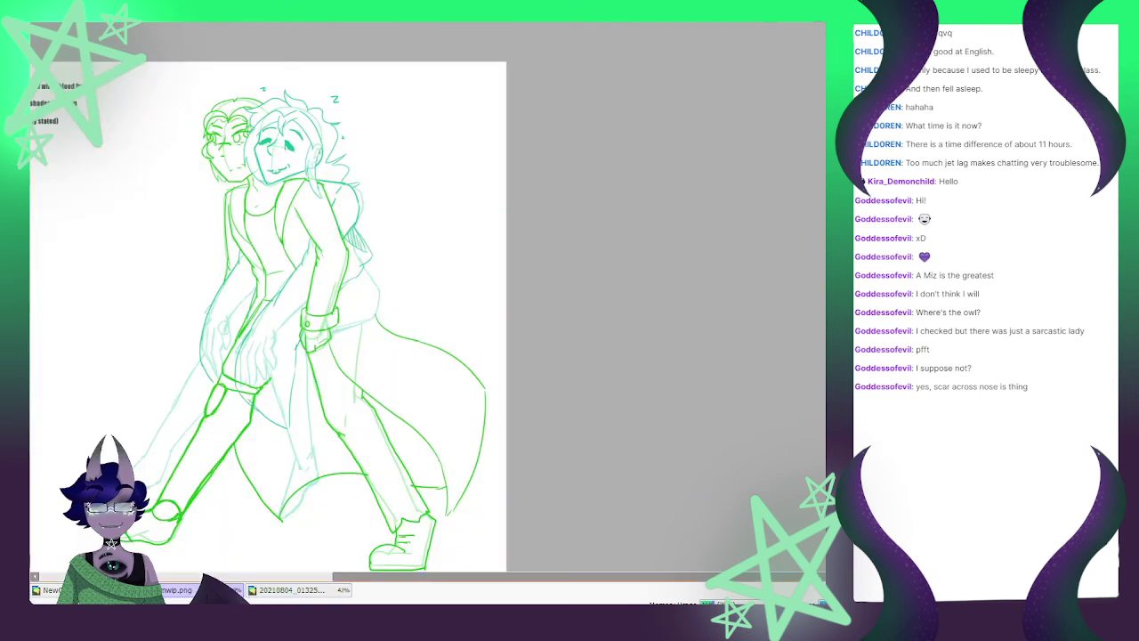
mouse_move(365, 265)
left_mouse_down()
mouse_move(467, 361)
mouse_move(474, 455)
mouse_move(496, 504)
left_mouse_up()
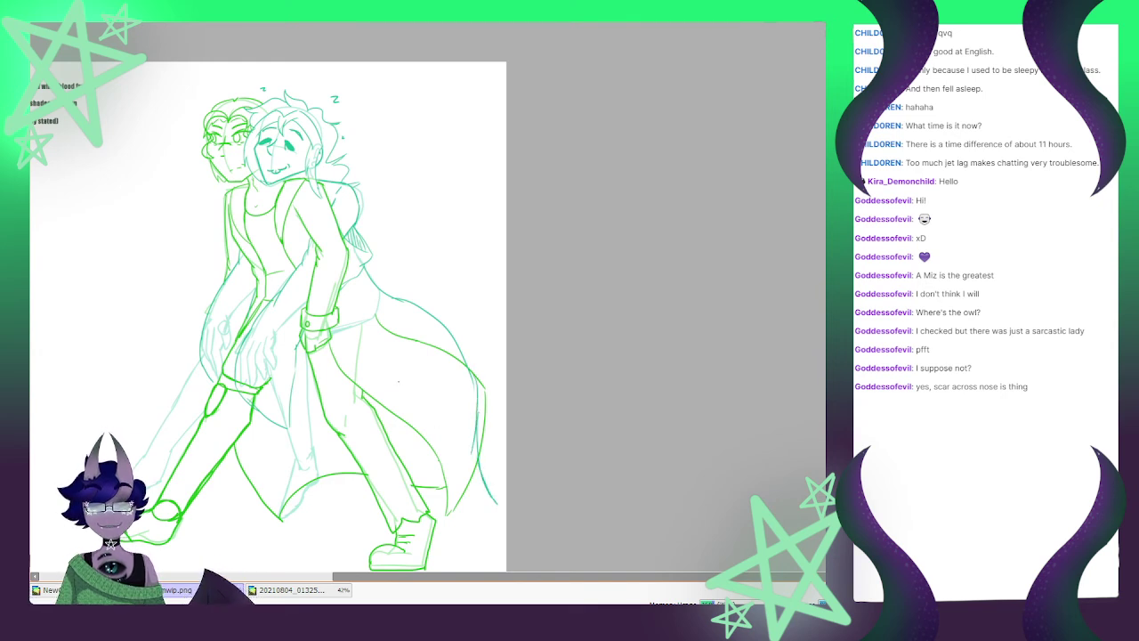
Draw the teal coat tail's inner edge from the green cuff down to above the shoe, redoing it, and join it to the outer edge with a hem
left_click_drag(321, 338, 365, 443)
mouse_move(317, 358)
left_mouse_down()
mouse_move(336, 410)
mouse_move(375, 455)
left_mouse_up()
key("ctrl+z")
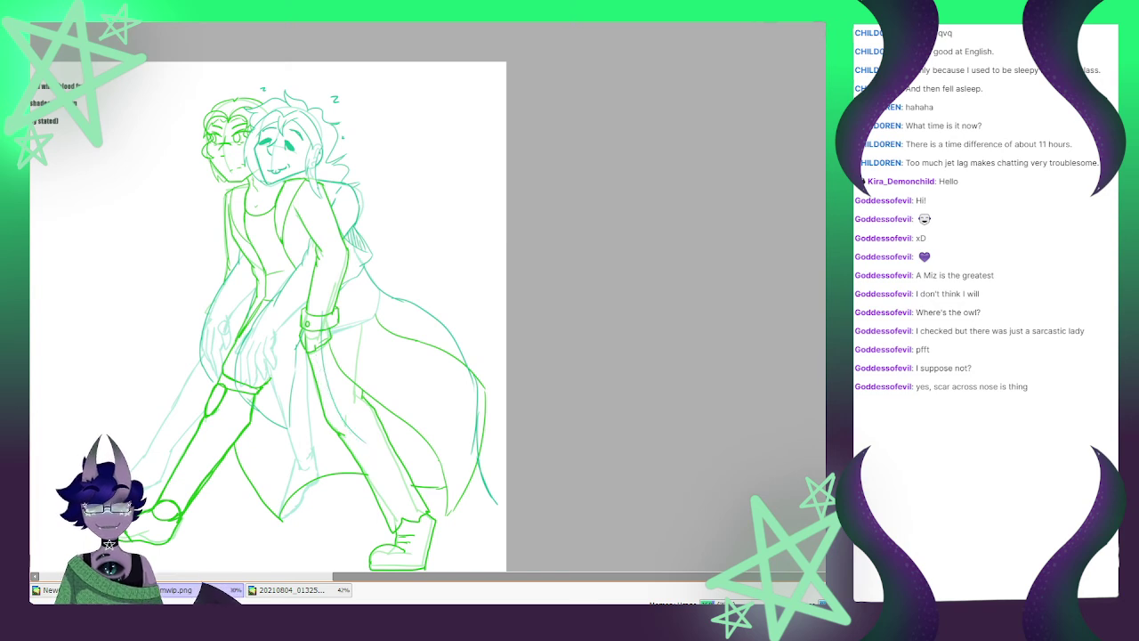
key("ctrl+z")
mouse_move(327, 333)
left_mouse_down()
mouse_move(378, 389)
mouse_move(381, 484)
mouse_move(365, 514)
mouse_move(406, 519)
left_mouse_up()
left_click_drag(405, 505, 474, 428)
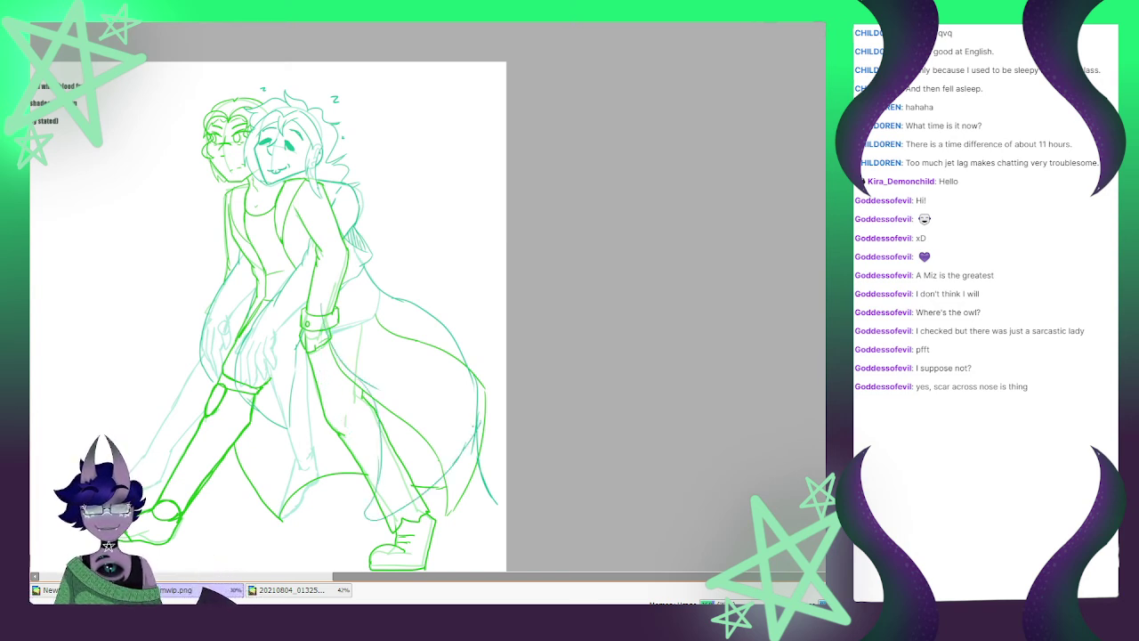
Erase the overshooting end of the rear character's teal coat tail, and redraw its hem corner as a point above the green shoe
mouse_move(365, 516)
left_mouse_down()
mouse_move(479, 446)
mouse_move(491, 499)
left_mouse_up()
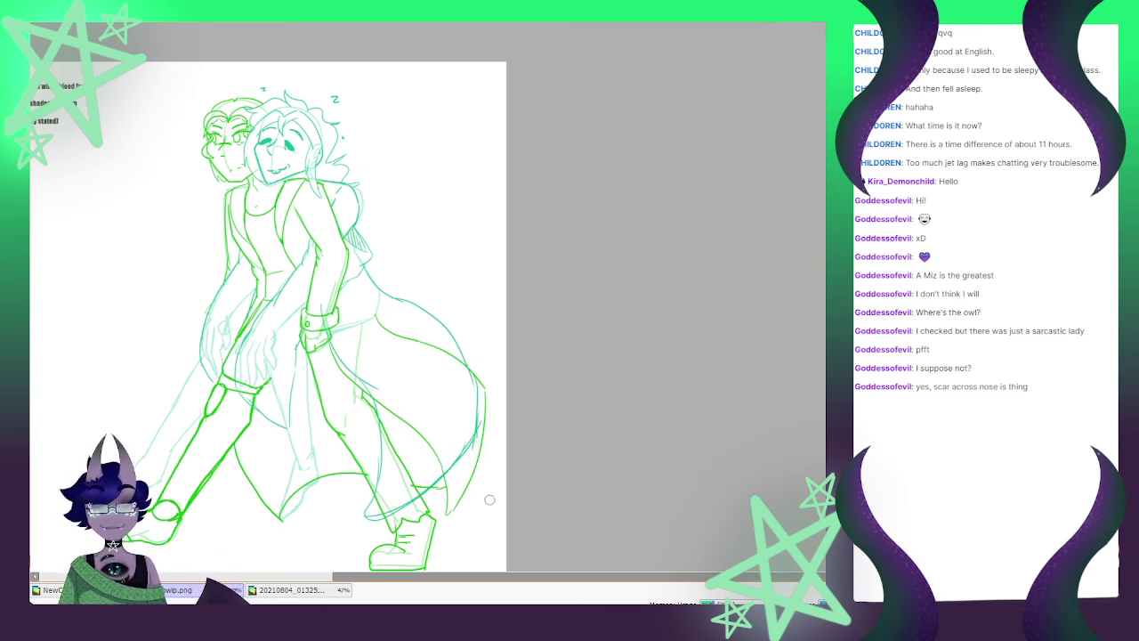
mouse_move(368, 498)
left_mouse_down()
mouse_move(364, 529)
mouse_move(389, 511)
left_mouse_up()
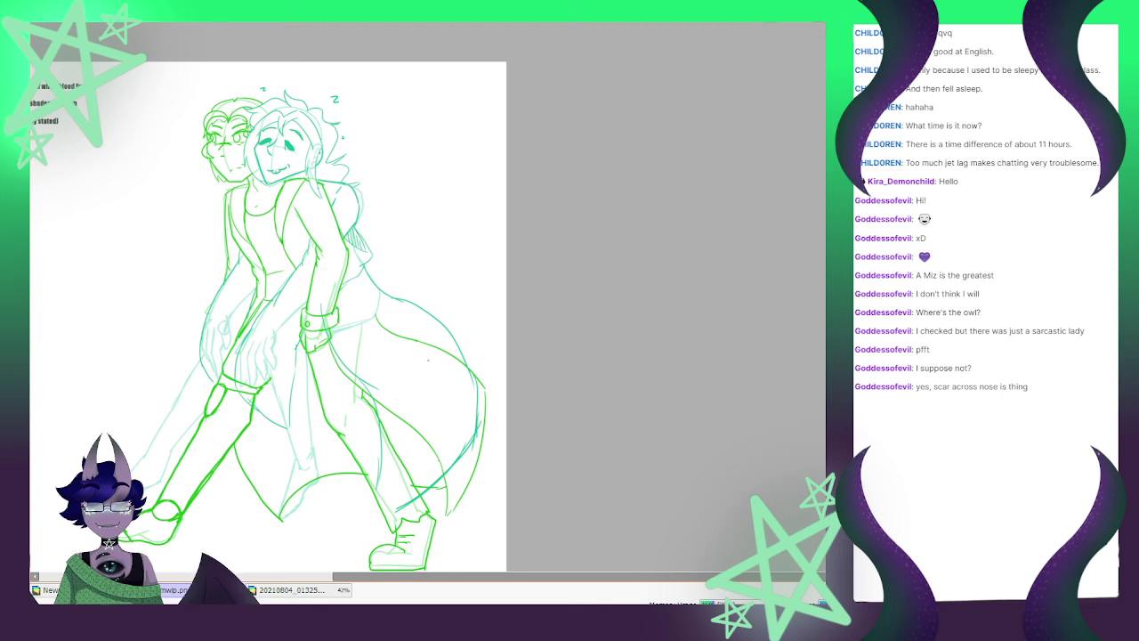
mouse_move(377, 471)
left_mouse_down()
mouse_move(374, 507)
mouse_move(417, 503)
left_mouse_up()
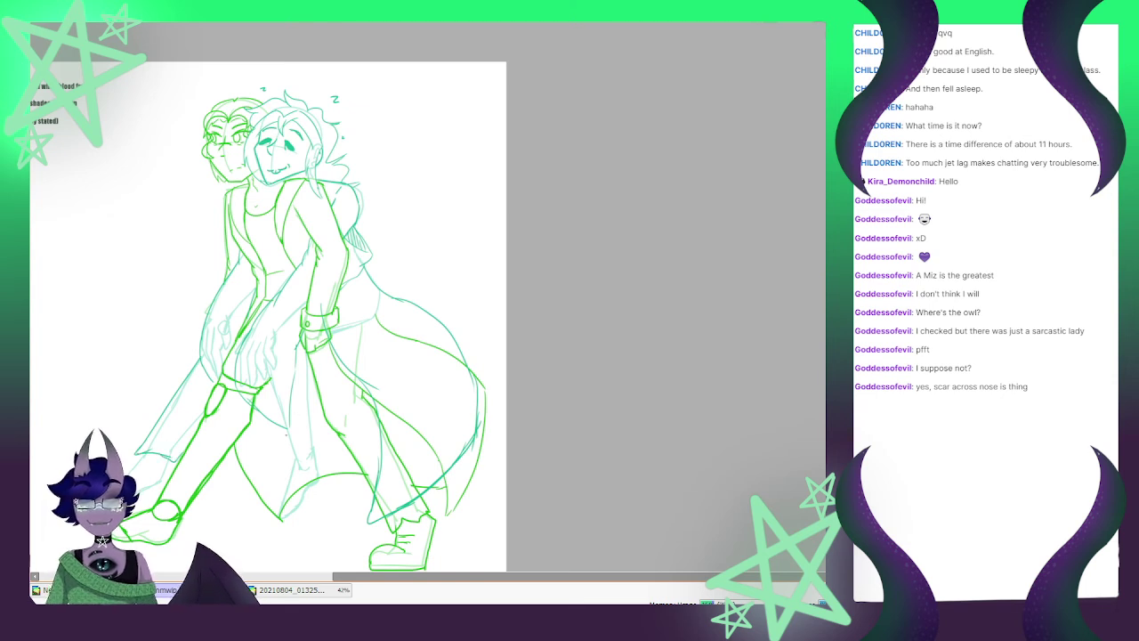
Outline the rear character's trouser leg beside the green cuff in teal with a flared hem, and check the reference drawing for the feet
left_click_drag(287, 426, 295, 473)
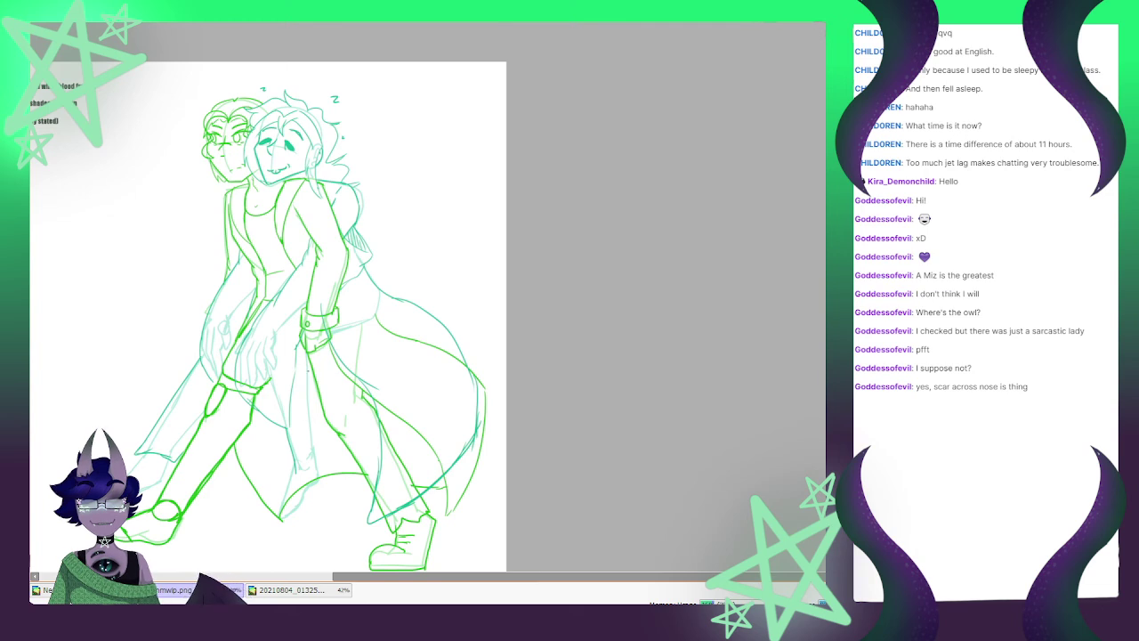
mouse_move(310, 359)
left_mouse_down()
mouse_move(322, 458)
mouse_move(299, 464)
mouse_move(336, 448)
left_mouse_up()
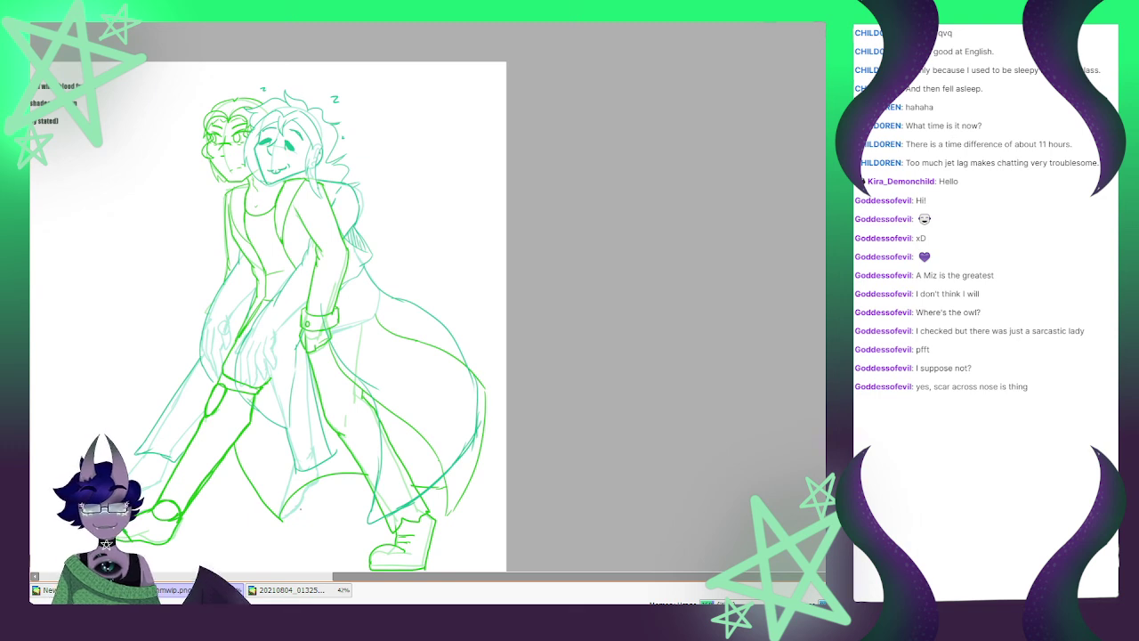
scroll(157, 436, "down", 2)
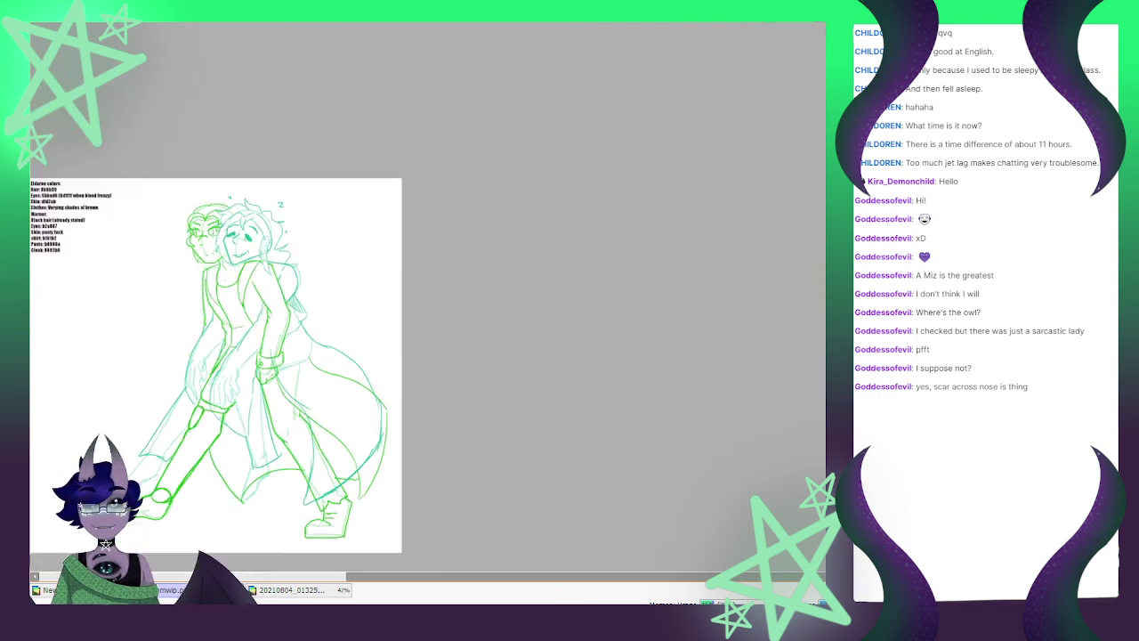
left_click(292, 590)
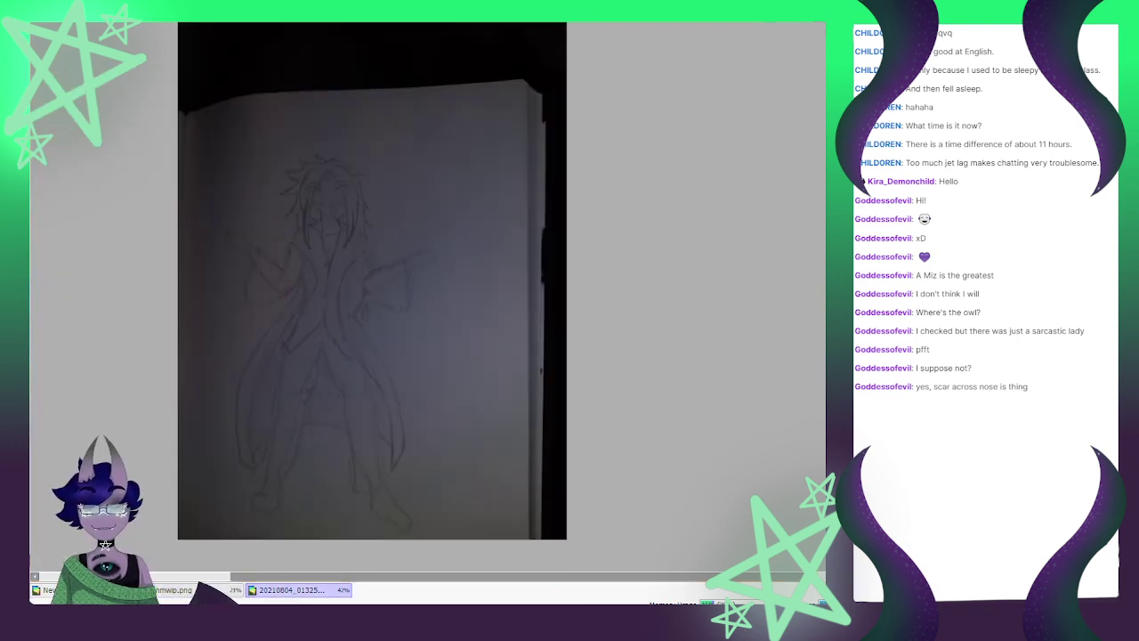
left_click(196, 590)
scroll(204, 420, "down", 2)
scroll(135, 486, "up", 4)
key("plus")
key("plus")
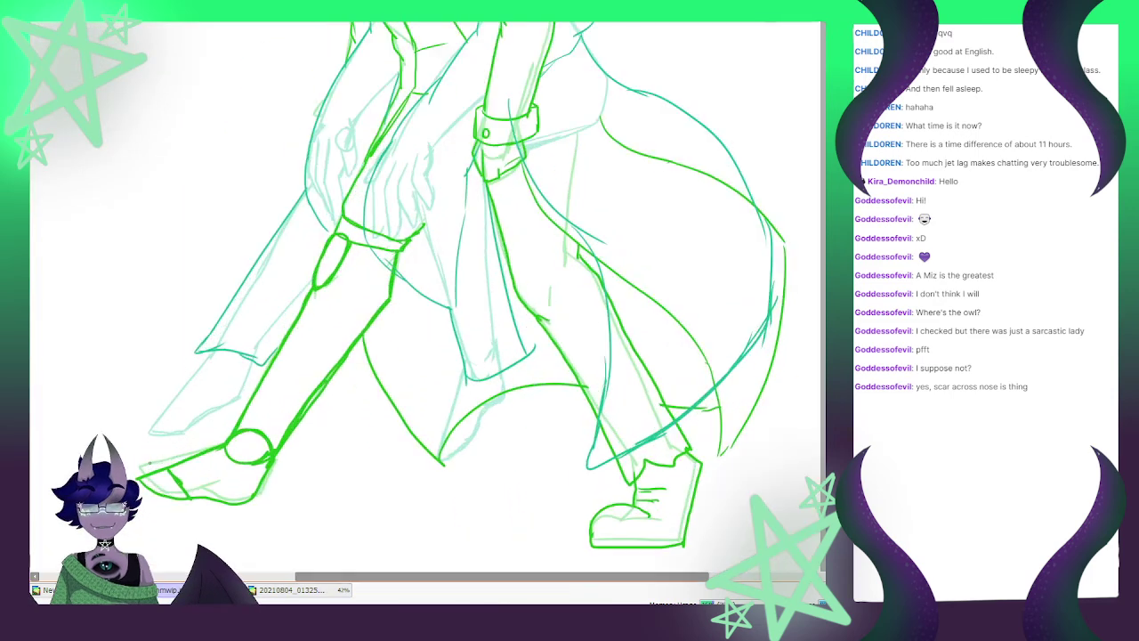
left_click_drag(211, 351, 153, 408)
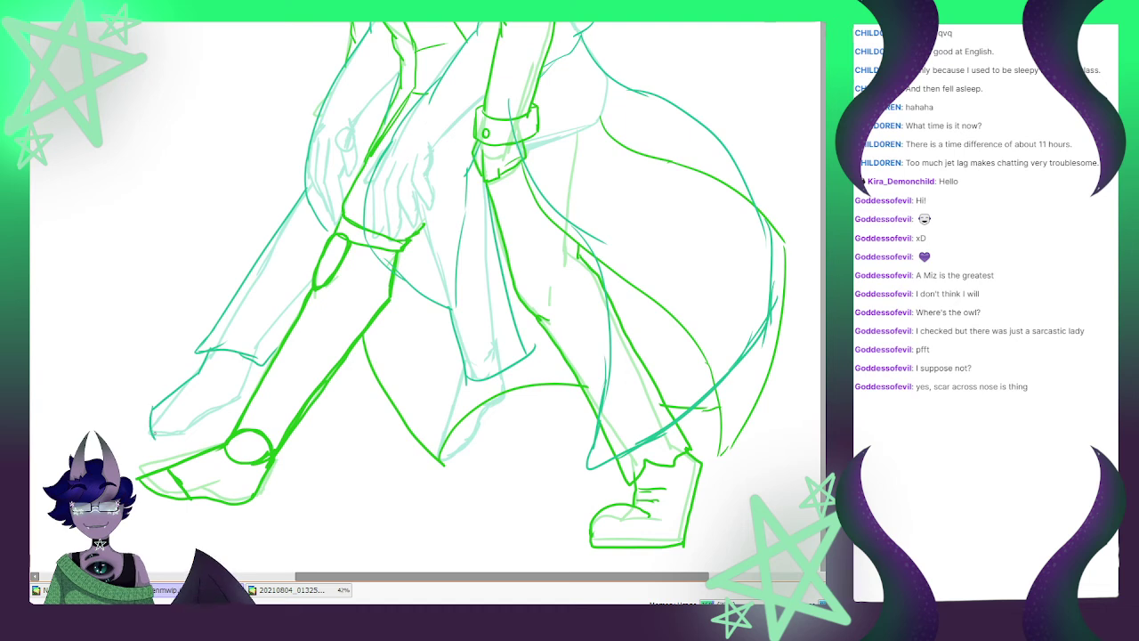
left_click_drag(219, 412, 154, 445)
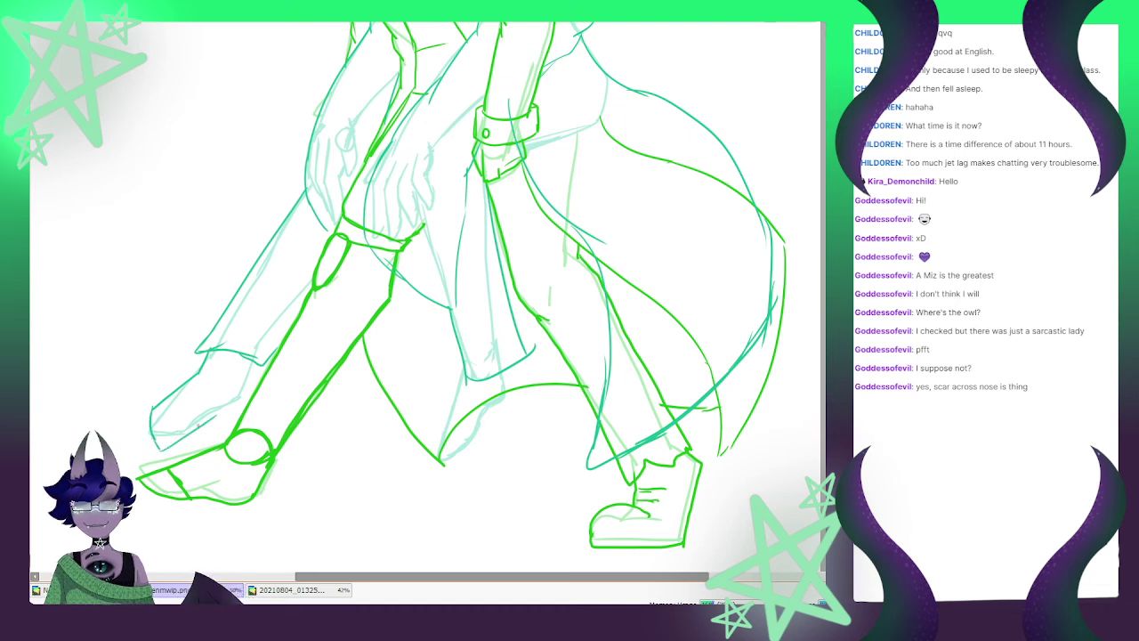
left_click_drag(237, 400, 241, 397)
key("ctrl+z")
key("ctrl+z")
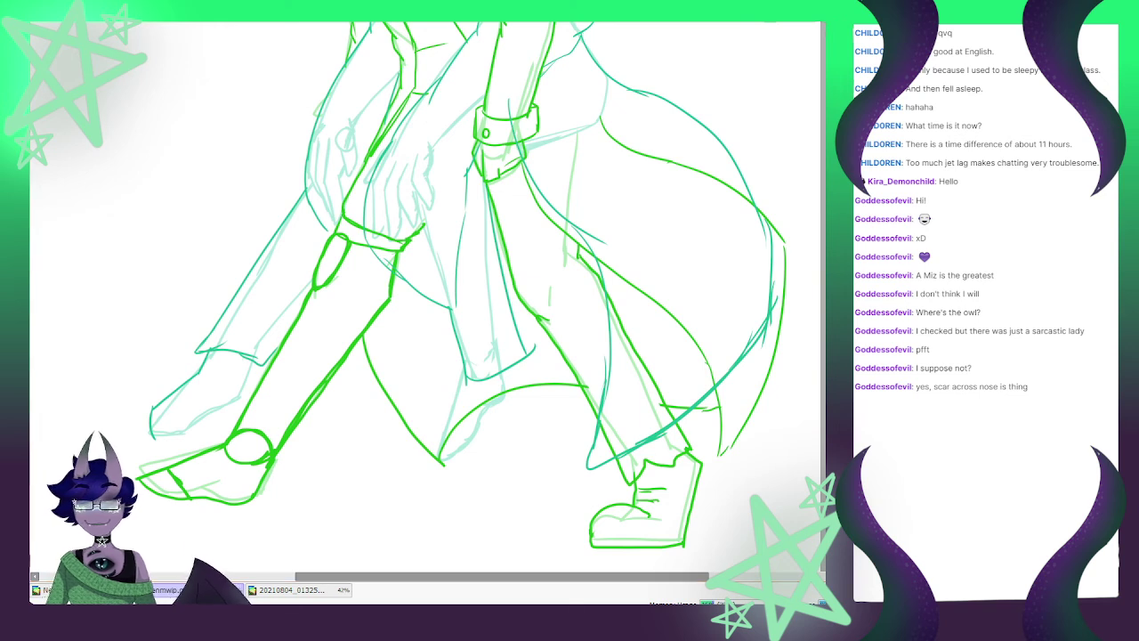
key("ctrl+z")
key("ctrl+z")
key("ctrl+z")
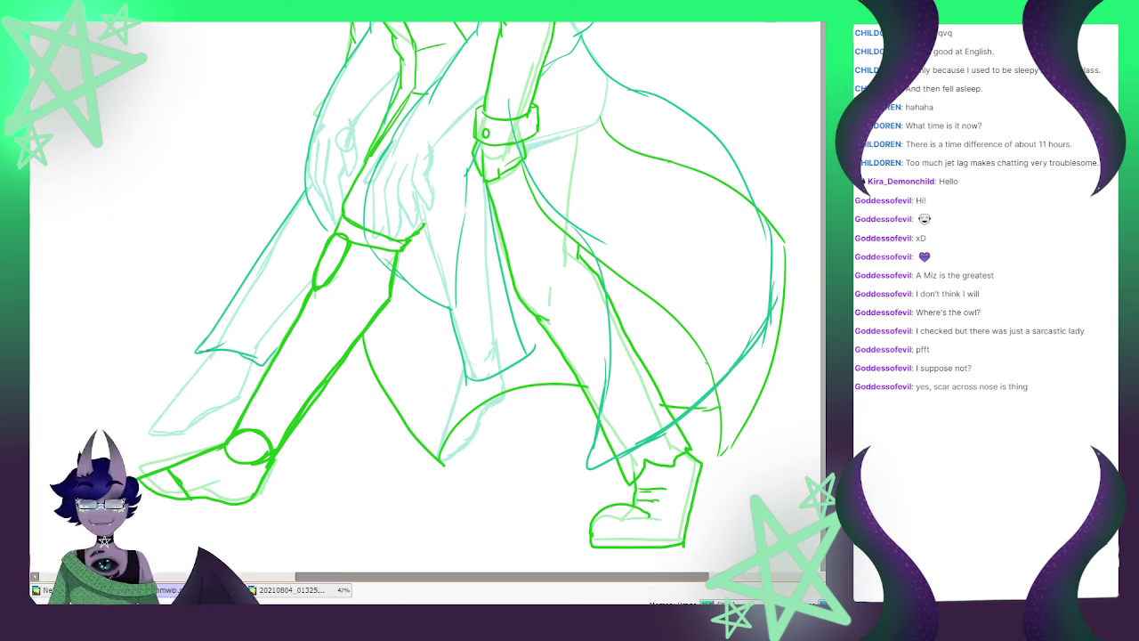
left_click_drag(207, 354, 154, 426)
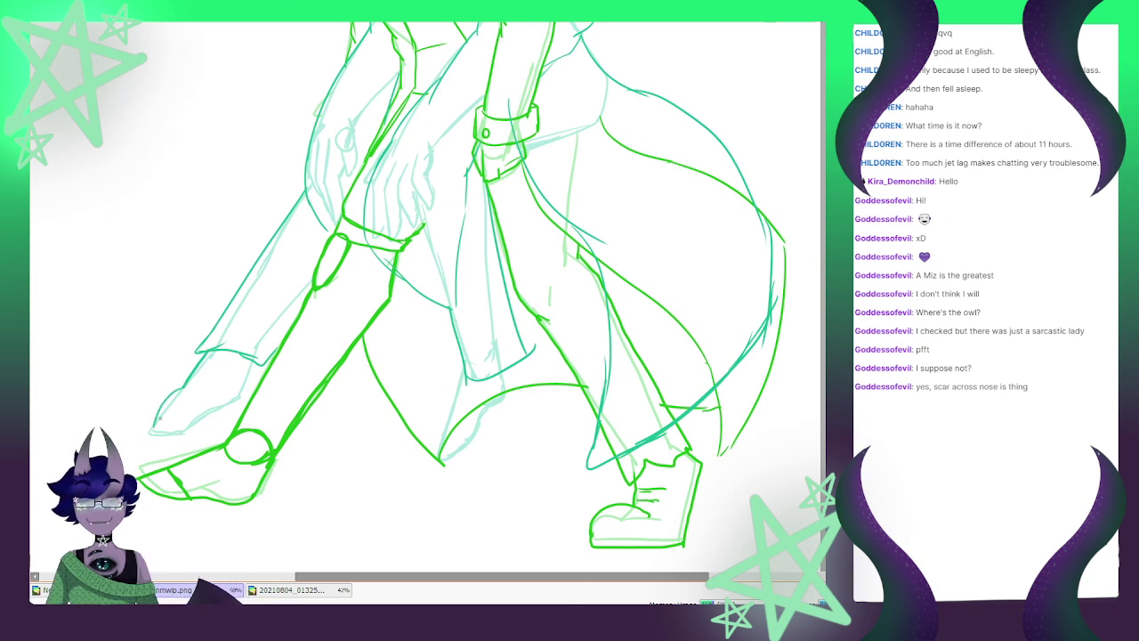
key("ctrl+z")
Outline the rear character's forward shoe in teal below the trouser hem, with a pointed toe, a sole edge and a small heel
mouse_move(184, 388)
left_mouse_down()
mouse_move(157, 426)
mouse_move(193, 433)
mouse_move(183, 434)
left_mouse_up()
left_click_drag(237, 392, 230, 406)
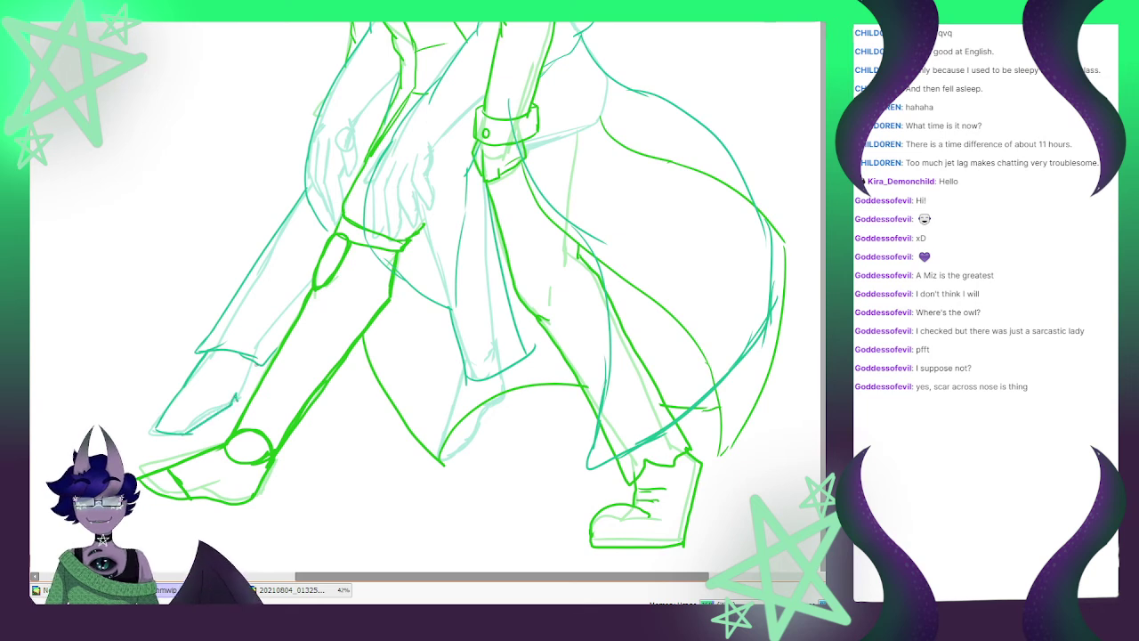
left_click_drag(255, 358, 234, 403)
left_click_drag(182, 429, 238, 395)
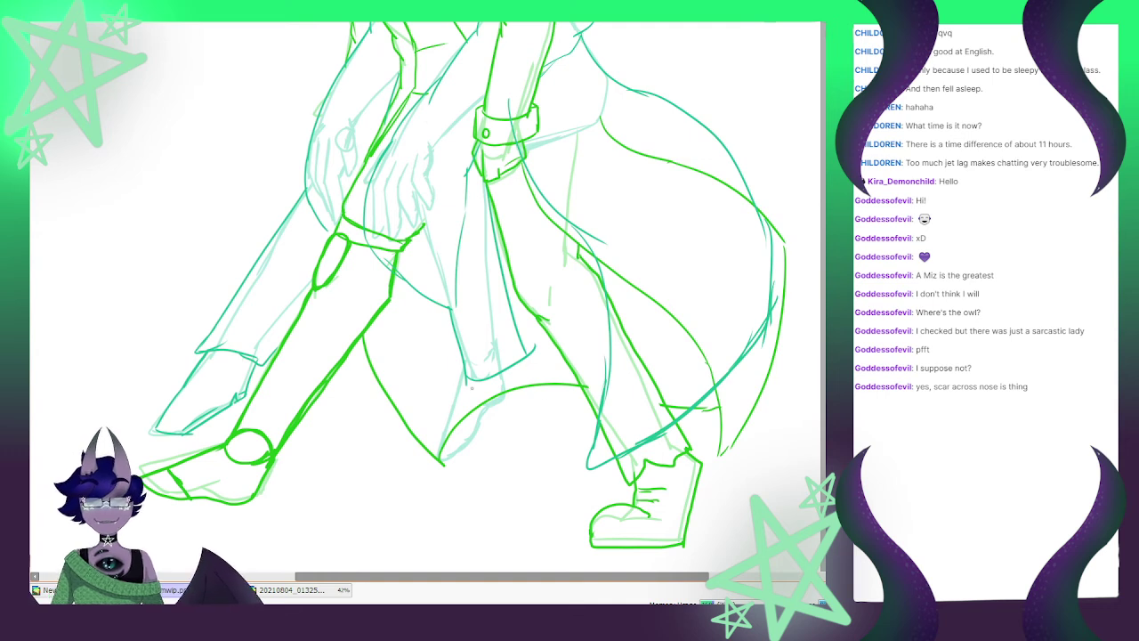
Outline the rear character's other shoe in teal below the flared trouser hem, pointing down with a heel at its back
mouse_move(468, 381)
left_mouse_down()
mouse_move(463, 459)
mouse_move(499, 448)
left_mouse_up()
left_click_drag(519, 365, 502, 438)
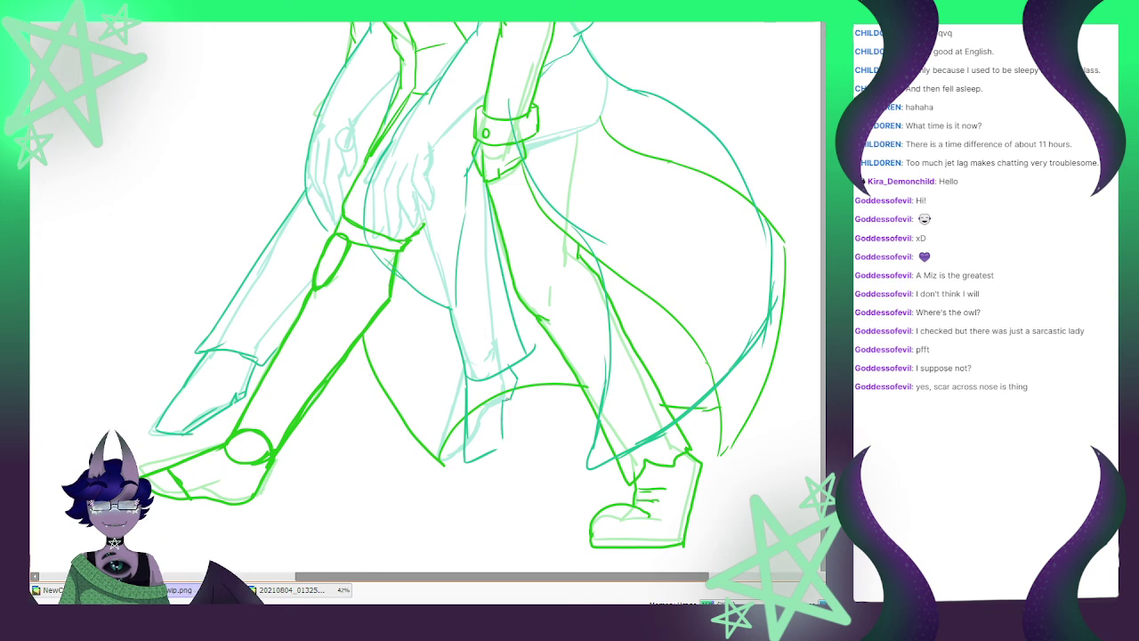
left_click_drag(507, 398, 496, 454)
left_click_drag(508, 378, 493, 443)
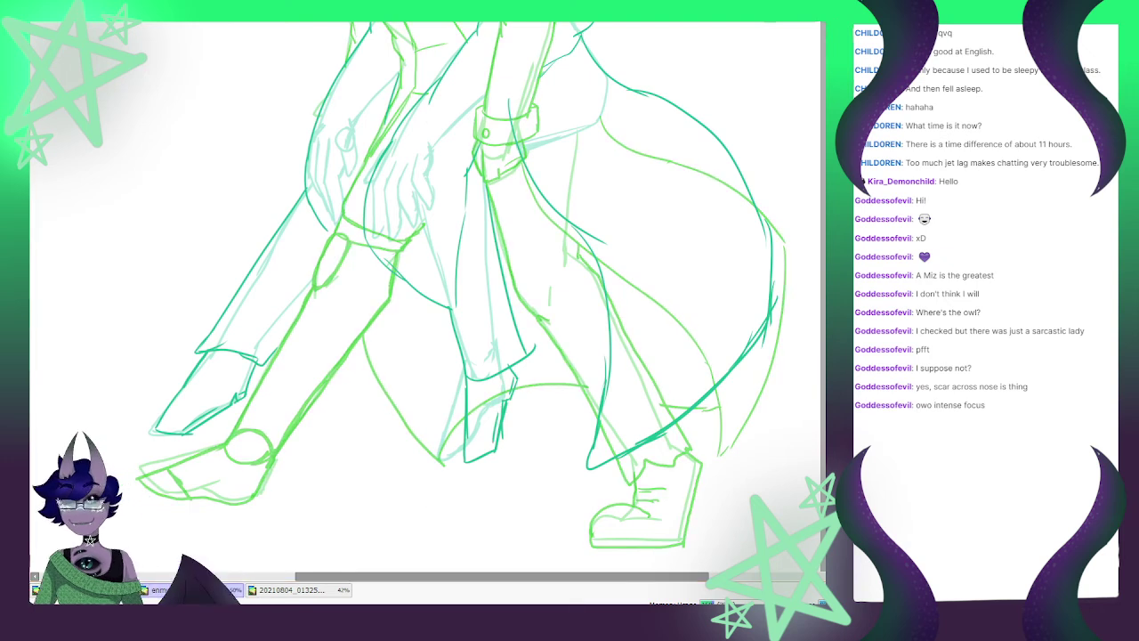
Fade the green sketch and erase its coat lines where they run inside the rear character's teal shoe and coat tail
left_click_drag(506, 387, 479, 419)
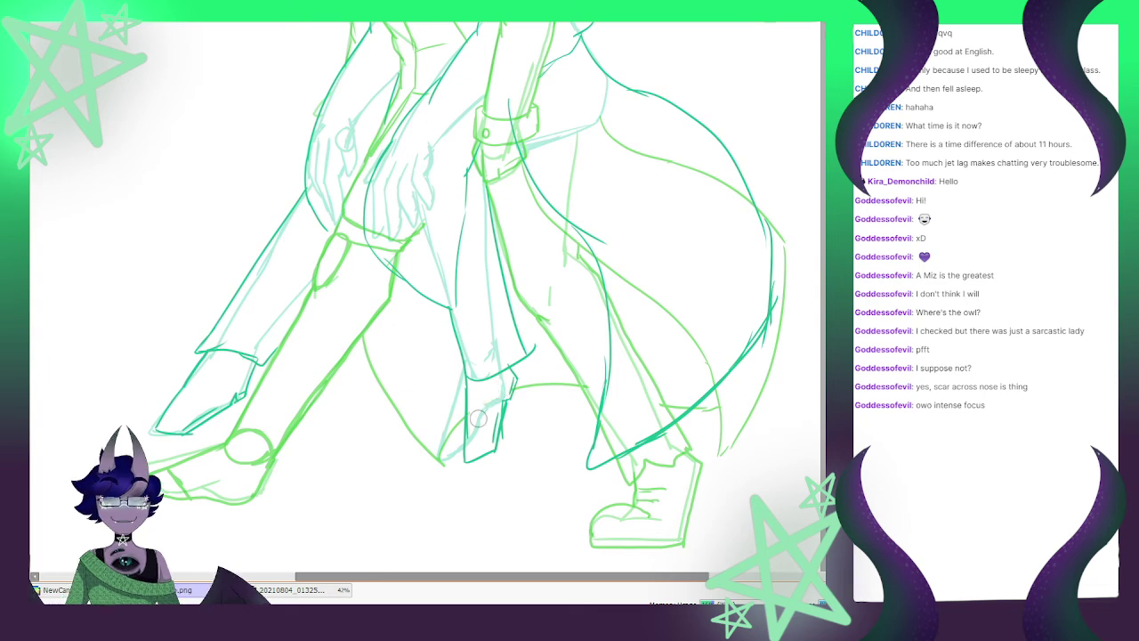
scroll(313, 237, "down", 4)
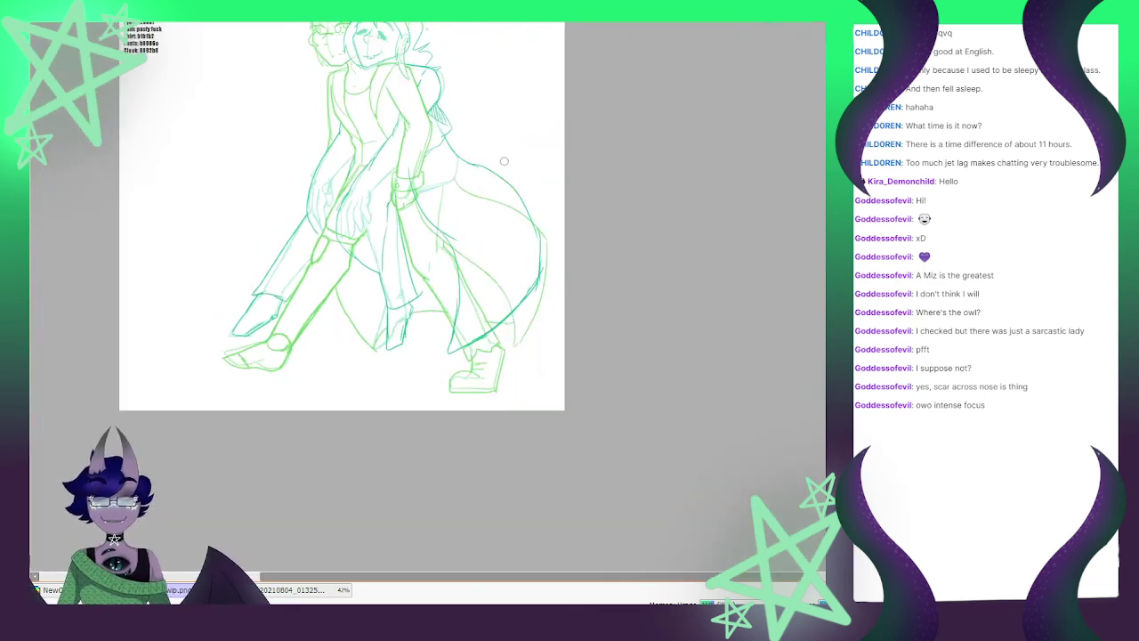
scroll(502, 159, "up", 3)
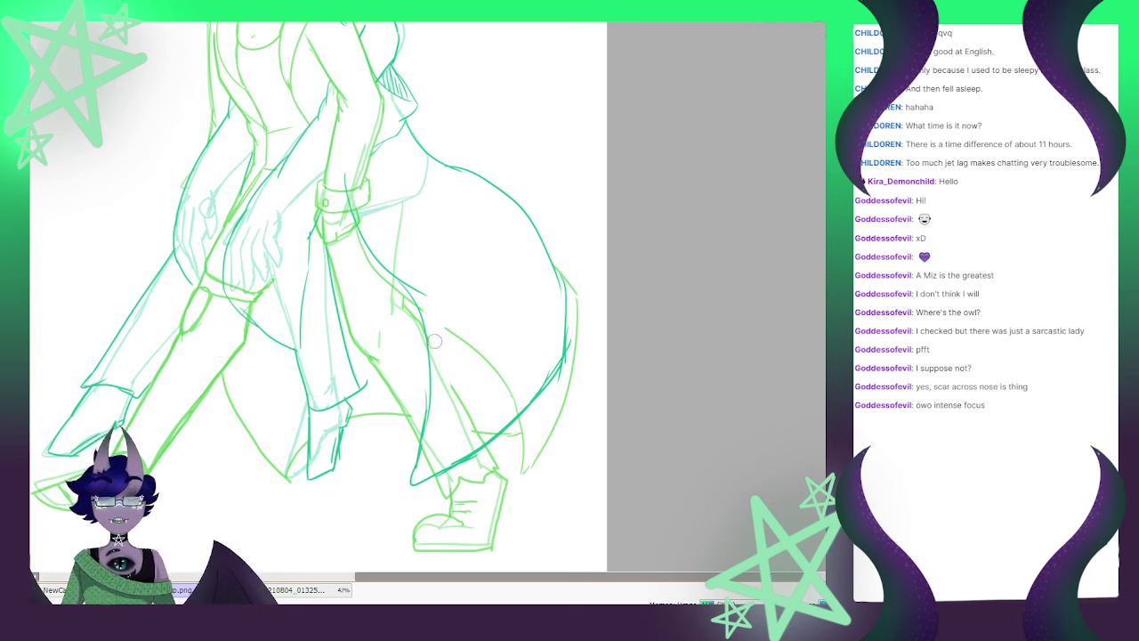
mouse_move(458, 329)
left_mouse_down()
mouse_move(448, 359)
mouse_move(458, 388)
mouse_move(494, 360)
mouse_move(503, 370)
mouse_move(503, 419)
left_mouse_up()
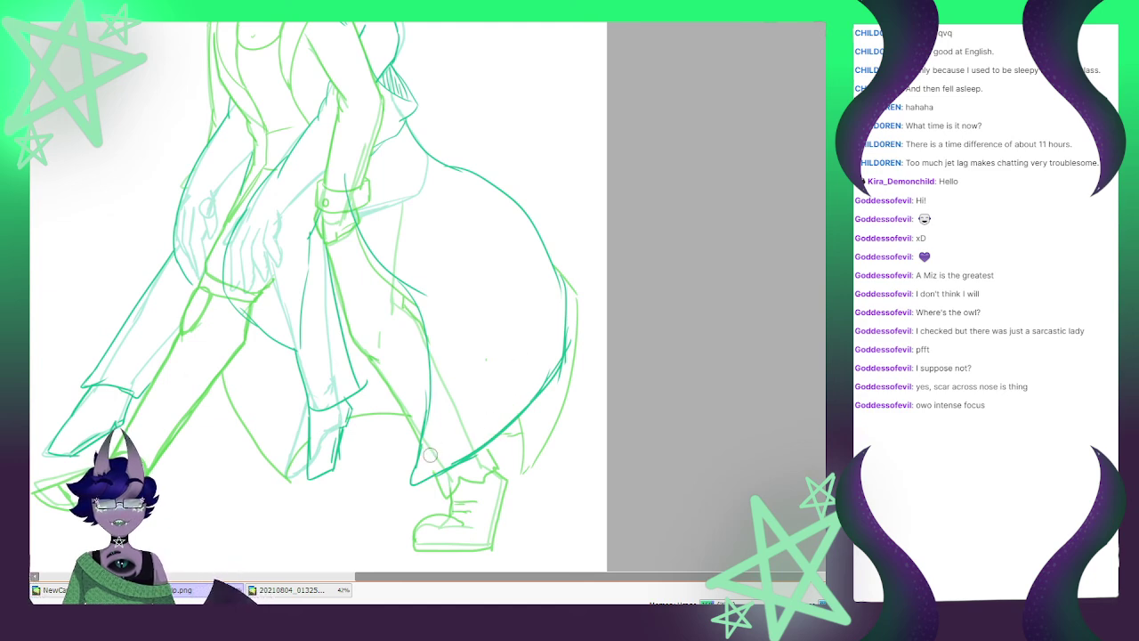
Examine both figures from heads to feet for places where the green and teal outlines overlap
scroll(465, 427, "down", 5)
scroll(455, 402, "up", 5)
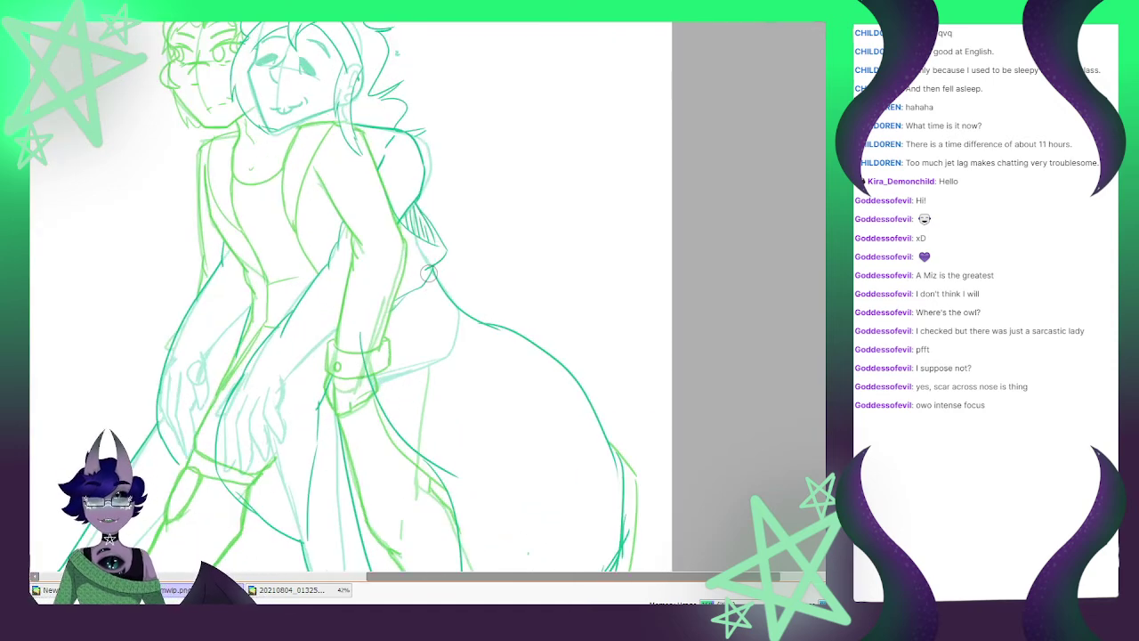
scroll(440, 278, "down", 2)
scroll(366, 288, "up", 3)
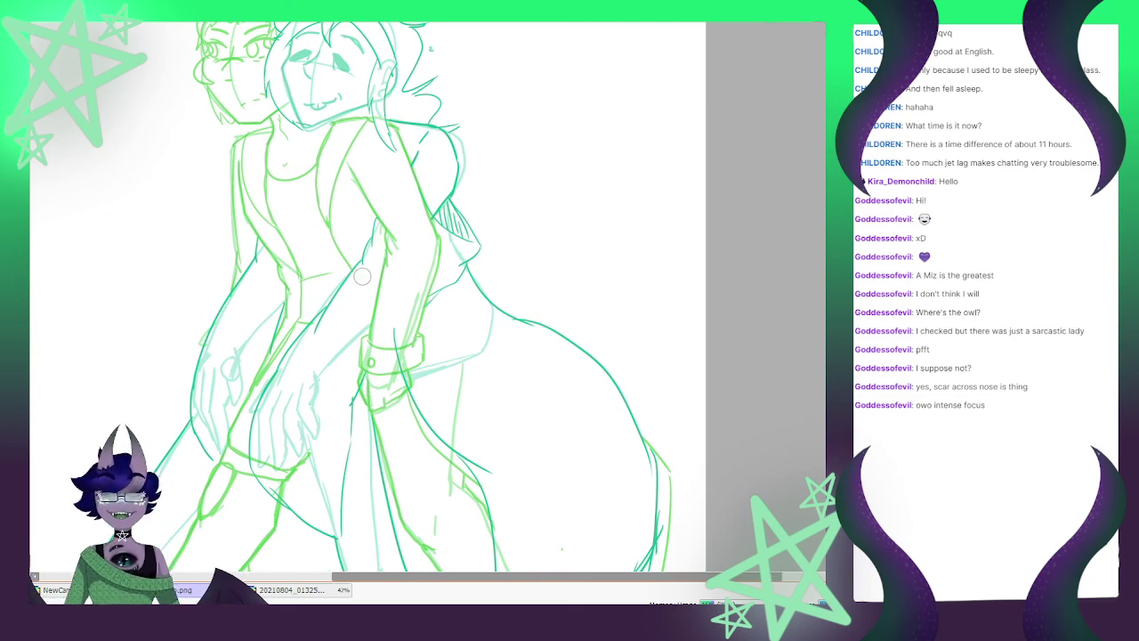
scroll(369, 382, "down", 4)
scroll(368, 351, "up", 4)
scroll(380, 489, "down", 4)
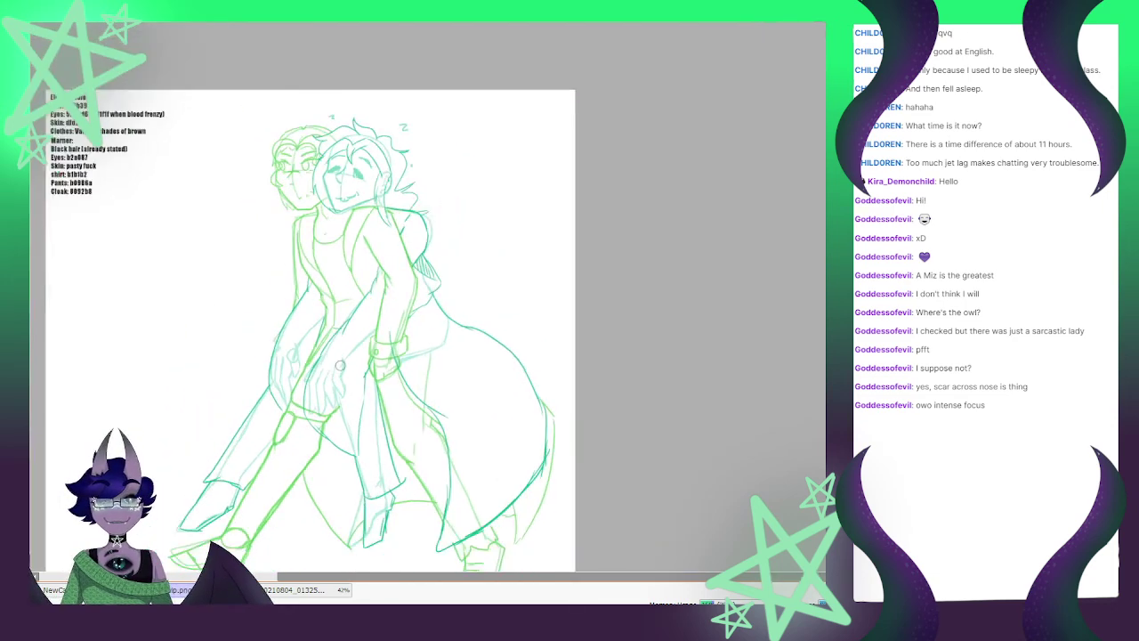
scroll(414, 453, "up", 3)
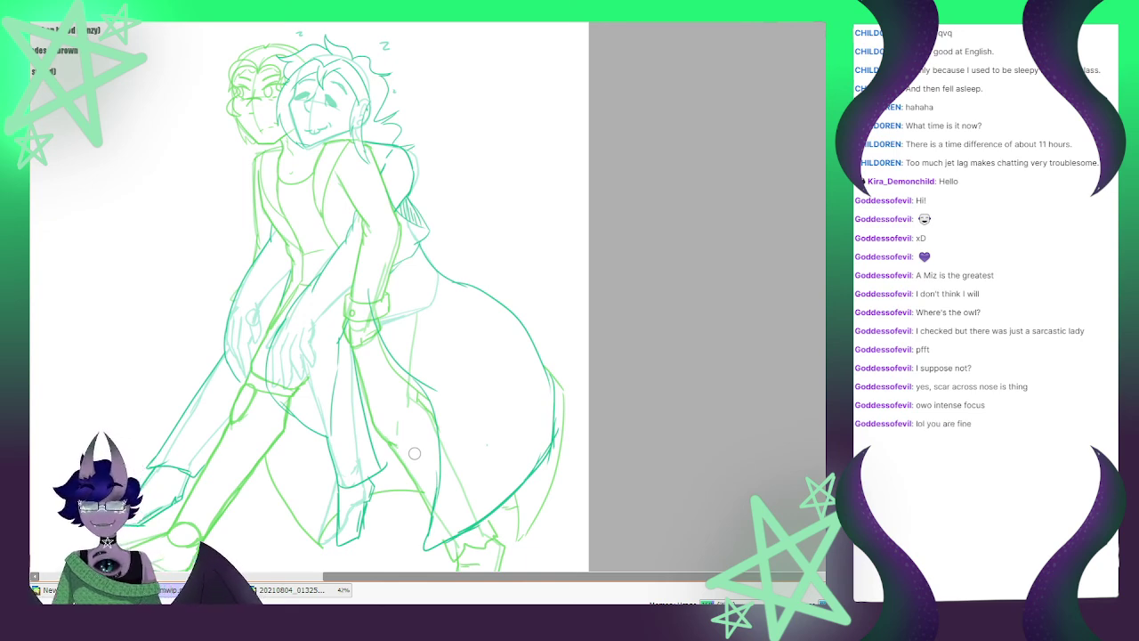
scroll(417, 316, "down", 4)
scroll(329, 341, "up", 3)
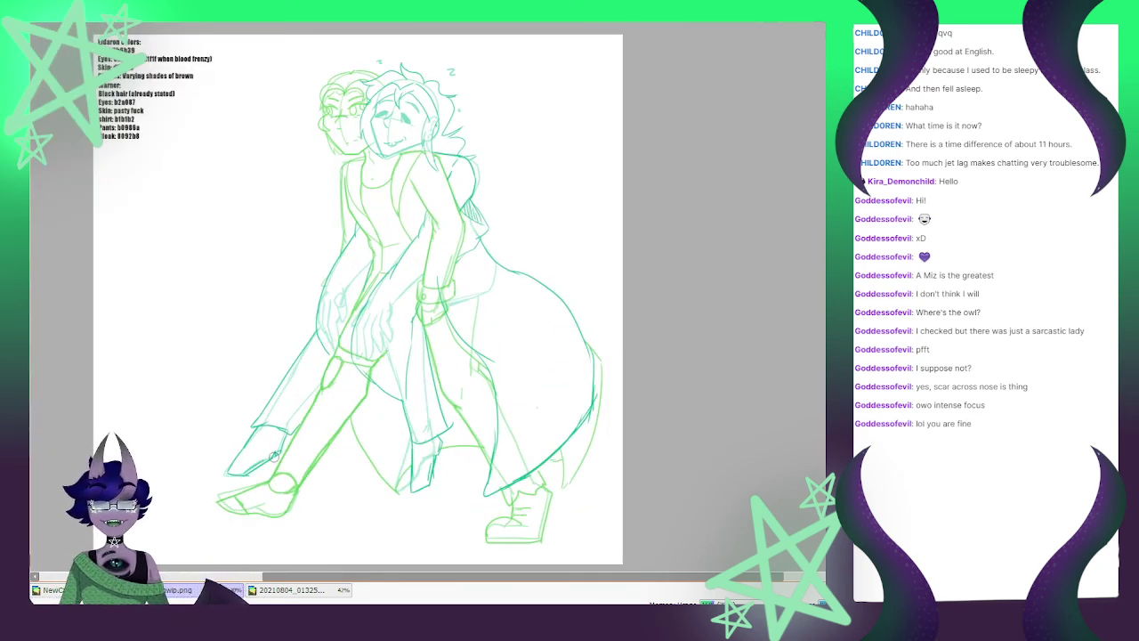
scroll(370, 204, "up", 2)
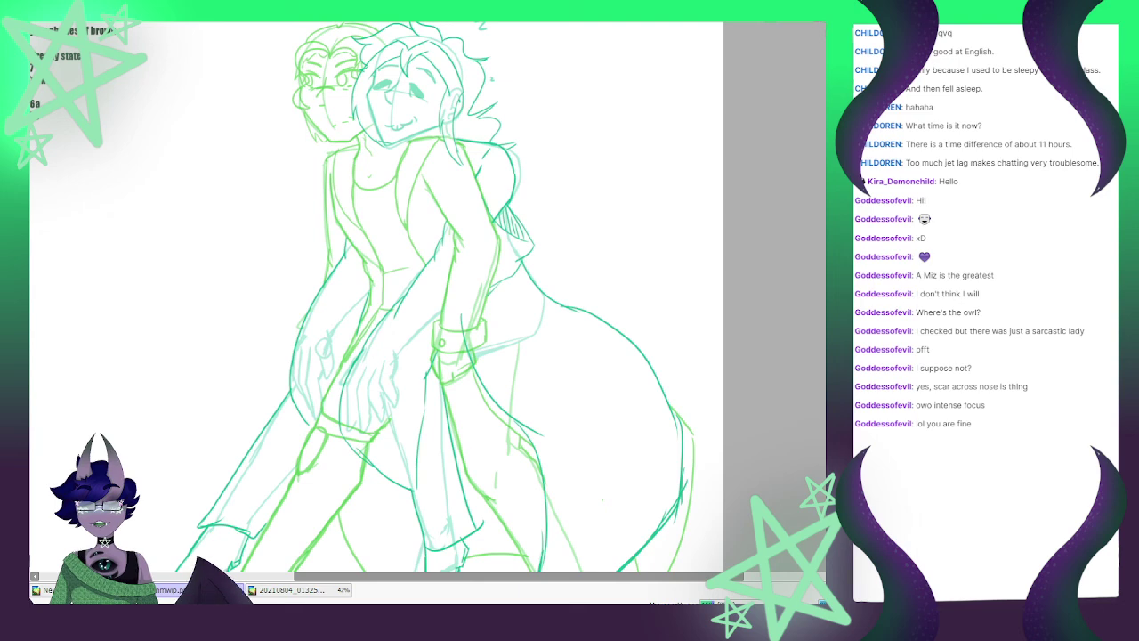
Hide the light teal construction sketch, erase the green trouser line crossing the rear character's near sleeve, and check the whole drawing
scroll(374, 298, "down", 1)
scroll(373, 298, "down", 2)
scroll(374, 298, "up", 1)
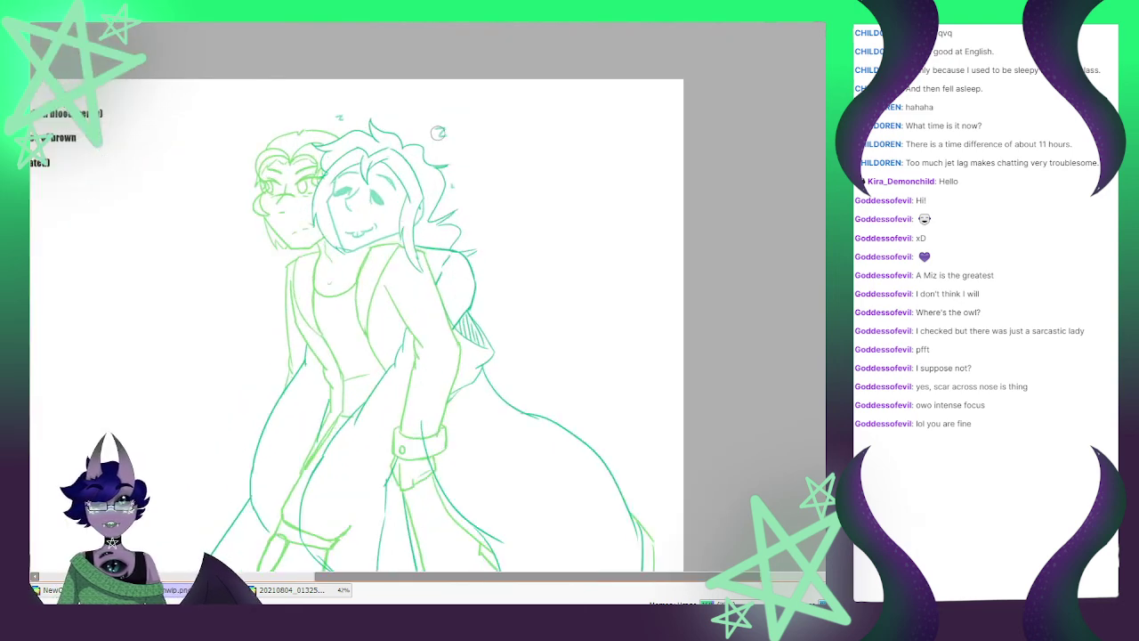
scroll(397, 223, "up", 1)
scroll(398, 223, "up", 1)
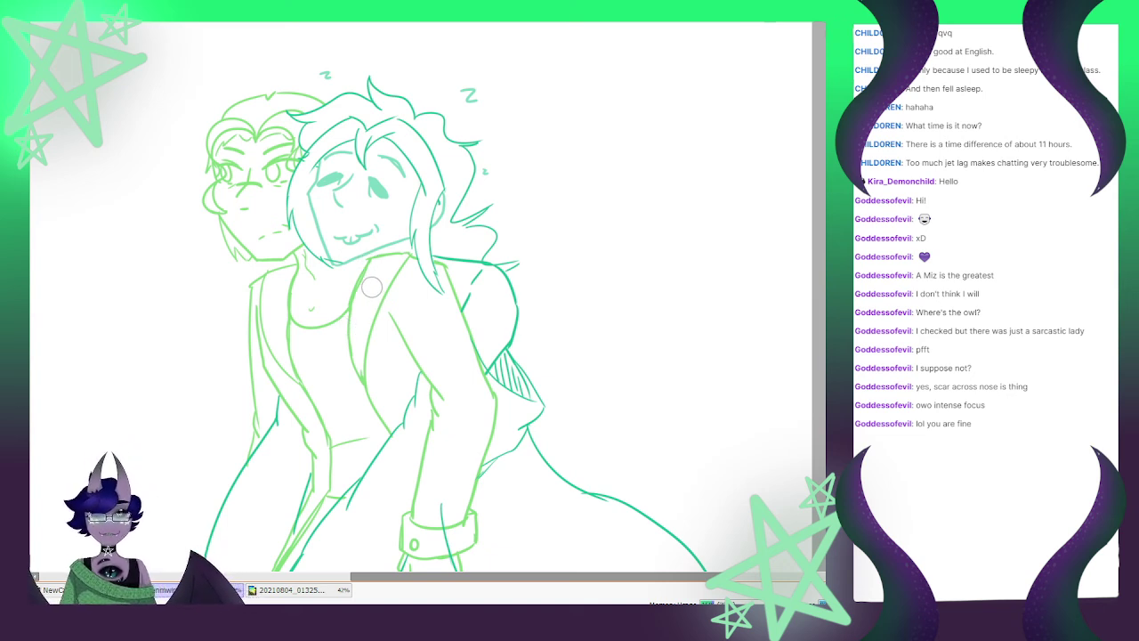
scroll(372, 286, "down", 2)
scroll(387, 355, "up", 2)
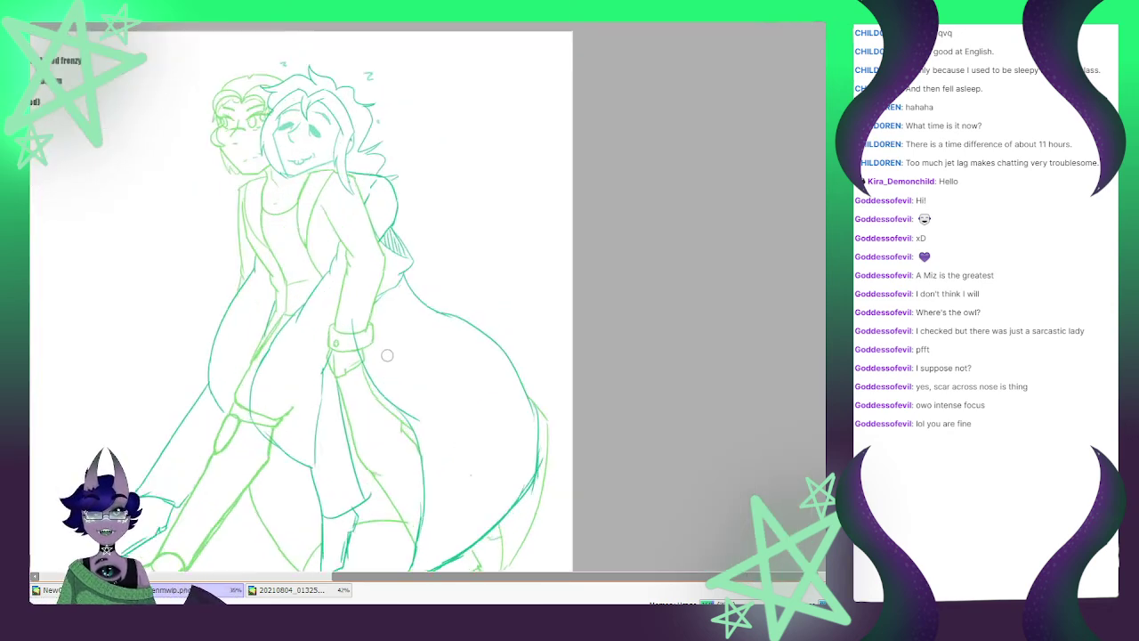
scroll(387, 355, "up", 1)
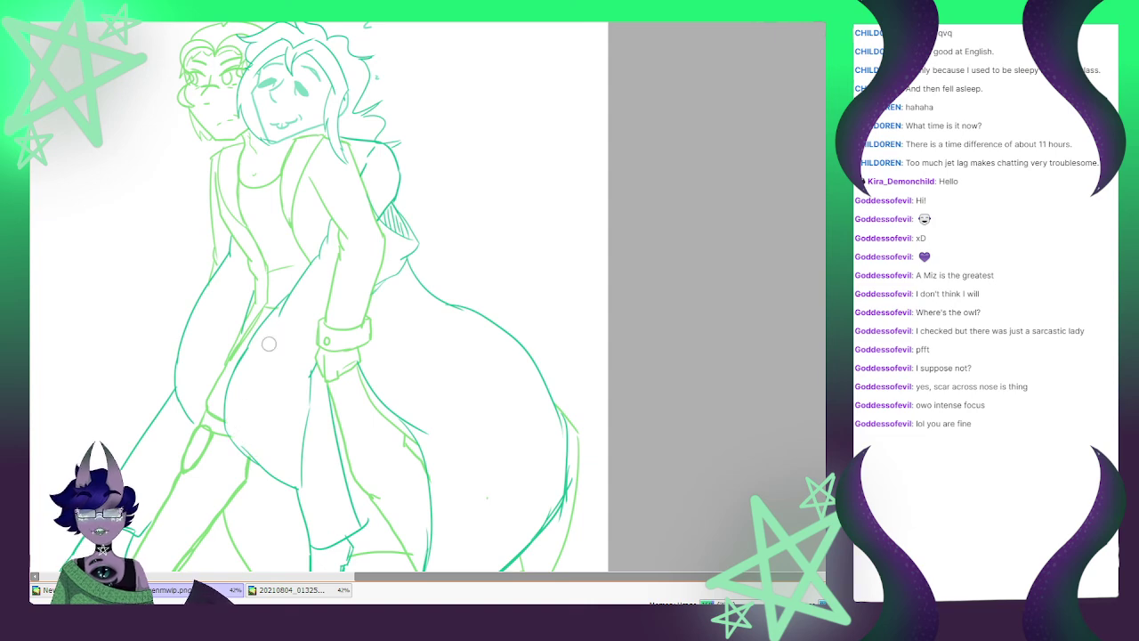
scroll(349, 325, "down", 4)
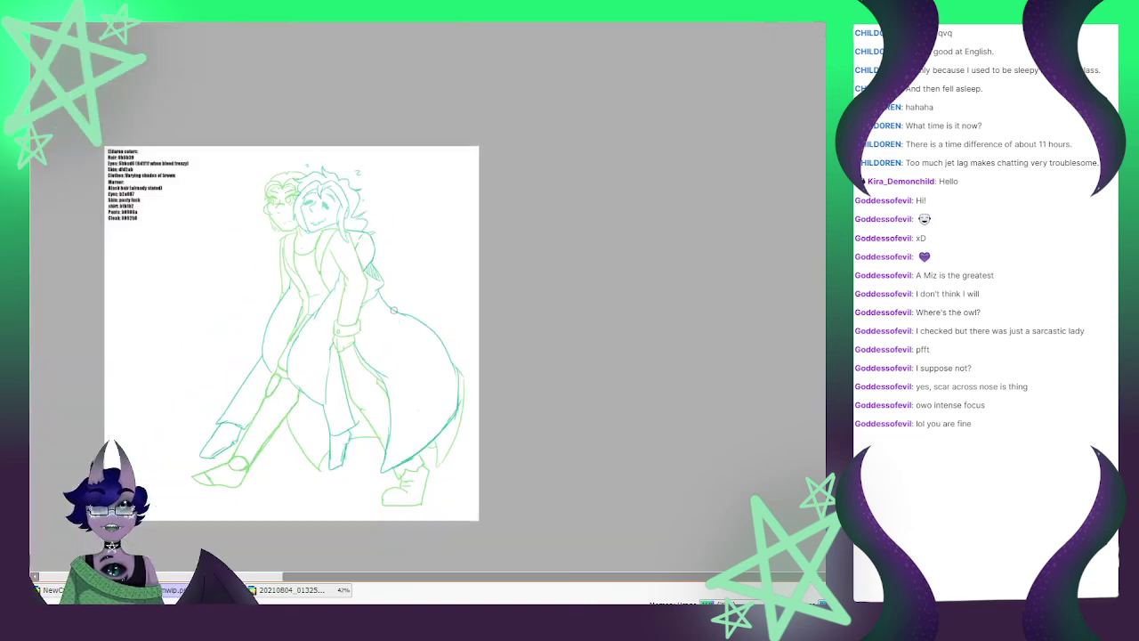
scroll(392, 263, "up", 3)
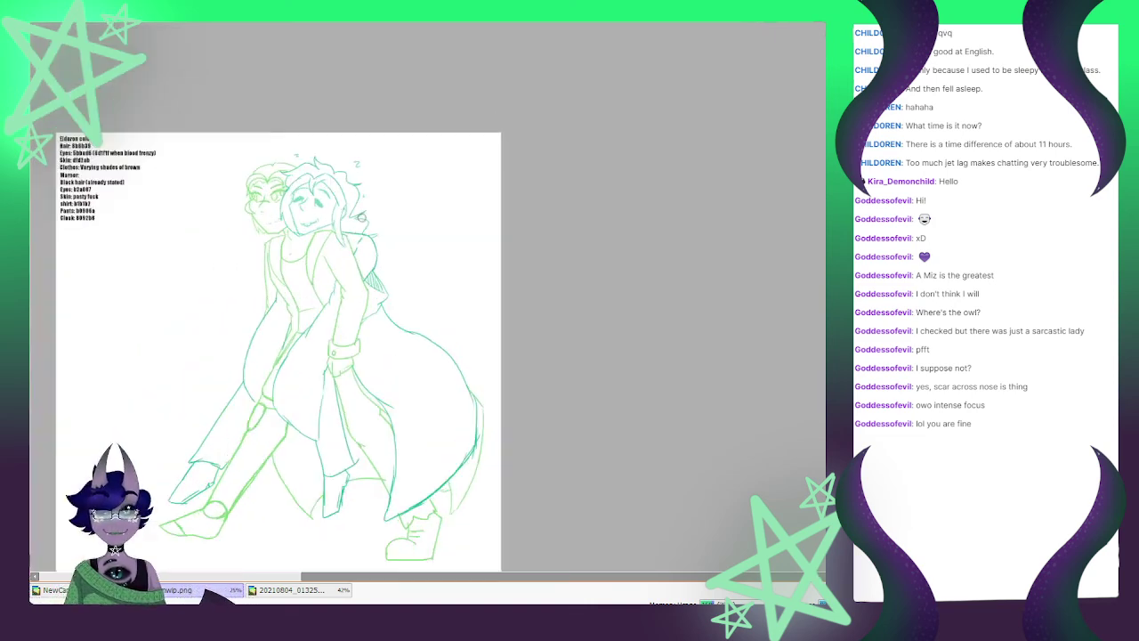
scroll(347, 256, "down", 3)
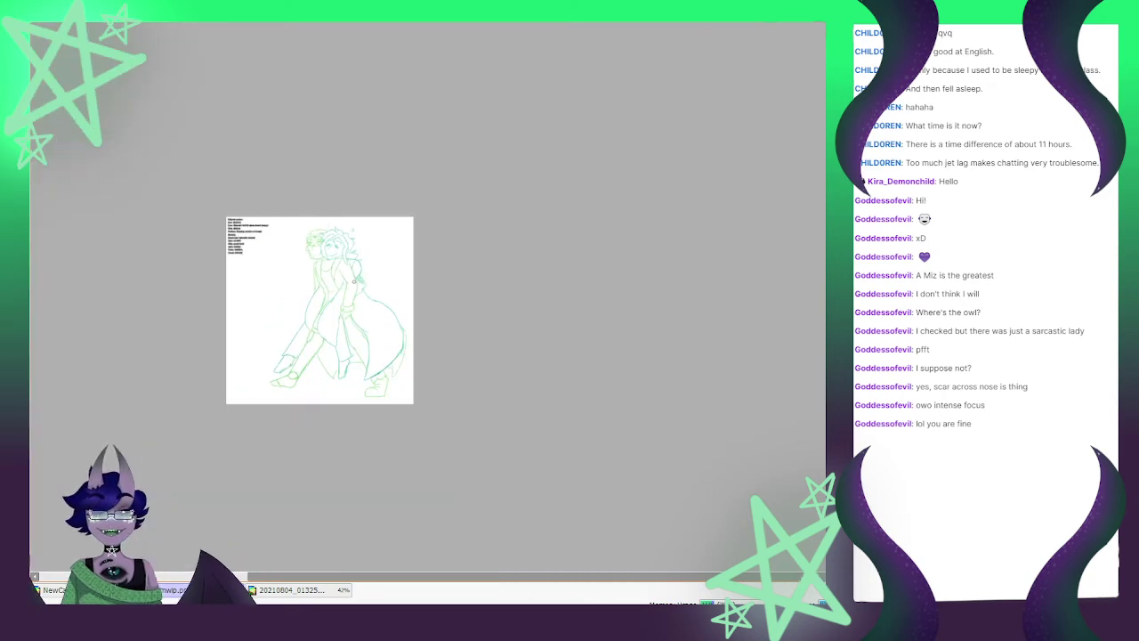
scroll(351, 280, "up", 3)
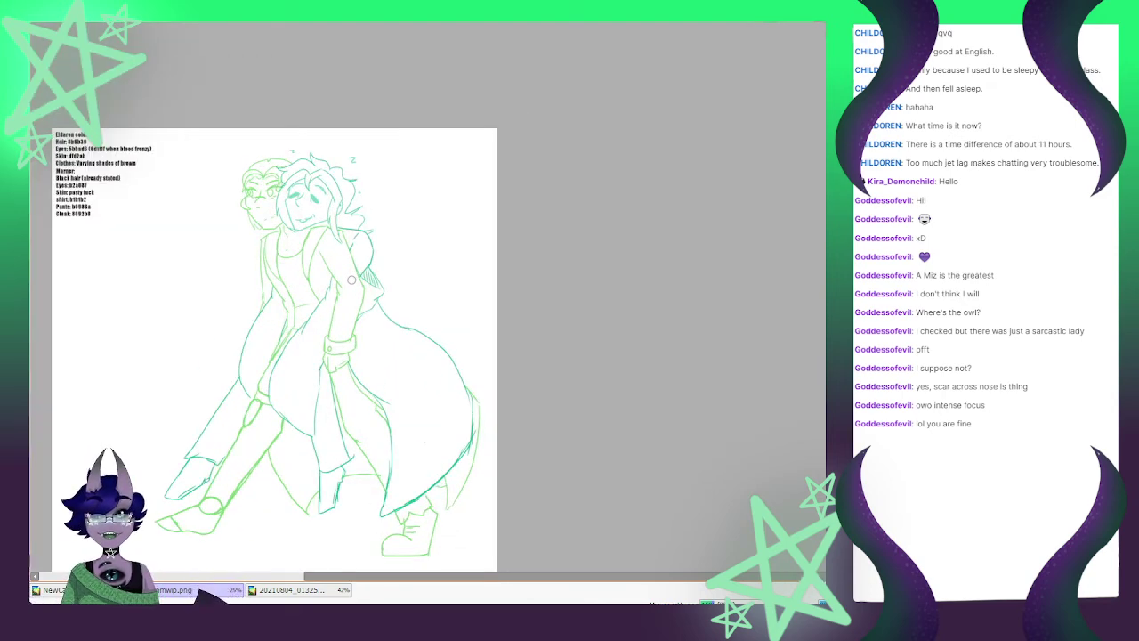
Paste the purple SM signature as a watermark, centre it over both sketched figures and lower its opacity
scroll(349, 281, "up", 4)
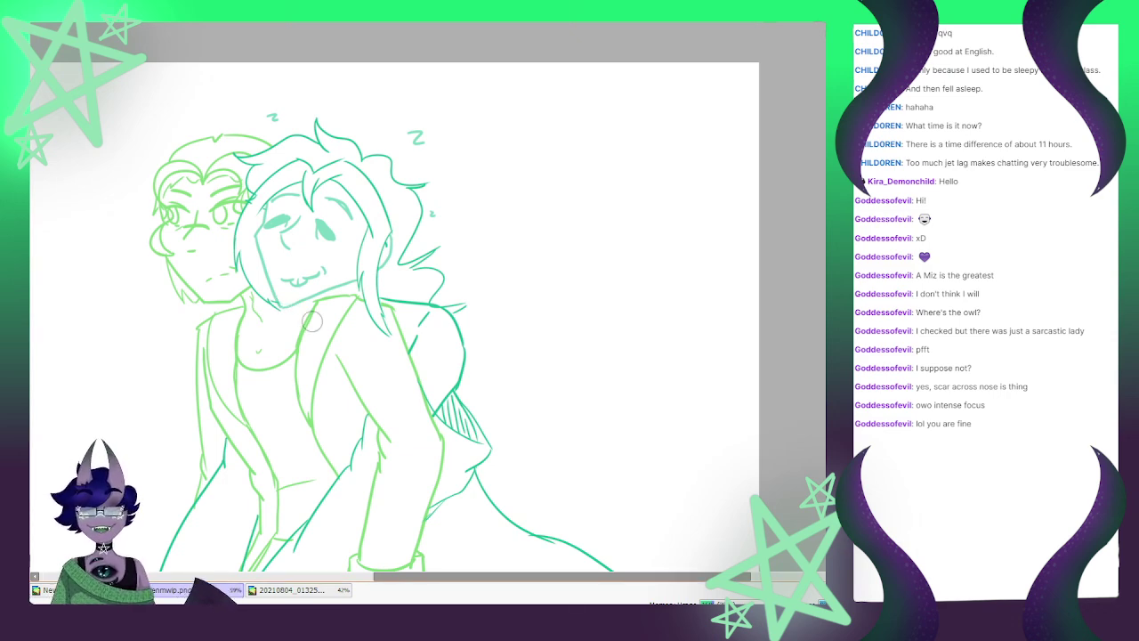
scroll(285, 277, "down", 9)
scroll(318, 313, "up", 3)
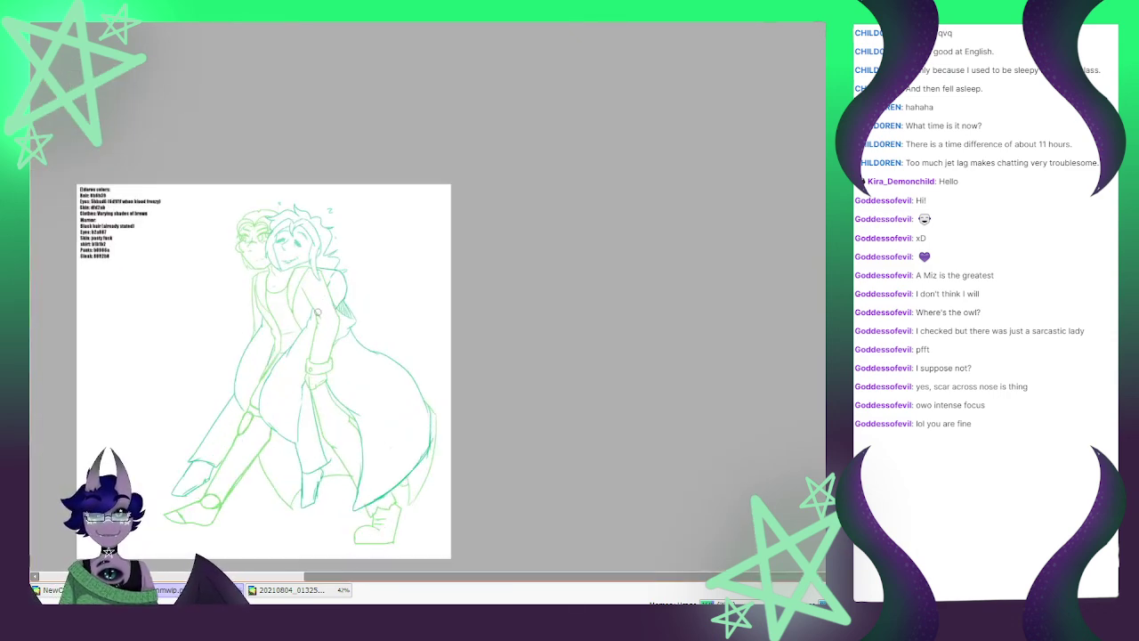
scroll(370, 352, "down", 1)
scroll(359, 374, "up", 3)
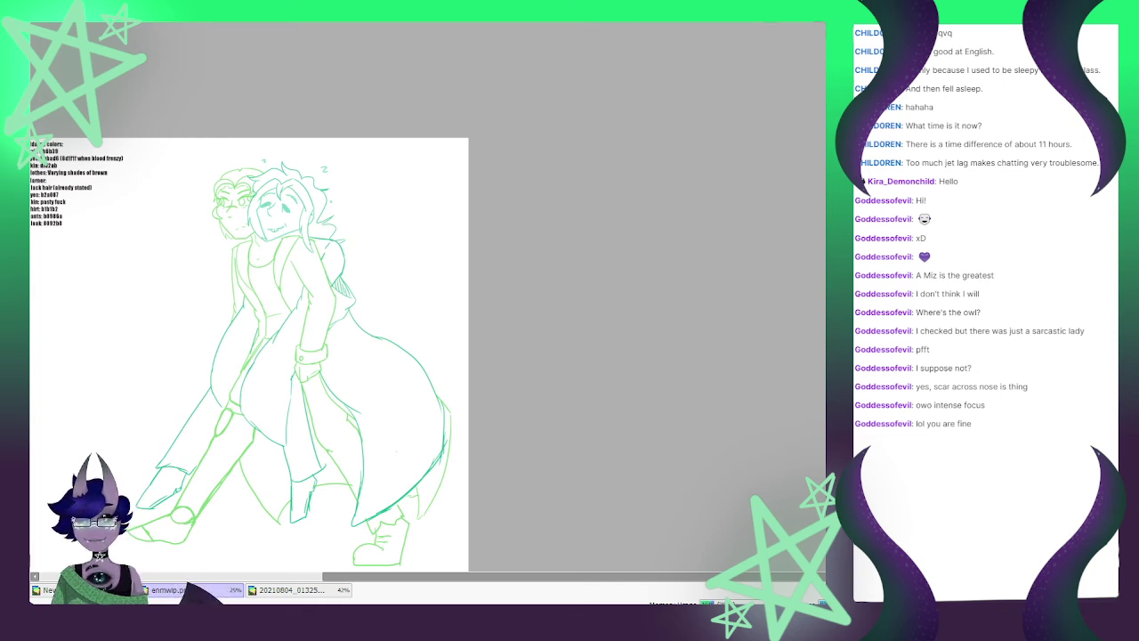
key("ctrl+v")
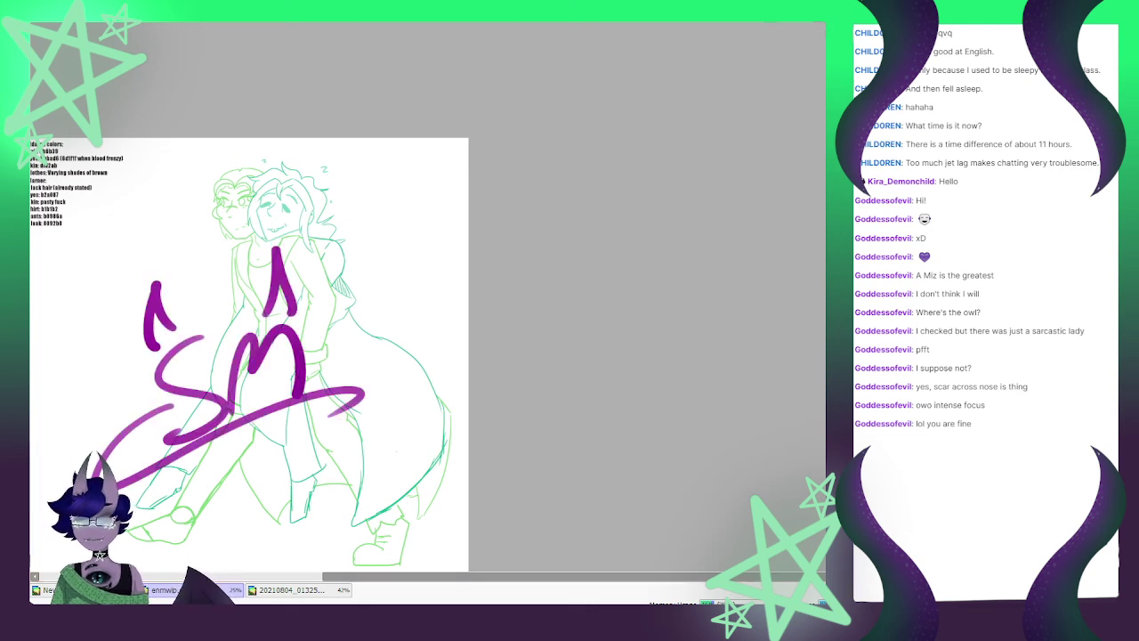
key("ctrl+t")
left_click_drag(229, 370, 298, 319)
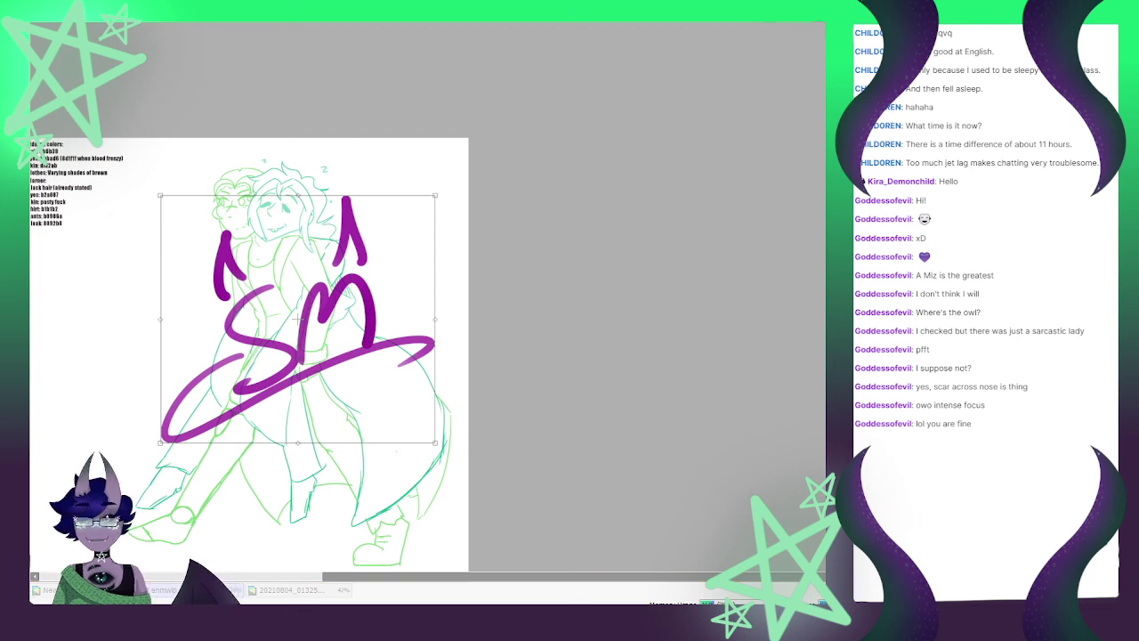
key("Return")
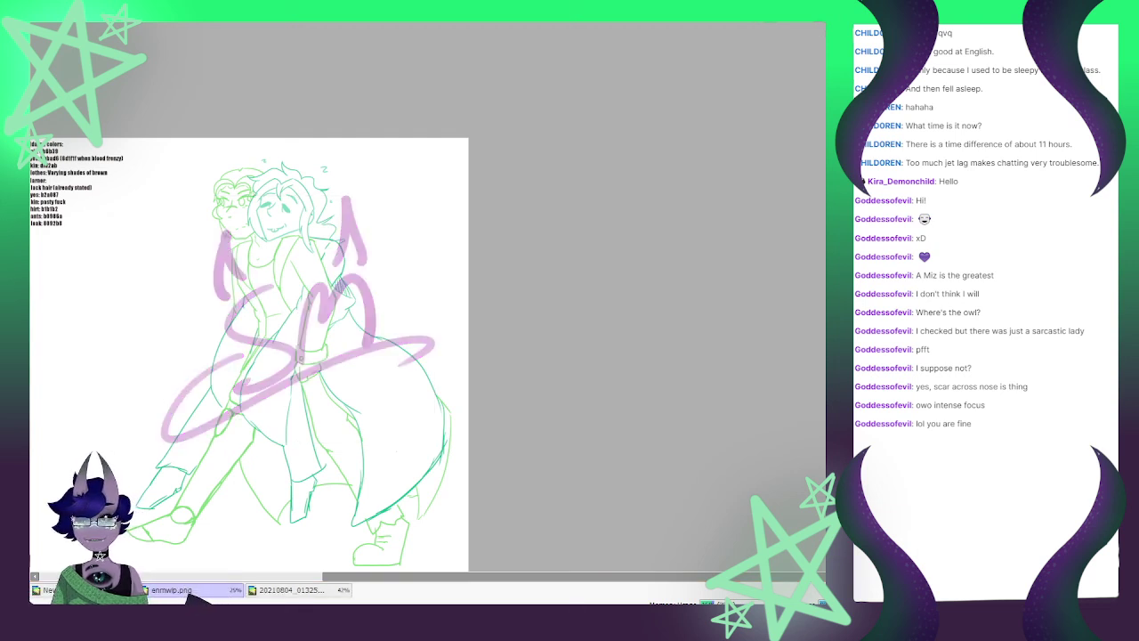
scroll(220, 268, "down", 2)
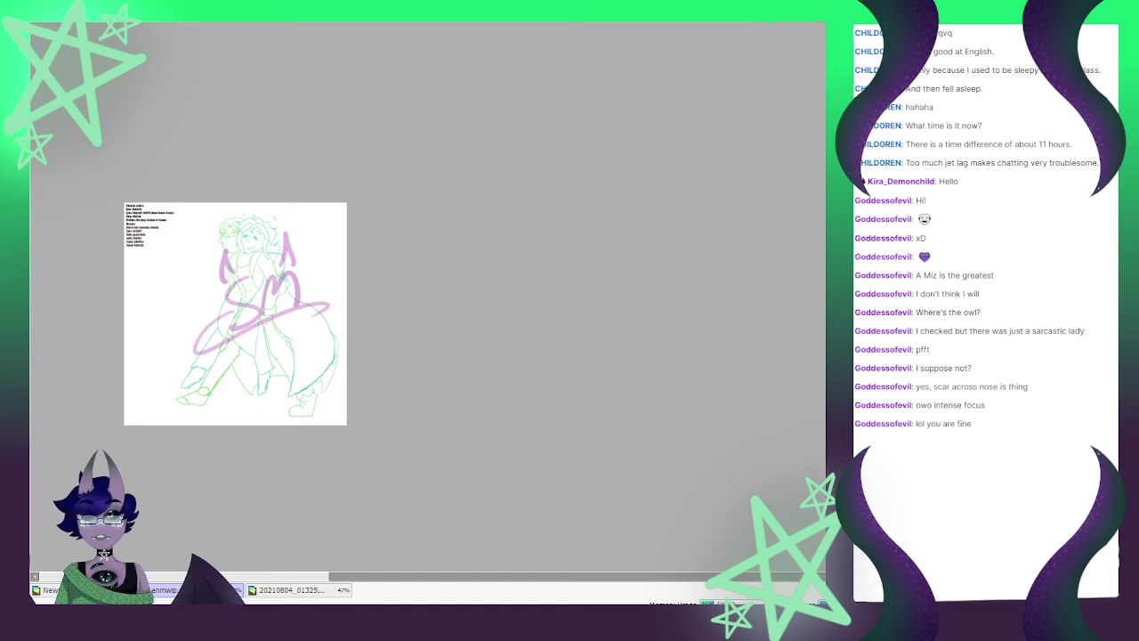
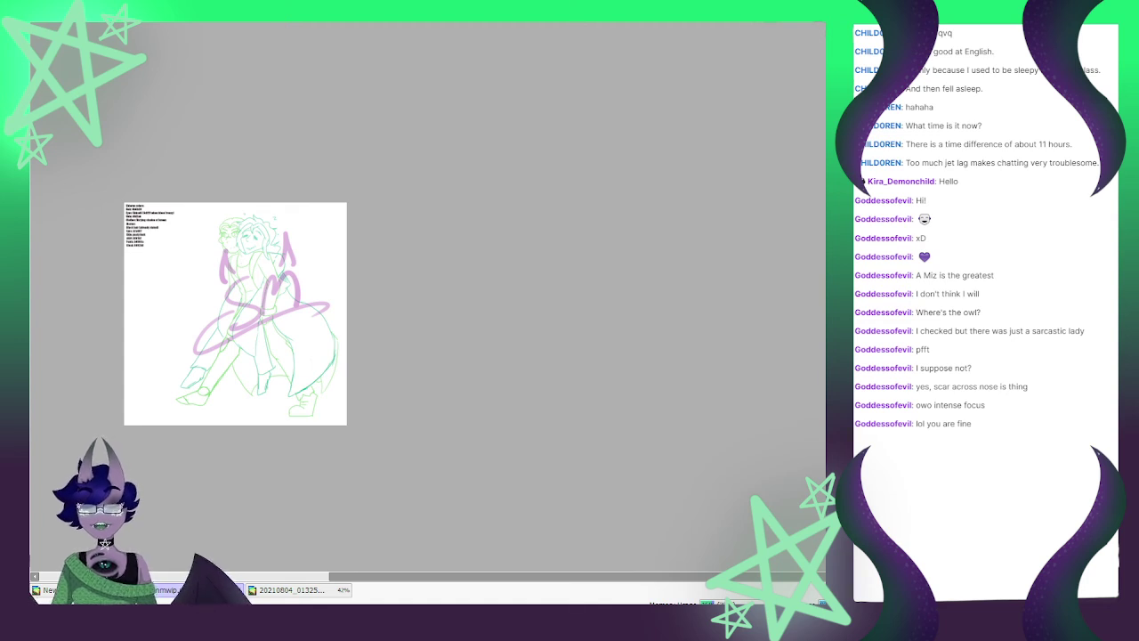
Switch to the coloured chibi drawing with the green star sweater and examine the character from head to feet
left_click(85, 590)
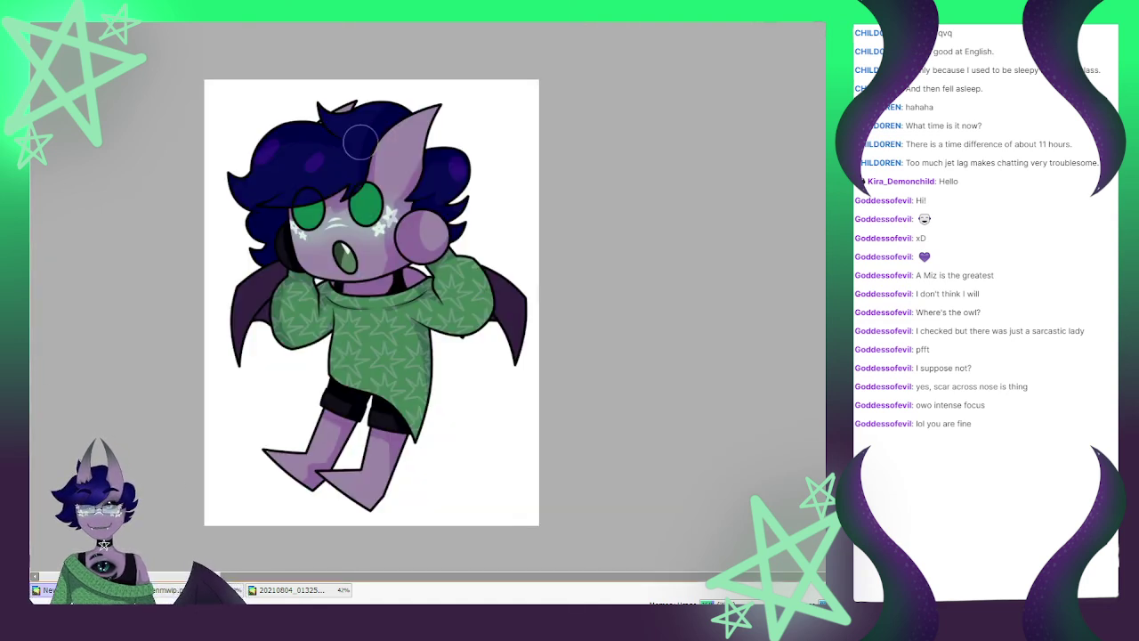
scroll(361, 142, "up", 2)
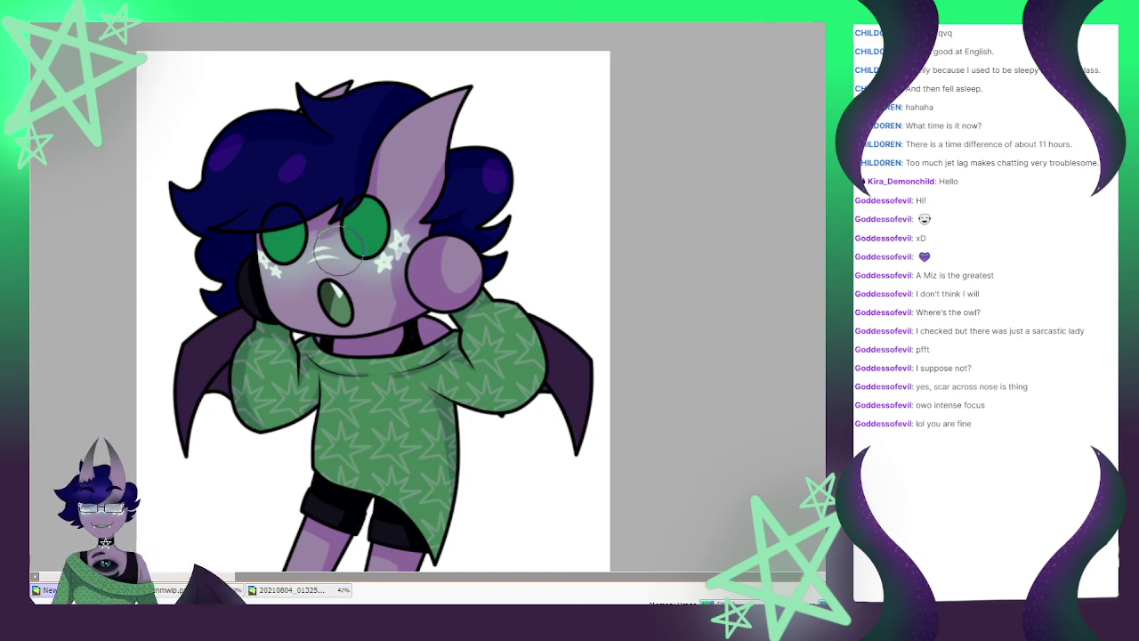
scroll(336, 239, "down", 3)
scroll(408, 314, "up", 2)
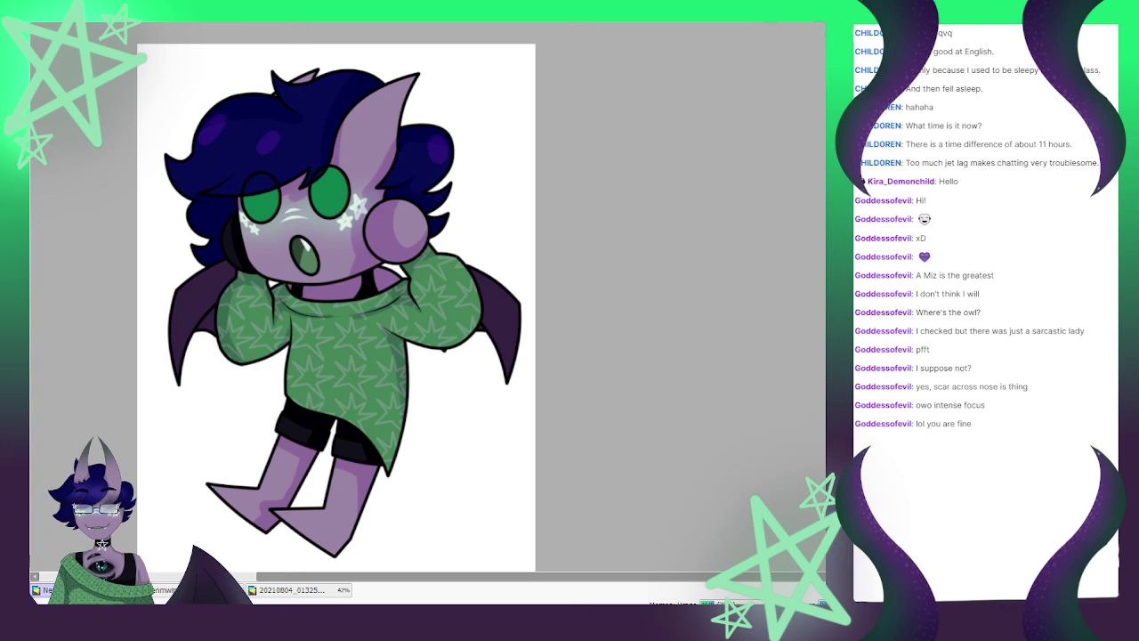
scroll(204, 271, "up", 1)
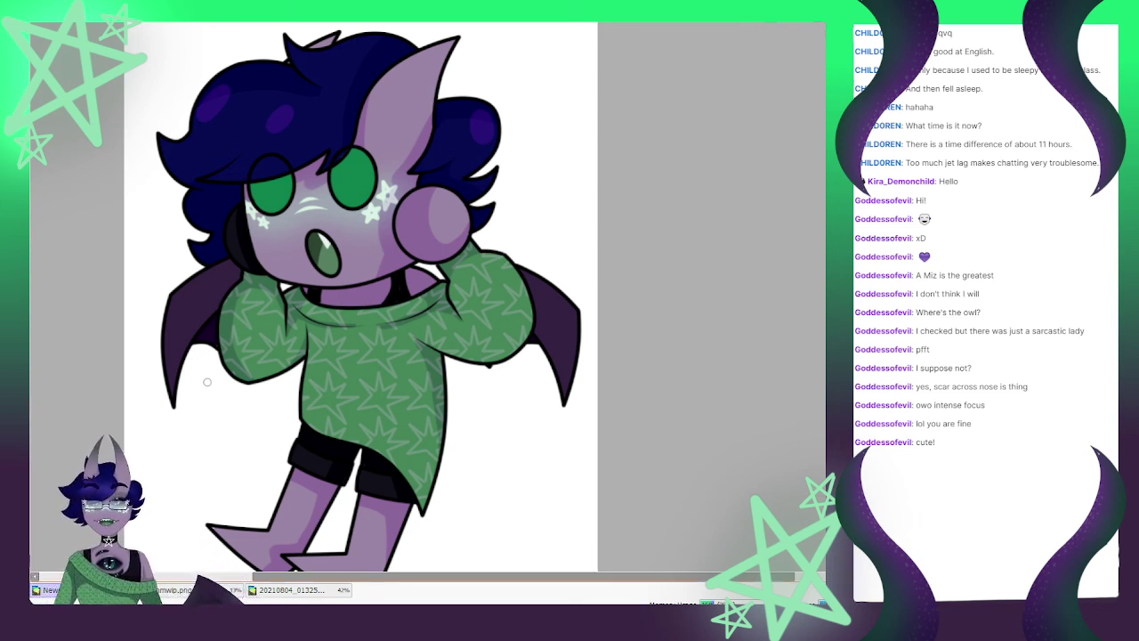
scroll(215, 392, "down", 4)
scroll(273, 339, "up", 3)
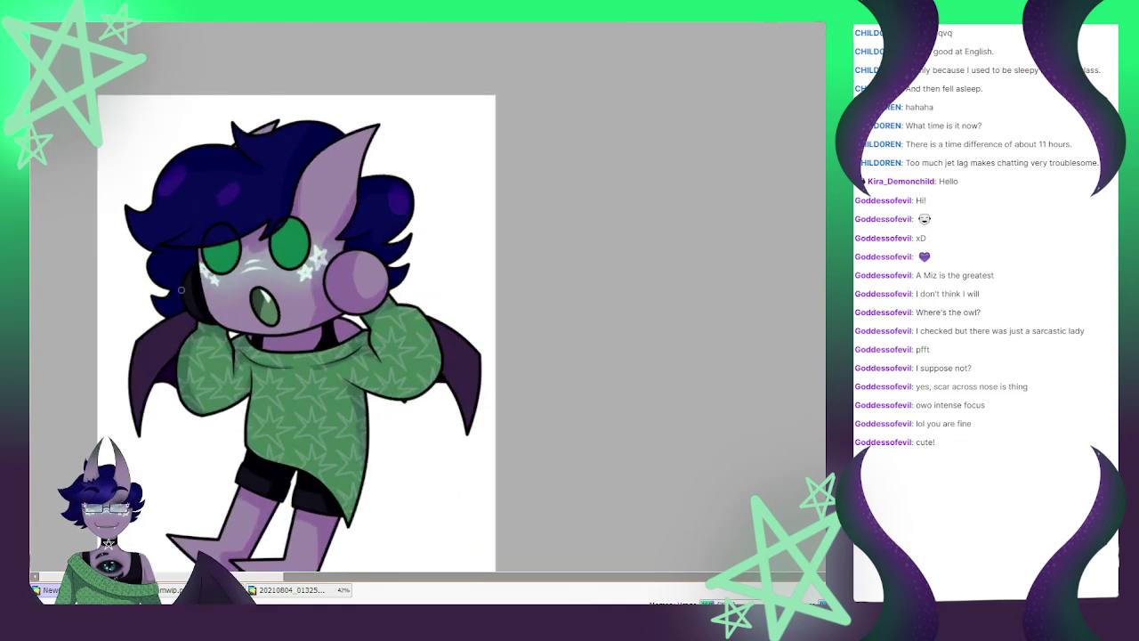
scroll(185, 274, "down", 2)
scroll(247, 382, "up", 2)
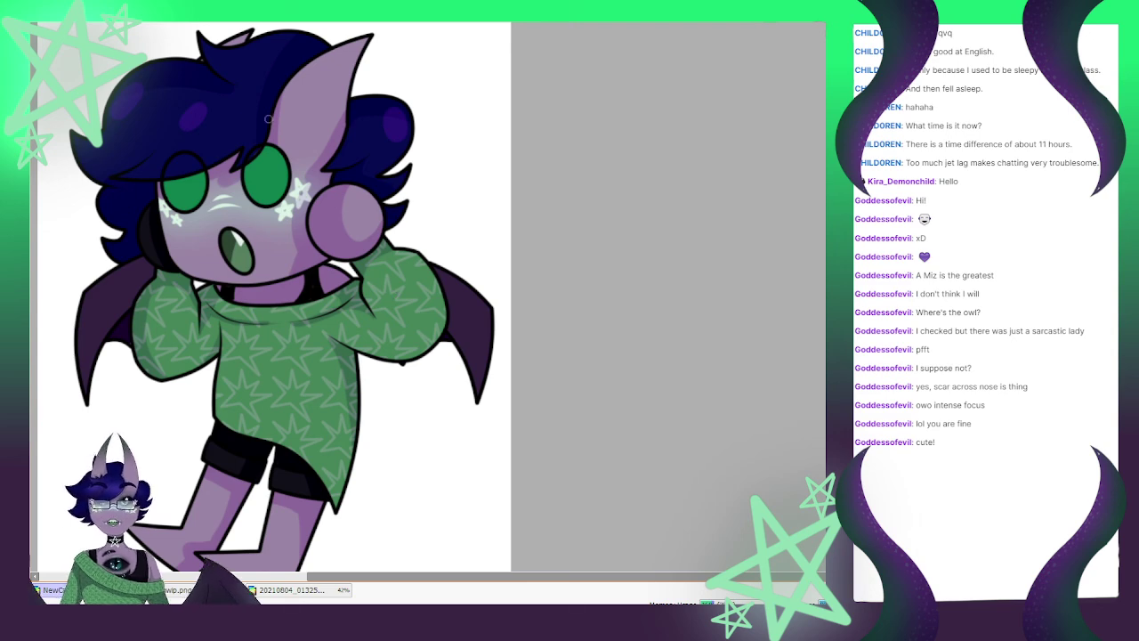
scroll(249, 189, "up", 1)
scroll(254, 189, "down", 4)
scroll(204, 151, "up", 4)
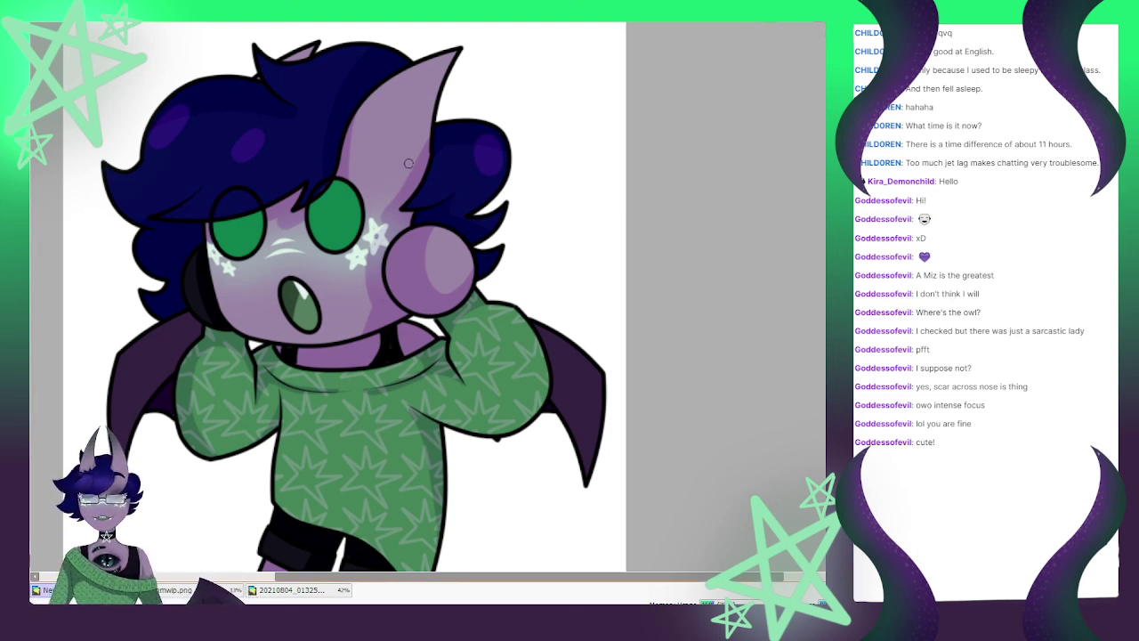
Paint black shadows across the upper parts of both green eyes and lower the opacity of the shading
scroll(409, 162, "up", 2)
mouse_move(302, 207)
left_mouse_down()
mouse_move(246, 271)
mouse_move(242, 252)
mouse_move(311, 209)
mouse_move(386, 199)
left_mouse_up()
left_click_drag(329, 211, 289, 230)
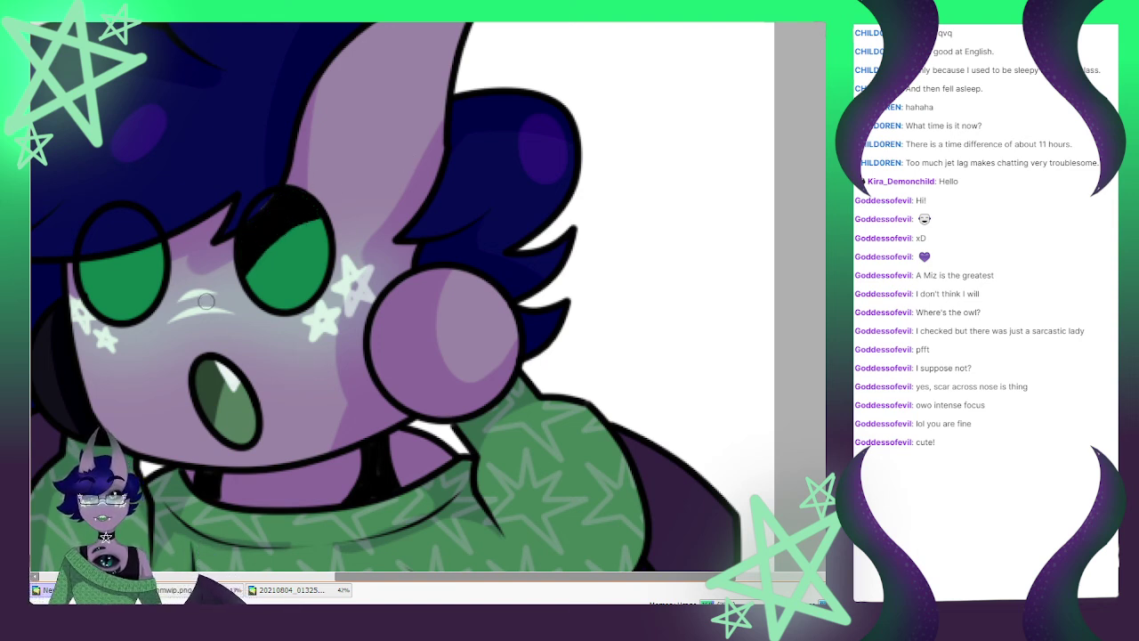
left_click_drag(68, 261, 181, 233)
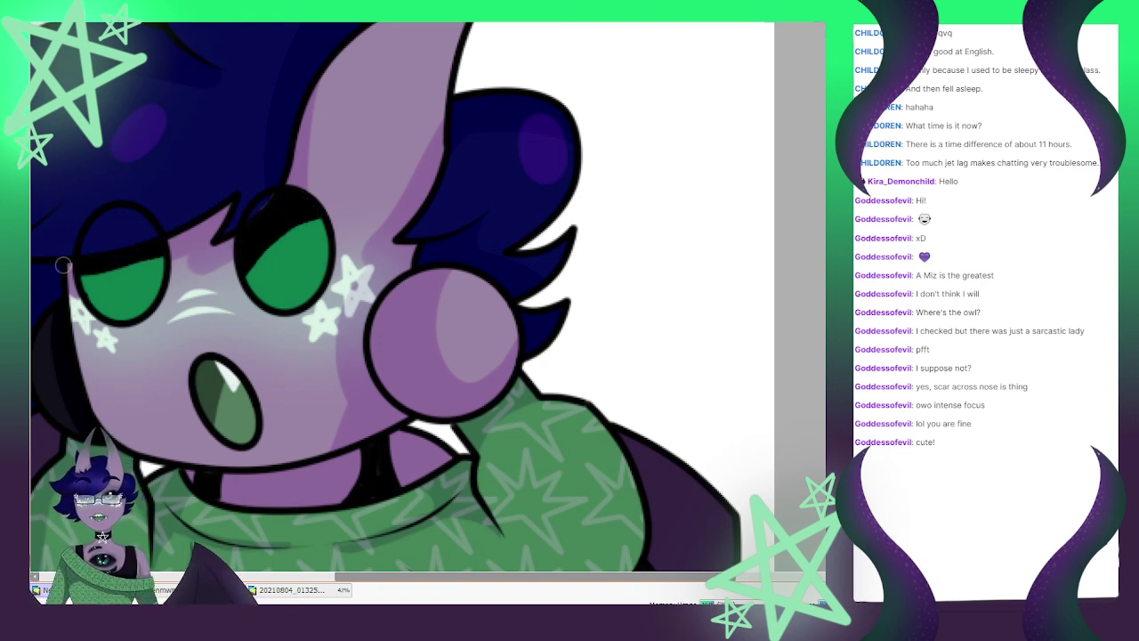
mouse_move(64, 265)
left_mouse_down()
mouse_move(200, 239)
mouse_move(80, 264)
mouse_move(189, 240)
left_mouse_up()
mouse_move(327, 217)
left_mouse_down()
mouse_move(270, 241)
mouse_move(240, 301)
left_mouse_up()
mouse_move(66, 274)
left_mouse_down()
mouse_move(146, 269)
mouse_move(173, 249)
left_mouse_up()
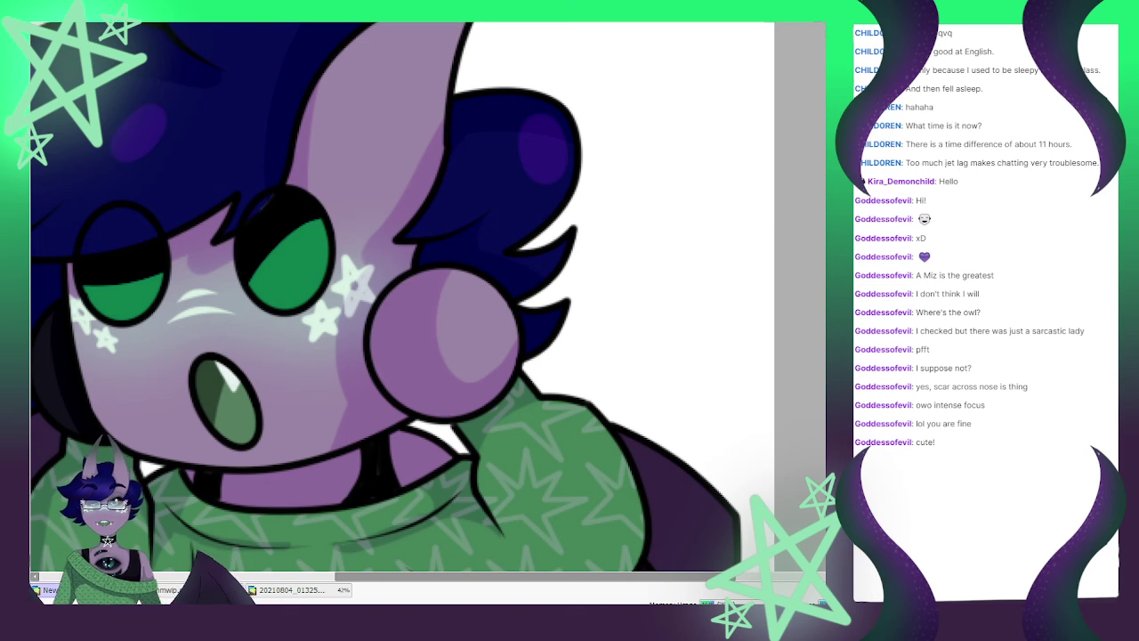
key("ctrl+z")
key("ctrl+z")
key("ctrl+z")
key("ctrl+z")
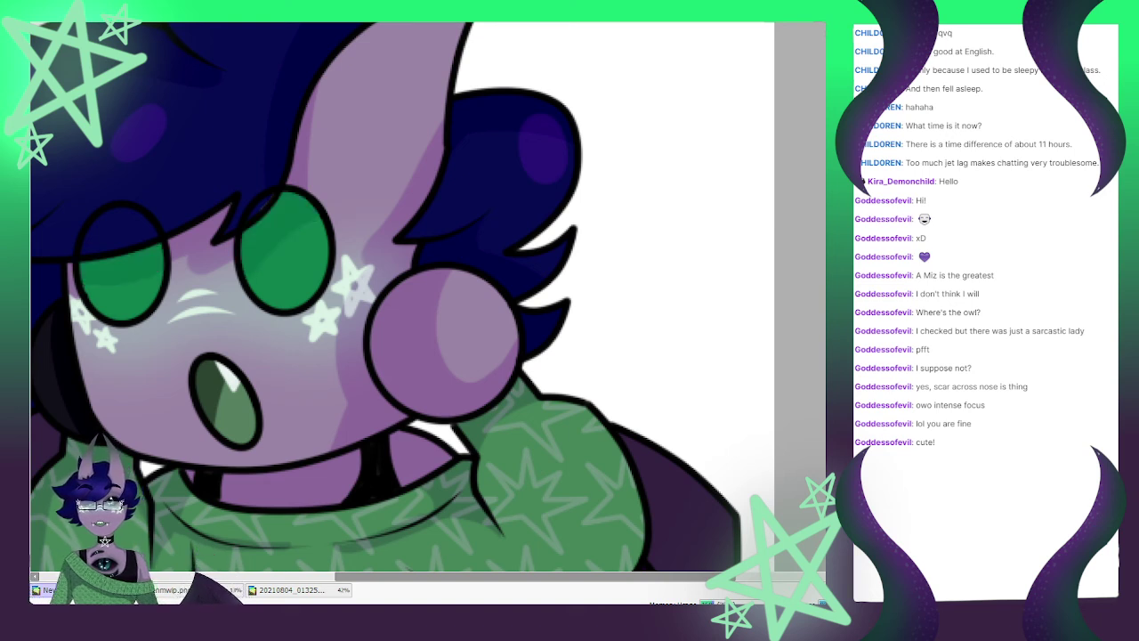
key("ctrl+y")
key("ctrl+z")
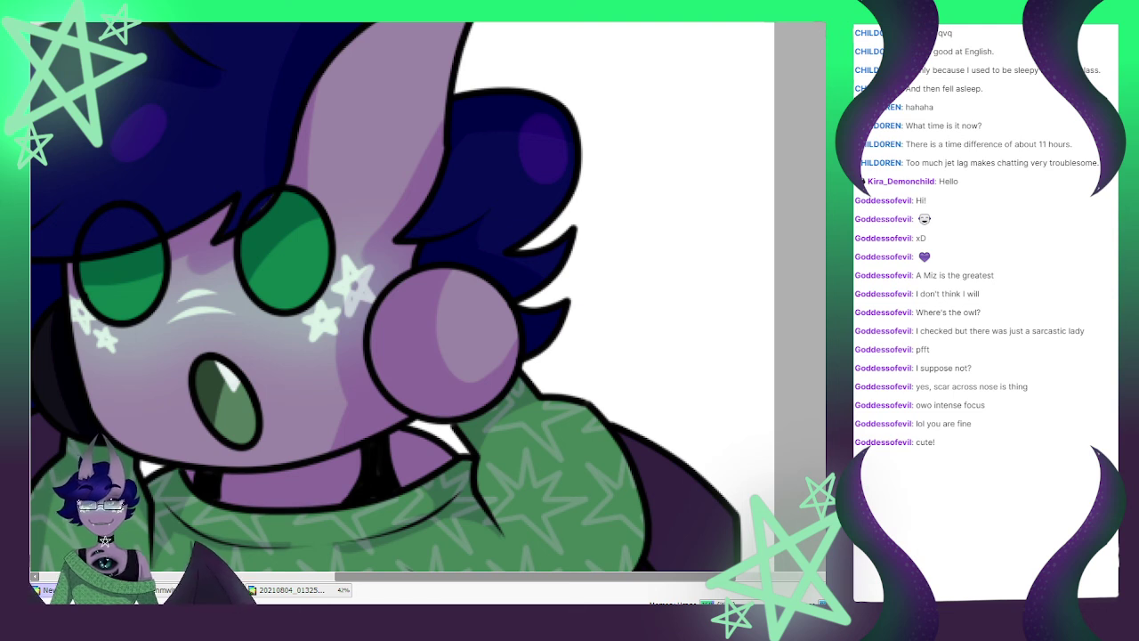
Paint purple over the upper part of both eyes and blend it into the green as a second shadow
mouse_move(244, 281)
left_mouse_down()
mouse_move(304, 256)
mouse_move(341, 267)
mouse_move(336, 241)
mouse_move(266, 249)
mouse_move(326, 242)
mouse_move(295, 235)
mouse_move(326, 193)
left_mouse_up()
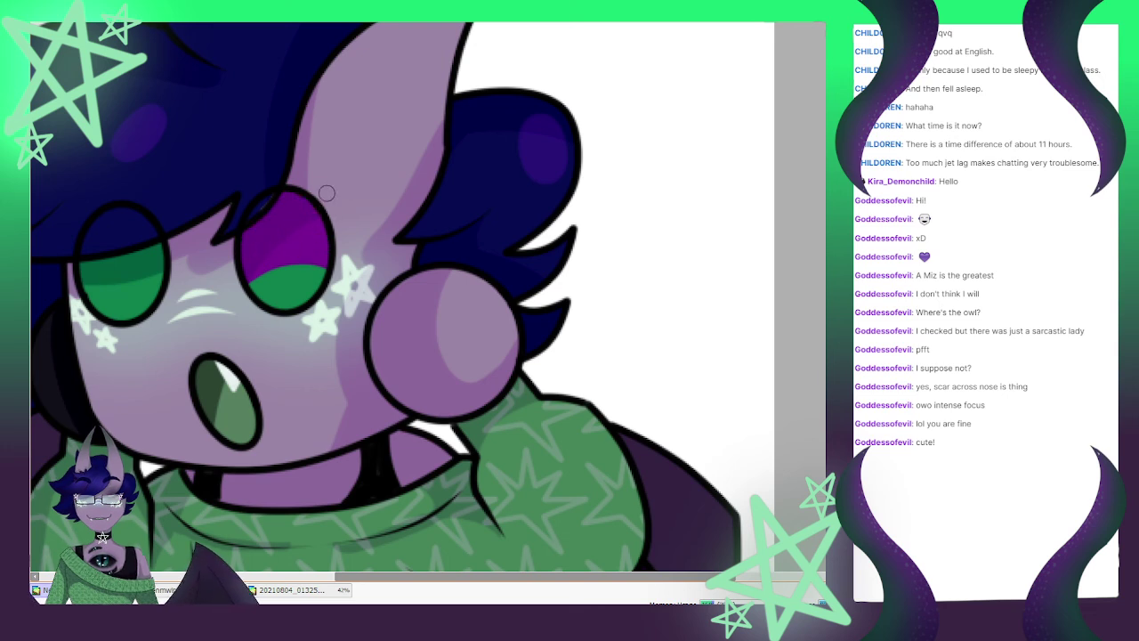
mouse_move(89, 289)
left_mouse_down()
mouse_move(182, 286)
mouse_move(140, 270)
mouse_move(145, 261)
mouse_move(112, 254)
left_mouse_up()
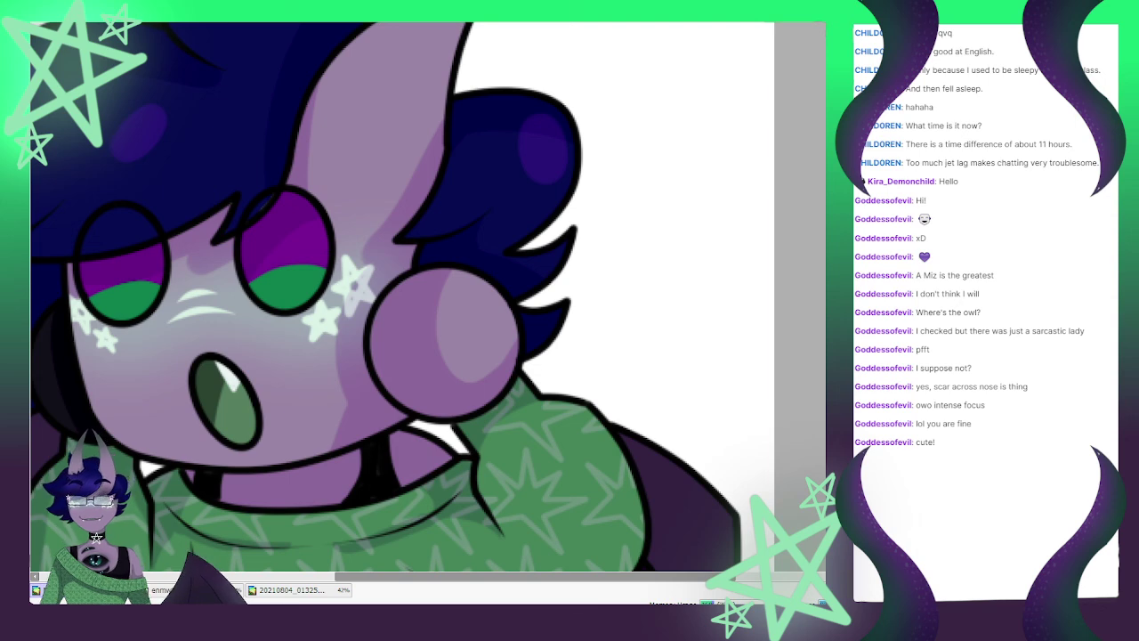
key("ctrl+z")
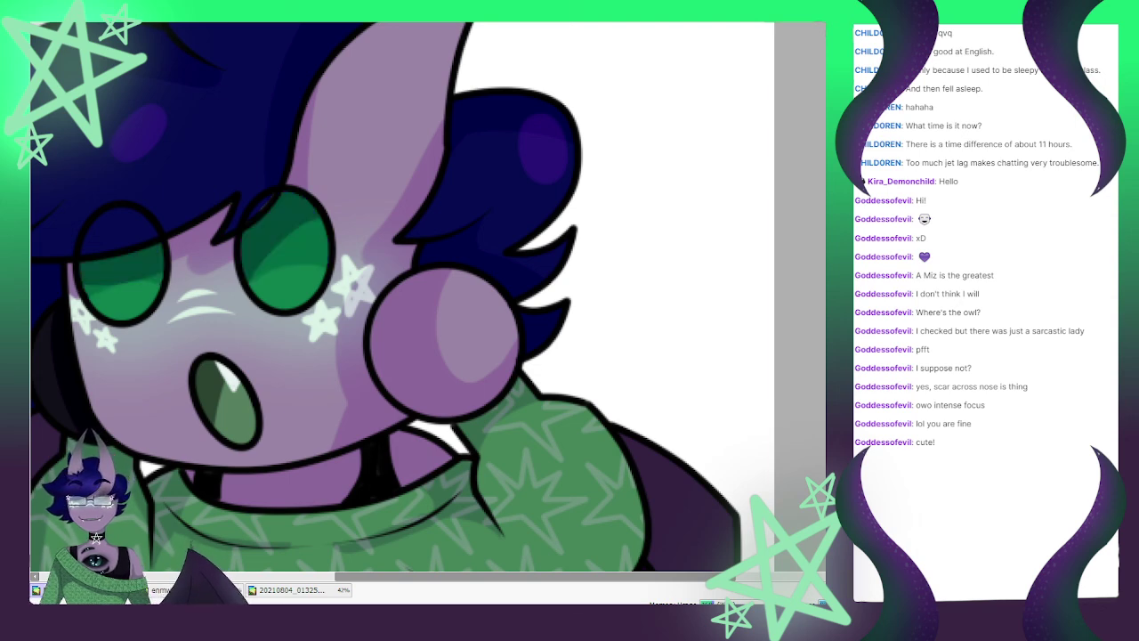
Shade the upper interior of the open mouth in dark purple and soften it to a translucent shadow
scroll(247, 340, "down", 3)
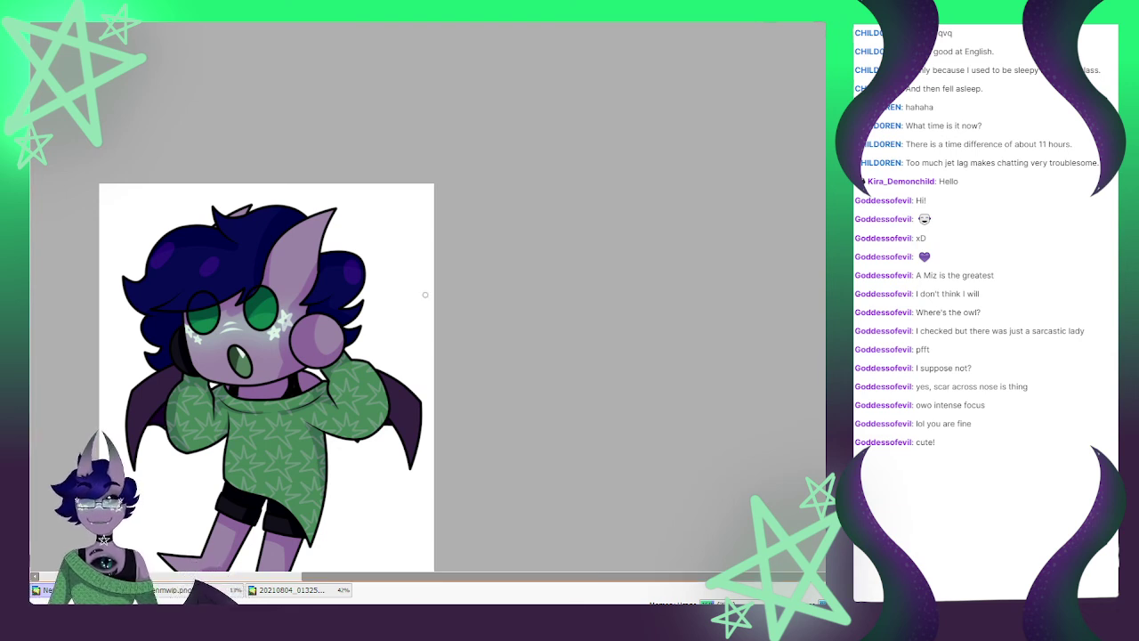
scroll(289, 307, "up", 3)
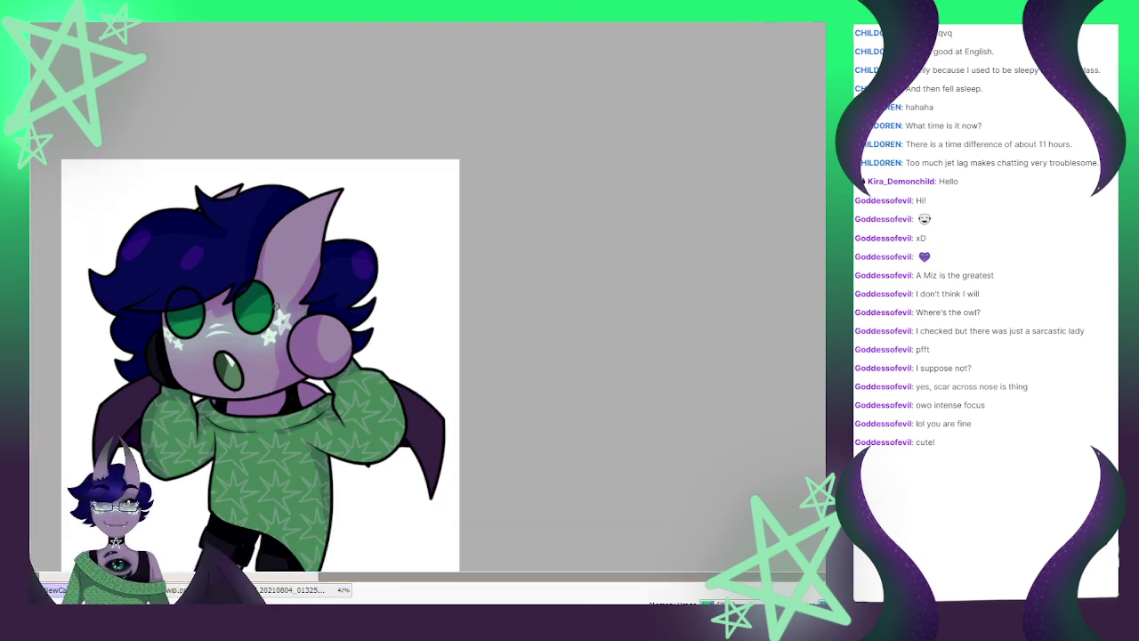
scroll(53, 320, "down", 3)
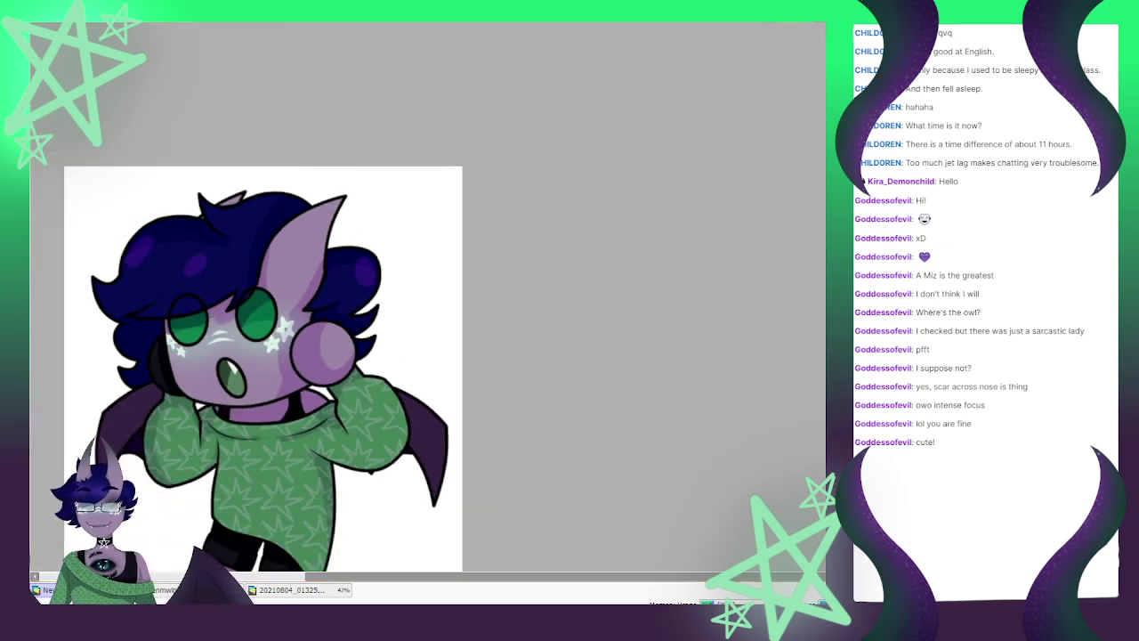
scroll(249, 374, "down", 2)
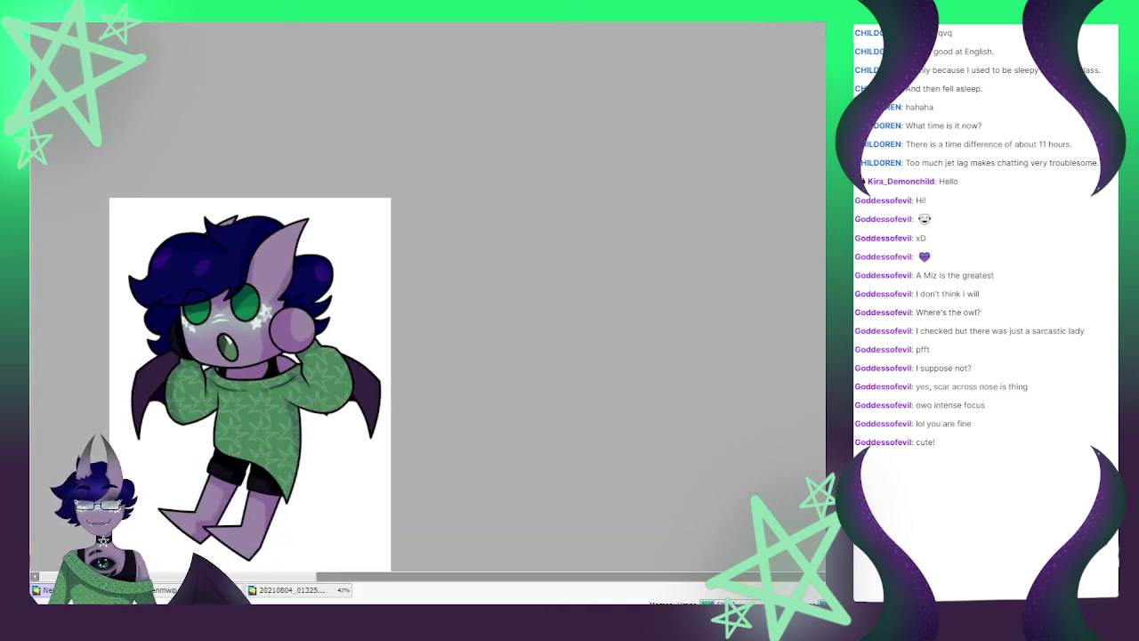
scroll(296, 234, "up", 3)
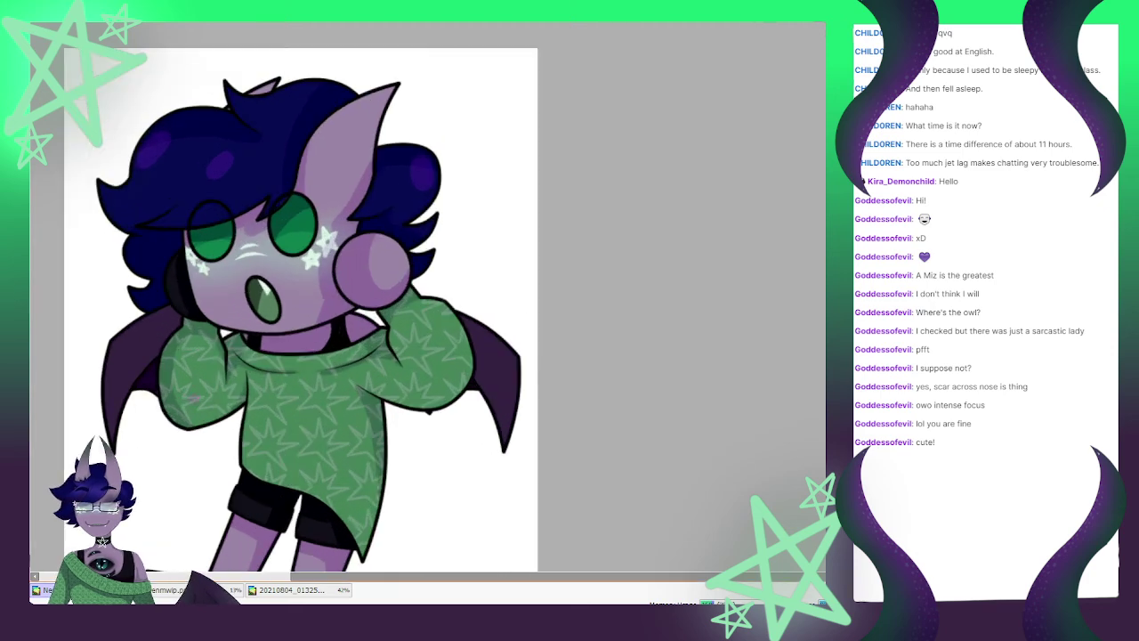
mouse_move(237, 320)
left_mouse_down()
mouse_move(226, 407)
mouse_move(240, 338)
mouse_move(221, 367)
mouse_move(203, 346)
mouse_move(203, 358)
mouse_move(215, 343)
mouse_move(260, 405)
left_mouse_up()
key("ctrl+z")
mouse_move(249, 351)
left_mouse_down()
mouse_move(205, 330)
mouse_move(219, 340)
left_mouse_up()
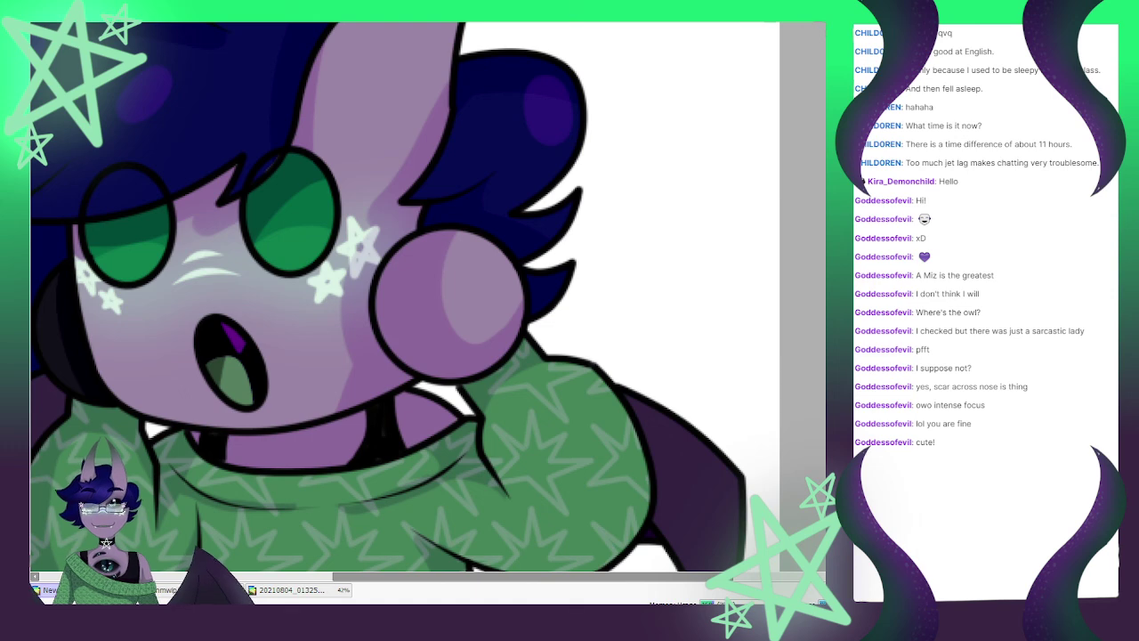
scroll(214, 279, "down", 5)
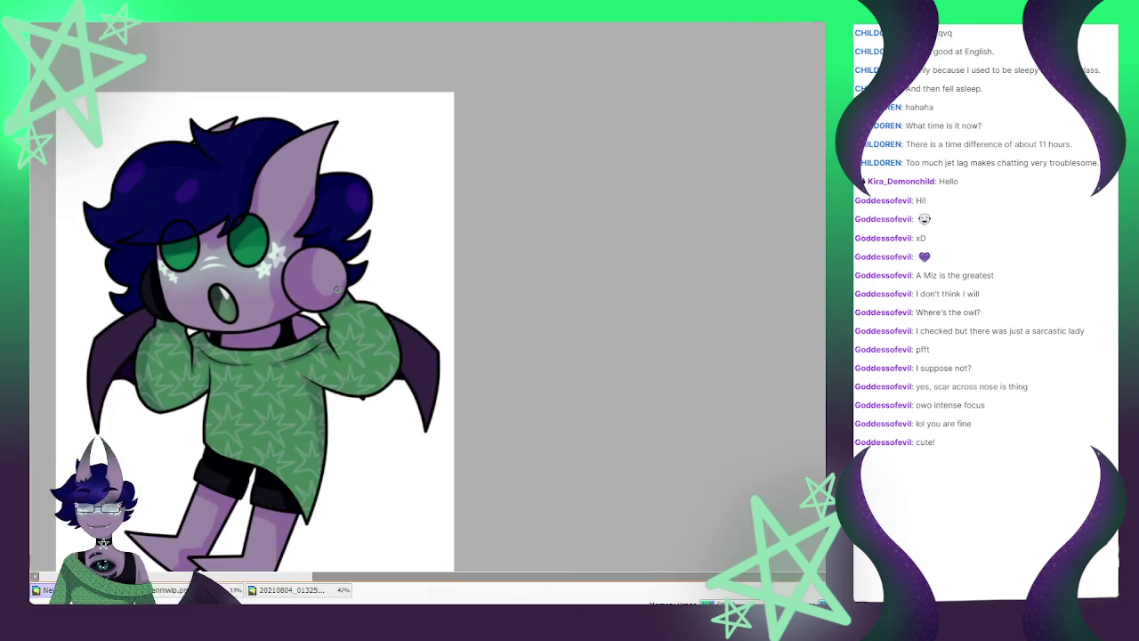
Paint over the outer outline of the upright ear in light purple and redraw it in black from base to tip
scroll(293, 258, "up", 1)
scroll(280, 281, "up", 1)
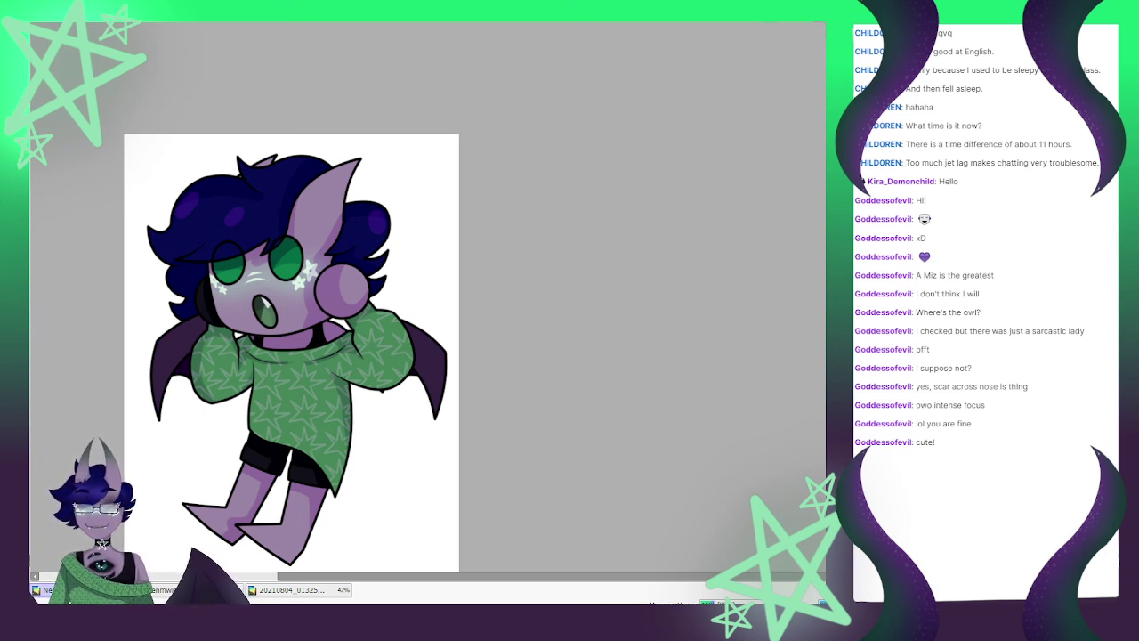
scroll(296, 153, "up", 4)
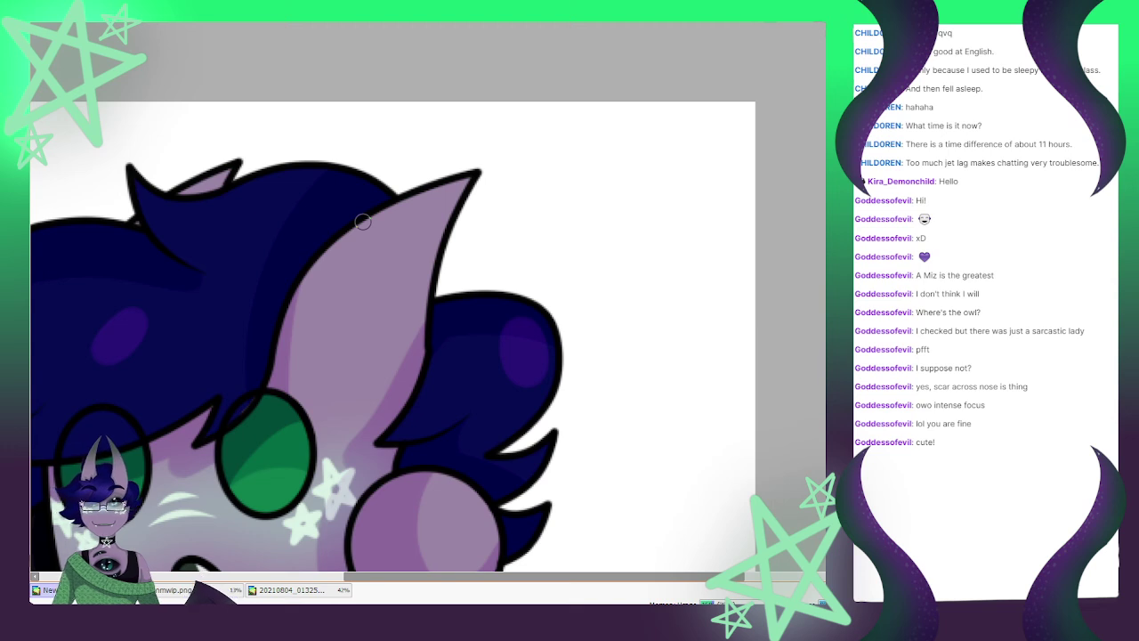
mouse_move(482, 168)
left_mouse_down()
mouse_move(448, 225)
mouse_move(445, 240)
mouse_move(458, 211)
mouse_move(420, 311)
mouse_move(430, 291)
mouse_move(428, 353)
left_mouse_up()
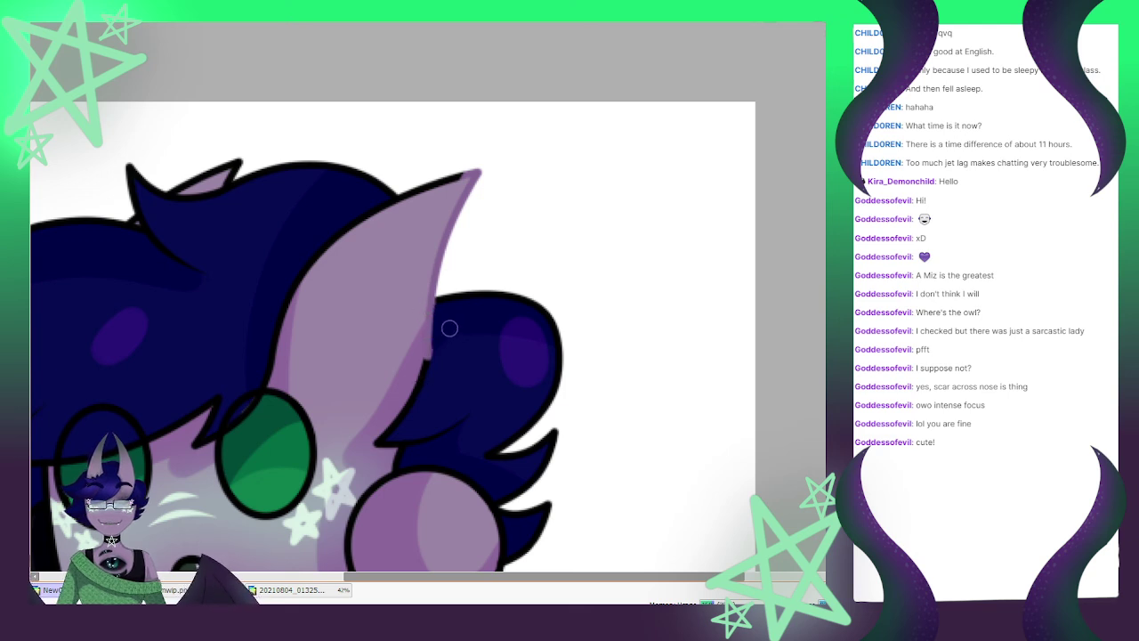
left_click_drag(435, 359, 429, 365)
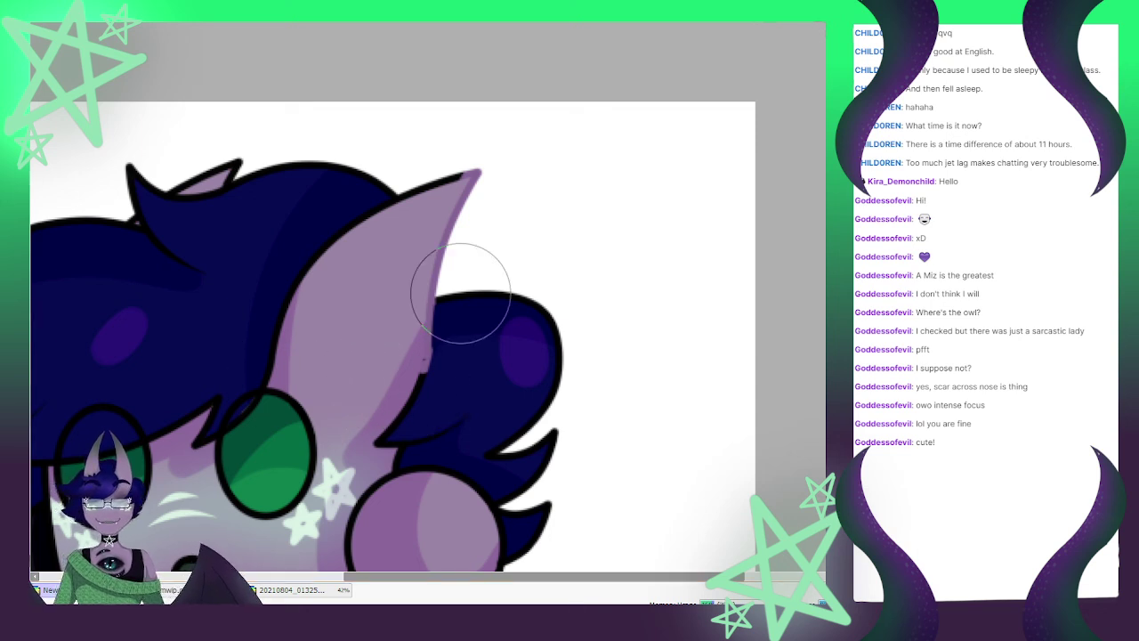
key("b")
mouse_move(421, 374)
left_mouse_down()
mouse_move(417, 327)
mouse_move(476, 170)
left_mouse_up()
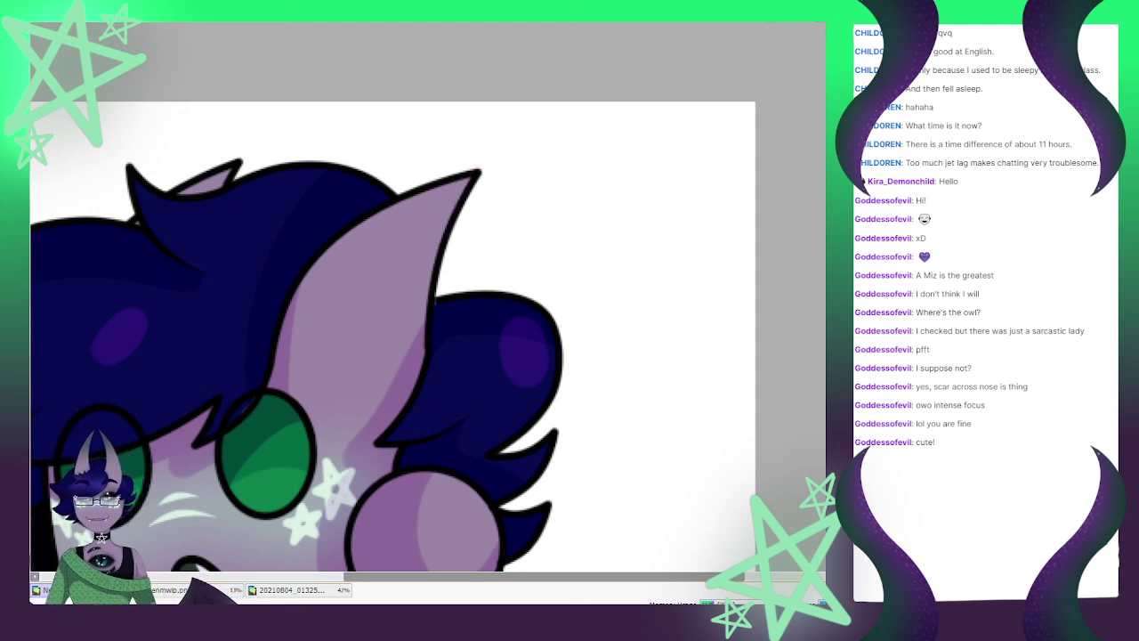
Recolour the black outlines of the upright ear and the small ear behind the hair in dark purple
mouse_move(479, 174)
left_mouse_down()
mouse_move(421, 305)
mouse_move(426, 292)
mouse_move(422, 347)
left_mouse_up()
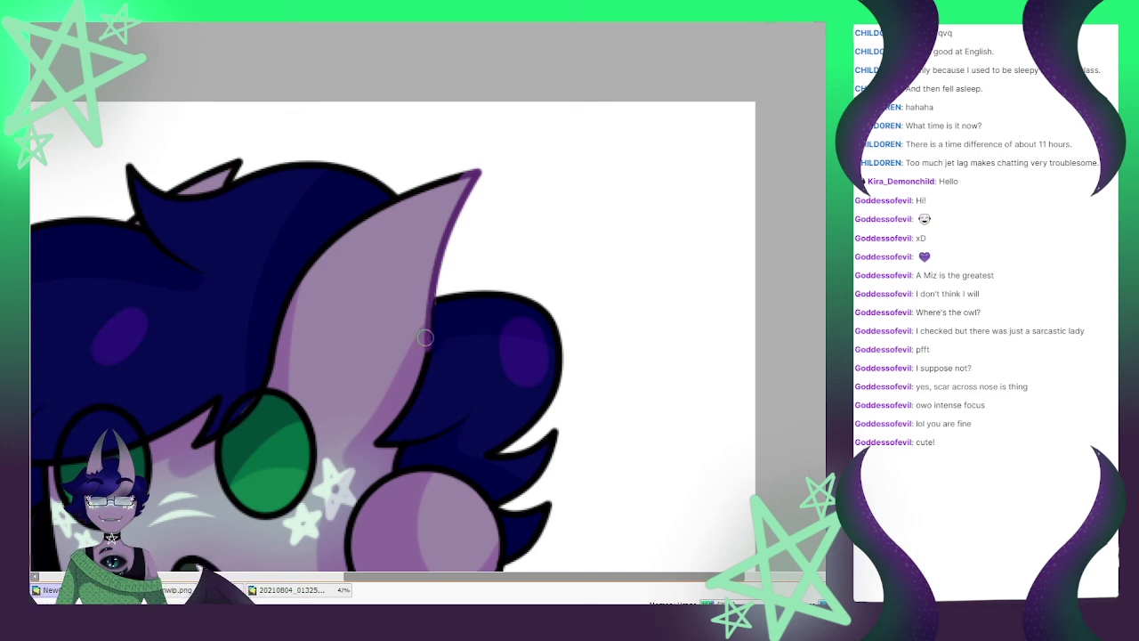
mouse_move(470, 173)
left_mouse_down()
mouse_move(342, 236)
mouse_move(292, 297)
mouse_move(280, 334)
left_mouse_up()
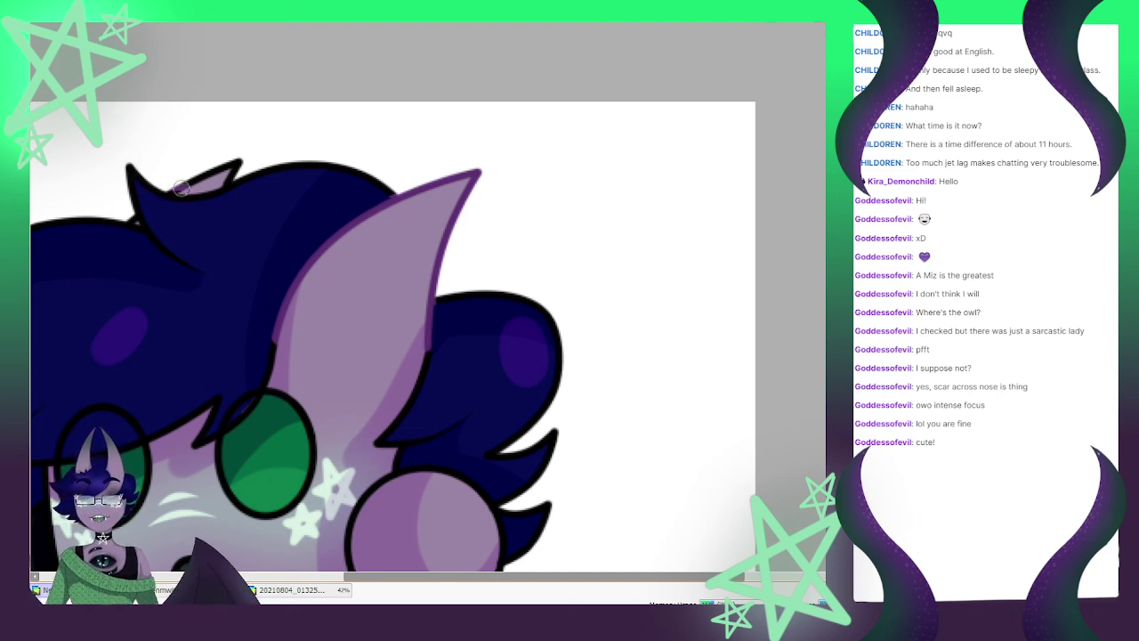
mouse_move(182, 188)
left_mouse_down()
mouse_move(235, 164)
mouse_move(228, 179)
left_mouse_up()
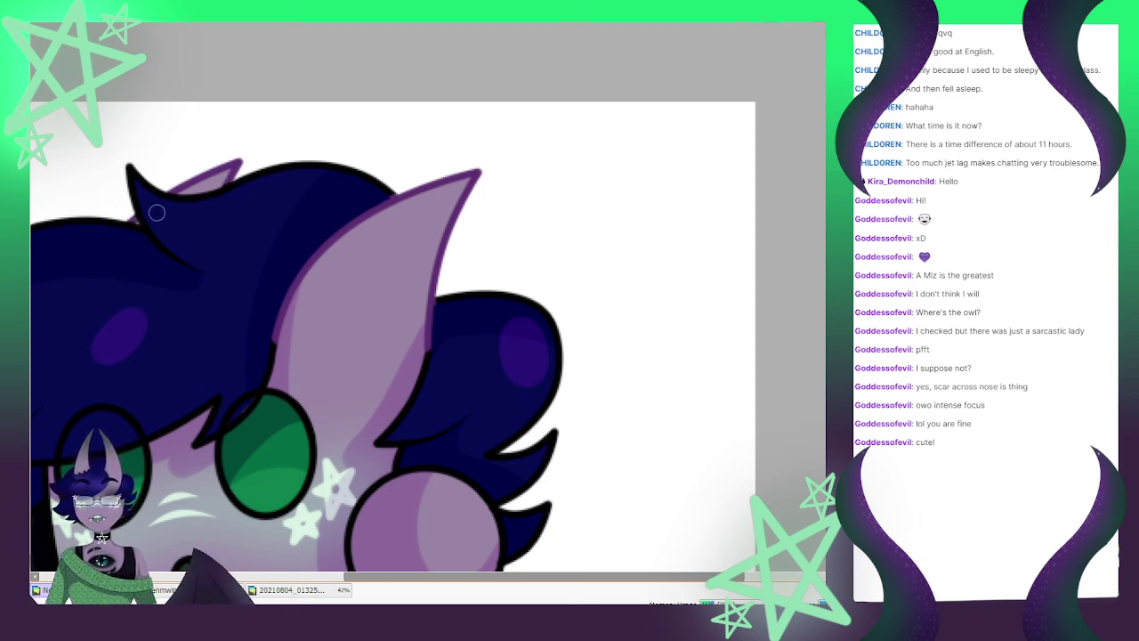
Recolour the outlines of the face and the round hand beside the cheek in dark purple
scroll(283, 160, "down", 4)
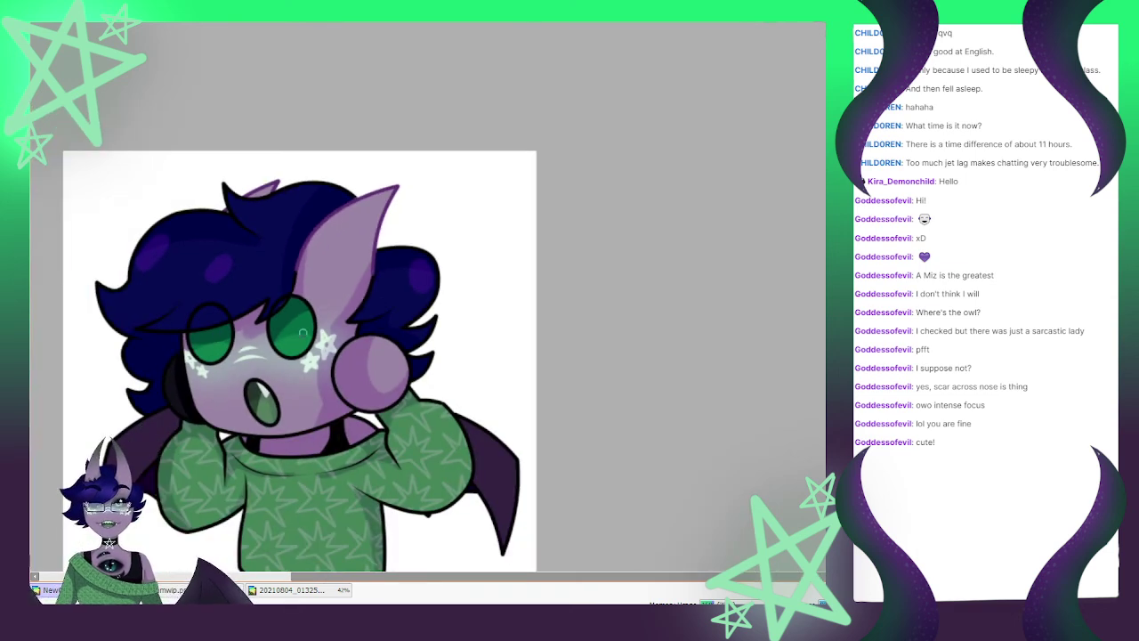
scroll(211, 418, "up", 4)
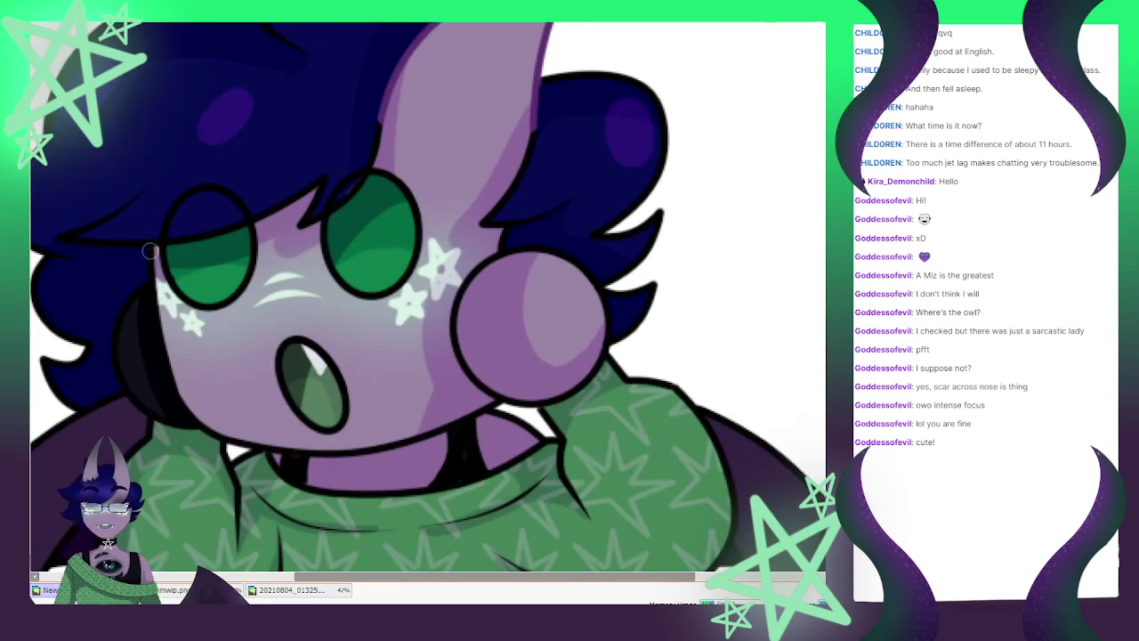
mouse_move(149, 252)
left_mouse_down()
mouse_move(182, 405)
mouse_move(214, 429)
left_mouse_up()
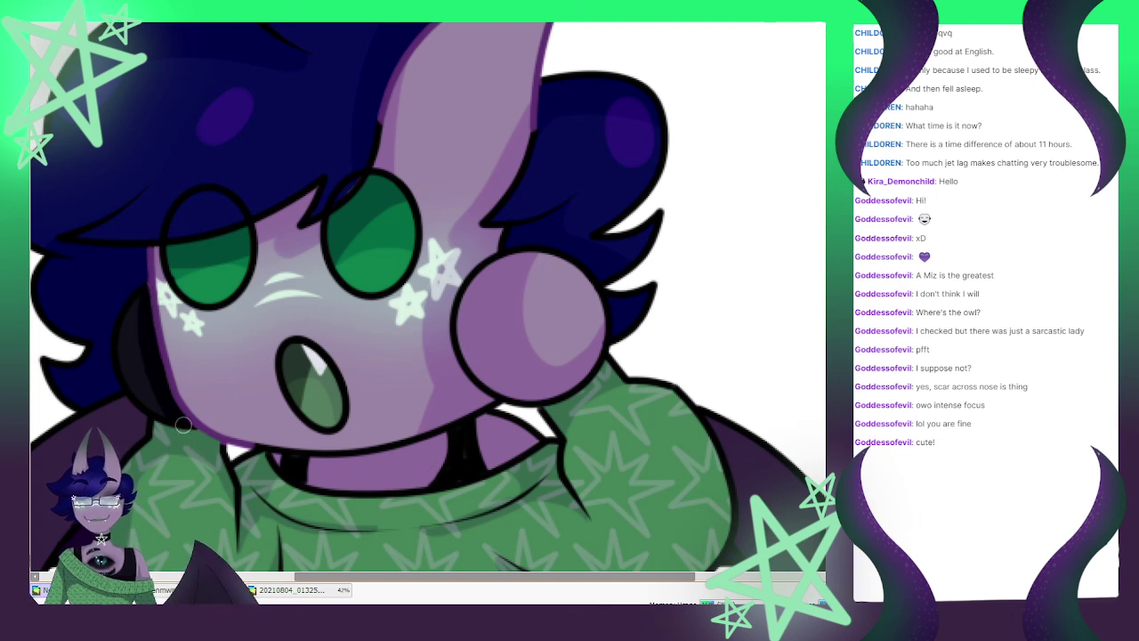
mouse_move(248, 443)
left_mouse_down()
mouse_move(413, 444)
mouse_move(378, 447)
mouse_move(453, 427)
mouse_move(503, 395)
mouse_move(478, 394)
mouse_move(465, 323)
left_mouse_up()
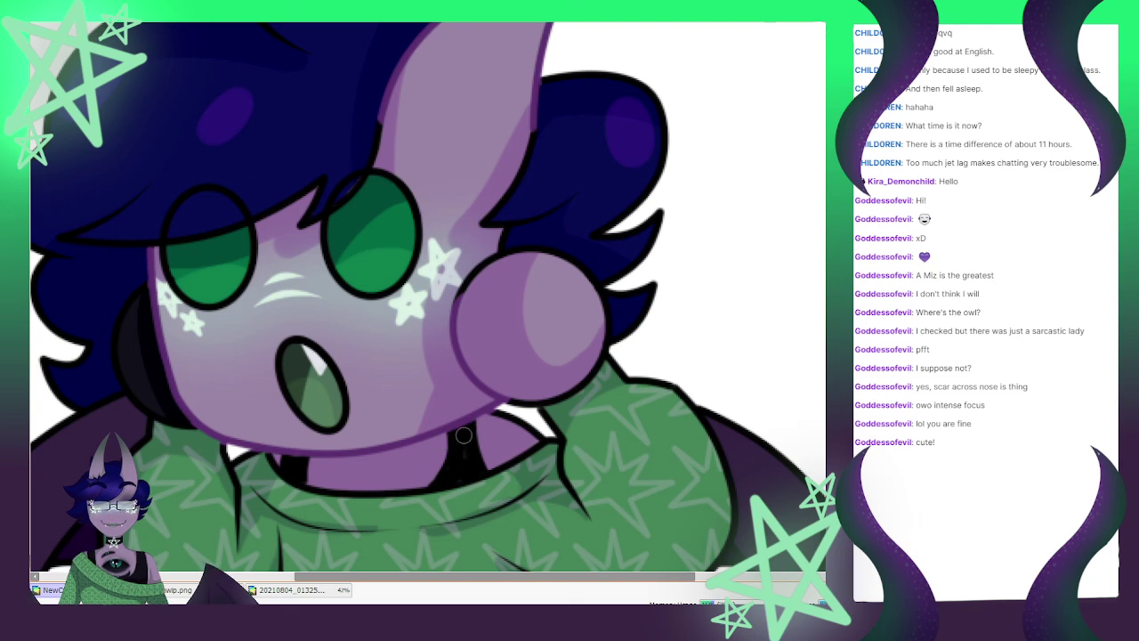
scroll(294, 315, "down", 2)
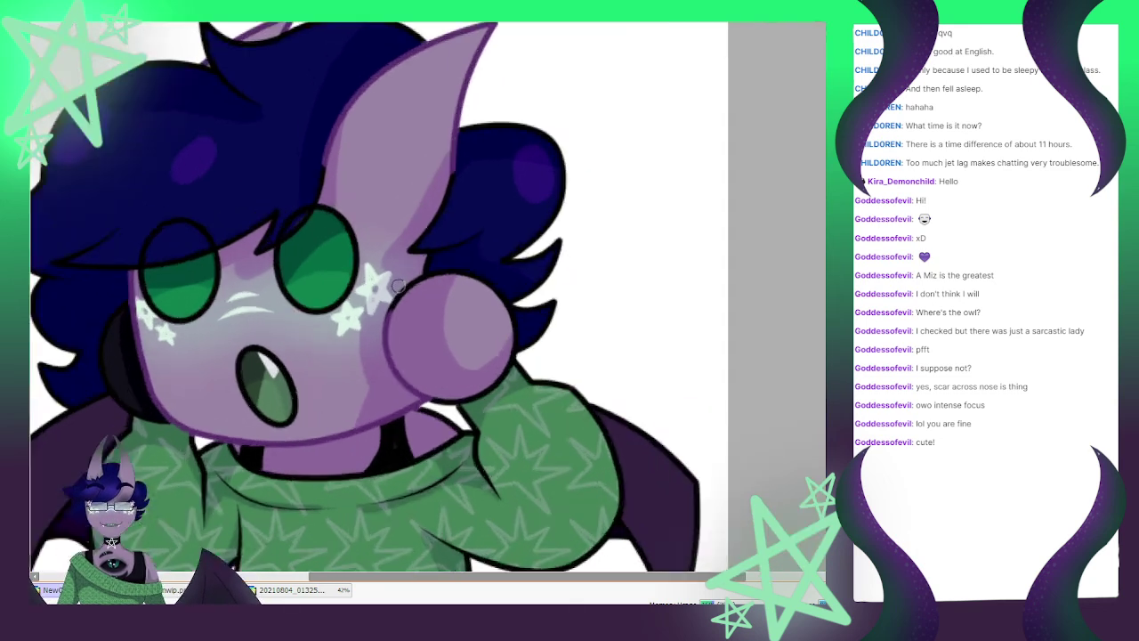
scroll(397, 284, "up", 1)
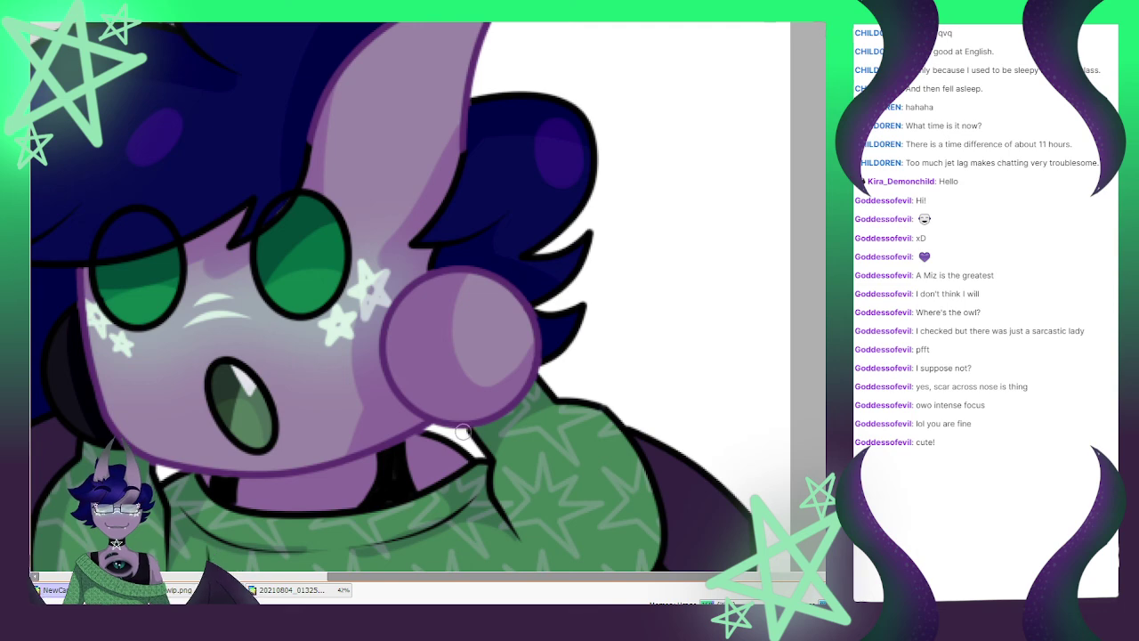
Recolour the outlines of both legs and pointed feet below the shorts in dark purple
scroll(414, 436, "down", 10)
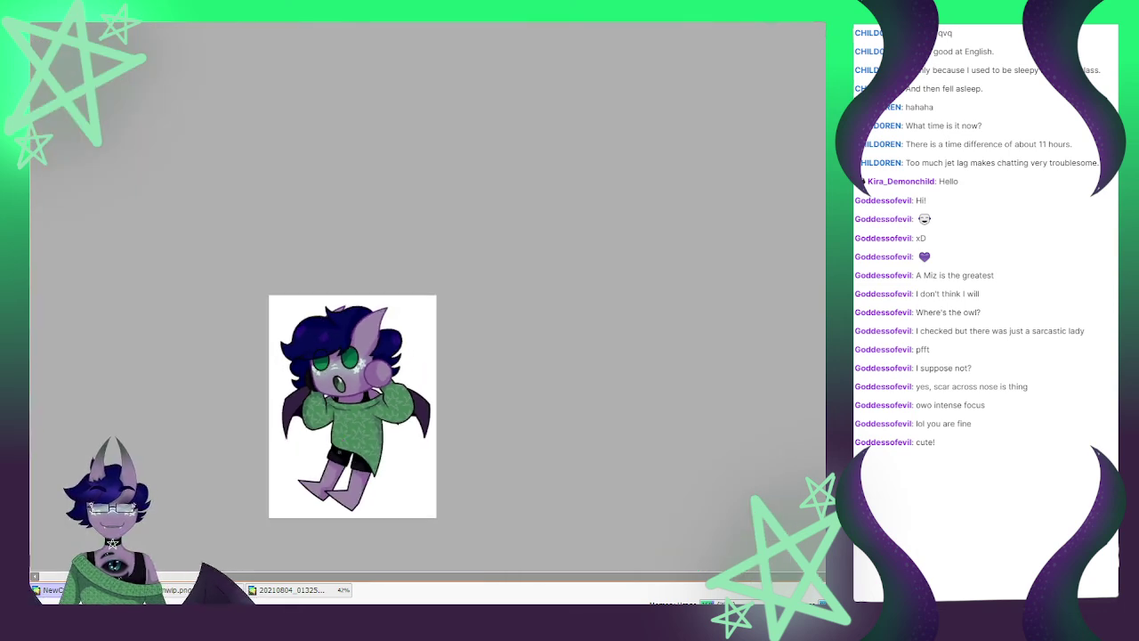
scroll(341, 454, "up", 6)
scroll(260, 504, "down", 2)
scroll(261, 505, "down", 2)
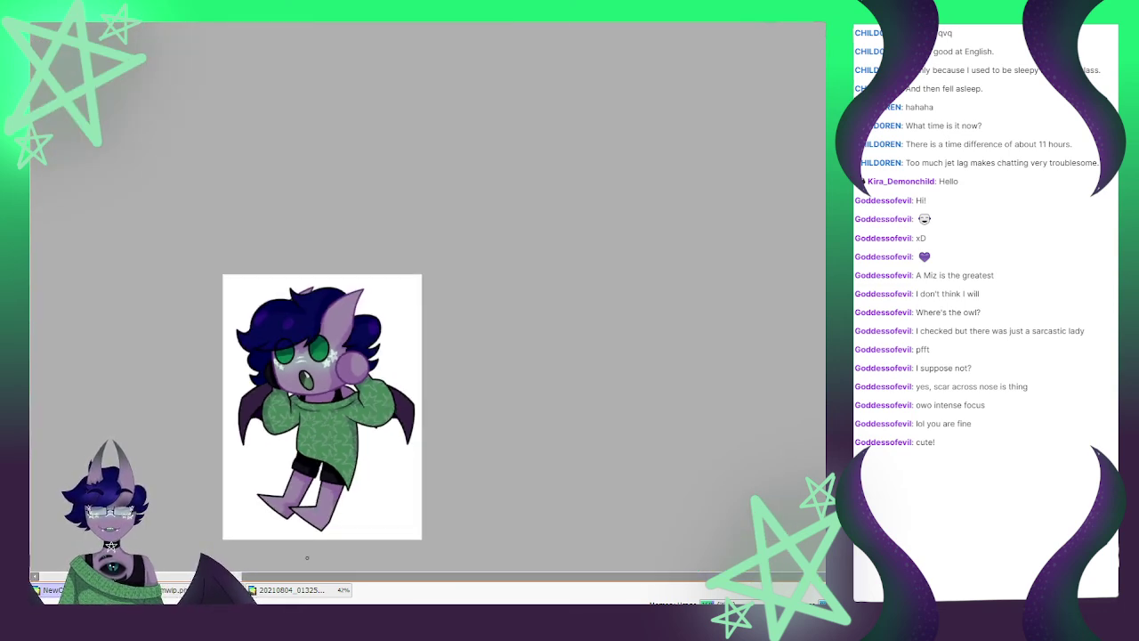
scroll(294, 539, "up", 5)
mouse_move(145, 363)
left_mouse_down()
mouse_move(176, 437)
mouse_move(201, 432)
left_mouse_up()
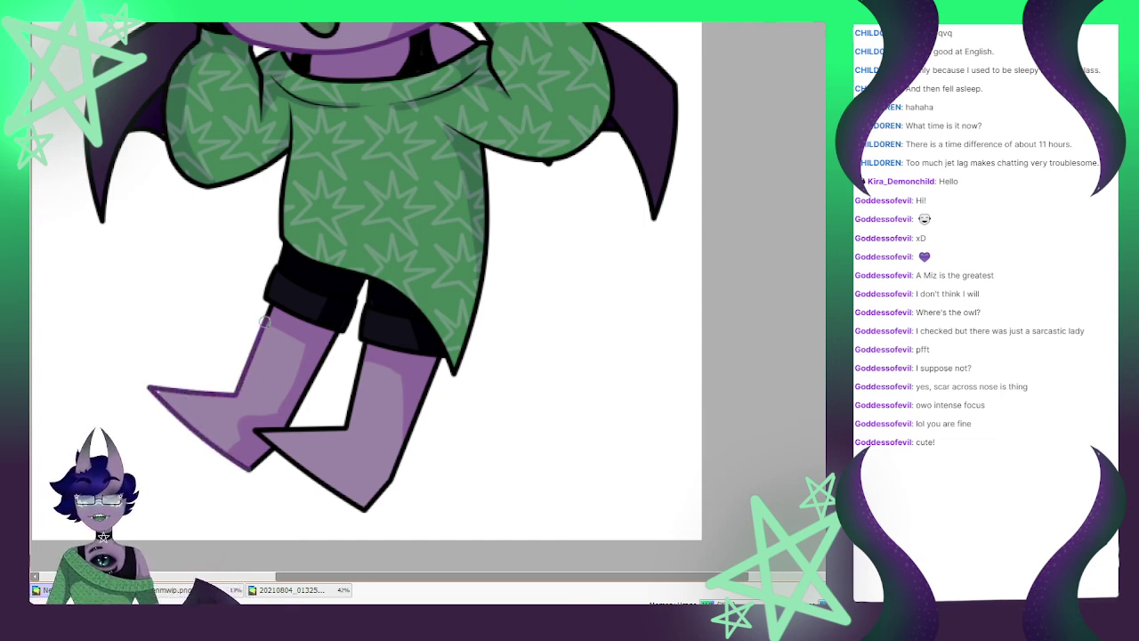
mouse_move(237, 439)
left_mouse_down()
mouse_move(252, 482)
mouse_move(271, 460)
mouse_move(266, 418)
left_mouse_up()
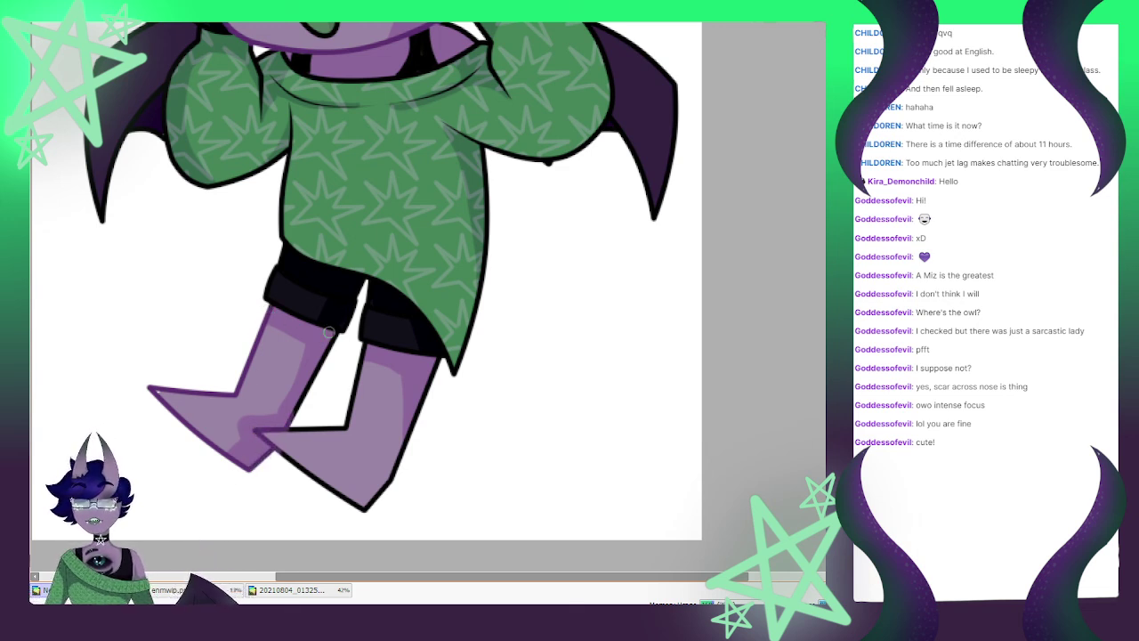
mouse_move(339, 335)
left_mouse_down()
mouse_move(281, 440)
mouse_move(327, 434)
mouse_move(286, 426)
mouse_move(347, 425)
mouse_move(363, 349)
left_mouse_up()
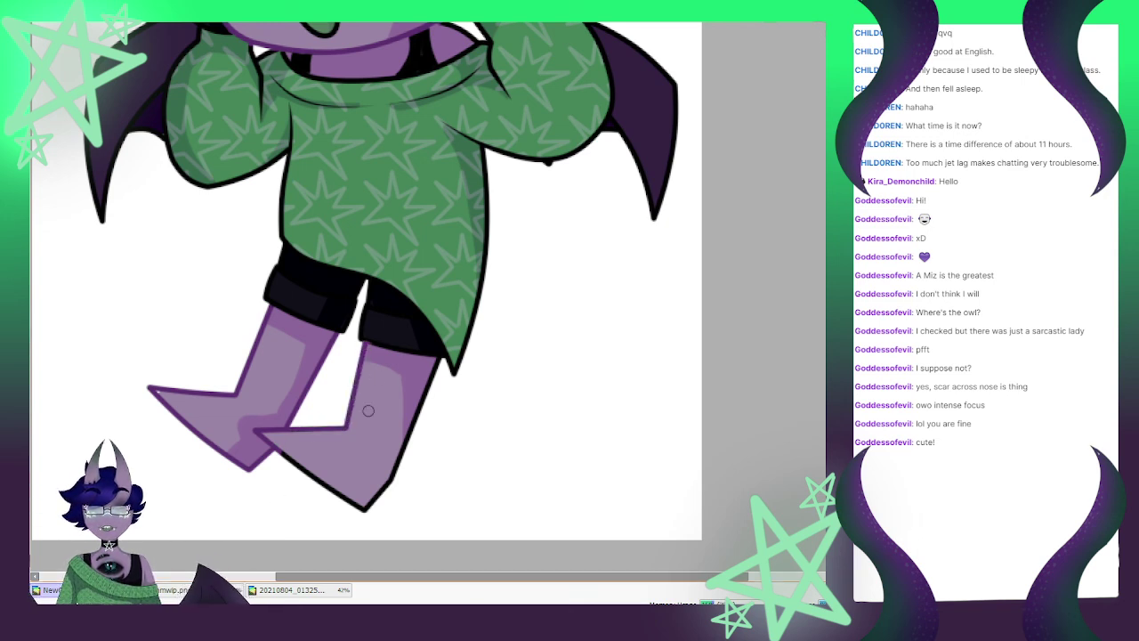
mouse_move(436, 362)
left_mouse_down()
mouse_move(386, 485)
mouse_move(363, 508)
mouse_move(283, 456)
mouse_move(349, 498)
left_mouse_up()
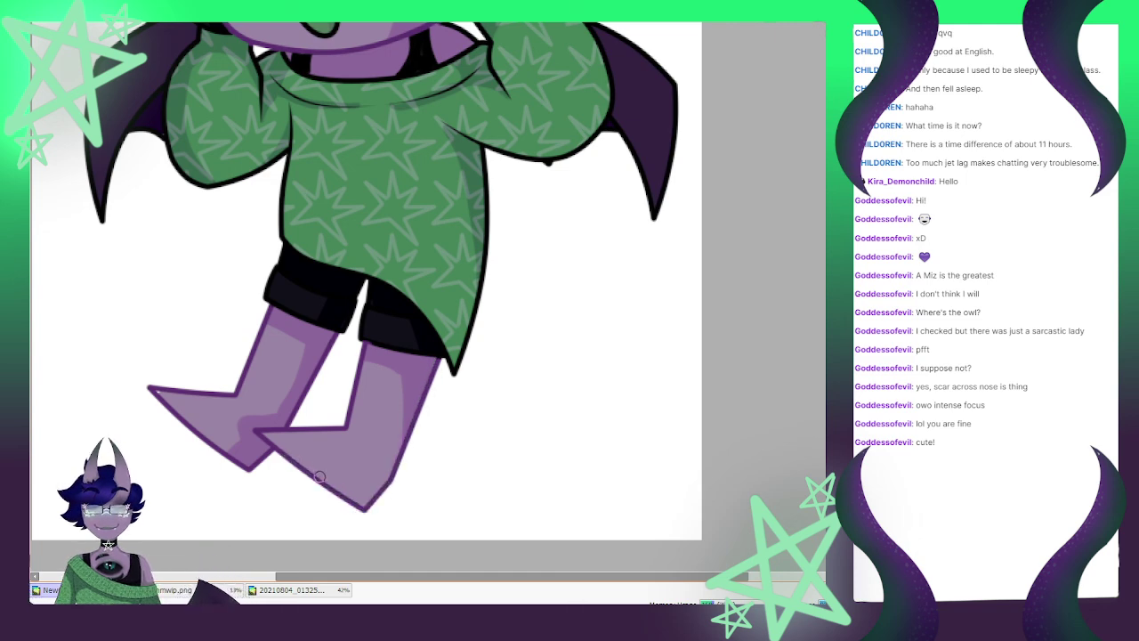
Recolour the outline of the exposed neck and shoulder above the sweater collar in dark purple
scroll(362, 502, "down", 3)
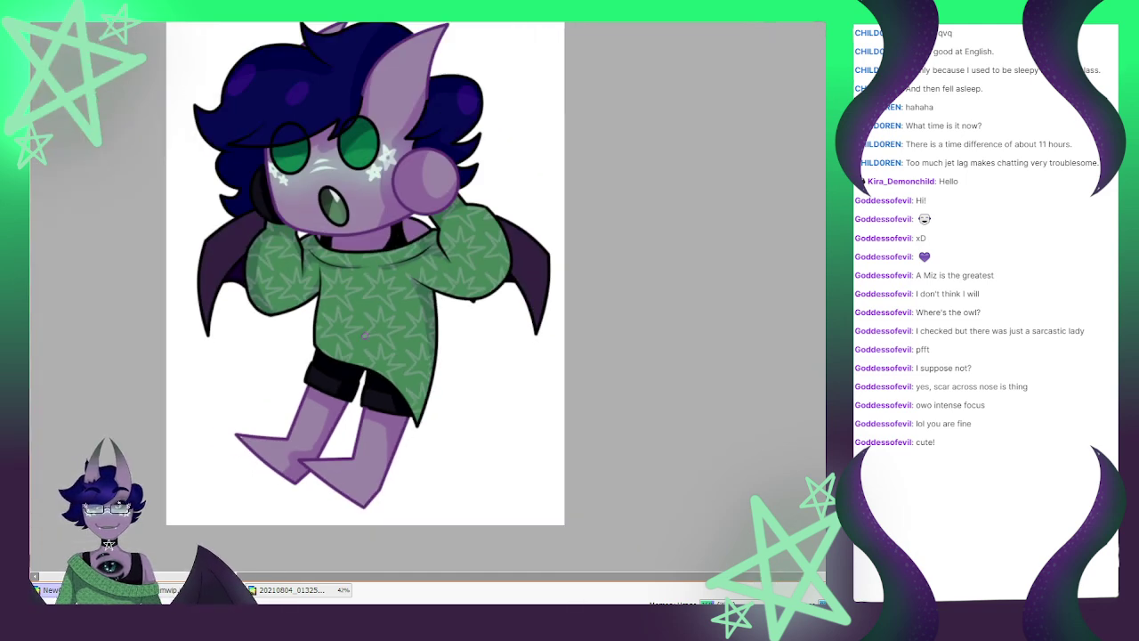
scroll(380, 205, "up", 3)
scroll(462, 110, "down", 2)
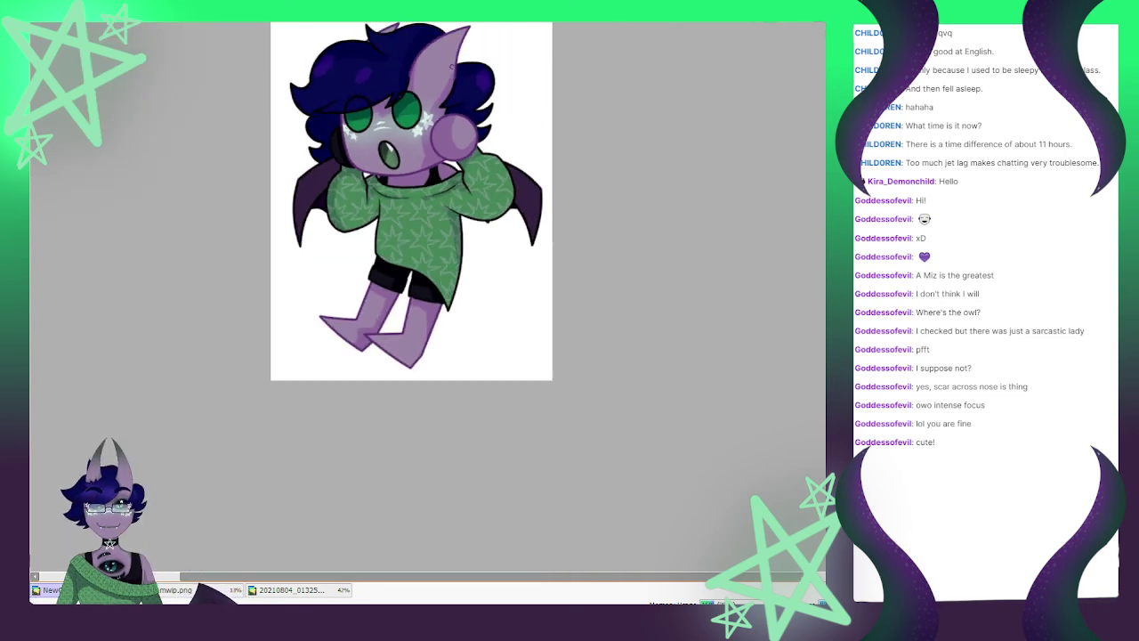
scroll(435, 139, "down", 1)
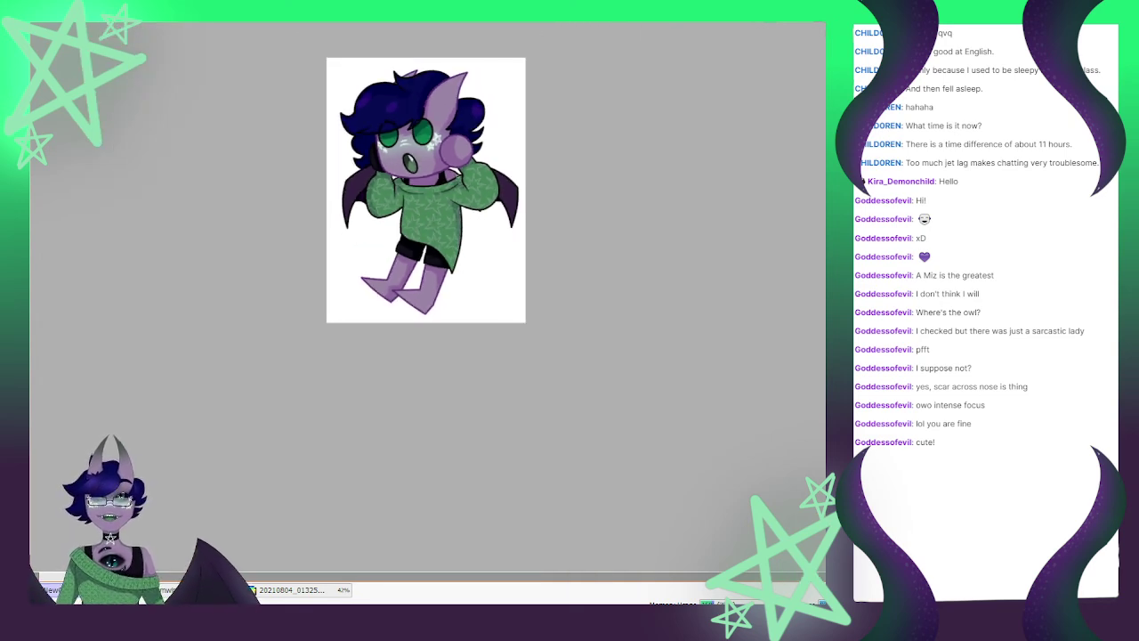
scroll(481, 271, "up", 5)
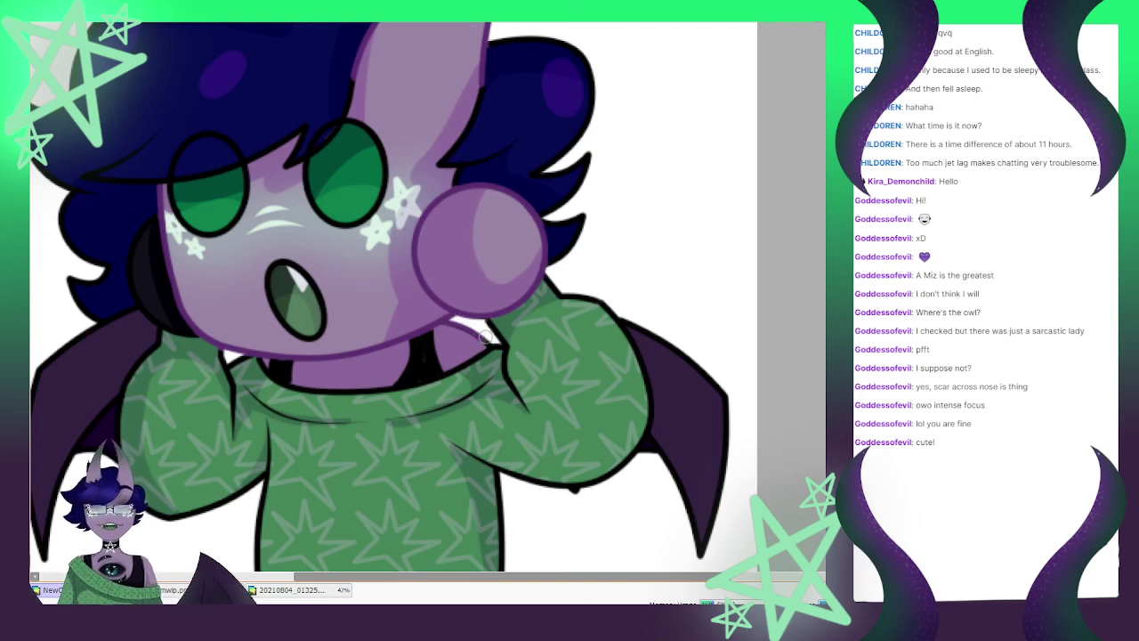
scroll(501, 347, "down", 5)
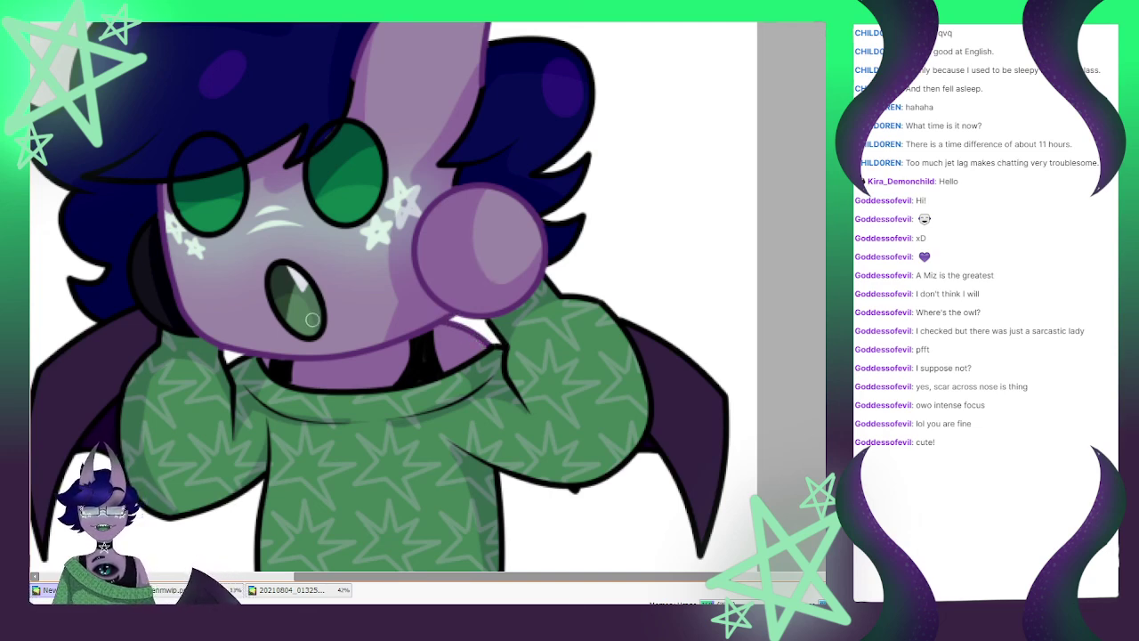
scroll(318, 170, "up", 3)
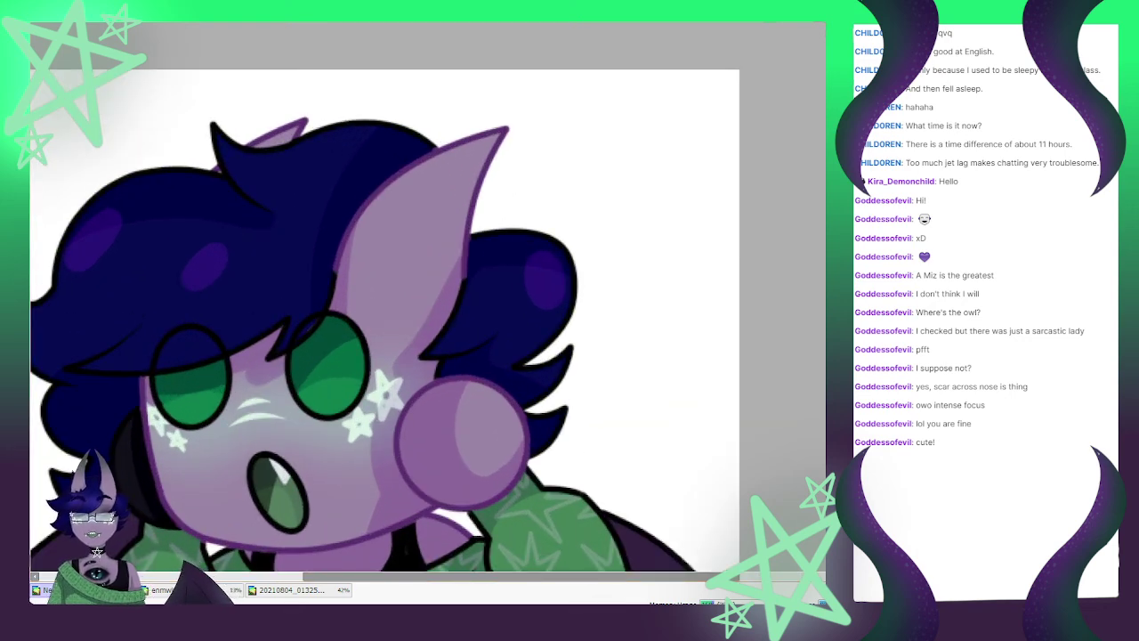
Recolour the outline of the open mouth in dark purple
scroll(382, 320, "down", 3)
scroll(383, 320, "up", 4)
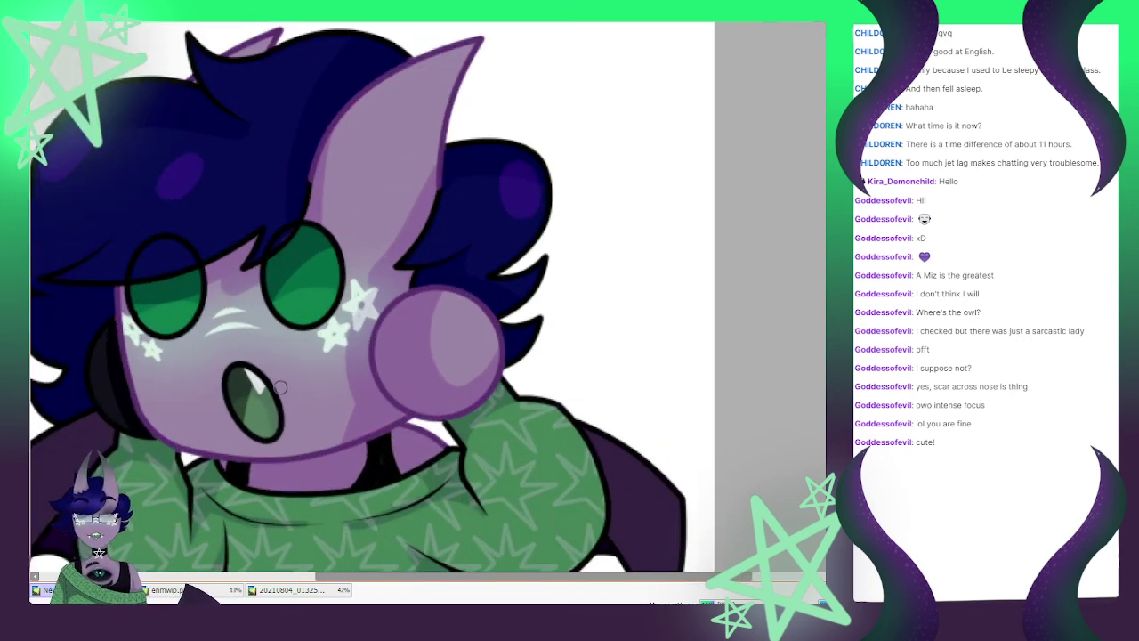
mouse_move(241, 375)
left_mouse_down()
mouse_move(209, 384)
mouse_move(228, 354)
mouse_move(258, 351)
mouse_move(265, 405)
mouse_move(275, 405)
mouse_move(233, 365)
left_mouse_up()
scroll(282, 457, "down", 3)
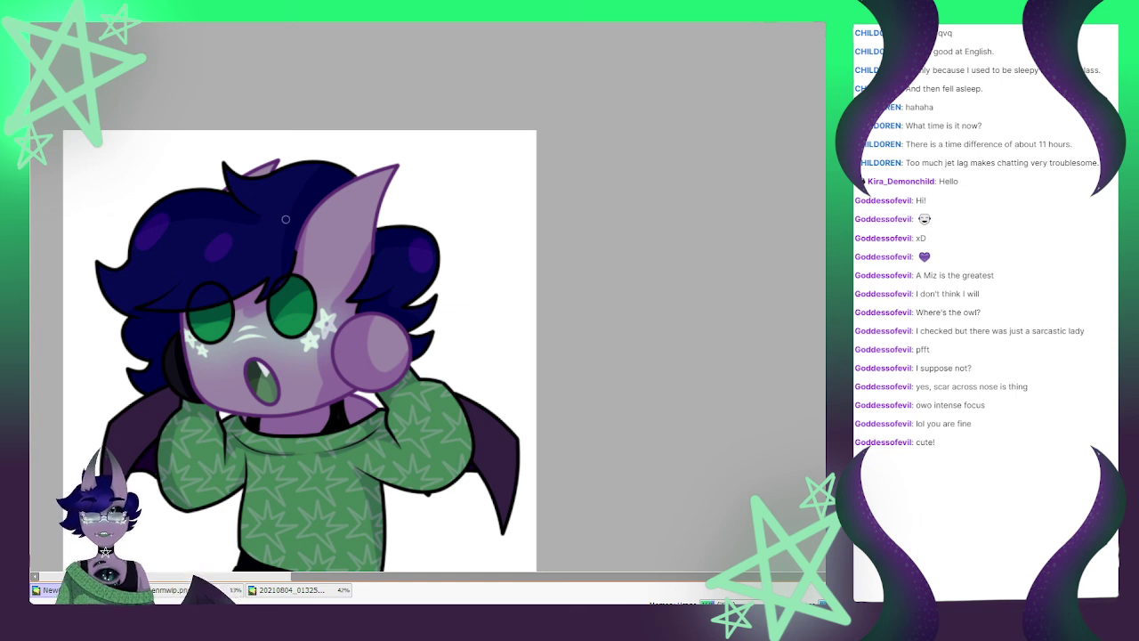
Look over the watermarked two-figure sketch in enmwip.png and return to the chibi drawing
left_click(197, 590)
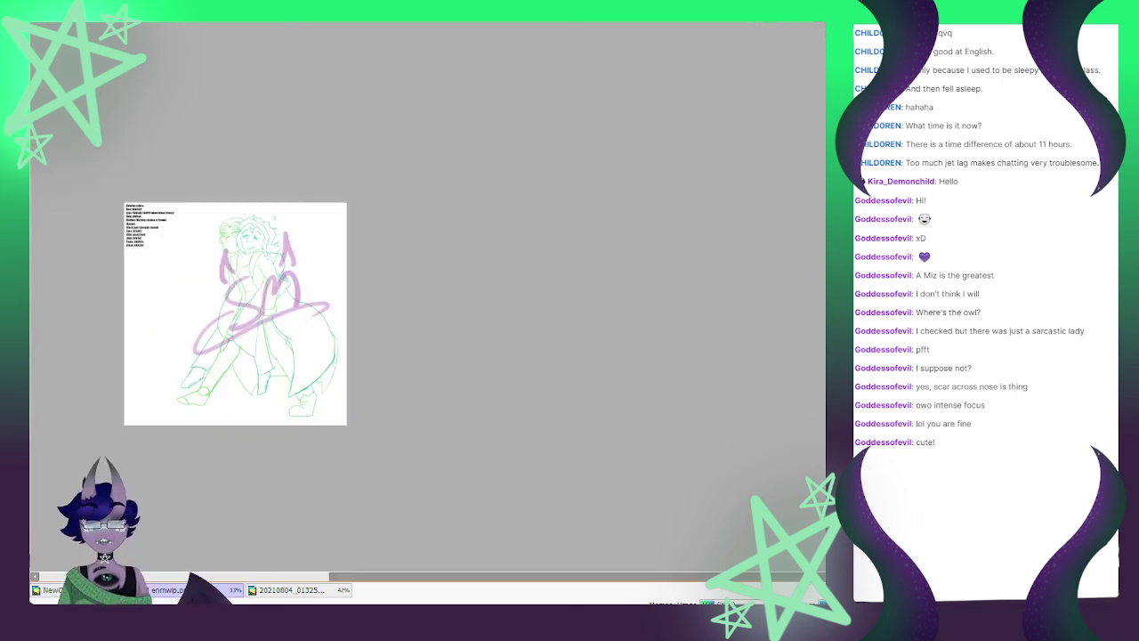
scroll(223, 254, "up", 1)
scroll(215, 255, "up", 2)
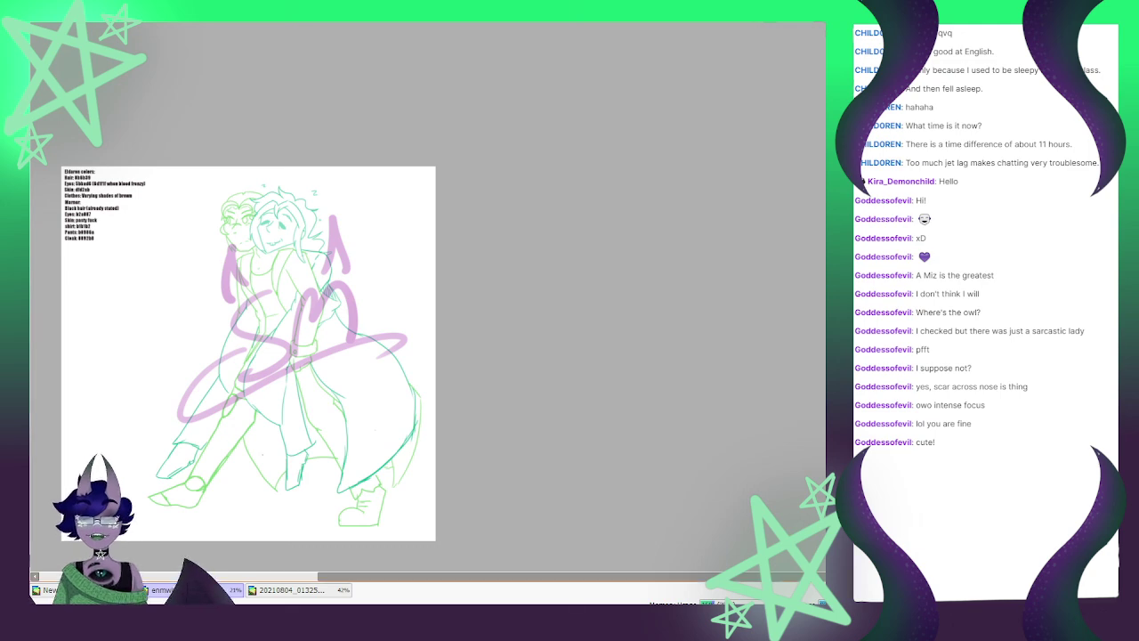
left_click(93, 590)
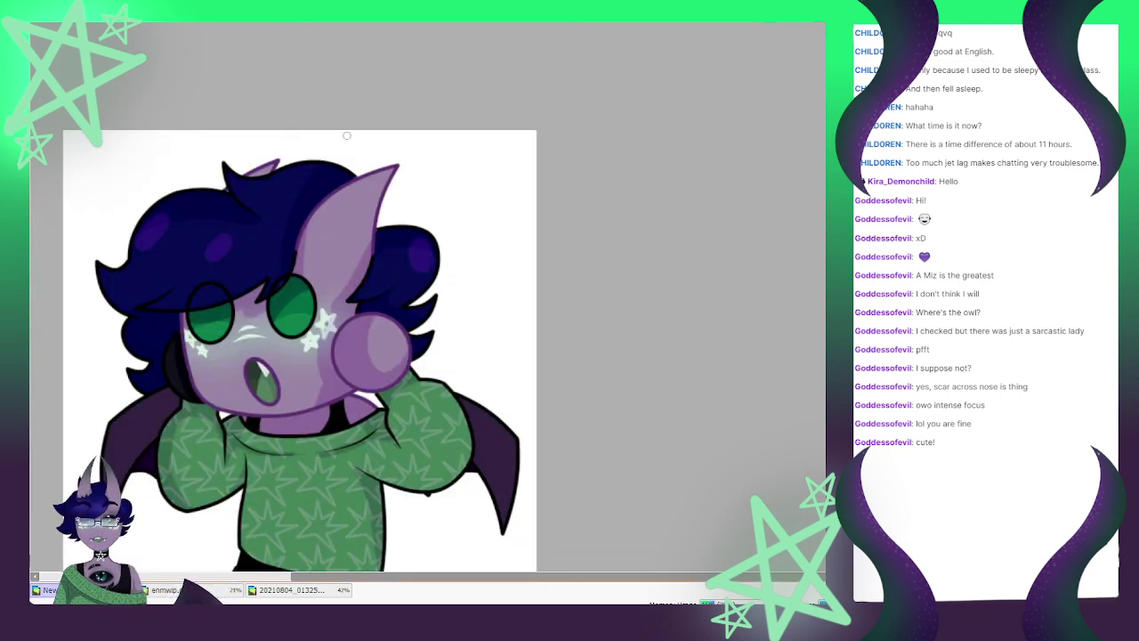
Recolour the black outlines and strand lines of the hair in dark navy blue
scroll(265, 174, "up", 3)
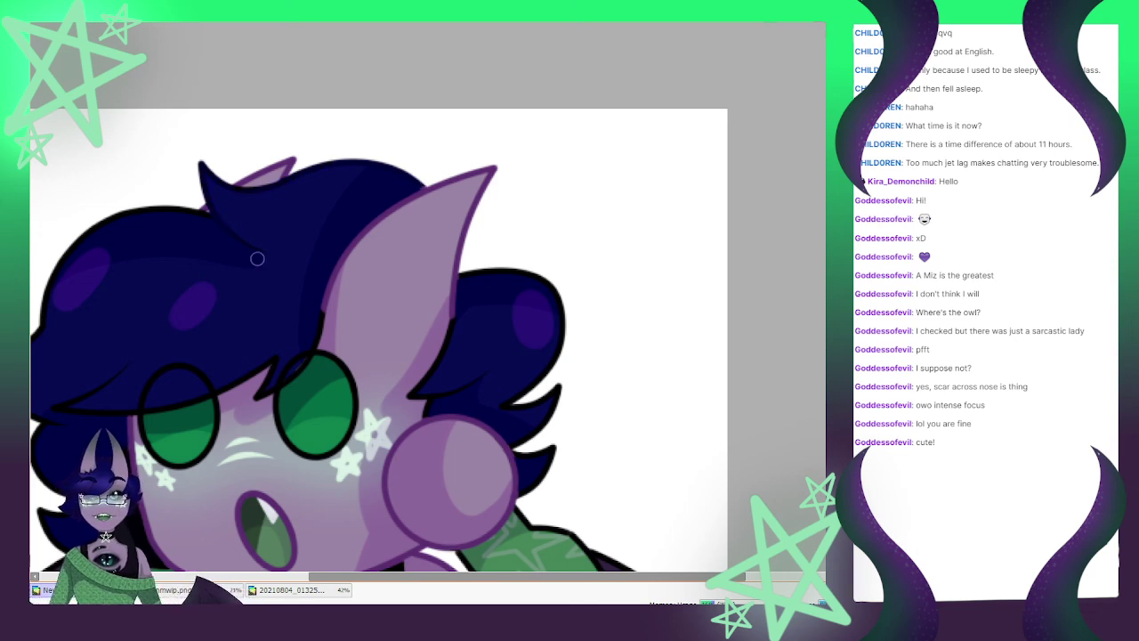
scroll(251, 223, "down", 4)
scroll(101, 285, "up", 4)
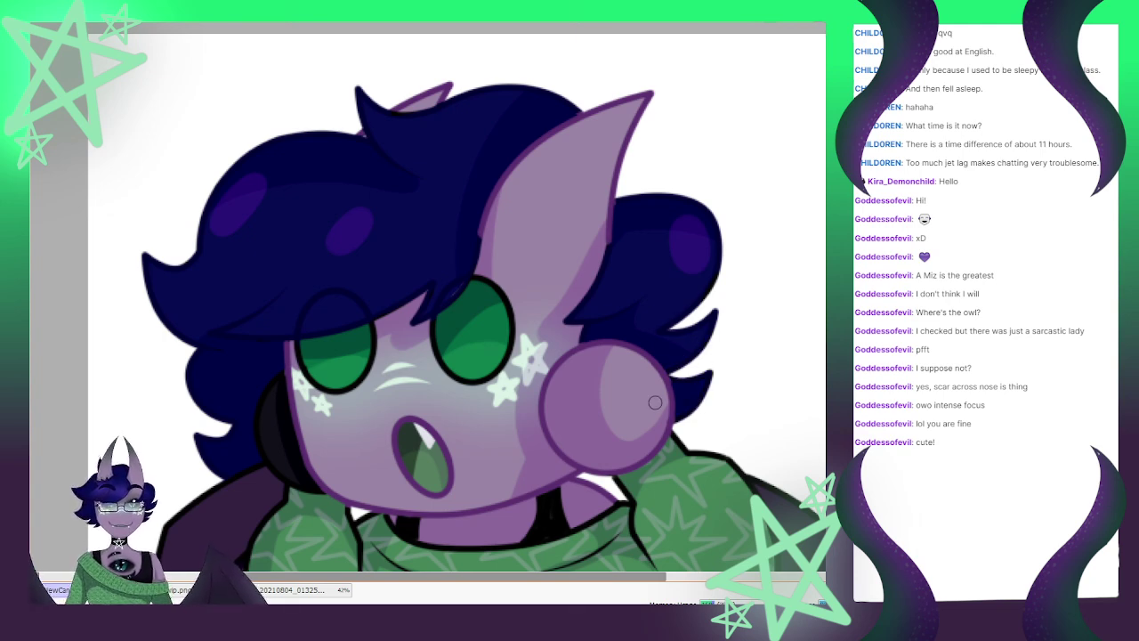
scroll(605, 360, "down", 8)
scroll(512, 316, "up", 4)
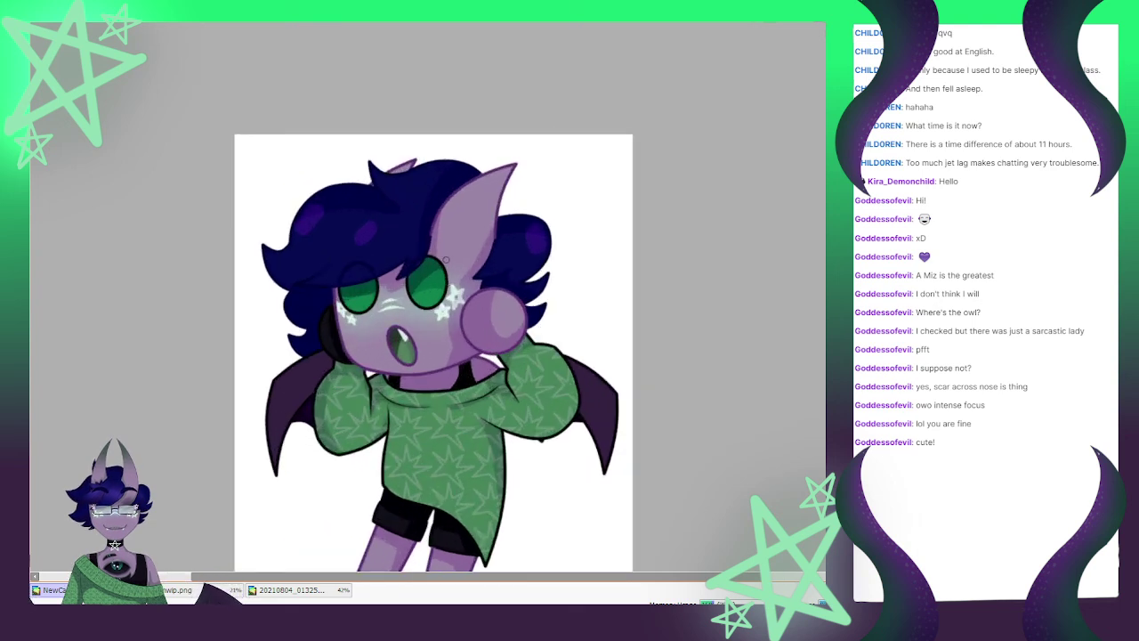
scroll(447, 238, "up", 1)
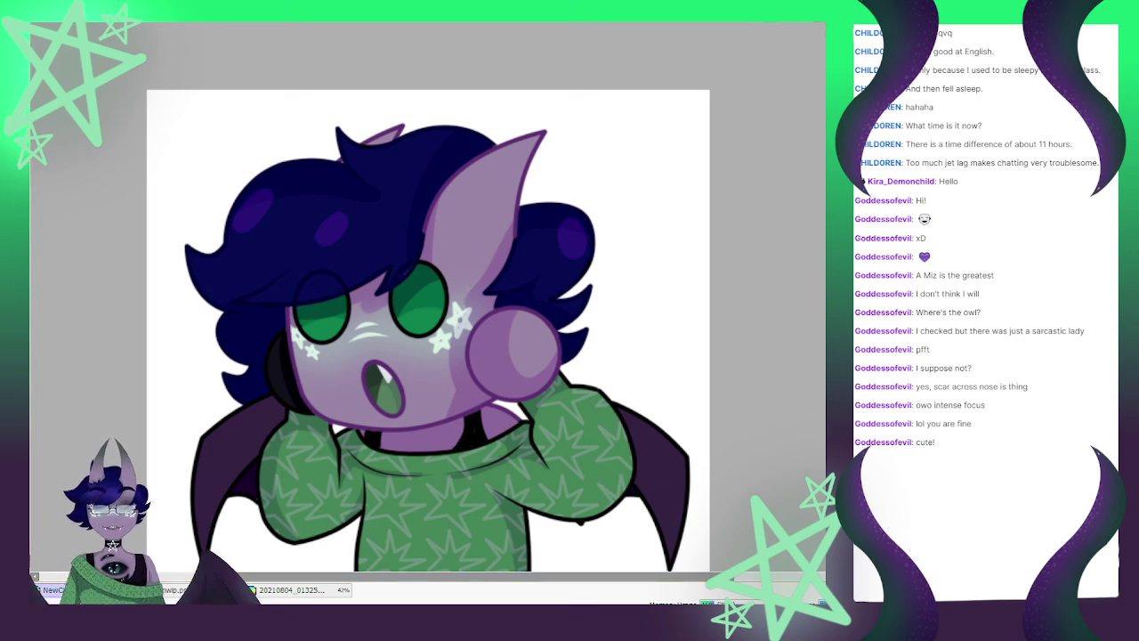
Try a dark green outline around the eye closest to the upright ear
scroll(366, 219, "up", 3)
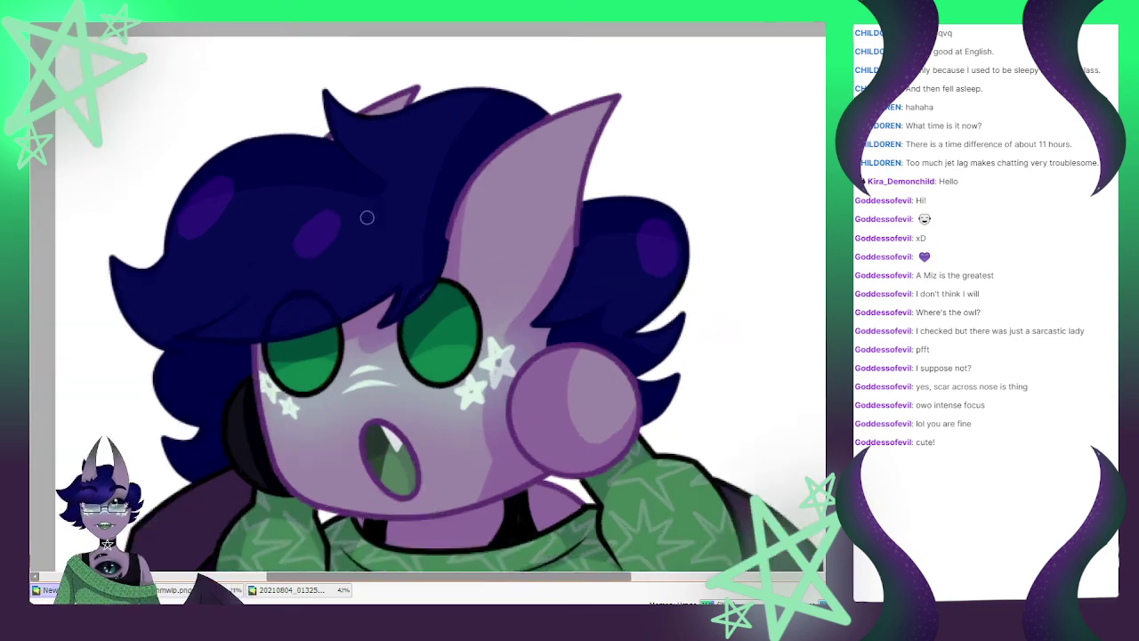
scroll(494, 341, "down", 3)
scroll(517, 360, "up", 4)
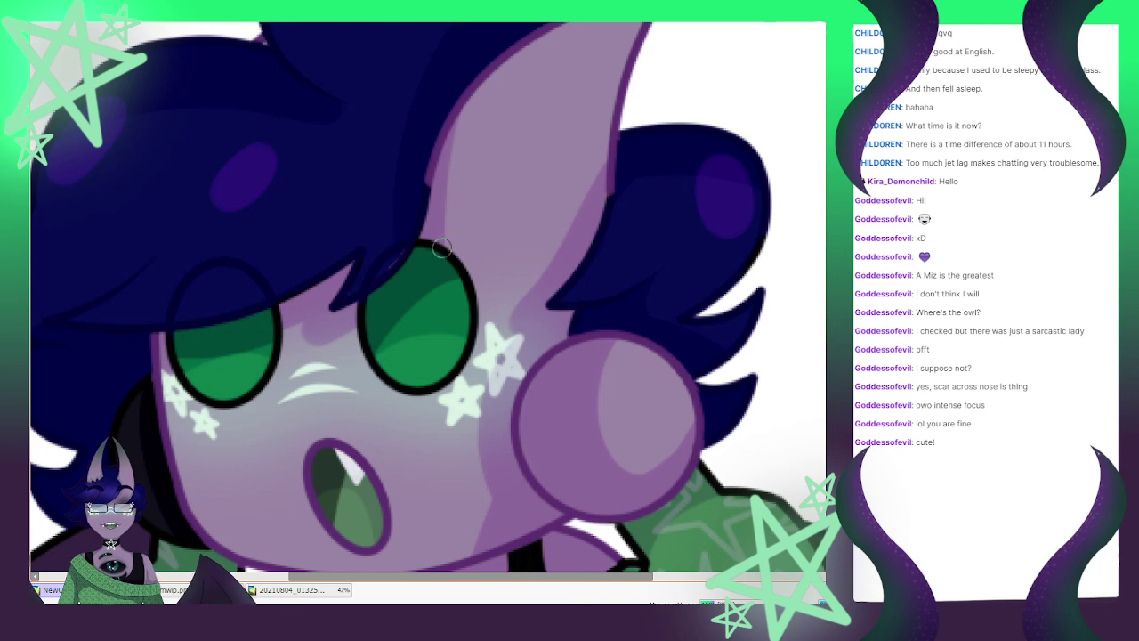
mouse_move(457, 239)
left_mouse_down()
mouse_move(471, 339)
mouse_move(442, 384)
mouse_move(461, 360)
left_mouse_up()
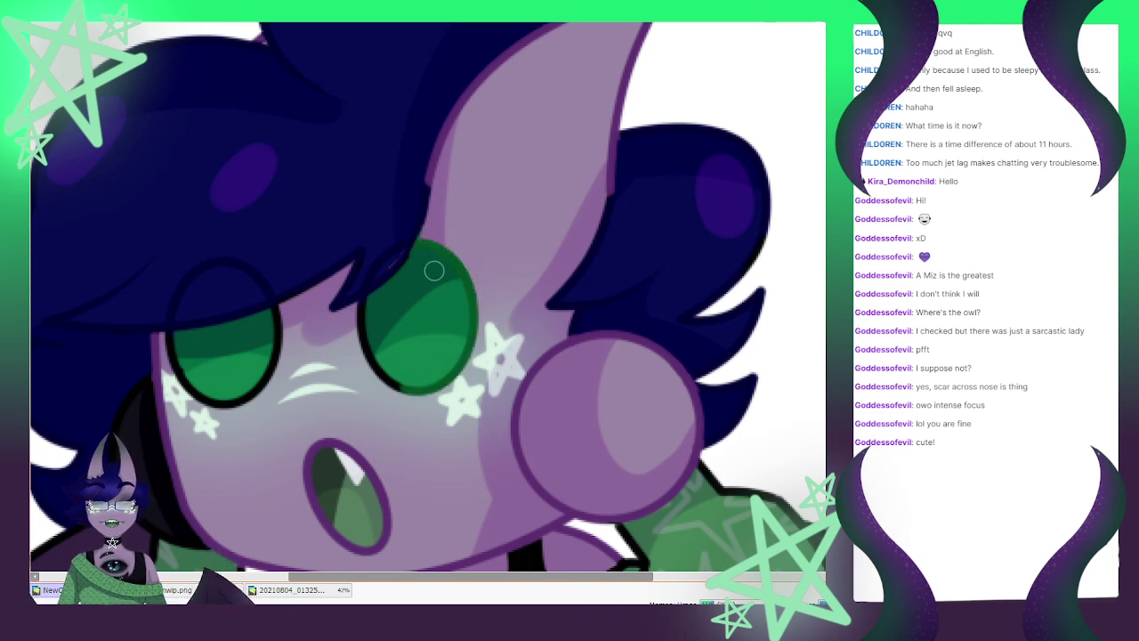
mouse_move(365, 409)
left_mouse_down()
mouse_move(405, 386)
mouse_move(447, 390)
mouse_move(398, 395)
mouse_move(455, 363)
mouse_move(451, 262)
mouse_move(455, 369)
left_mouse_up()
Recolour the outlines of both eyes in dark purple up to the edge of the hair
mouse_move(449, 264)
left_mouse_down()
mouse_move(424, 248)
mouse_move(393, 280)
left_mouse_up()
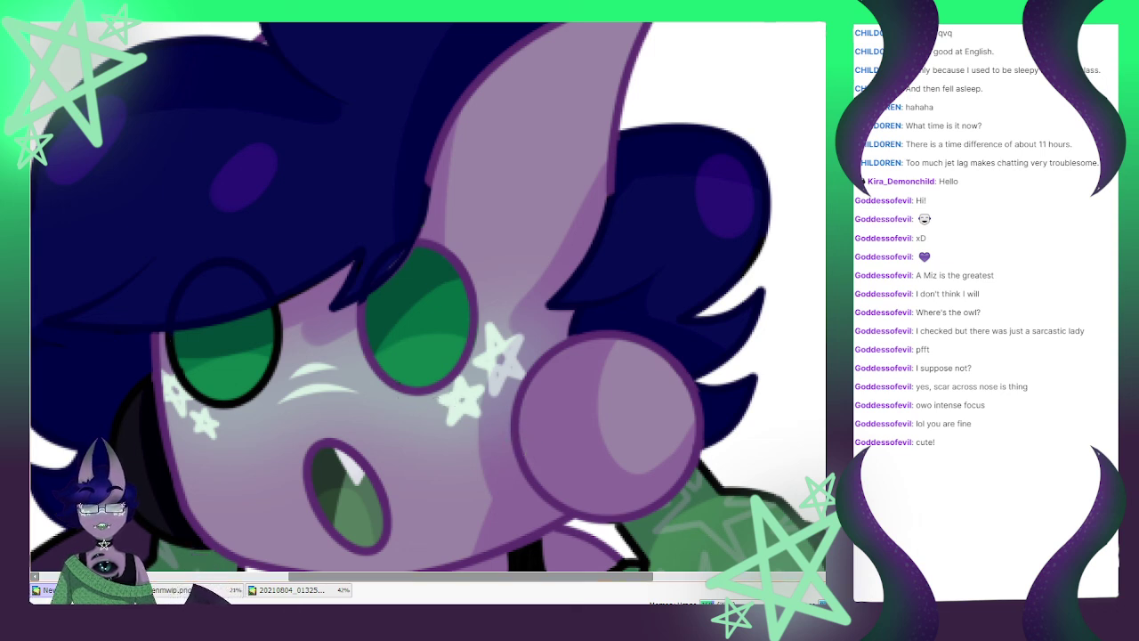
key("]")
mouse_move(252, 377)
left_mouse_down()
mouse_move(283, 377)
mouse_move(224, 351)
mouse_move(192, 312)
mouse_move(193, 403)
mouse_move(149, 375)
left_mouse_up()
key("e")
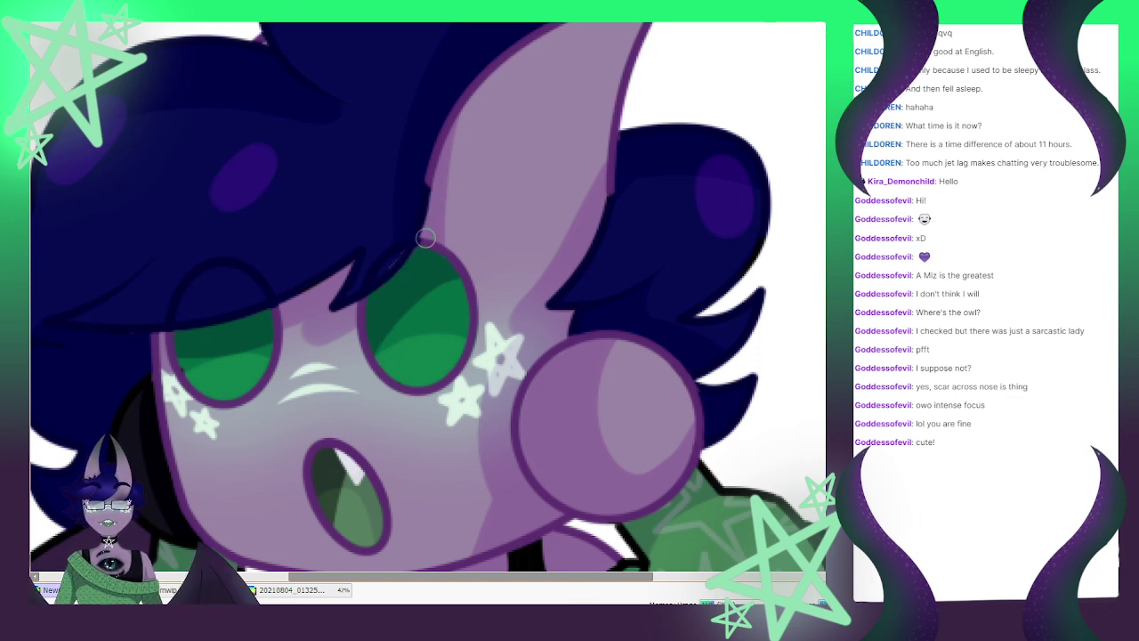
Examine the recoloured eye, face and hair outlines close up and against the whole character
scroll(396, 245, "down", 3)
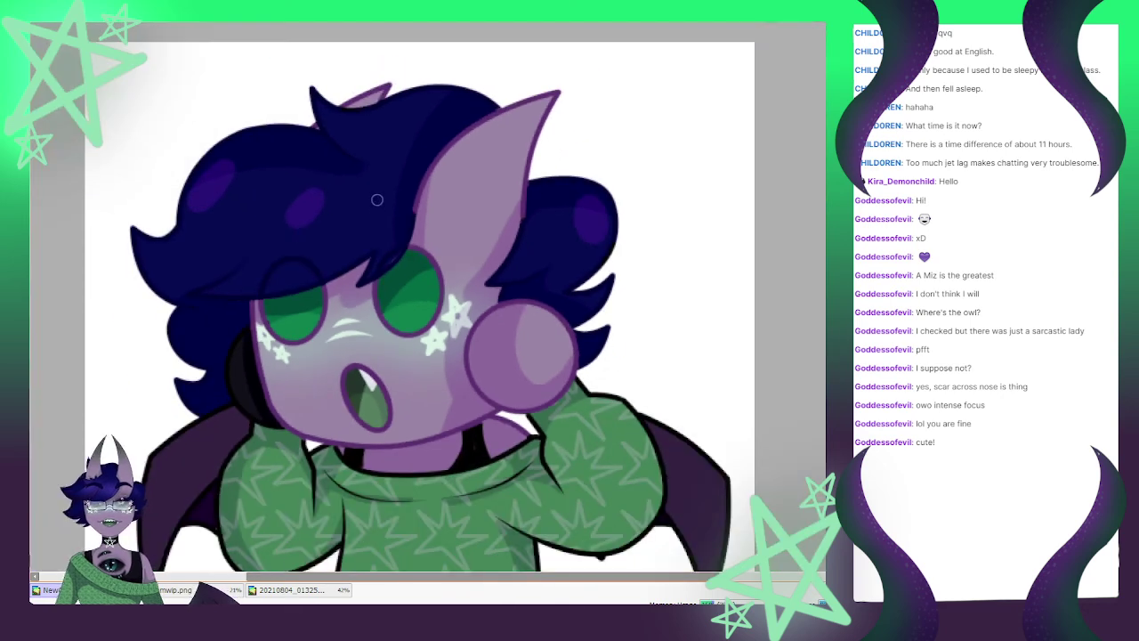
scroll(403, 335, "up", 3)
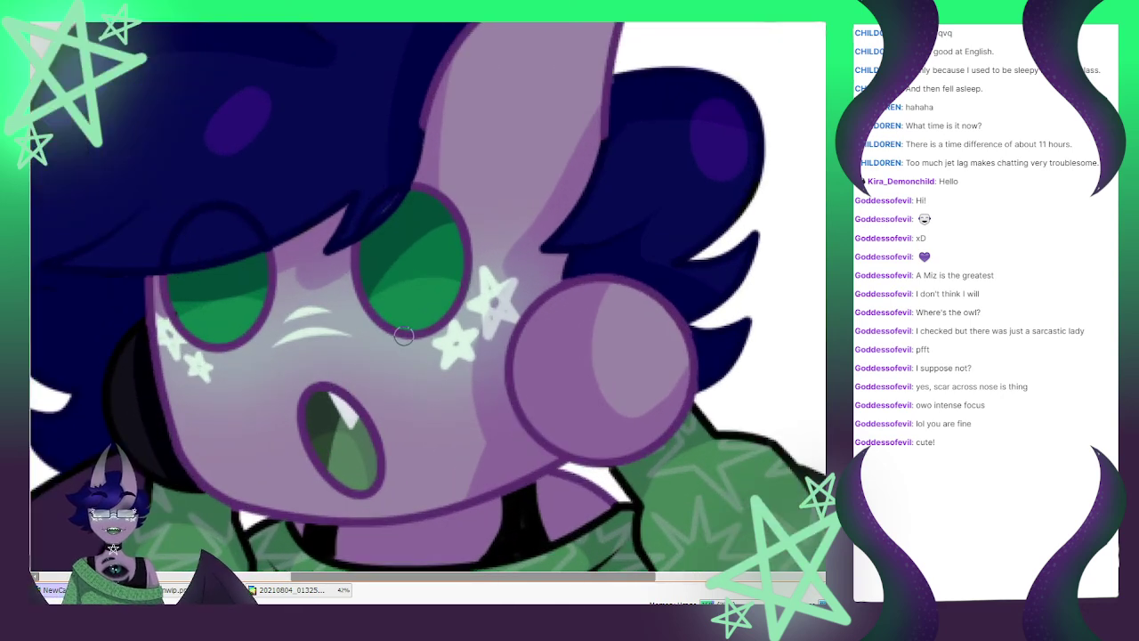
scroll(403, 334, "down", 2)
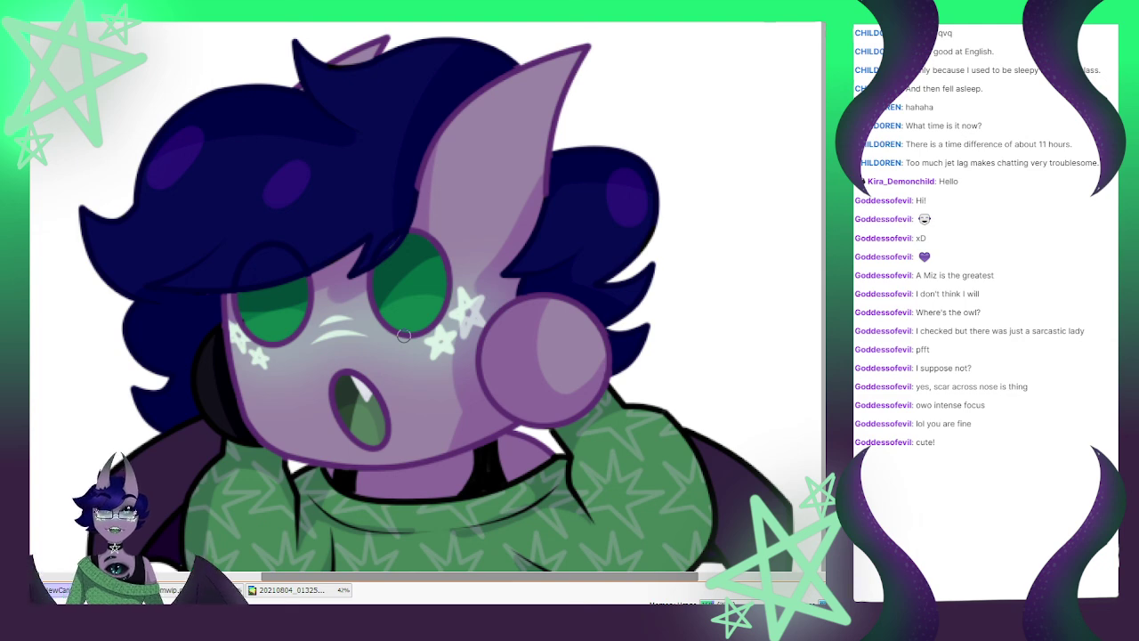
scroll(404, 301, "down", 3)
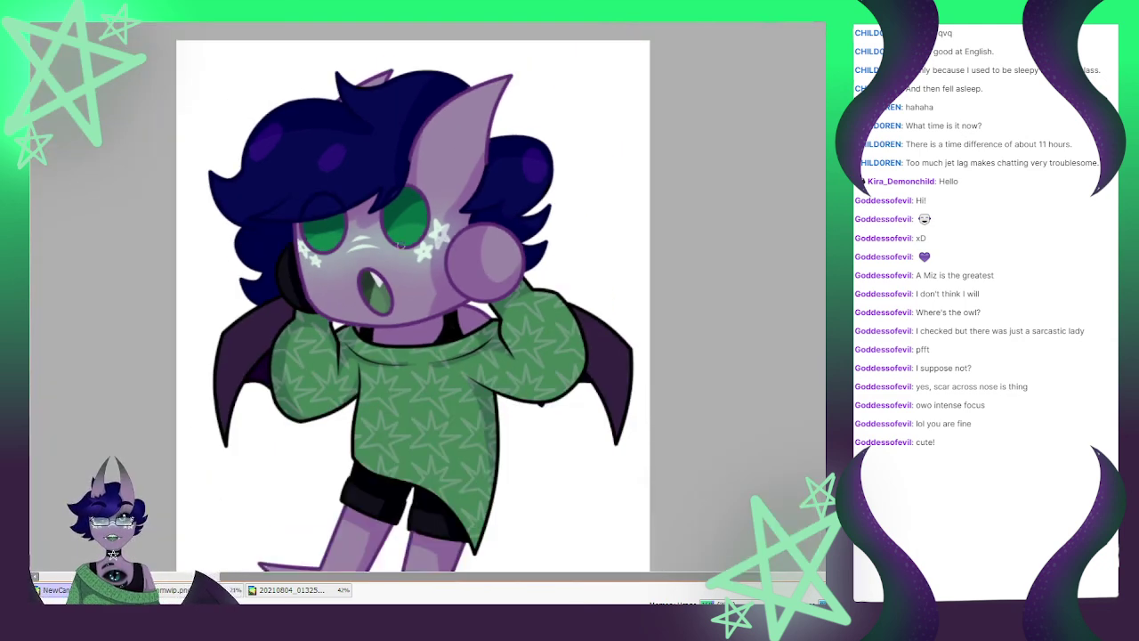
scroll(406, 294, "up", 3)
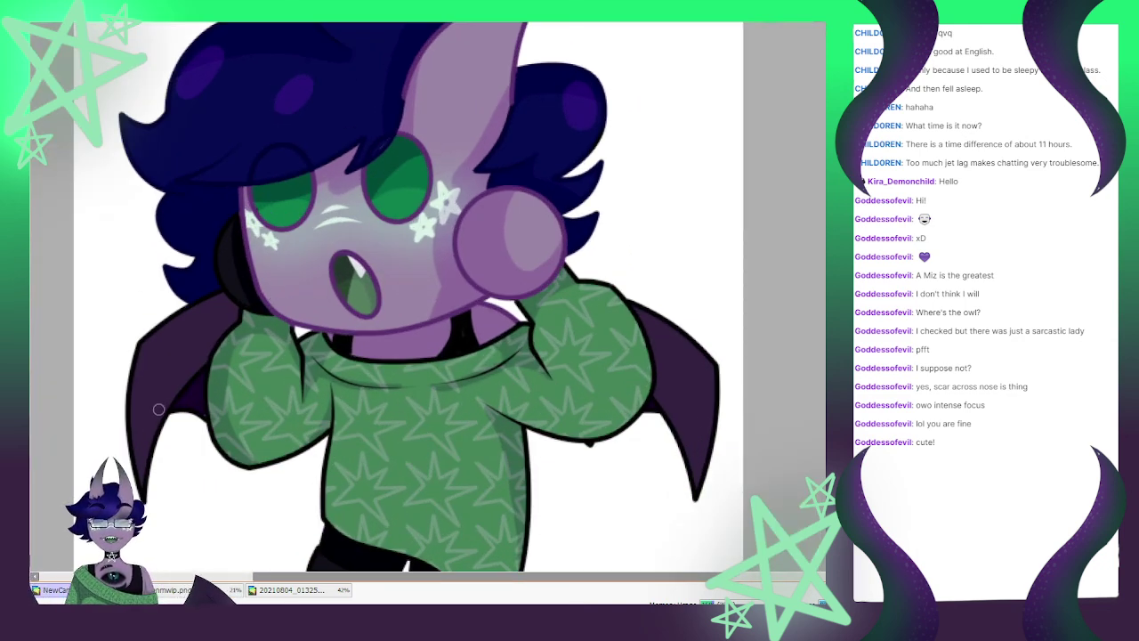
scroll(333, 333, "down", 3)
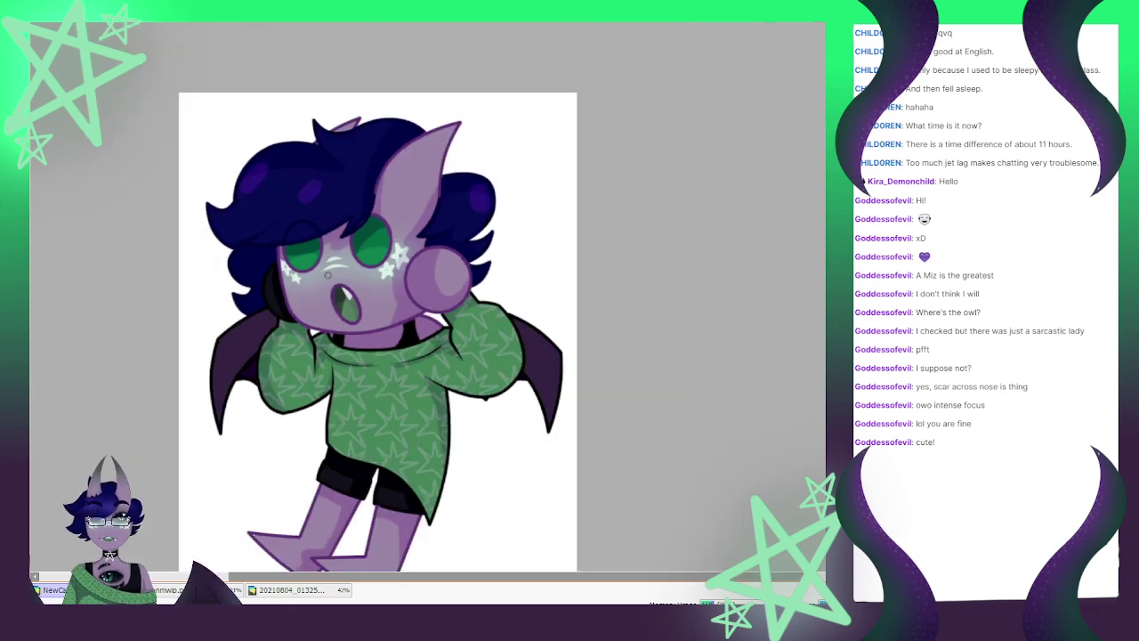
scroll(336, 218, "up", 5)
scroll(233, 317, "up", 1)
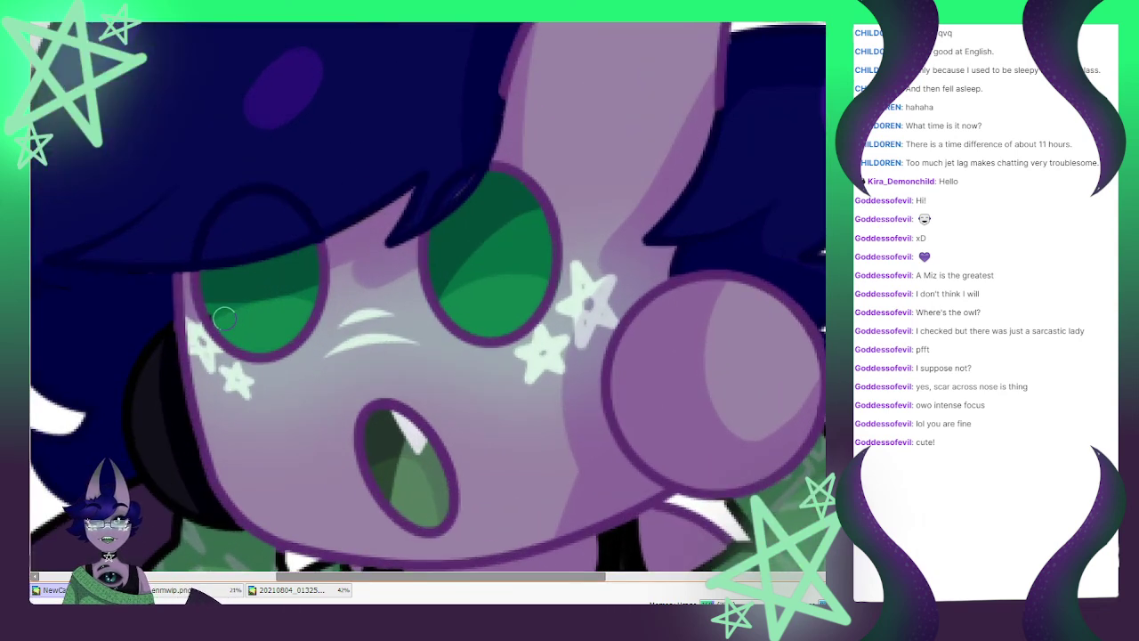
scroll(224, 318, "down", 4)
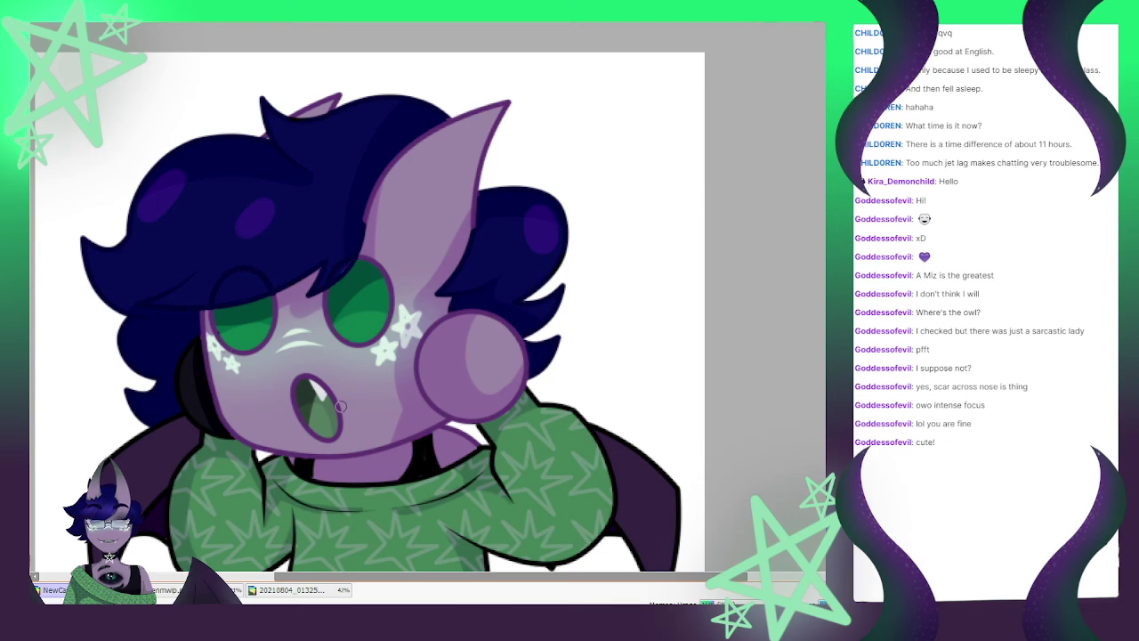
scroll(341, 406, "up", 1)
scroll(347, 414, "down", 2)
scroll(365, 432, "up", 3)
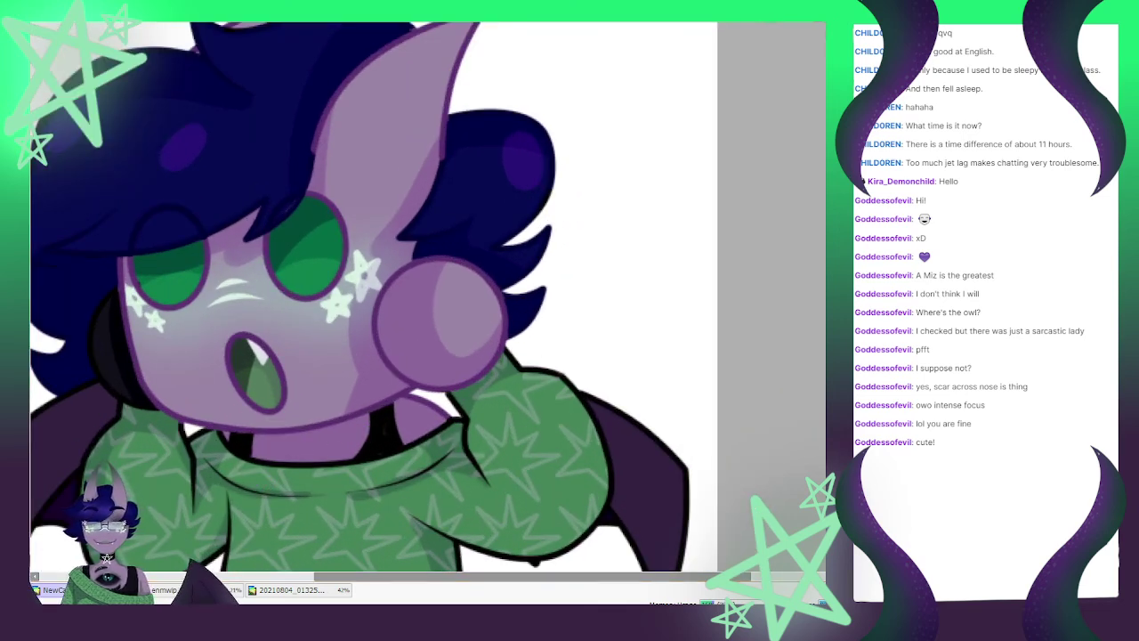
key("ctrl")
key("ctrl+d")
scroll(129, 445, "down", 3)
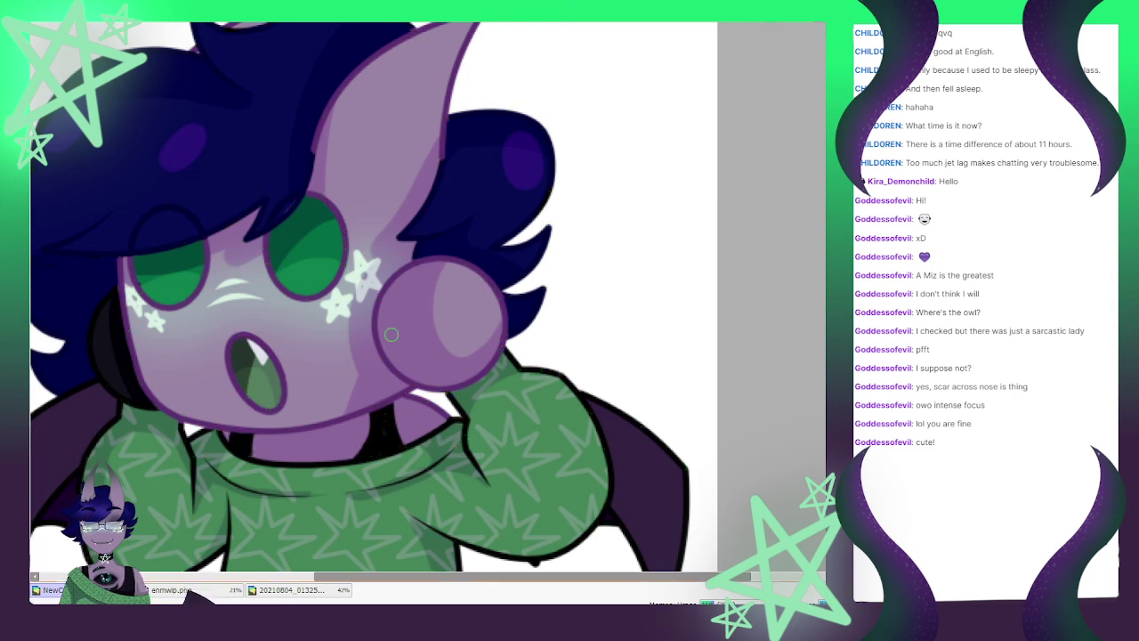
scroll(128, 445, "up", 3)
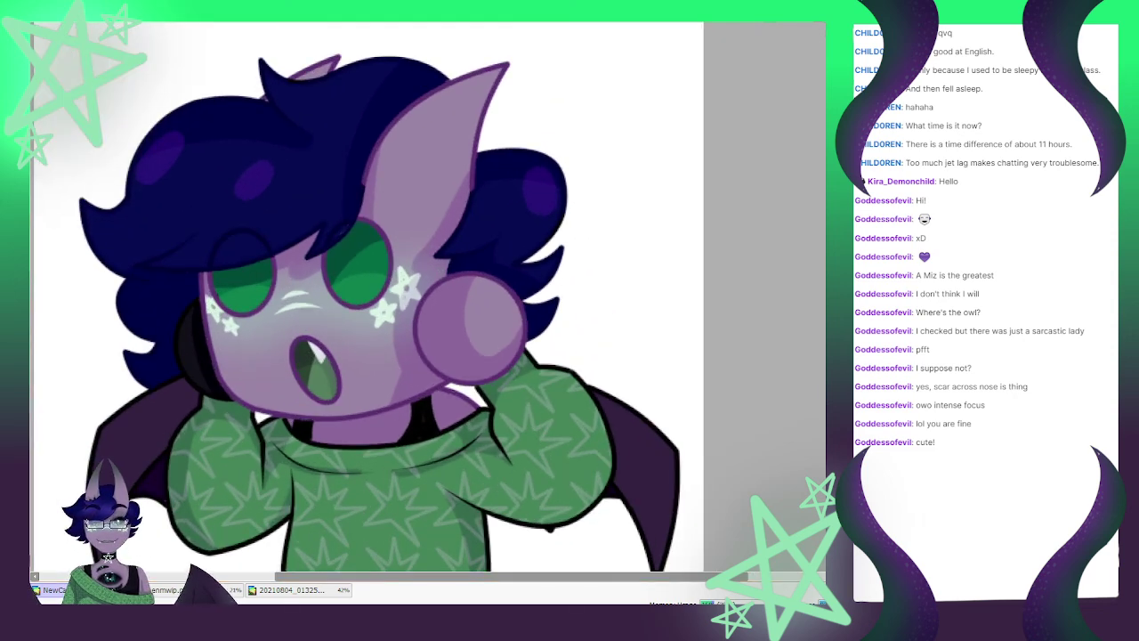
Recolour the black outlines of both wings in dark navy
scroll(241, 374, "down", 5)
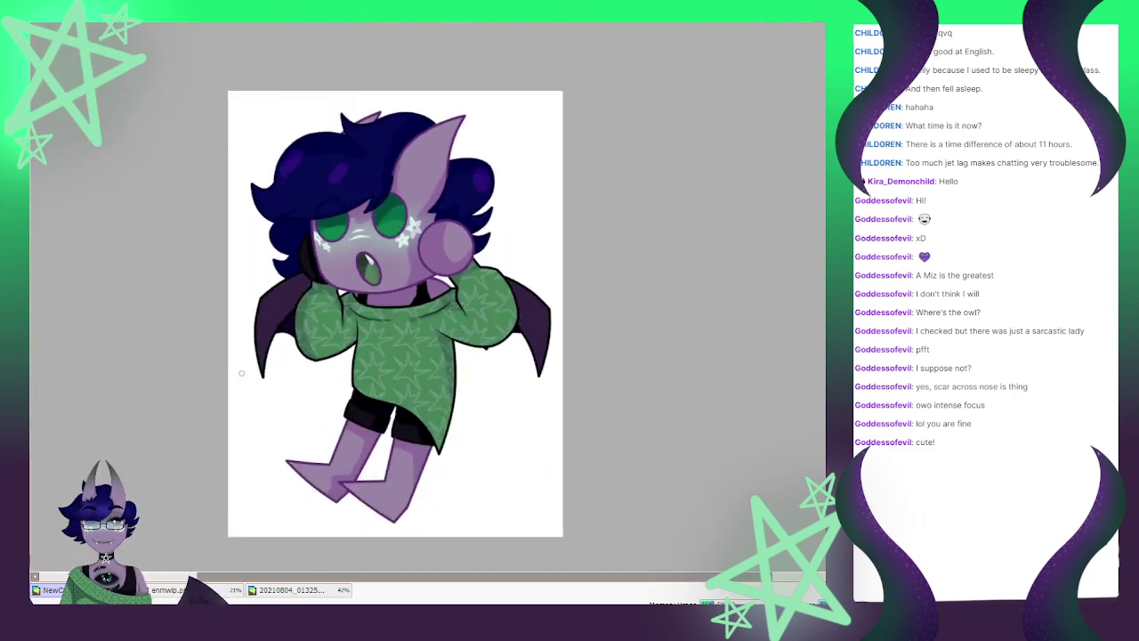
scroll(306, 300, "up", 6)
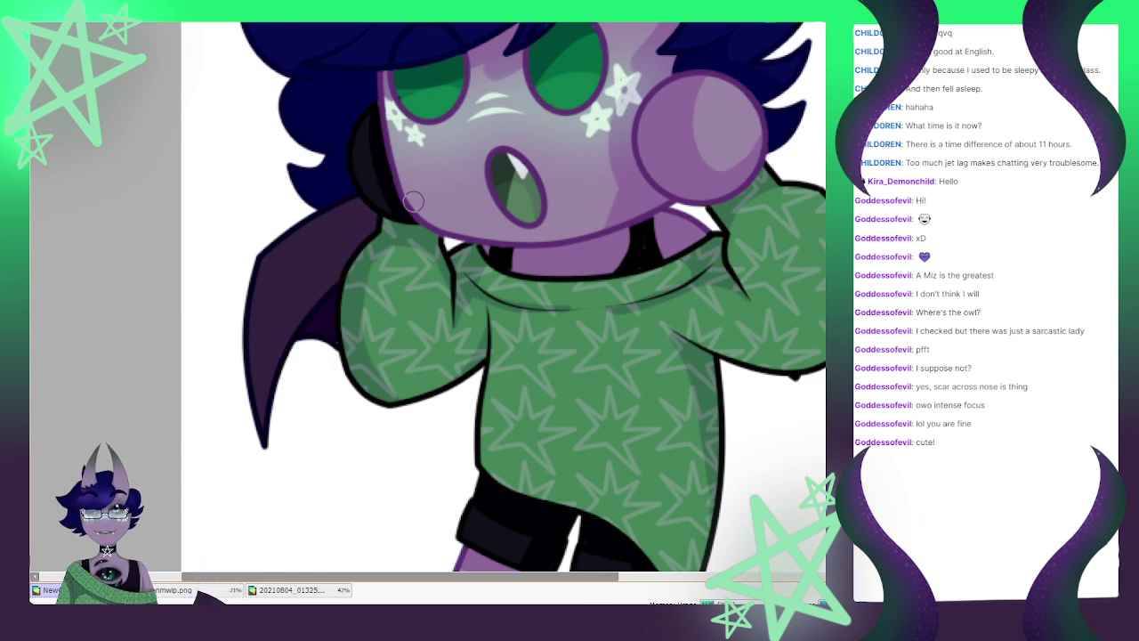
scroll(412, 201, "down", 4)
scroll(715, 288, "up", 3)
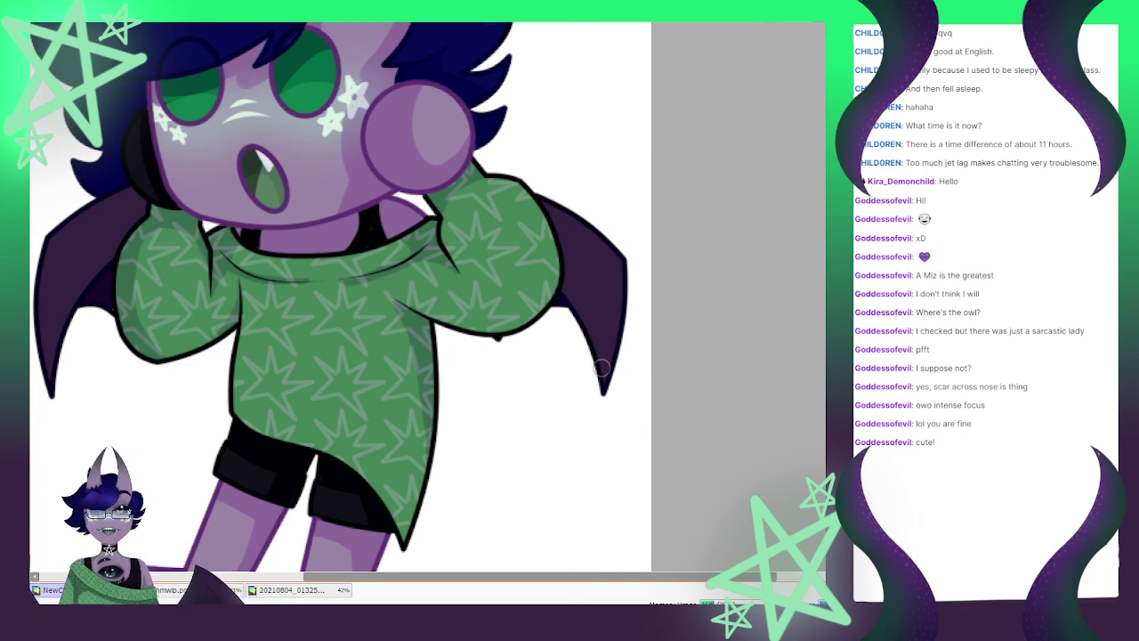
scroll(601, 367, "down", 3)
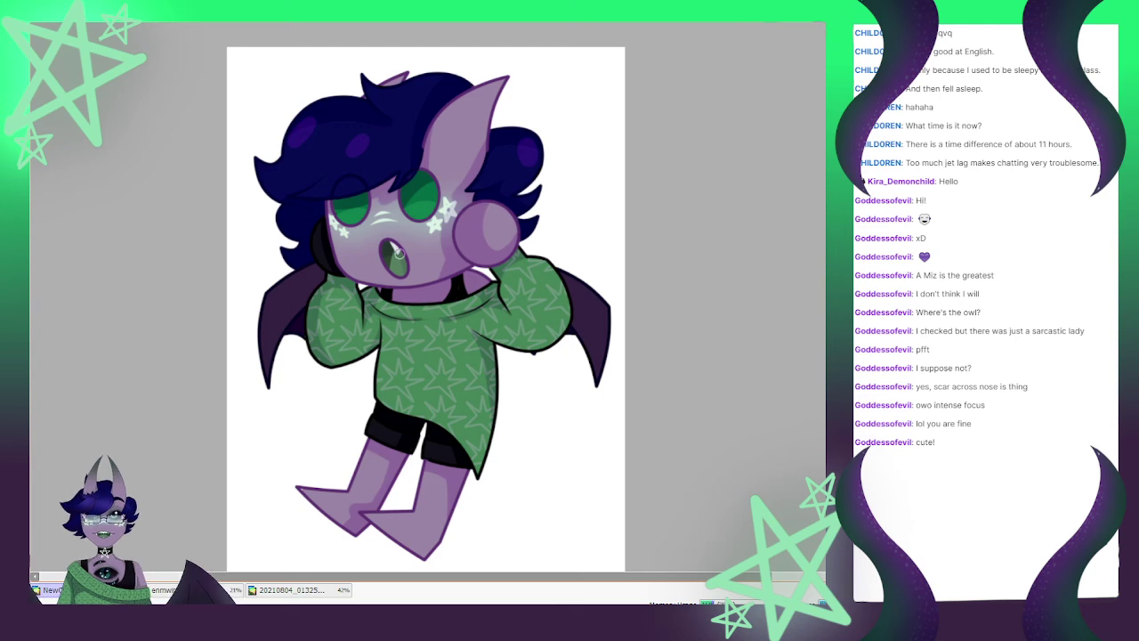
scroll(399, 252, "up", 3)
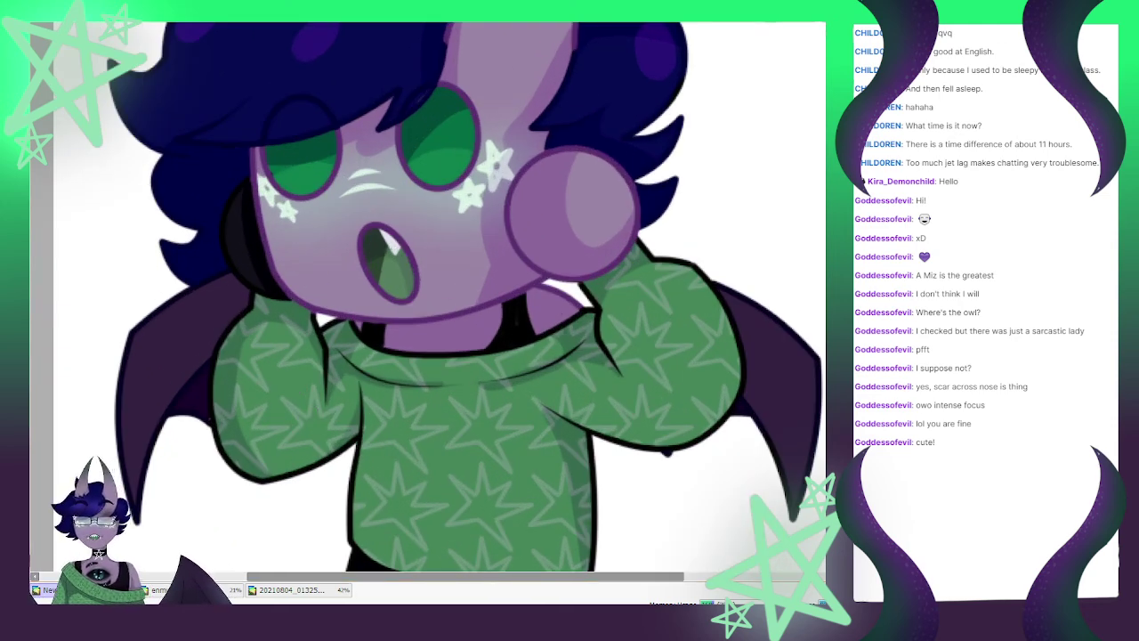
scroll(258, 356, "down", 3)
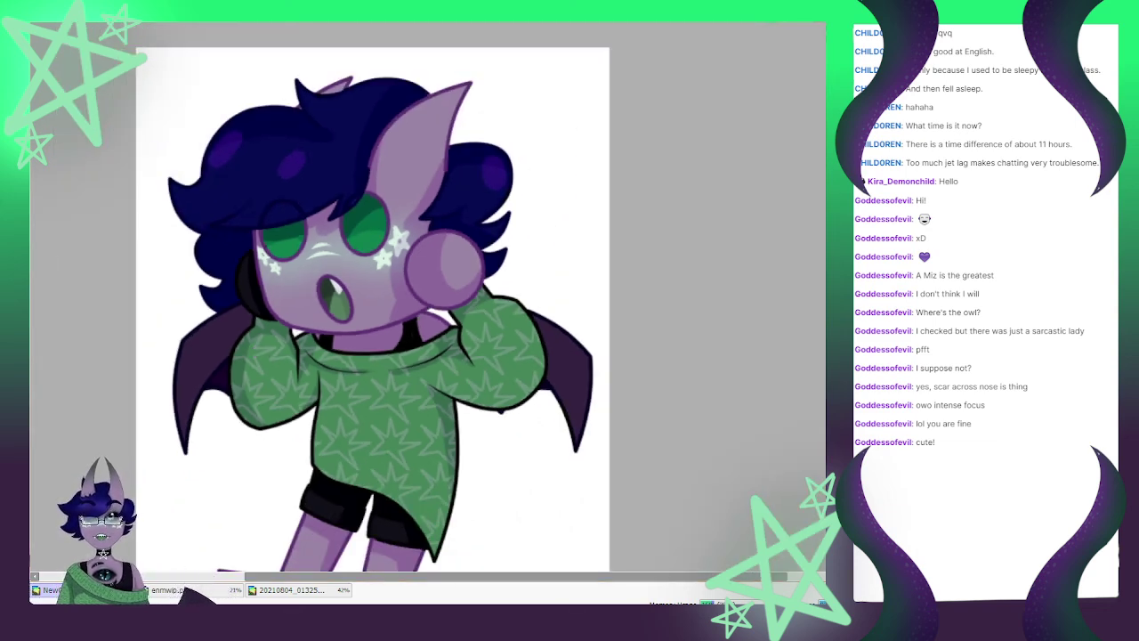
Recolour the black outlines of the sleeve below the black hand, the neckline and the sweater's body in dark green
scroll(318, 381, "up", 3)
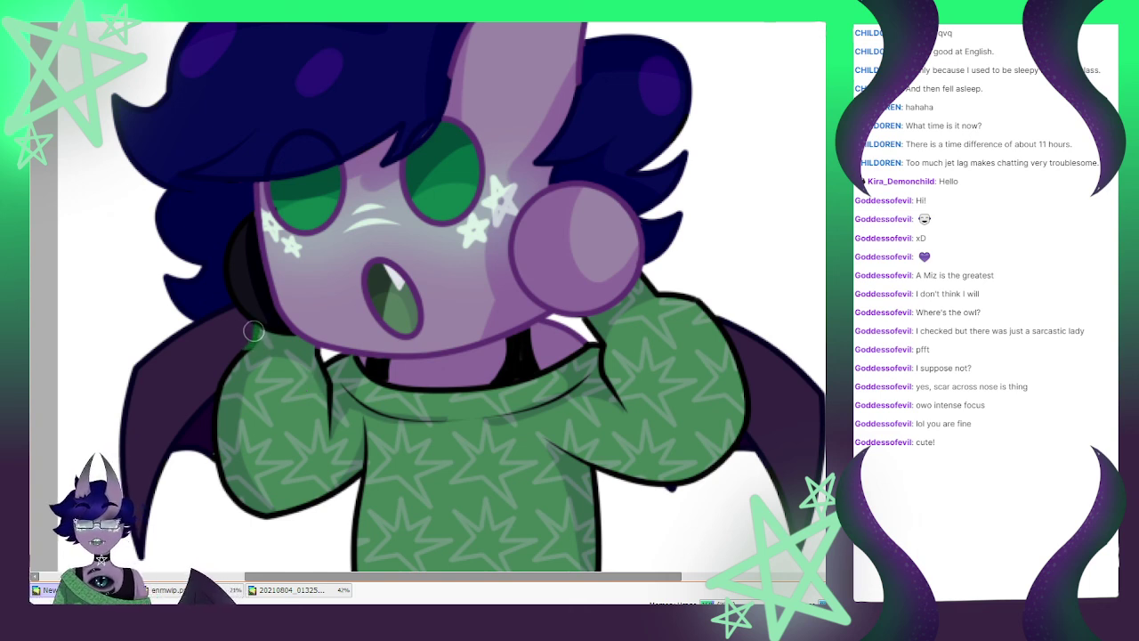
mouse_move(253, 331)
left_mouse_down()
mouse_move(221, 394)
mouse_move(221, 461)
mouse_move(227, 488)
mouse_move(255, 516)
mouse_move(326, 459)
mouse_move(283, 510)
mouse_move(356, 473)
mouse_move(331, 492)
mouse_move(366, 457)
mouse_move(362, 423)
mouse_move(358, 442)
mouse_move(323, 388)
mouse_move(328, 449)
mouse_move(315, 350)
mouse_move(318, 370)
mouse_move(350, 352)
mouse_move(348, 378)
mouse_move(400, 417)
left_mouse_up()
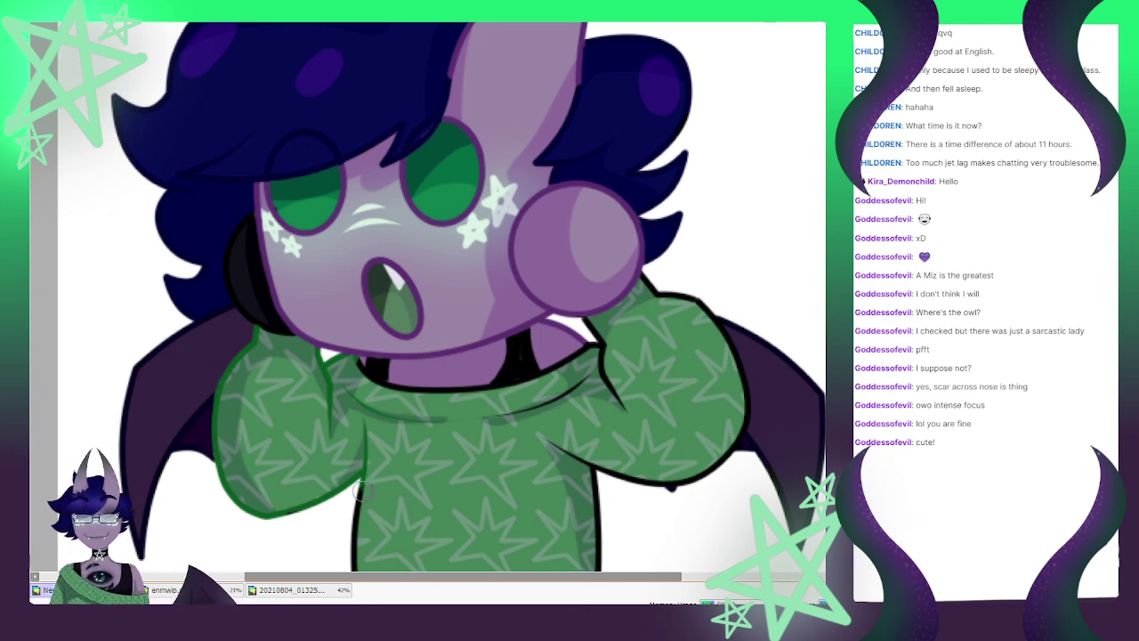
left_click_drag(357, 491, 354, 561)
scroll(324, 378, "down", 2)
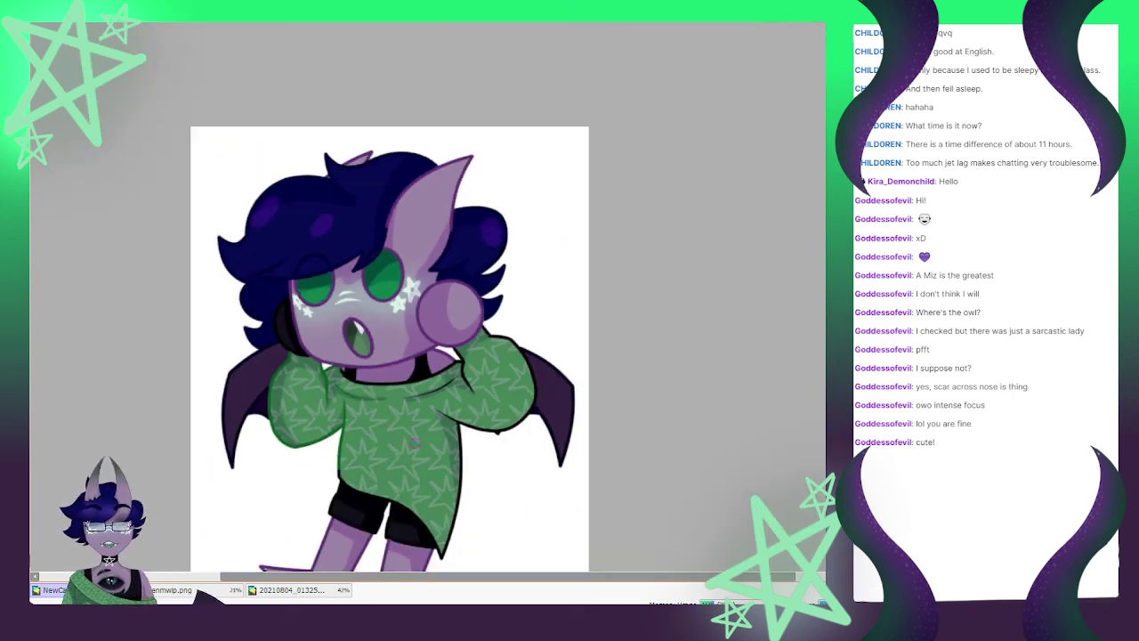
scroll(414, 441, "up", 2)
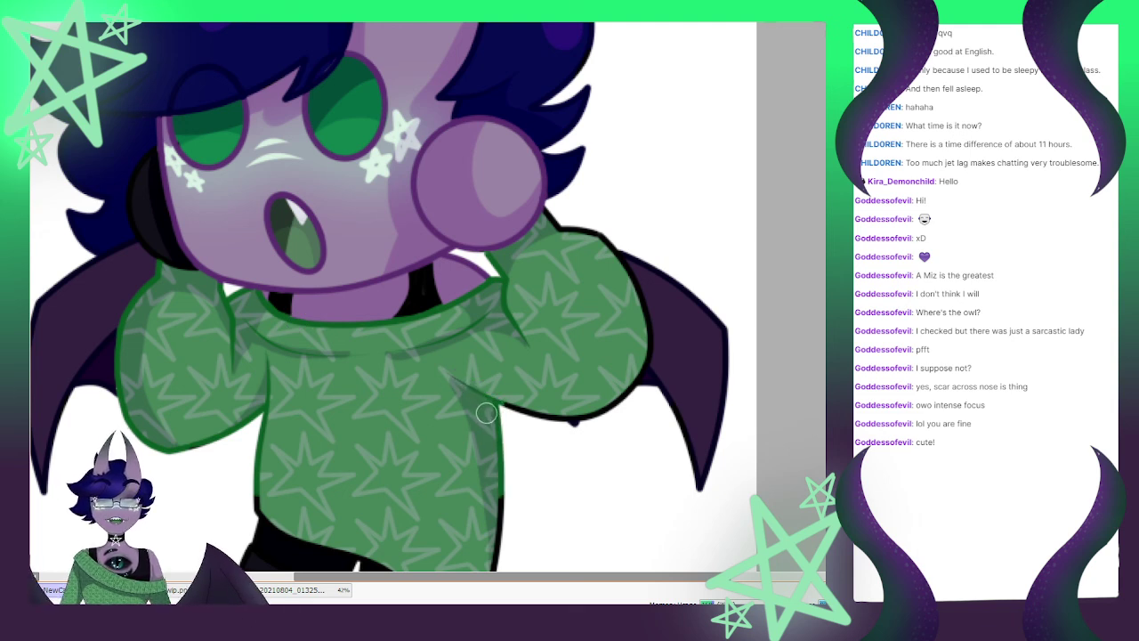
Recolour the remaining sweater outlines, around the sleeve below the purple hand and along the slanted hem, in dark green
mouse_move(488, 405)
left_mouse_down()
mouse_move(596, 413)
mouse_move(621, 372)
left_mouse_up()
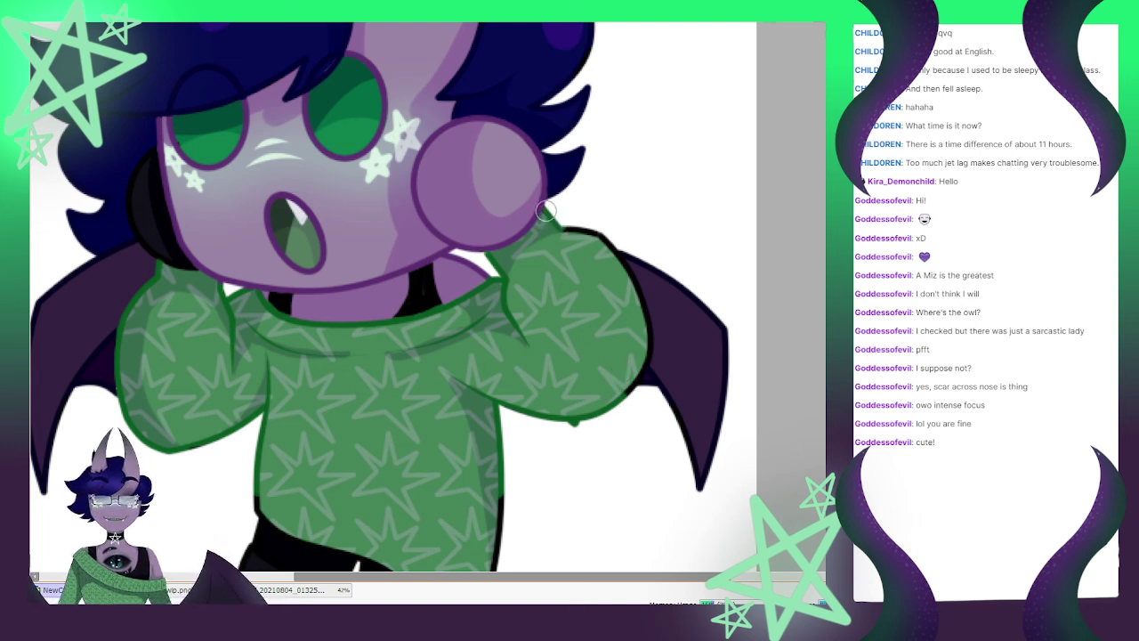
mouse_move(547, 210)
left_mouse_down()
mouse_move(614, 244)
mouse_move(646, 307)
mouse_move(648, 327)
mouse_move(631, 279)
mouse_move(624, 377)
left_mouse_up()
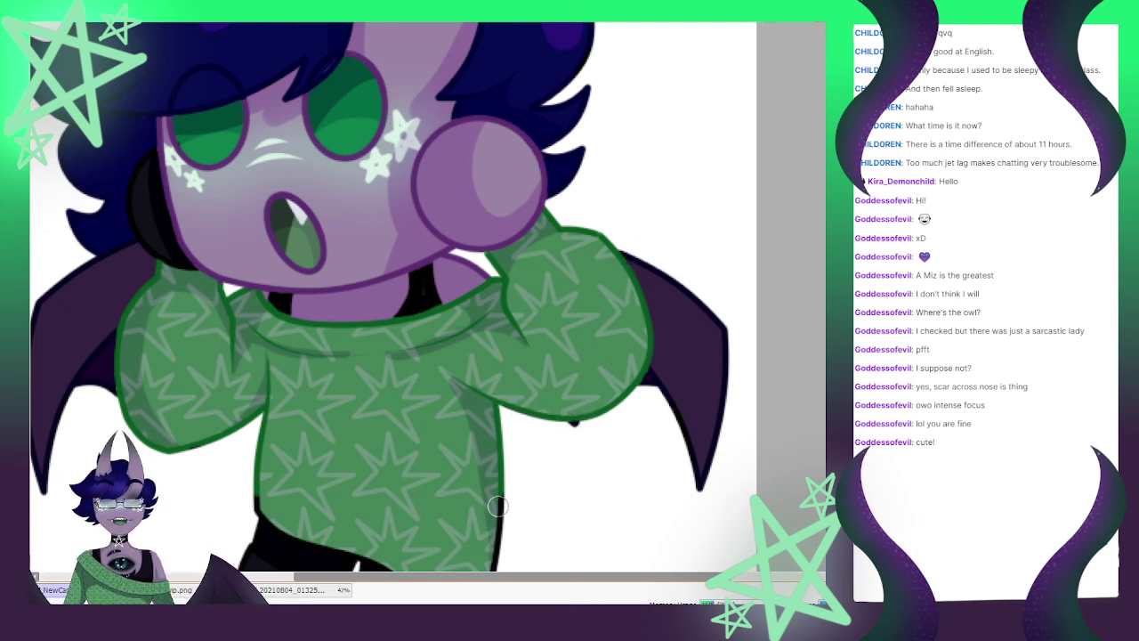
scroll(484, 548, "down", 4)
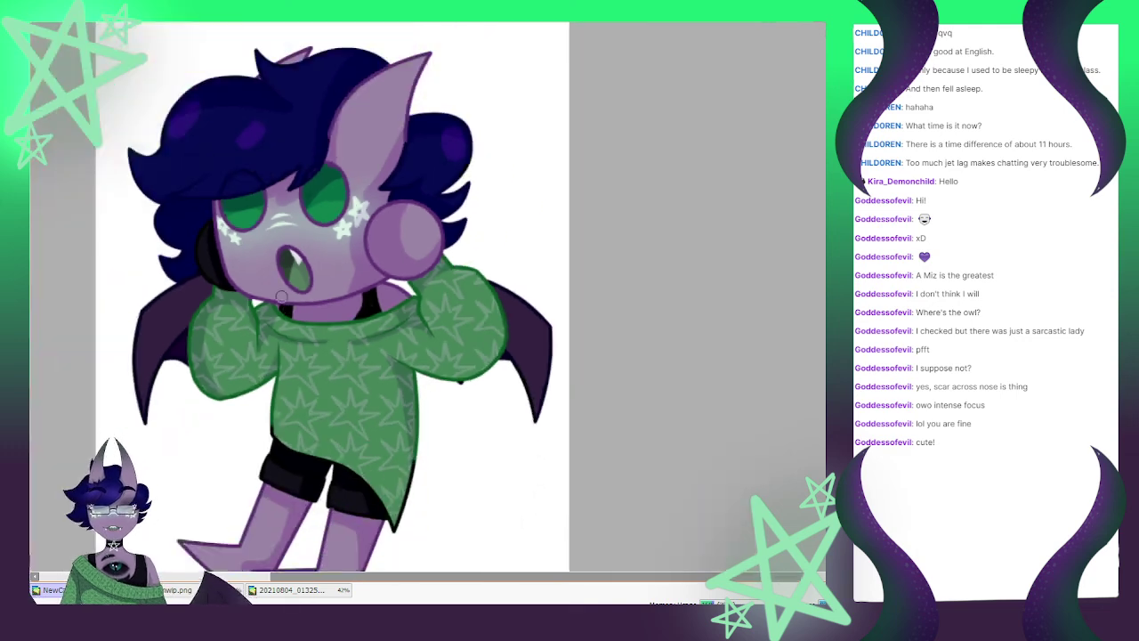
scroll(449, 431, "up", 4)
scroll(445, 472, "down", 2)
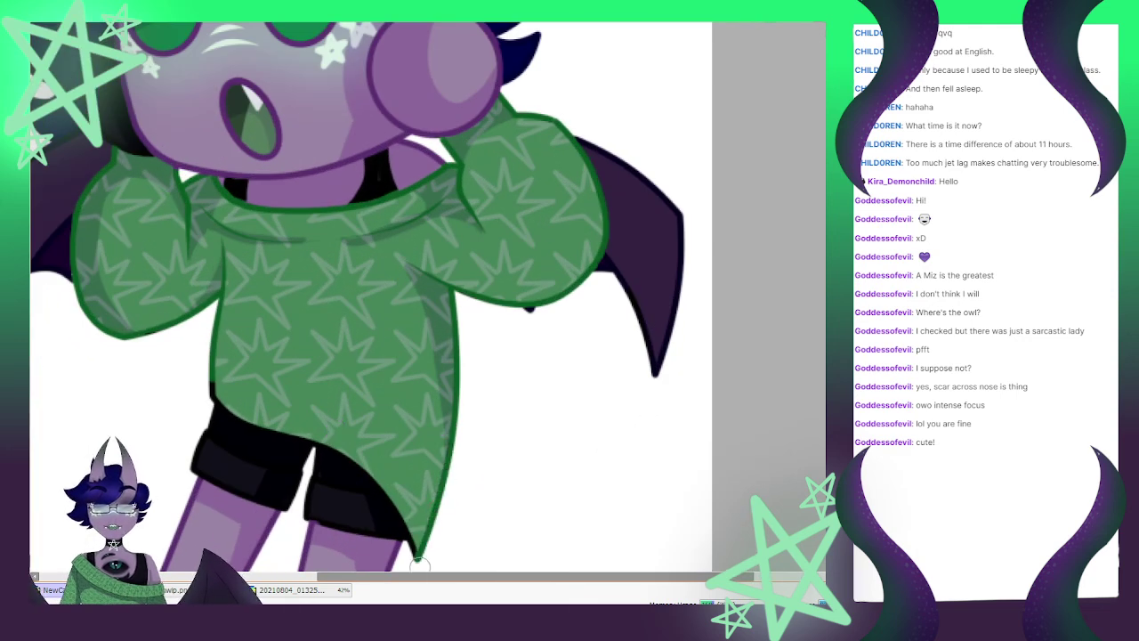
scroll(420, 521, "up", 2)
mouse_move(213, 365)
left_mouse_down()
mouse_move(214, 392)
mouse_move(253, 424)
mouse_move(222, 402)
mouse_move(318, 433)
mouse_move(373, 480)
mouse_move(420, 552)
left_mouse_up()
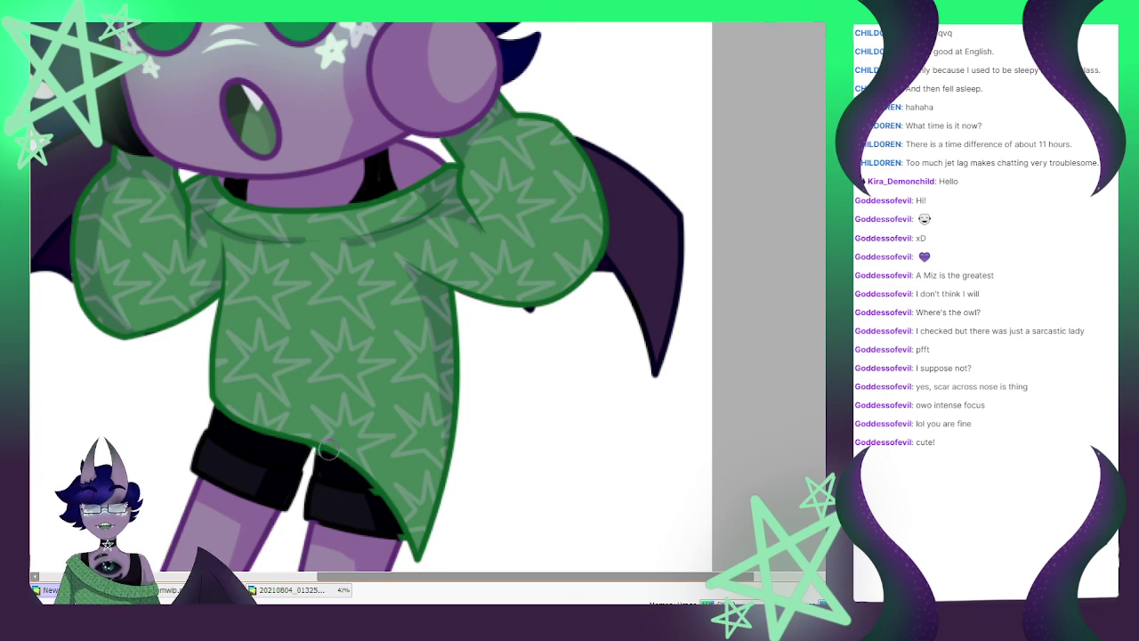
mouse_move(326, 451)
left_mouse_down()
mouse_move(366, 469)
mouse_move(408, 521)
left_mouse_up()
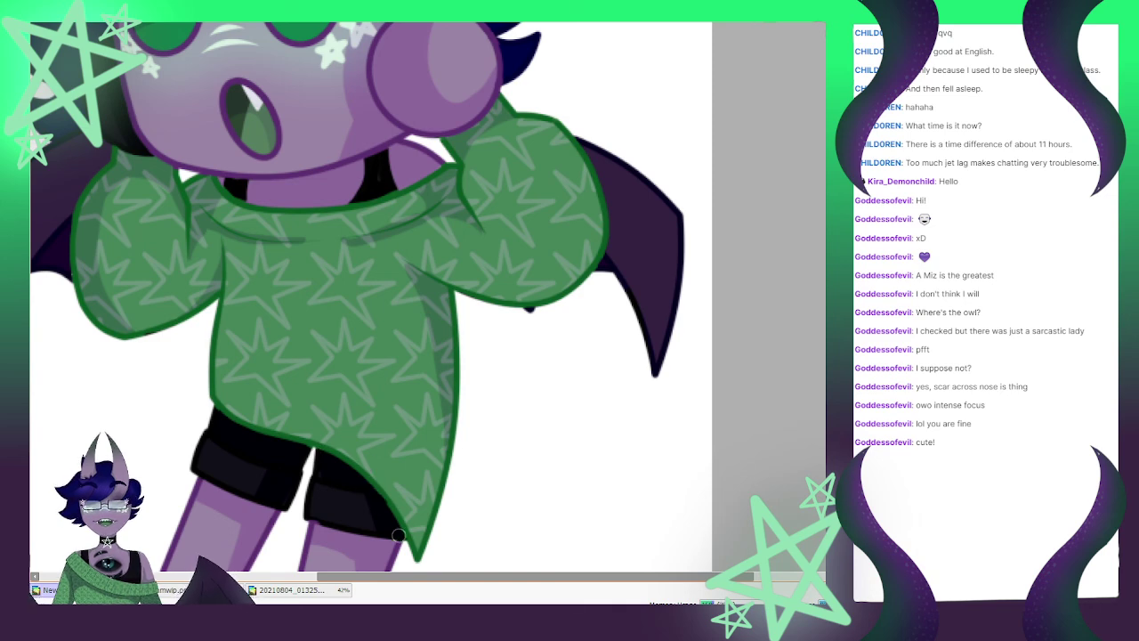
Draw four roughly vertical black fishnet lines across the rear foot, spaced from the toe tip to the ankle
scroll(315, 289, "down", 5)
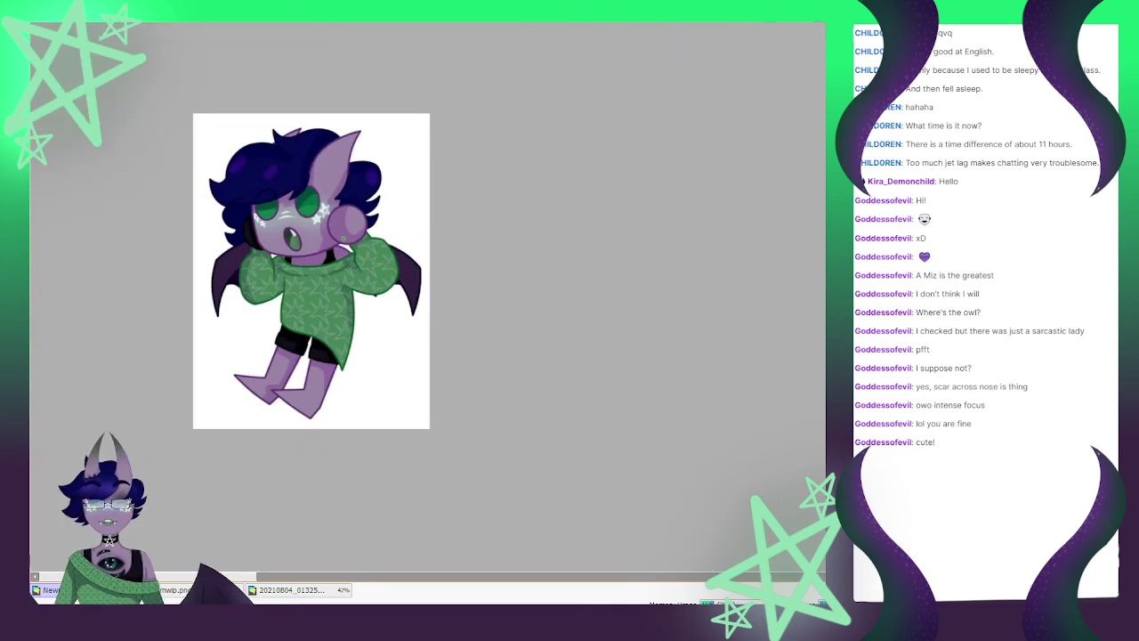
scroll(317, 290, "up", 3)
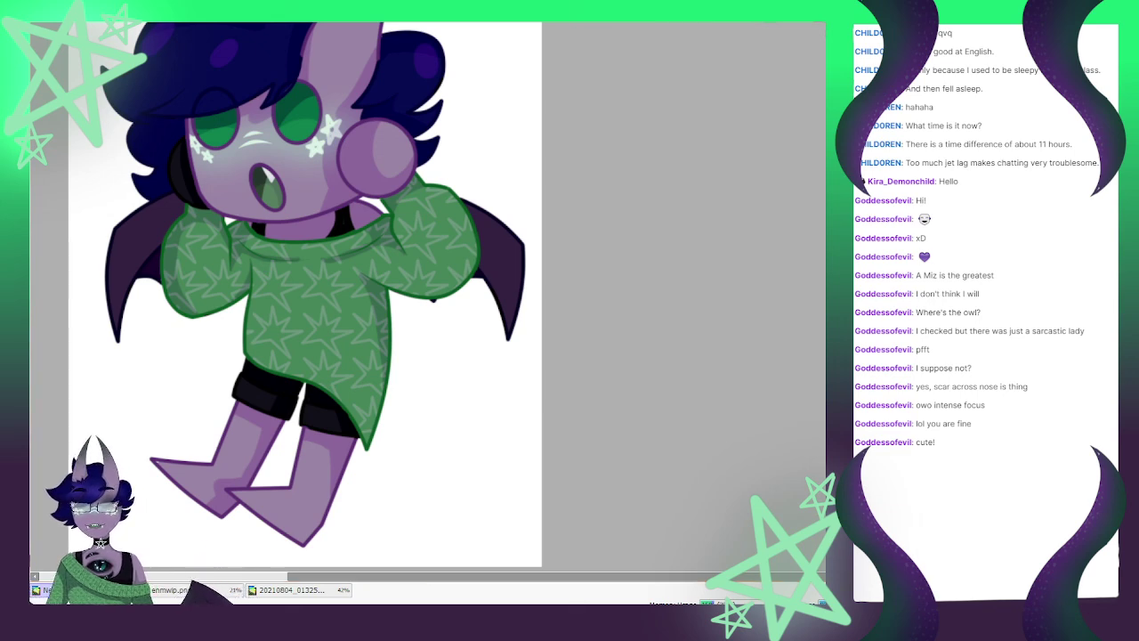
scroll(195, 478, "up", 3)
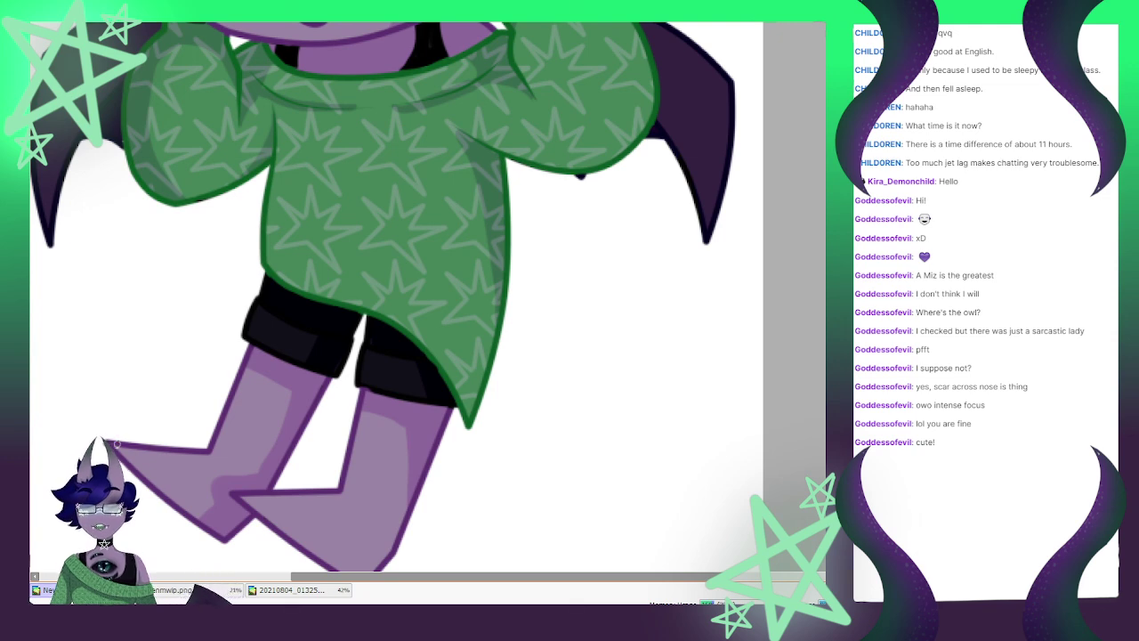
scroll(116, 443, "up", 3)
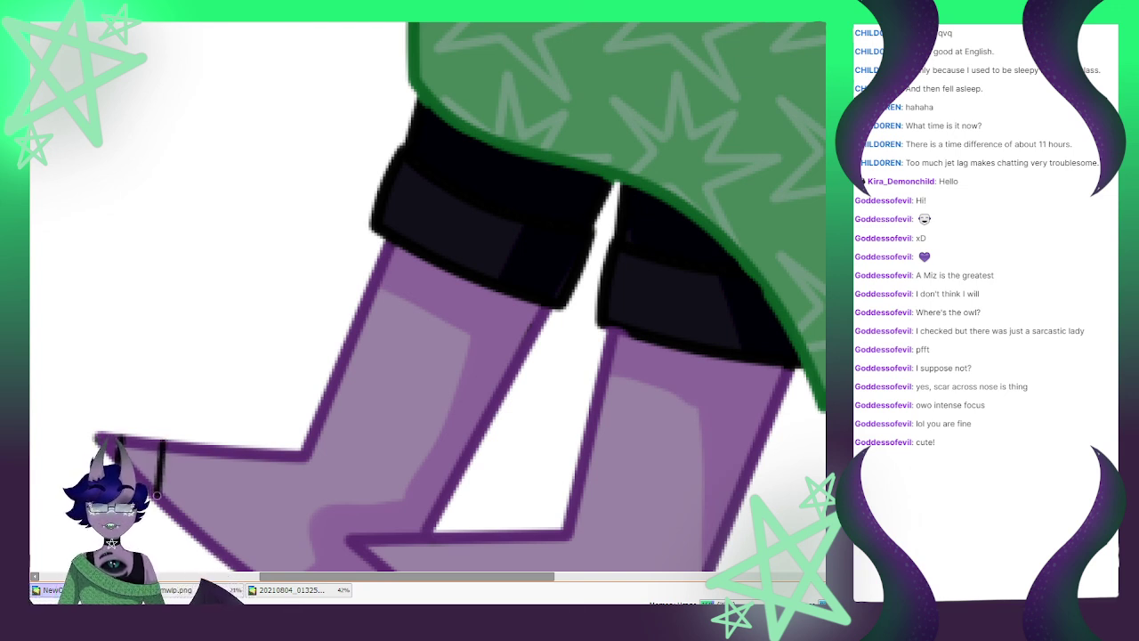
scroll(160, 397, "down", 5)
scroll(184, 418, "up", 4)
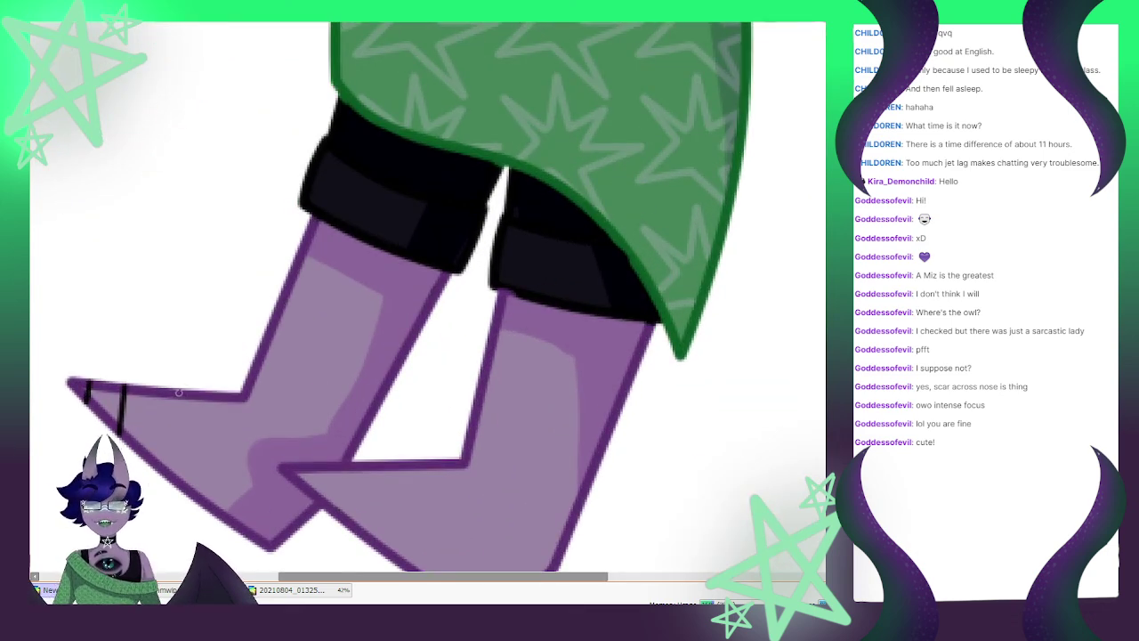
left_click_drag(178, 391, 172, 487)
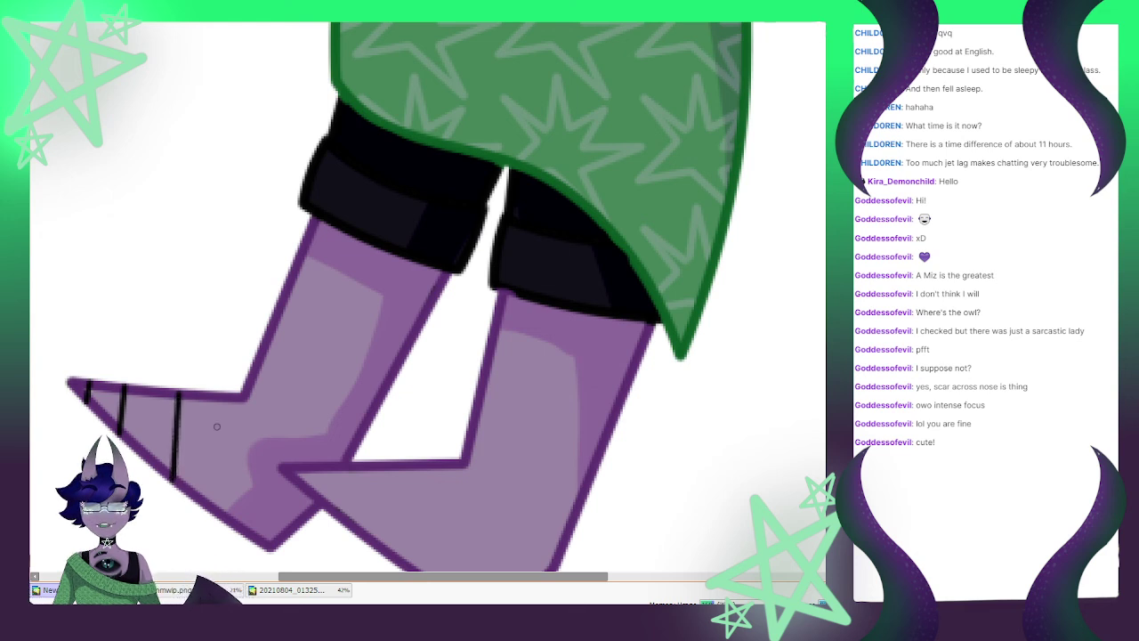
left_click_drag(237, 396, 235, 525)
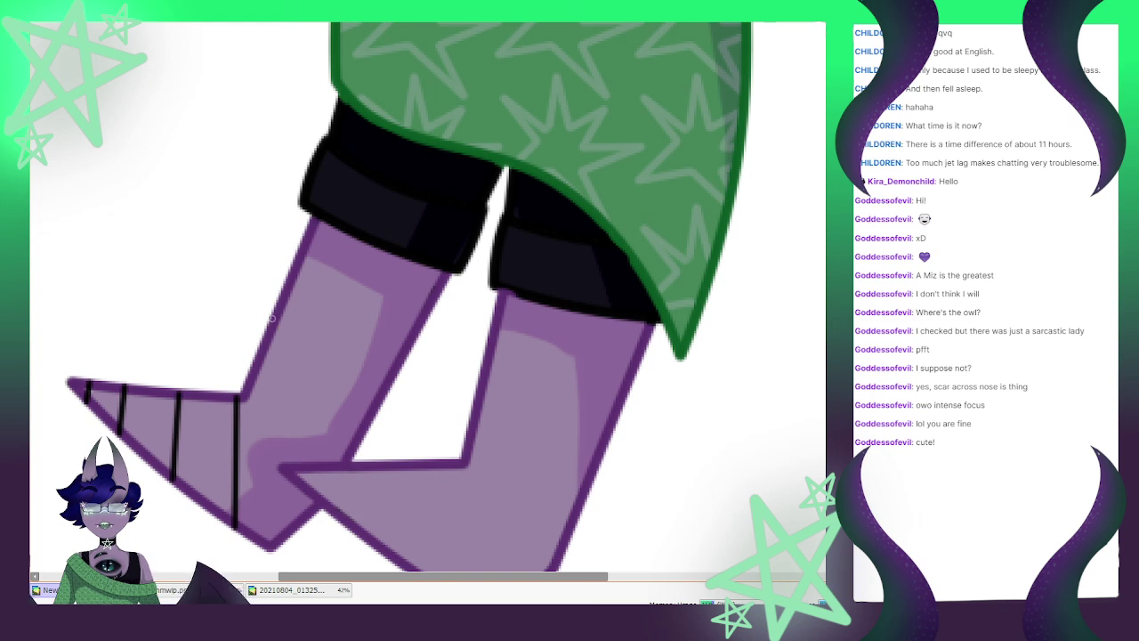
Draw four long black lines down the rear leg from its front edge and shorts cuff, adjusting the upper ends to the leg outline
mouse_move(273, 319)
left_mouse_down()
mouse_move(283, 534)
mouse_move(296, 527)
left_mouse_up()
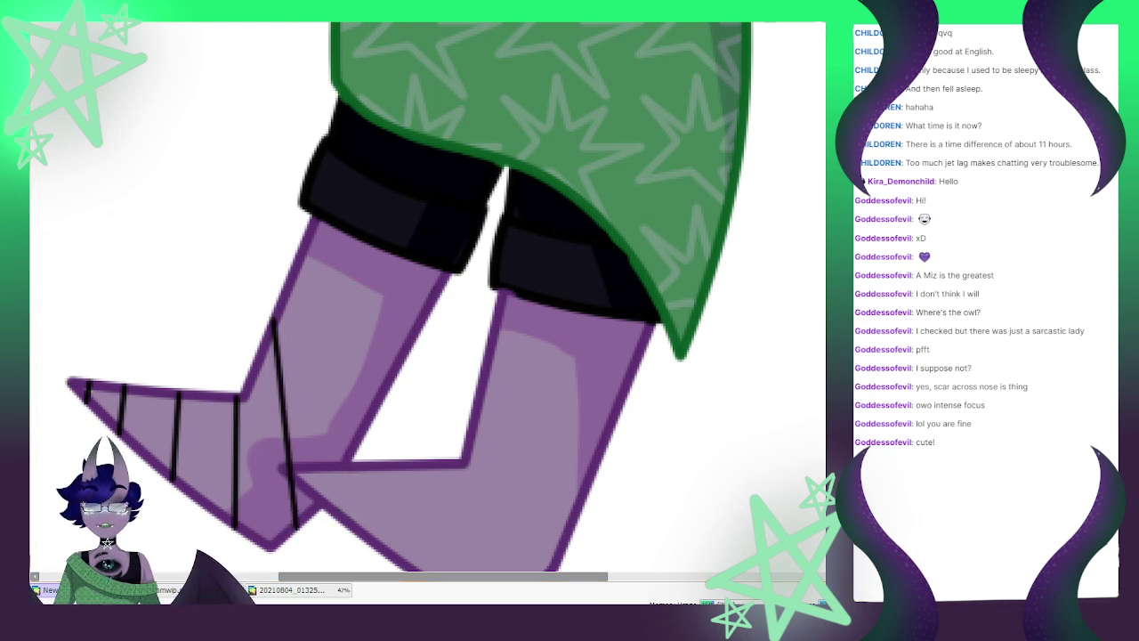
key("ctrl")
left_click_drag(273, 318, 282, 293)
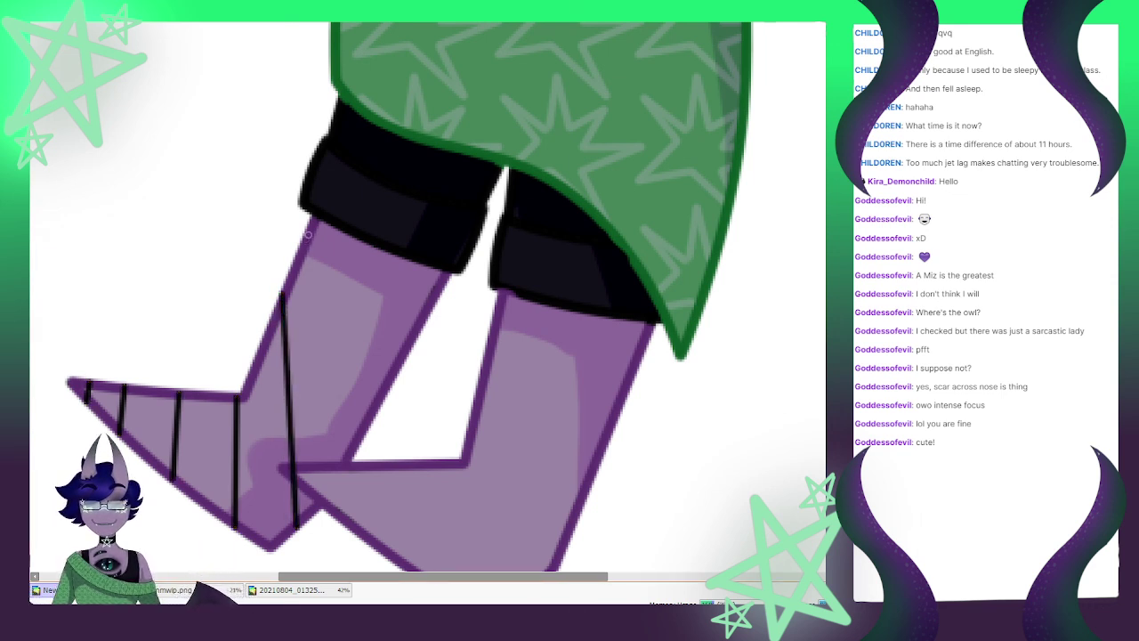
left_click_drag(308, 231, 329, 460)
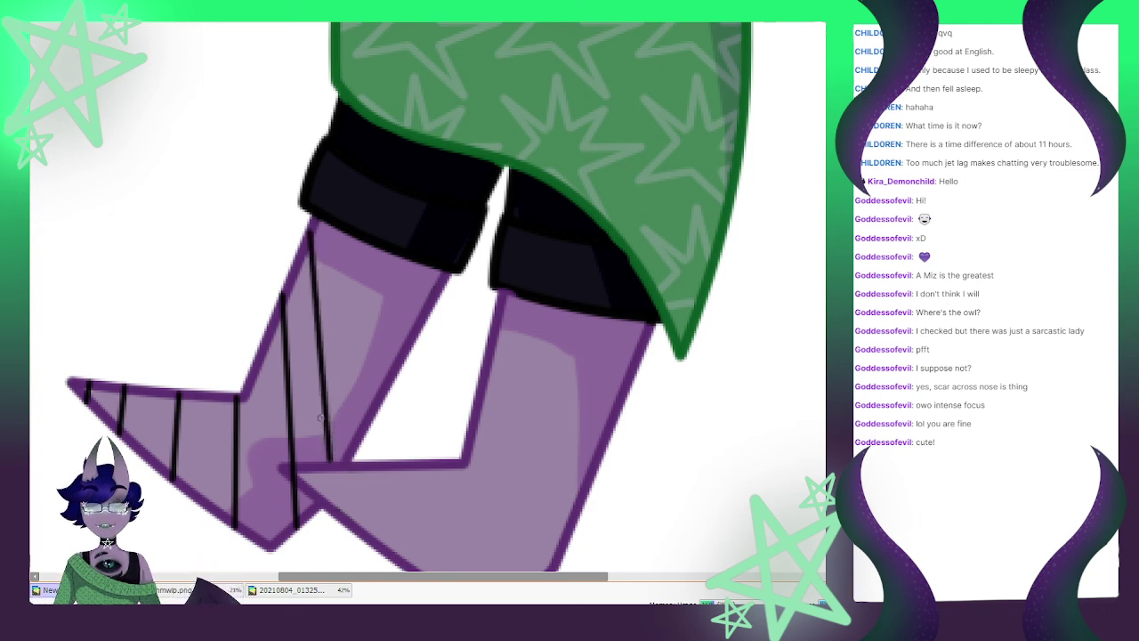
key("ctrl")
key("p")
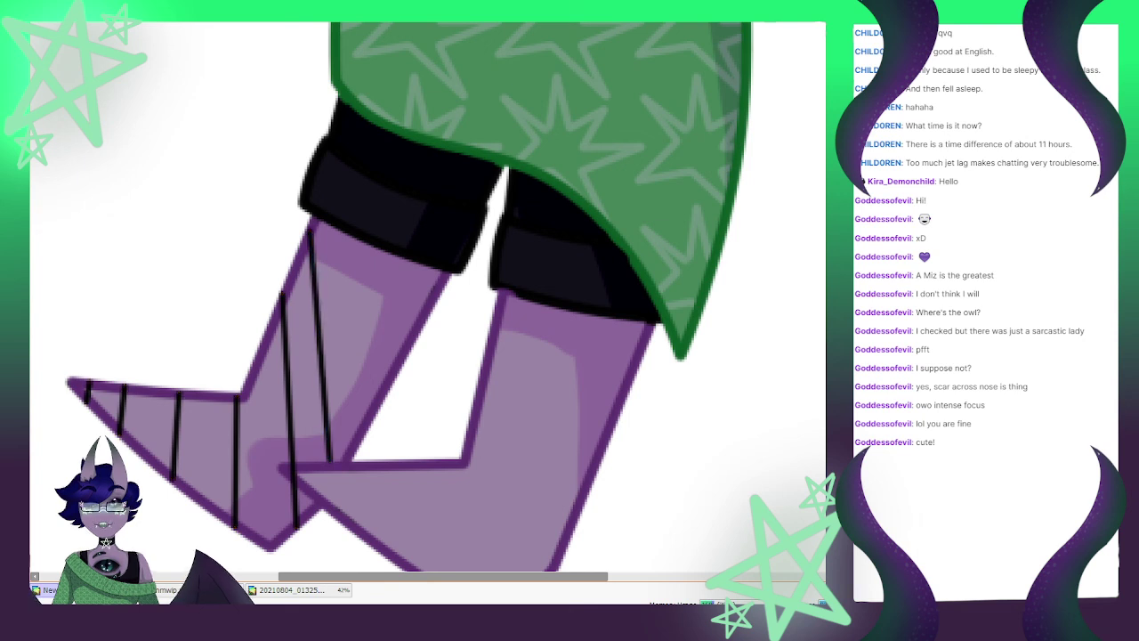
left_click_drag(309, 224, 316, 219)
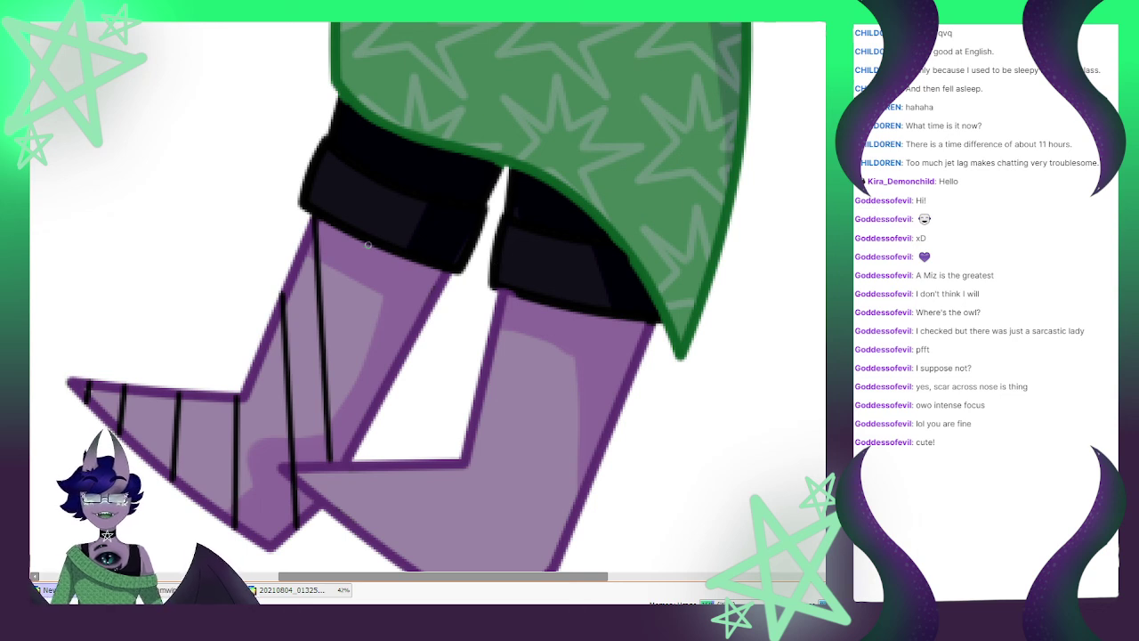
mouse_move(371, 249)
left_mouse_down()
mouse_move(399, 369)
mouse_move(375, 408)
left_mouse_up()
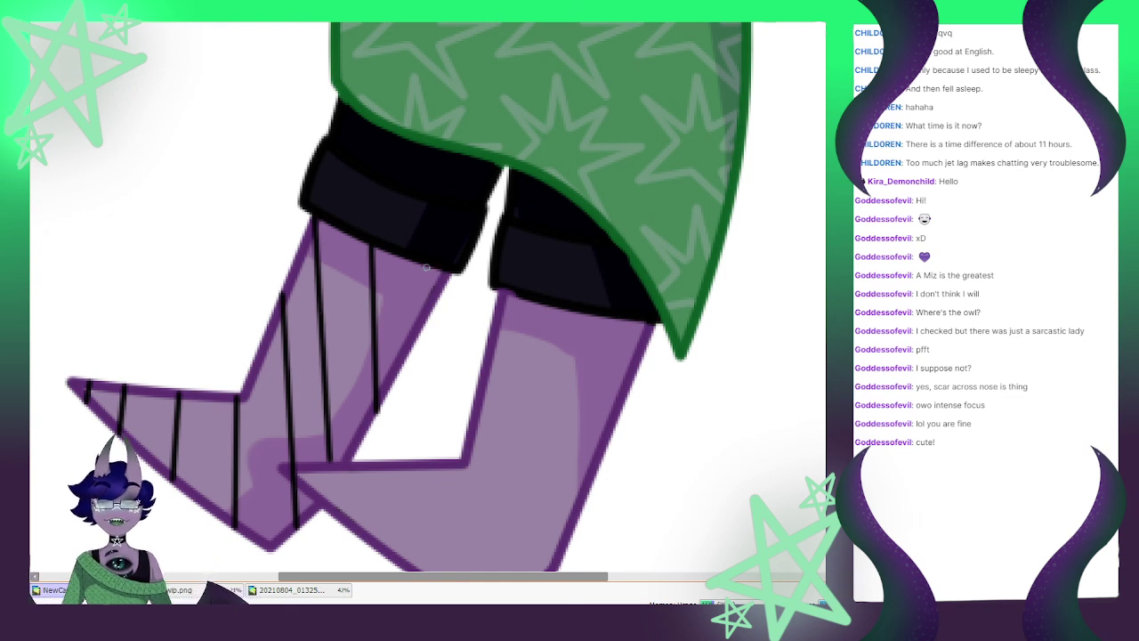
left_click_drag(424, 265, 427, 315)
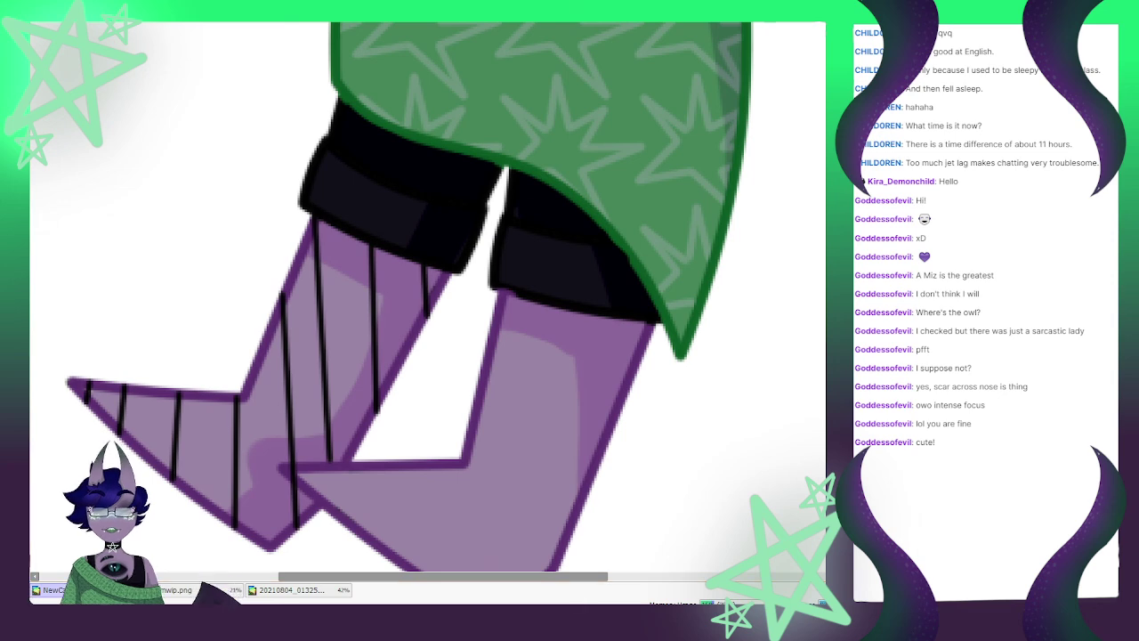
Erase the part of the black heel line that overlaps the toe of the front foot
scroll(325, 488, "up", 2)
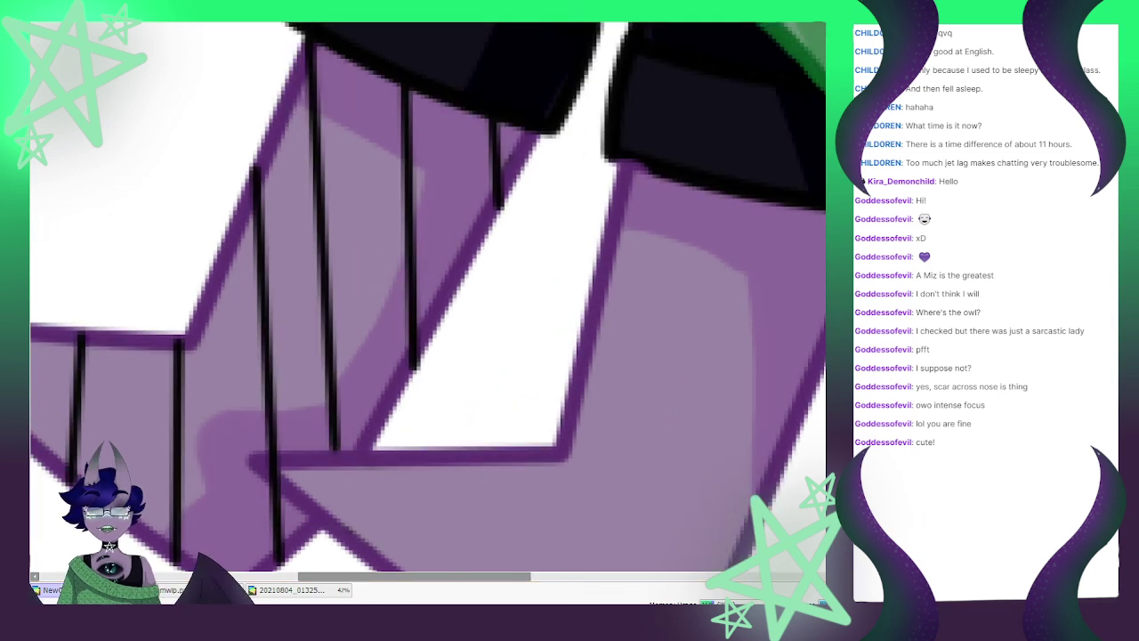
scroll(364, 517, "up", 1)
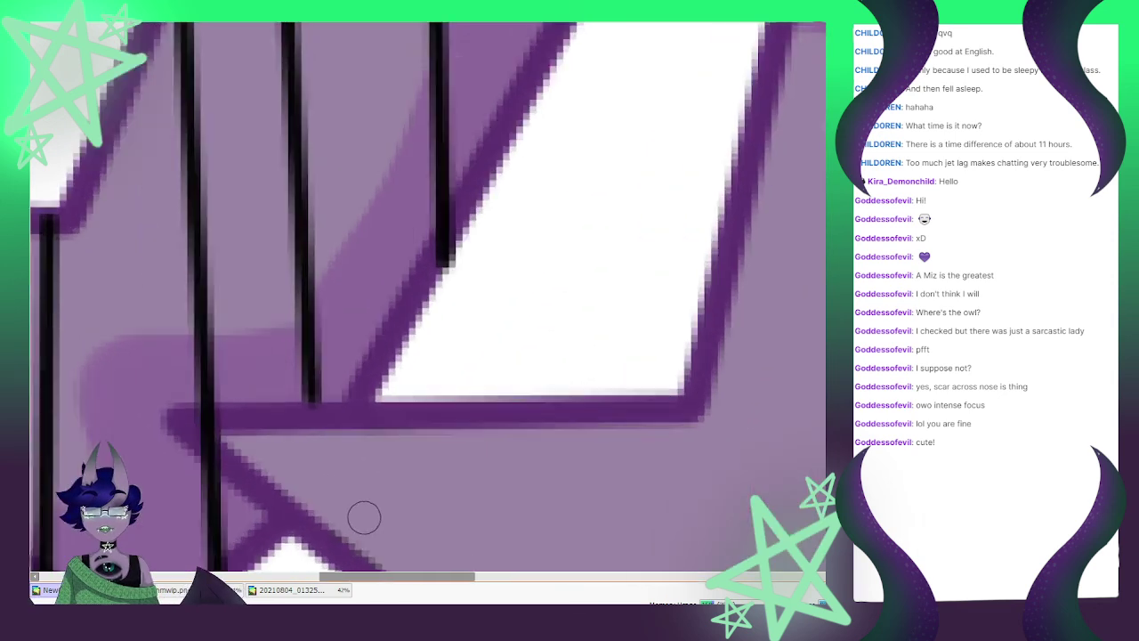
scroll(364, 517, "up", 1)
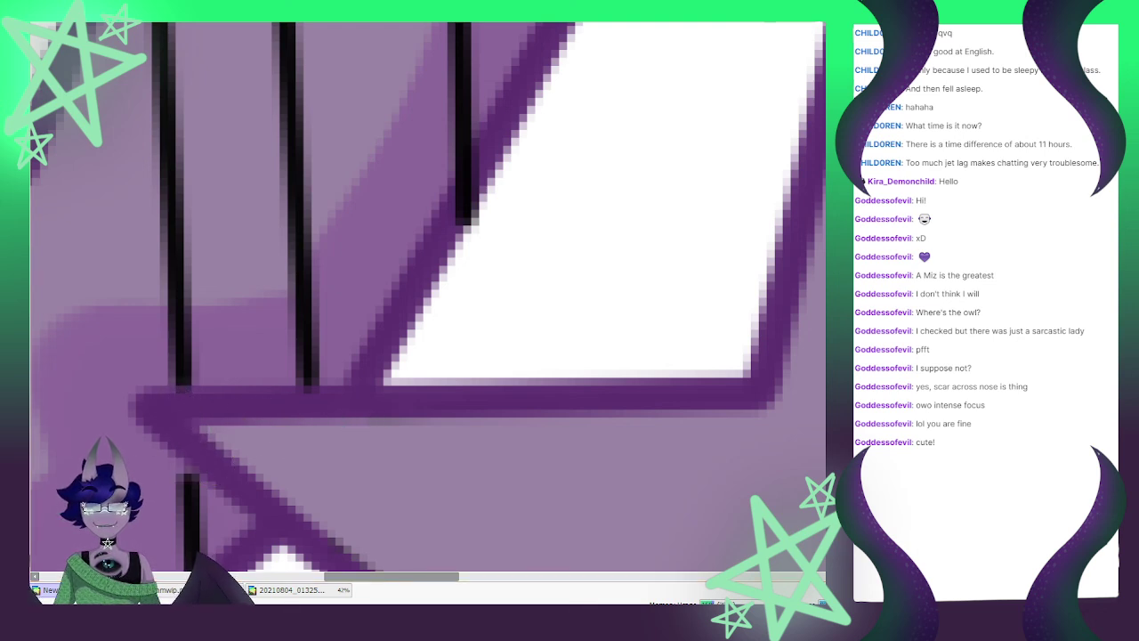
key("ctrl")
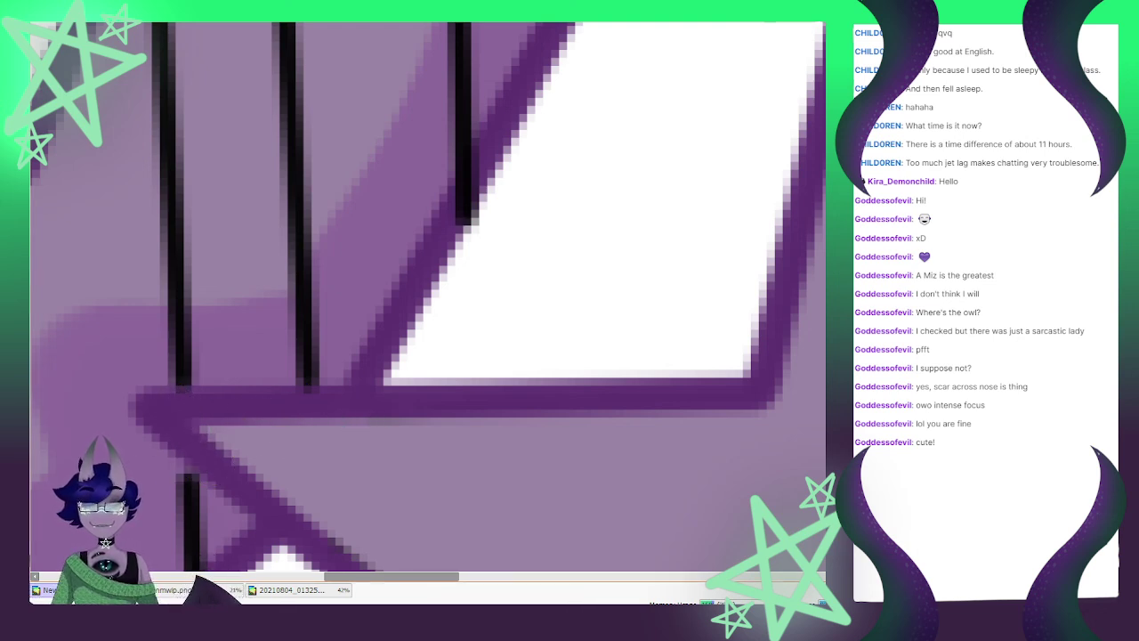
scroll(215, 399, "down", 4)
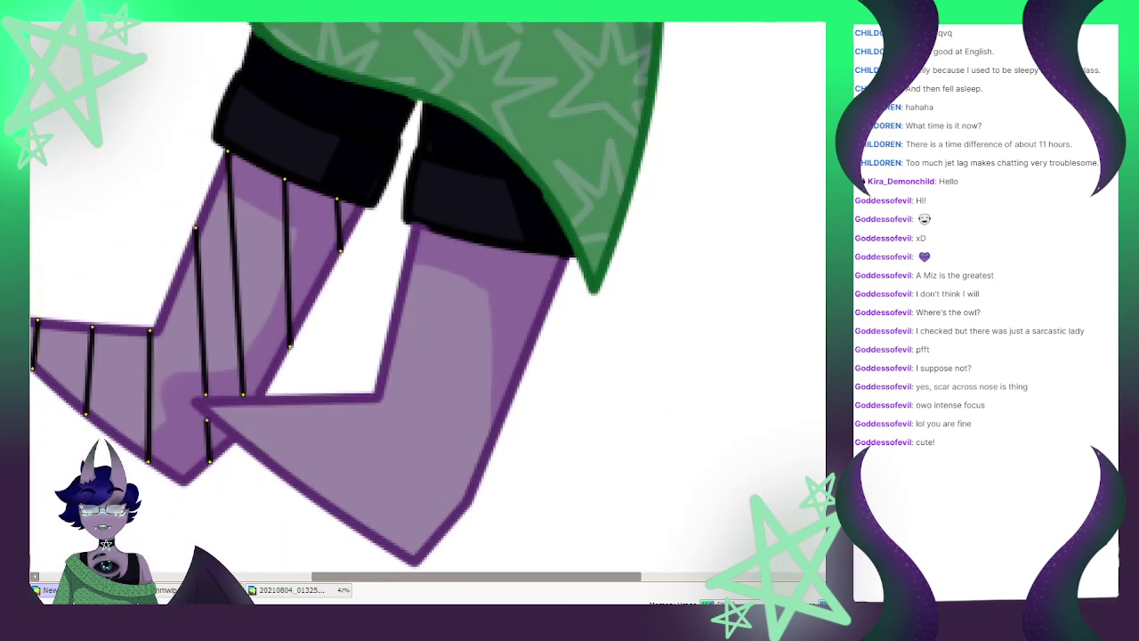
key("ctrl+minus")
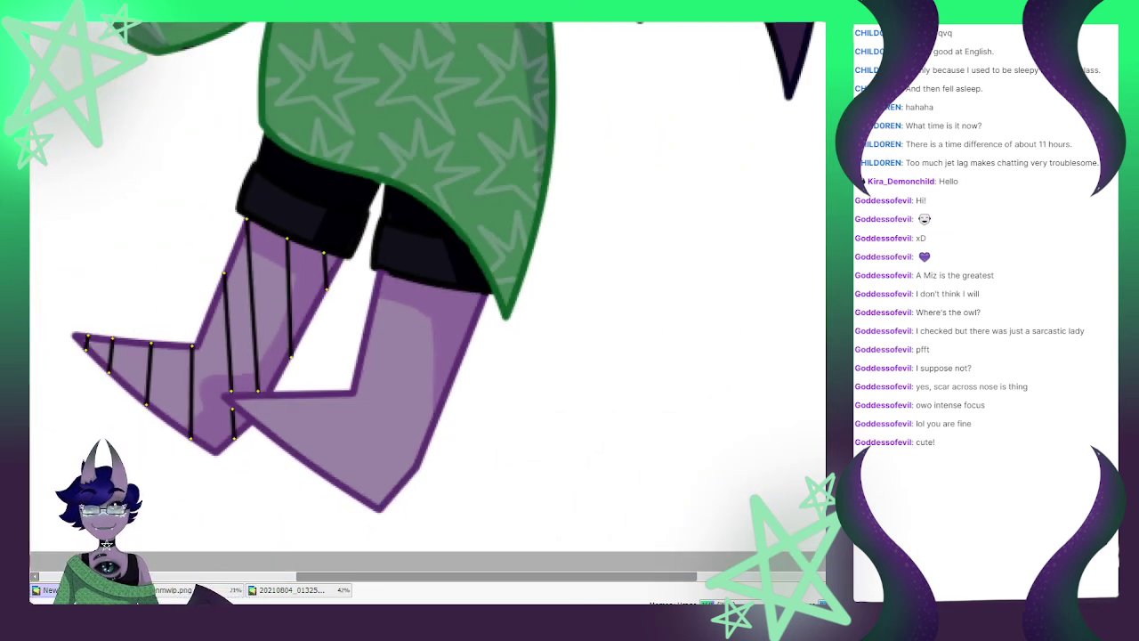
Draw four slanted black lines crossing the rear leg's vertical ones below the shorts cuff, and align the lowest line's ends with the leg outline
scroll(150, 198, "up", 3)
left_click(336, 248)
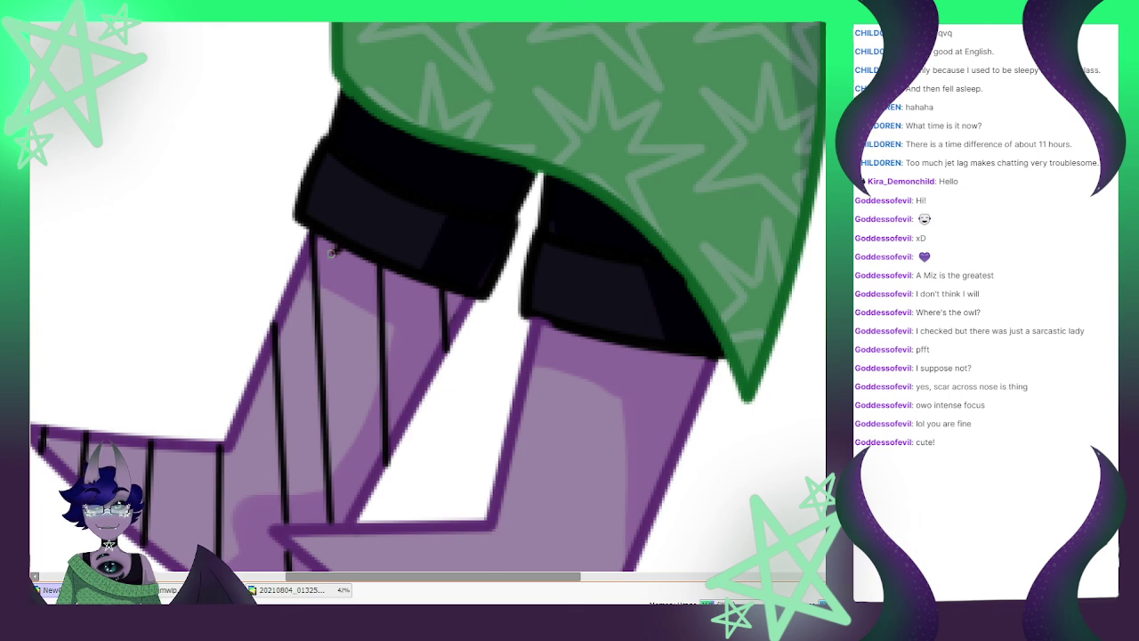
double_click(297, 263)
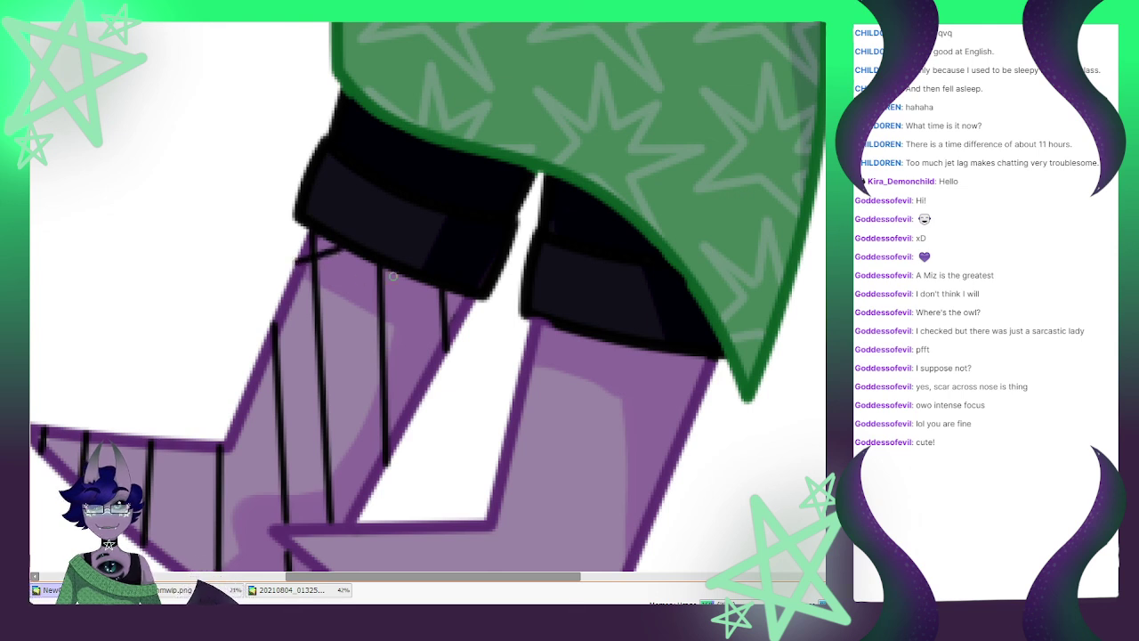
left_click_drag(394, 274, 274, 319)
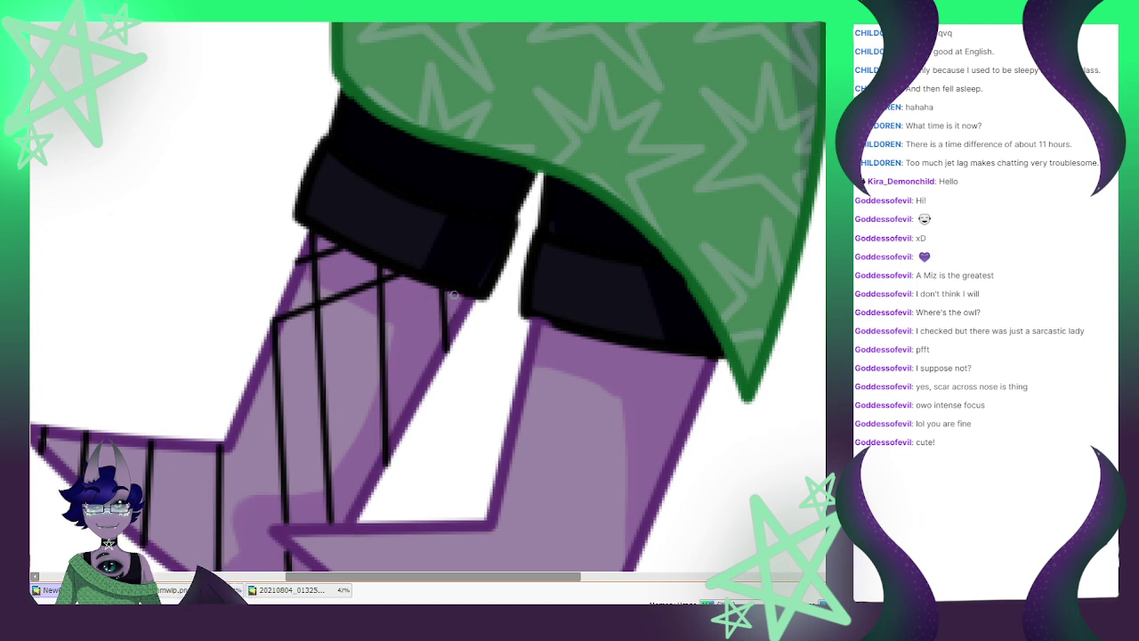
left_click_drag(454, 294, 249, 380)
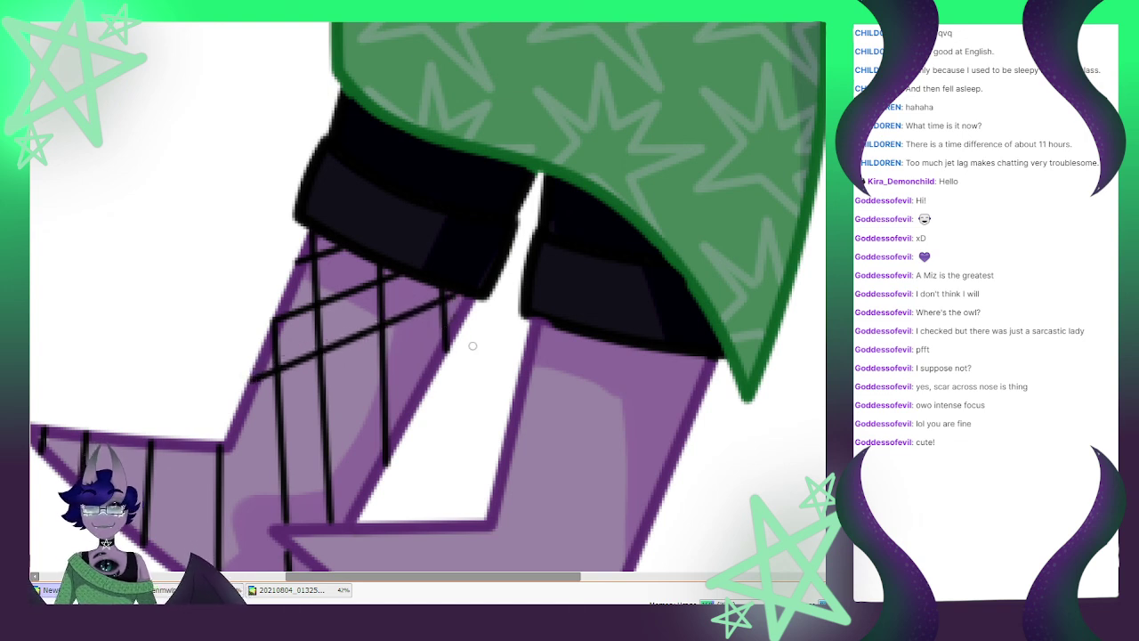
left_click_drag(455, 334, 231, 431)
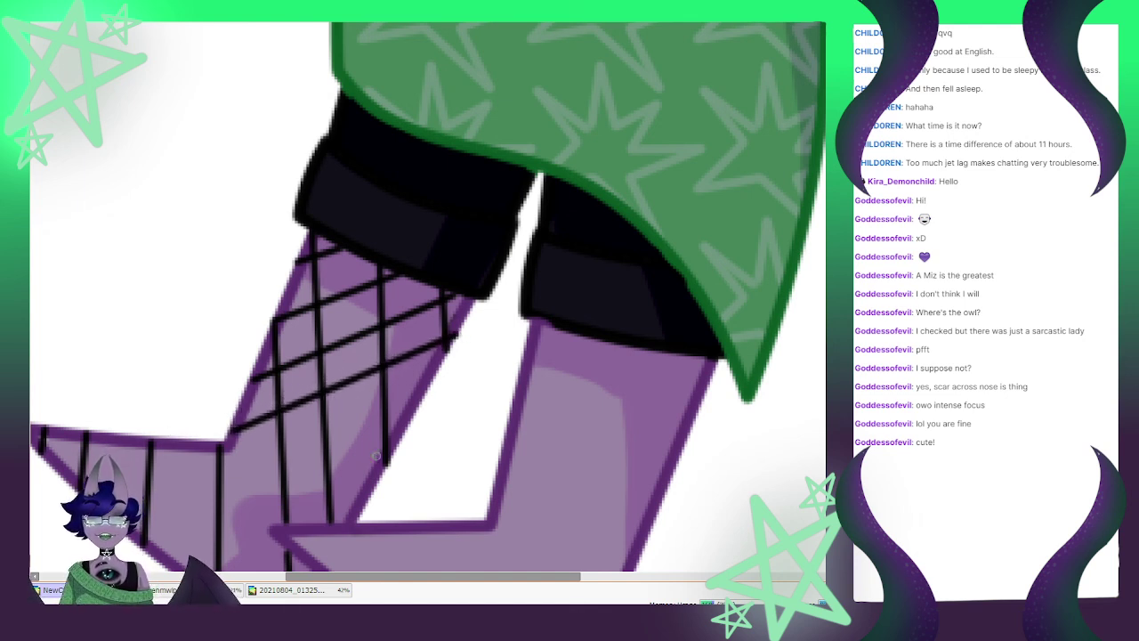
key("ctrl")
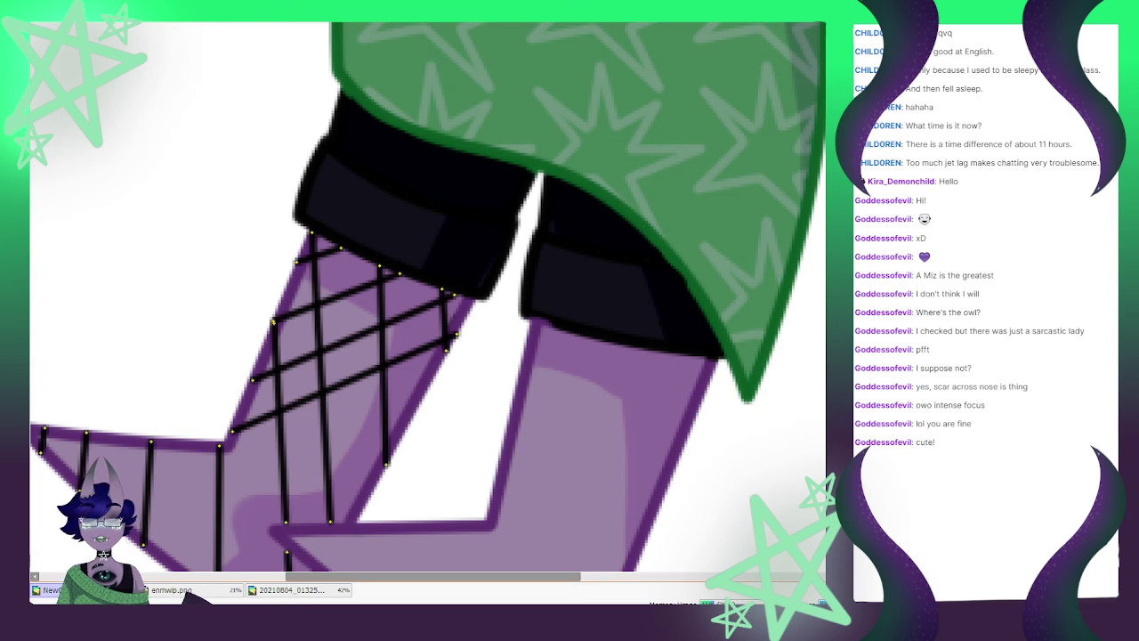
left_click_drag(233, 432, 226, 439)
left_click_drag(457, 334, 448, 348)
Continue the crossing black net lines over the rear leg's ankle and foot, out to the toe
key("e")
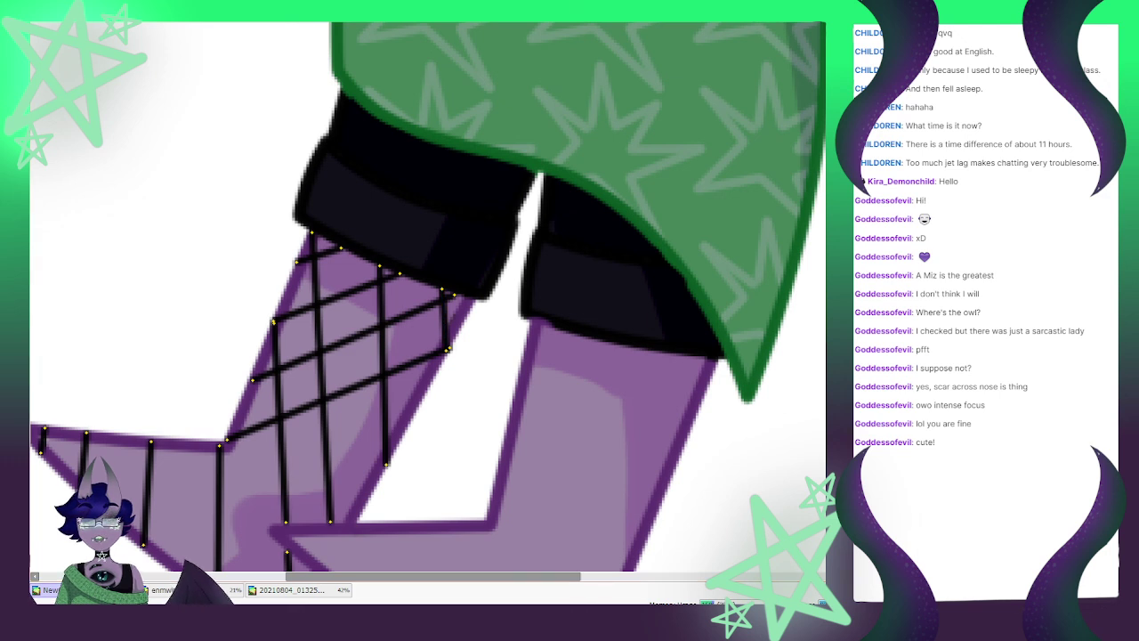
key("b")
left_click_drag(397, 437, 180, 453)
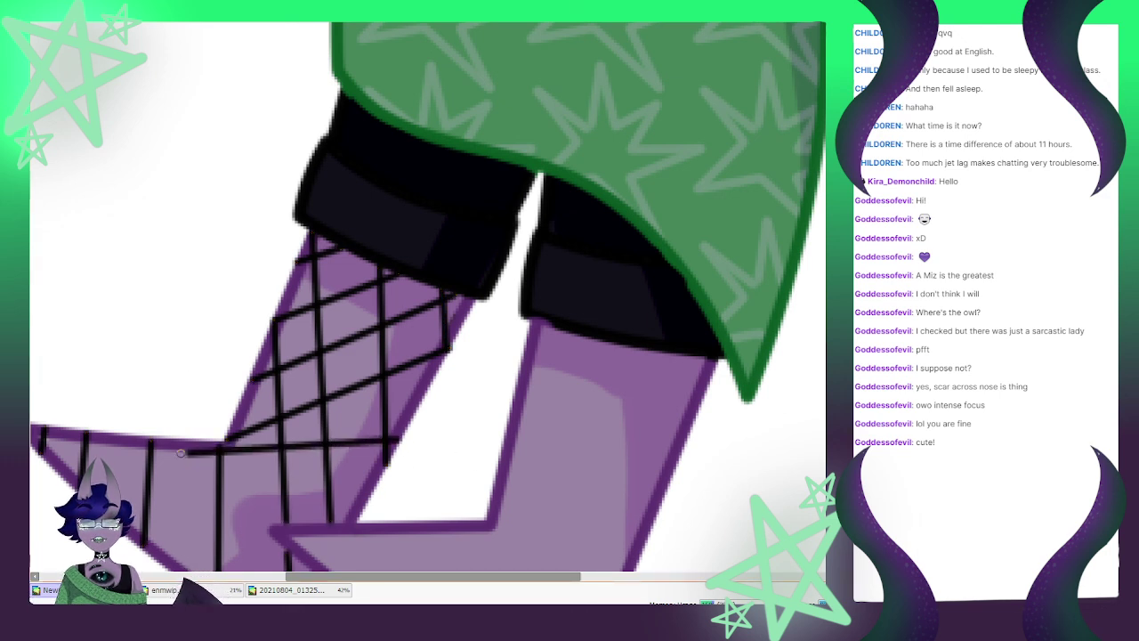
scroll(62, 456, "down", 2)
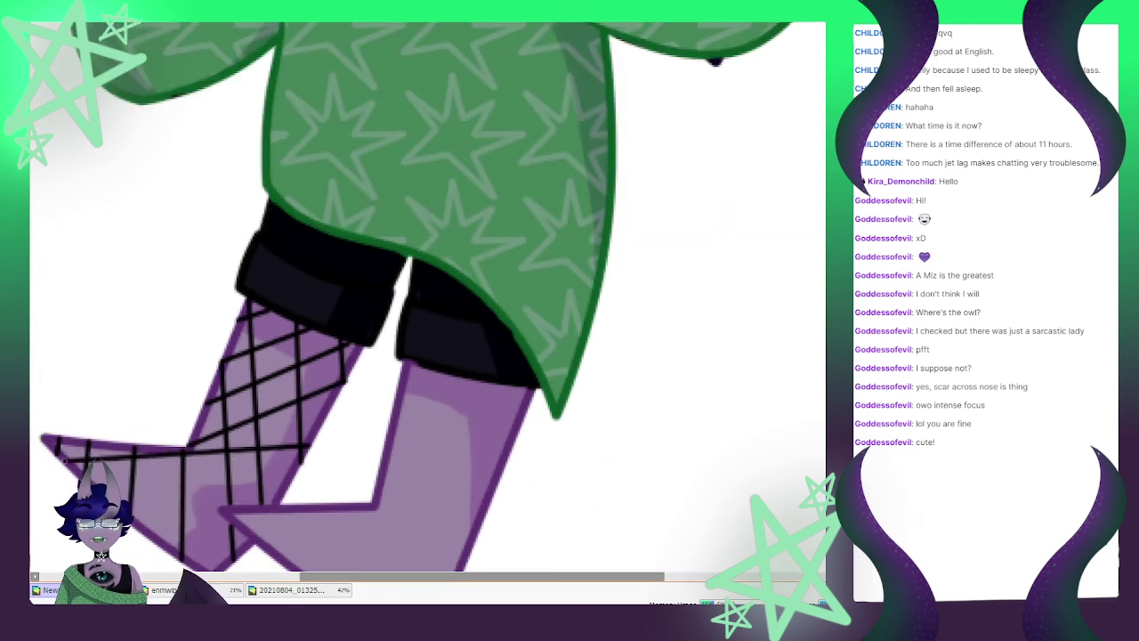
scroll(61, 451, "up", 1)
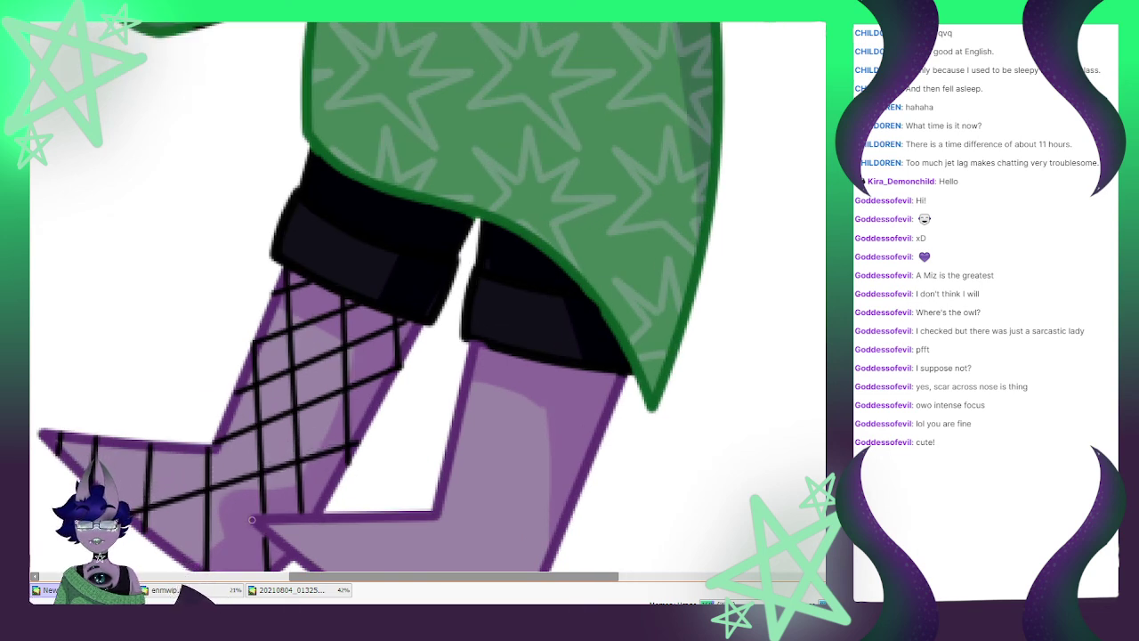
left_click_drag(171, 442, 143, 443)
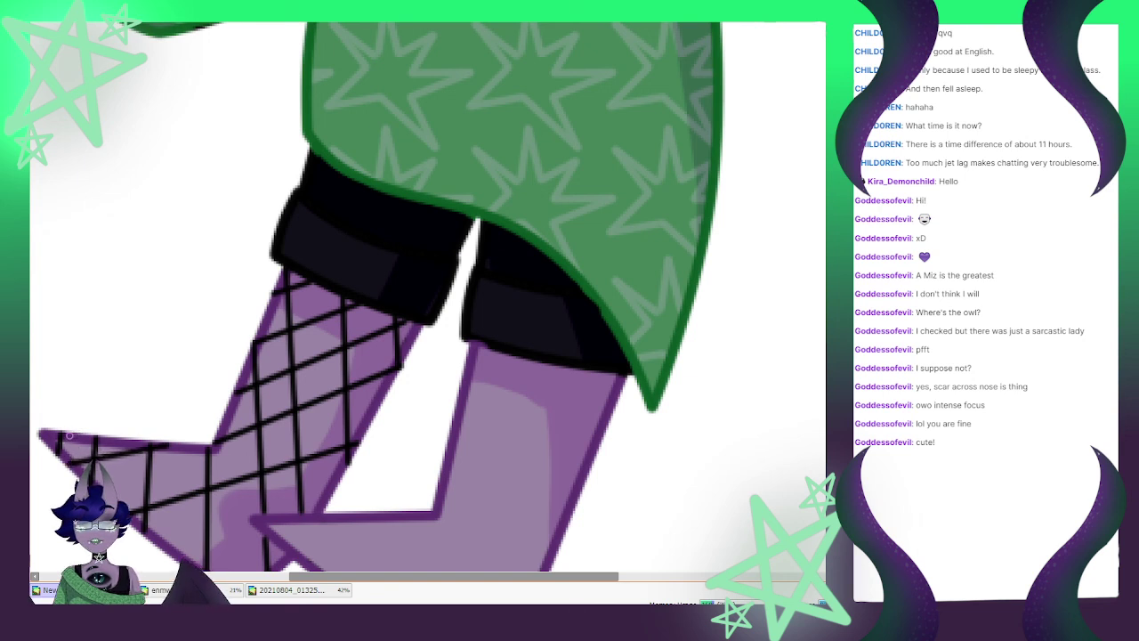
scroll(240, 326, "down", 3)
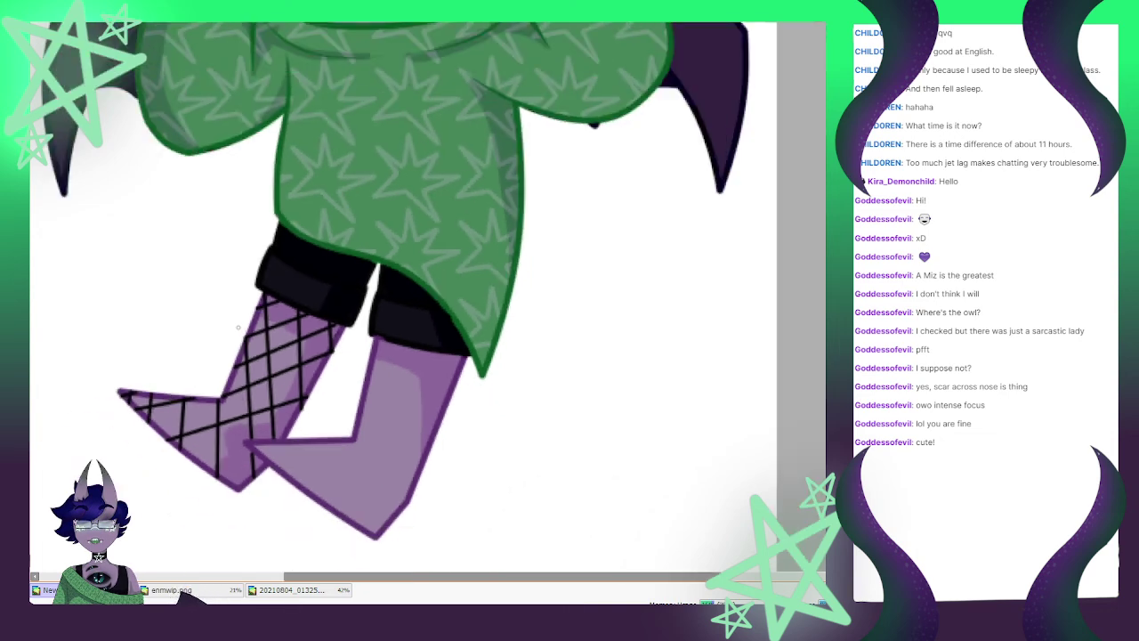
Draw another slanted black line across the rear heel and erase the part overlapping the front foot's toe
scroll(232, 467, "up", 4)
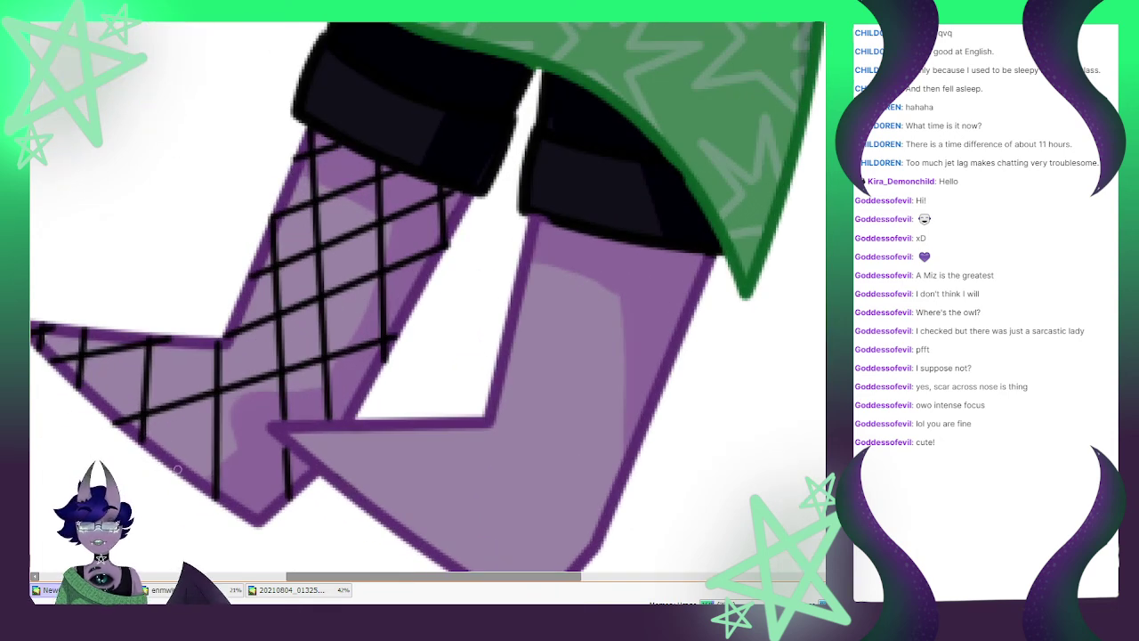
mouse_move(176, 469)
left_mouse_down()
mouse_move(258, 463)
mouse_move(358, 413)
mouse_move(359, 402)
left_mouse_up()
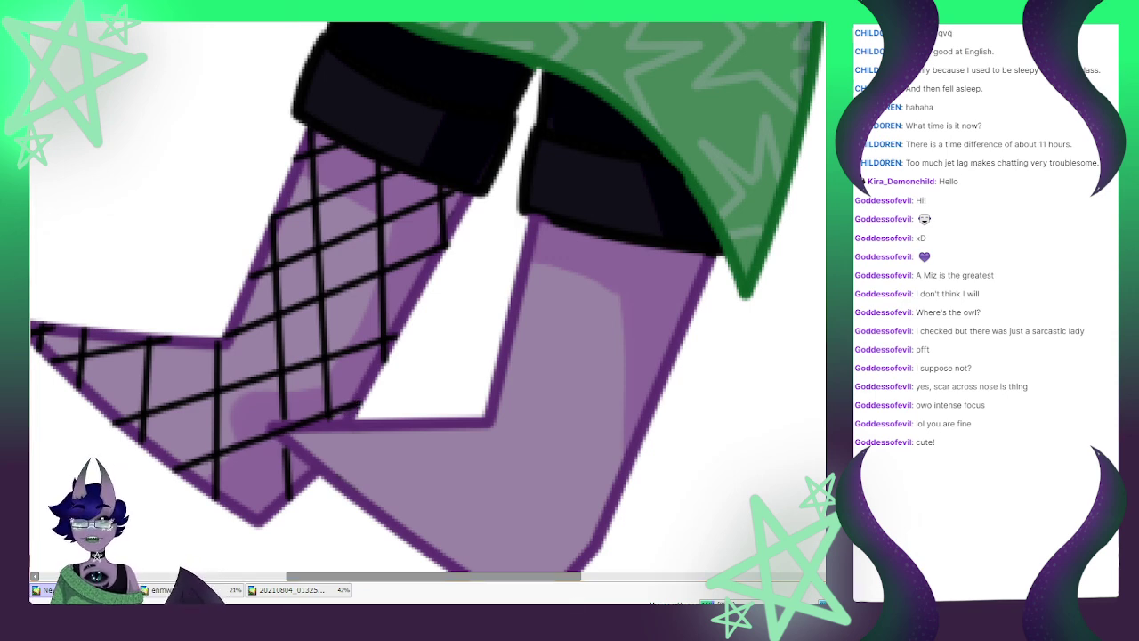
scroll(281, 433, "up", 2)
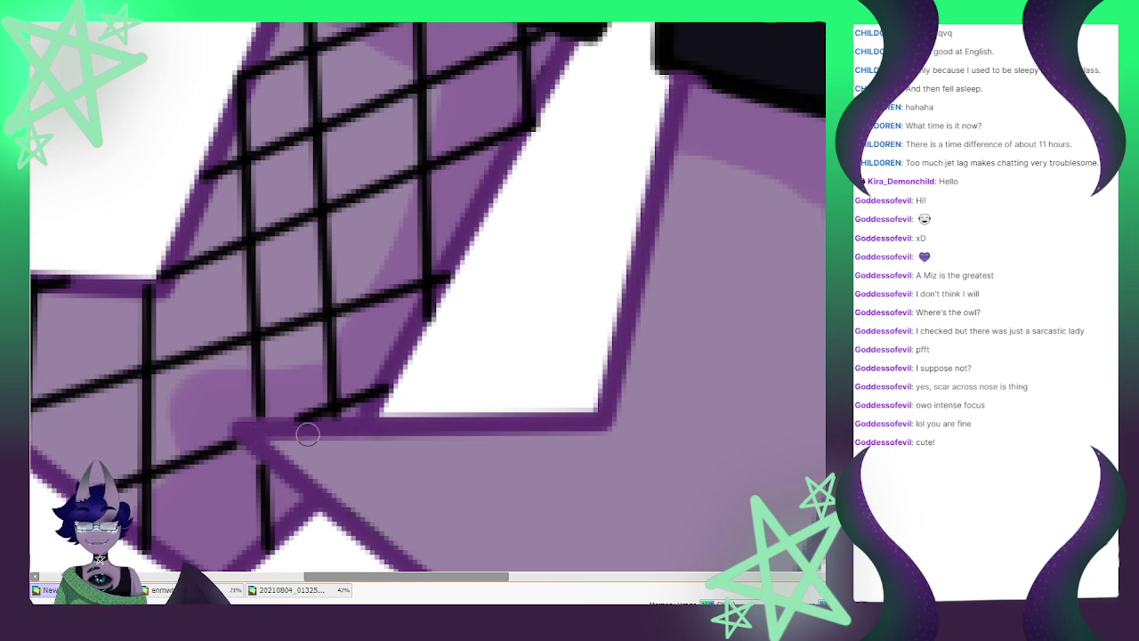
Draw four slanted black net lines across the front leg below the shorts cuff, moving the second line's lower end farther down the leg outline
scroll(260, 445, "down", 4)
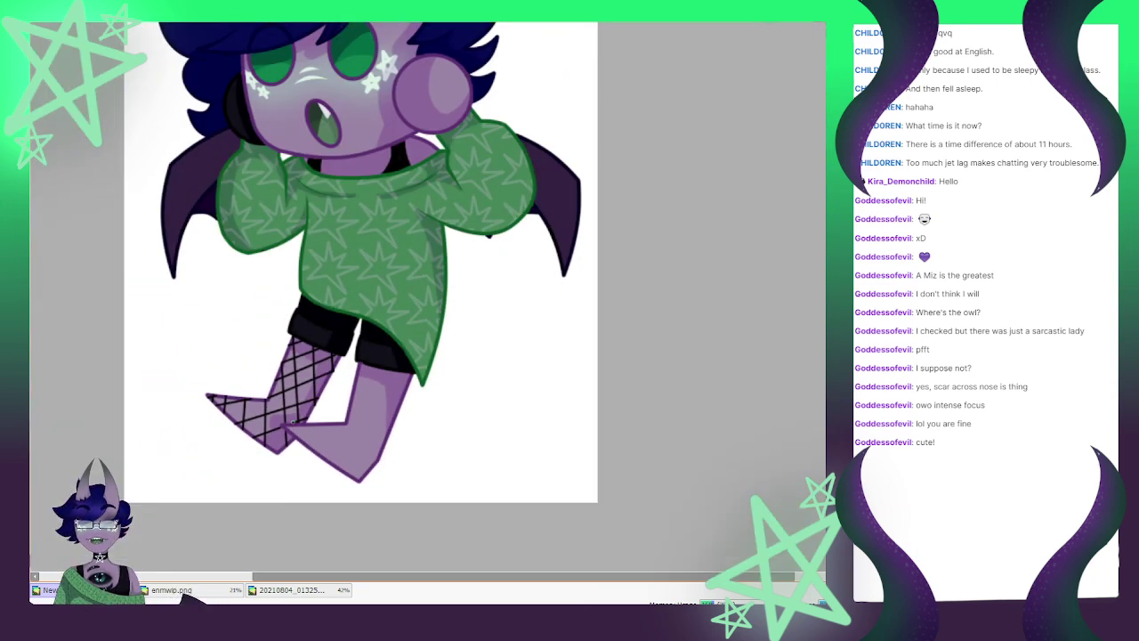
scroll(414, 417, "up", 1)
scroll(414, 417, "up", 1)
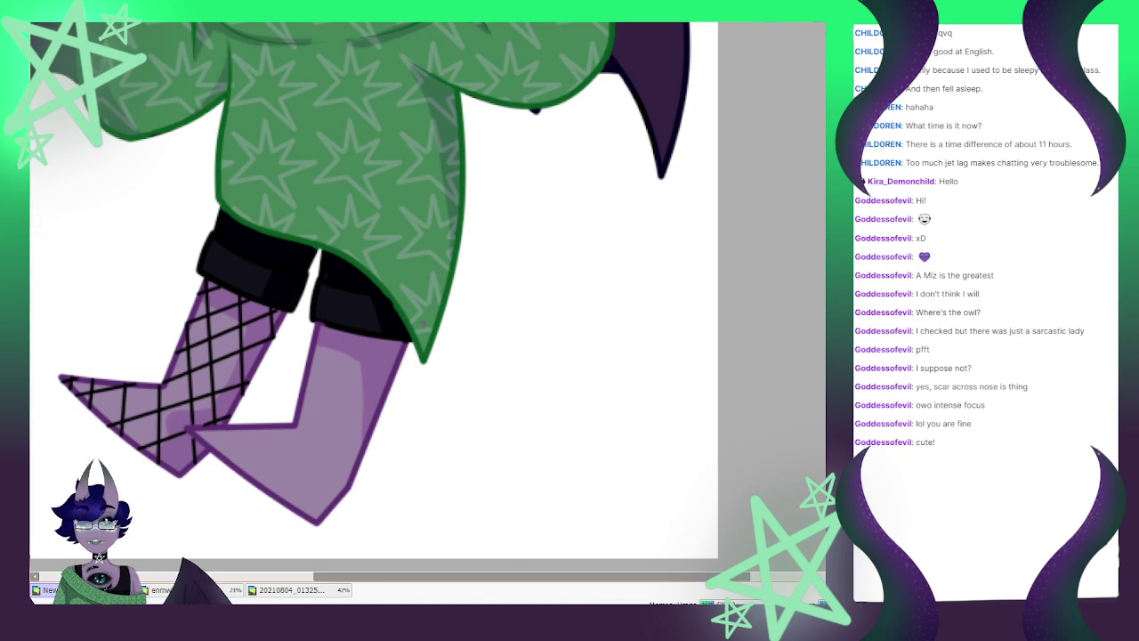
scroll(331, 330, "up", 1)
left_click_drag(319, 337, 326, 334)
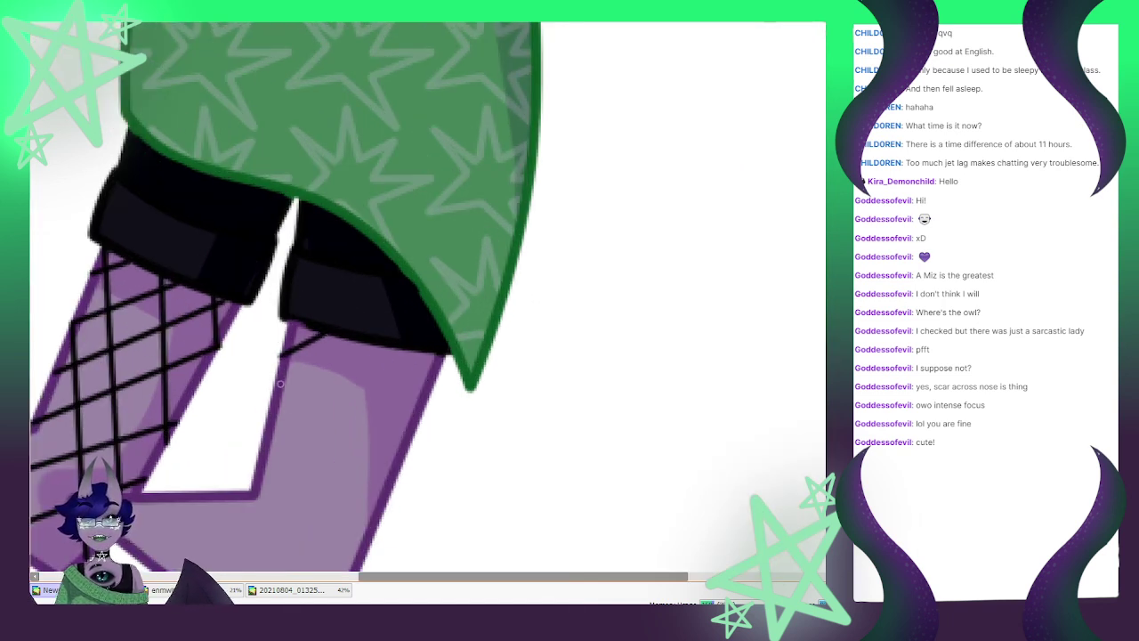
left_click_drag(278, 385, 374, 344)
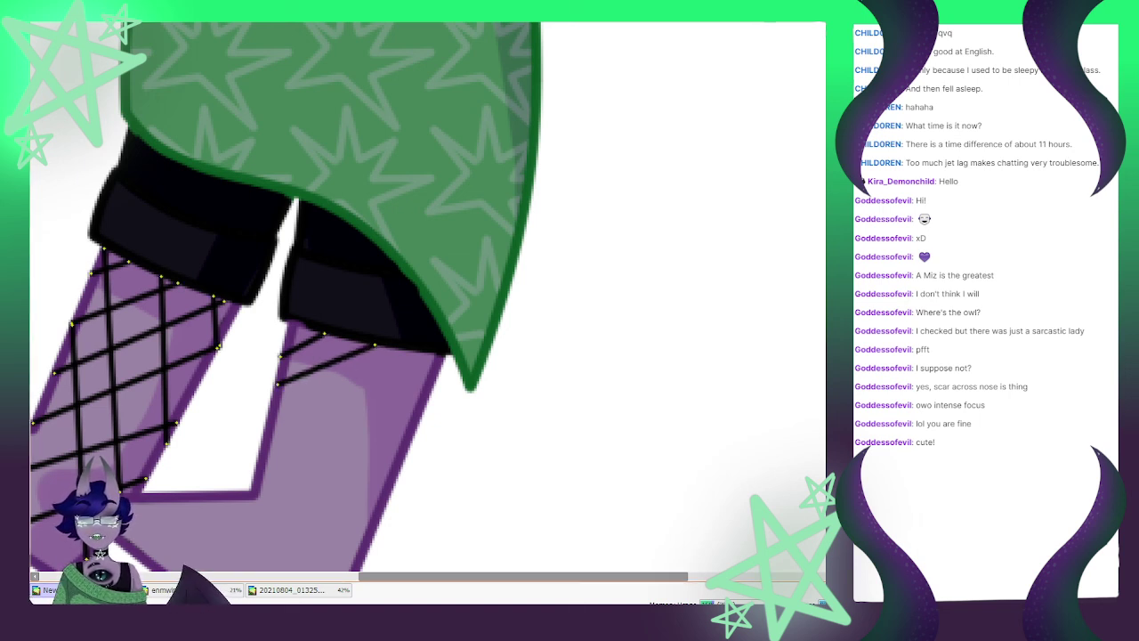
left_click_drag(277, 385, 271, 404)
key("ctrl")
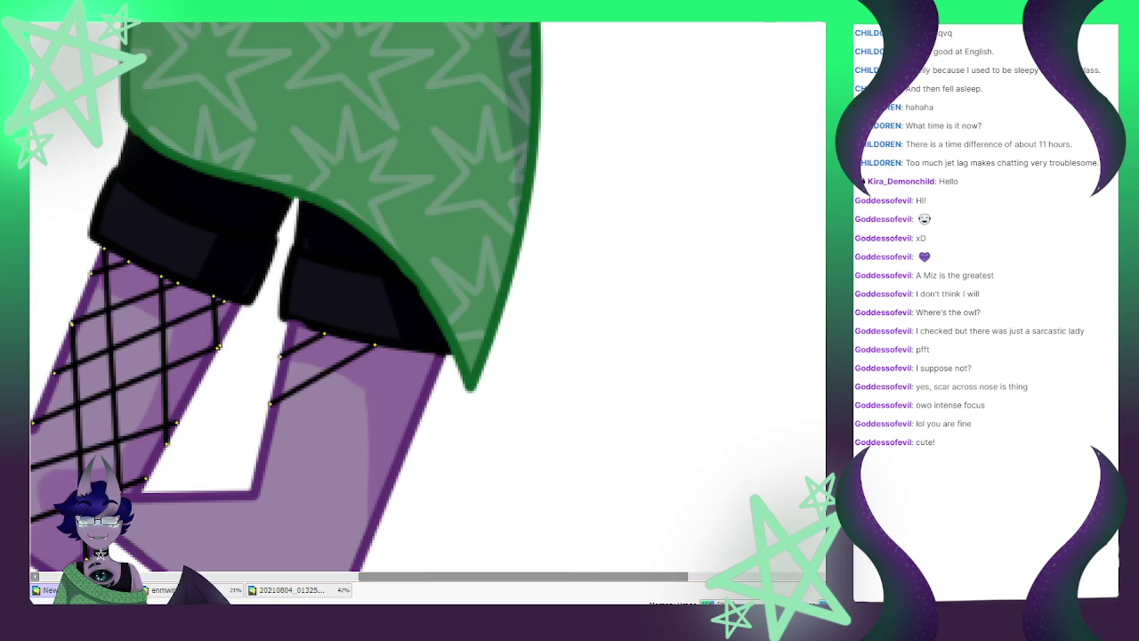
left_click_drag(264, 442, 441, 354)
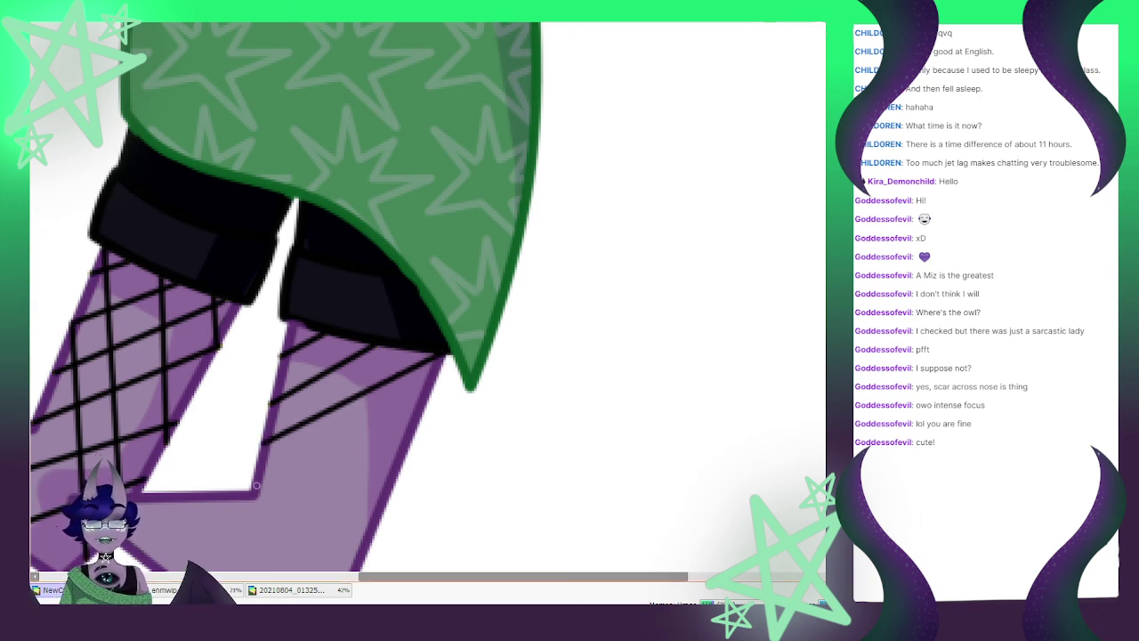
left_click_drag(256, 485, 427, 403)
Continue the slanted black net lines over the front foot, from the toe and sole up to the back of the ankle
scroll(183, 503, "down", 2)
scroll(187, 494, "up", 2)
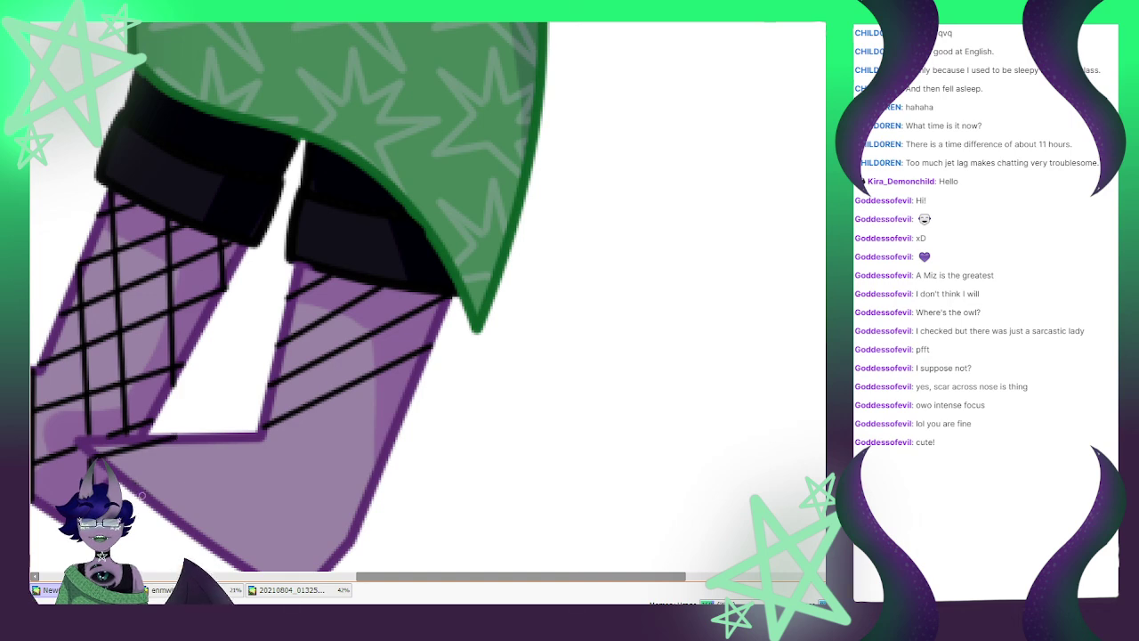
mouse_move(143, 494)
left_mouse_down()
mouse_move(366, 438)
mouse_move(403, 411)
left_mouse_up()
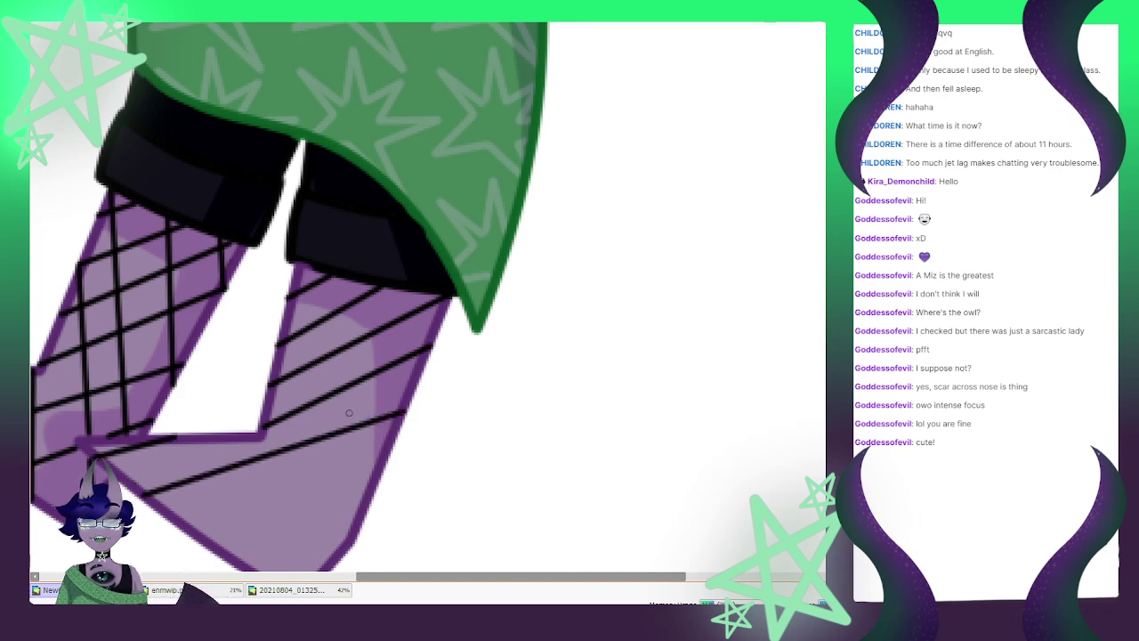
scroll(349, 412, "down", 3)
scroll(201, 464, "up", 3)
left_click_drag(203, 473, 361, 425)
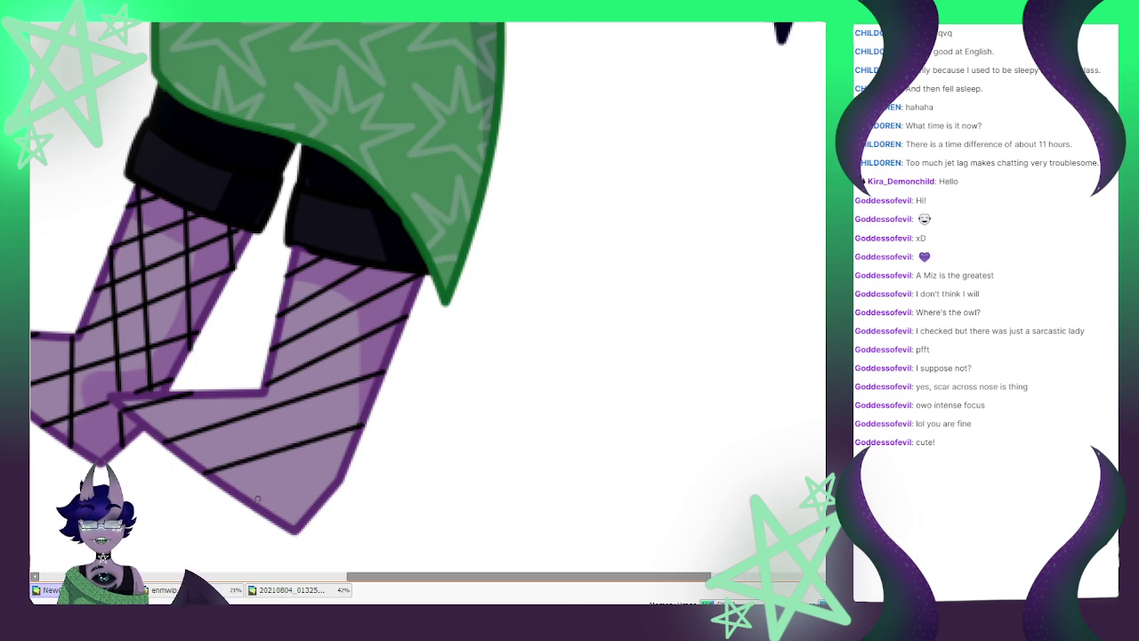
Draw the lowest slanted black line across the front heel, undo the stray extension, and end the line on the leg outline
left_click_drag(246, 500, 336, 481)
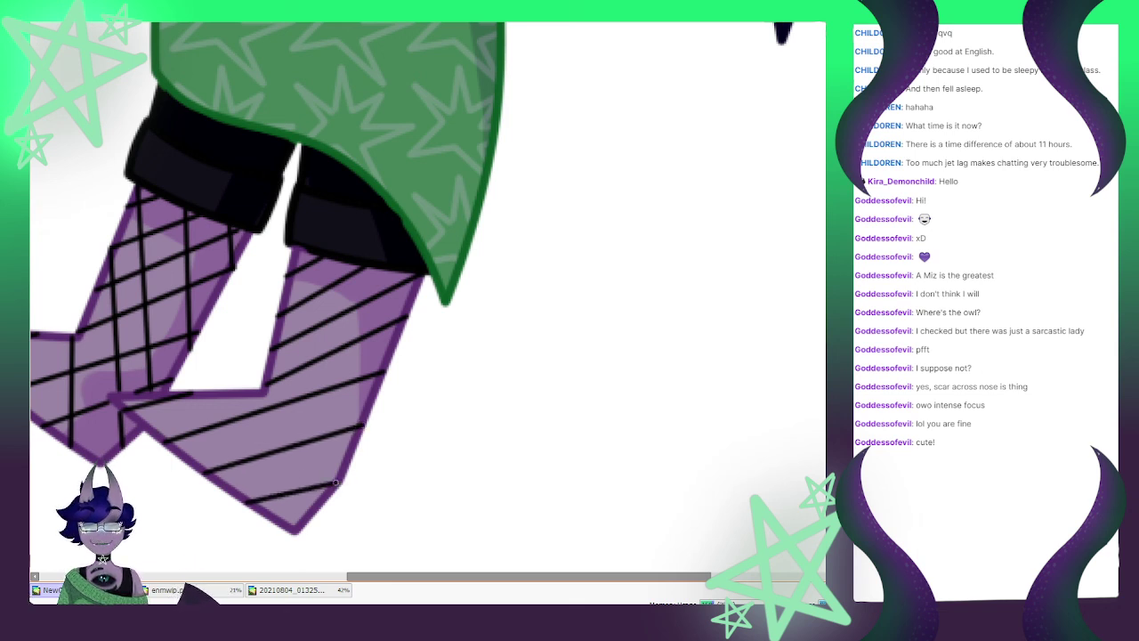
left_click(341, 481)
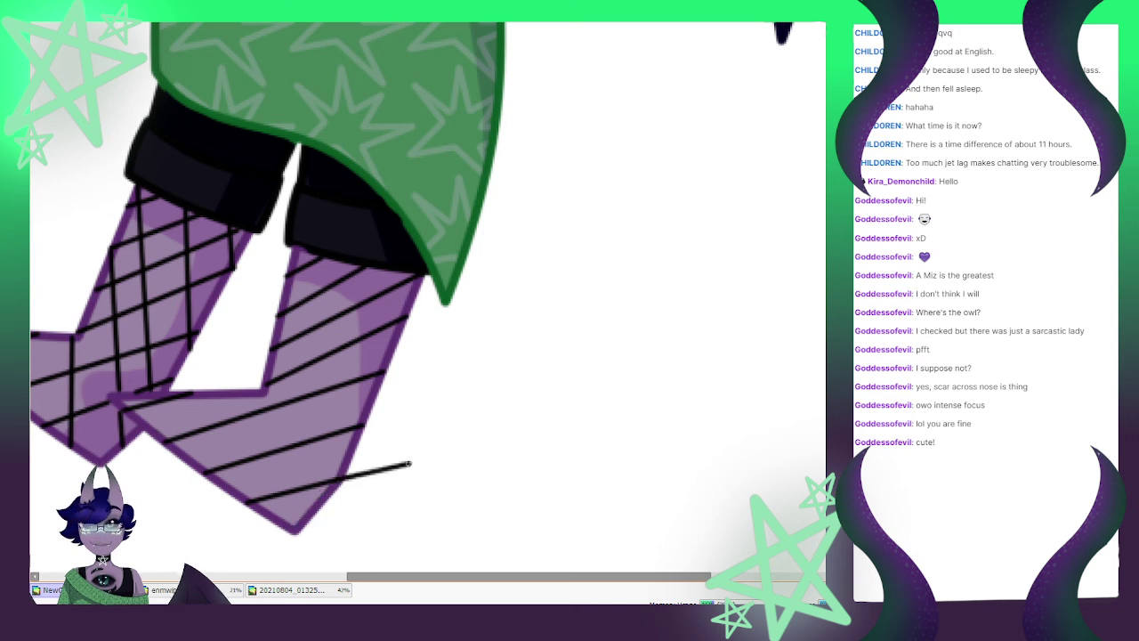
key("ctrl+z")
left_click_drag(249, 503, 341, 480)
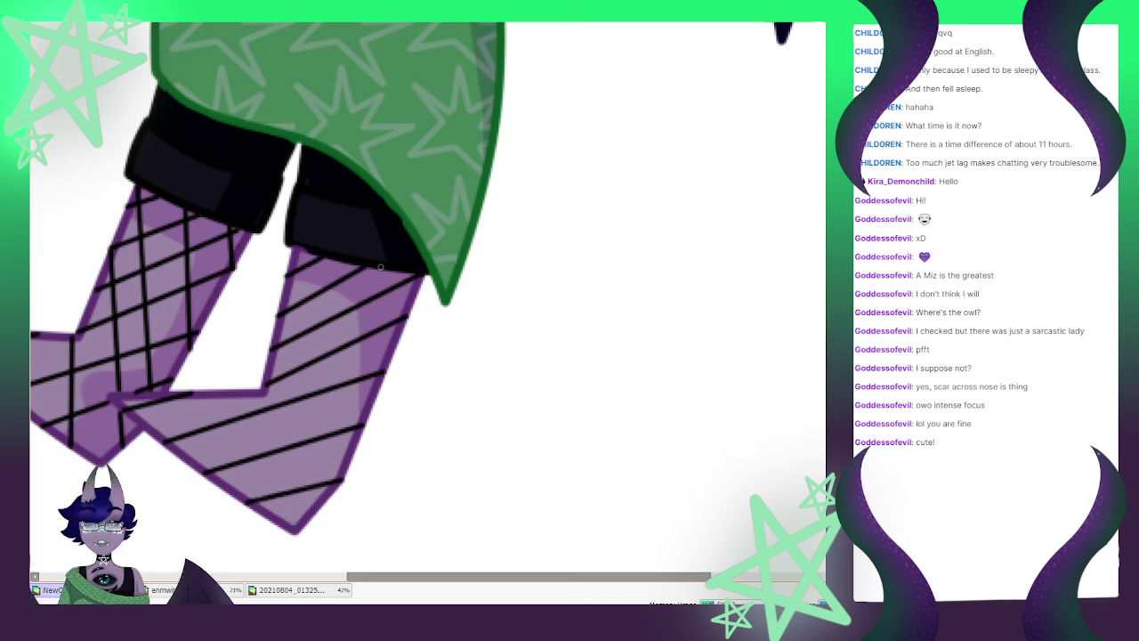
Draw four steep black lines crossing the slanted ones on the front leg, from the shorts cuff and shin down to the heel
left_click_drag(381, 267, 404, 326)
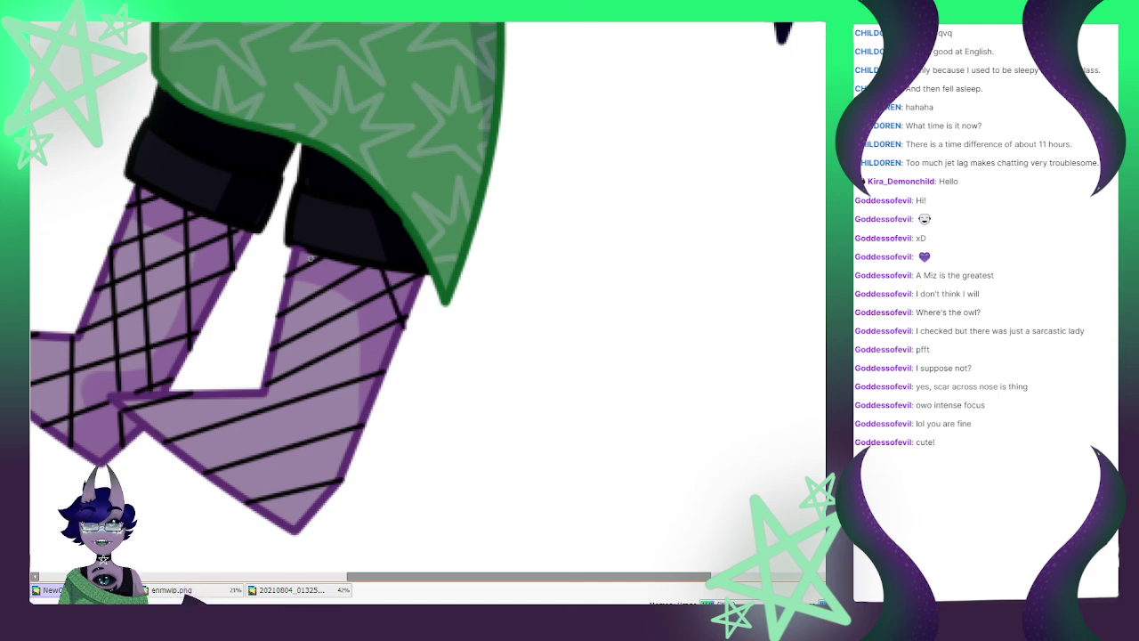
left_click_drag(317, 258, 378, 389)
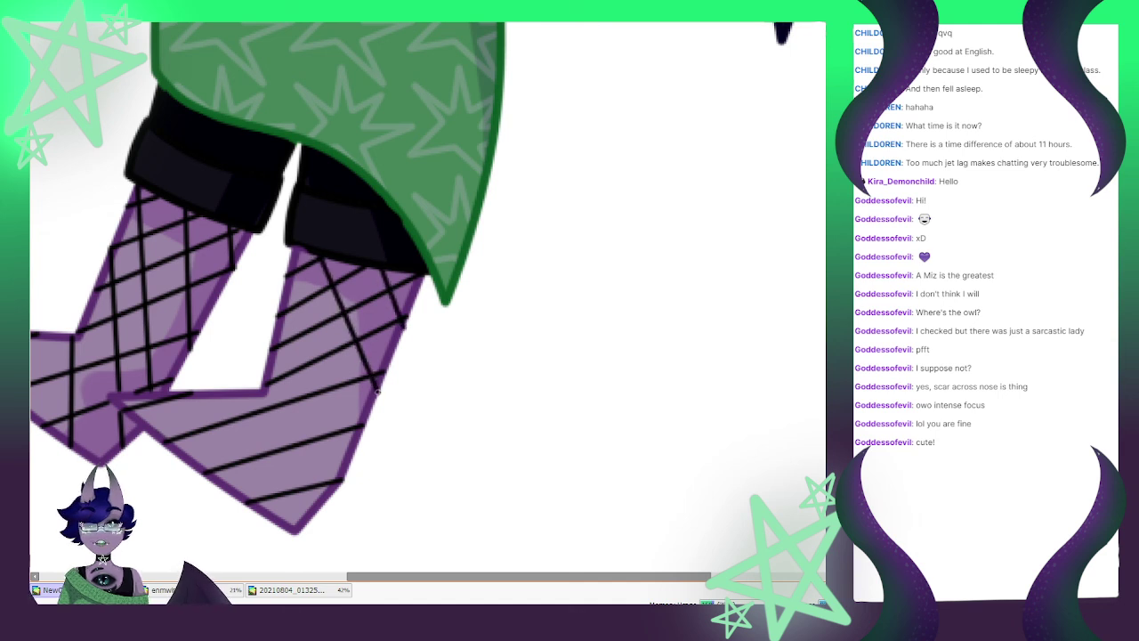
left_click_drag(290, 247, 345, 476)
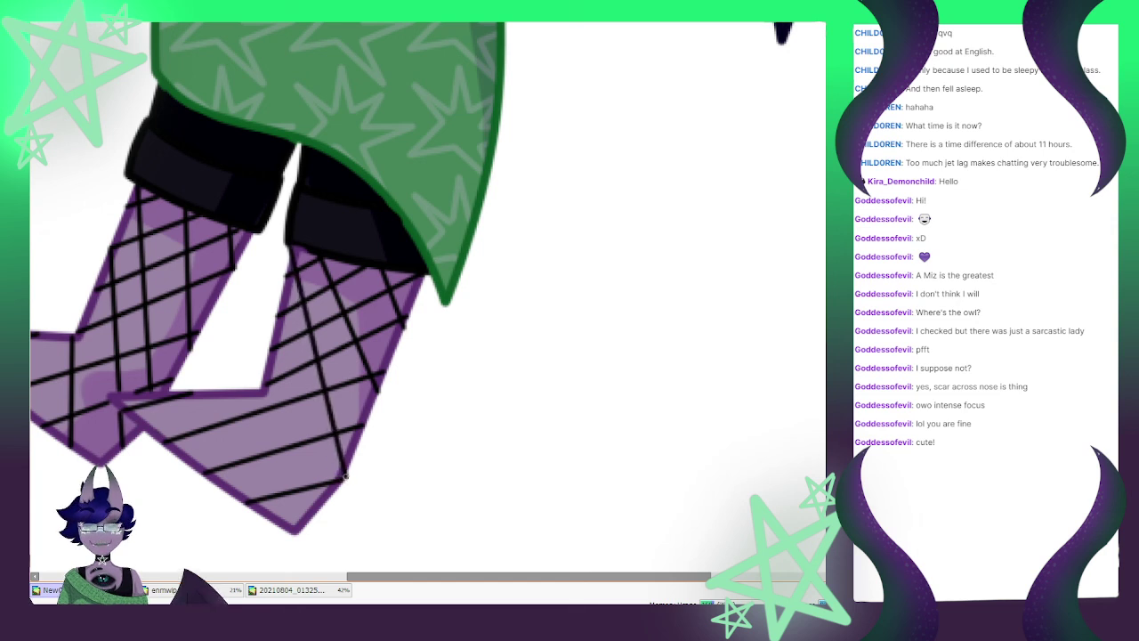
mouse_move(279, 304)
left_mouse_down()
mouse_move(308, 516)
mouse_move(295, 532)
left_mouse_up()
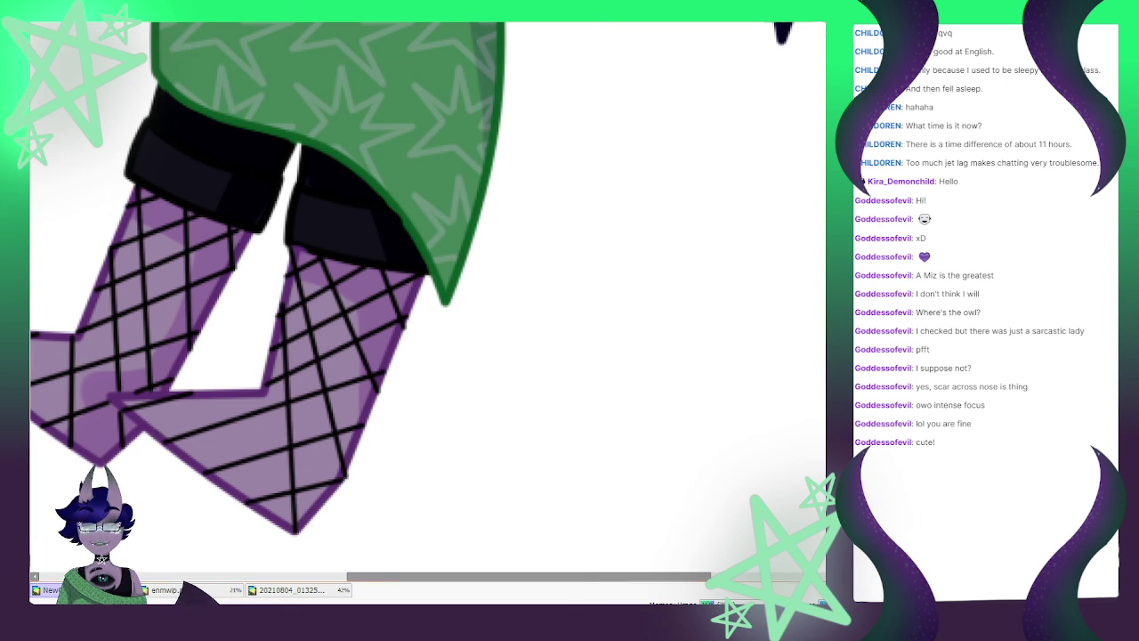
Complete the front leg's fishnet with steep crossing lines over the ankle, foot and toe
left_click_drag(279, 305, 278, 314)
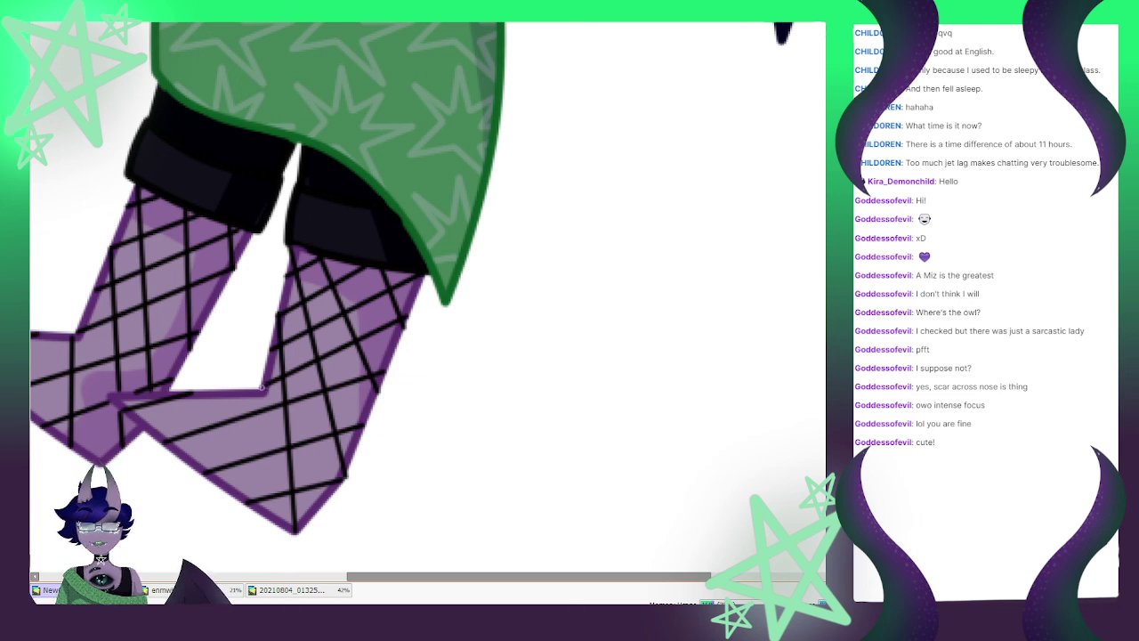
left_click(262, 387)
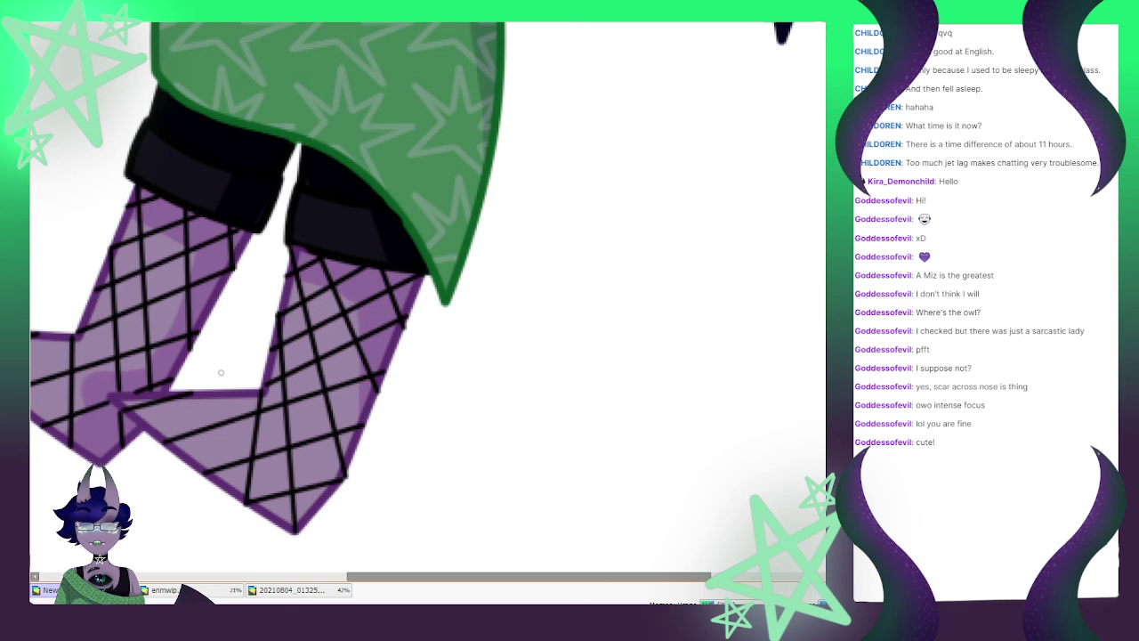
left_click_drag(205, 390, 190, 452)
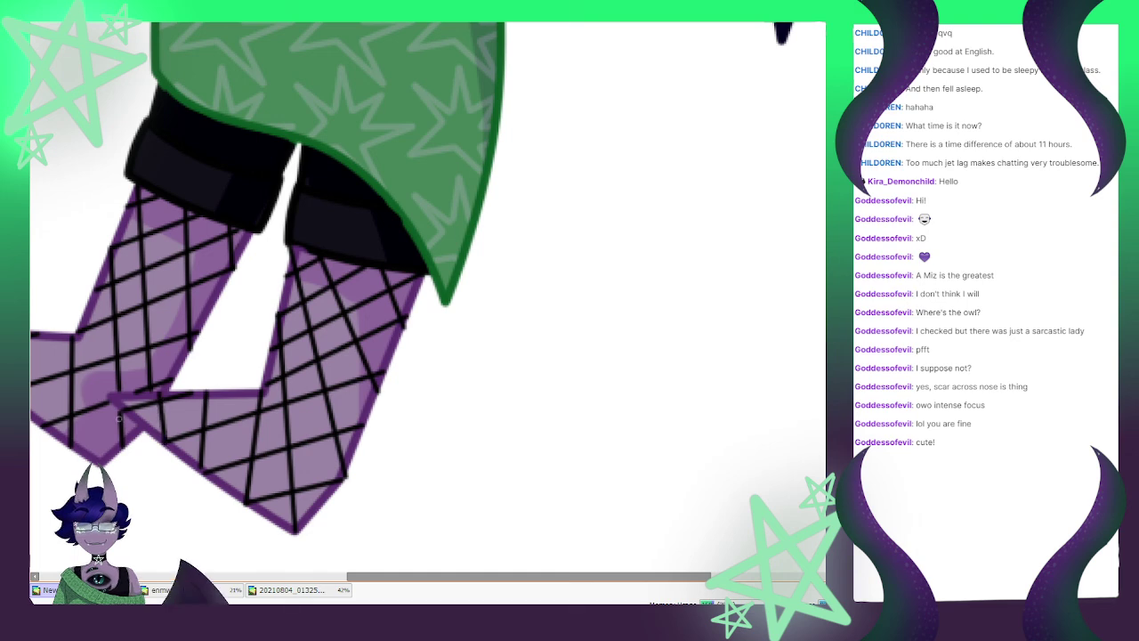
left_click_drag(131, 394, 136, 420)
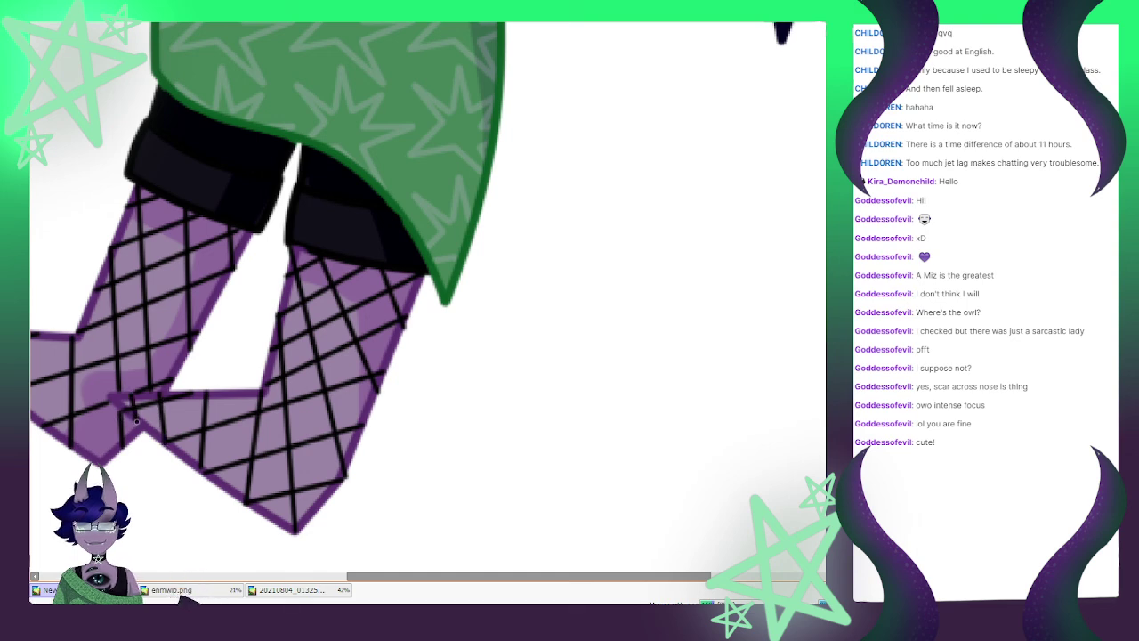
scroll(242, 343, "down", 11)
scroll(259, 224, "up", 4)
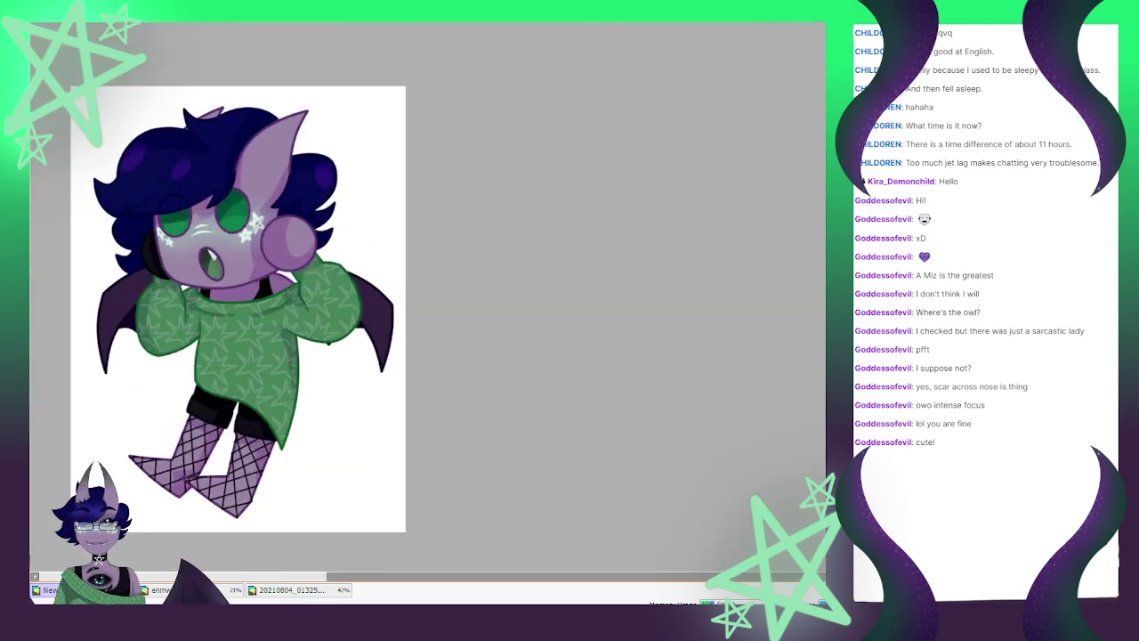
scroll(201, 247, "up", 1)
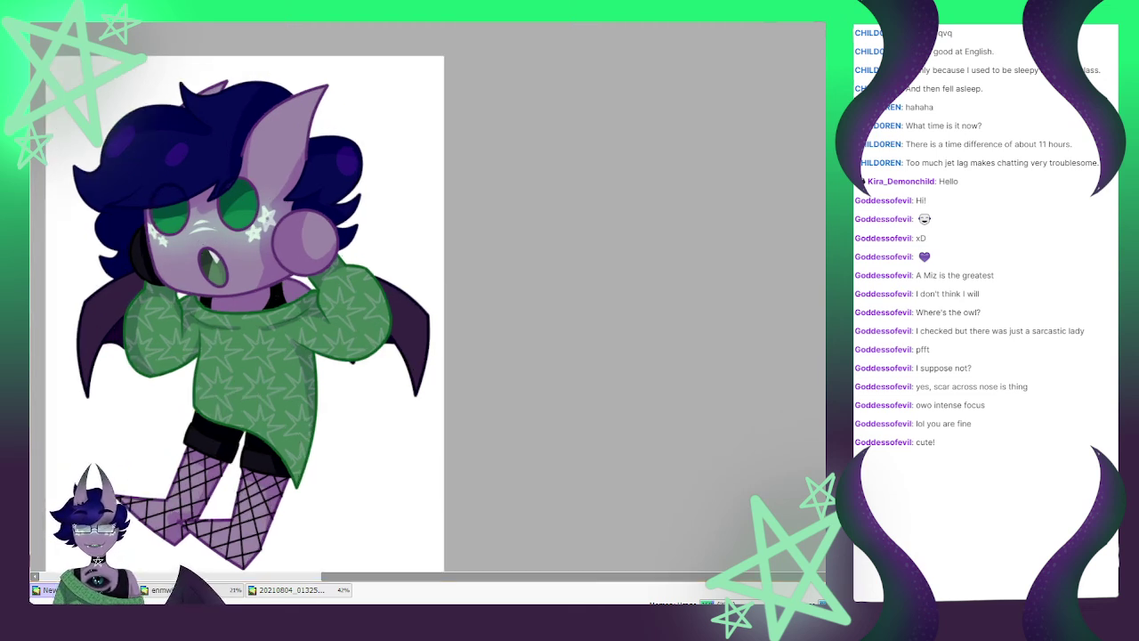
Switch to enmwip.png, undo the purple scribbled lettering over the two-figure sketch, and look over the drawing
left_click(192, 590)
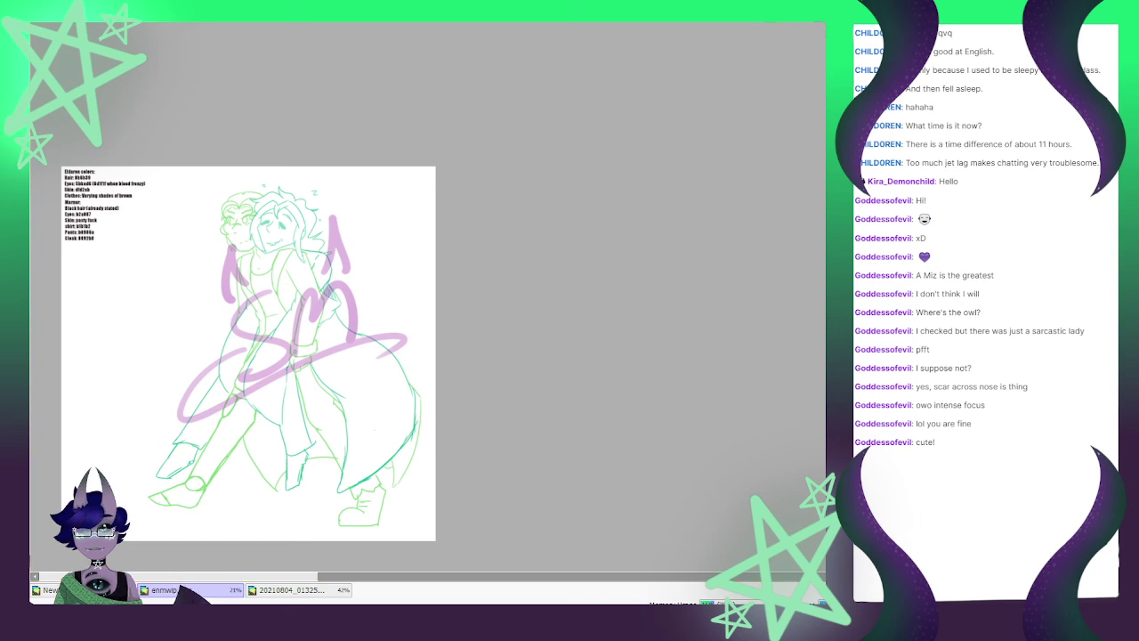
key("ctrl+z")
scroll(254, 183, "up", 3)
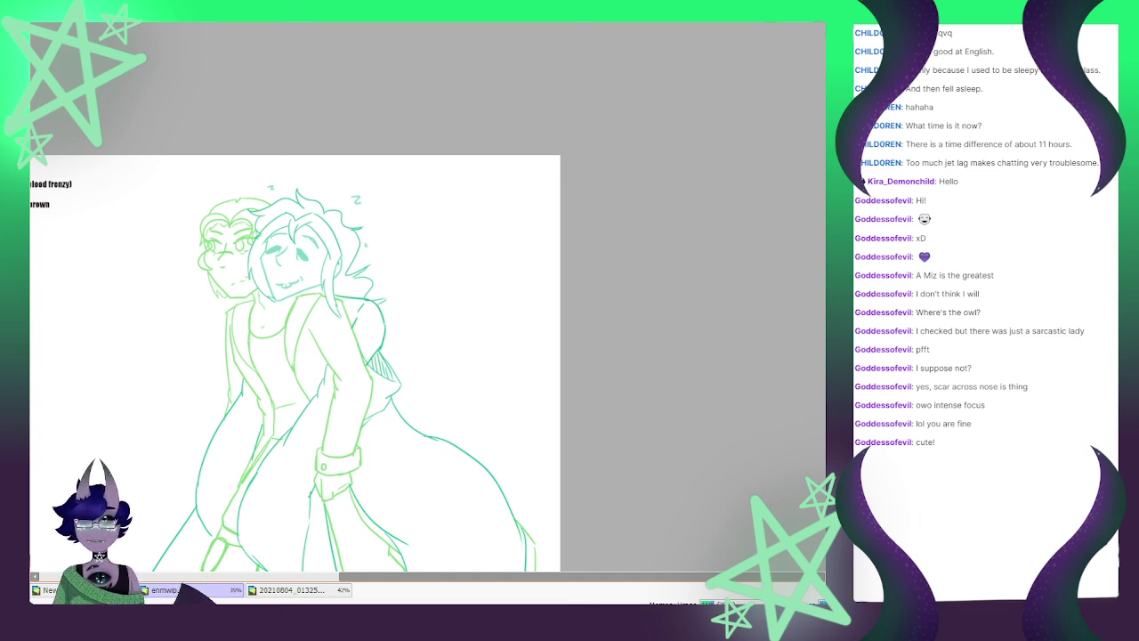
scroll(333, 444, "down", 3)
scroll(351, 298, "down", 7)
scroll(344, 345, "up", 10)
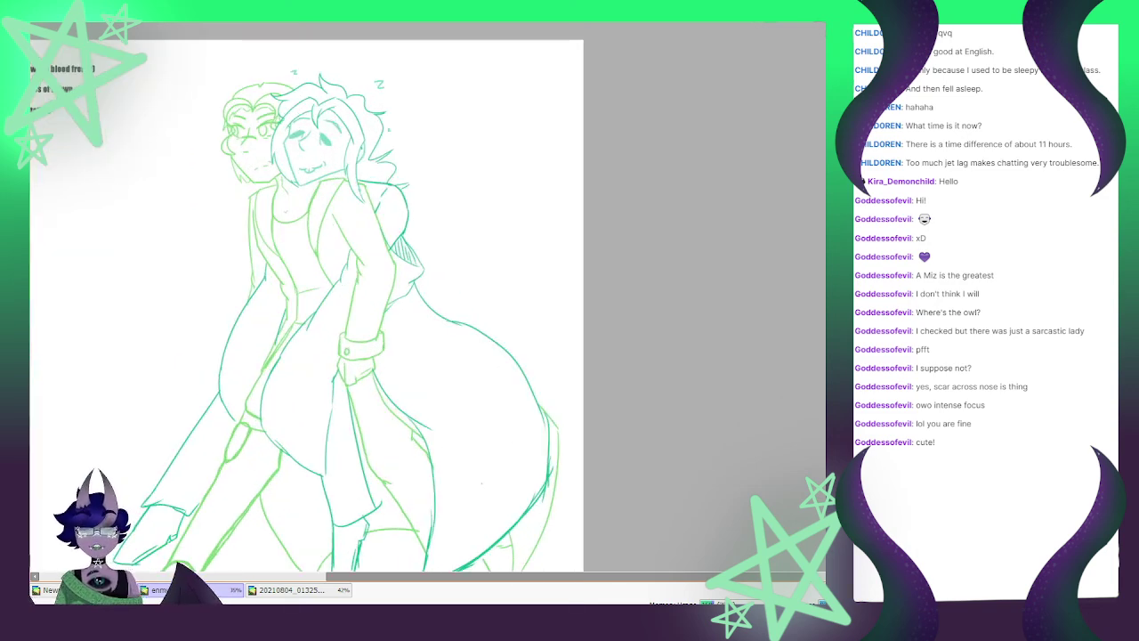
scroll(344, 351, "down", 4)
scroll(377, 267, "up", 1)
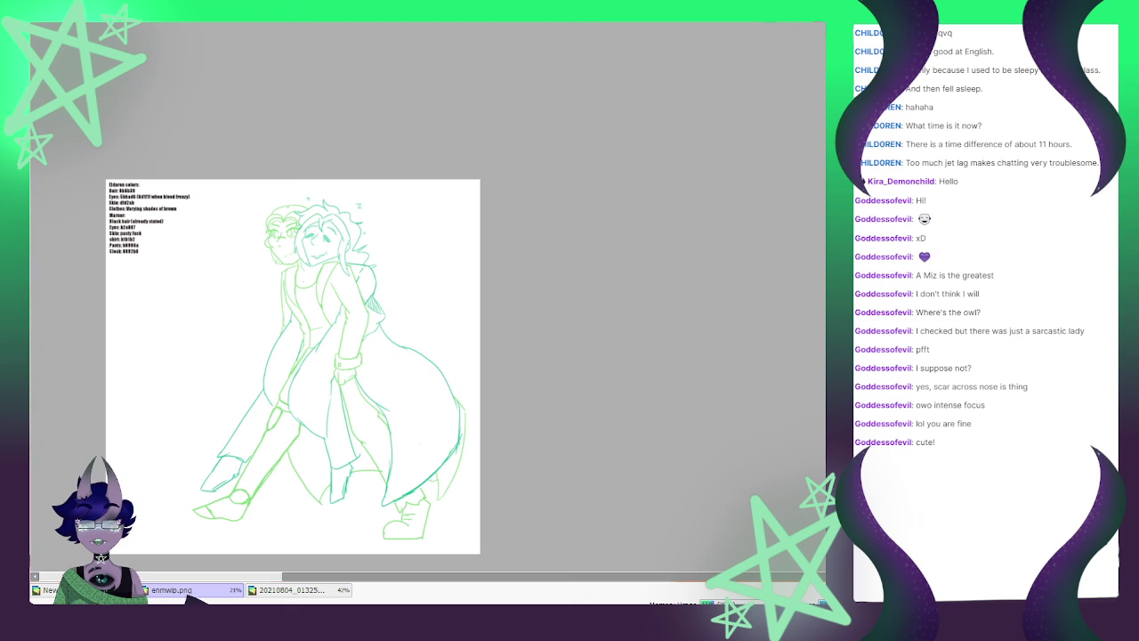
Switch to the pencil sketch photo 20210804_01325 and close it
left_click(298, 590)
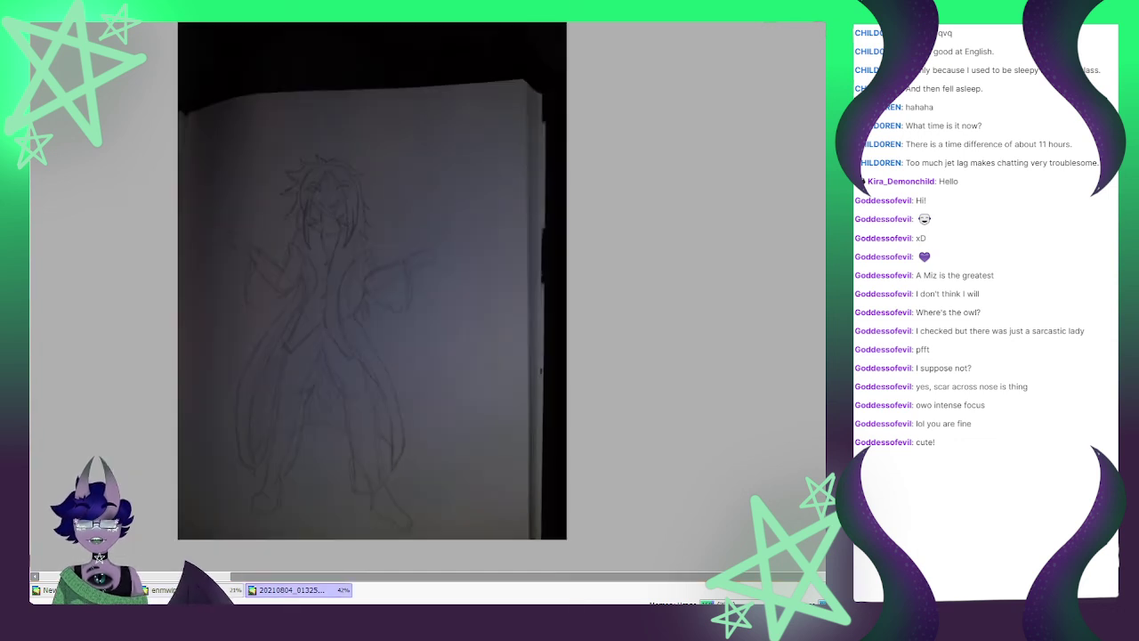
key("ctrl+w")
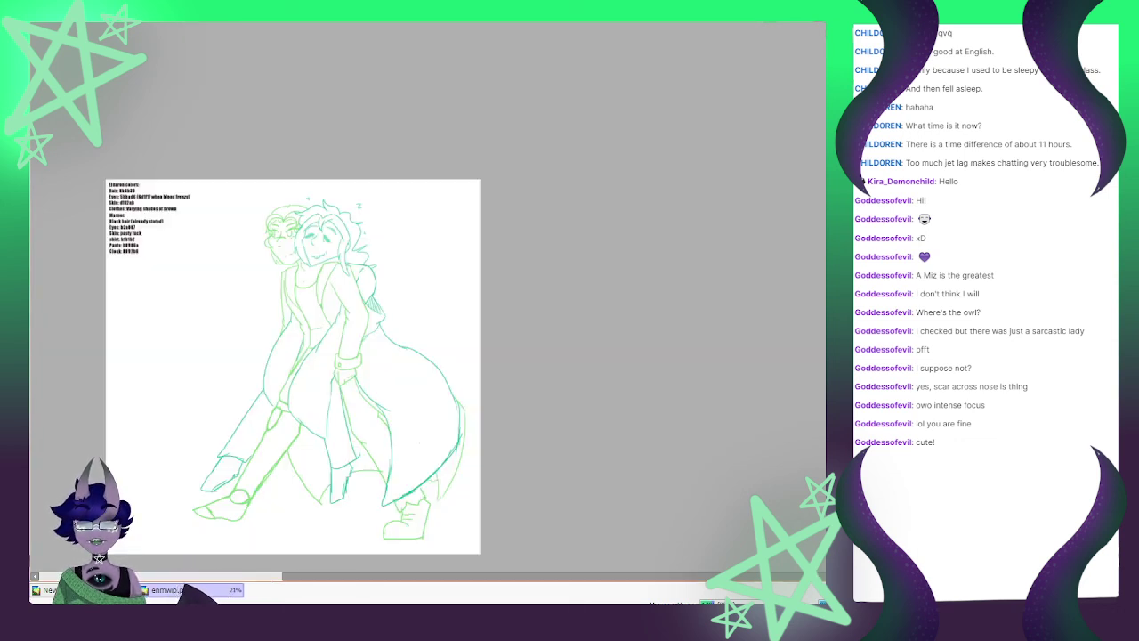